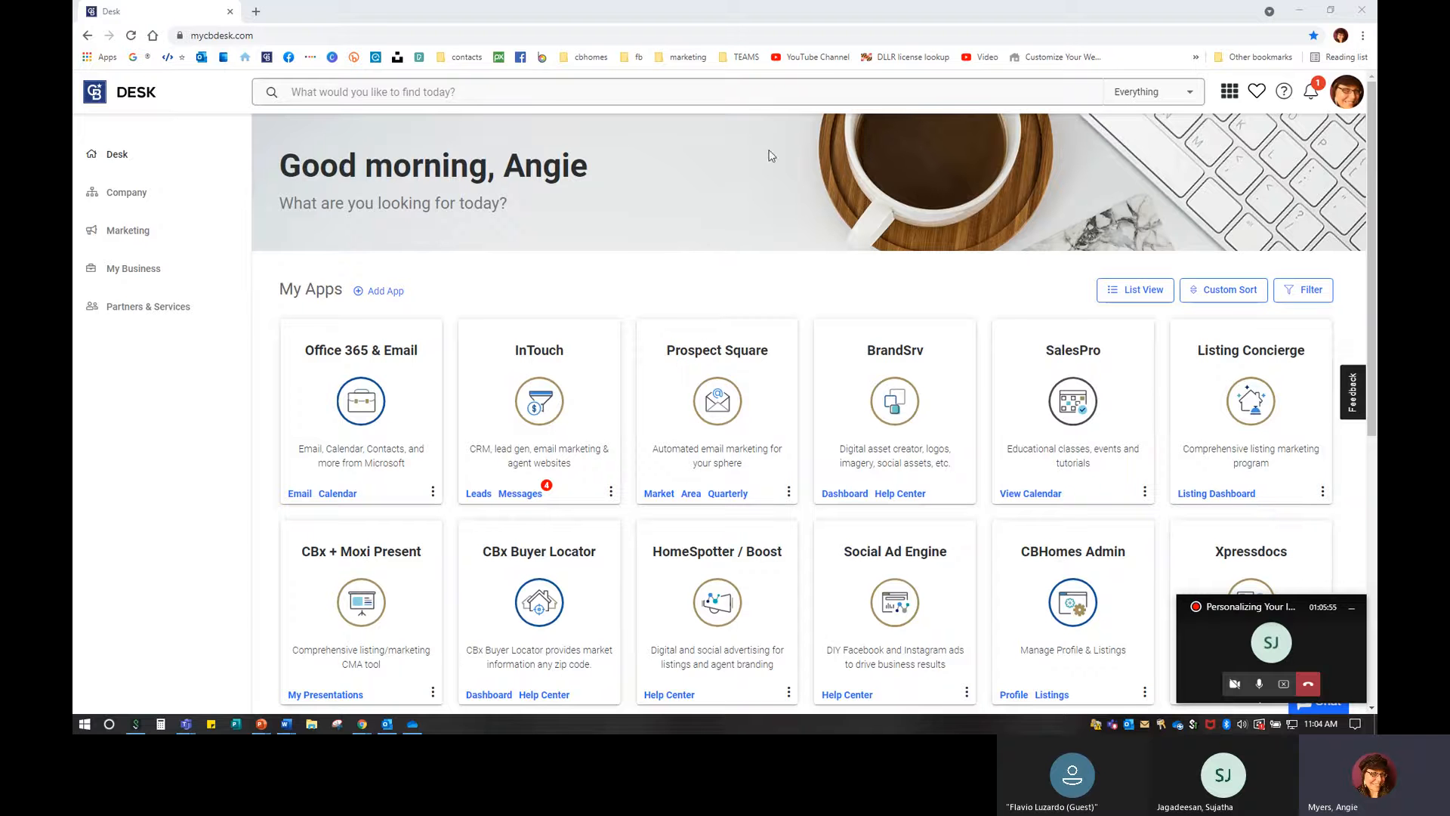
Load the agent's InTouch website, 'Marketing Done Right', in a new browser tab.
left_click(256, 11)
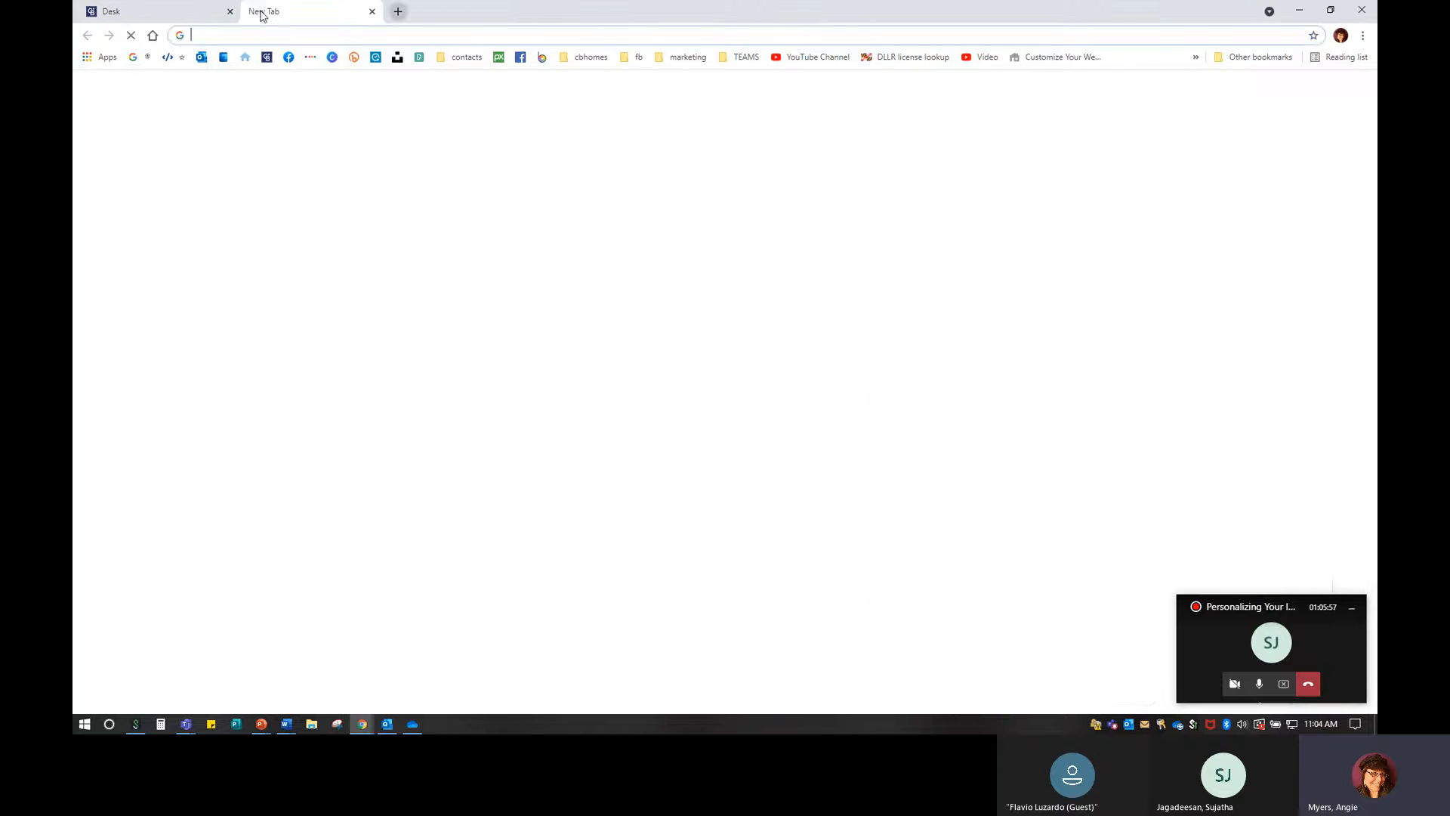
left_click(245, 57)
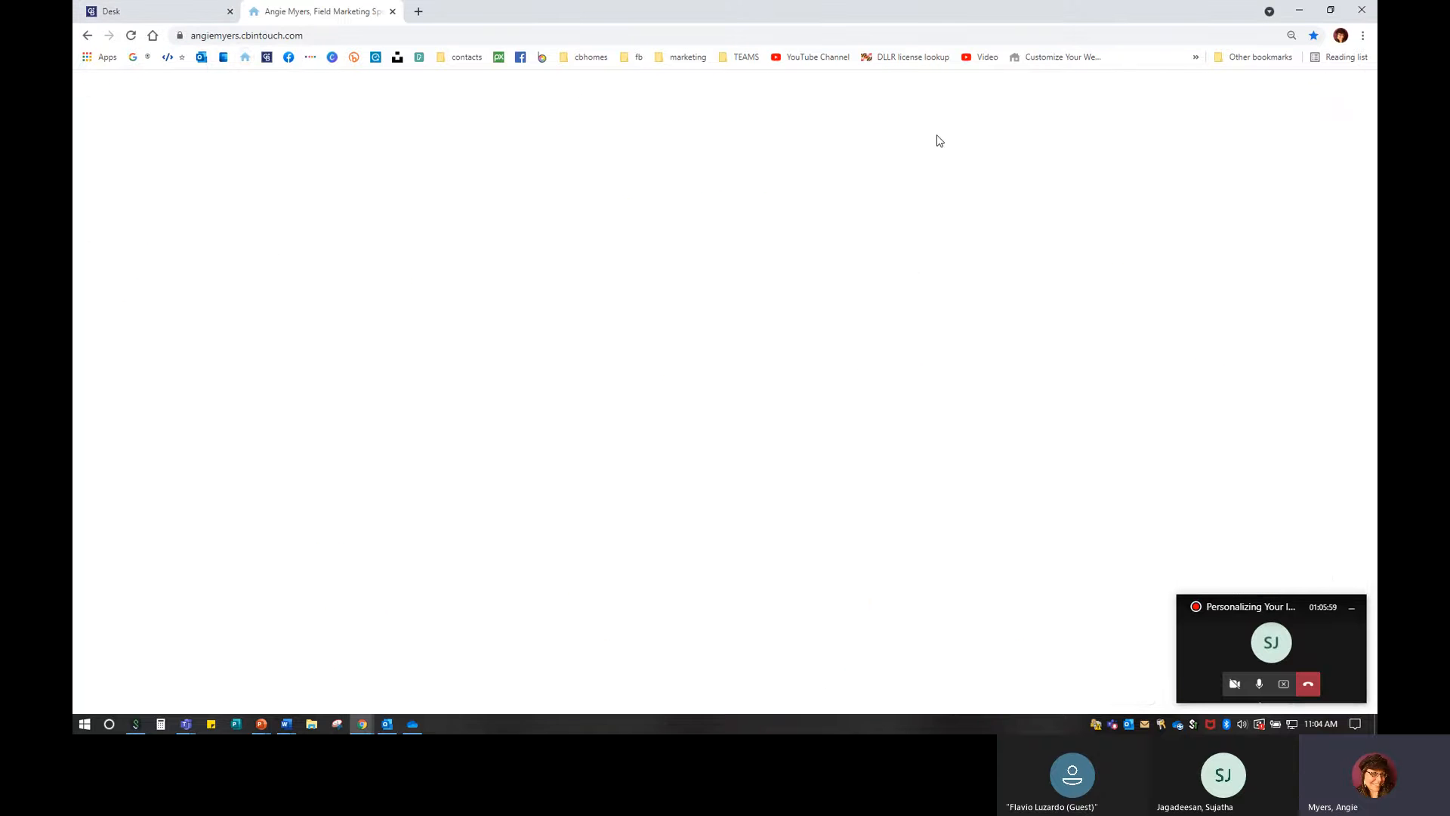
mouse_move(937, 142)
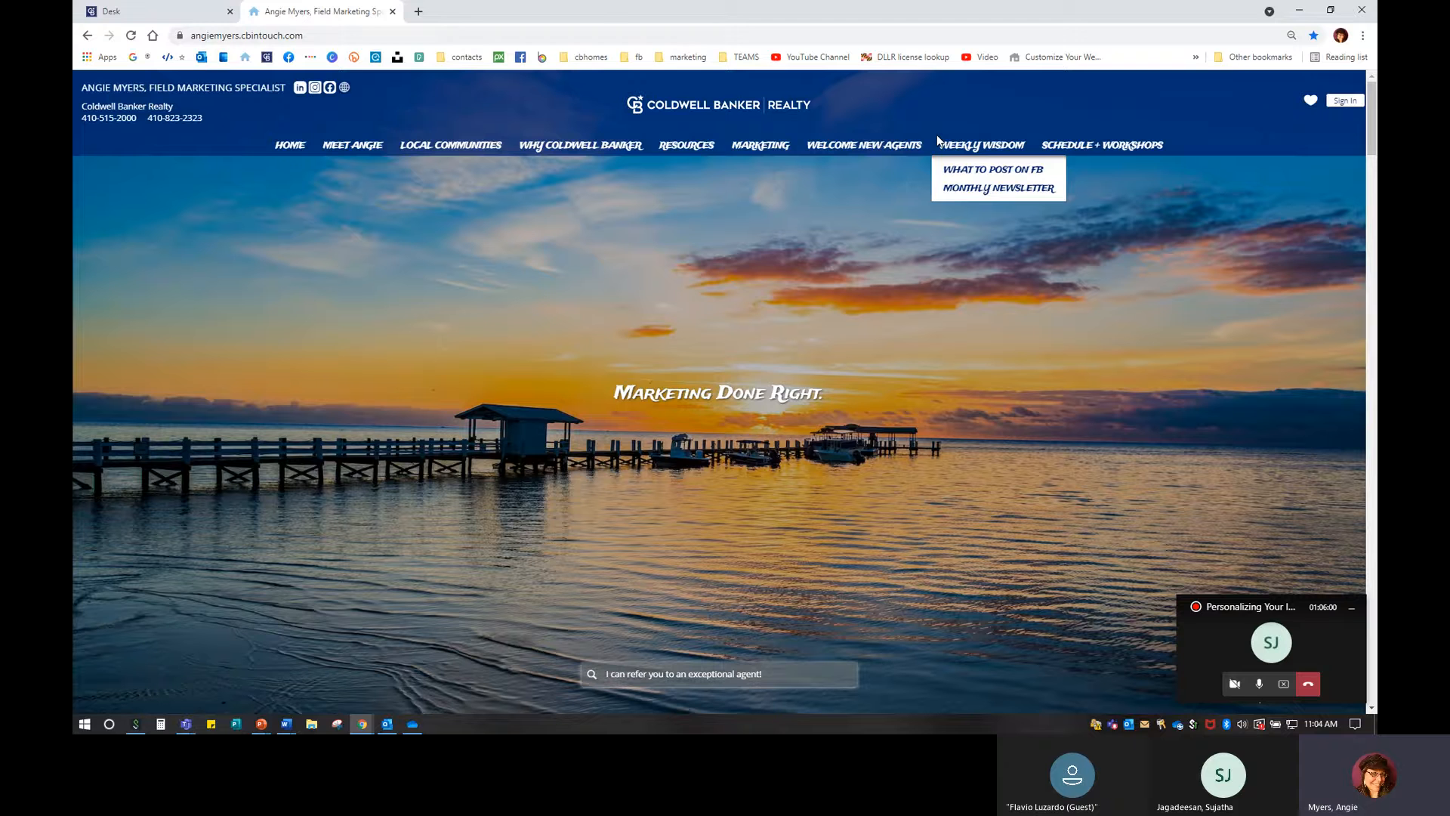
Scroll down to Agent Reviews and show the fourth and fifth testimonials.
left_click_drag(1321, 617, 1318, 32)
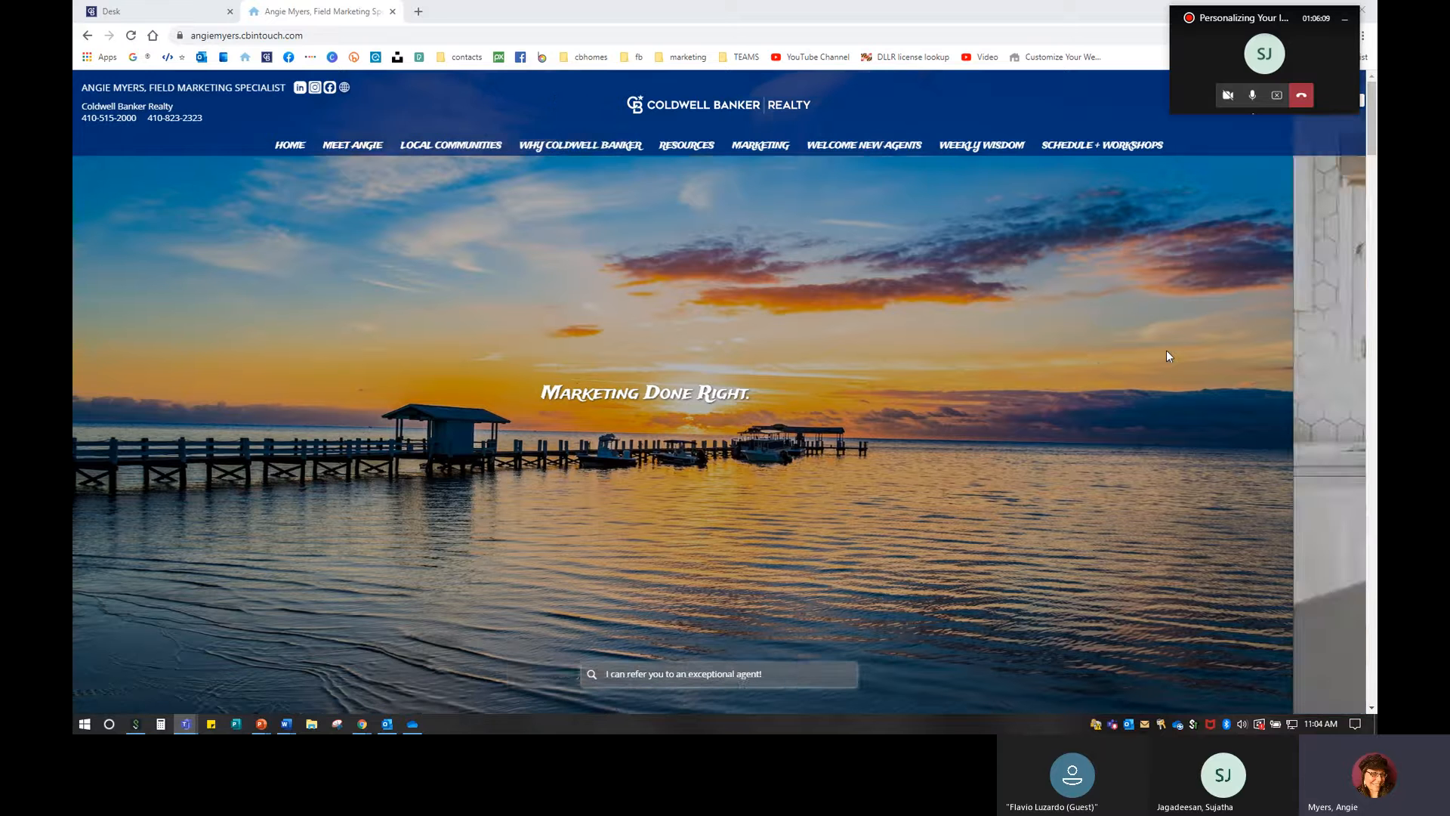
scroll(1166, 350, "down", 4)
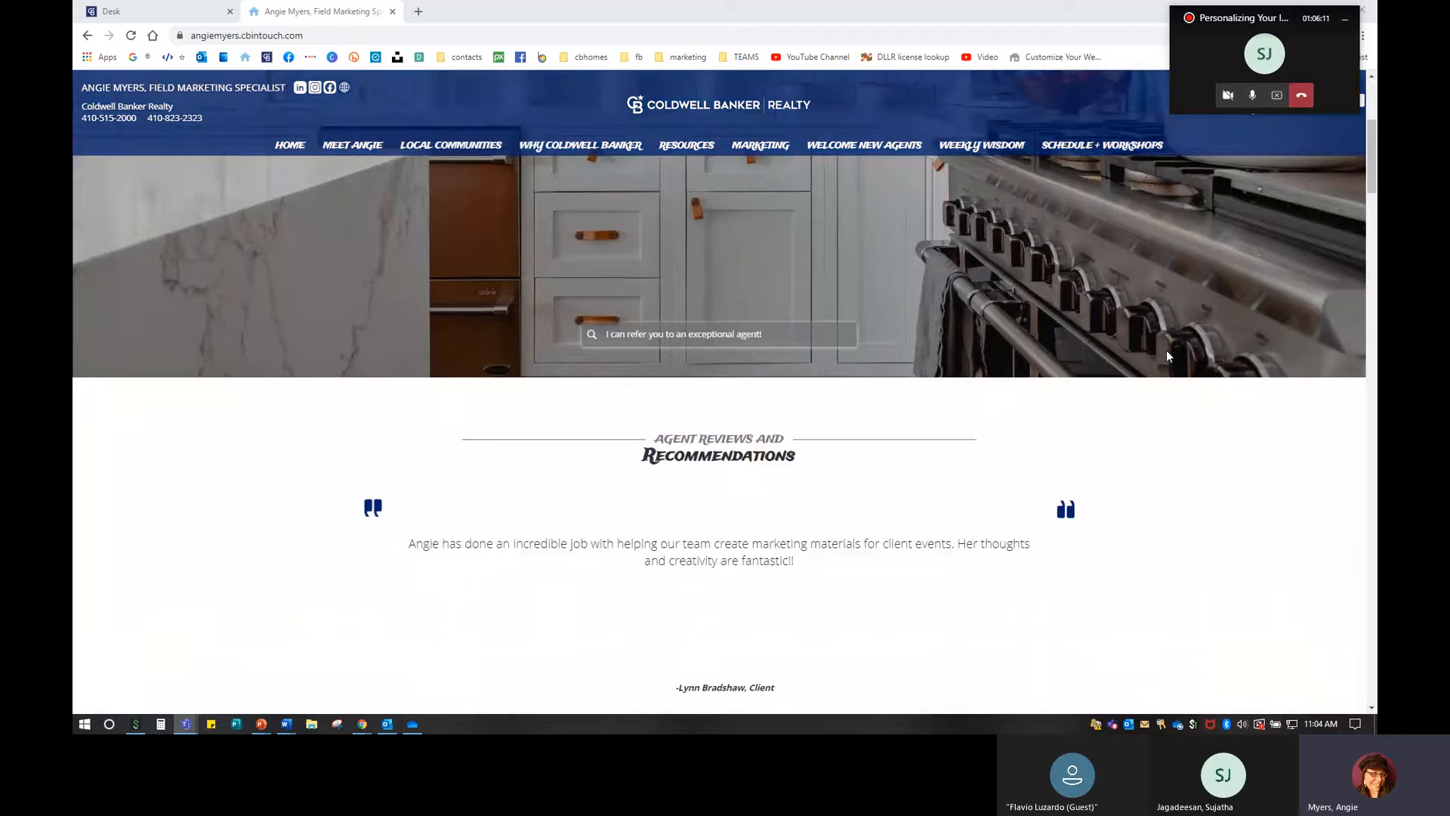
scroll(1166, 353, "down", 1)
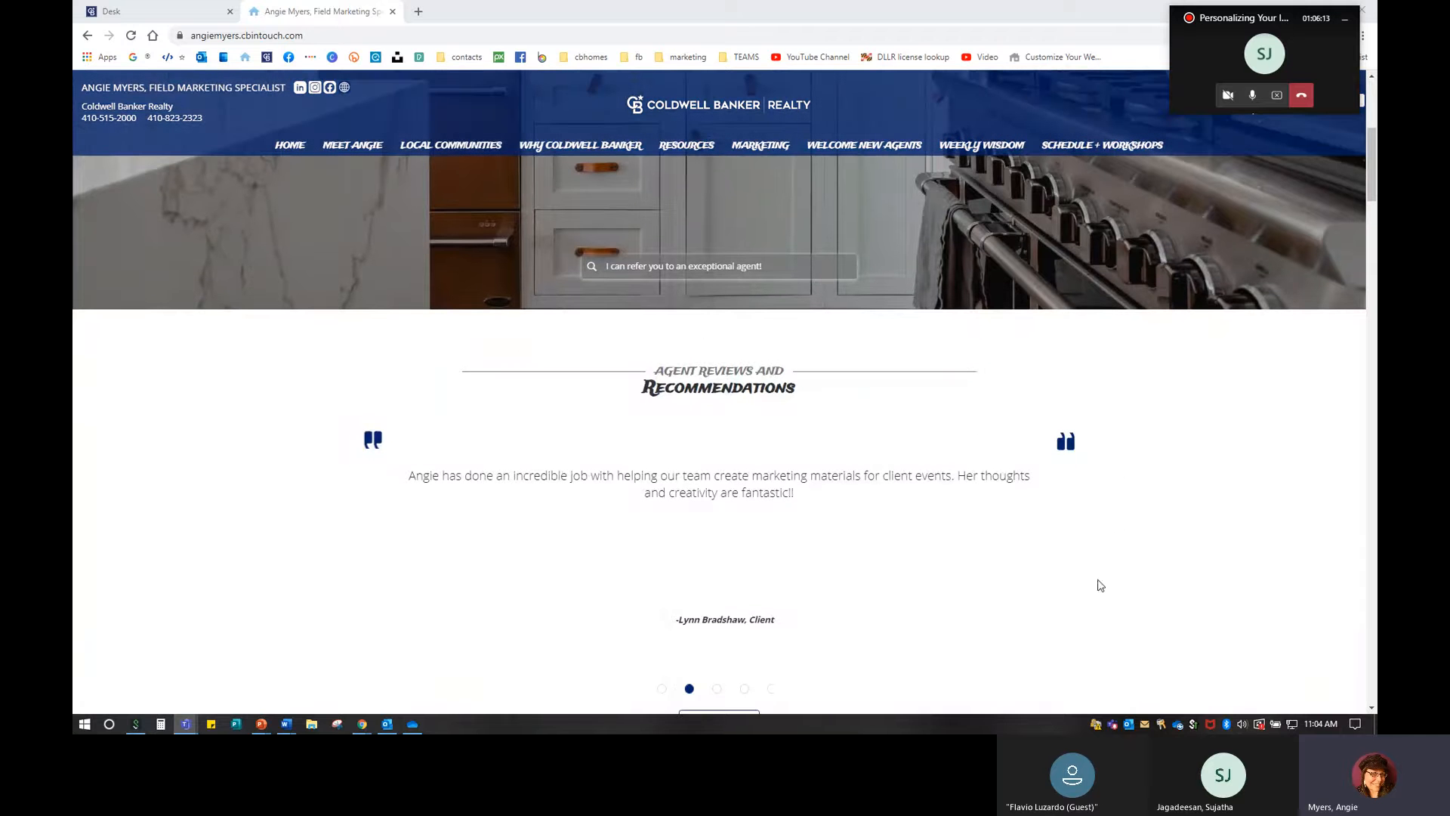
scroll(574, 600, "down", 1)
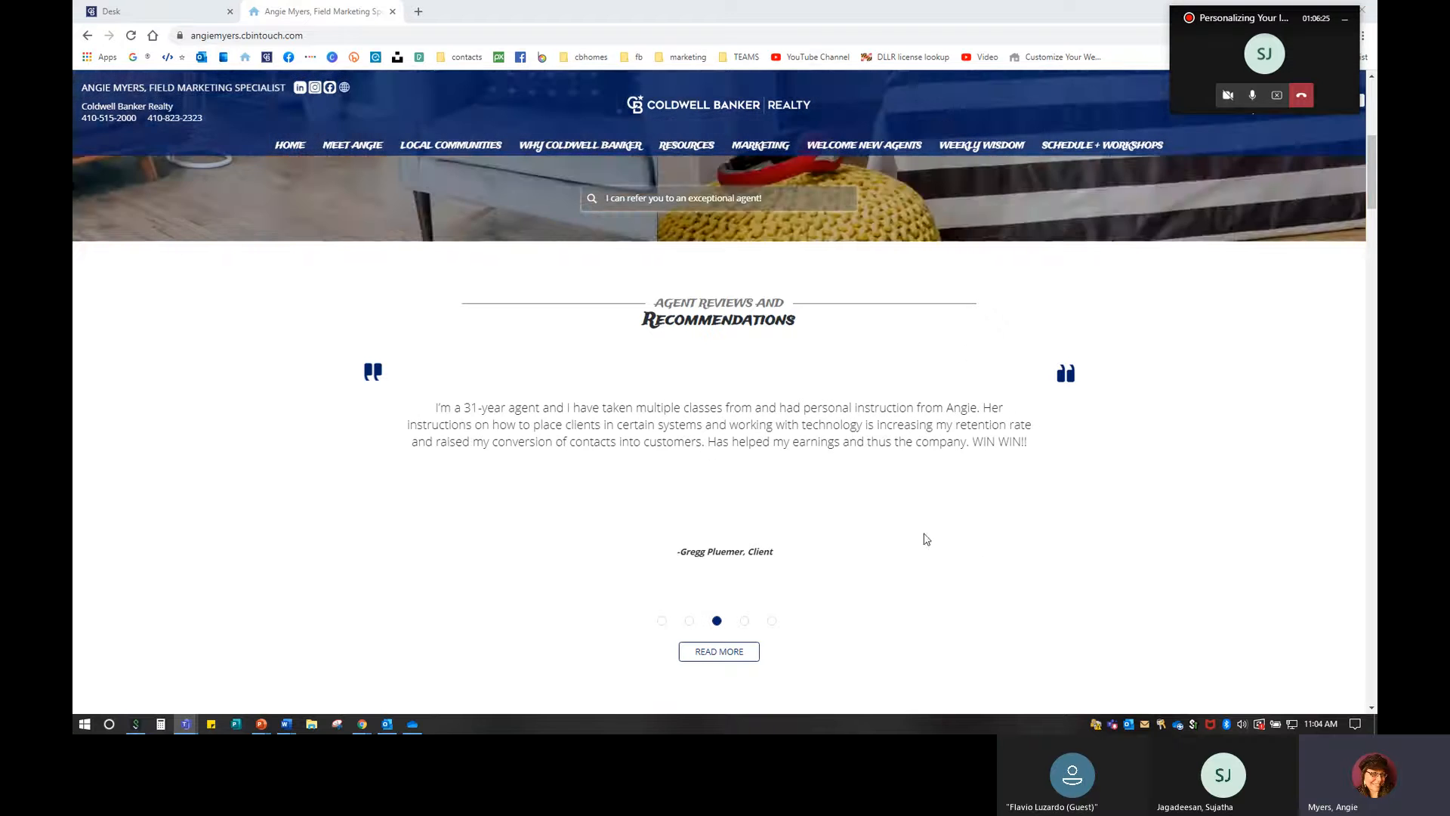
left_click(745, 623)
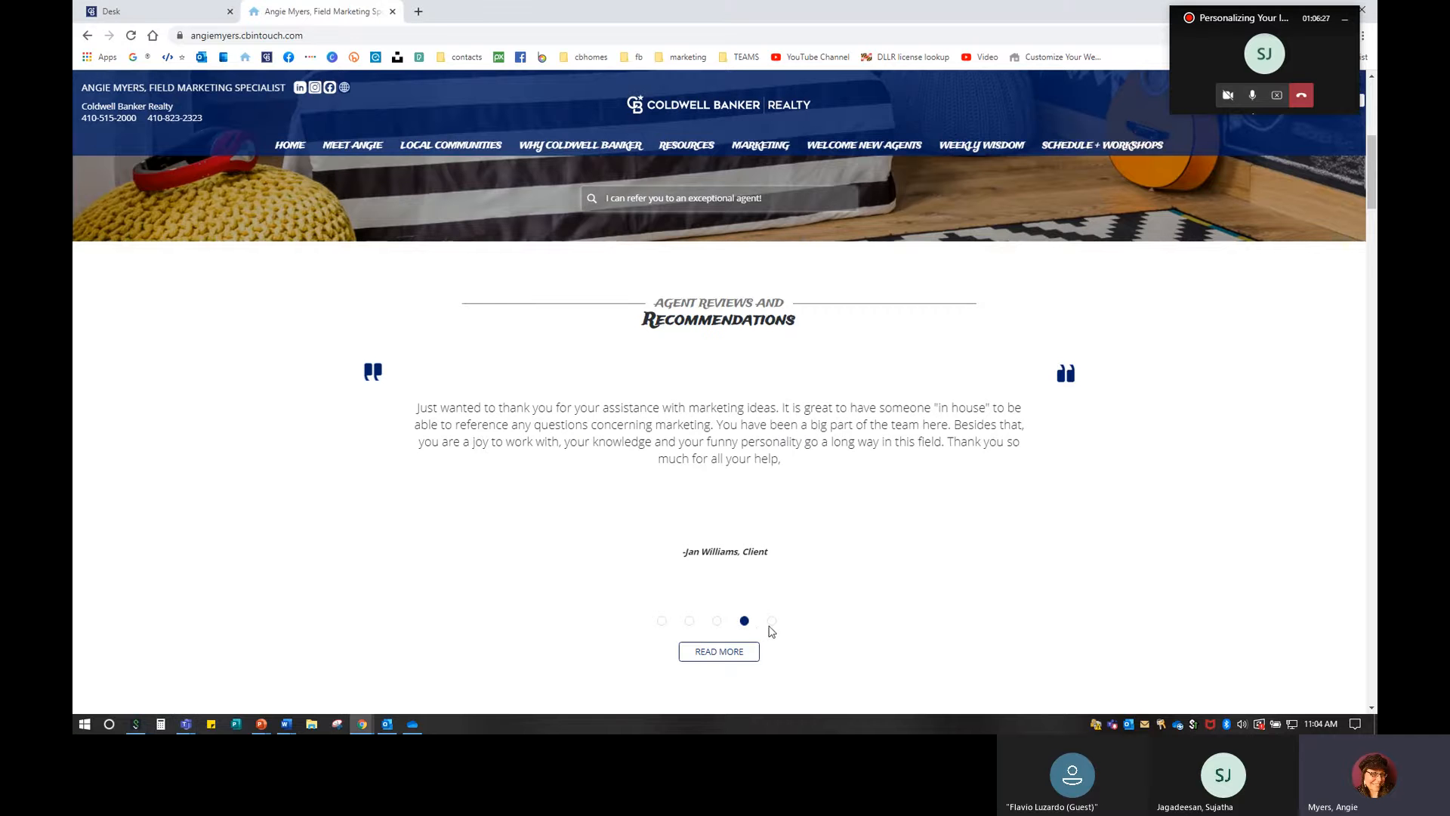
left_click(772, 622)
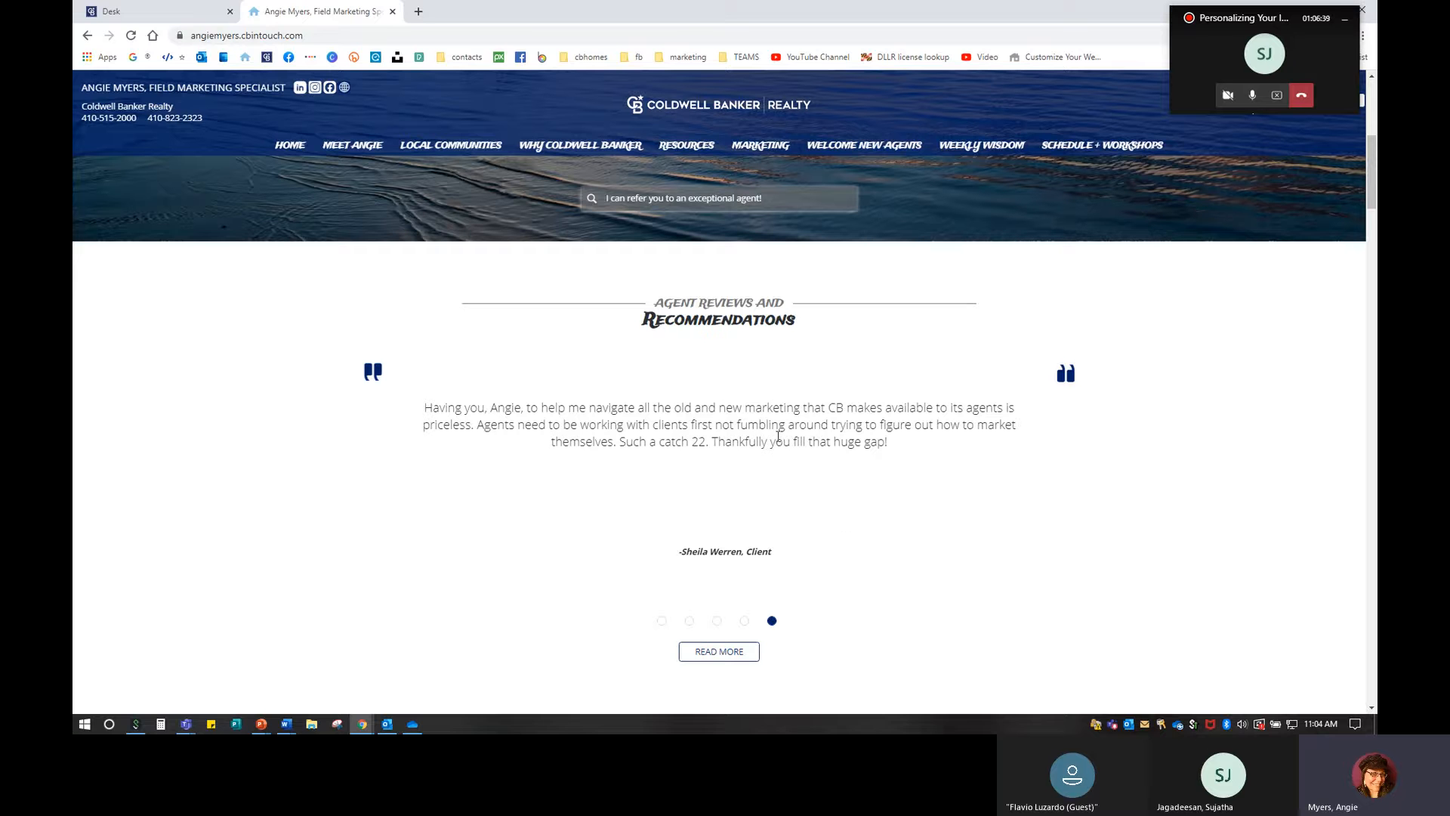
Cycle through all five reviews, from the first back to the last.
left_click(661, 621)
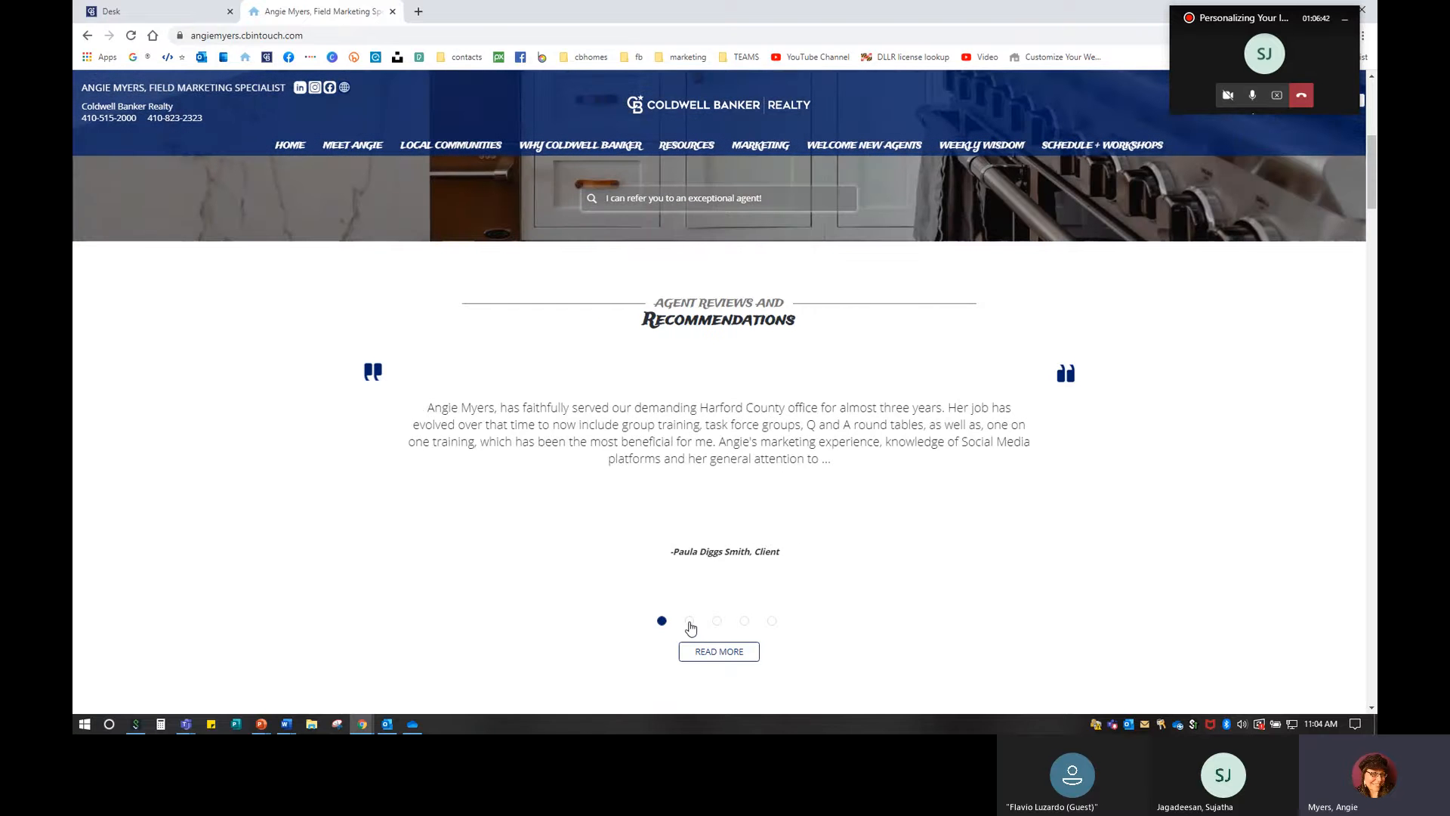
left_click(690, 622)
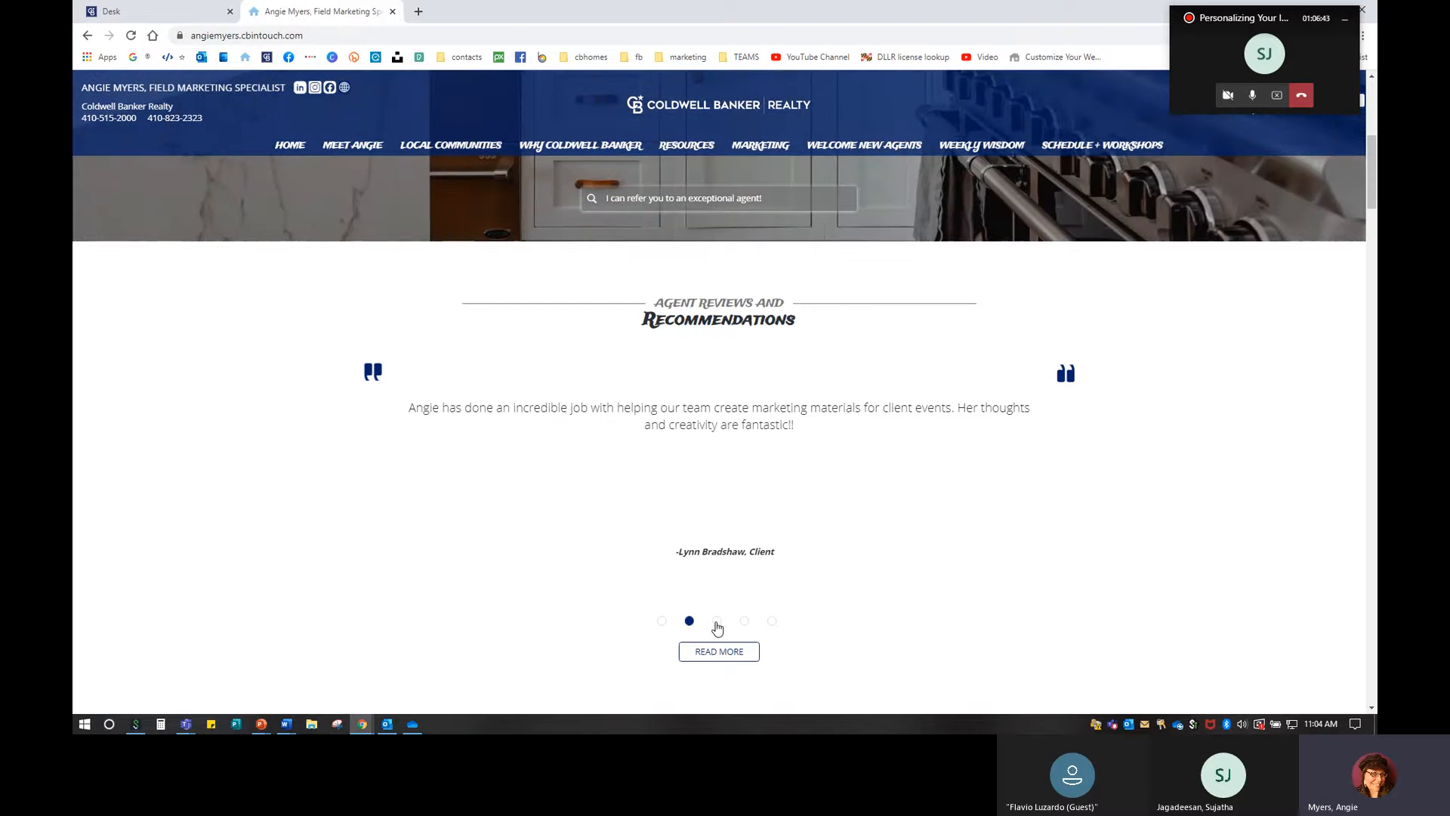
left_click(717, 621)
left_click(744, 621)
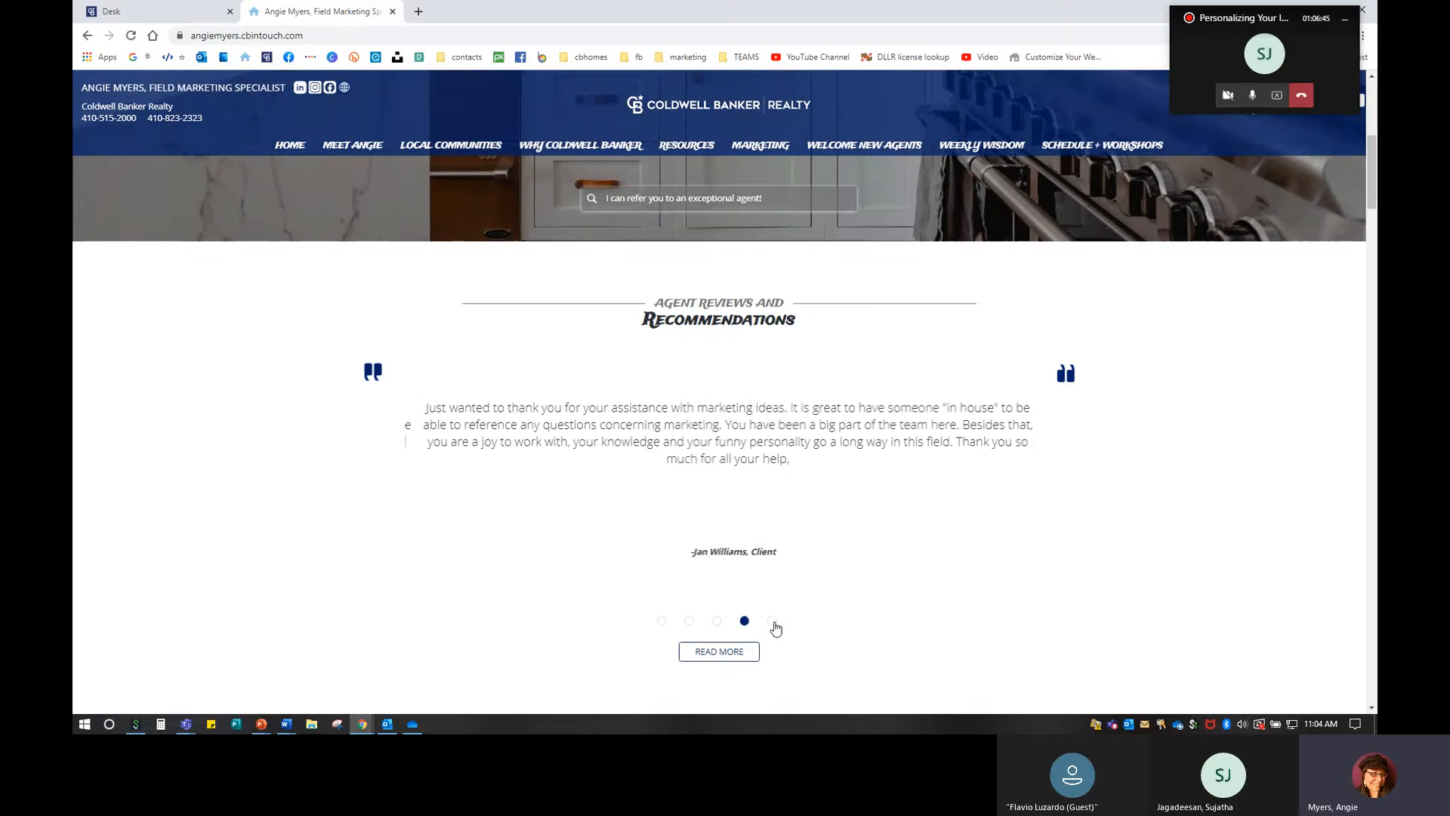
left_click(772, 622)
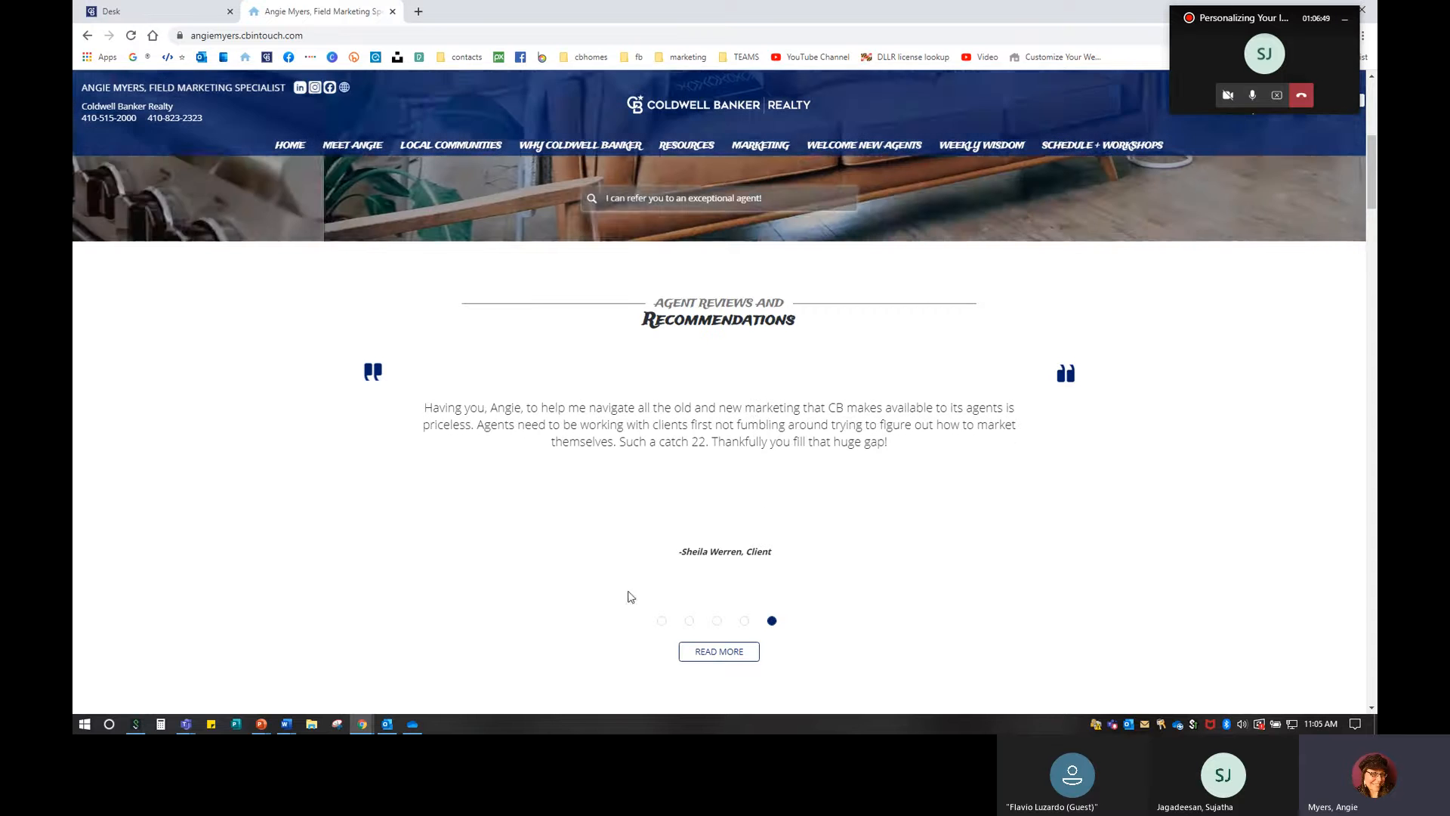
Open the agent's About page through the reviews' READ MORE link.
left_click(725, 651)
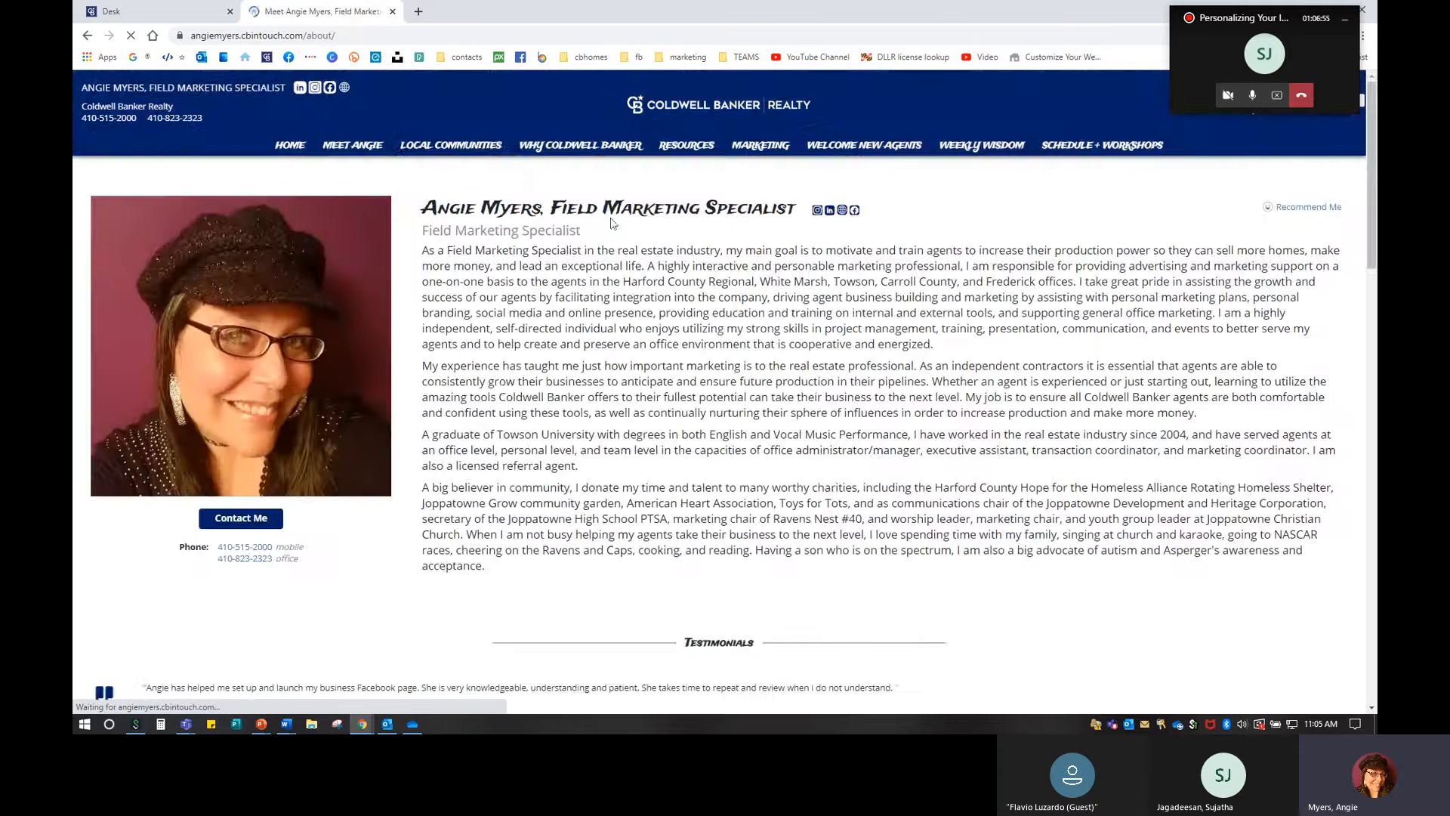
mouse_move(360, 155)
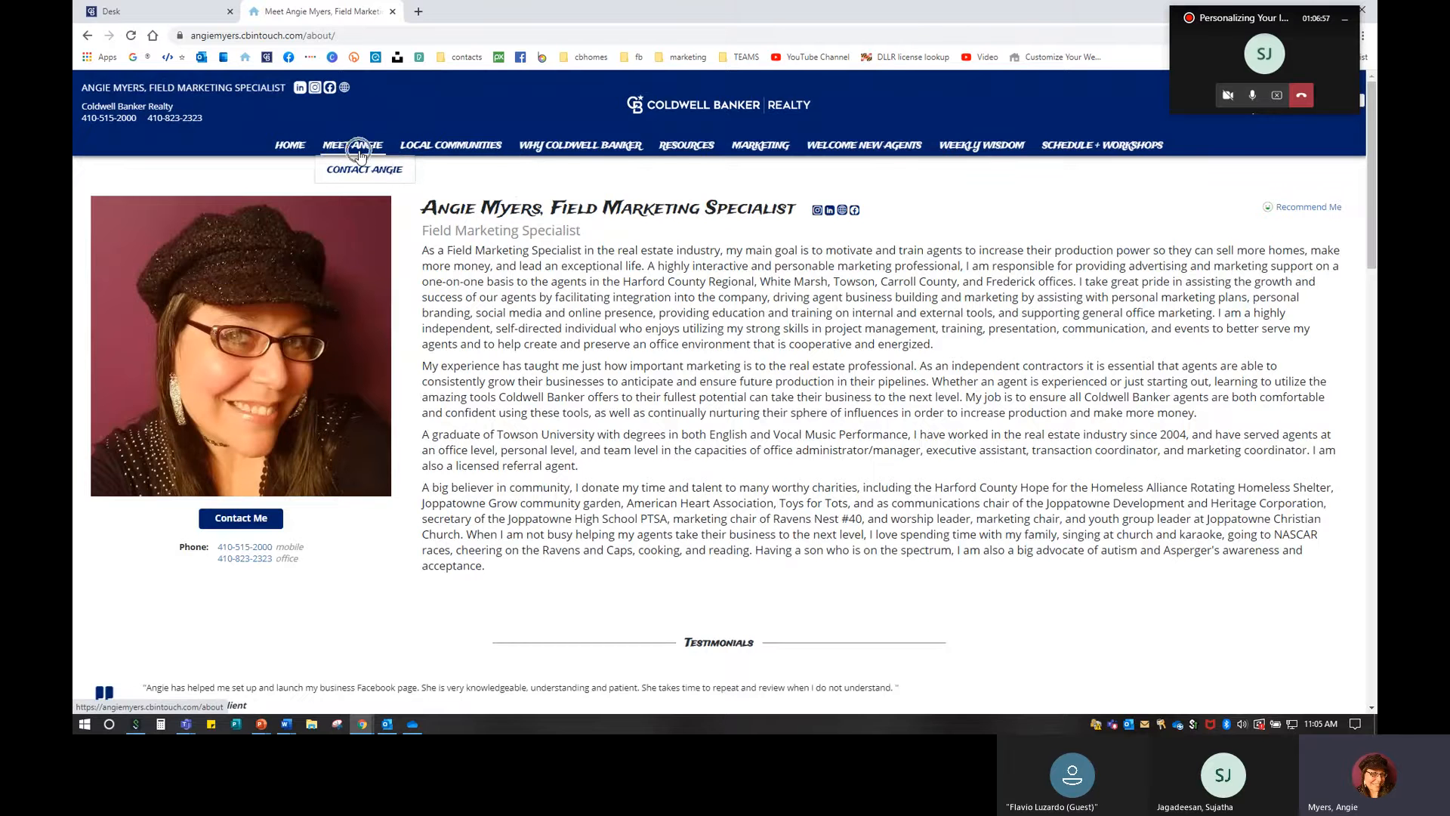
scroll(840, 444, "down", 3)
scroll(840, 444, "down", 2)
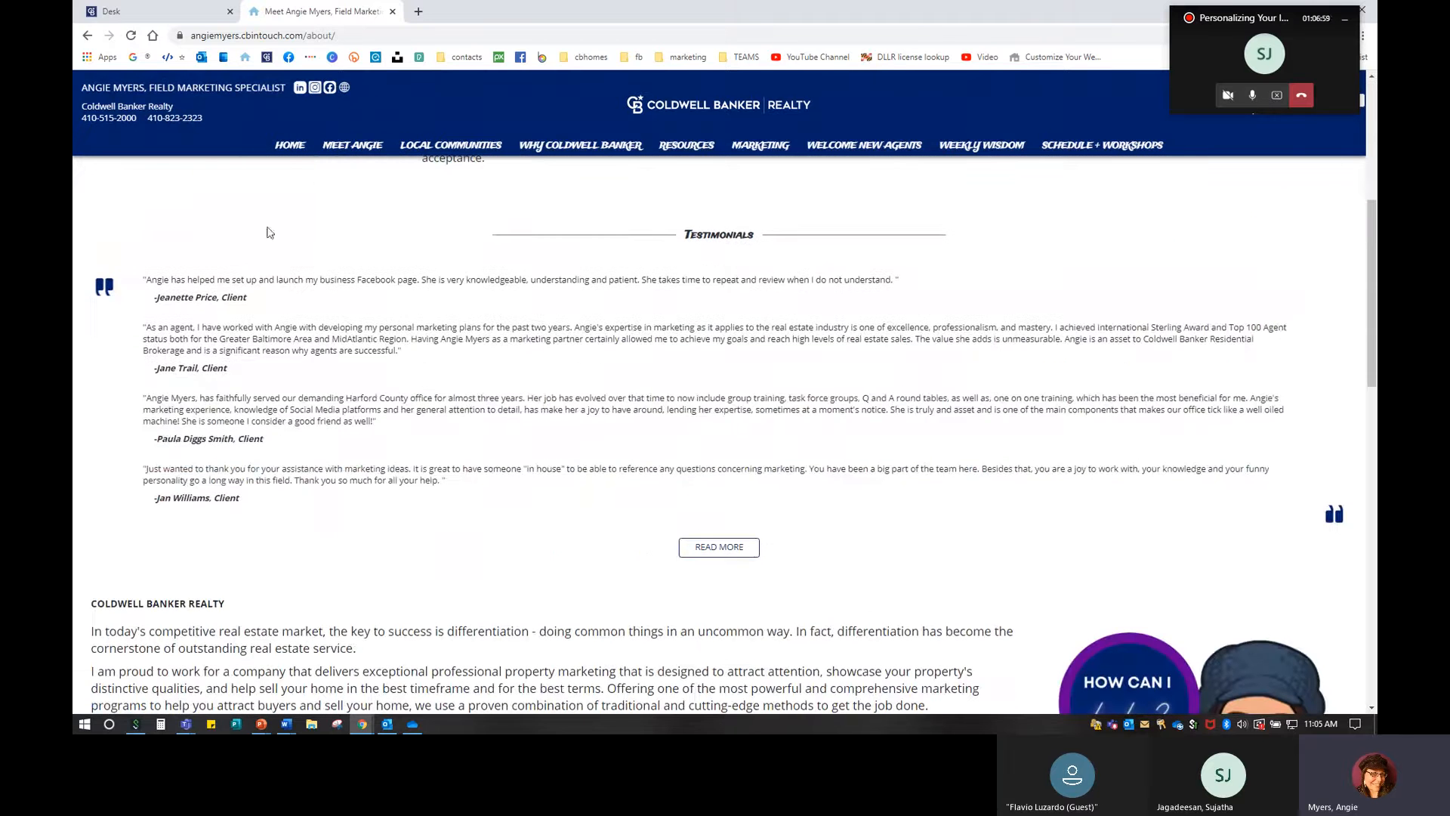
Expand the full Testimonials list, scroll through every review, then pick the contact menu item.
left_click(734, 551)
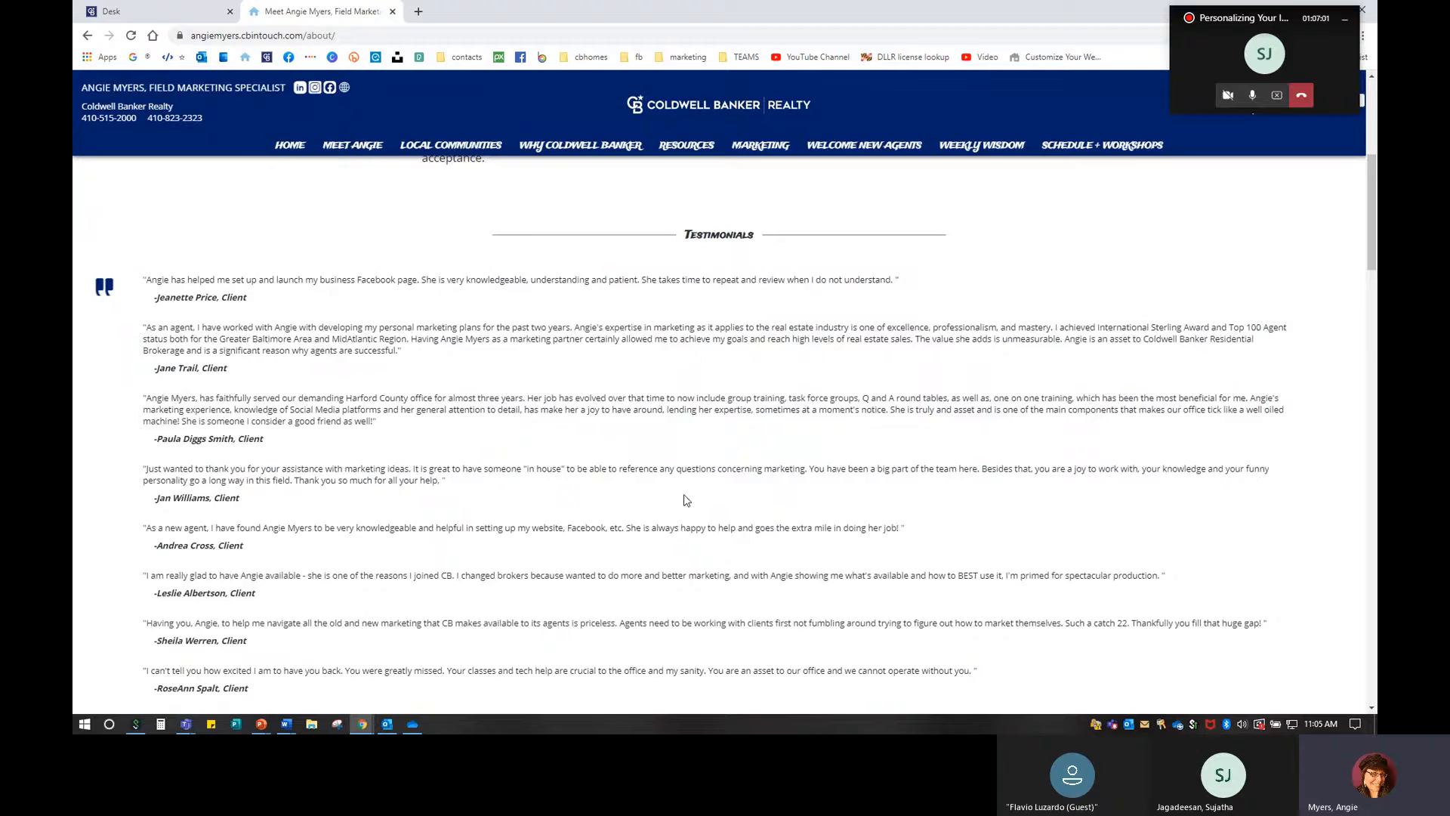
scroll(685, 500, "down", 7)
scroll(685, 500, "down", 12)
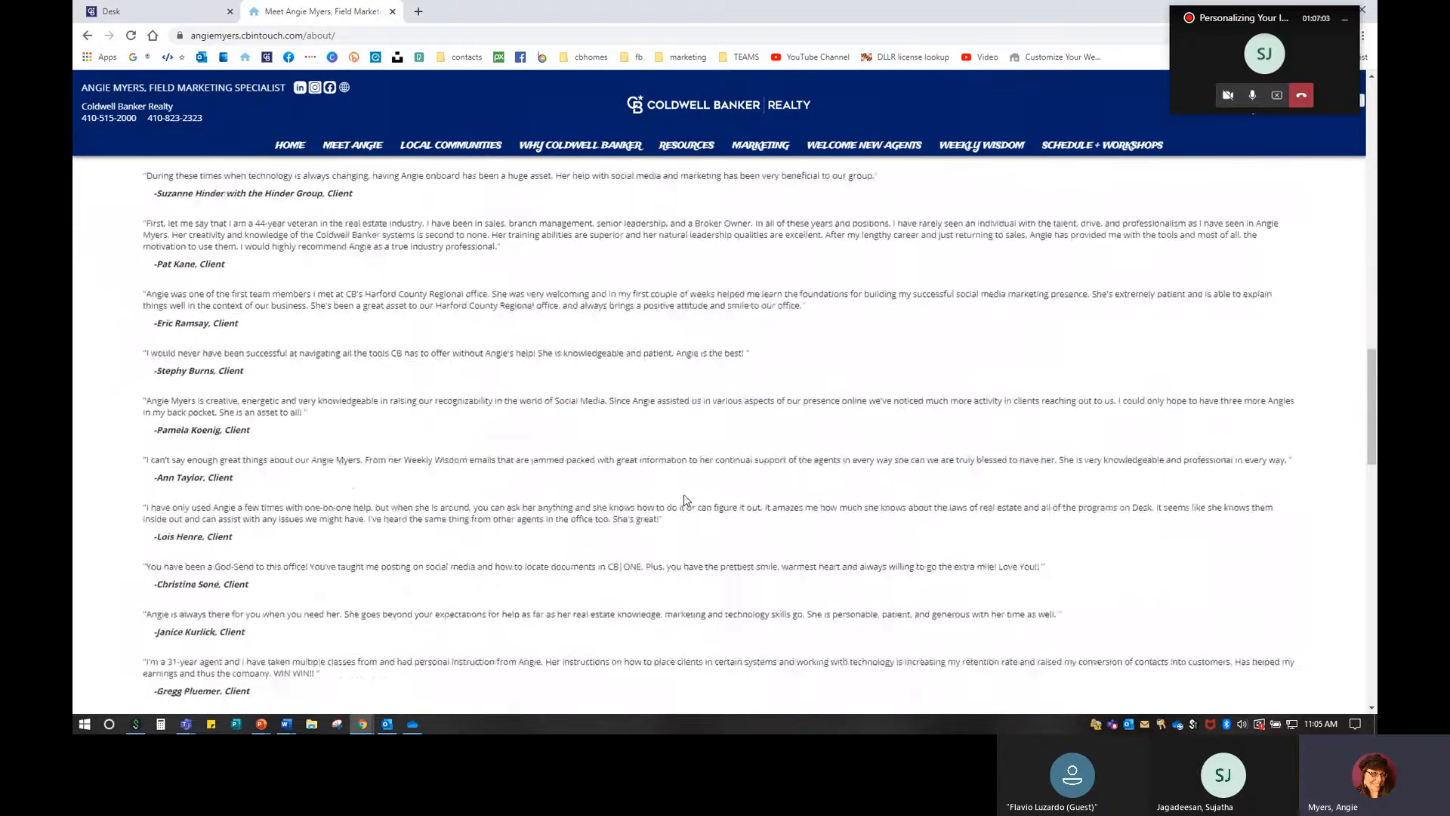
scroll(685, 500, "up", 4)
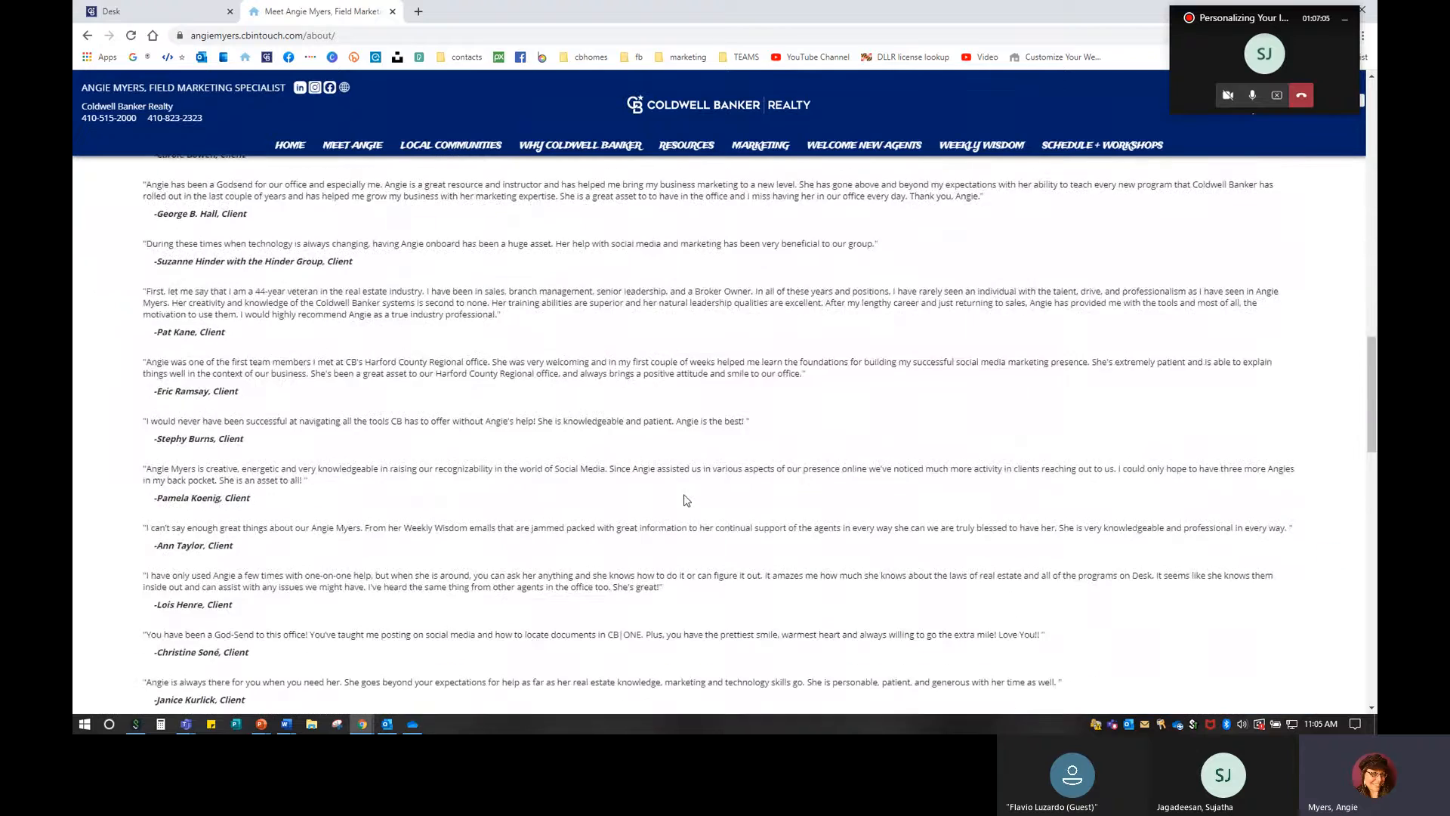
scroll(687, 500, "up", 15)
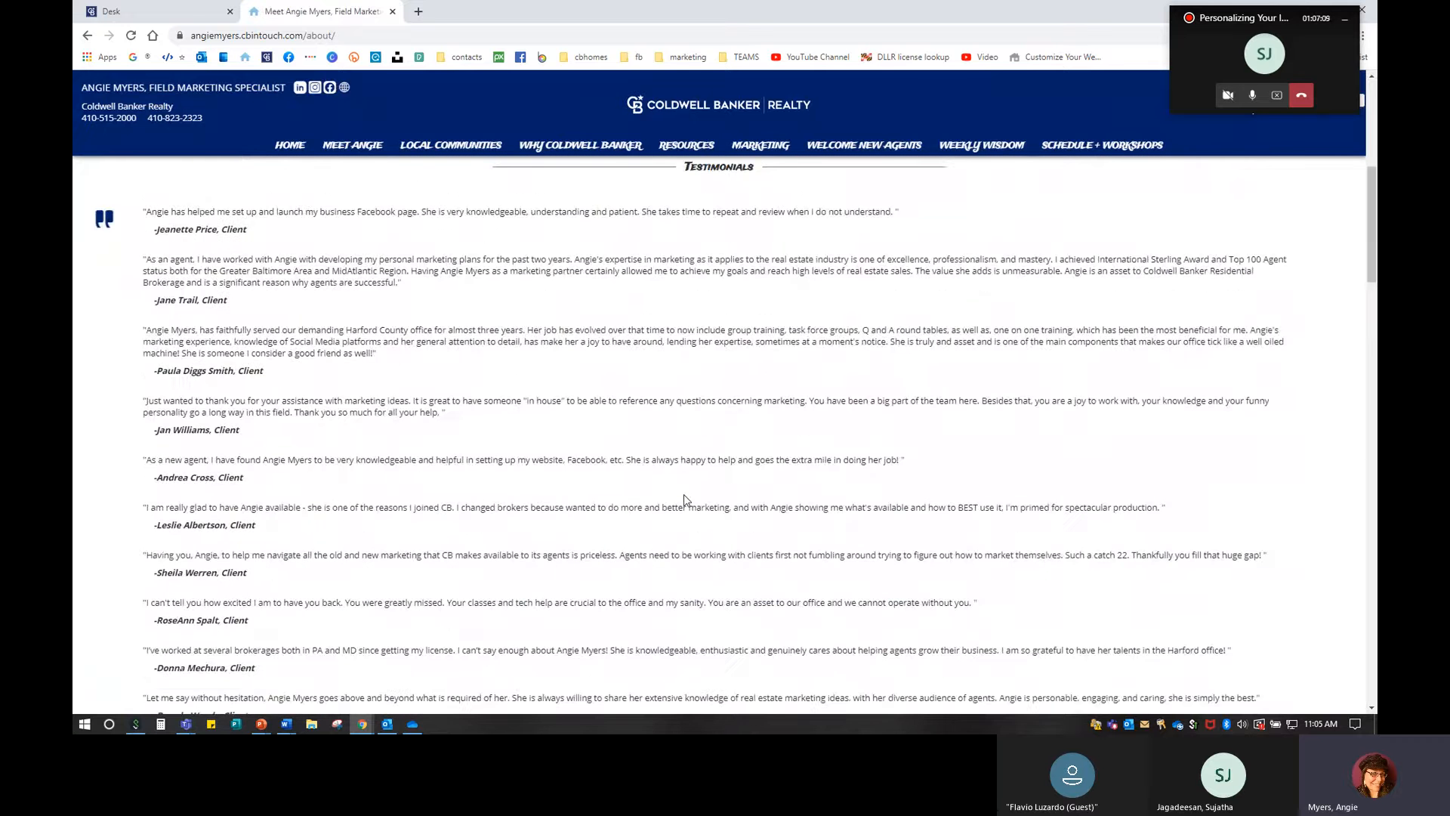
scroll(685, 500, "up", 2)
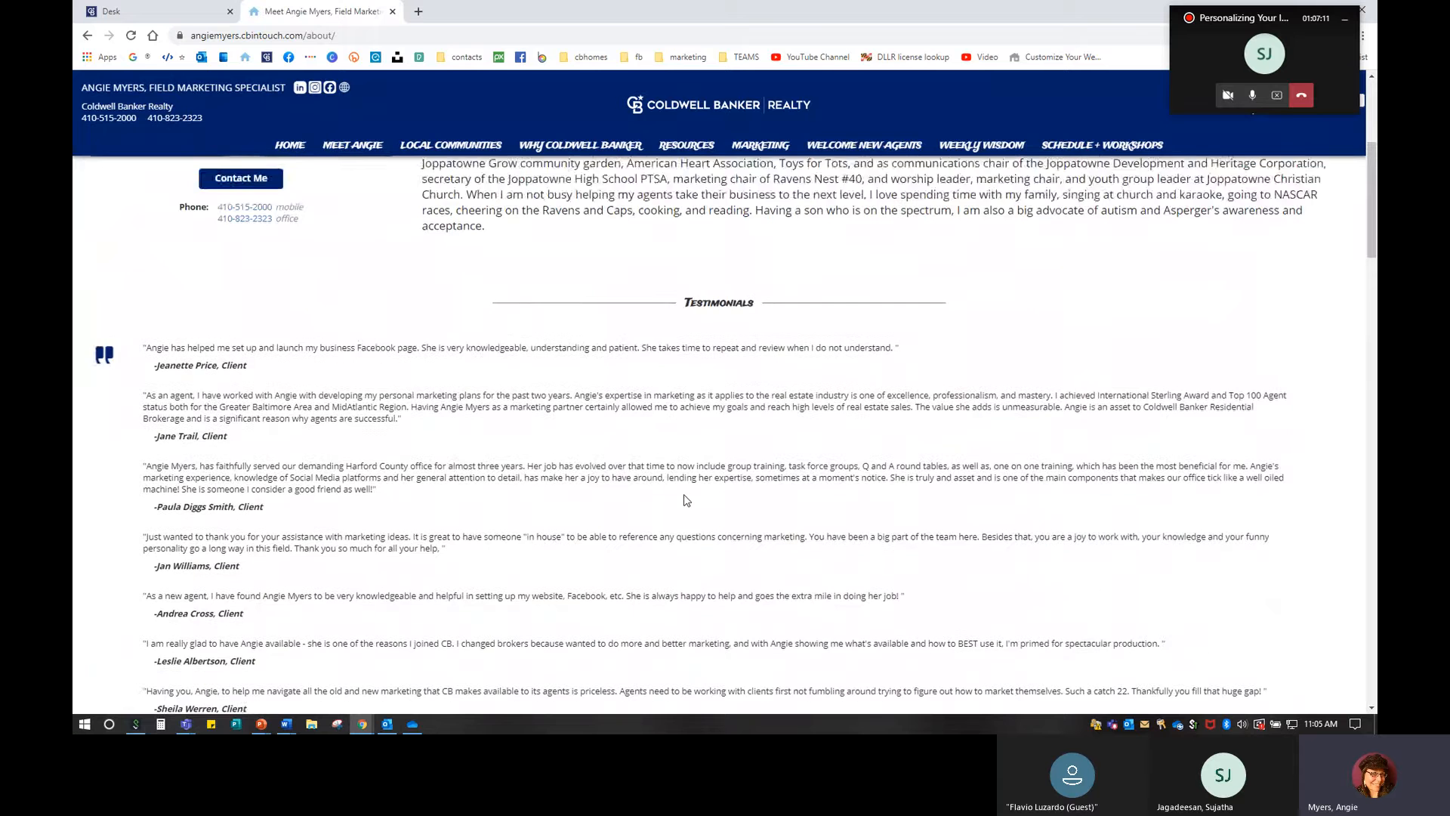
scroll(687, 500, "down", 1)
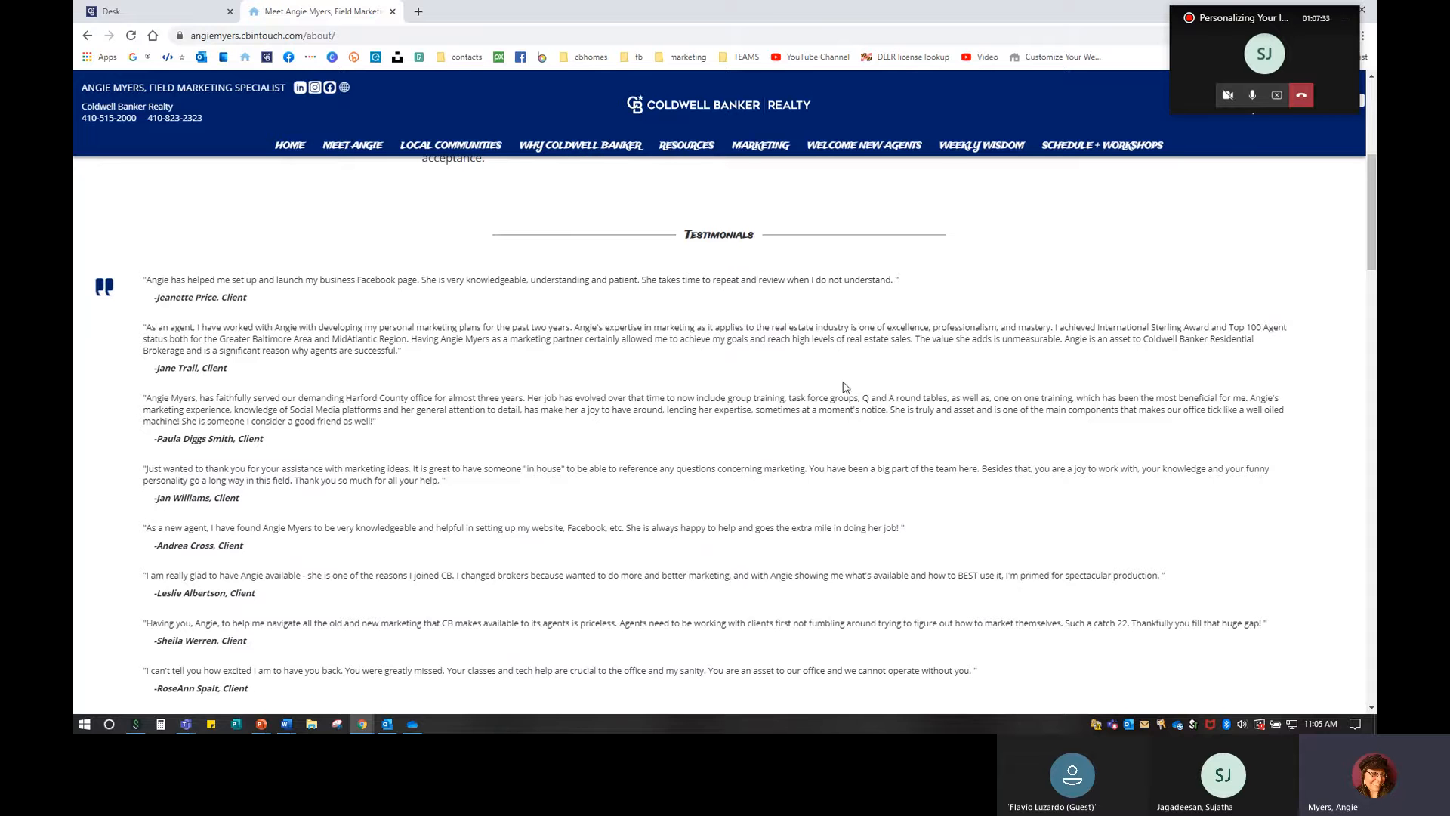
scroll(723, 384, "down", 1)
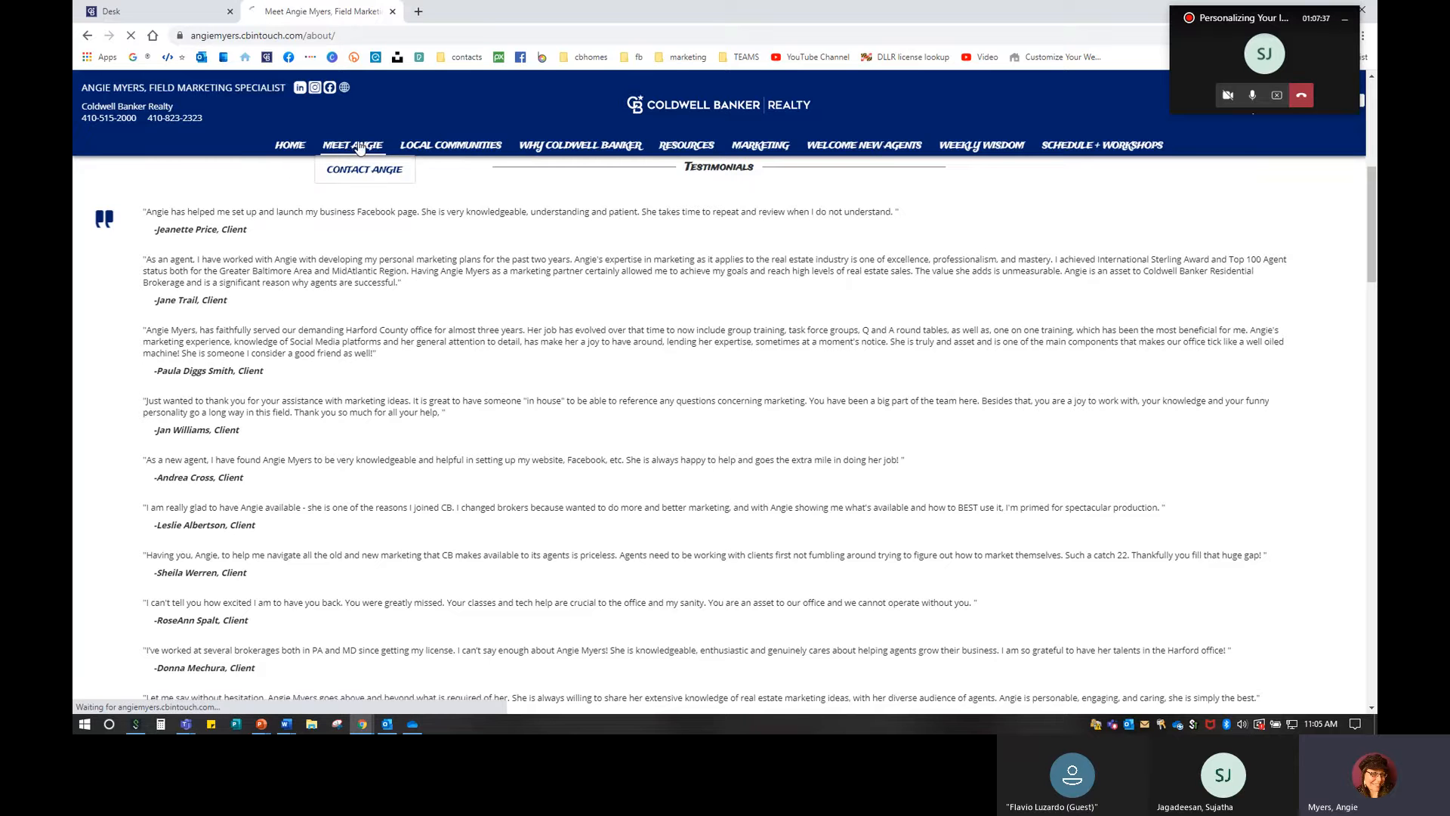
left_click(365, 170)
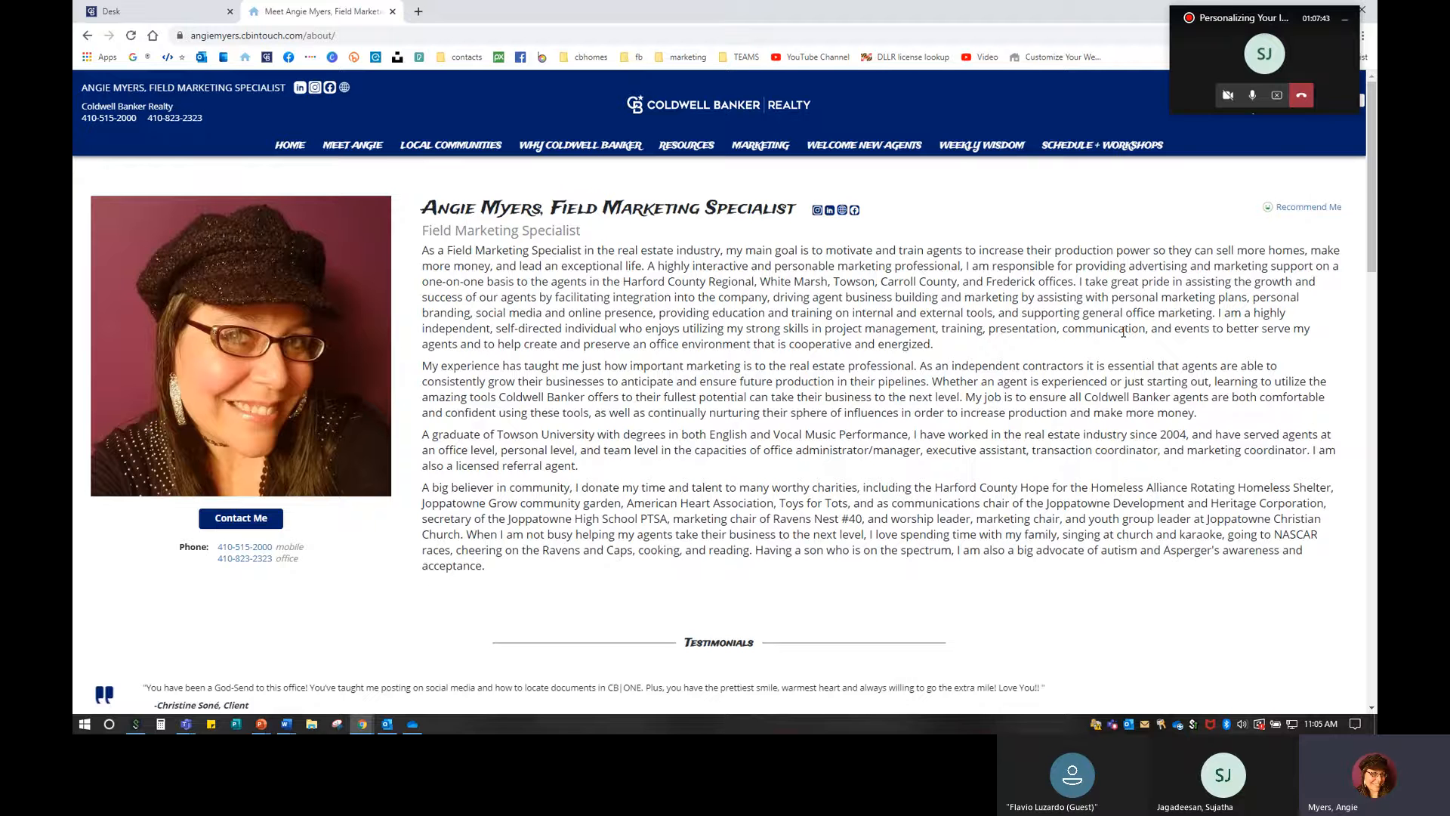
Fill a sample Recommend Me form with a saved name, Client relationship and placeholder reason.
left_click(1320, 208)
left_click(577, 310)
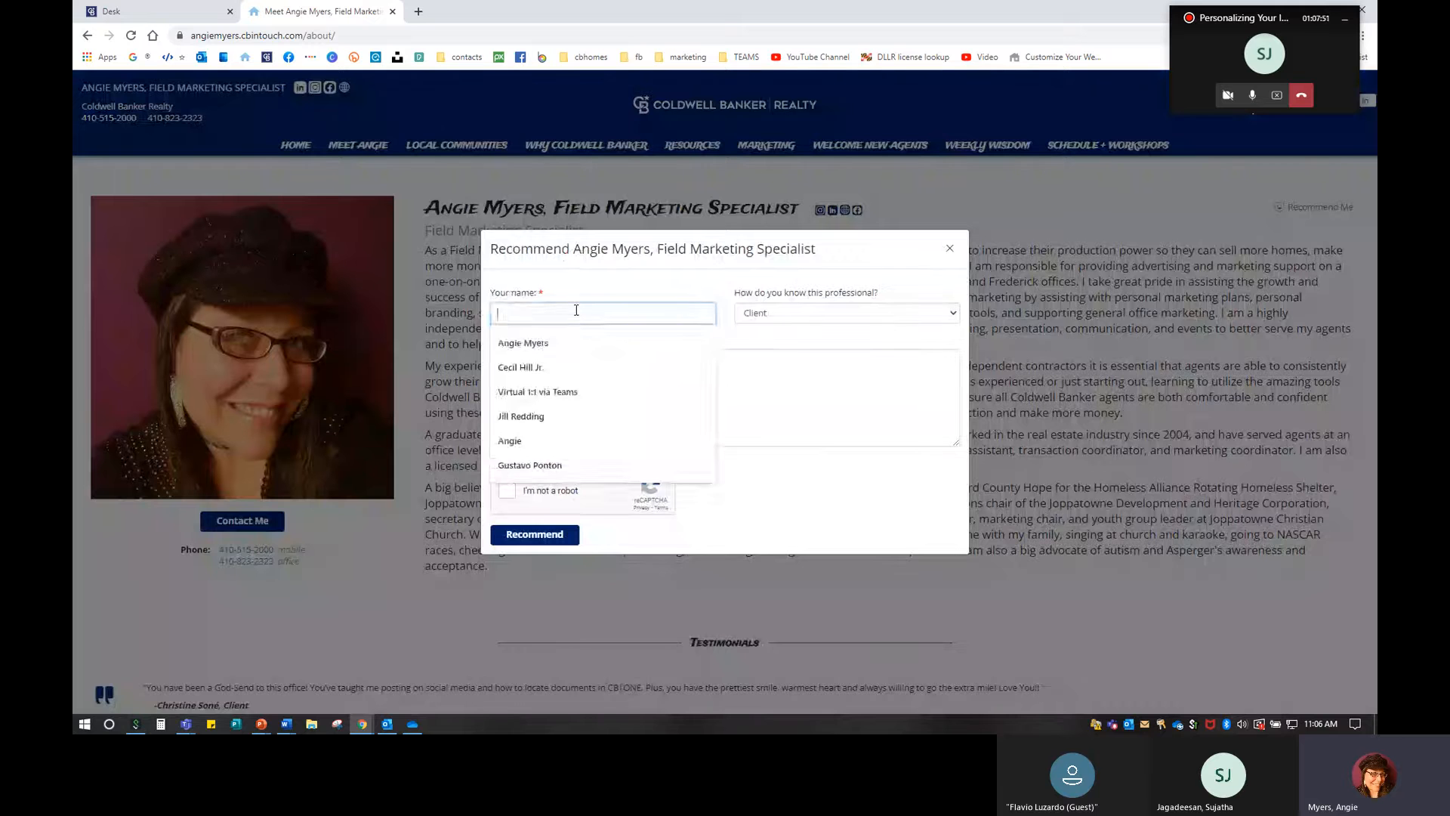
left_click(566, 337)
left_click(814, 331)
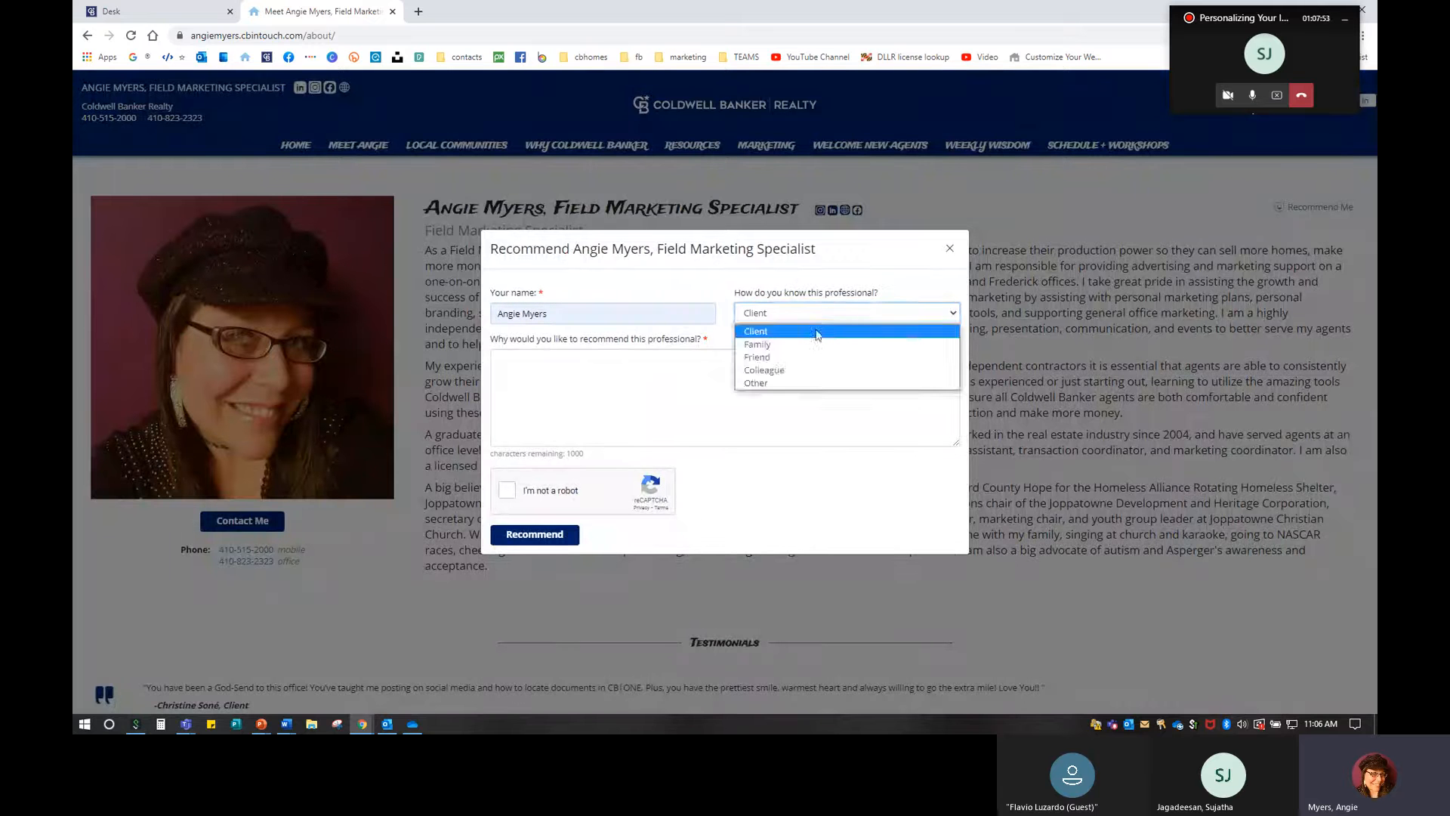
left_click(816, 330)
left_click(717, 390)
type("sfsdfdfsdafdasfasdfcasdf")
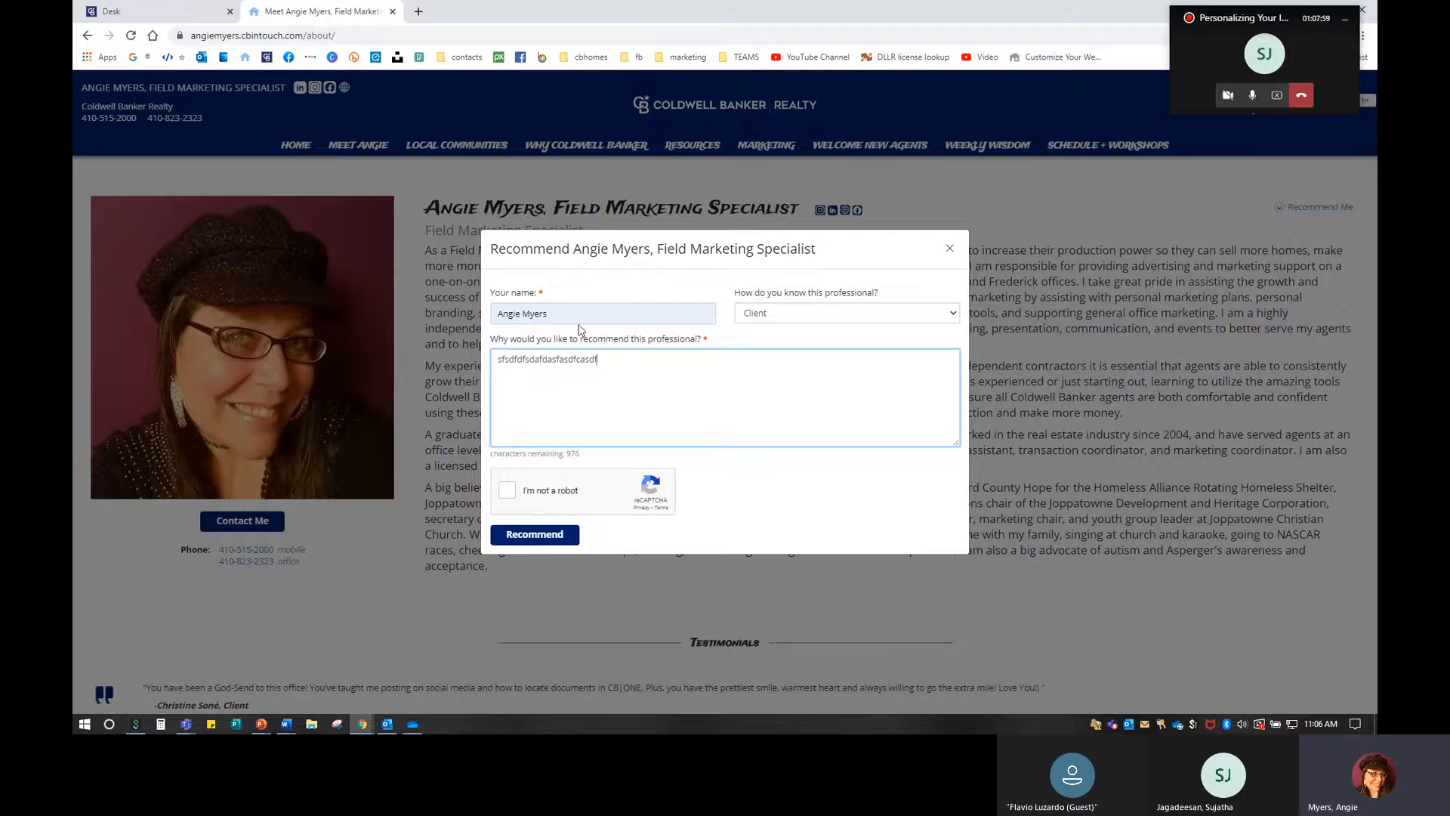
Tick the reCAPTCHA, dismiss the form unsubmitted, and return to the Desk tab.
left_click(506, 492)
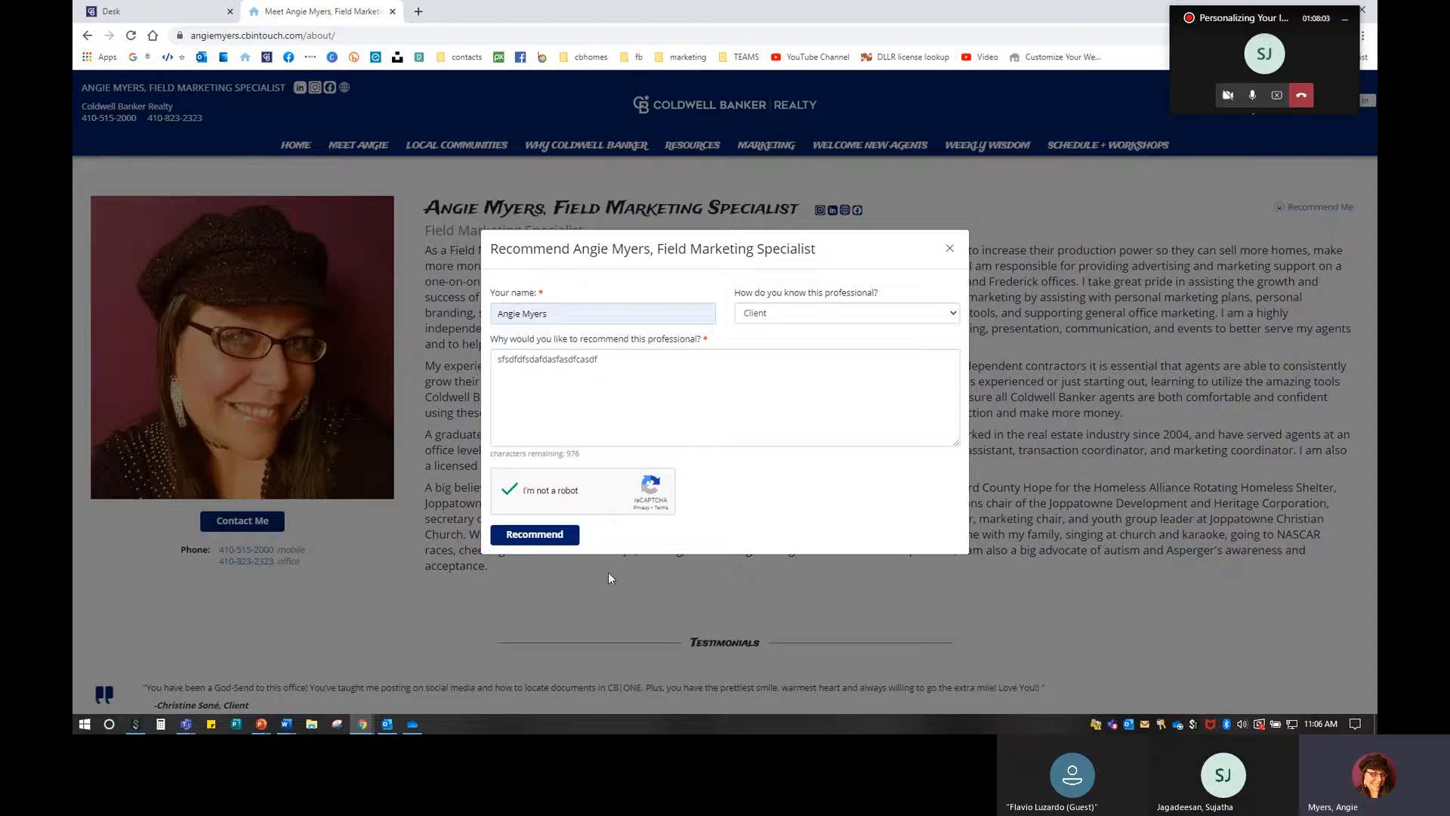
left_click(949, 253)
left_click(166, 11)
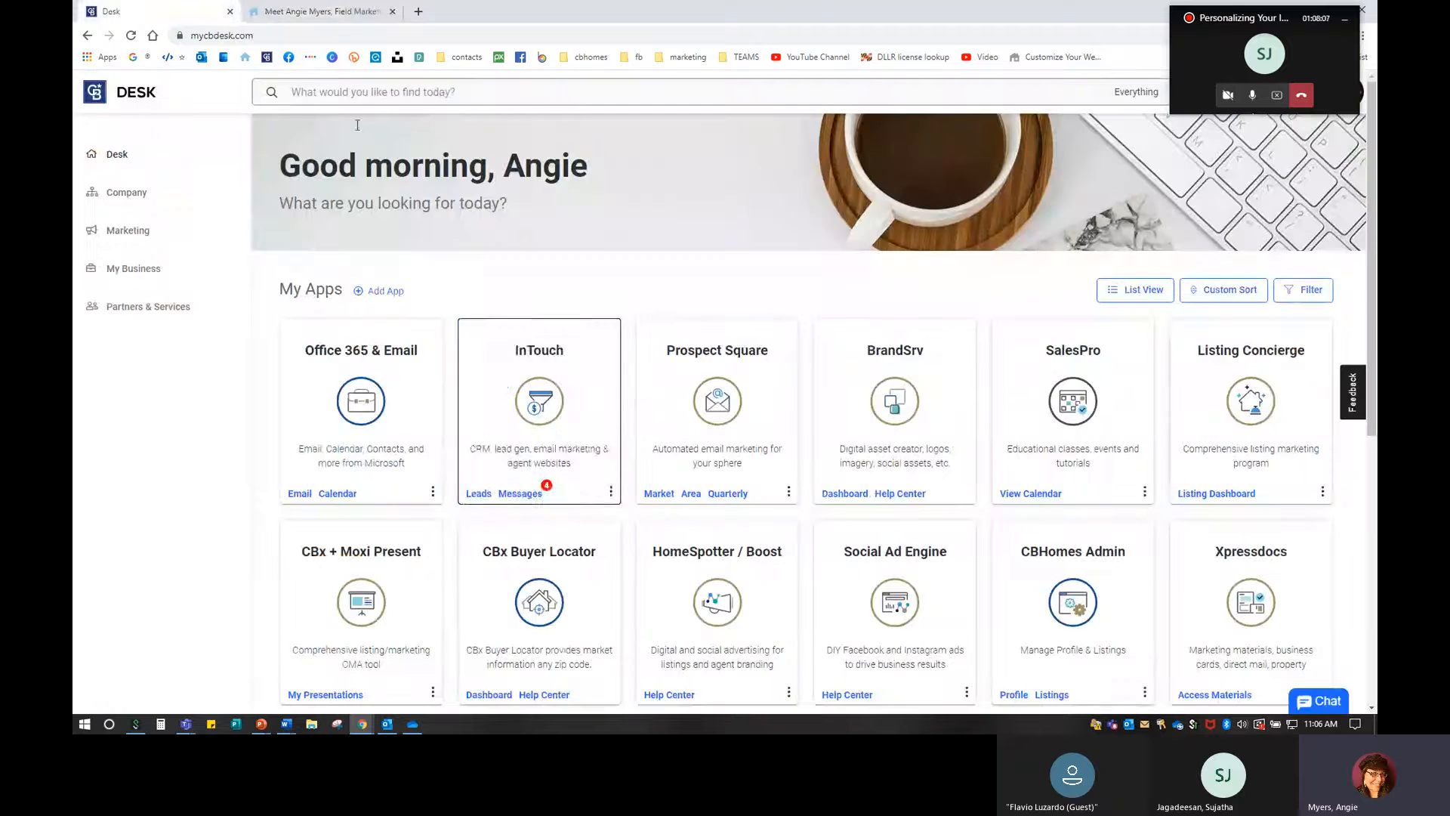
Launch InTouch CRM from Desk under the agent's own account.
left_click(521, 393)
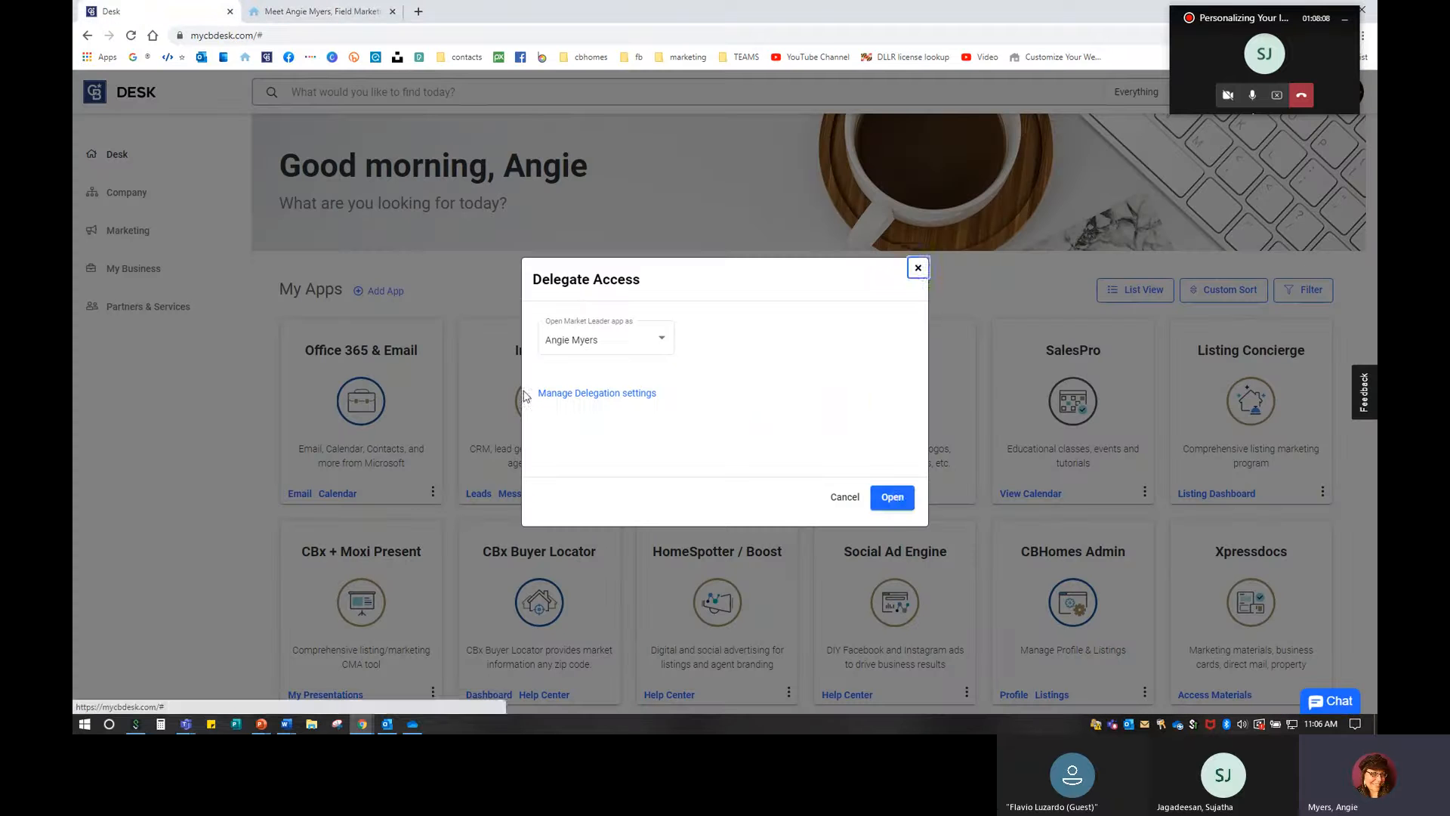
left_click(892, 497)
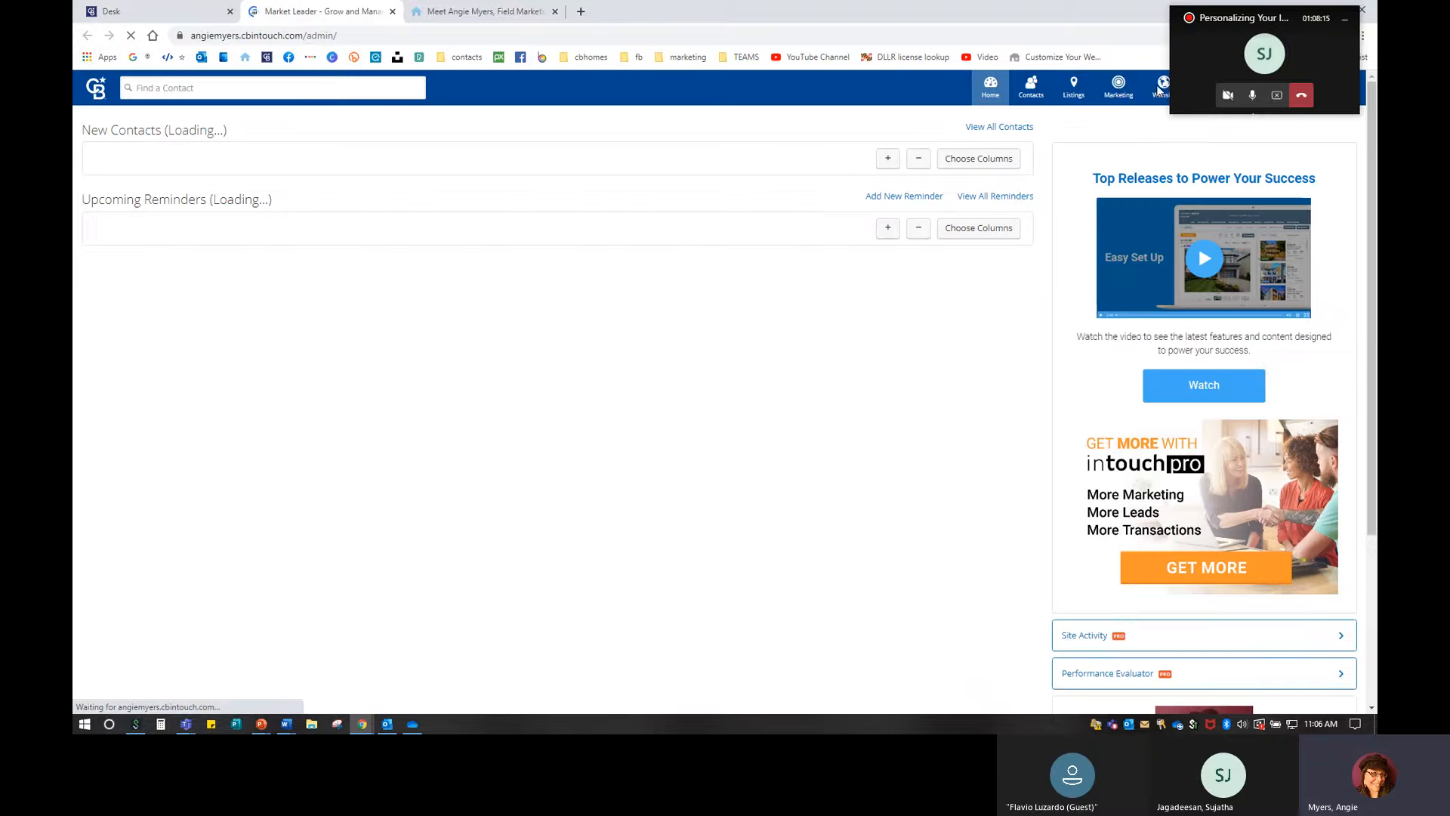
left_click_drag(1222, 24, 1232, 608)
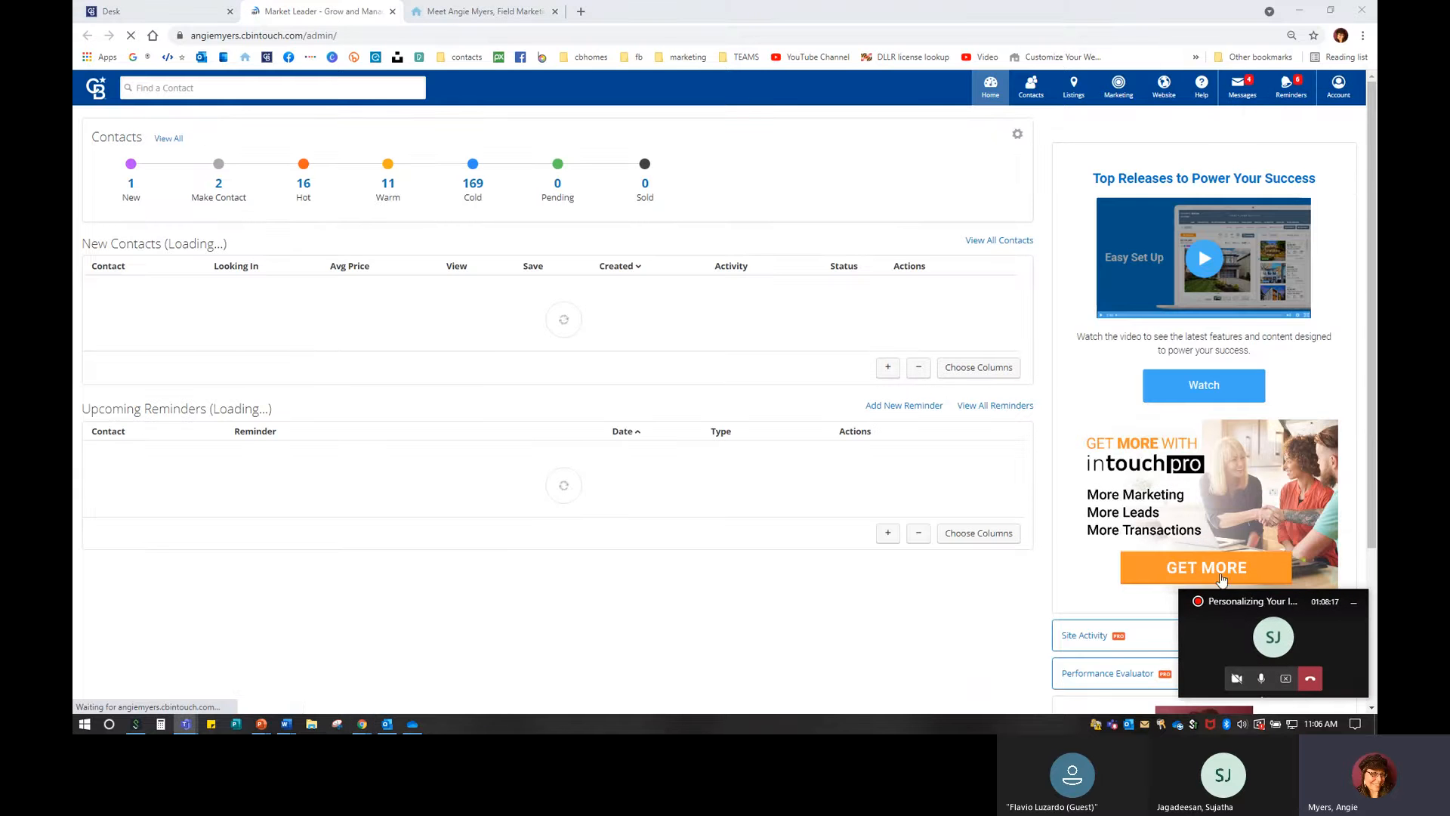
Go to Website > Testimonials, with the page zoomed to 110%.
key("ctrl")
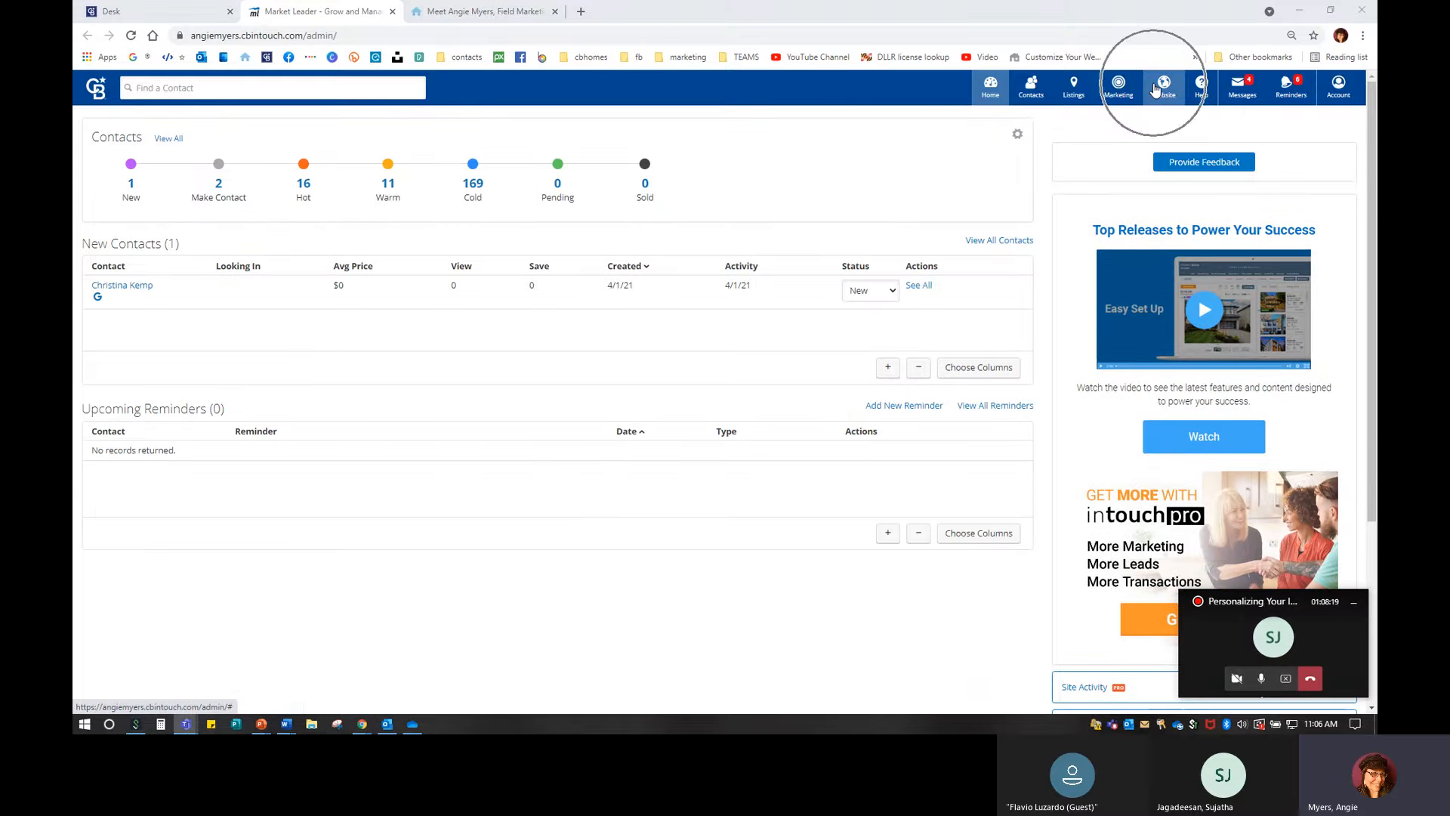
left_click(1156, 89)
key("ctrl")
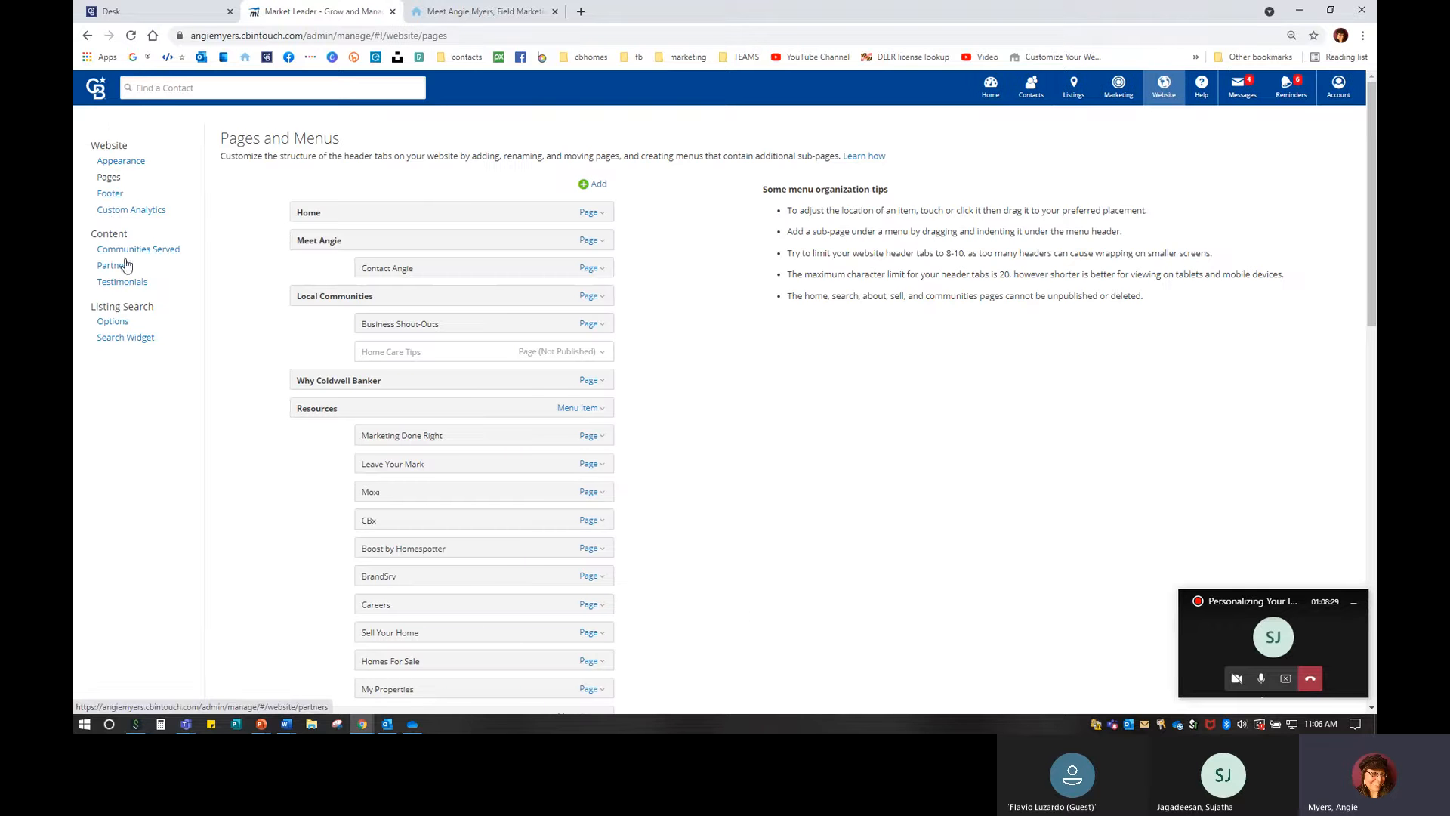
key("ctrl+plus")
key("ctrl+plus")
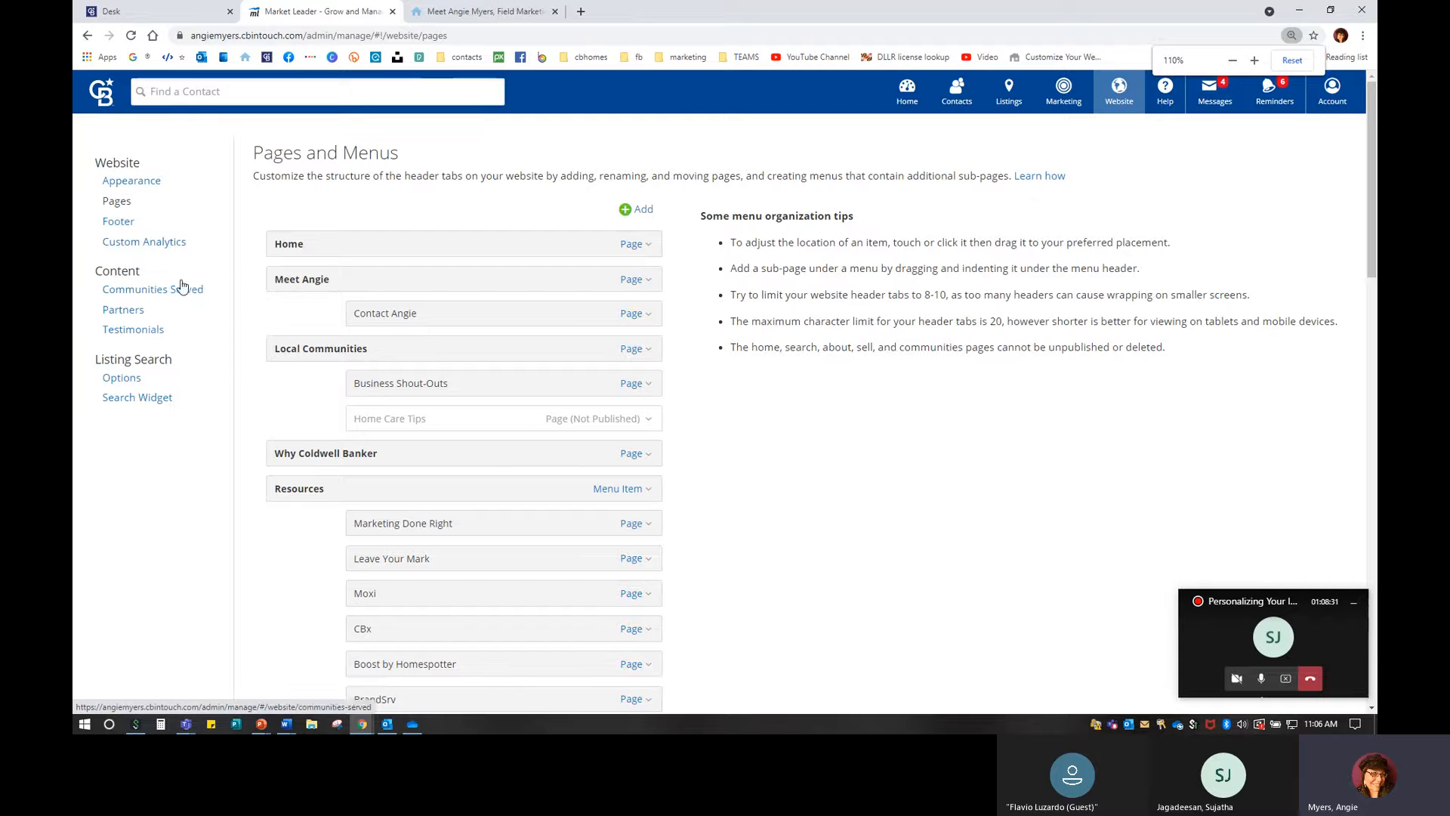
left_click(131, 333)
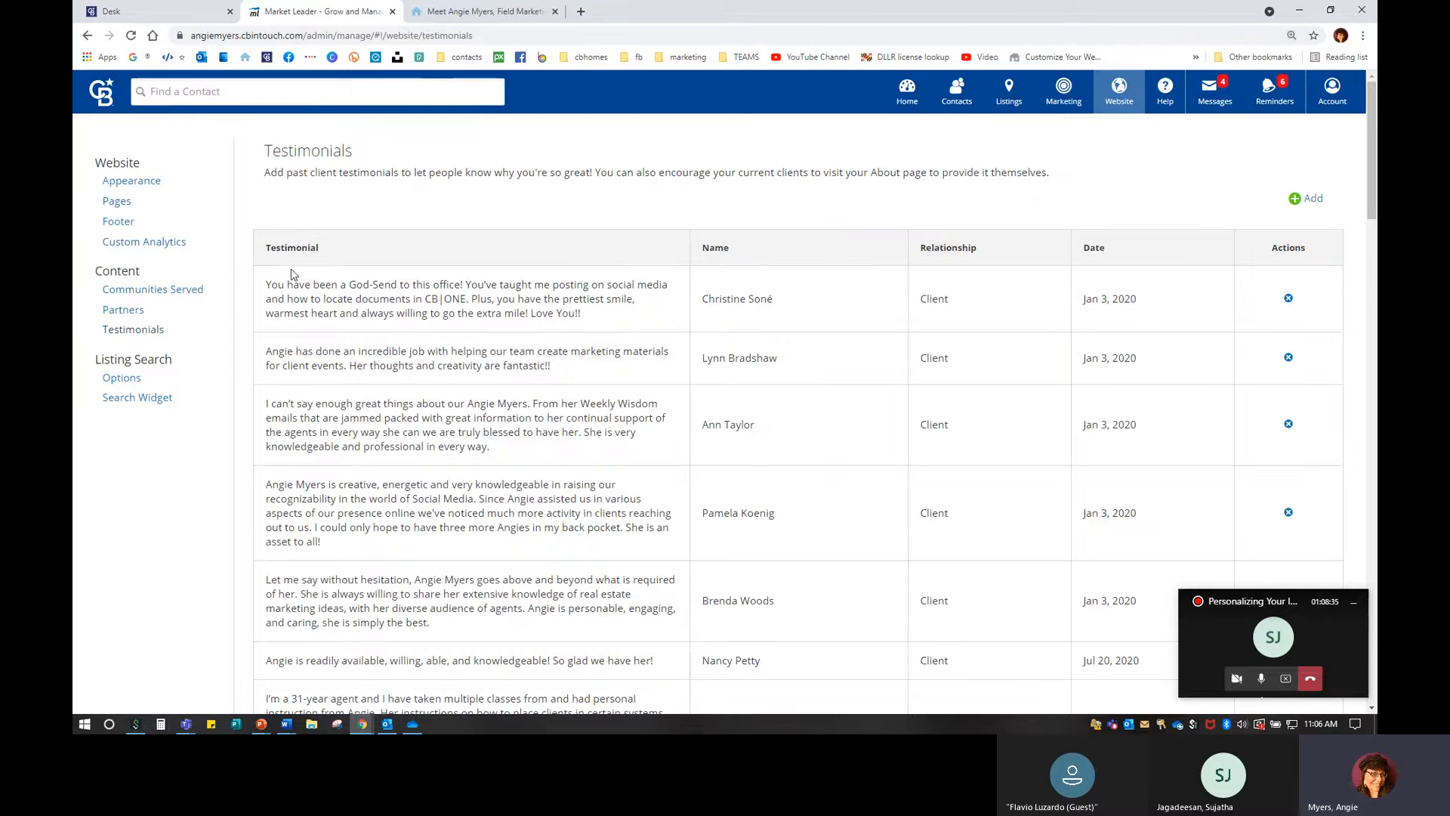
Add a testimonial from the agent, relationship Client, with placeholder content, and save it.
left_click(1313, 204)
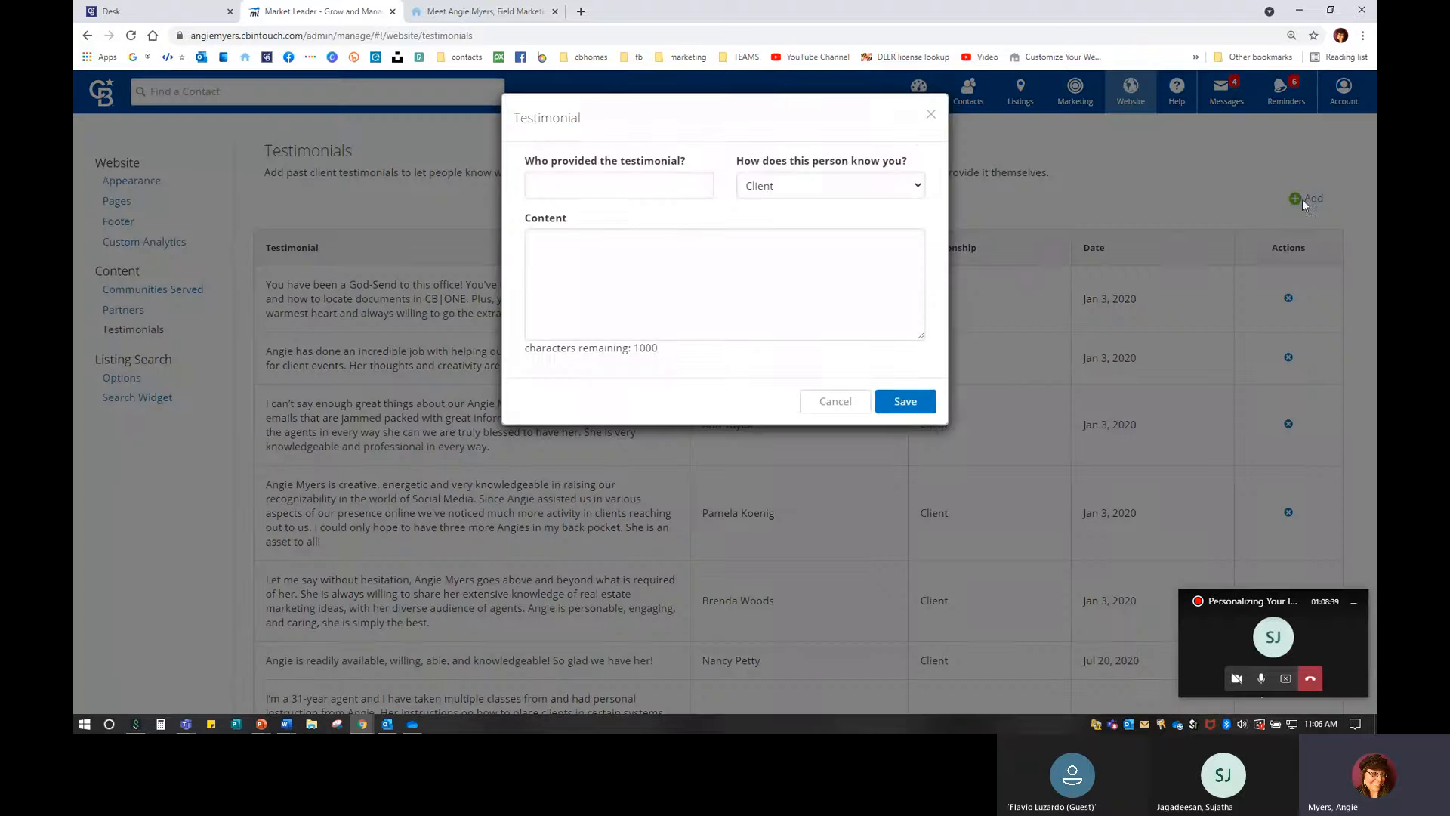
left_click(680, 186)
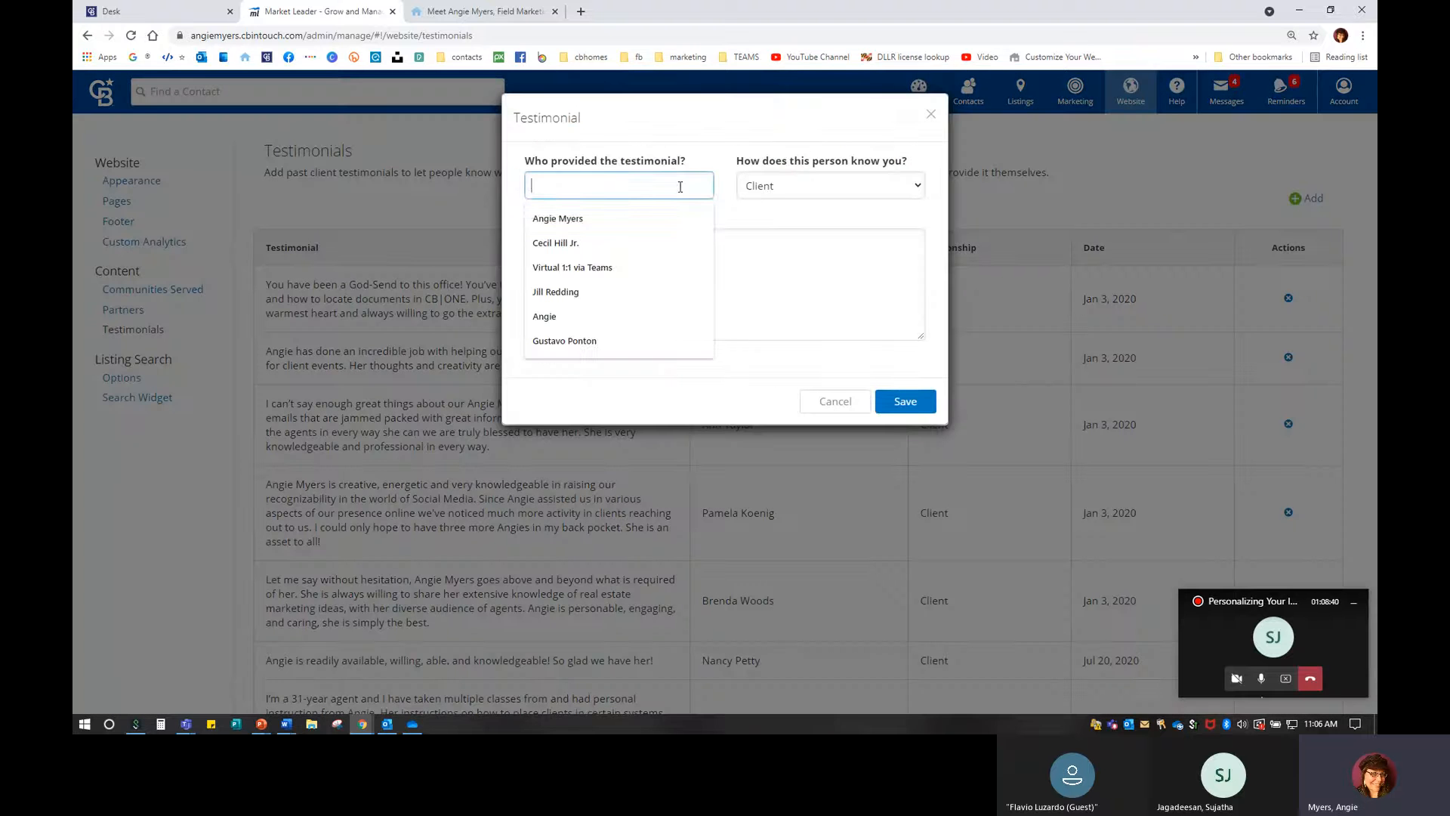
left_click(833, 185)
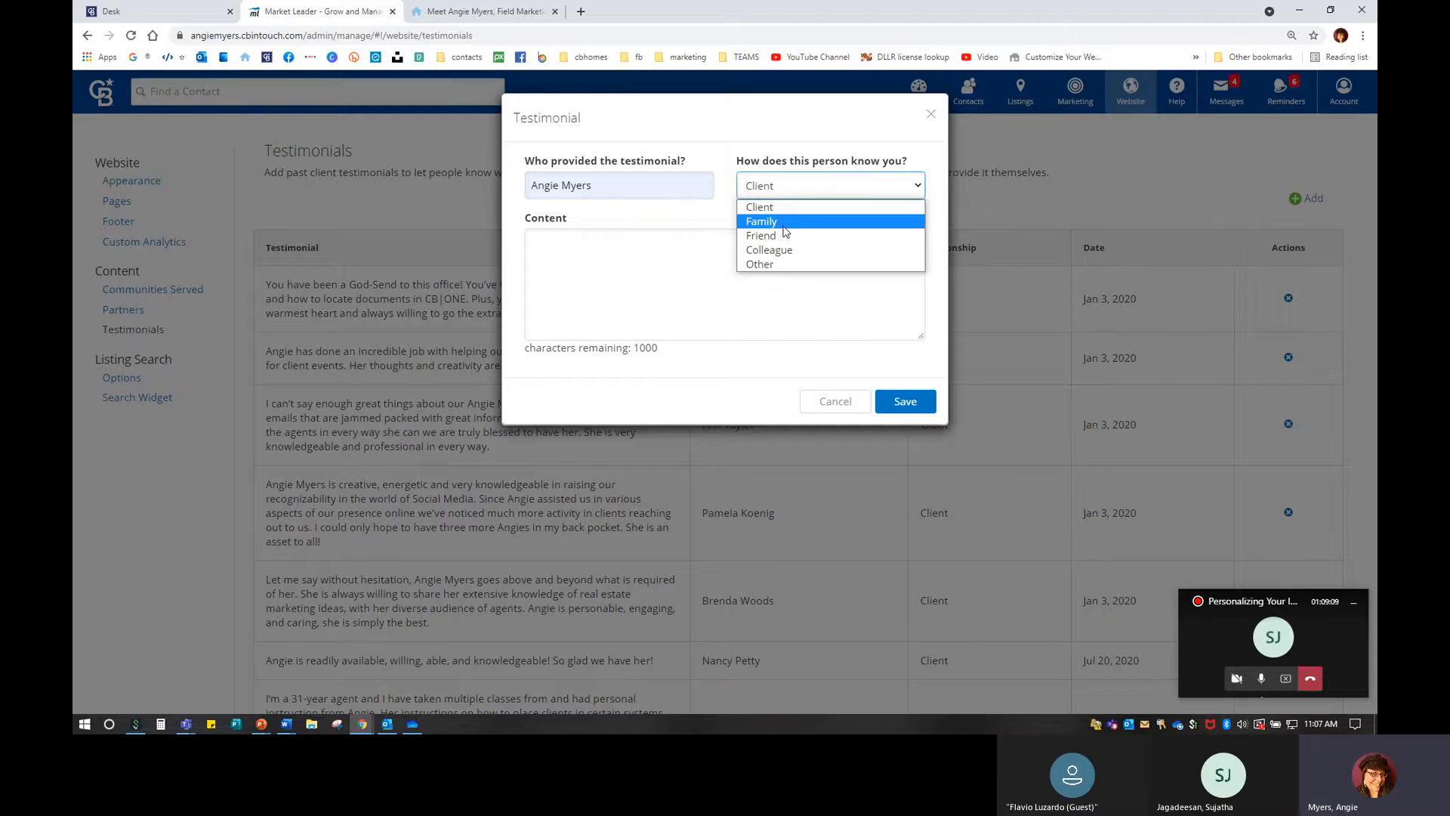
left_click(544, 291)
left_click(582, 291)
type("jfkjjasd;lkfj;klsdjflkasd")
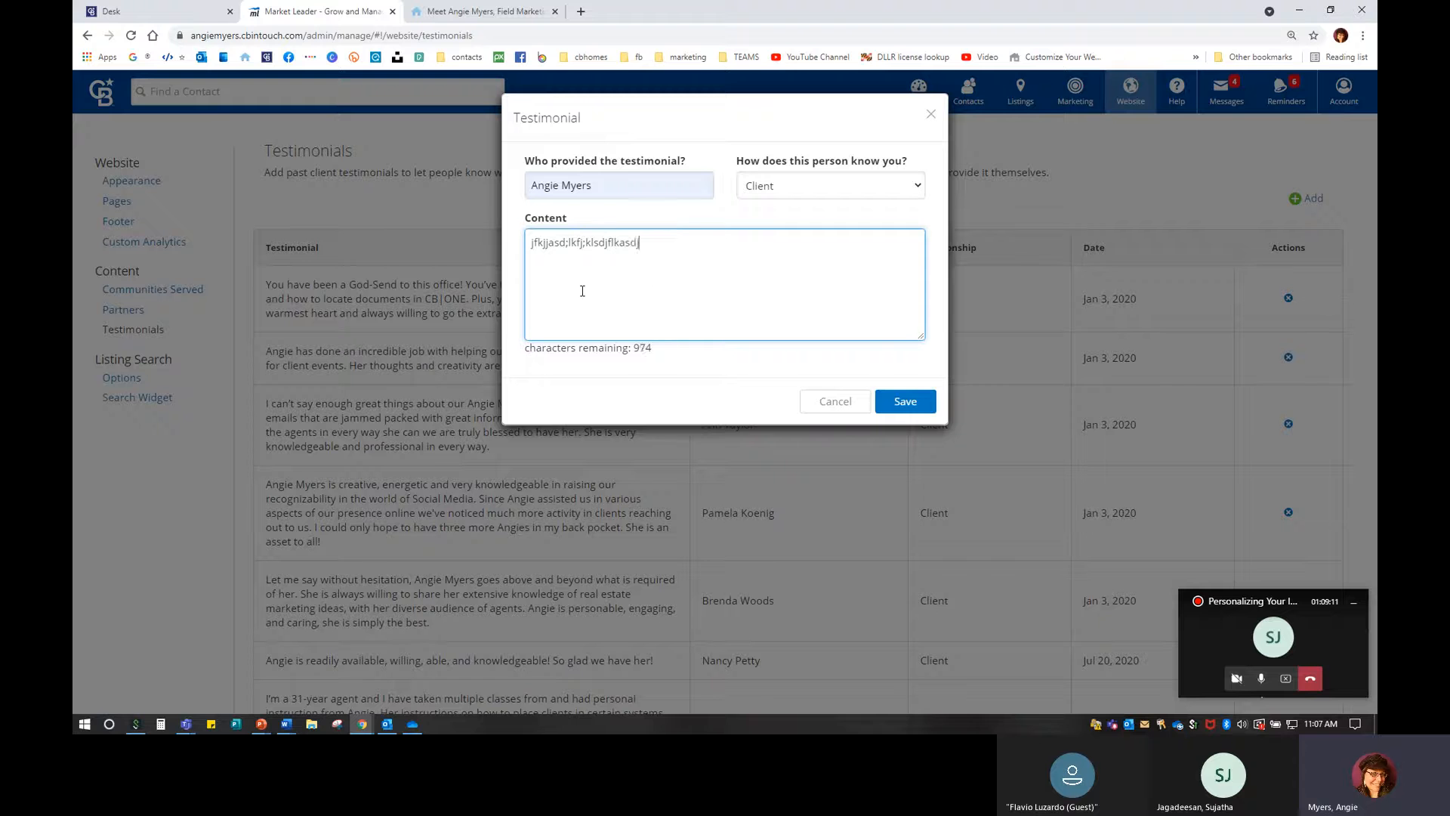
type("jfkl;sdj;klfjs;ljsdlfjskdfjl")
left_click(912, 401)
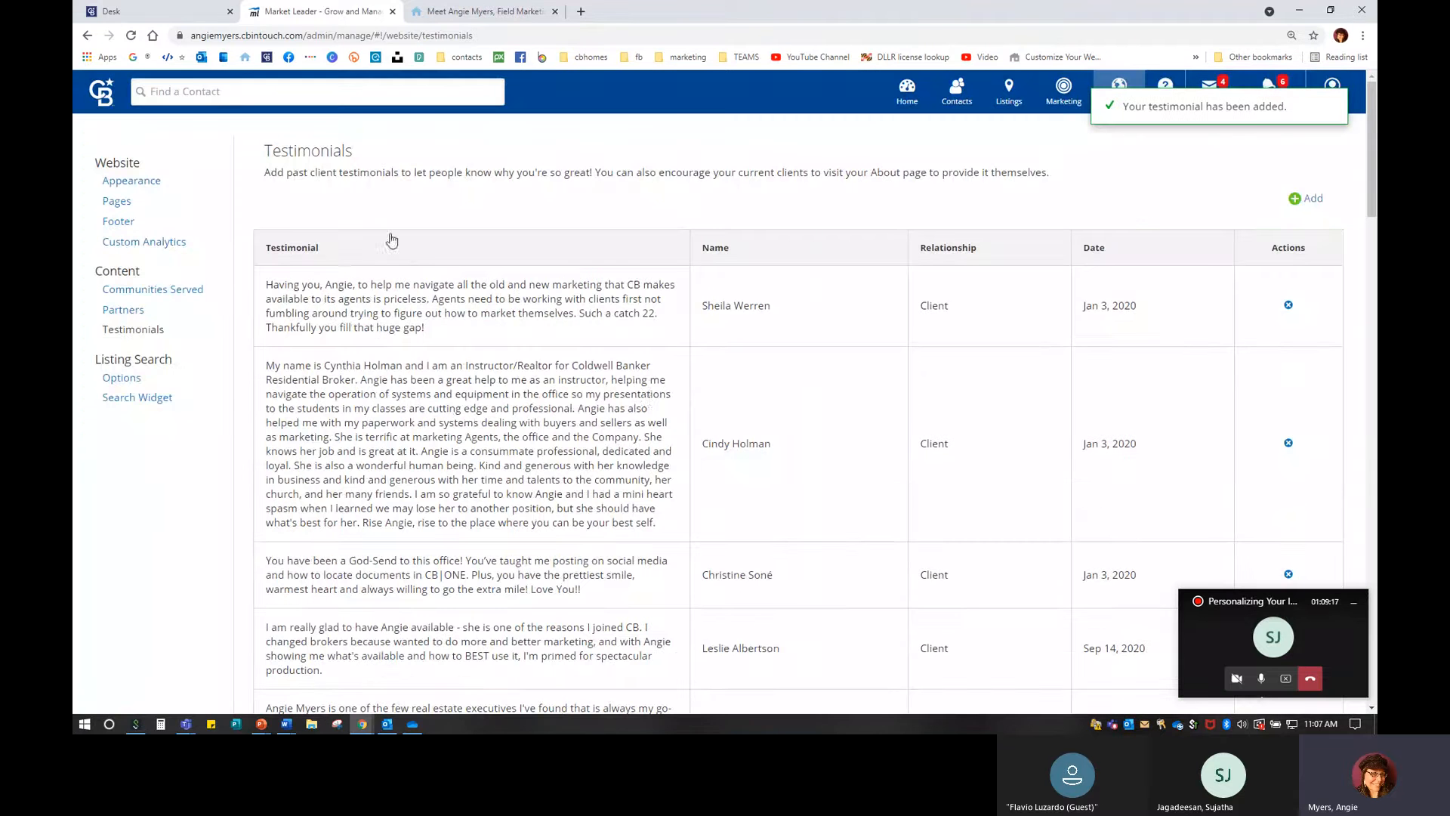
Scroll the Testimonials table to locate the new Apr 12, 2021 entry.
scroll(650, 400, "down", 3)
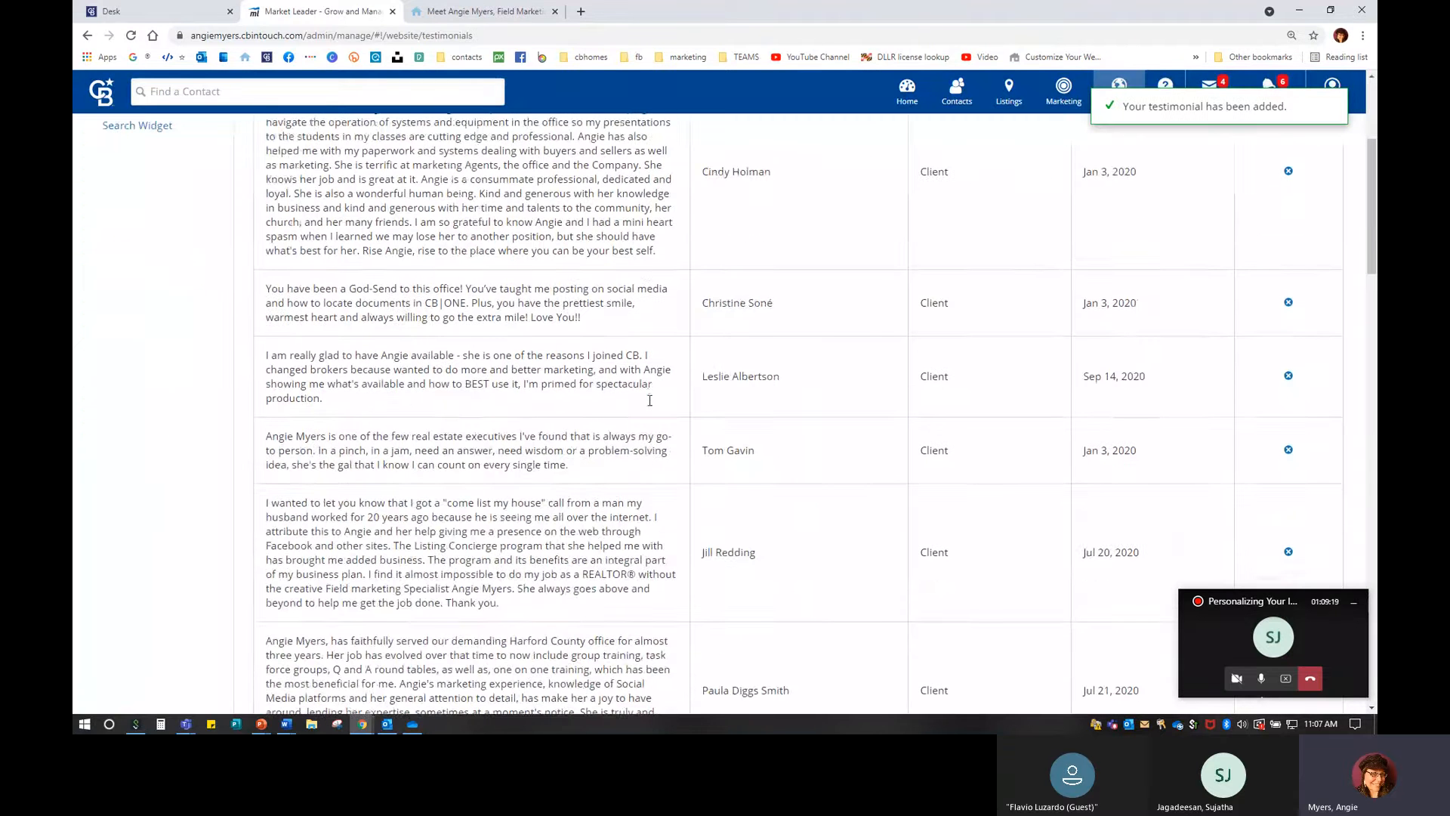
scroll(1141, 415, "up", 3)
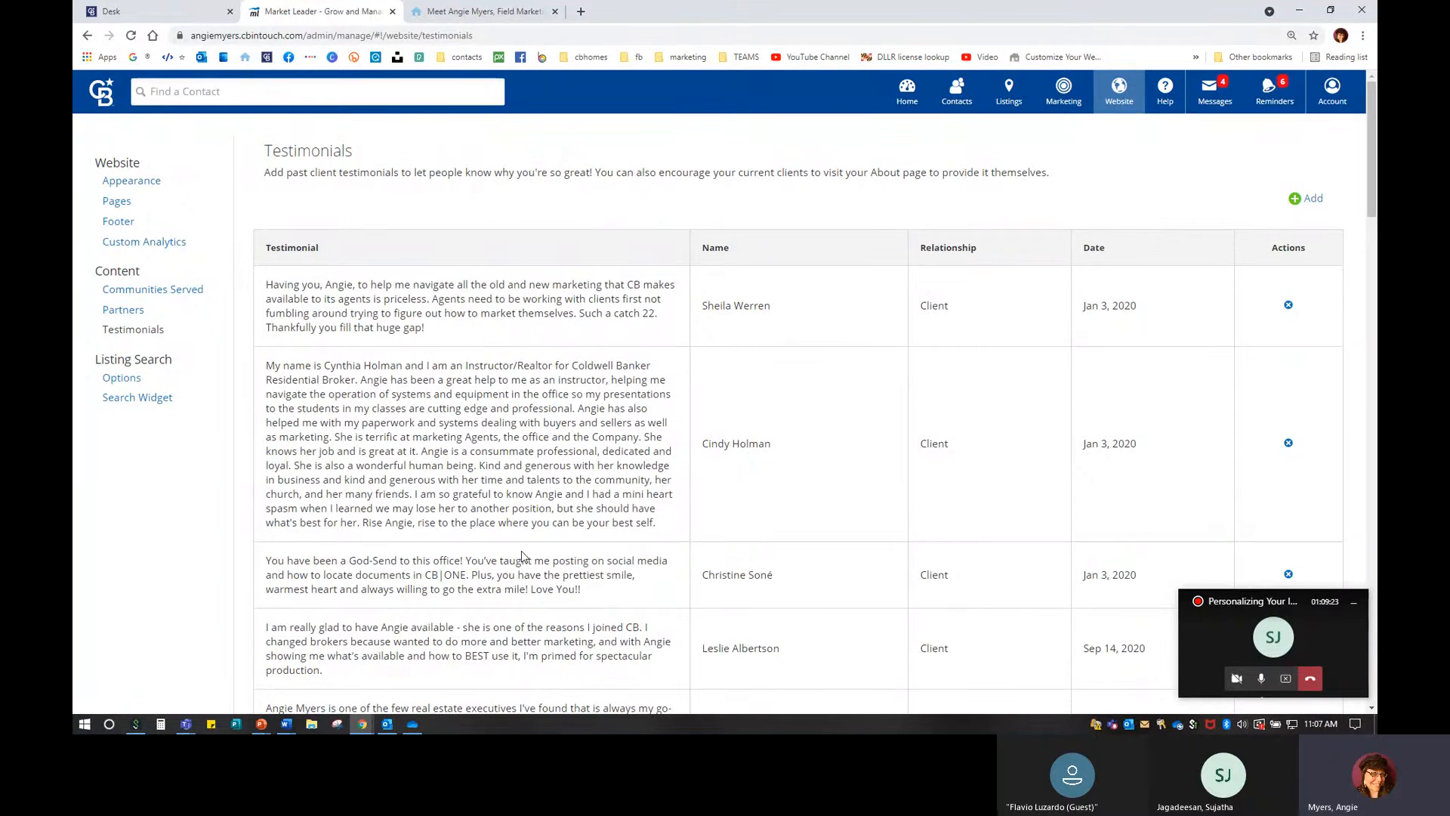
scroll(523, 555, "down", 10)
scroll(523, 555, "down", 5)
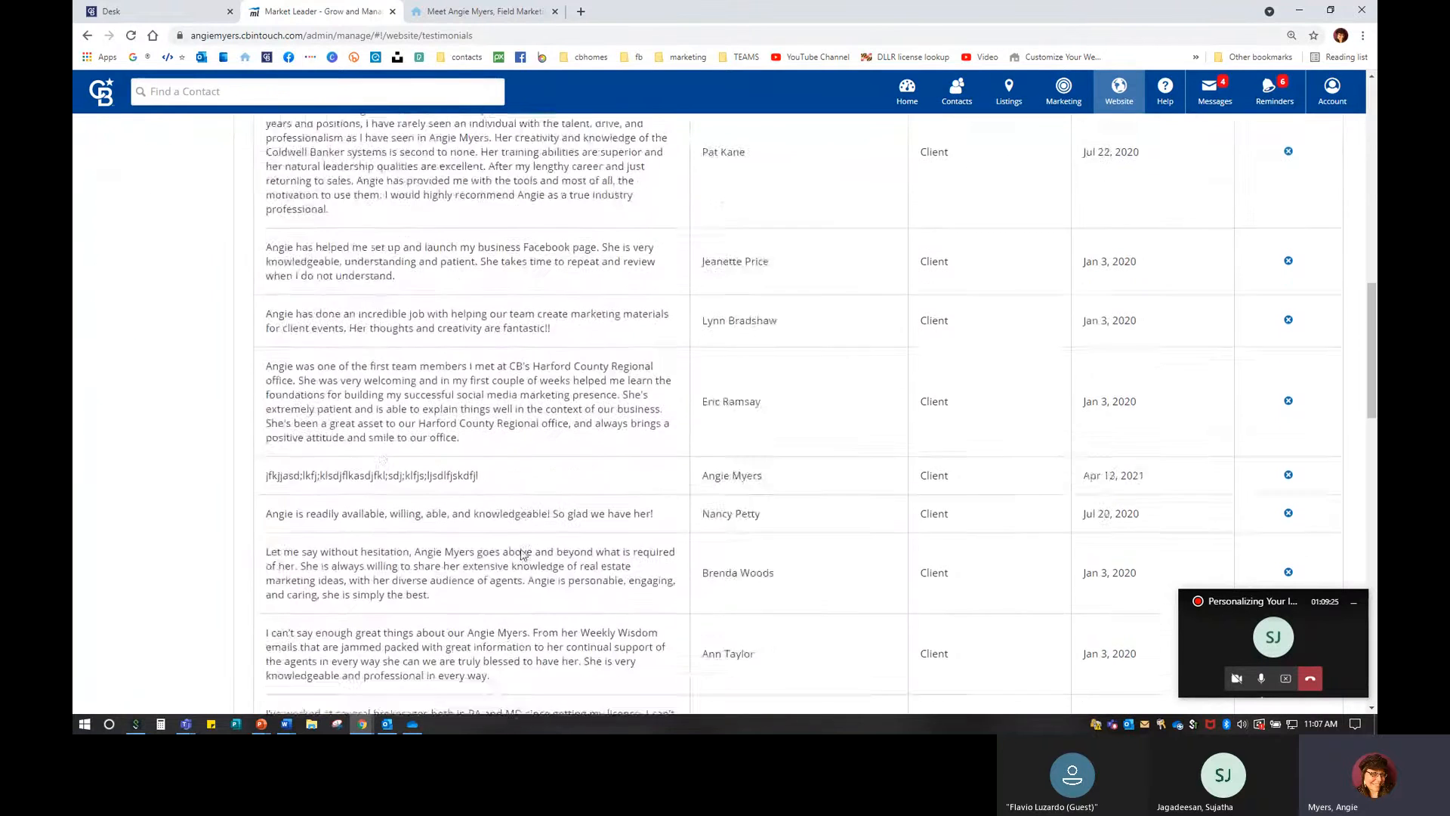
left_click_drag(267, 344, 1284, 344)
Delete the Apr 12, 2021 placeholder testimonial, confirming with Yes, delete.
left_click(1190, 340)
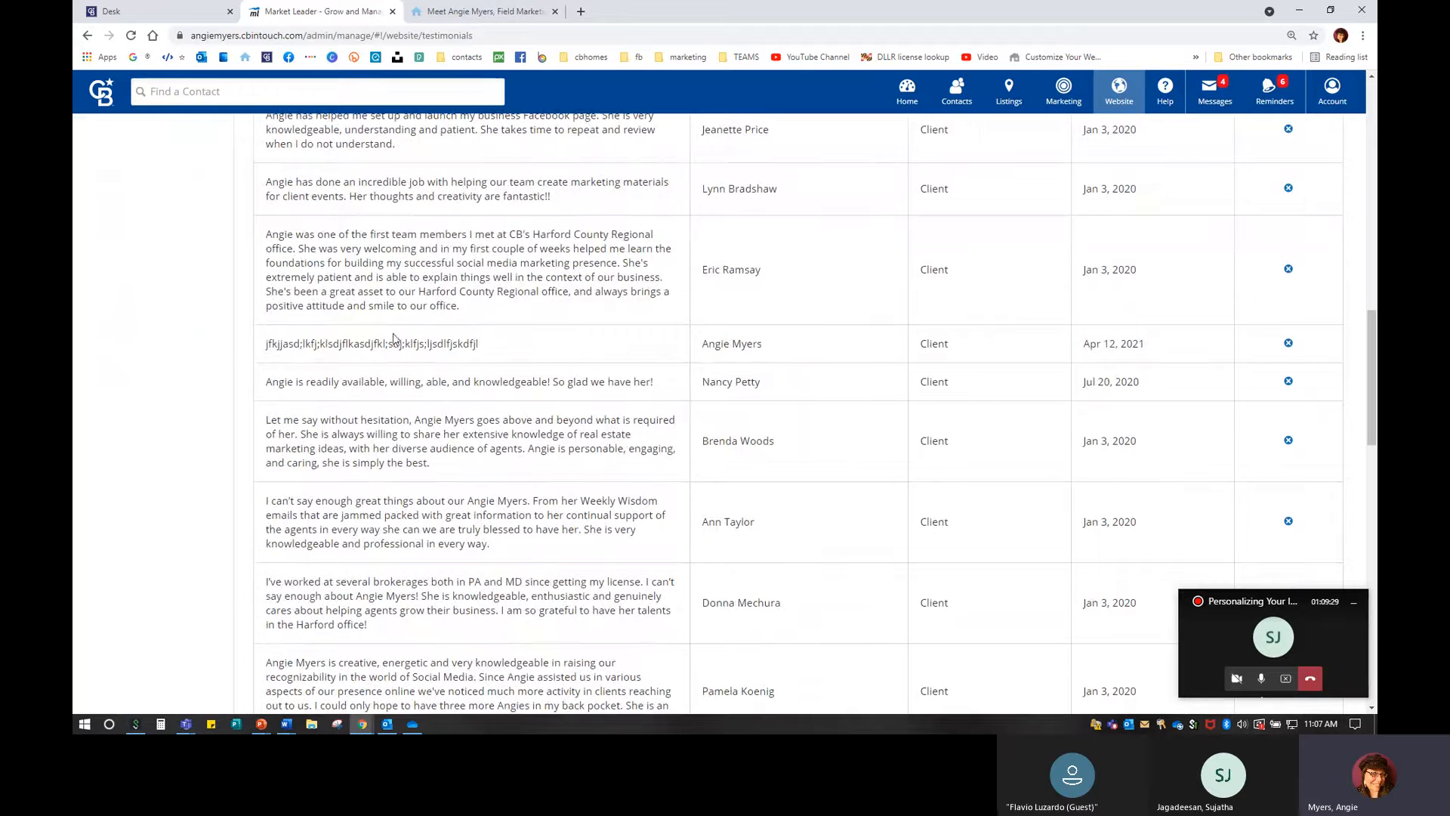
left_click(1289, 344)
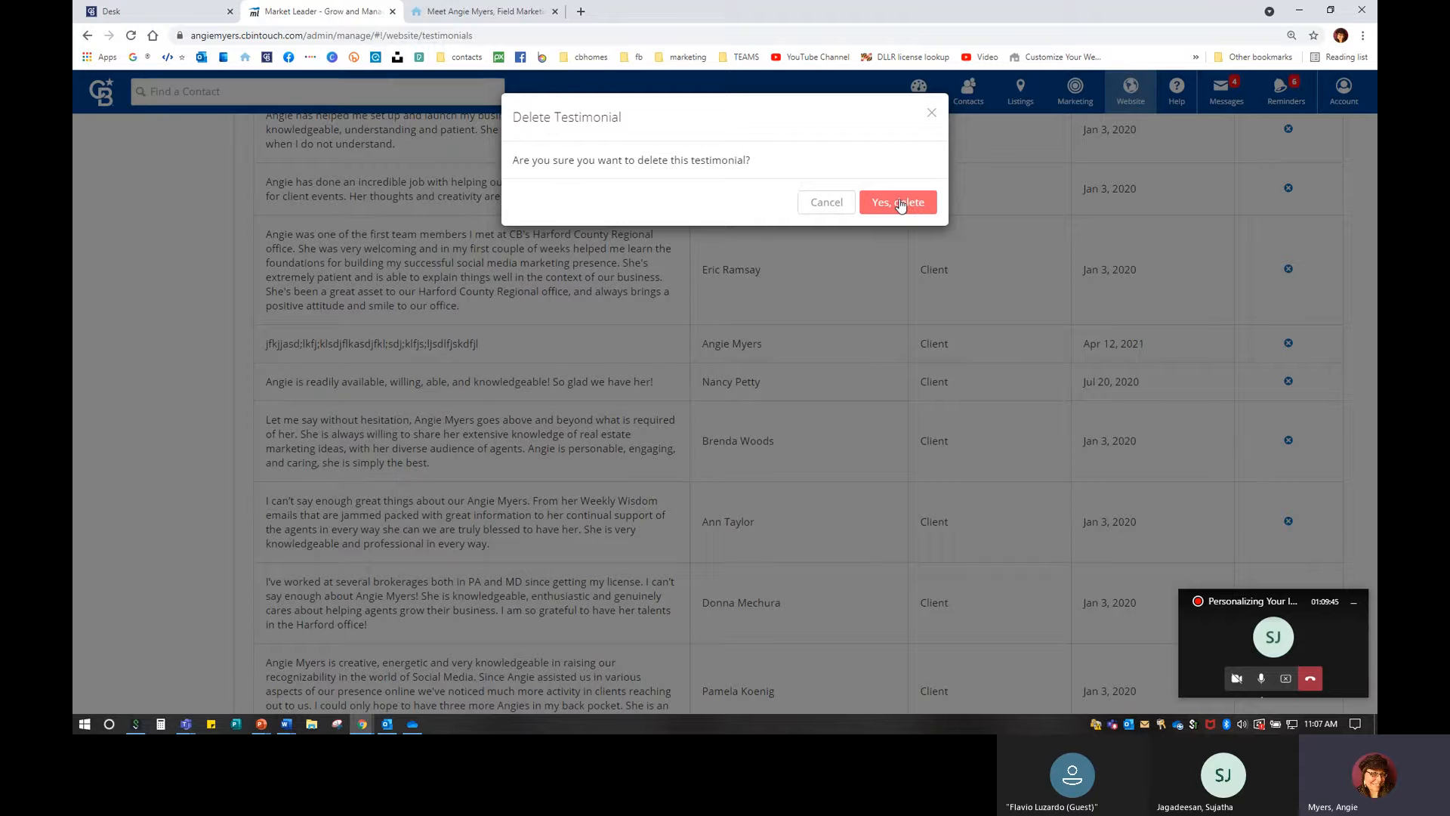
left_click(900, 203)
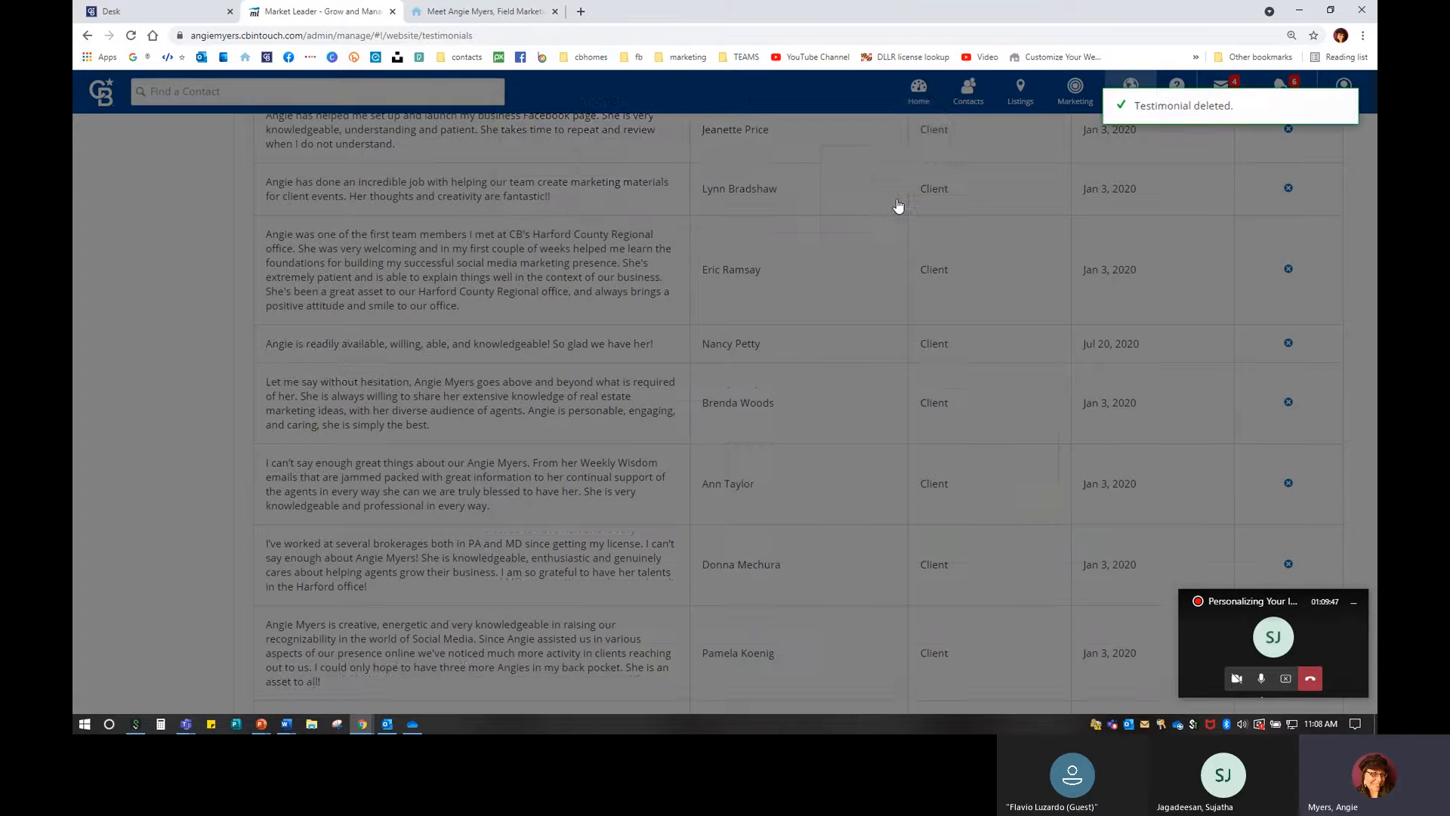
scroll(763, 351, "up", 15)
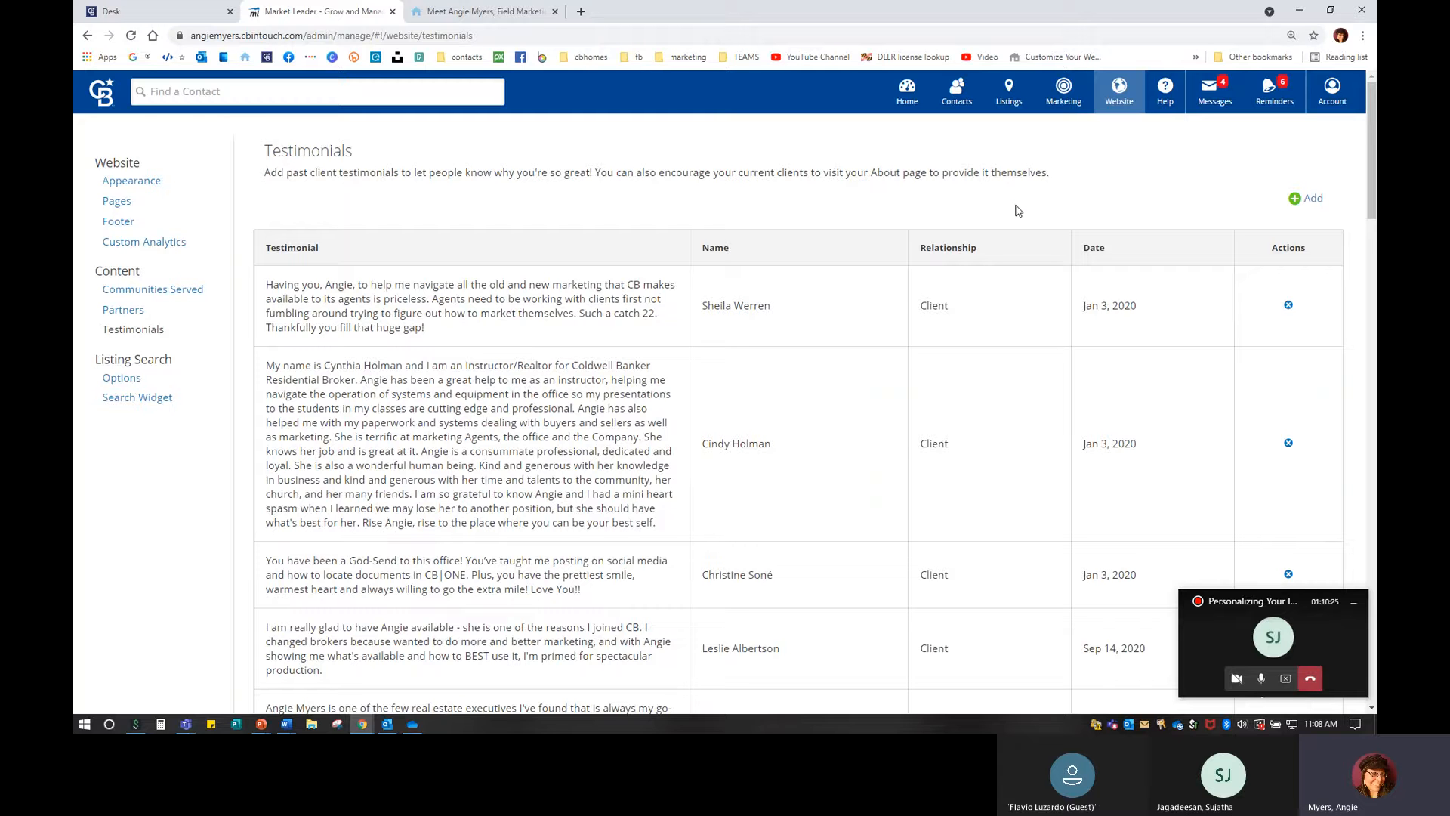
scroll(739, 544, "down", 10)
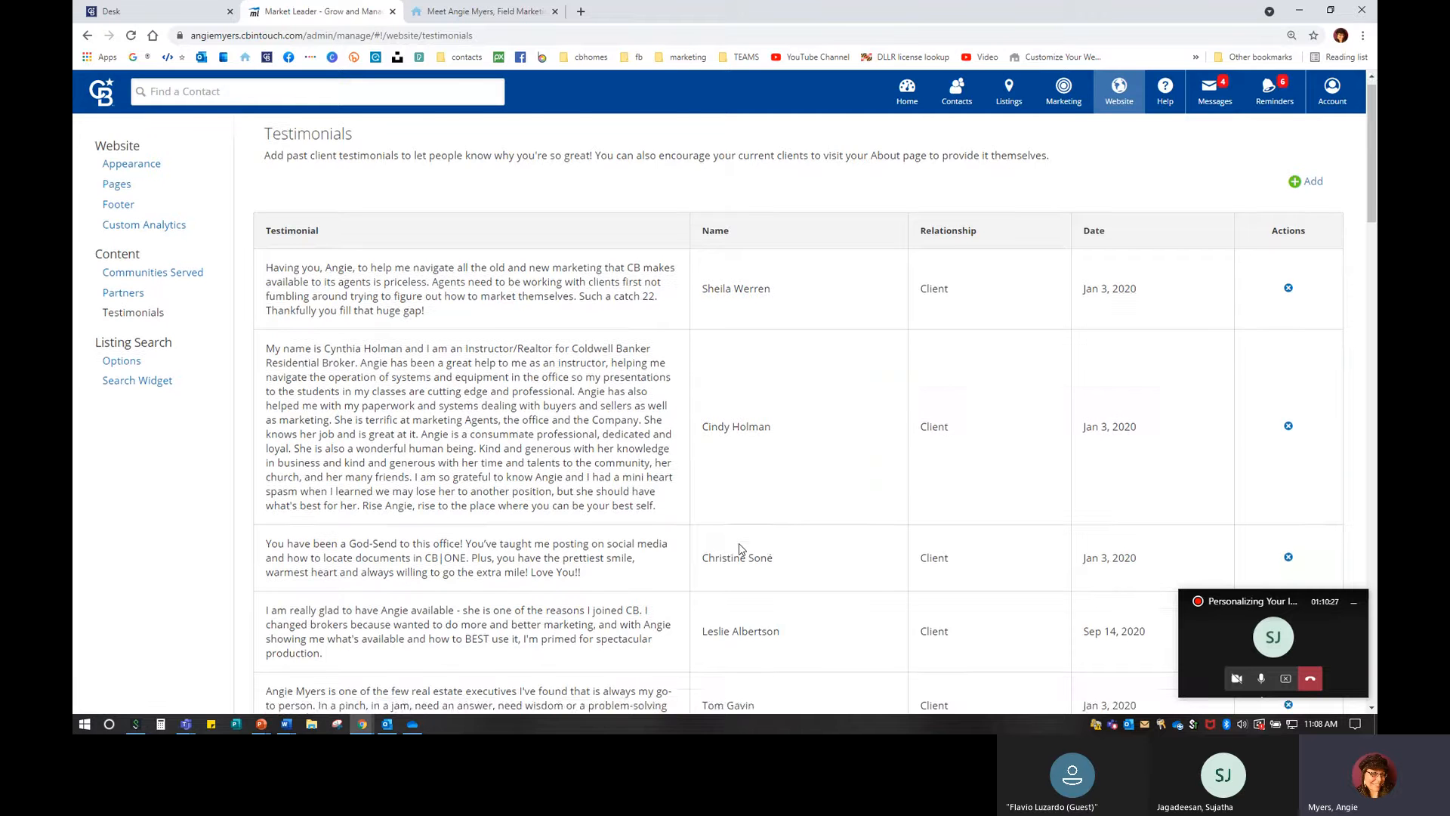
scroll(738, 549, "down", 3)
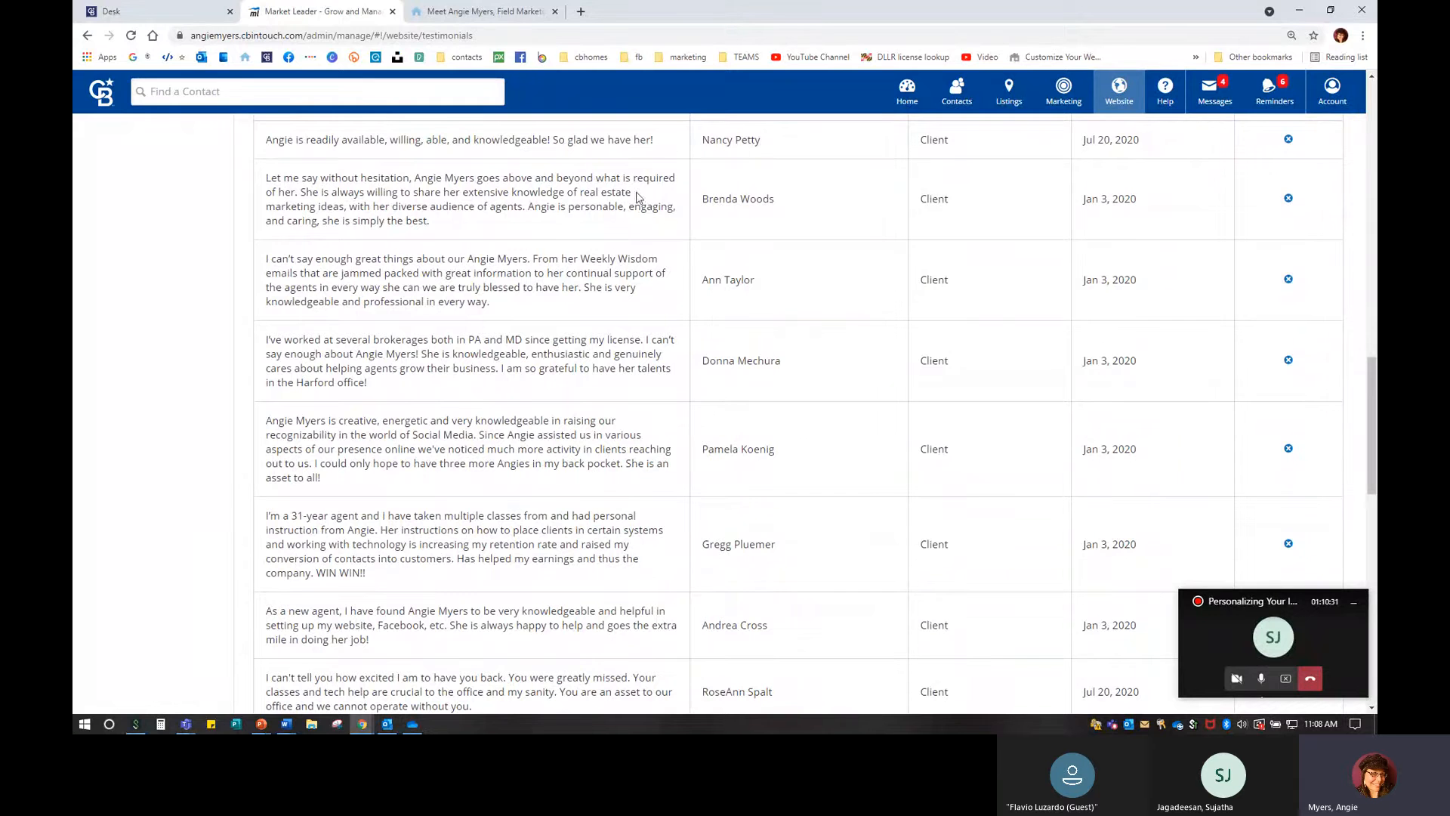
scroll(899, 525, "up", 13)
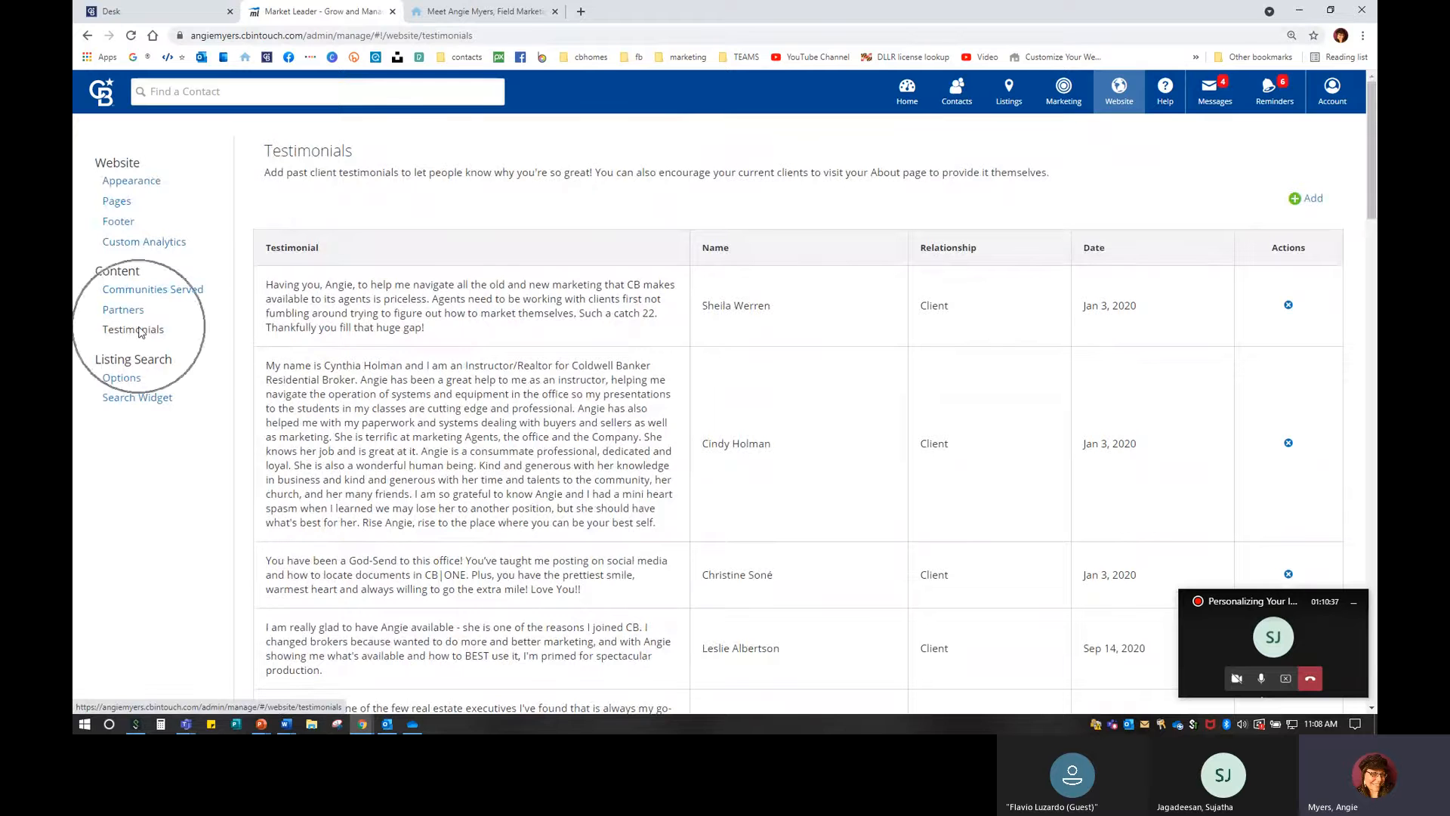
Browse Appearance > Pages and Menus and the Website menu, then return to the live About page.
left_click(140, 185)
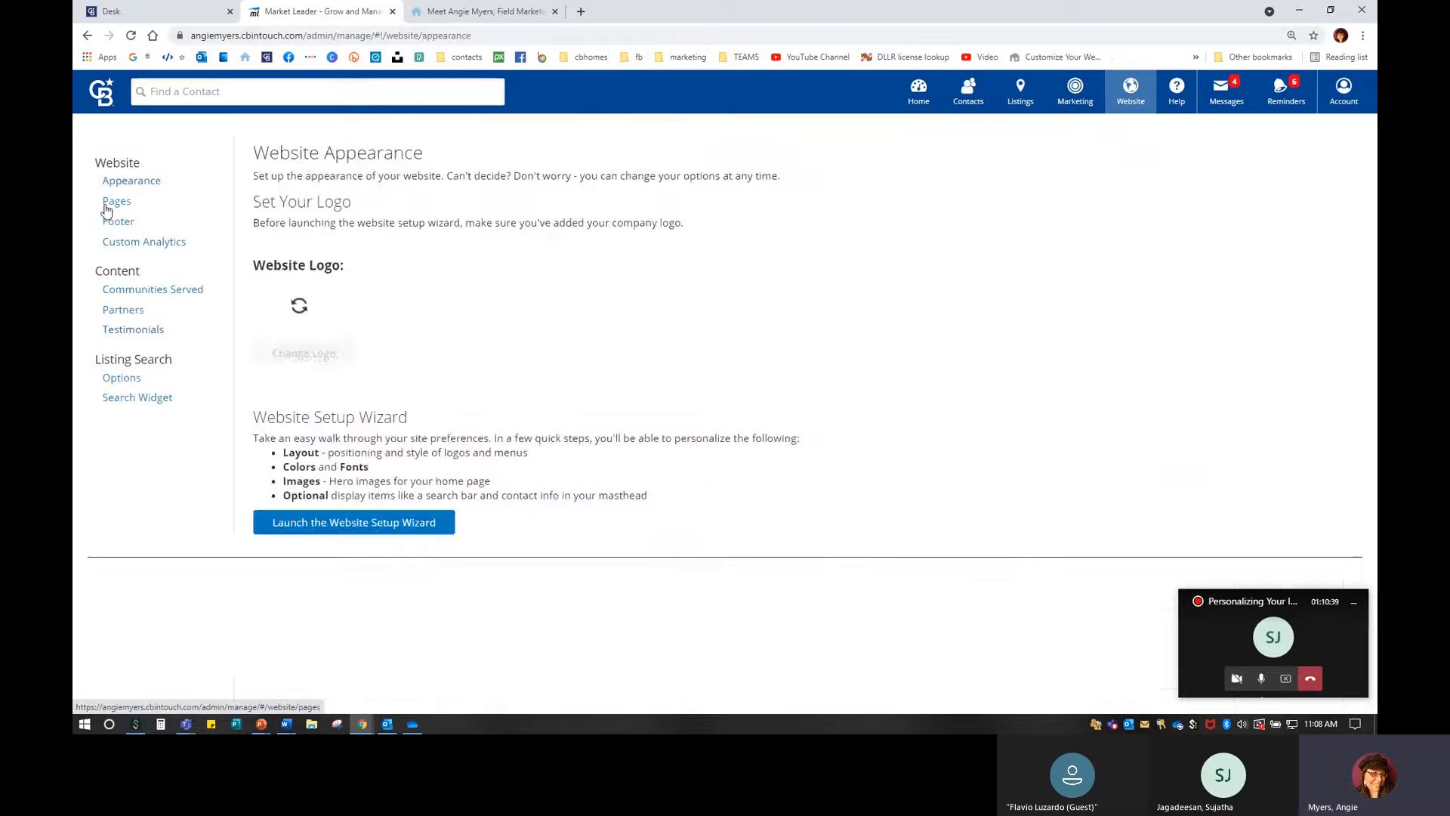
left_click(110, 202)
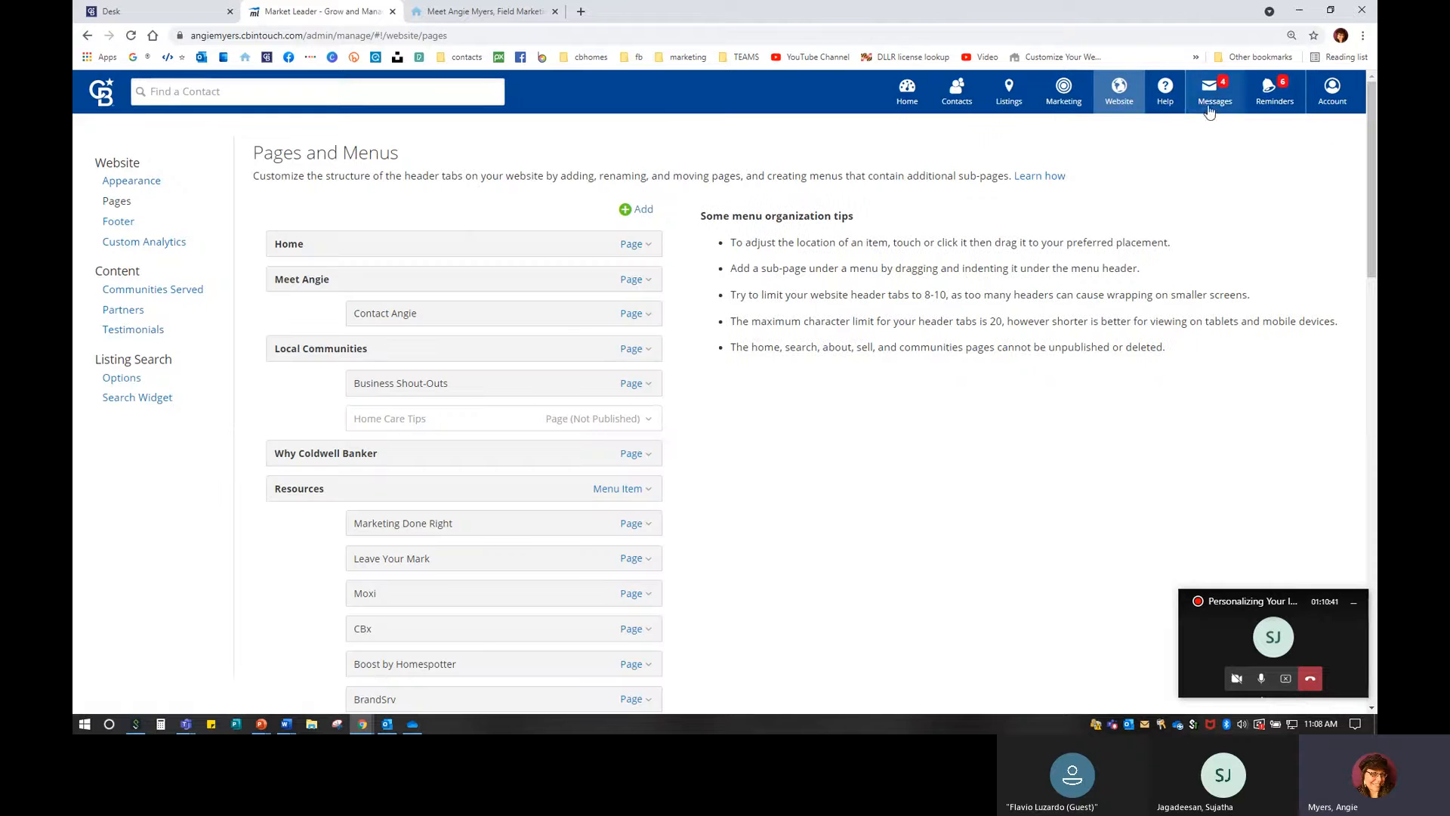
left_click(1117, 88)
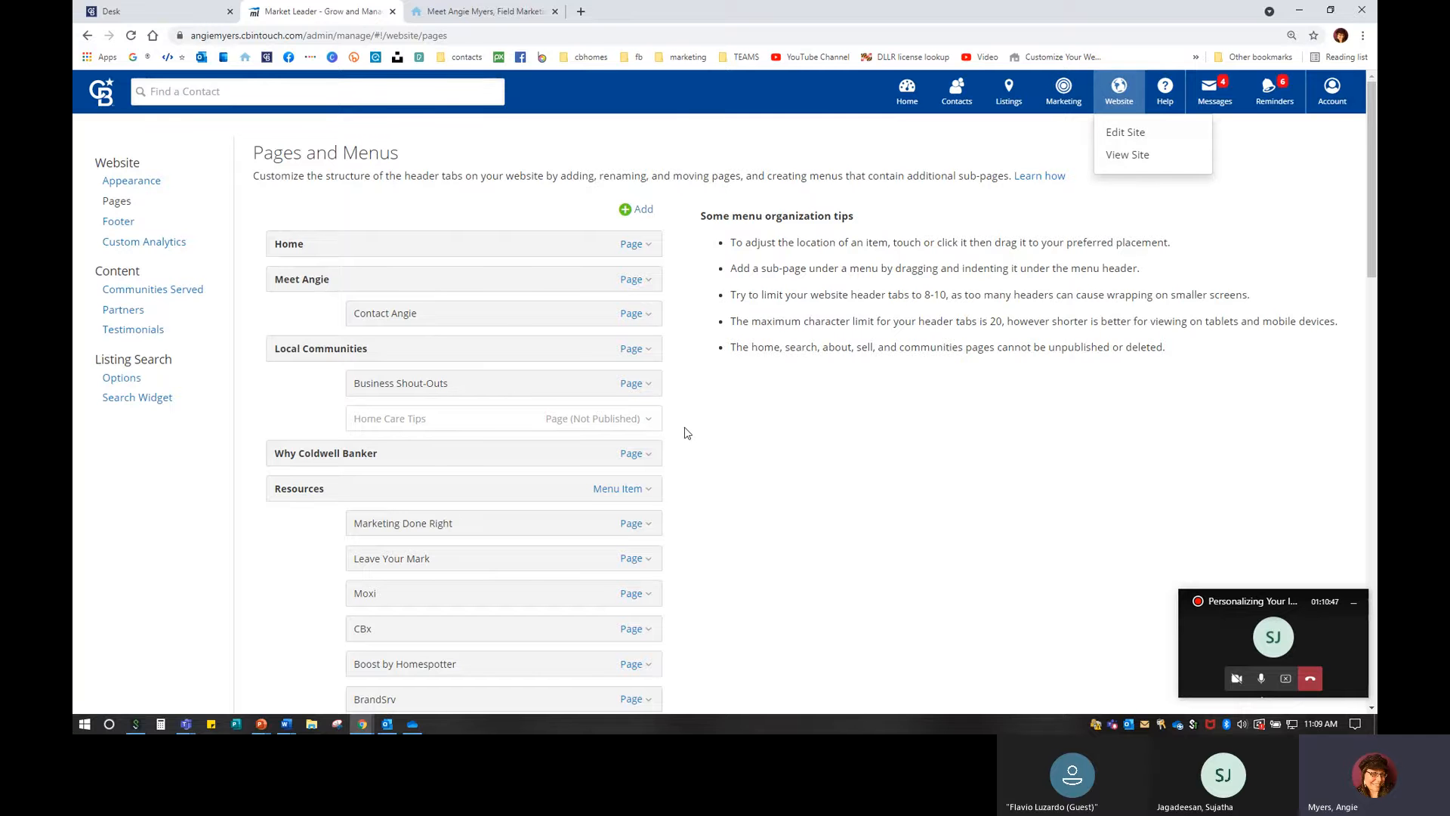
scroll(534, 407, "down", 10)
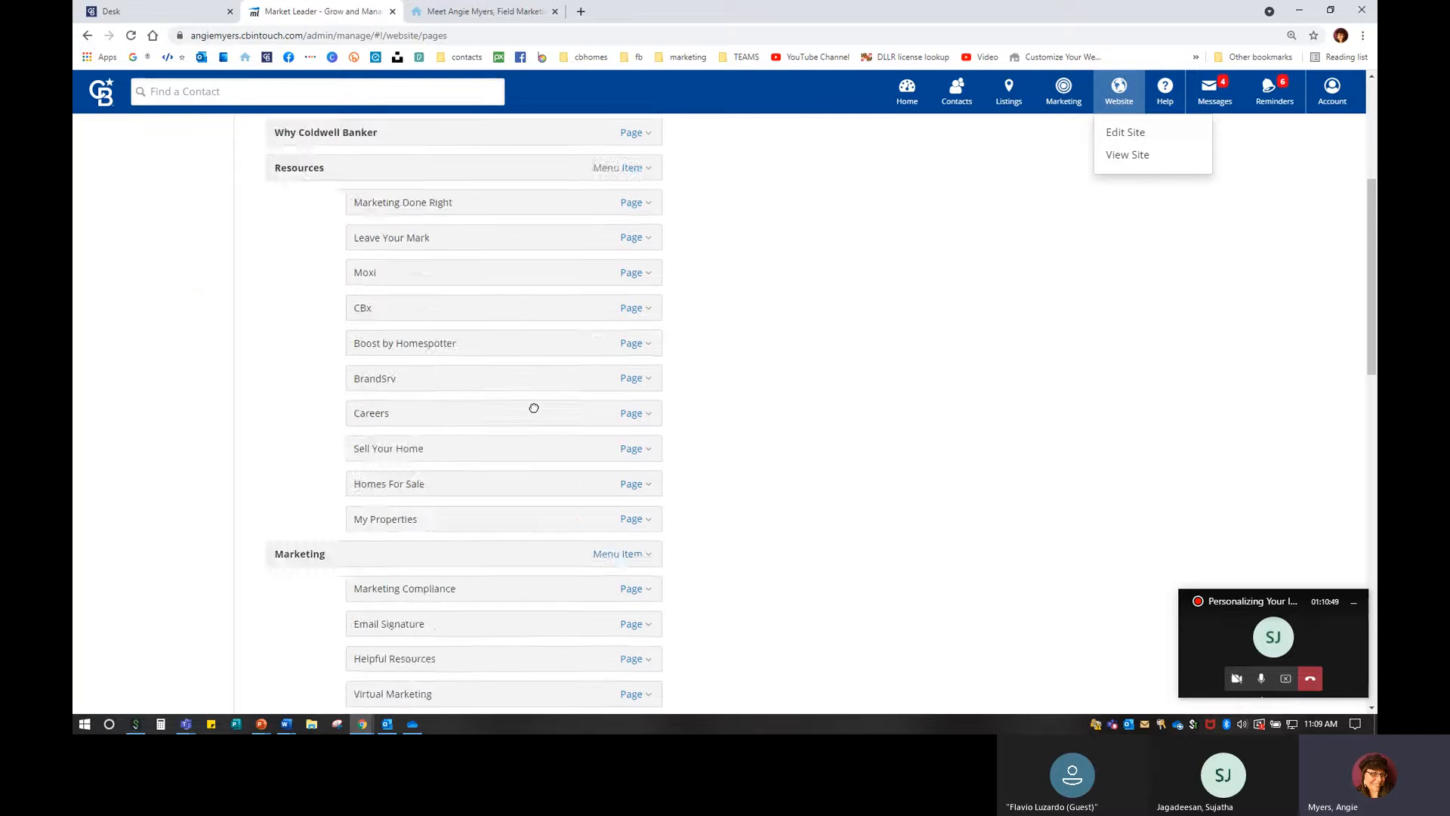
scroll(534, 408, "up", 10)
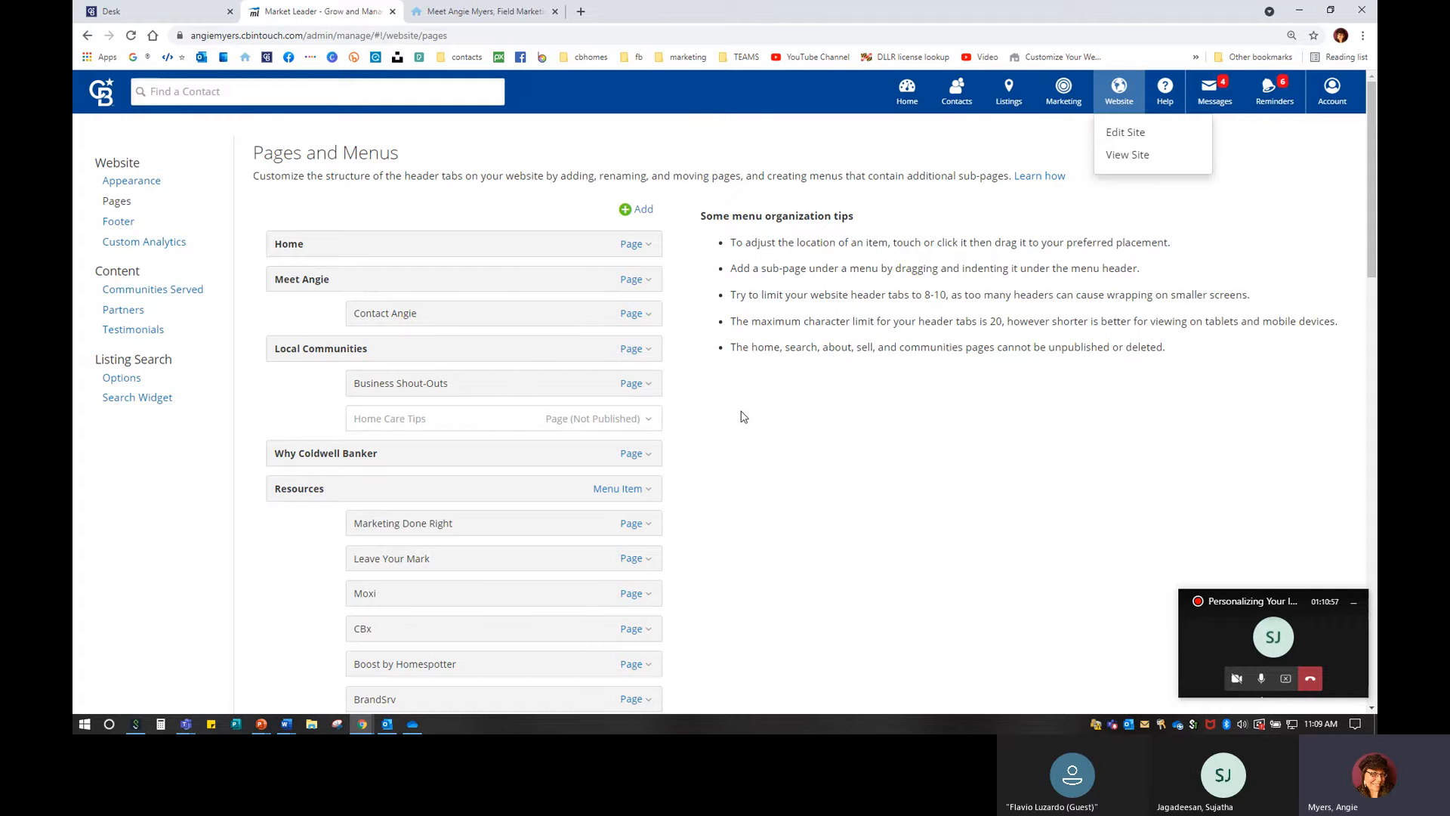
left_click(460, 16)
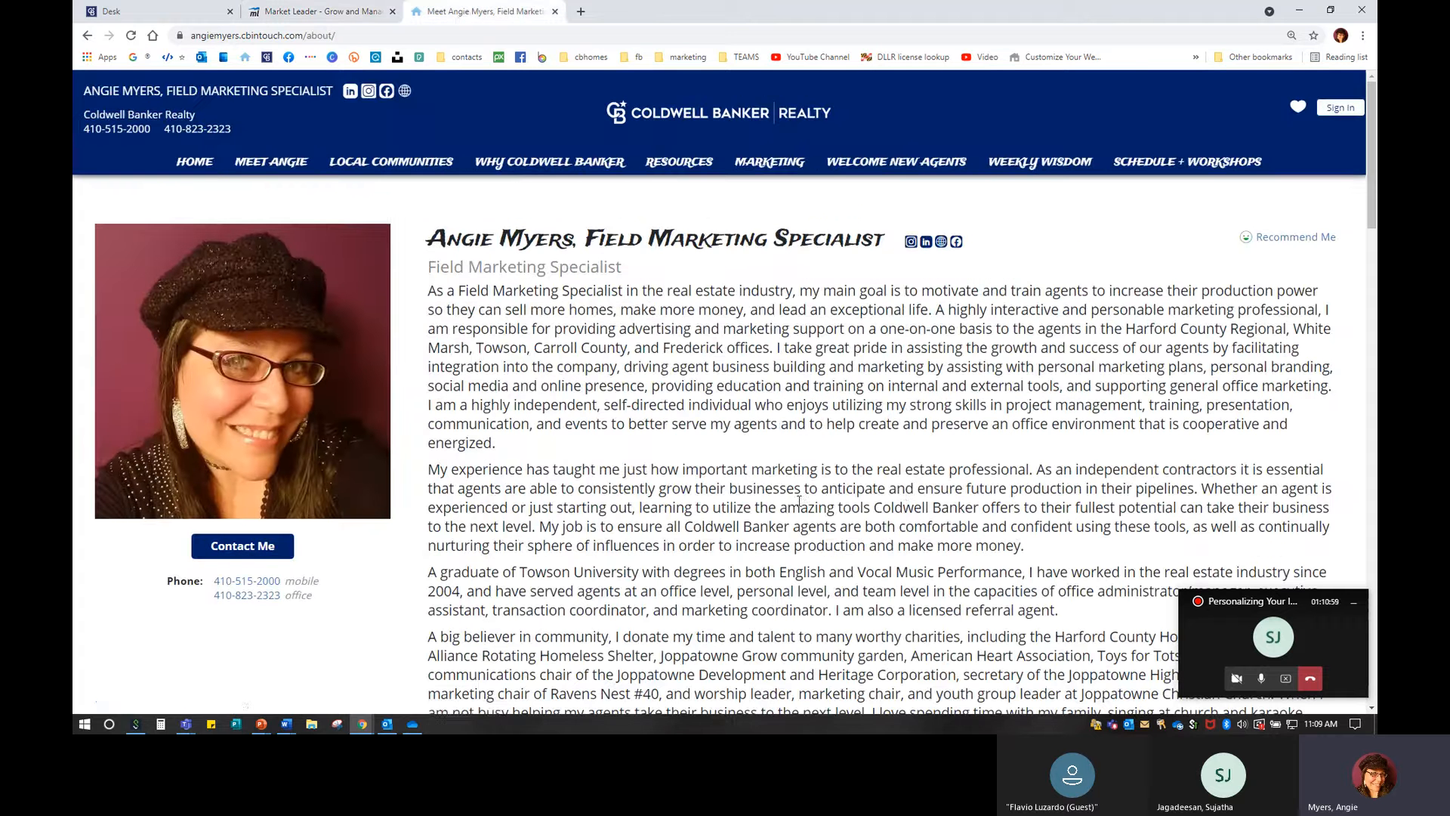
Go to the site's HOME page and scroll to the embedded 'Show Your Home with Coldwell Banker' video.
left_click(195, 162)
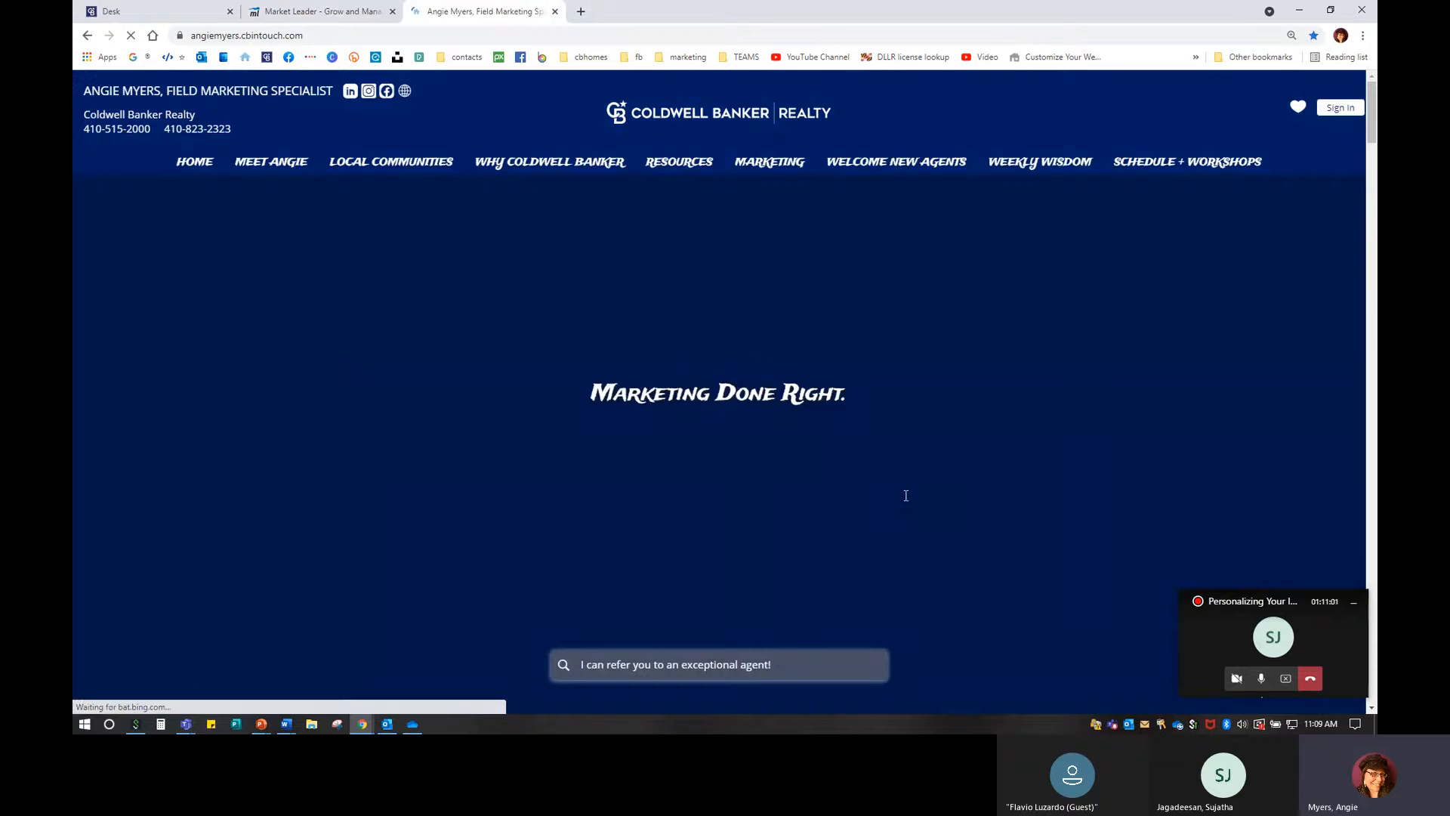
scroll(907, 496, "down", 13)
scroll(907, 495, "down", 15)
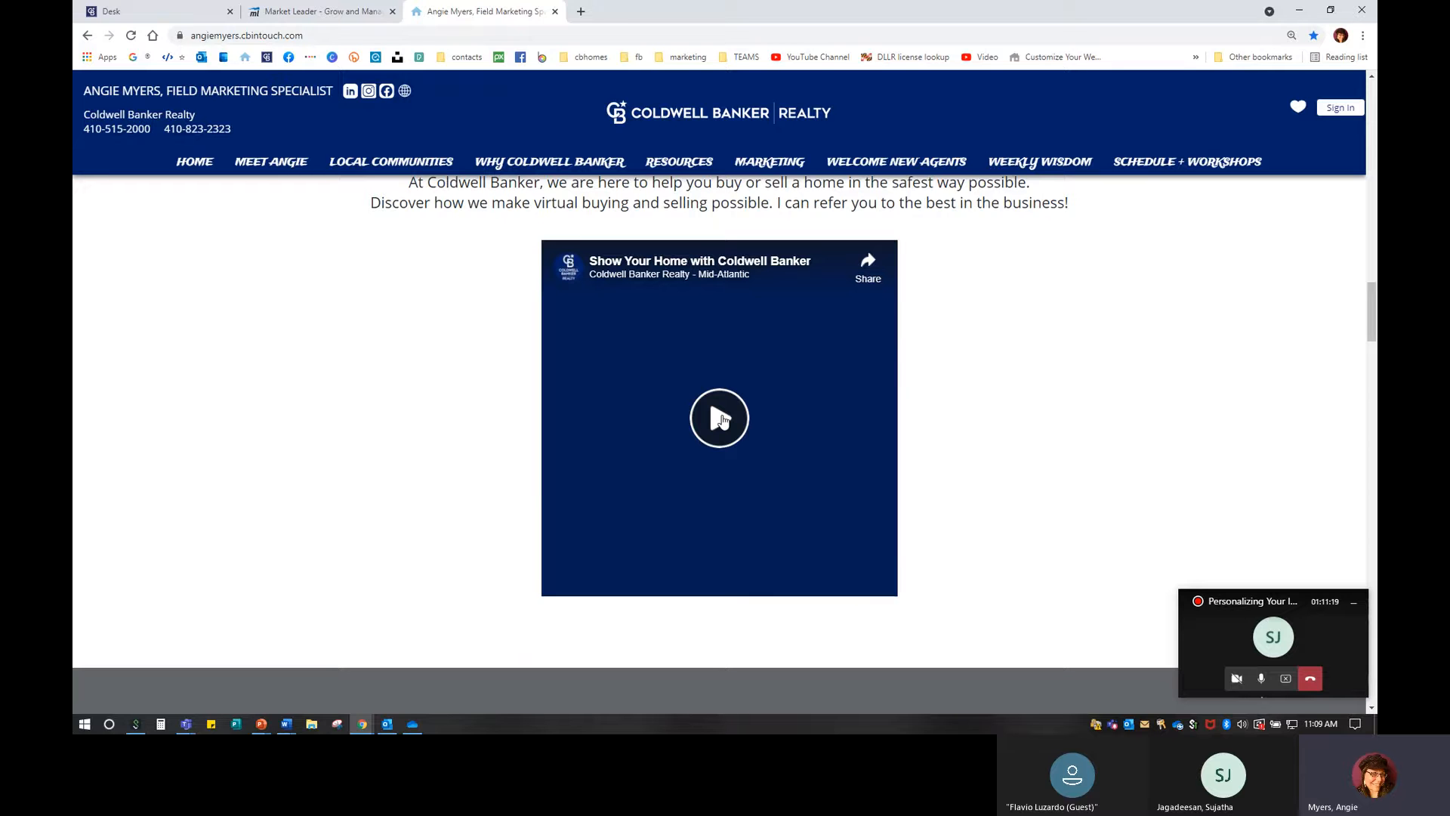
left_click(581, 11)
Load a sample agent's InTouch website from the address bar suggestions.
type("alesia")
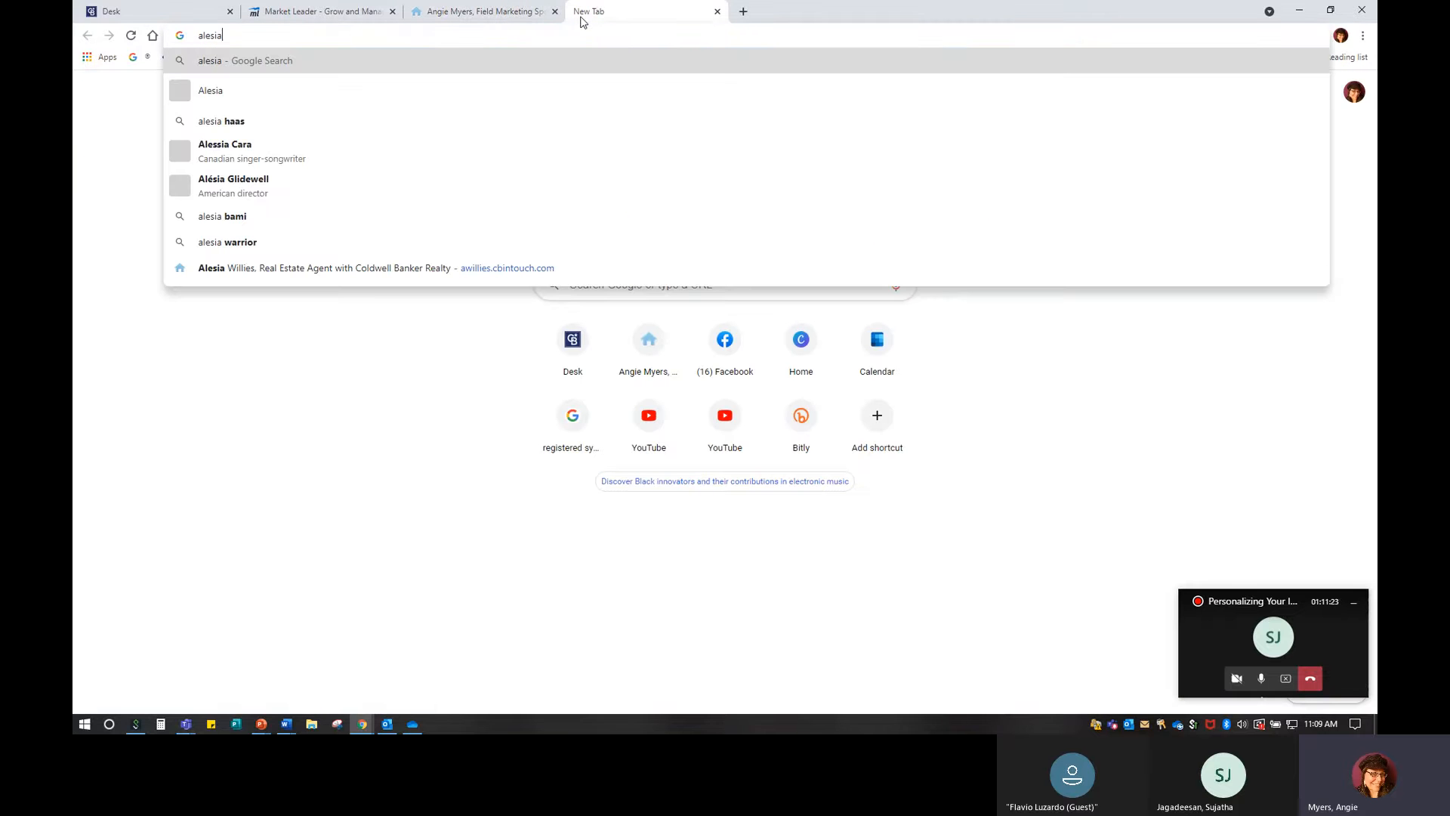
key("BackSpace")
key("BackSpace")
key("BackSpace")
key("BackSpace")
key("BackSpace")
type("w")
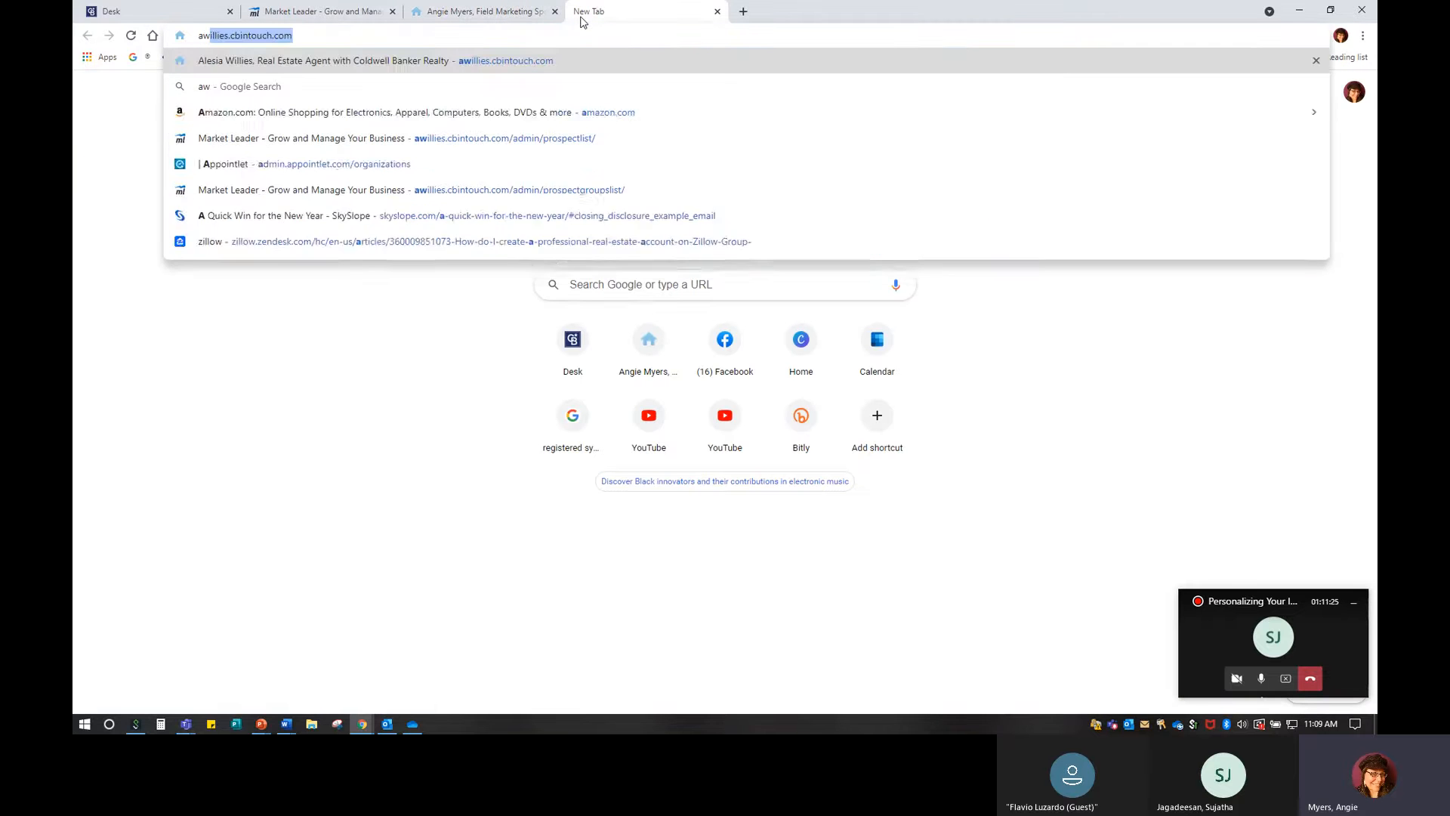
key("Return")
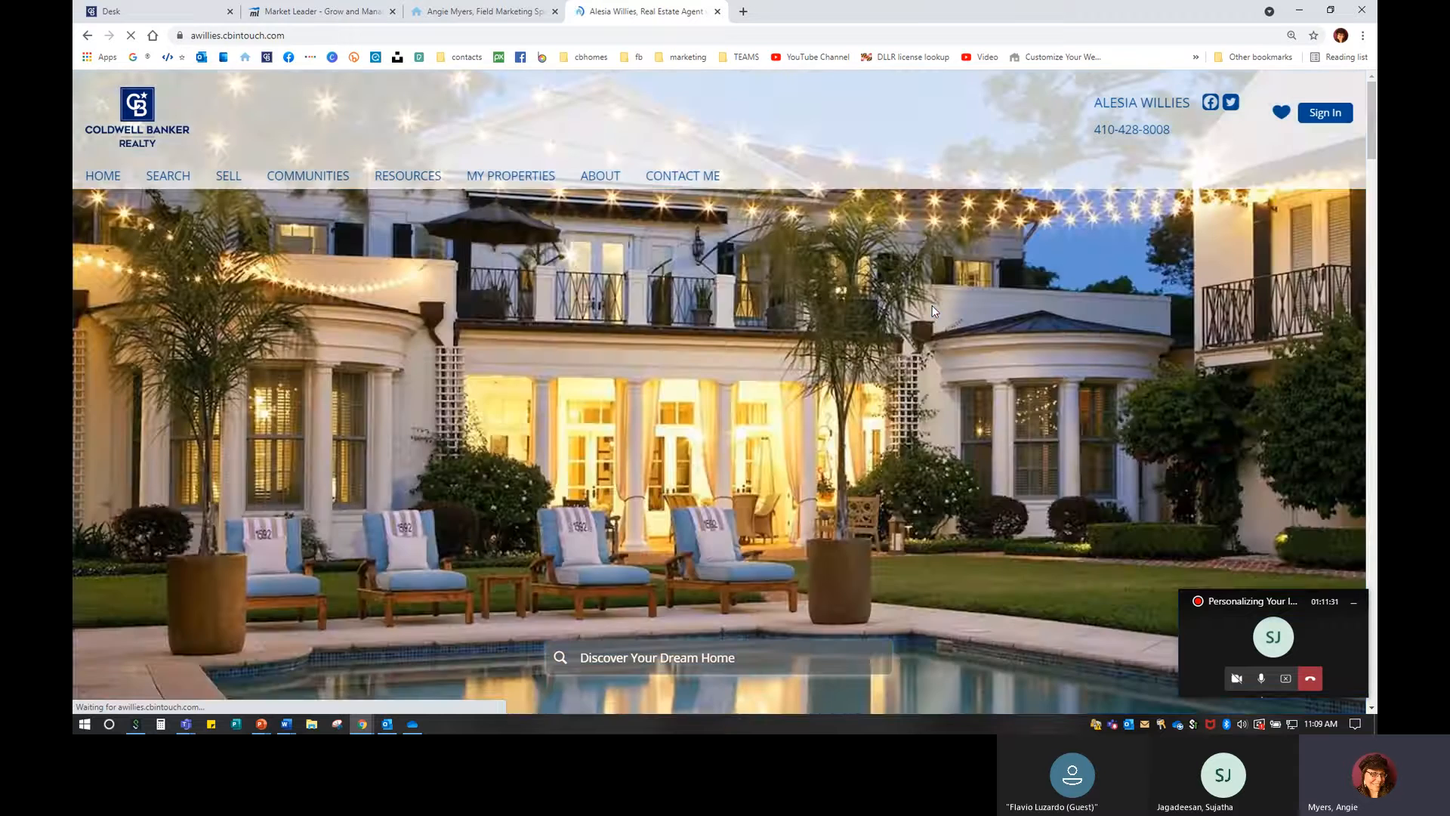
scroll(692, 330, "down", 7)
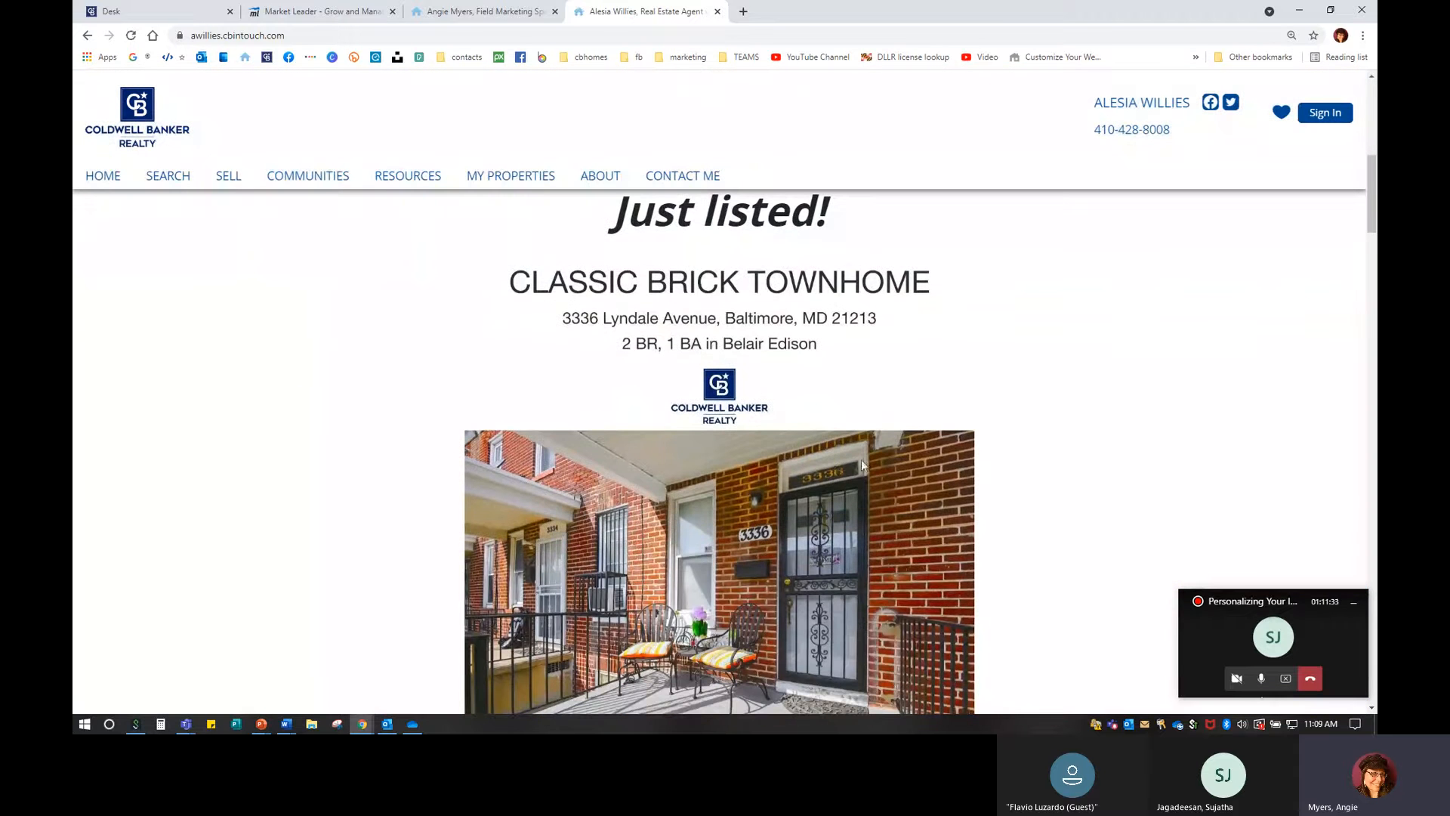
scroll(861, 459, "down", 3)
scroll(595, 374, "up", 3)
scroll(877, 498, "down", 5)
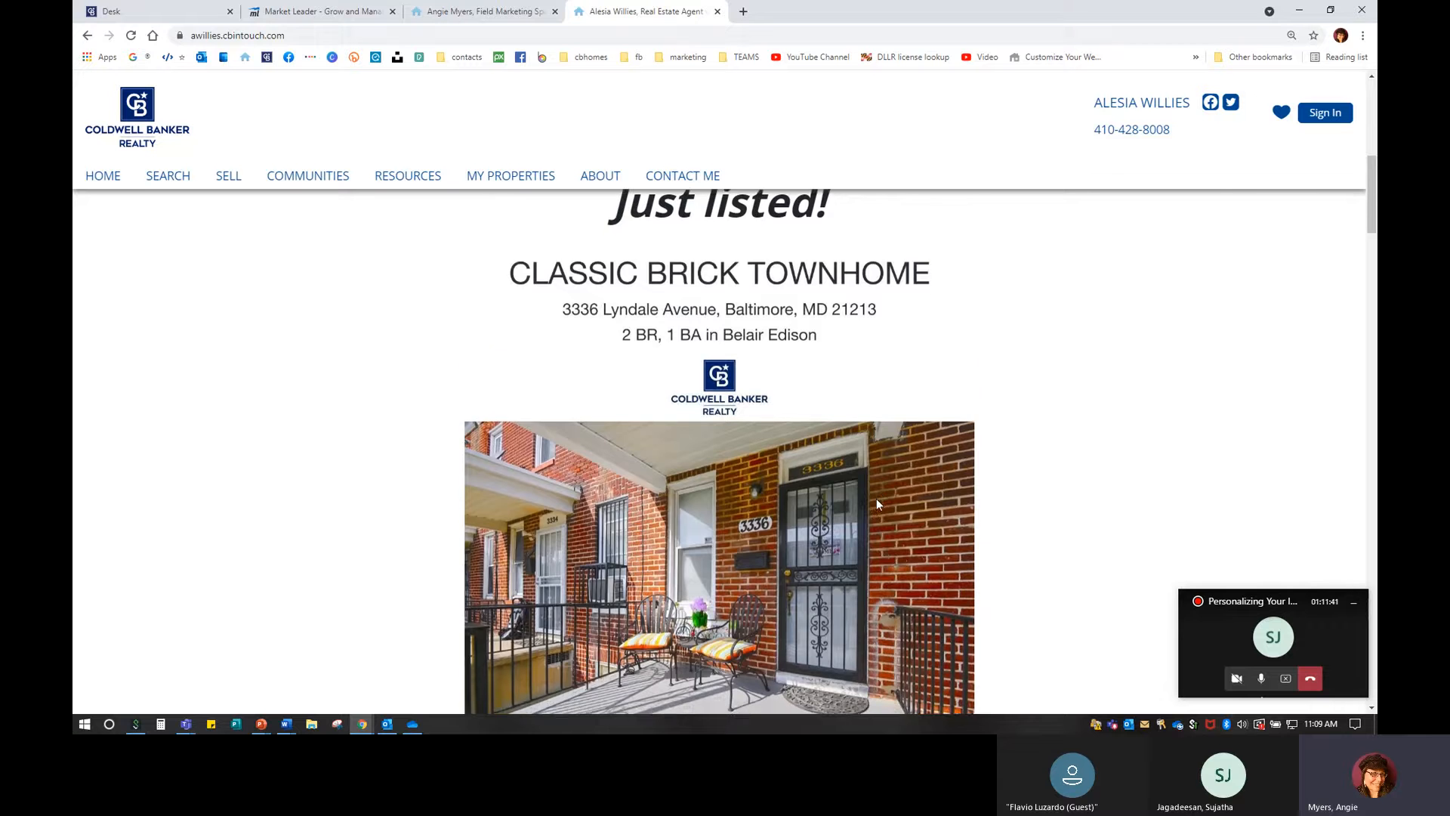
scroll(877, 504, "down", 2)
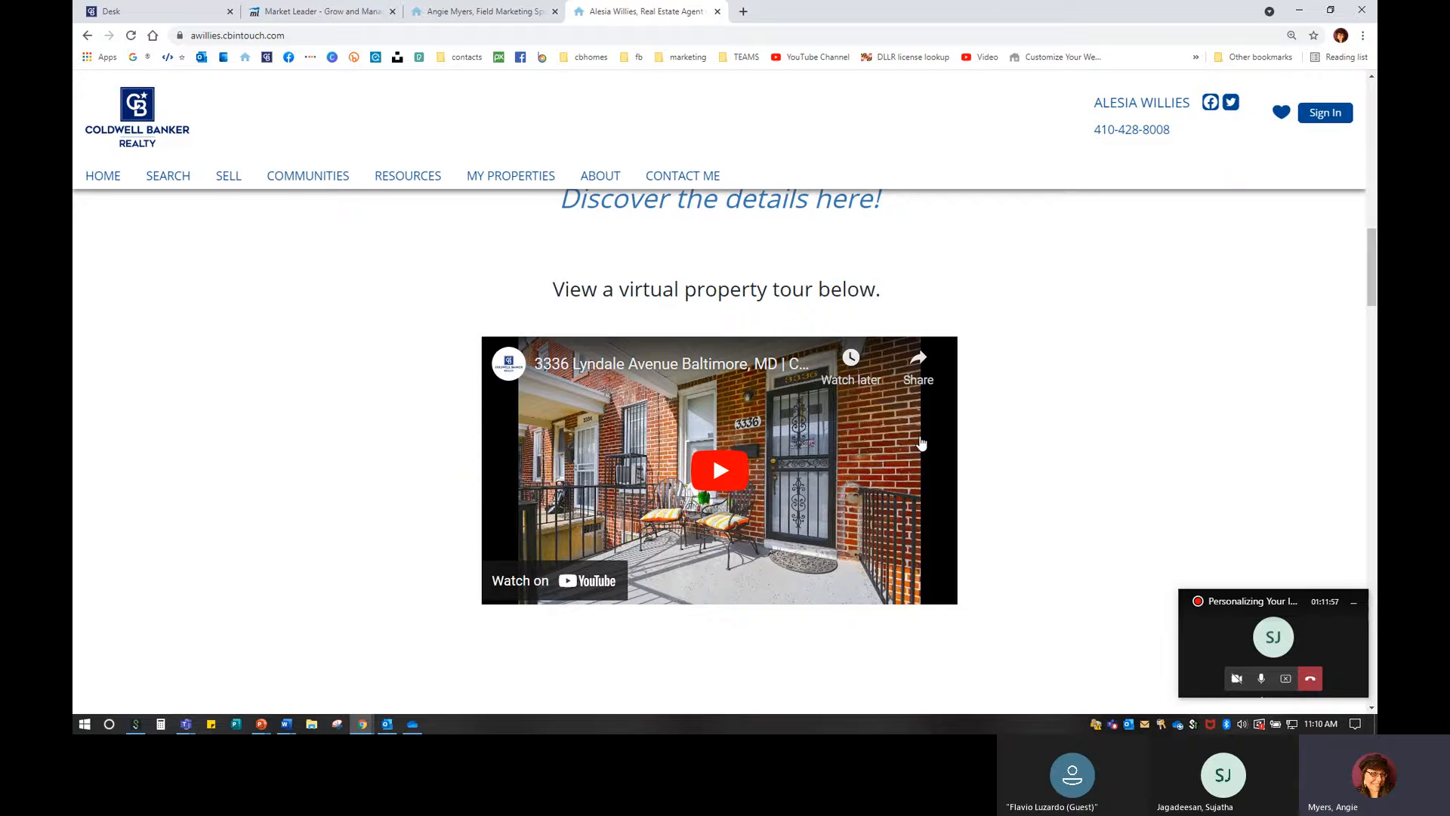
left_click(729, 469)
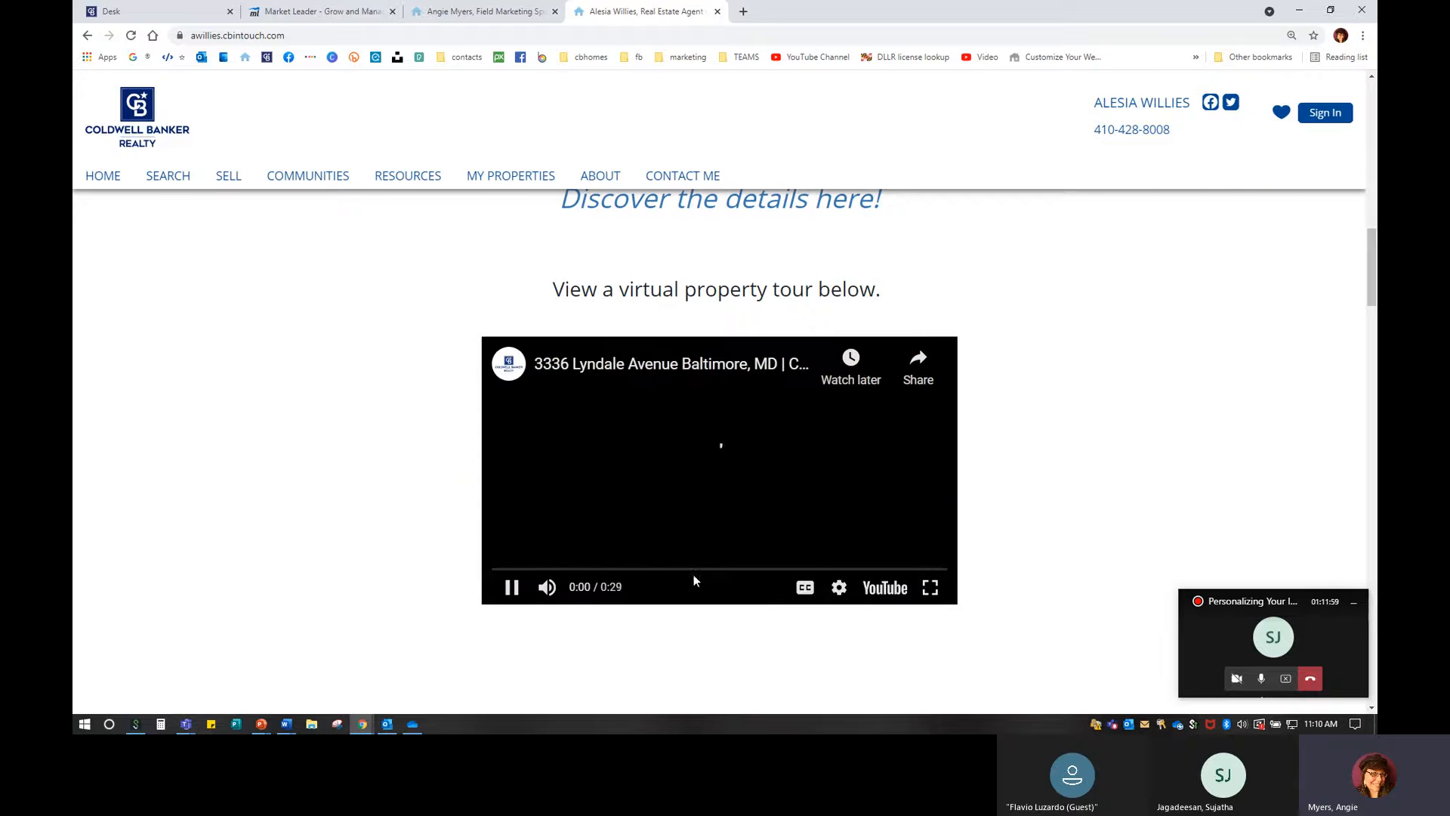
left_click(732, 482)
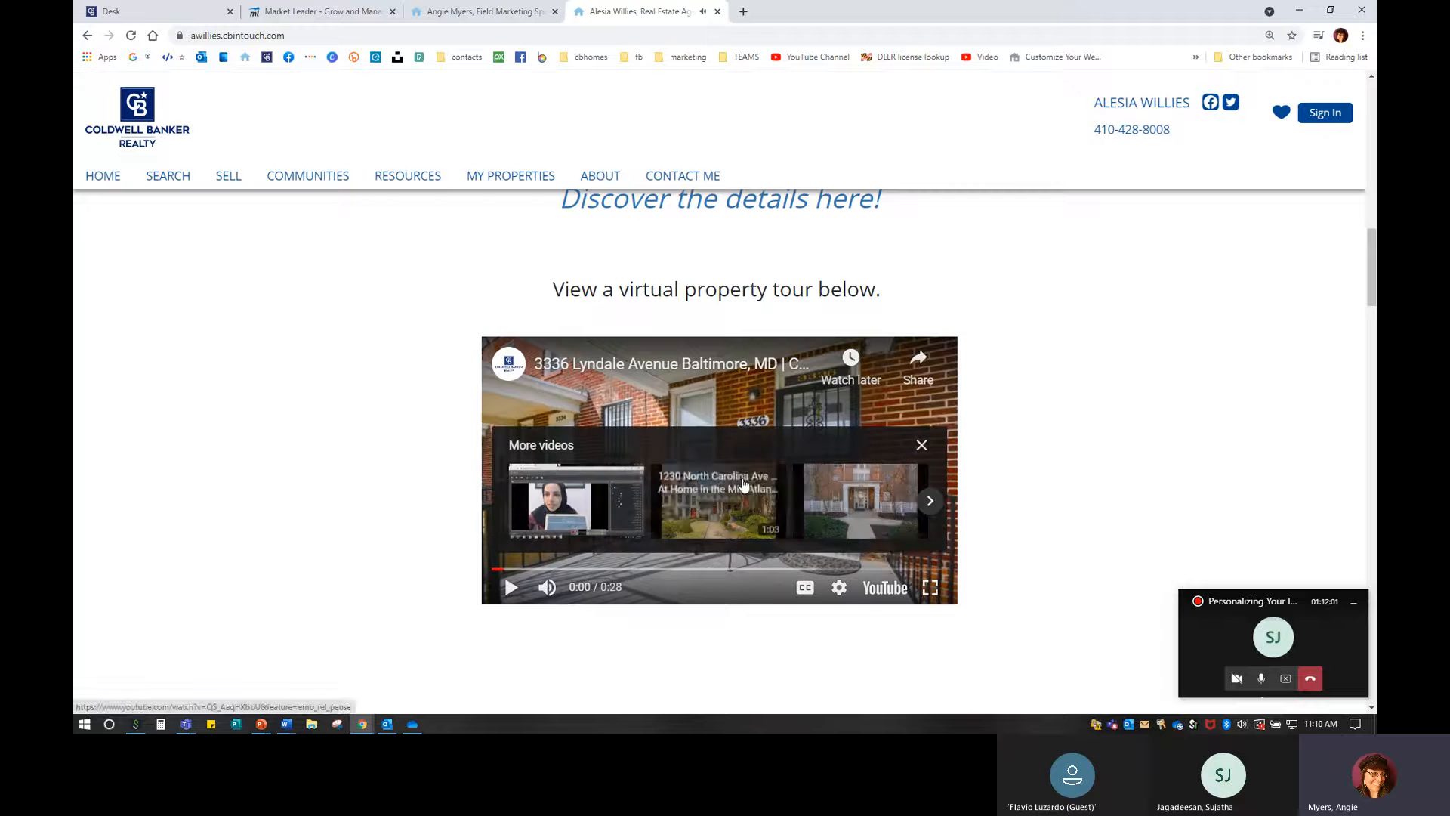
left_click(930, 588)
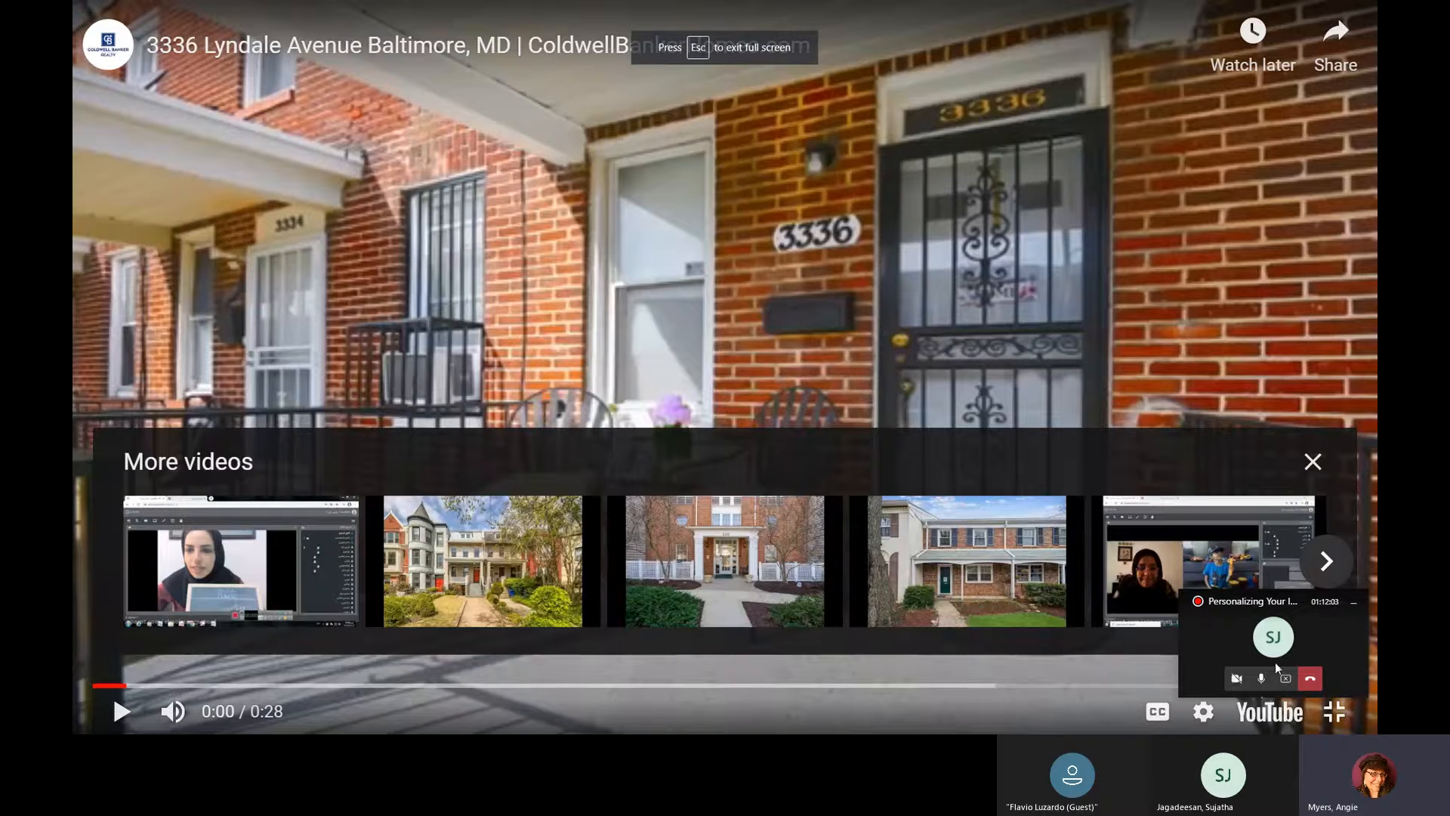
Open the Lyndale Avenue tour on youtube.com, then return to the Market Leader Pages and Menus tab.
left_click(1271, 721)
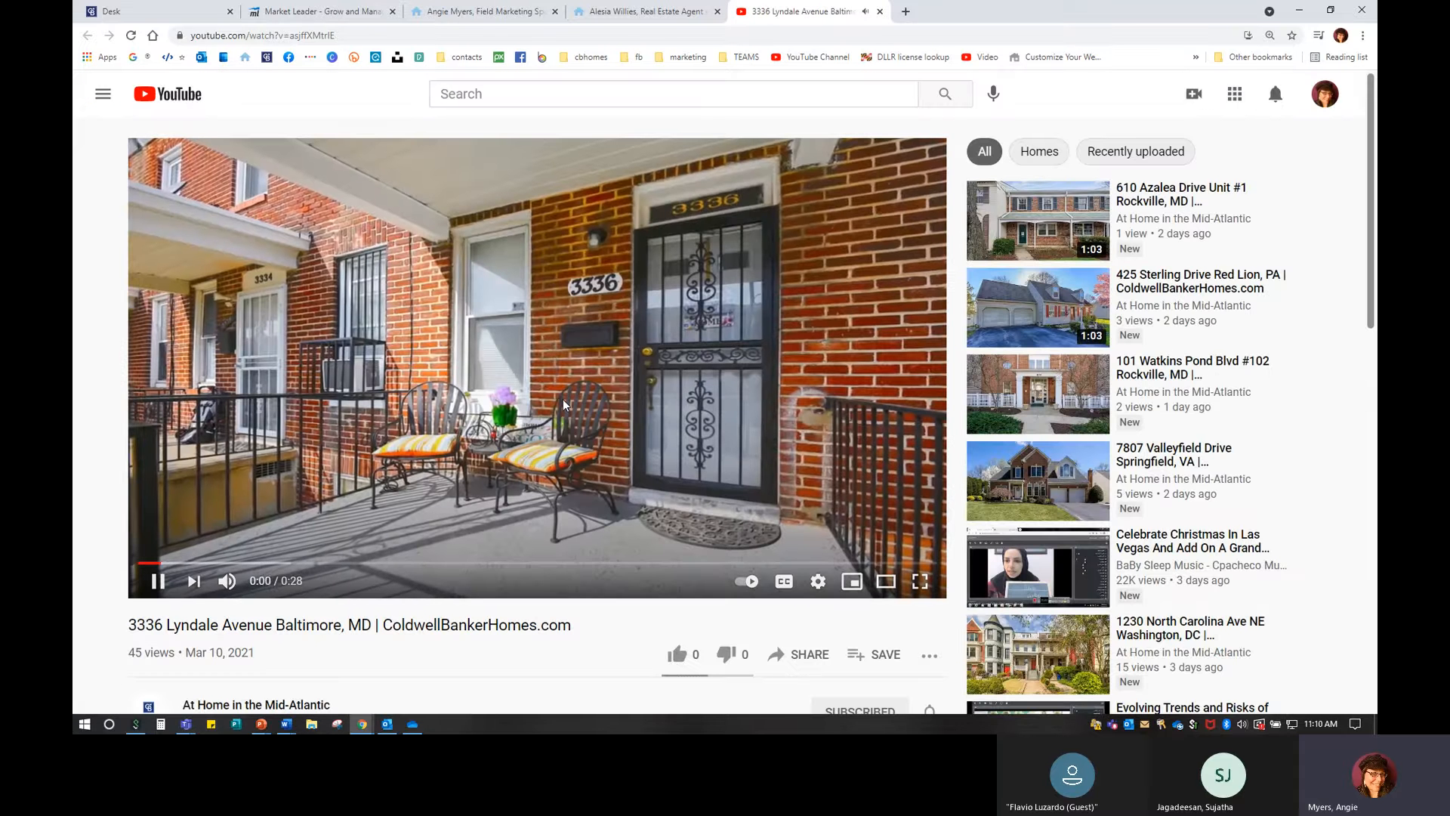
left_click(275, 9)
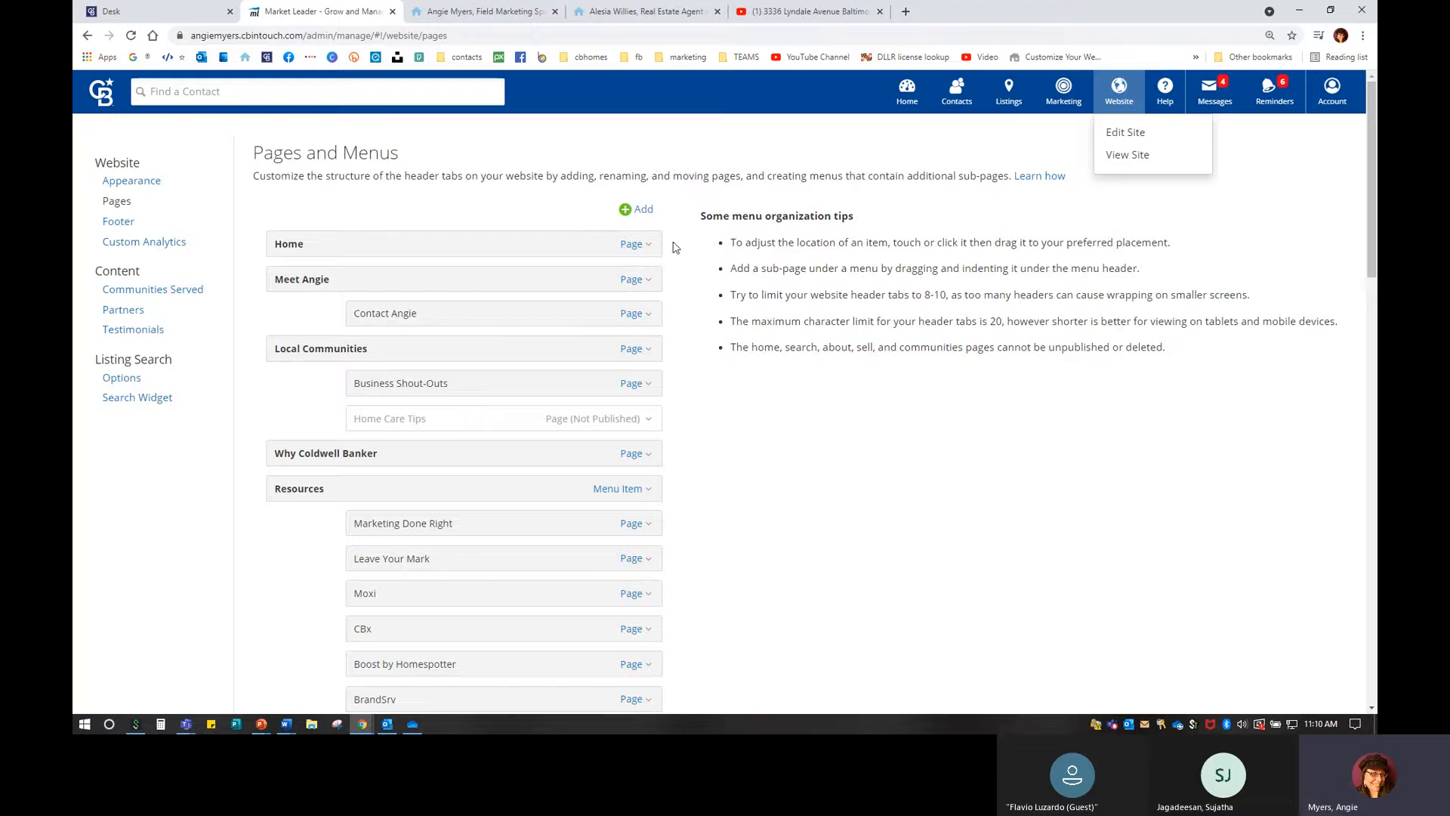
Show the Page actions dropdown on the Home row.
key("ctrl")
key("ctrl")
left_click(632, 244)
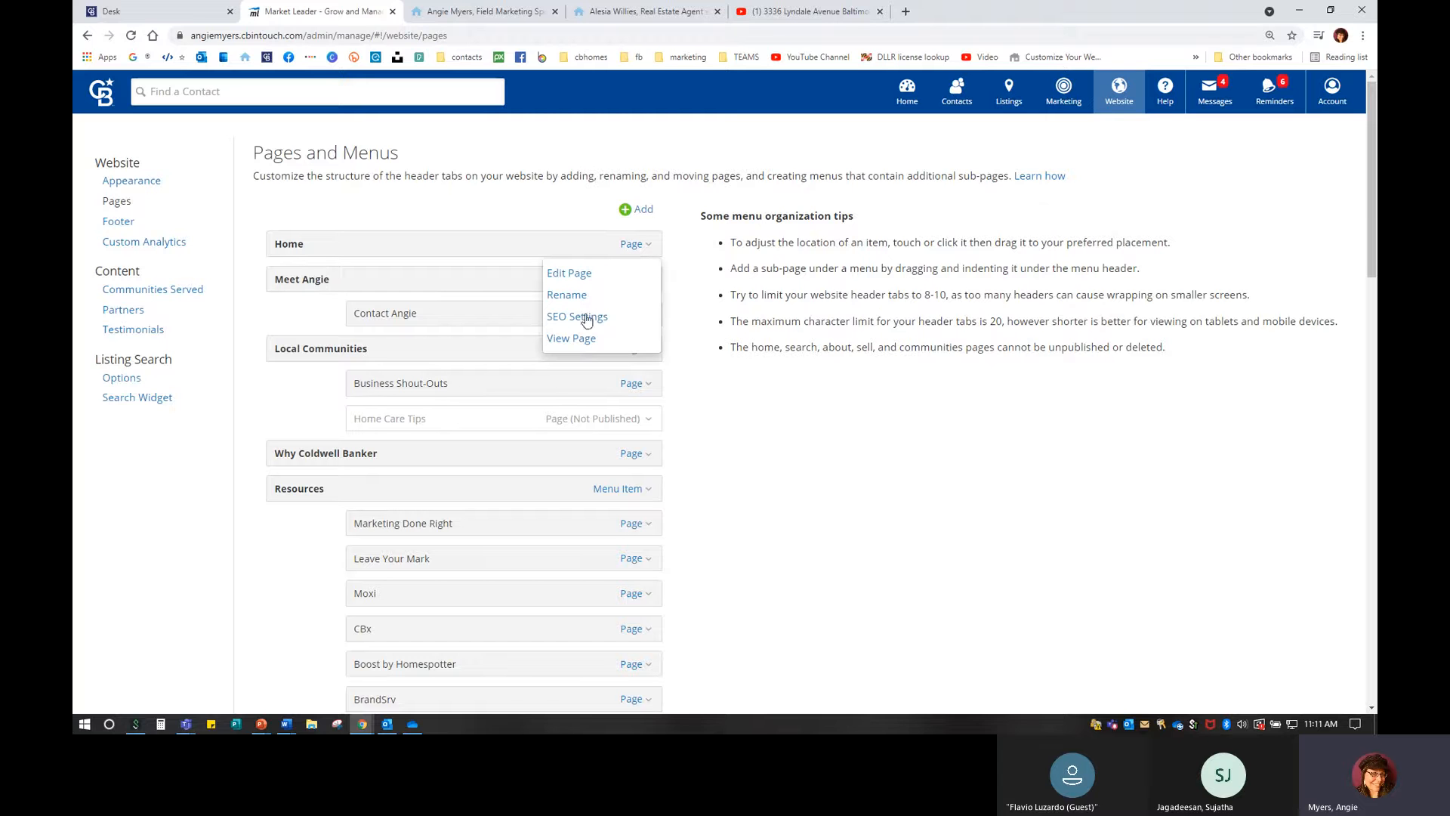
Edit the Home page and bring up the + Widget list.
left_click(575, 274)
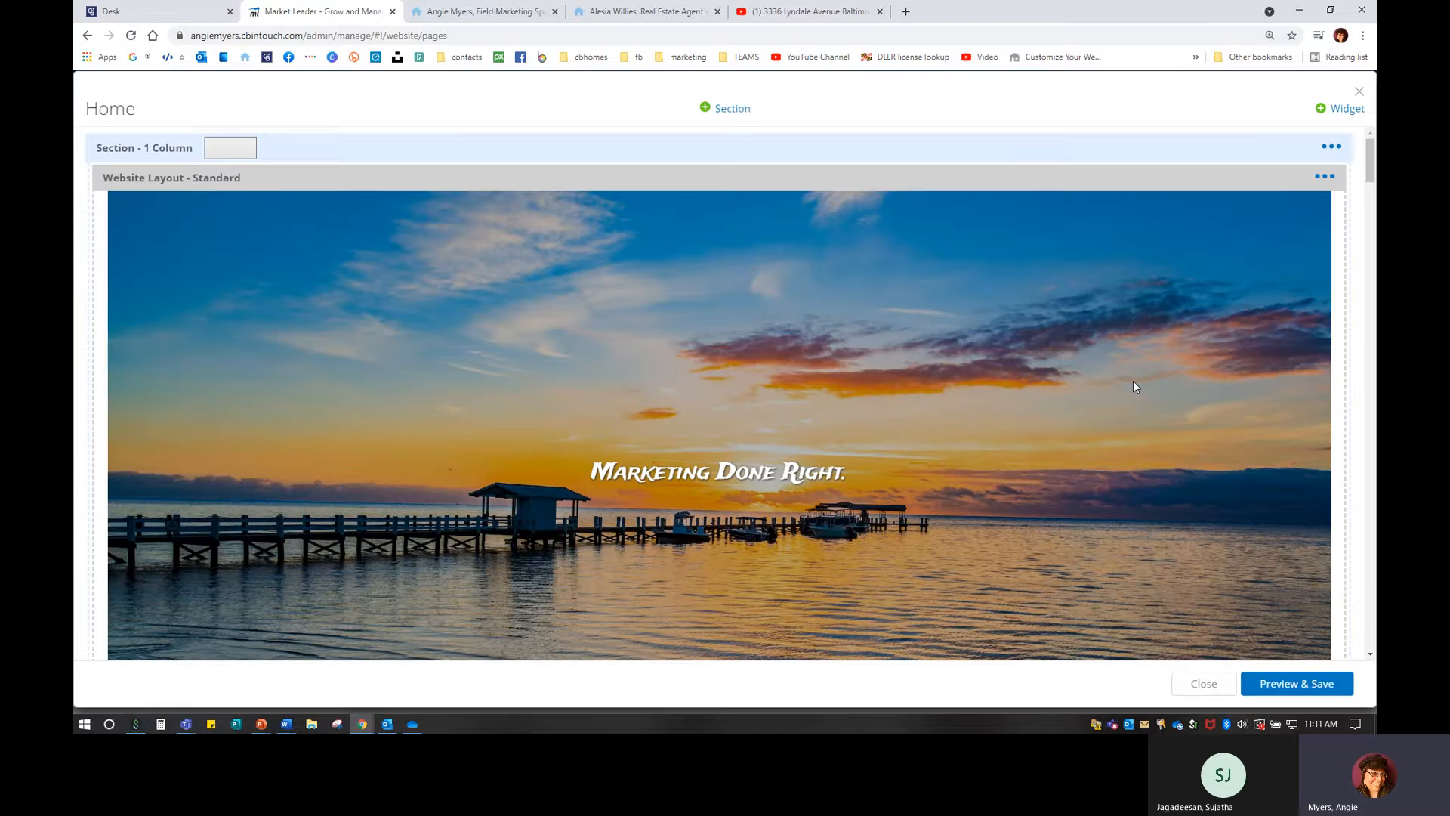
left_click(1344, 111)
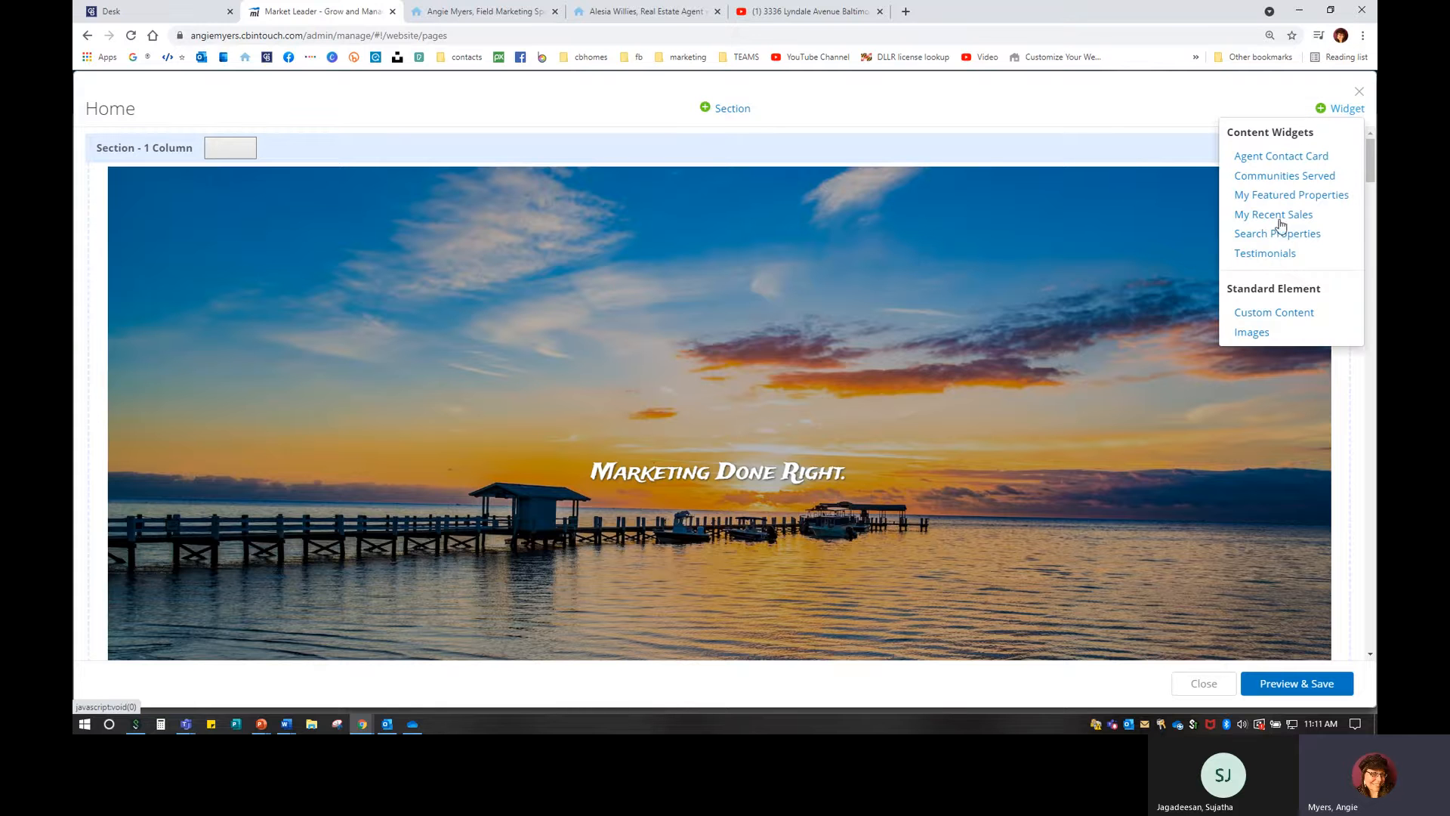
Add a Custom Content widget, preview the background styles, and keep White Background.
left_click(1282, 314)
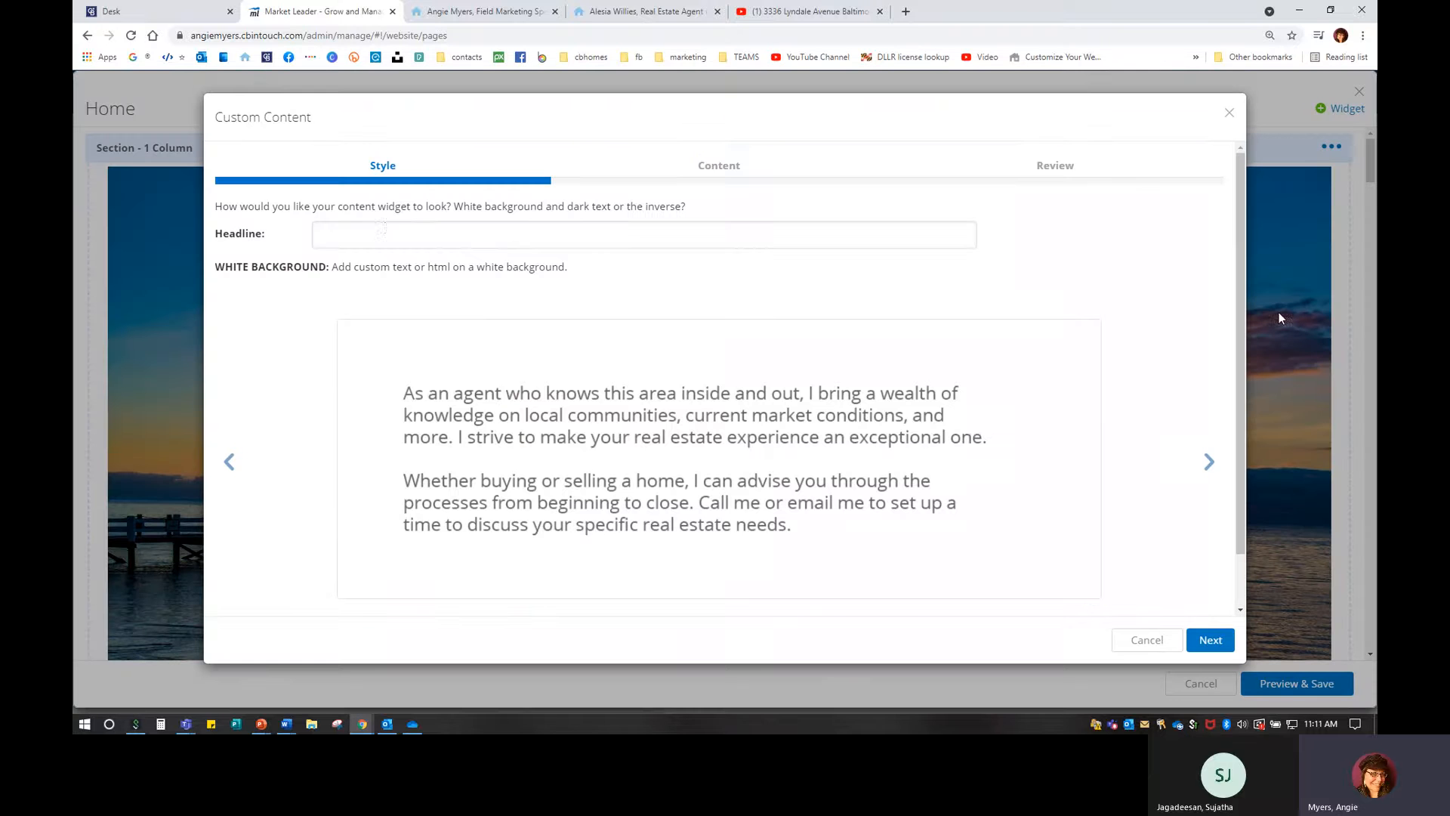
left_click(386, 228)
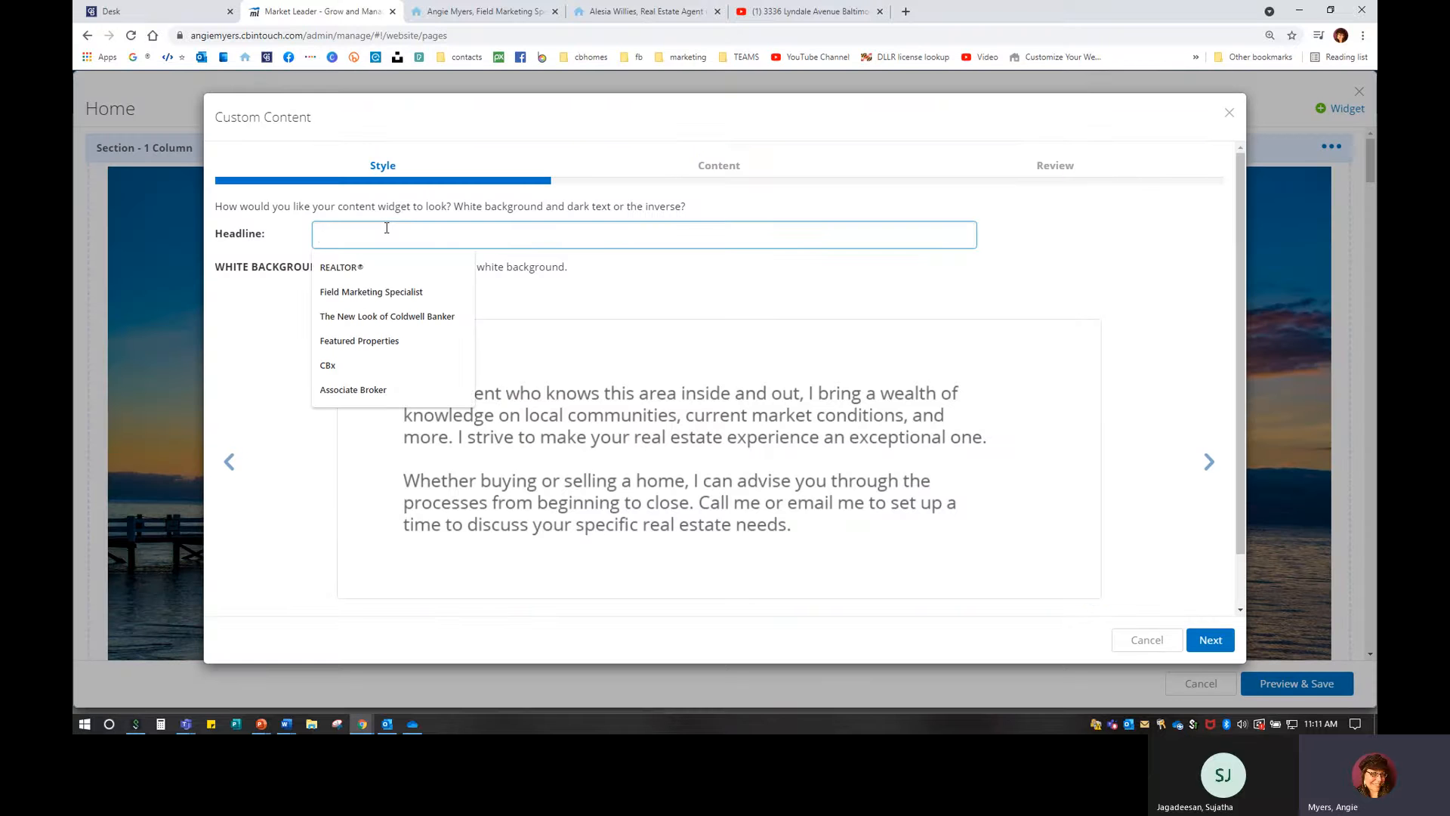
left_click(1204, 458)
left_click(1204, 458)
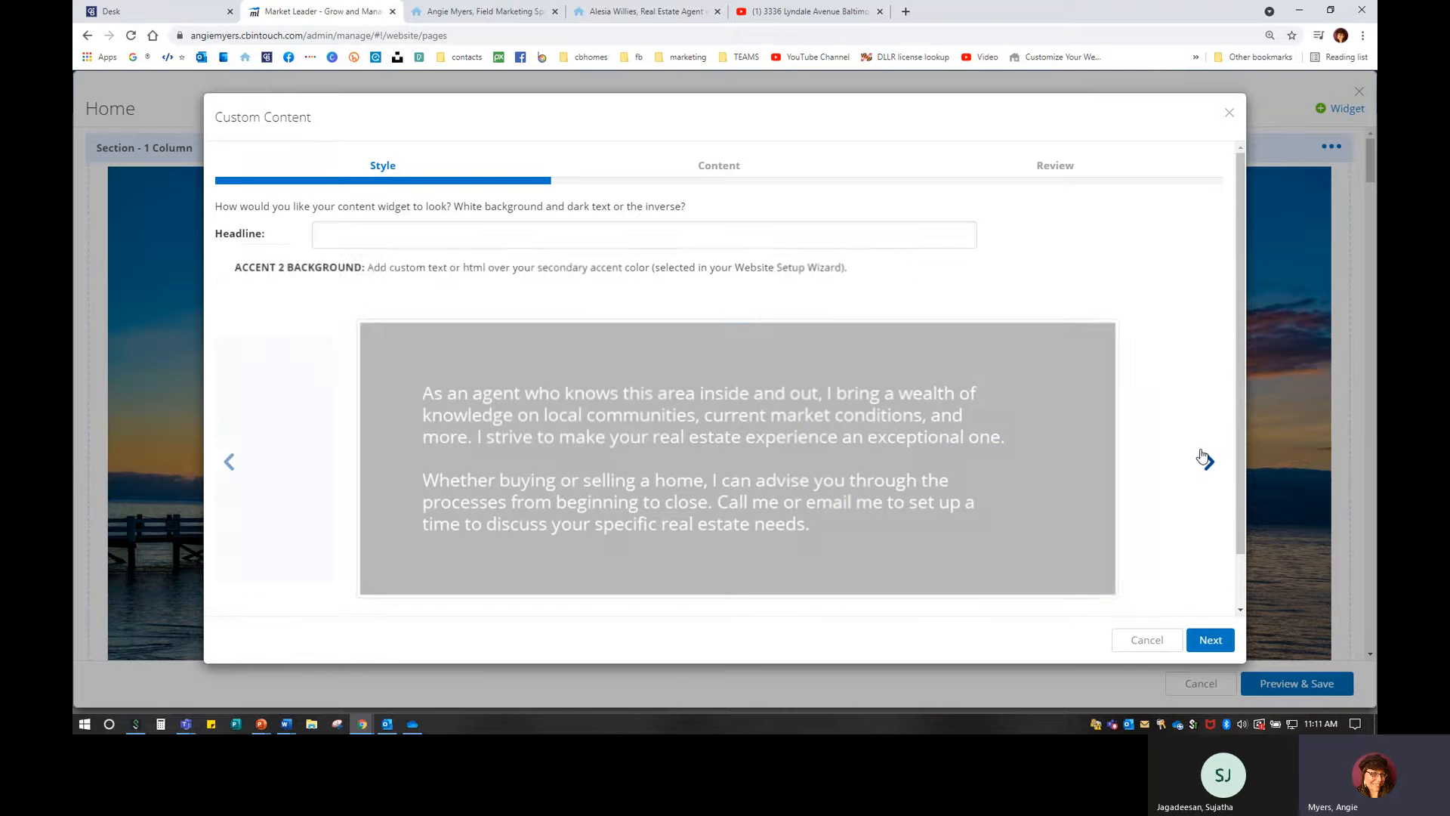
left_click(1204, 457)
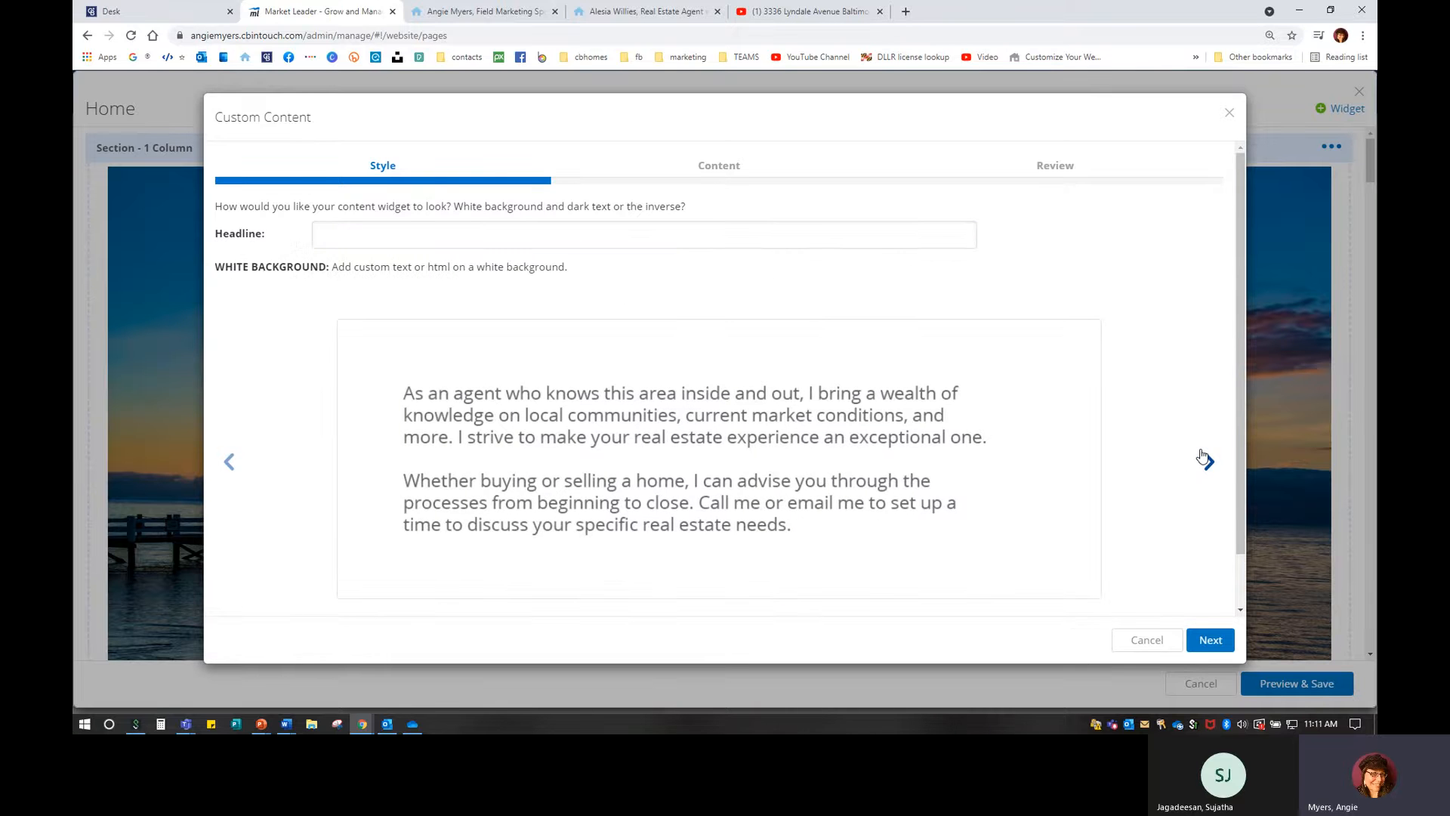
left_click(1204, 458)
left_click(1204, 458)
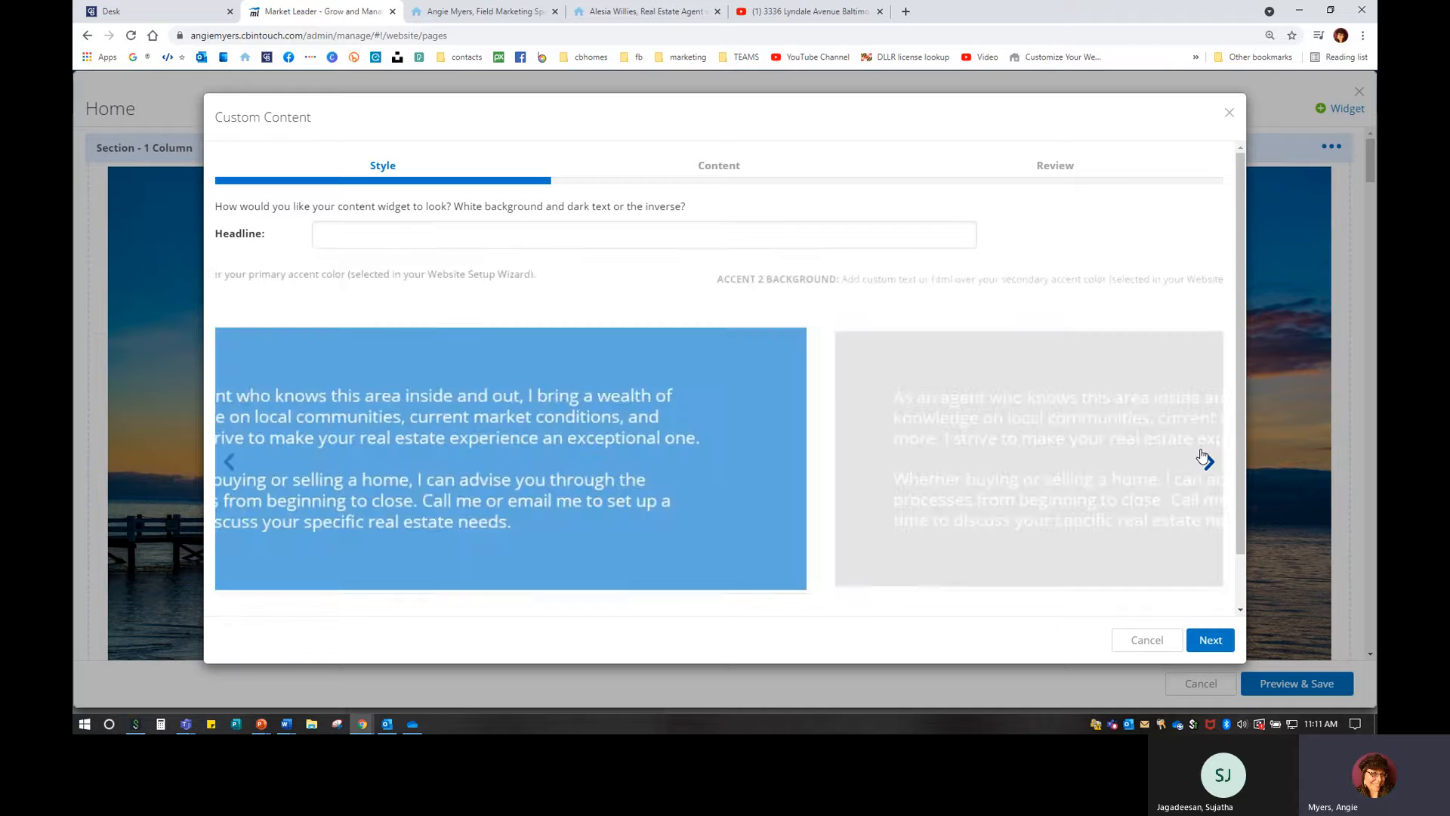
left_click(1204, 458)
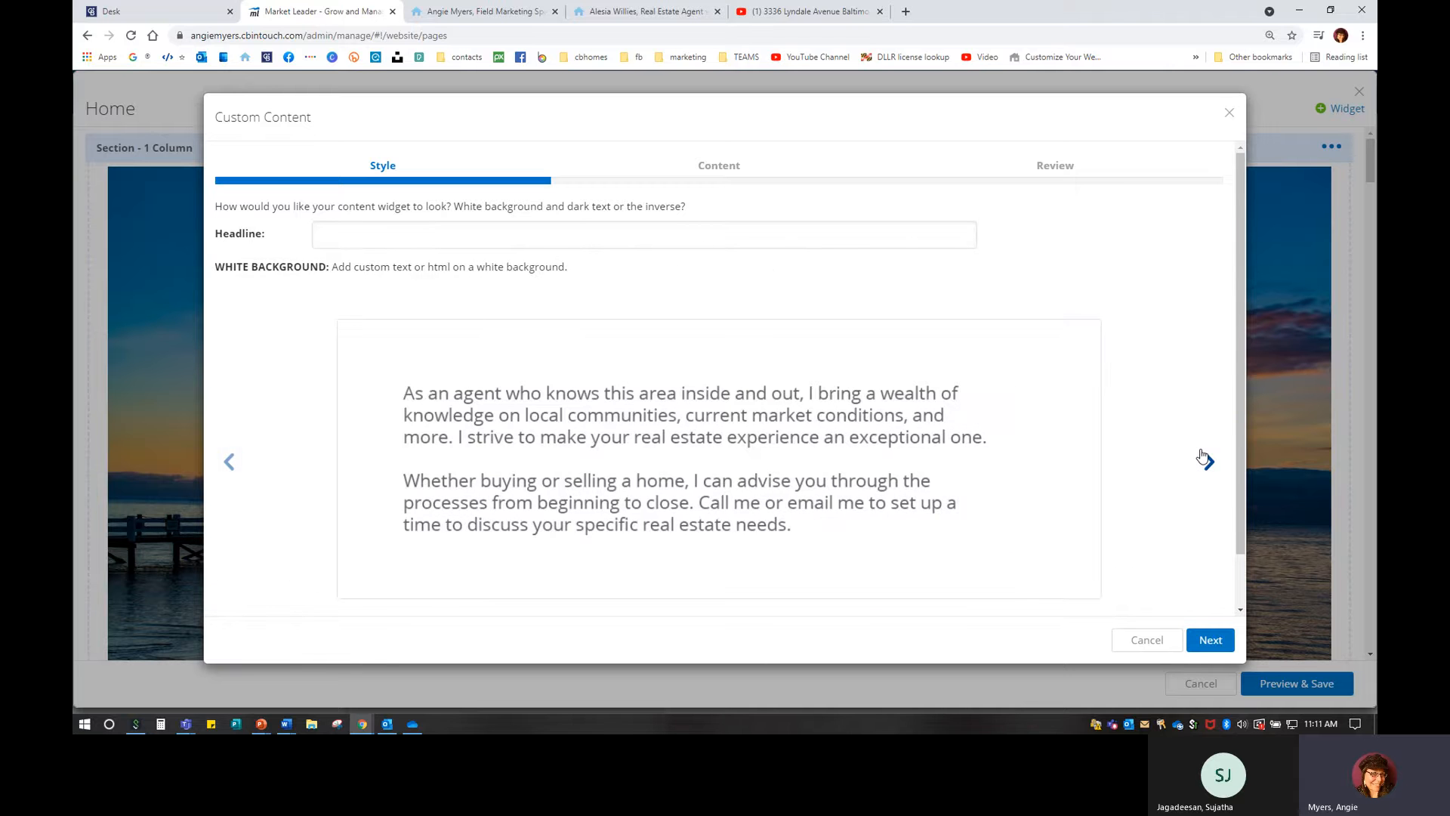
left_click(1211, 640)
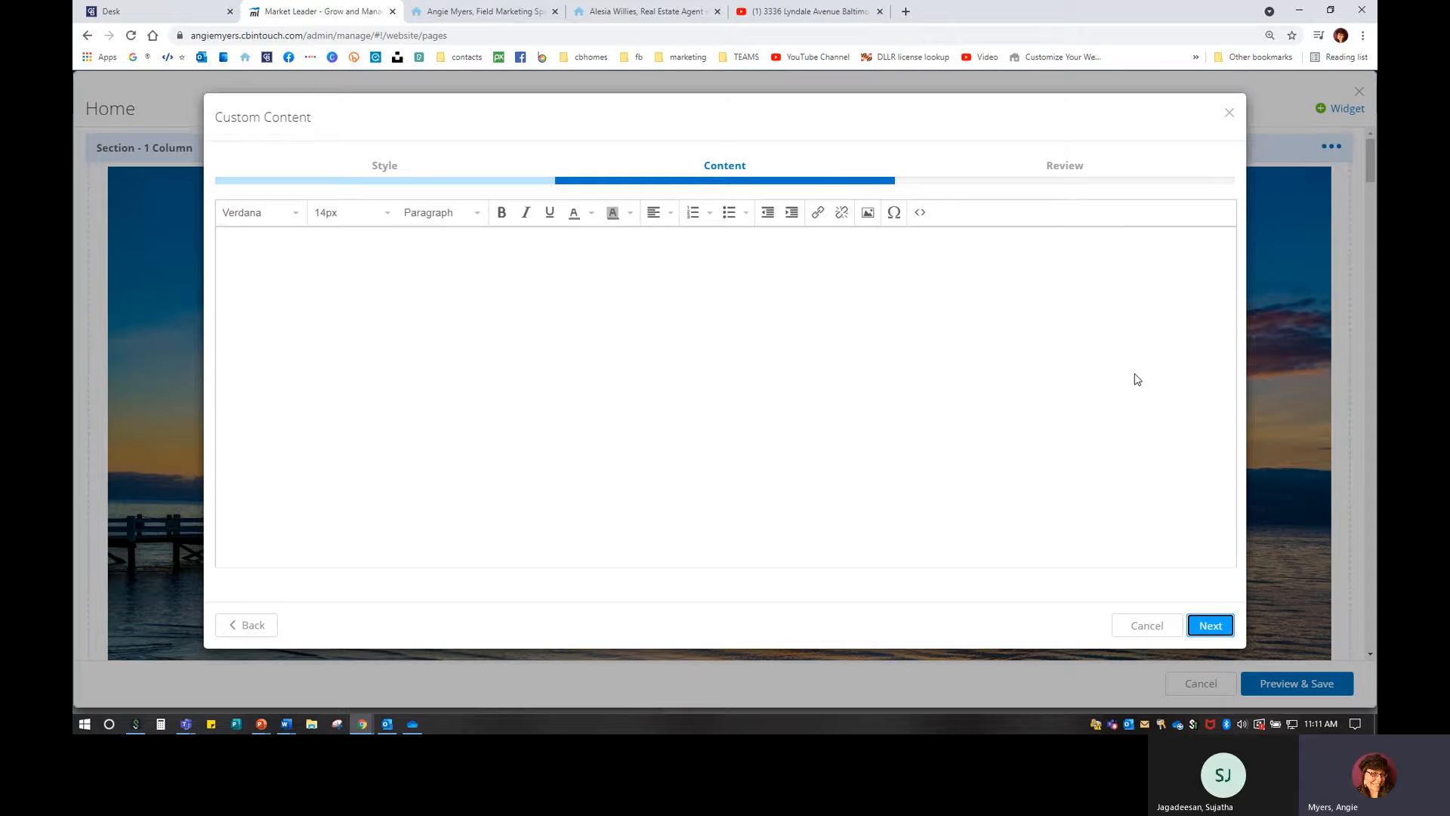
Enter two lines of sample text in the content editor and set it to 16px.
left_click(851, 306)
type("djfjaskl;fjkld;sajf;klasd")
key("Return")
type("dfhjsdj;flkasdj;fklasd   ")
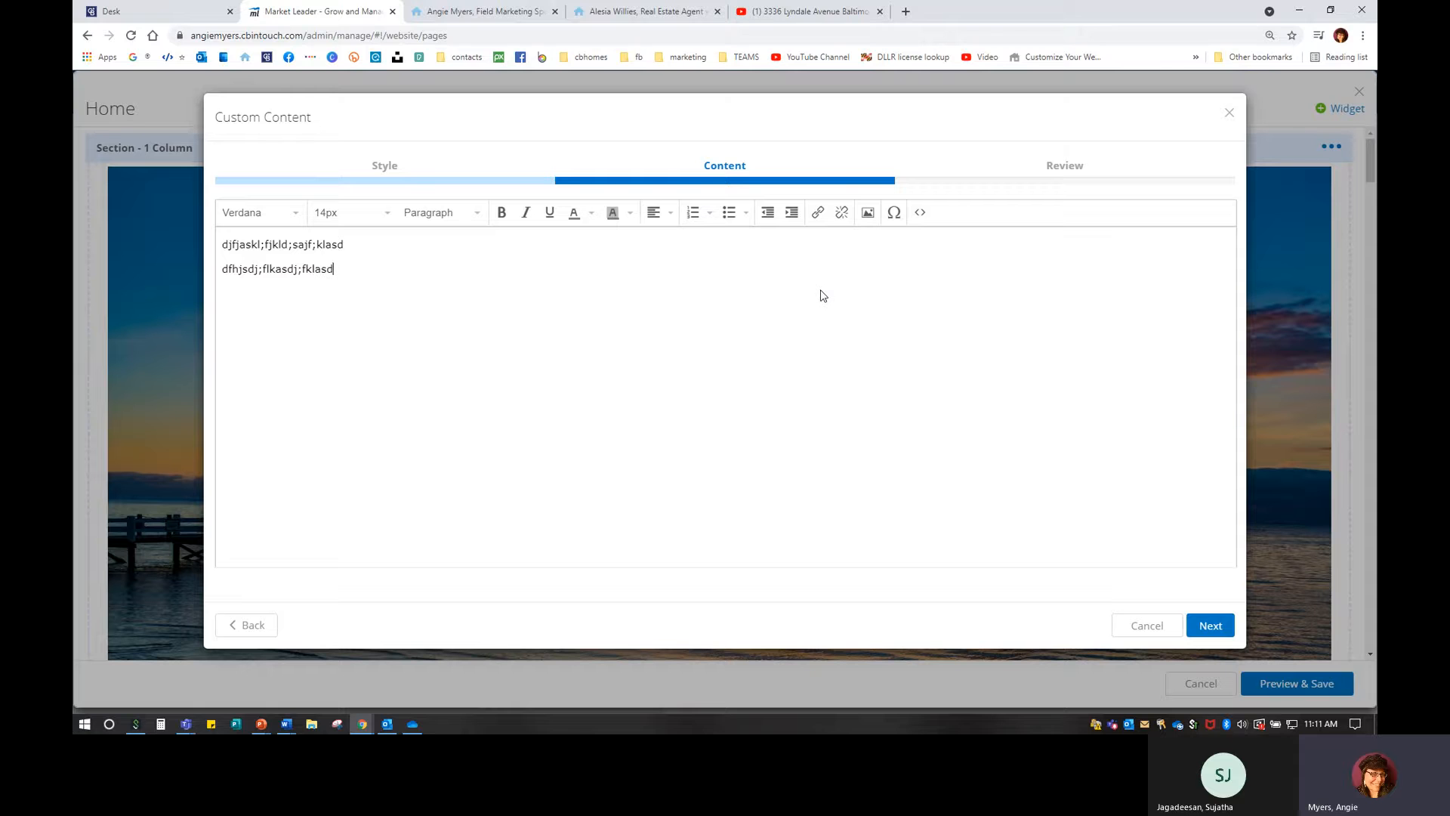
type("sdfhilasdj;flksjad;klfjasd;klfjas;kldfj")
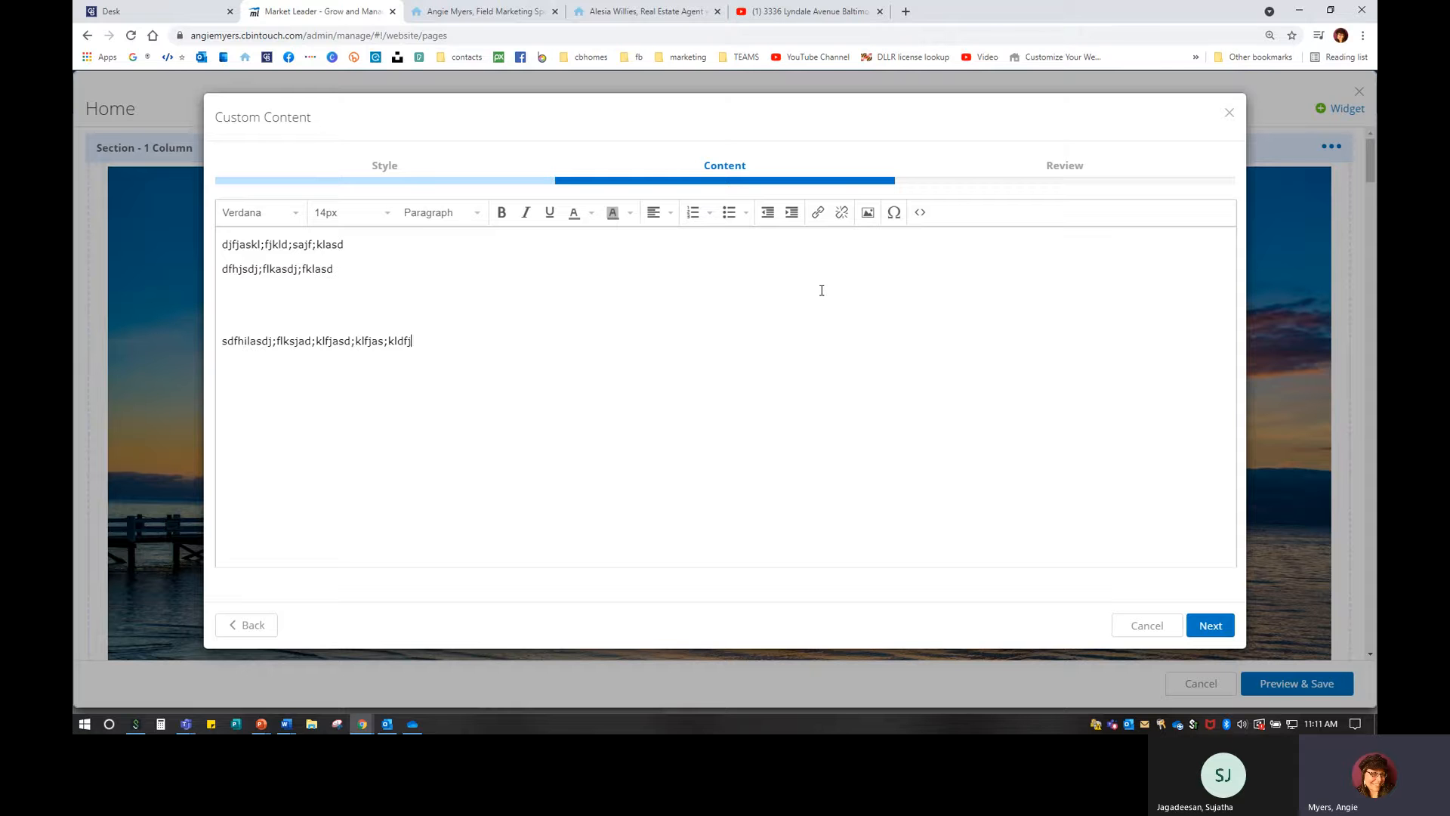
key("ctrl+a")
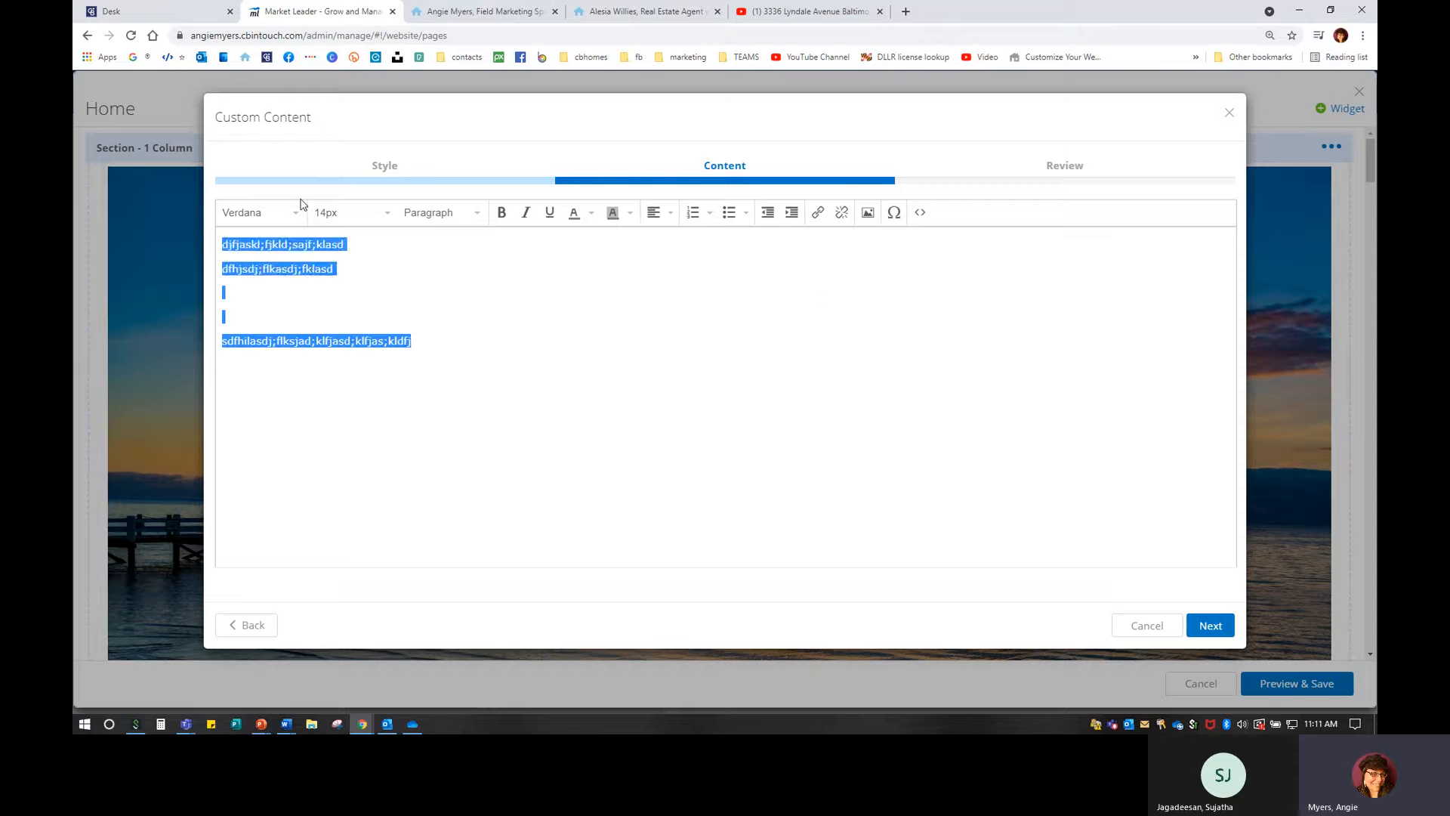
left_click(326, 216)
left_click(341, 389)
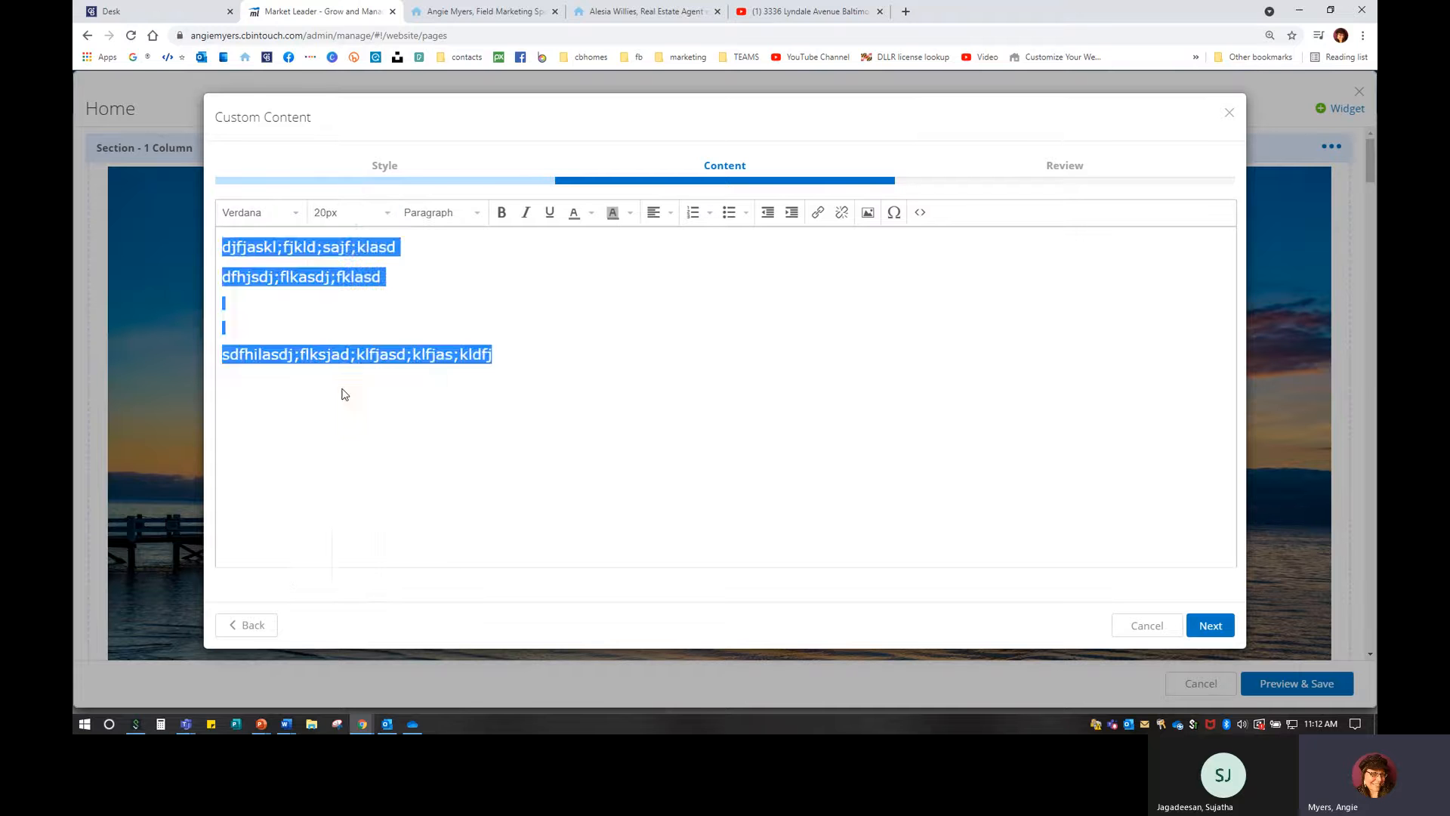
left_click(382, 215)
left_click(377, 350)
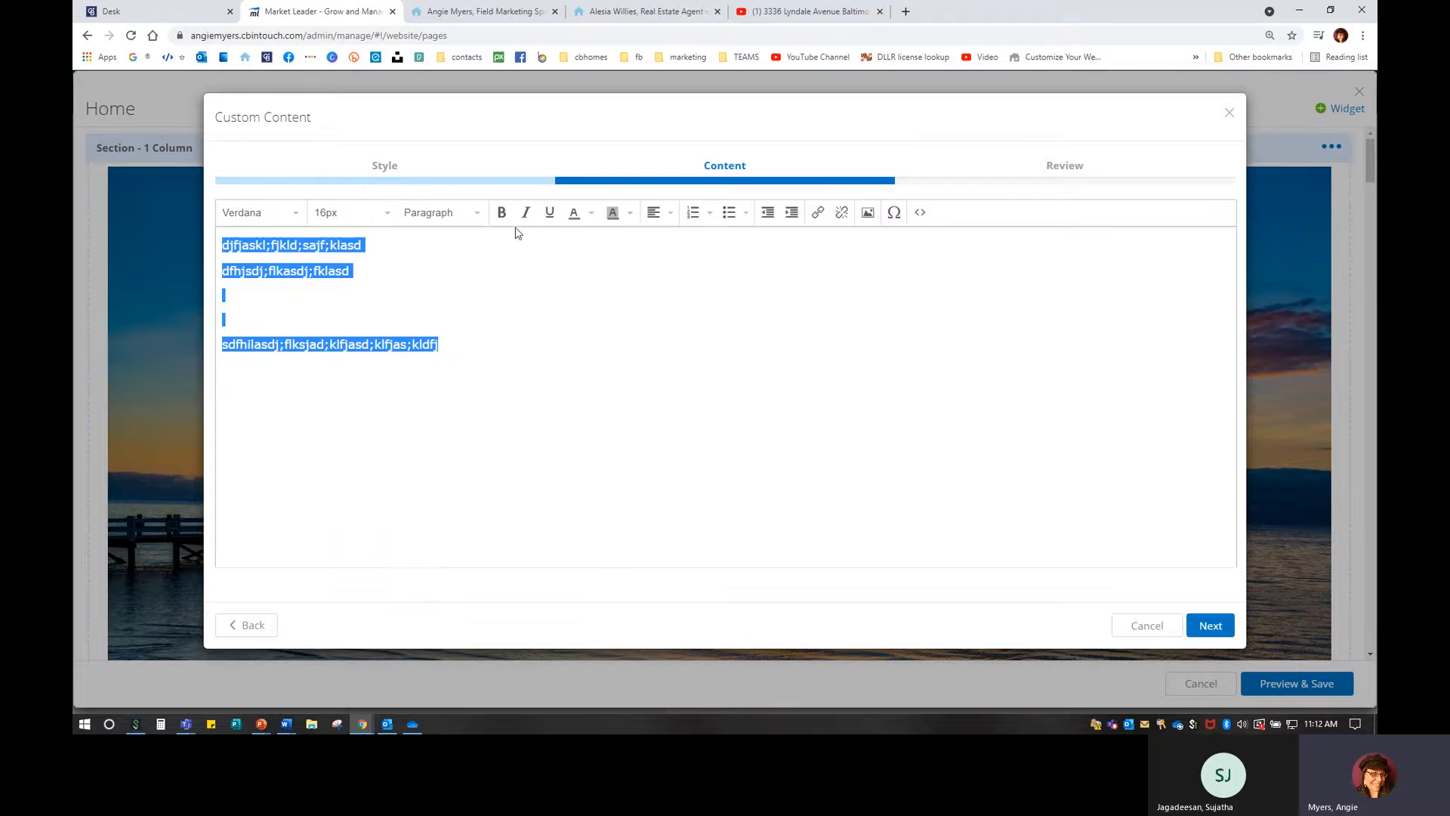
Centre-align the text, then launch Listing Concierge from the Desk home page.
left_click(663, 215)
left_click(660, 259)
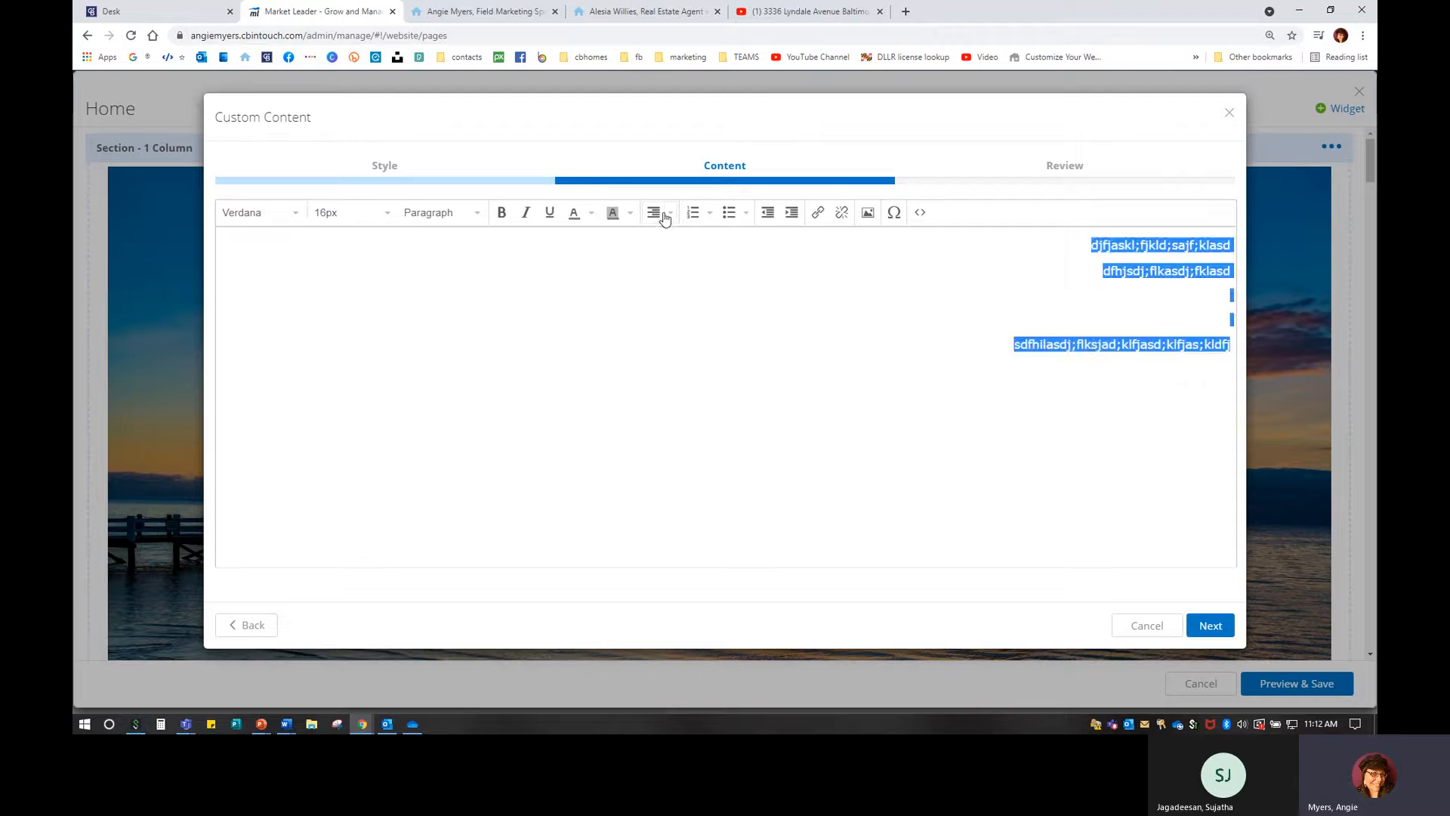
left_click(664, 215)
left_click(671, 216)
left_click(674, 281)
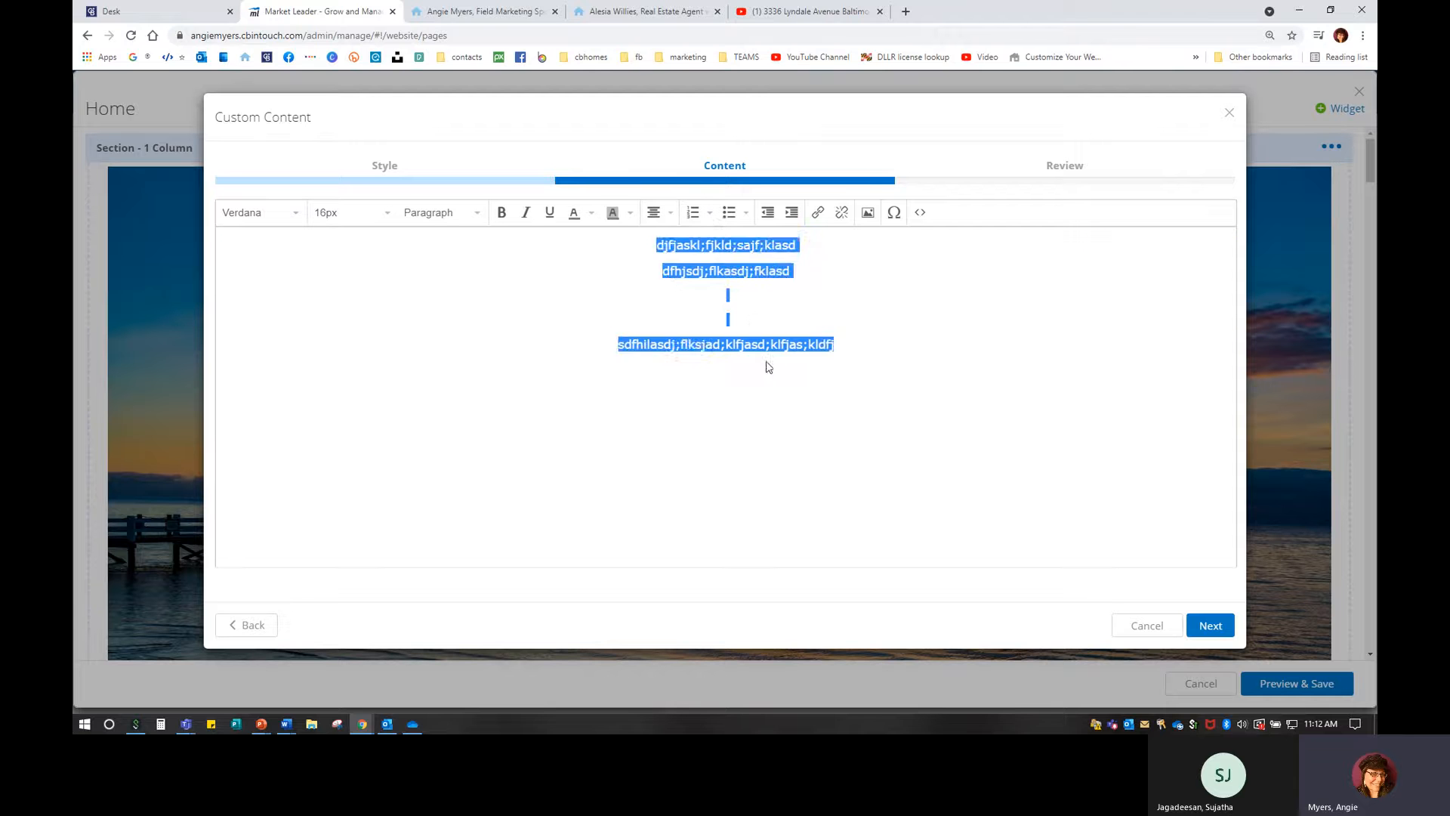
left_click(851, 364)
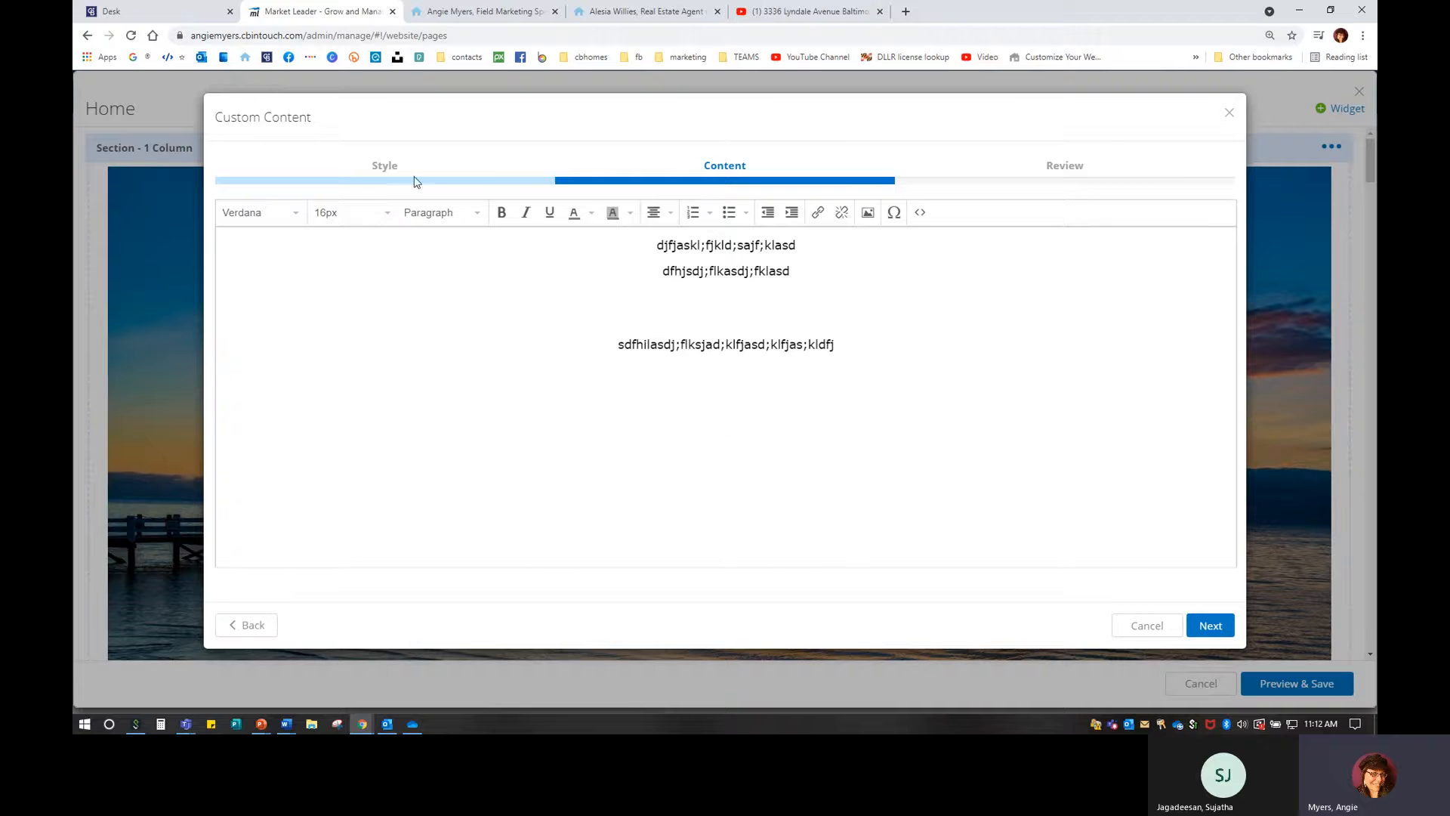
left_click(83, 18)
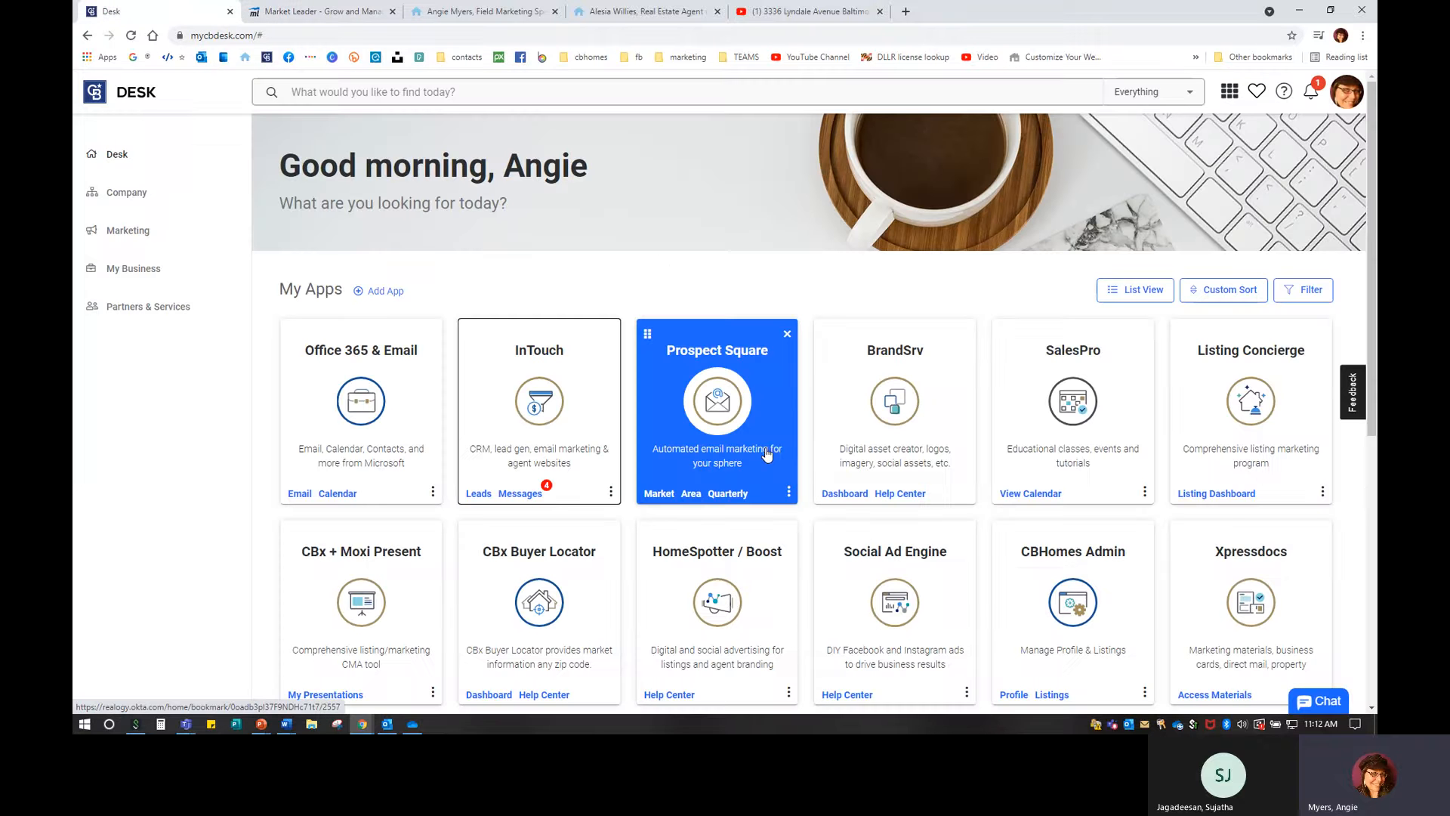
left_click(1258, 401)
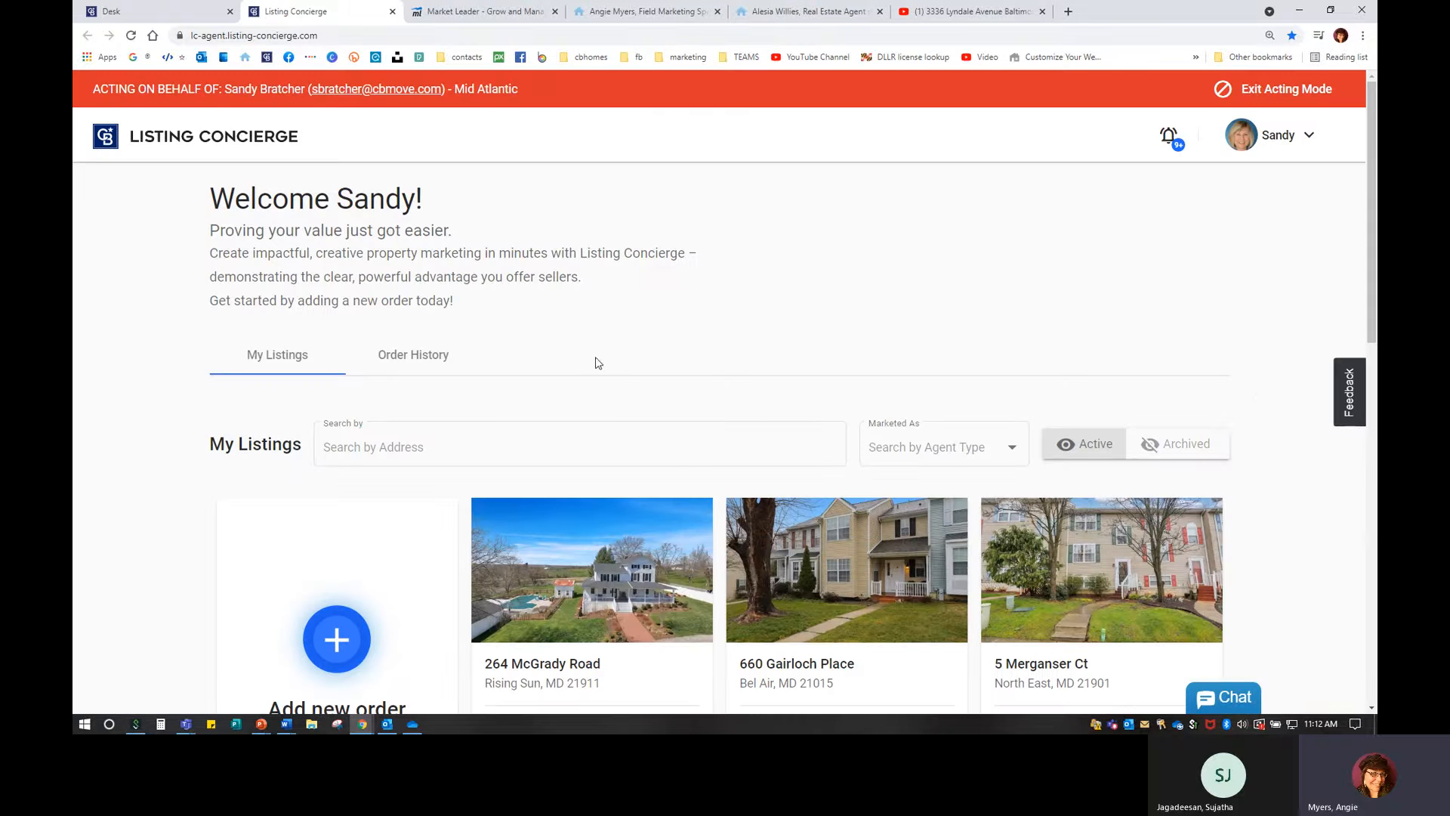
scroll(638, 460, "down", 1)
scroll(640, 464, "down", 1)
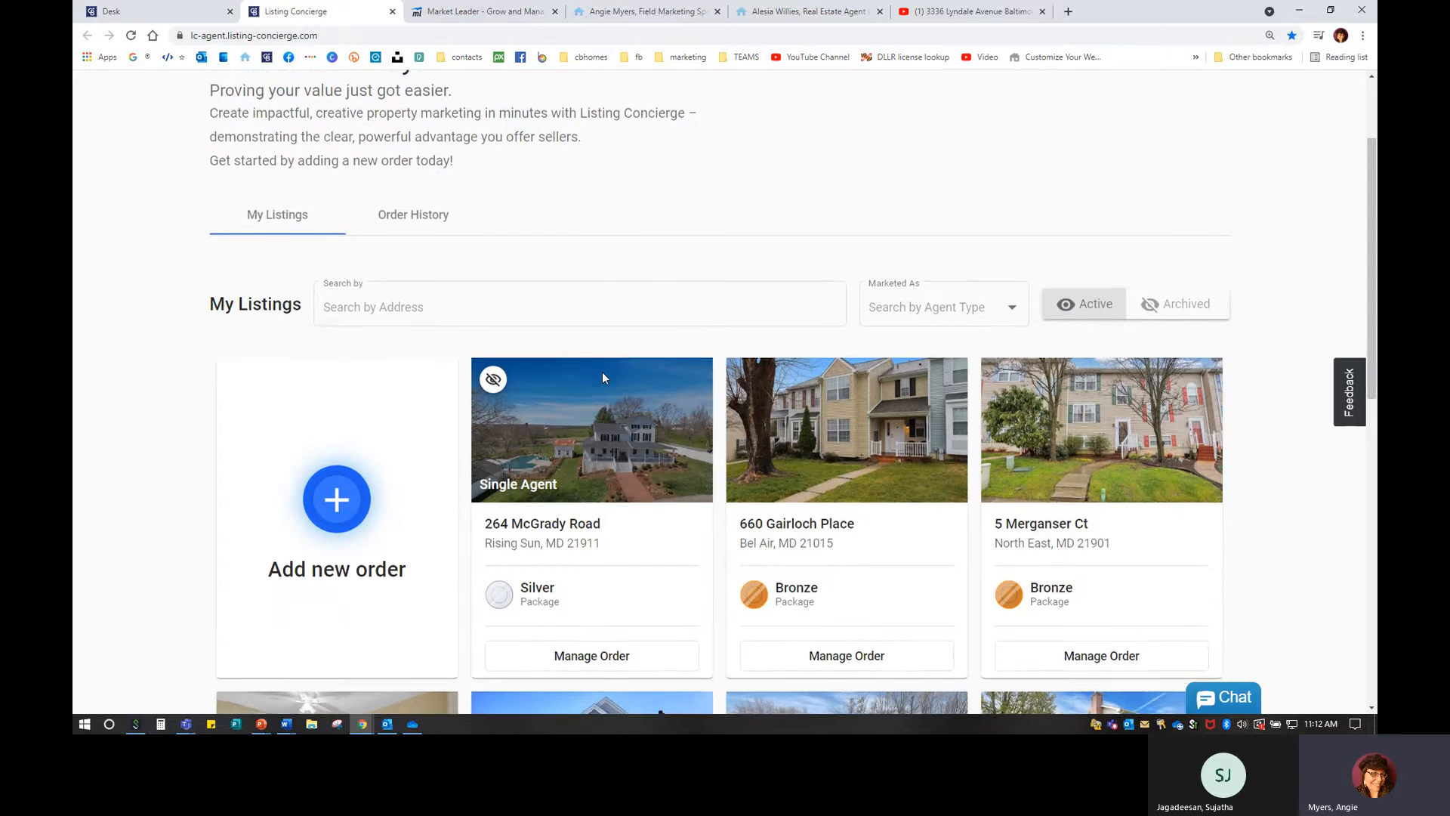
scroll(601, 371, "down", 2)
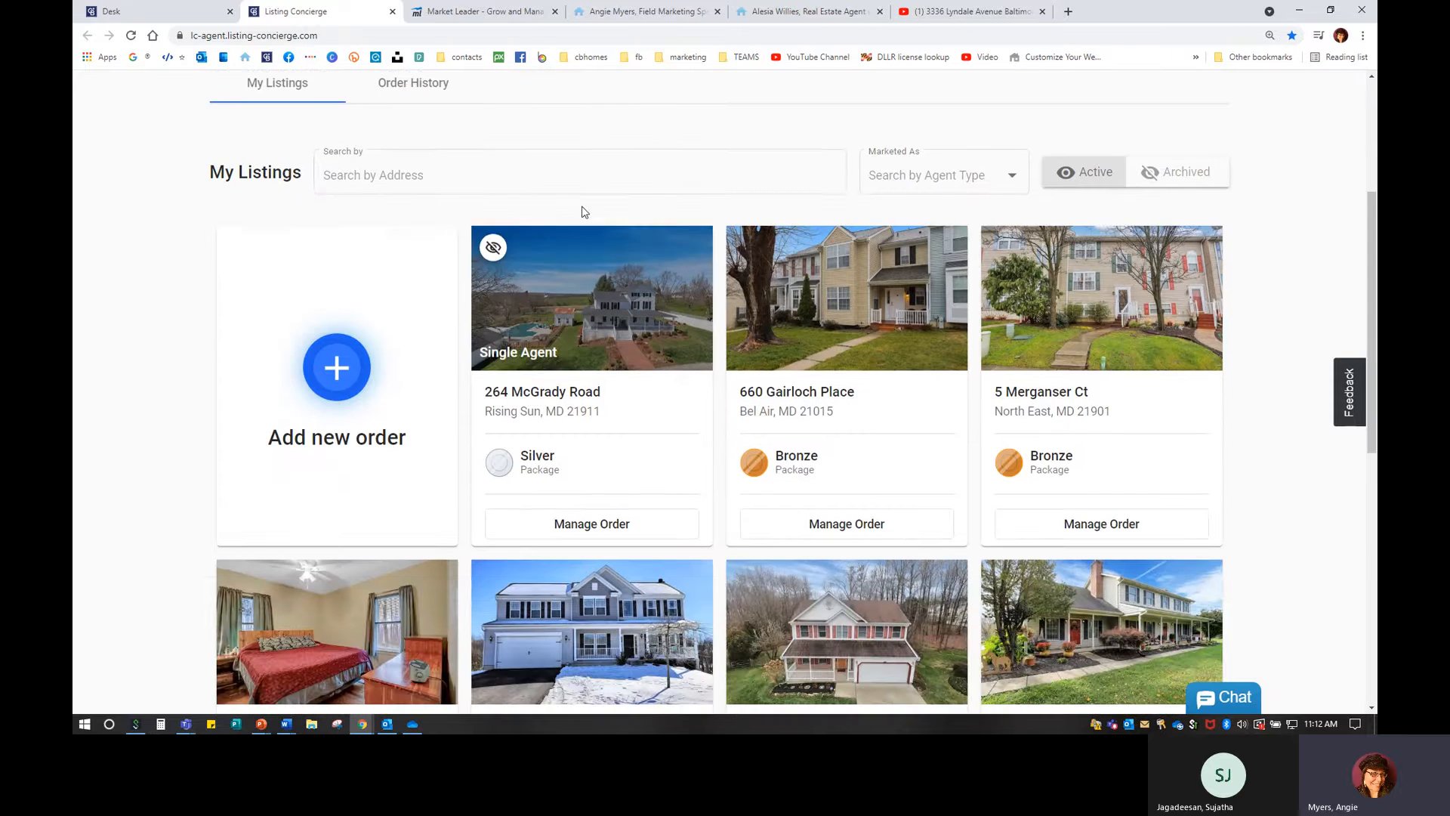
left_click(584, 522)
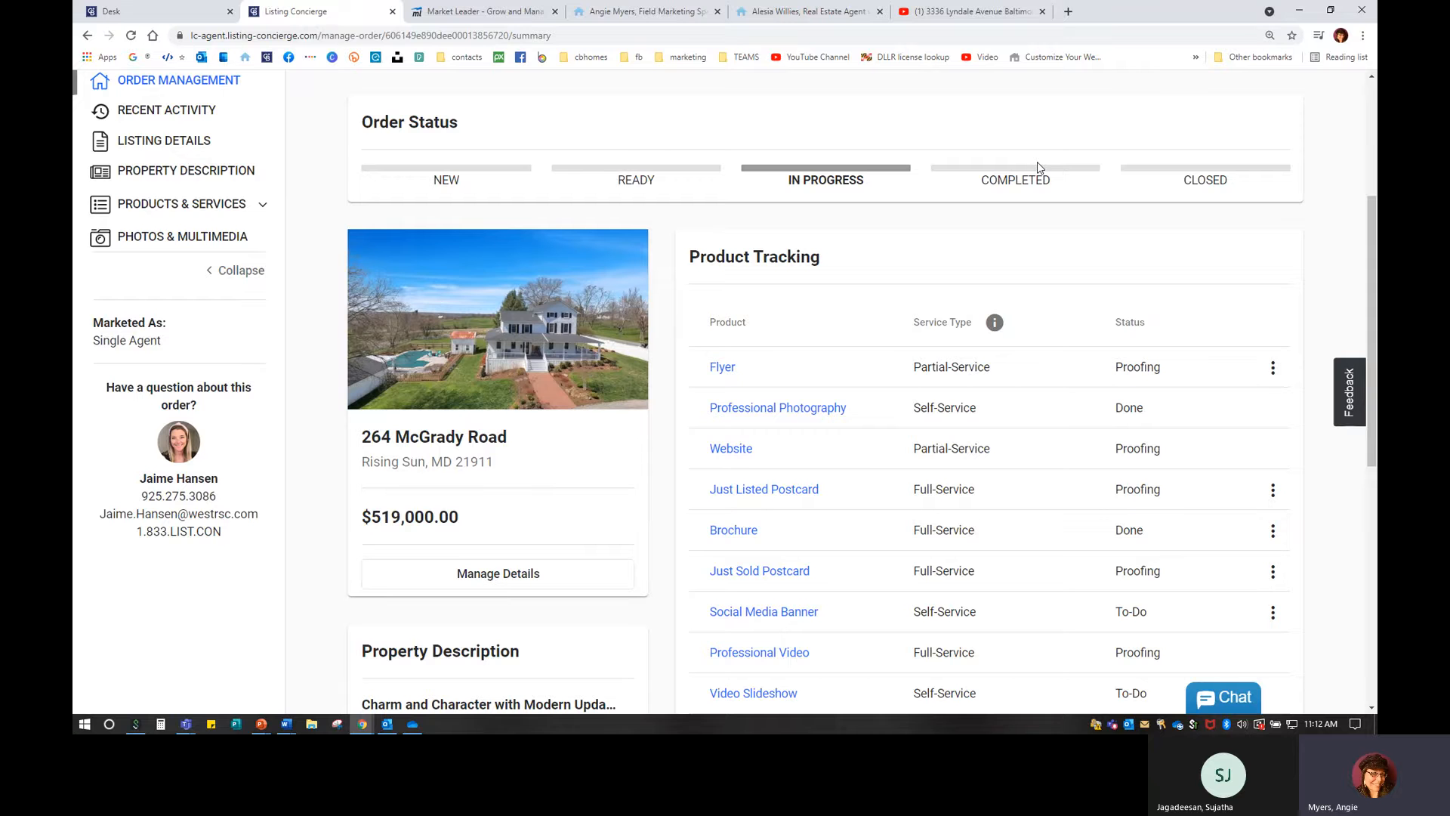
left_click(748, 450)
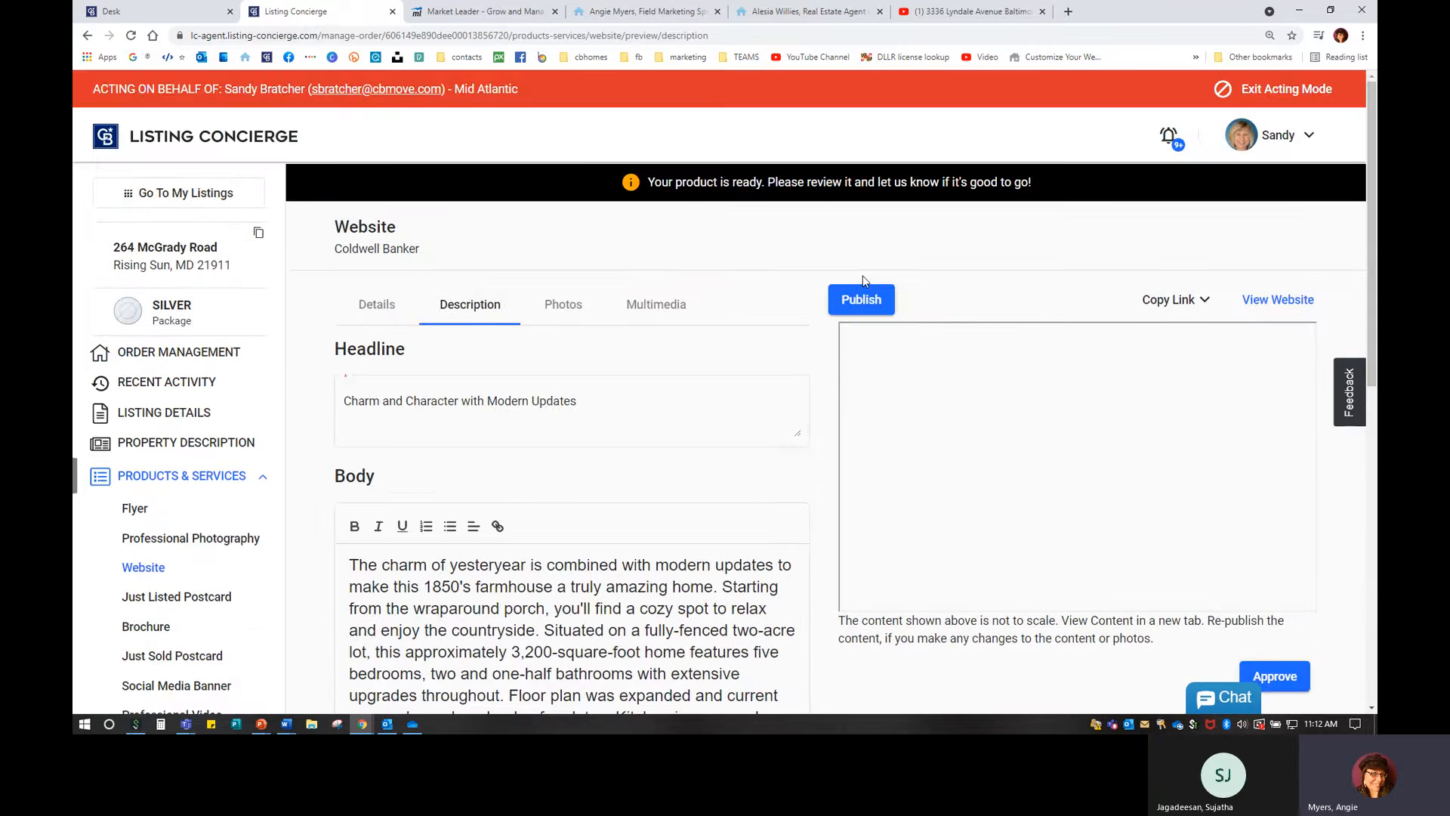
left_click(873, 302)
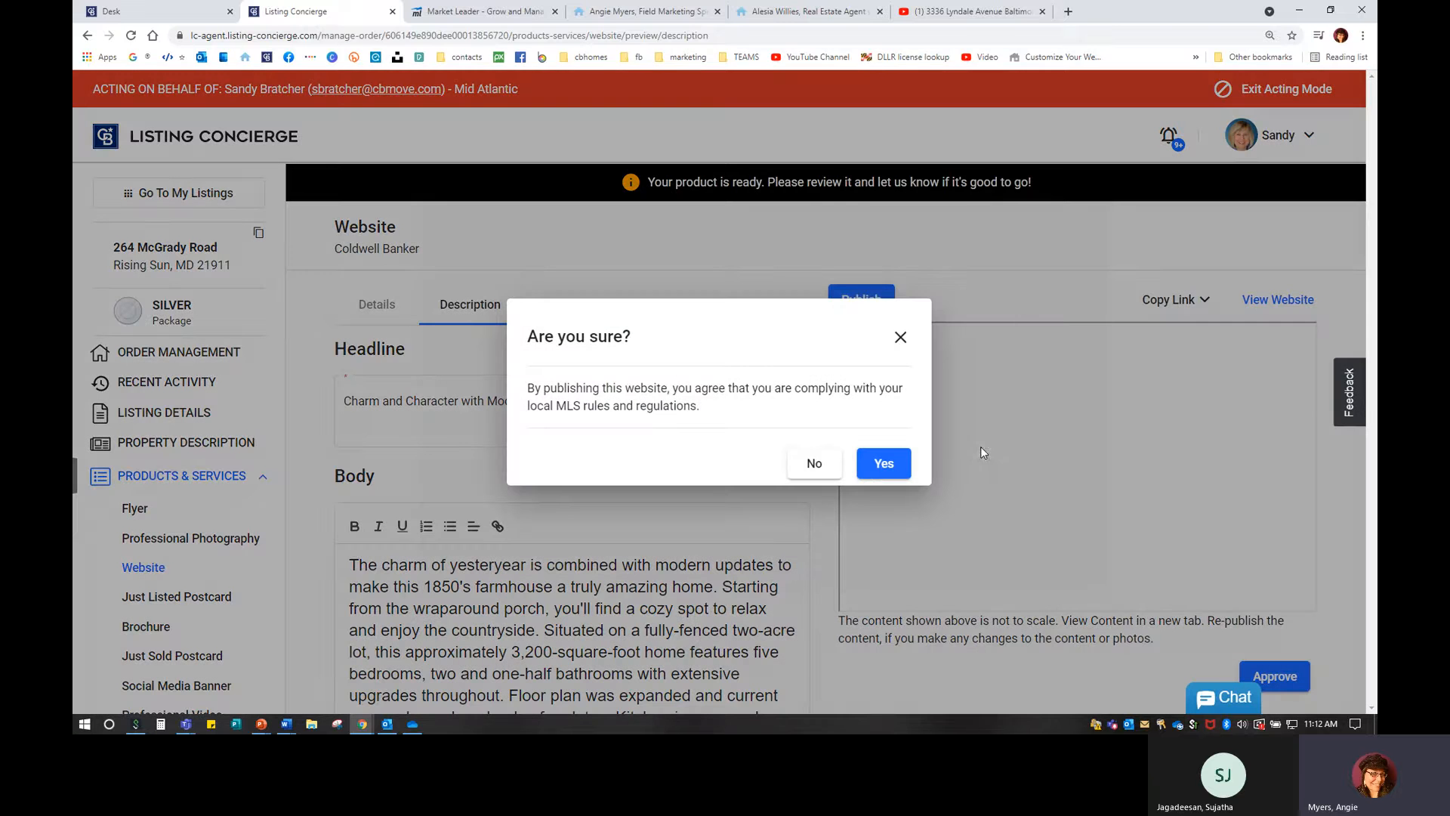
left_click(884, 464)
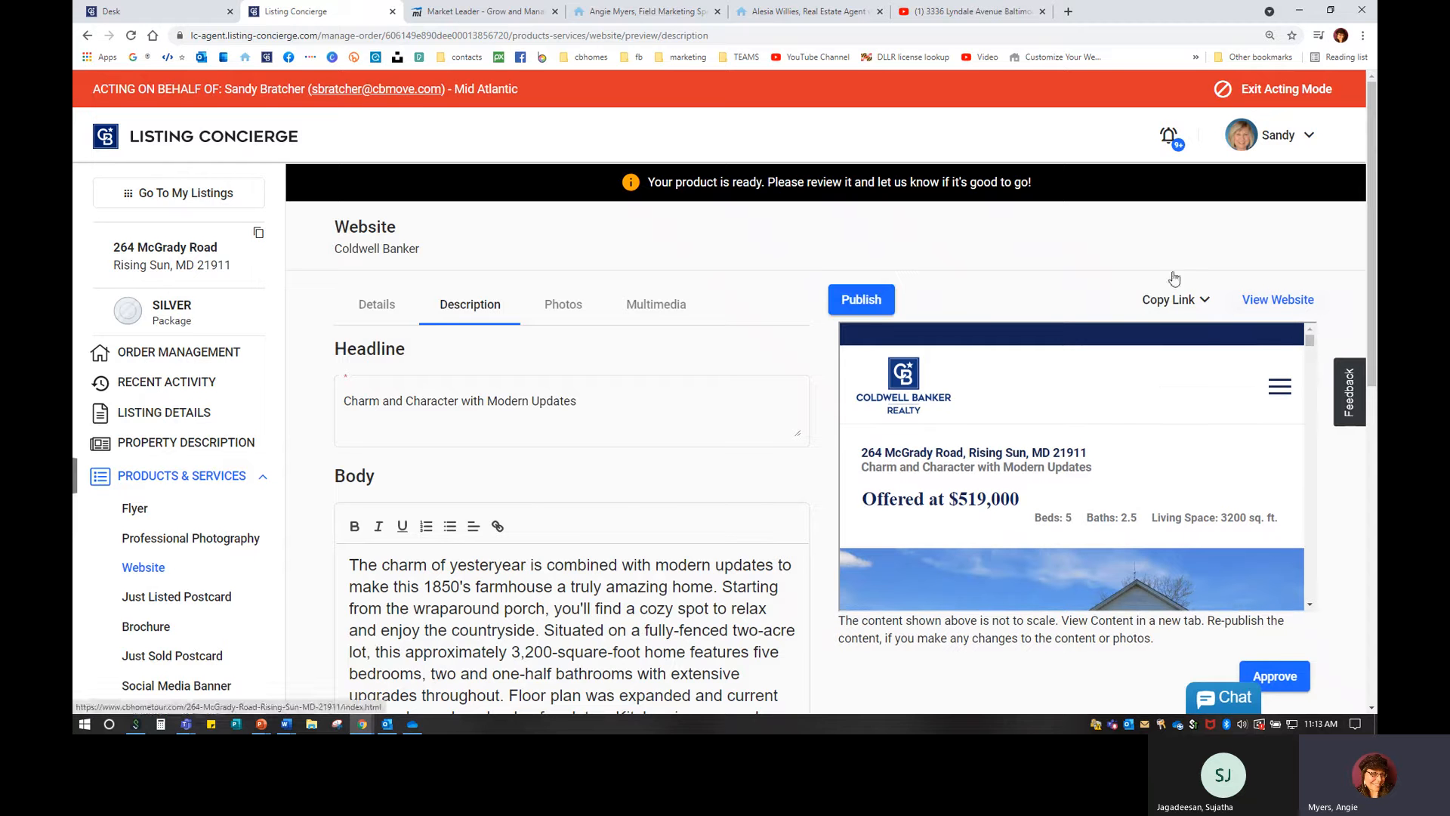
scroll(204, 557, "down", 3)
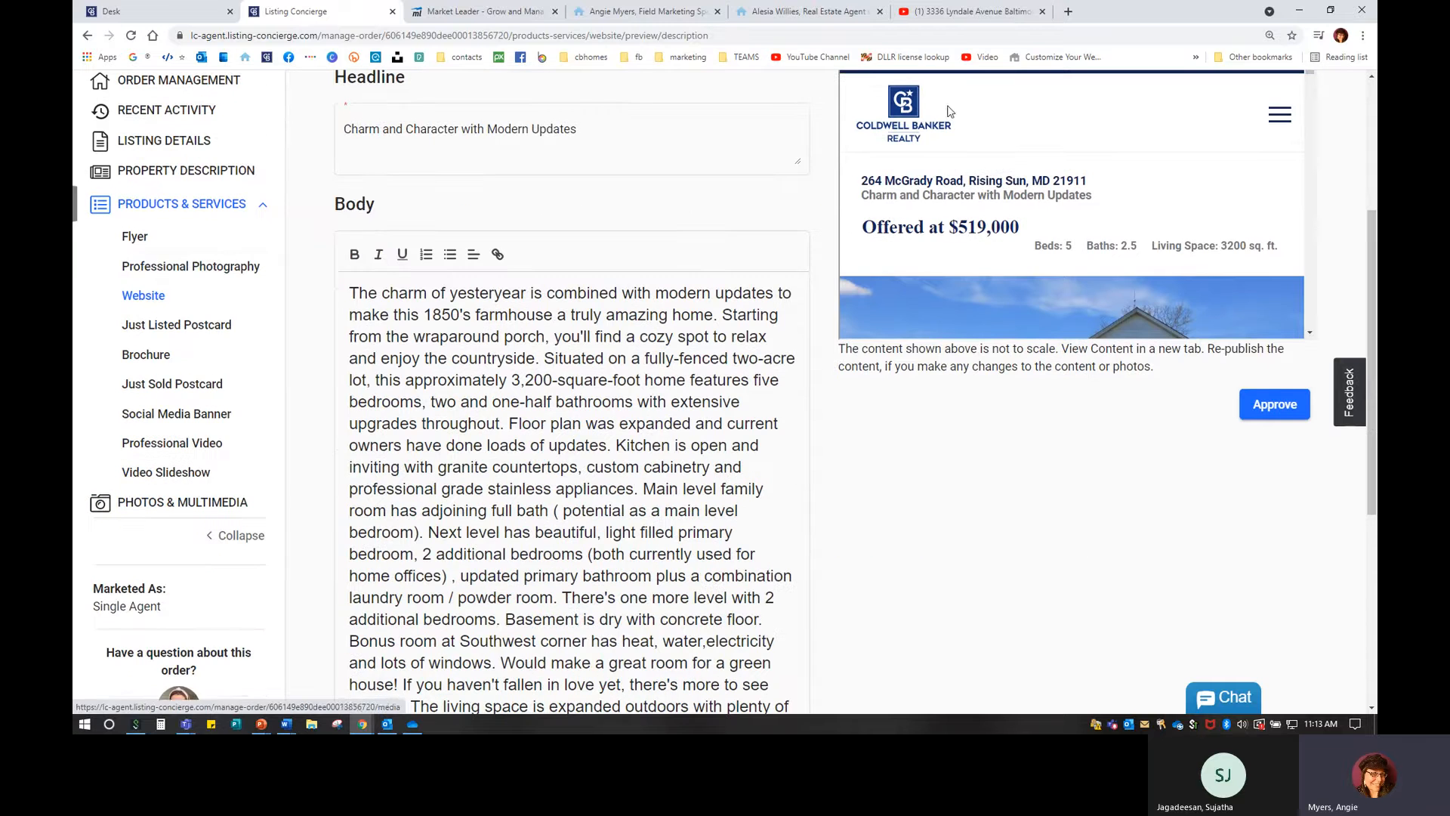
scroll(1100, 251, "up", 3)
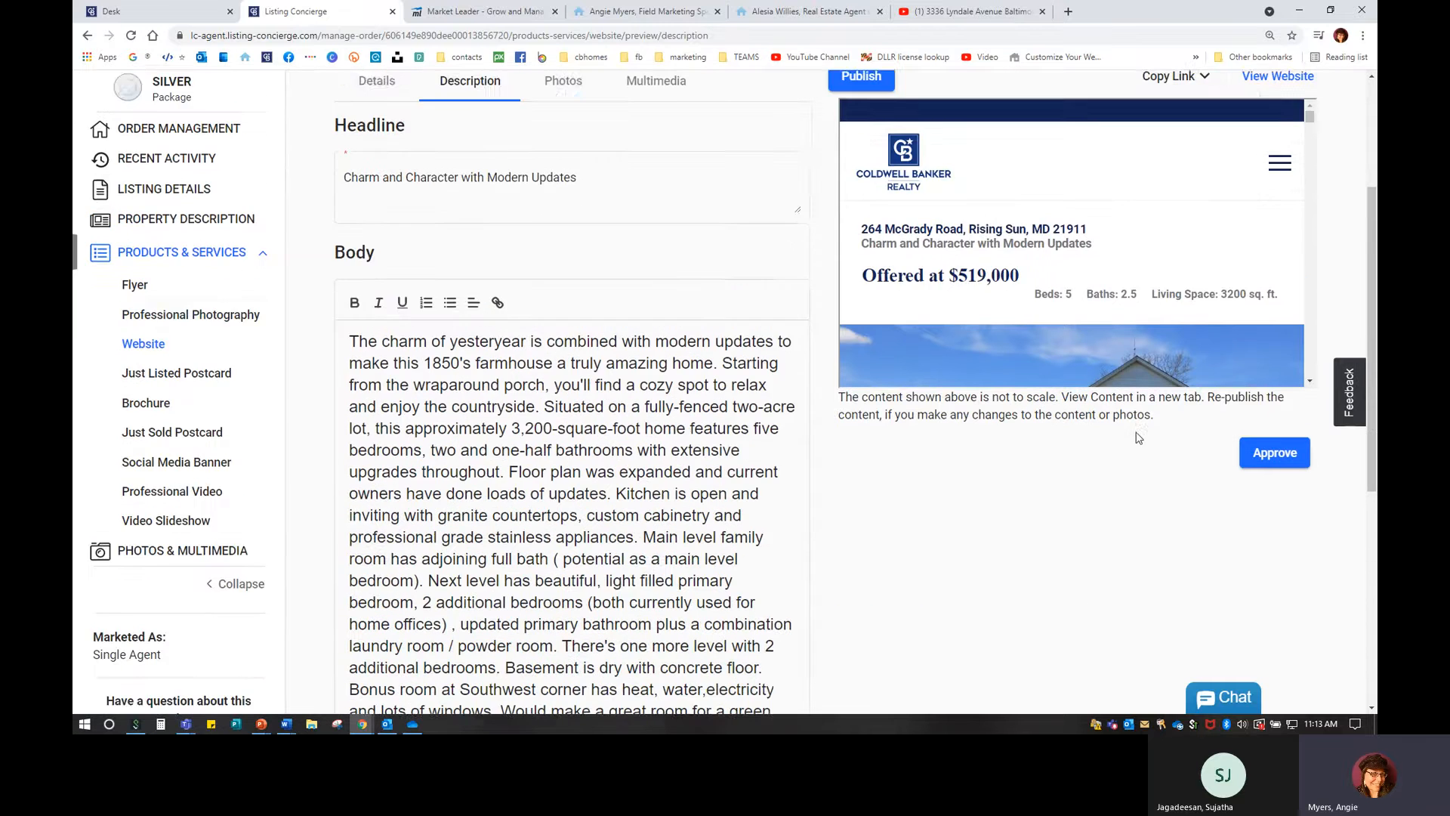
left_click(1171, 231)
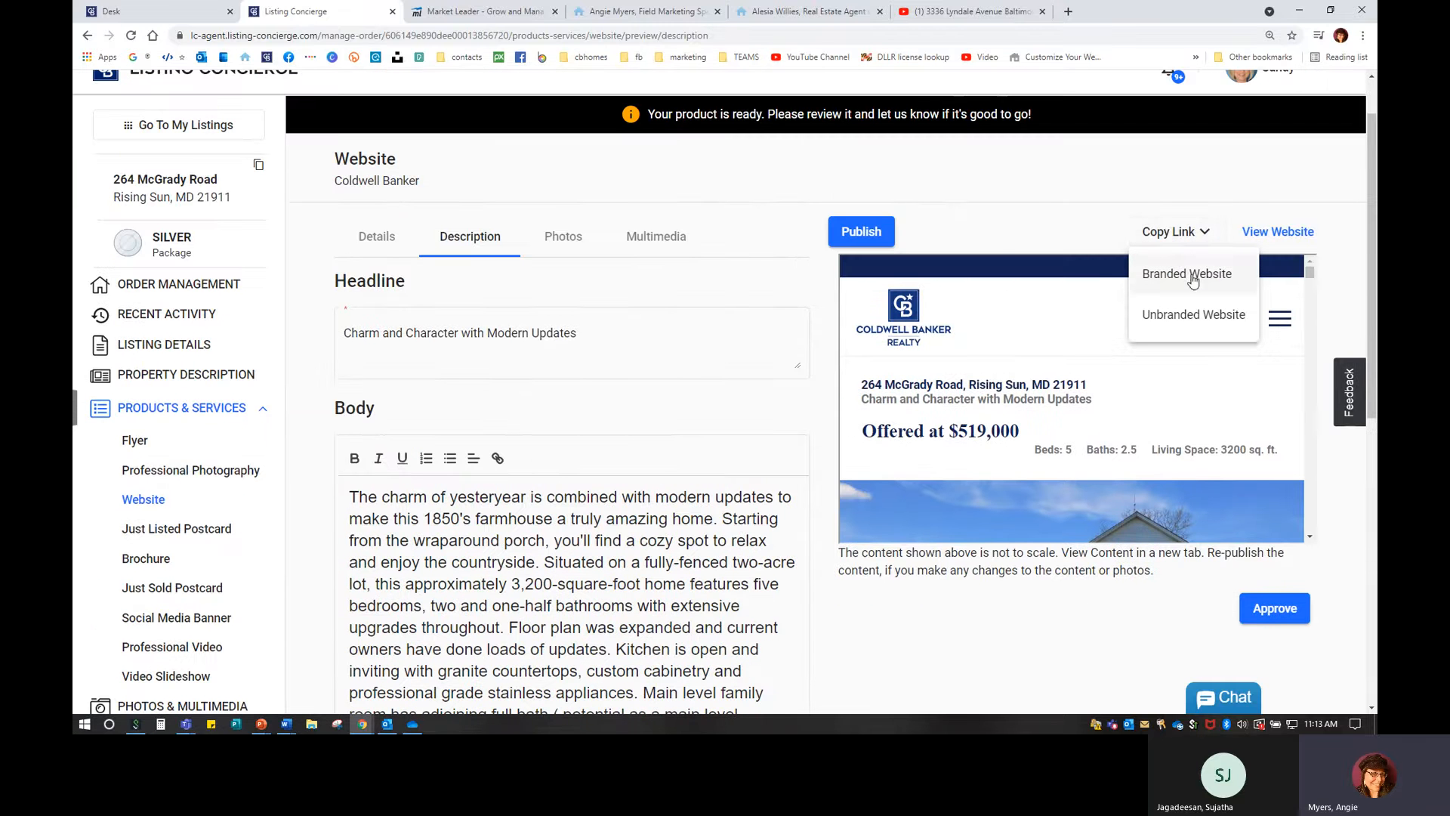
left_click(1001, 239)
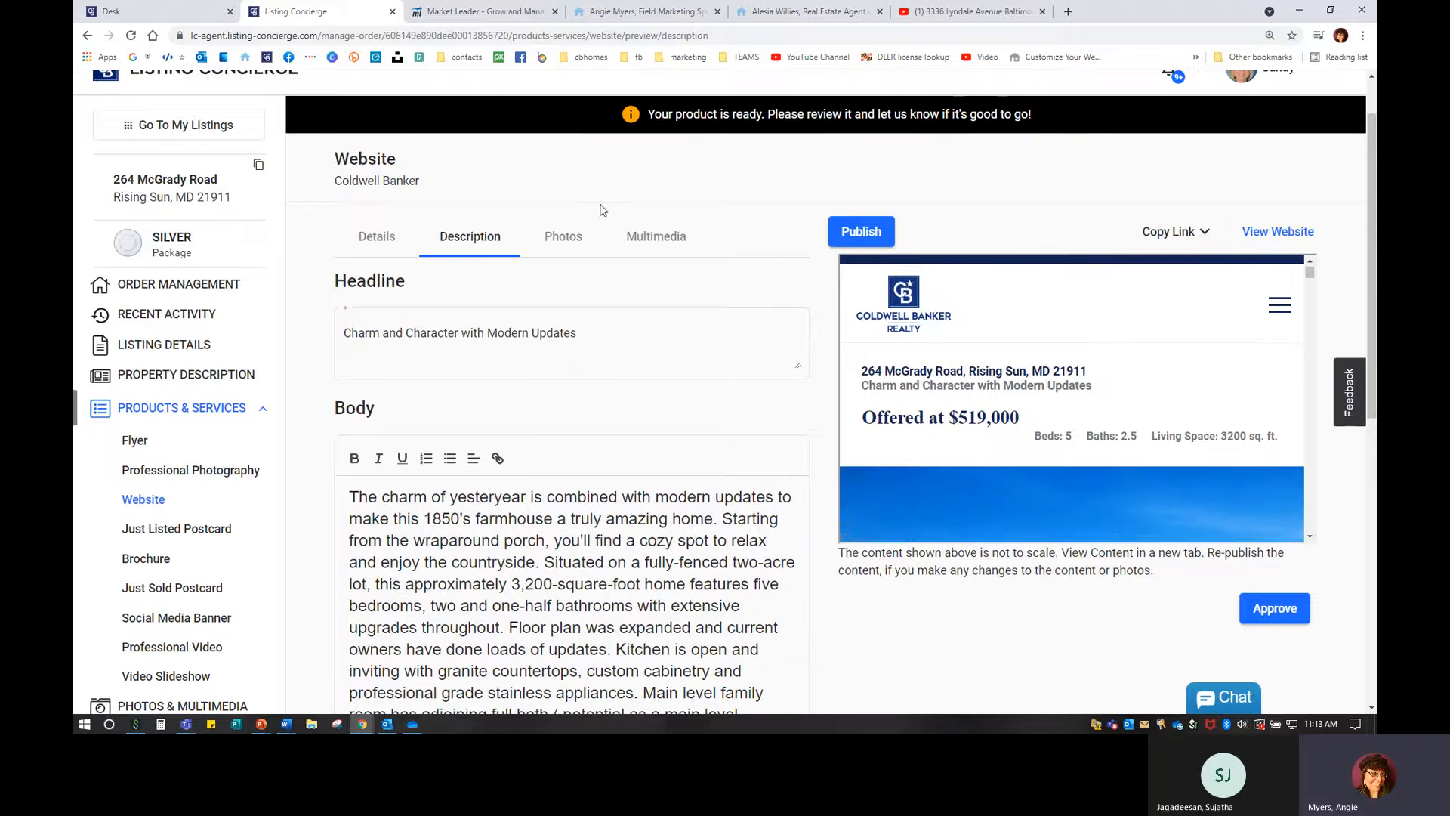
scroll(195, 528, "down", 1)
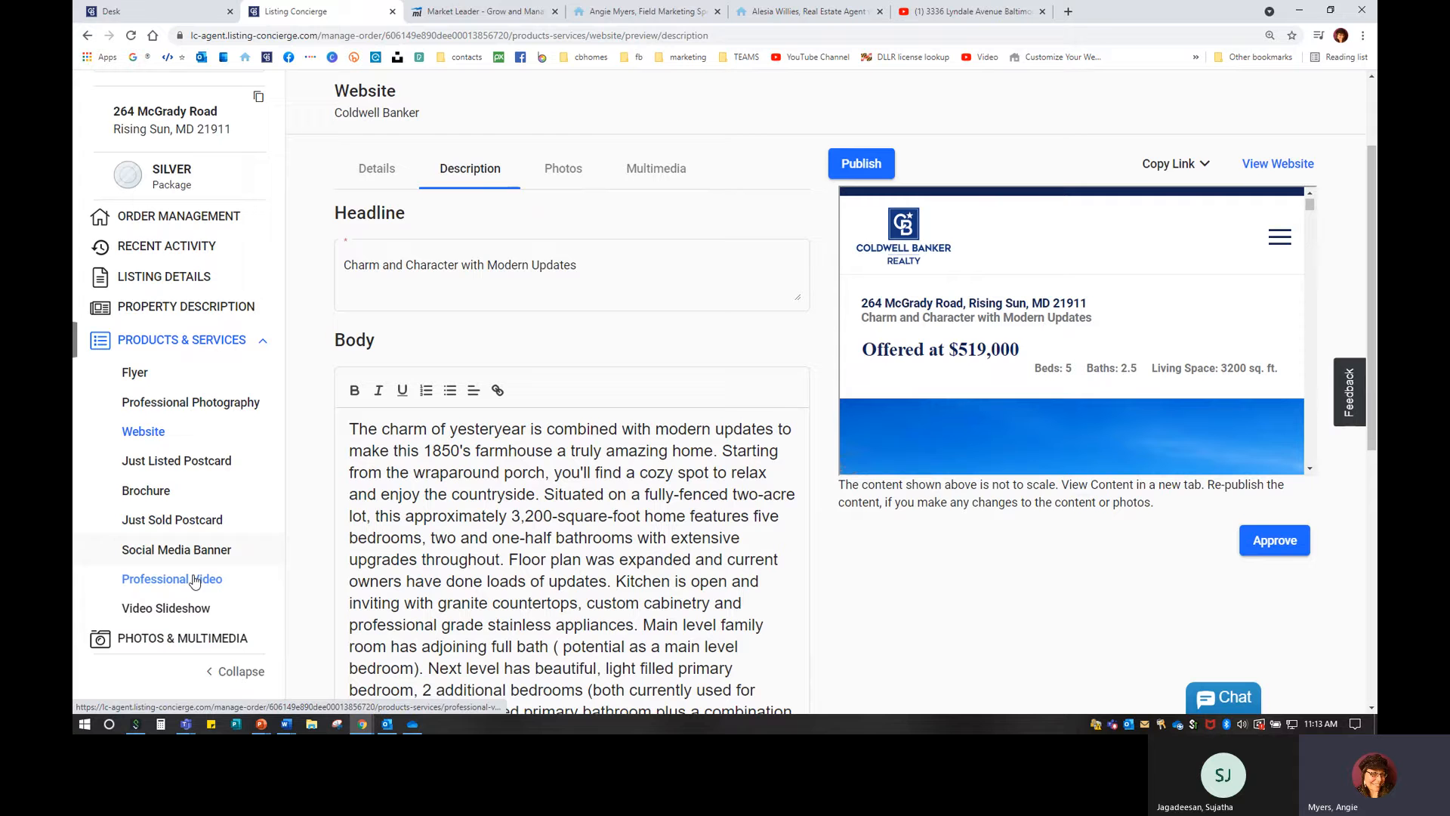
left_click(182, 614)
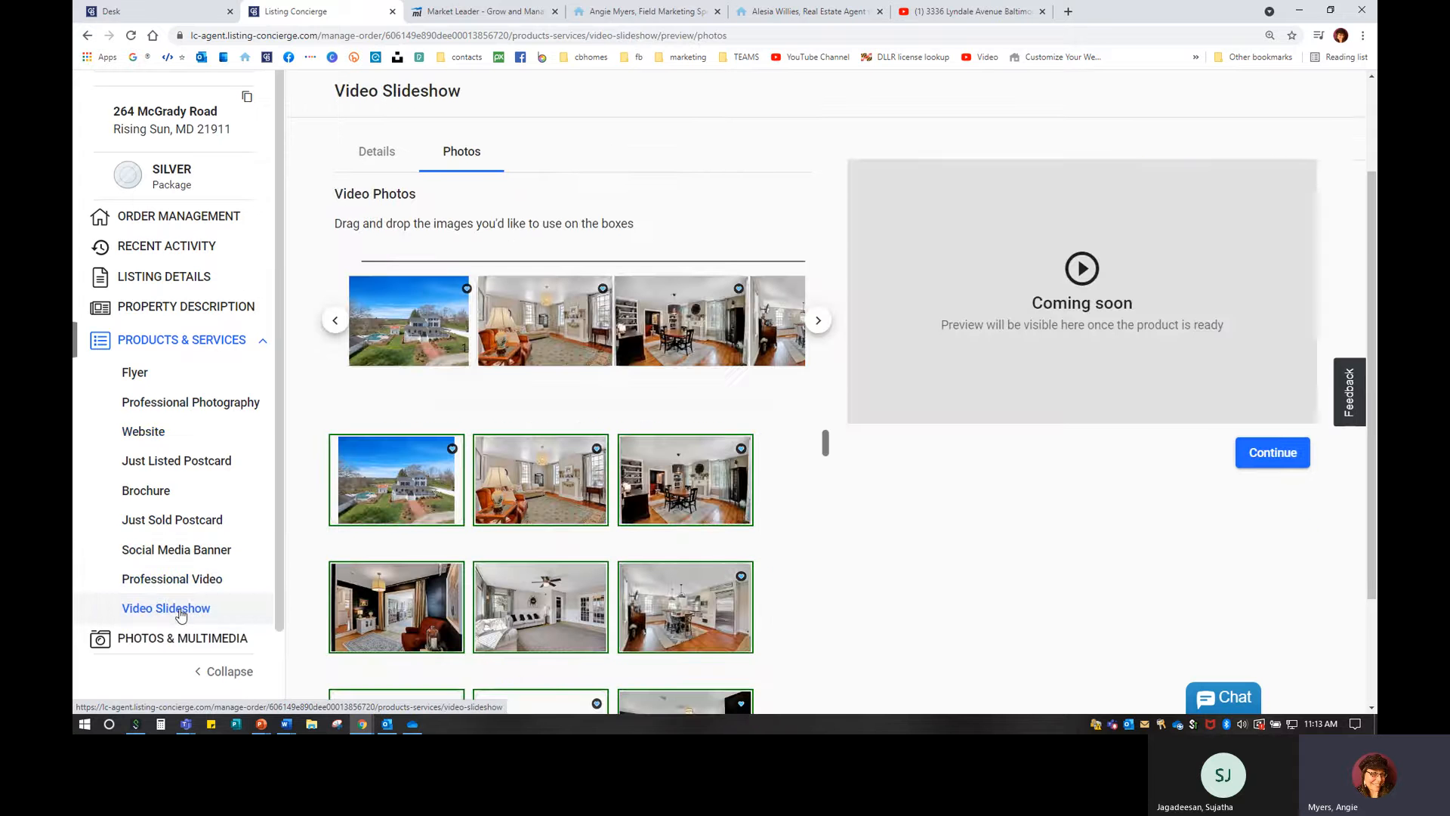
scroll(1025, 384, "up", 2)
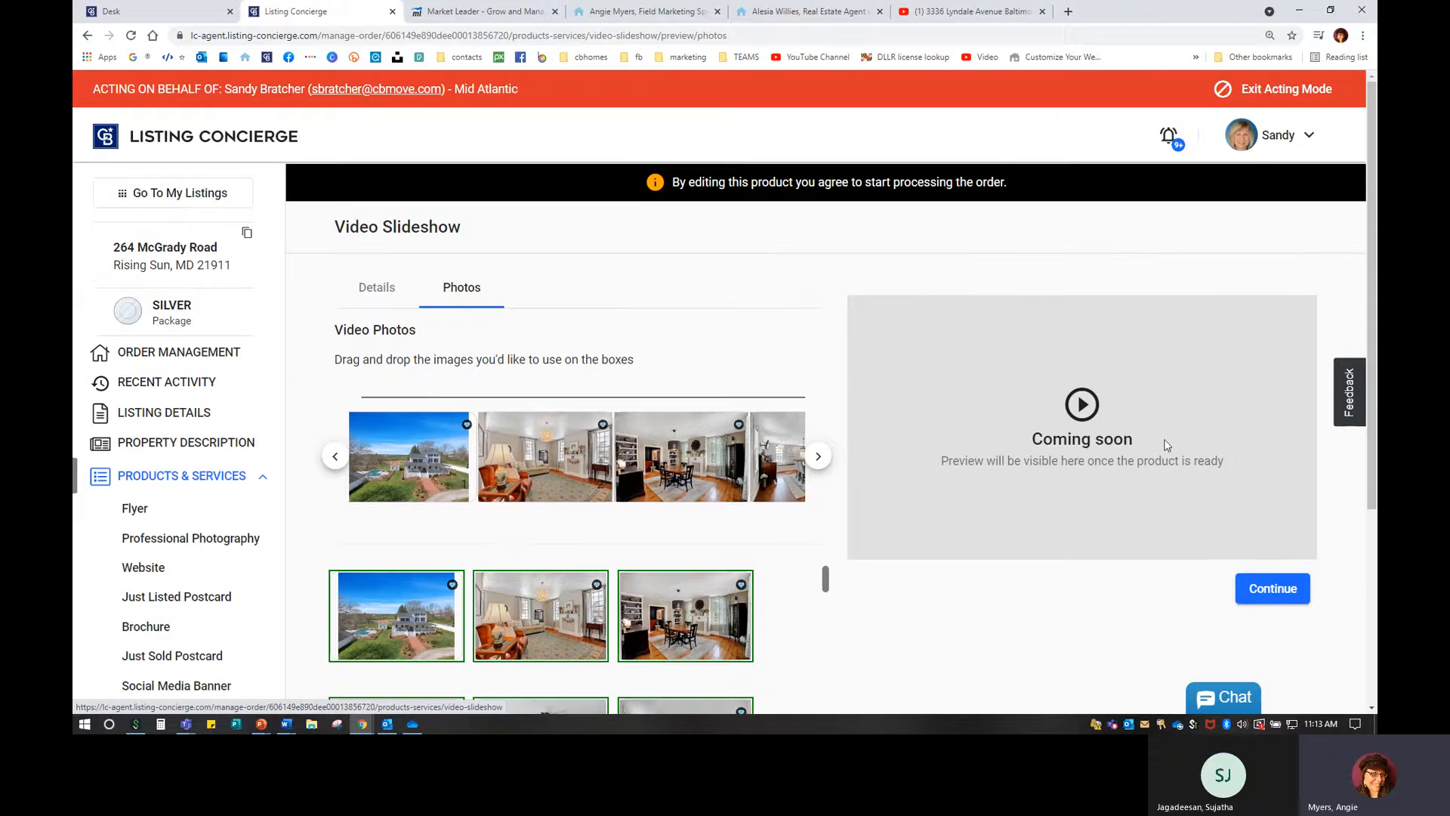
scroll(1104, 526, "down", 1)
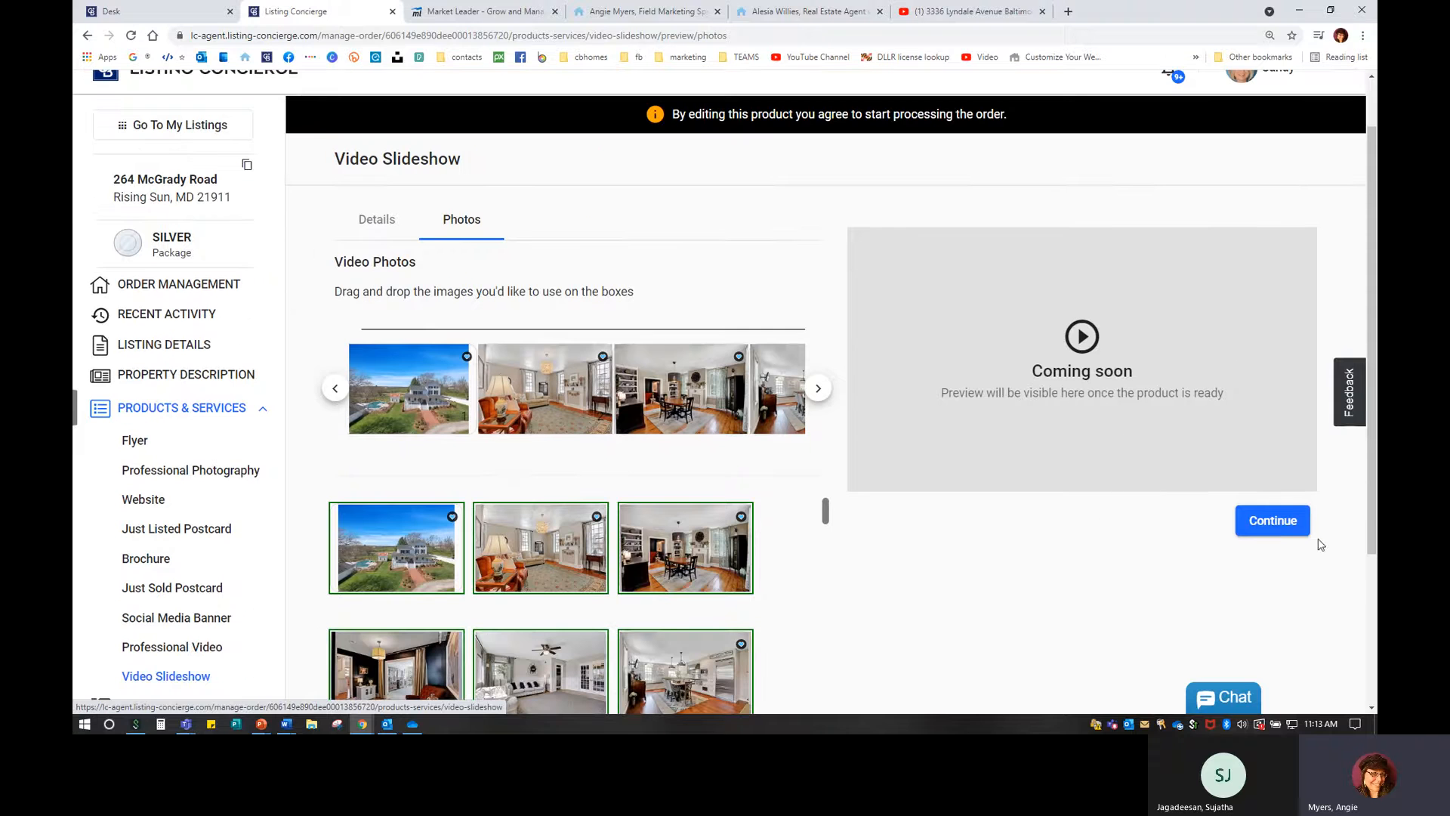
left_click(87, 36)
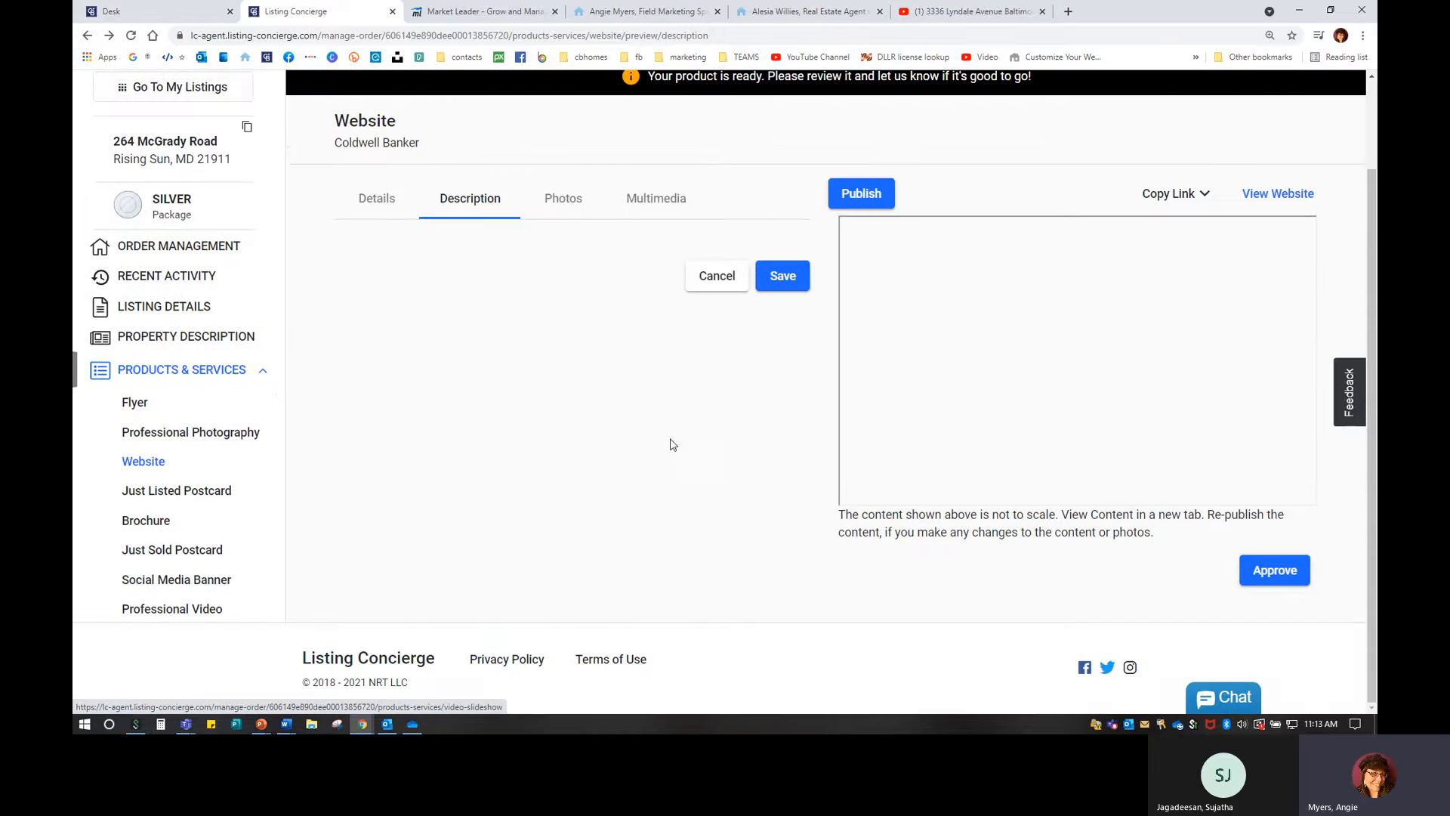
left_click(89, 37)
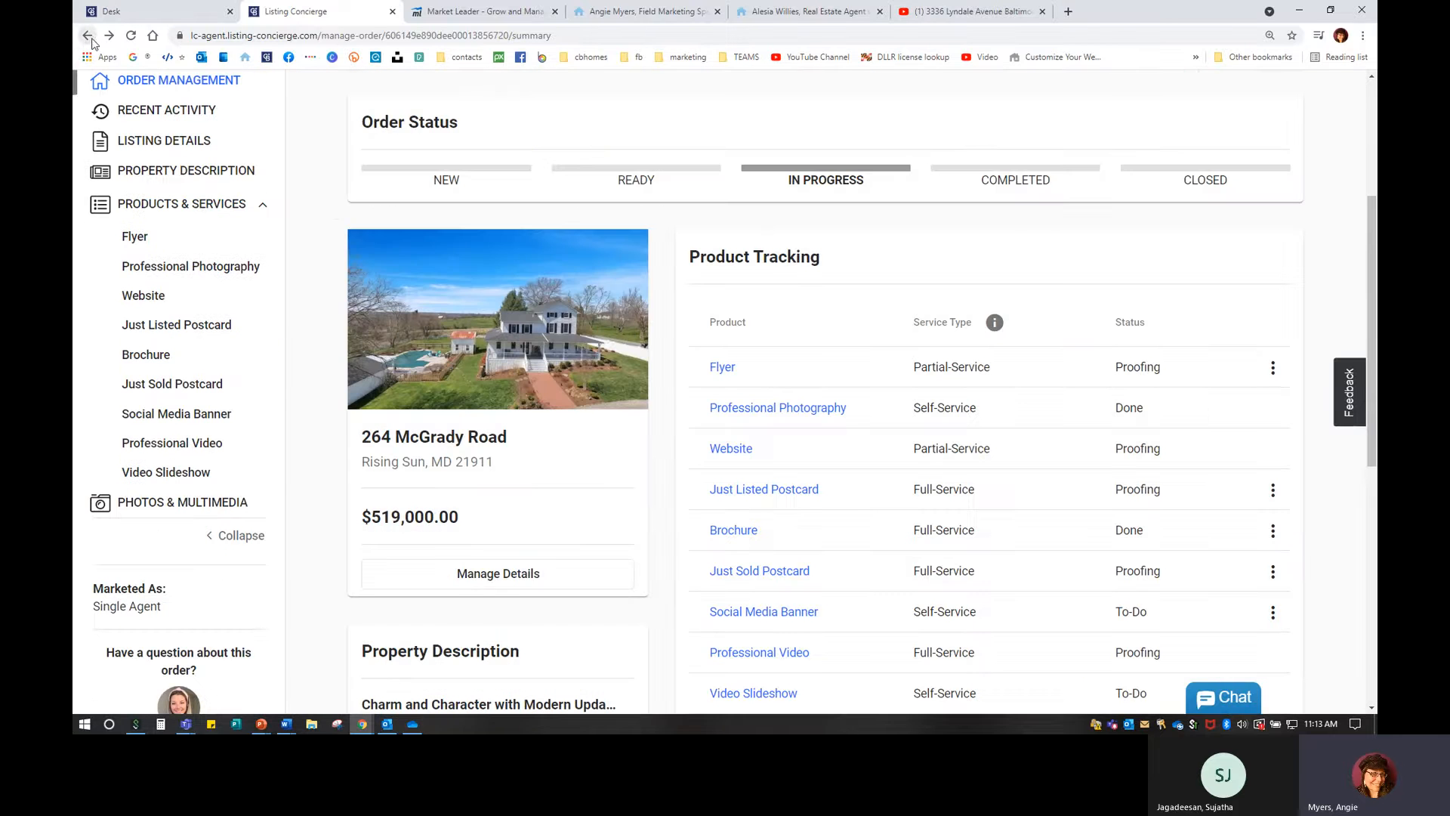
left_click(88, 36)
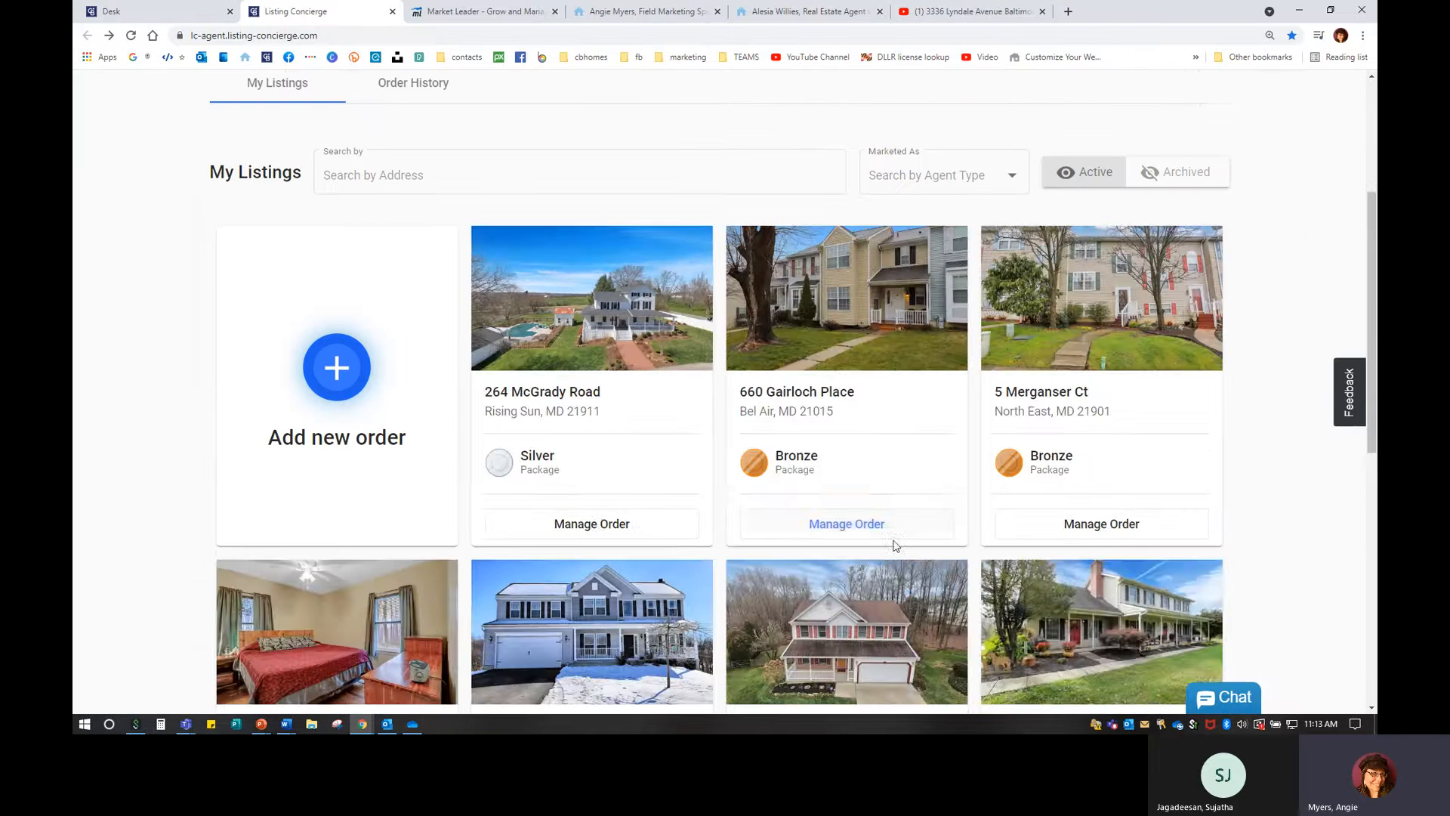
scroll(1026, 572, "down", 2)
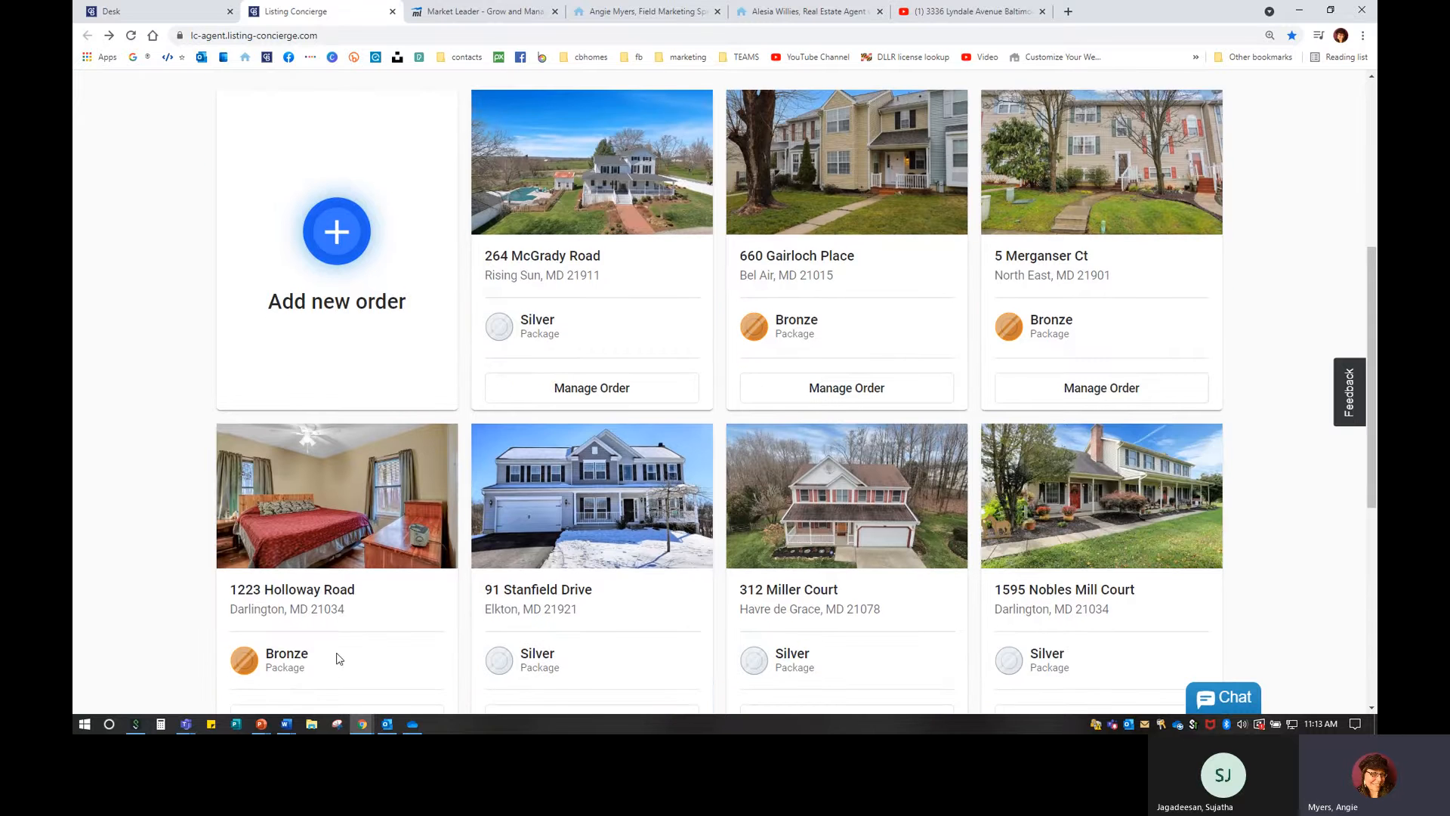
left_click(1080, 388)
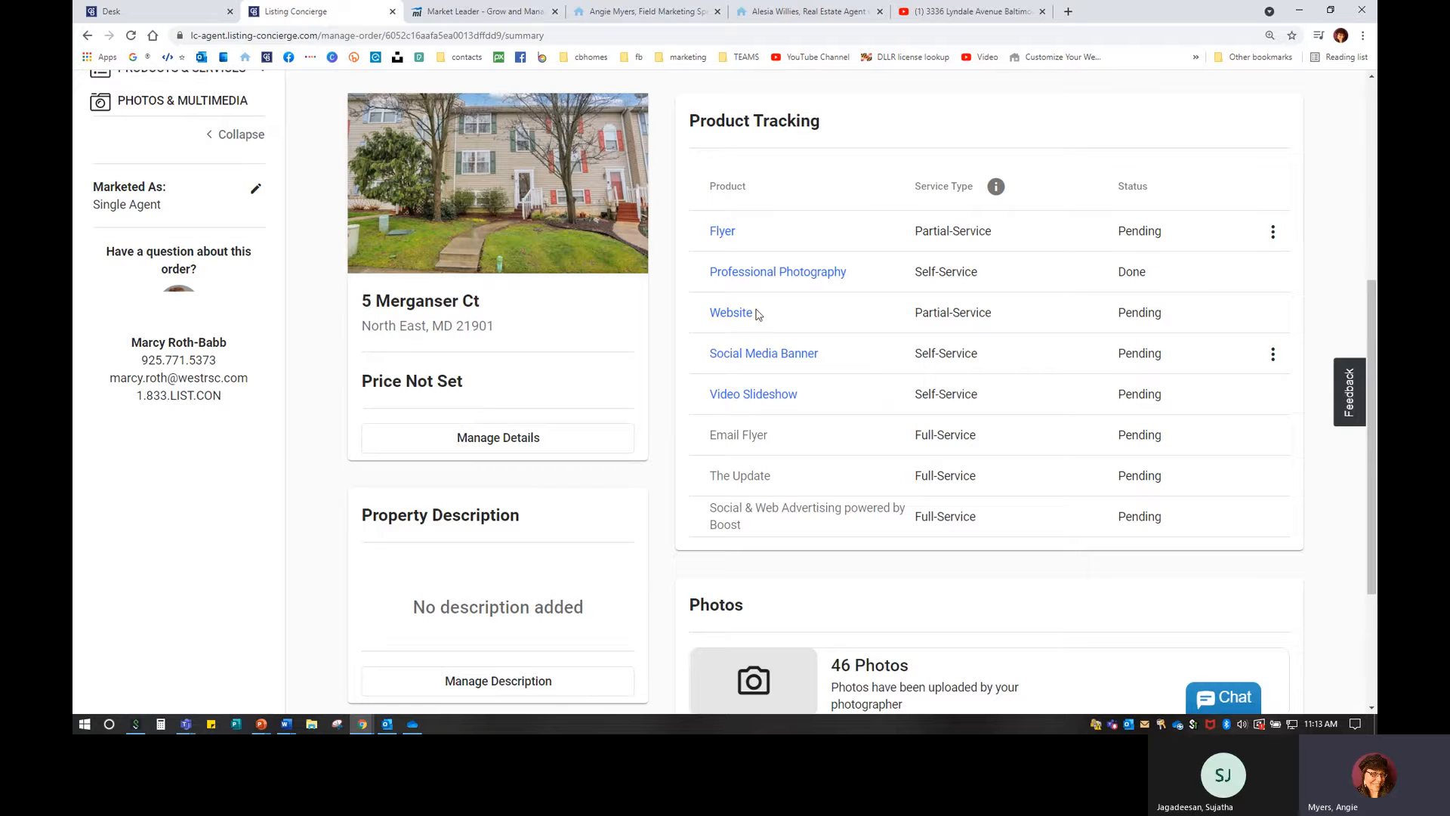
left_click(739, 398)
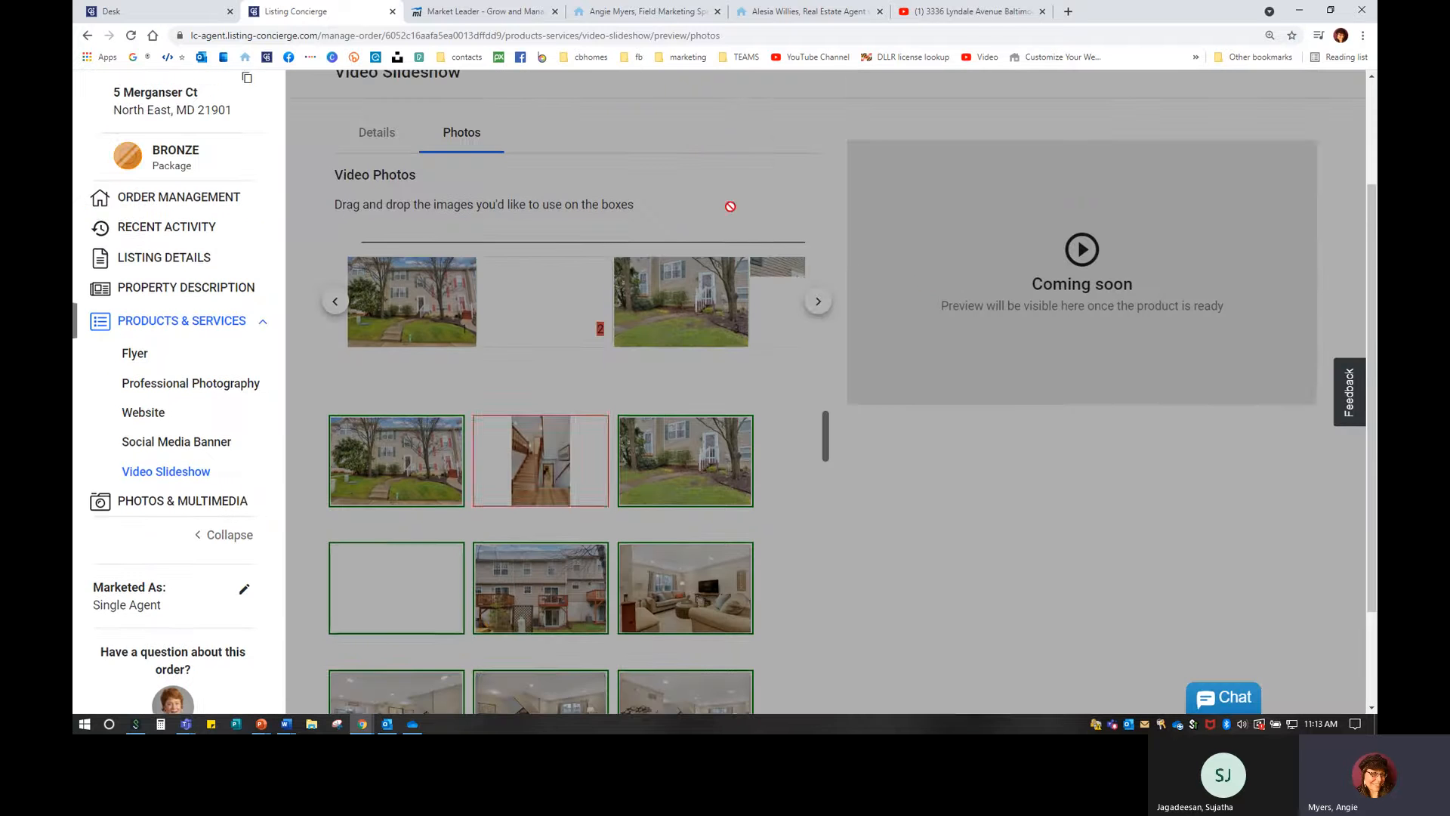
left_click(88, 36)
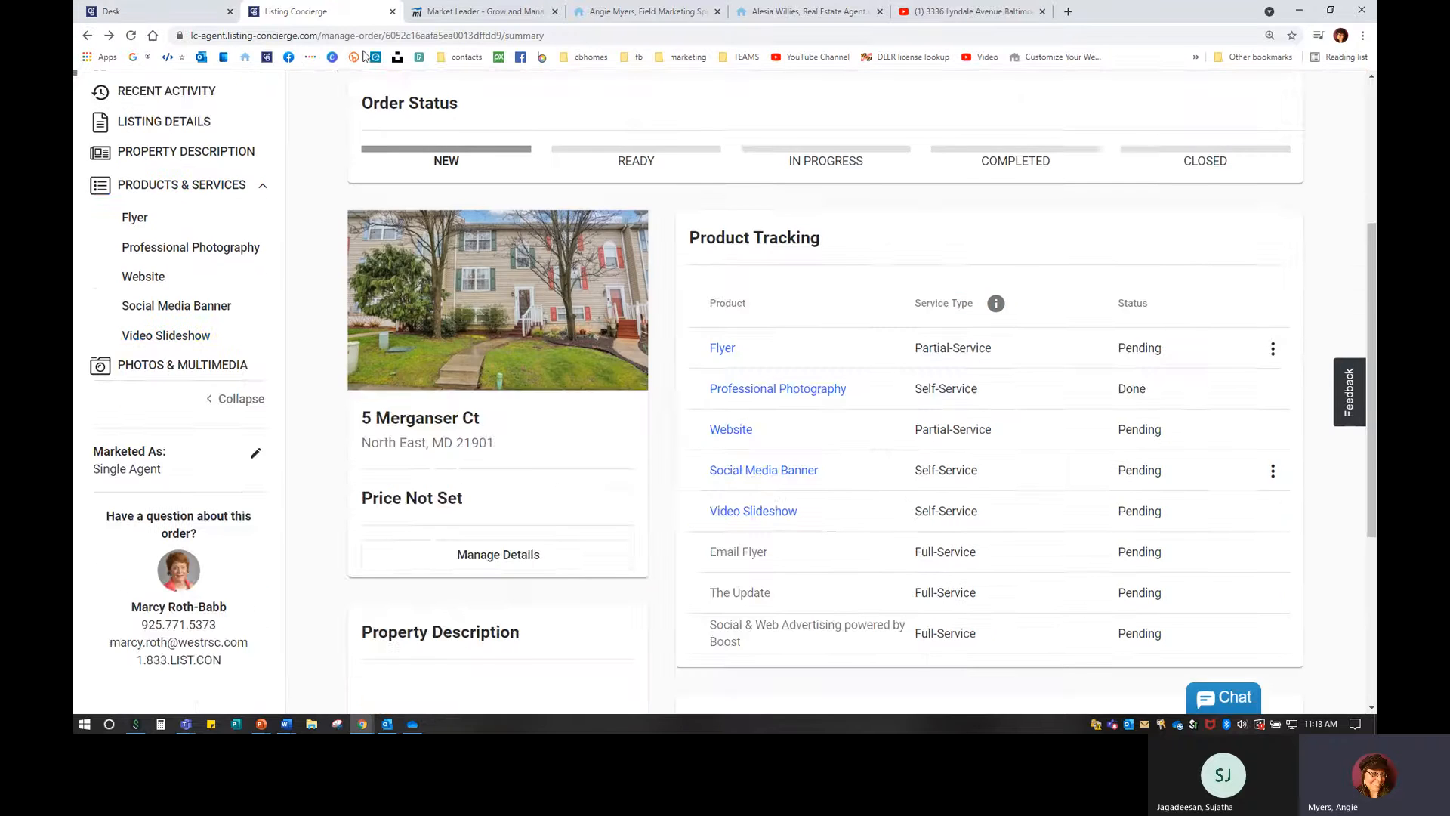
Switch to acting on behalf of a different agent found by surname search.
scroll(1144, 374, "up", 3)
left_click(1292, 89)
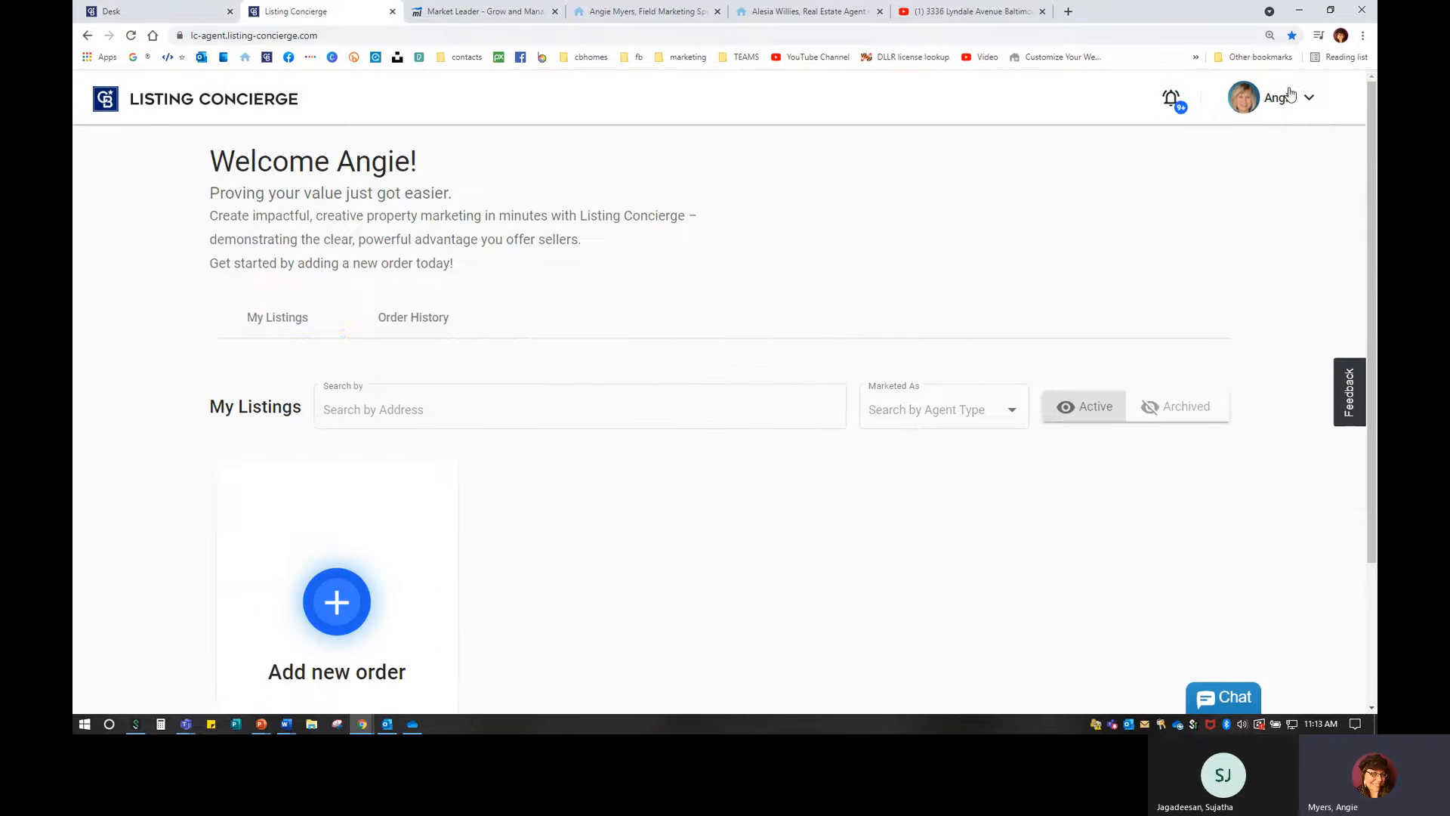
left_click(1293, 97)
left_click(1282, 182)
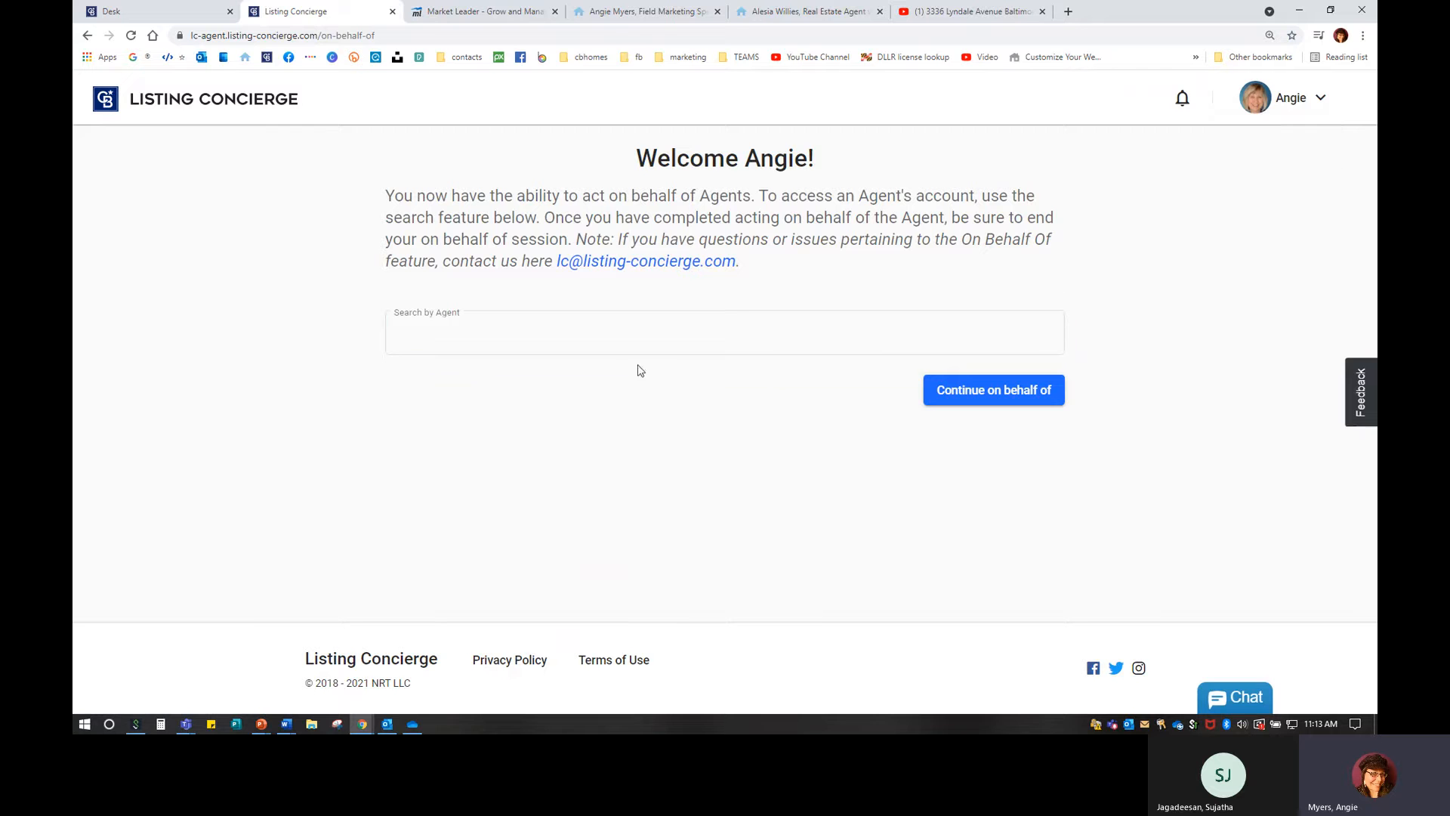
left_click(560, 329)
type("WIEDE")
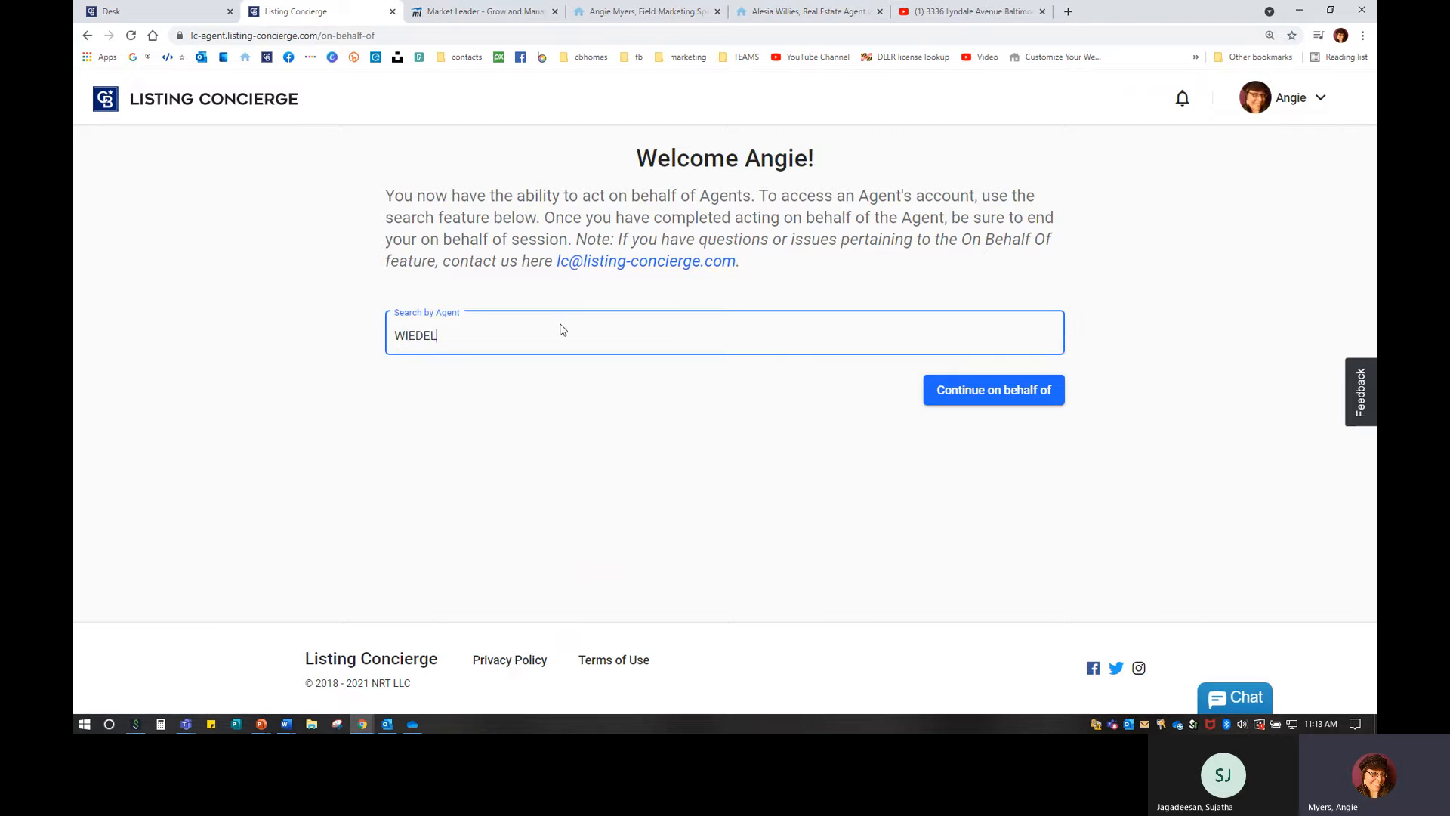
type("L")
left_click(574, 375)
left_click(996, 390)
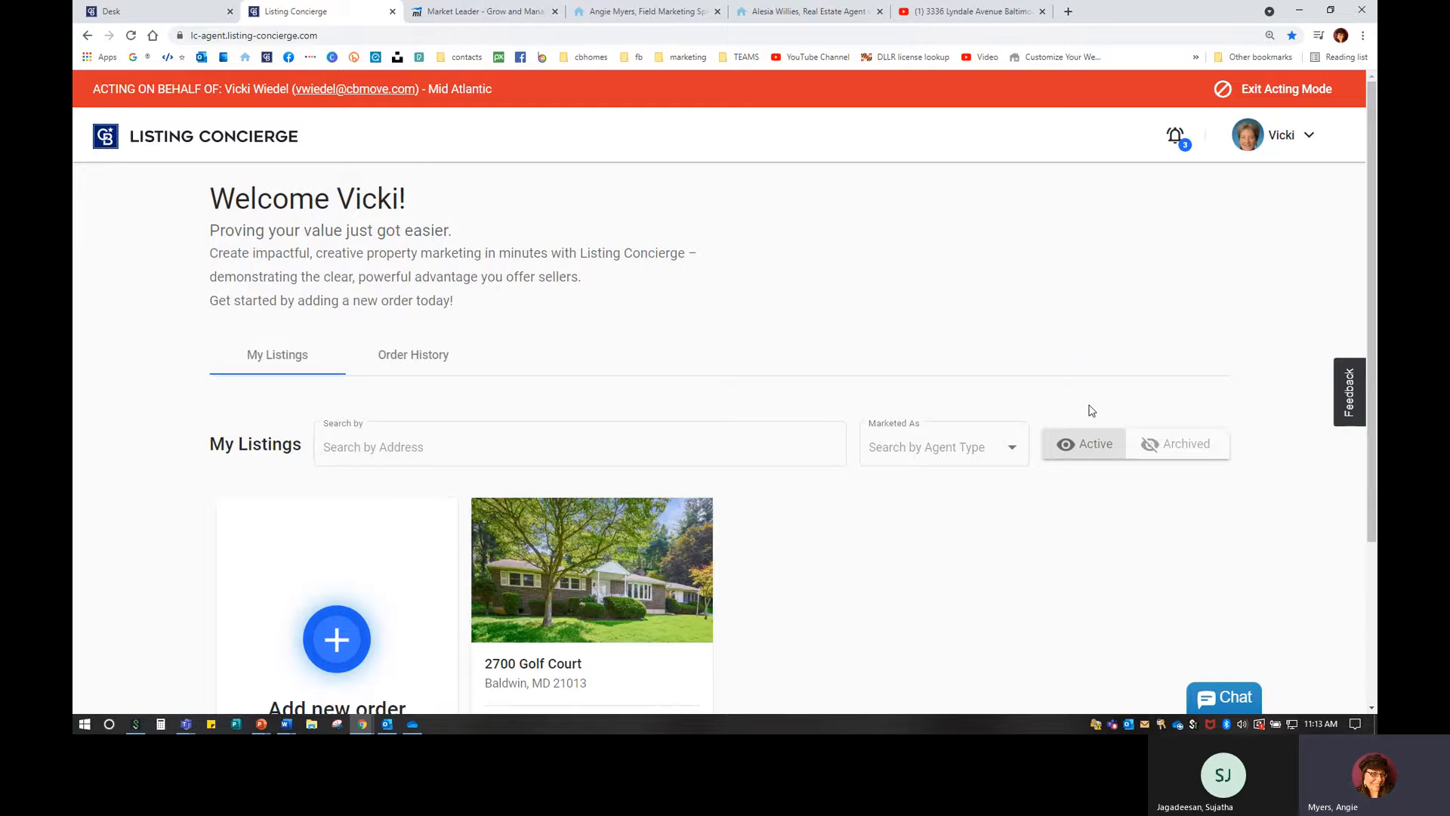
scroll(650, 569, "down", 3)
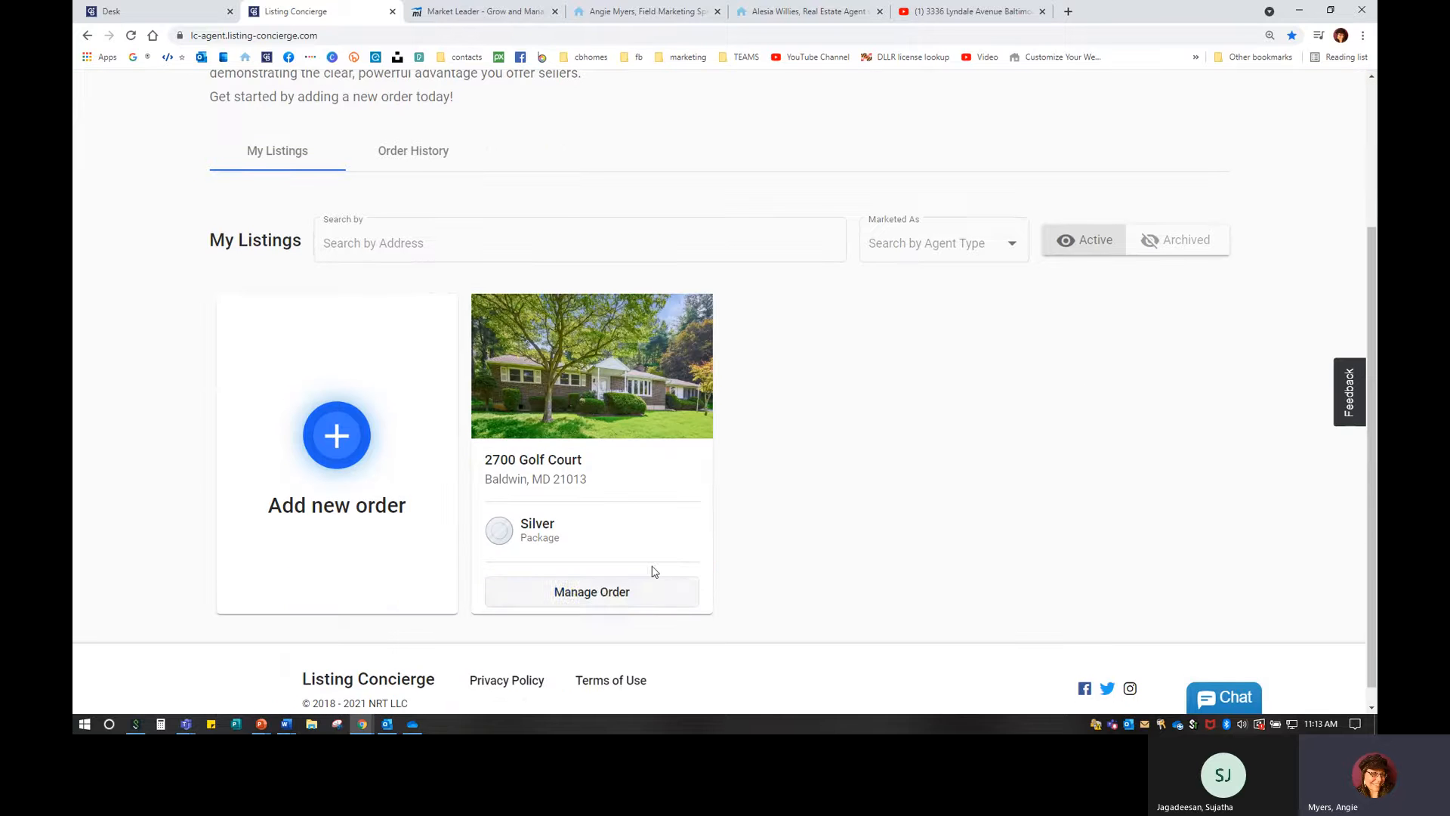
left_click(652, 611)
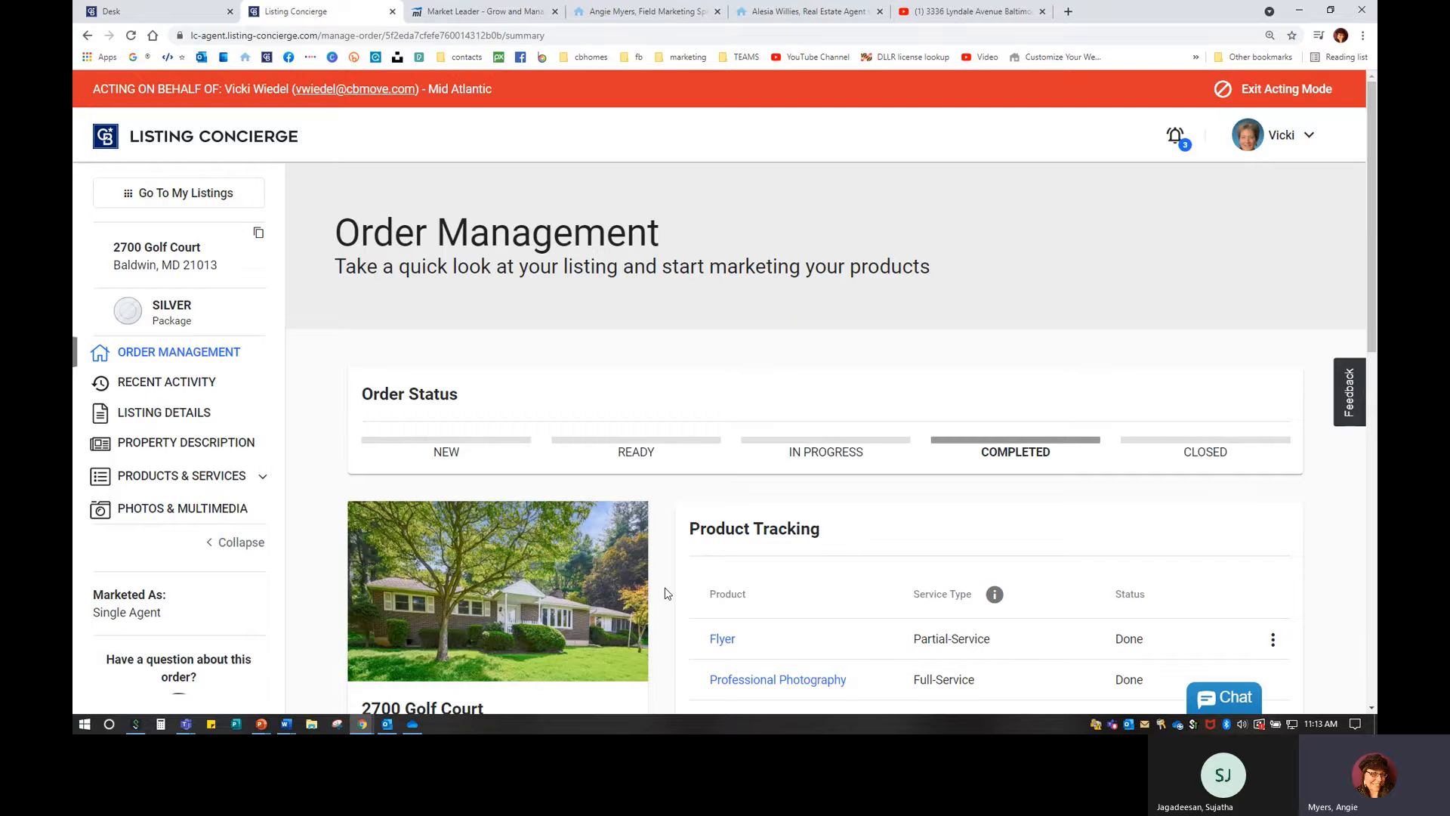
scroll(617, 565, "down", 8)
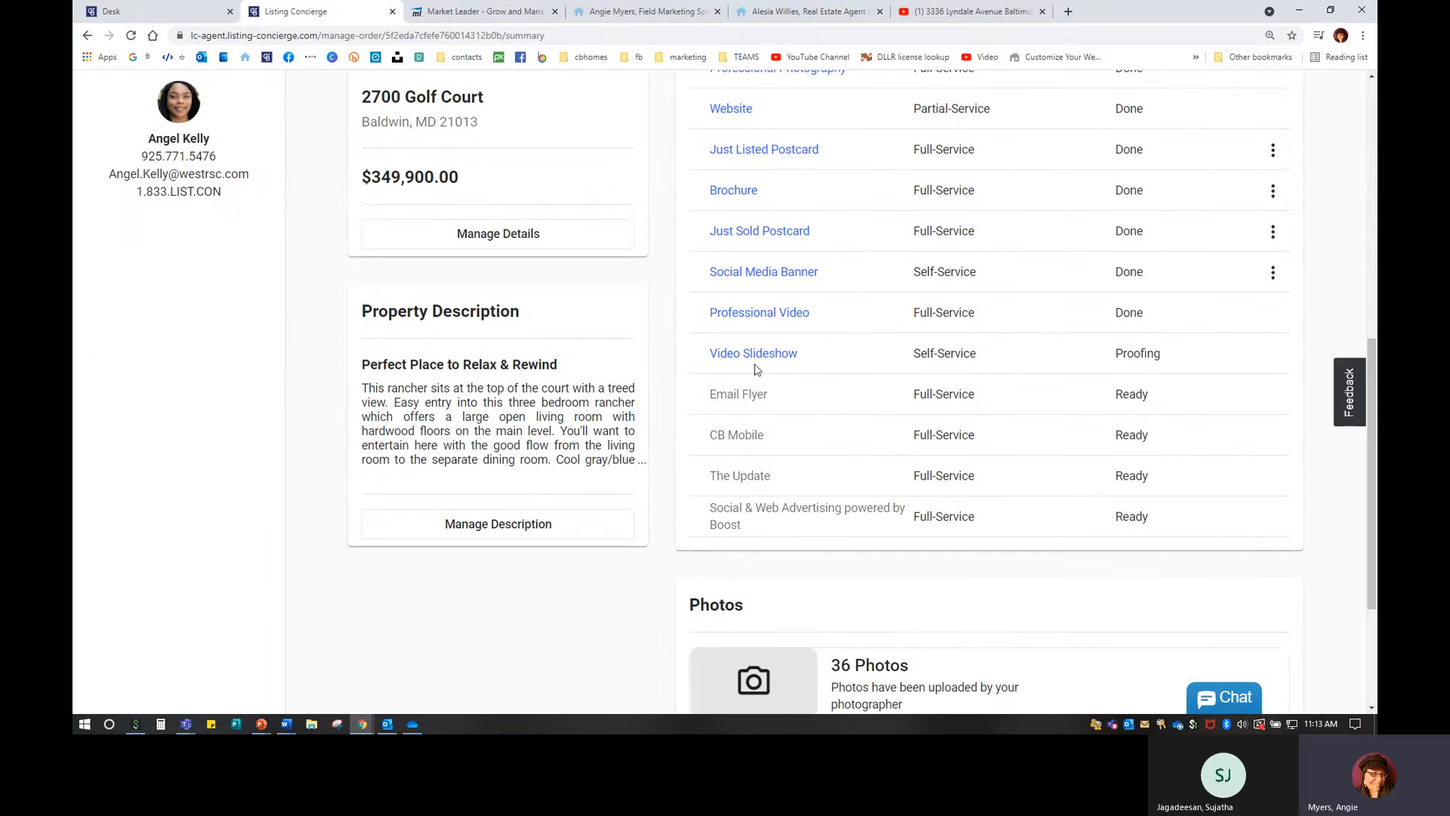
key("ctrl")
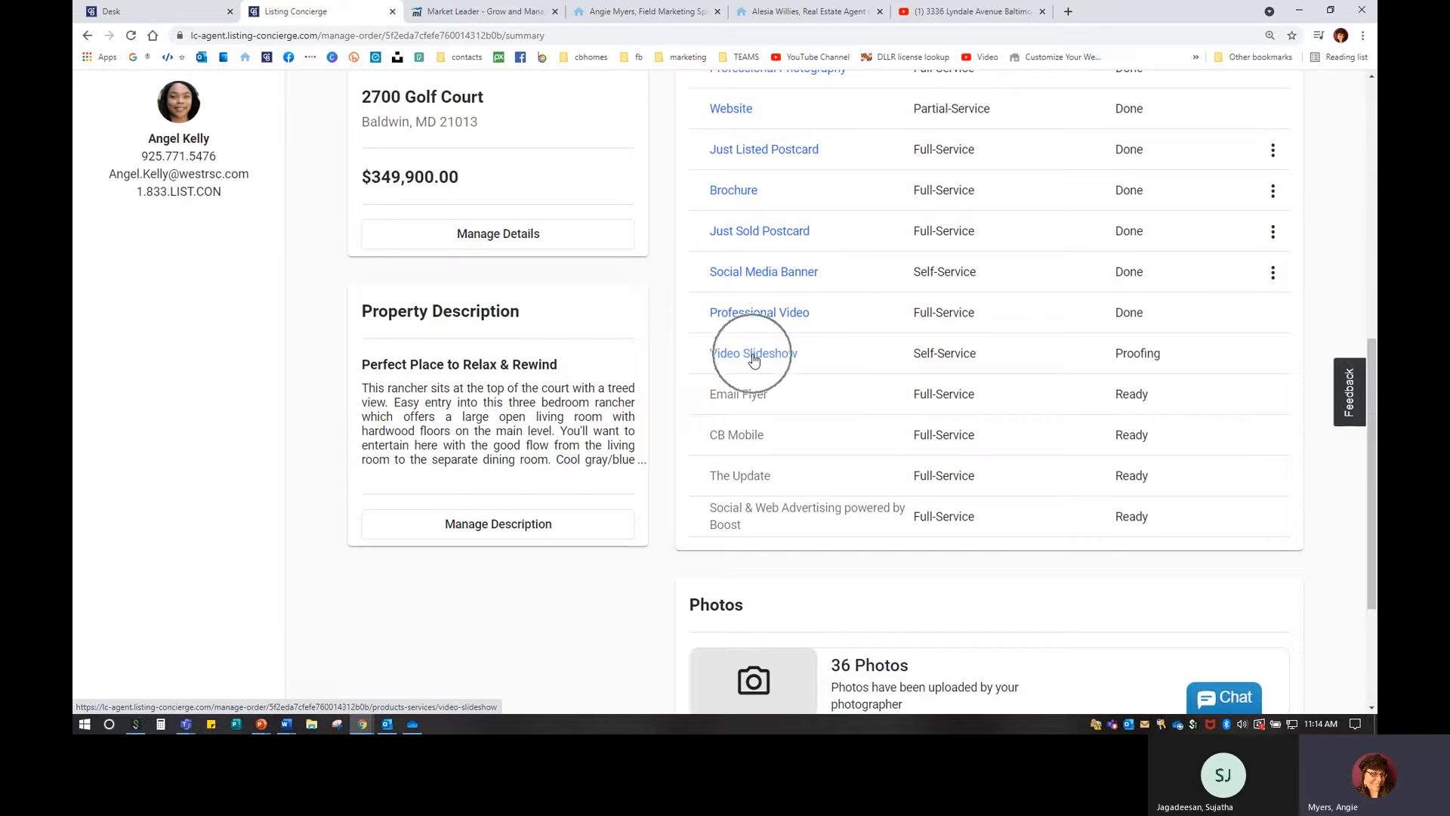
key("ctrl")
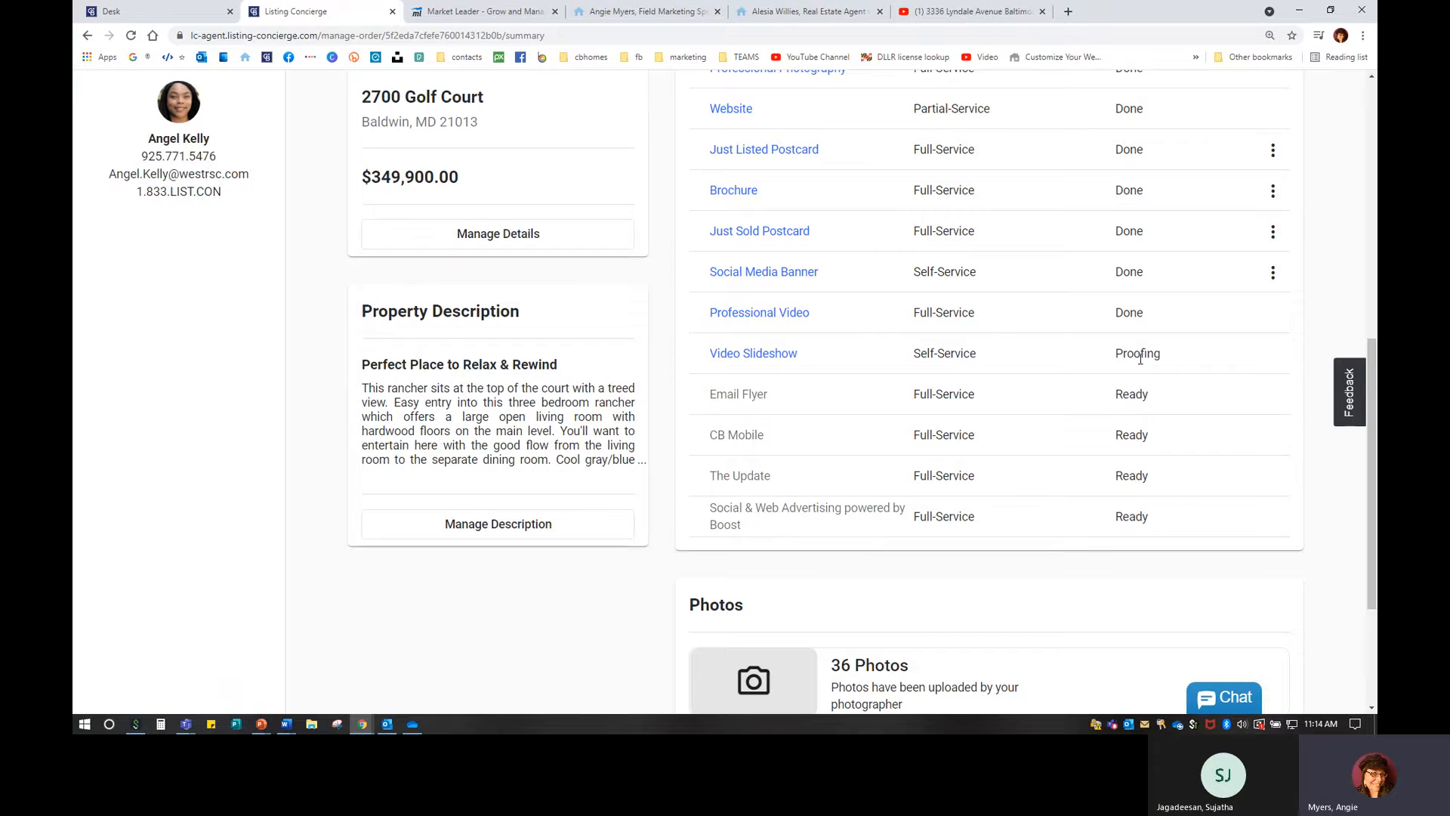
left_click(752, 314)
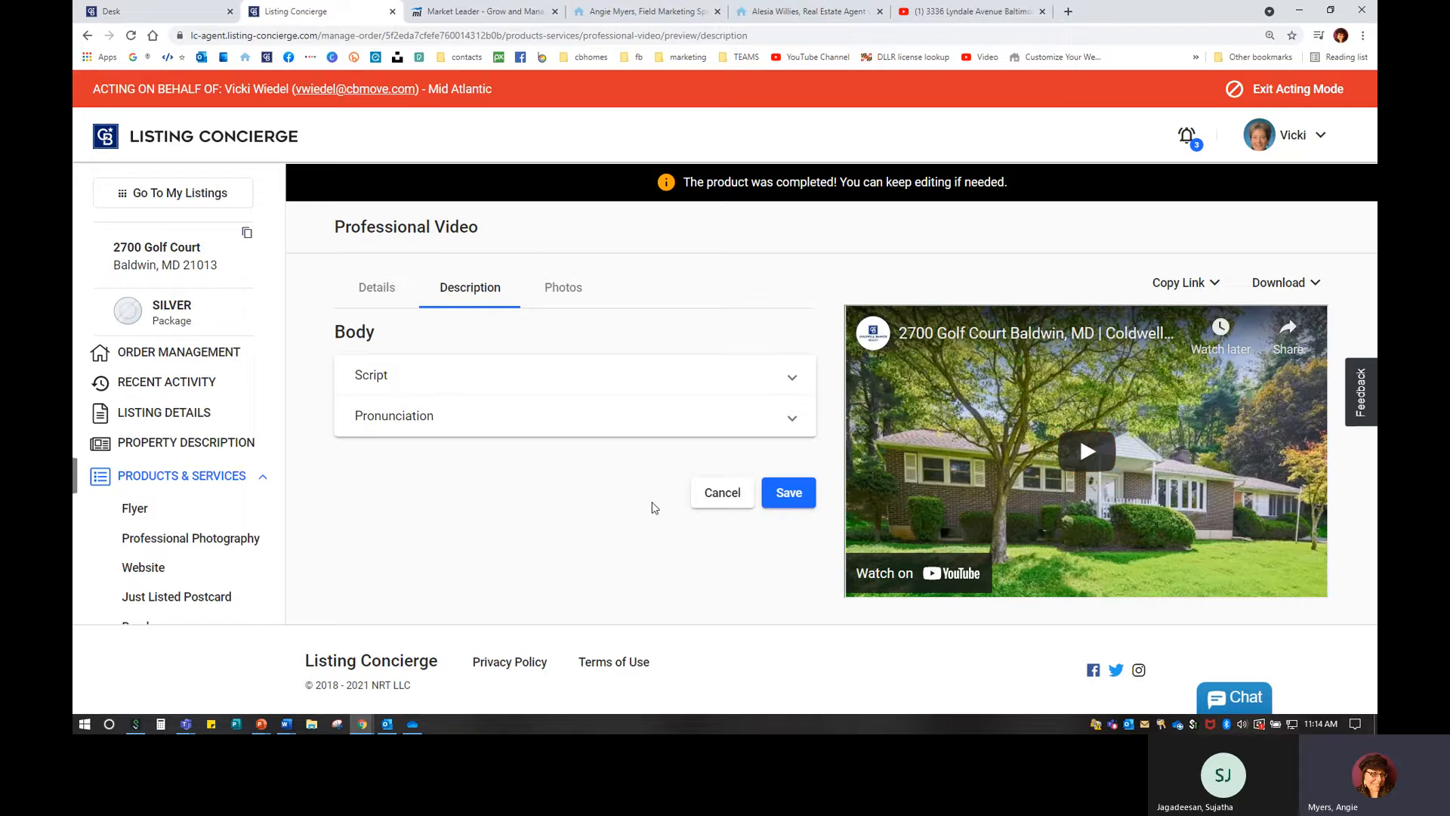
left_click(388, 415)
left_click(372, 376)
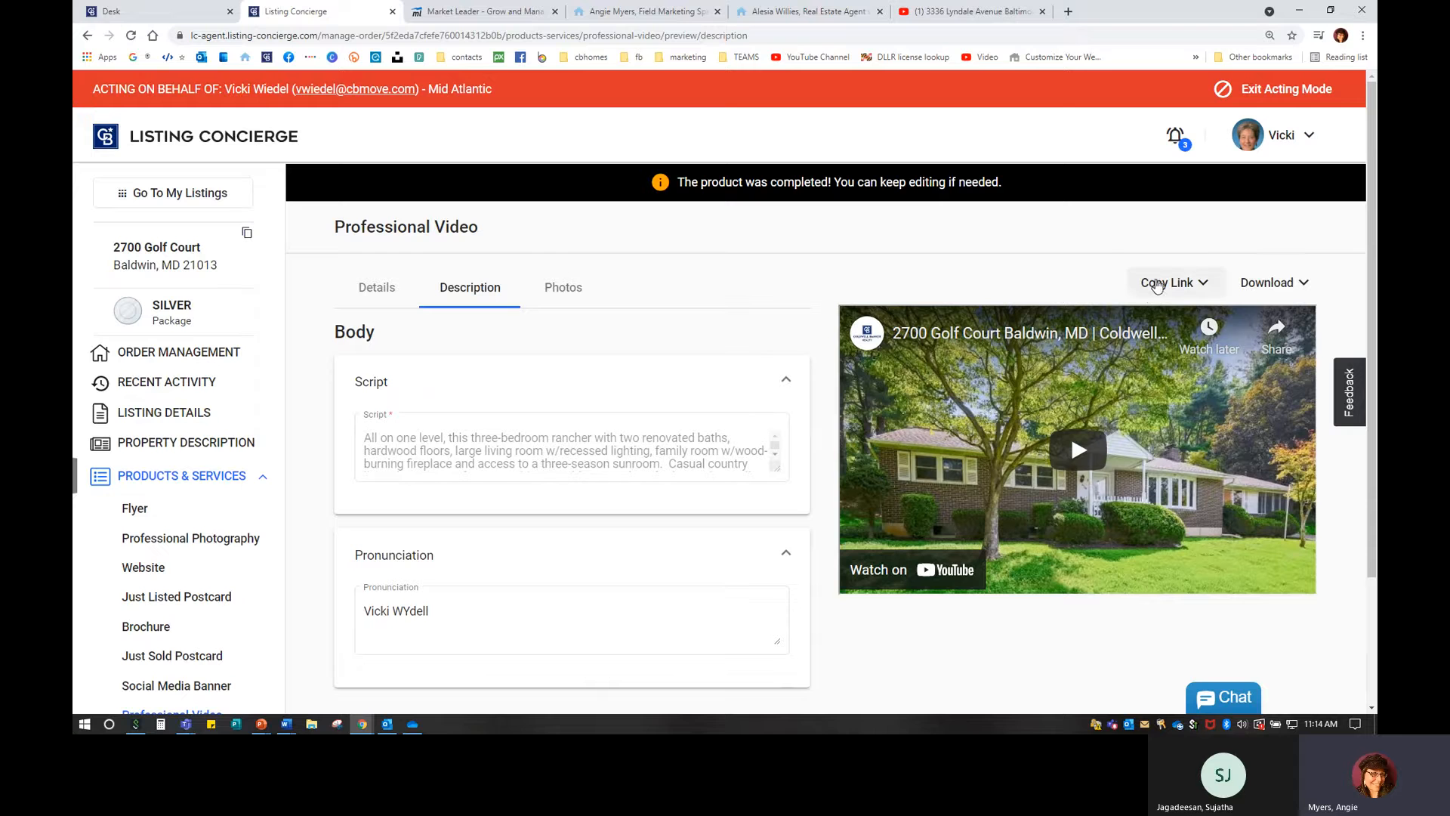
left_click(1156, 284)
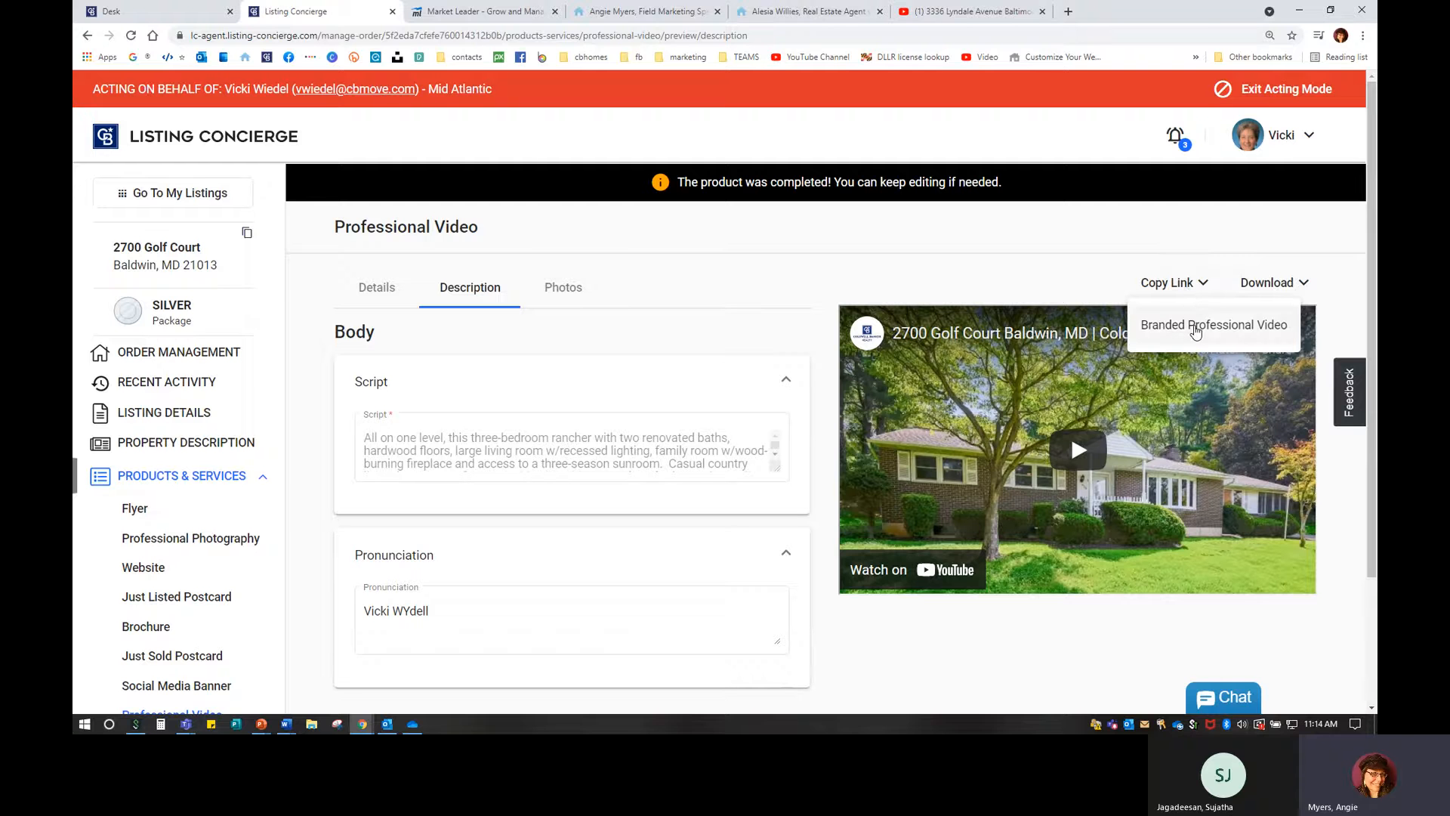
left_click(1195, 327)
left_click(1195, 327)
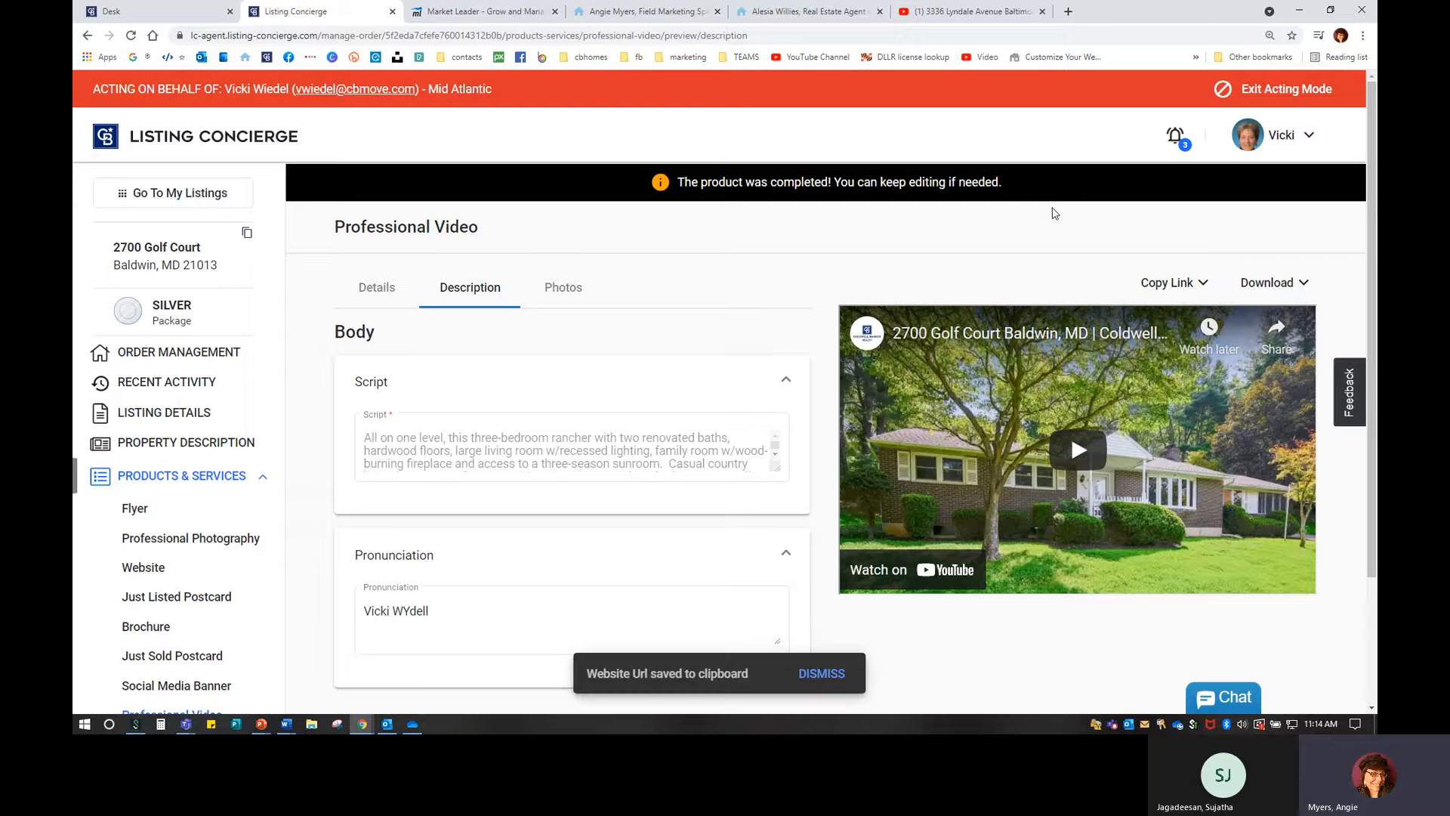
left_click(1068, 11)
left_click(1030, 11)
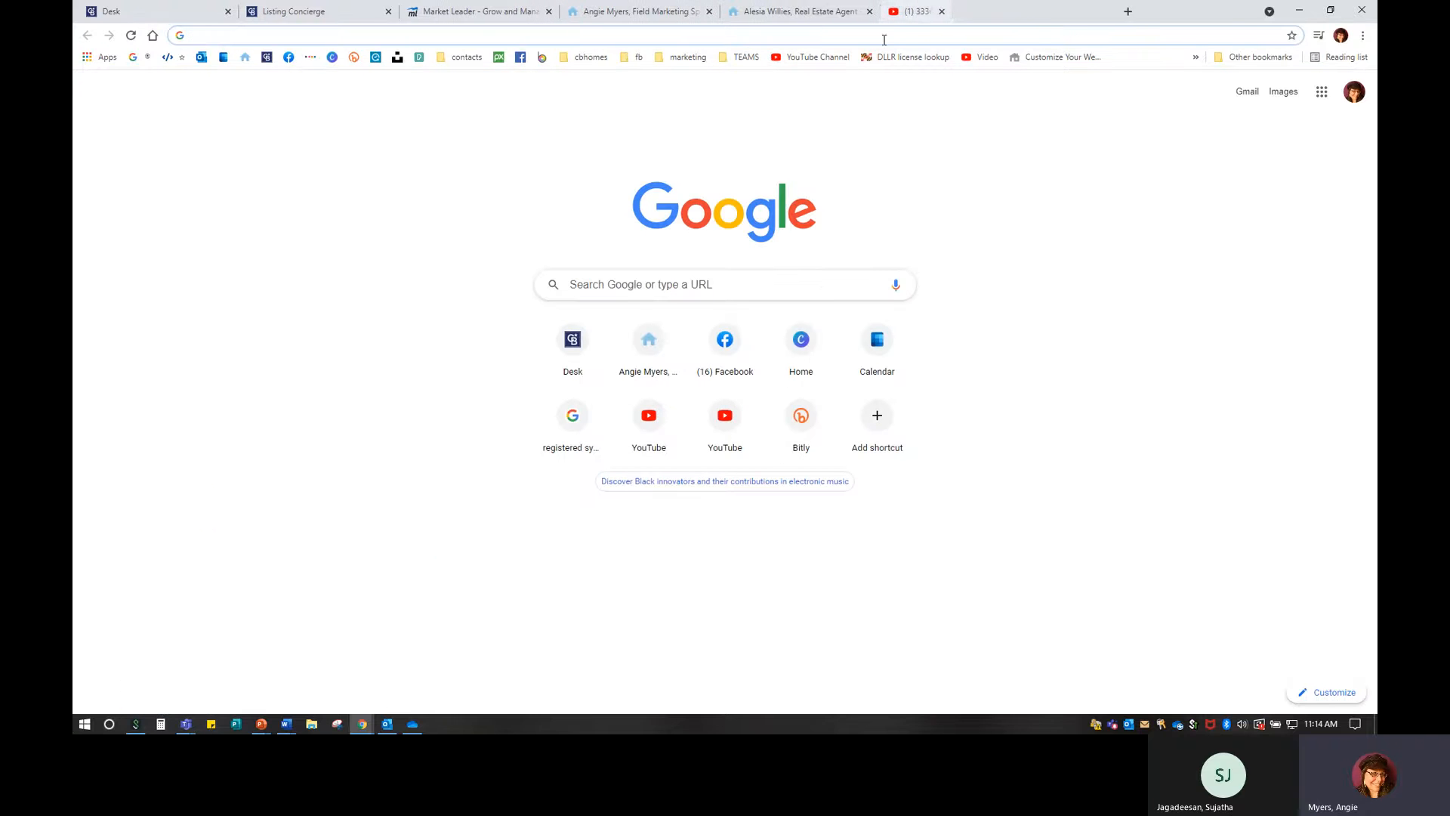
right_click(874, 36)
left_click(943, 132)
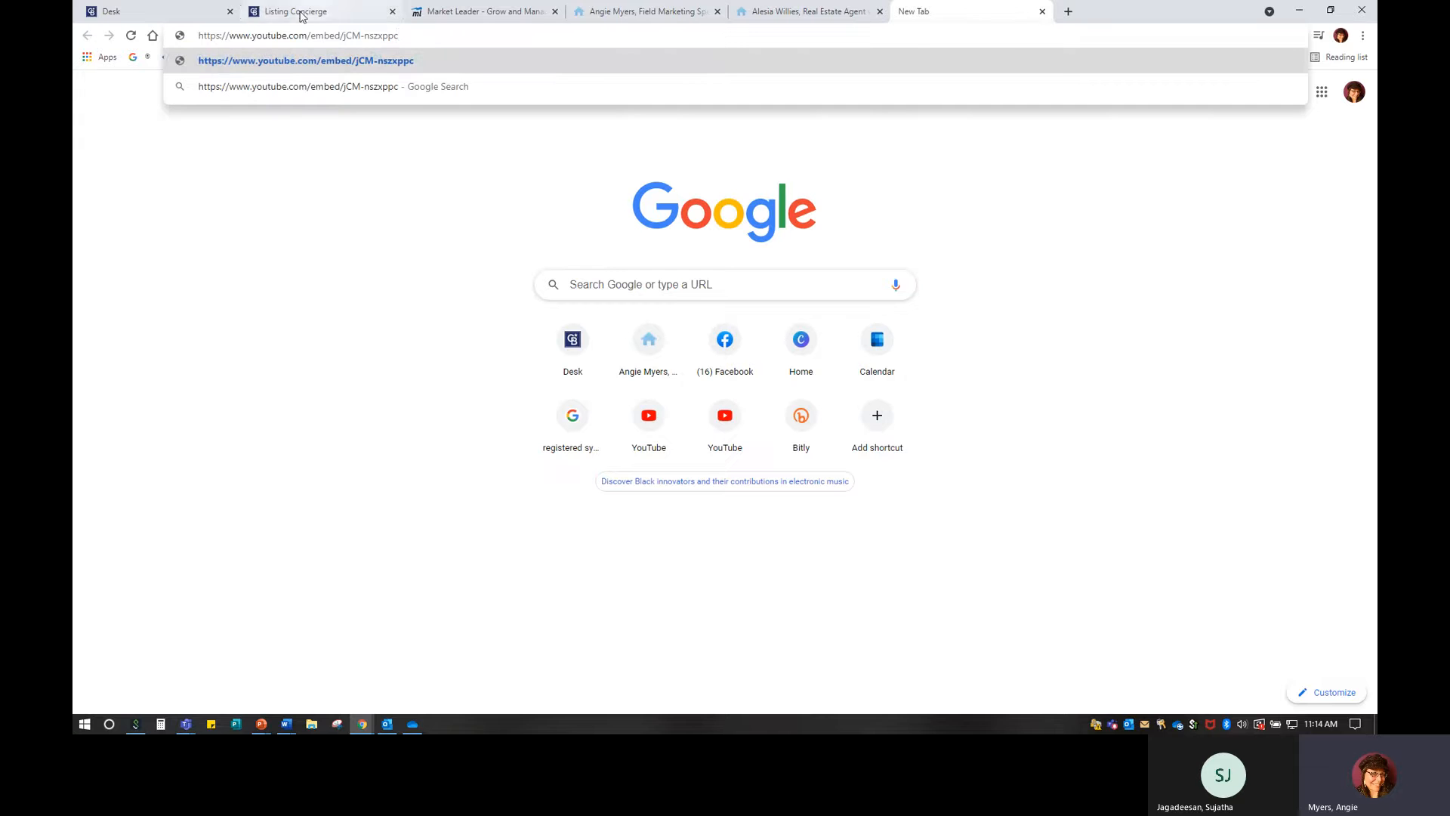
left_click(432, 51)
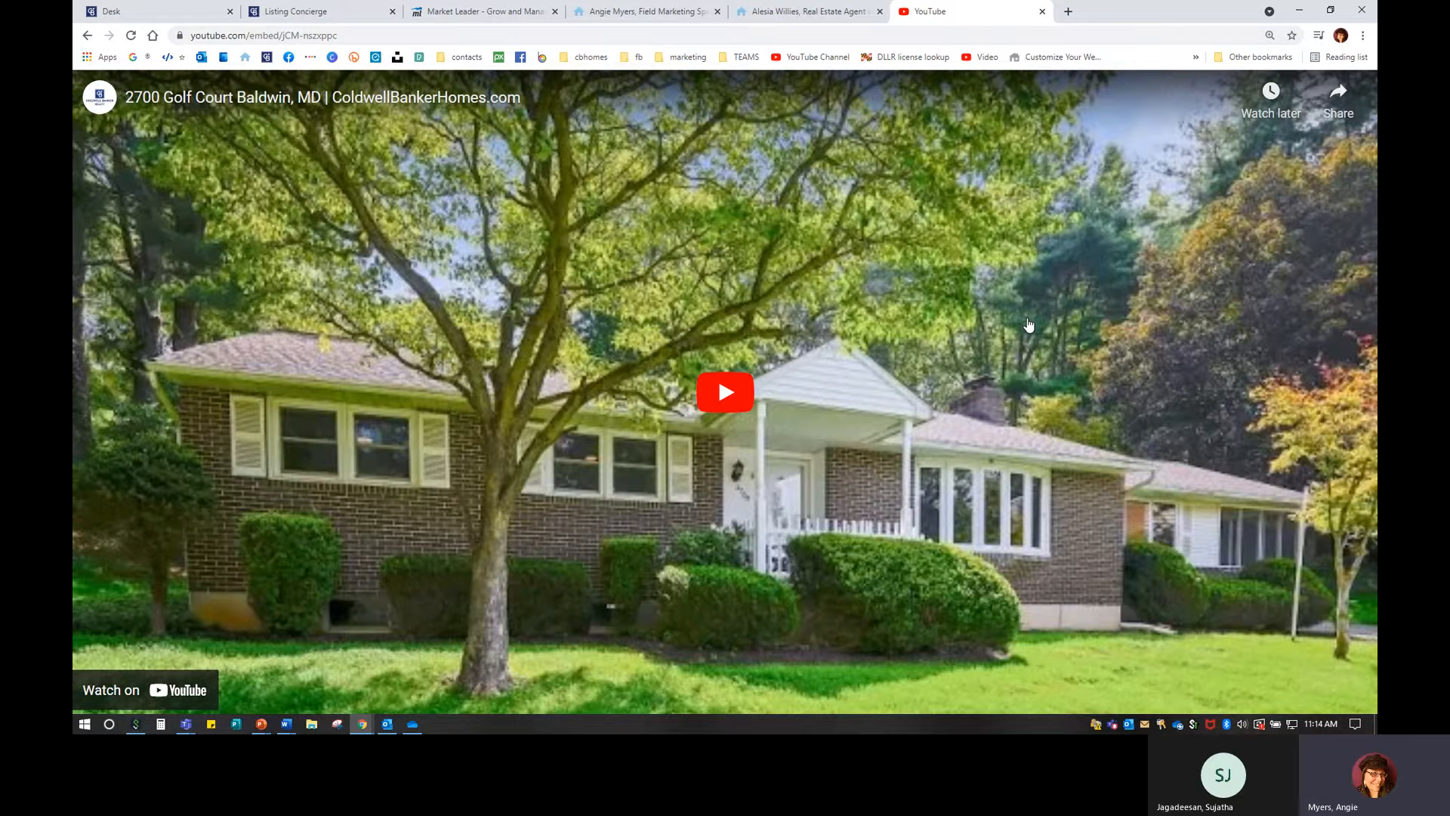
left_click(1335, 104)
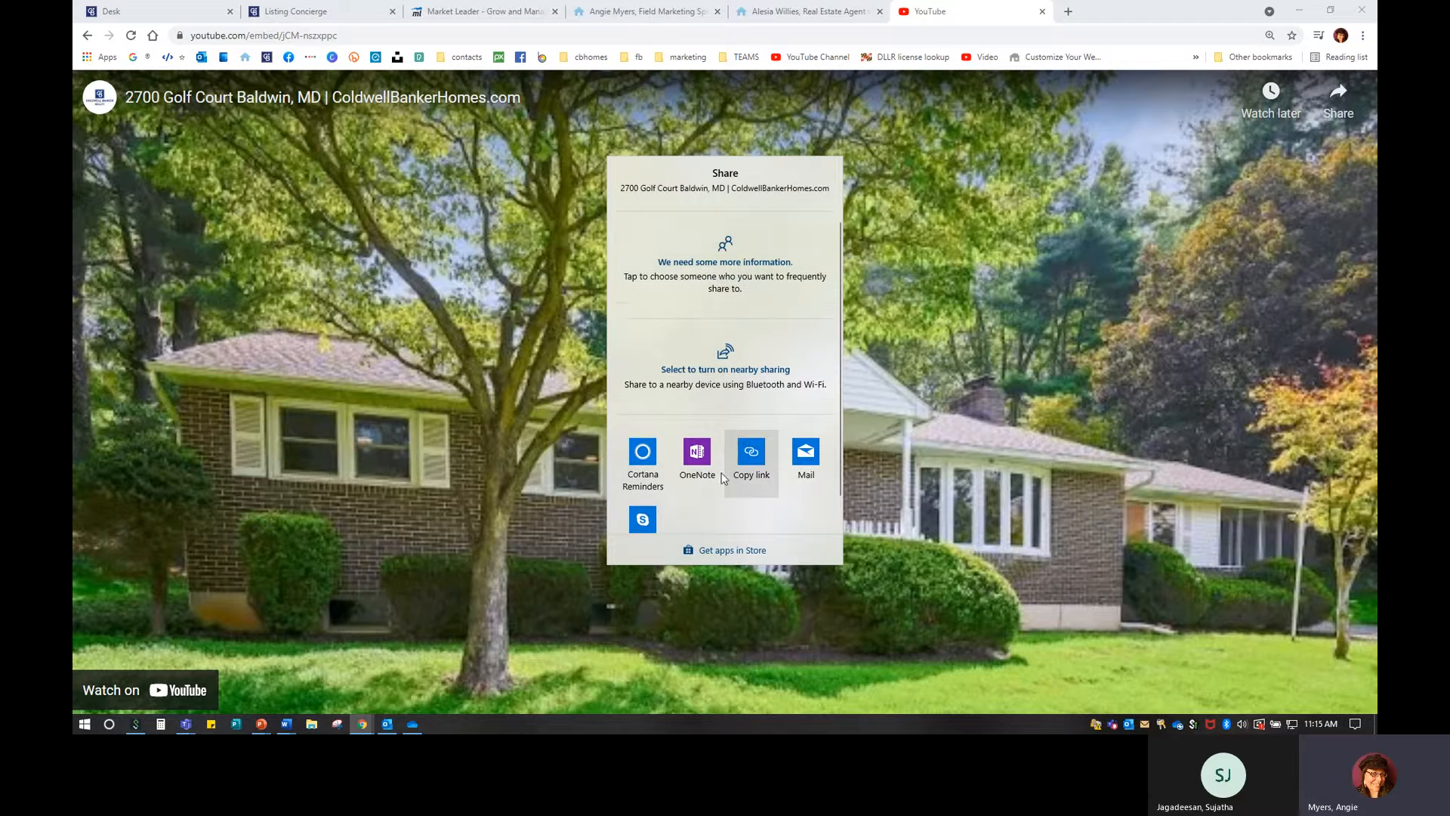
left_click(1158, 257)
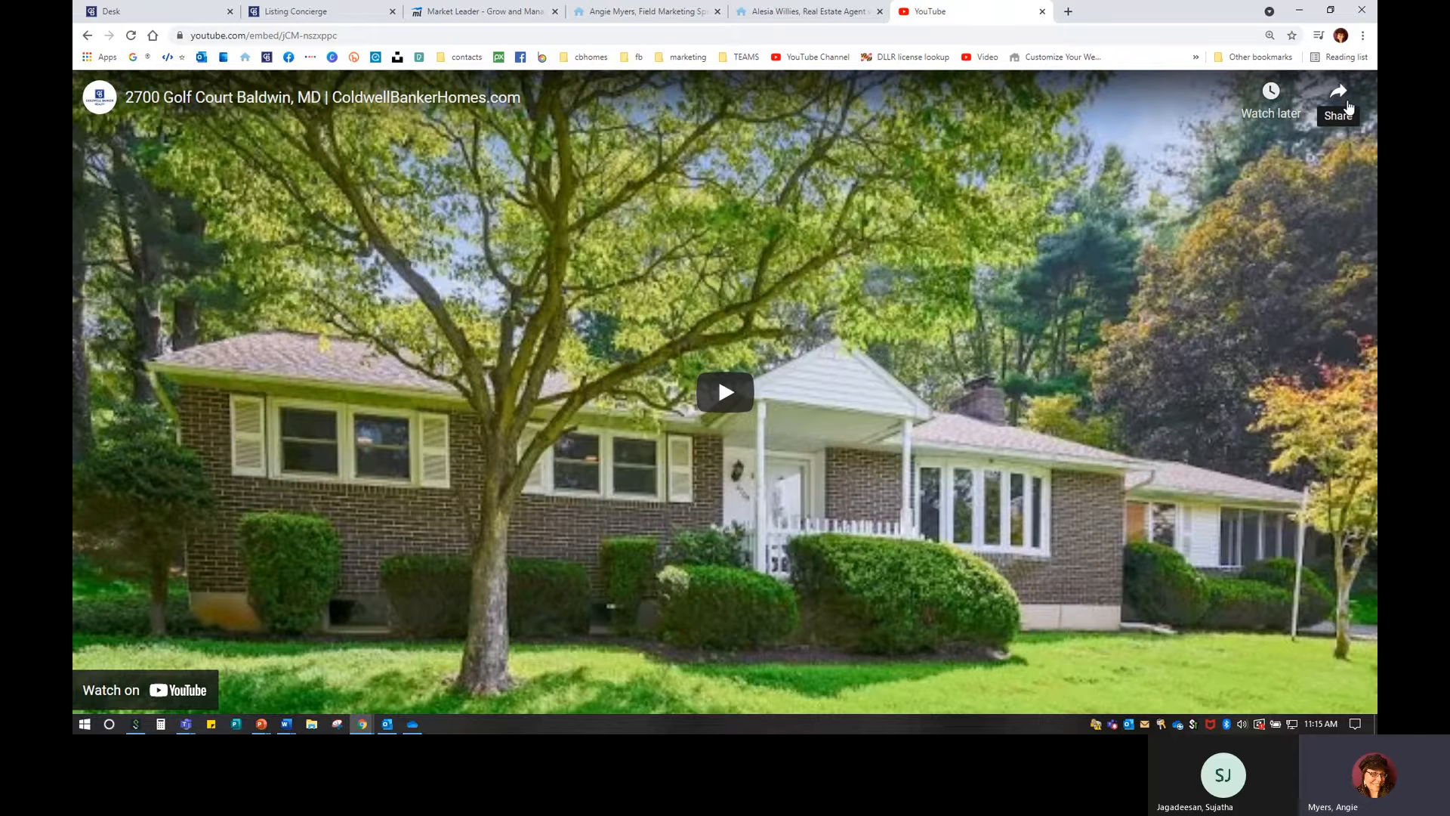
Play the listing video briefly, then open it on its YouTube watch page.
left_click(980, 287)
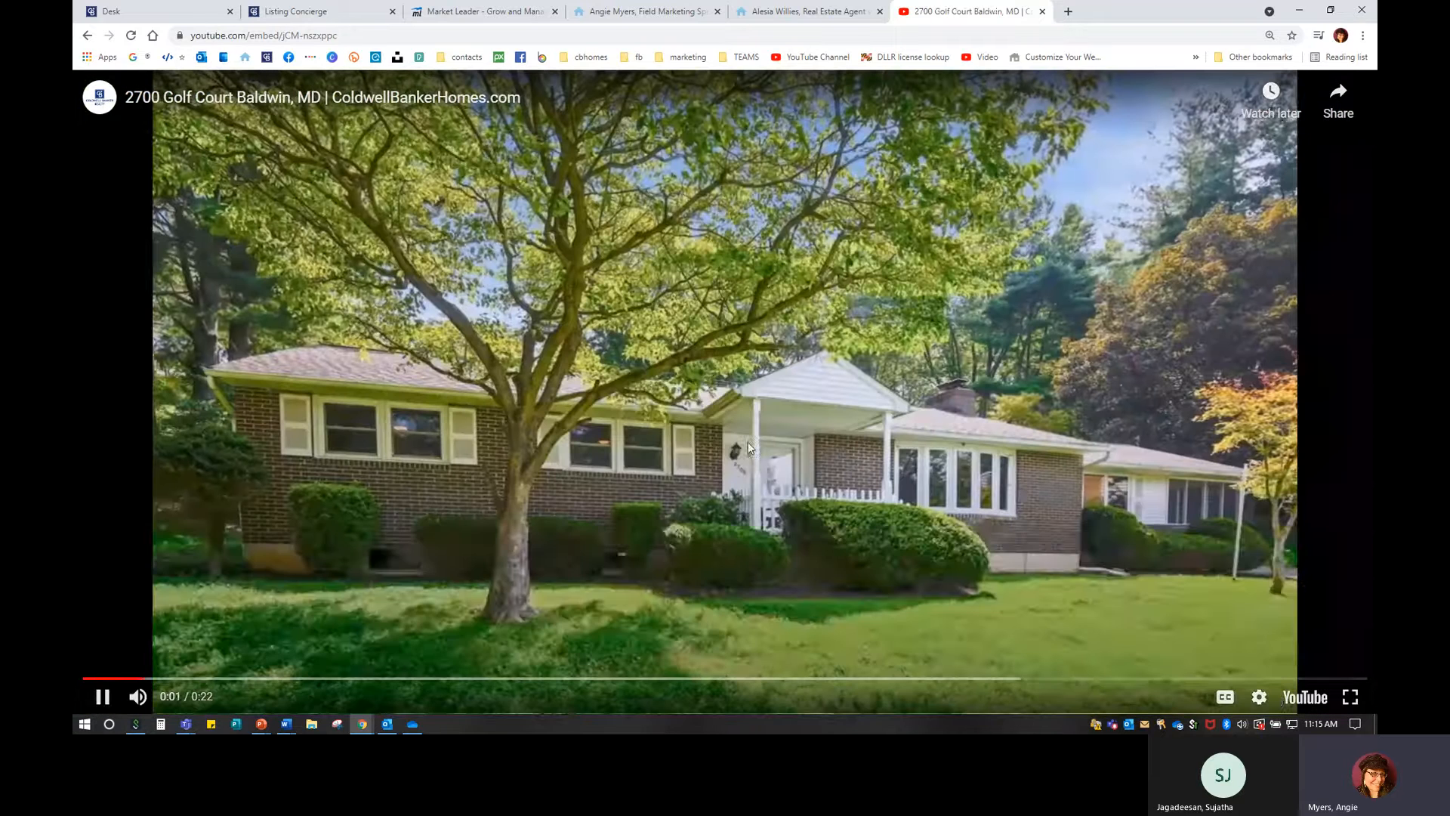
left_click(942, 573)
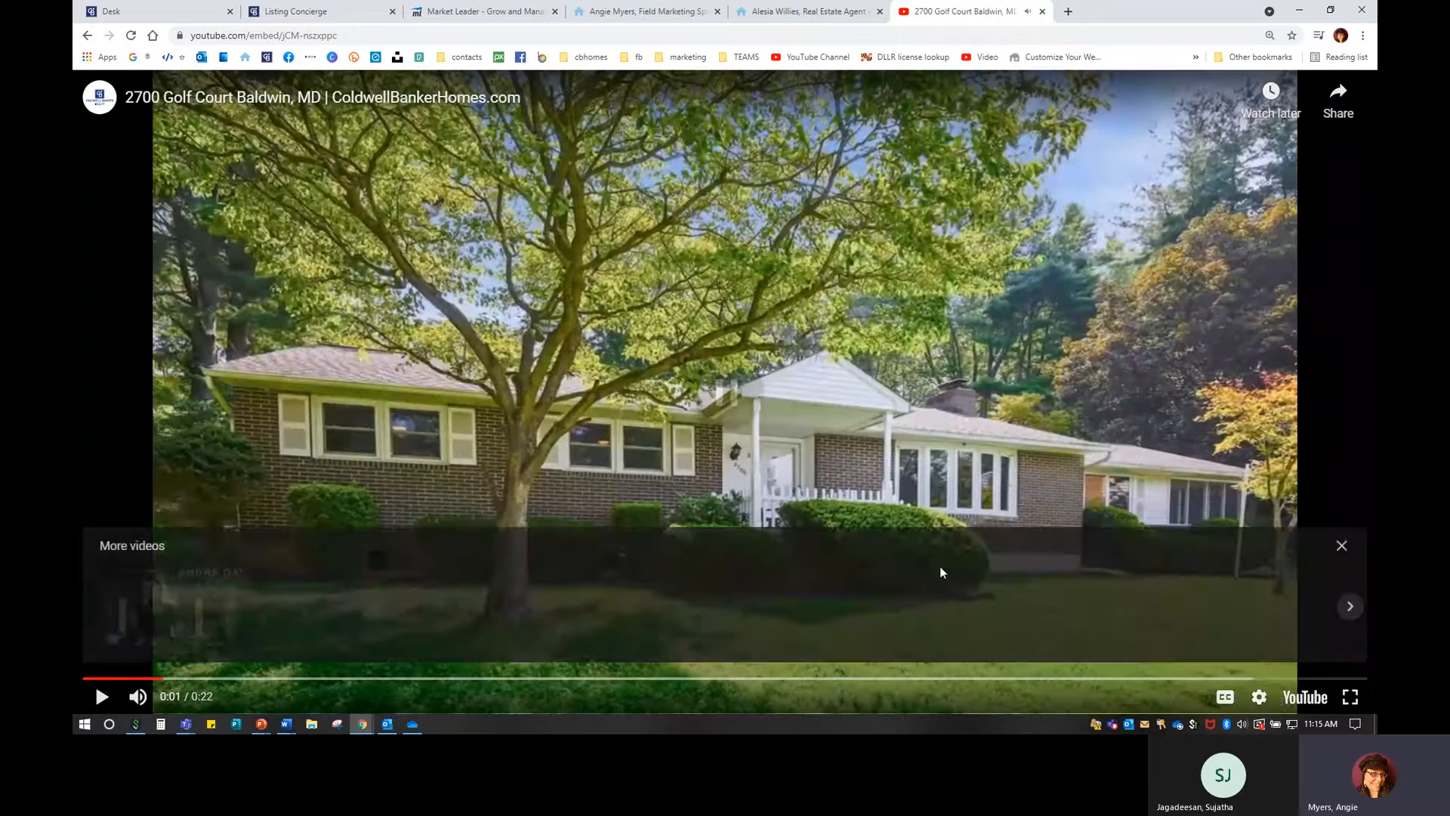
key("ctrl")
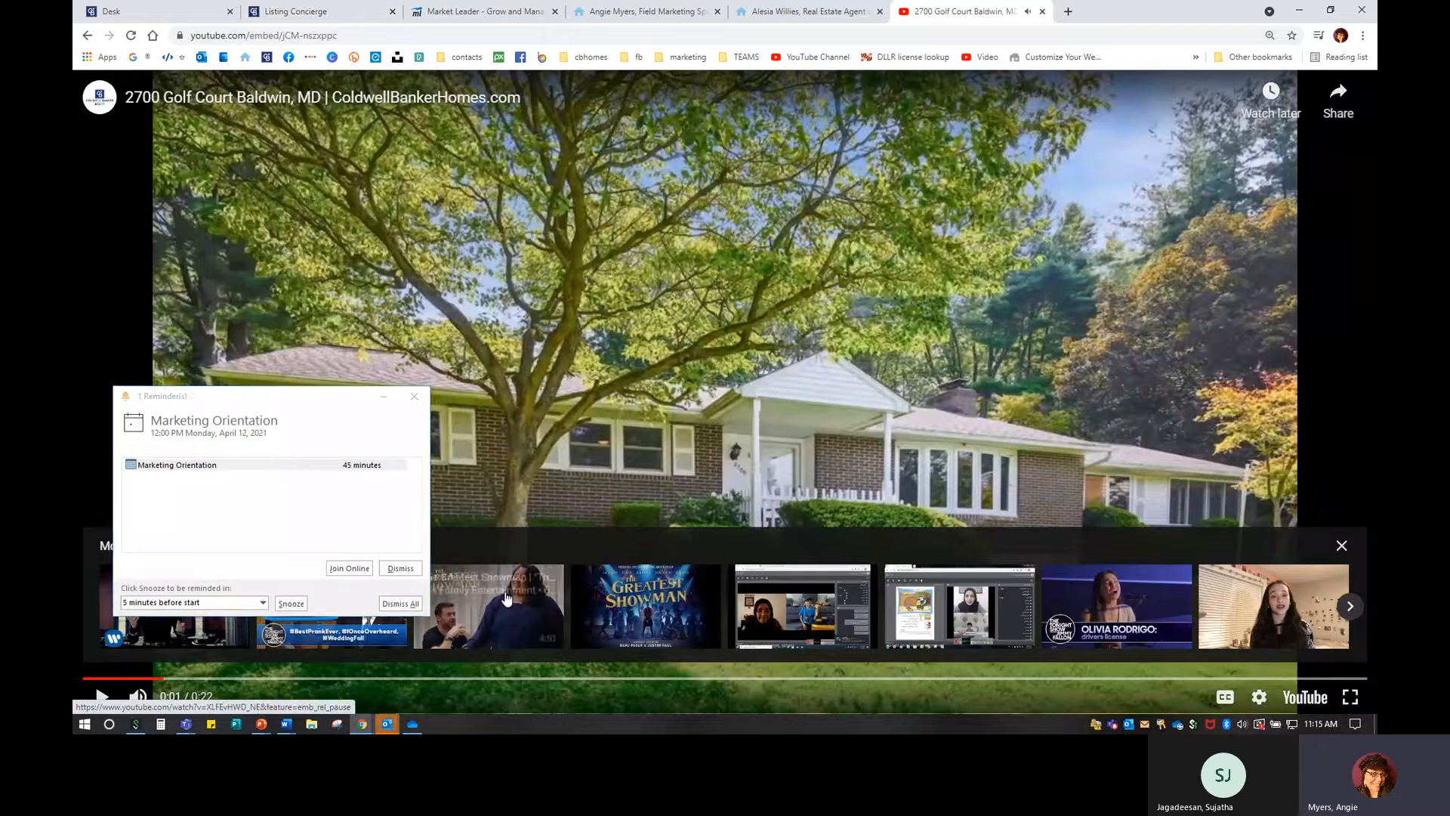
left_click(408, 569)
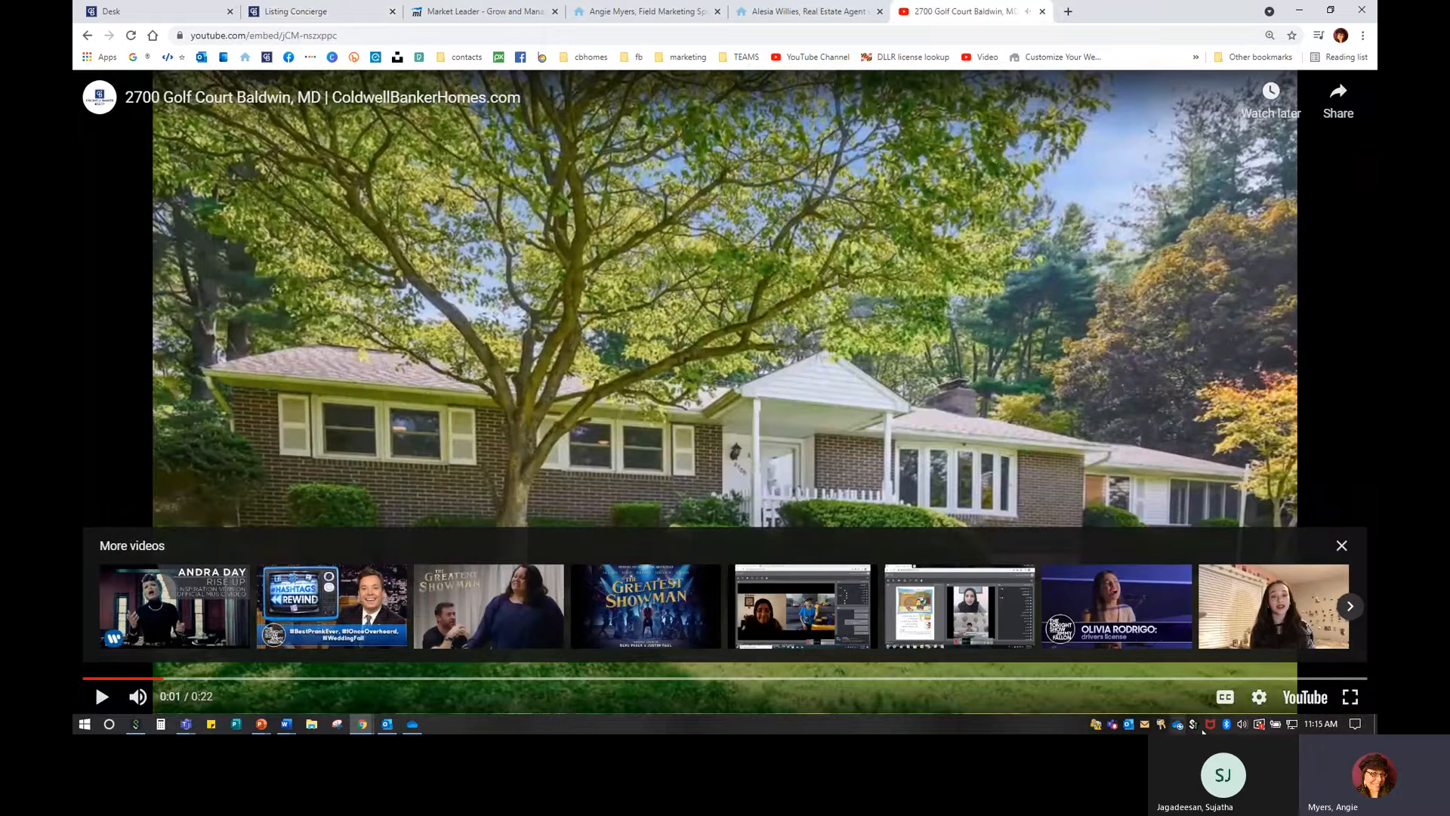
left_click(1305, 695)
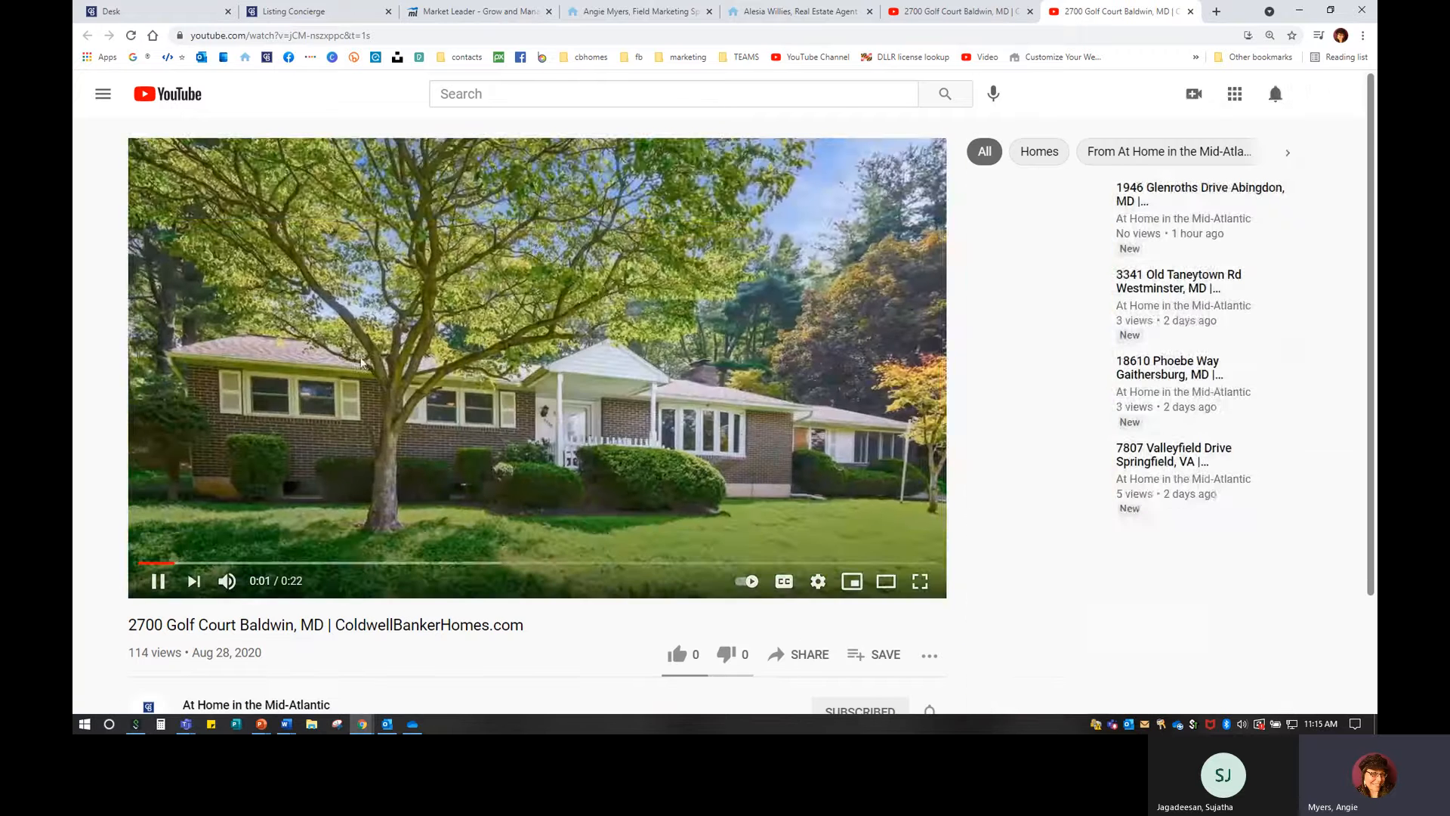
left_click(512, 321)
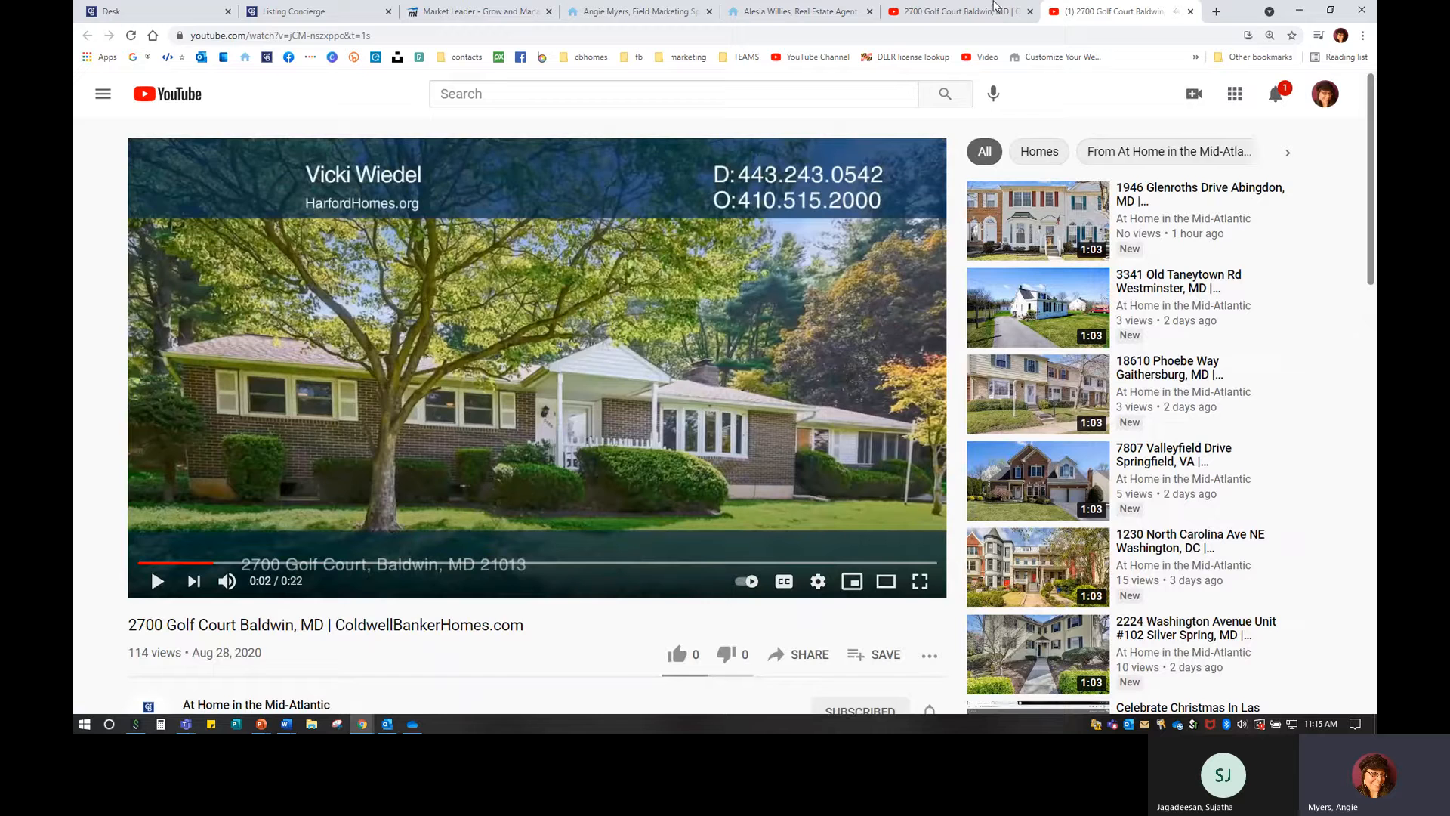
left_click(943, 9)
left_click(1158, 10)
scroll(791, 663, "down", 1)
scroll(791, 663, "down", 1)
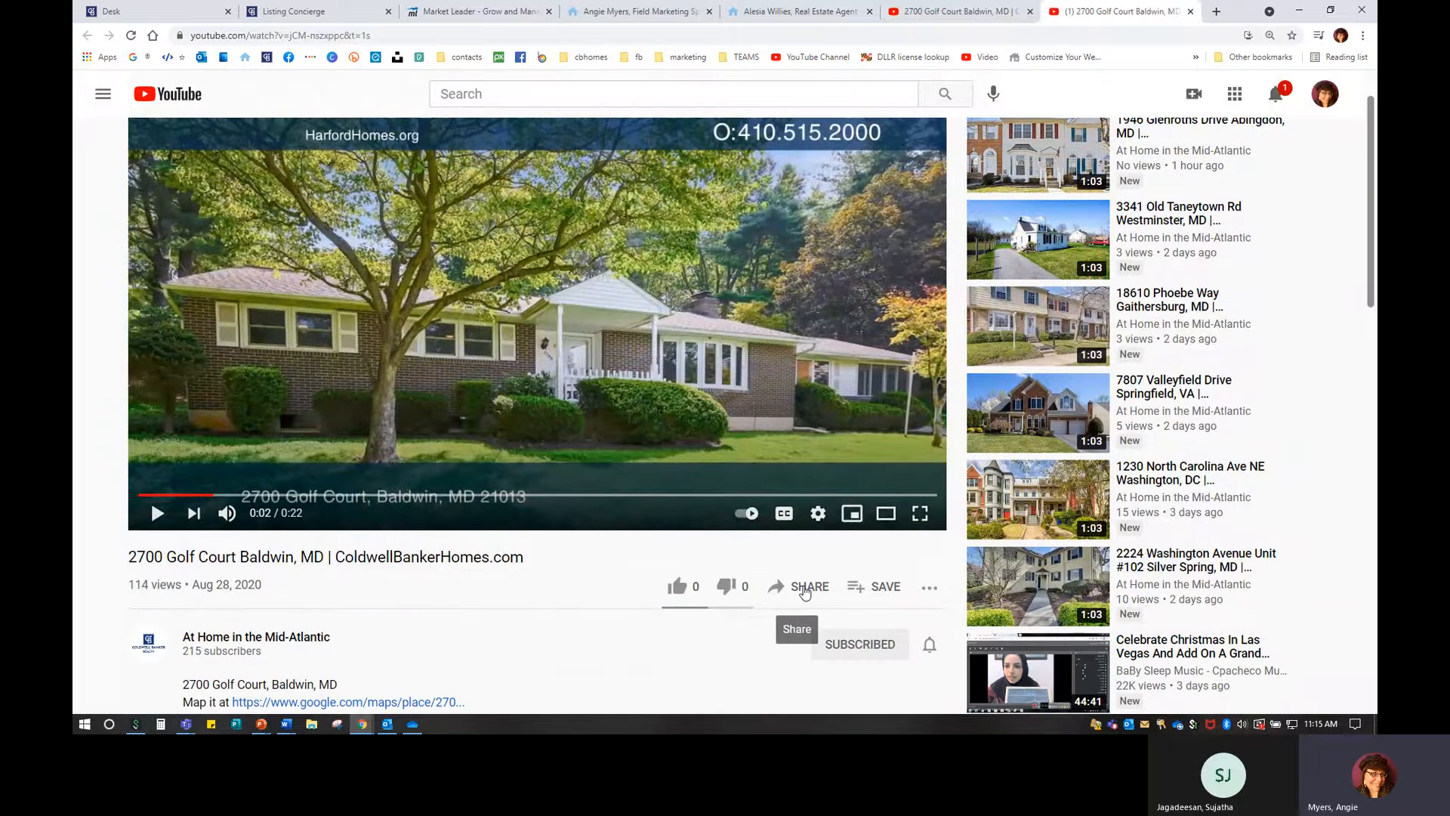
left_click(805, 593)
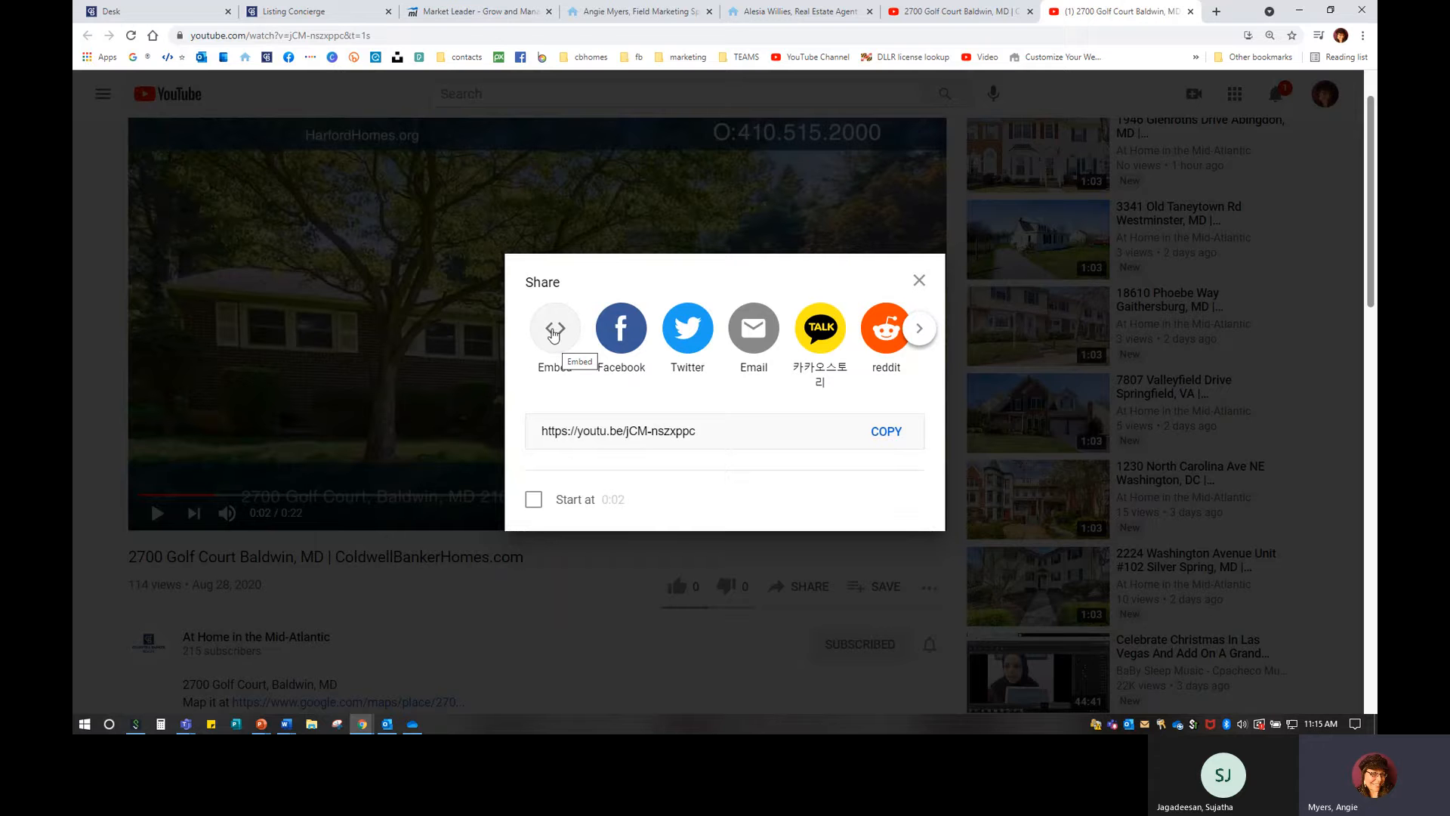
left_click(554, 332)
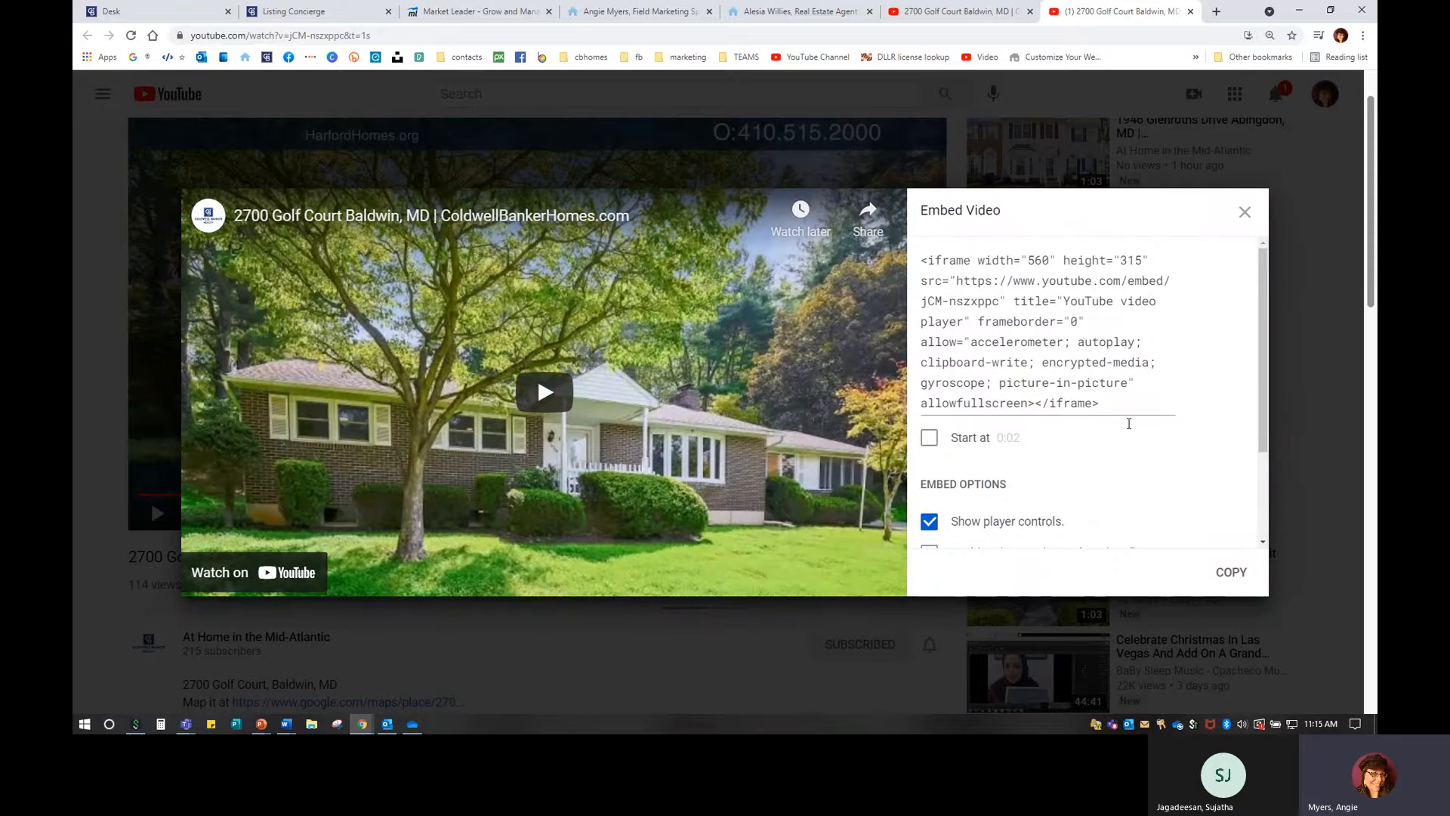
left_click(1230, 573)
left_click(1231, 573)
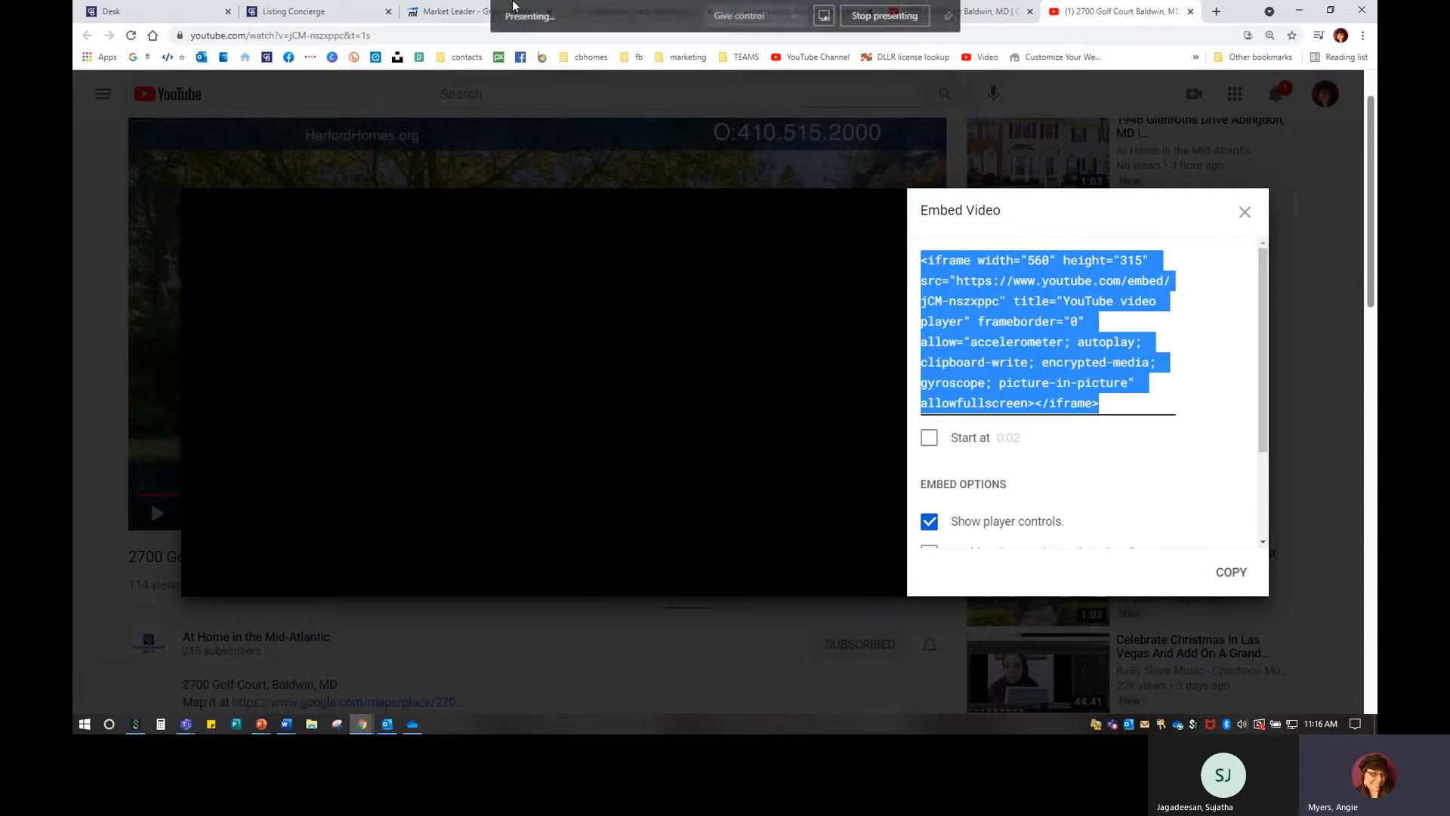
left_click(459, 15)
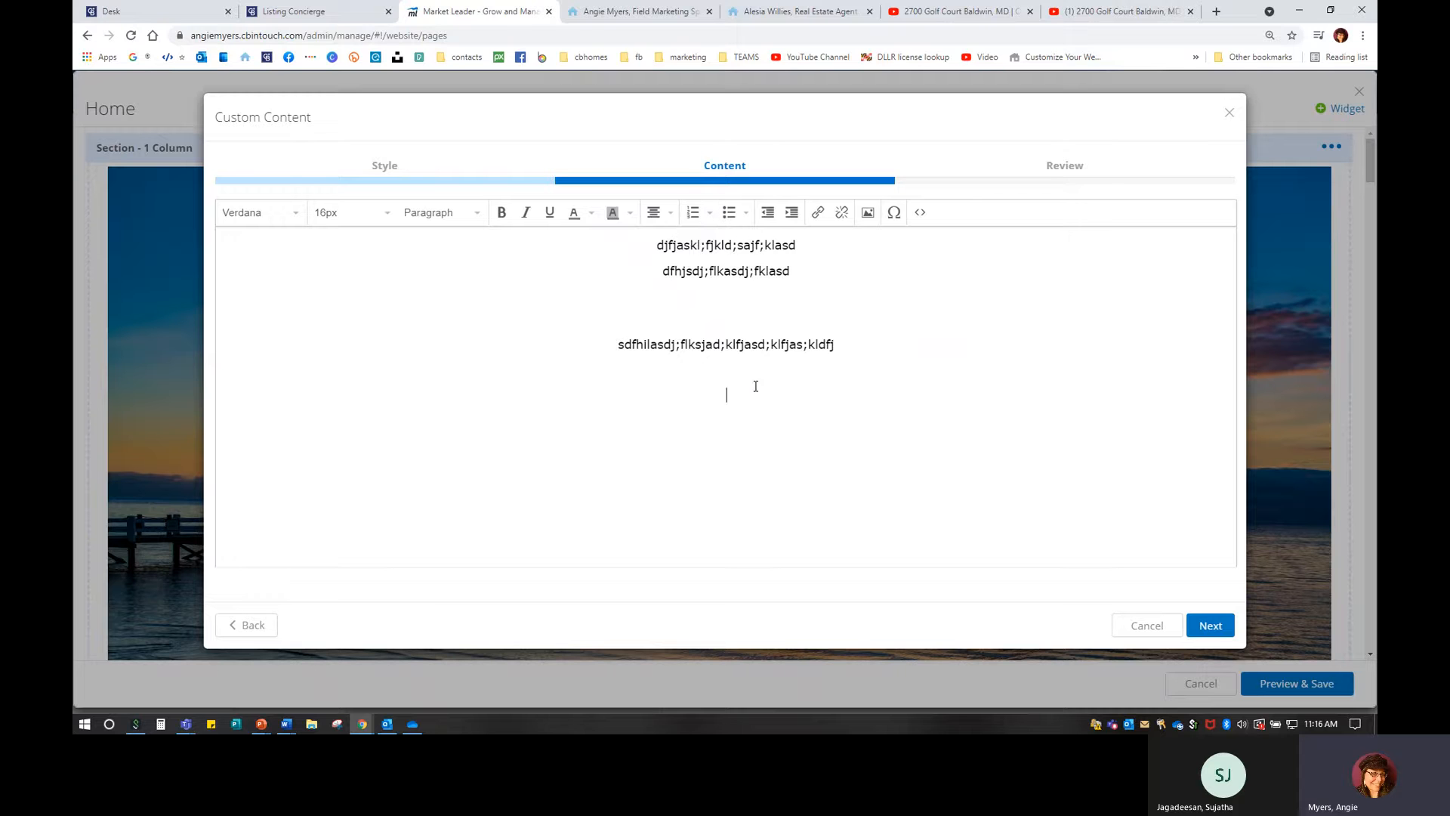
Type two more lines of placeholder text in the Custom Content editor.
type("FSDFSDFSDFASDF dshfjkaajsdfkasd")
key("Return")
type("dsfsadfasdfdas")
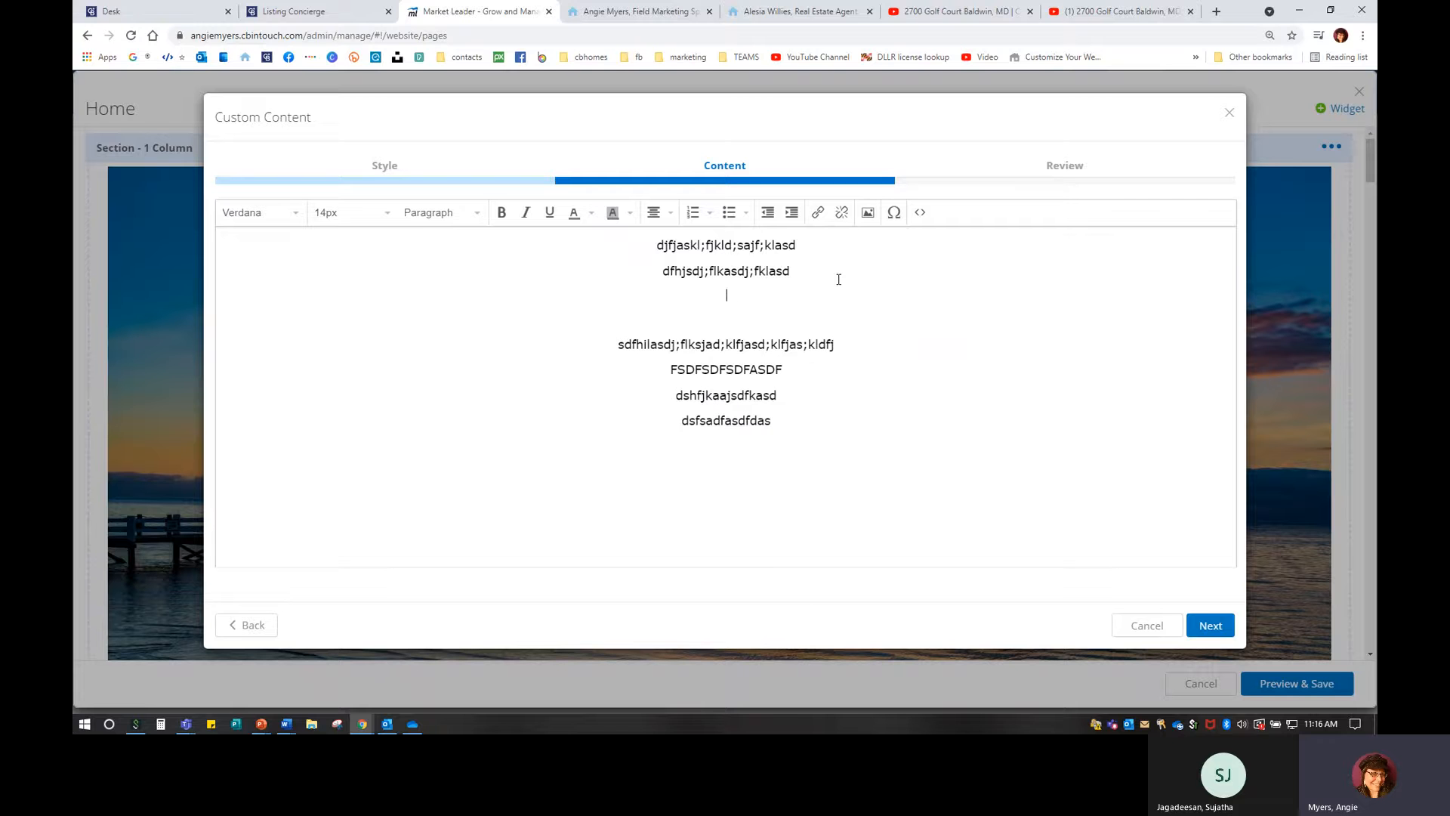
type("dsfsdfasdfasdfasdfsdfasd")
Enlarge the first three lines of text to 18px.
left_click_drag(833, 290, 518, 236)
left_click(355, 213)
left_click(333, 374)
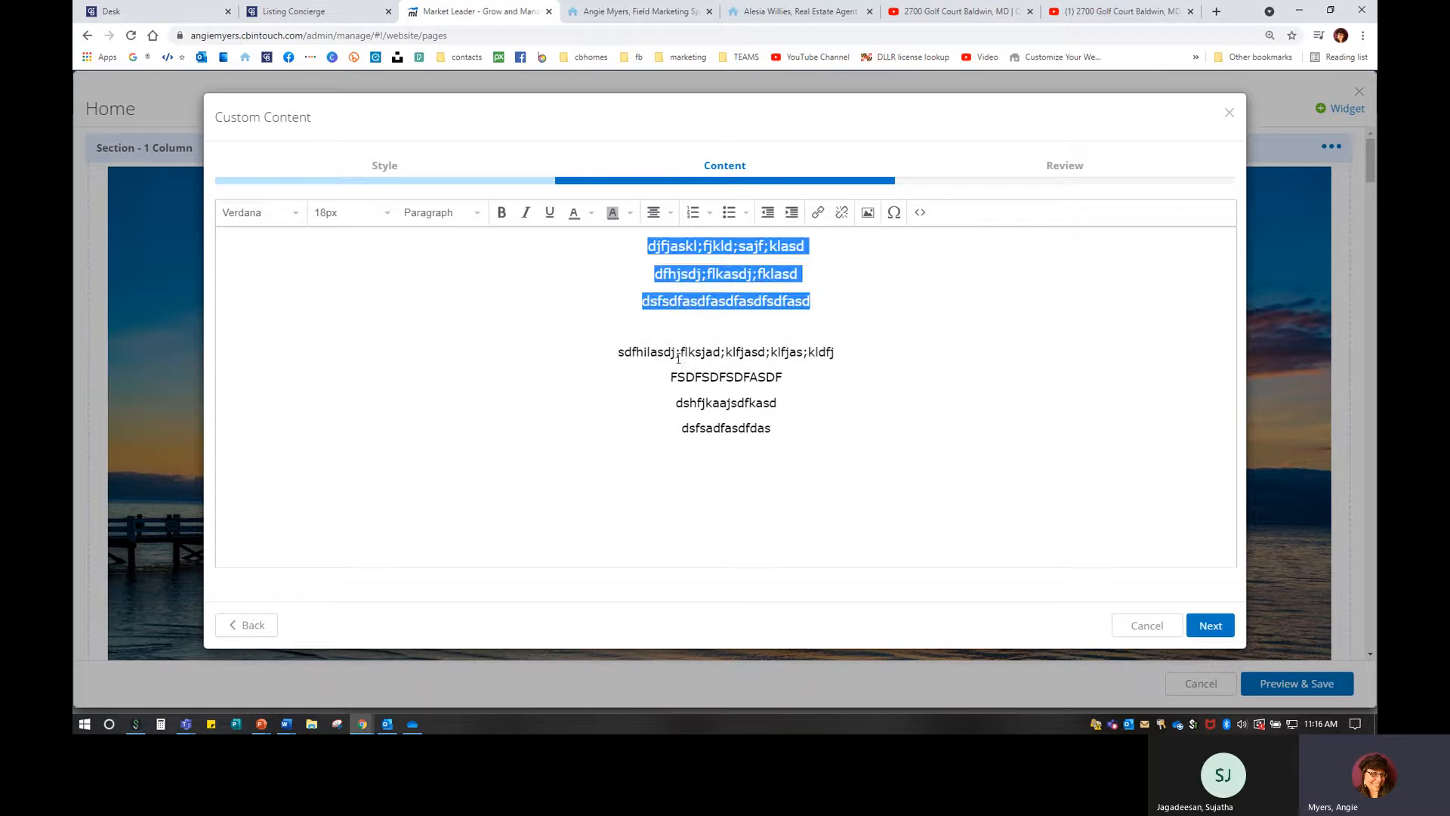
left_click(921, 333)
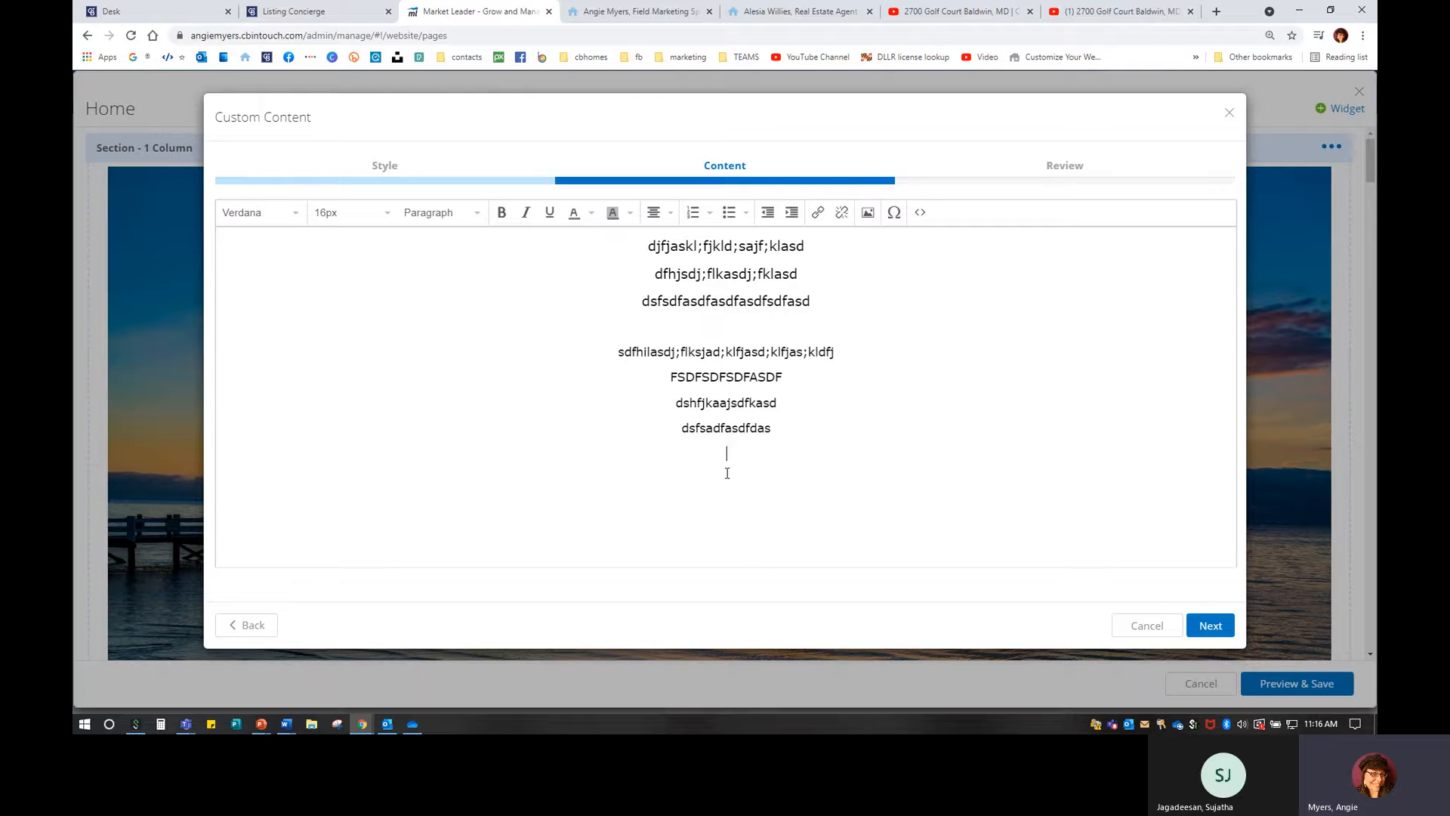
Paste the YouTube embed code into the content's HTML source and apply it.
left_click(922, 213)
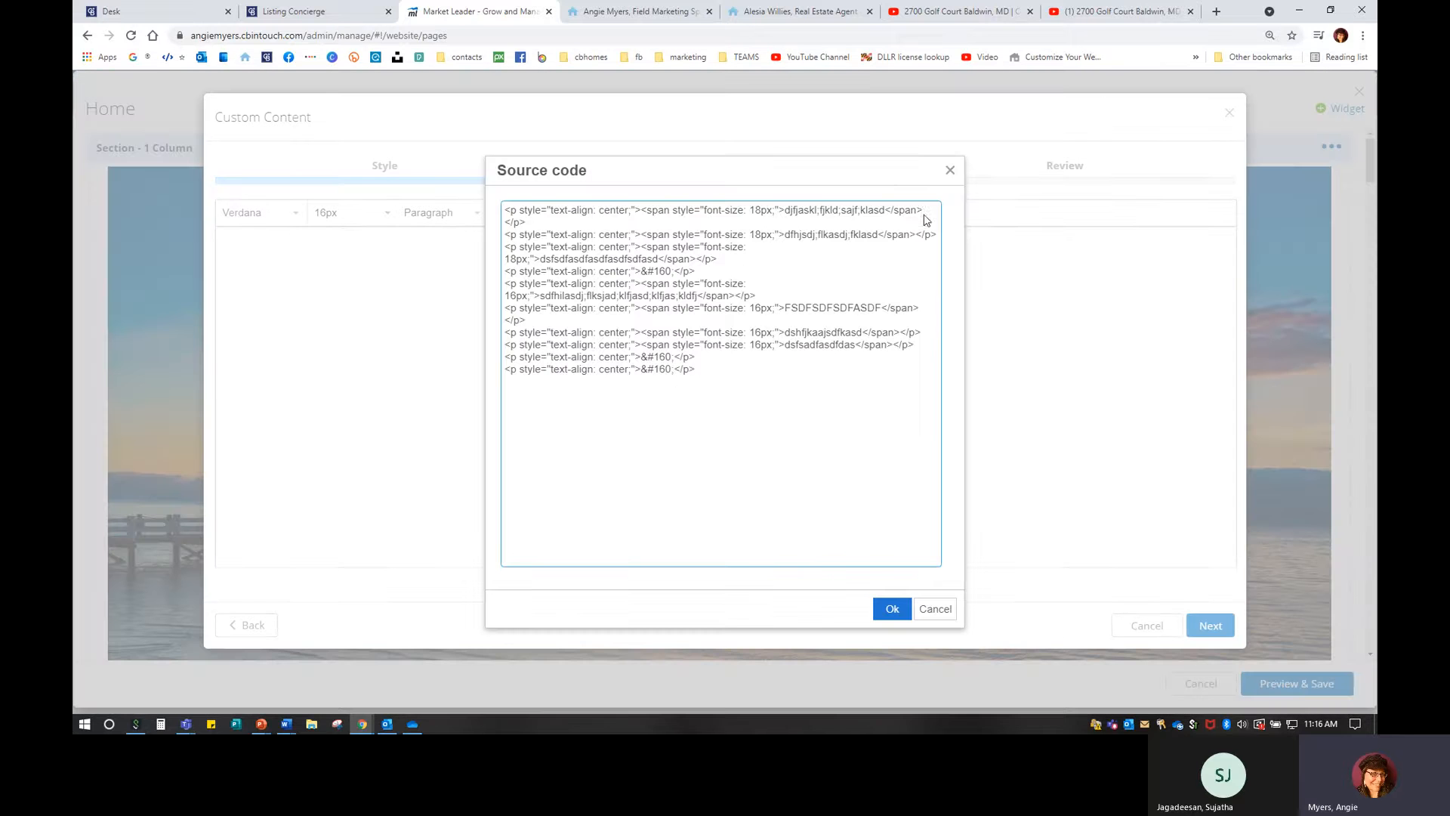
right_click(713, 368)
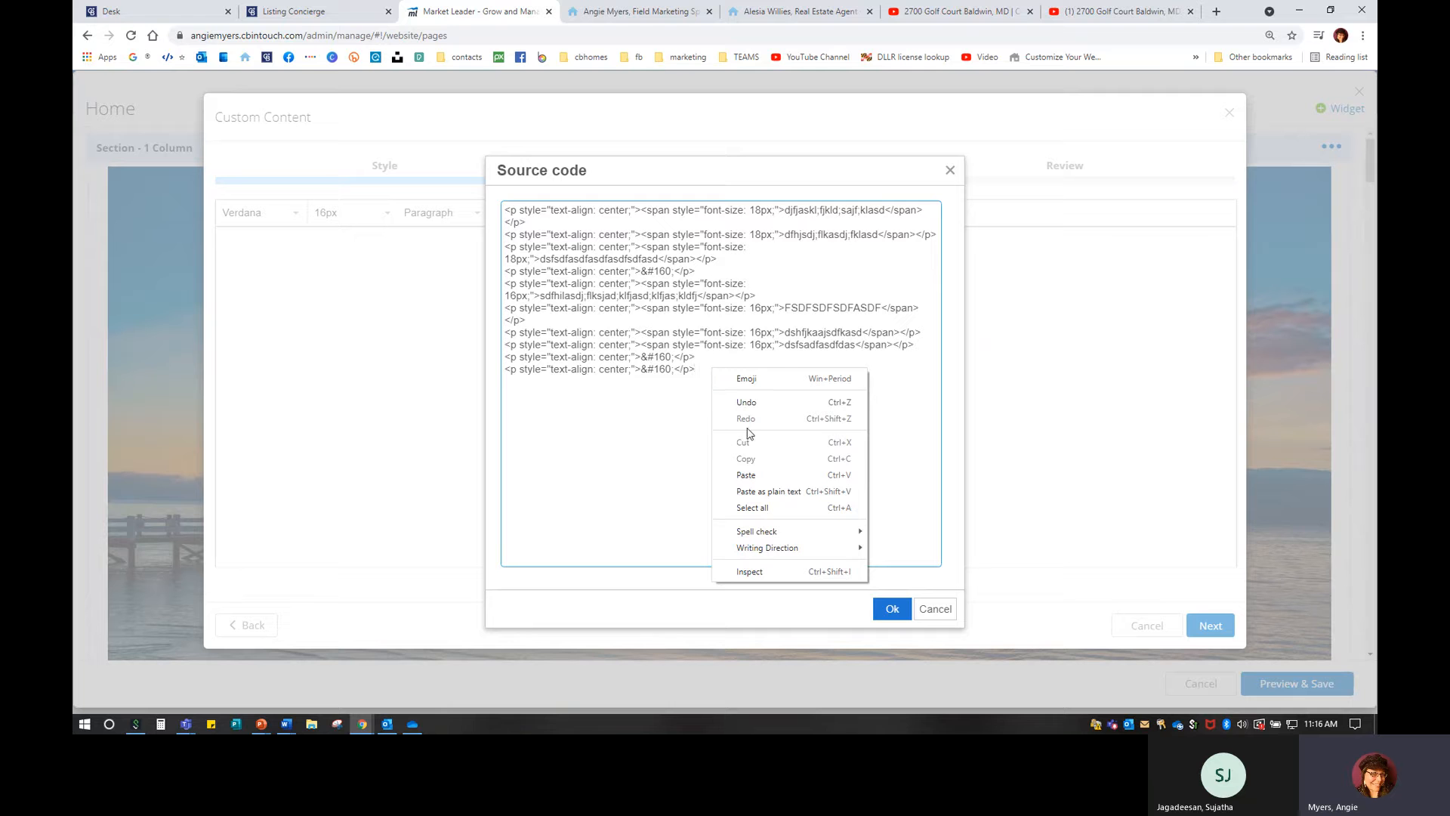
left_click(746, 474)
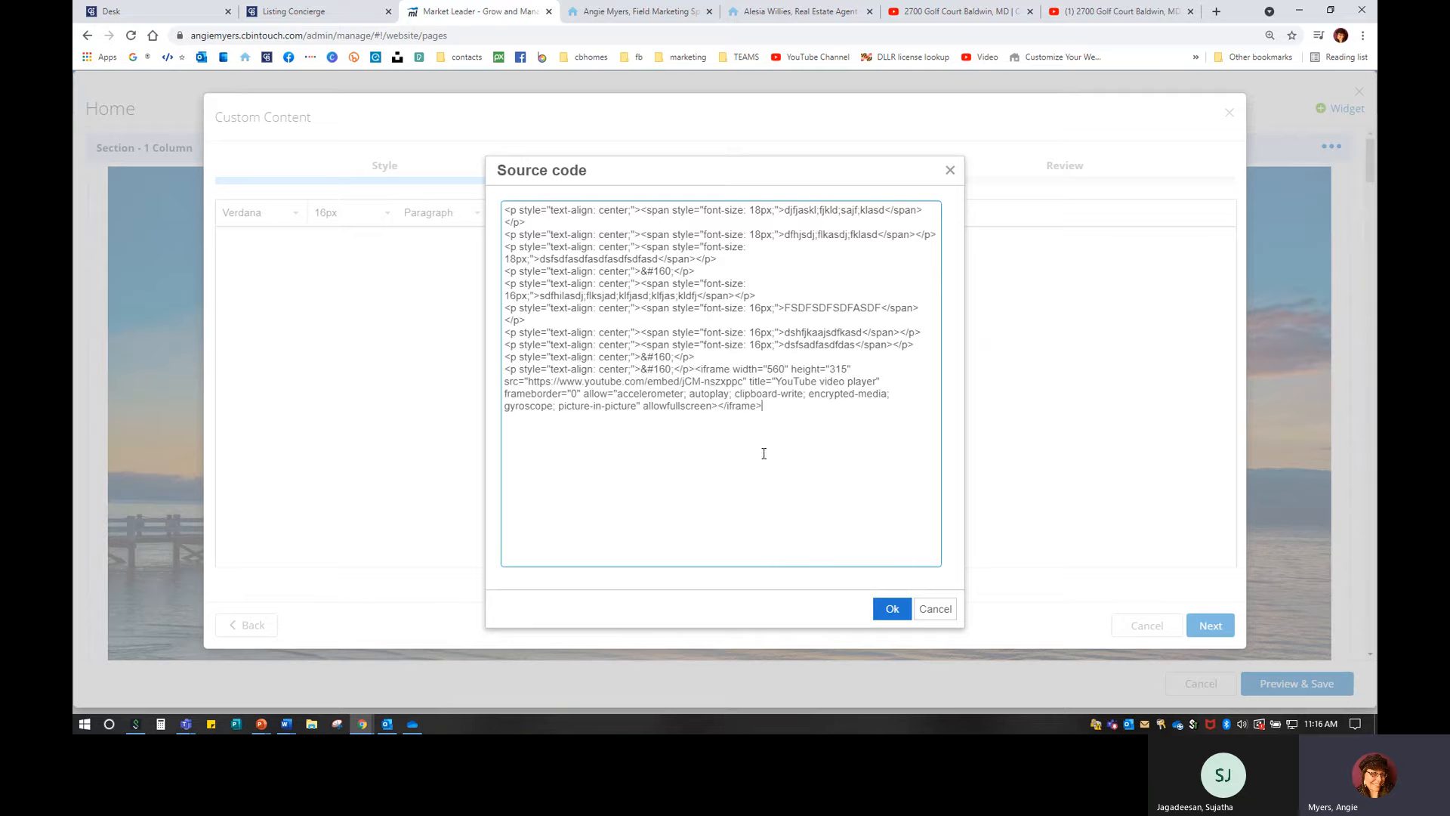
left_click(906, 608)
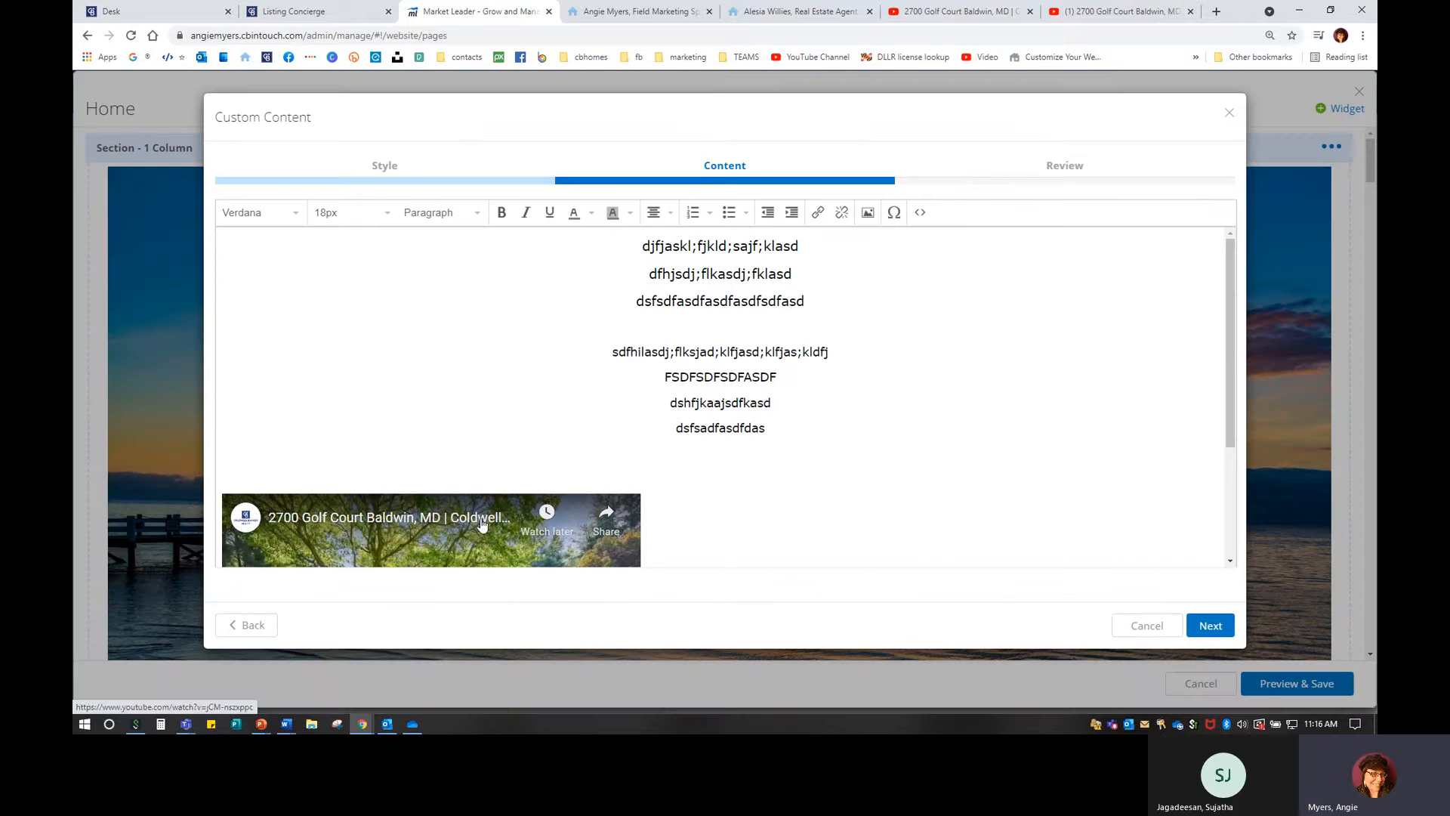
Center the embedded listing video, play it, then delete it from the content.
scroll(432, 410, "down", 2)
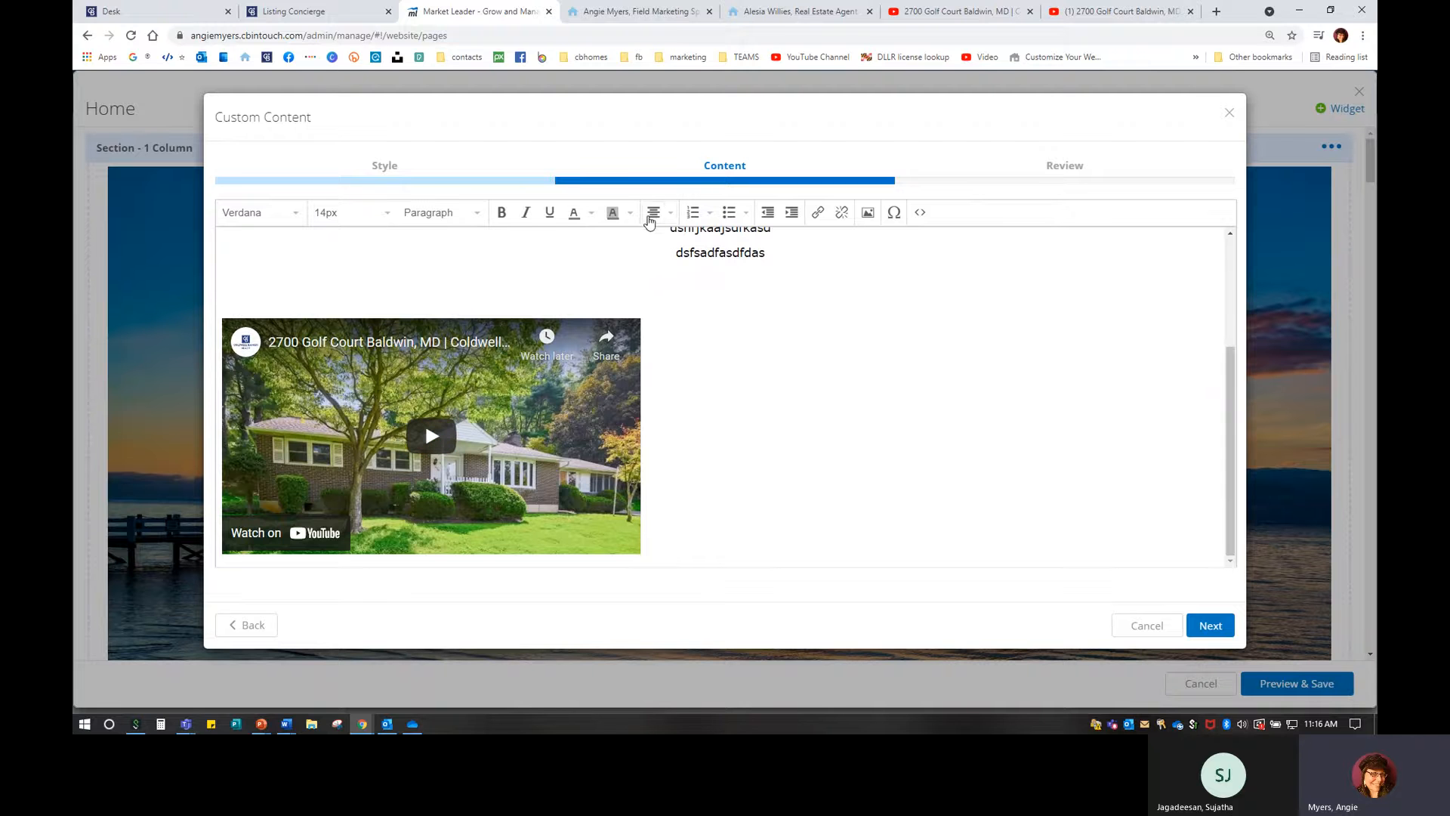
left_click(653, 215)
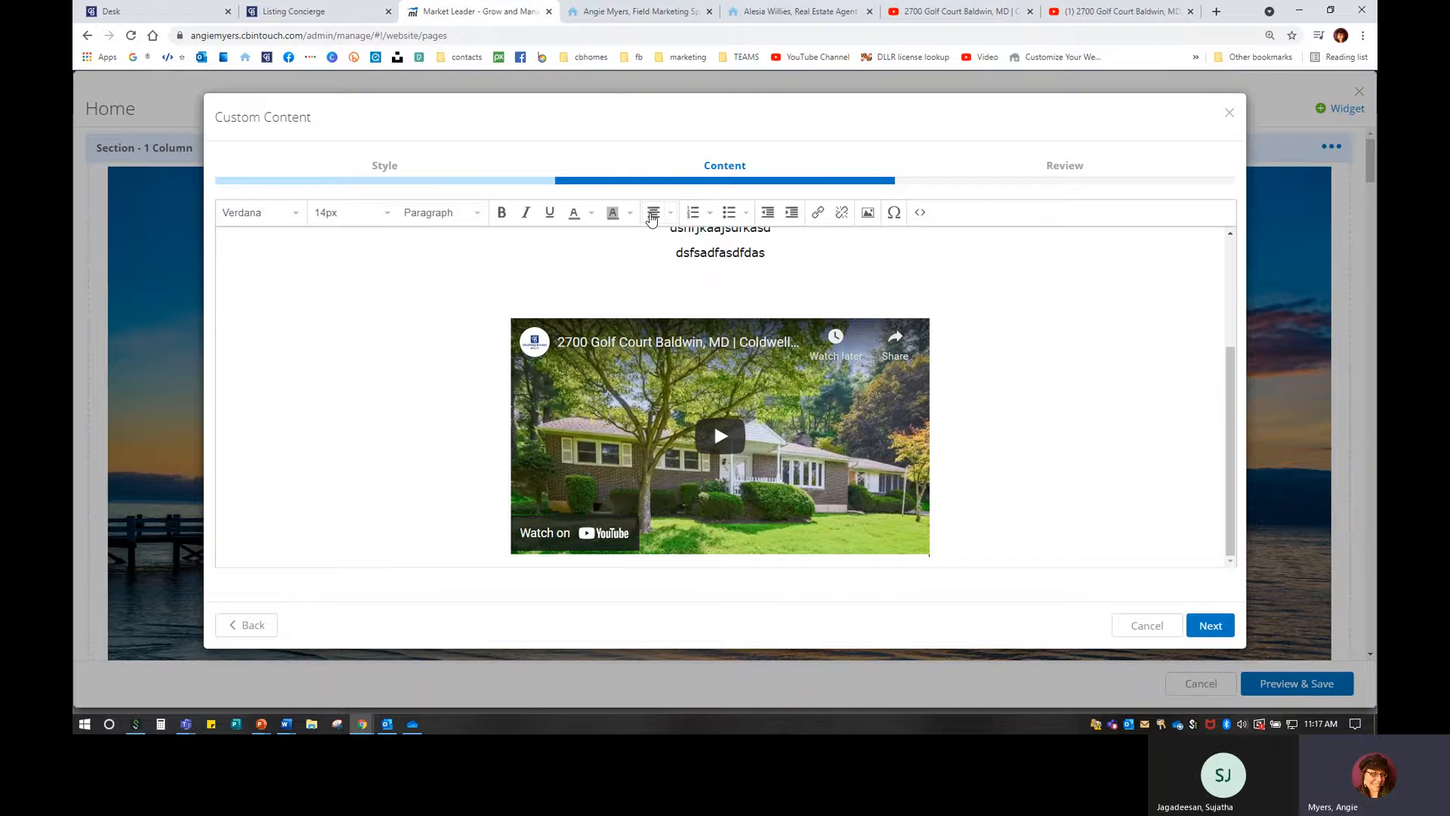
left_click(801, 400)
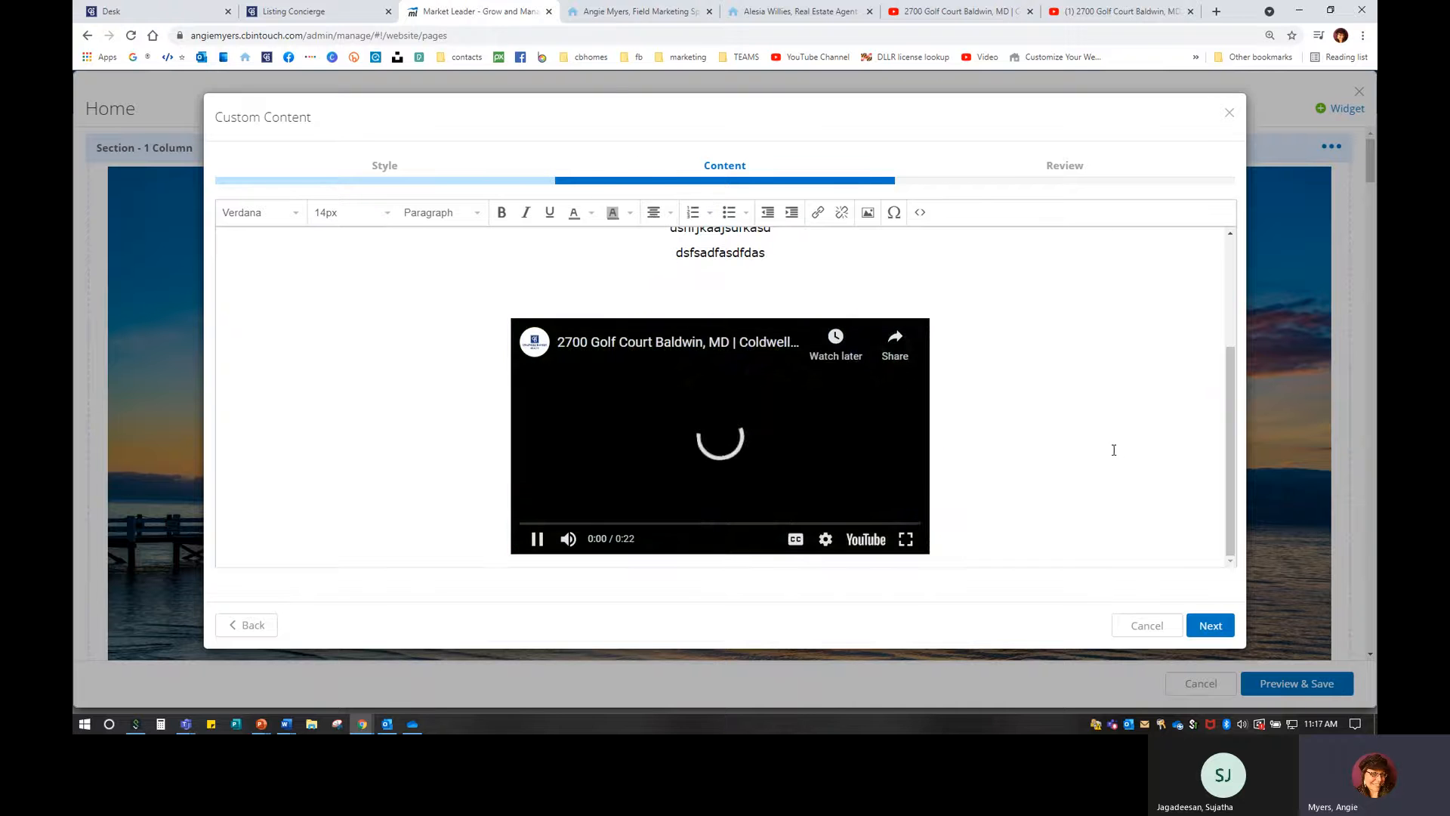
key("BackSpace")
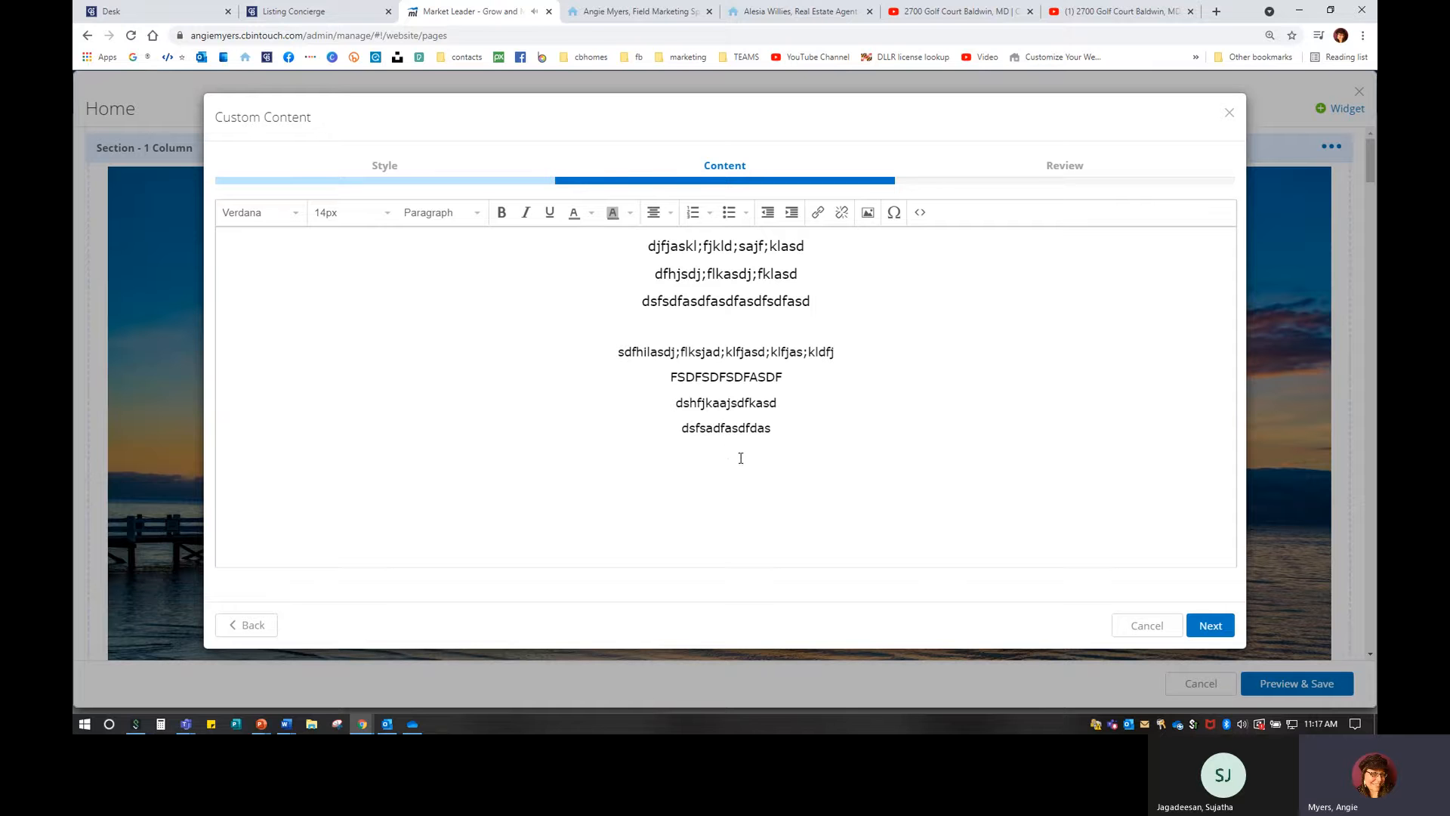
Add another placeholder line and set all the custom content text to 16px.
type("dsfasdfsdafasdfsadfsadf")
left_click_drag(791, 453, 616, 352)
left_click_drag(499, 223, 355, 174)
double_click(348, 220)
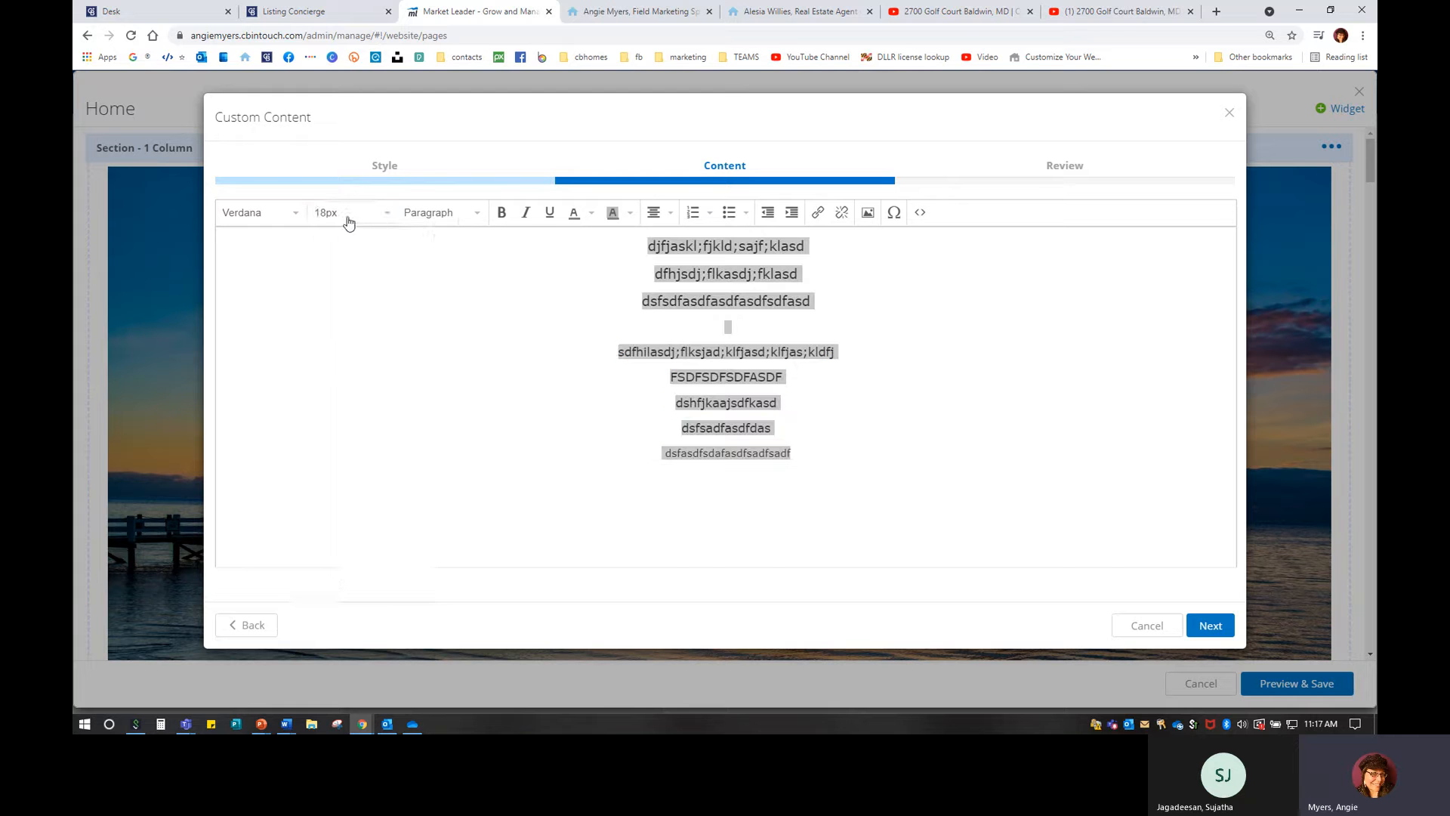
left_click(351, 220)
left_click(340, 352)
left_click(813, 350)
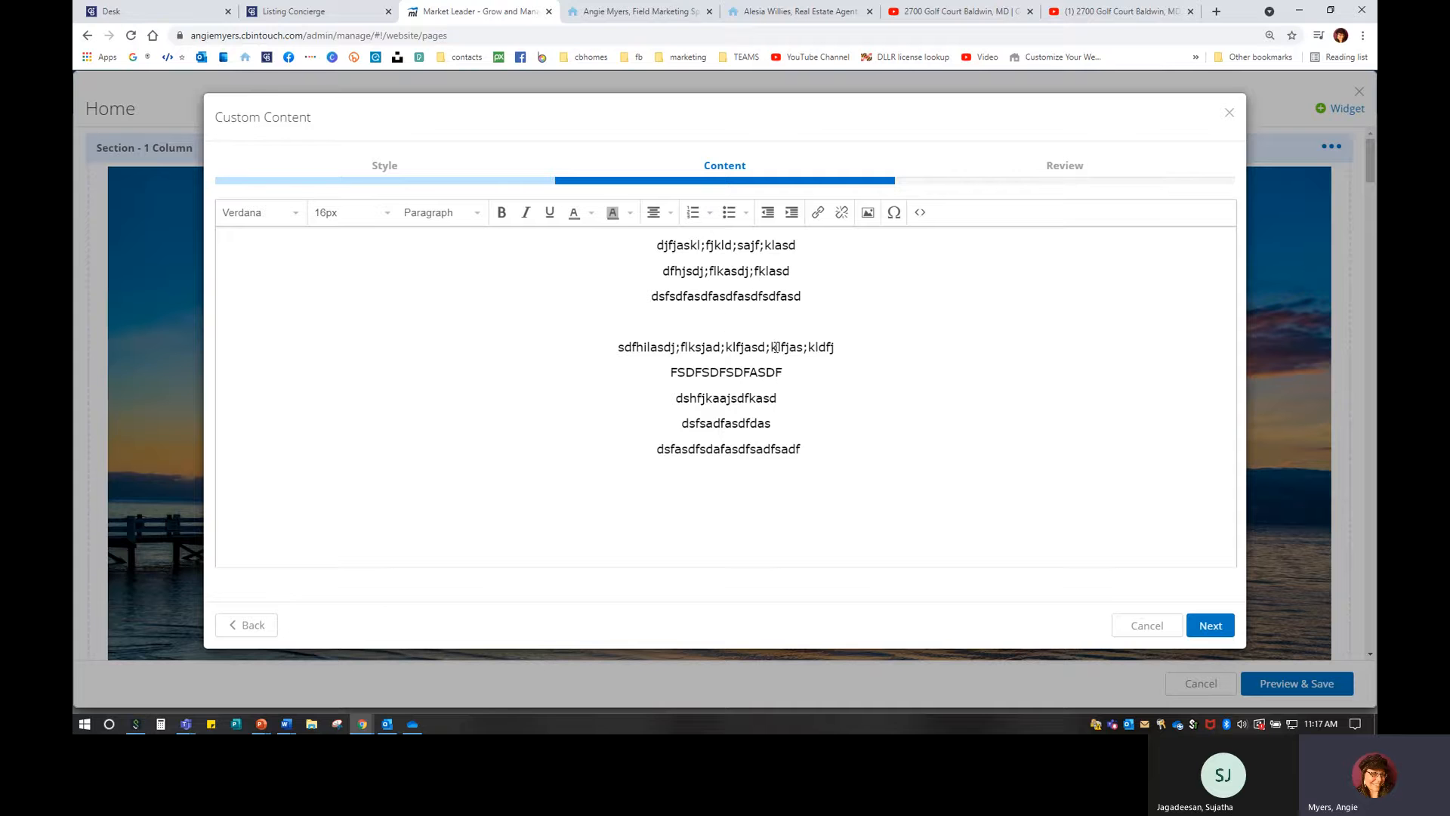
Add a placeholder line of capital A's below the text.
left_click(918, 212)
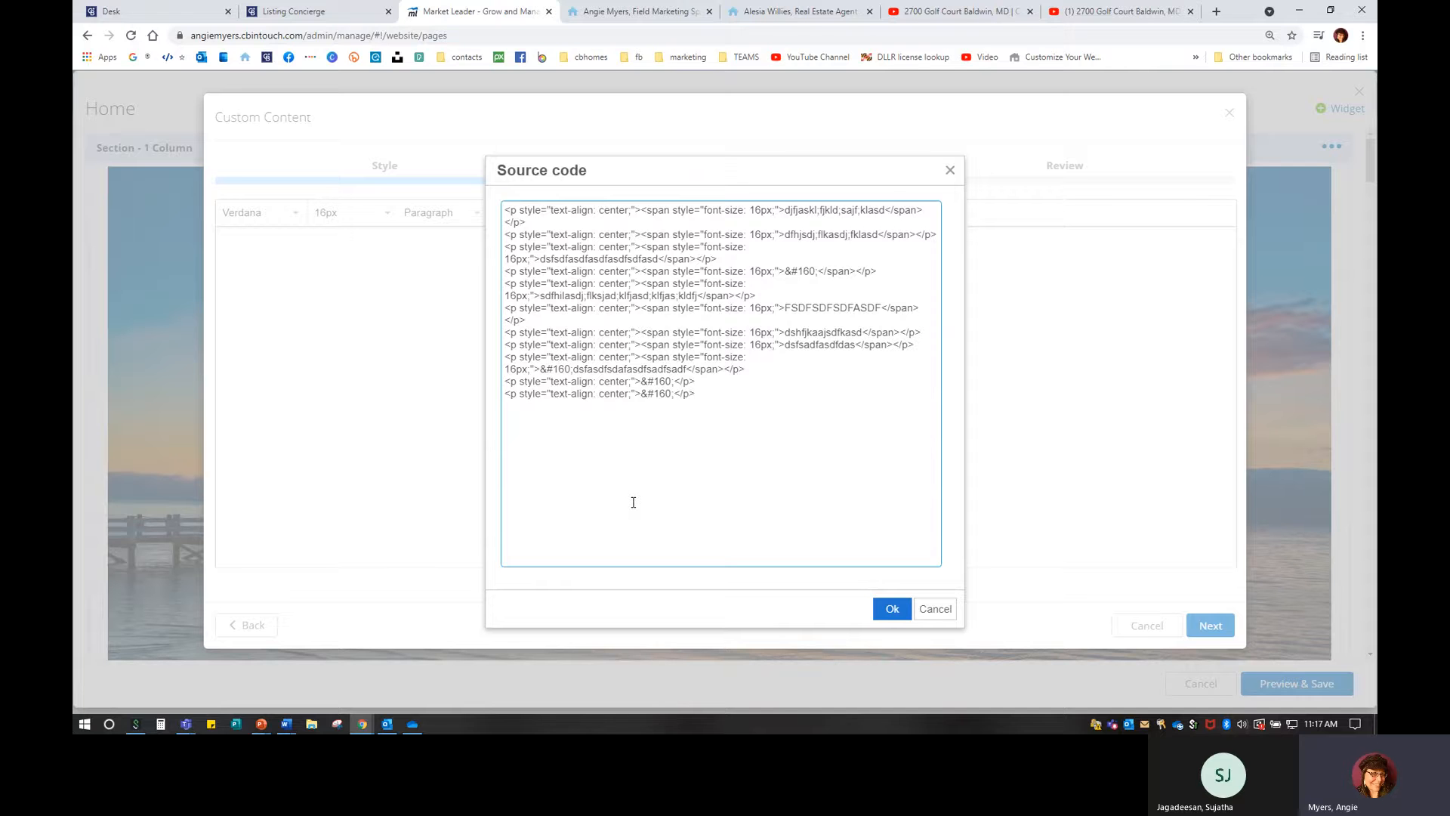
left_click(936, 612)
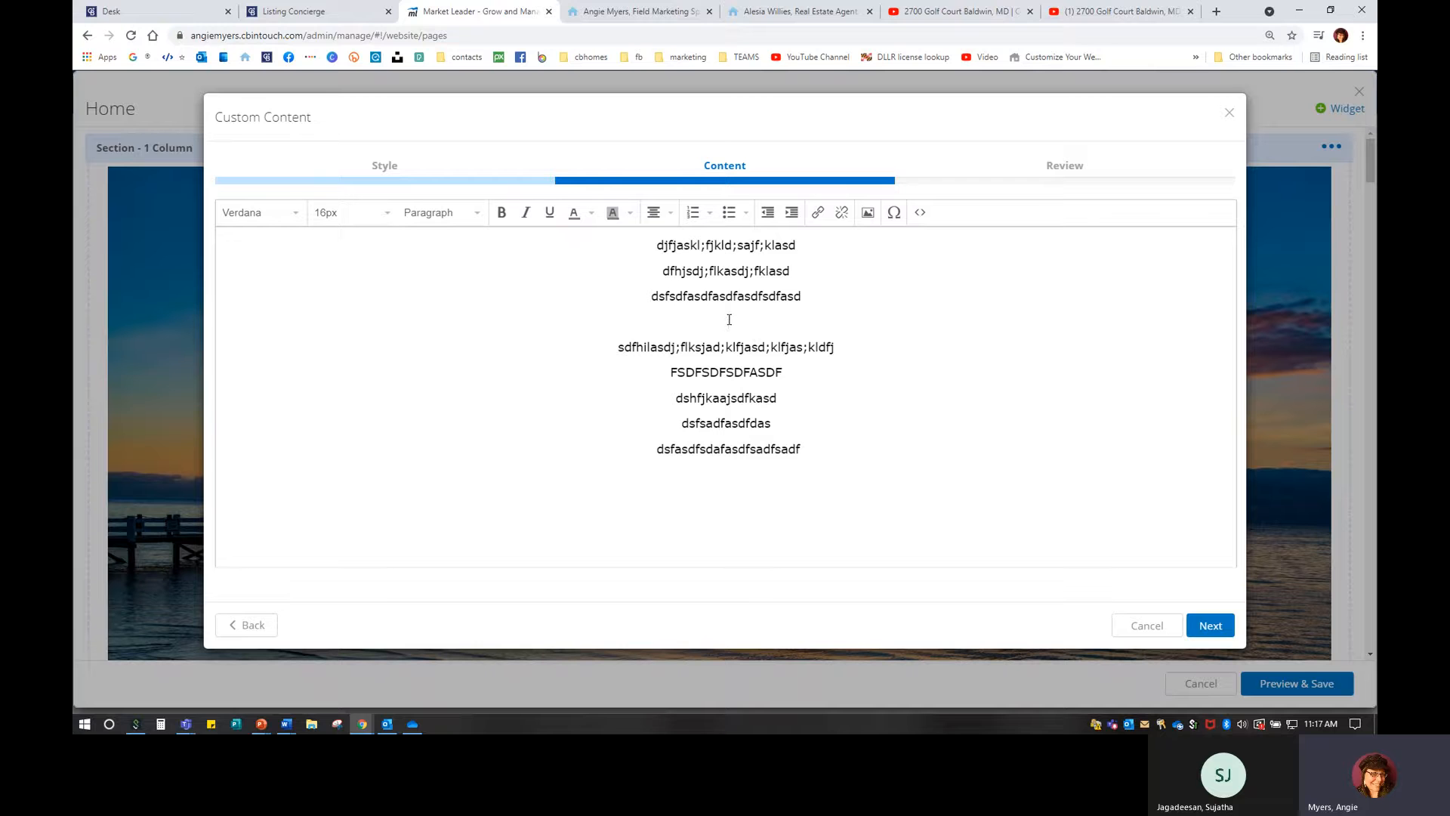
type("AAAAAAAAAAAAAAAAAAAAAAAAAAAAAAAAAAAAAAAAAAAAa")
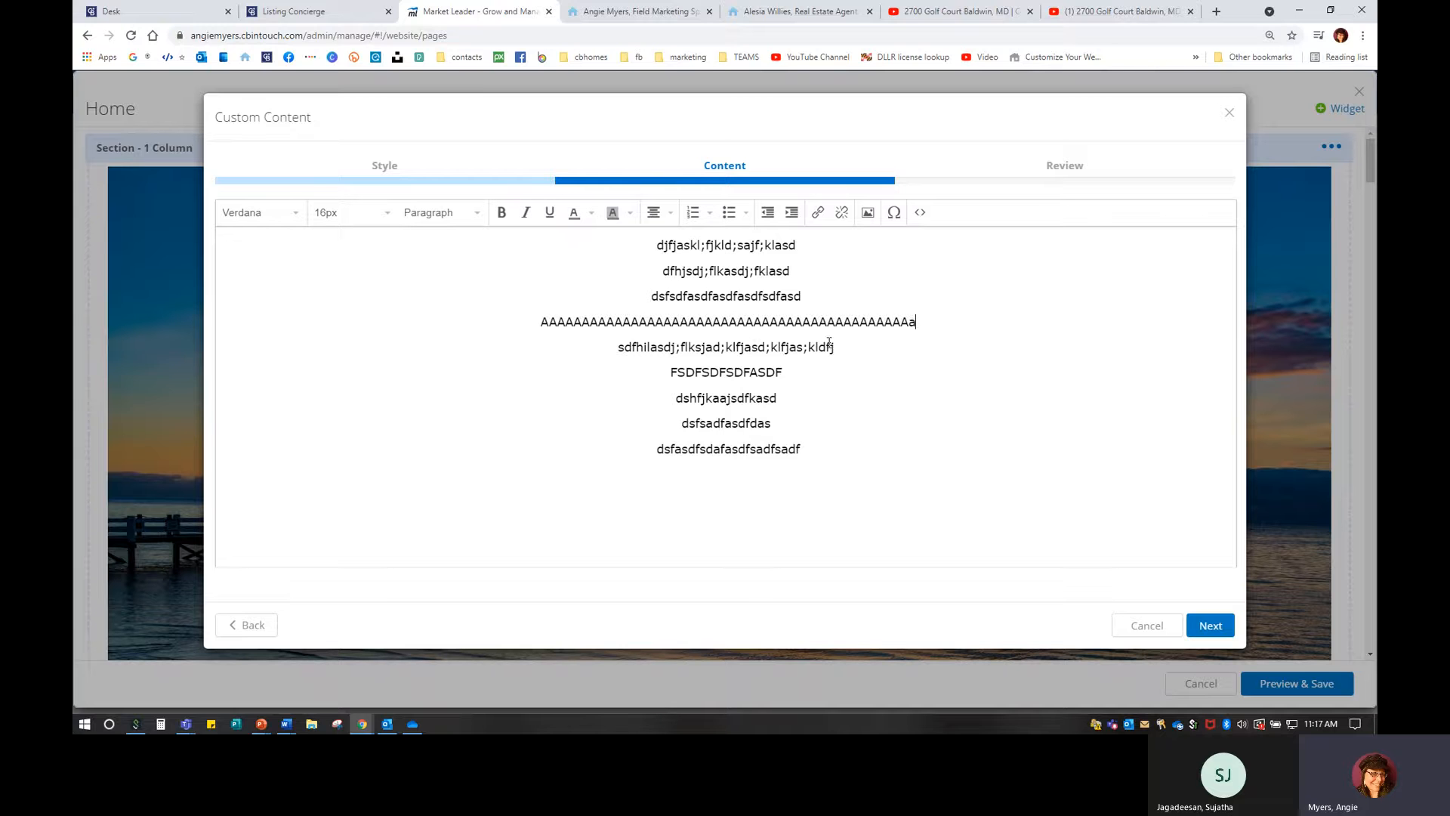
key("BackSpace")
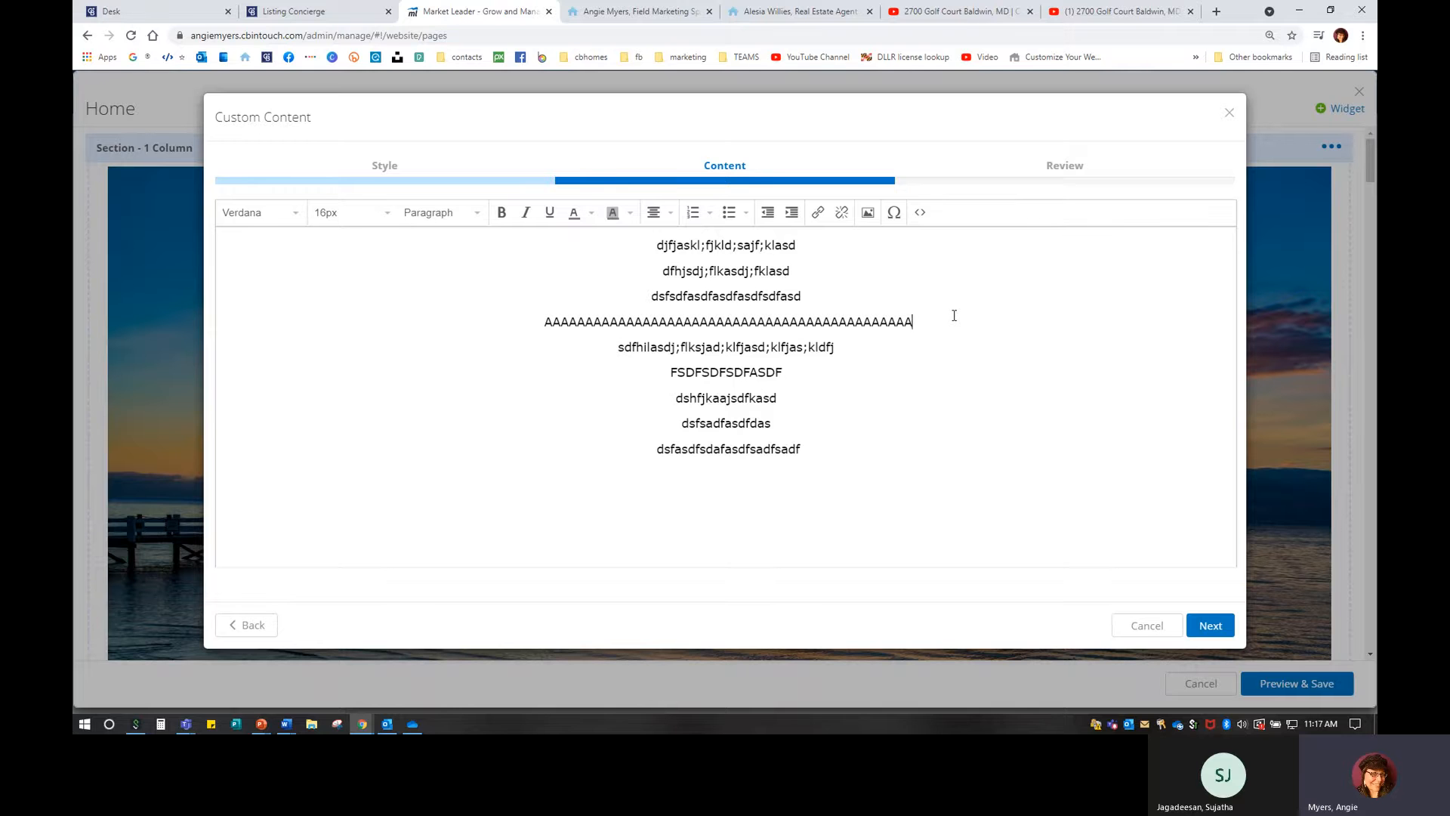
Paste the YouTube iframe embed code into the HTML source just before the A's.
left_click(920, 212)
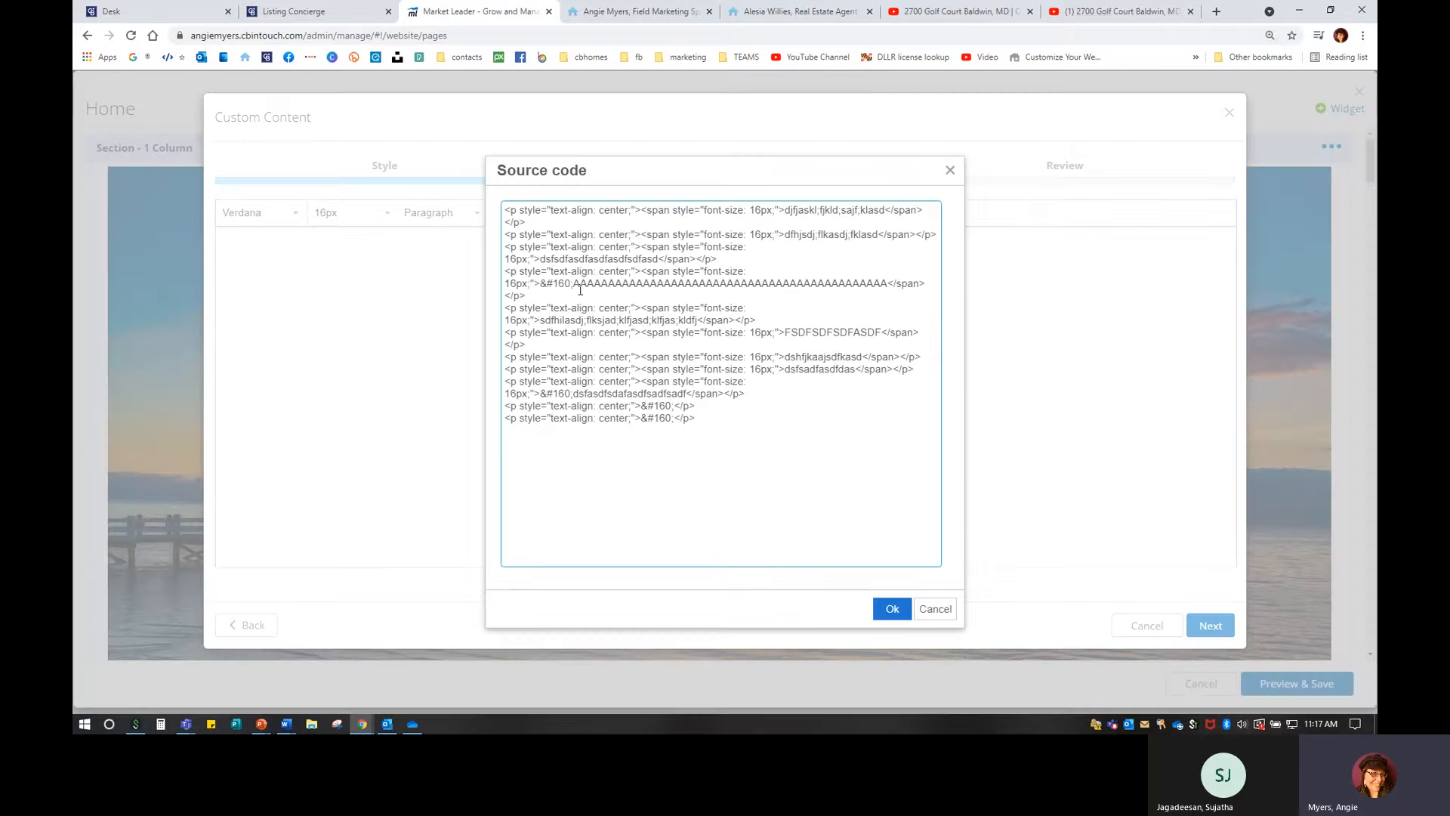
left_click_drag(574, 282, 884, 281)
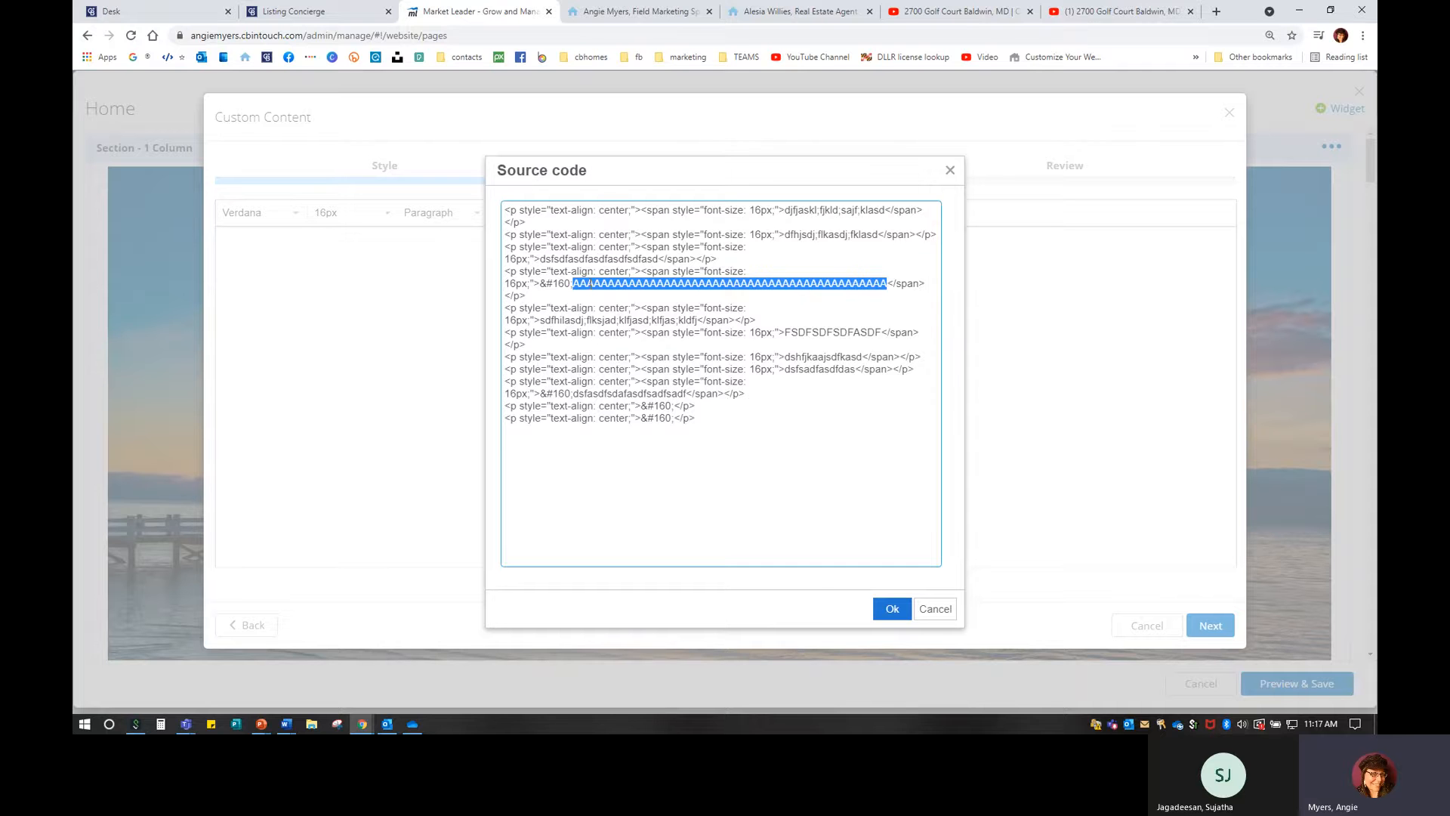
left_click(588, 283)
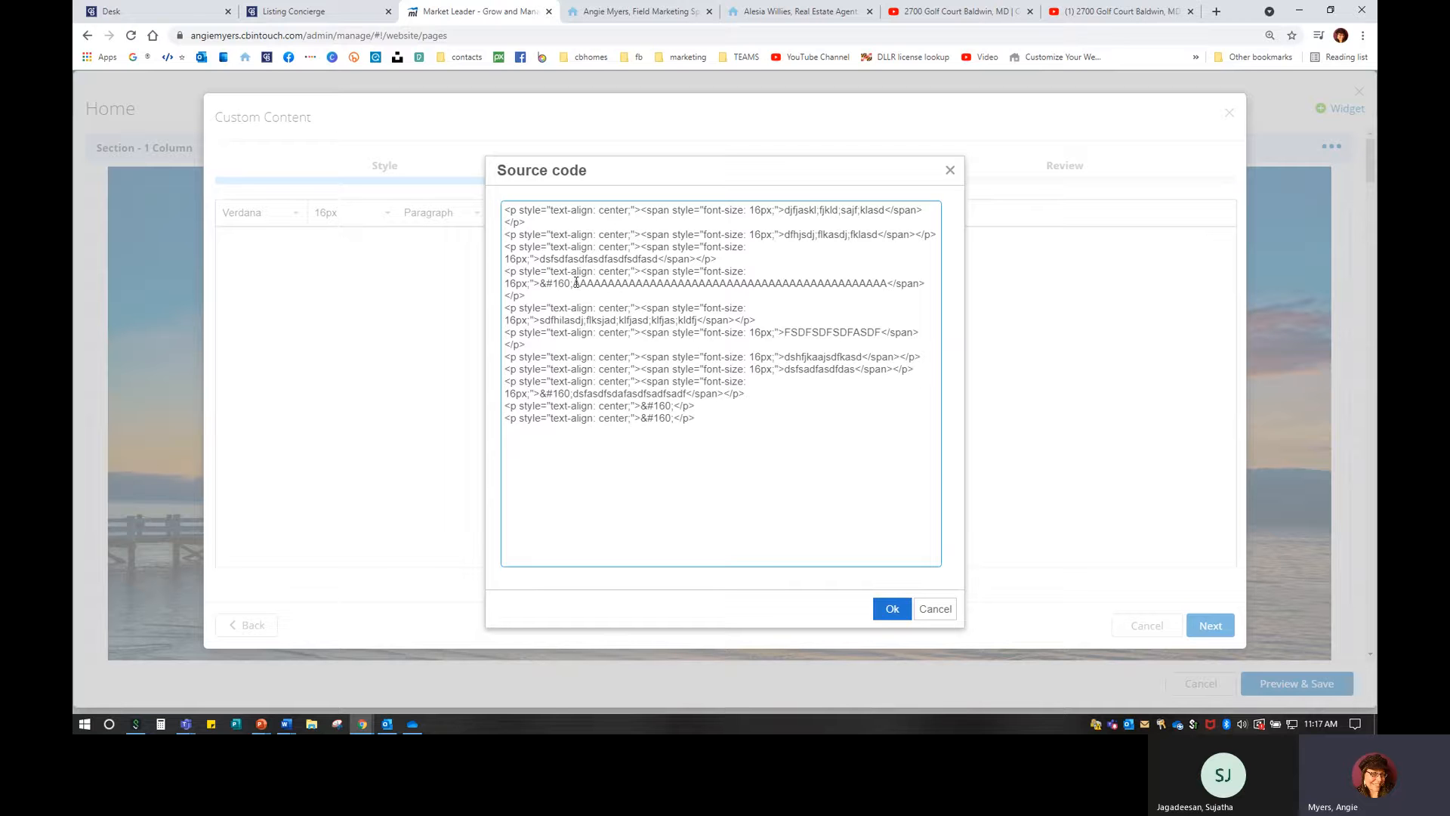
right_click(575, 281)
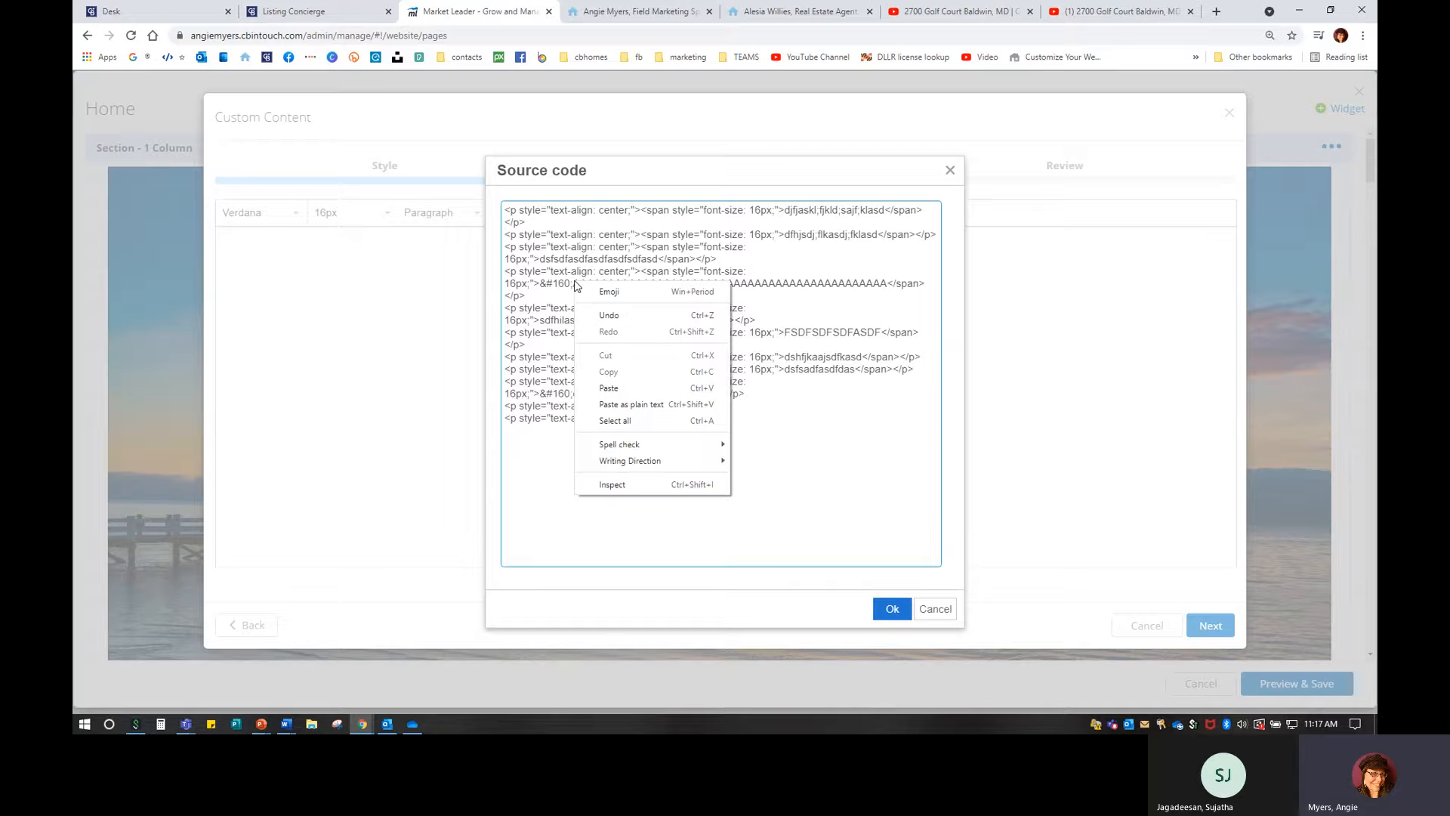
left_click(623, 383)
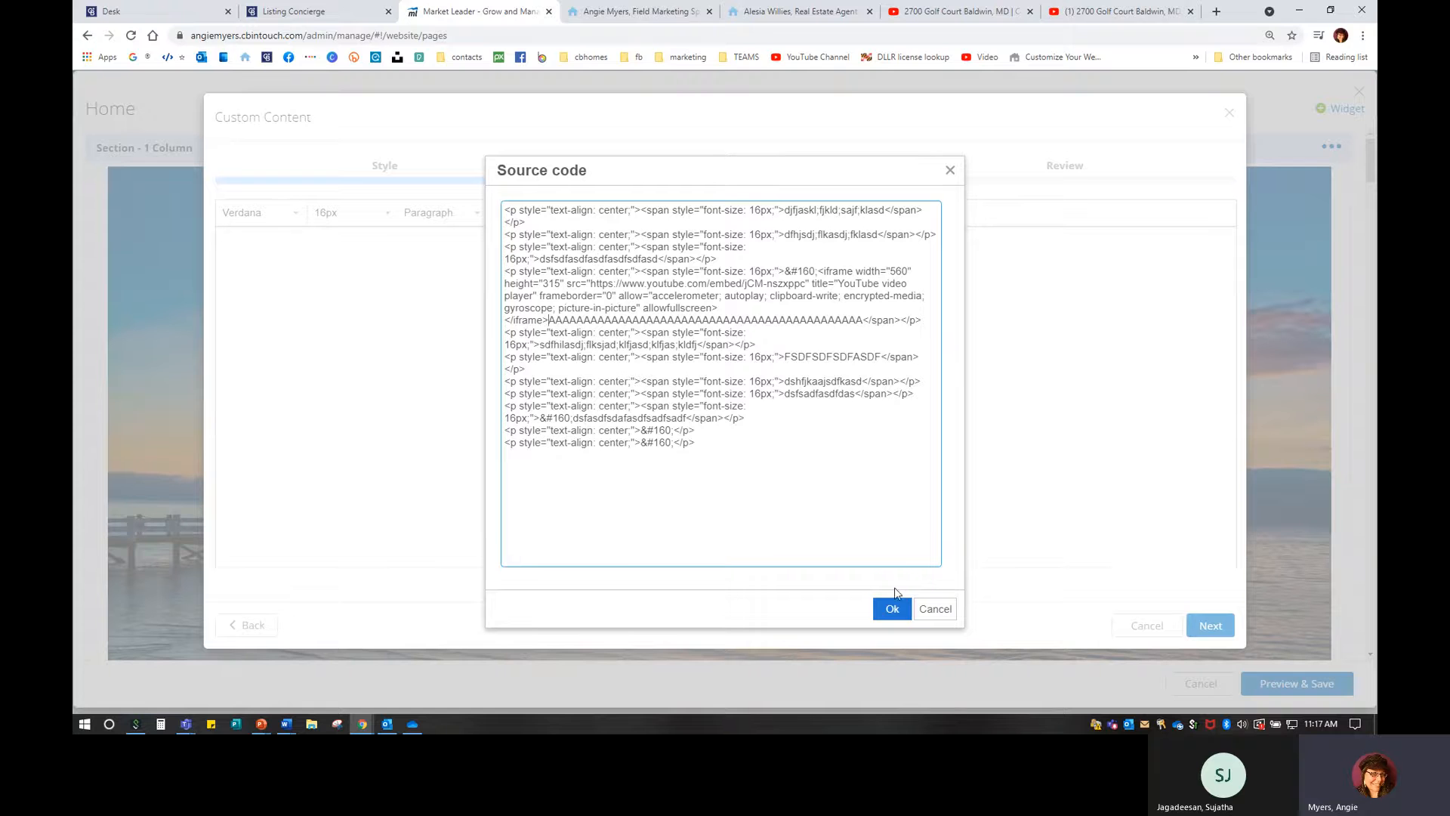
Apply the edited HTML so the listing video appears in the content.
left_click(892, 608)
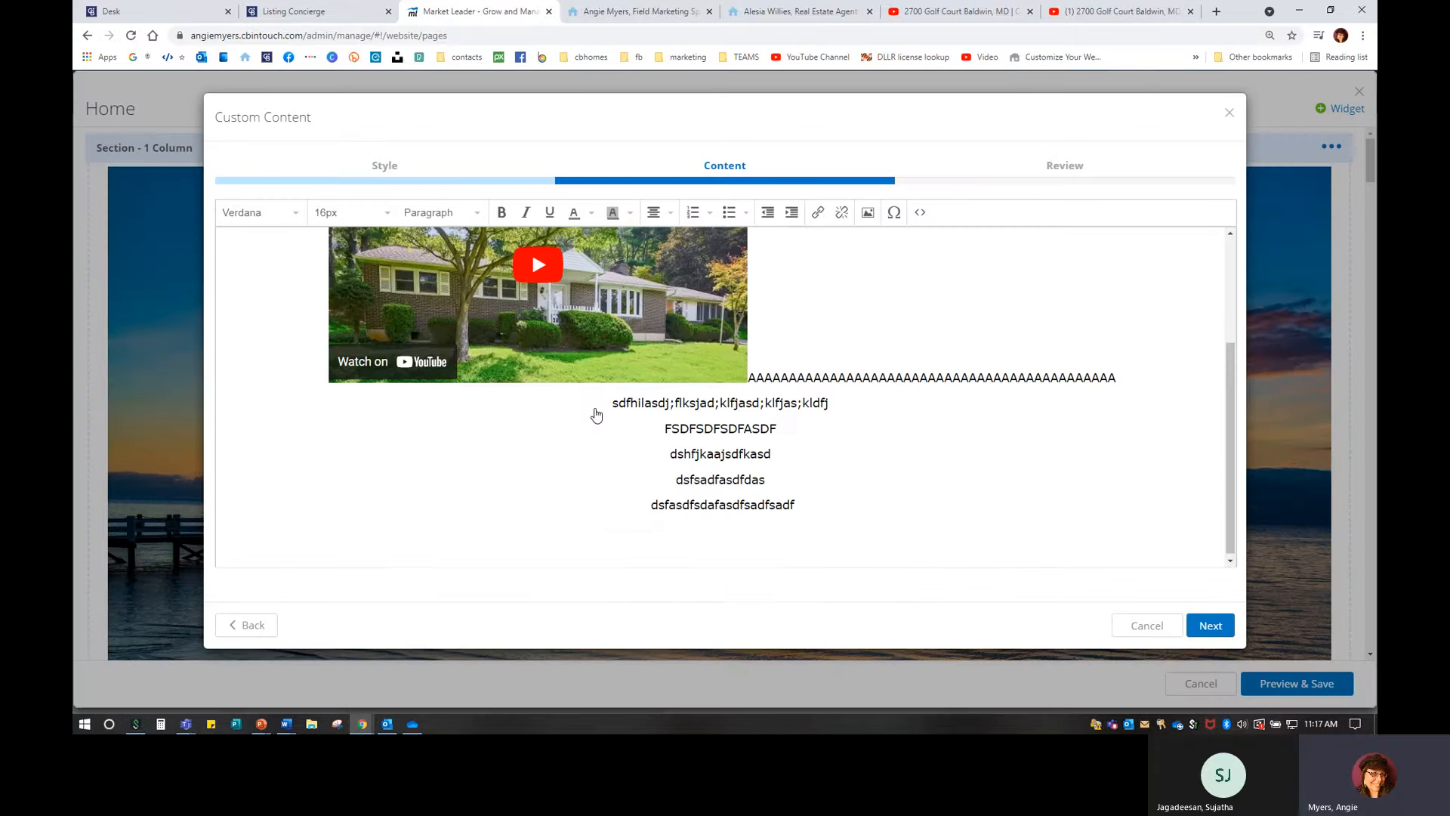
scroll(710, 518, "up", 2)
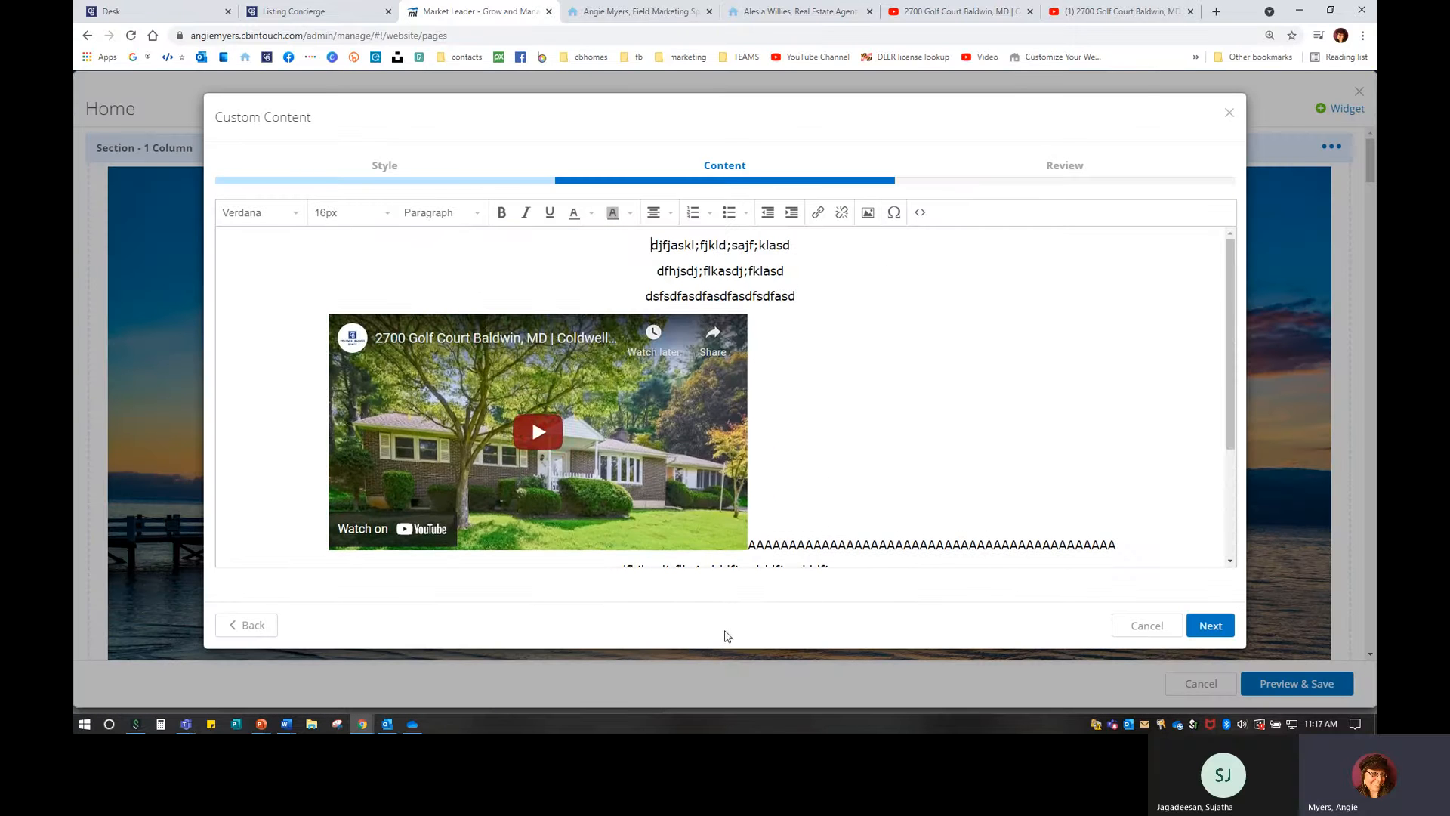
scroll(753, 491, "down", 2)
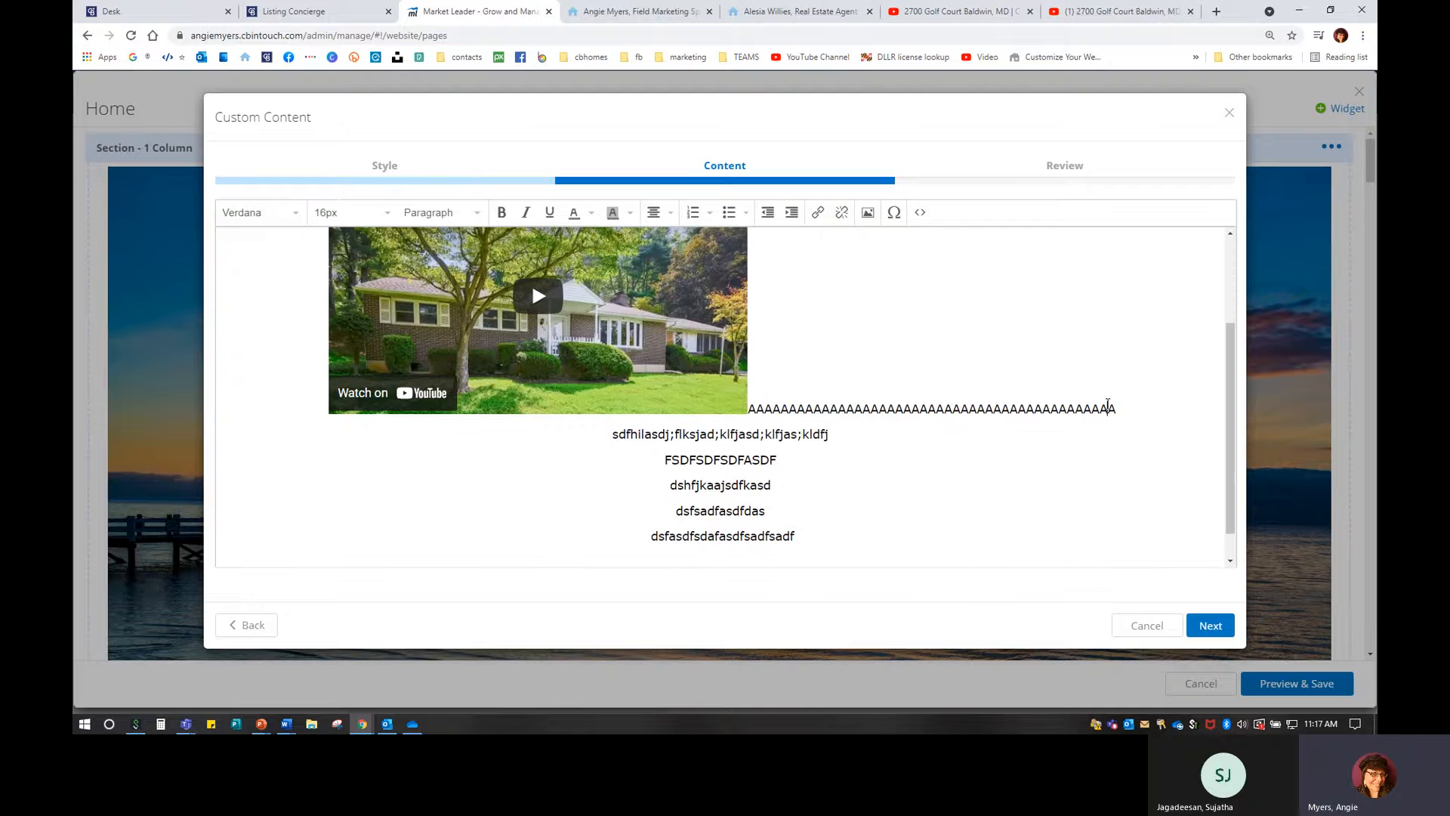
Delete the placeholder A's beside the embedded video and review the result.
left_click_drag(1108, 406, 811, 390)
key("BackSpace")
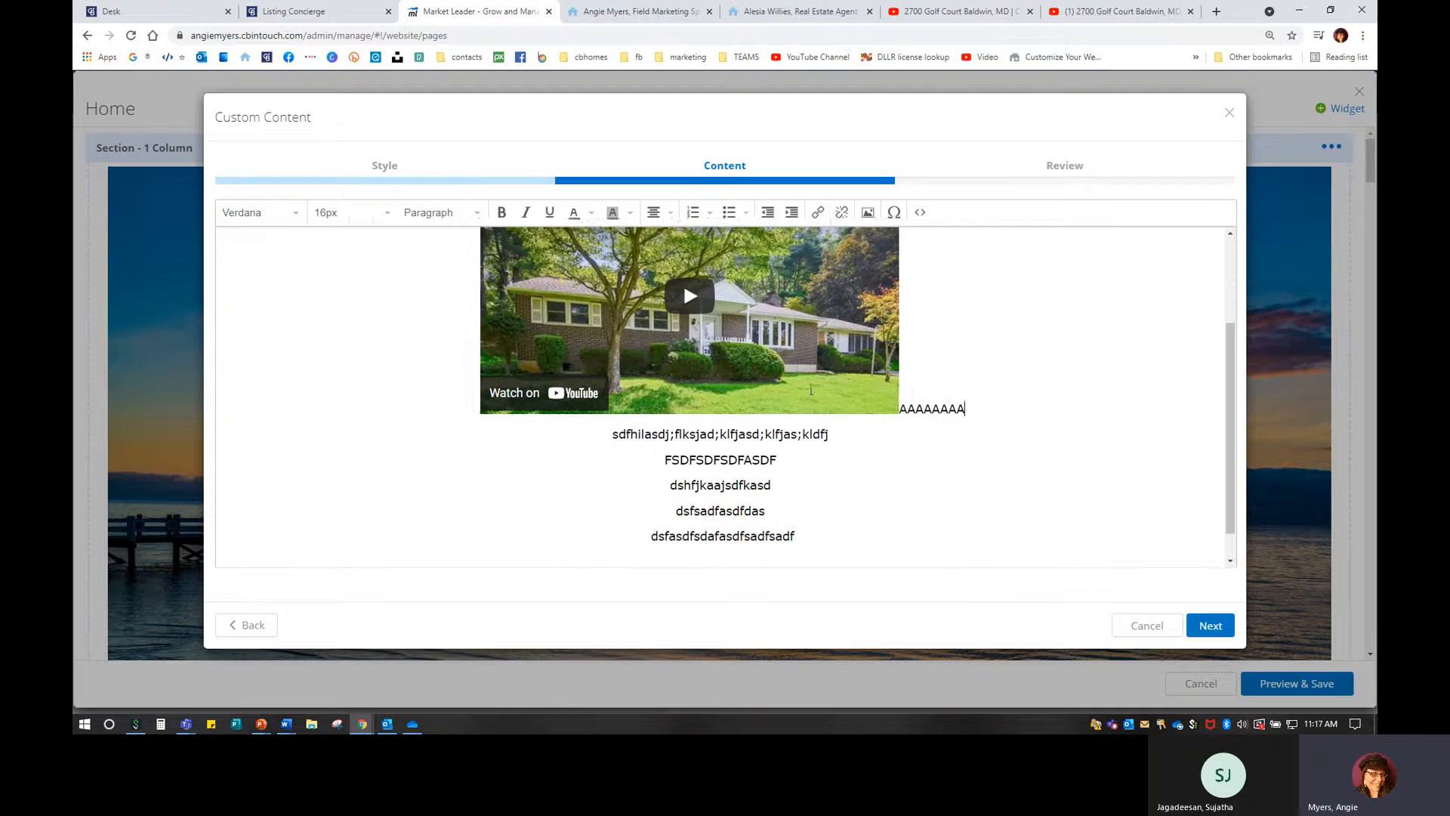
key("BackSpace")
key("BackSpace")
key("BackSpace")
key("BackSpace")
key("BackSpace")
key("BackSpace")
key("BackSpace")
key("BackSpace")
scroll(811, 393, "up", 1)
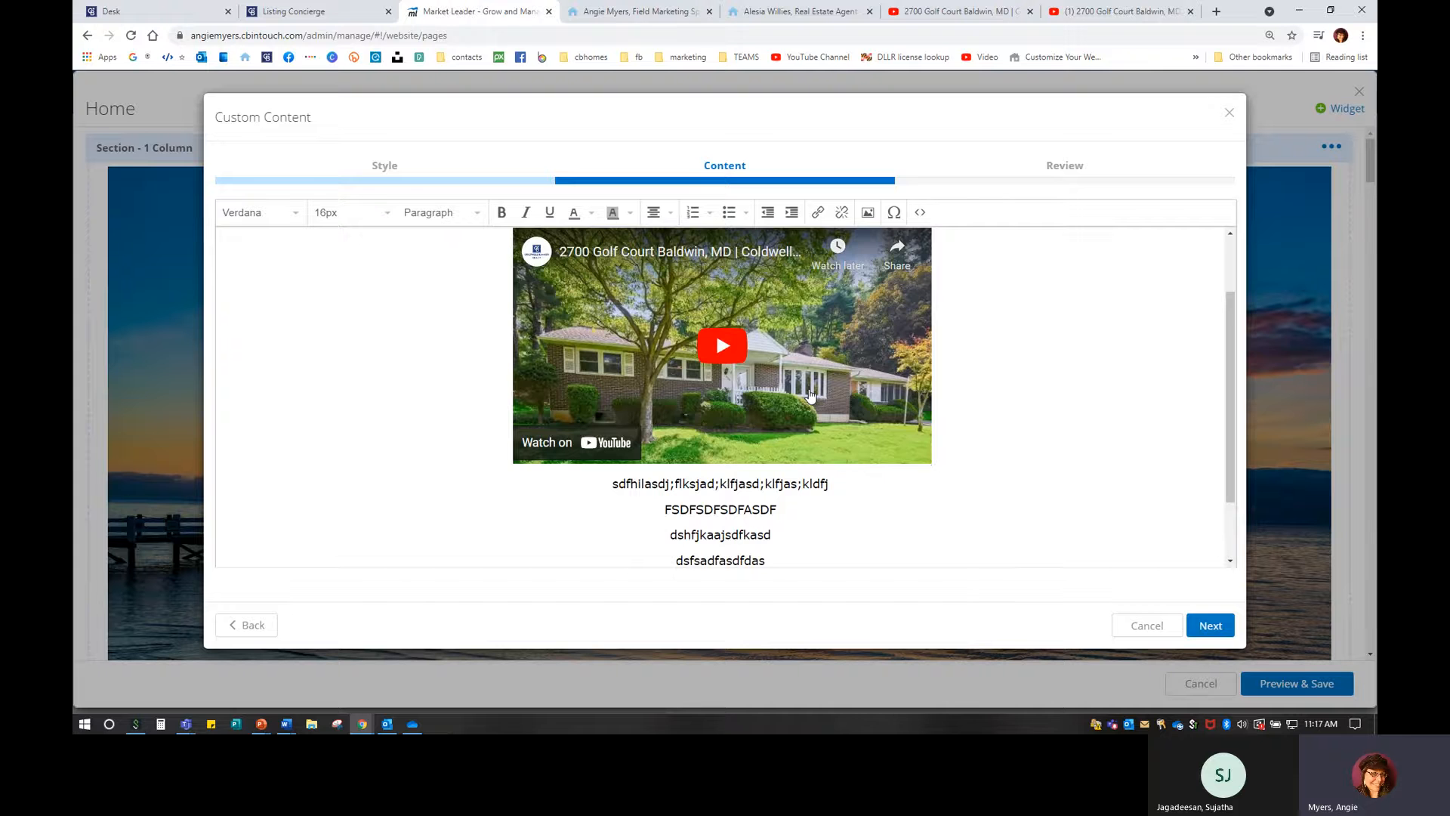
scroll(810, 393, "down", 2)
scroll(792, 288, "up", 4)
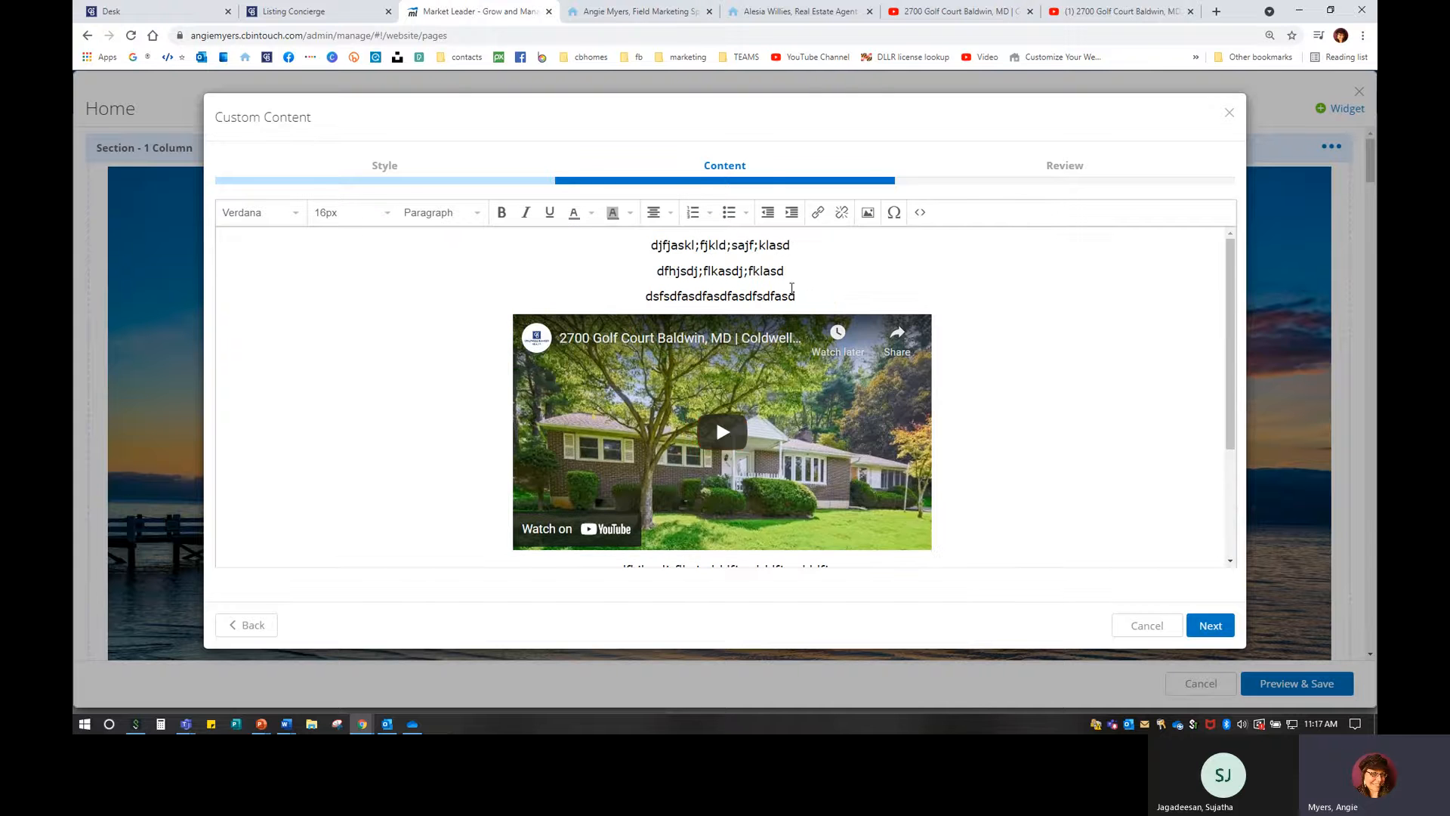
scroll(792, 288, "down", 3)
scroll(866, 283, "up", 3)
scroll(863, 282, "down", 3)
scroll(951, 448, "up", 3)
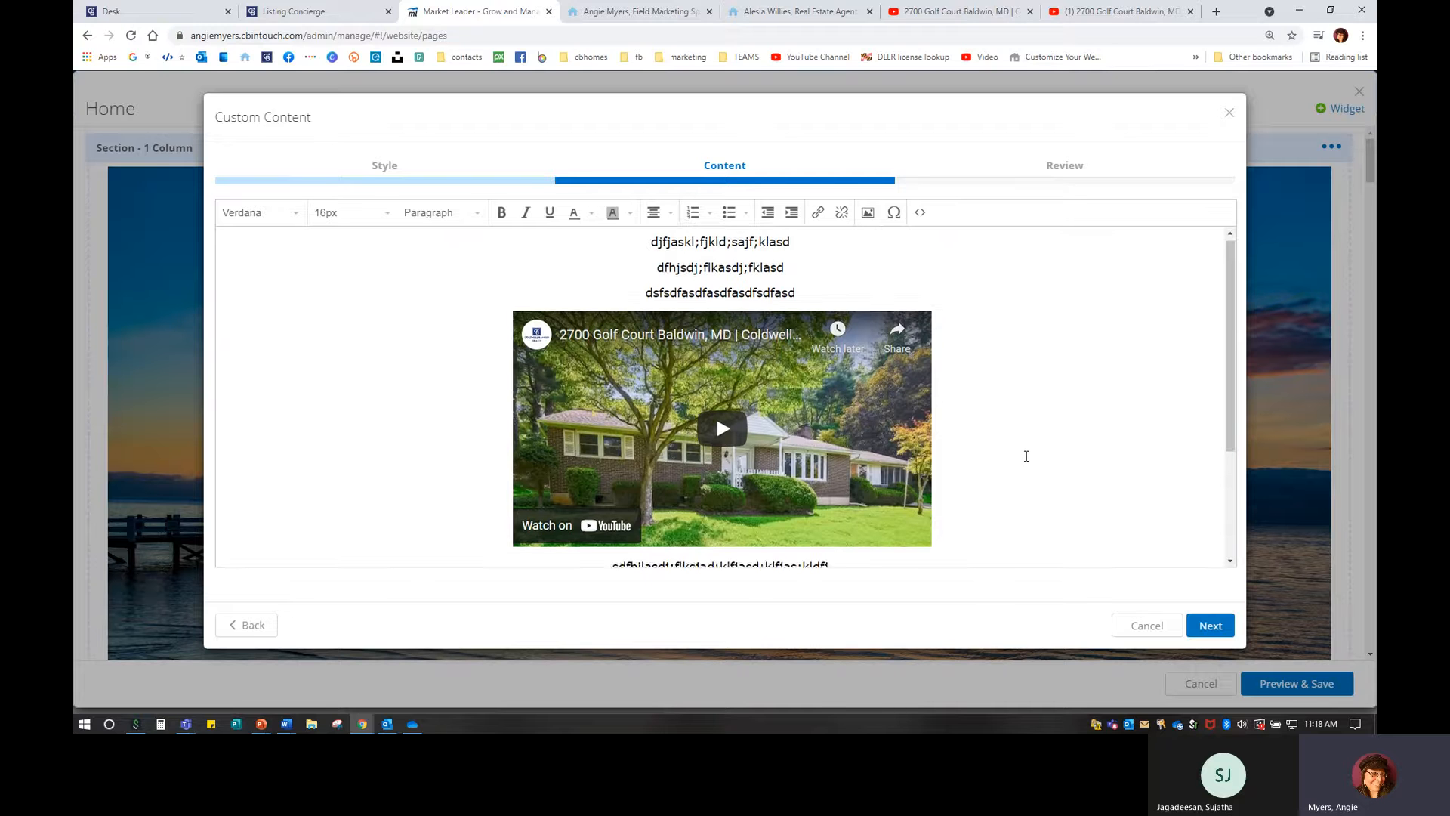
scroll(1024, 457, "down", 3)
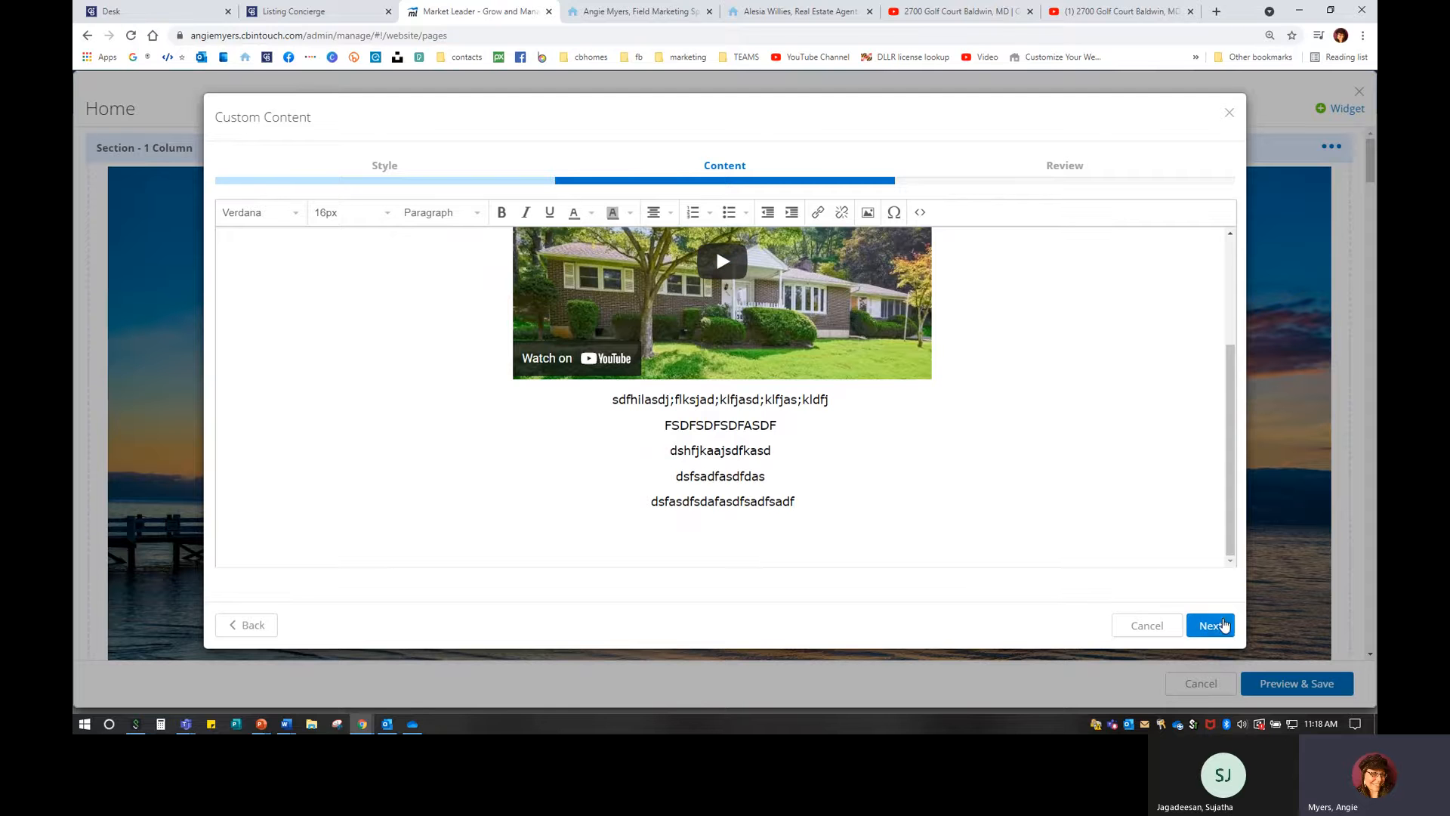
Review and save the custom content widget, then choose Preview & Save.
left_click(1210, 626)
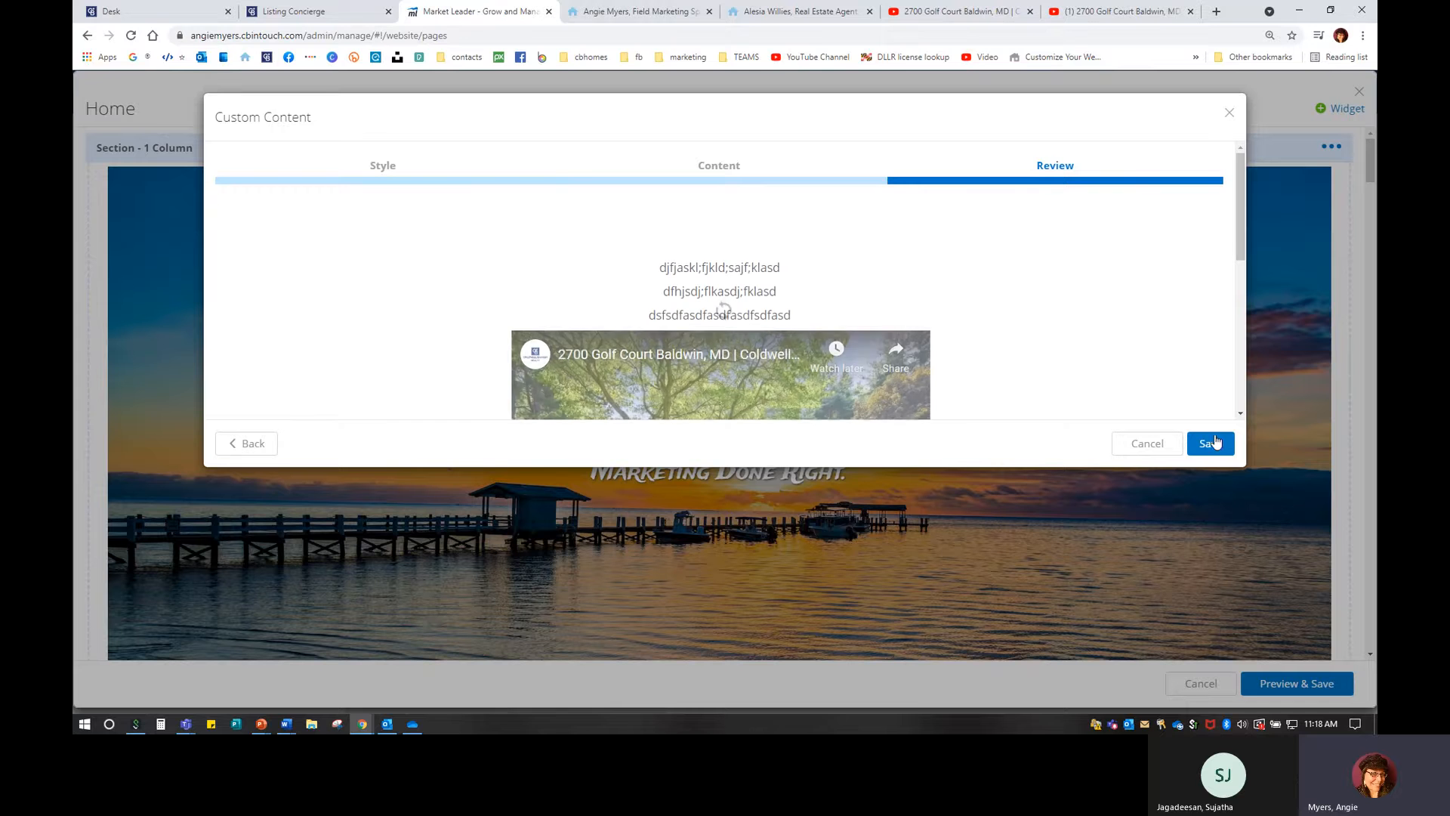
left_click(1213, 442)
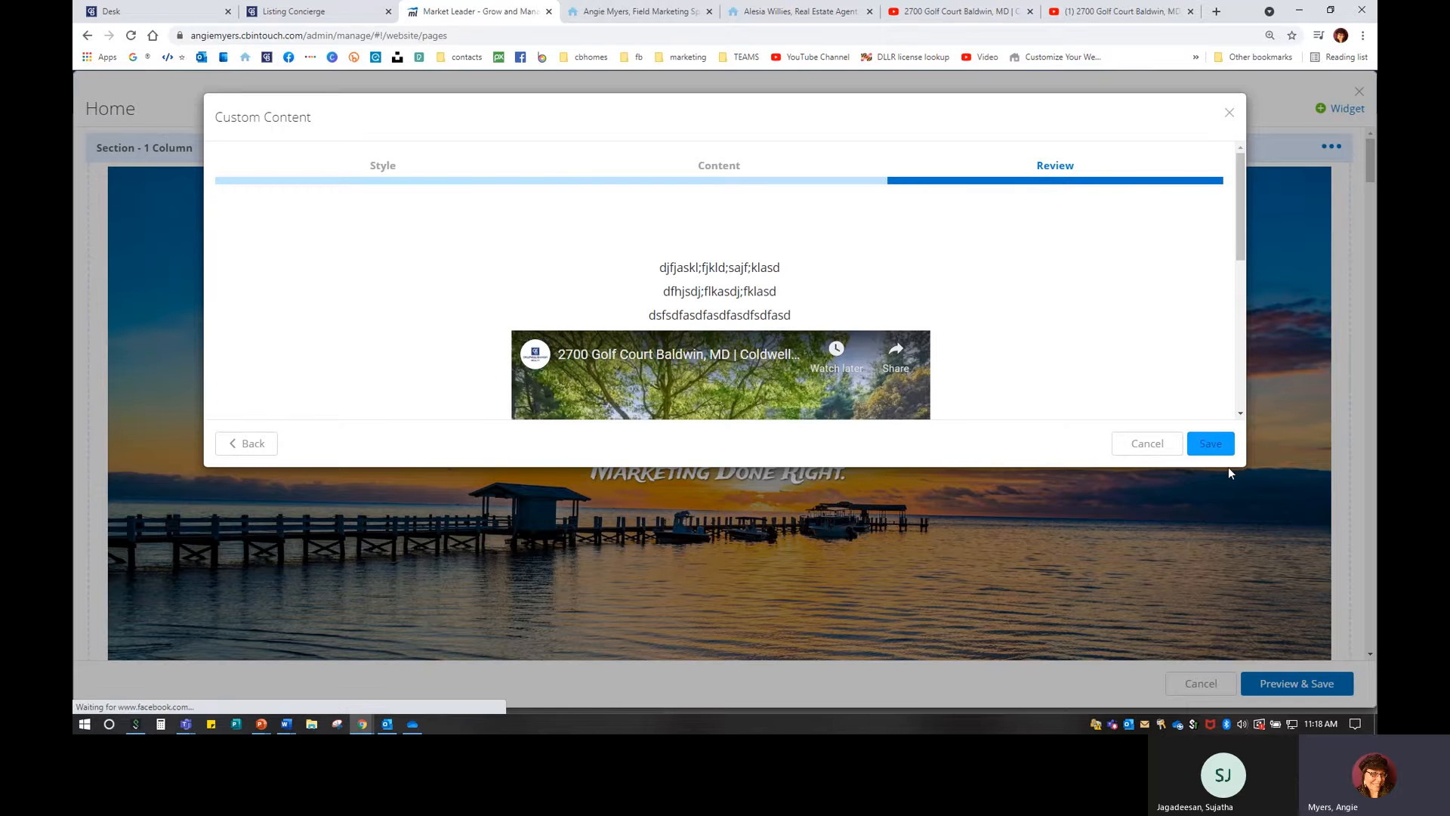
scroll(1226, 469, "down", 20)
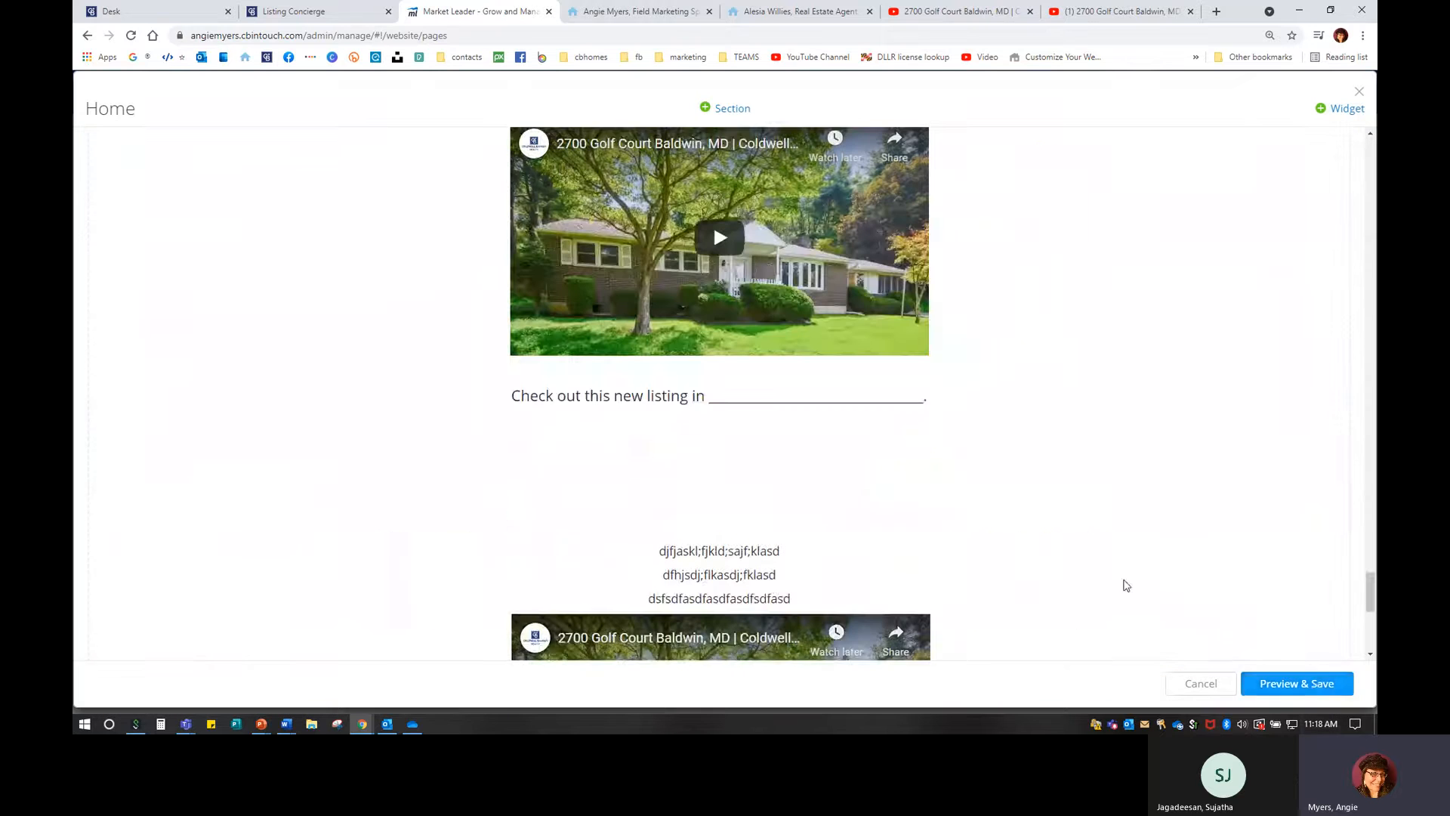
scroll(782, 583, "down", 2)
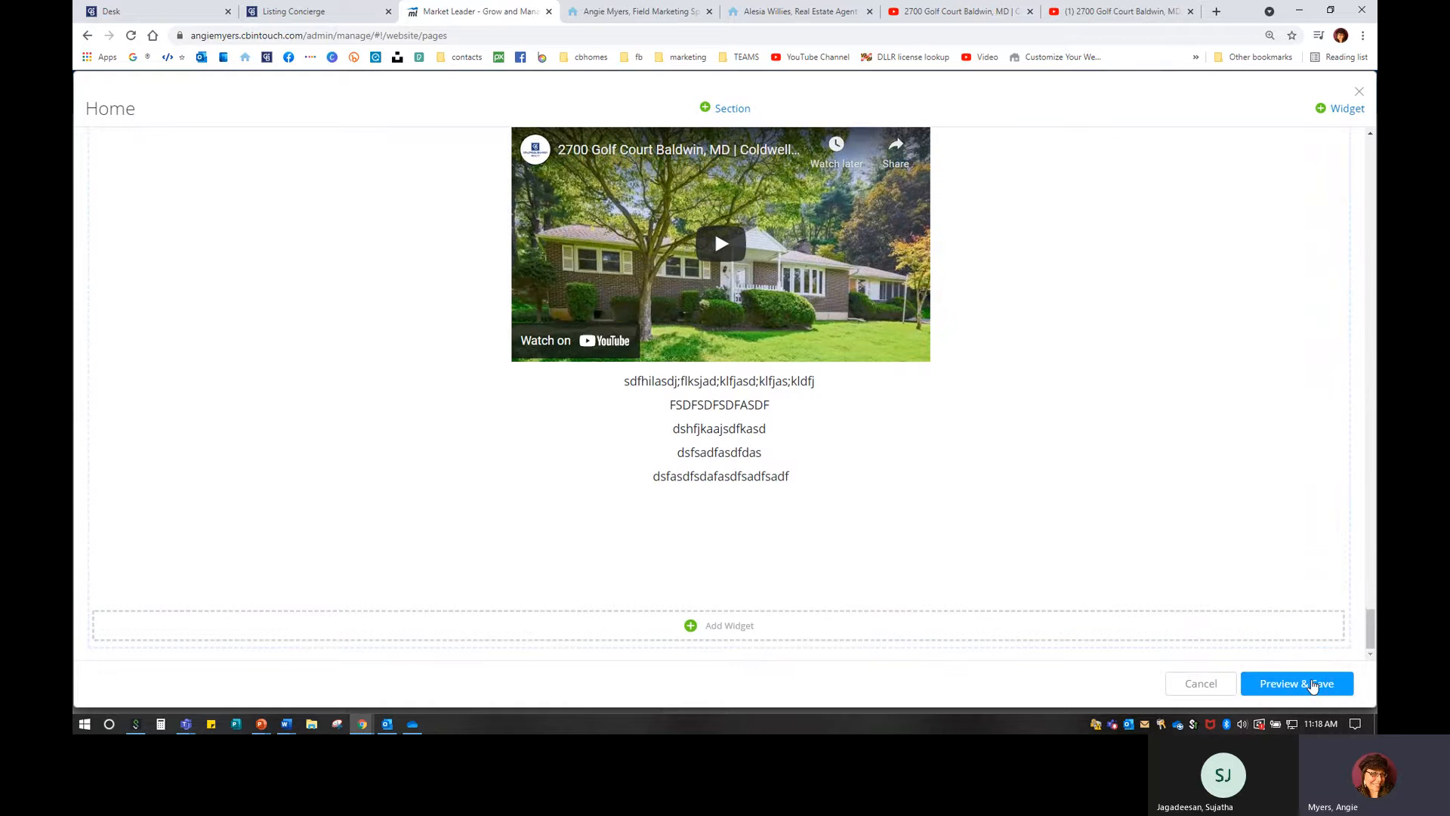
left_click(1313, 684)
Preview the Home page in mobile, tablet and desktop layouts.
left_click(1313, 684)
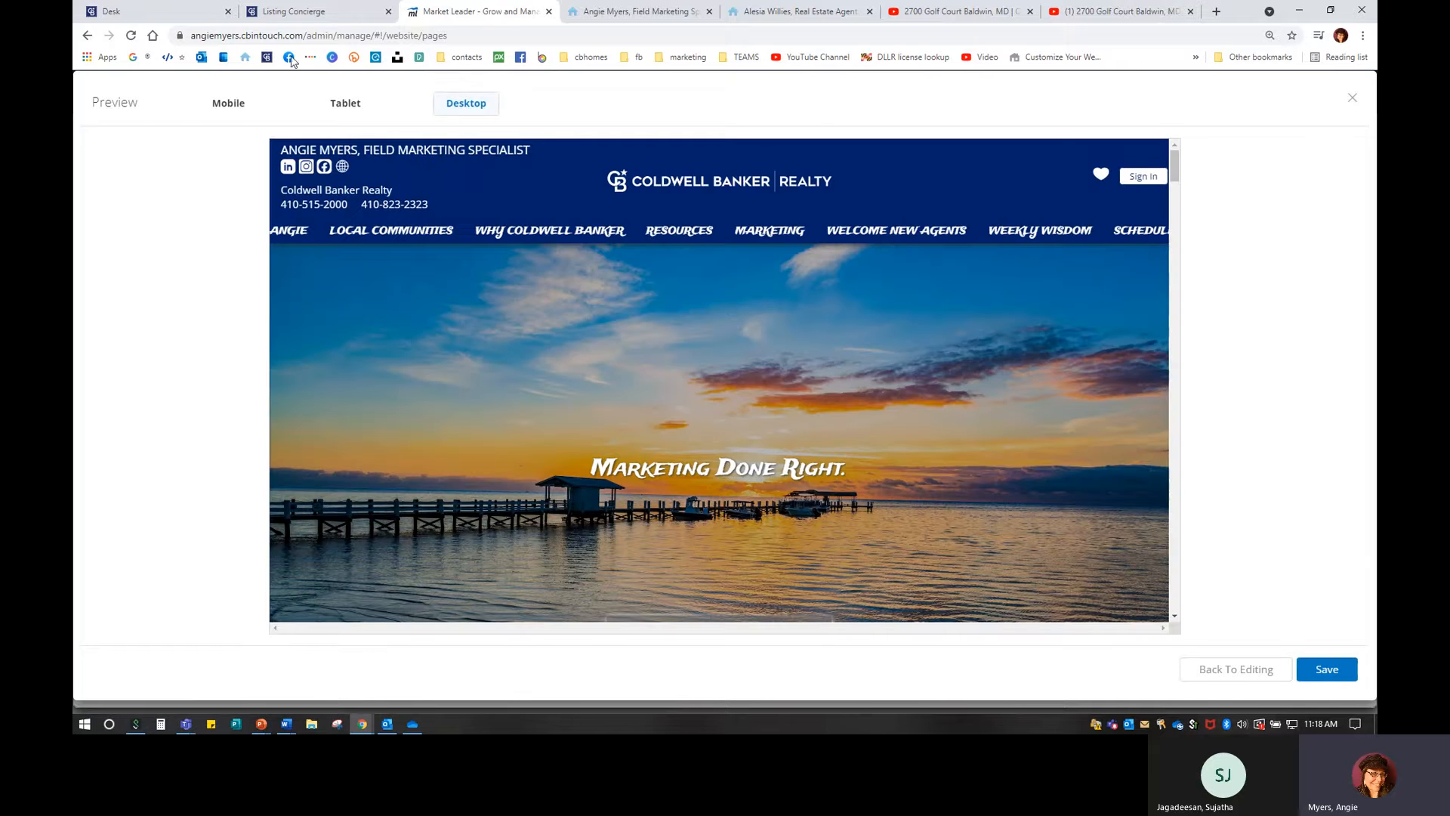
left_click(225, 105)
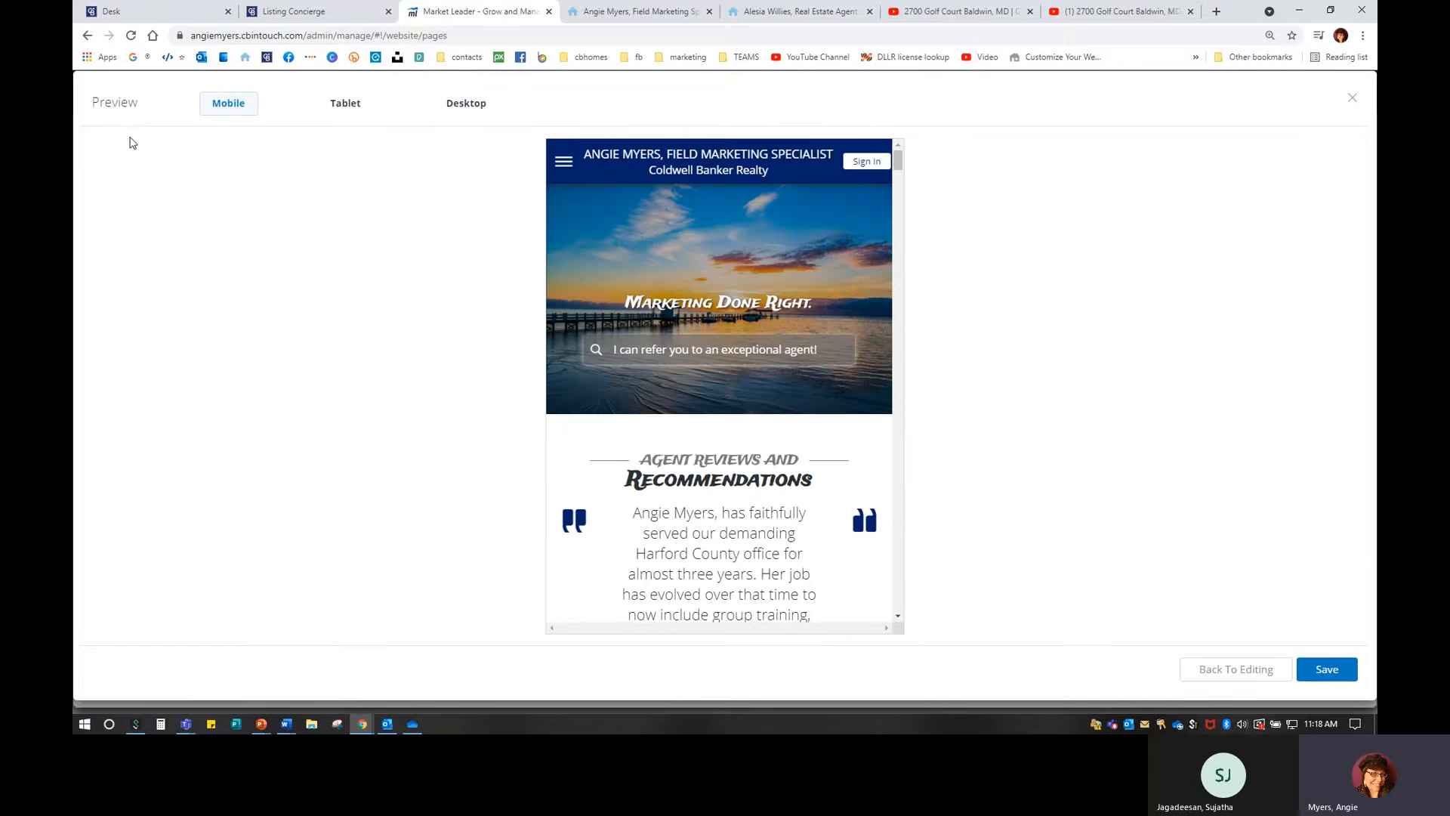
left_click(347, 109)
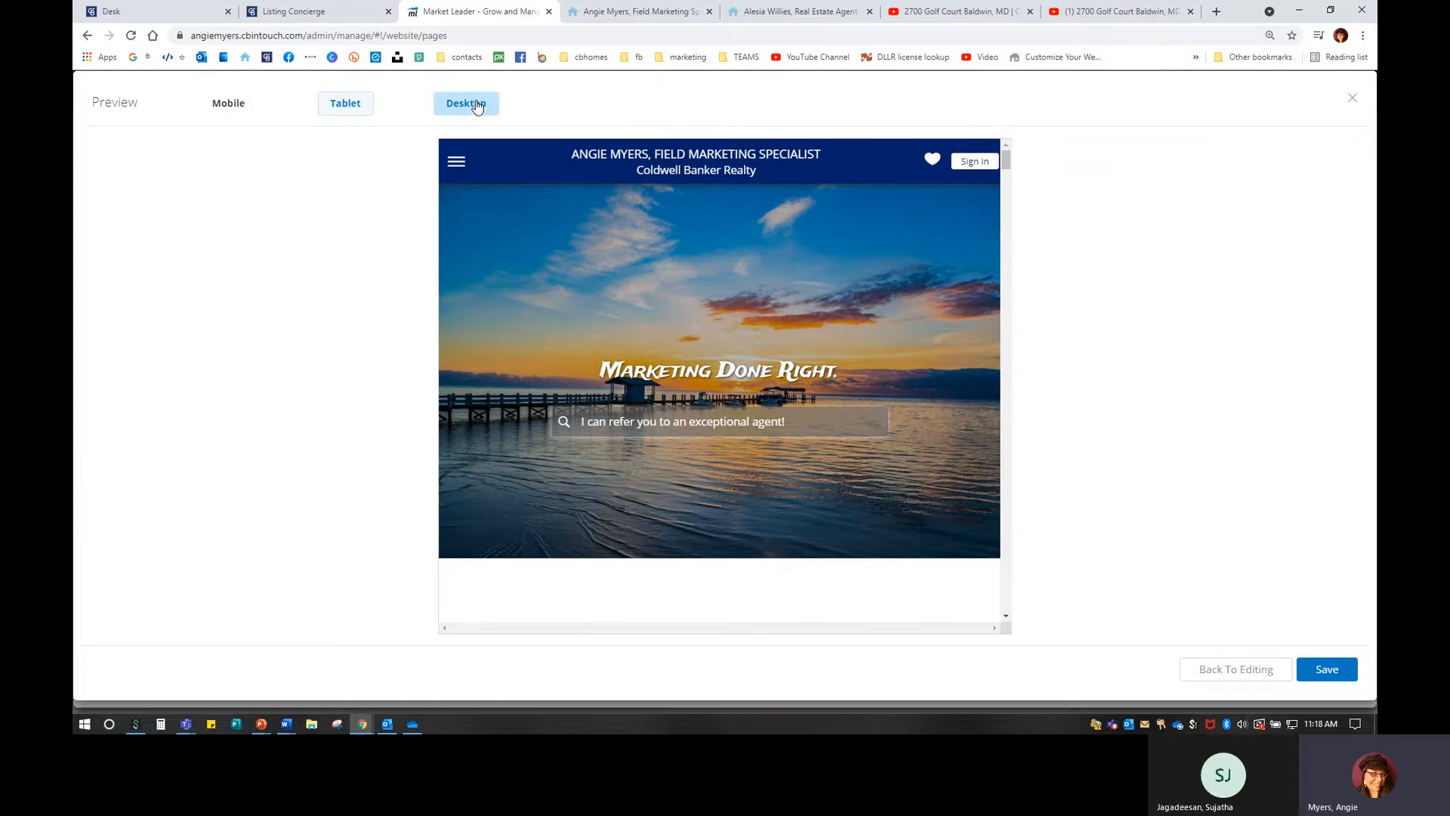
left_click(477, 107)
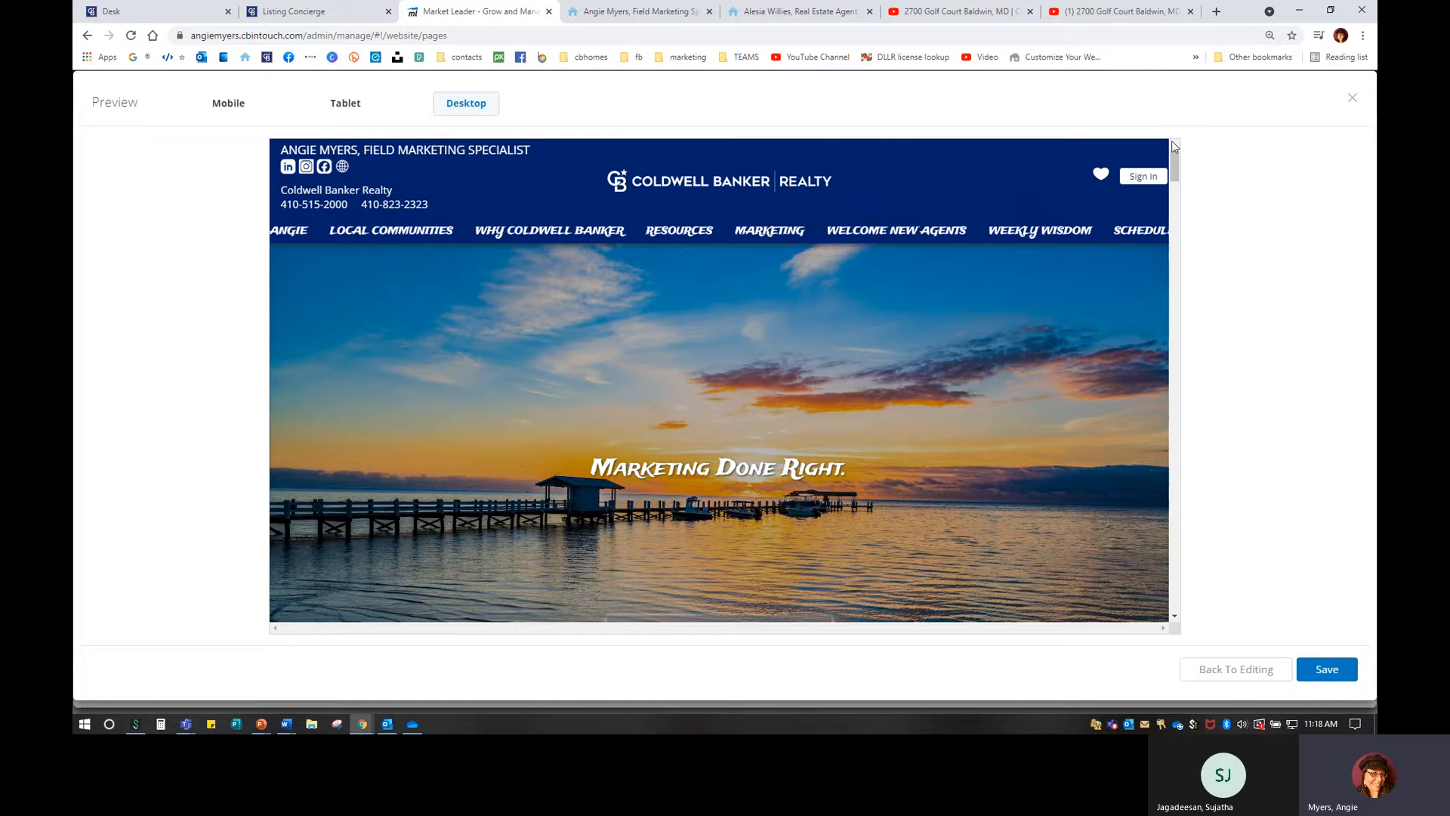
left_click_drag(1176, 173, 1176, 498)
scroll(718, 453, "down", 7)
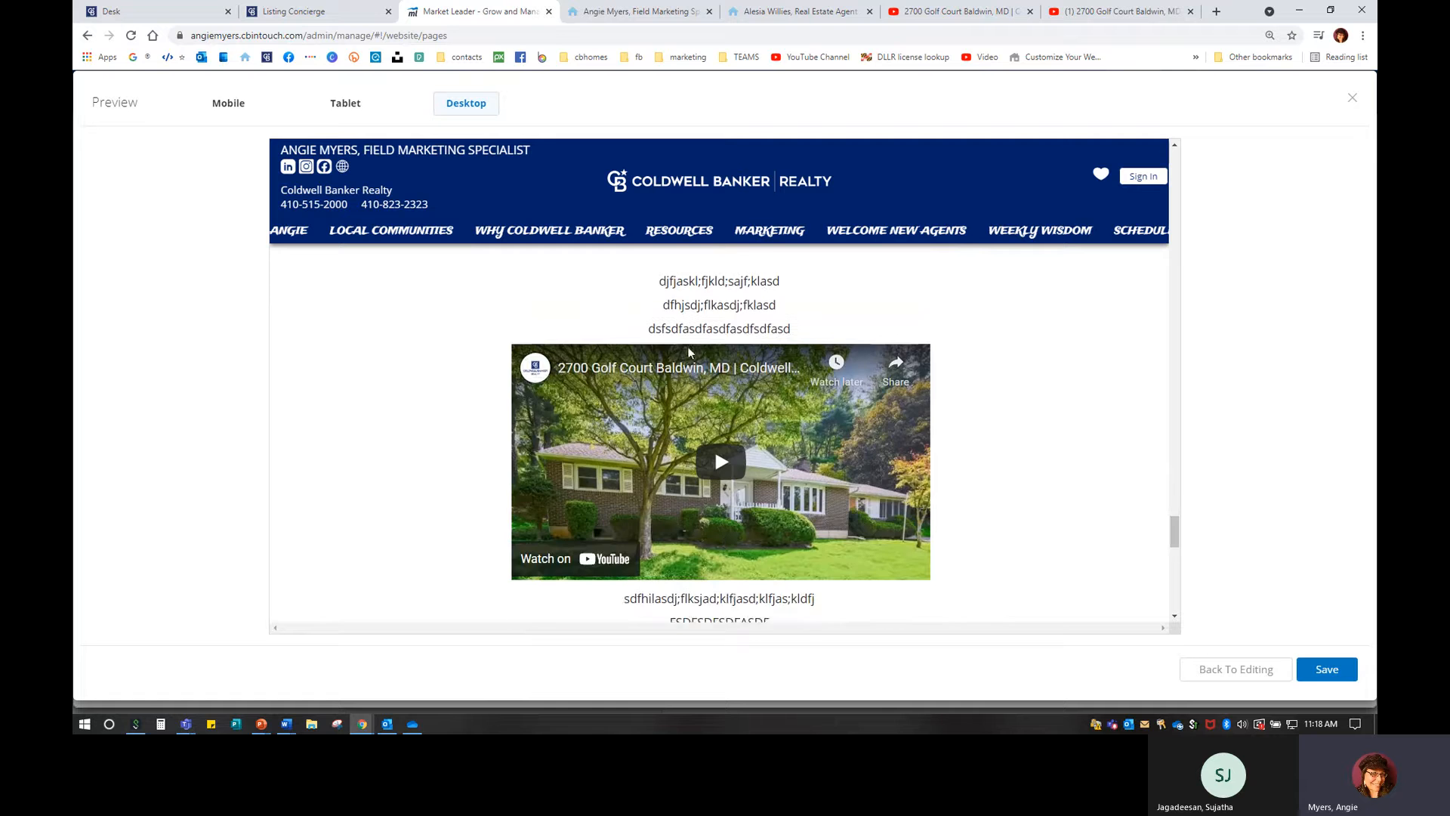
scroll(724, 360, "down", 3)
scroll(724, 359, "up", 2)
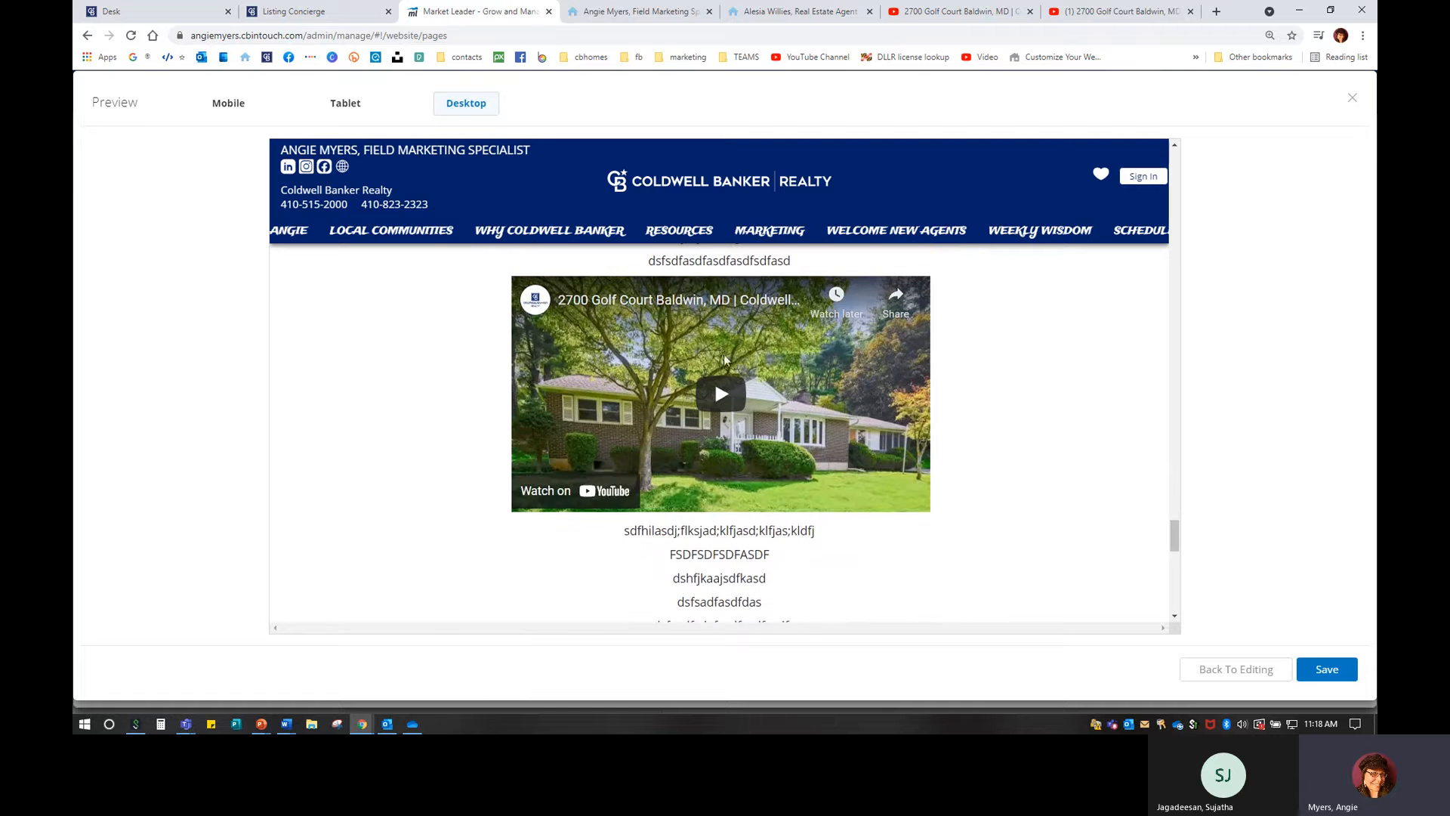
Recheck the tablet and mobile previews, then save the Home page changes.
left_click(345, 103)
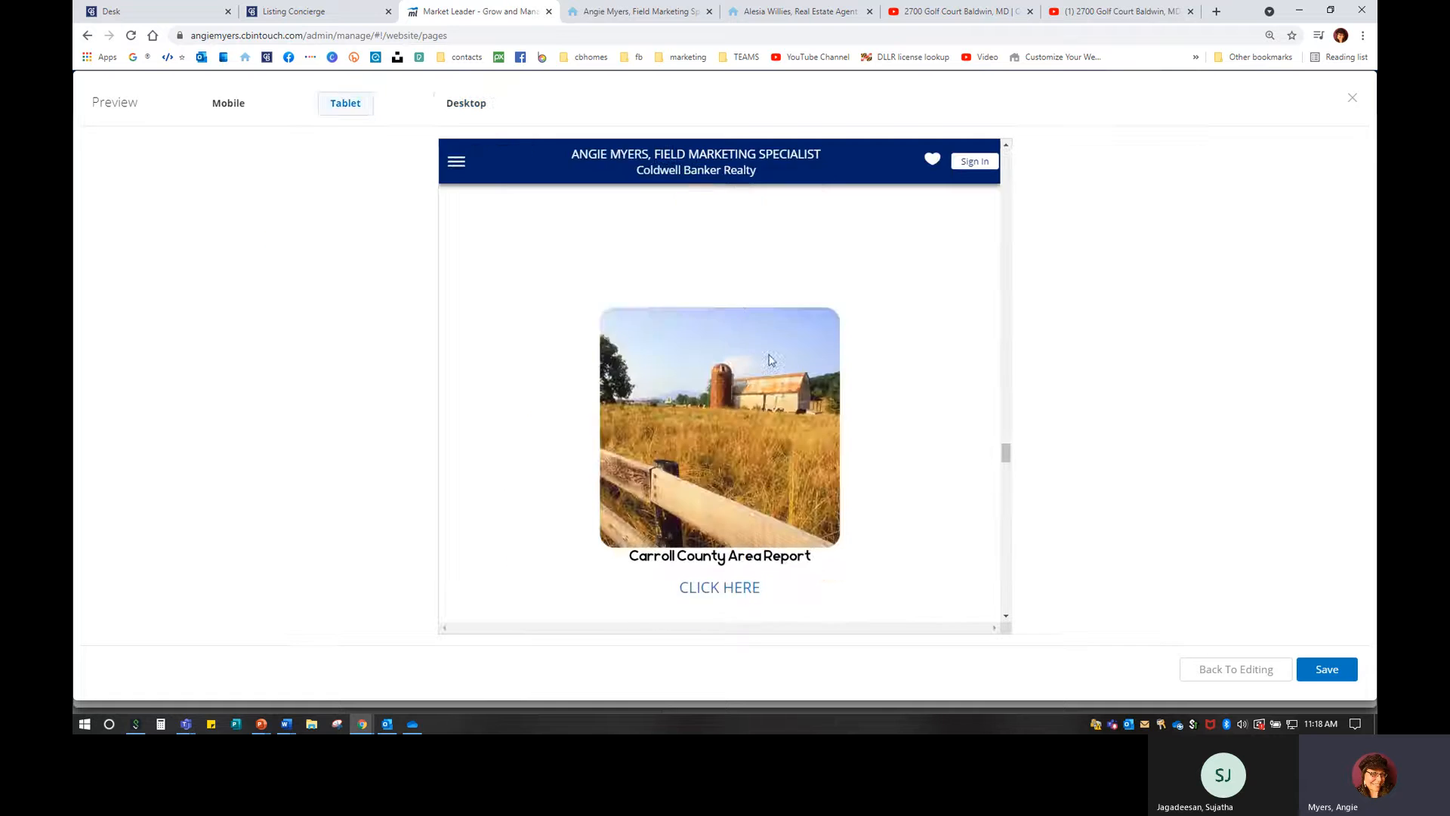
scroll(782, 383, "up", 3)
scroll(784, 383, "down", 10)
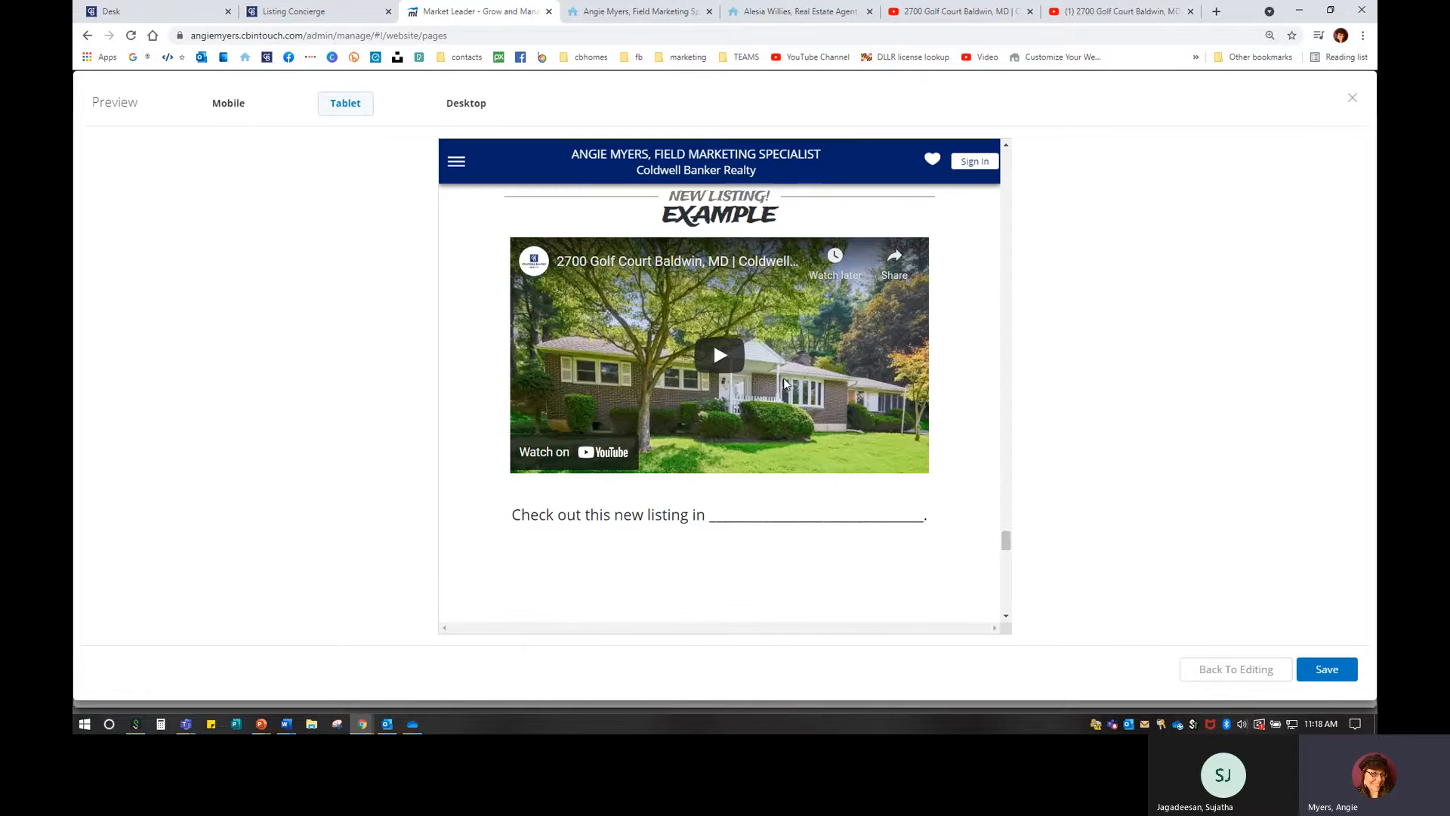
scroll(782, 378, "down", 5)
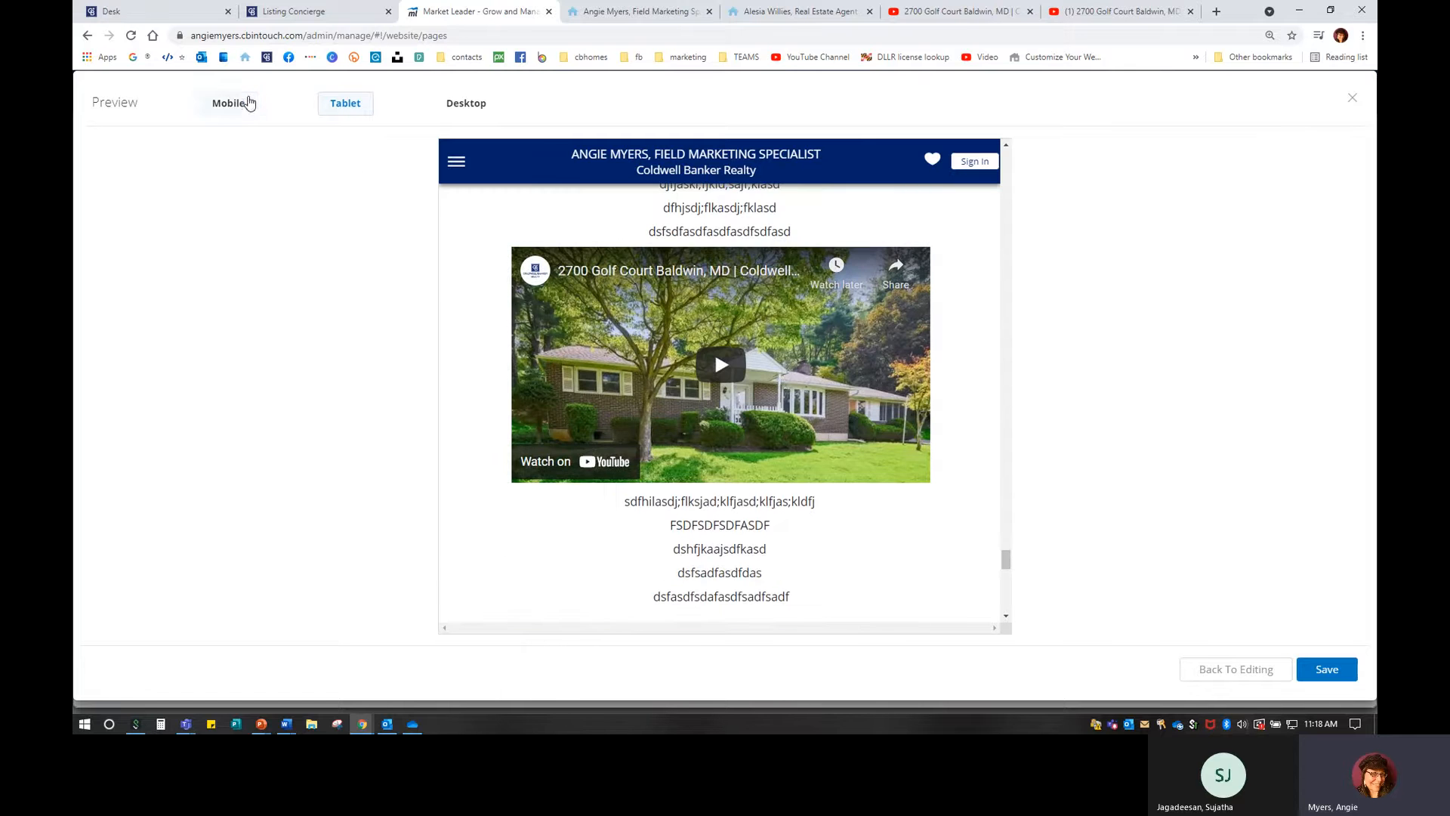
left_click(228, 103)
scroll(730, 416, "down", 5)
scroll(730, 415, "up", 10)
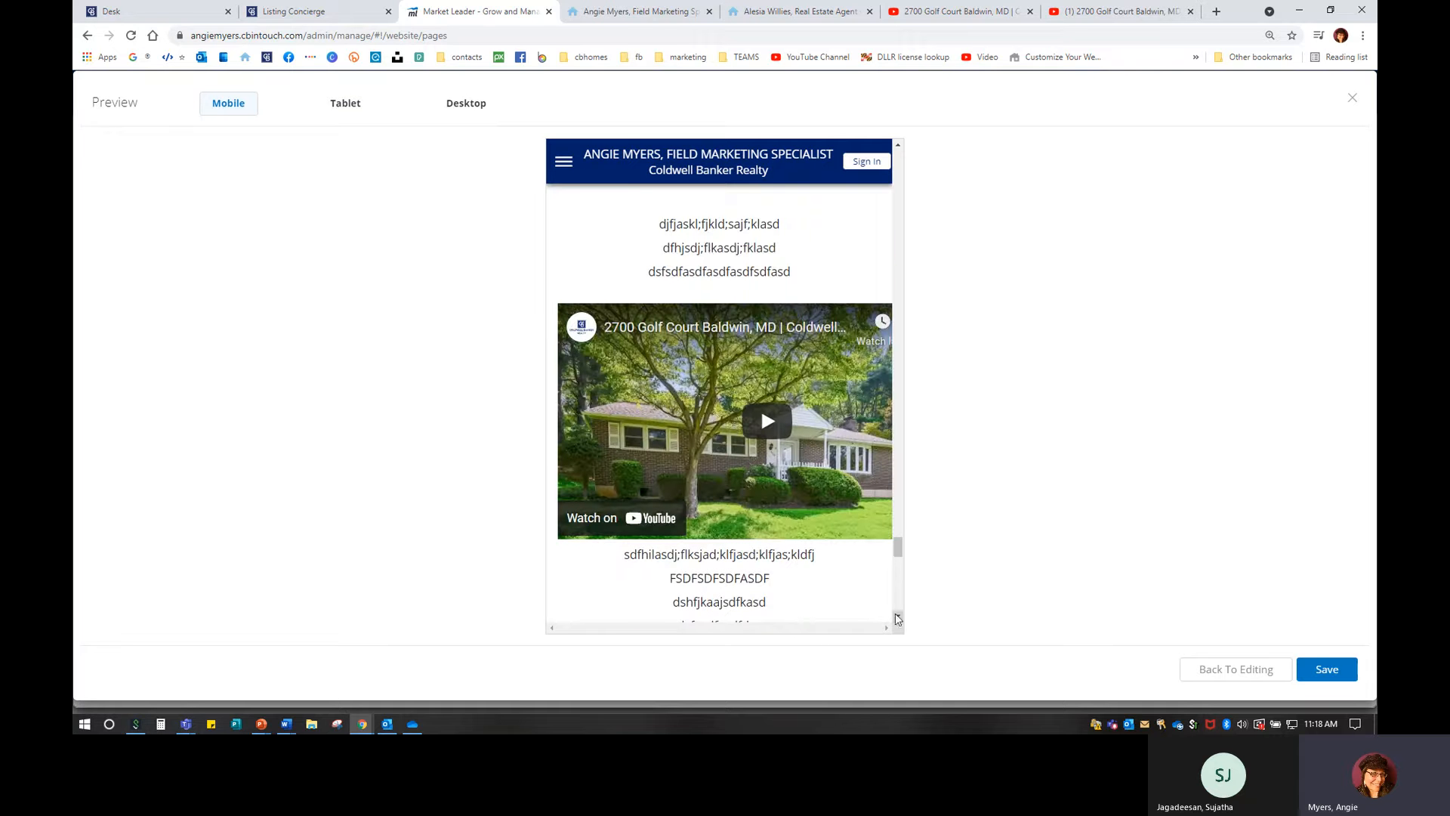
left_click(1349, 676)
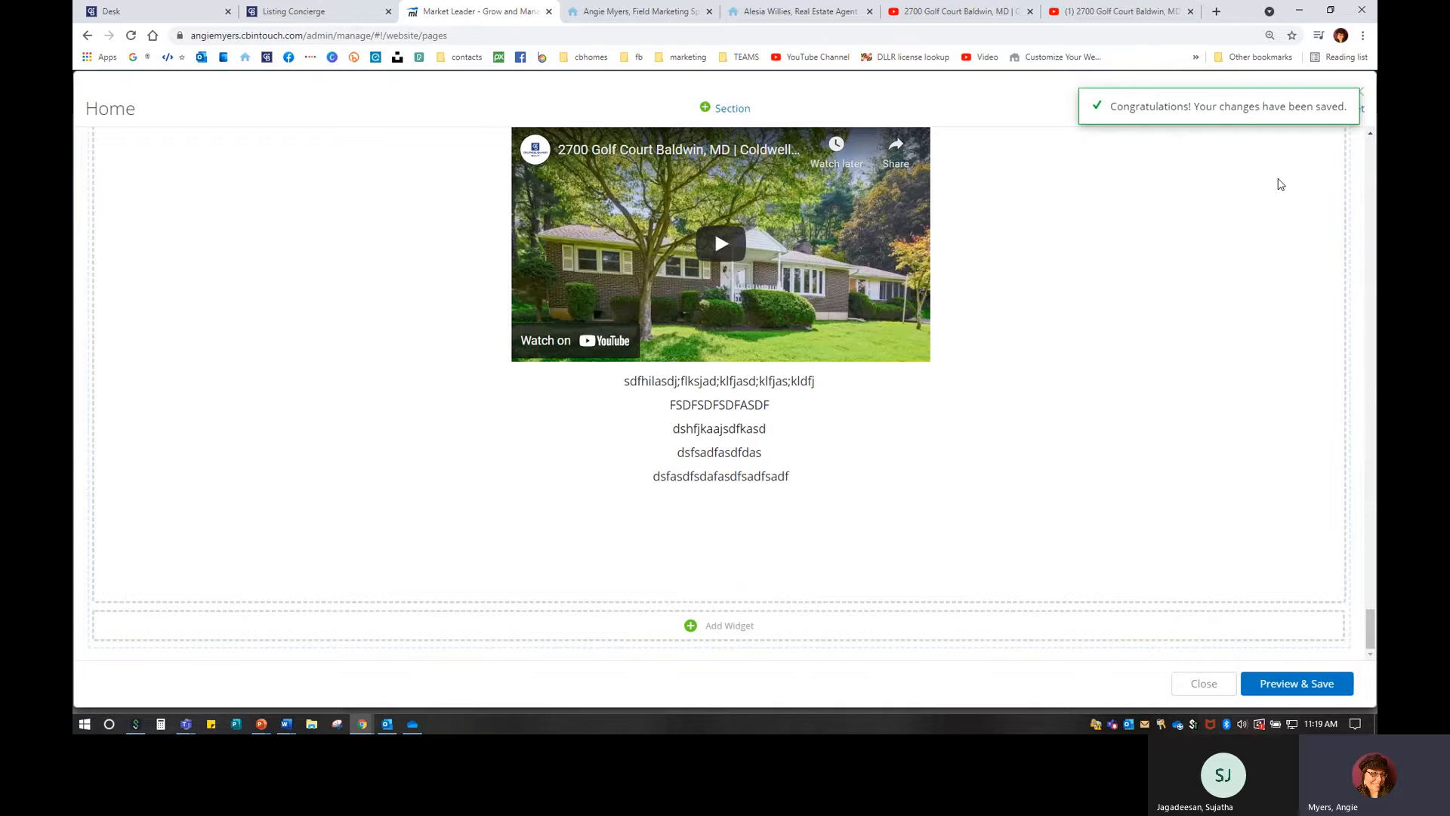
Close the home page editor and open the live site via Website > View Site.
left_click(1360, 92)
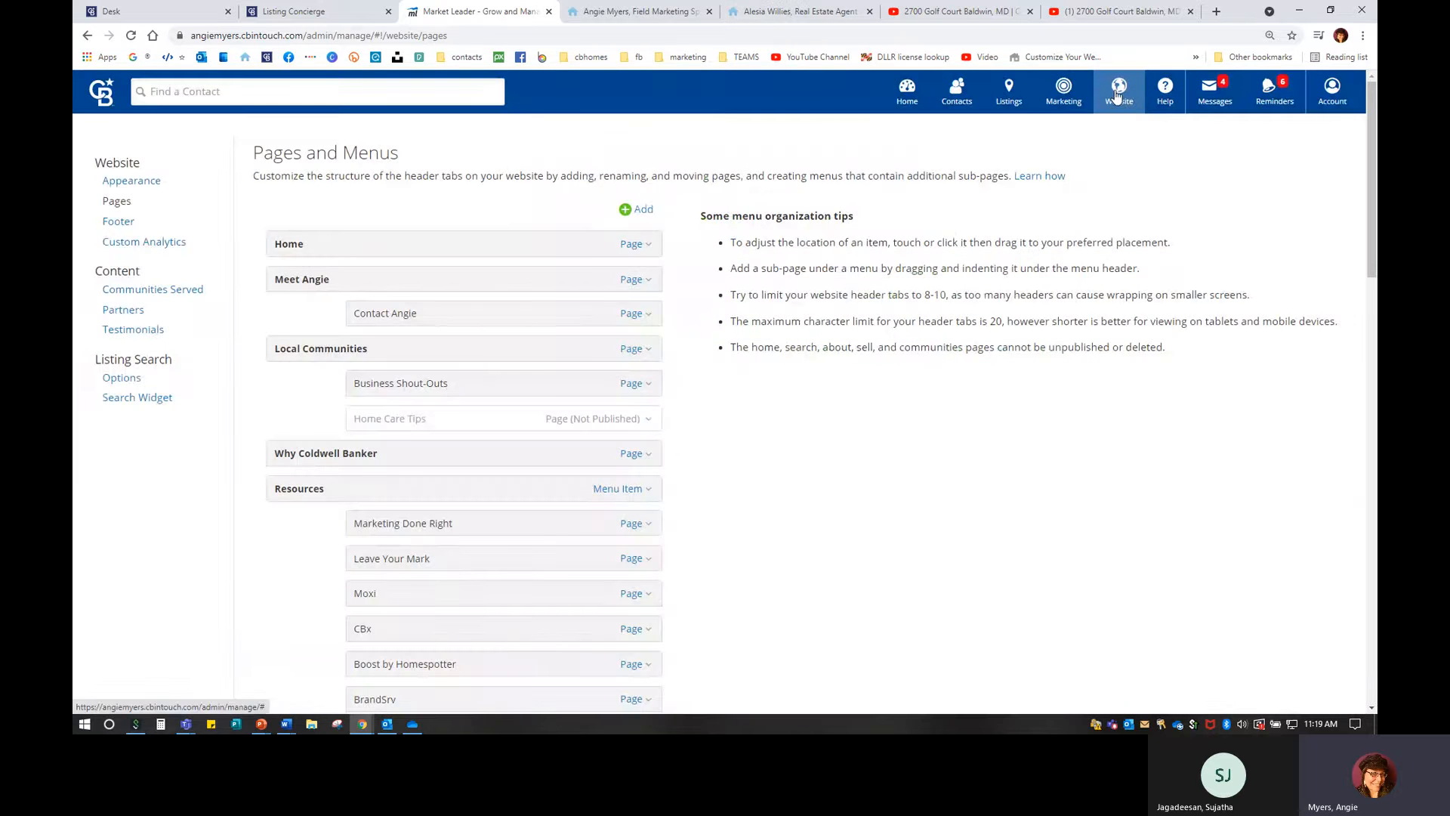
left_click(1119, 93)
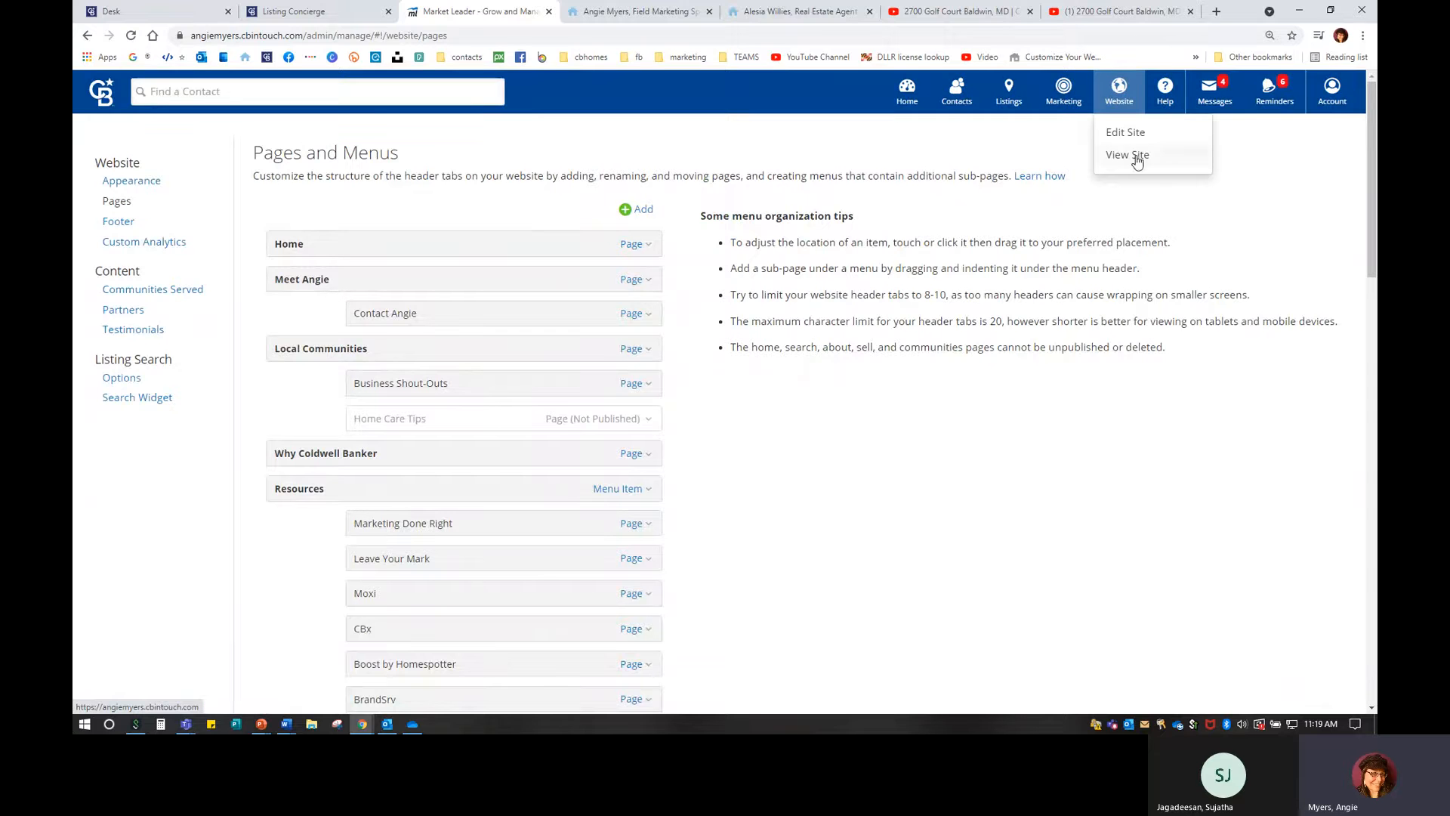
left_click(1137, 160)
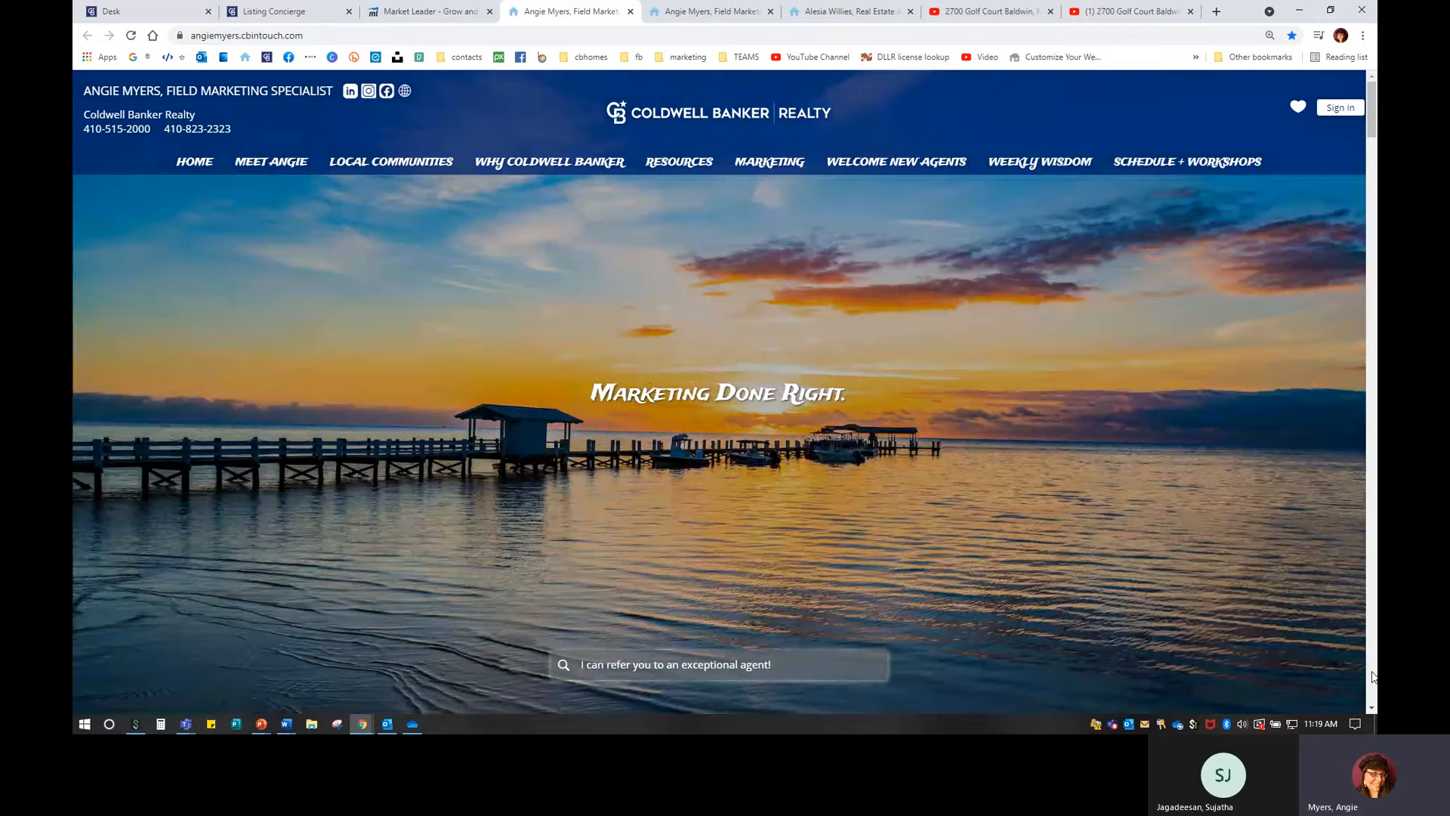
left_click(1373, 678)
scroll(920, 523, "up", 7)
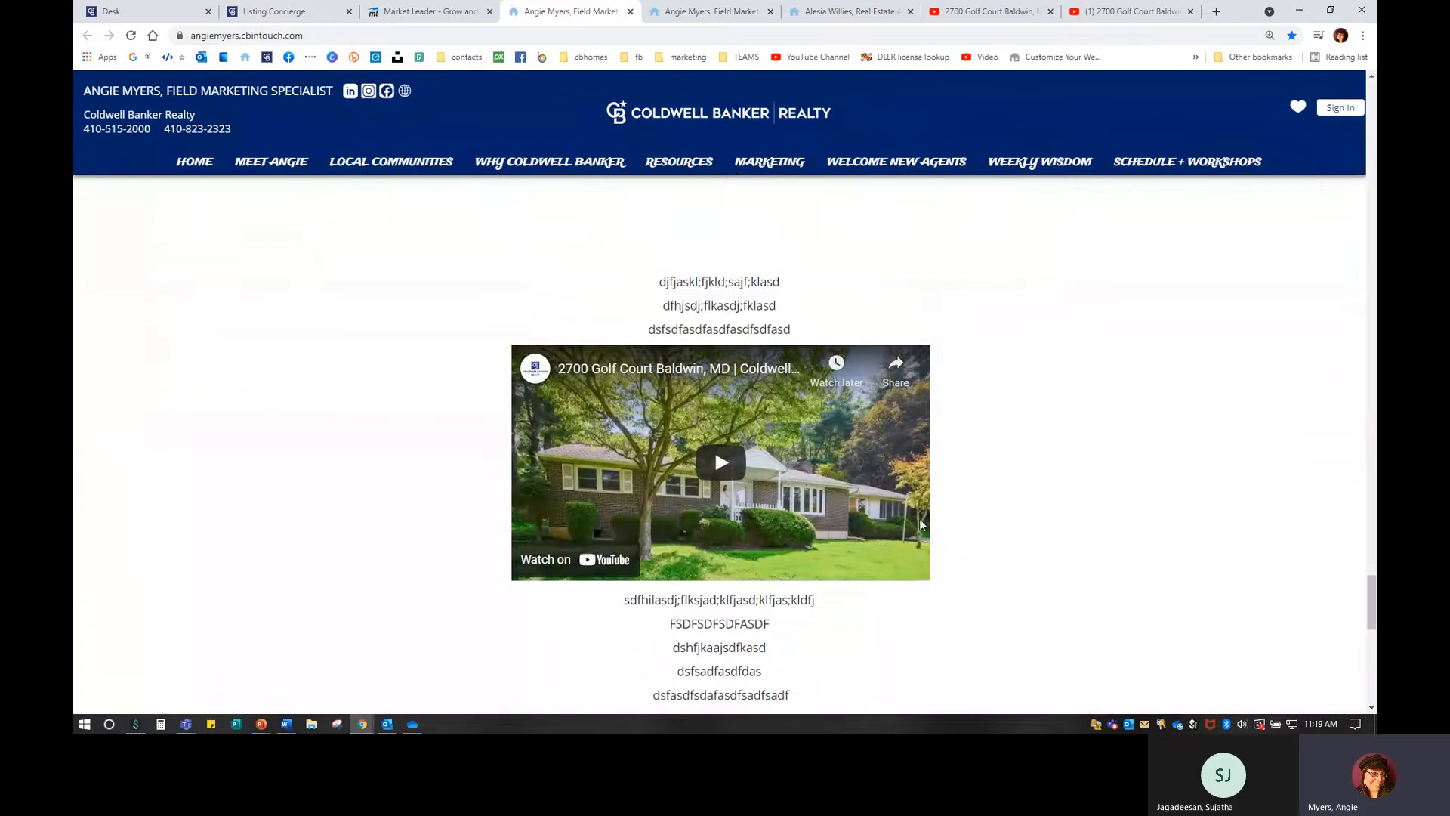
scroll(920, 523, "down", 2)
scroll(920, 523, "up", 2)
left_click_drag(656, 281, 815, 350)
scroll(722, 503, "down", 1)
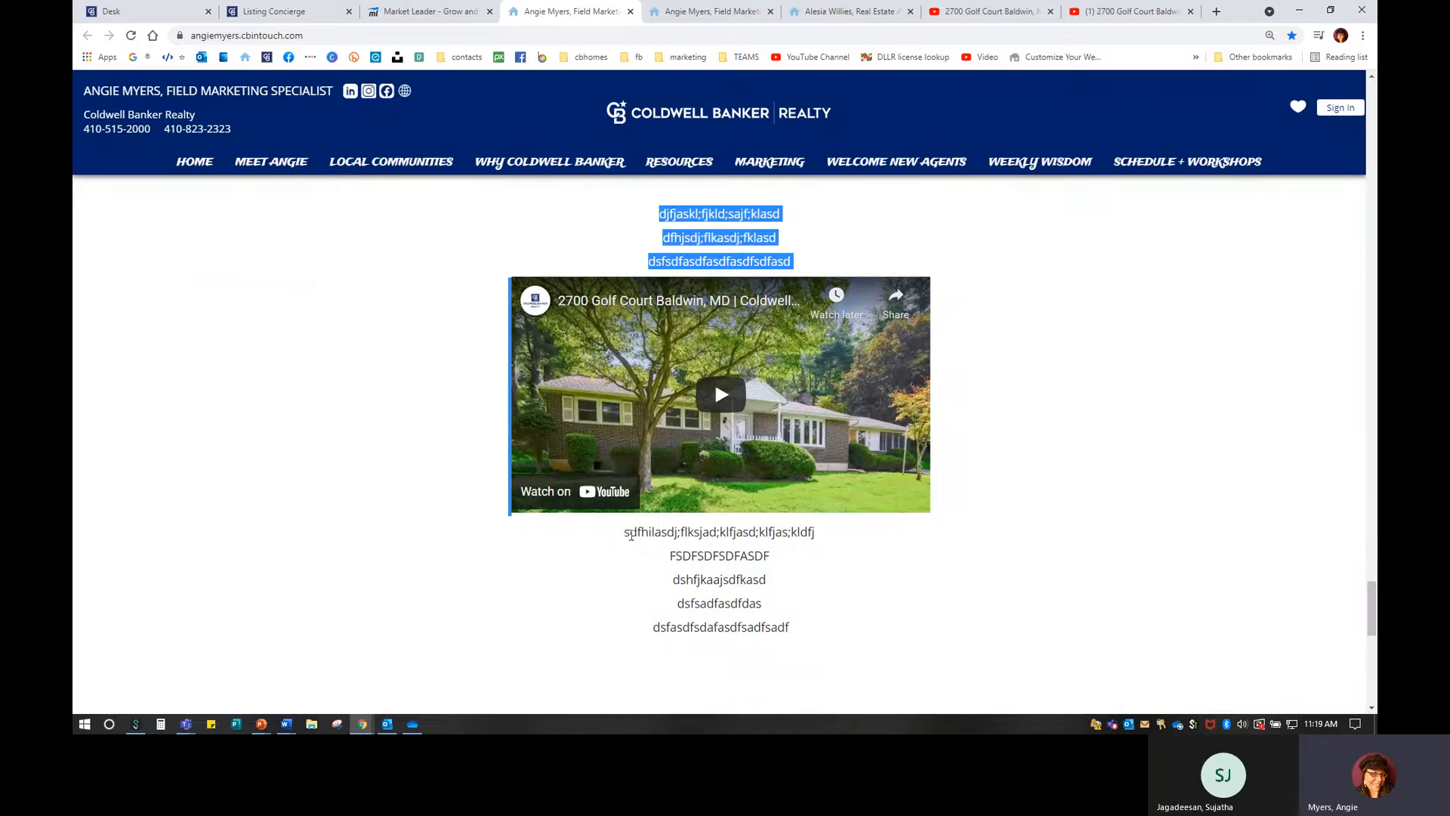
left_click_drag(631, 535, 868, 599)
left_click(879, 596)
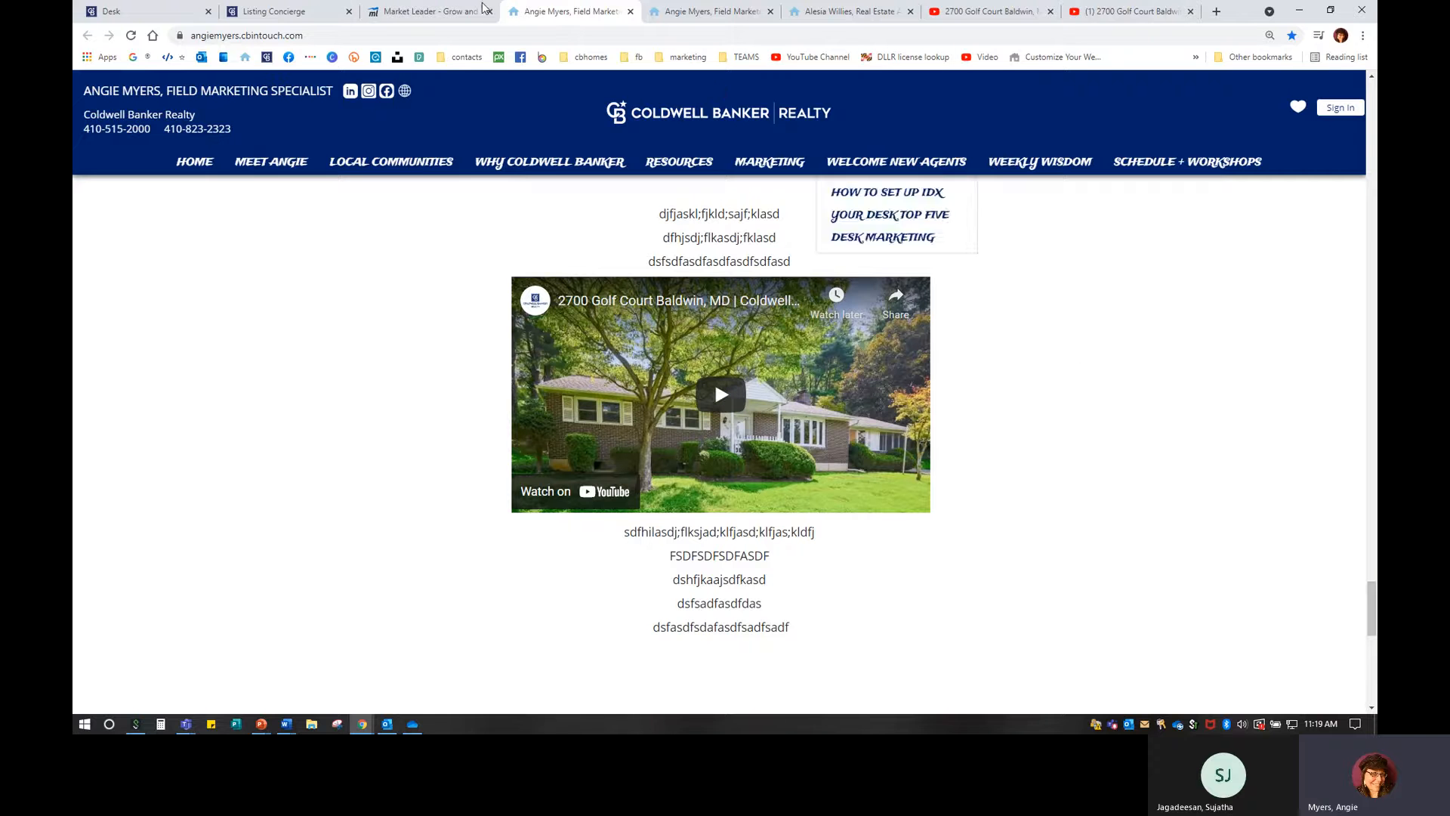
left_click(426, 12)
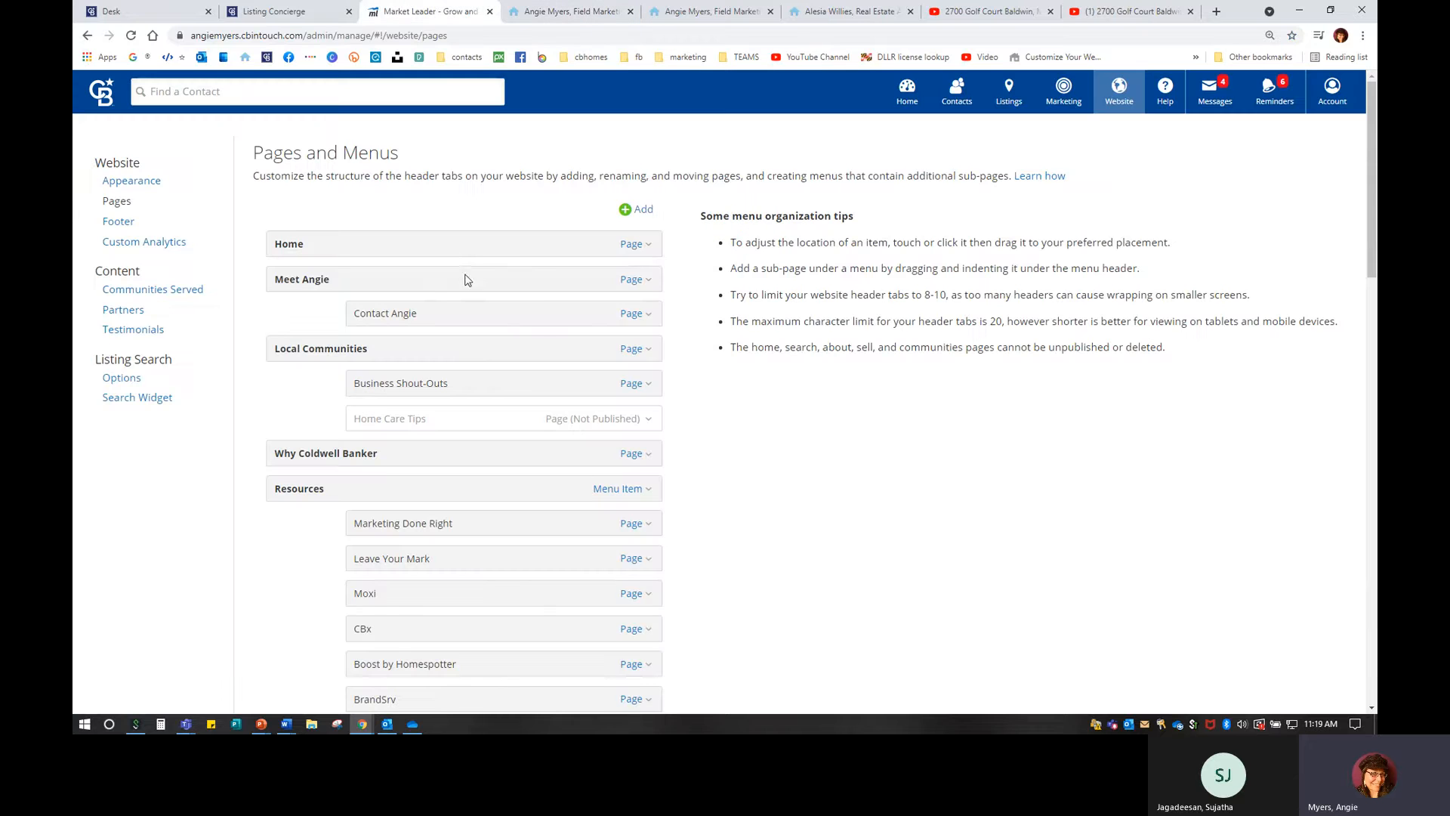
Open the Home page in the page editor.
left_click(634, 245)
left_click(573, 274)
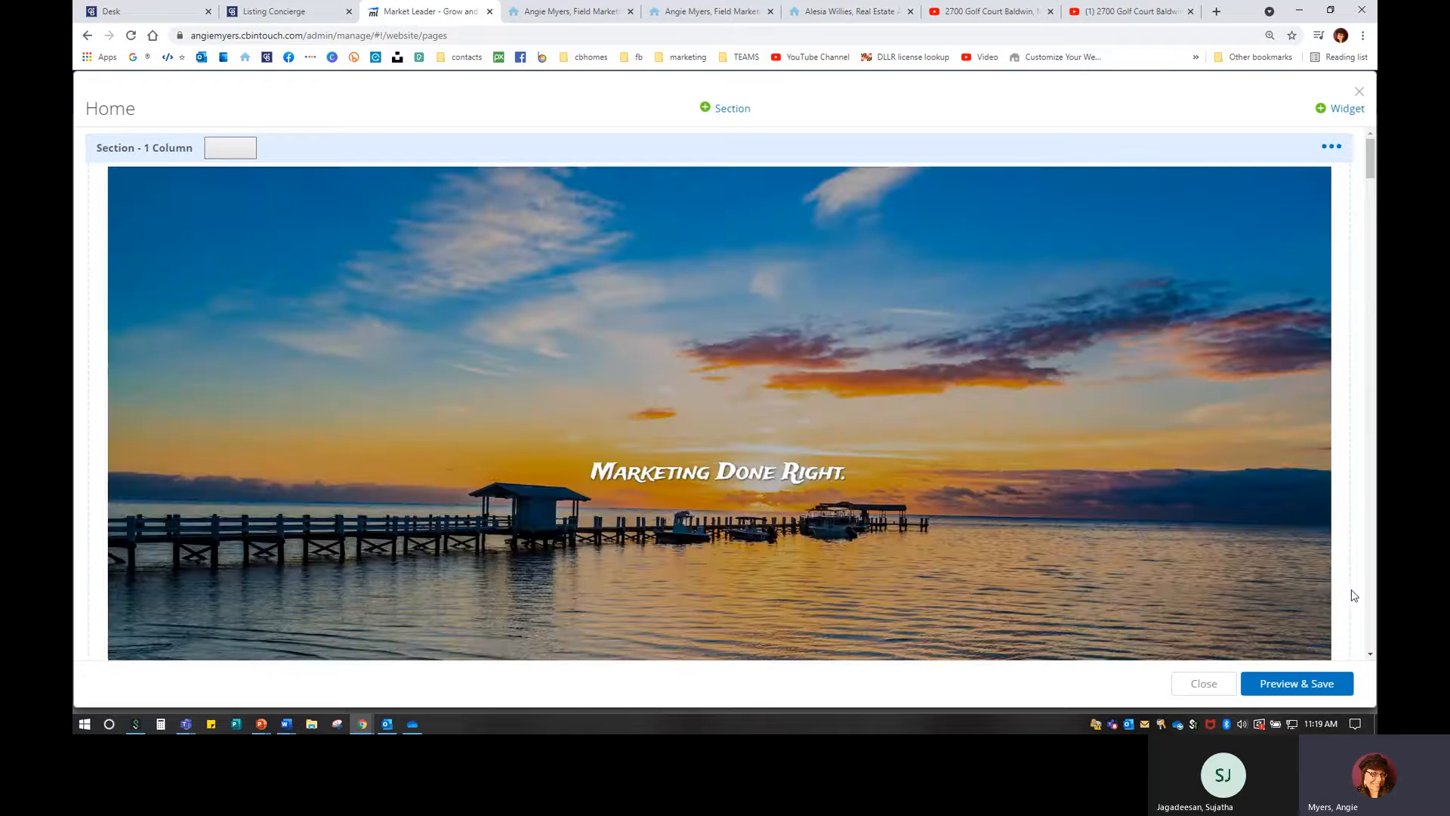
left_click(1373, 614)
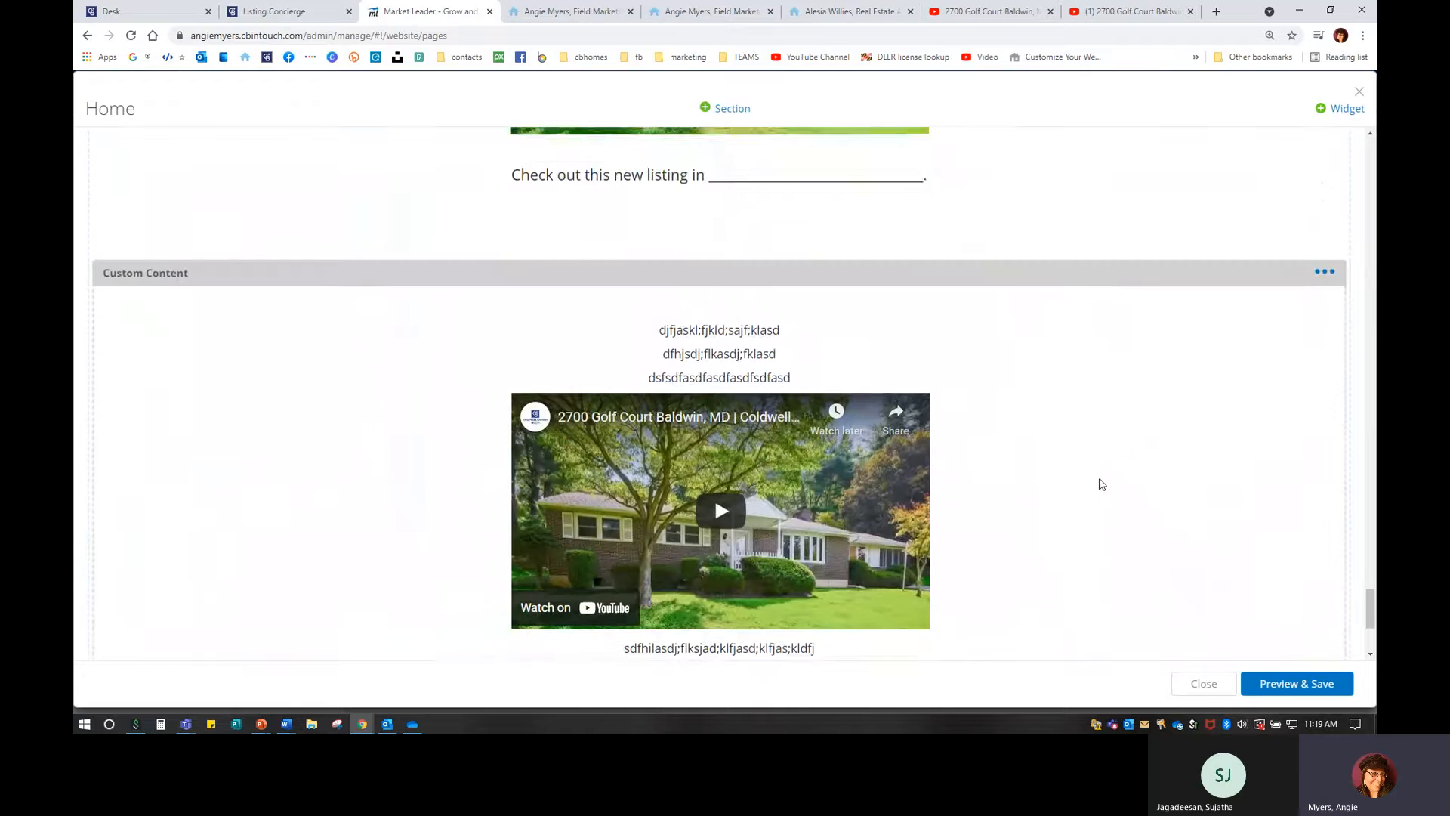
scroll(1100, 482, "down", 2)
scroll(1101, 482, "up", 8)
mouse_move(991, 453)
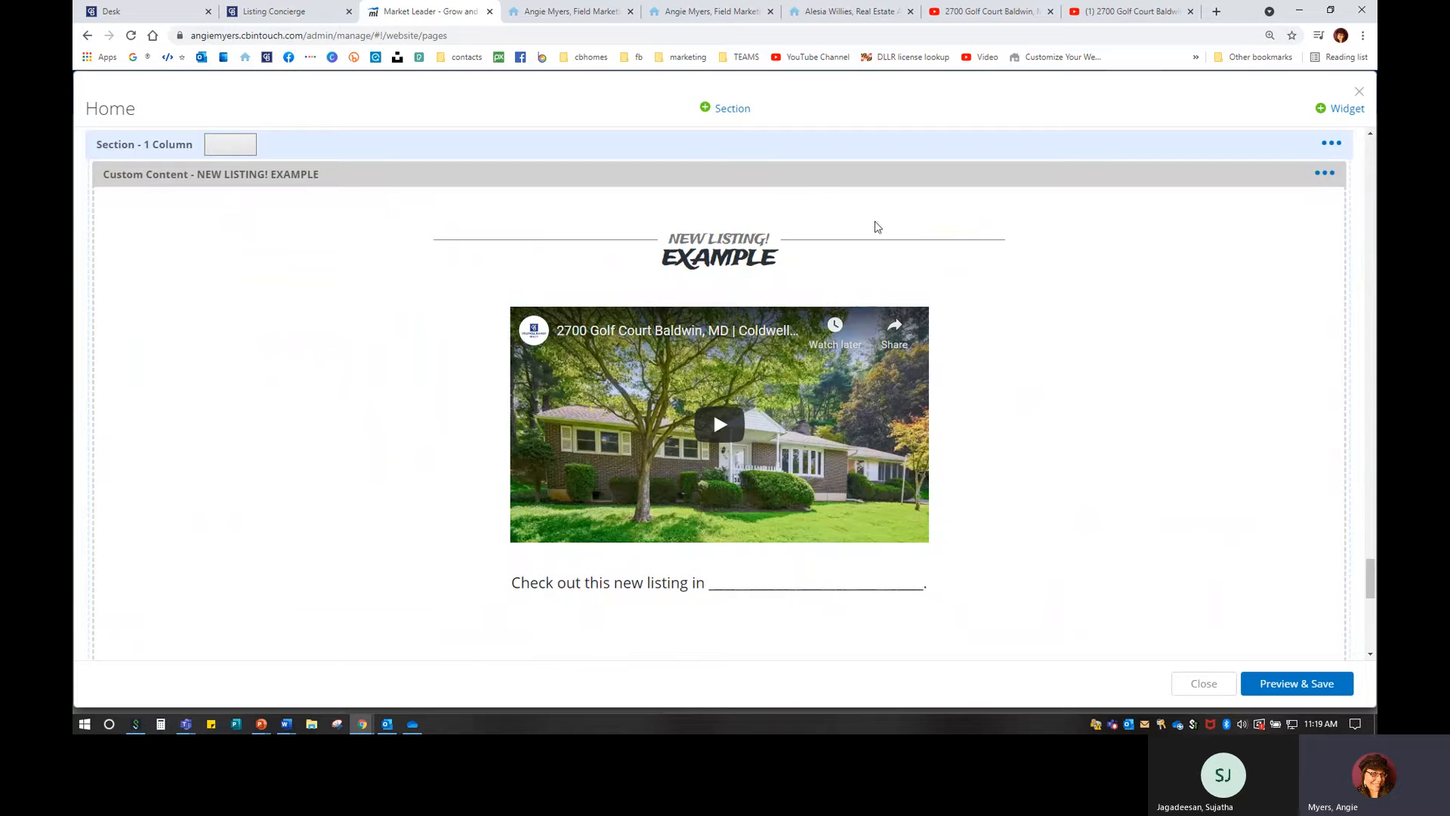
Delete the NEW LISTING! EXAMPLE widget and open the remaining custom content widget's options.
left_click(1321, 176)
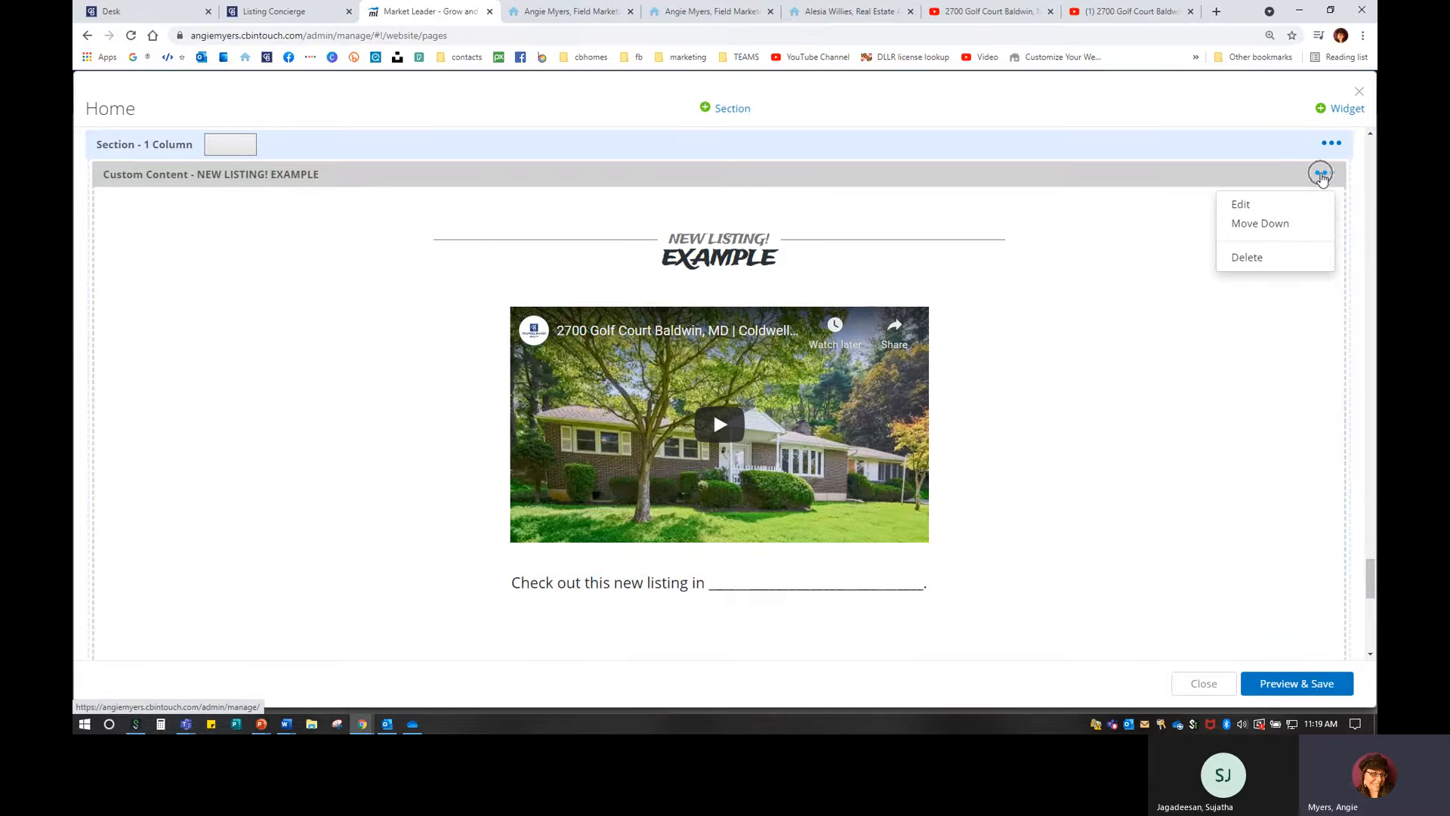
left_click(1249, 258)
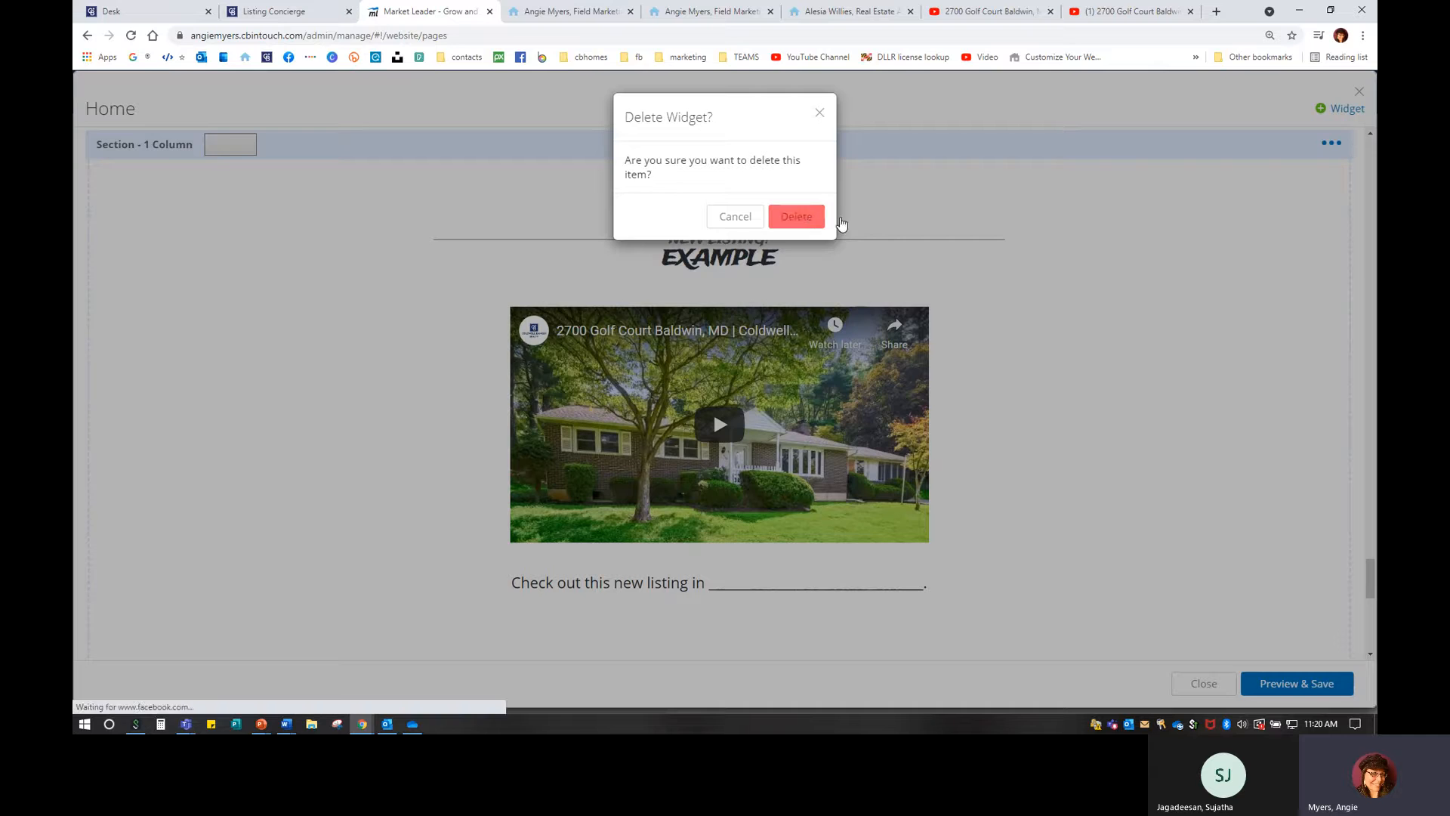
left_click(805, 217)
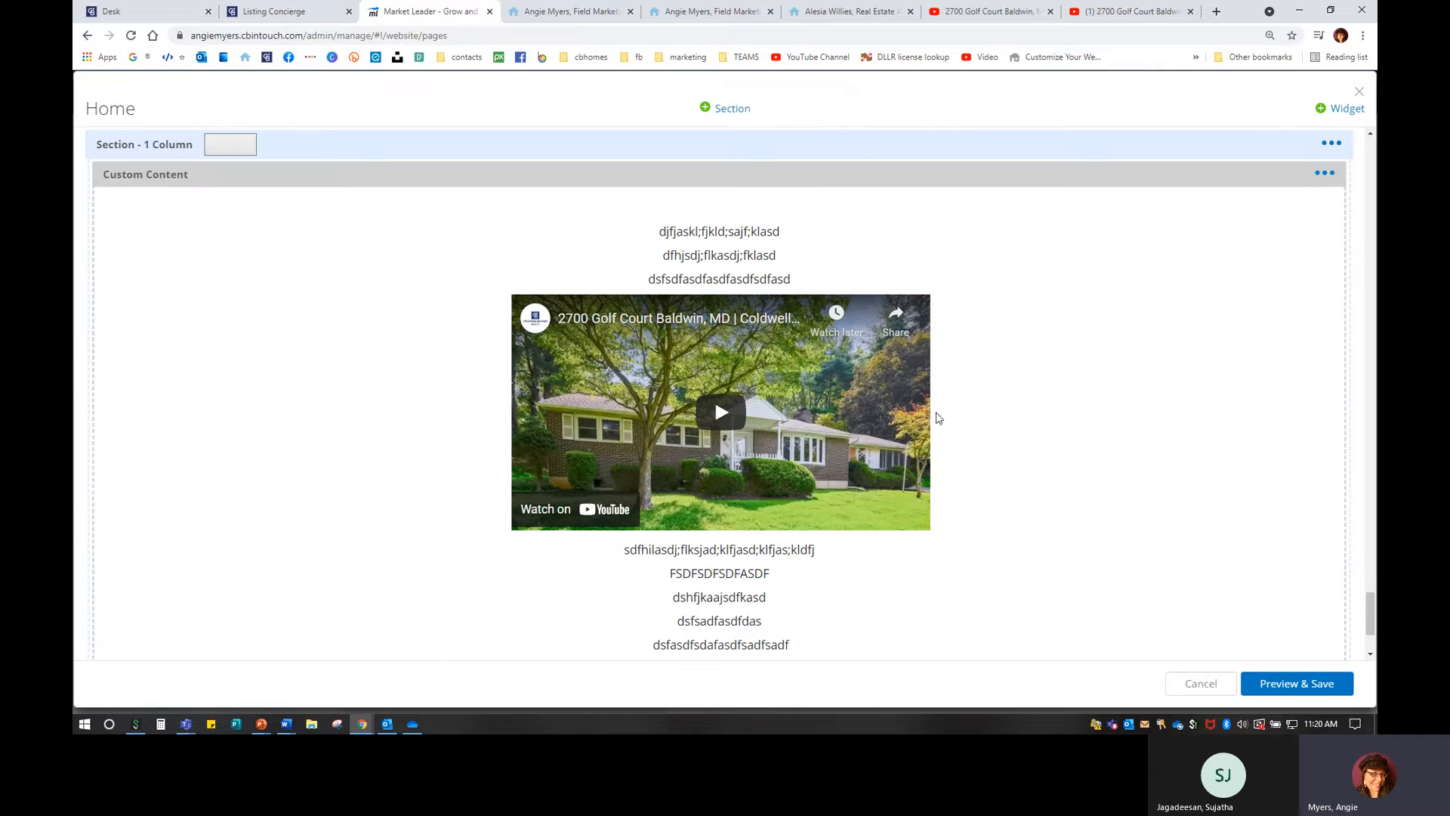
left_click(1324, 174)
Open the custom content widget's Content step and delete the third line above the video.
left_click(1245, 205)
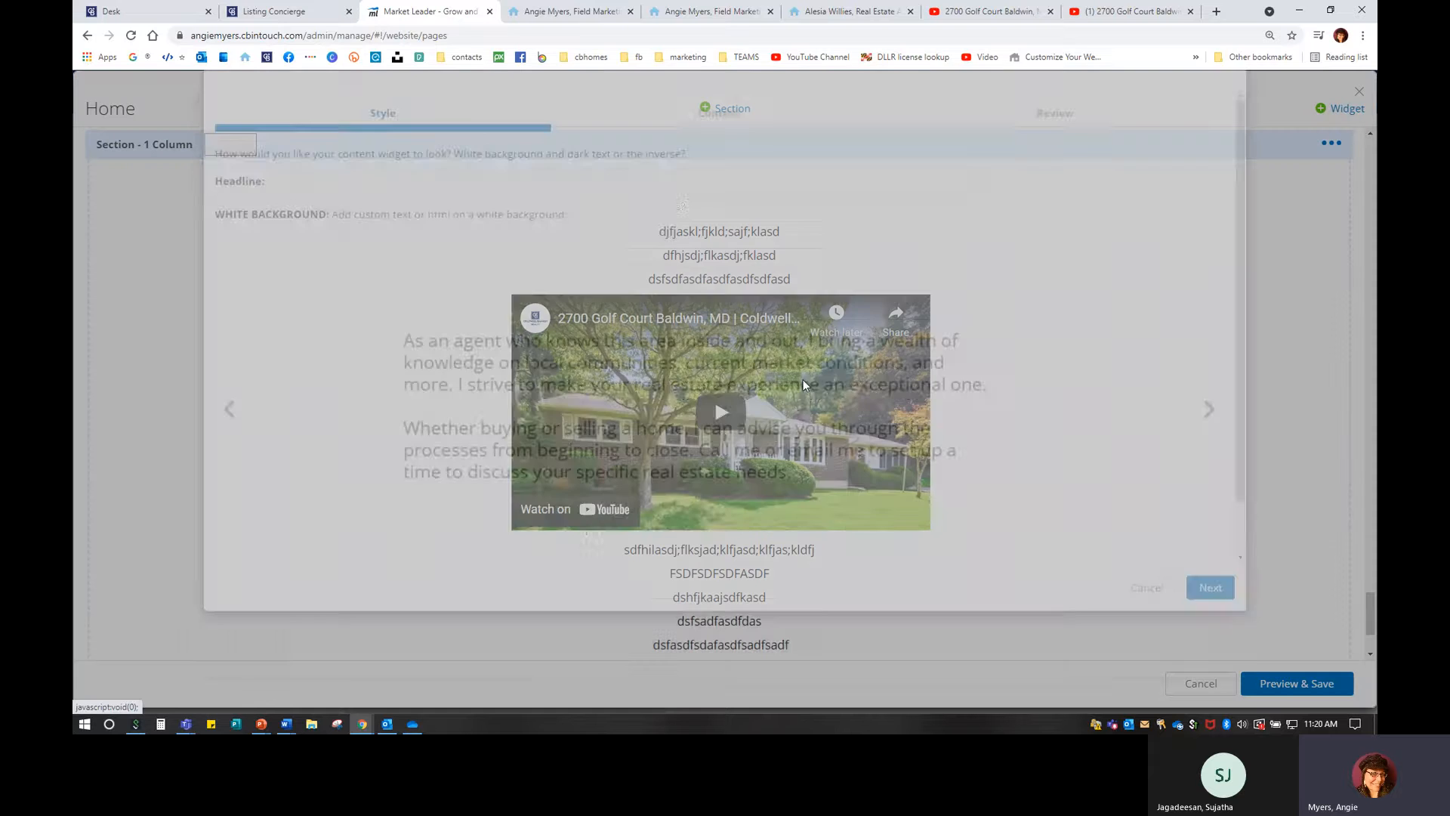
left_click(1210, 640)
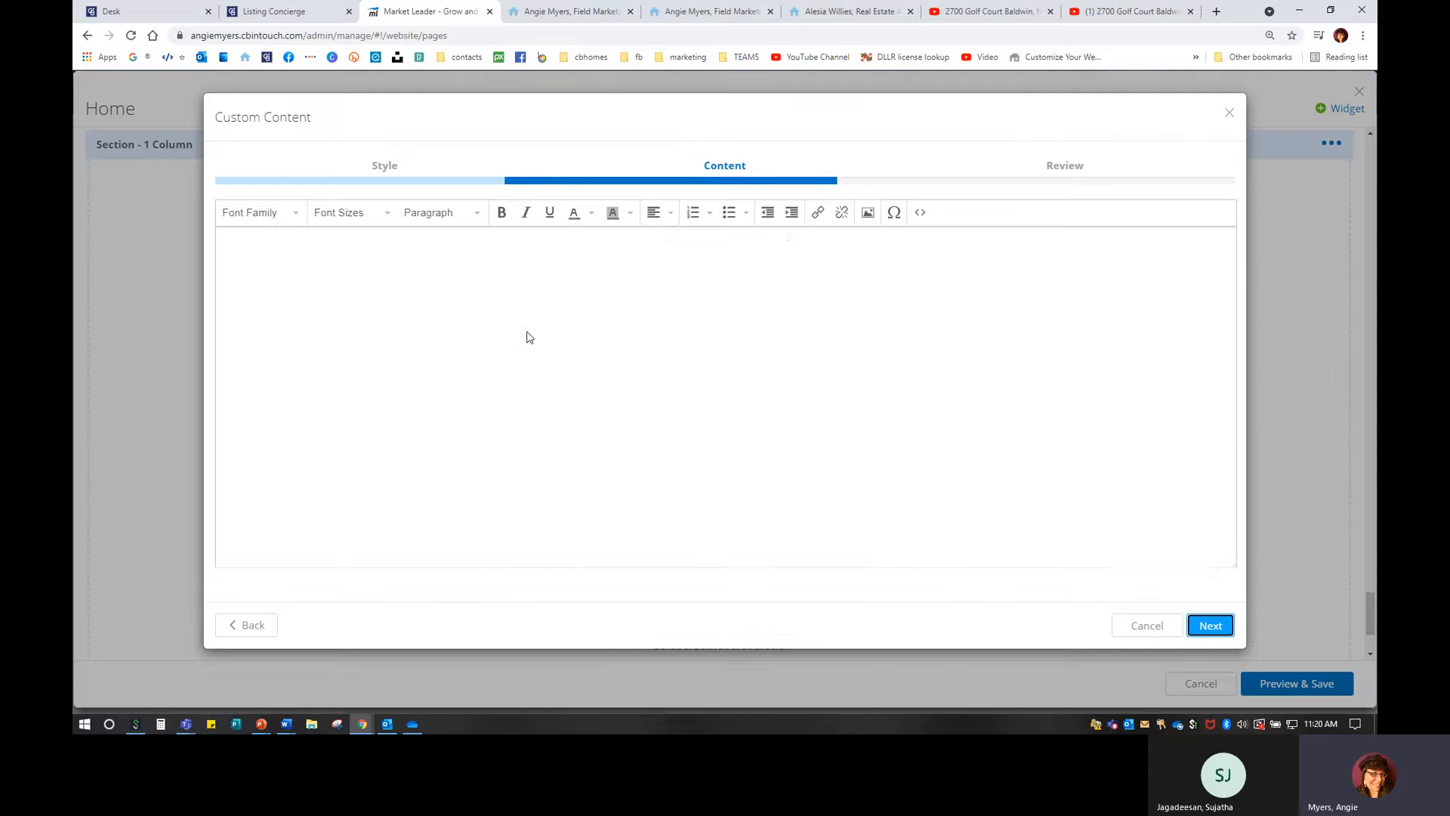
left_click_drag(646, 297, 854, 303)
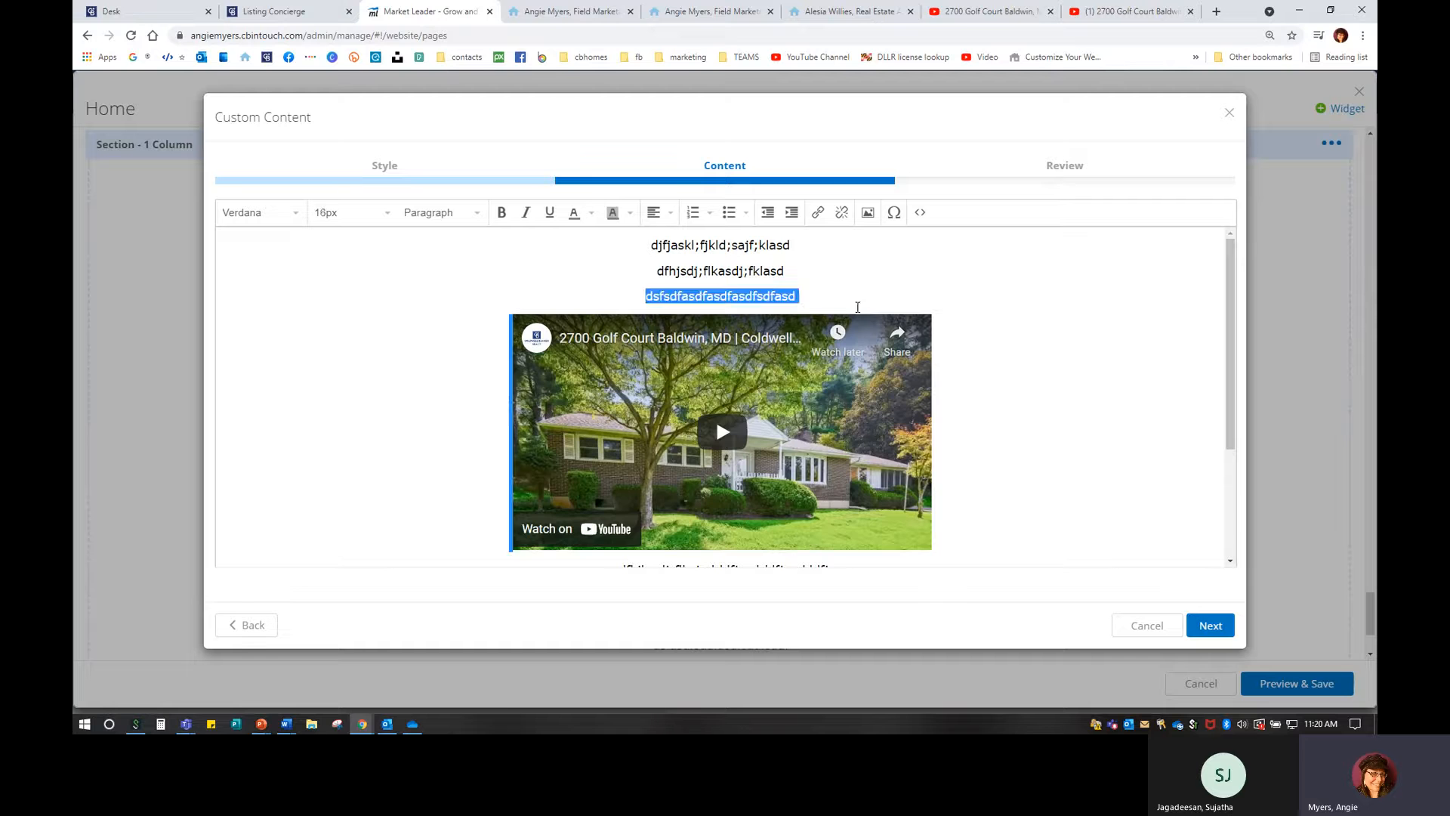
key("BackSpace")
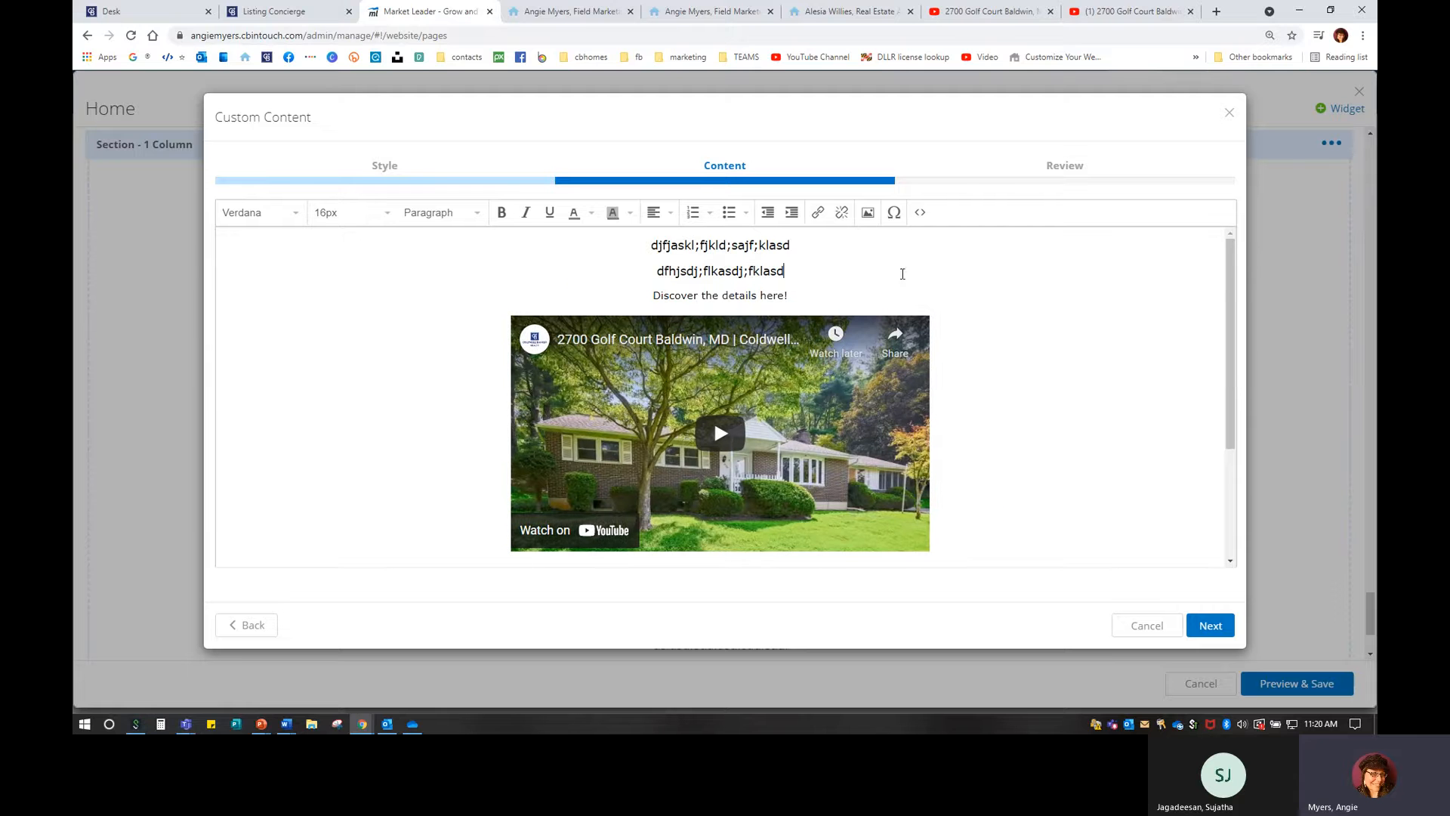
Set the 'Discover the details here!' line to 16px font size.
left_click_drag(789, 295, 620, 291)
left_click(351, 213)
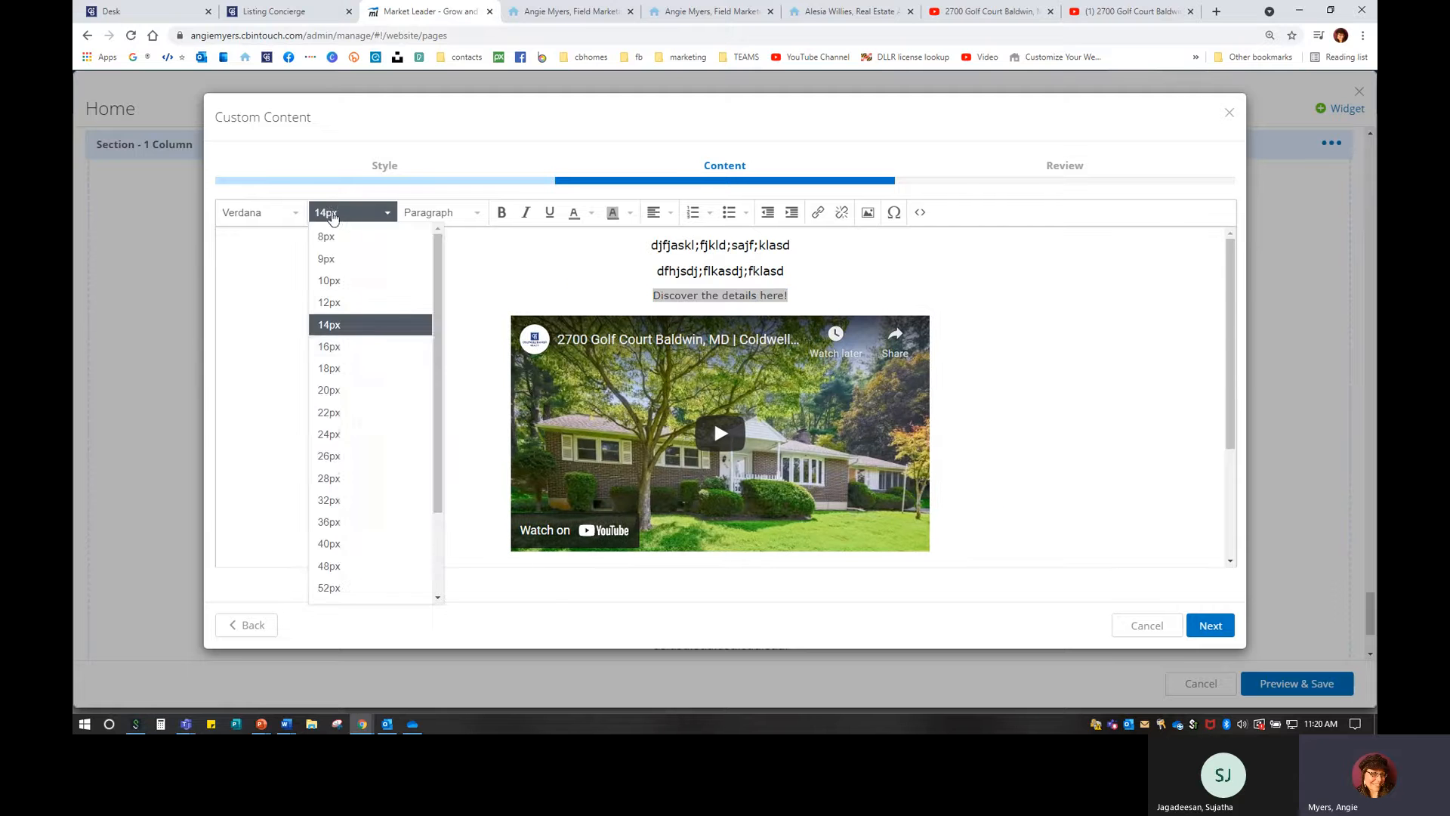
left_click(355, 346)
left_click(797, 295)
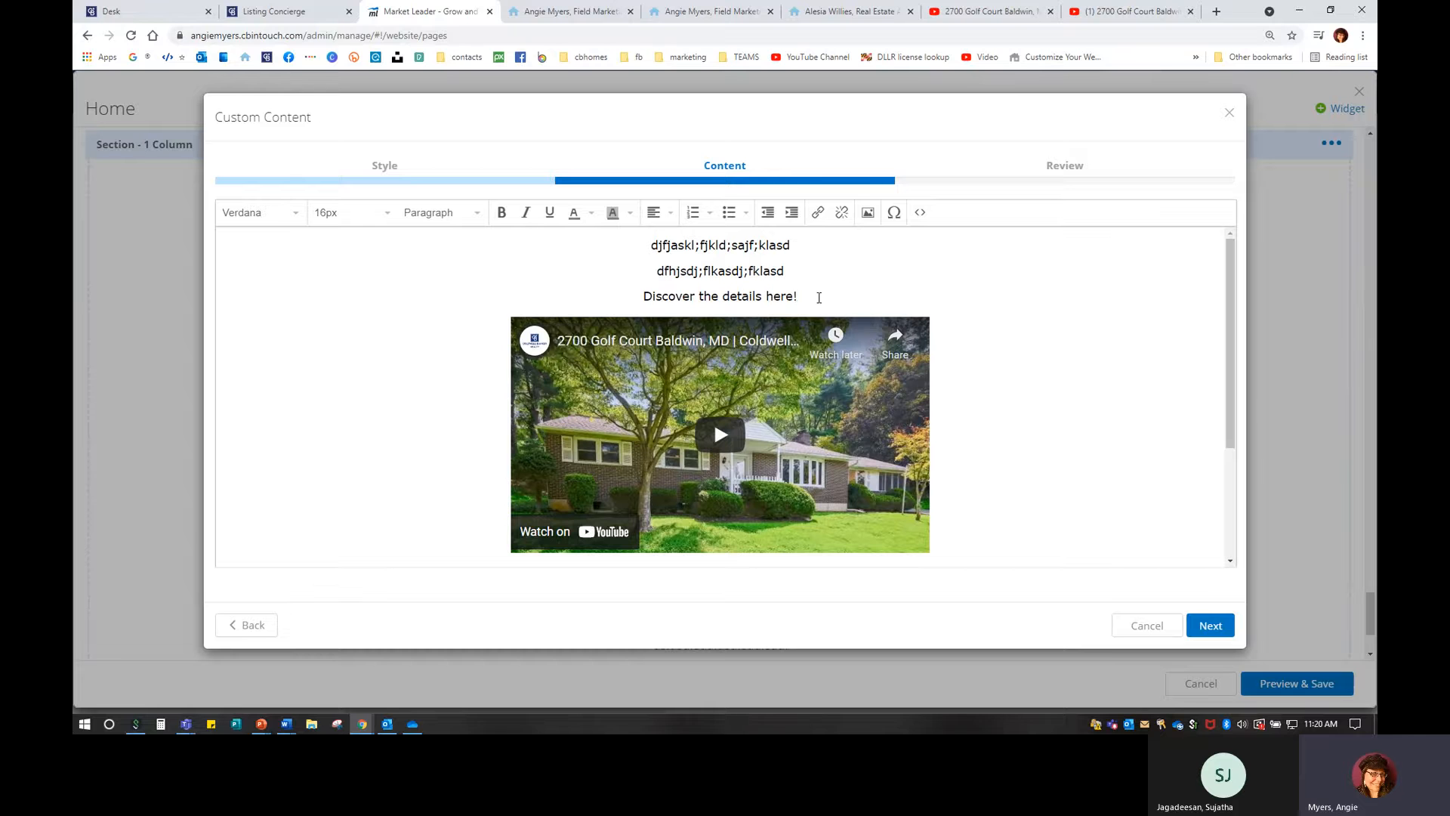
left_click_drag(818, 297, 601, 298)
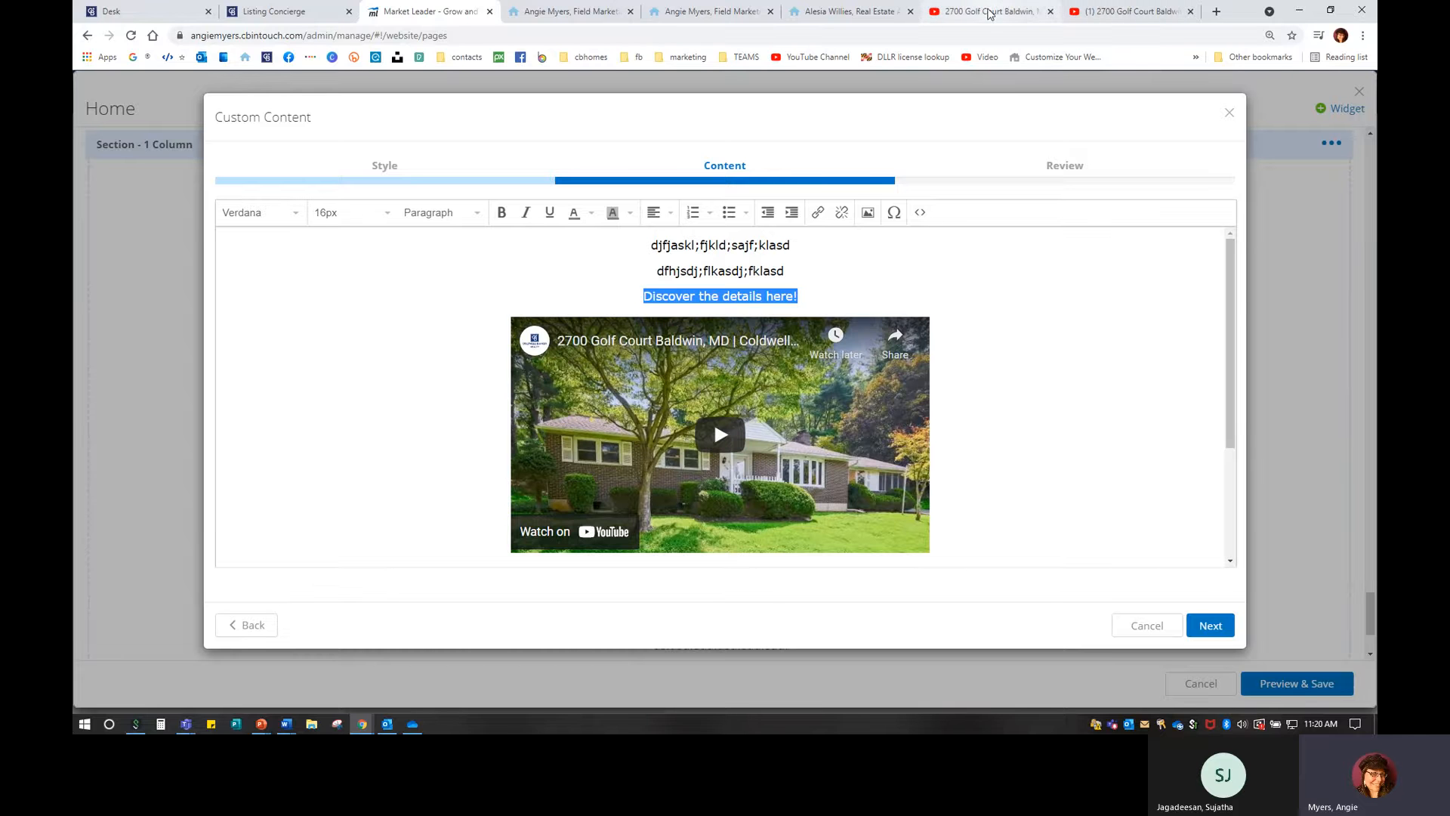
Load the agent's live website, search properties for '12' and open a matching listing.
left_click(990, 12)
left_click(968, 34)
type("angie")
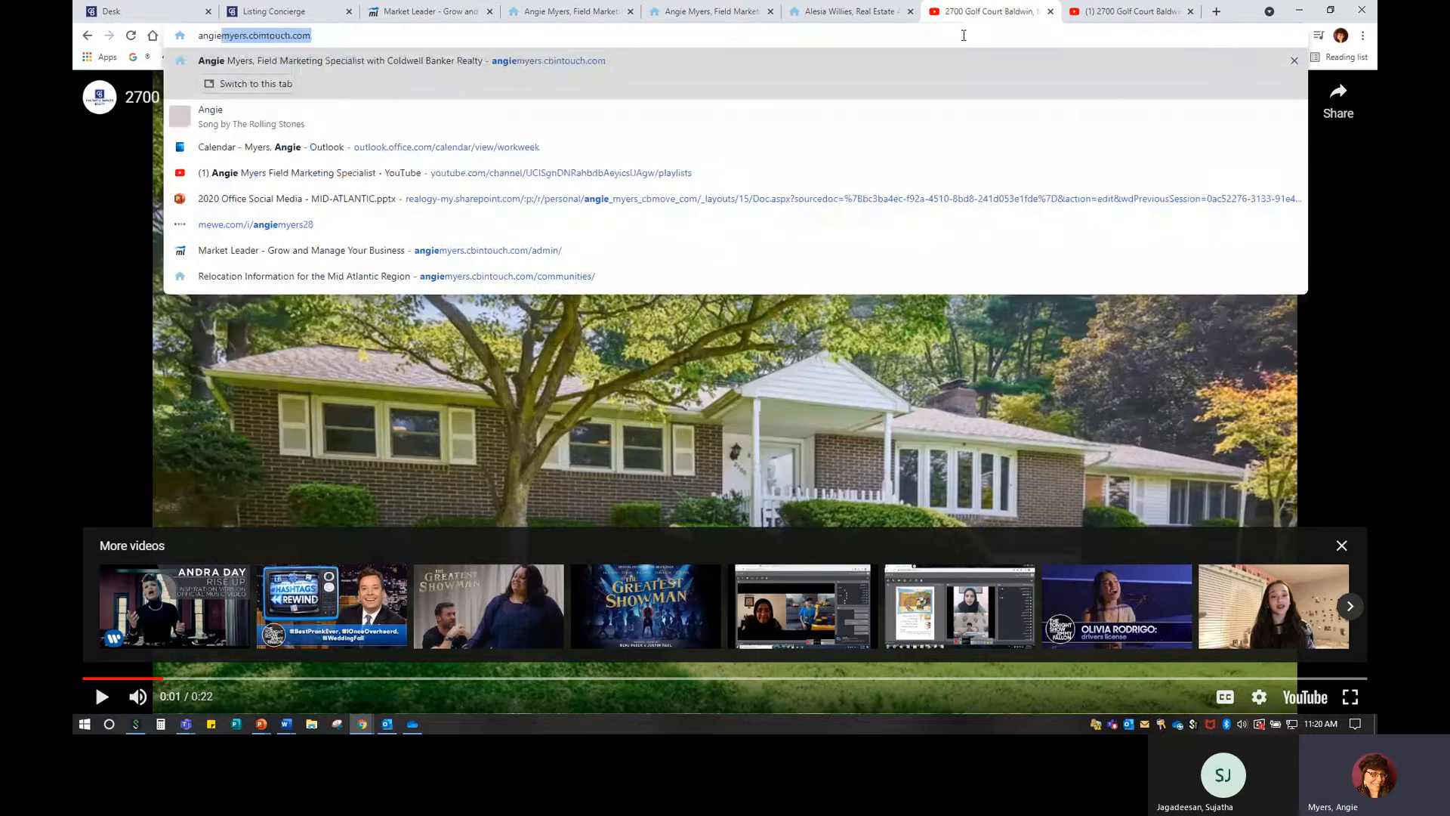
key("Return")
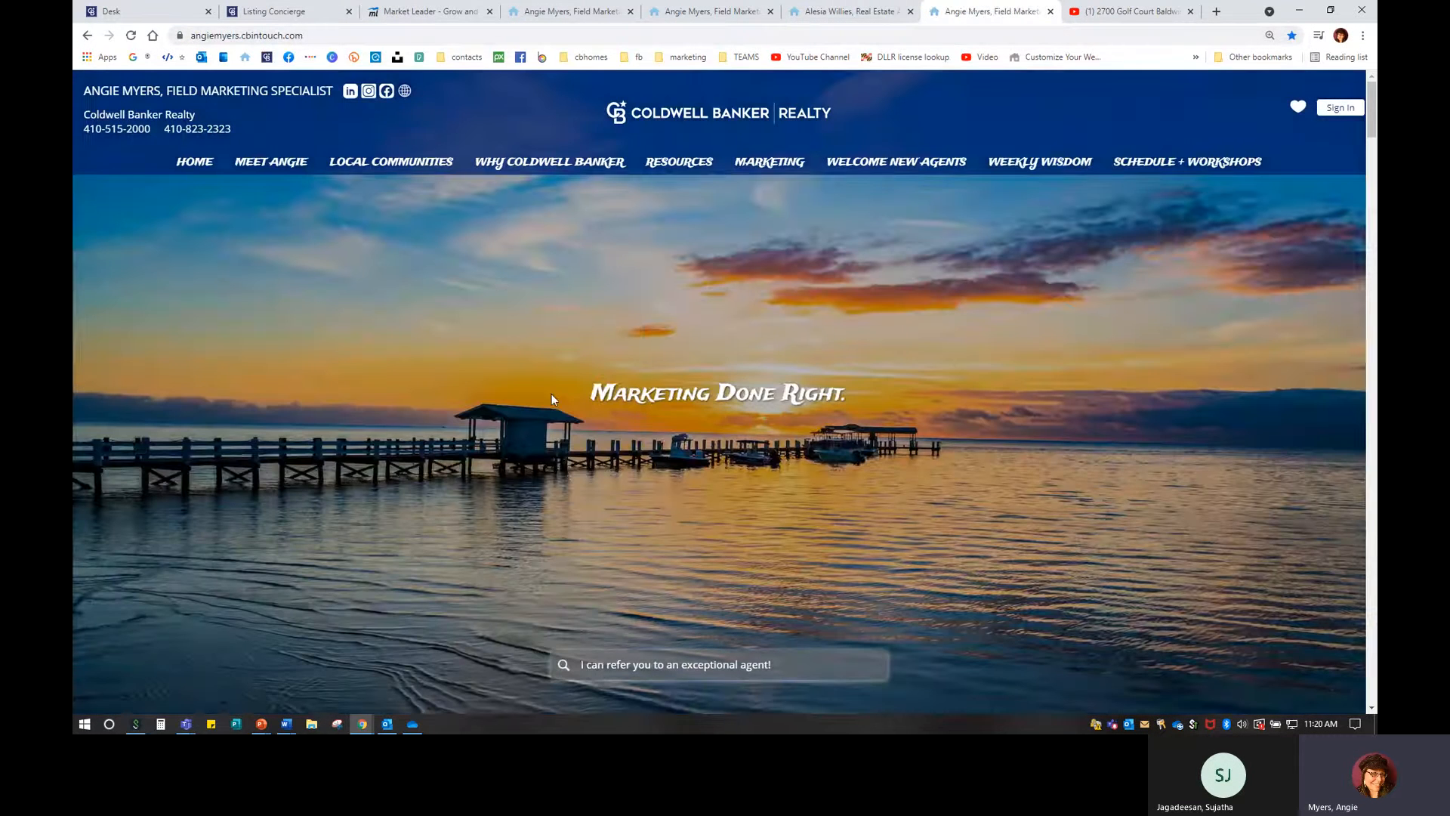
scroll(665, 538, "down", 3)
left_click(678, 463)
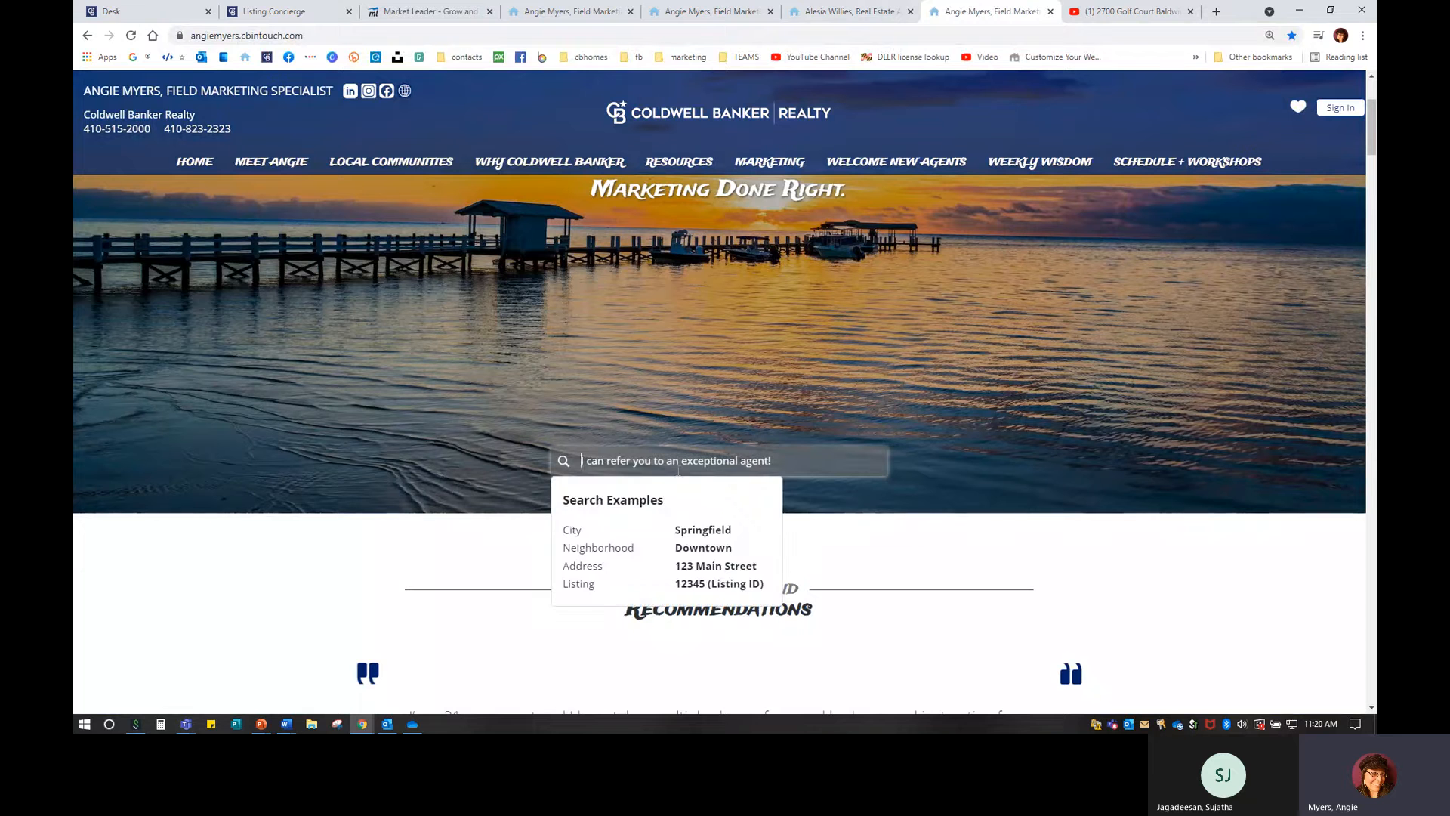
type("123")
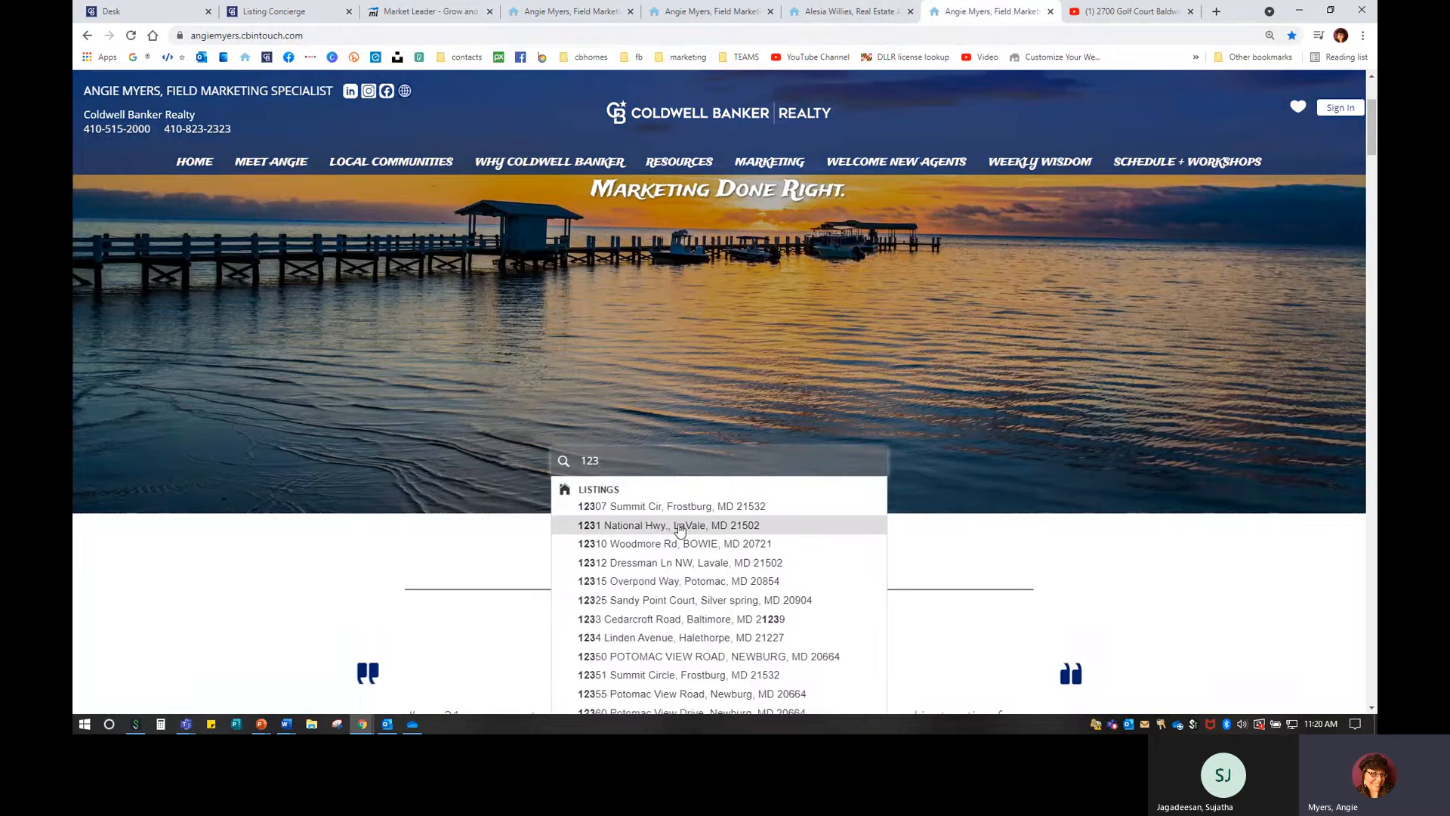
left_click(680, 527)
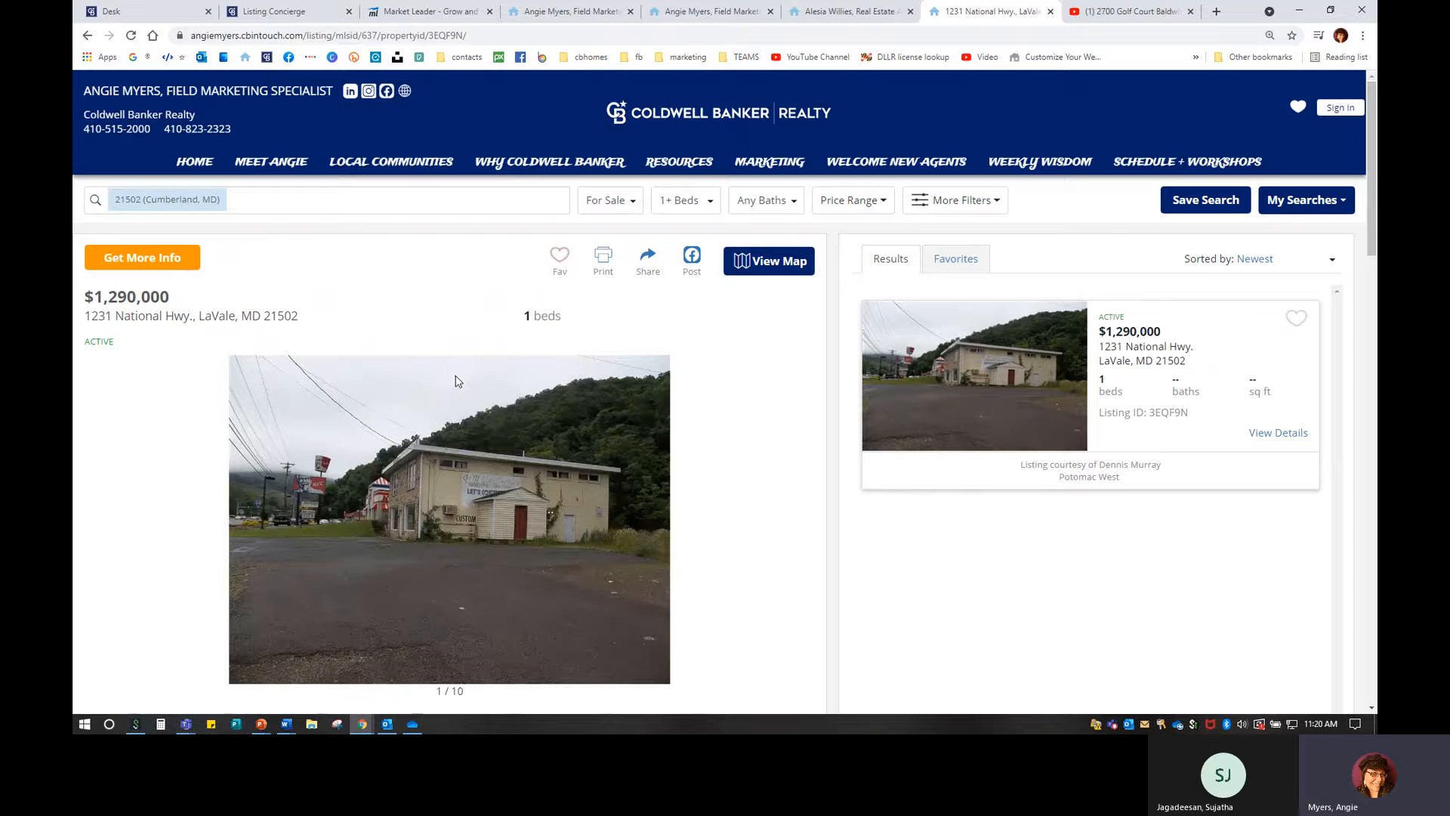
left_click(281, 38)
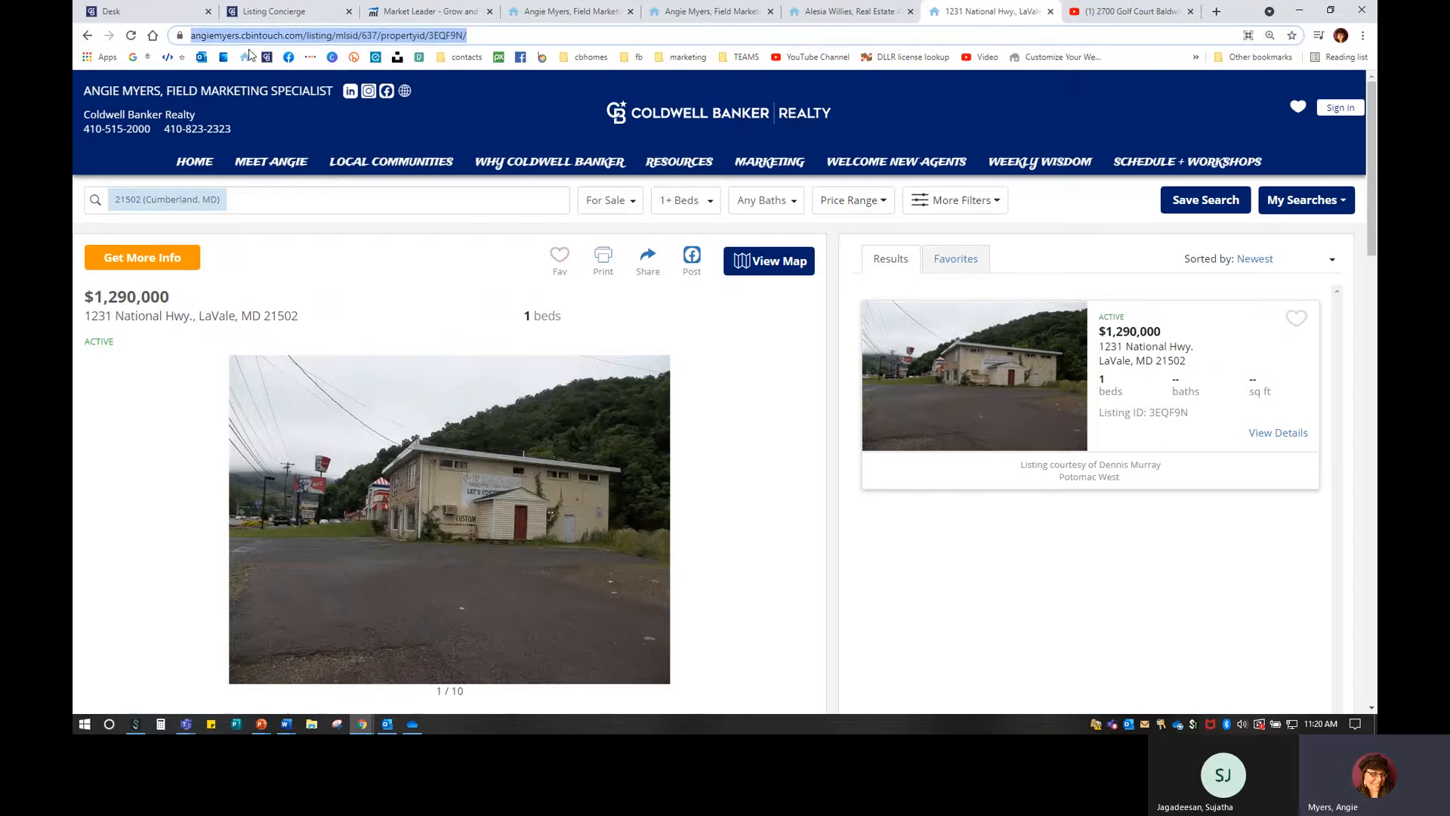
right_click(364, 40)
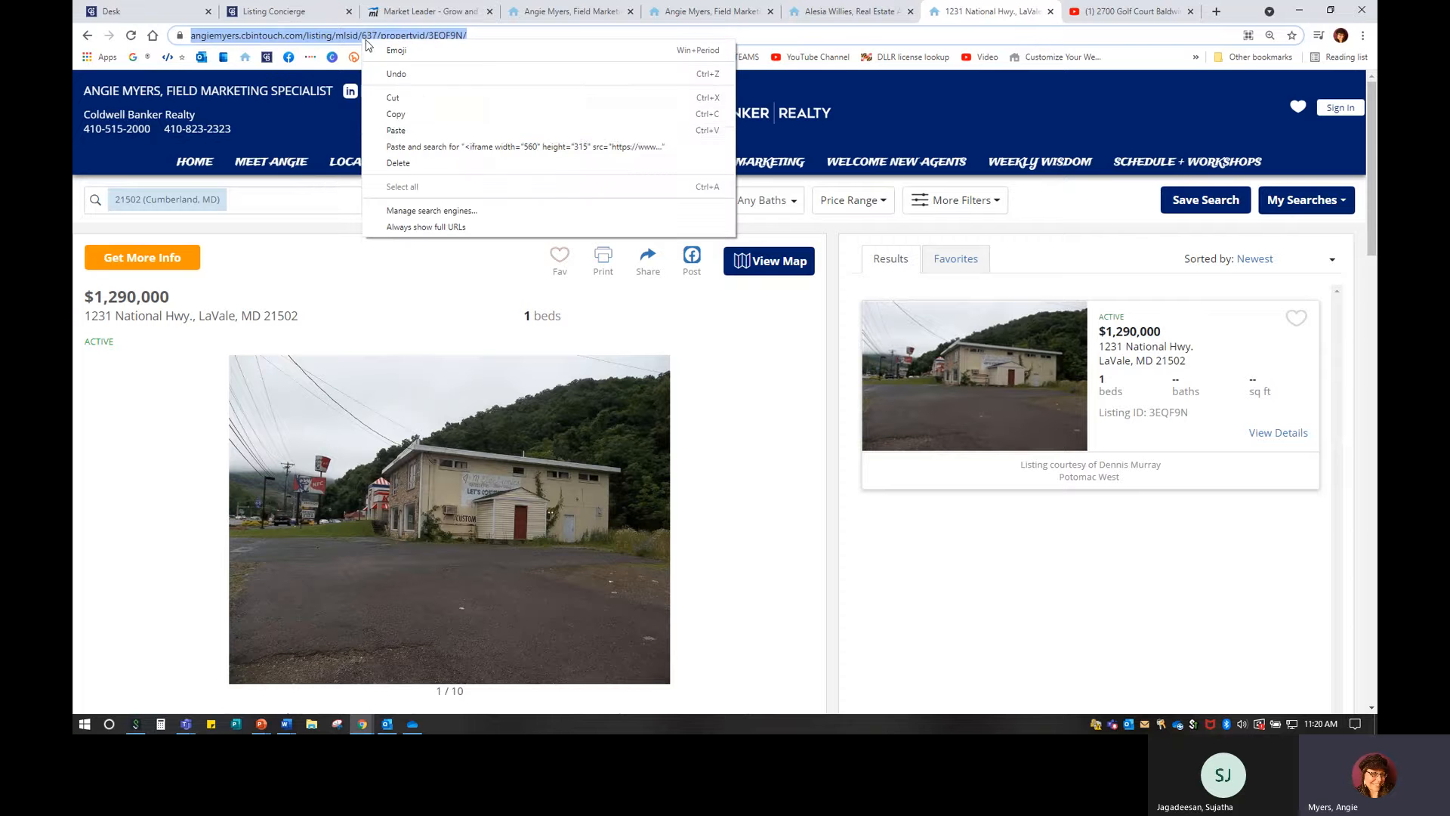
left_click(403, 117)
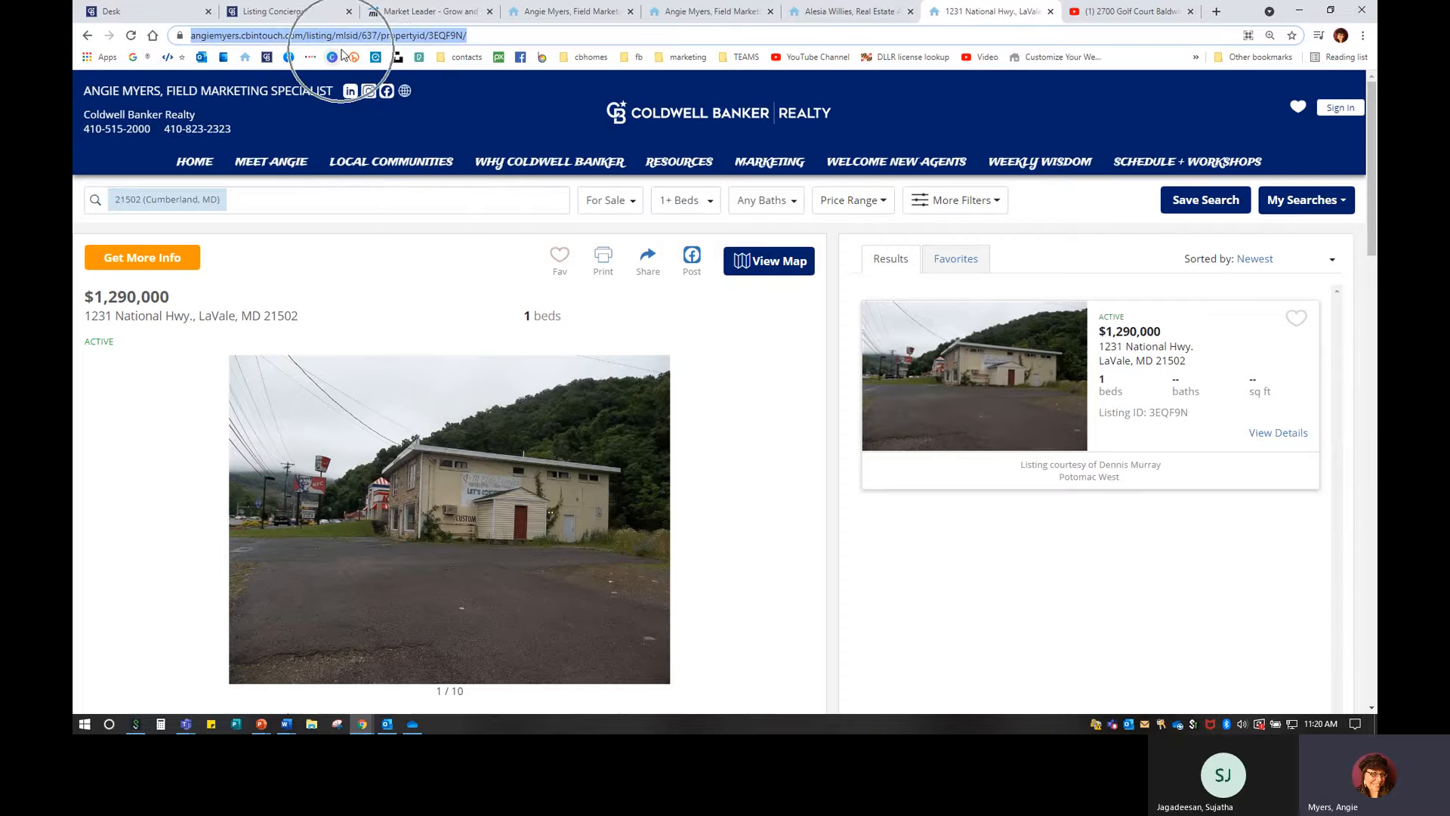
left_click(417, 16)
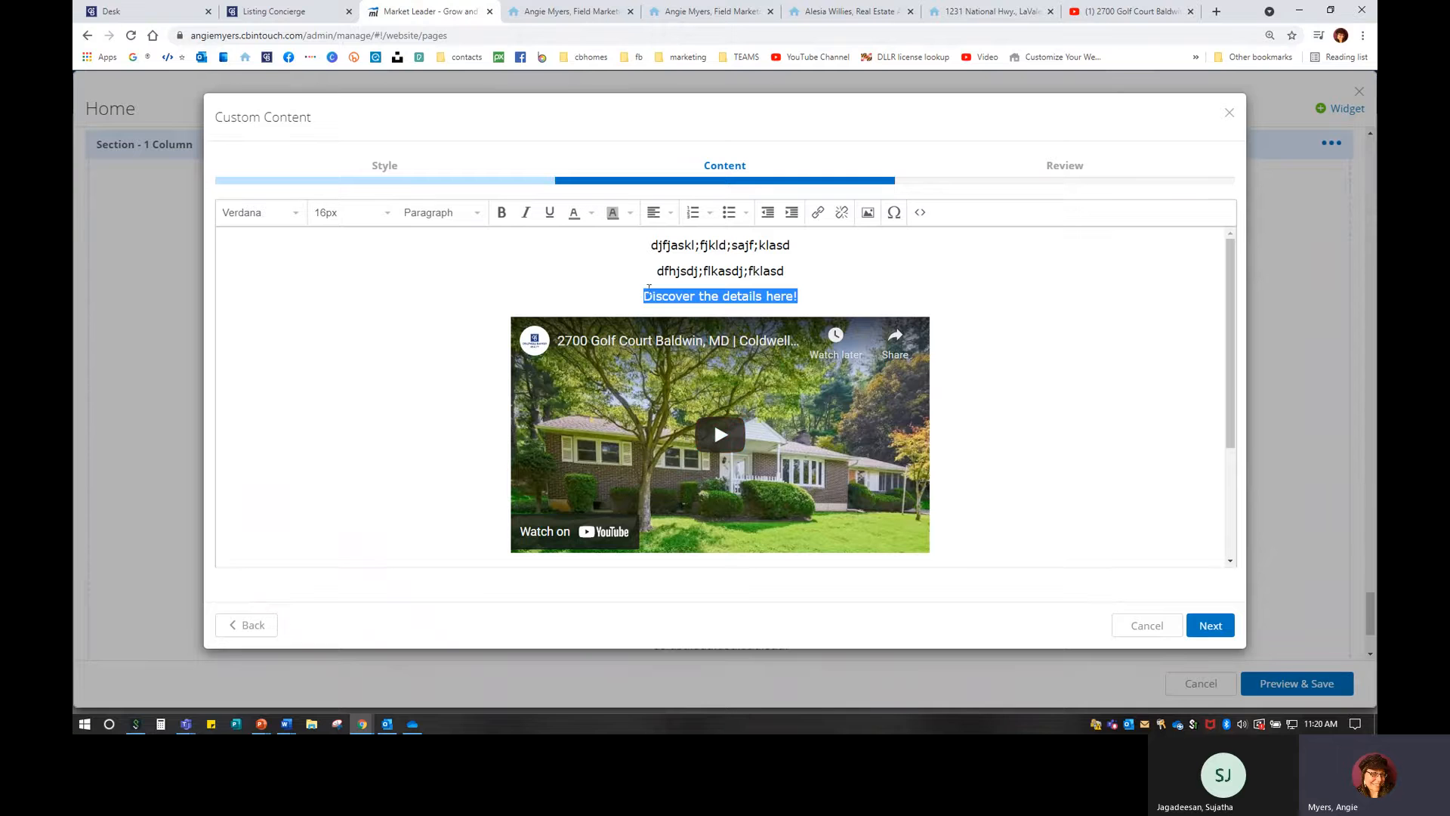
Link 'Discover the details here!' to the pasted listing URL, opening in a new window.
left_click_drag(645, 297, 794, 297)
left_click(818, 212)
right_click(711, 342)
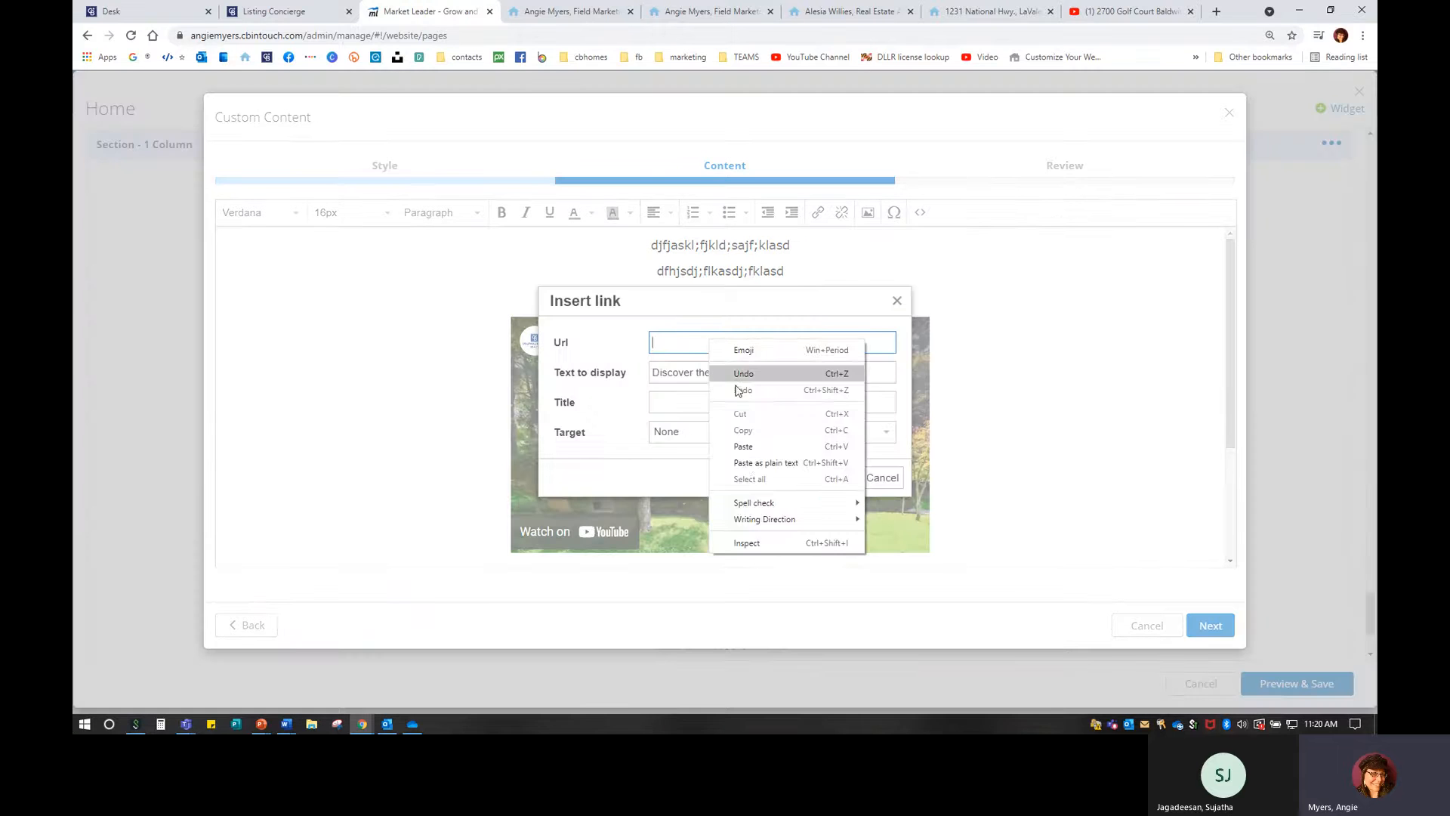
left_click(744, 446)
left_click(684, 438)
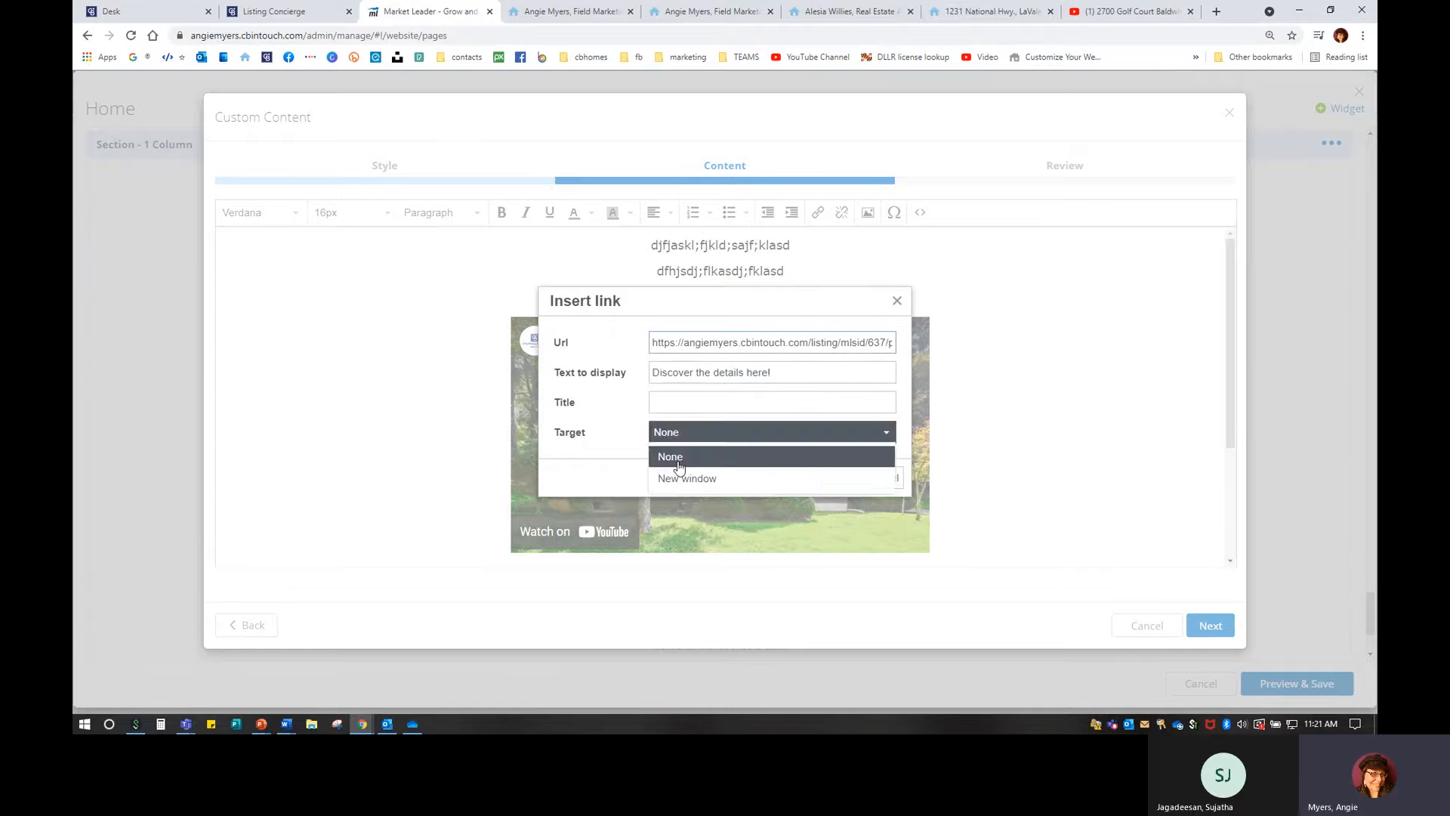
left_click(678, 479)
left_click(837, 481)
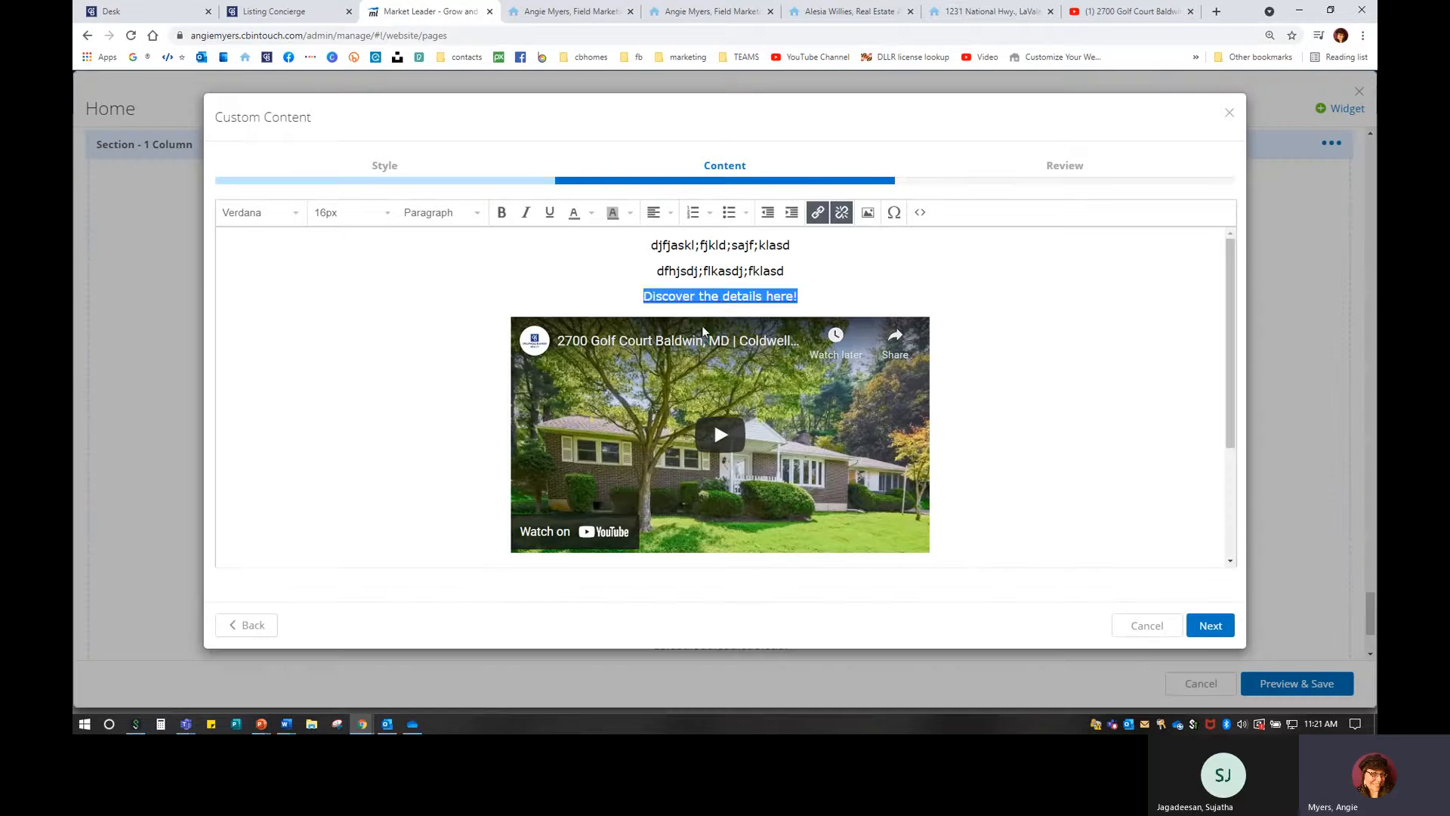
Check the linked text and advance to the widget review step.
left_click(839, 288)
double_click(740, 295)
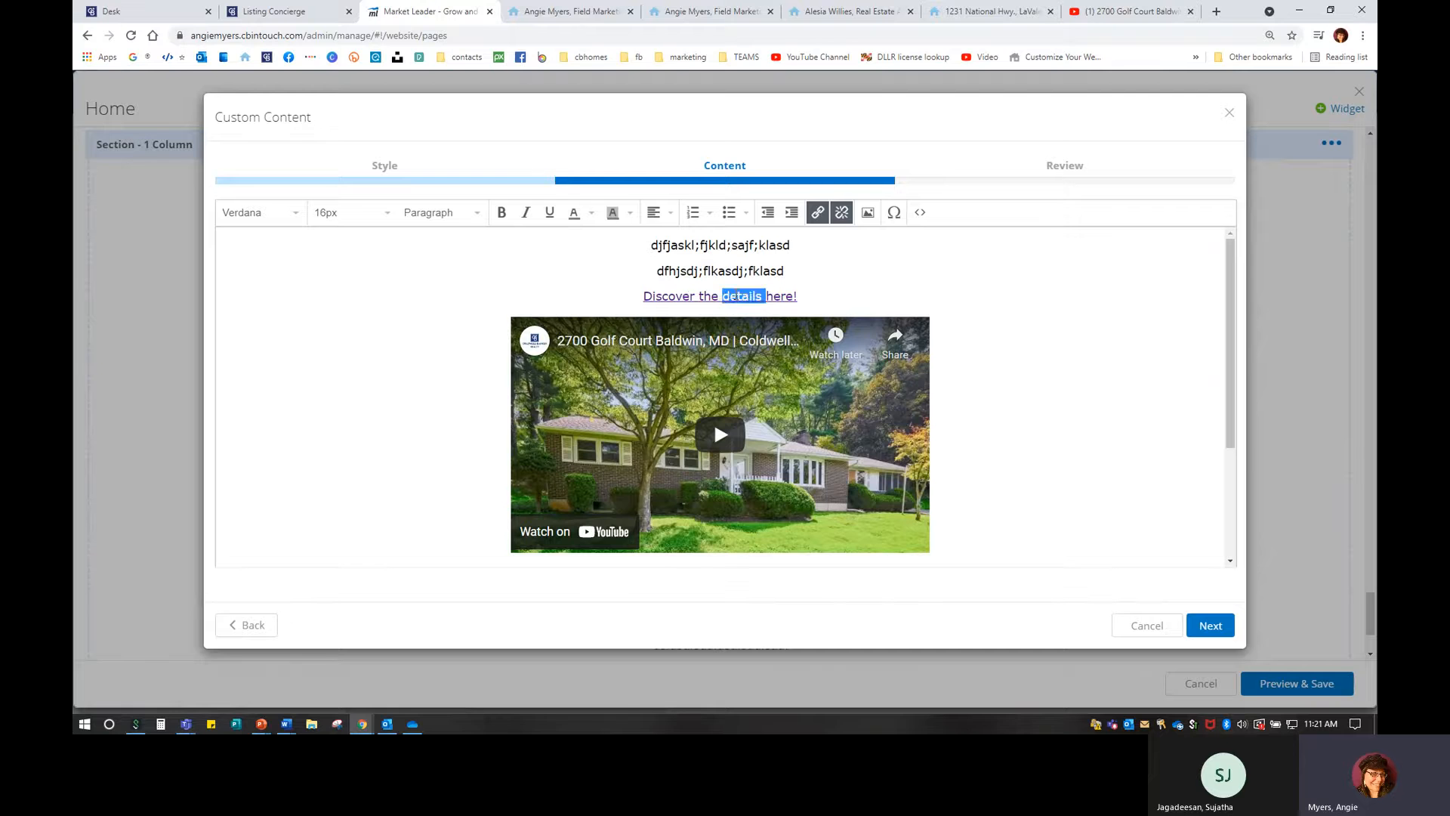
left_click(658, 293)
left_click(1210, 624)
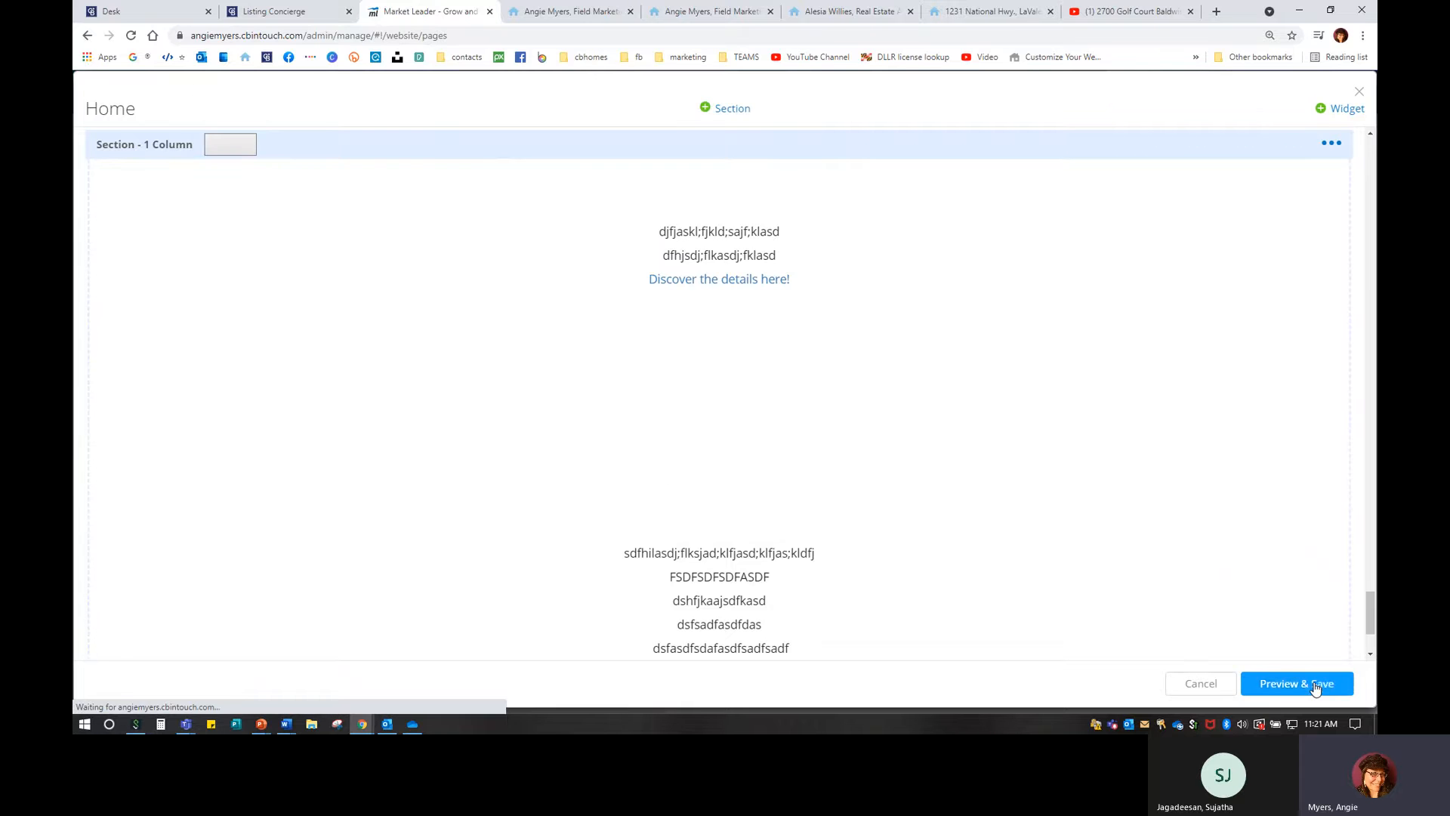
Save the home page changes and close the listing, YouTube and extra agent website tabs.
left_click(1315, 685)
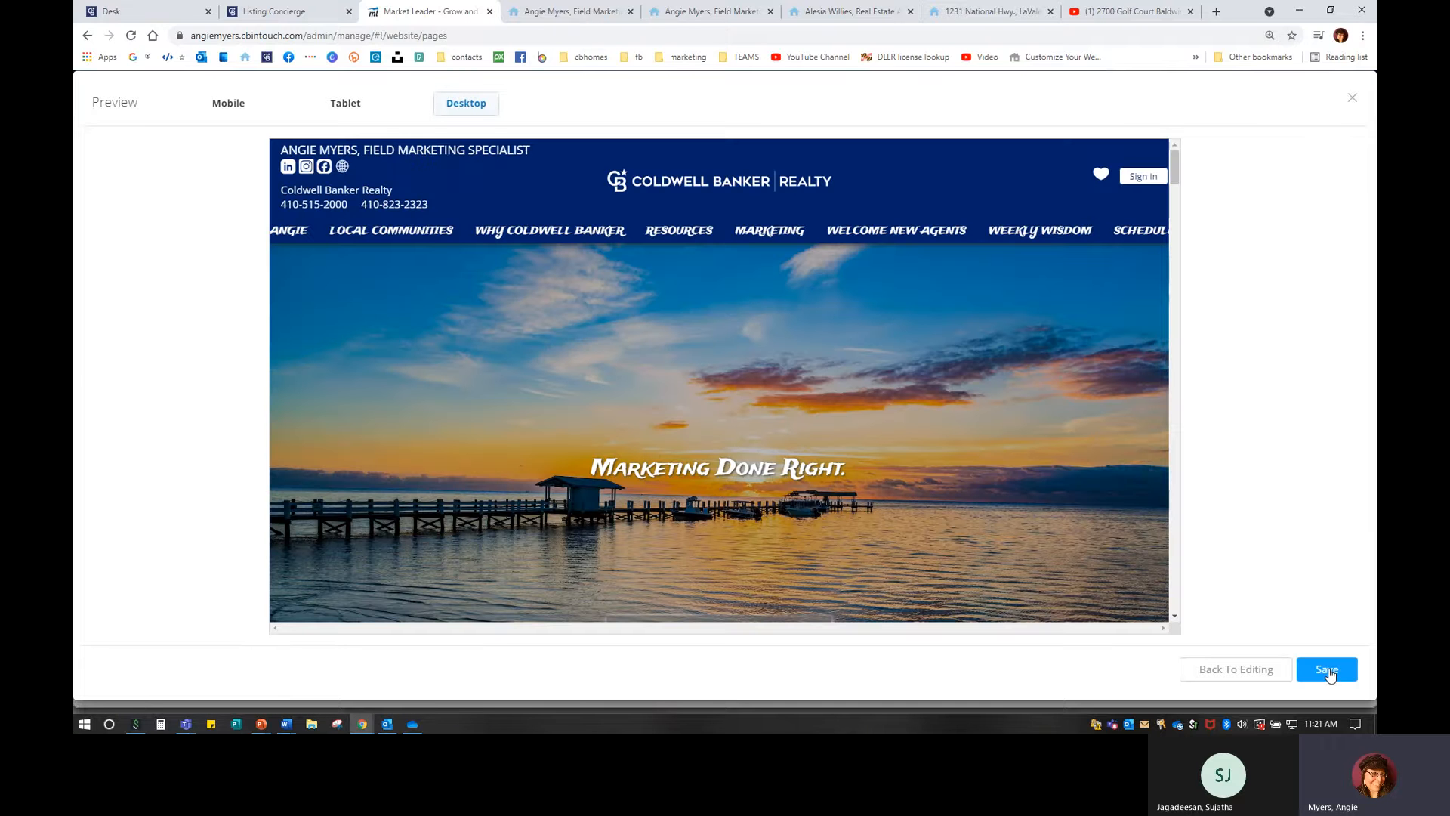
left_click(1330, 673)
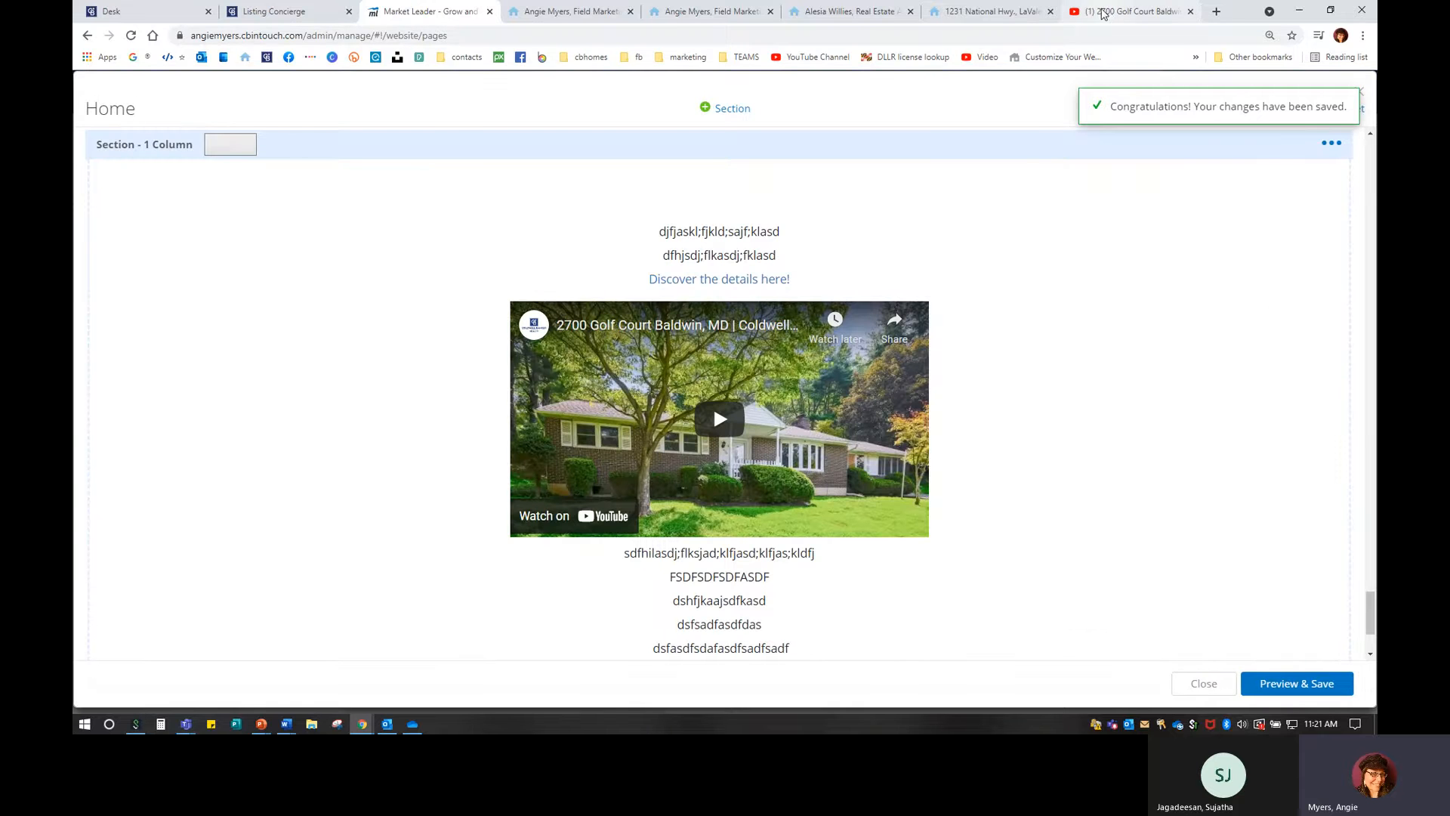
left_click(1049, 11)
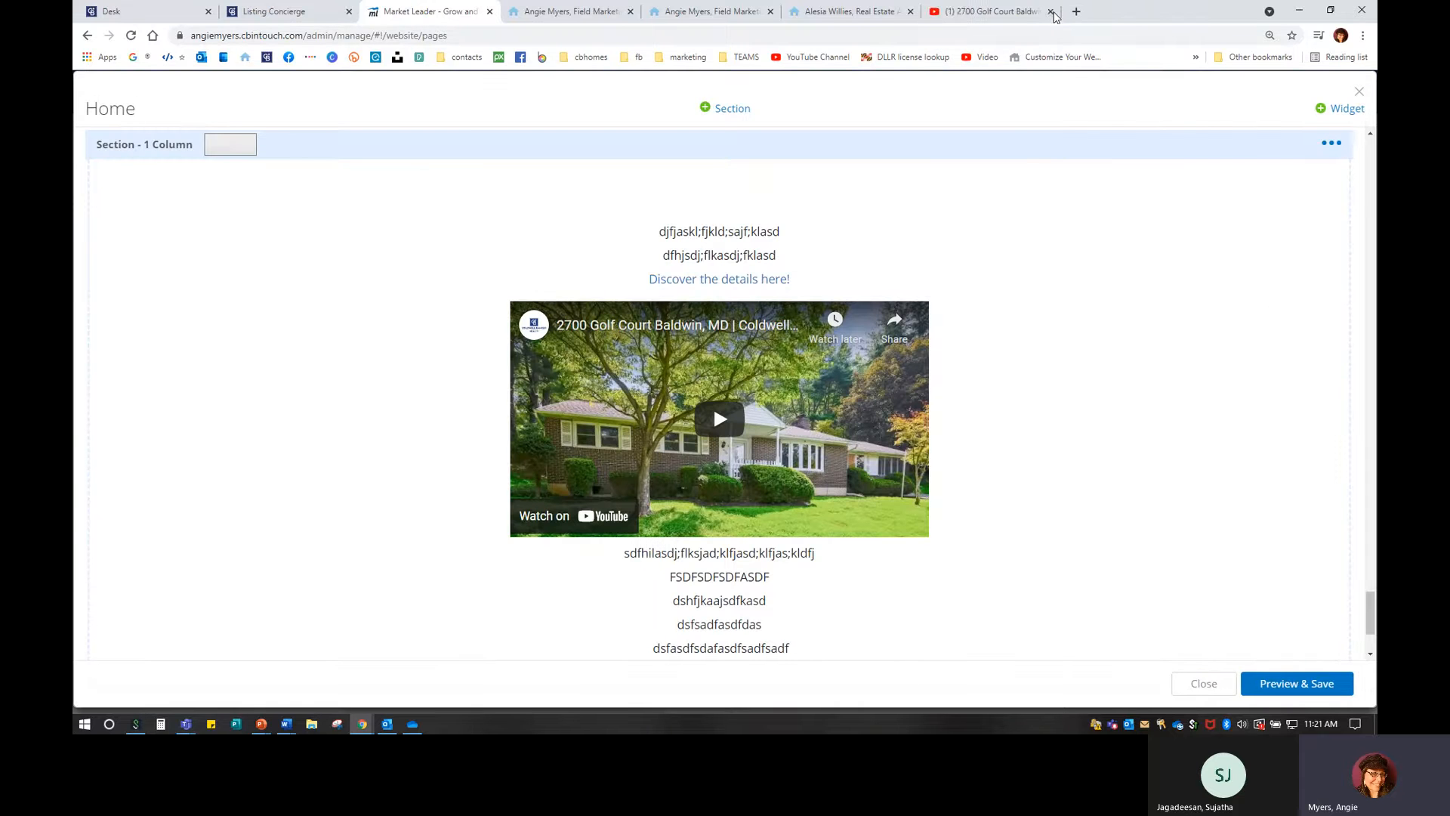
left_click(1050, 11)
left_click(1042, 12)
left_click(800, 11)
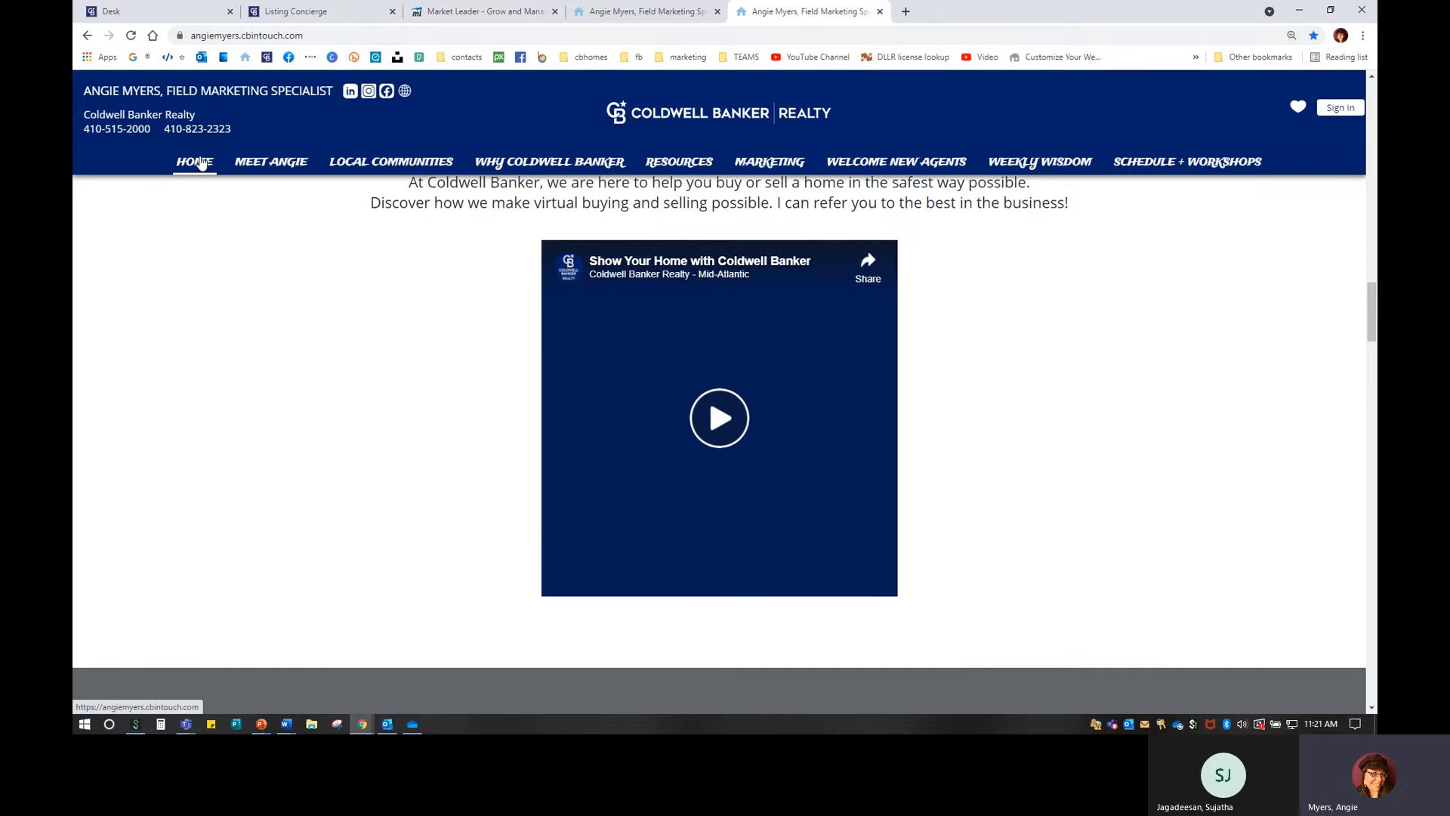
scroll(1163, 499, "down", 20)
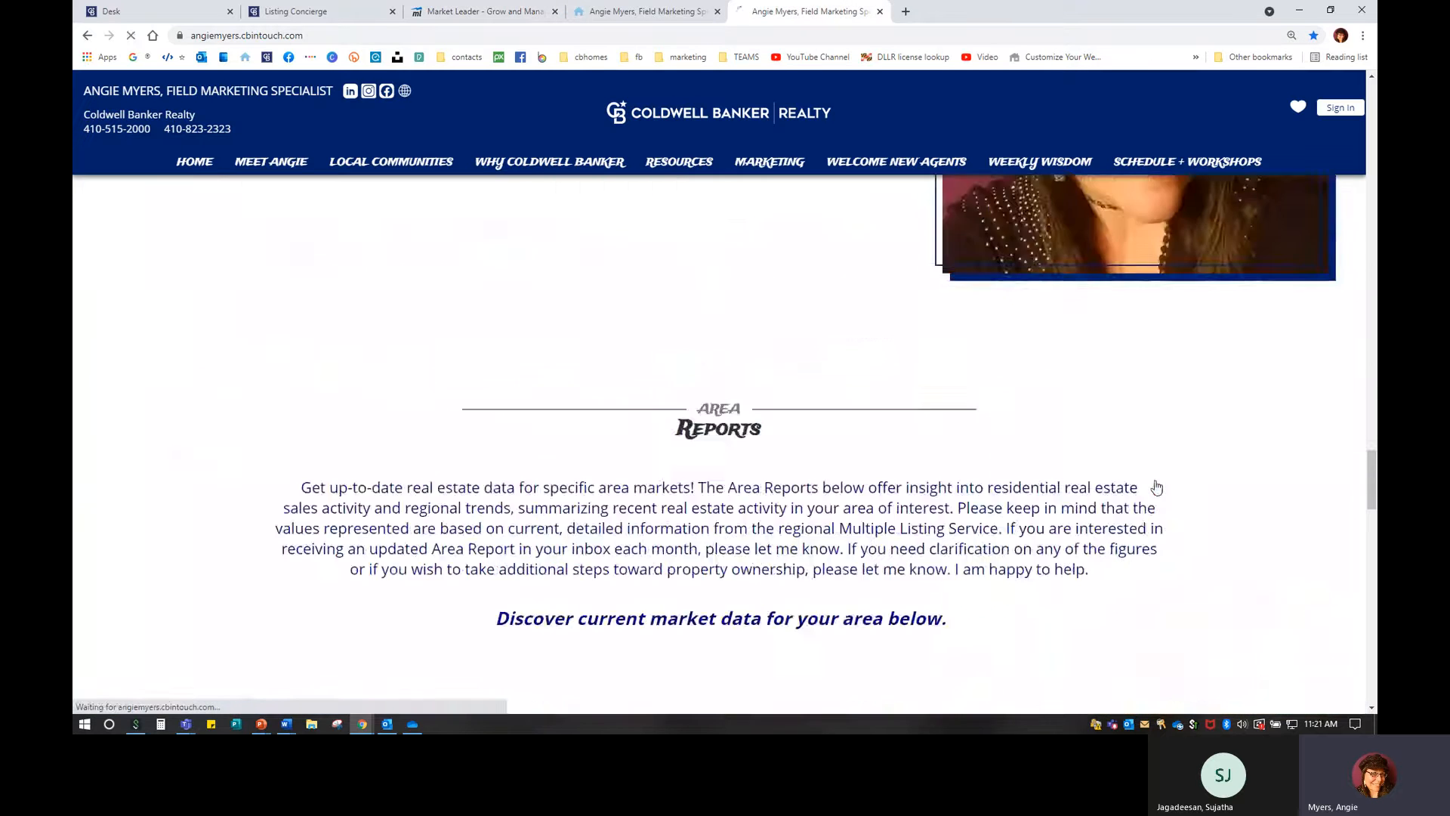
scroll(1154, 476, "down", 15)
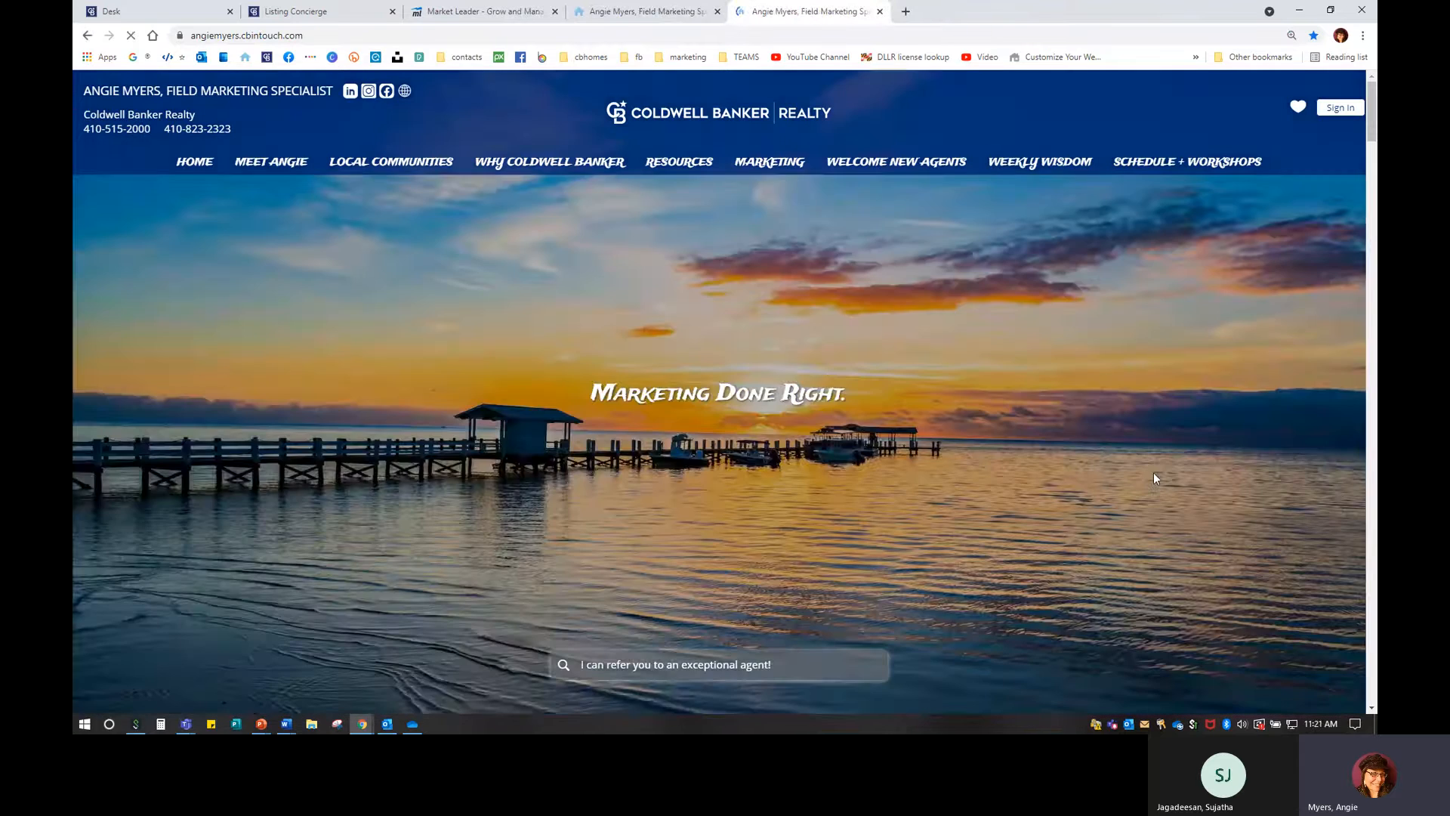
scroll(1153, 476, "down", 7)
scroll(855, 454, "down", 15)
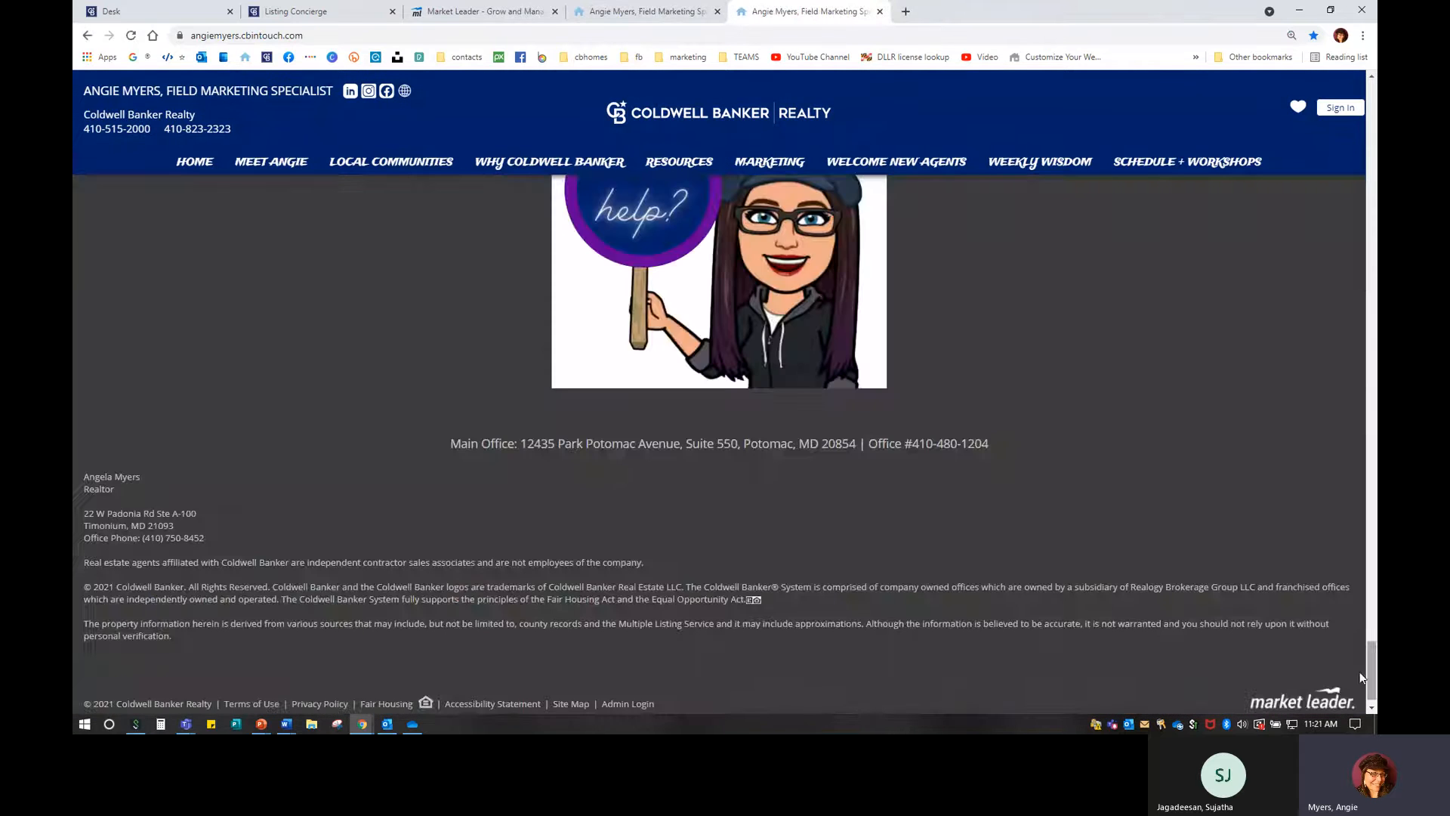
scroll(739, 386, "up", 3)
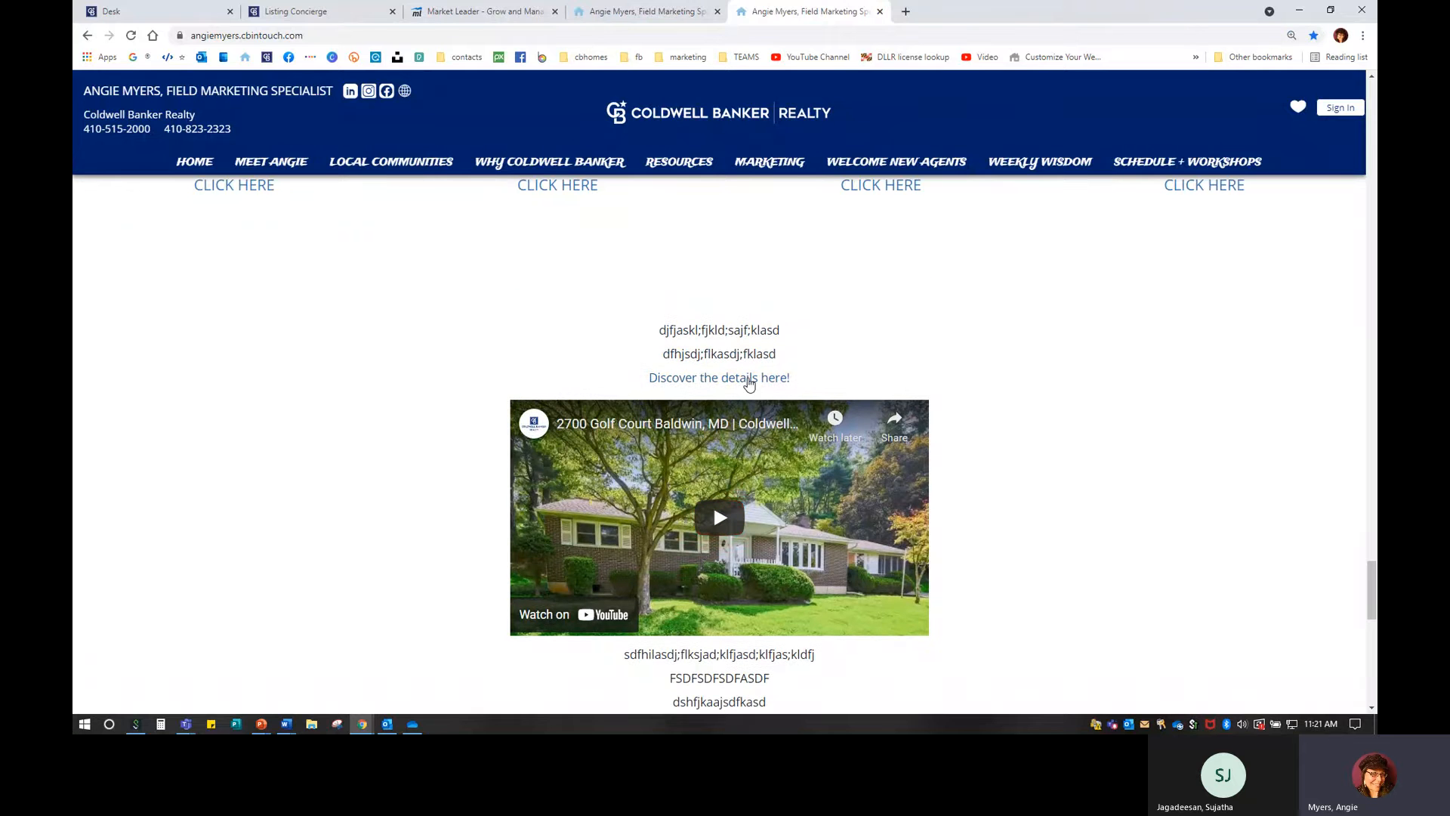
left_click(746, 380)
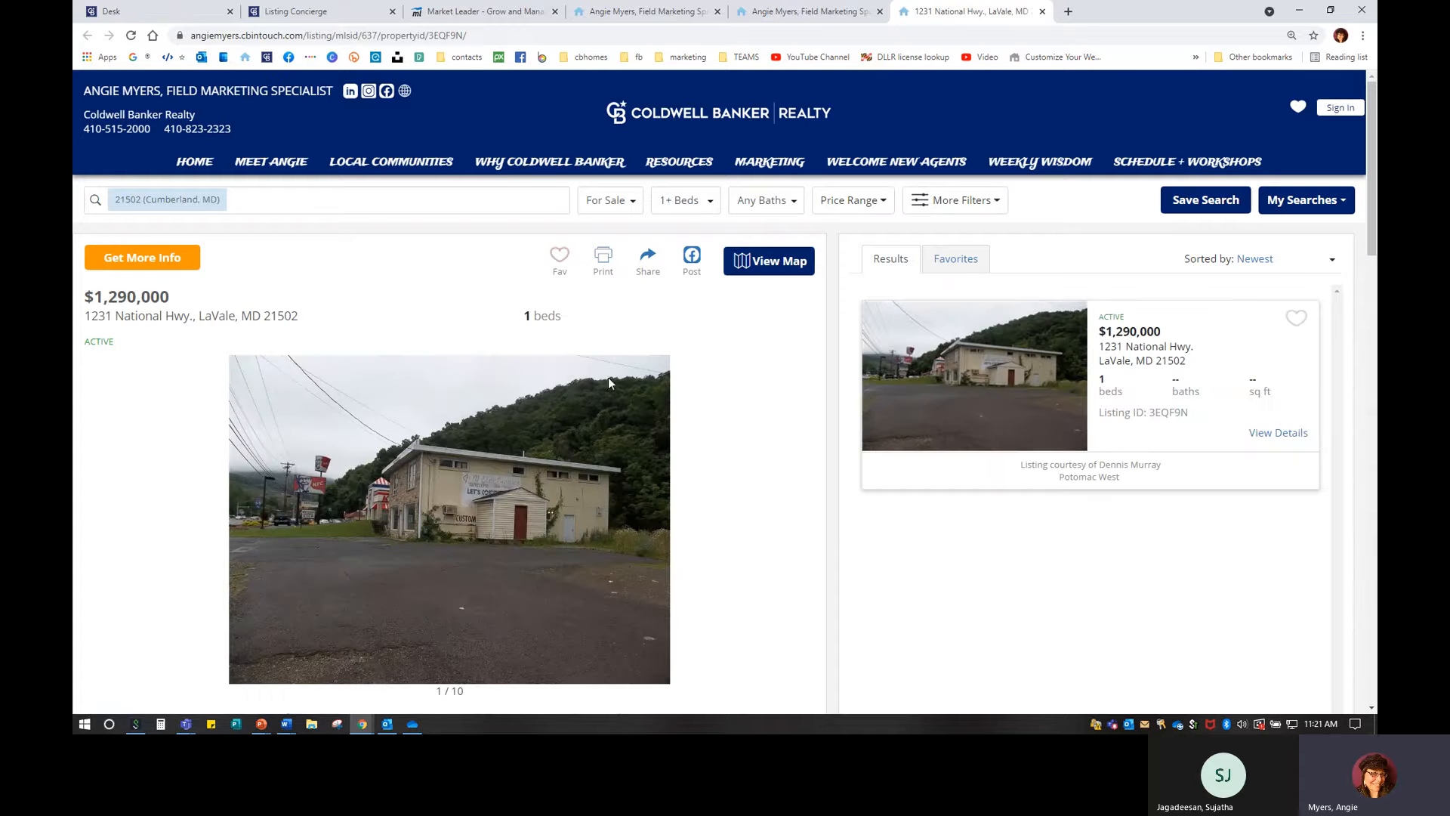
scroll(654, 512, "down", 7)
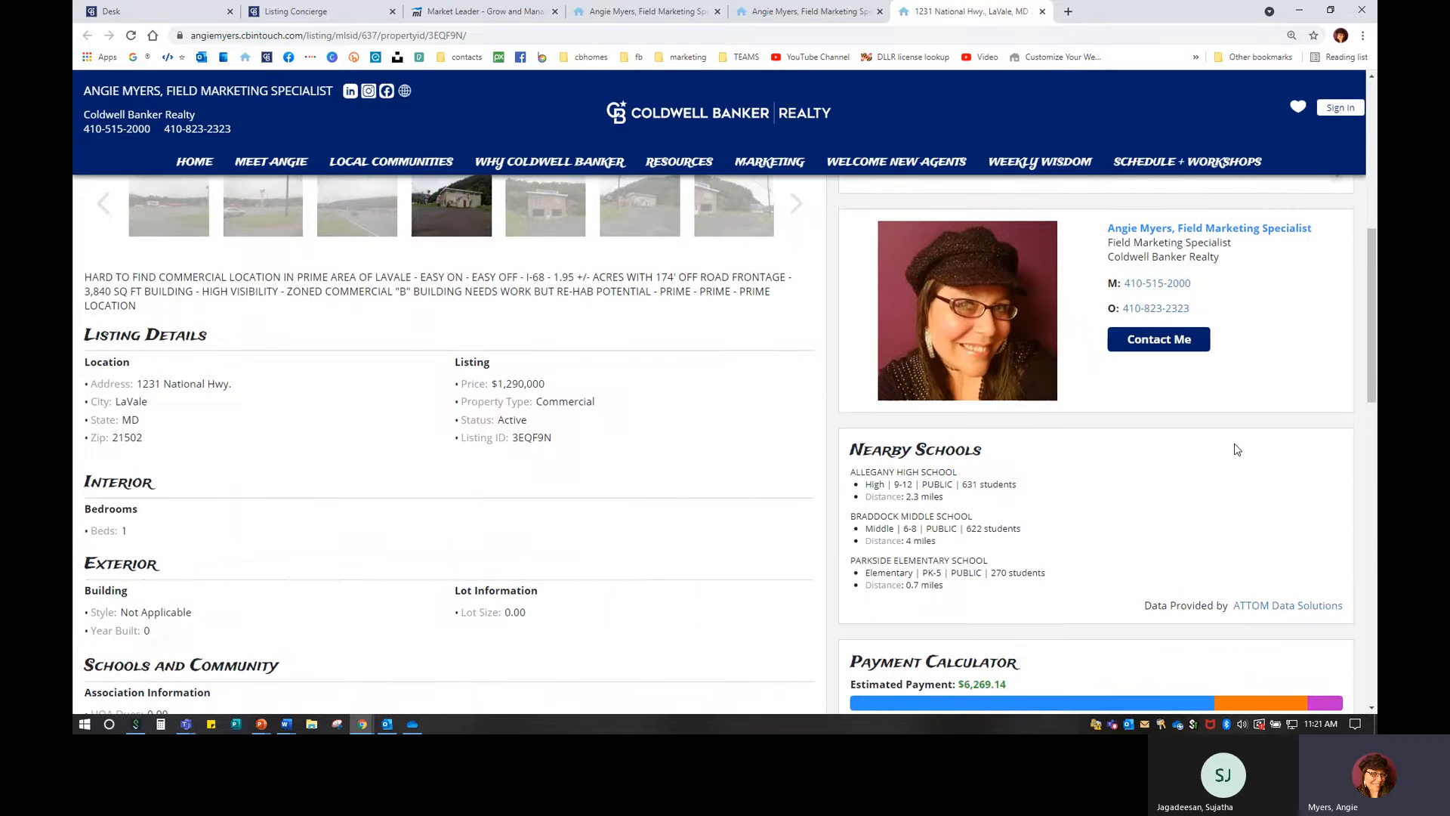
scroll(532, 466, "down", 5)
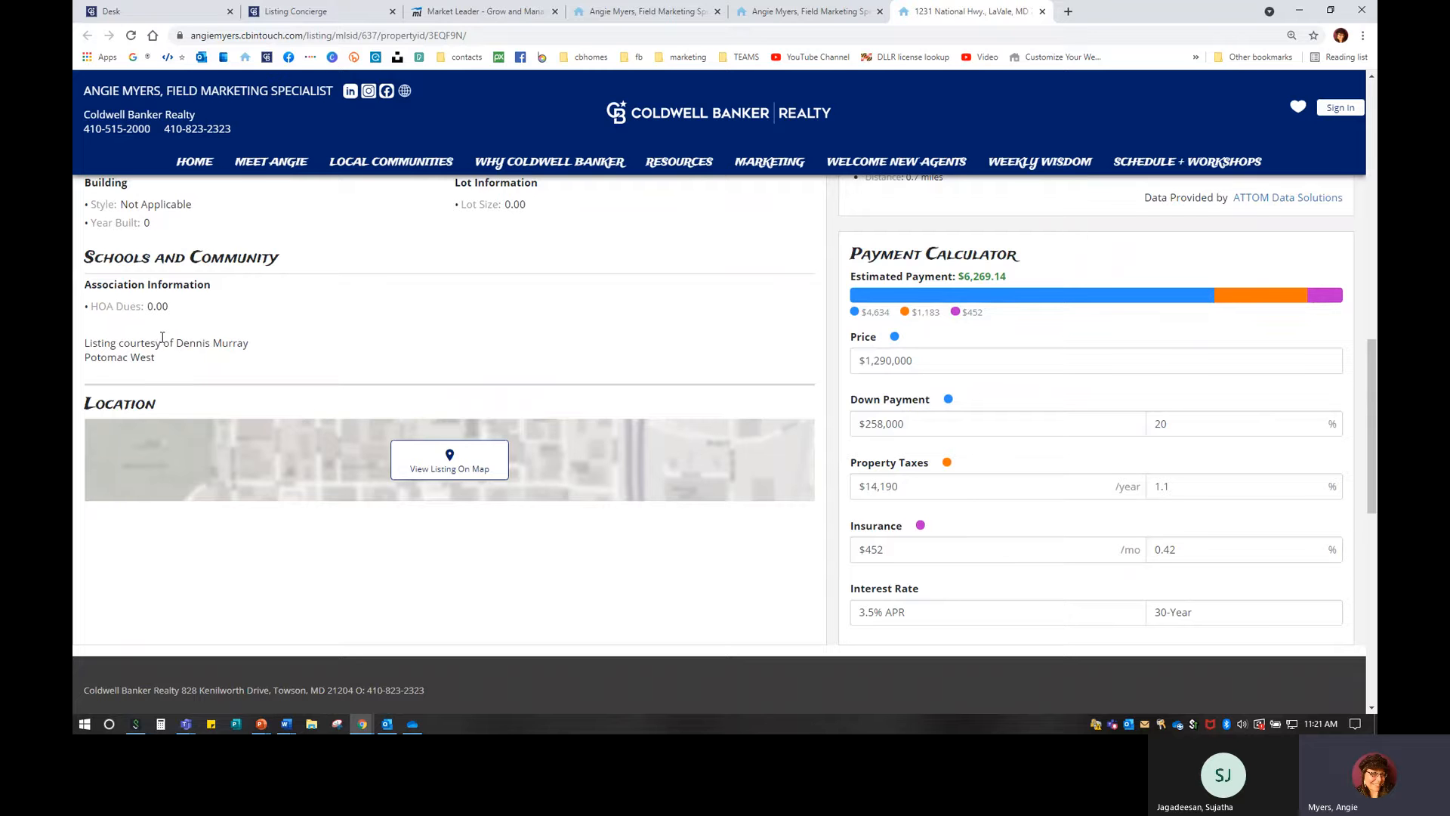
scroll(427, 472, "up", 6)
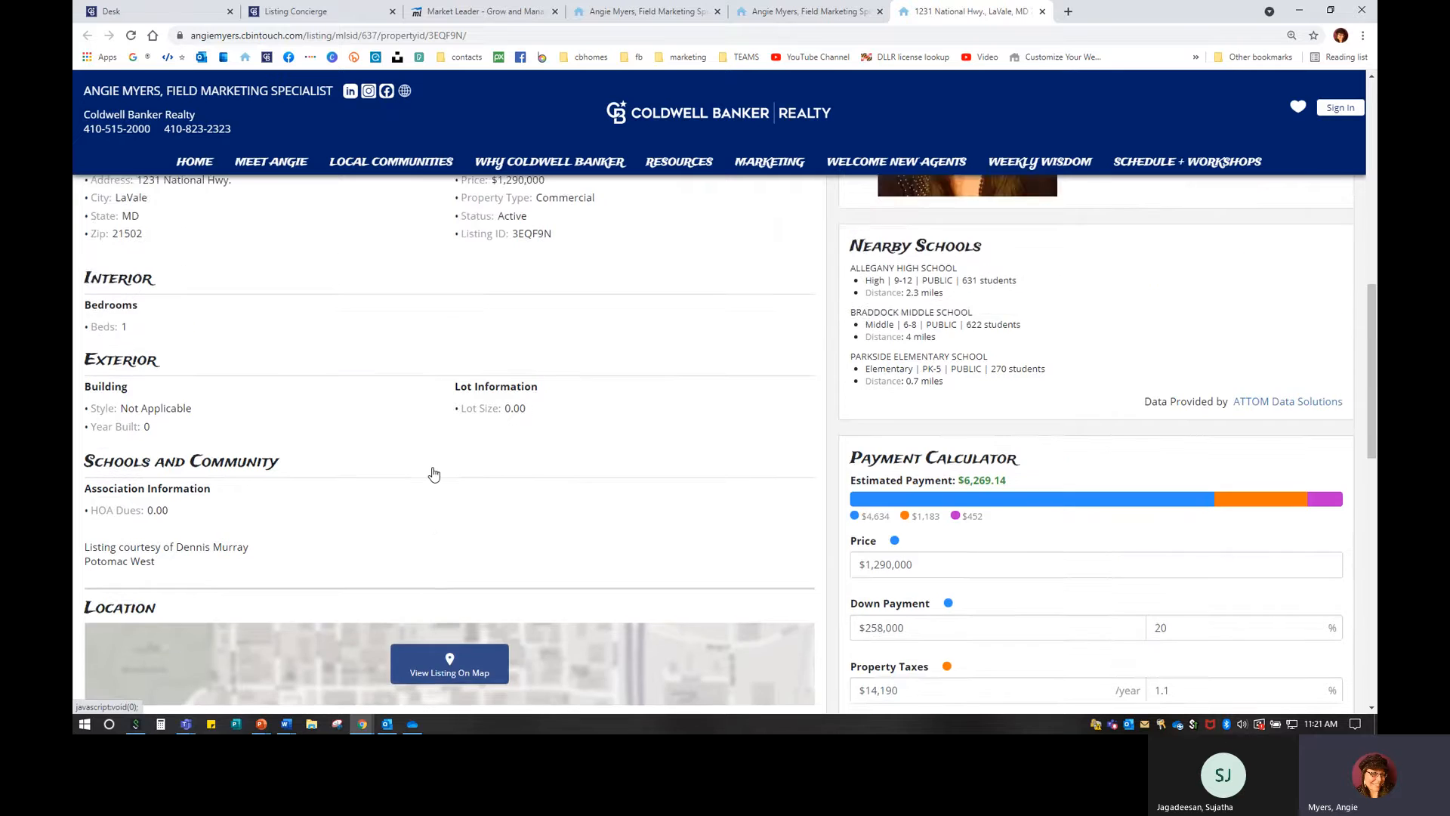
scroll(434, 473, "up", 7)
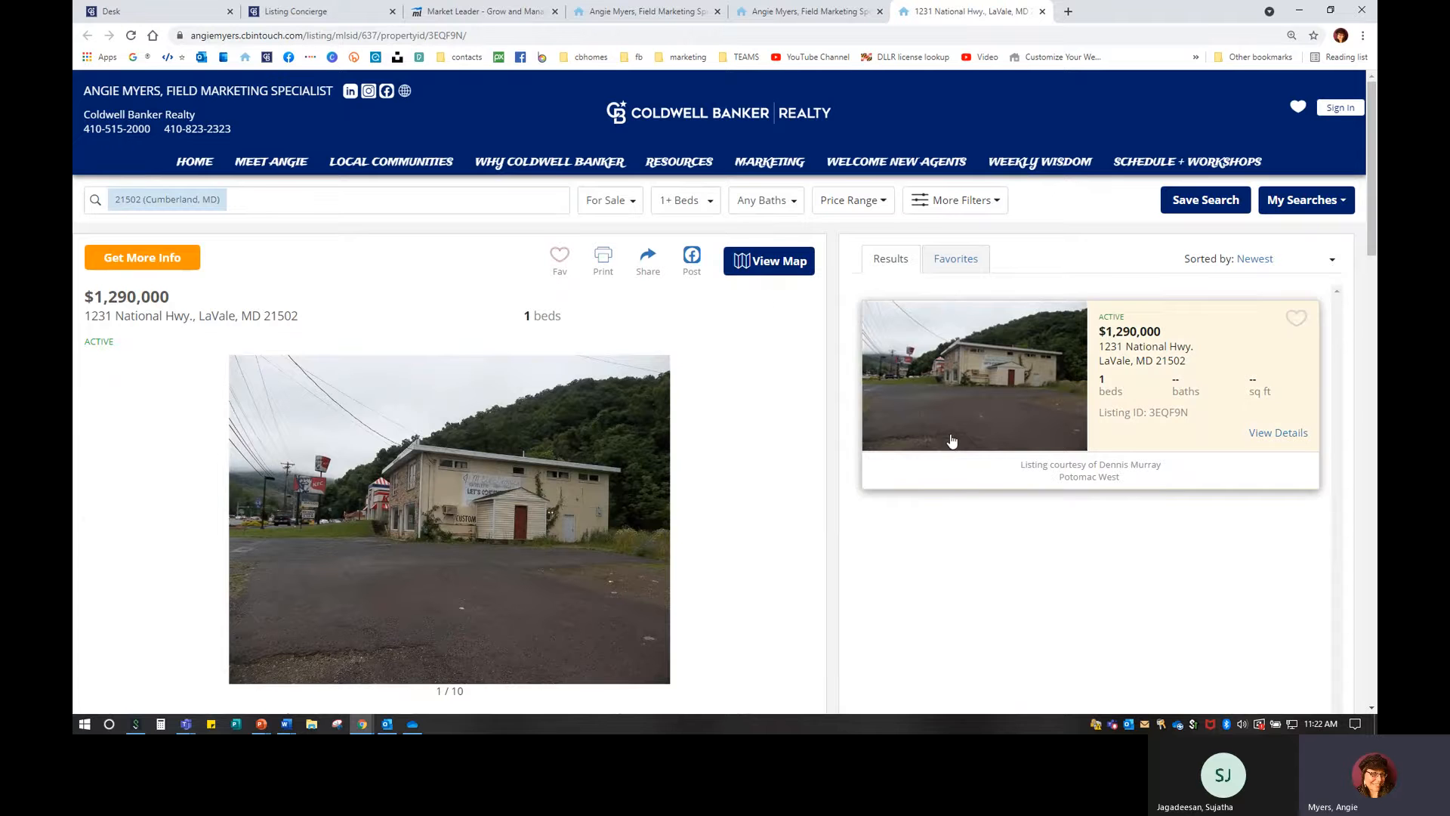
scroll(1052, 311, "down", 5)
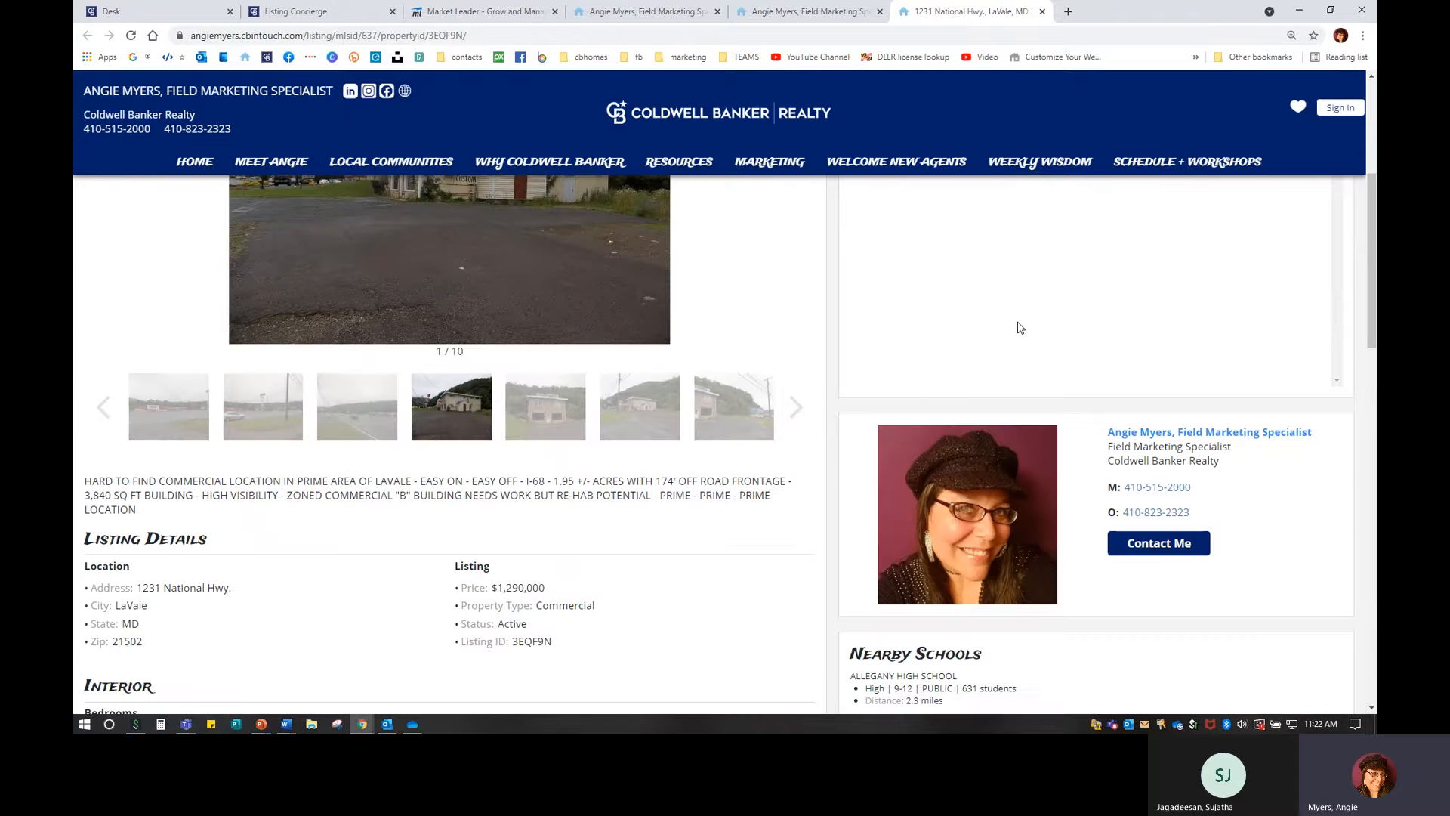
left_click(1042, 11)
scroll(947, 372, "down", 2)
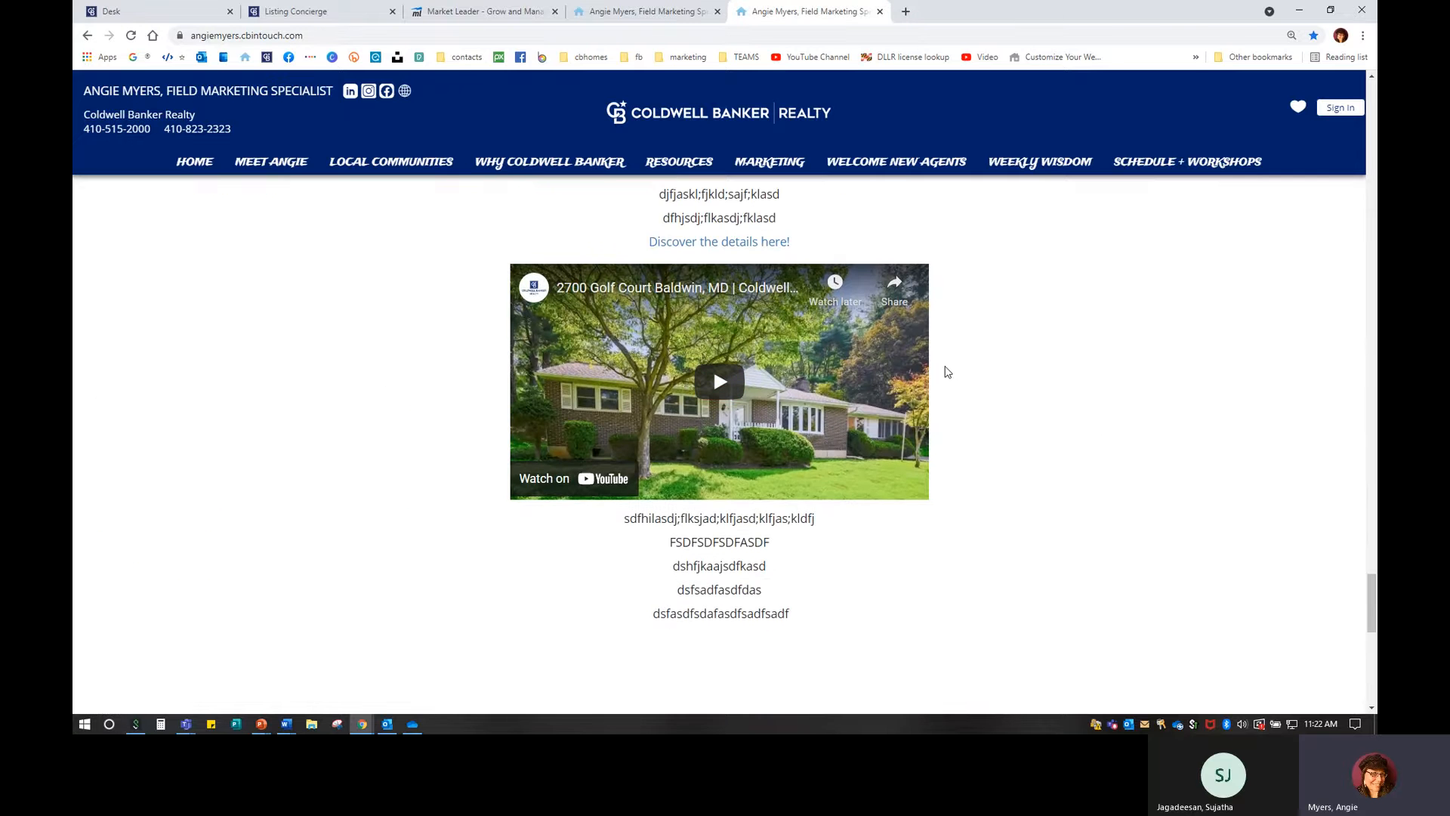
scroll(947, 374, "up", 1)
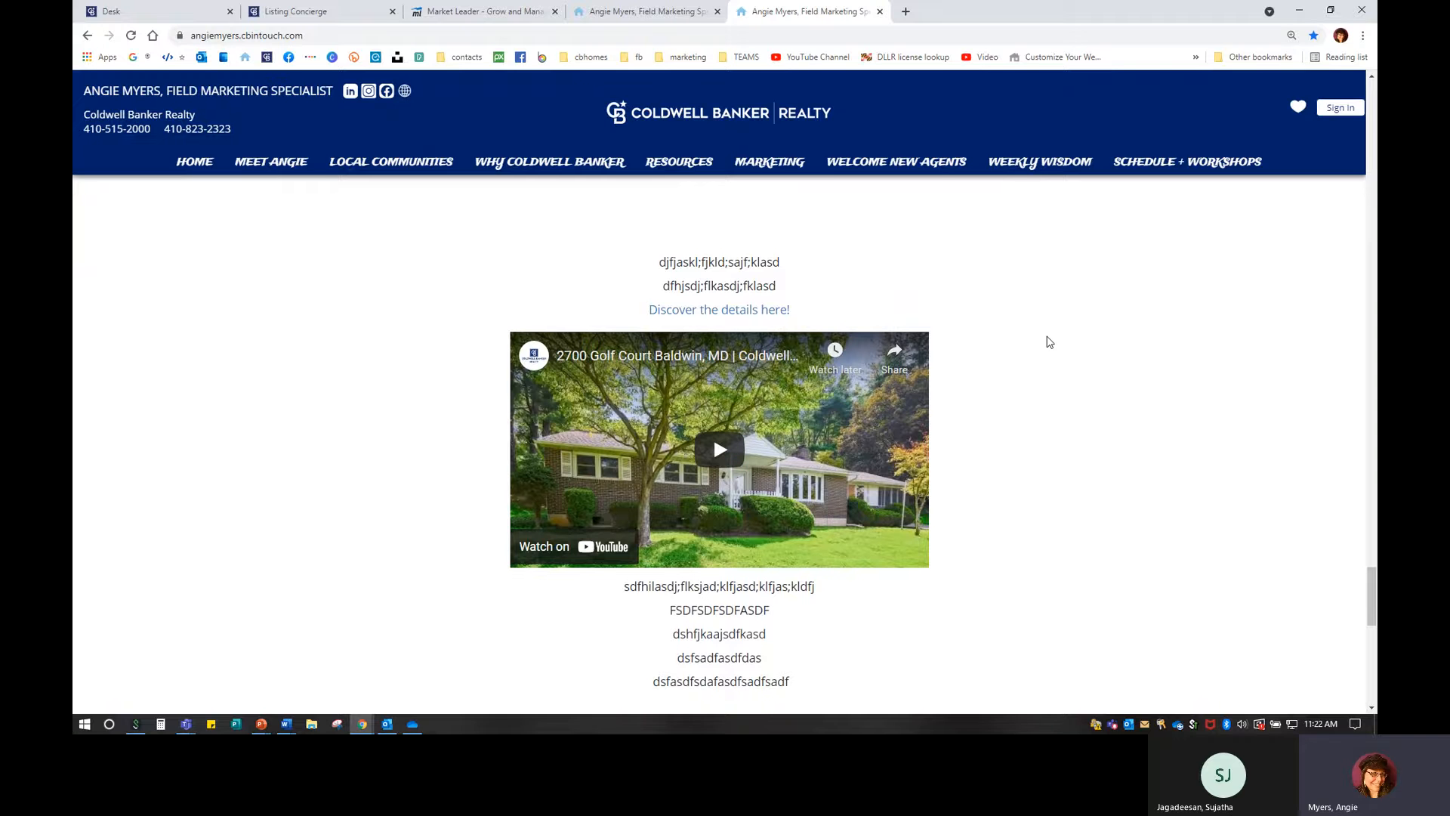
Type 'UNDER CONTRACT IN ONLY 4 DAYS FOR $11K OVER ASKING PRICE!' over the second line, then cancel without saving.
left_click(435, 12)
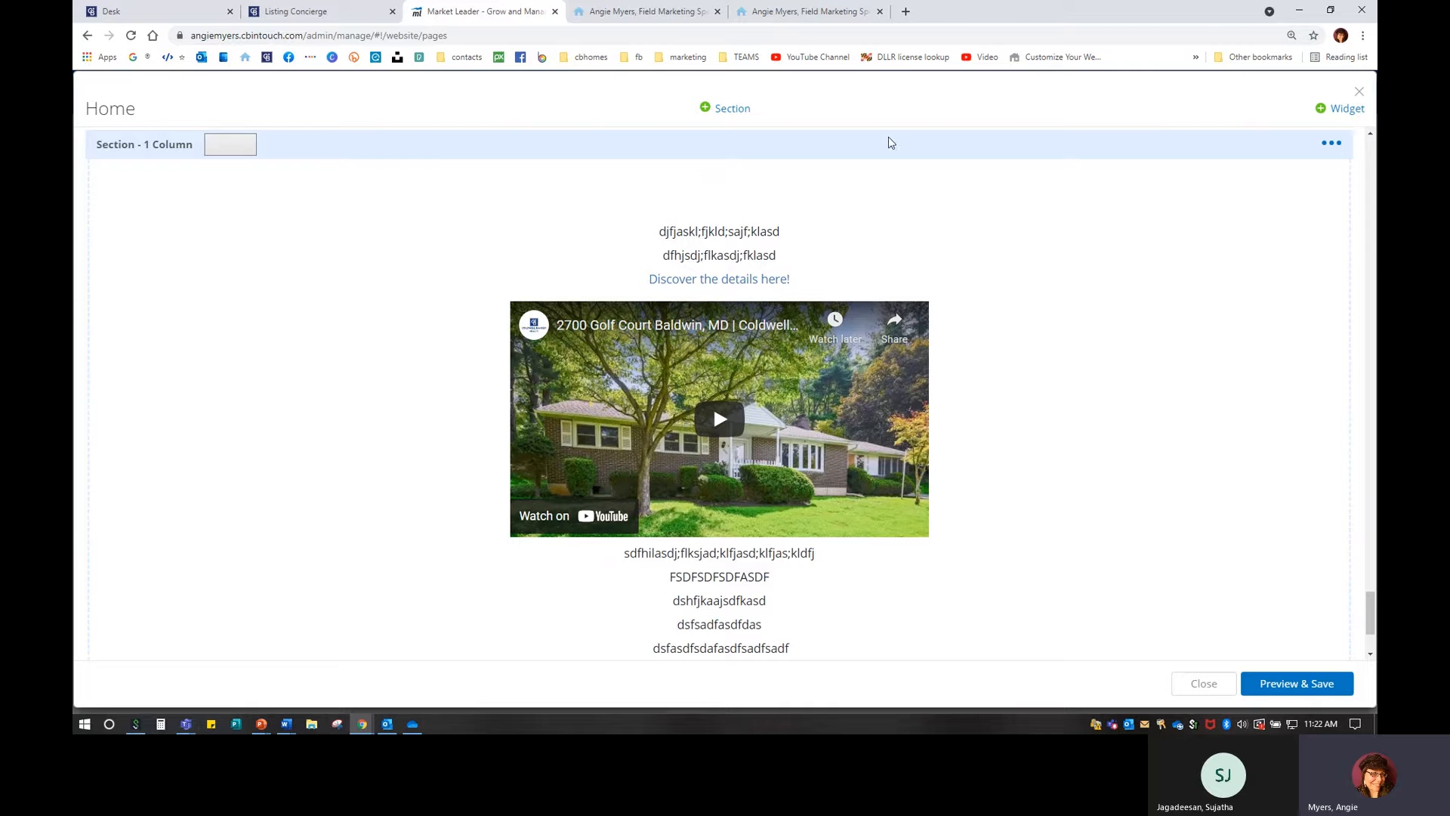
left_click(1333, 184)
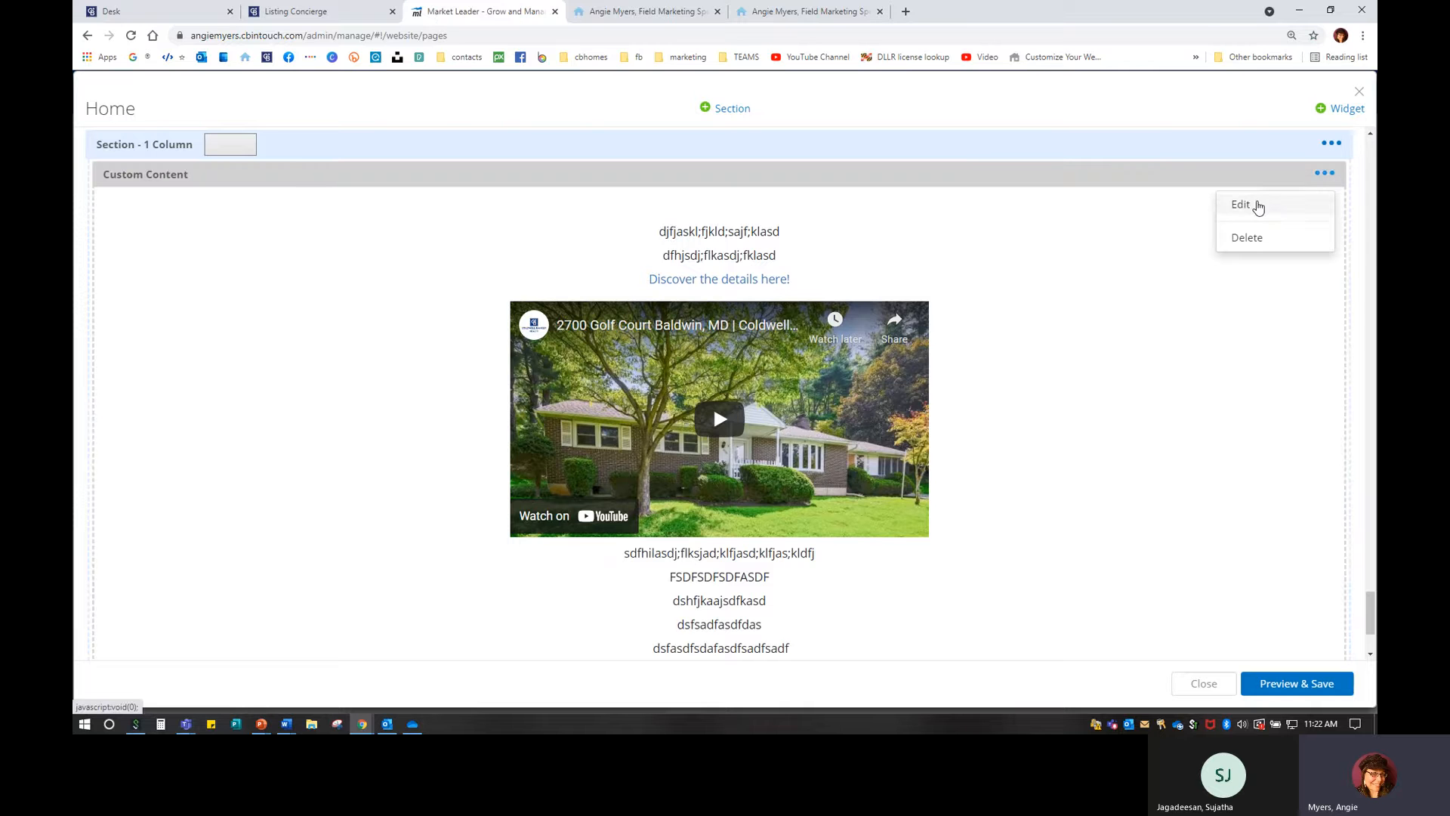
left_click(1253, 206)
left_click(1214, 642)
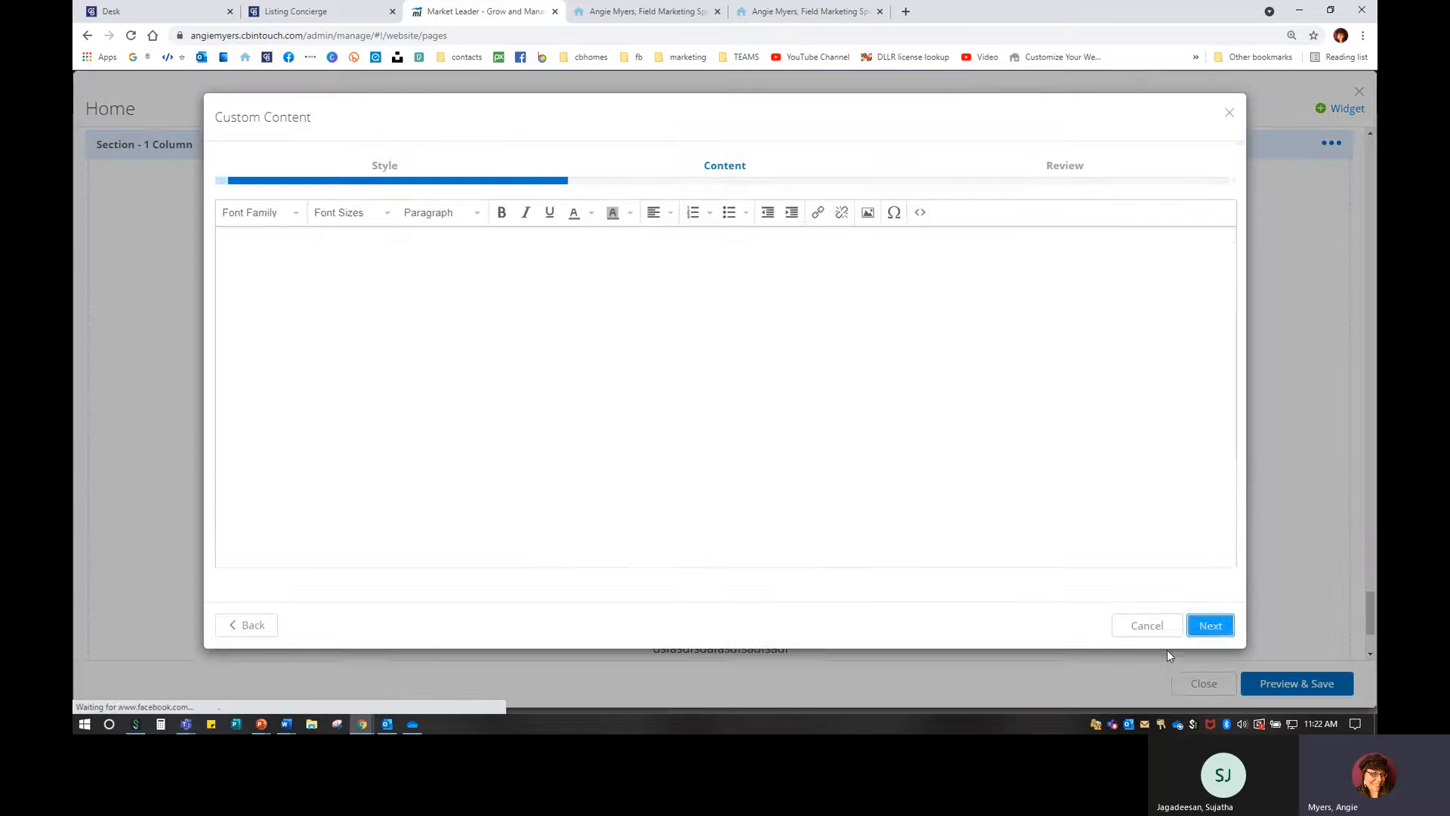
left_click_drag(785, 271, 633, 253)
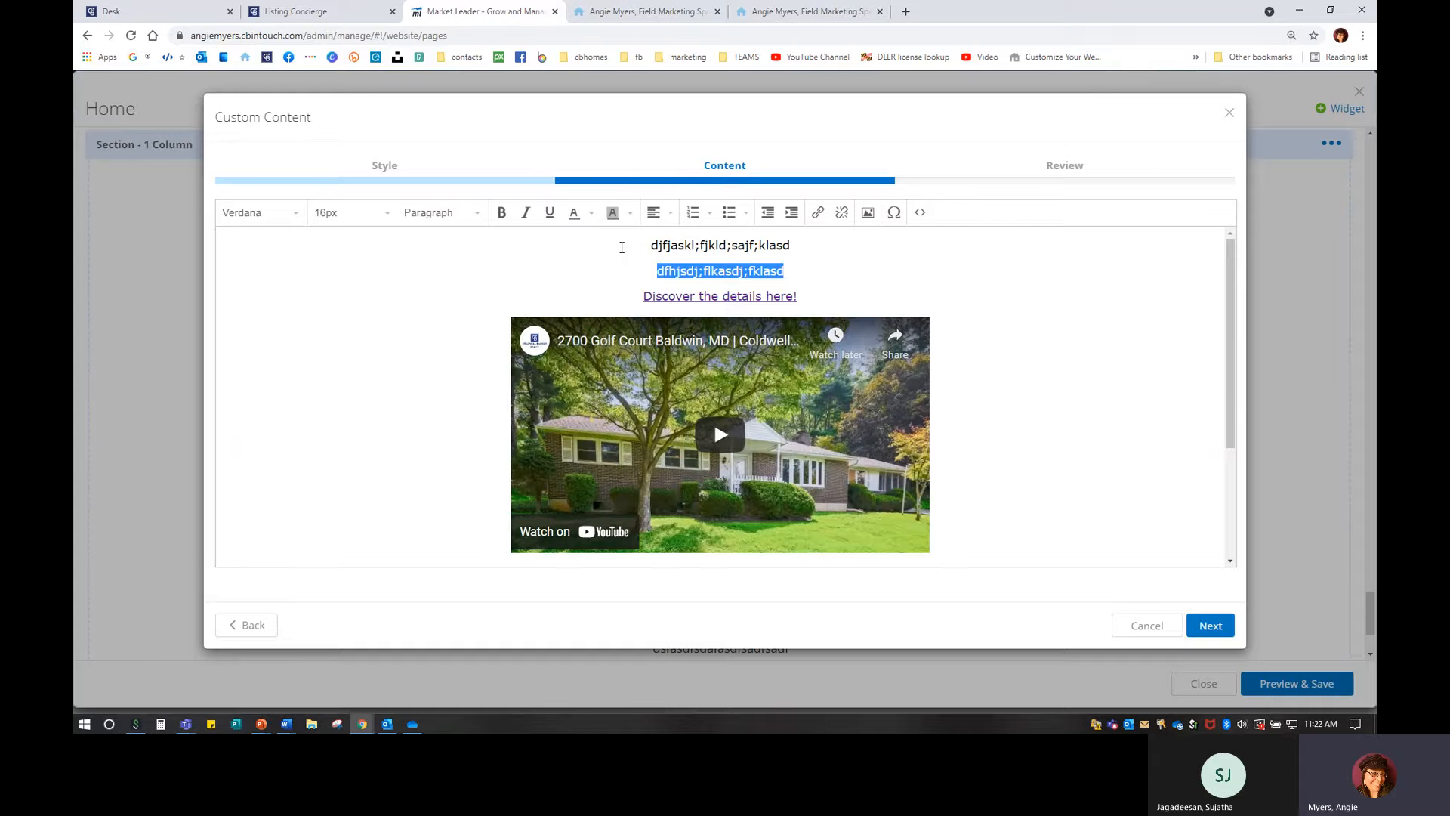
type("UNDER CONT")
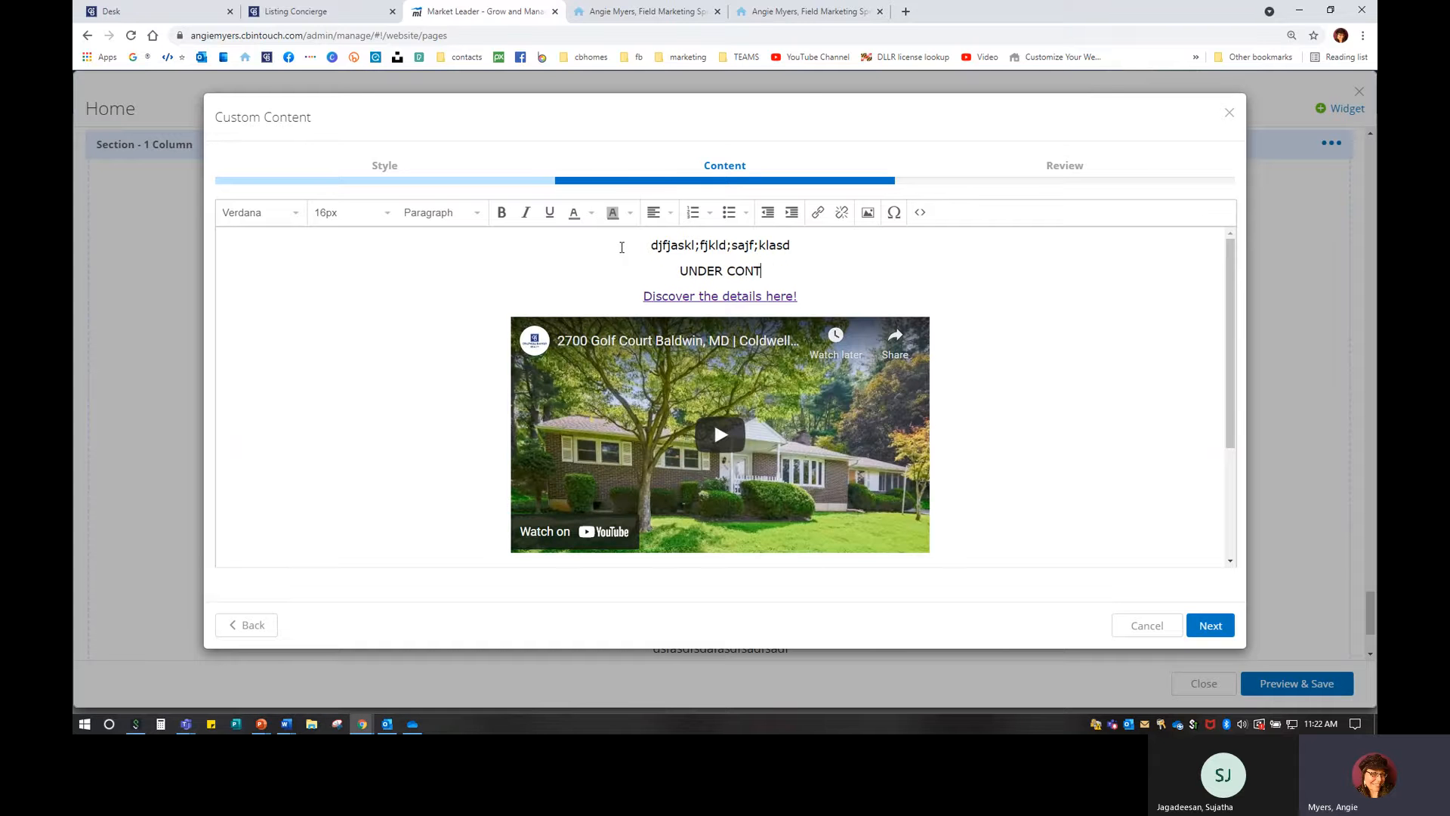
type("RACT IN ONL")
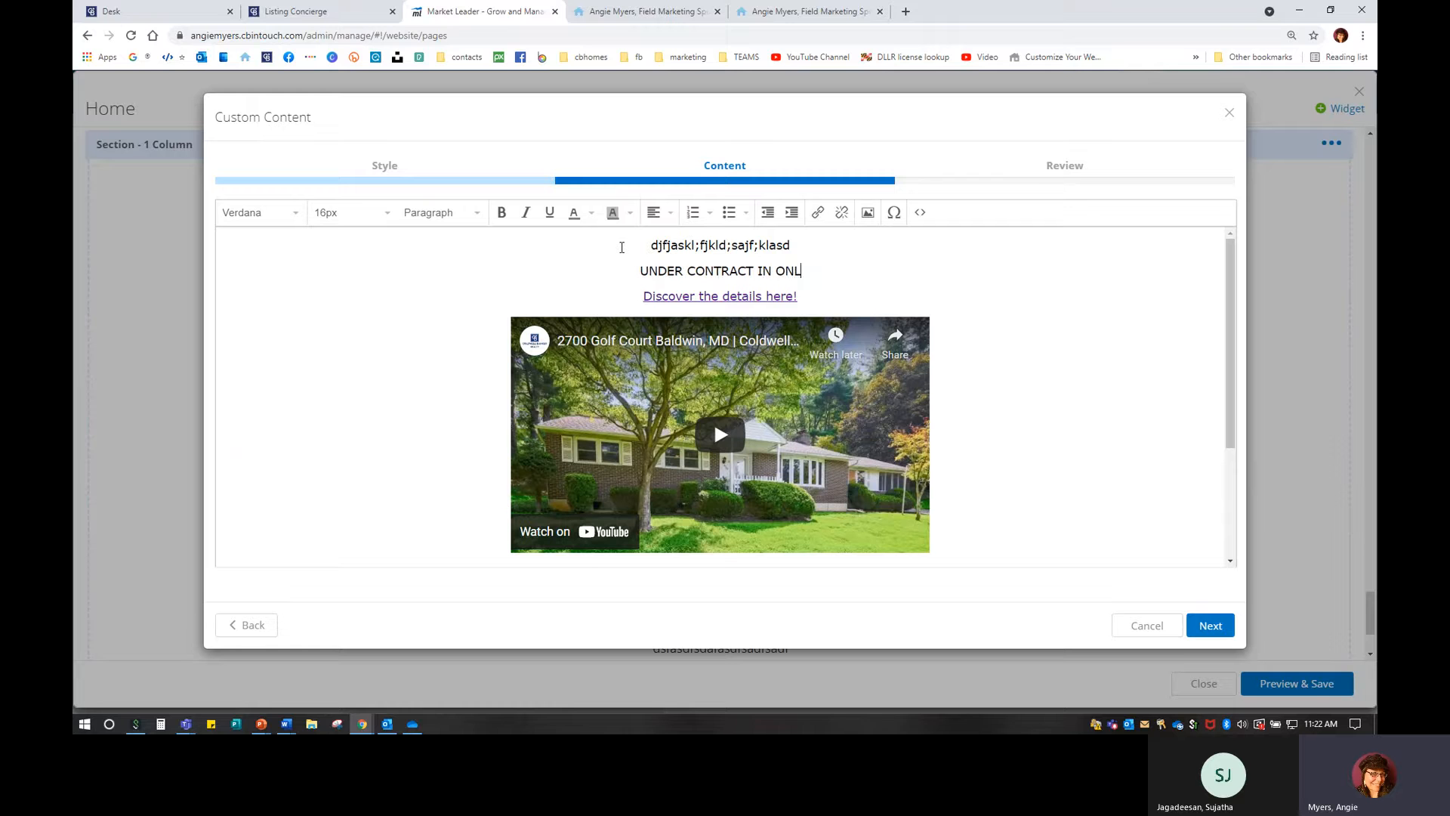
type("Y 4 DAYS ")
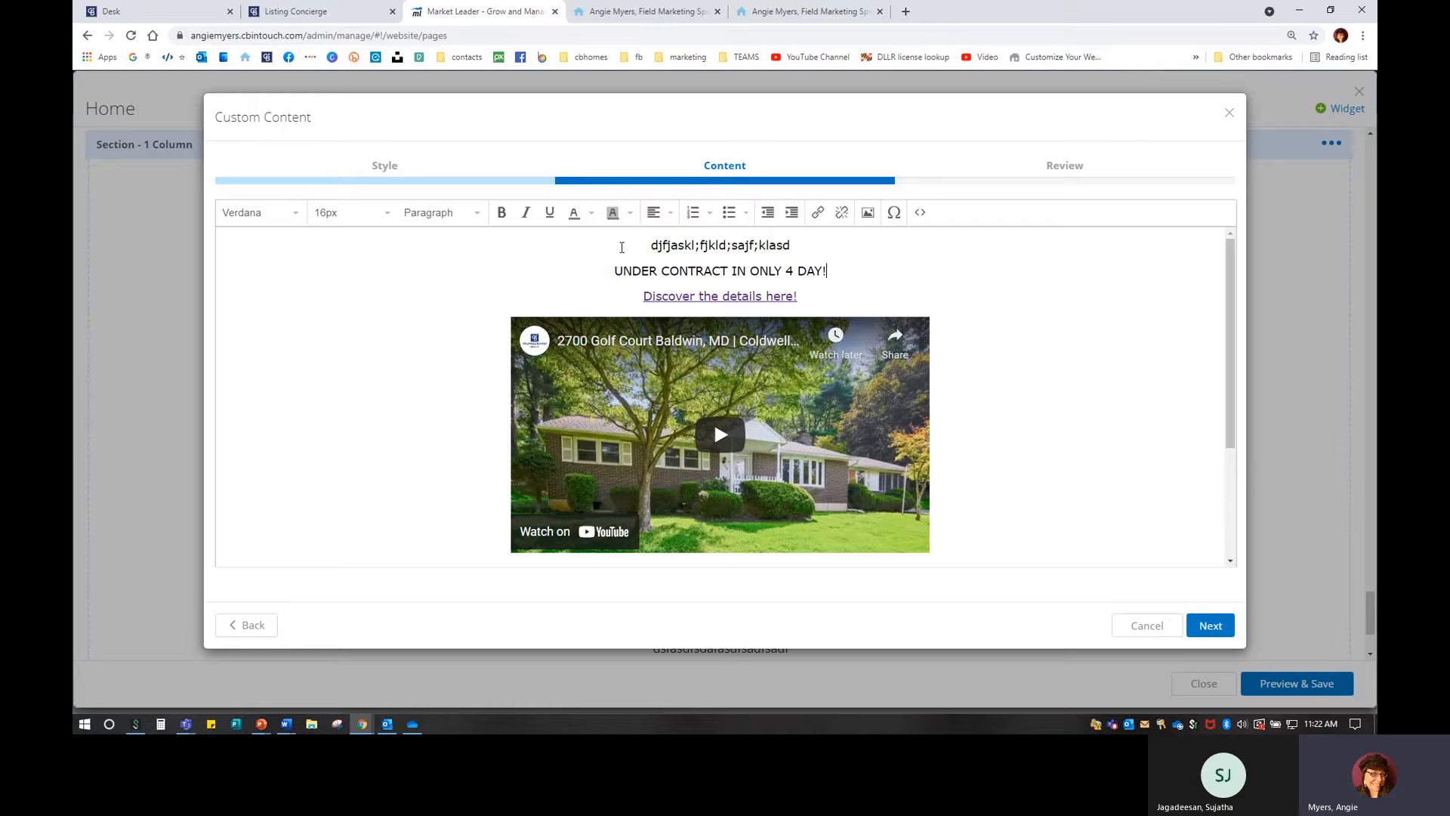
type("FOR ")
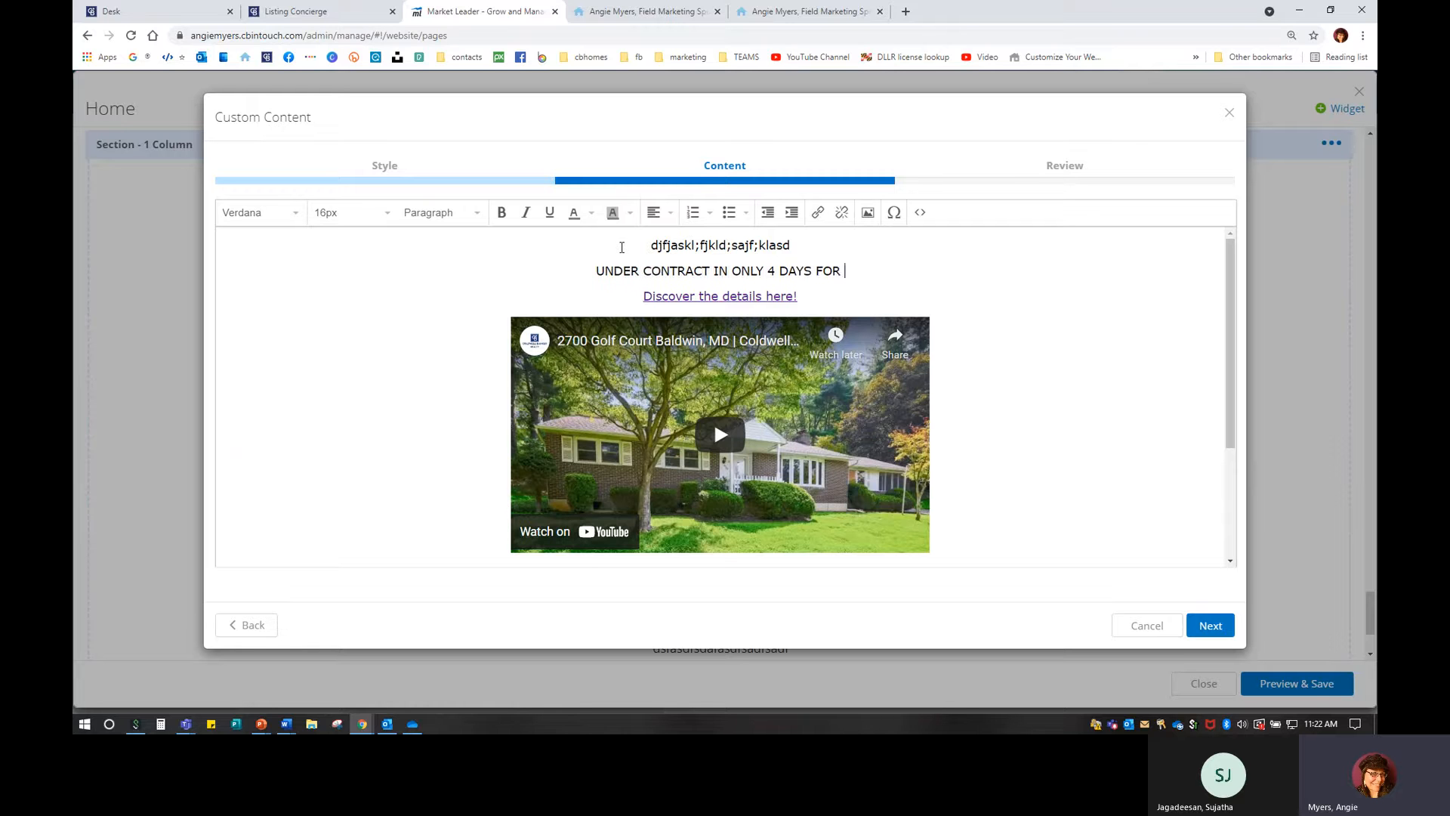
type("$11")
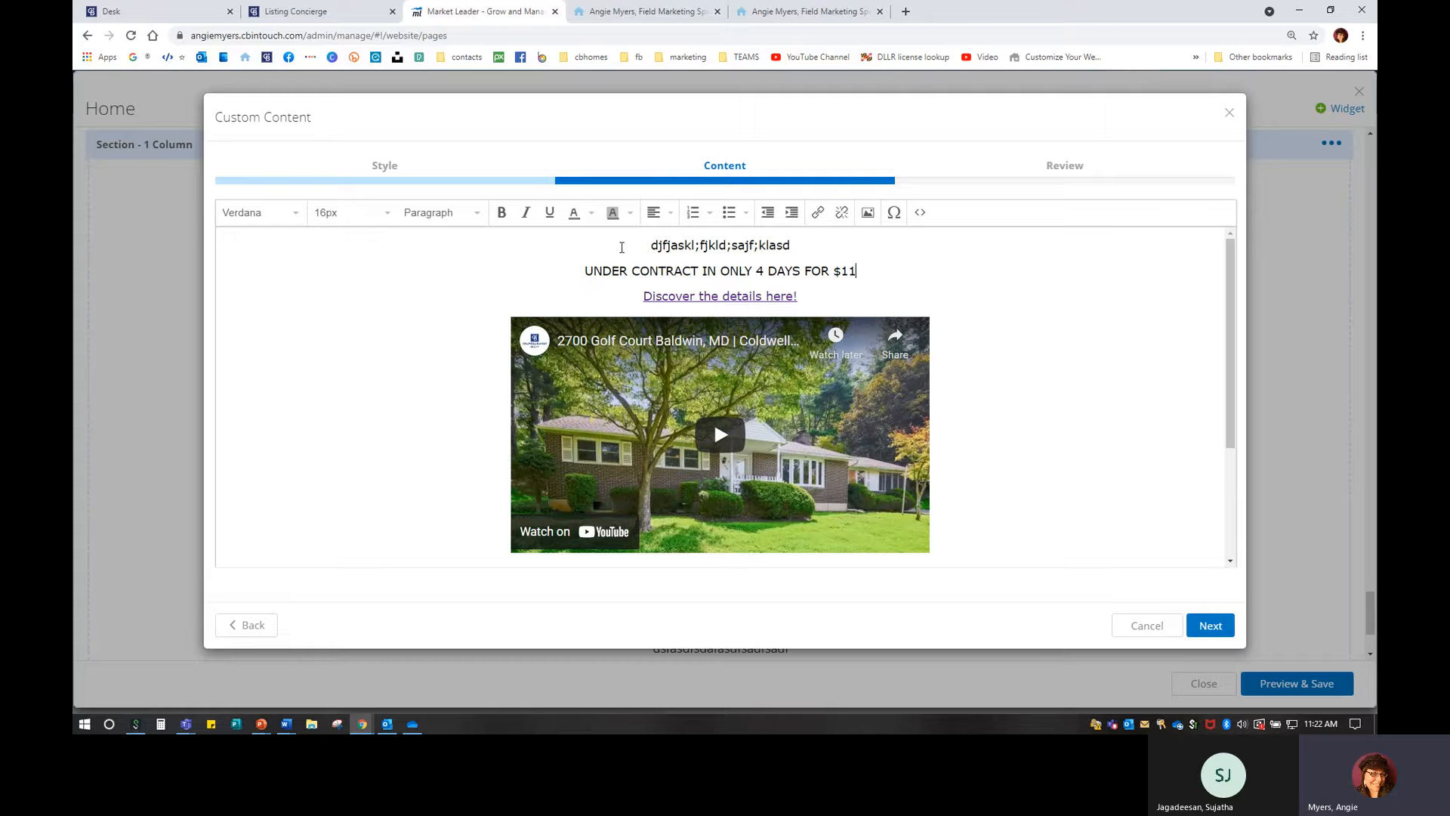
type("K O")
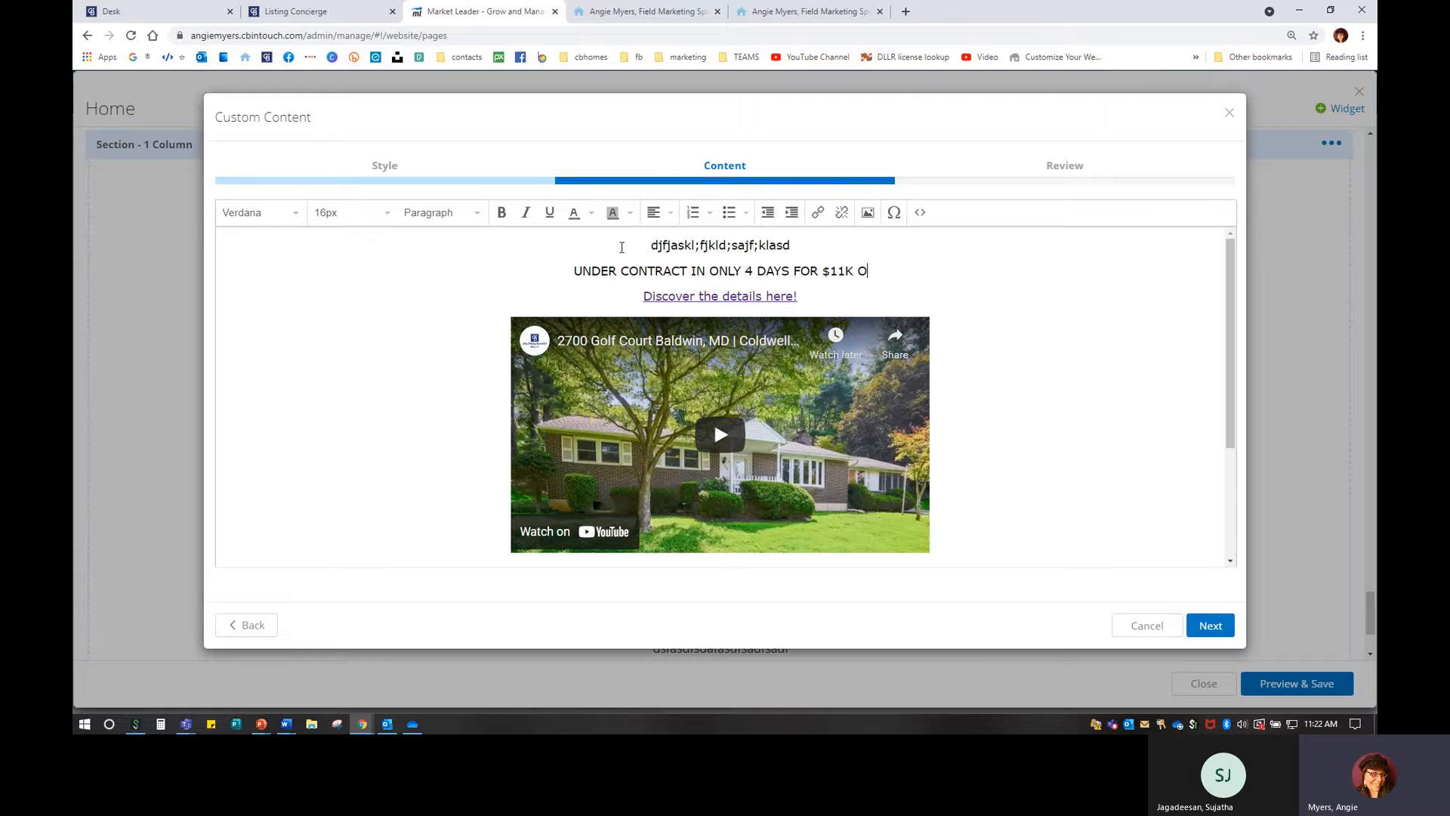
type("VER ASKING P")
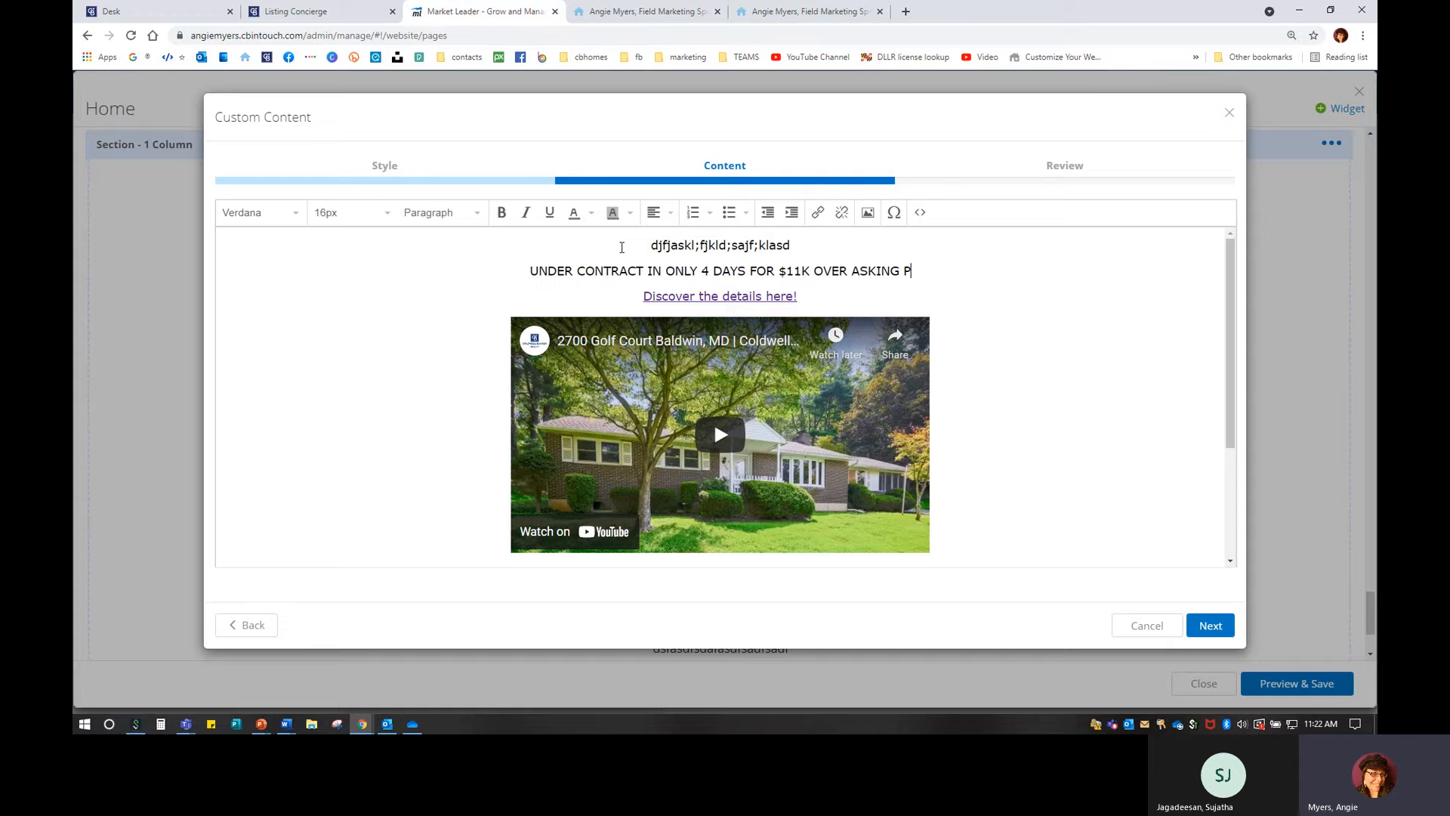
type("RICE!")
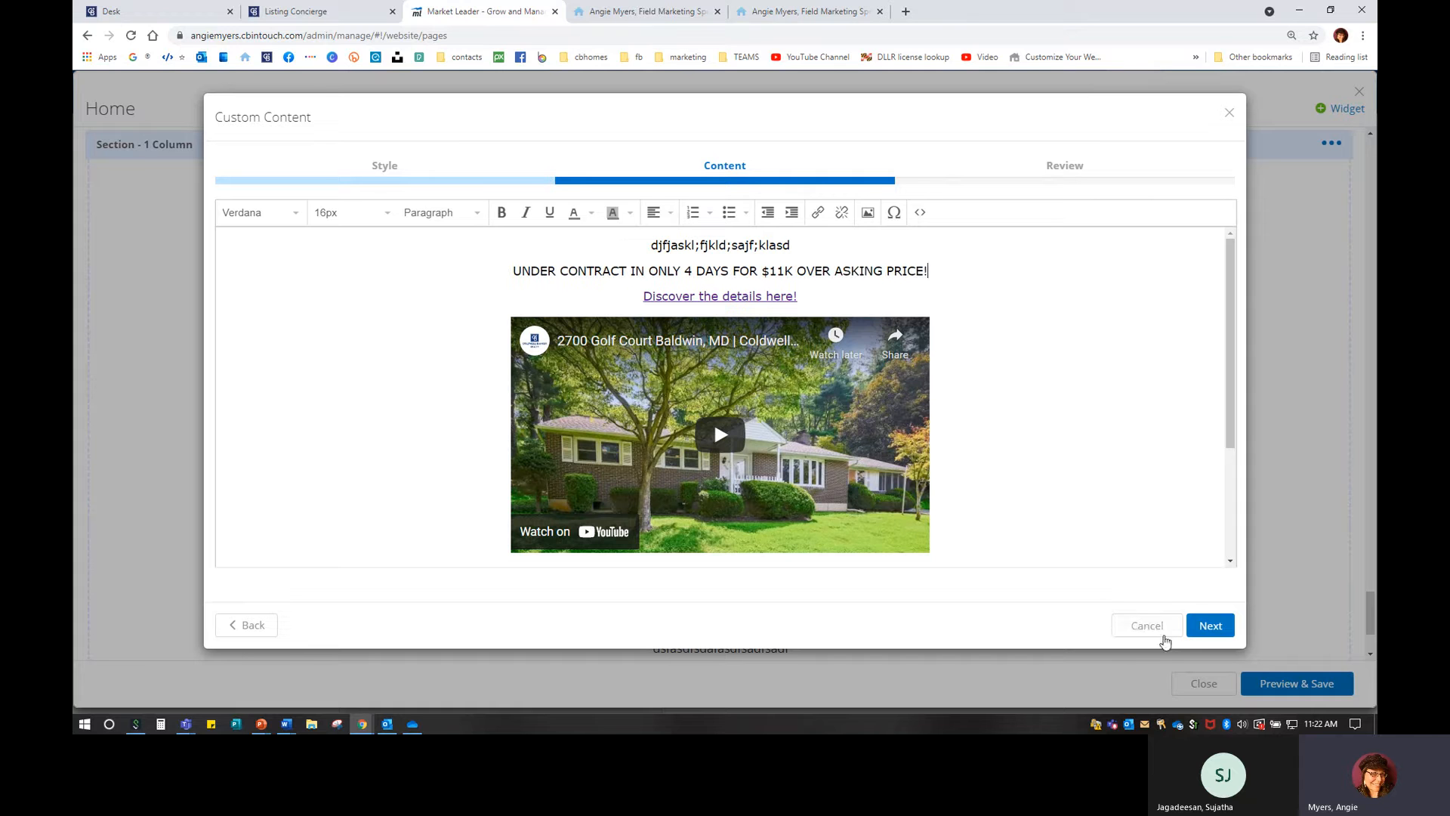
left_click(1163, 633)
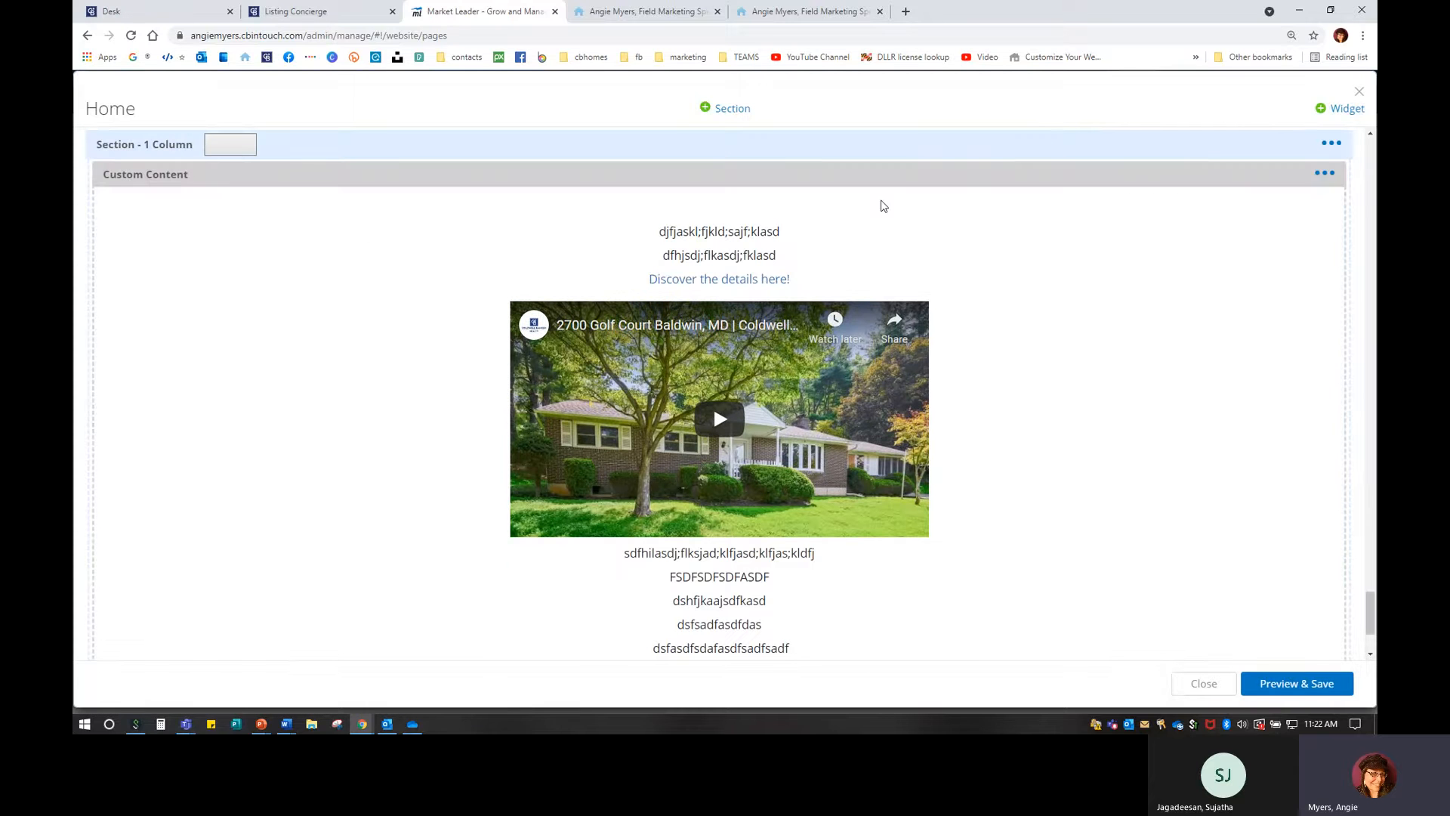
Delete the custom content video widget from the Home page.
left_click(1321, 175)
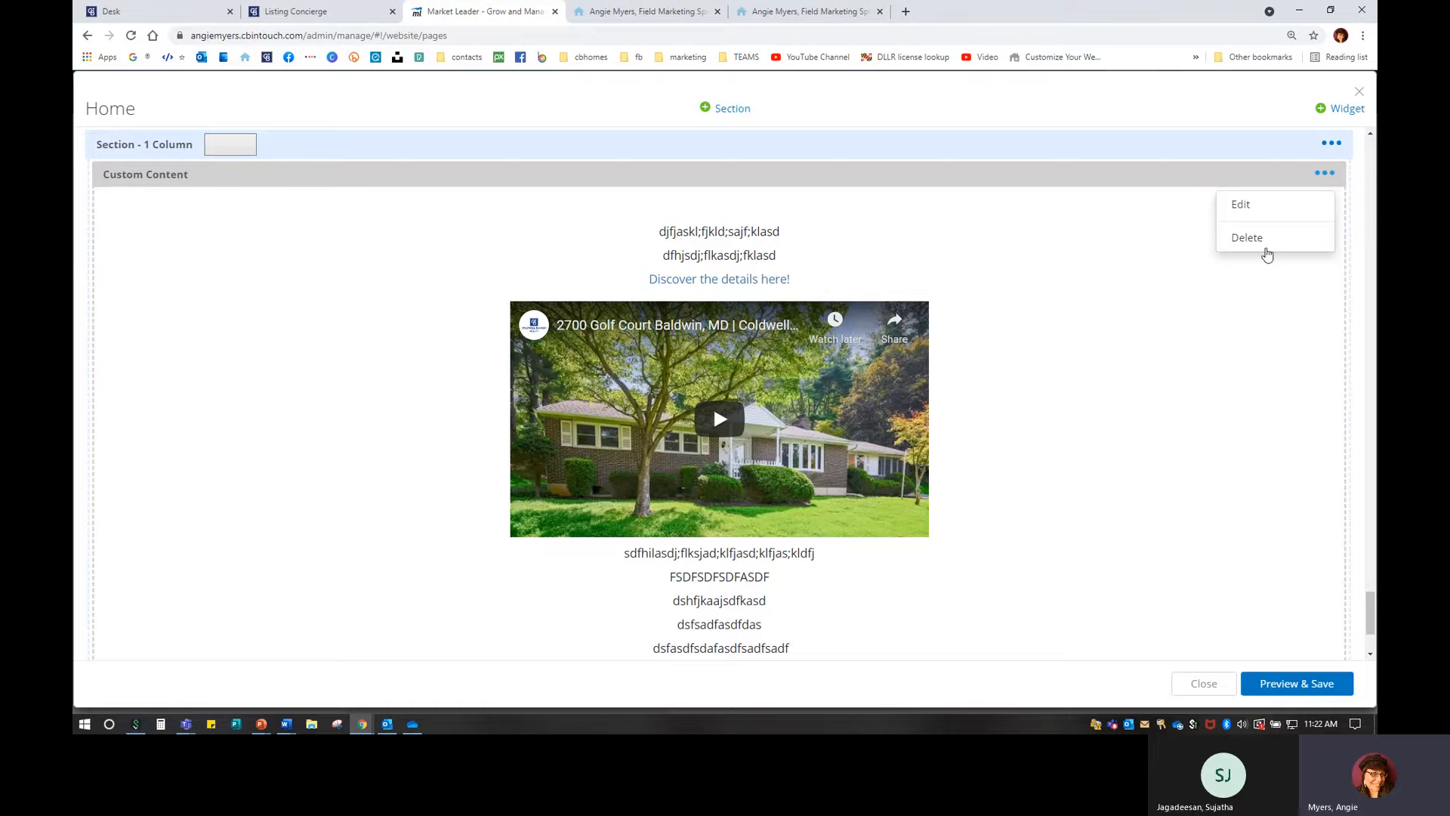
left_click(1282, 240)
left_click(806, 219)
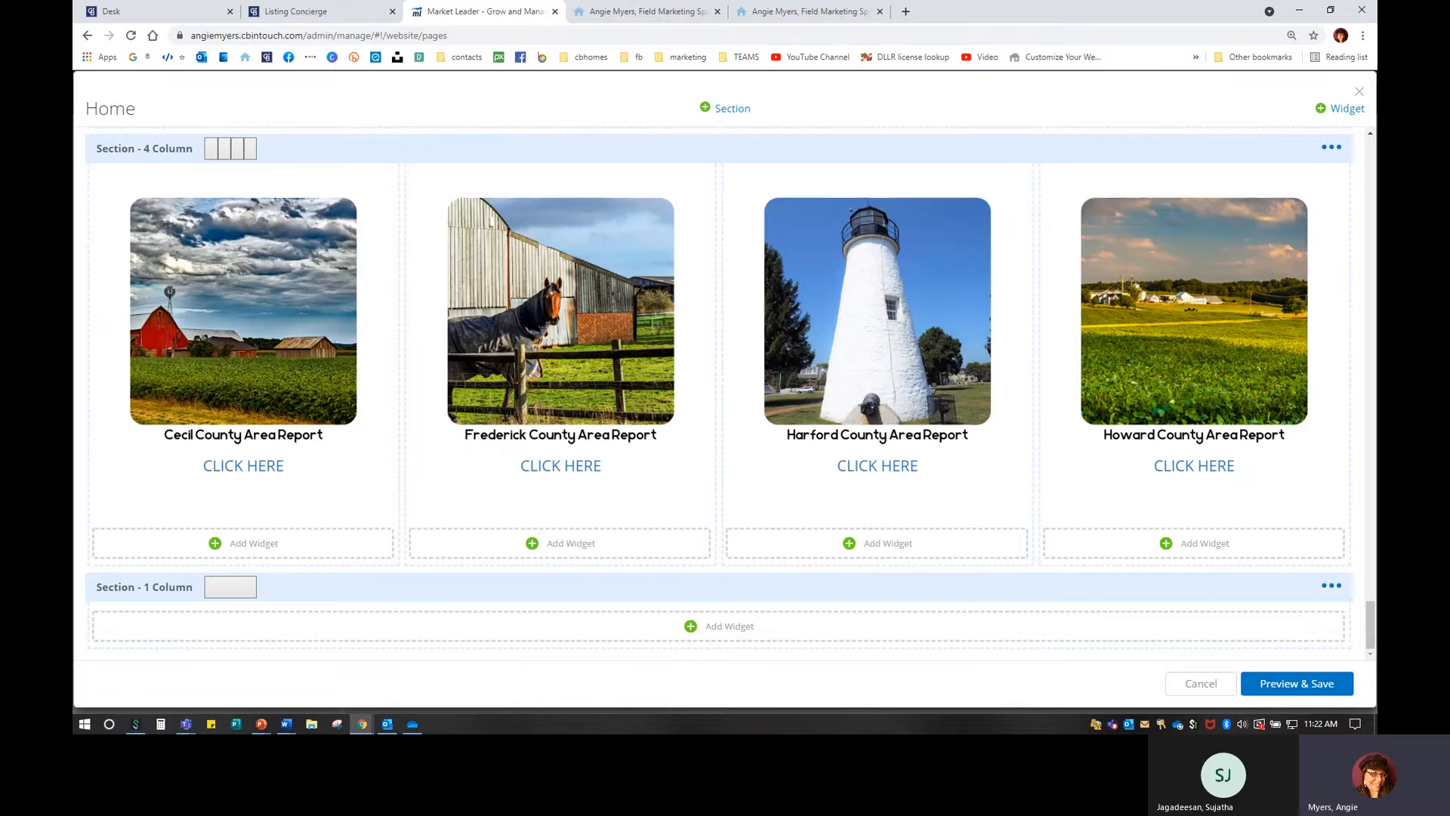
Preview and save the Home page, then close the page editor.
left_click(1343, 692)
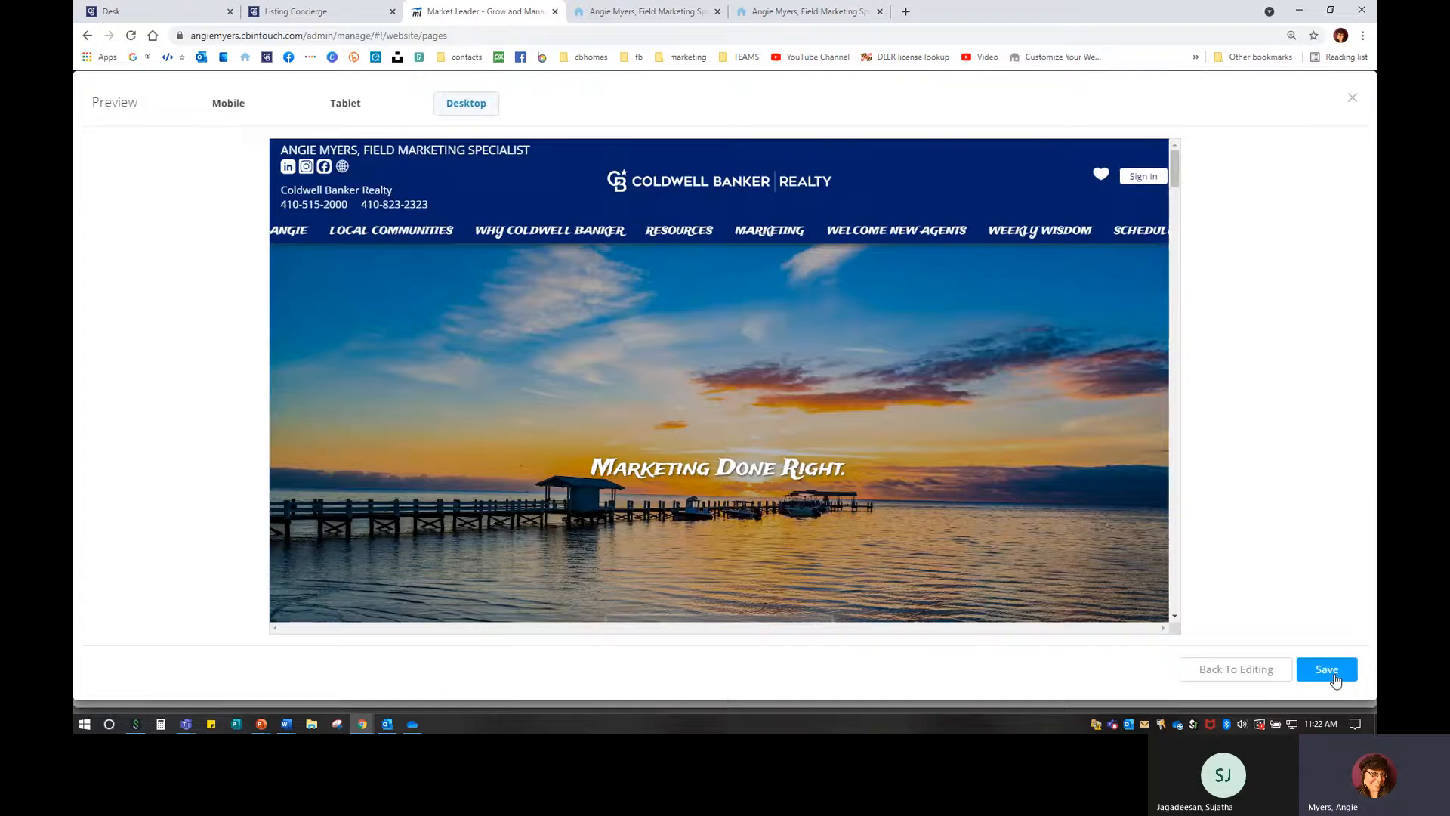
left_click(1334, 675)
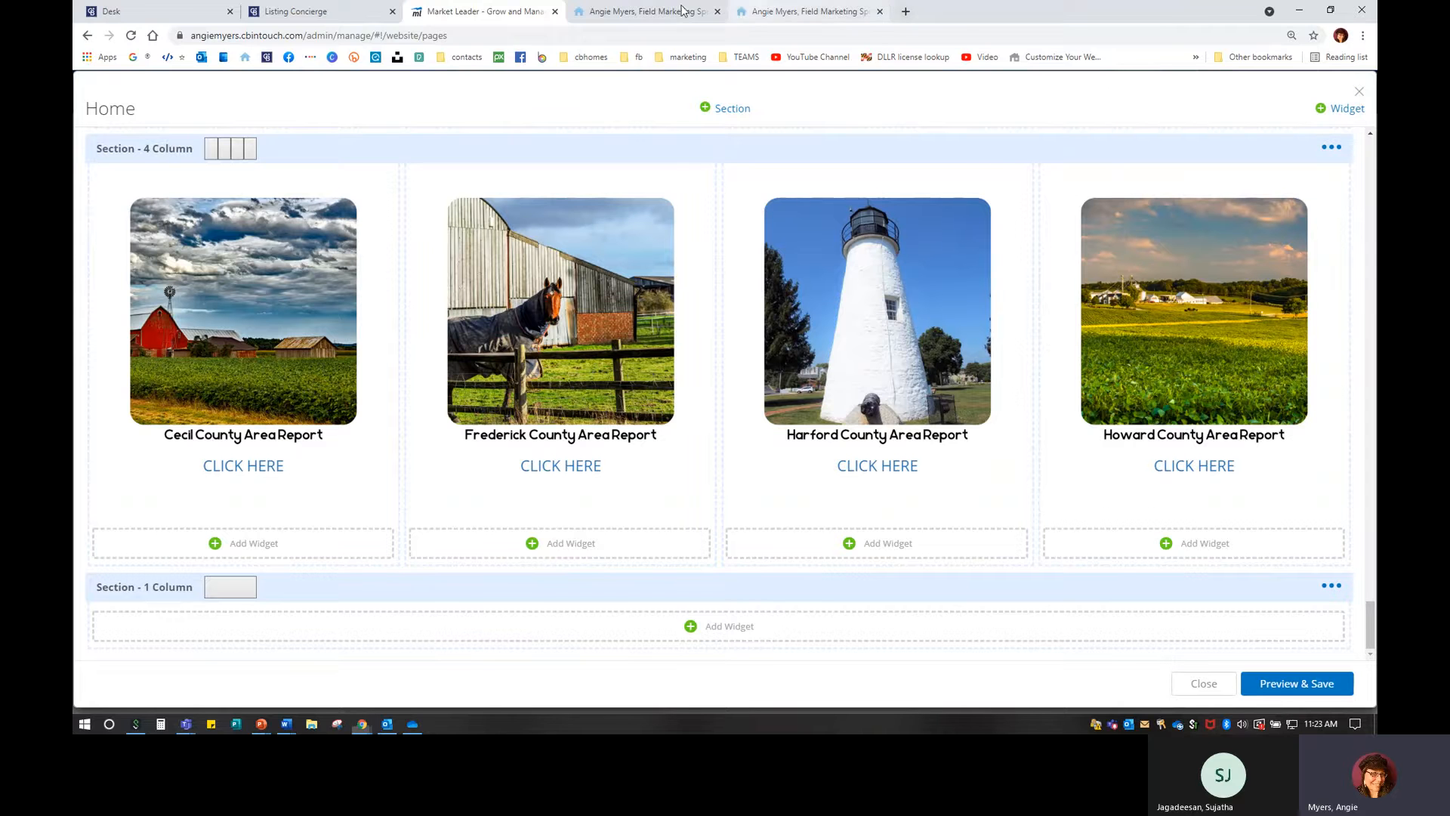
mouse_move(665, 13)
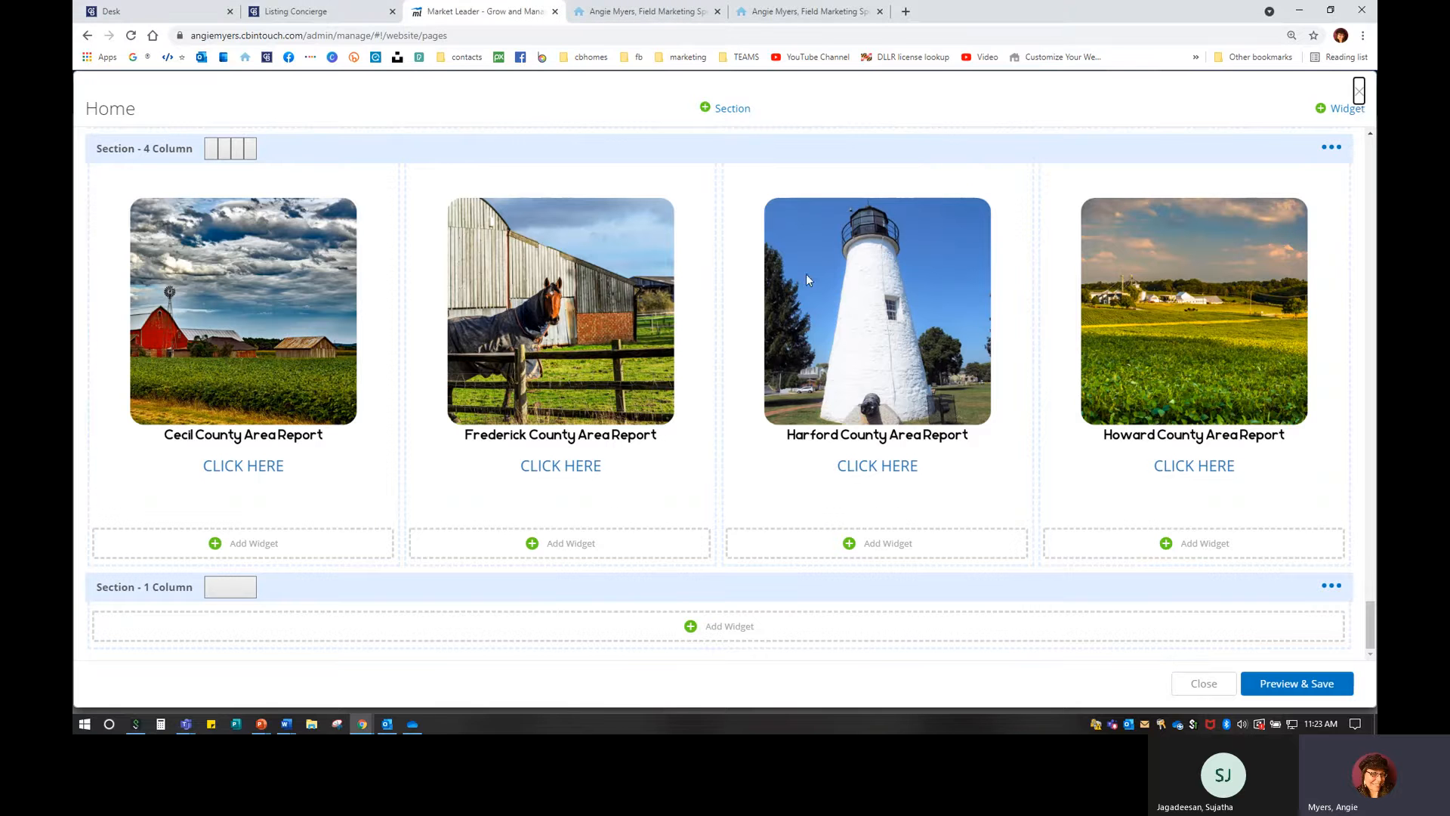
left_click(1359, 91)
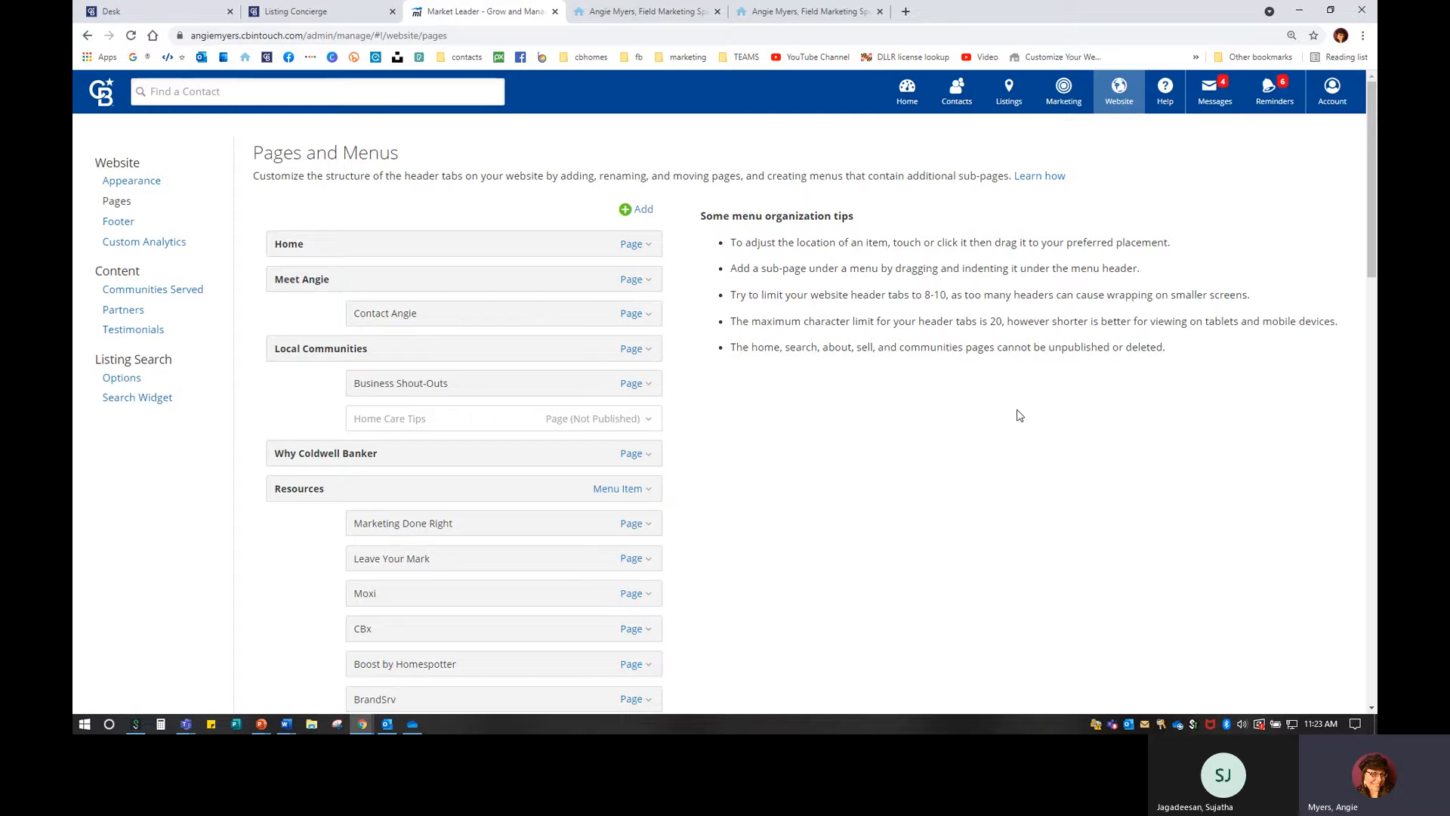
Close the duplicate website tab and scroll to the 'Show Your Home with Coldwell Banker' video section.
left_click(672, 13)
left_click(717, 12)
scroll(1008, 535, "up", 1)
scroll(1007, 536, "up", 10)
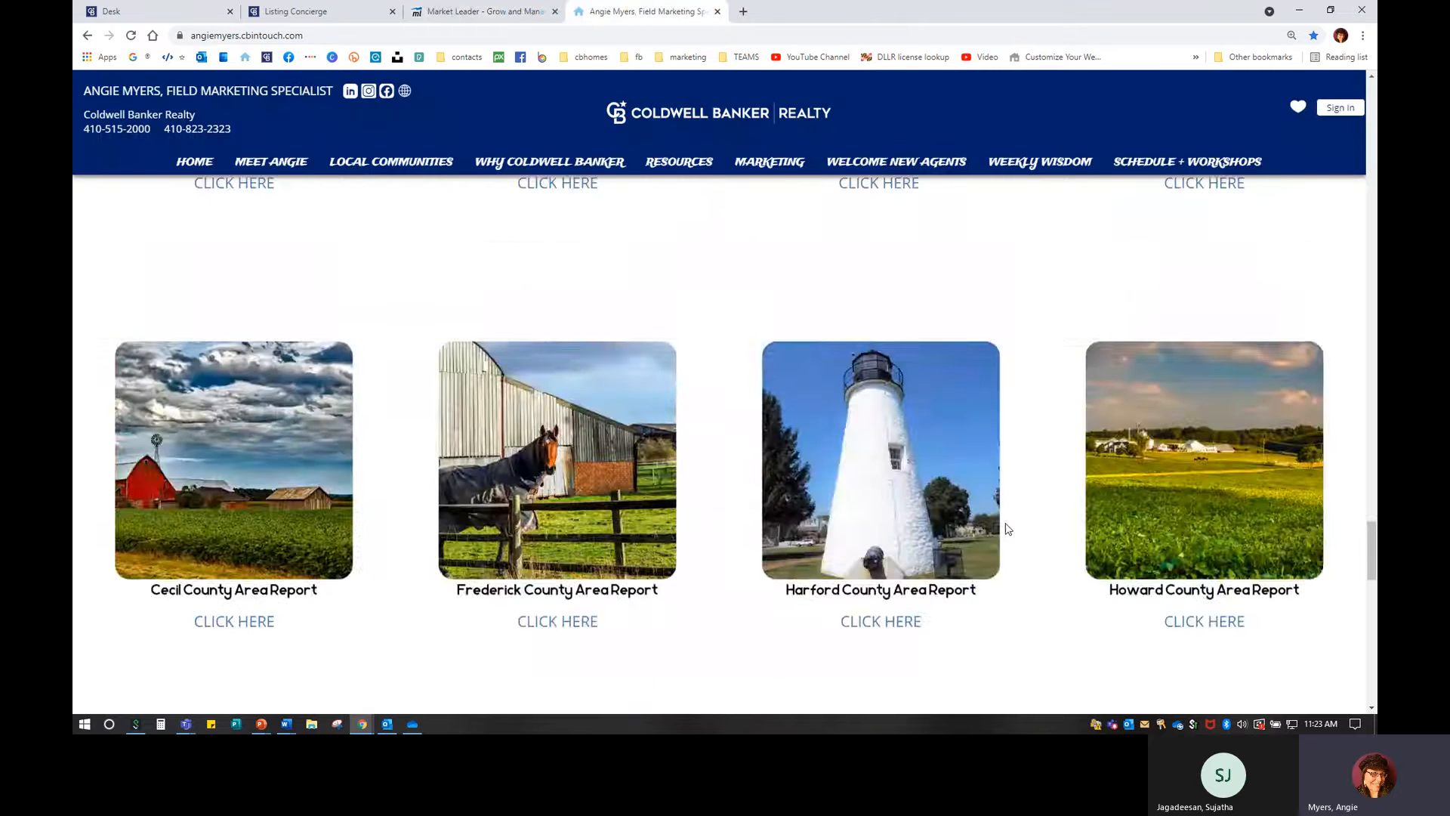
scroll(1006, 529, "down", 7)
scroll(1008, 525, "down", 4)
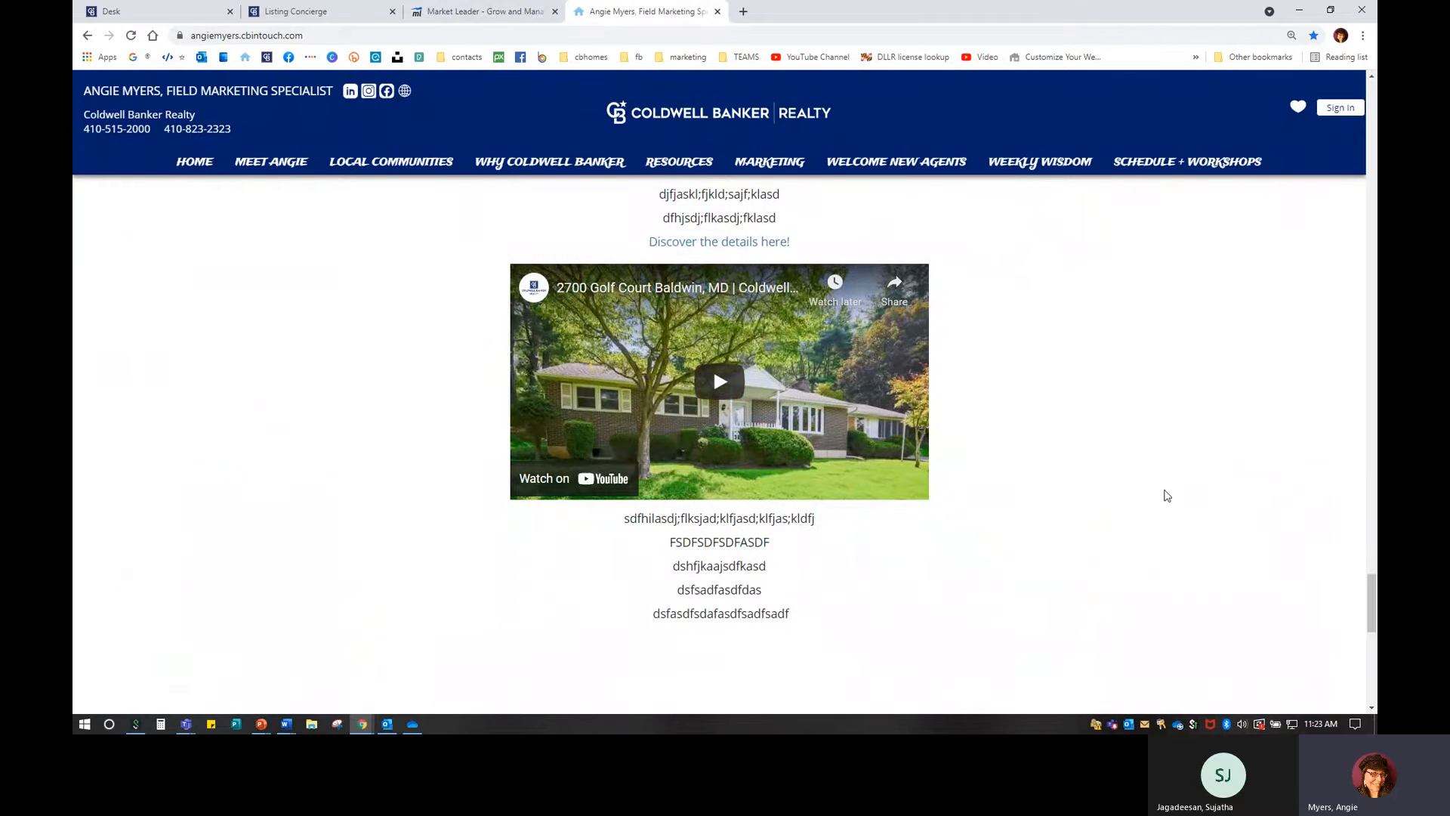
scroll(1167, 495, "up", 6)
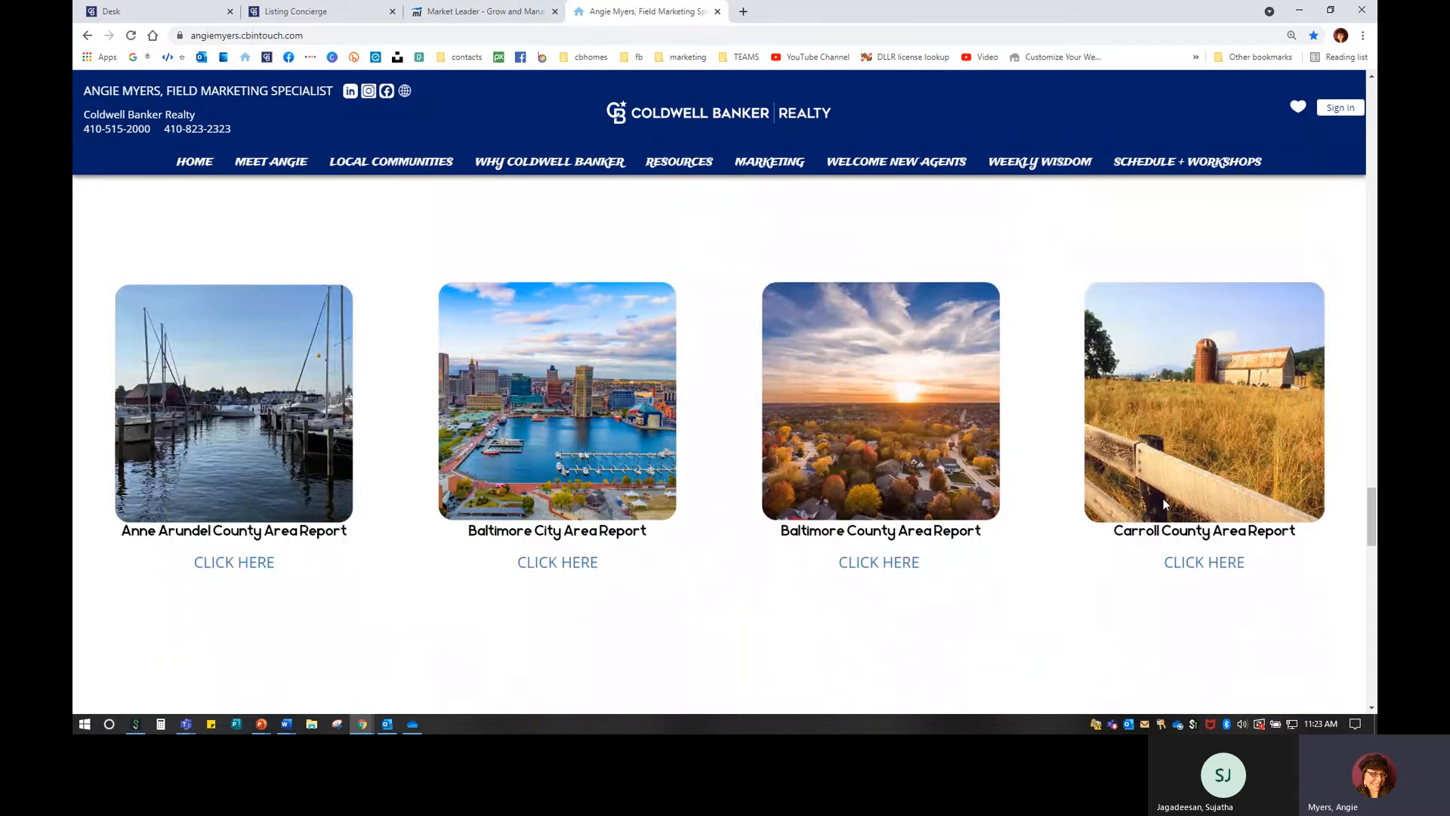
scroll(1163, 497, "up", 10)
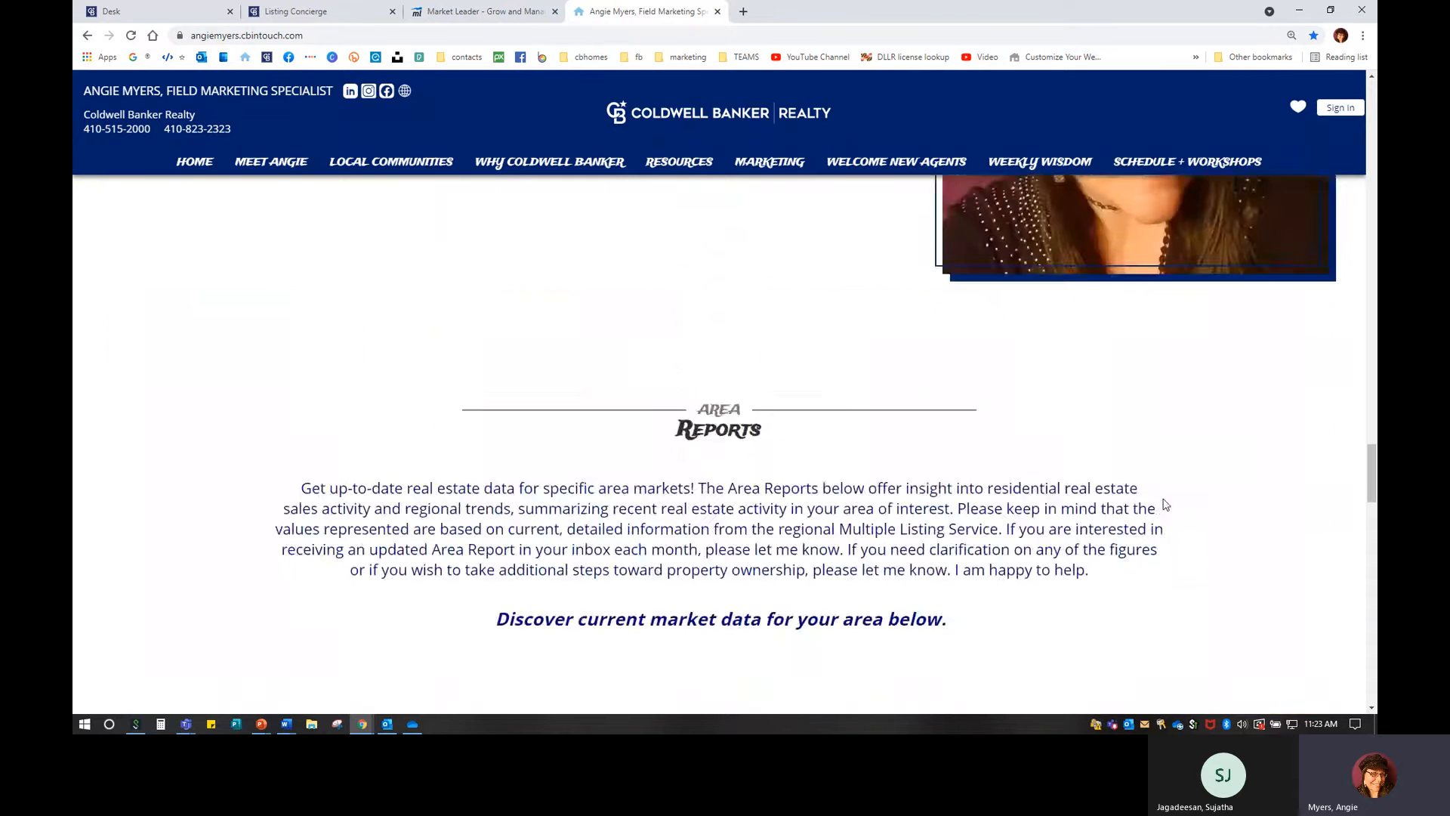
scroll(1160, 496, "up", 8)
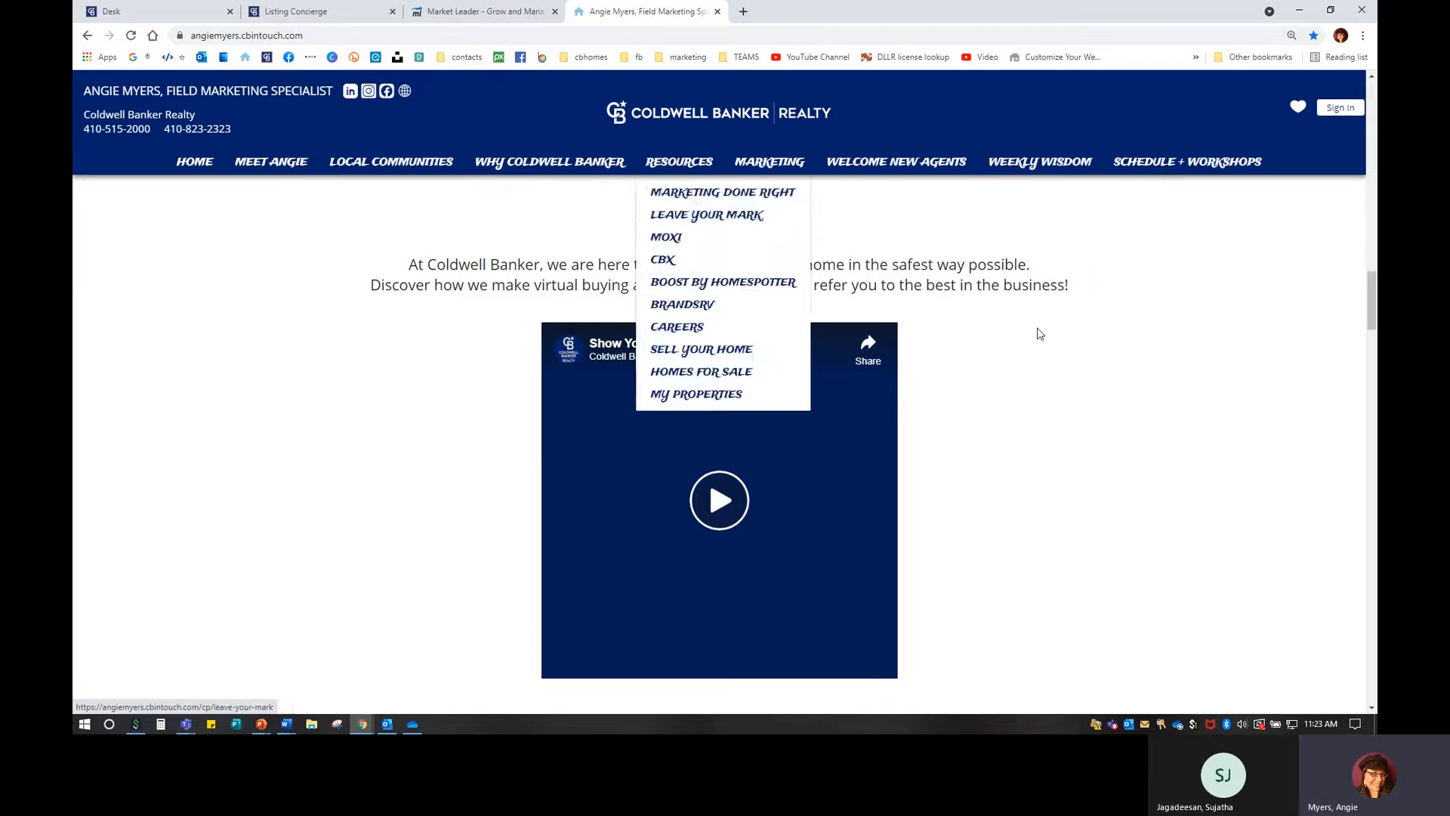
Browse the Why Coldwell Banker page's brand history and campaign videos, then return to the top.
left_click(549, 164)
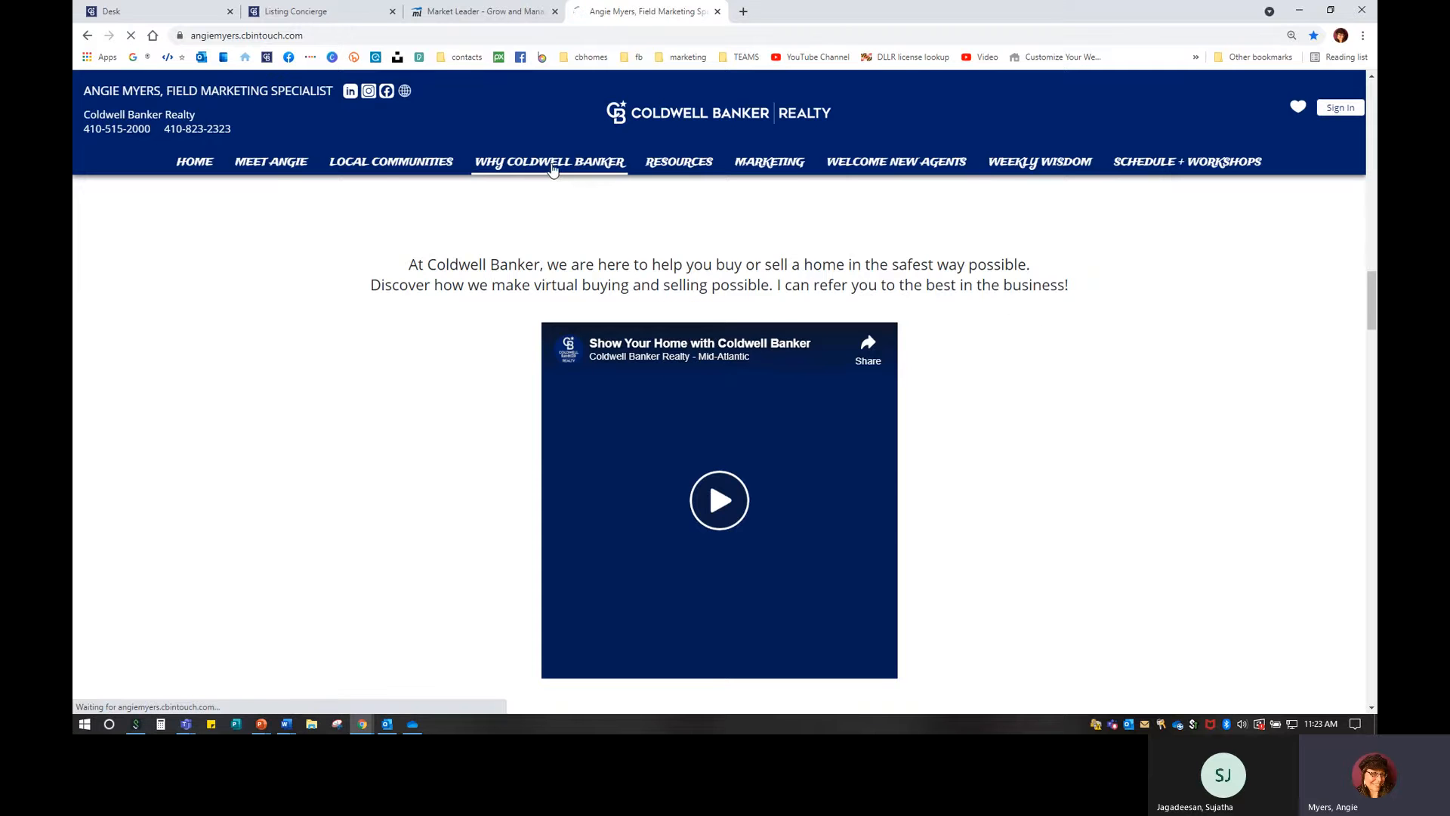
left_click(592, 167)
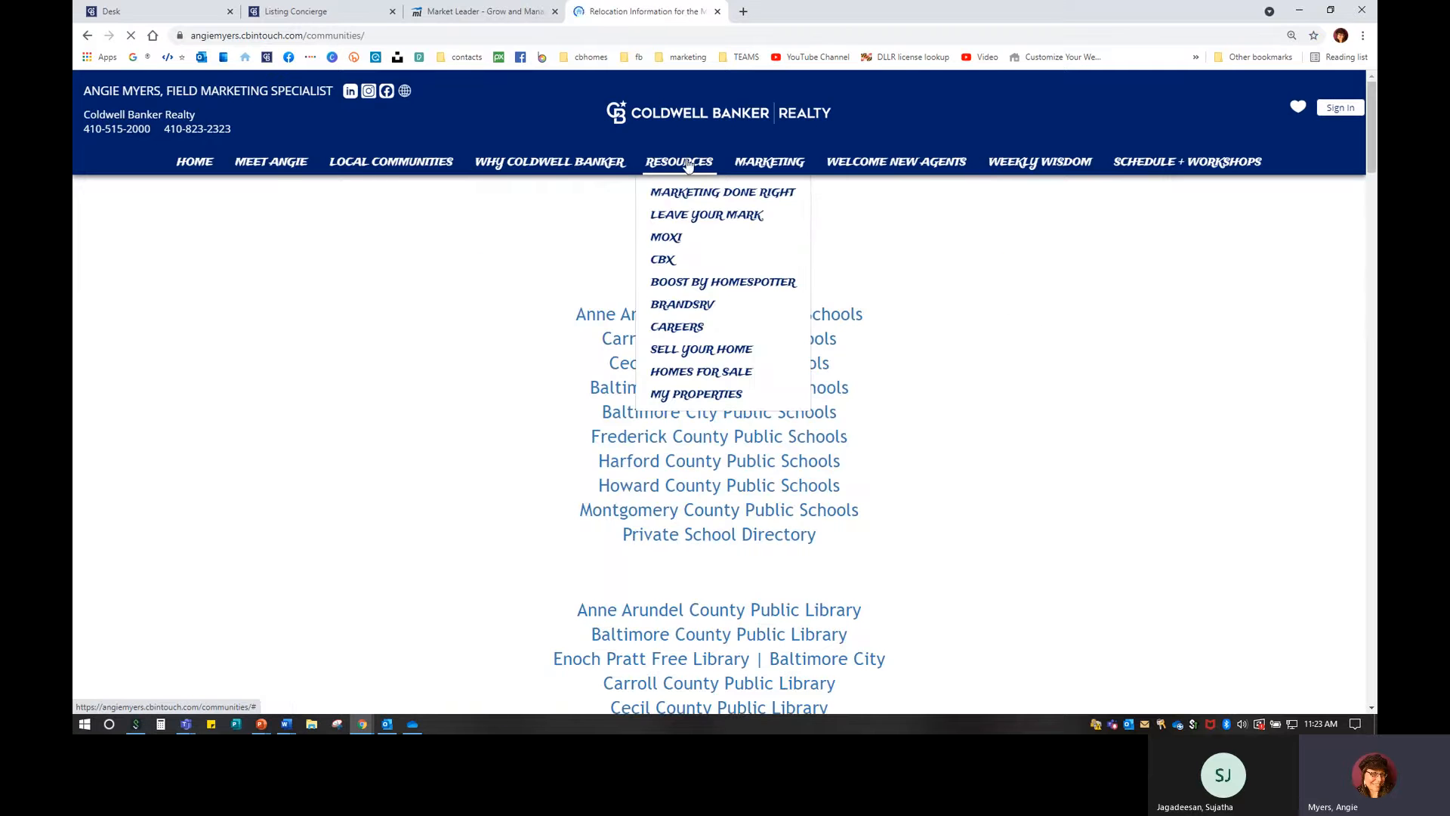
mouse_move(768, 168)
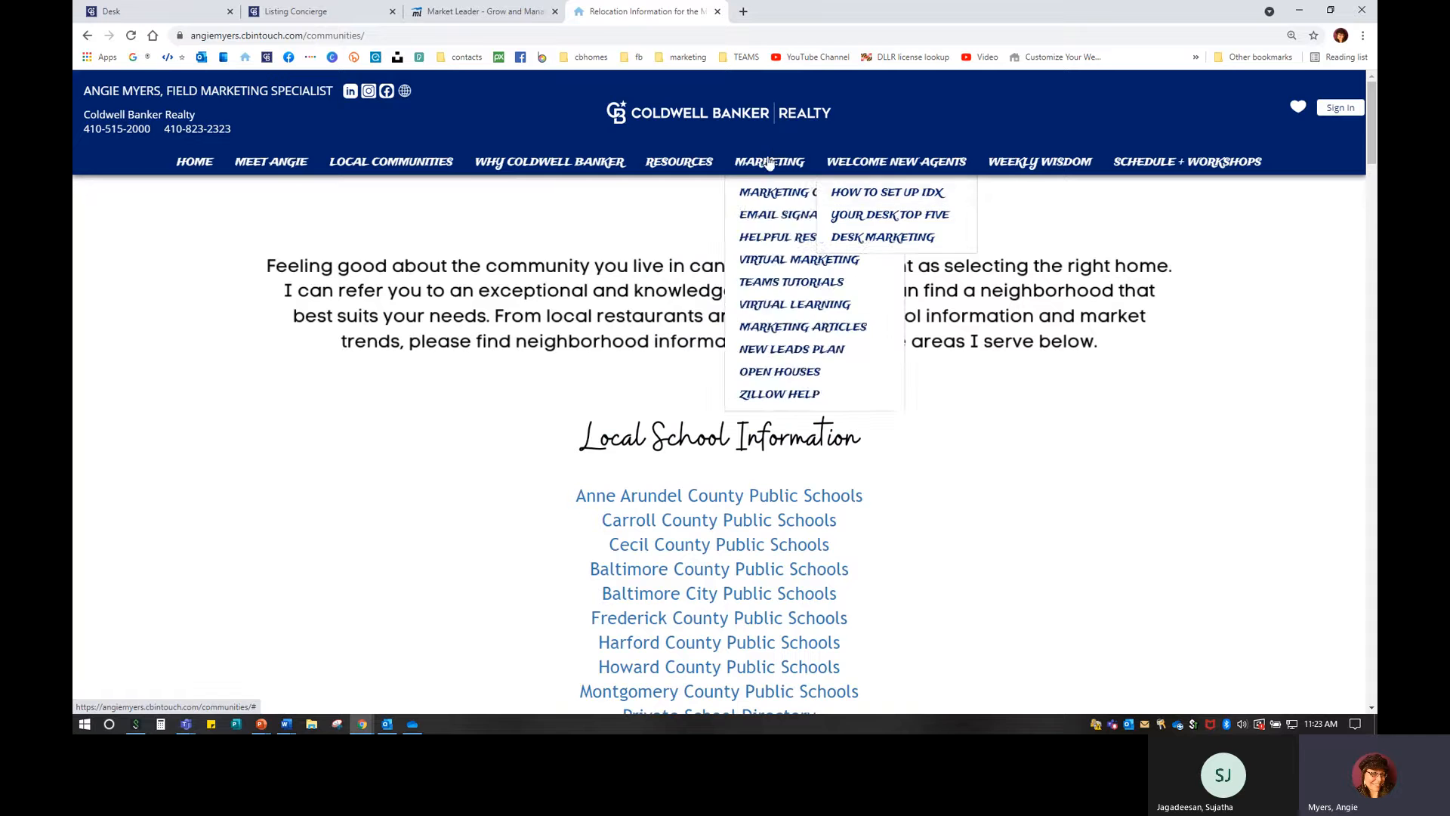
left_click(549, 162)
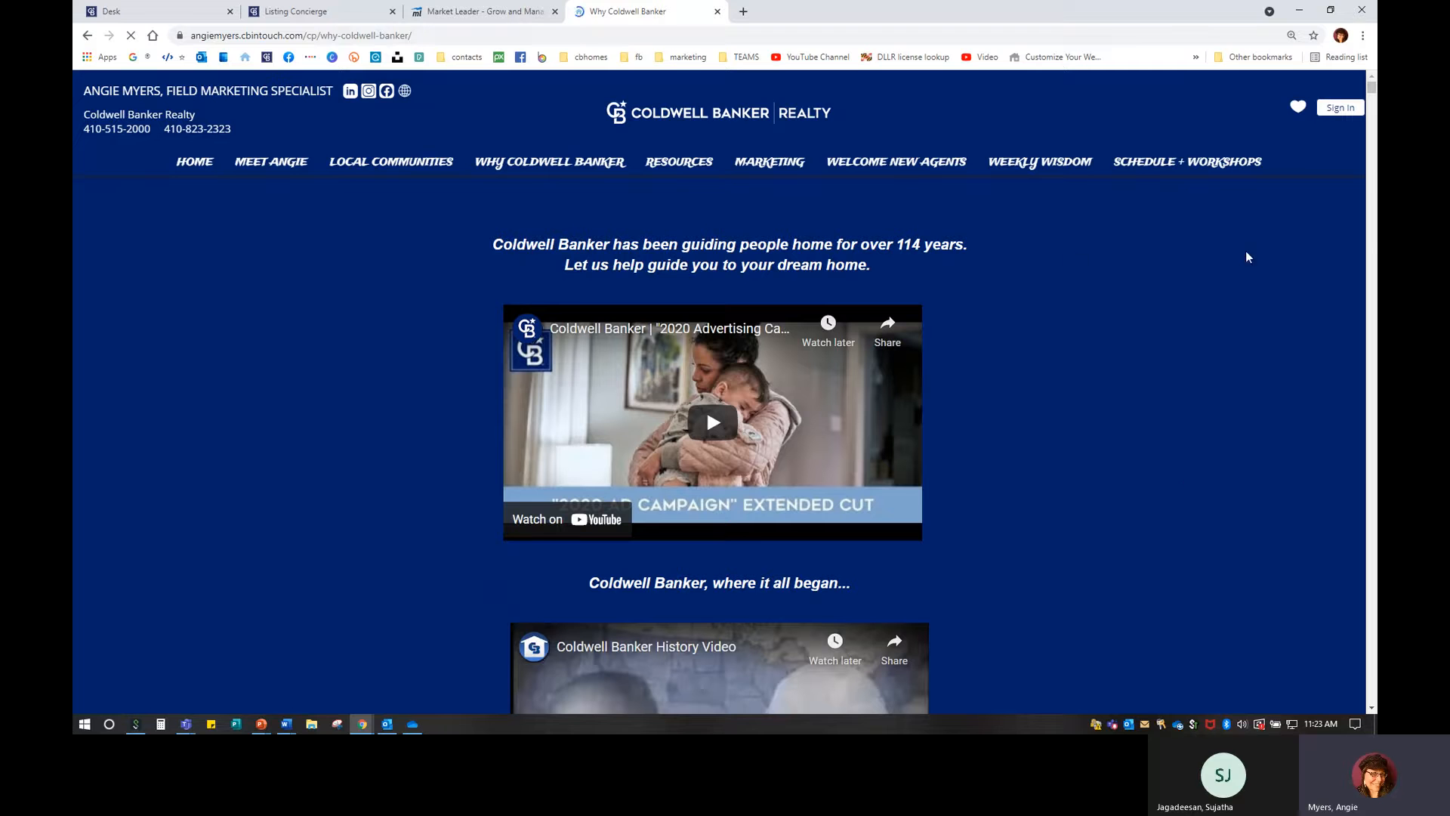
scroll(858, 374, "down", 3)
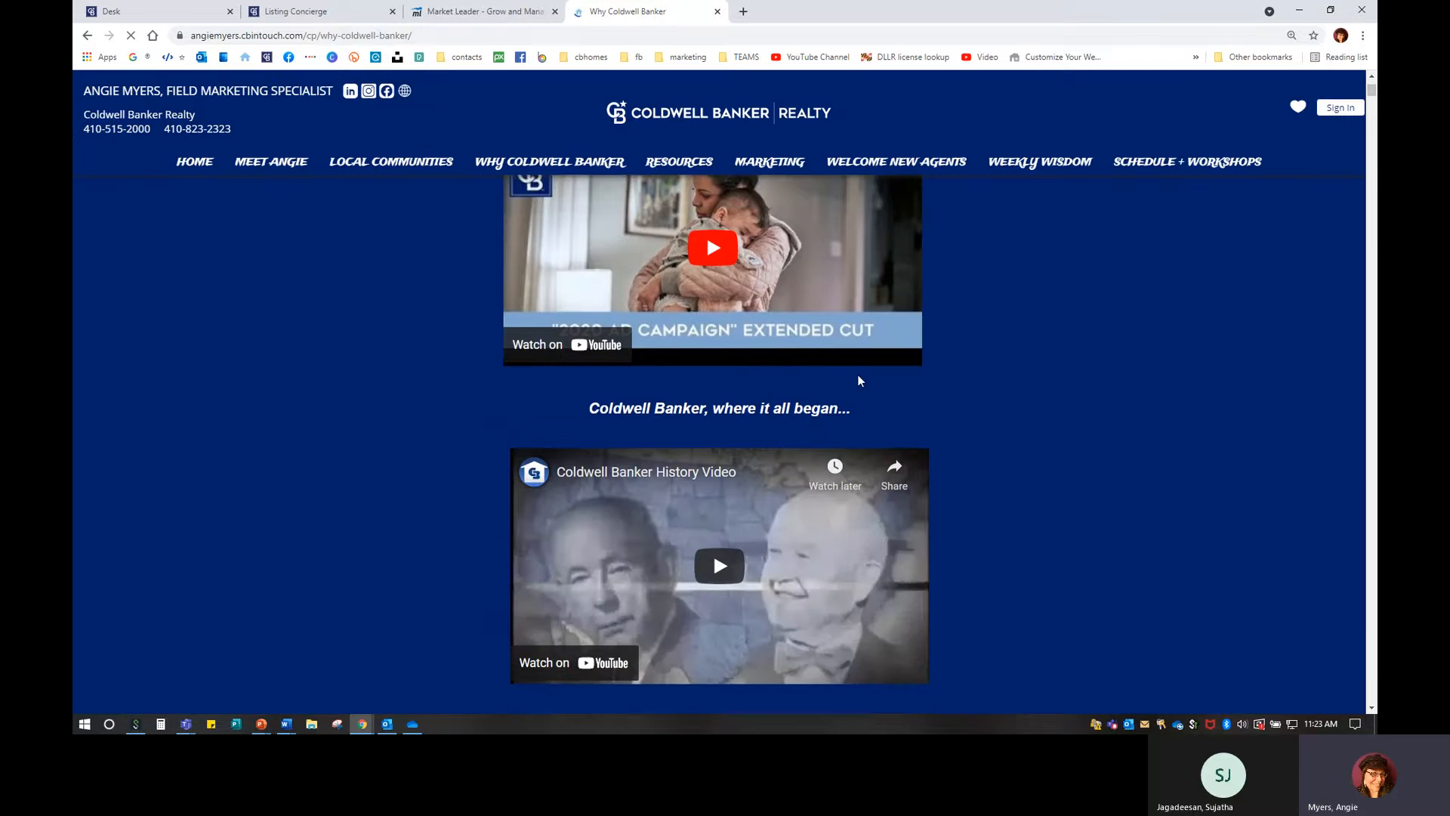
scroll(810, 337, "up", 2)
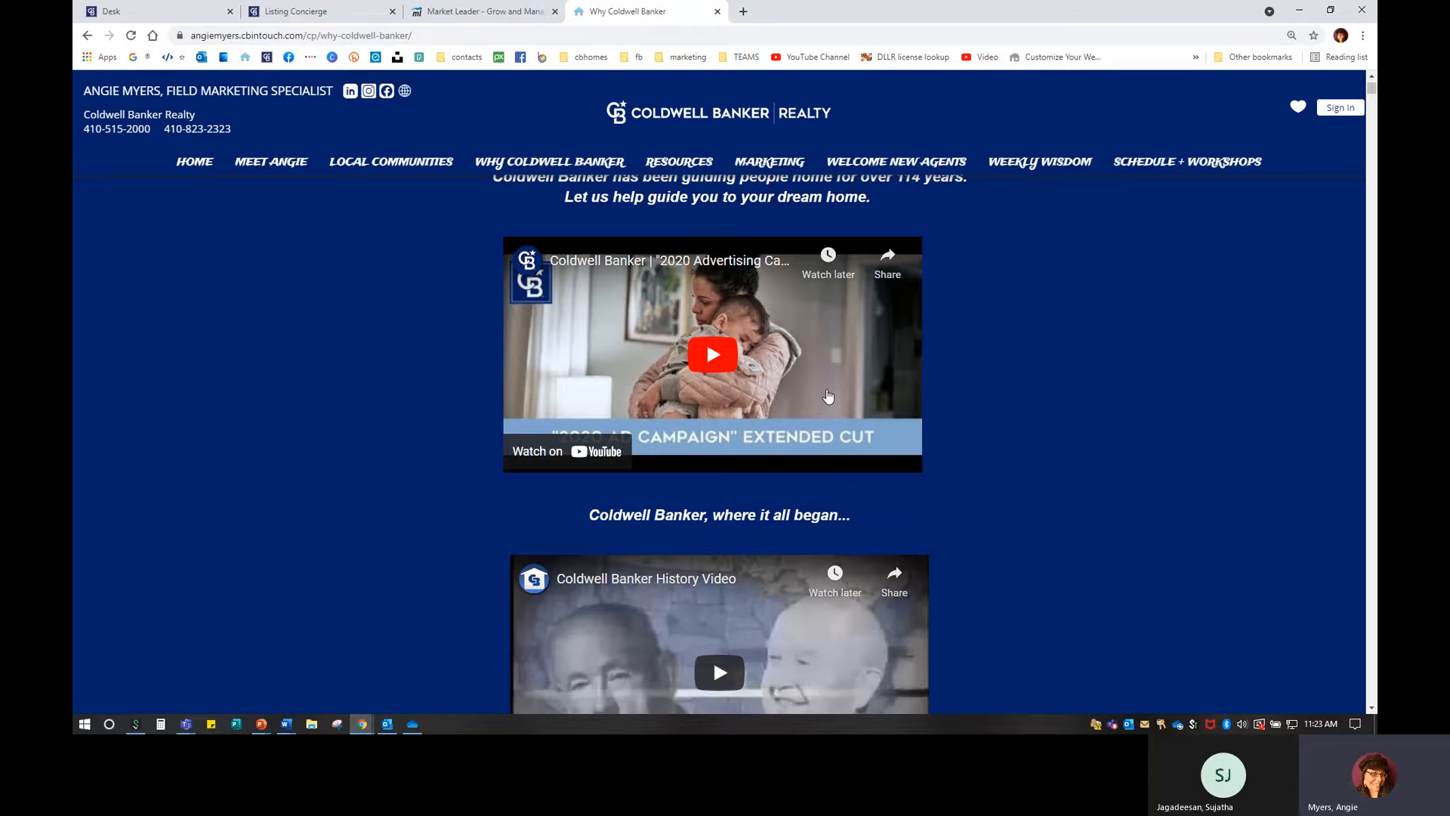
scroll(828, 396, "down", 3)
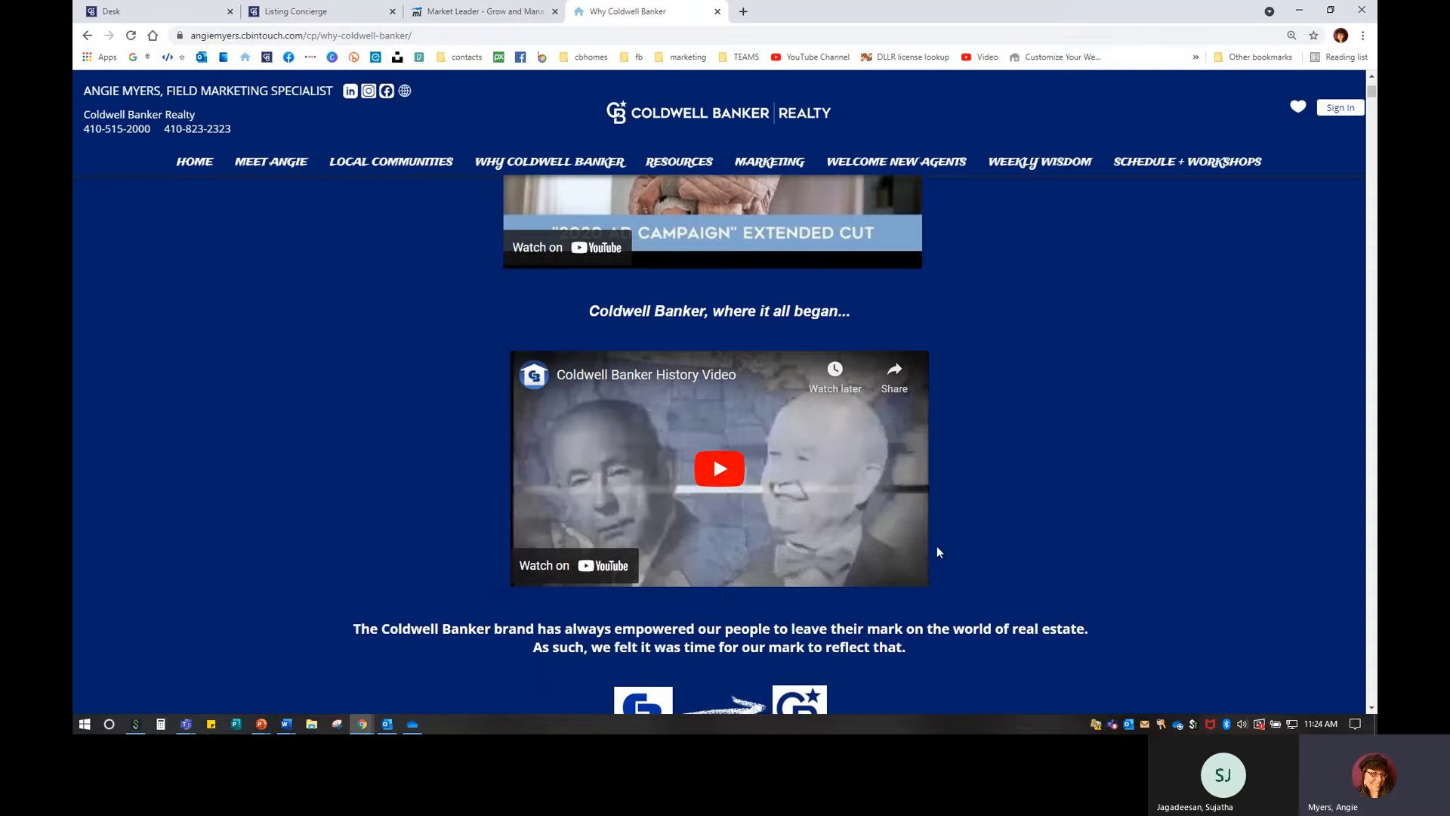
scroll(953, 556, "down", 1)
scroll(953, 555, "down", 5)
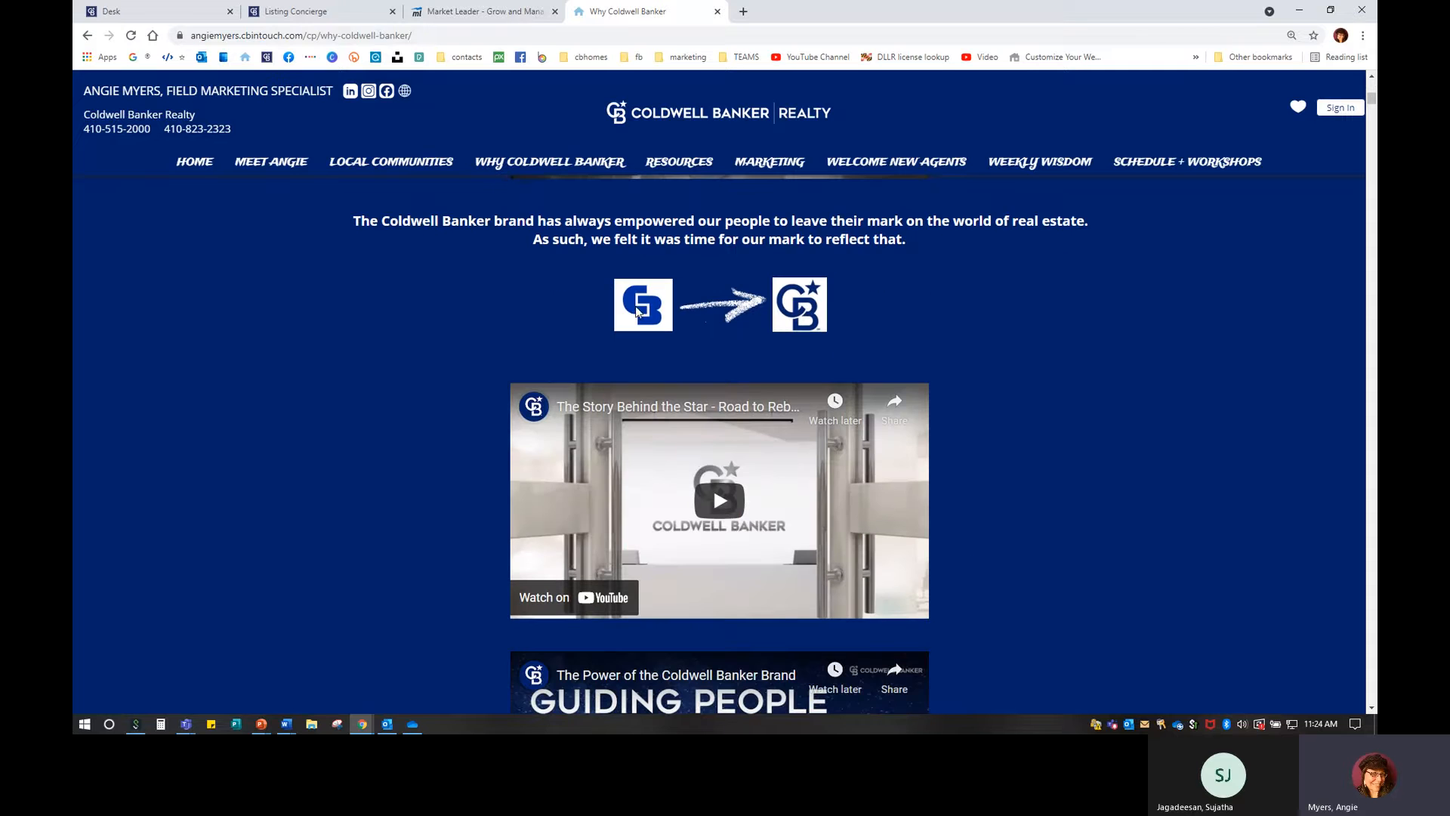
scroll(1103, 570, "down", 6)
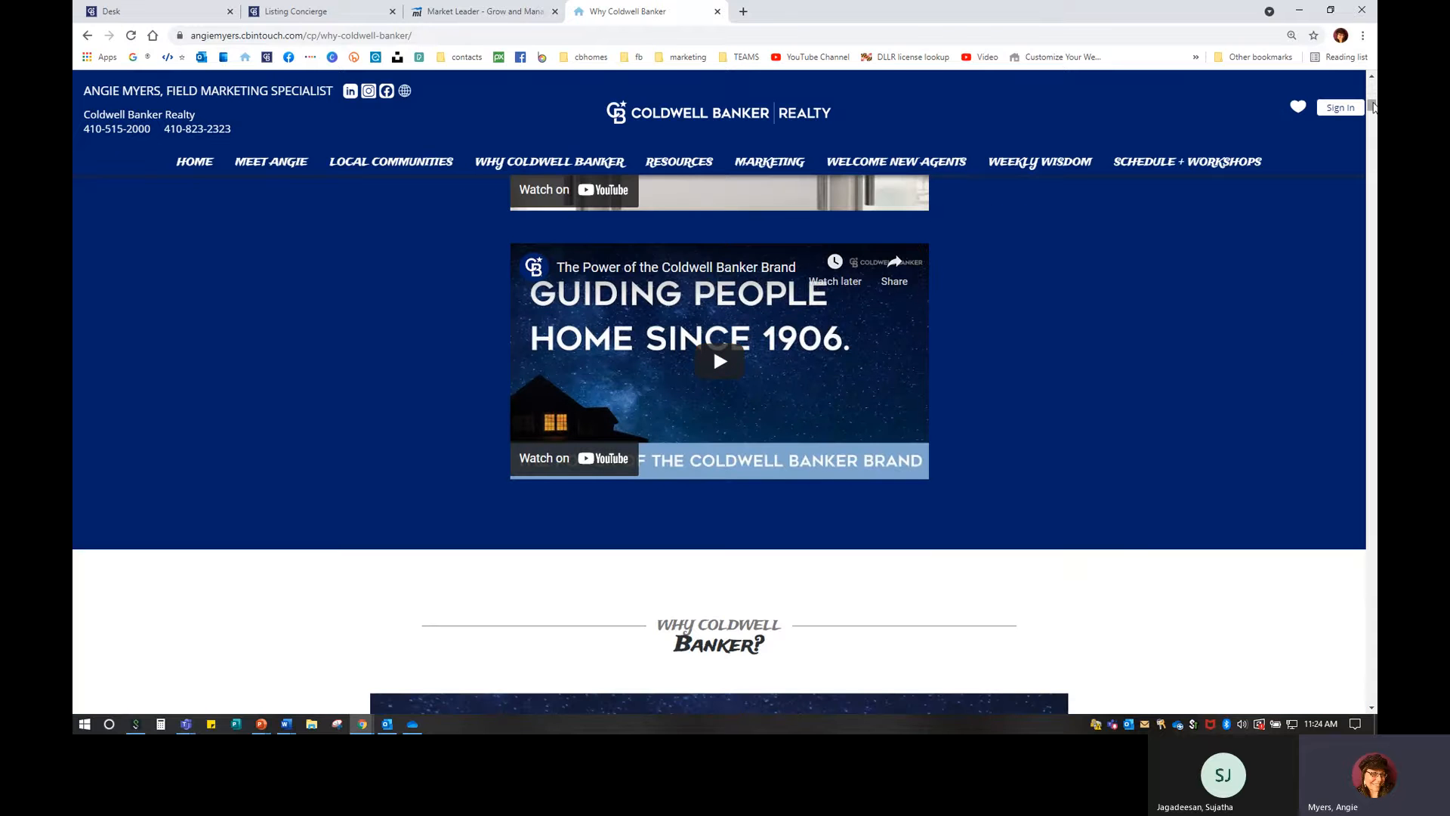
left_click_drag(1373, 106, 1373, 87)
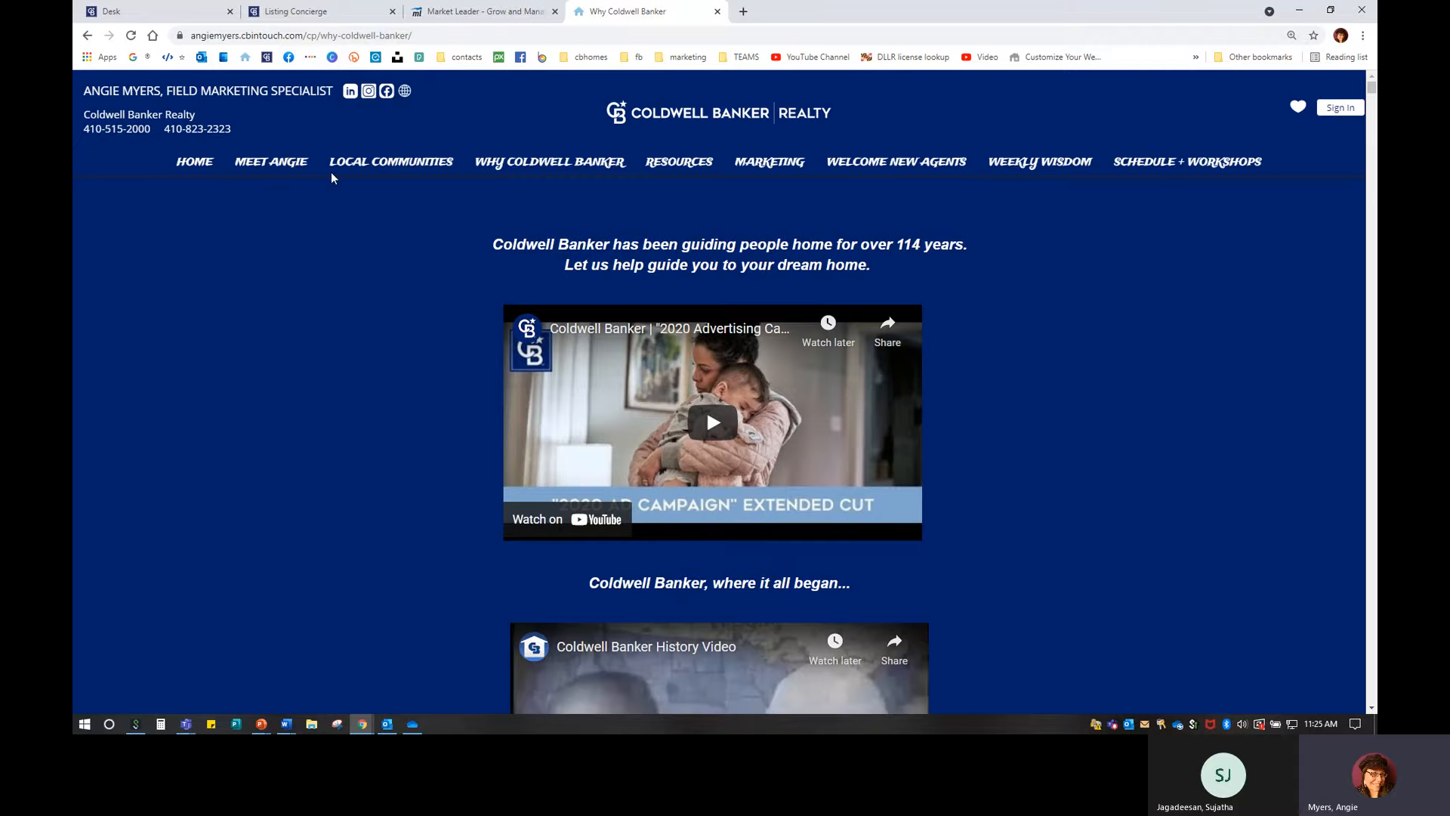
Reload the agent website's home page, then go back to the Pages and Menus admin.
left_click(191, 162)
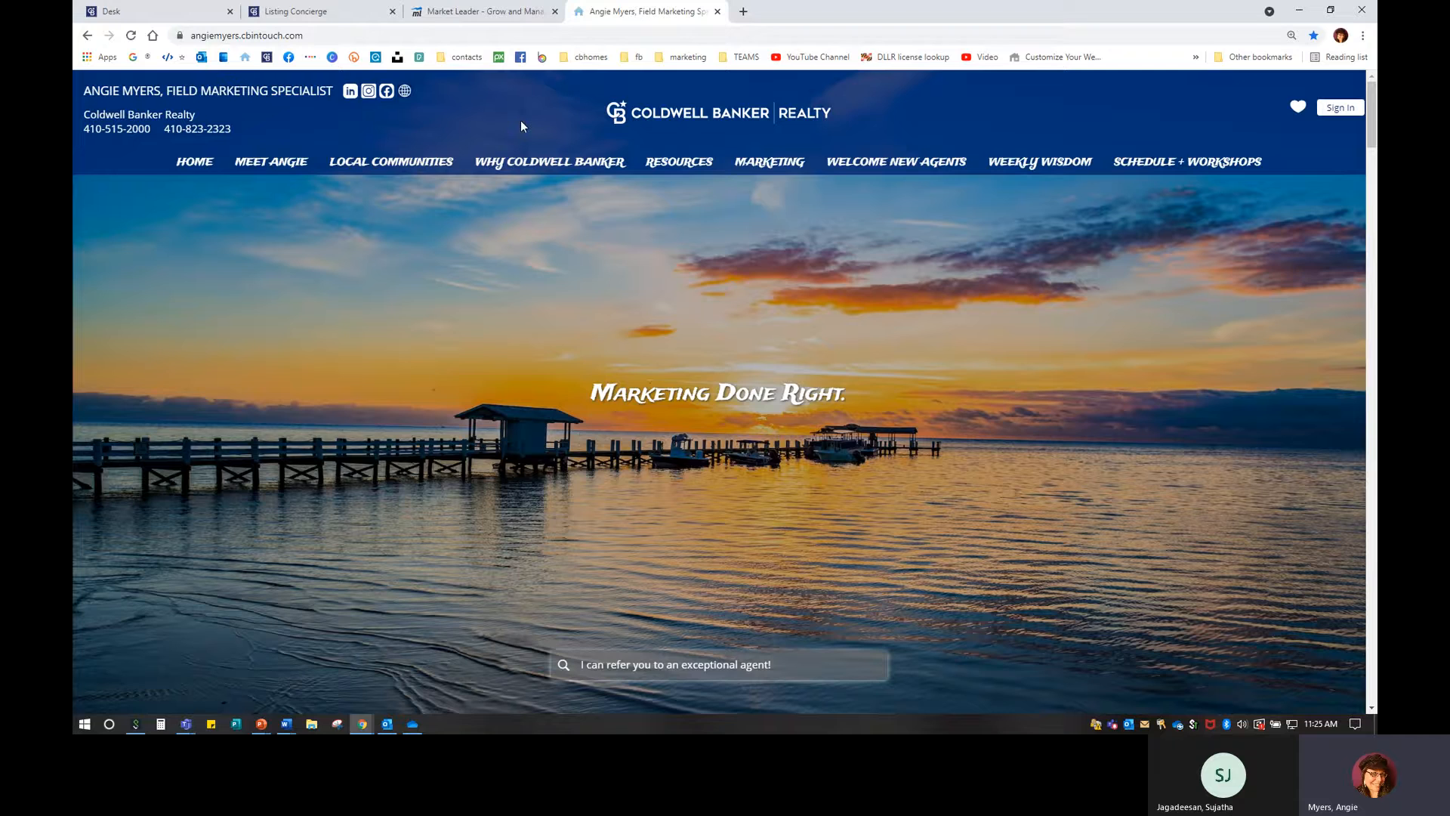
left_click(481, 11)
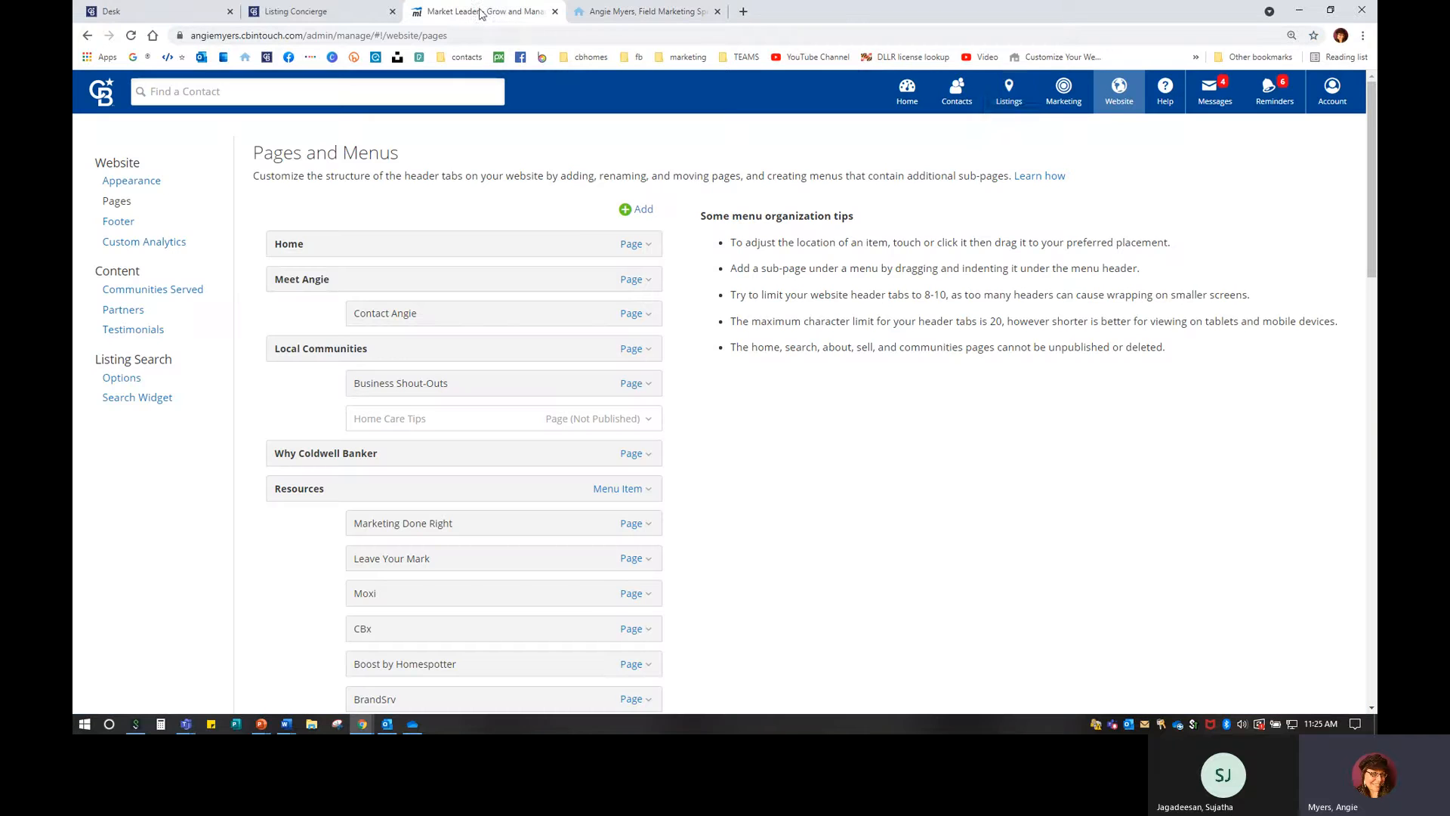
Open Listings > Market My Listings, confirm it shows no listings, and return to CB Desk.
left_click(1009, 99)
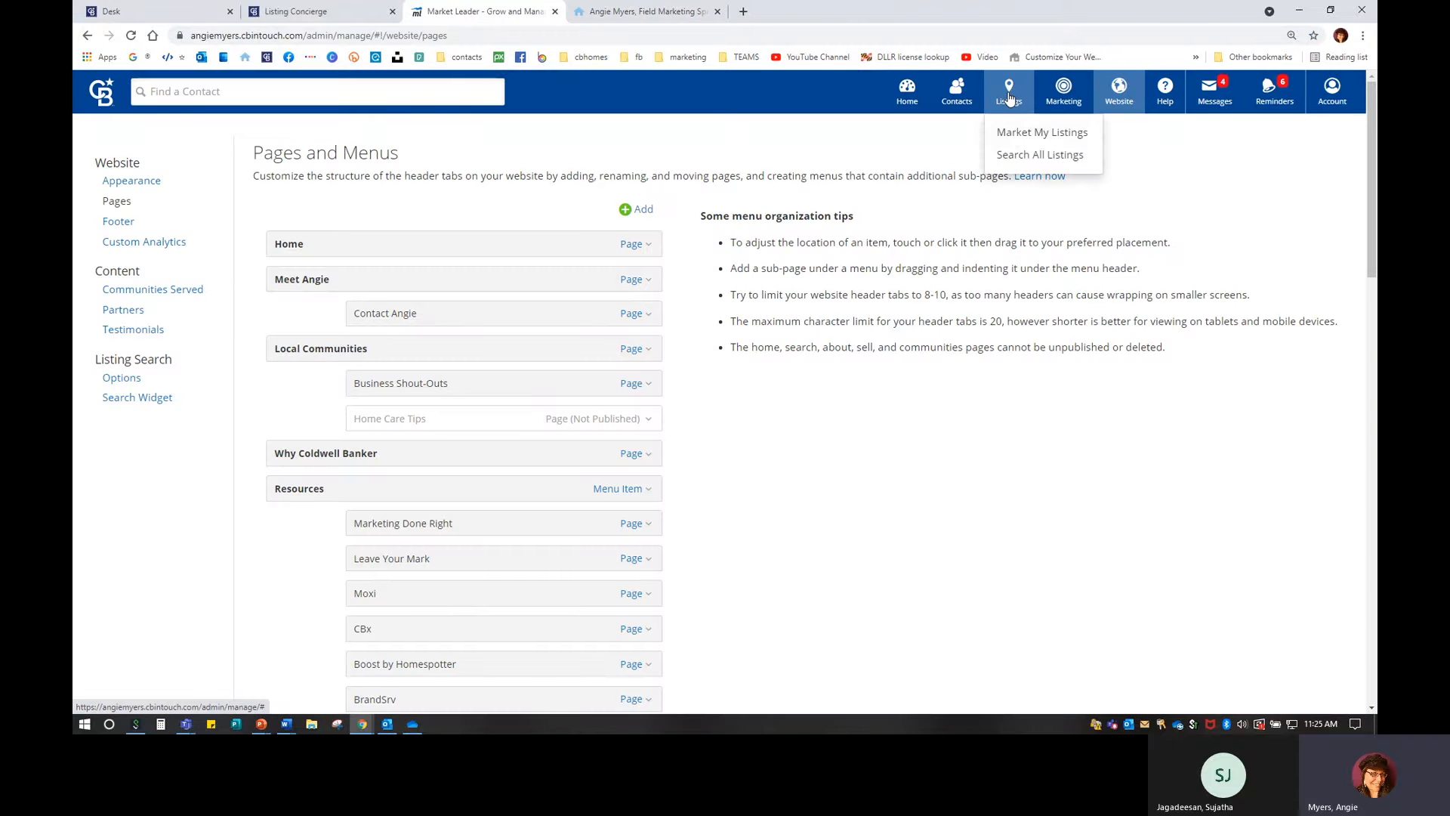
left_click(1016, 134)
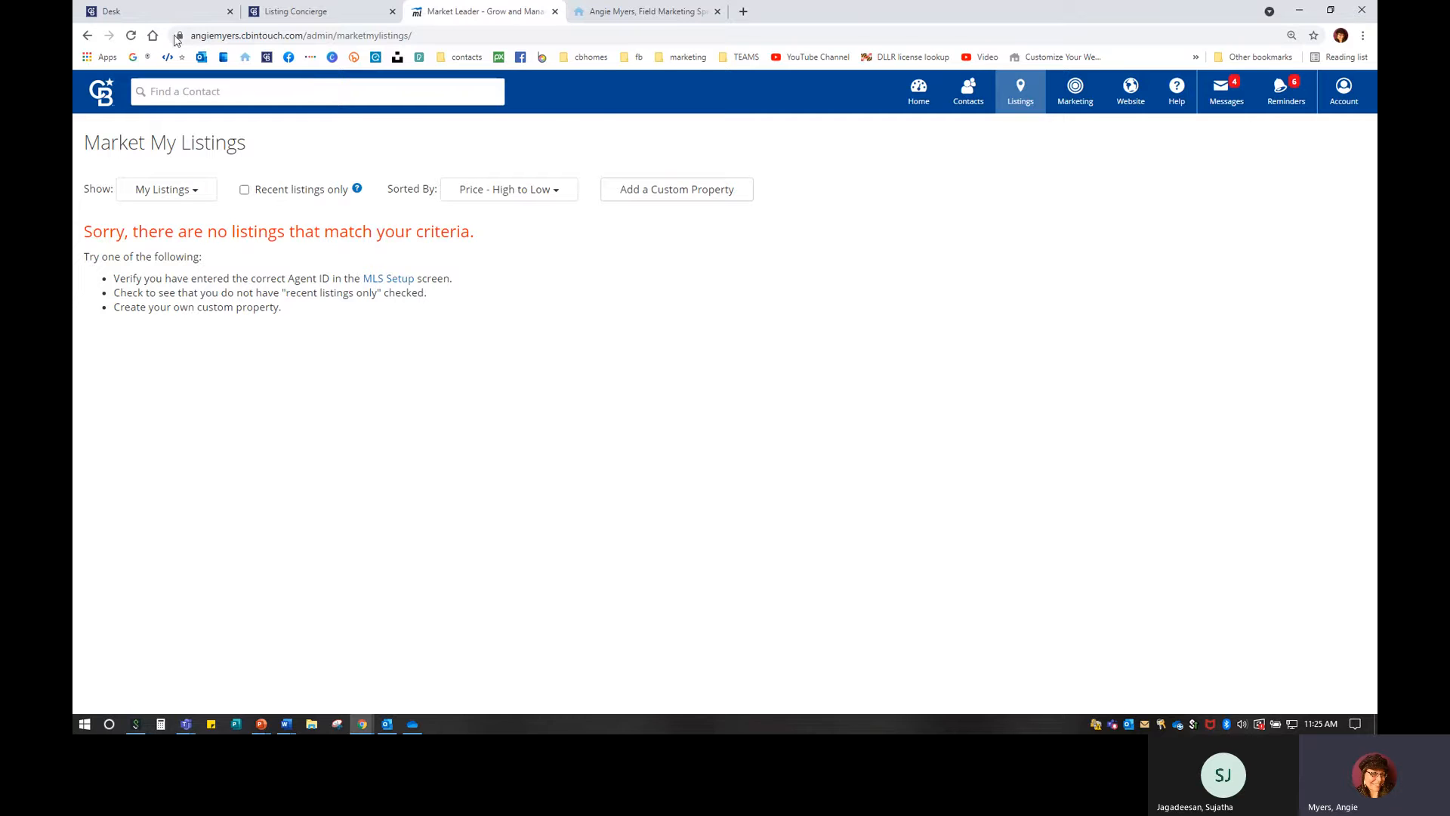
left_click(163, 12)
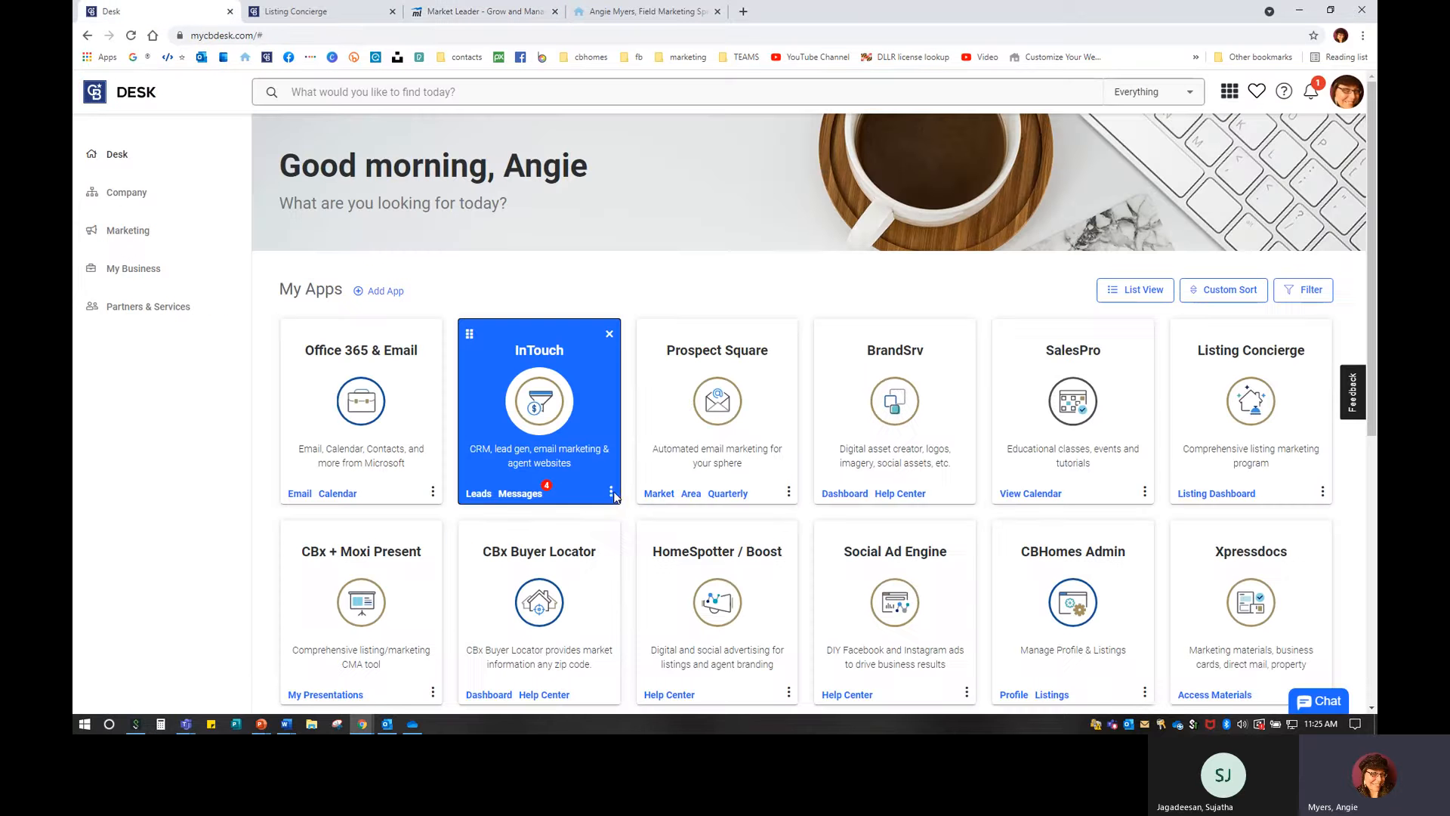
Search InTouch Support for the agent by first name and 'harford' branch, then log into their account.
left_click(611, 492)
left_click(573, 559)
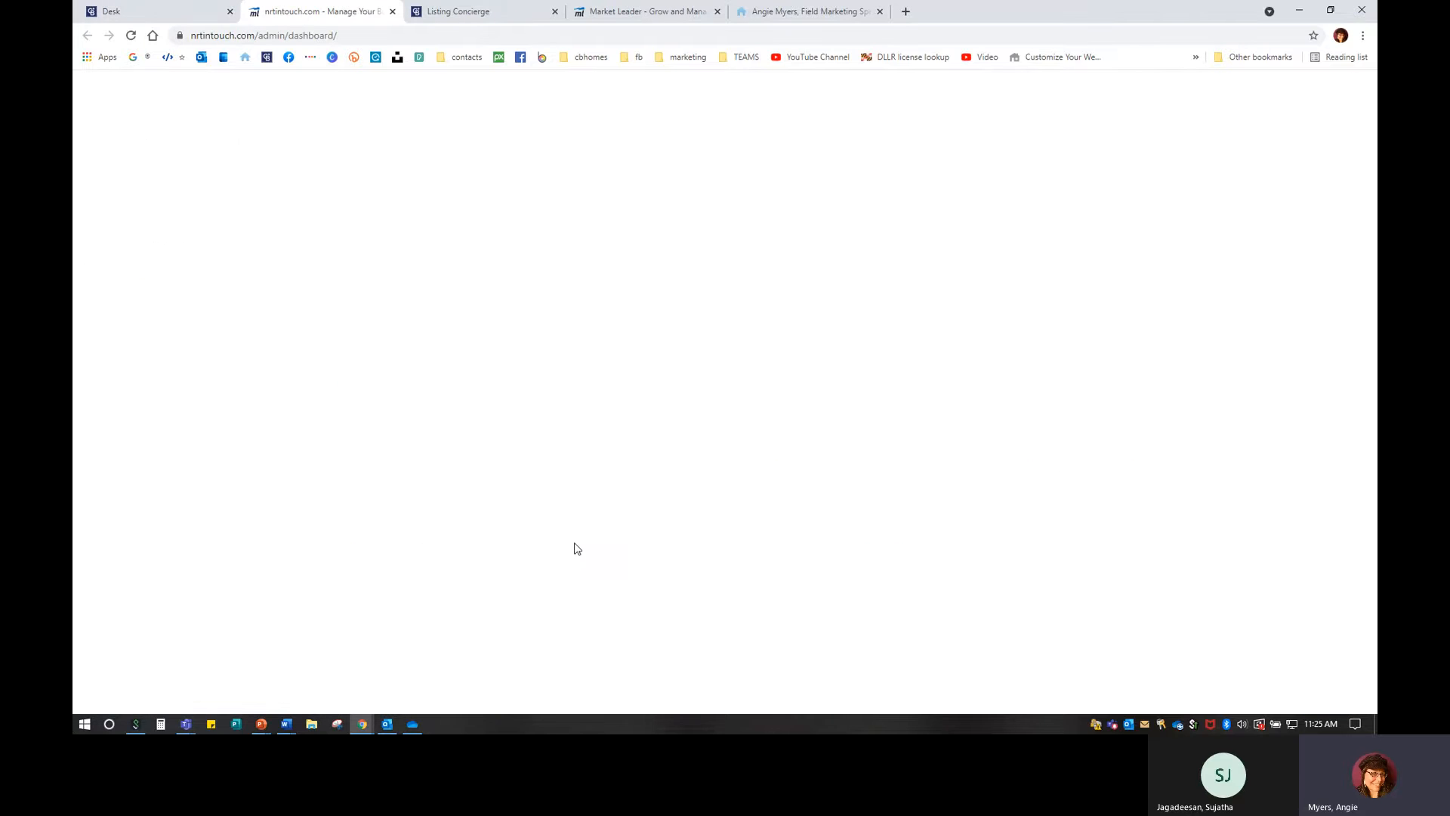
left_click(233, 205)
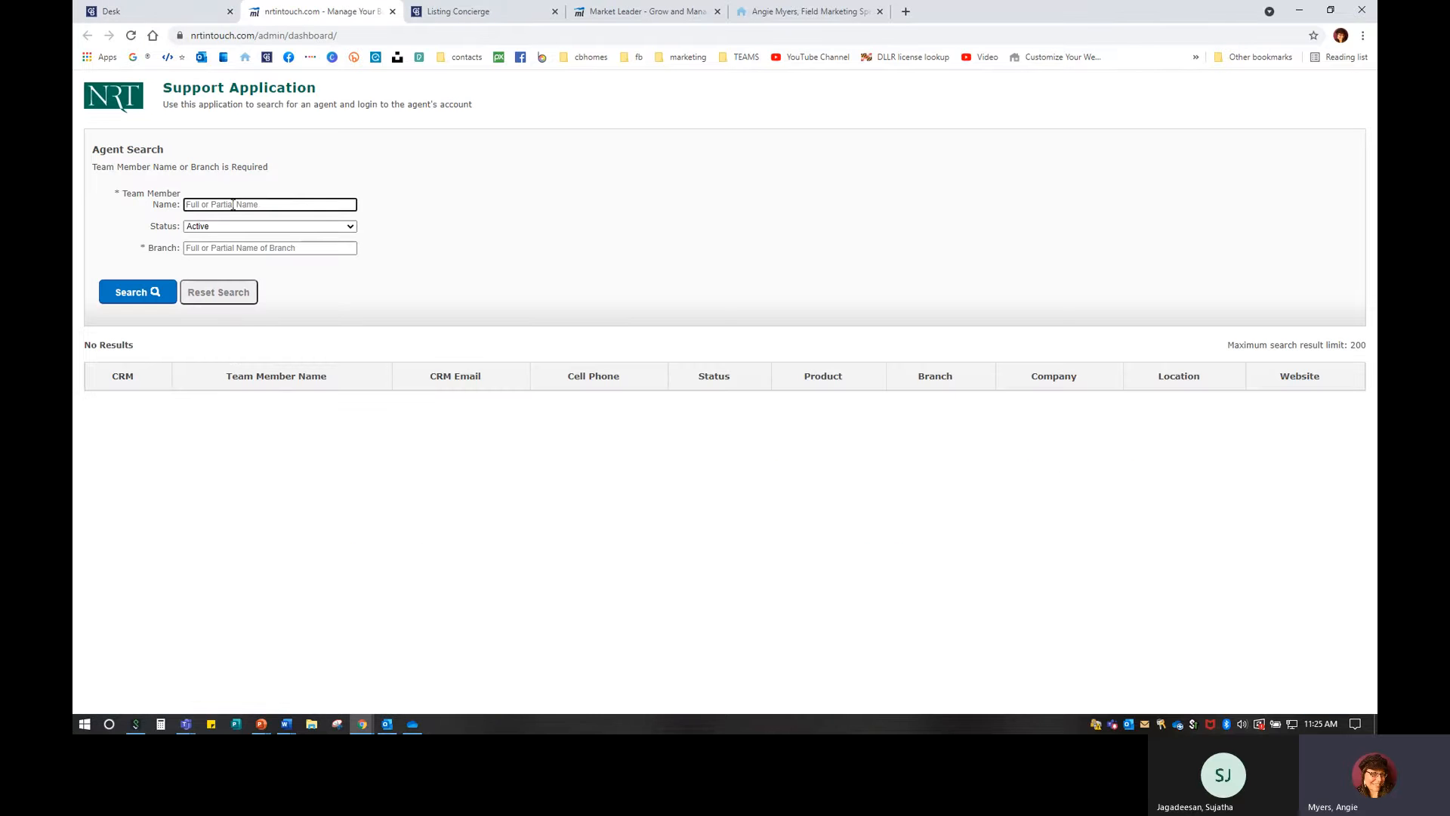
type("sandy")
key("Tab")
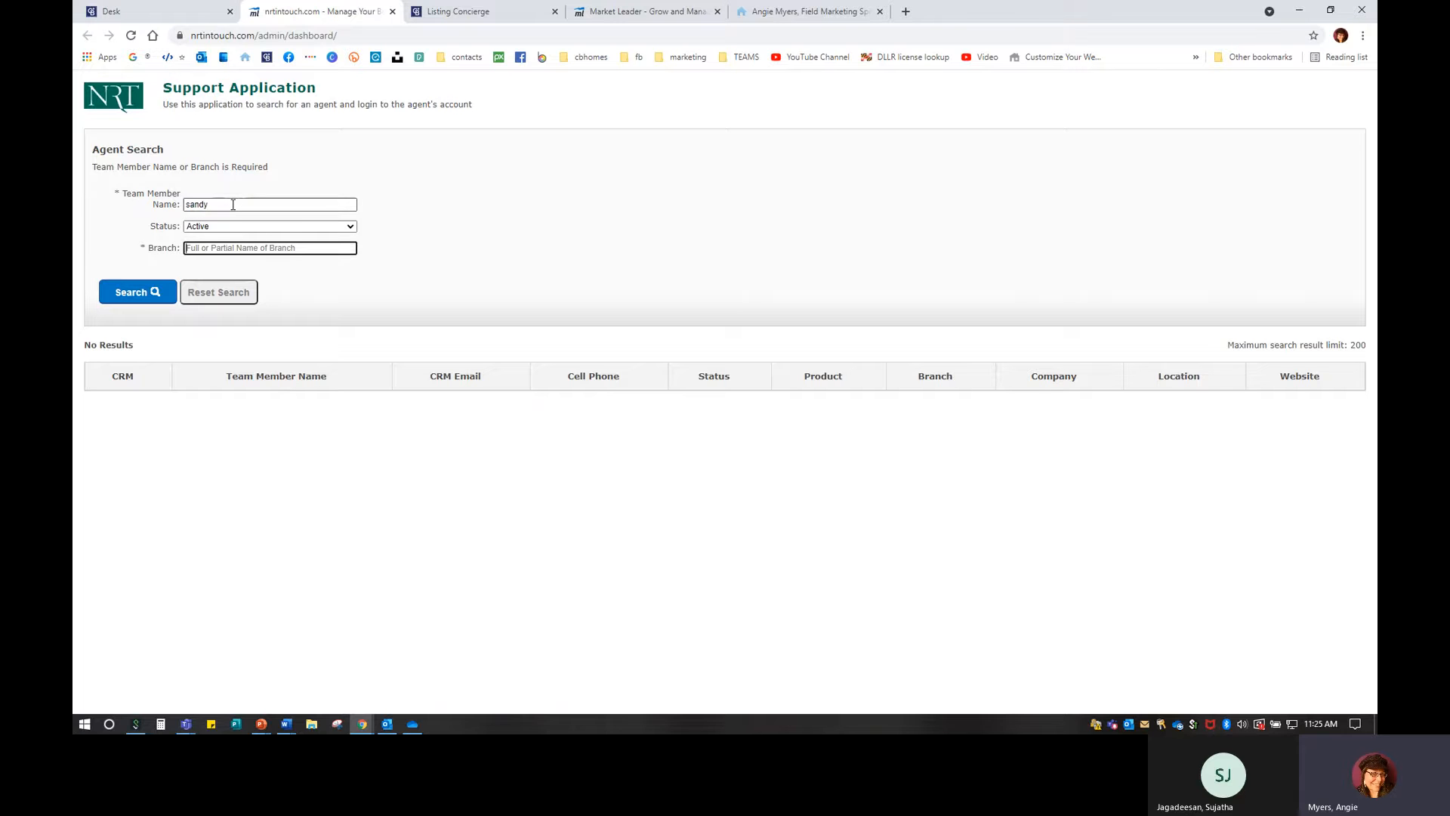
type("harford")
key("Return")
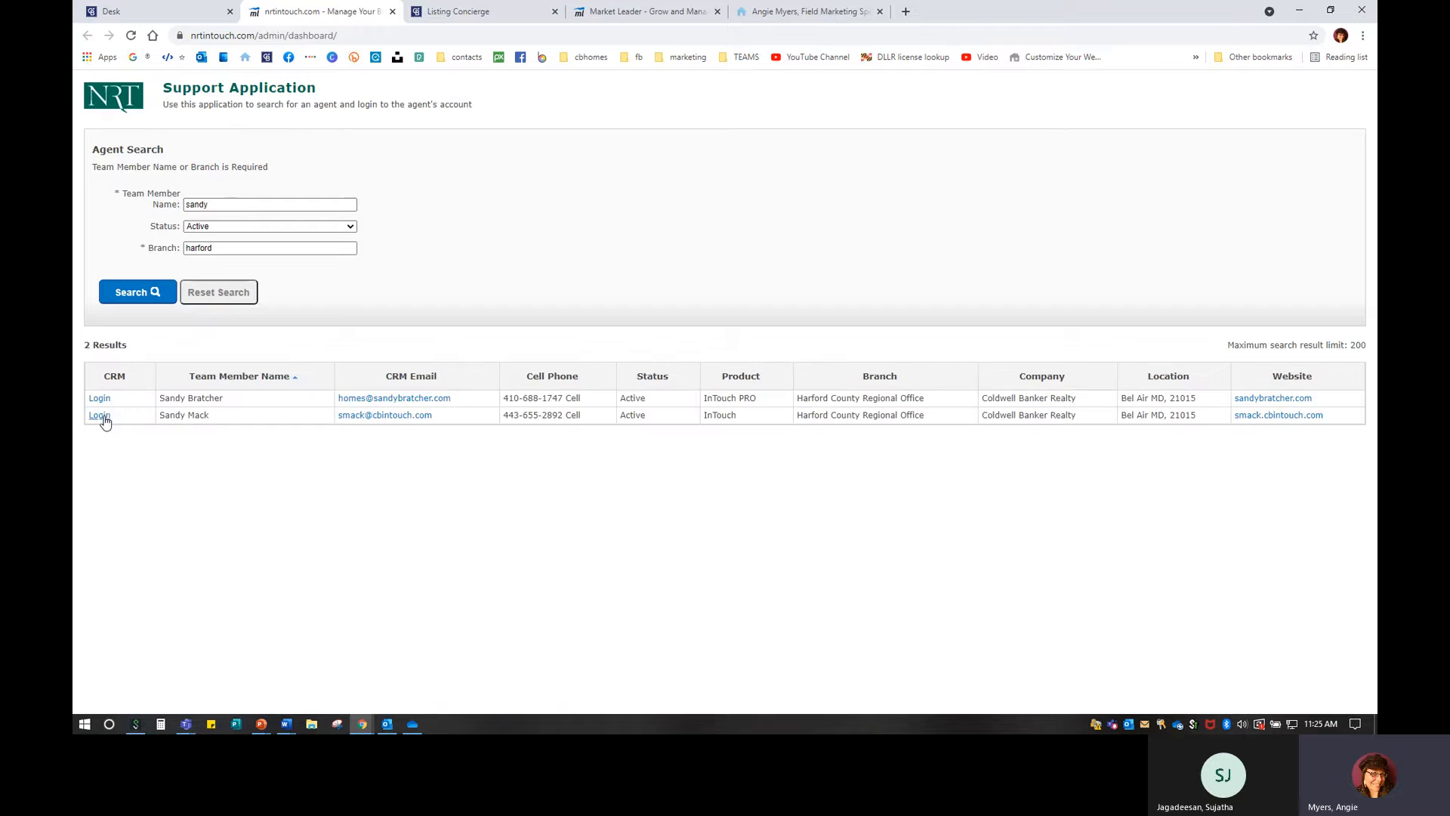
left_click(99, 416)
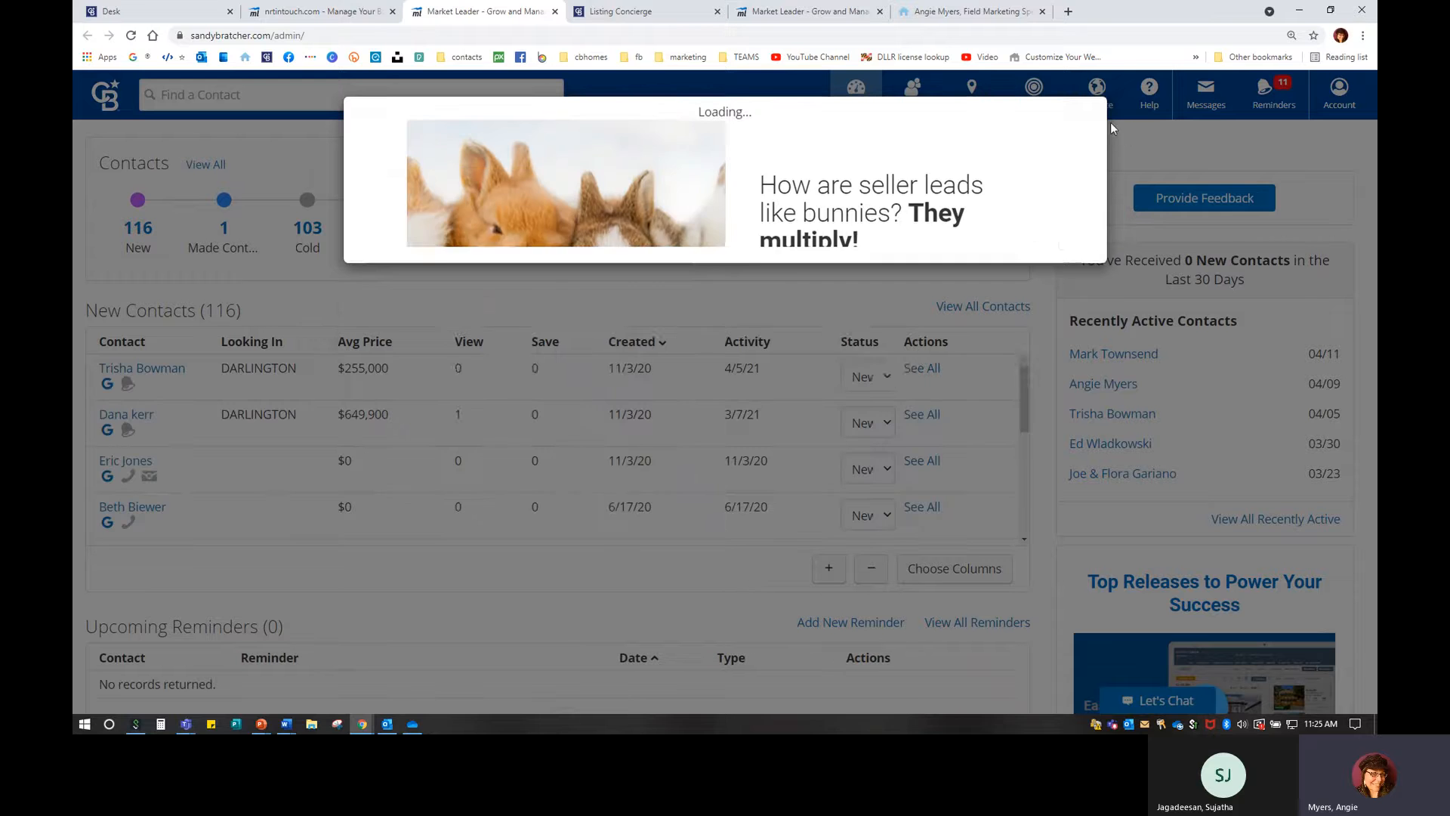
Dismiss the promo popup and open the agent's Market My Listings page.
left_click(1074, 126)
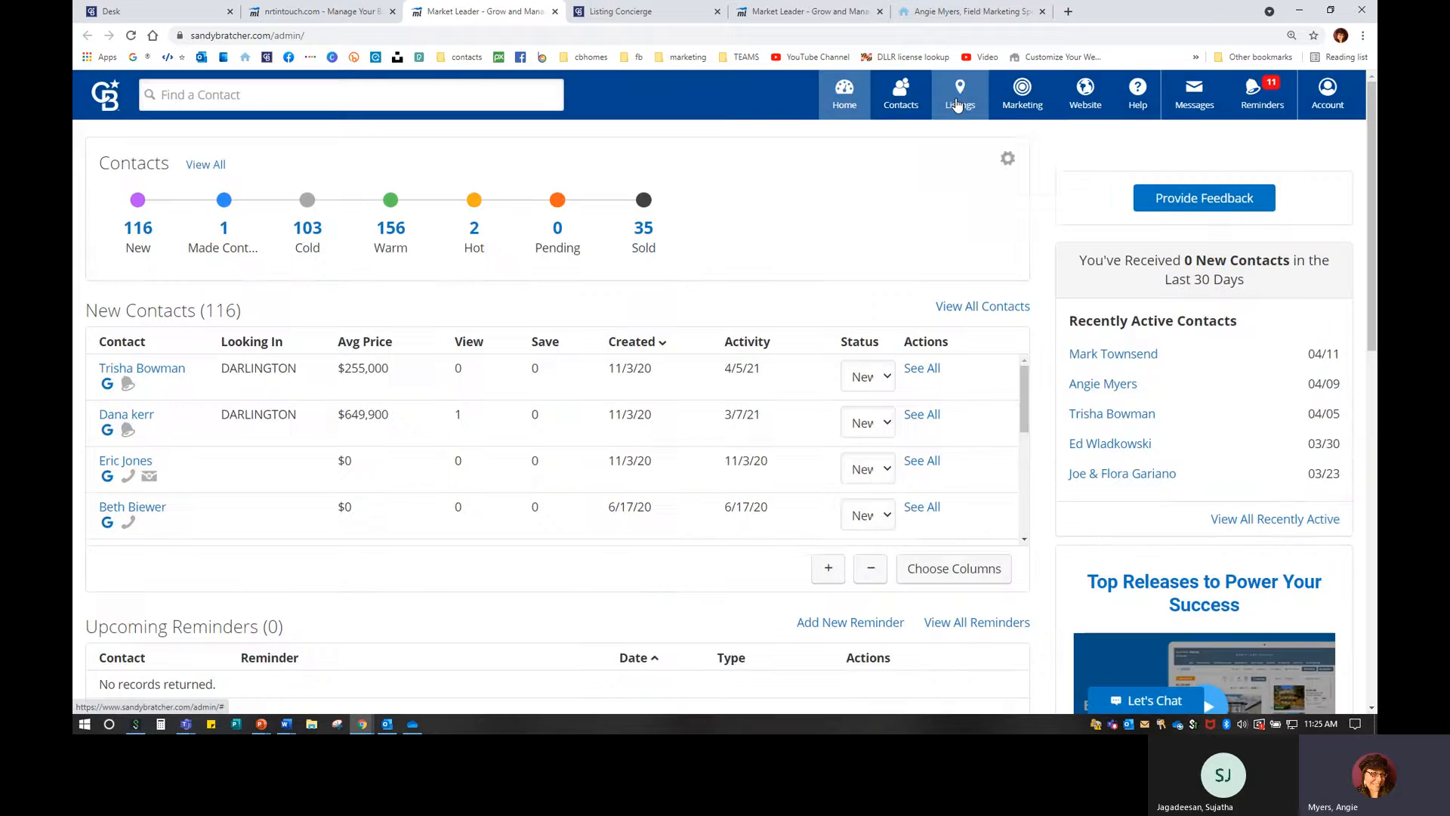
left_click(964, 110)
left_click(1007, 145)
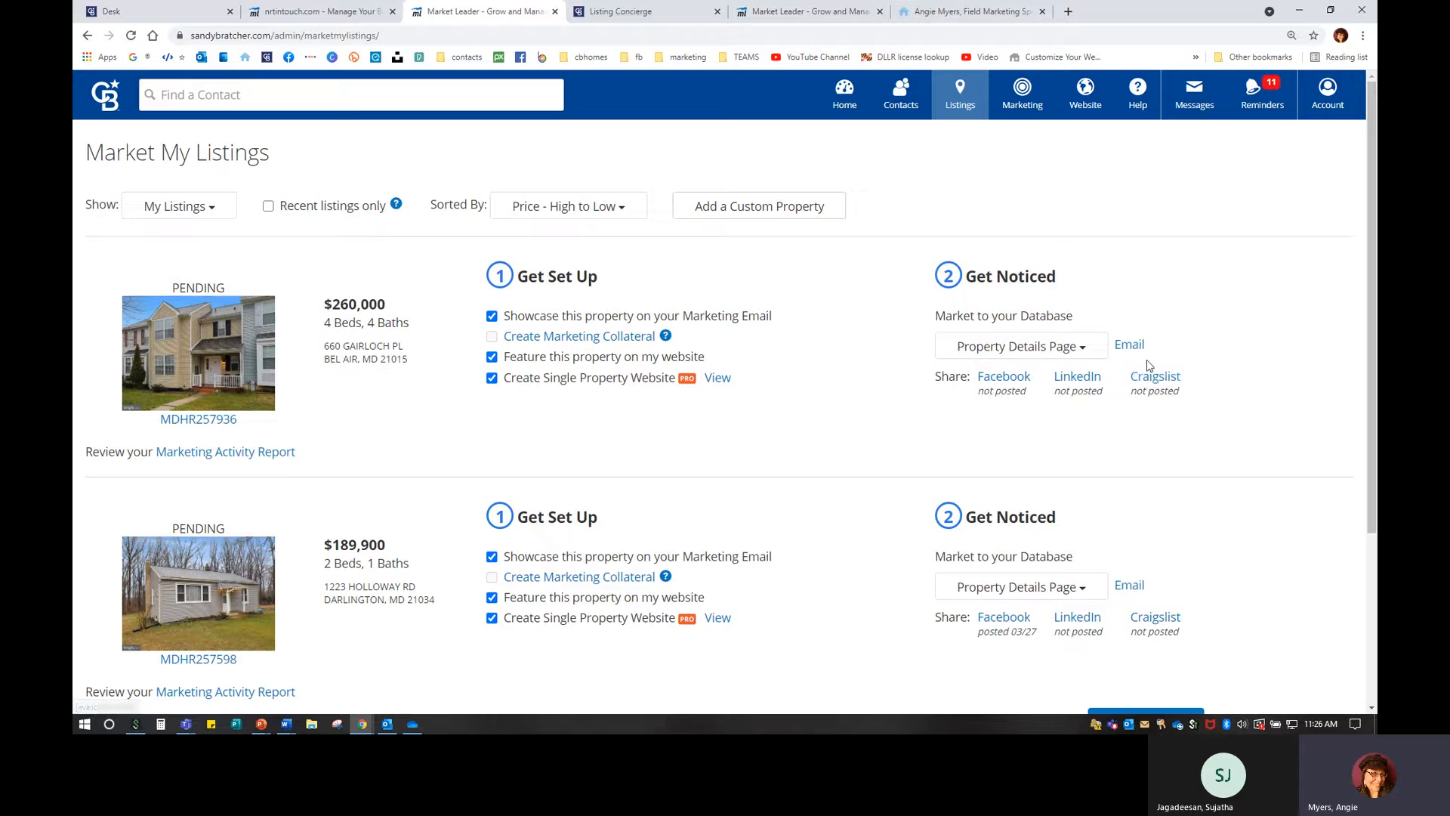
Review the first listing's Property Details Page choices and its set-up checkboxes.
left_click(1096, 348)
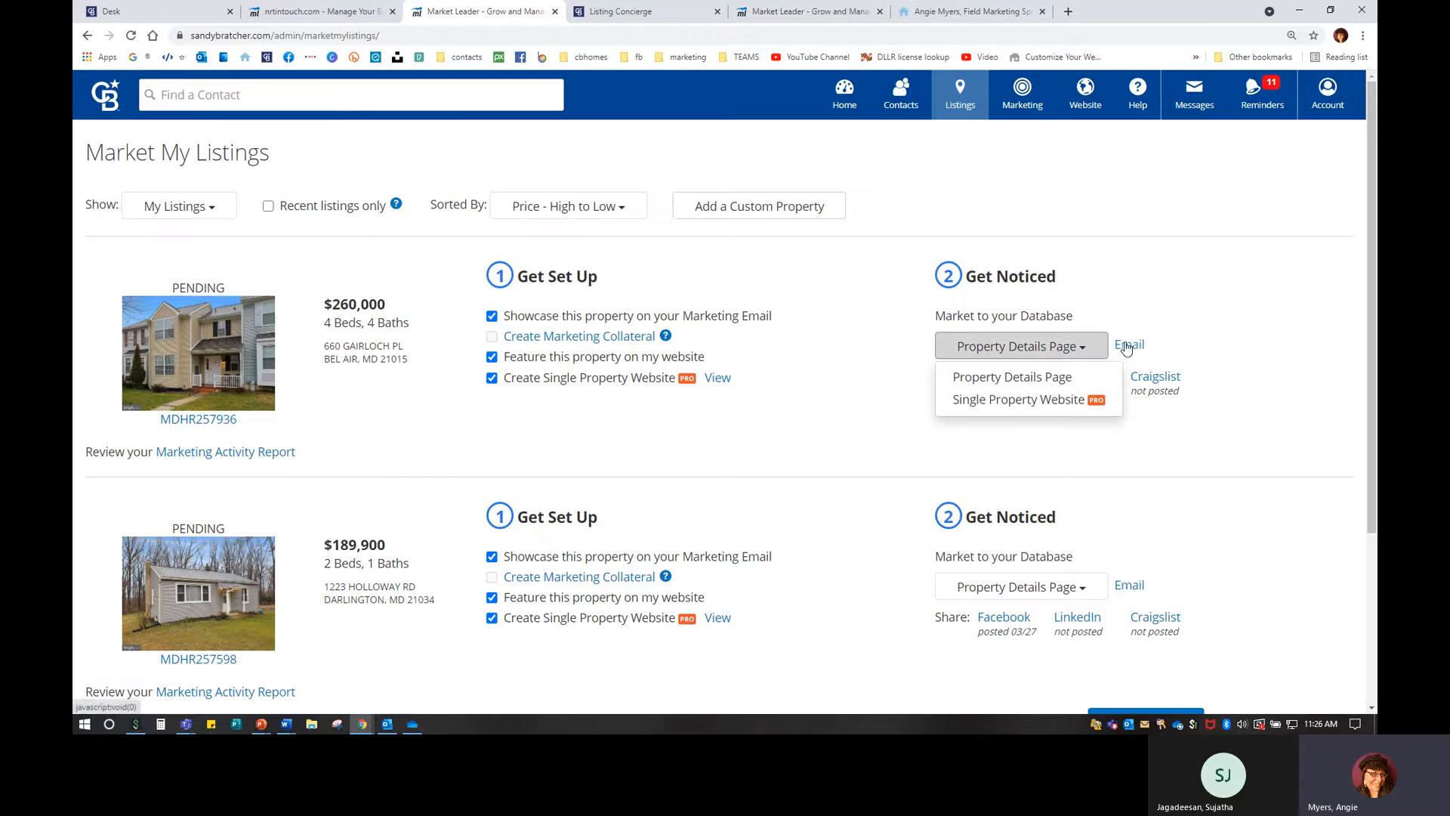
left_click(852, 340)
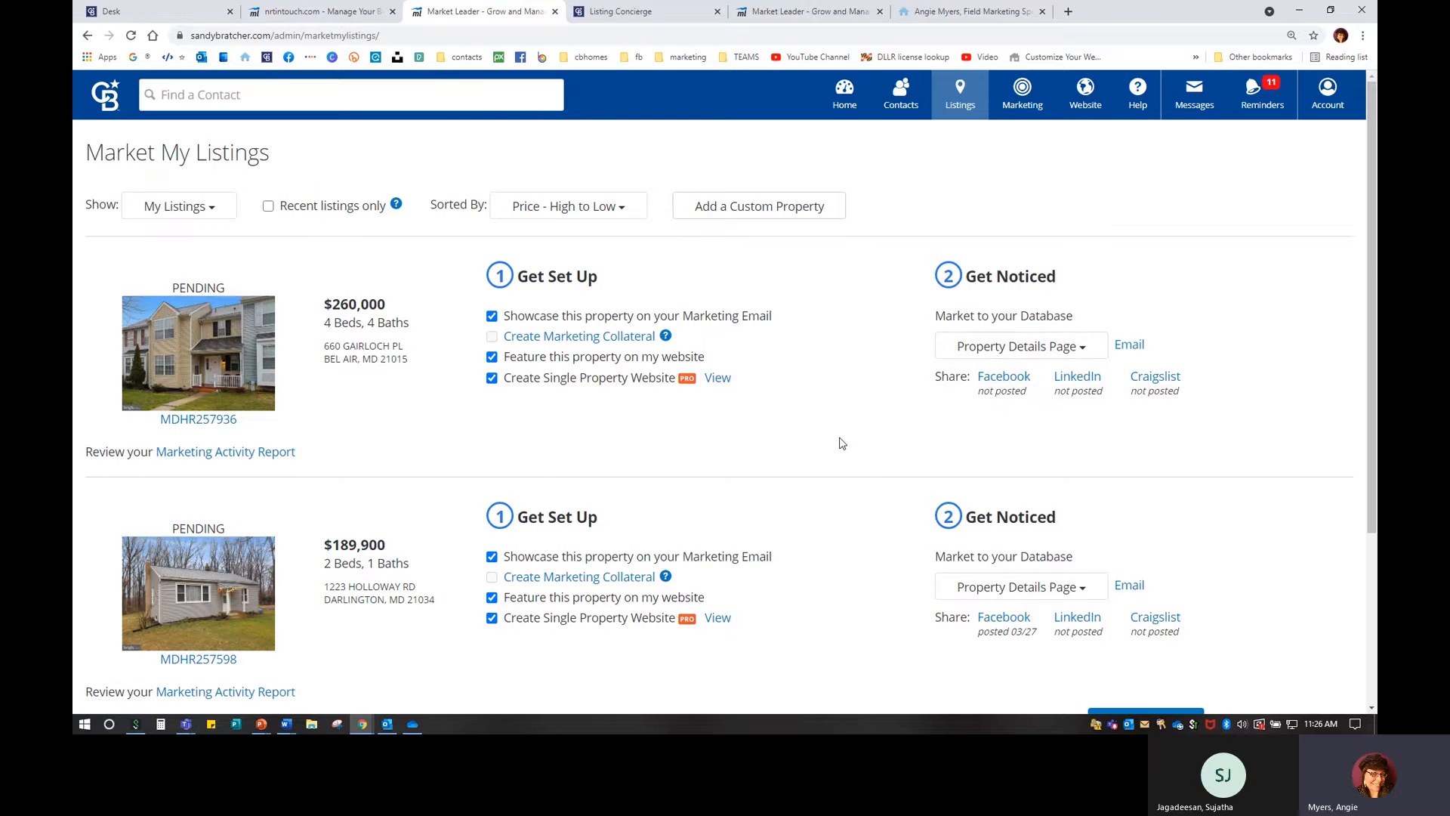
scroll(346, 473, "down", 3)
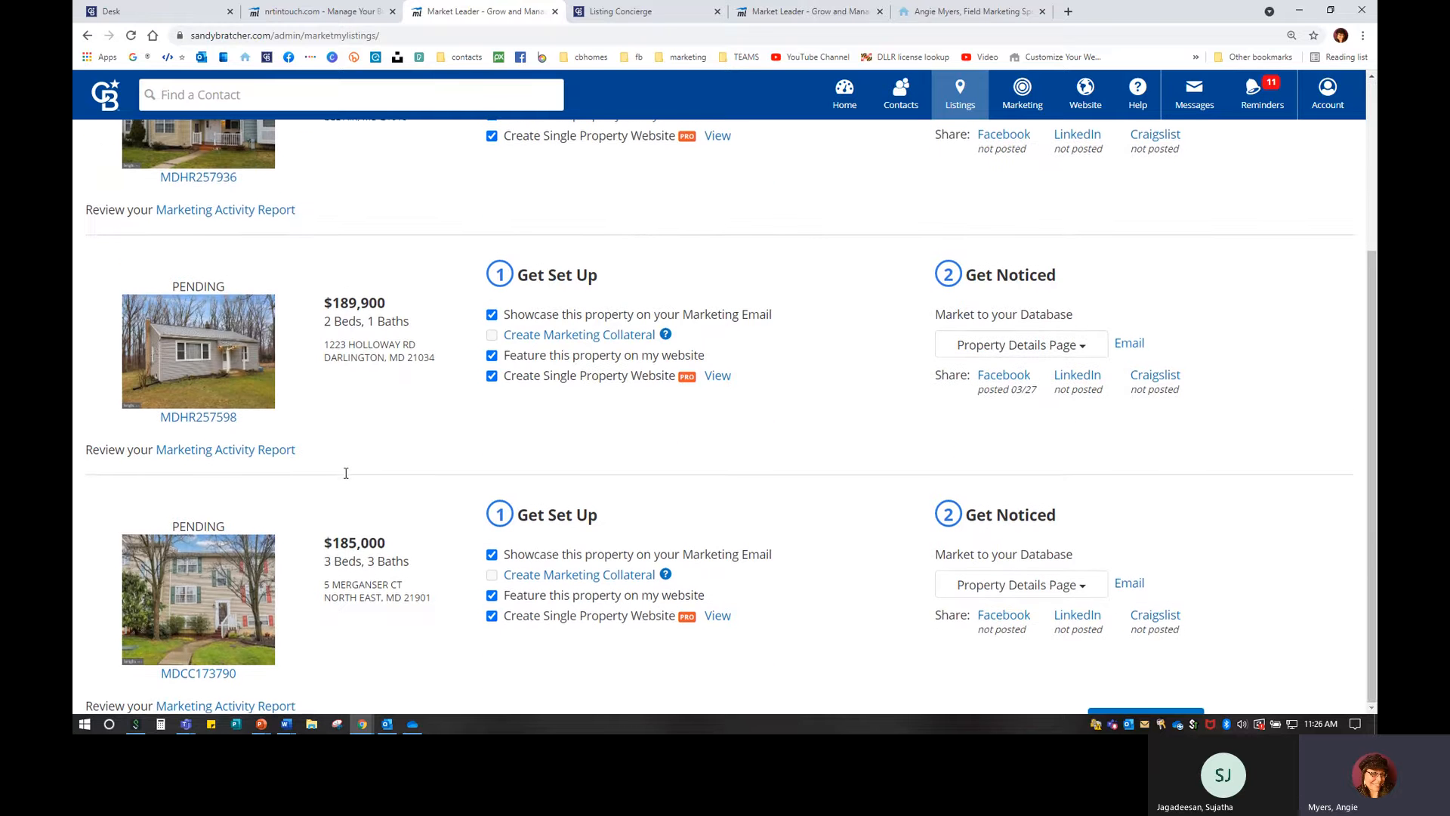
scroll(346, 473, "up", 3)
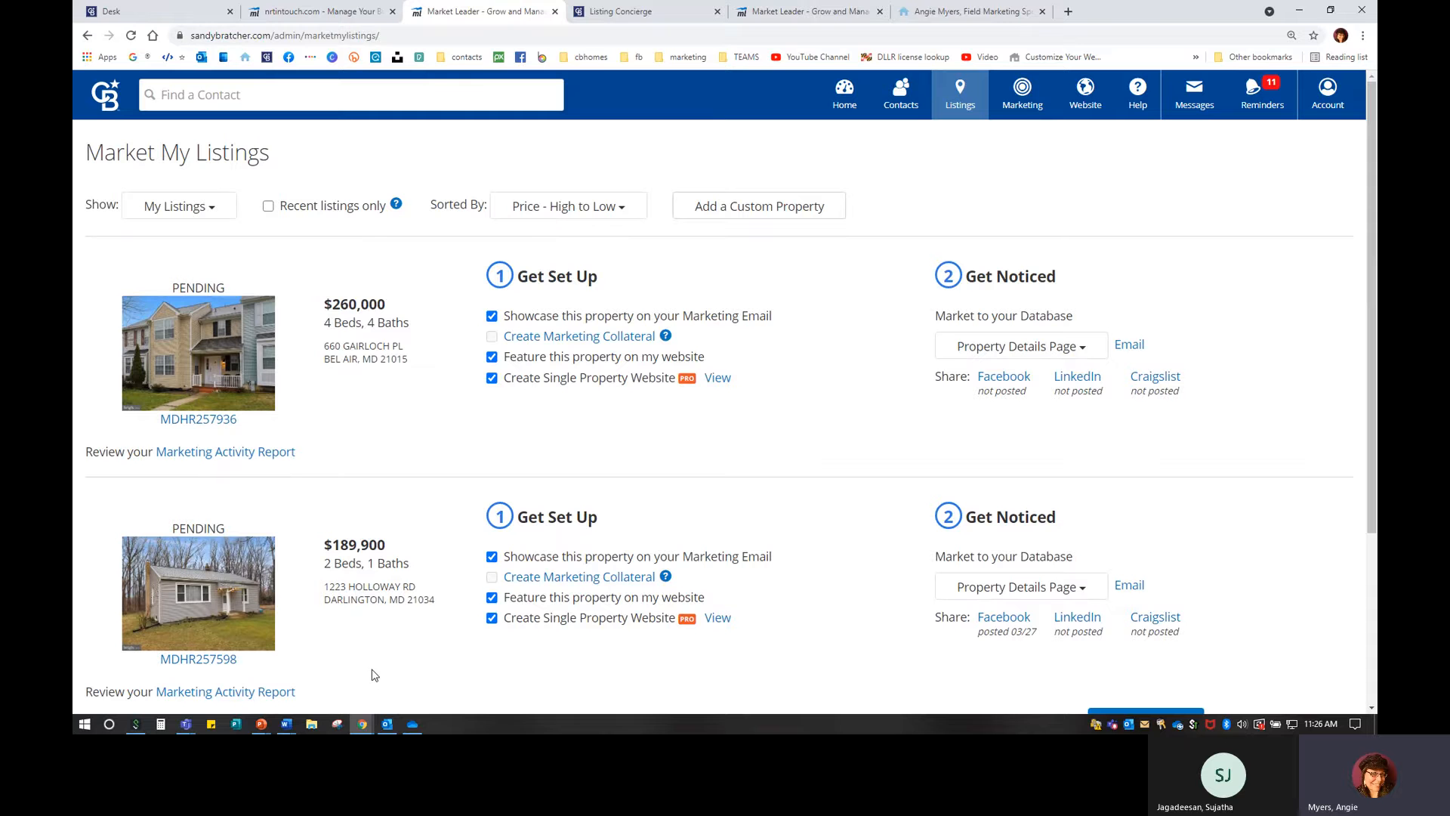
scroll(434, 492, "down", 2)
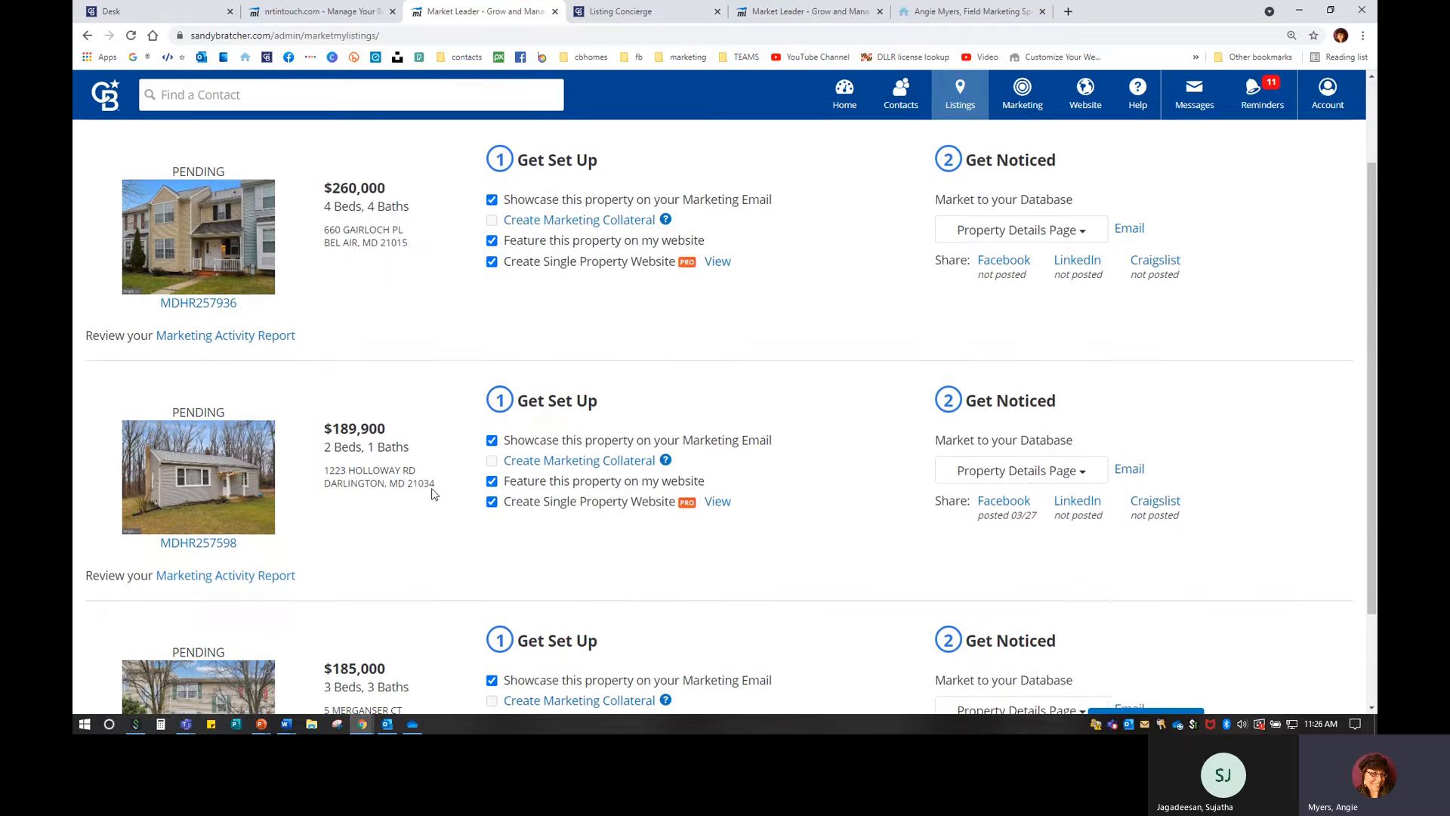
scroll(351, 523, "up", 1)
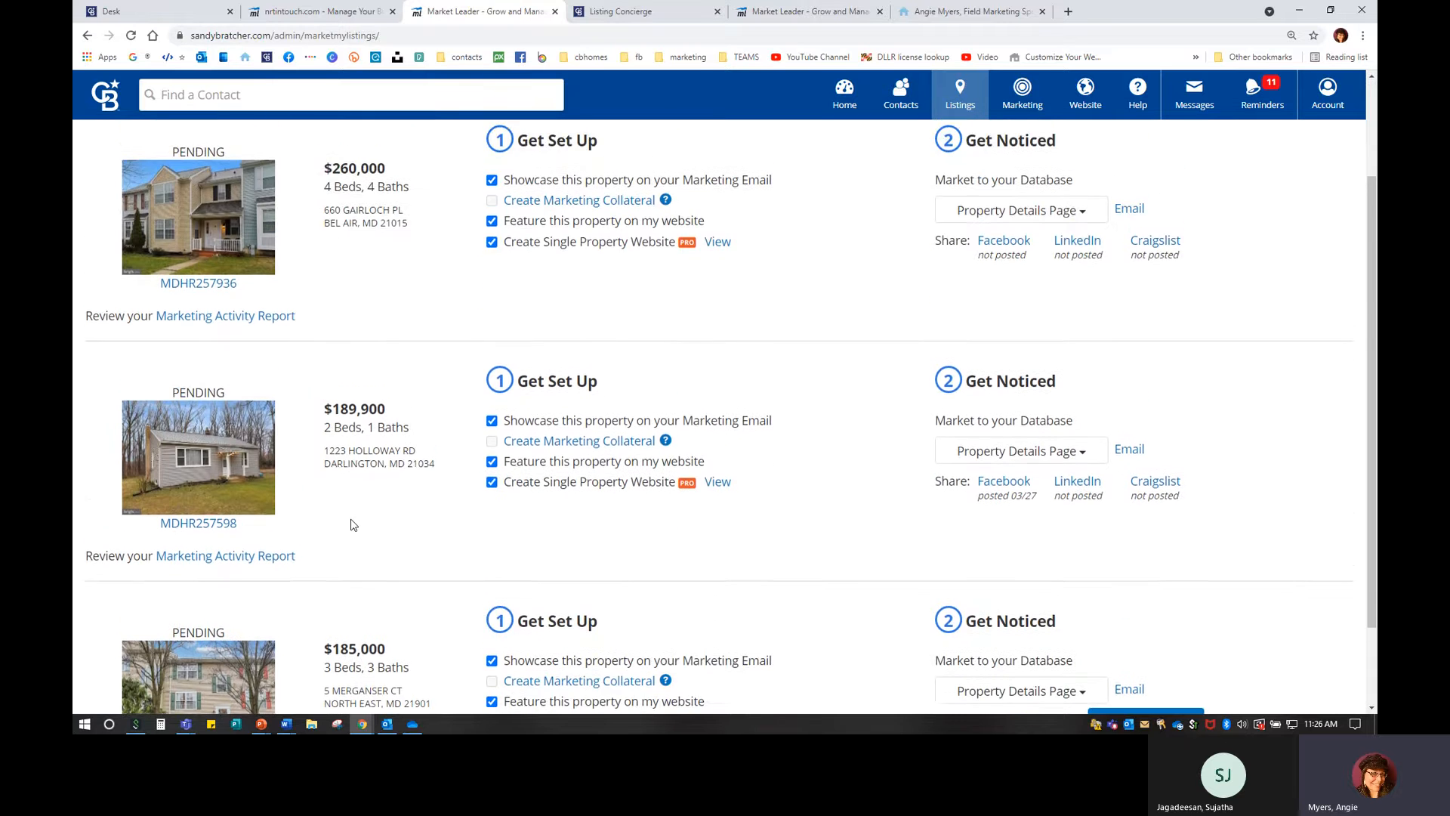
scroll(351, 523, "up", 2)
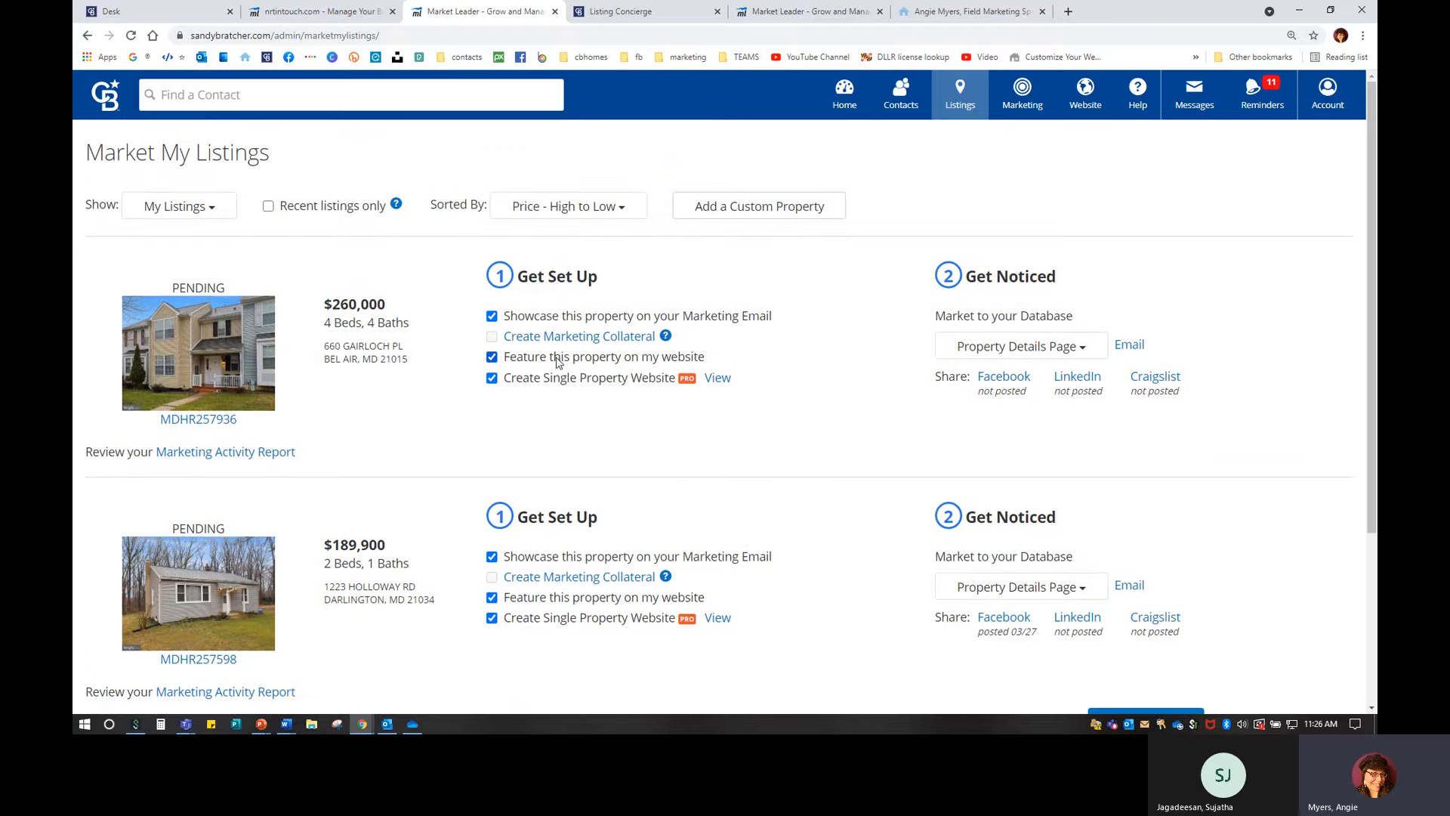
left_click_drag(451, 353, 710, 354)
left_click(732, 353)
Show My Office's Listings and feature the $549,900 and $544,900 listings on the website.
left_click(168, 212)
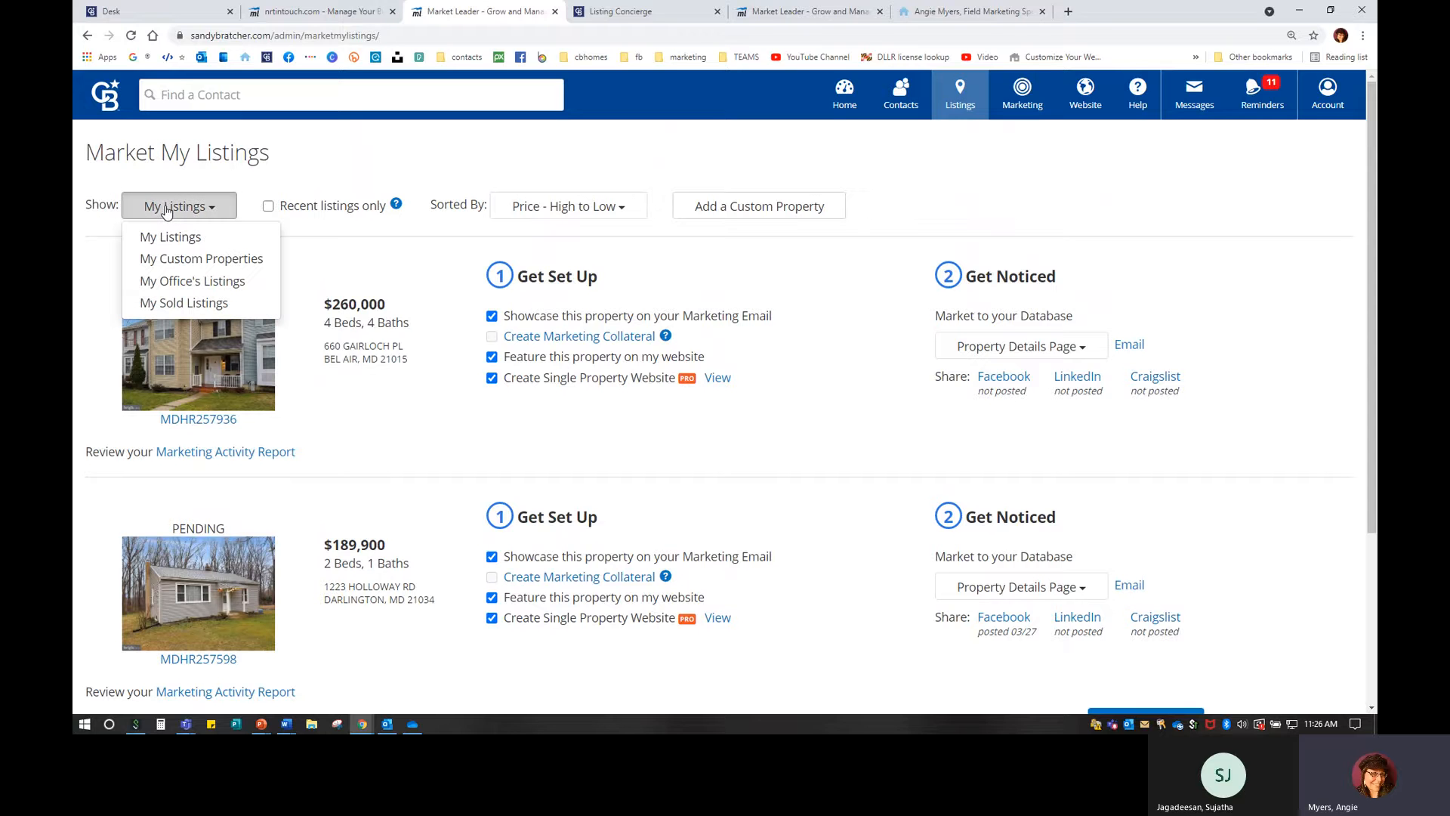
left_click(185, 281)
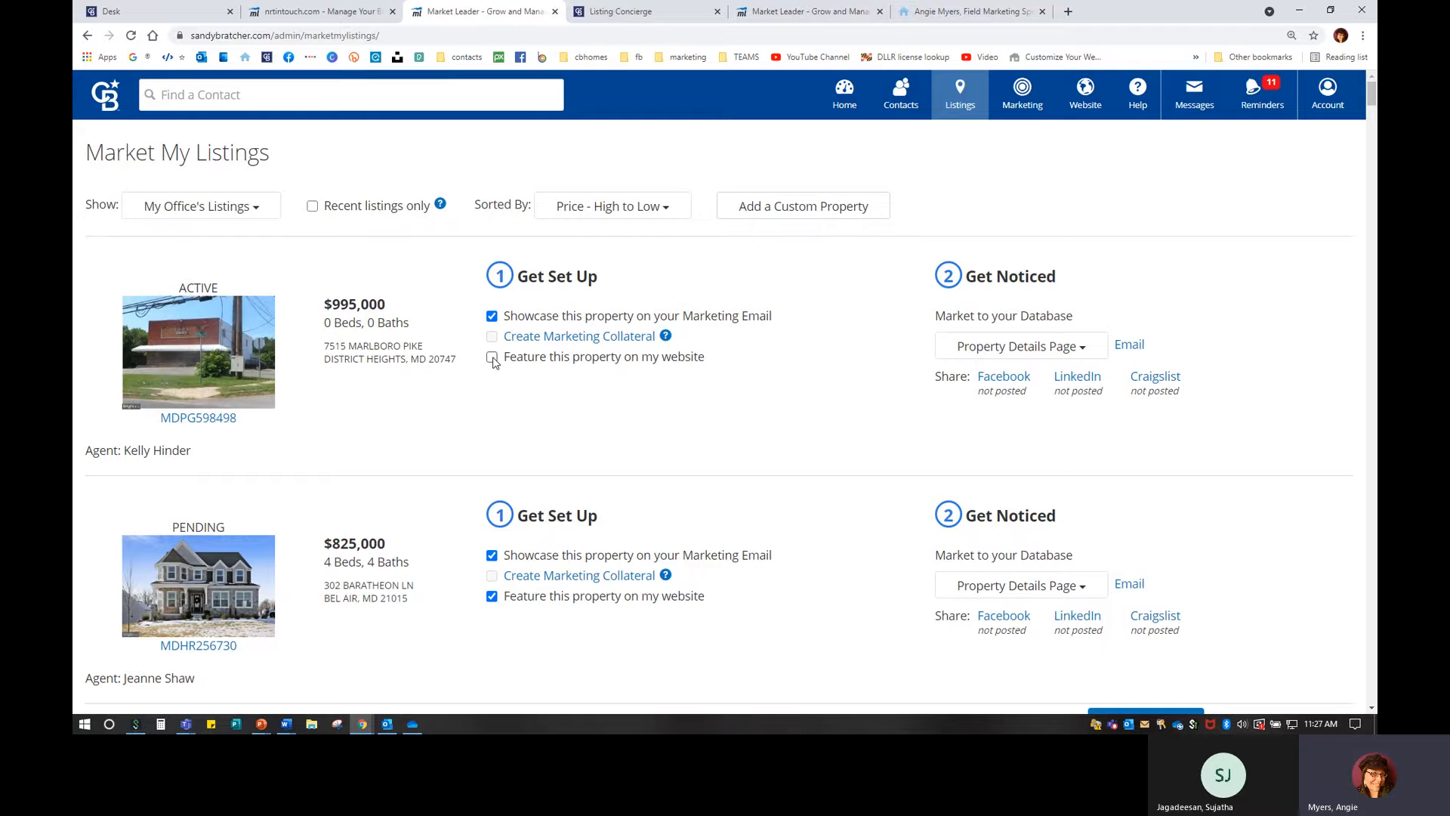
scroll(302, 540, "down", 5)
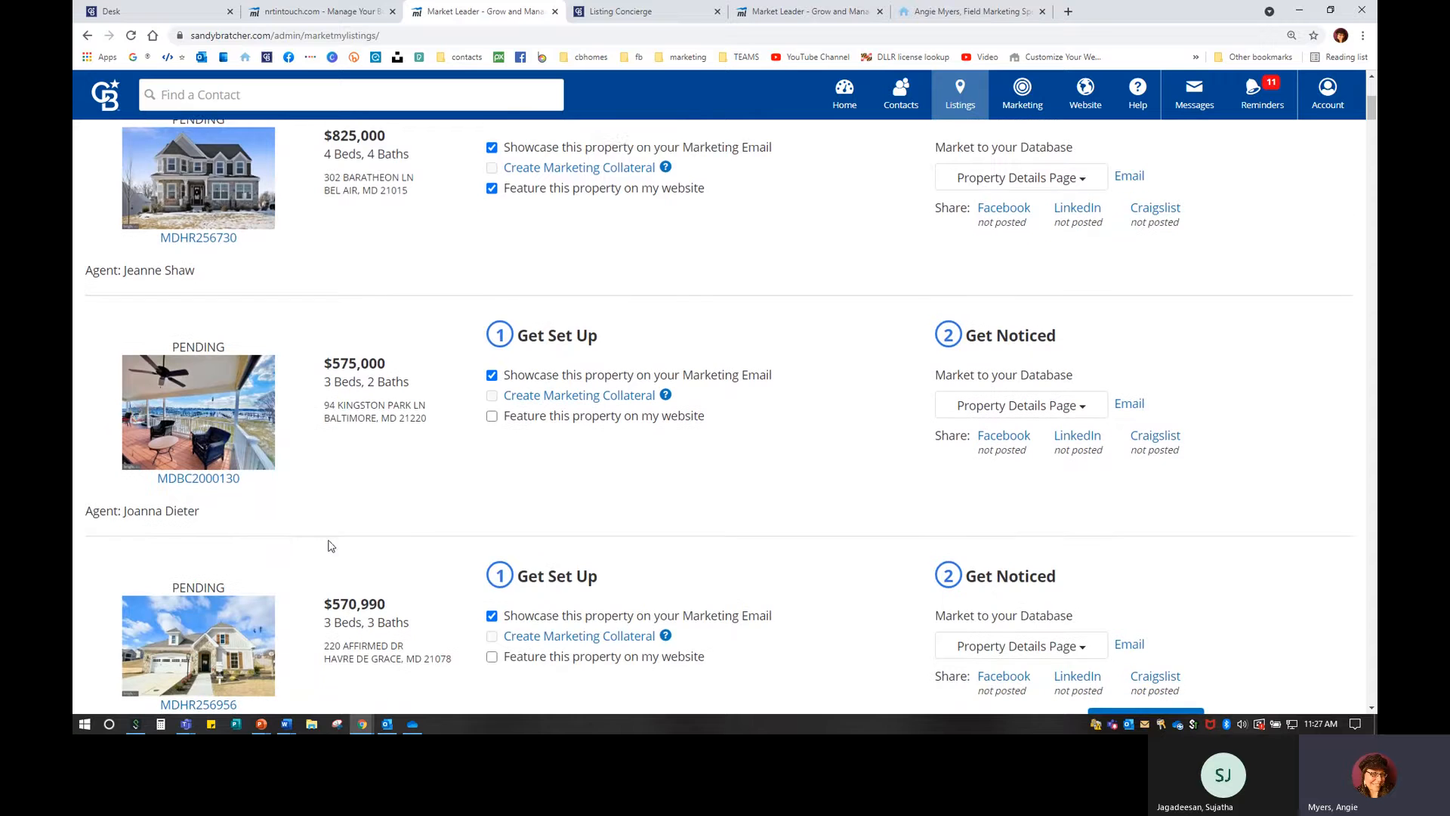
scroll(330, 545, "down", 1)
scroll(329, 541, "down", 6)
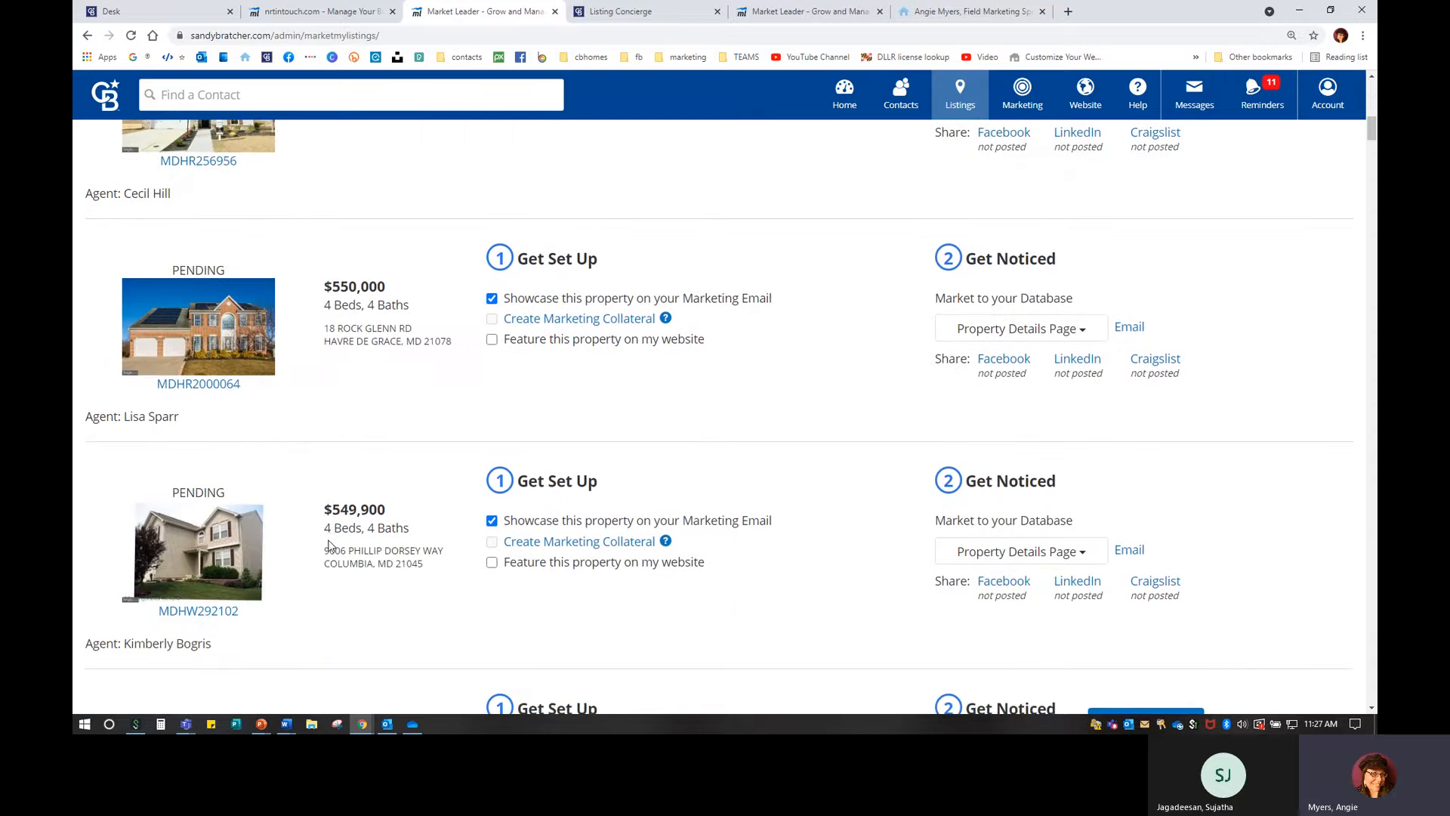
scroll(330, 542, "down", 5)
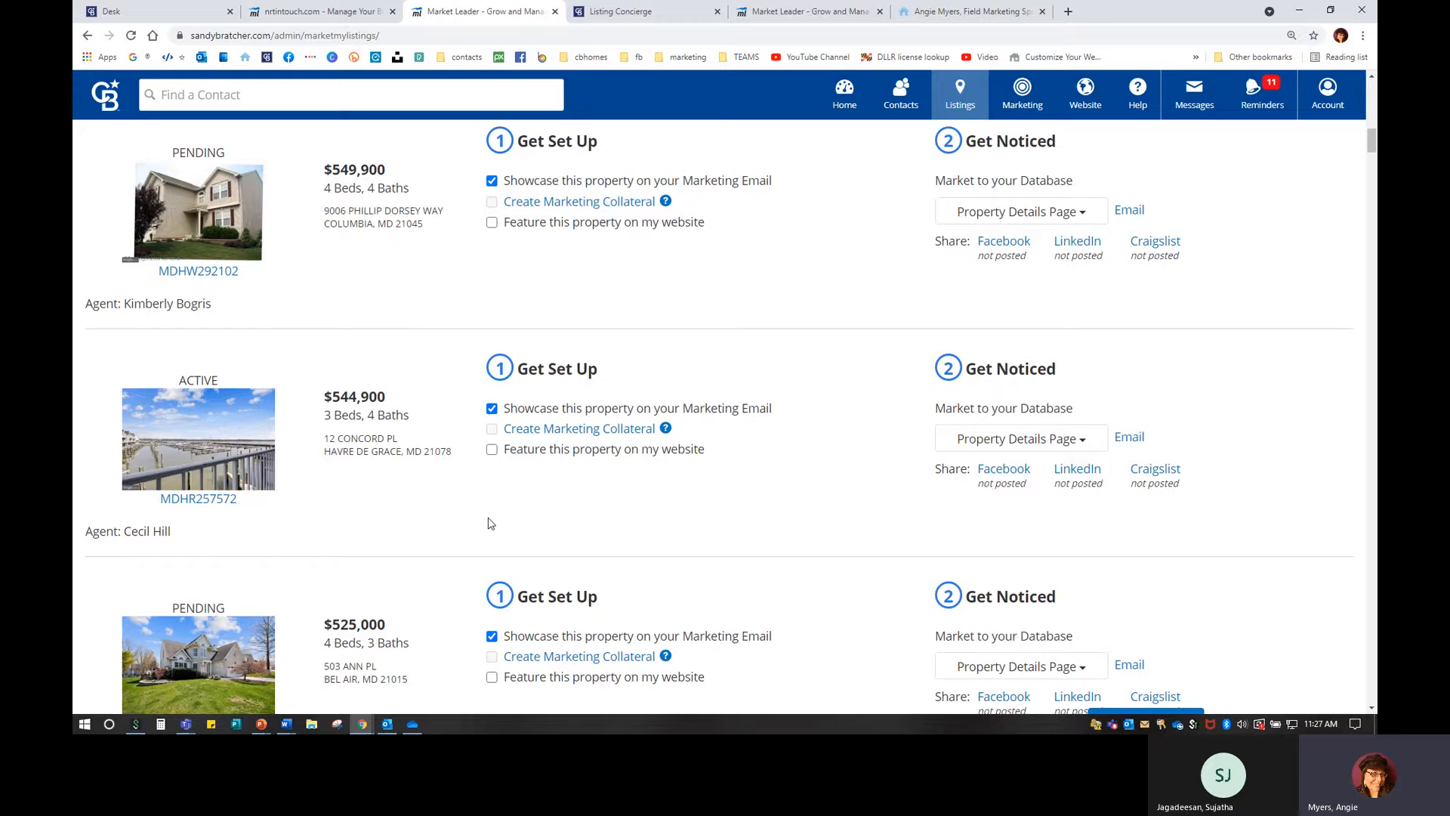
left_click(493, 451)
left_click(492, 222)
scroll(293, 364, "up", 1)
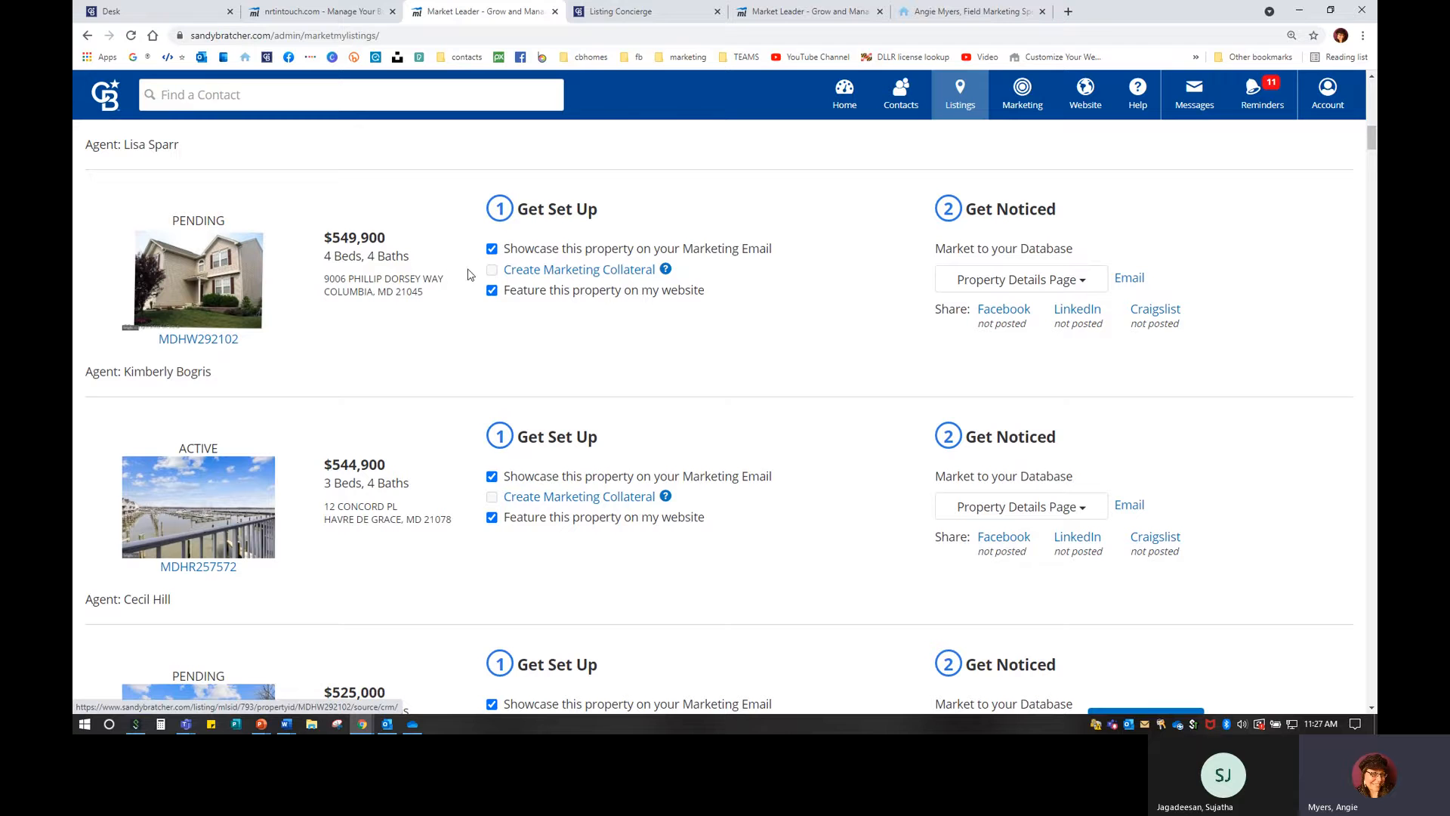
Unfeature the $549,900 listing and feature the $265,000 listing on the website instead.
left_click(493, 293)
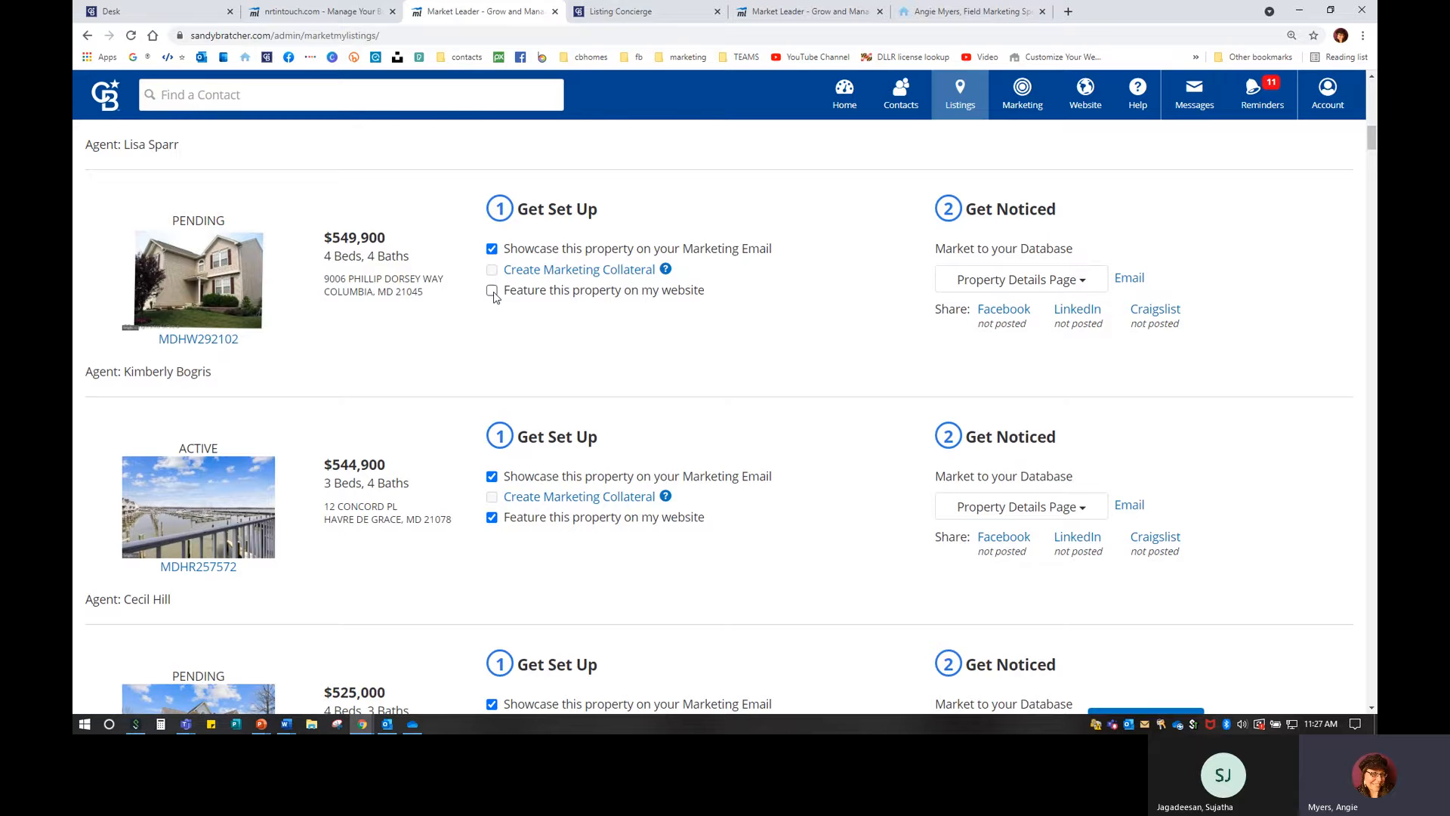
scroll(549, 520, "down", 5)
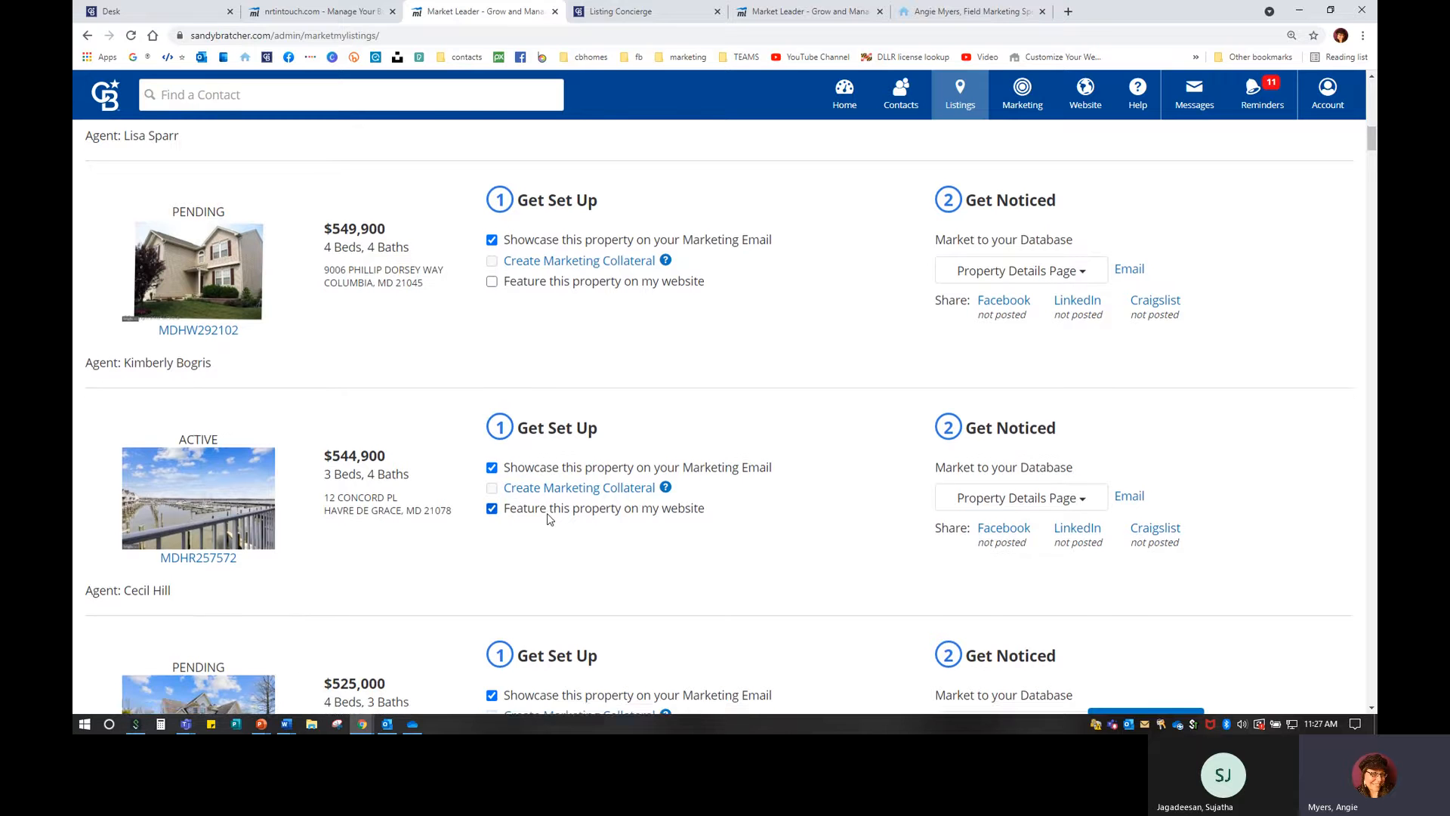
scroll(549, 520, "down", 2)
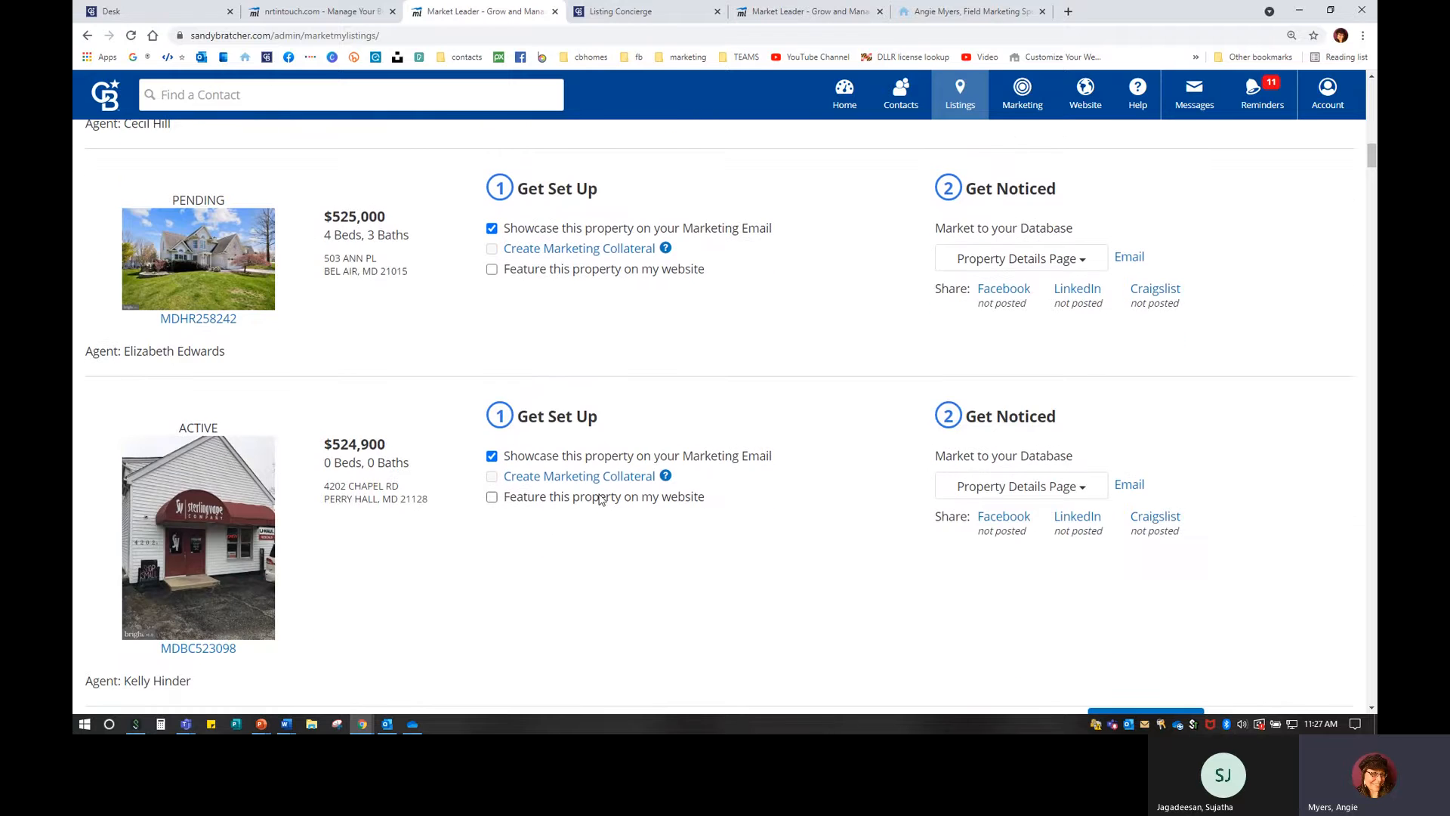
scroll(601, 498, "down", 6)
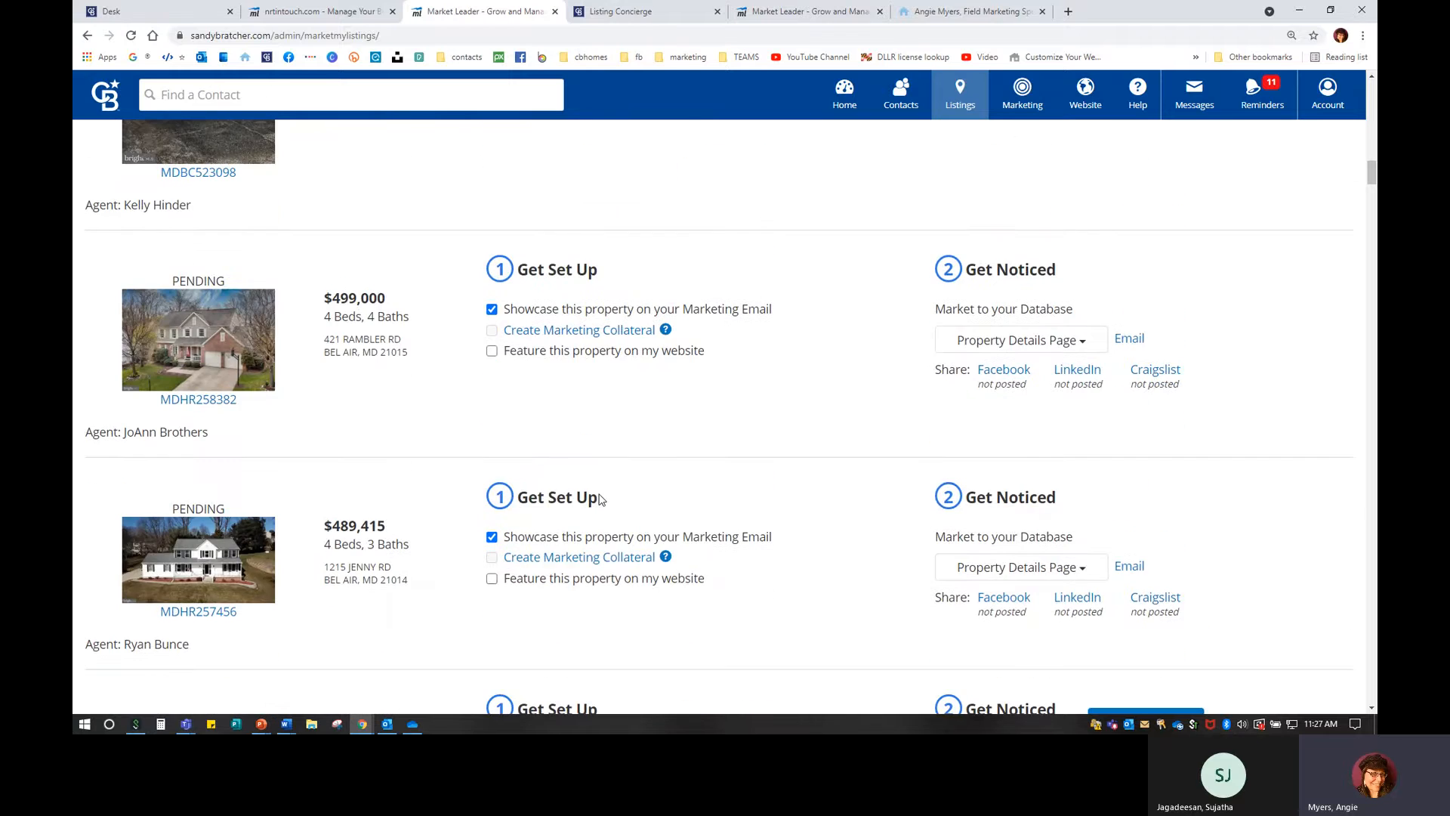
scroll(600, 499, "down", 8)
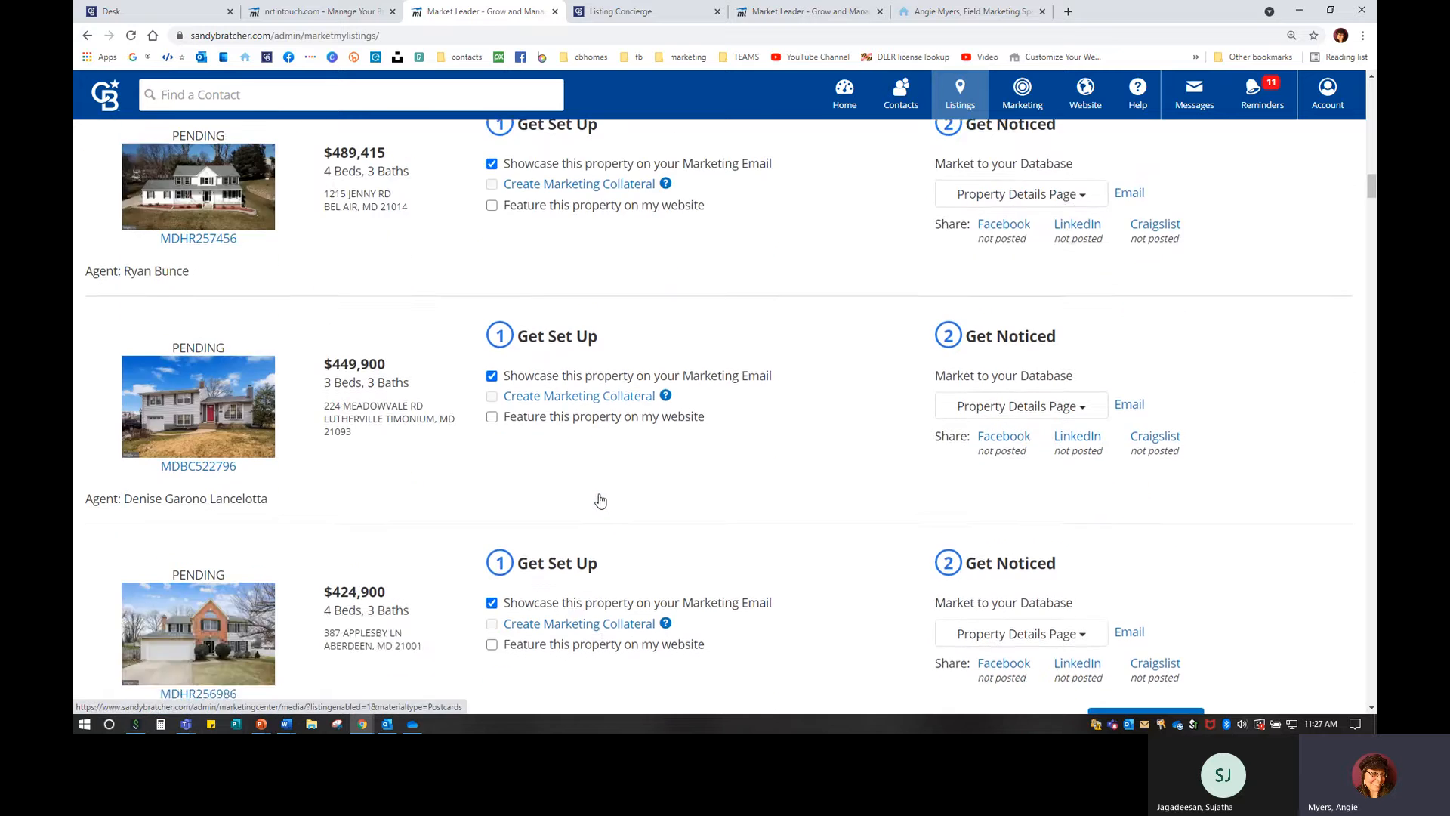
scroll(600, 500, "down", 10)
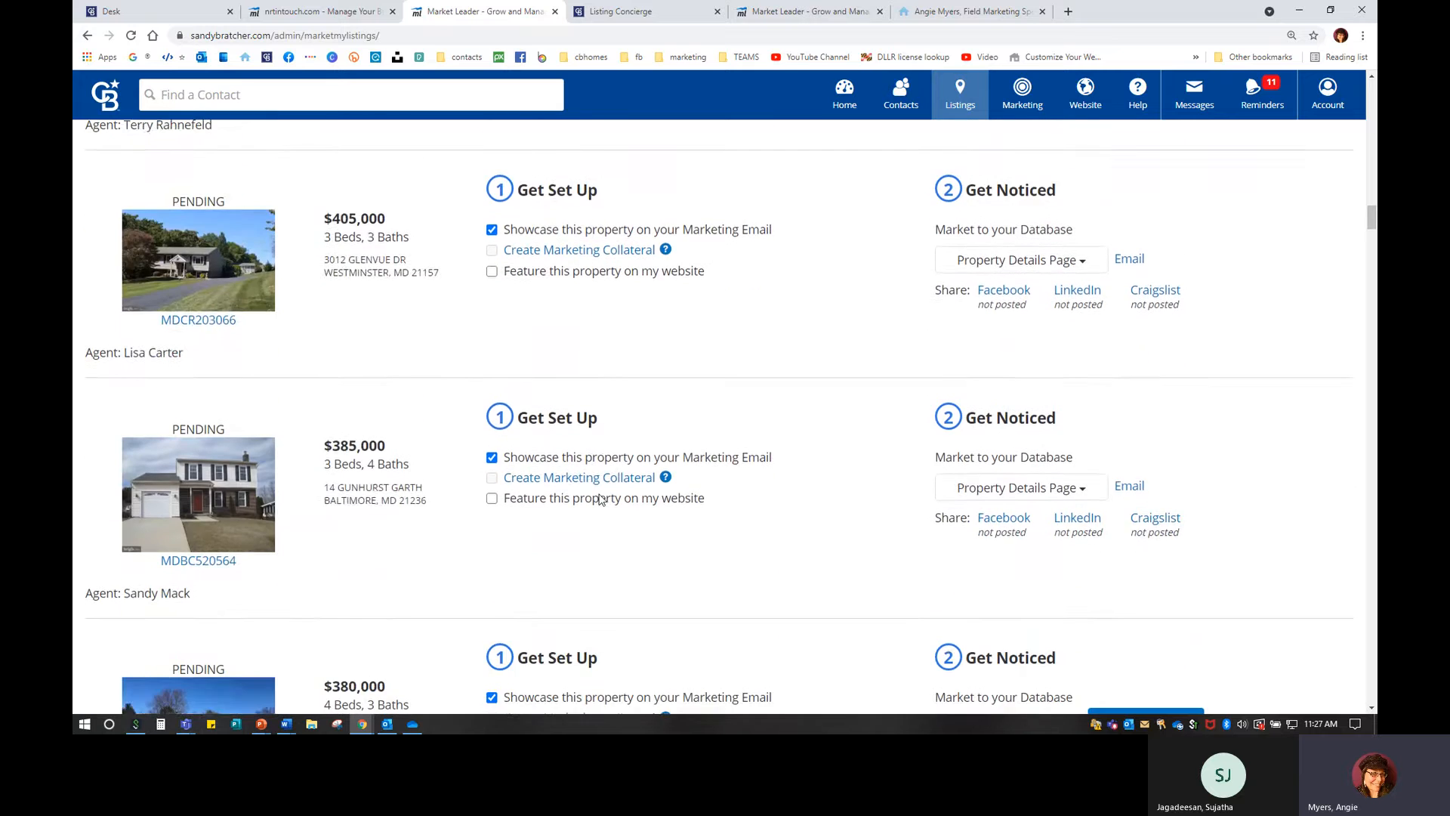
scroll(600, 498, "down", 8)
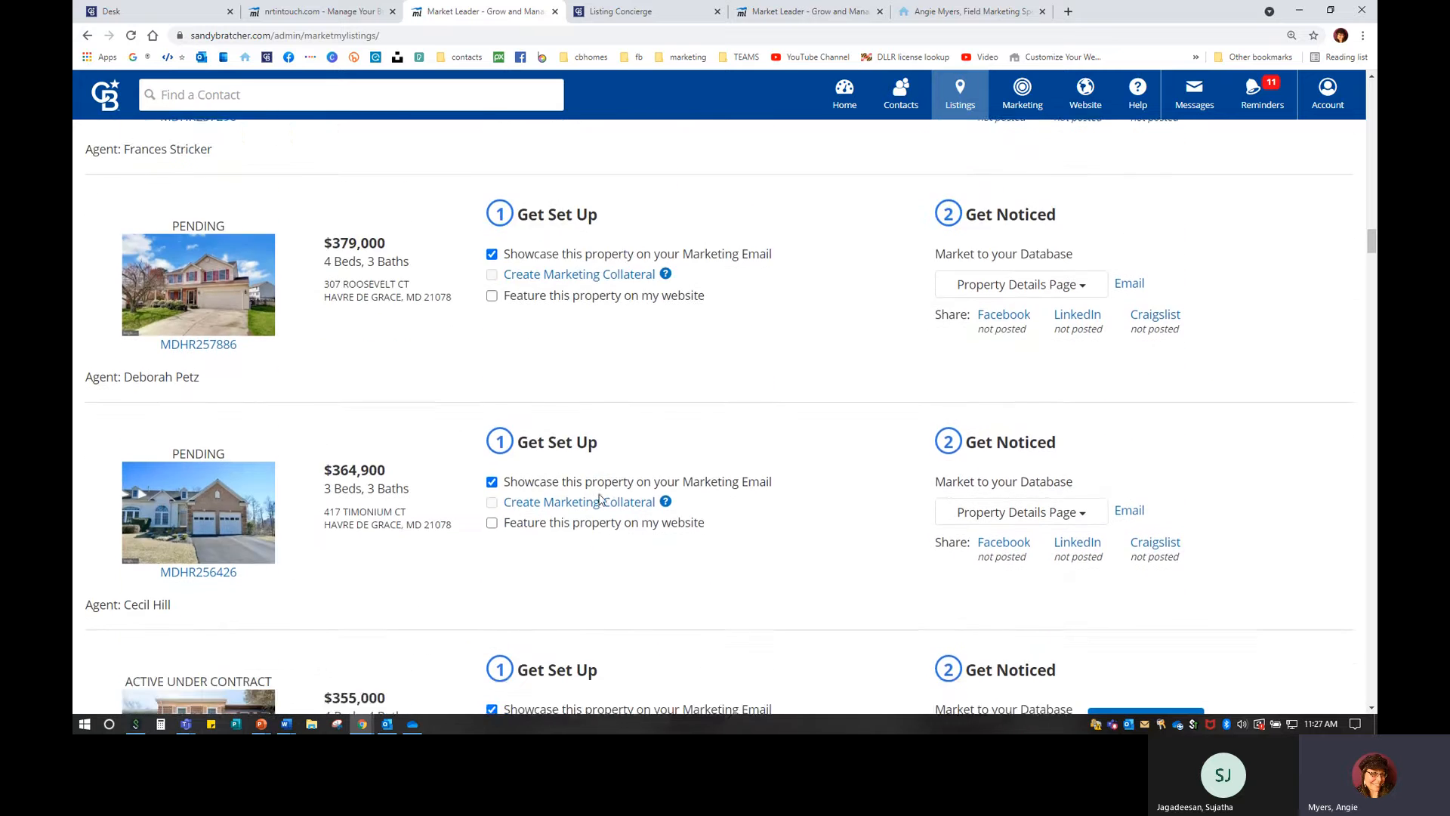
scroll(600, 498, "down", 5)
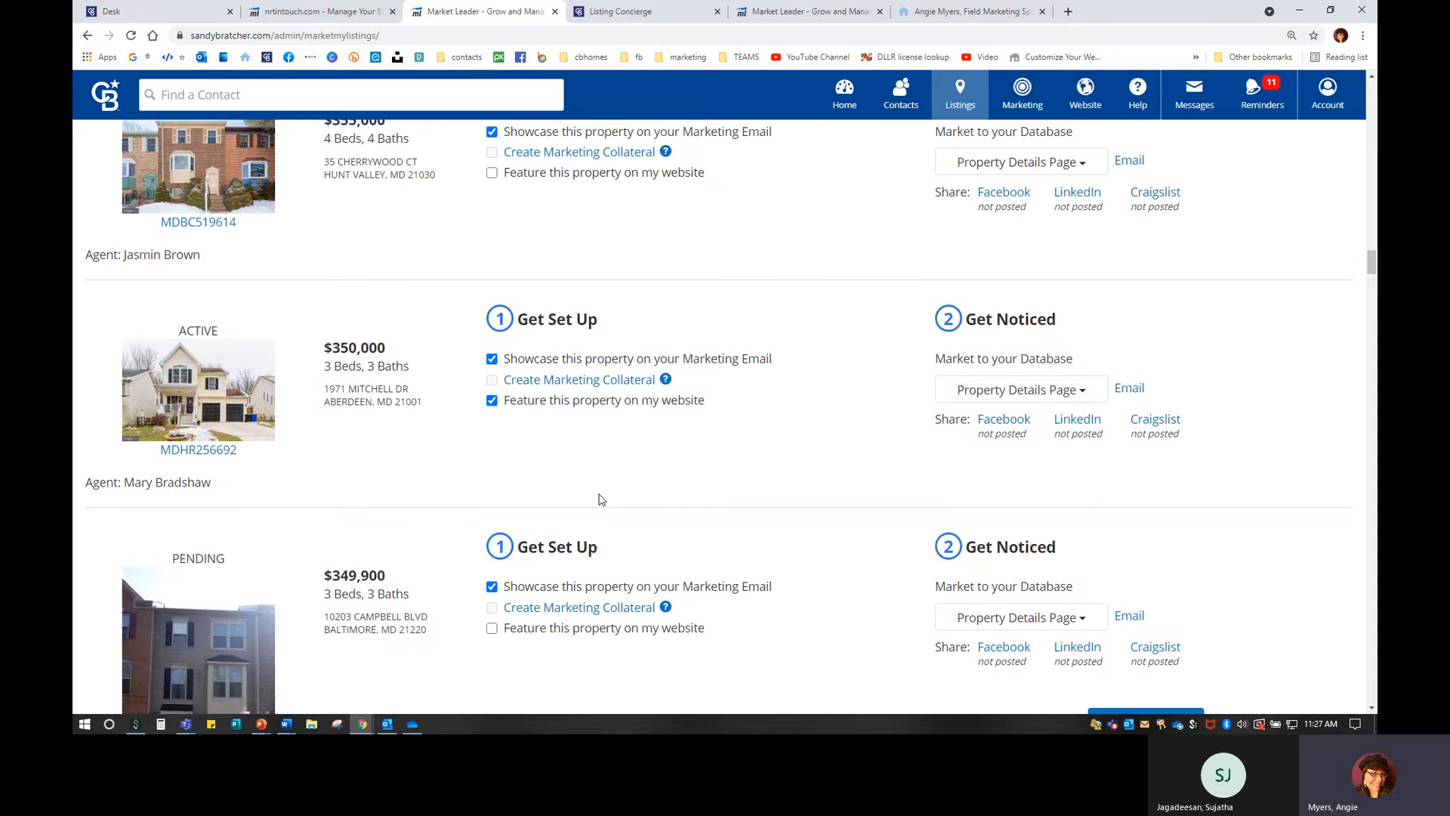
scroll(593, 586, "down", 6)
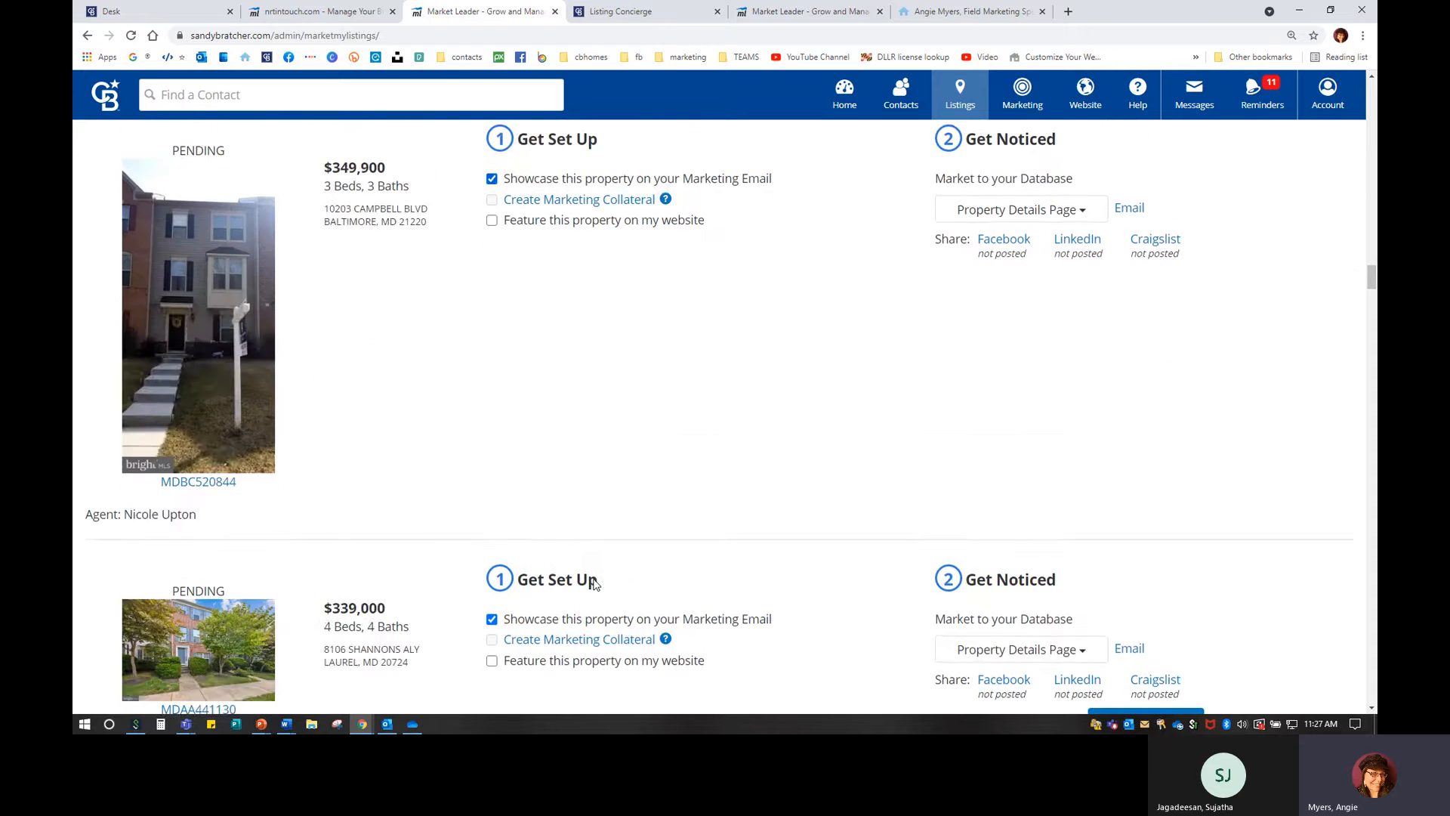
scroll(594, 585, "down", 7)
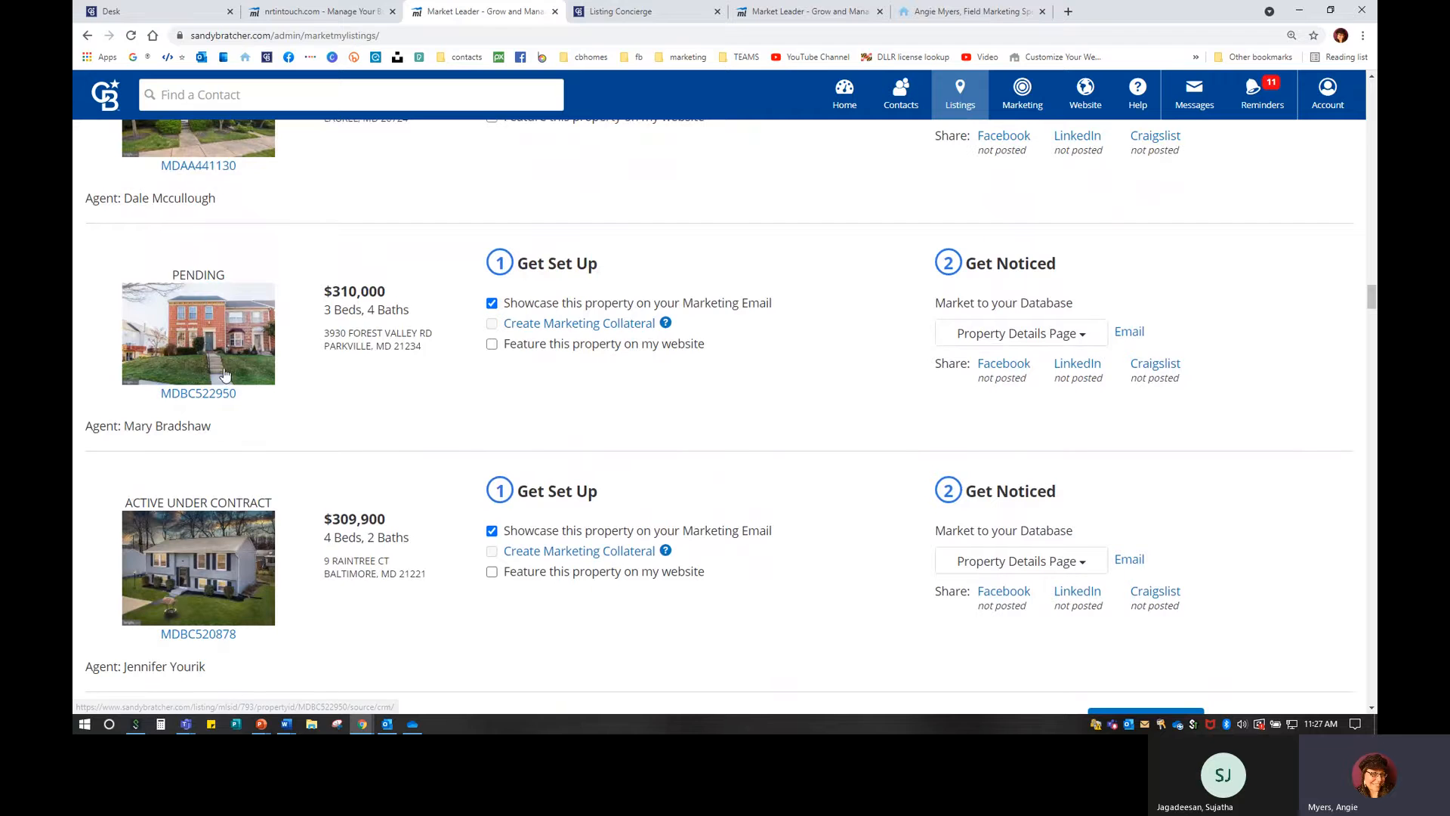
scroll(494, 532, "down", 3)
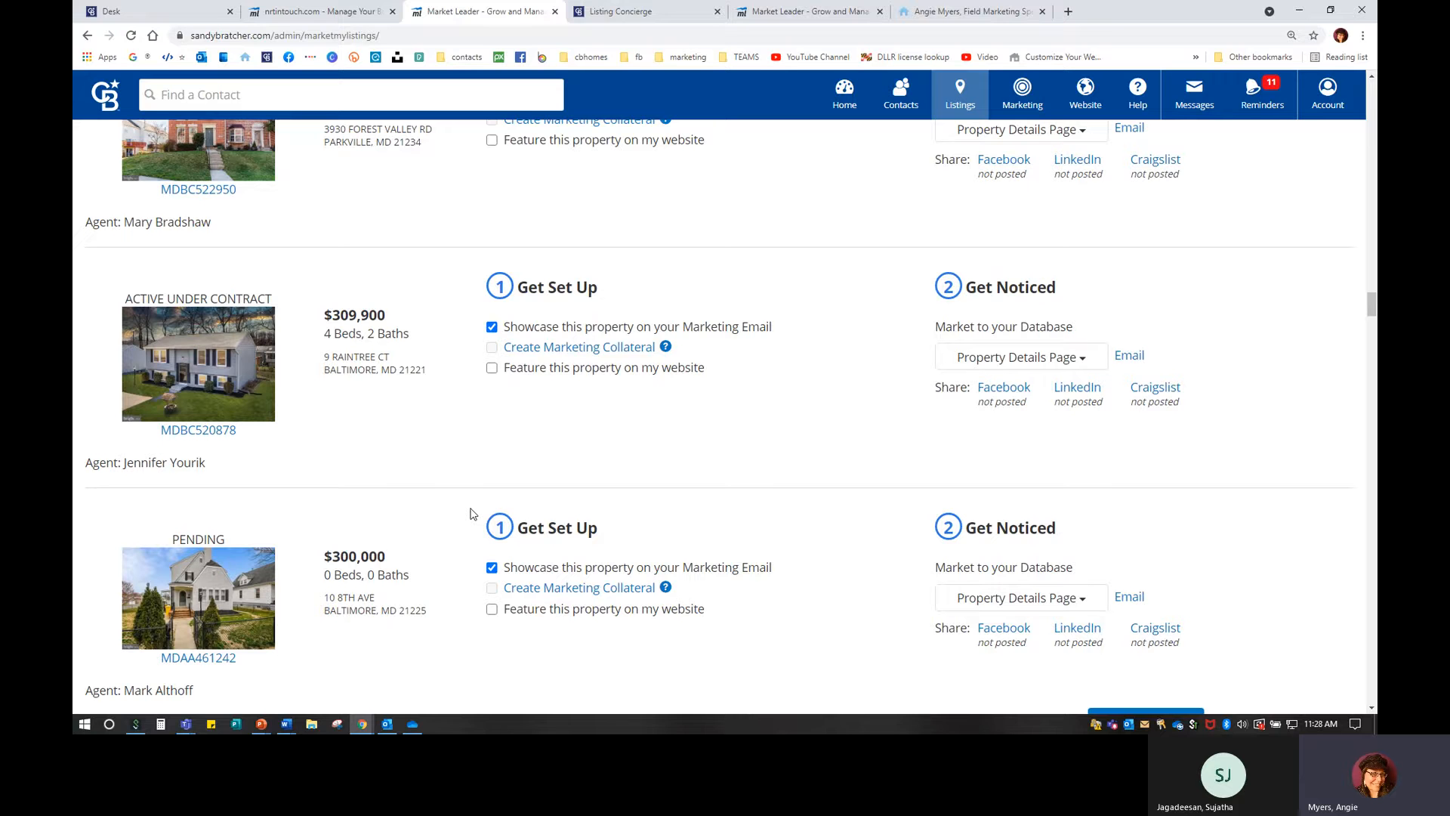
scroll(483, 423, "down", 1)
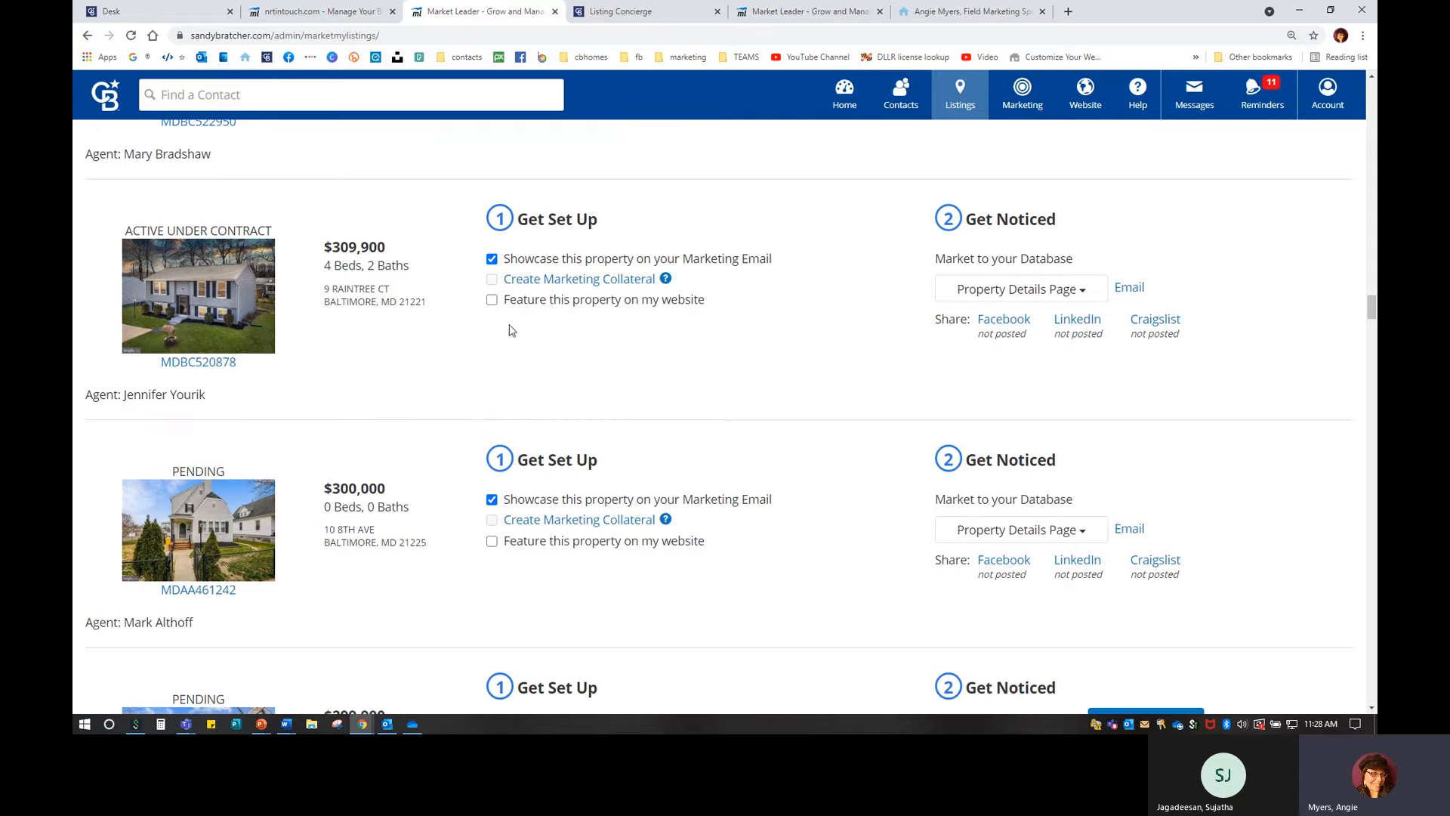
left_click(493, 301)
Feature a second listing further down the page on the website as well.
scroll(423, 469, "down", 5)
scroll(423, 468, "down", 1)
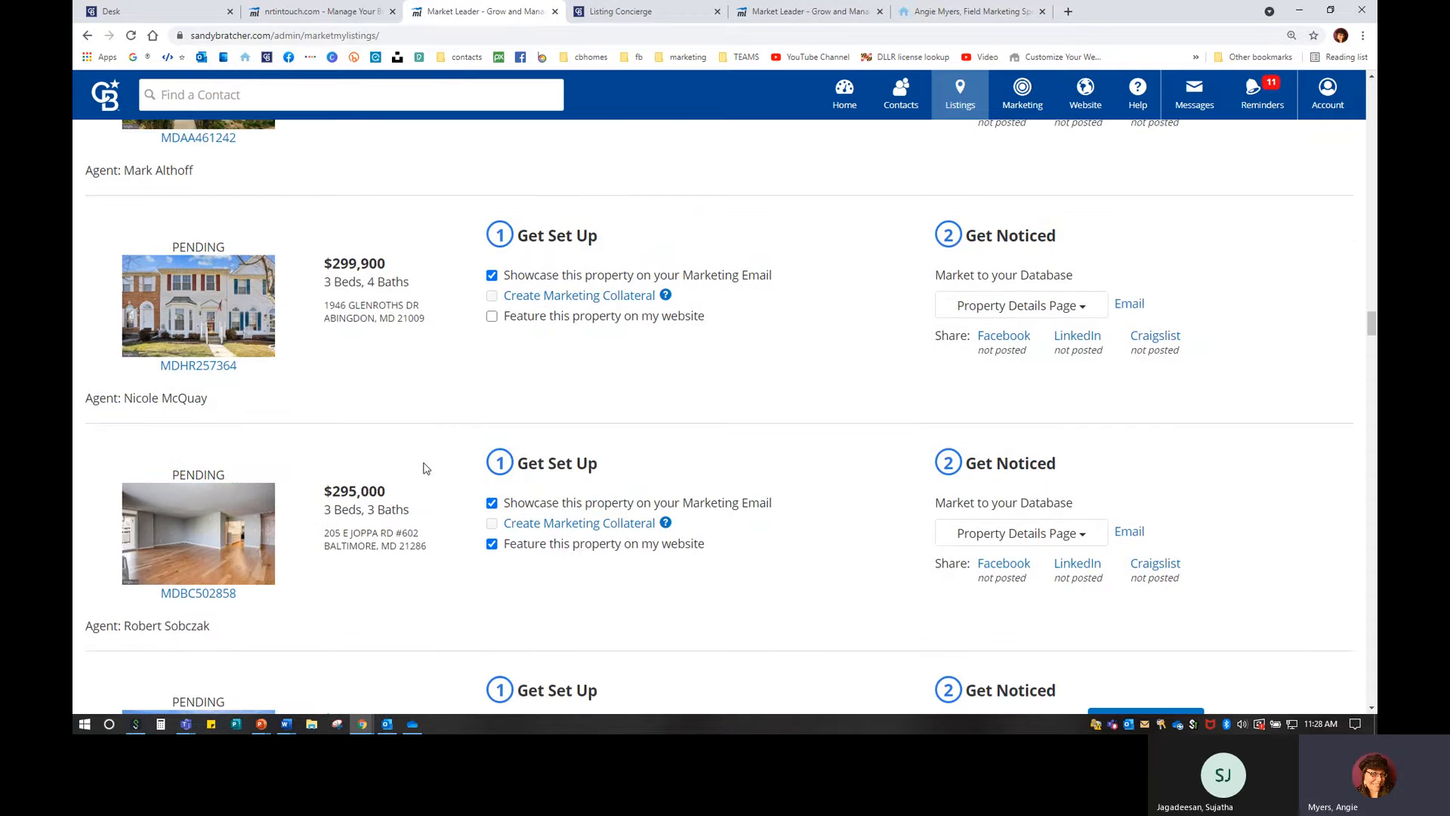
scroll(425, 468, "down", 12)
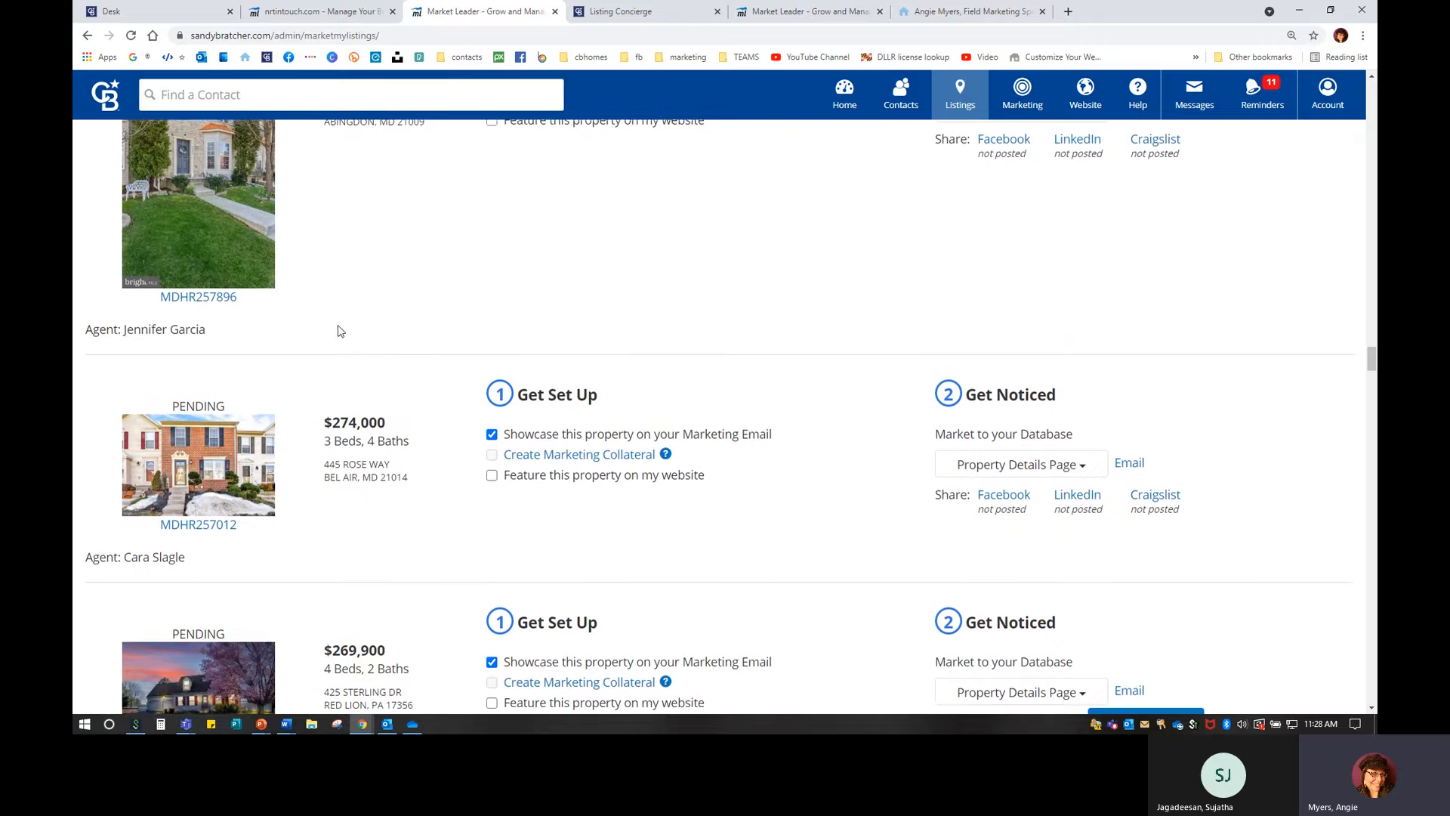
scroll(317, 589, "down", 3)
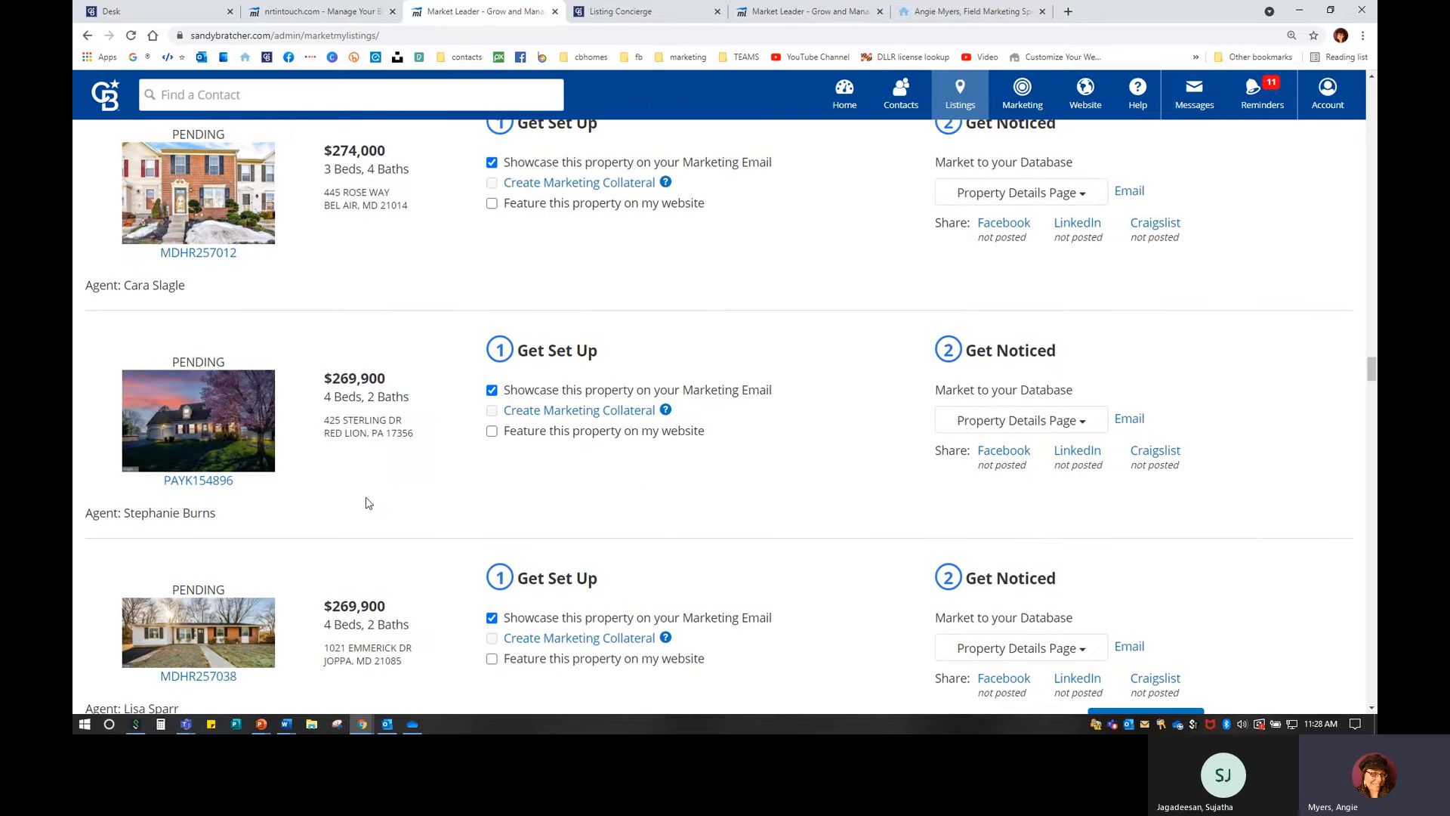
scroll(469, 480, "down", 5)
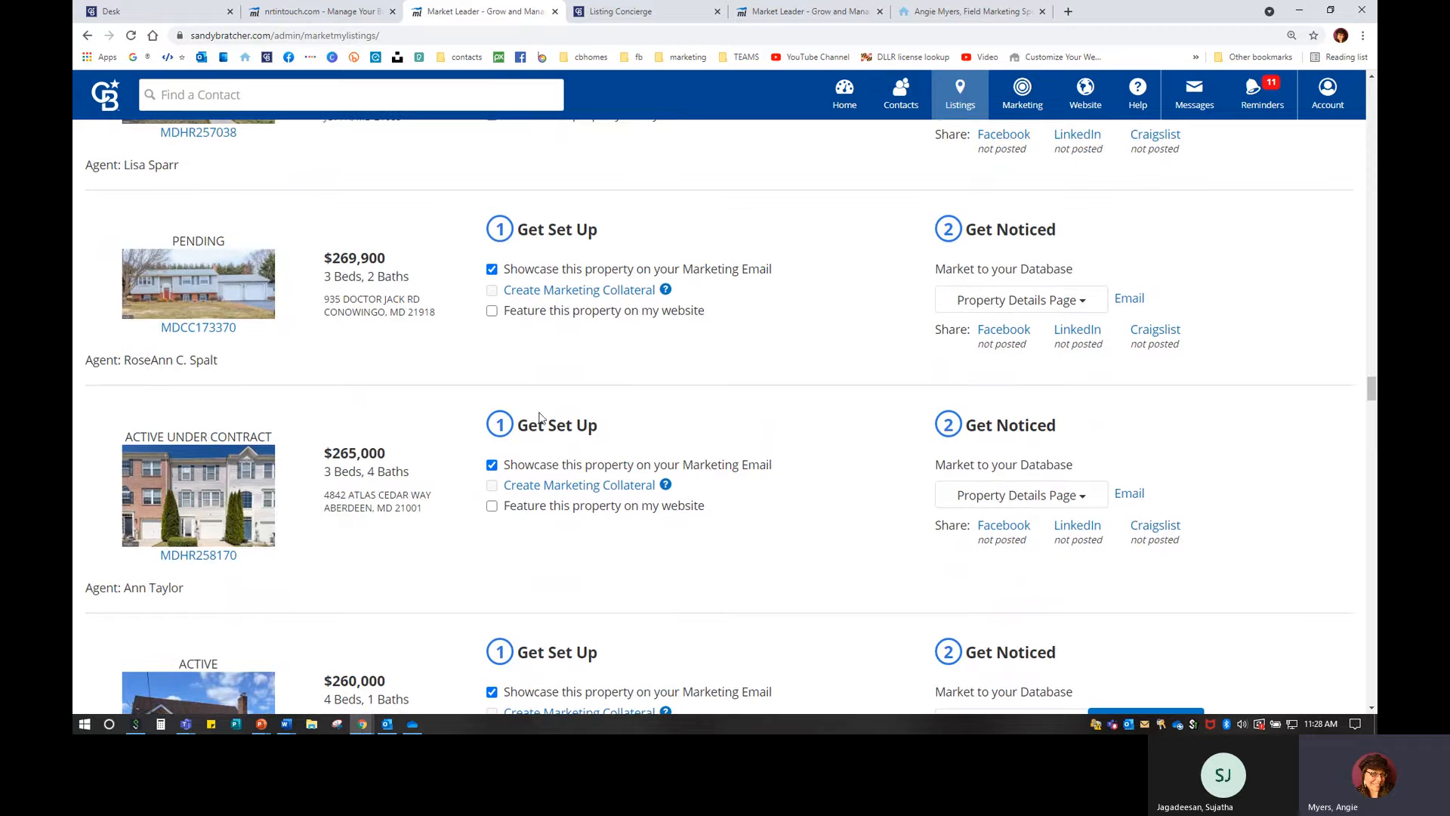
left_click(492, 505)
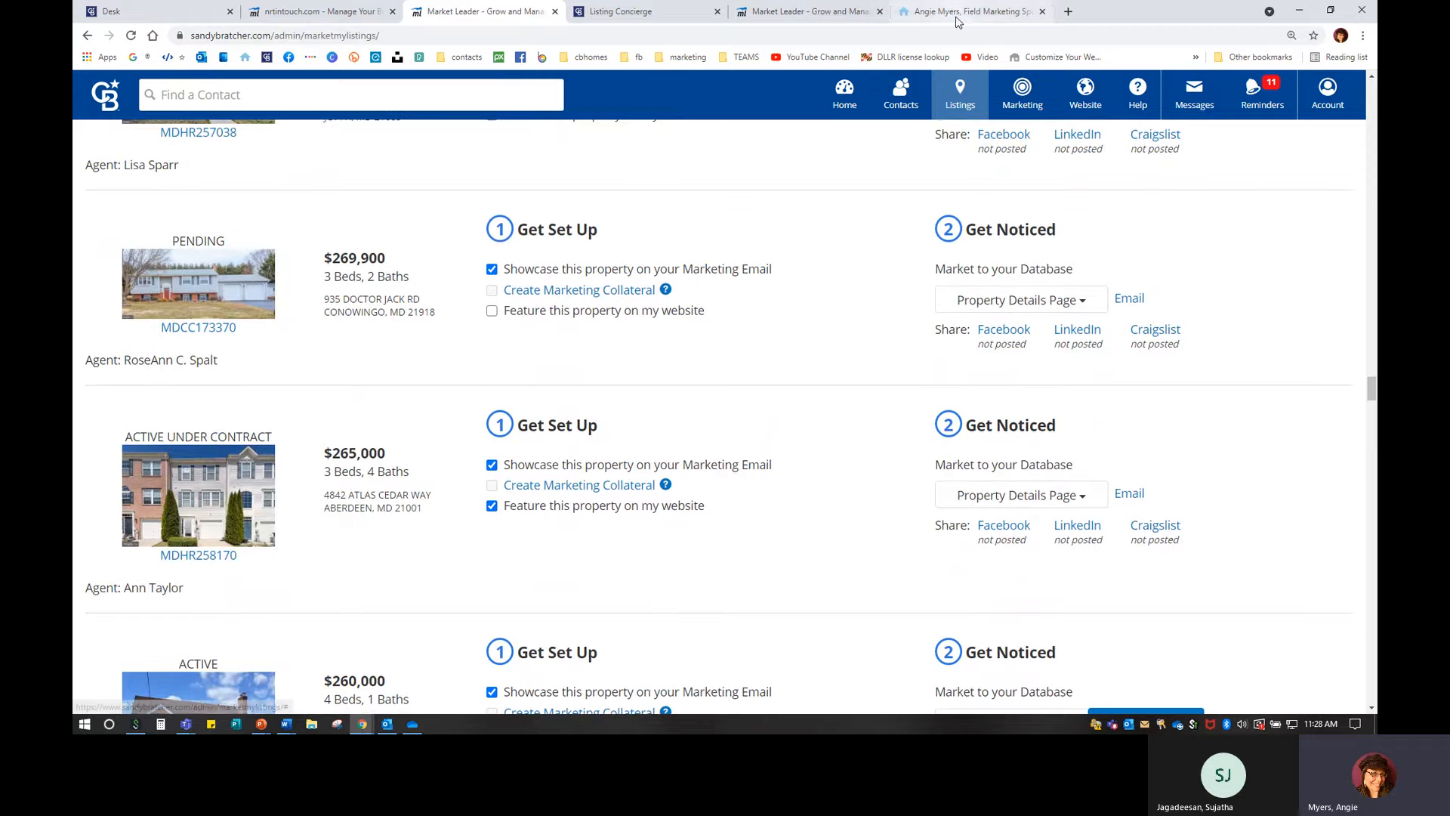
left_click(1062, 10)
Load the agent's website and scroll to Featured Properties showing $265,000, $295,000, $544,900 and $350,000.
type("sandy")
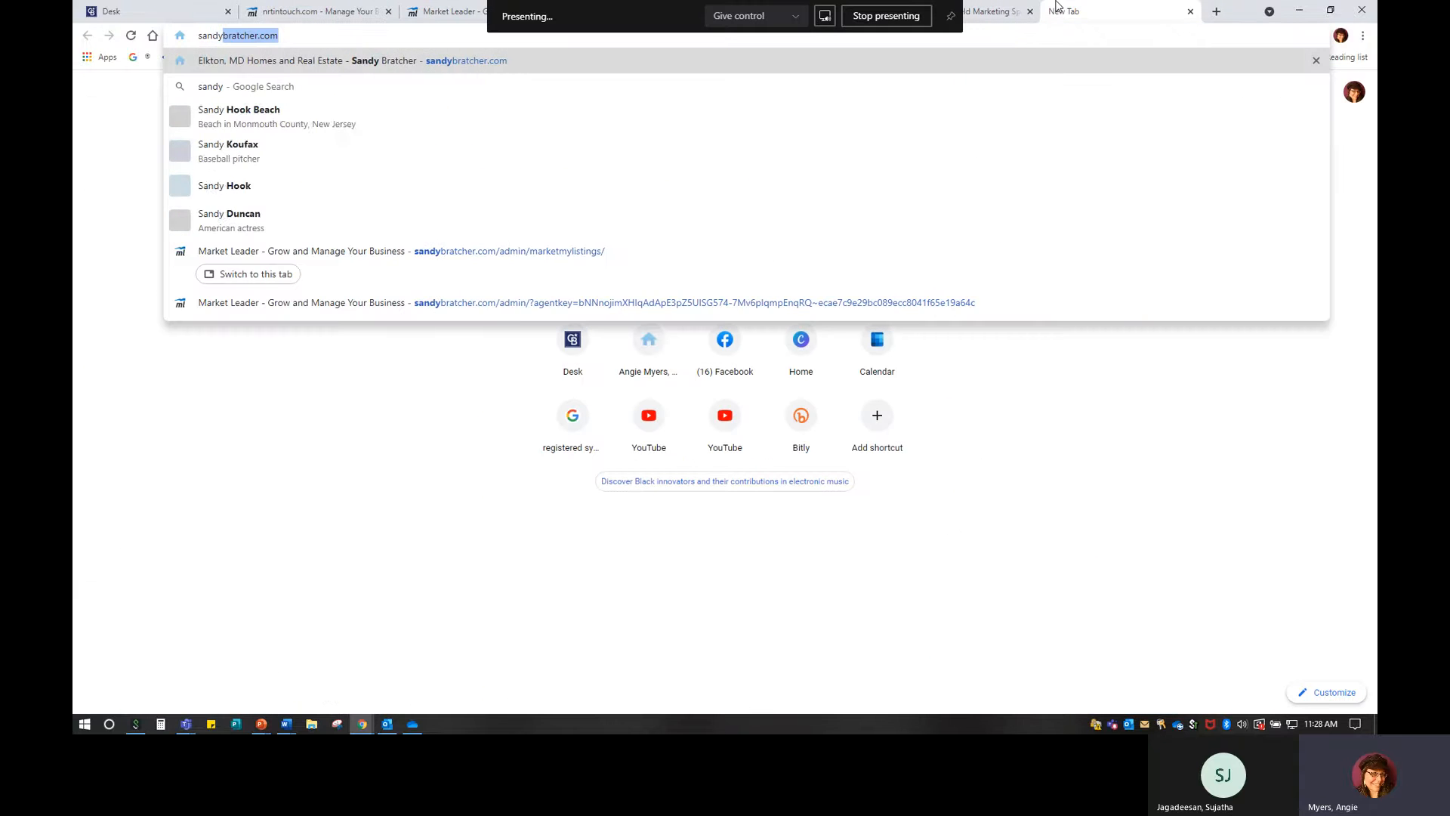
key("Return")
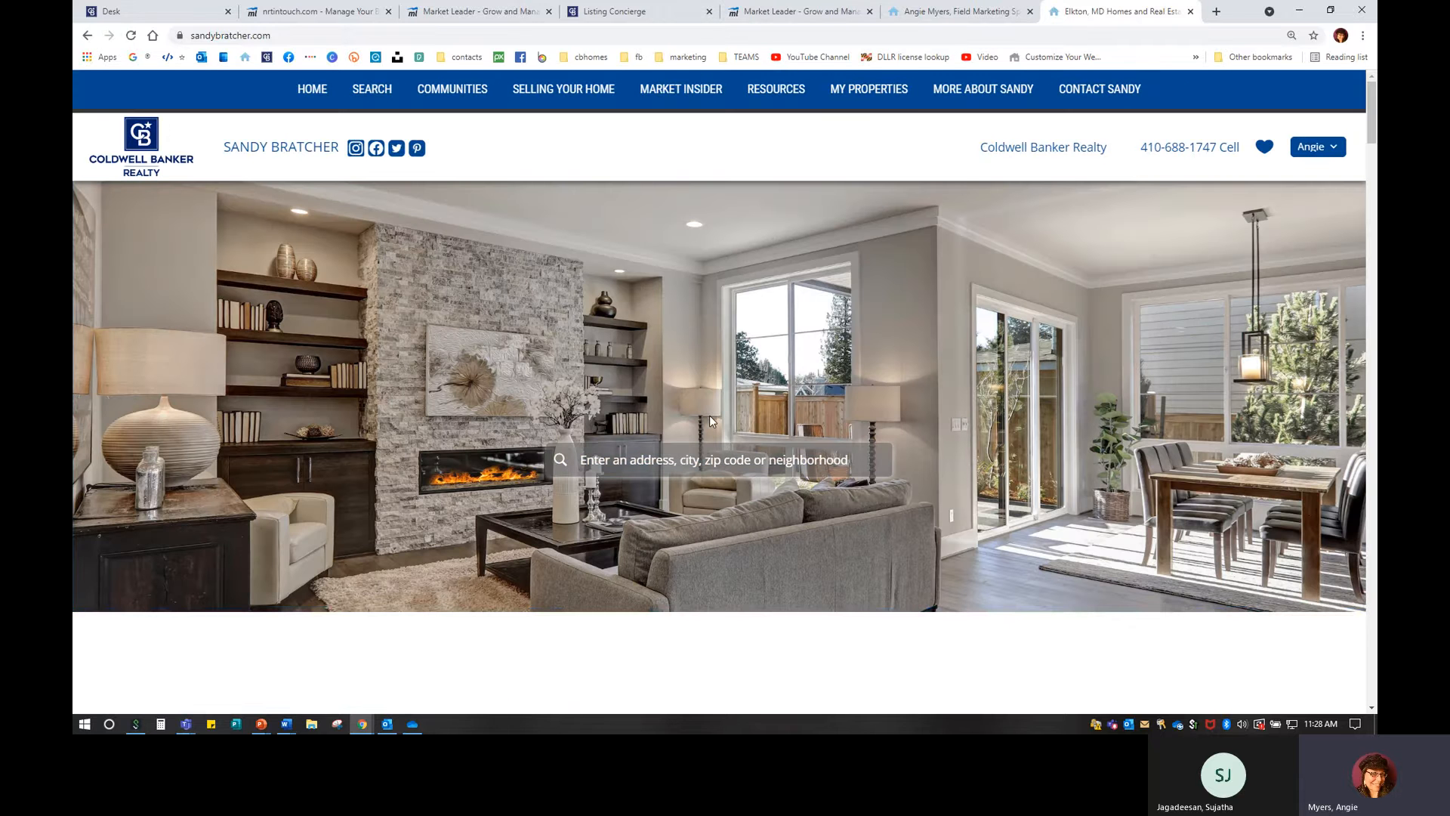
scroll(529, 462, "down", 8)
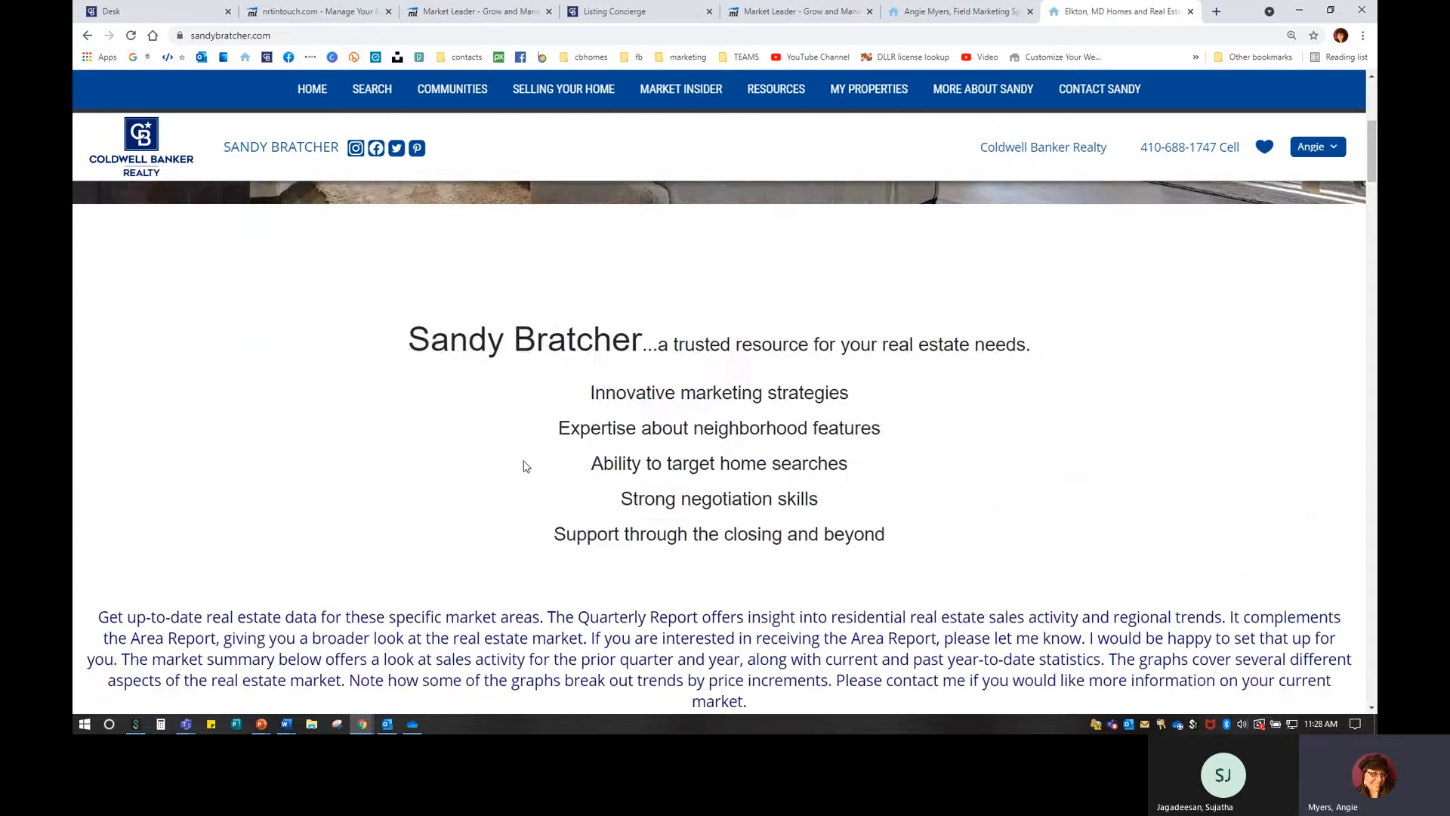
scroll(529, 462, "down", 12)
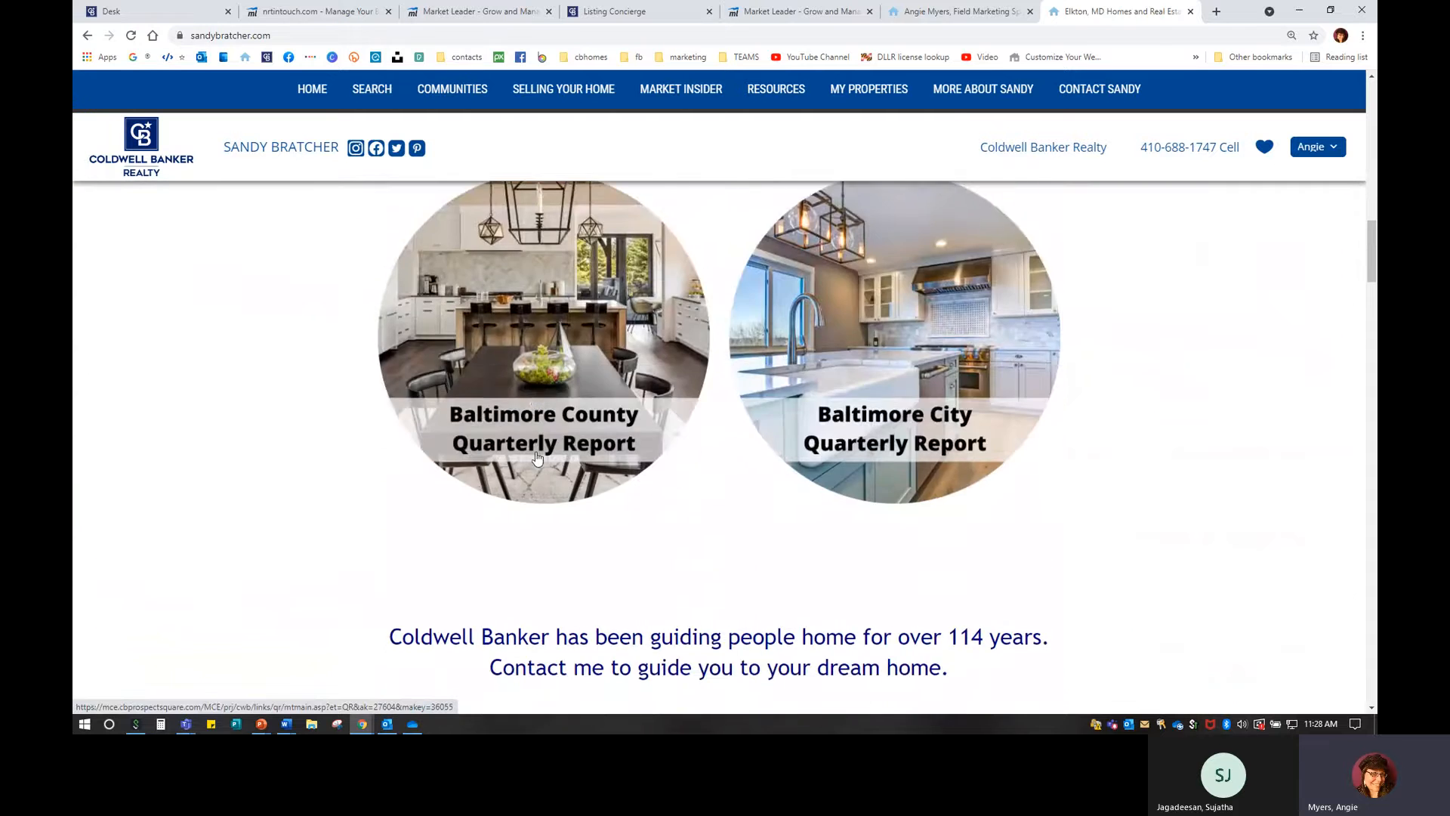
scroll(536, 450, "down", 10)
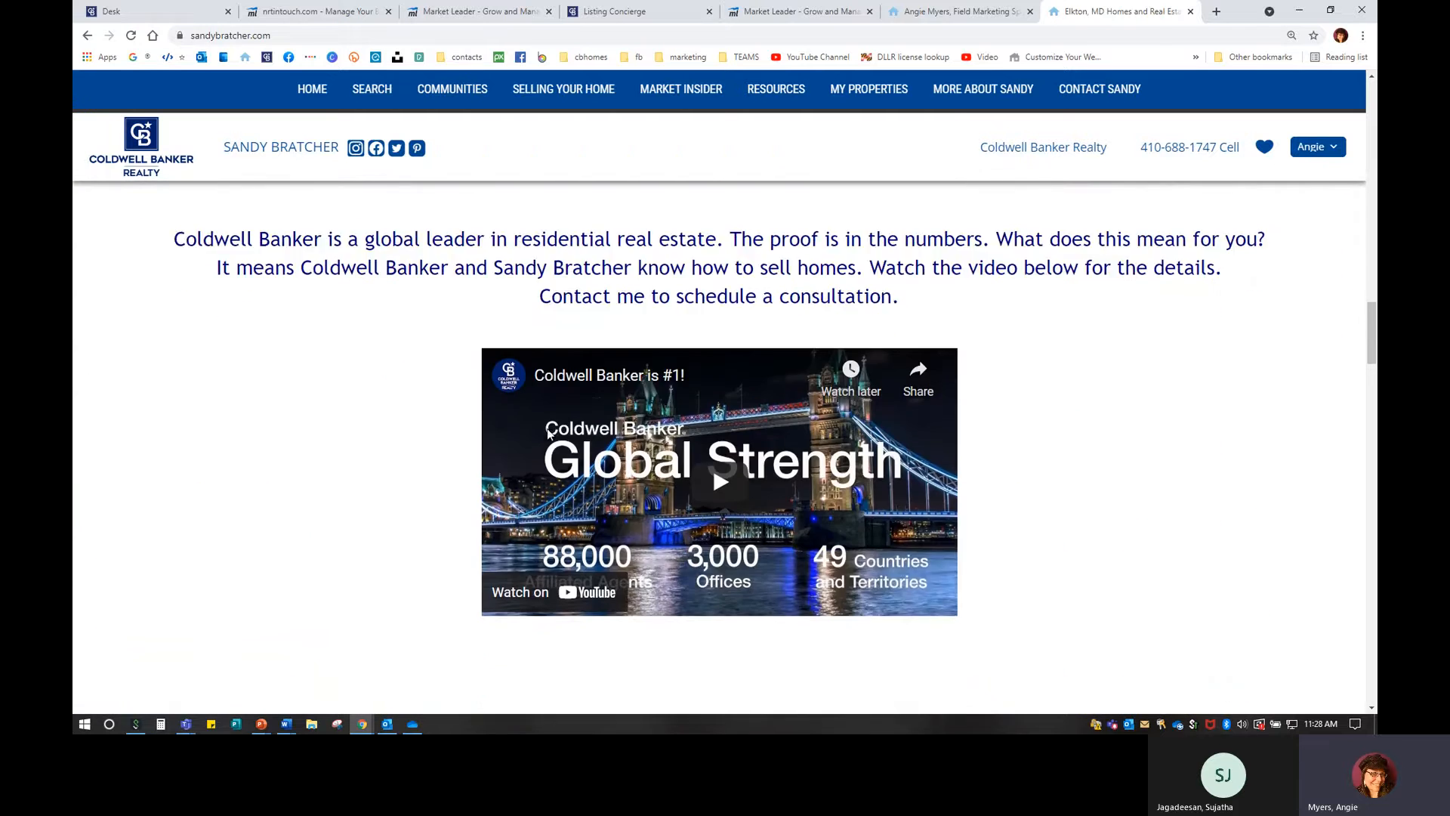
scroll(551, 436, "down", 3)
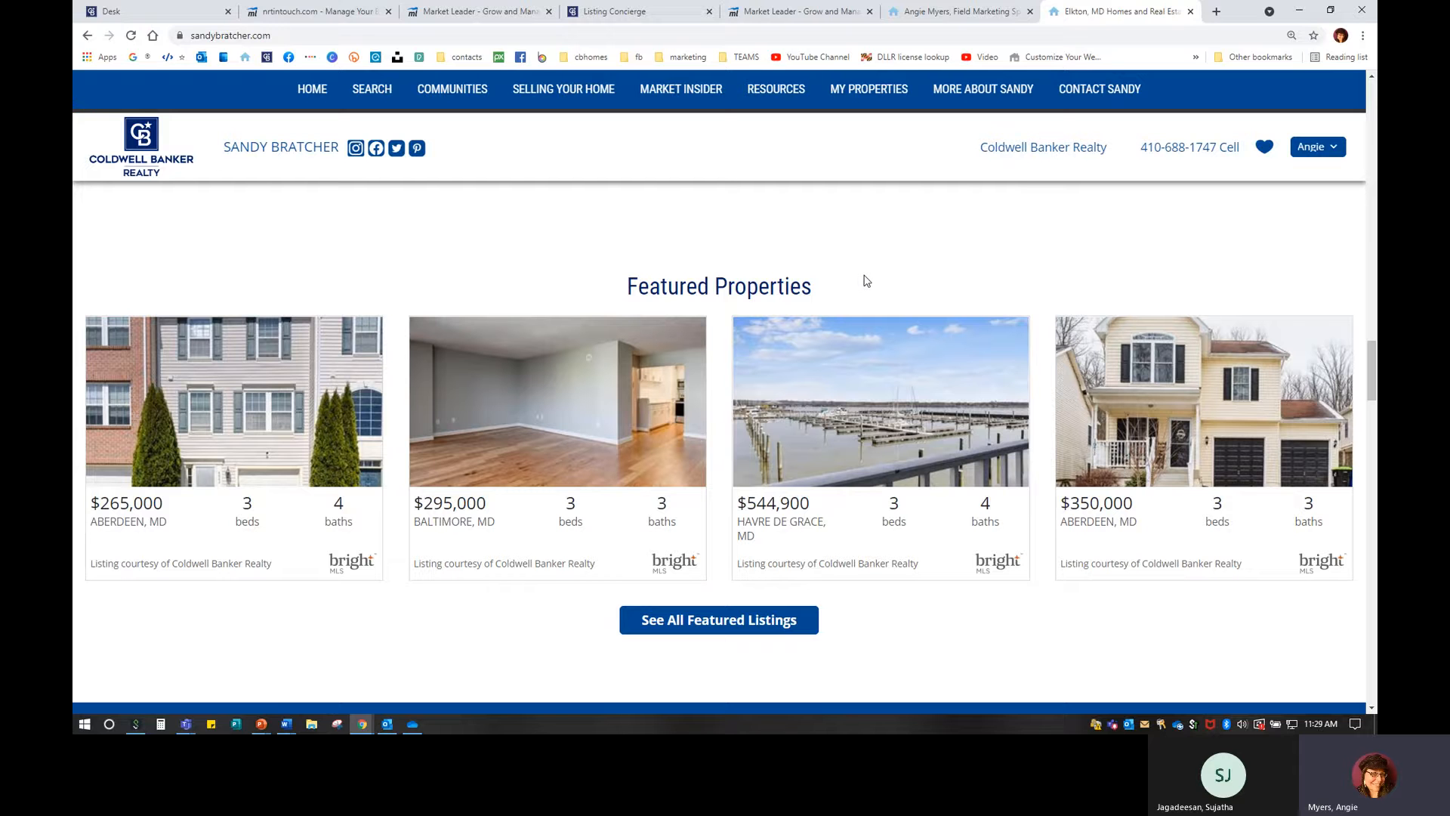
Open See All Featured Listings and browse the Active Listings cards, including Bel Air and North East homes.
left_click(721, 623)
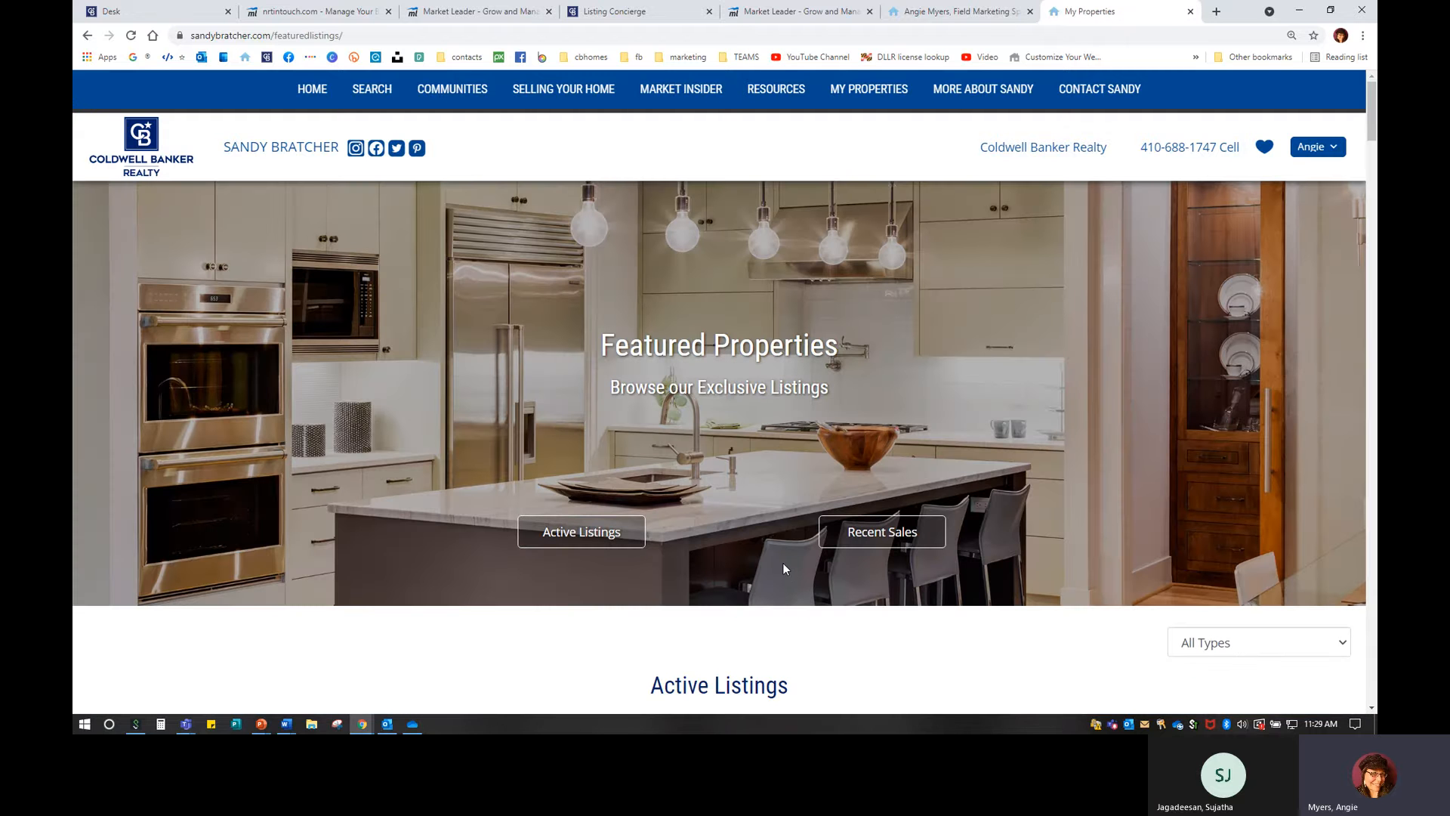
mouse_move(874, 96)
scroll(720, 479, "down", 3)
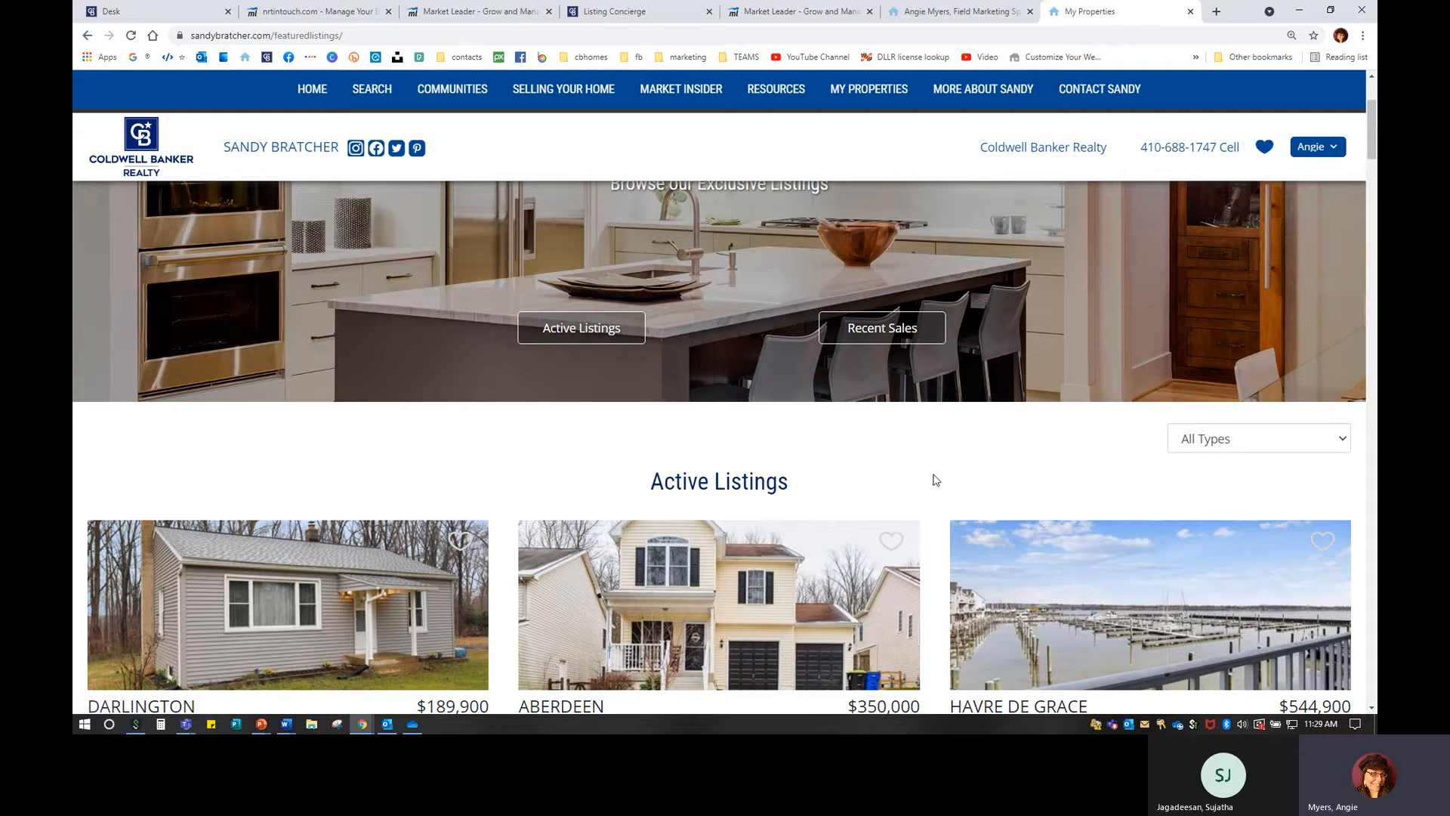
scroll(936, 480, "down", 2)
scroll(936, 480, "down", 1)
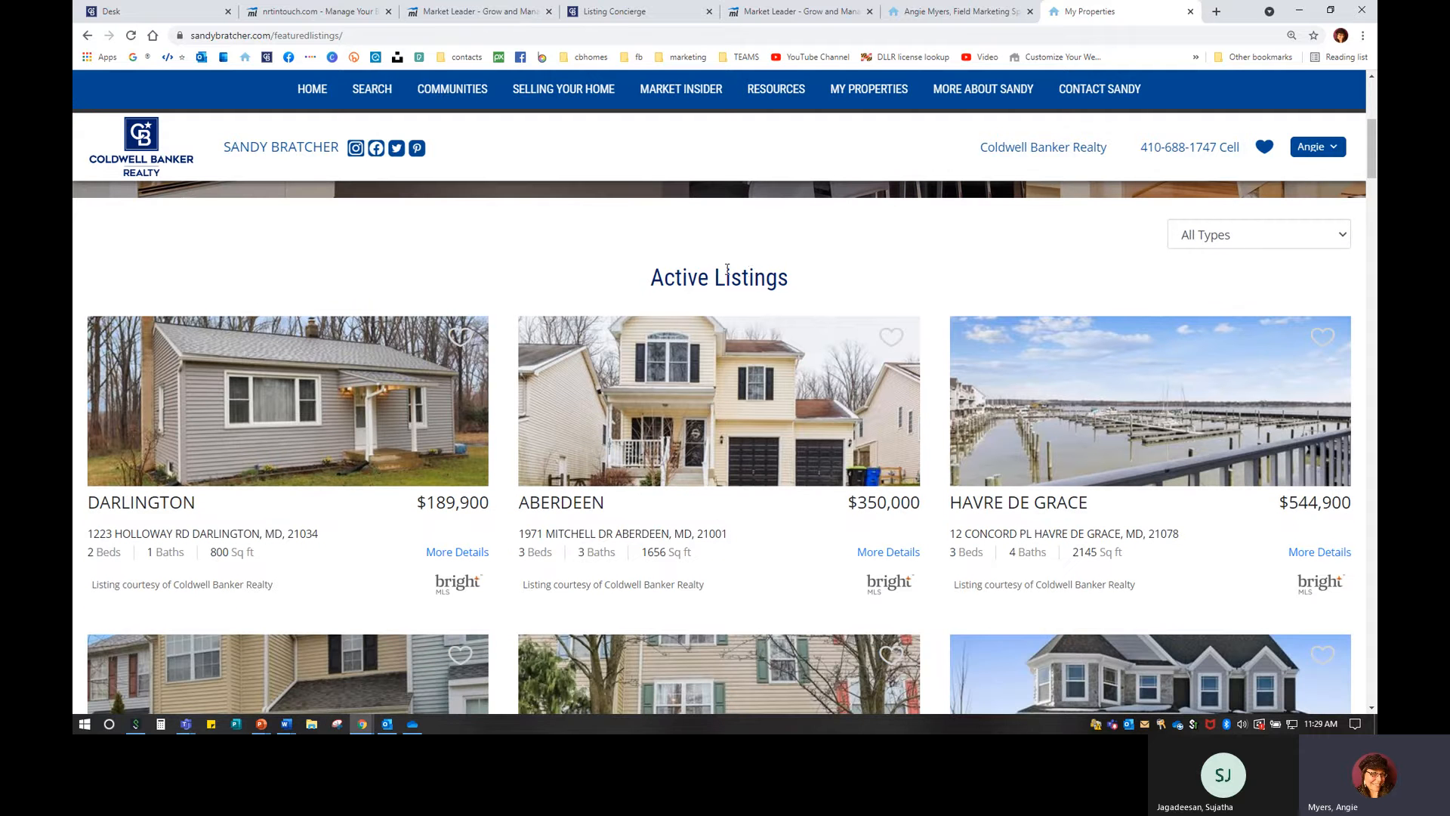
scroll(751, 272, "down", 1)
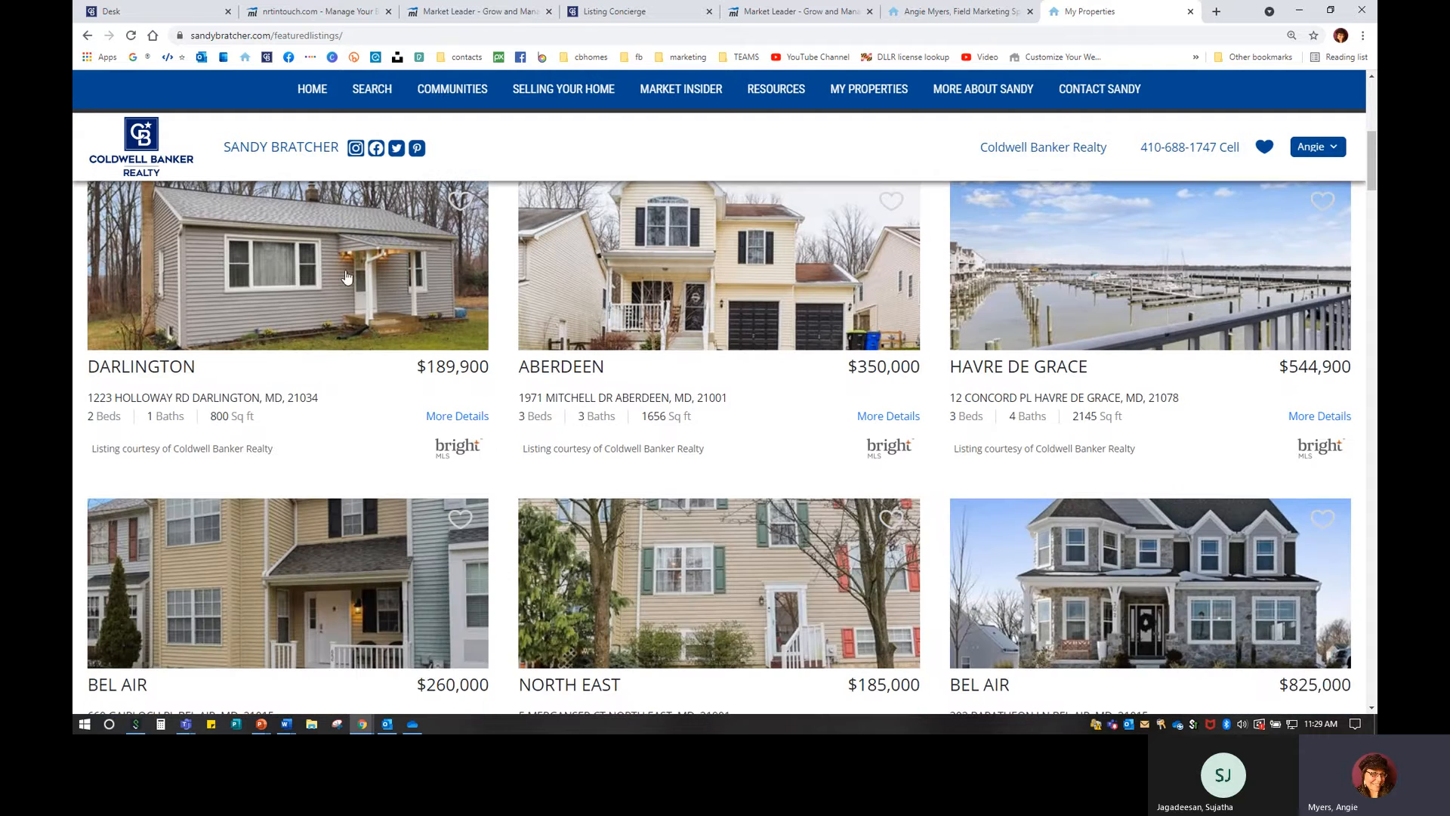
scroll(696, 408, "up", 1)
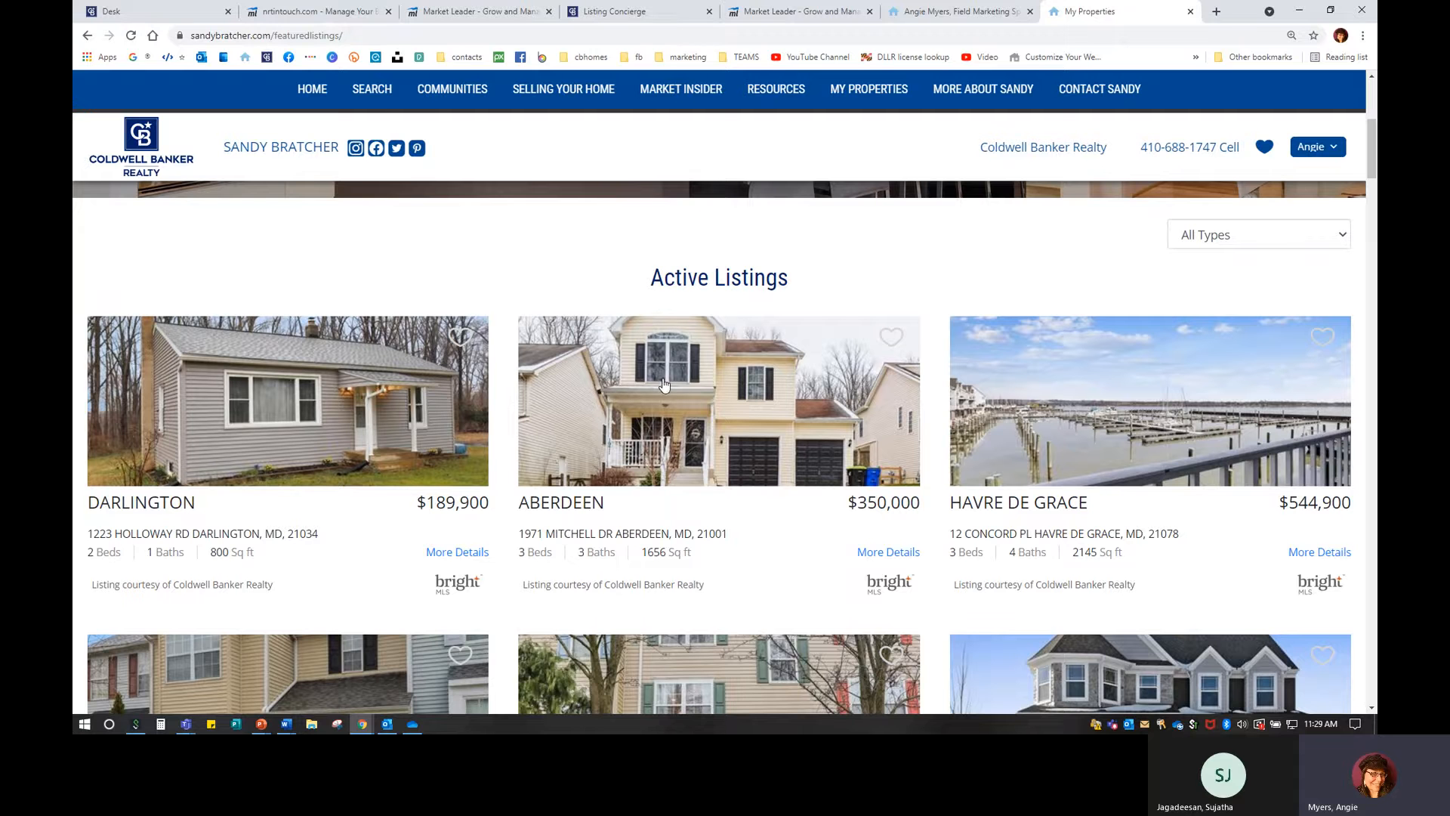
scroll(868, 355, "down", 1)
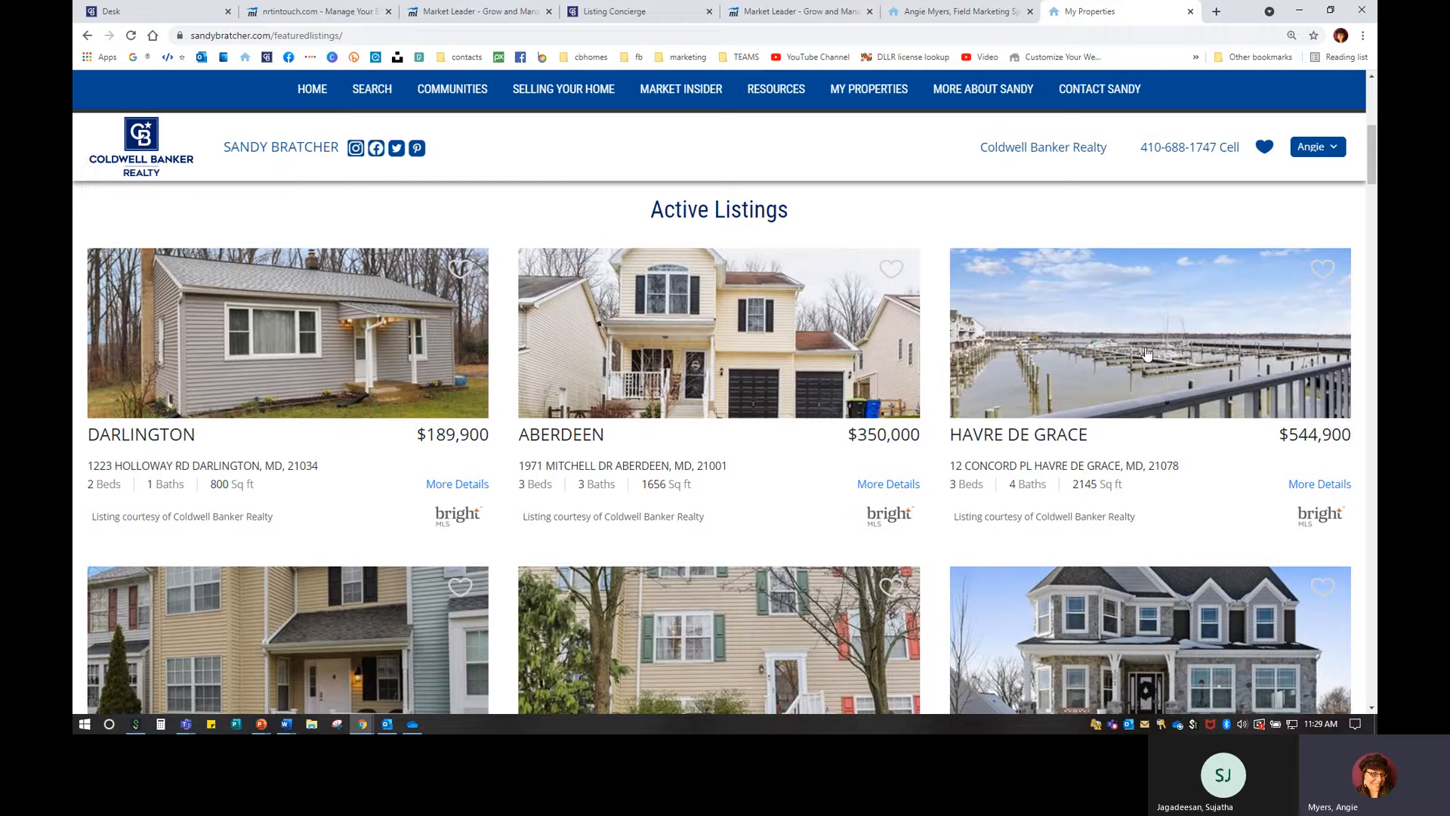
scroll(816, 439, "down", 1)
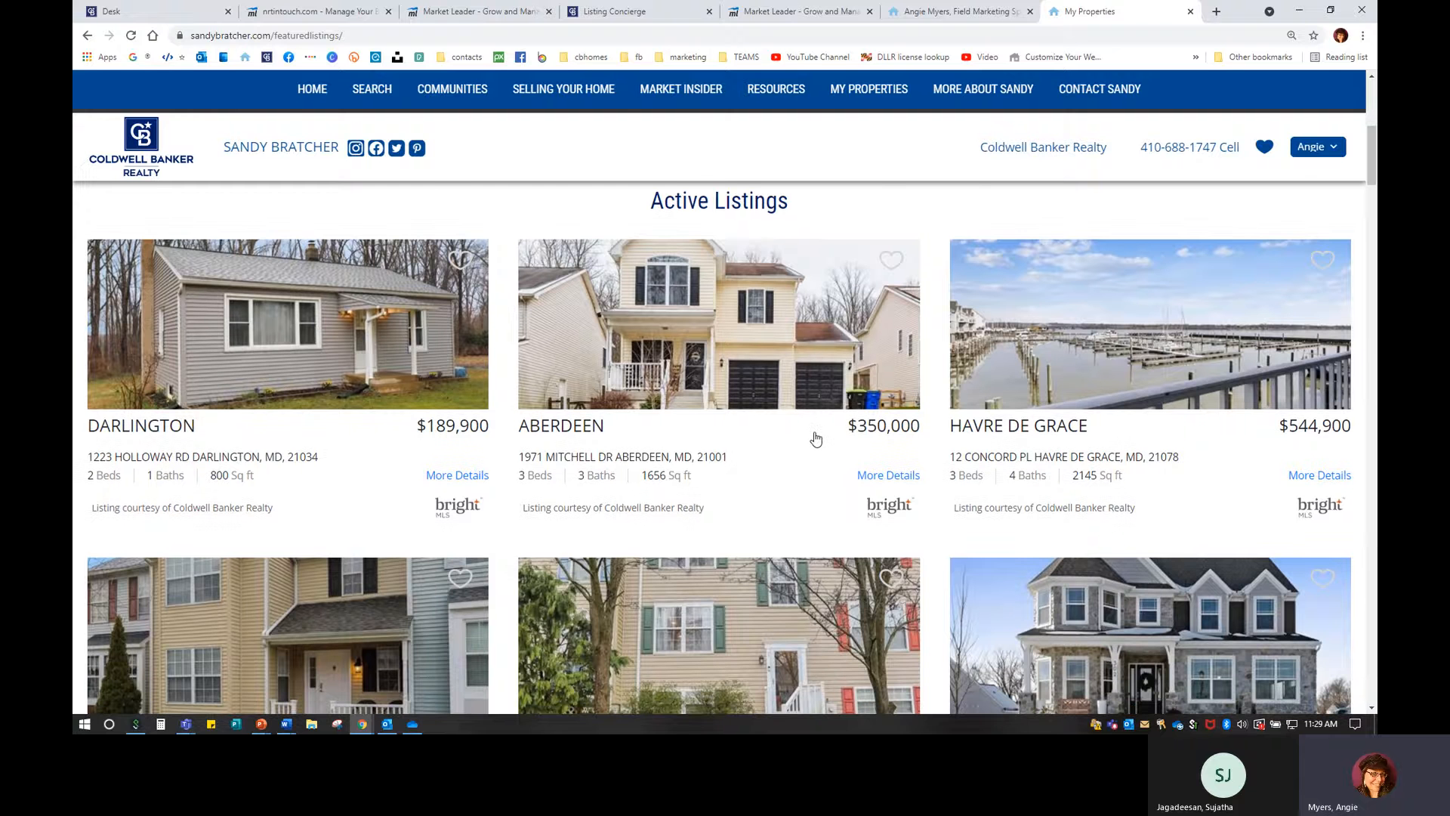
scroll(816, 438, "down", 4)
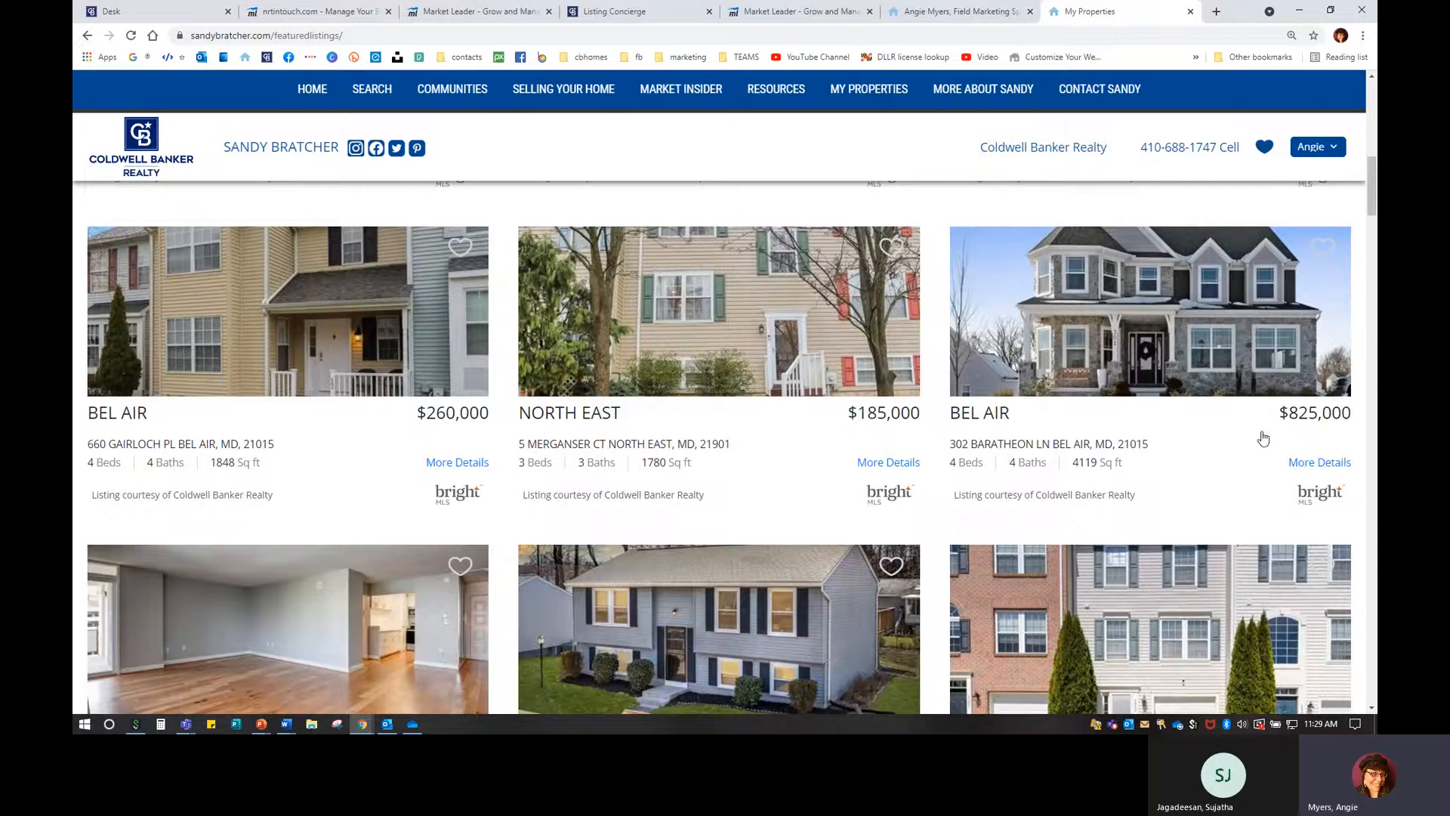
scroll(1230, 505, "down", 3)
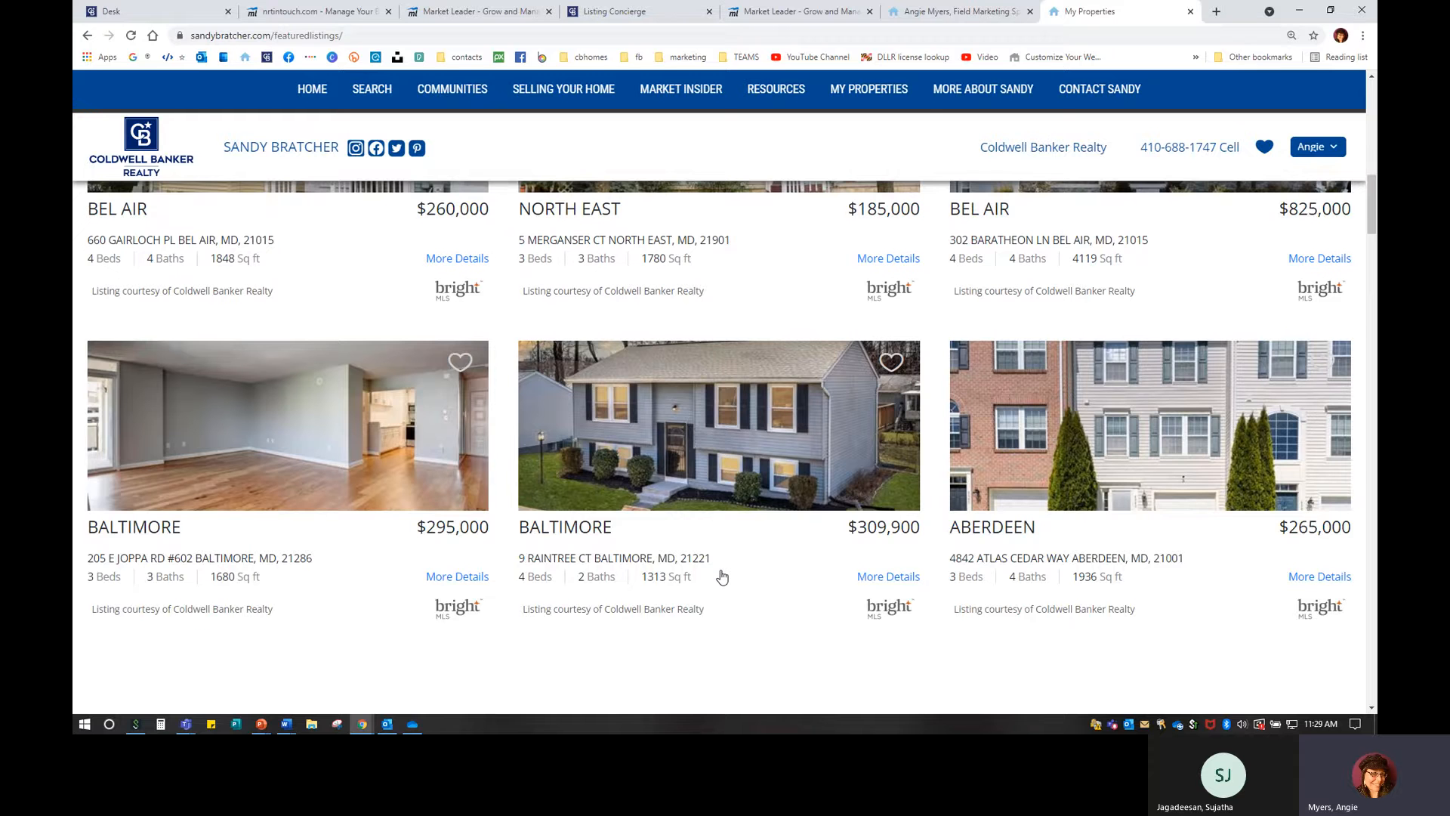
scroll(722, 577, "up", 3)
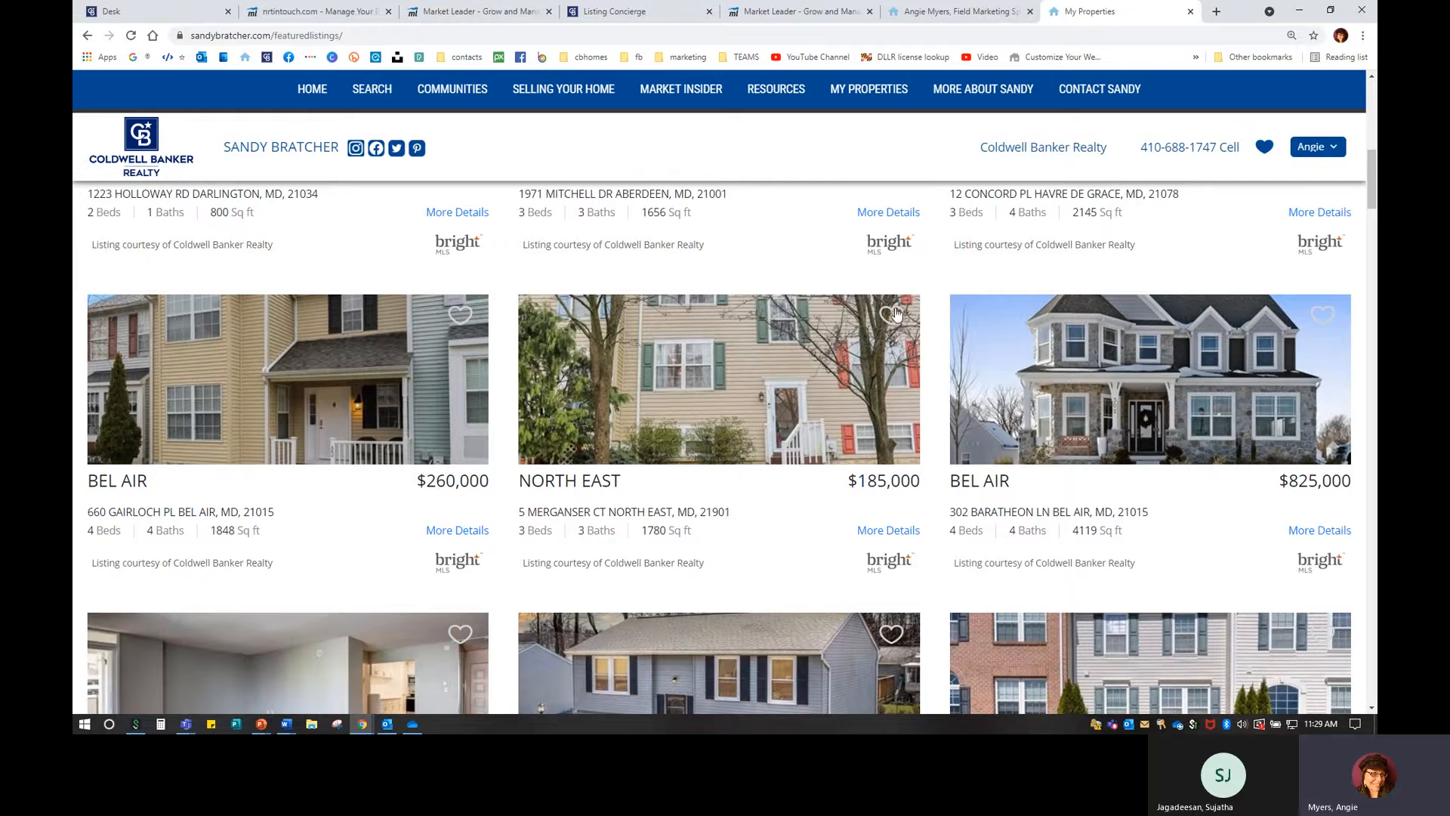
Feature the $260,000 Baltimore listing on the agent's website from the listings marketing page.
left_click(781, 12)
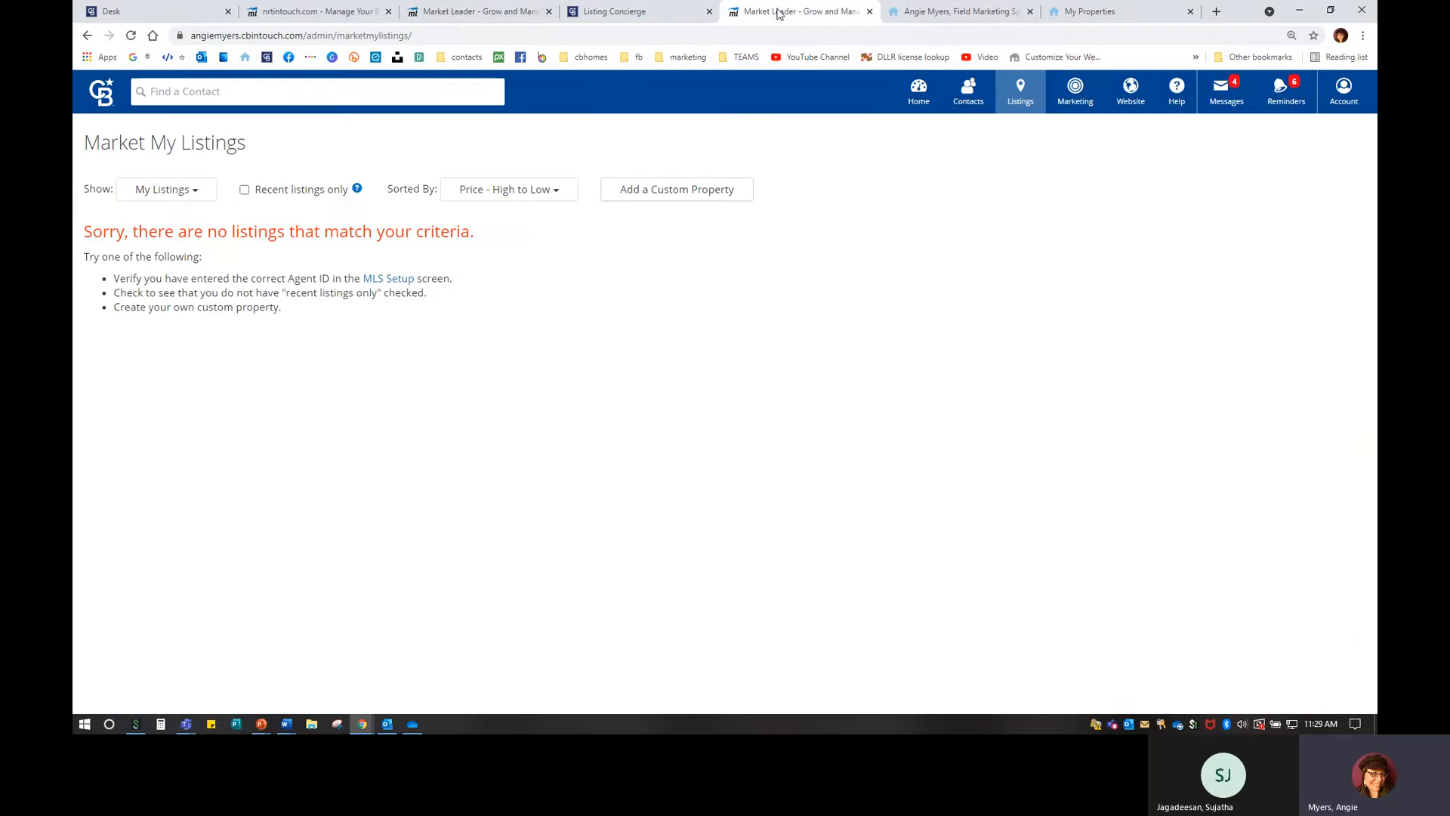
left_click(456, 11)
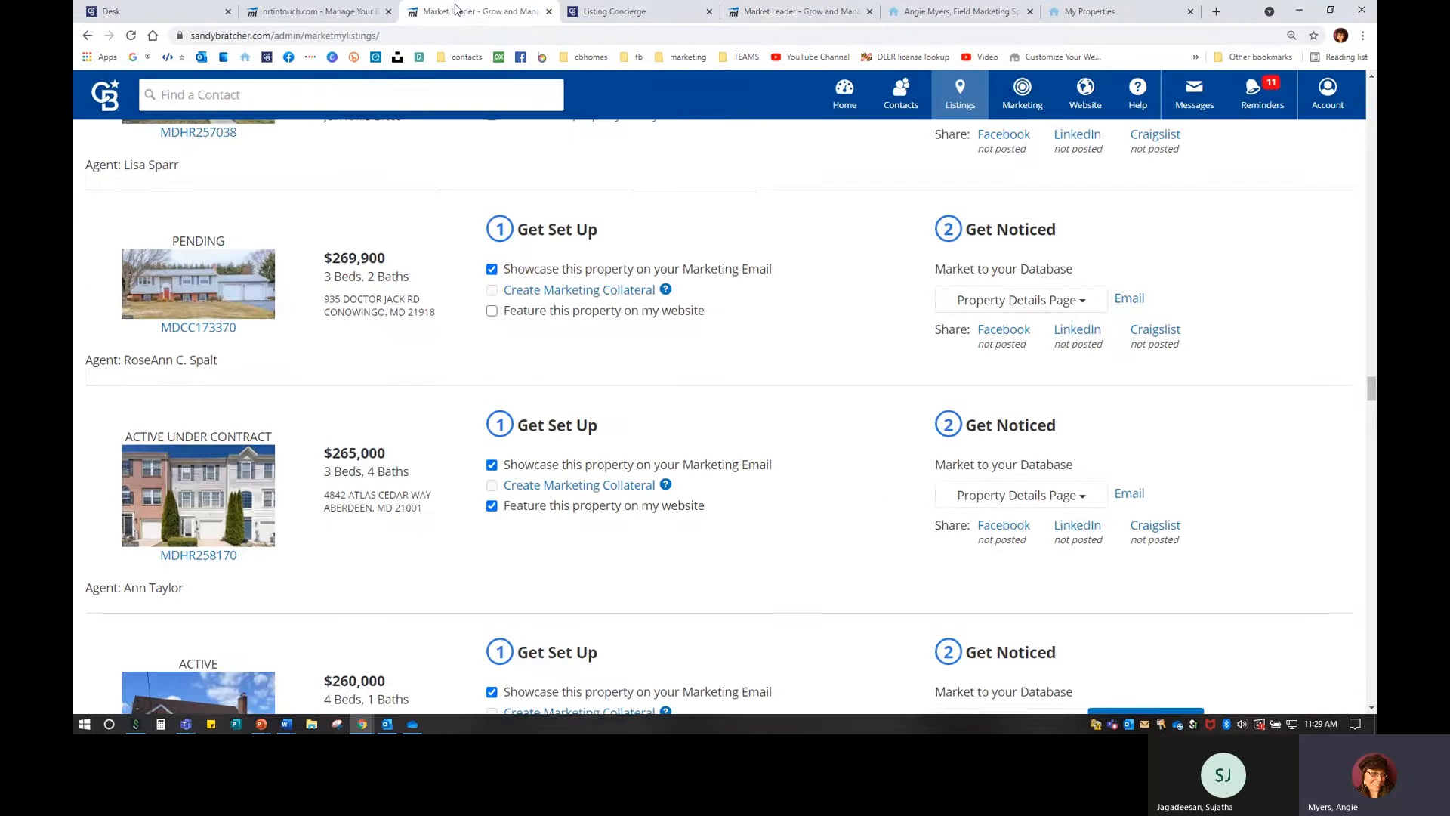
scroll(384, 489, "down", 4)
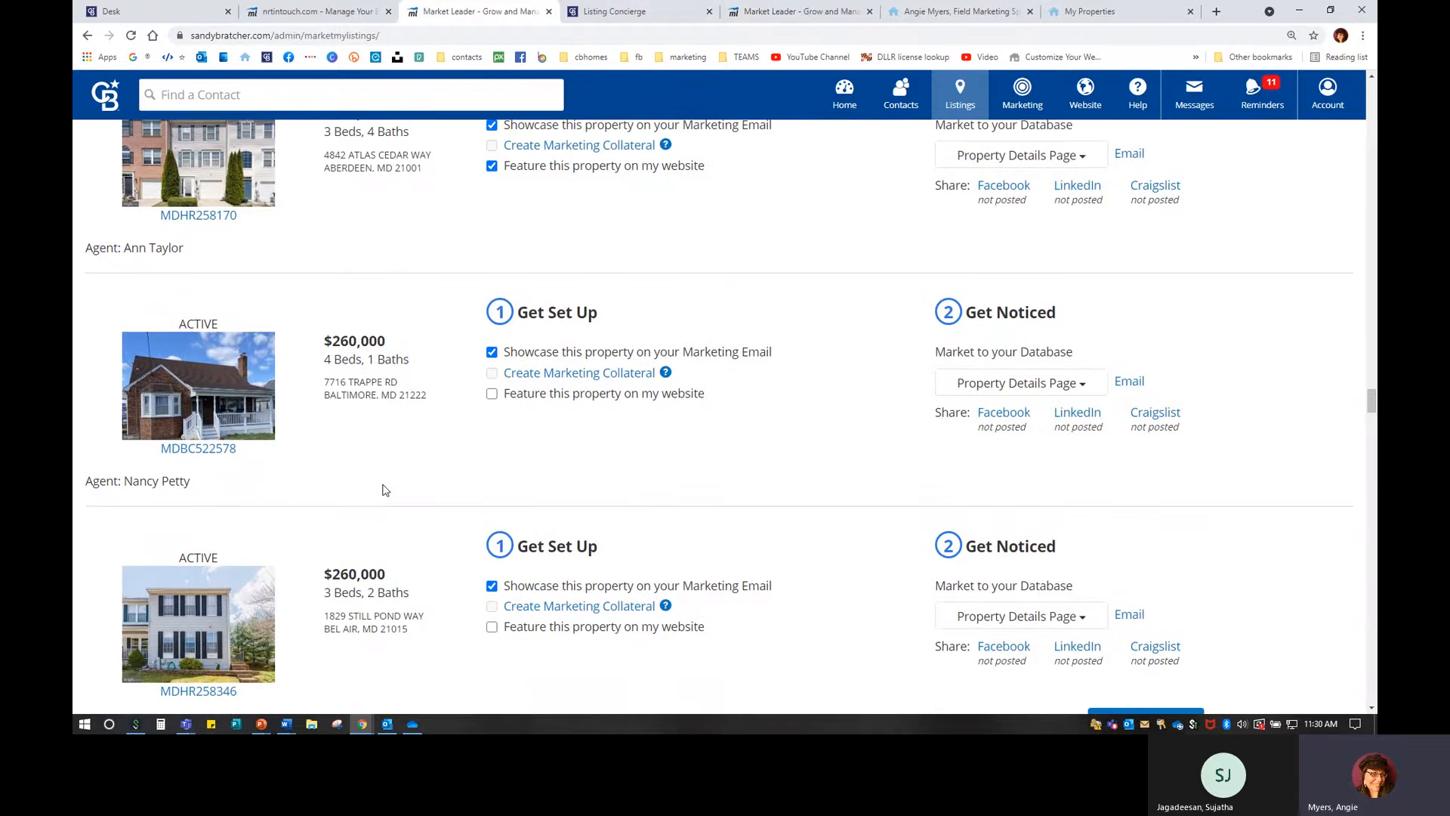
left_click(492, 393)
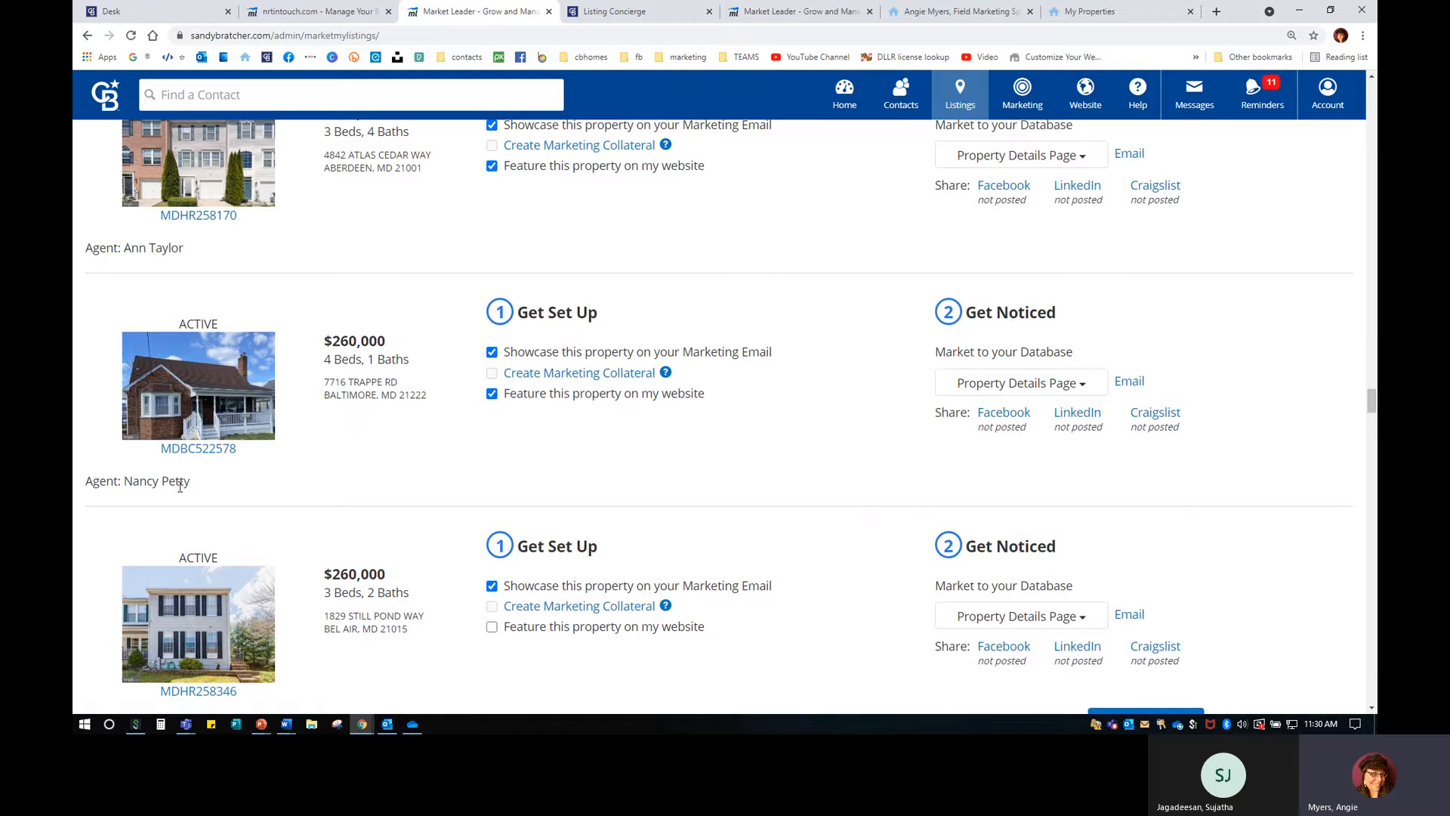
left_click(1104, 18)
Reload the featured listings page and confirm the $260,000 Baltimore home now appears in Active Listings.
left_click(130, 35)
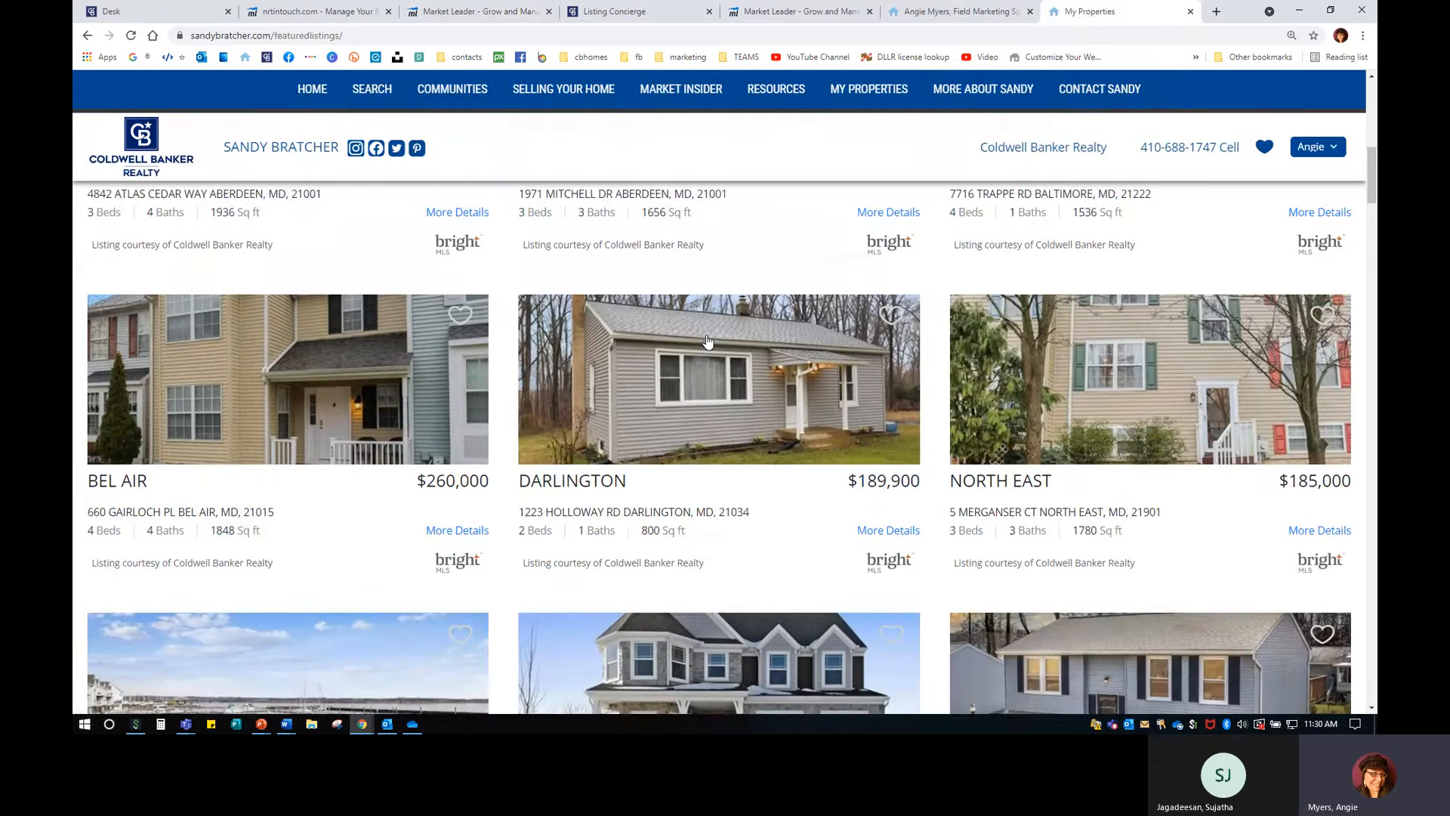
scroll(707, 340, "down", 1)
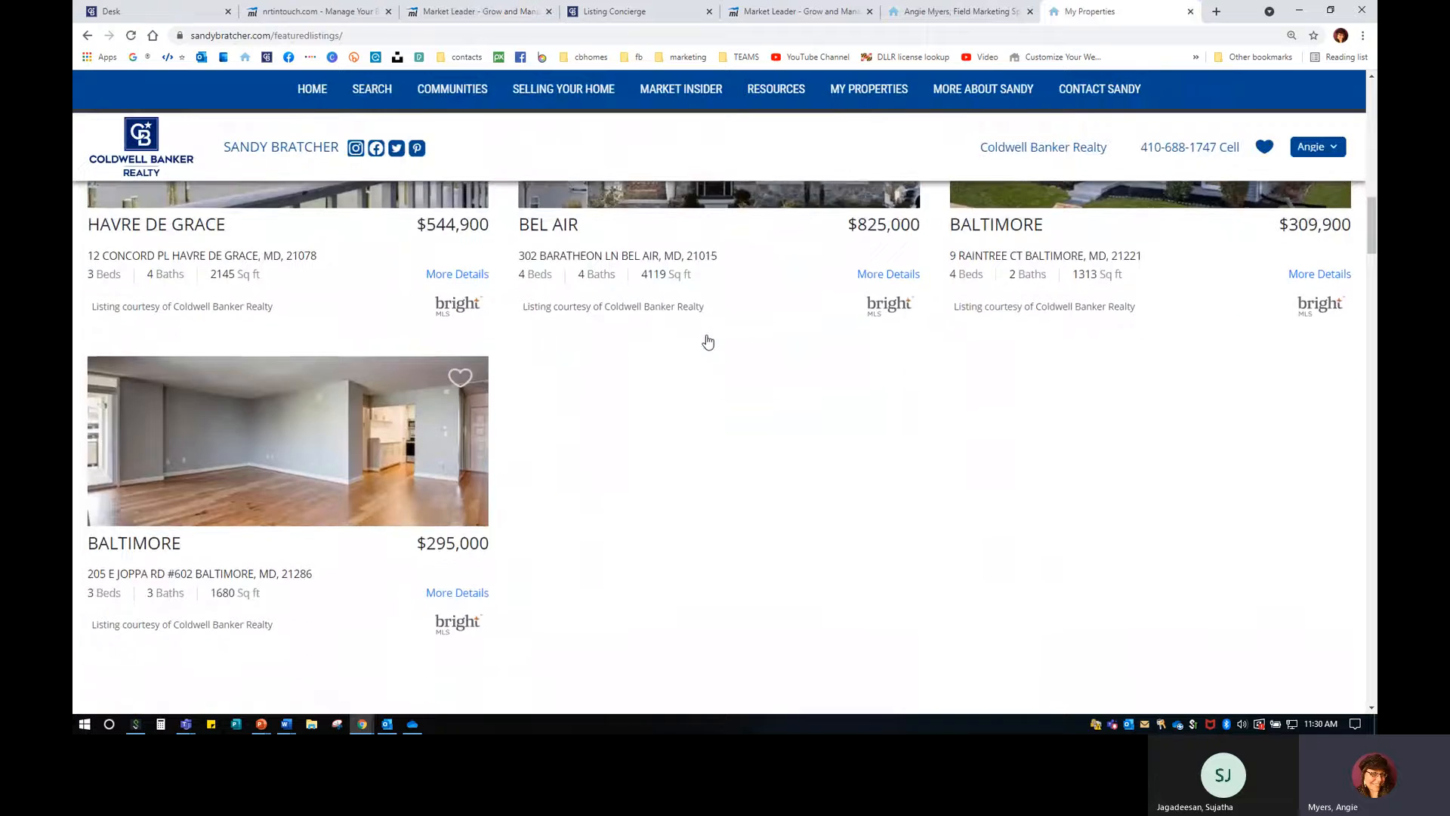
scroll(708, 341, "up", 10)
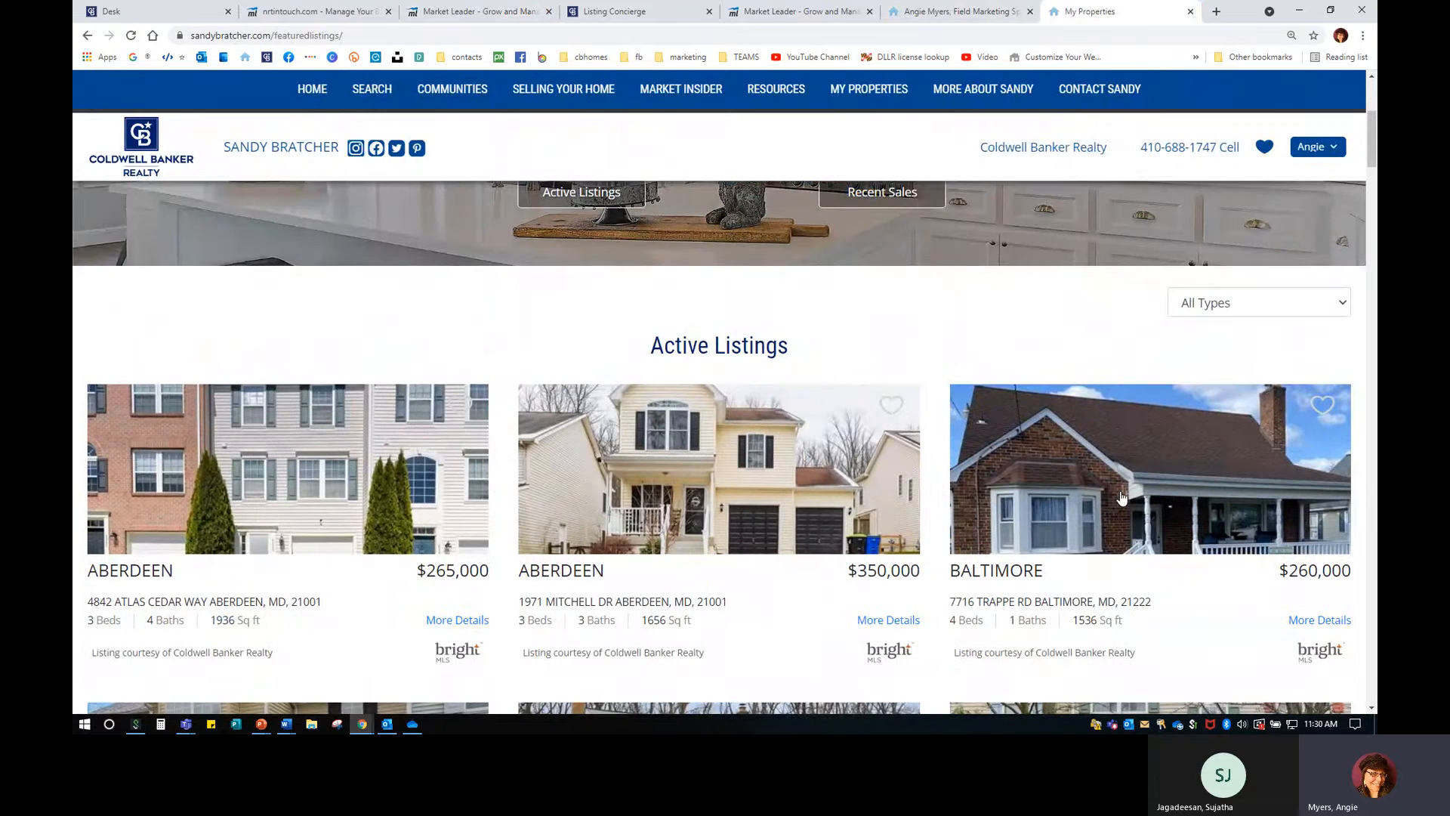
scroll(1122, 497, "down", 3)
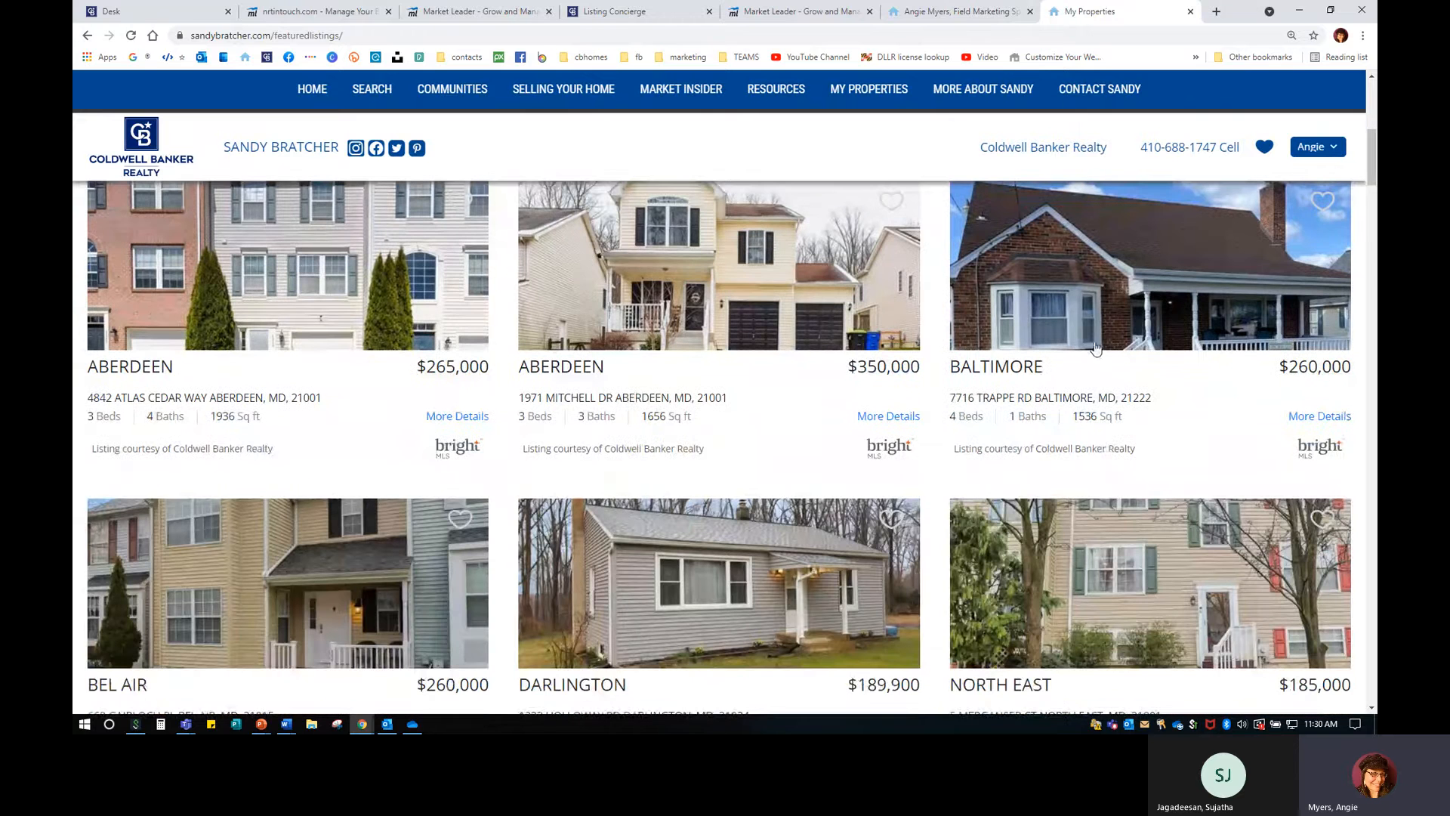
left_click(1135, 310)
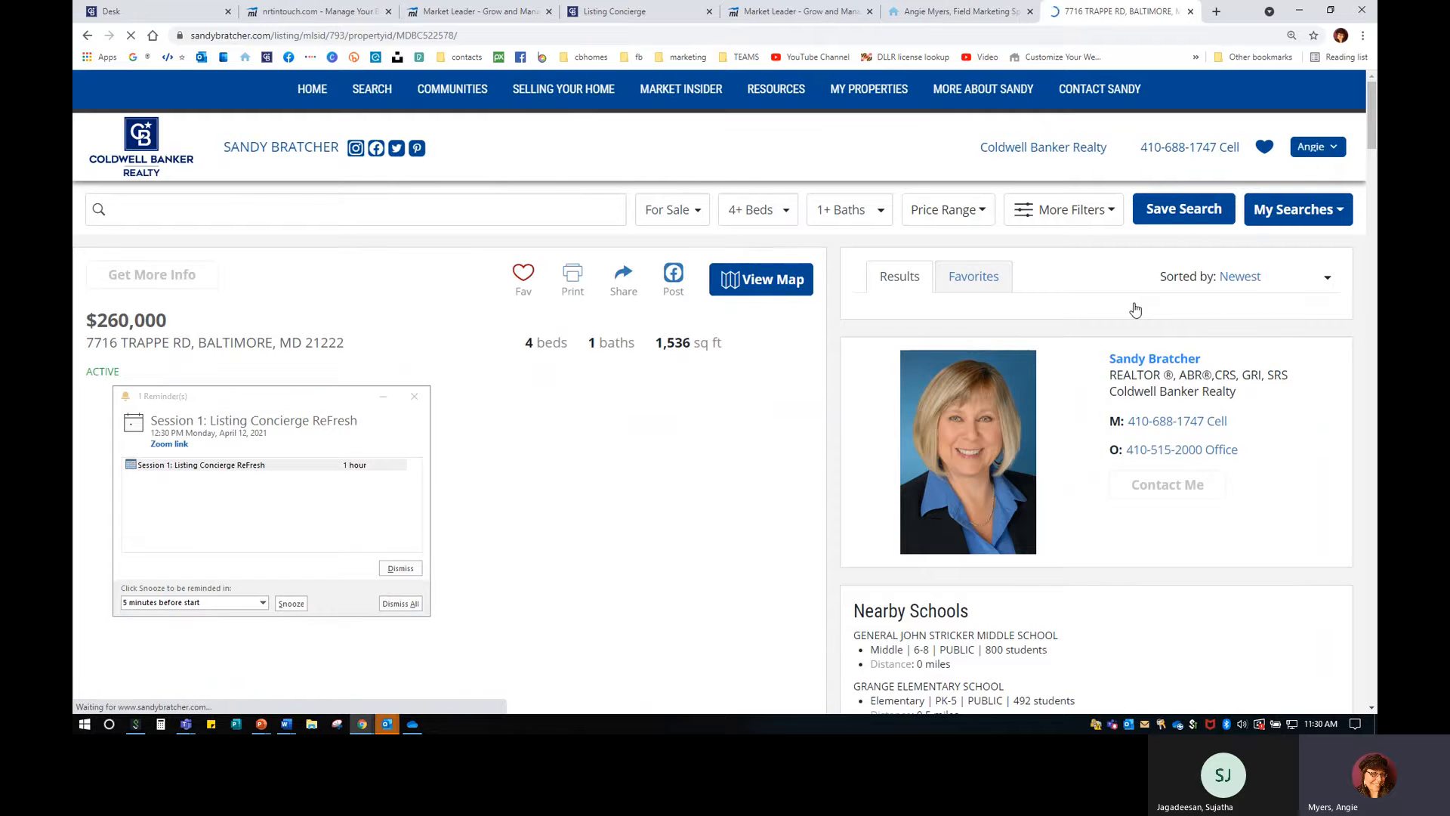
left_click(414, 396)
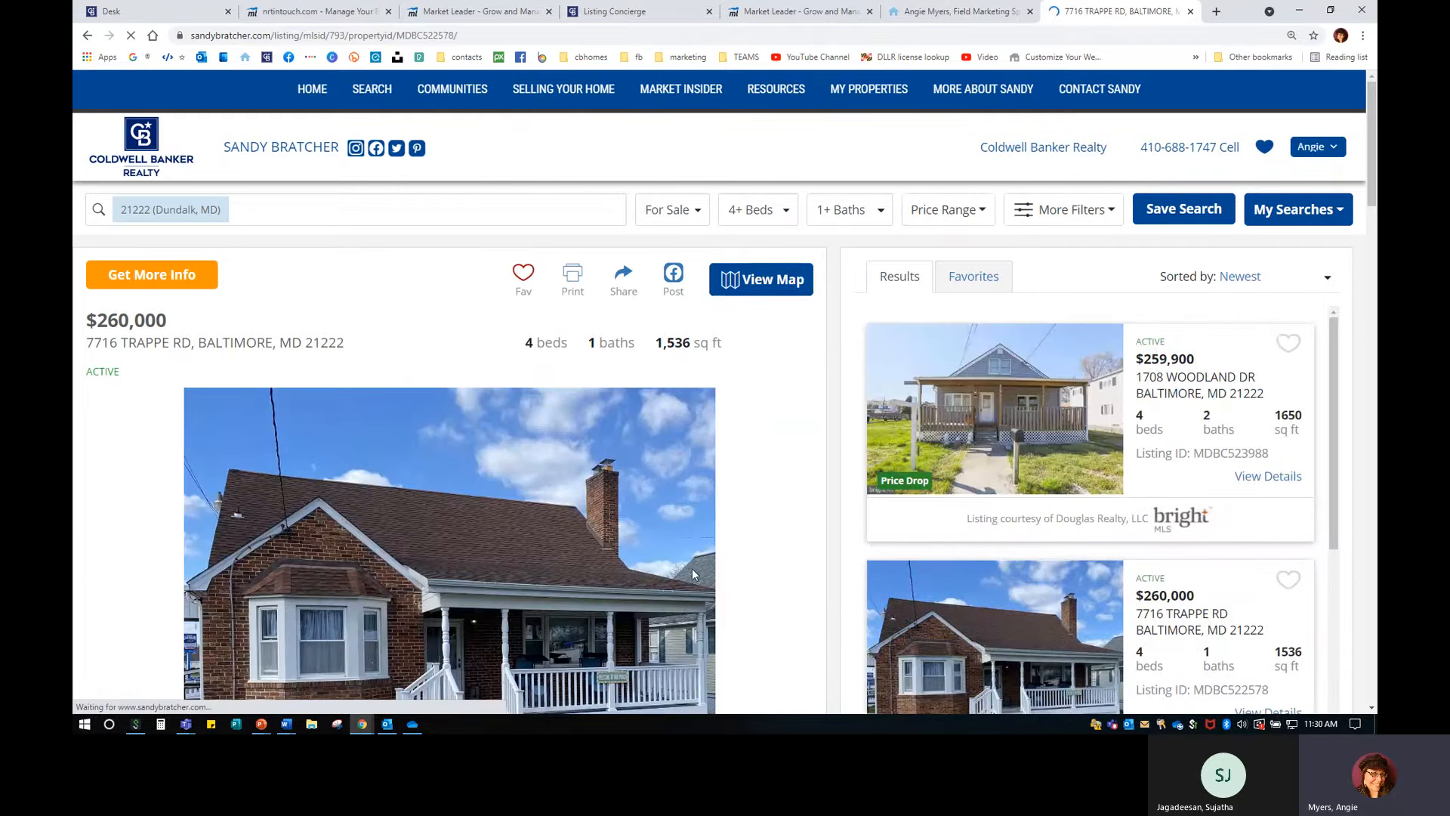
left_click(982, 446)
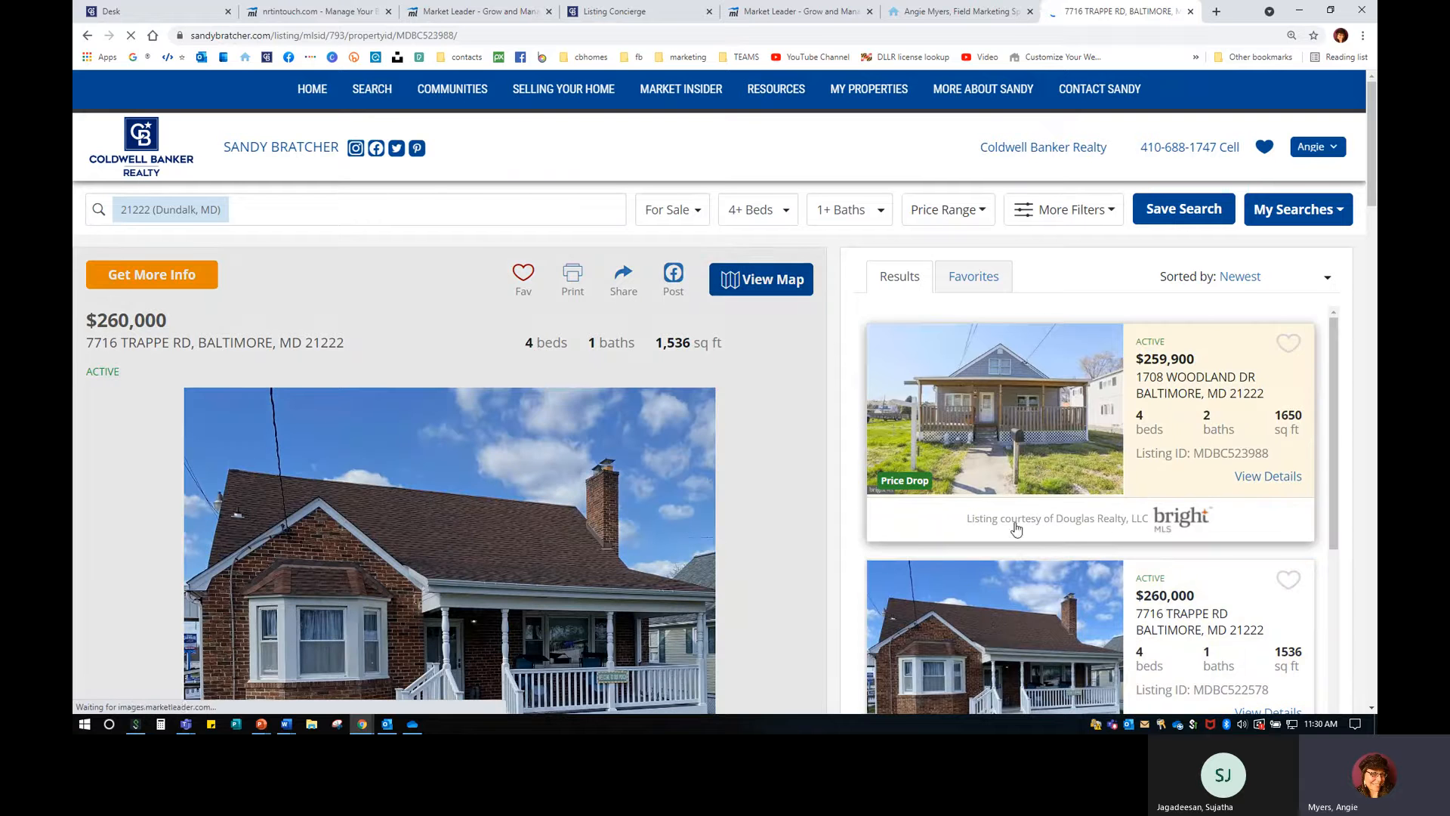
left_click(1311, 151)
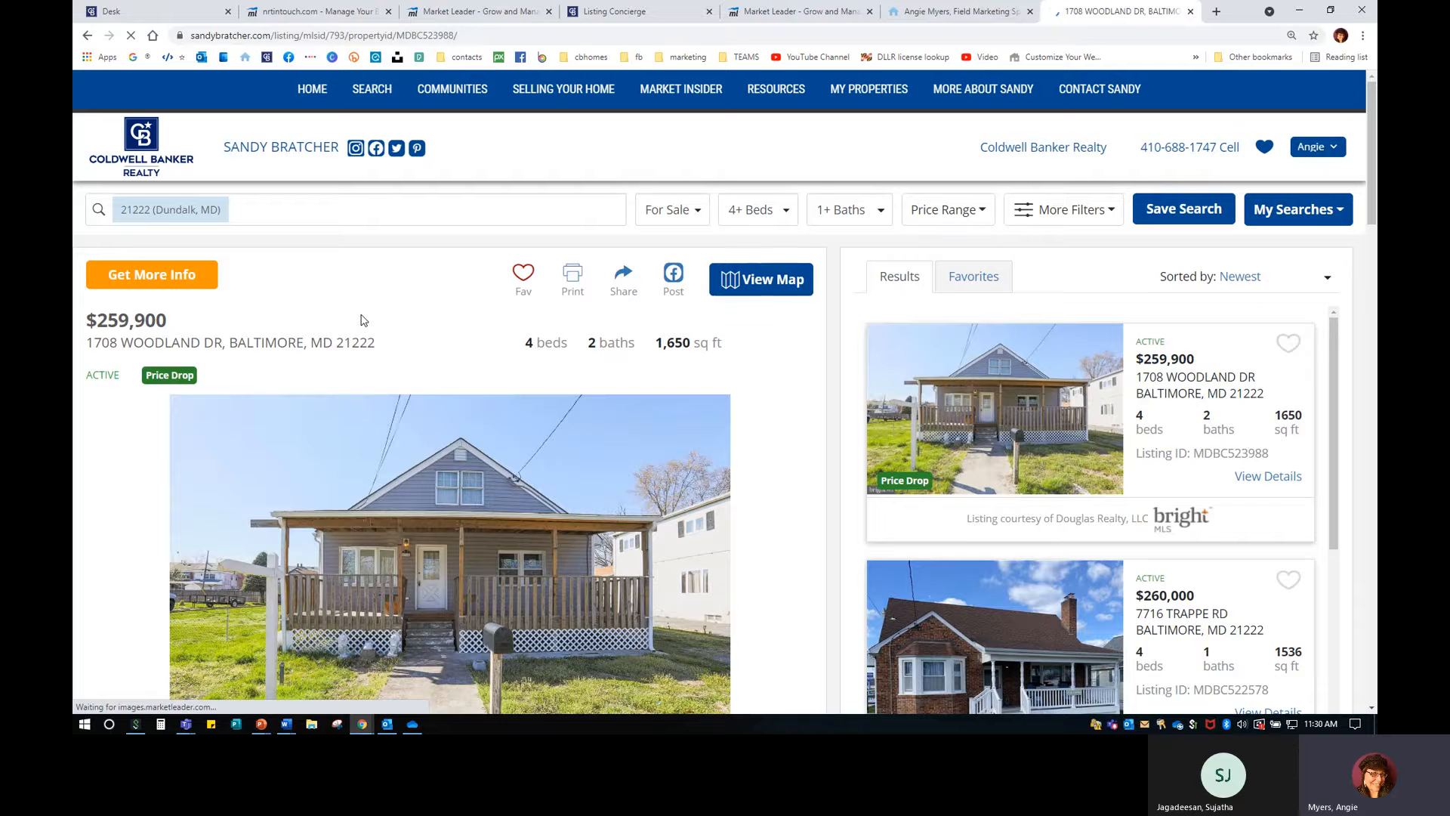
scroll(922, 513, "down", 1)
left_click(985, 593)
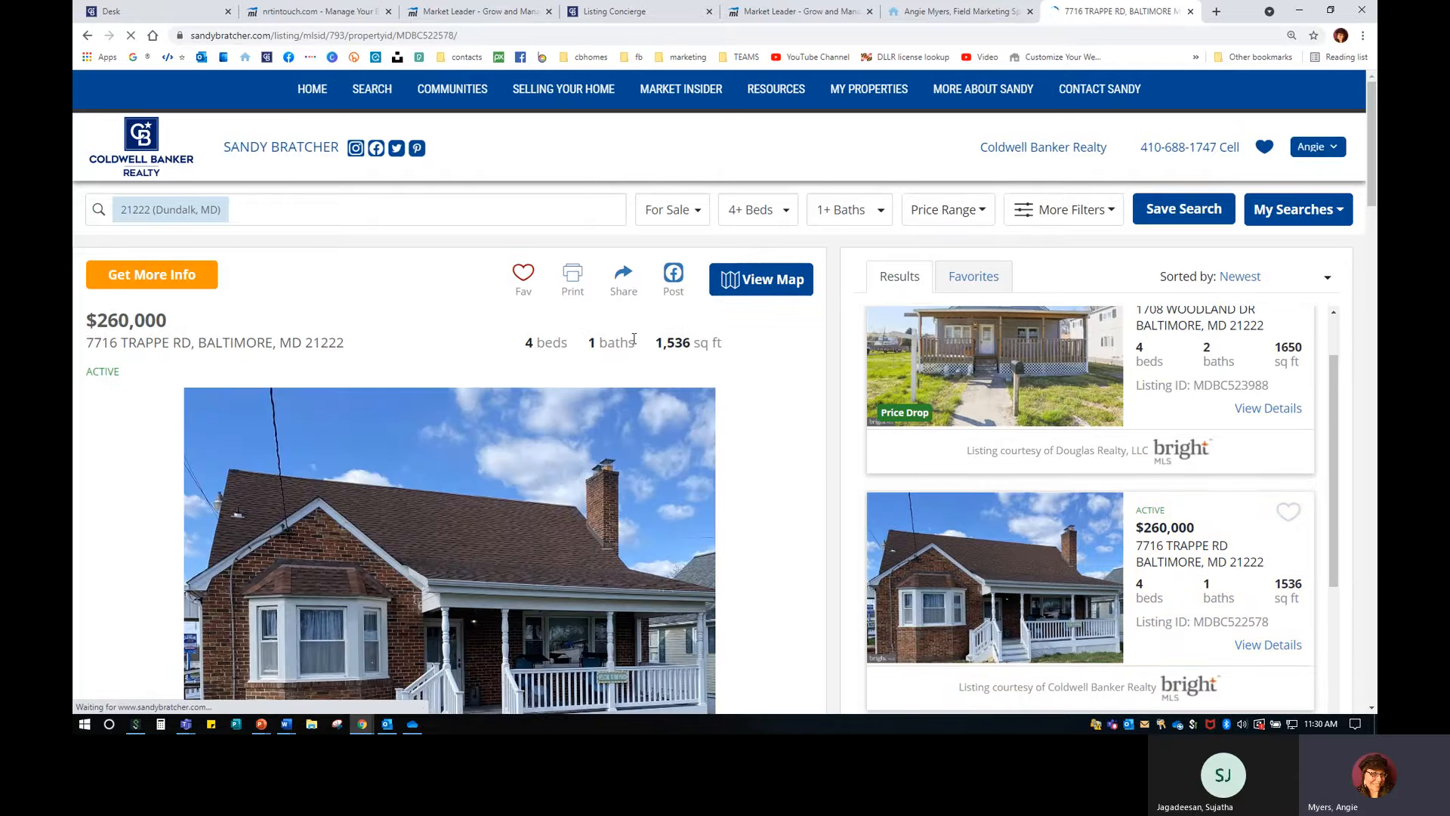
left_click(523, 275)
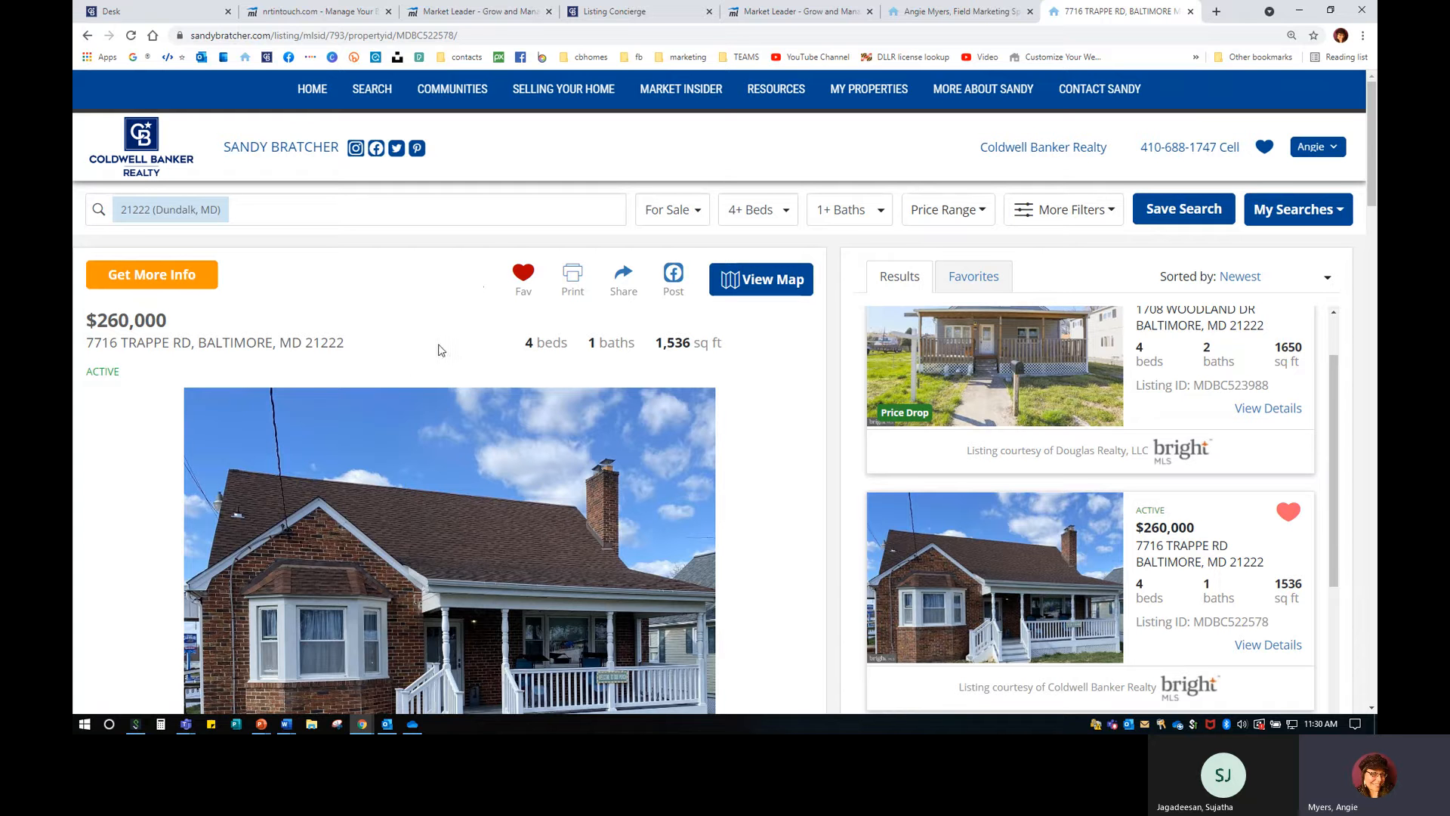
left_click(1315, 149)
left_click(1315, 149)
left_click(454, 10)
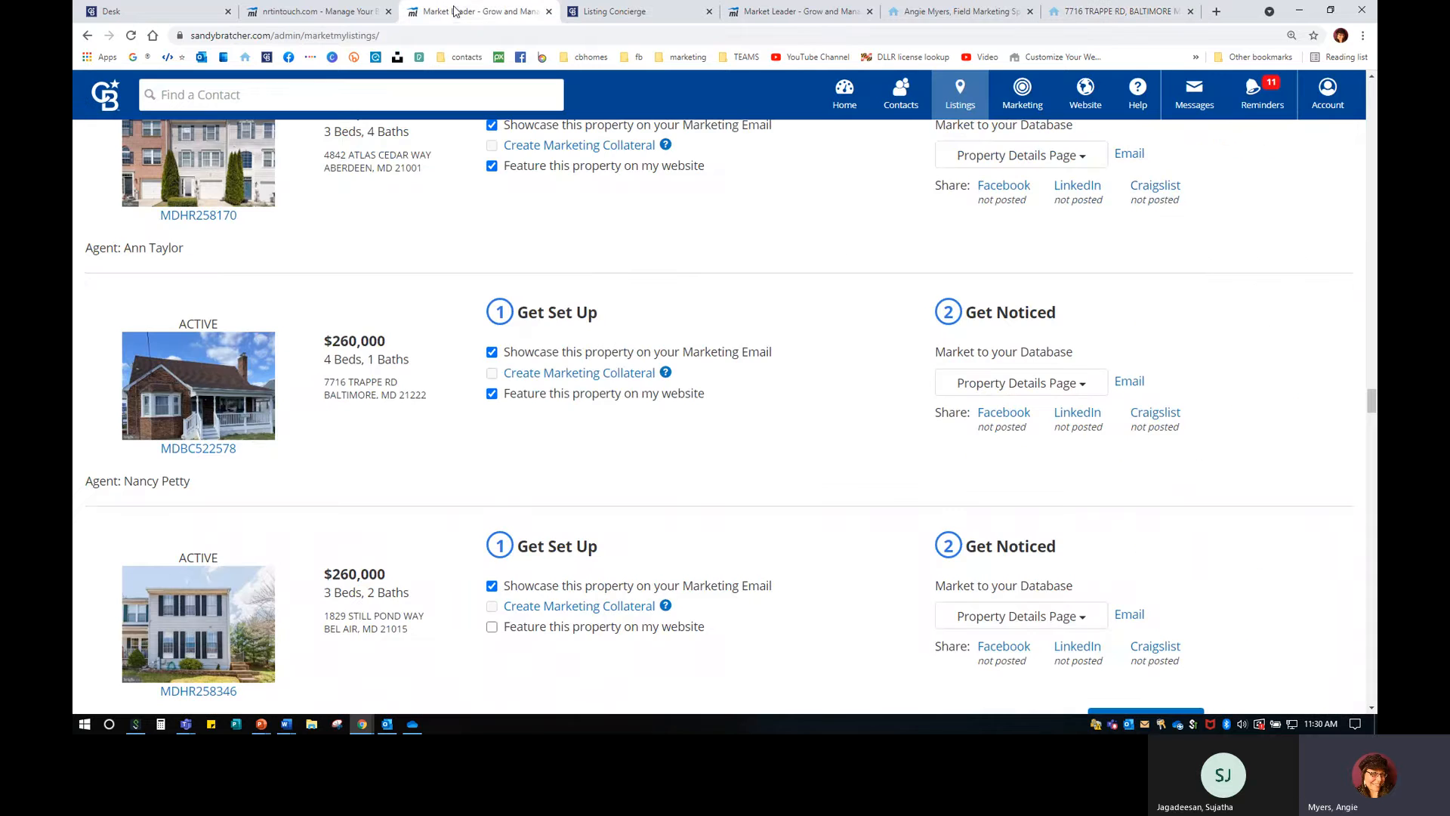
scroll(435, 544, "down", 3)
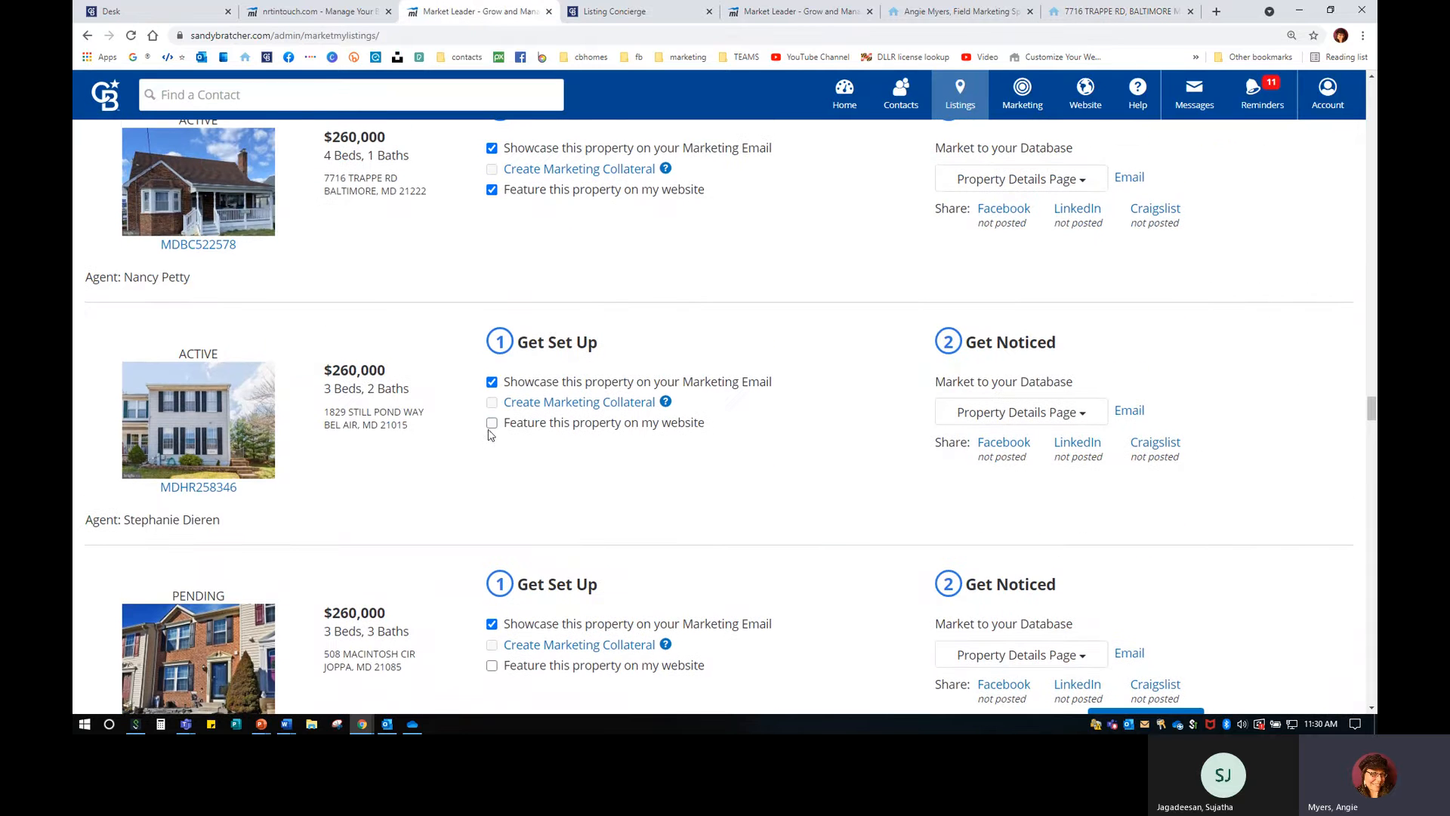
left_click(492, 423)
Check the agent homepage and Trappe Rd tabs, then close the InTouch listings admin page.
left_click(995, 18)
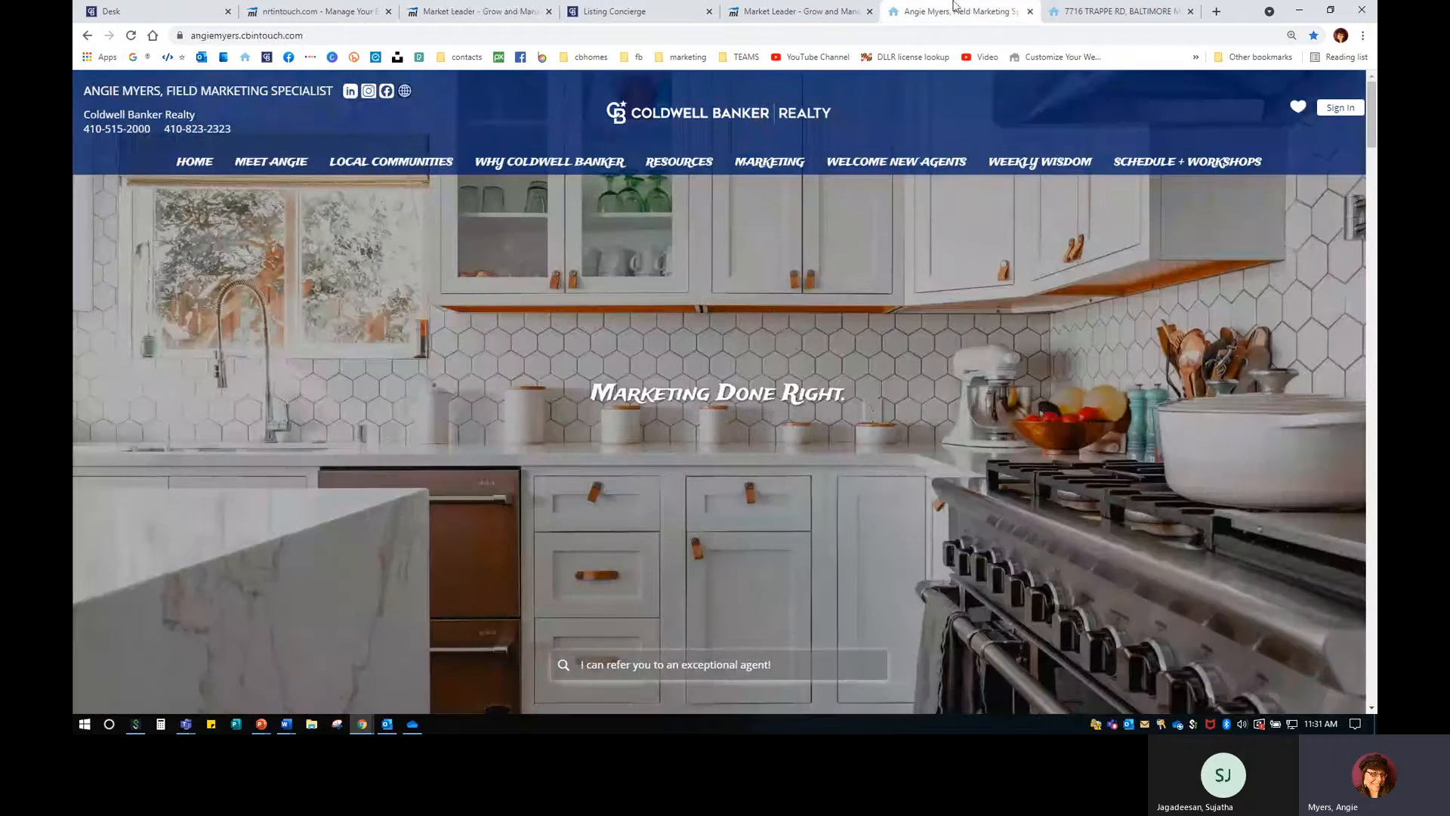
left_click(1080, 12)
scroll(568, 496, "down", 3)
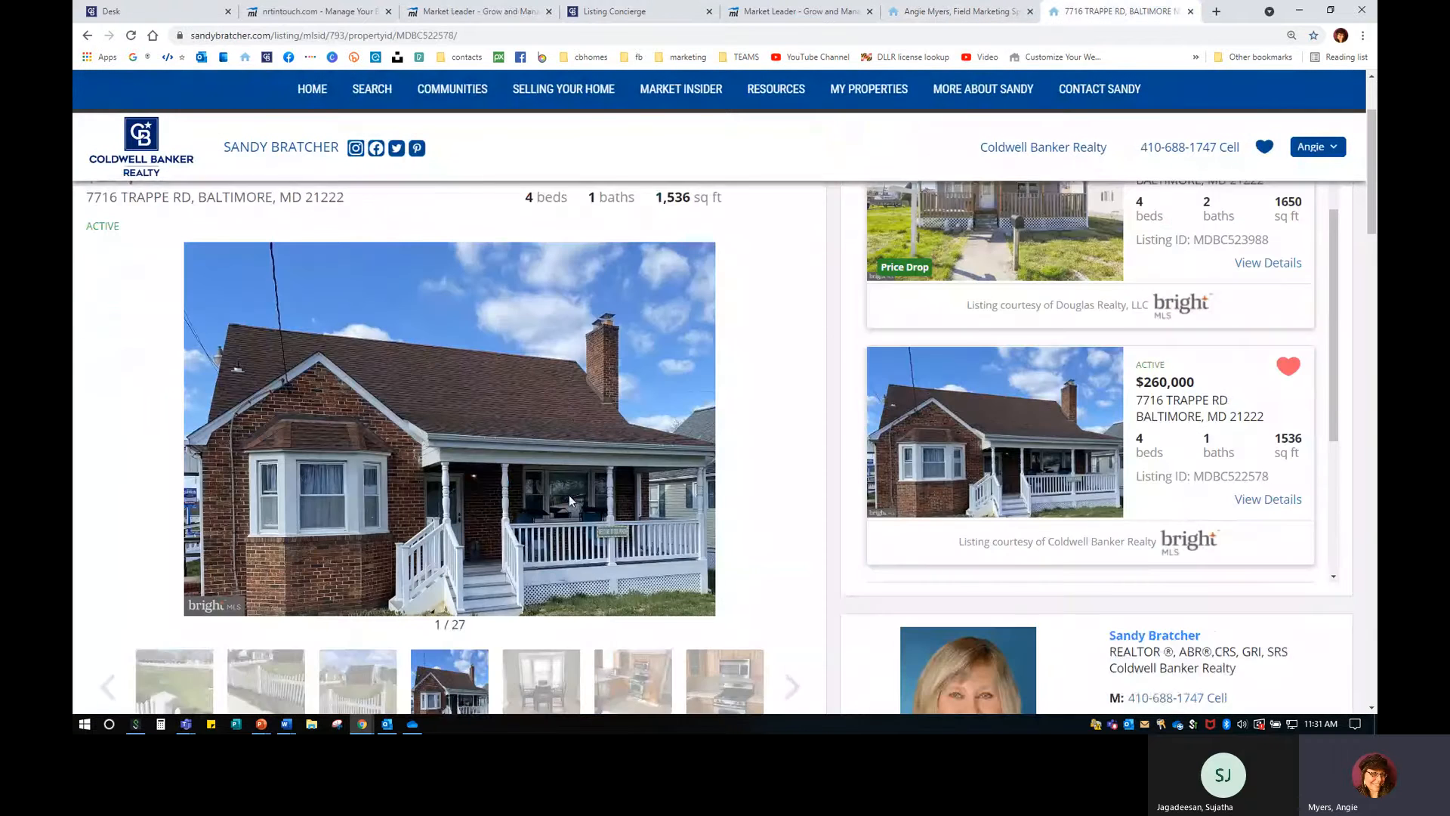
left_click(458, 15)
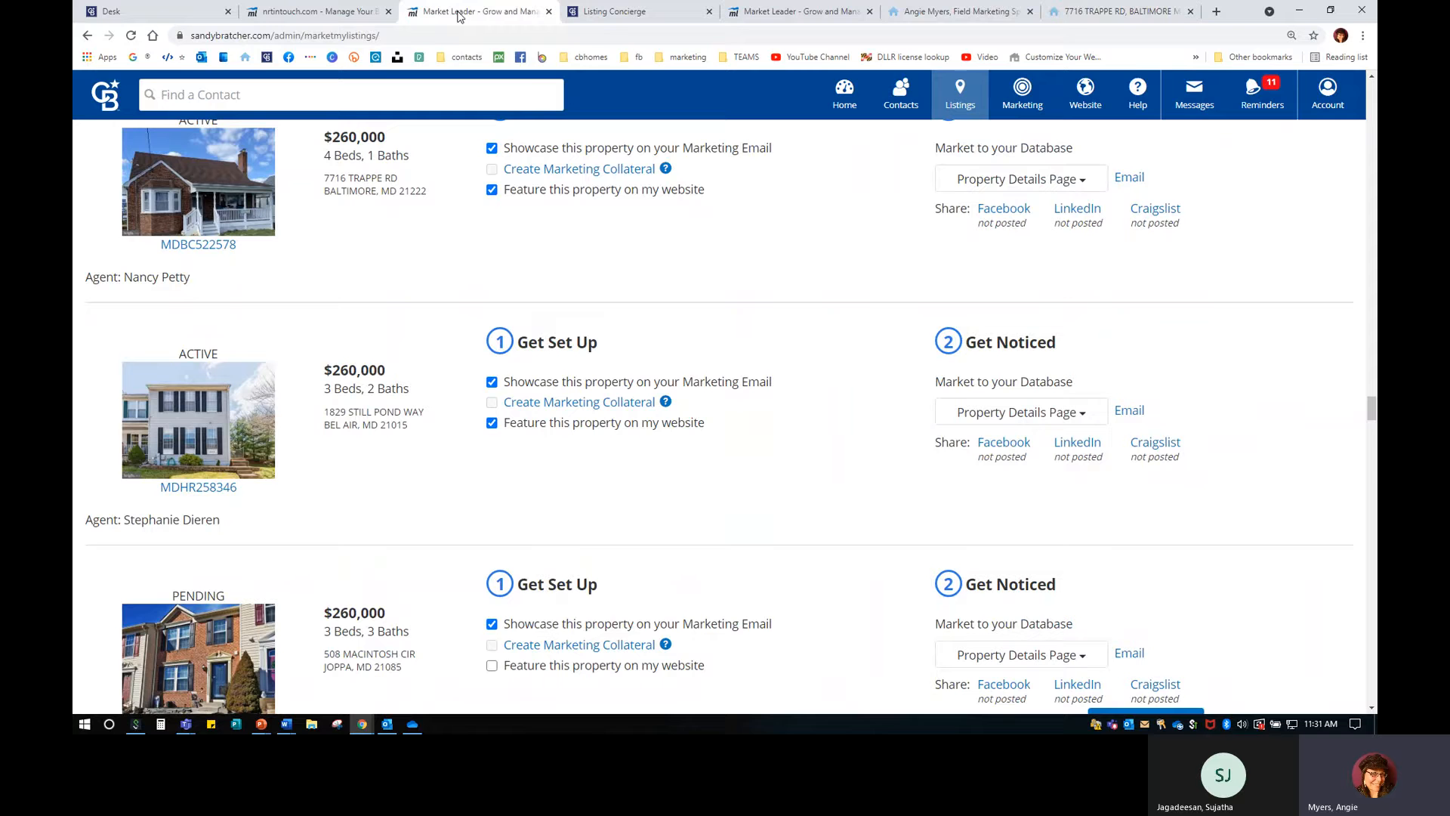
left_click(549, 12)
left_click(1030, 11)
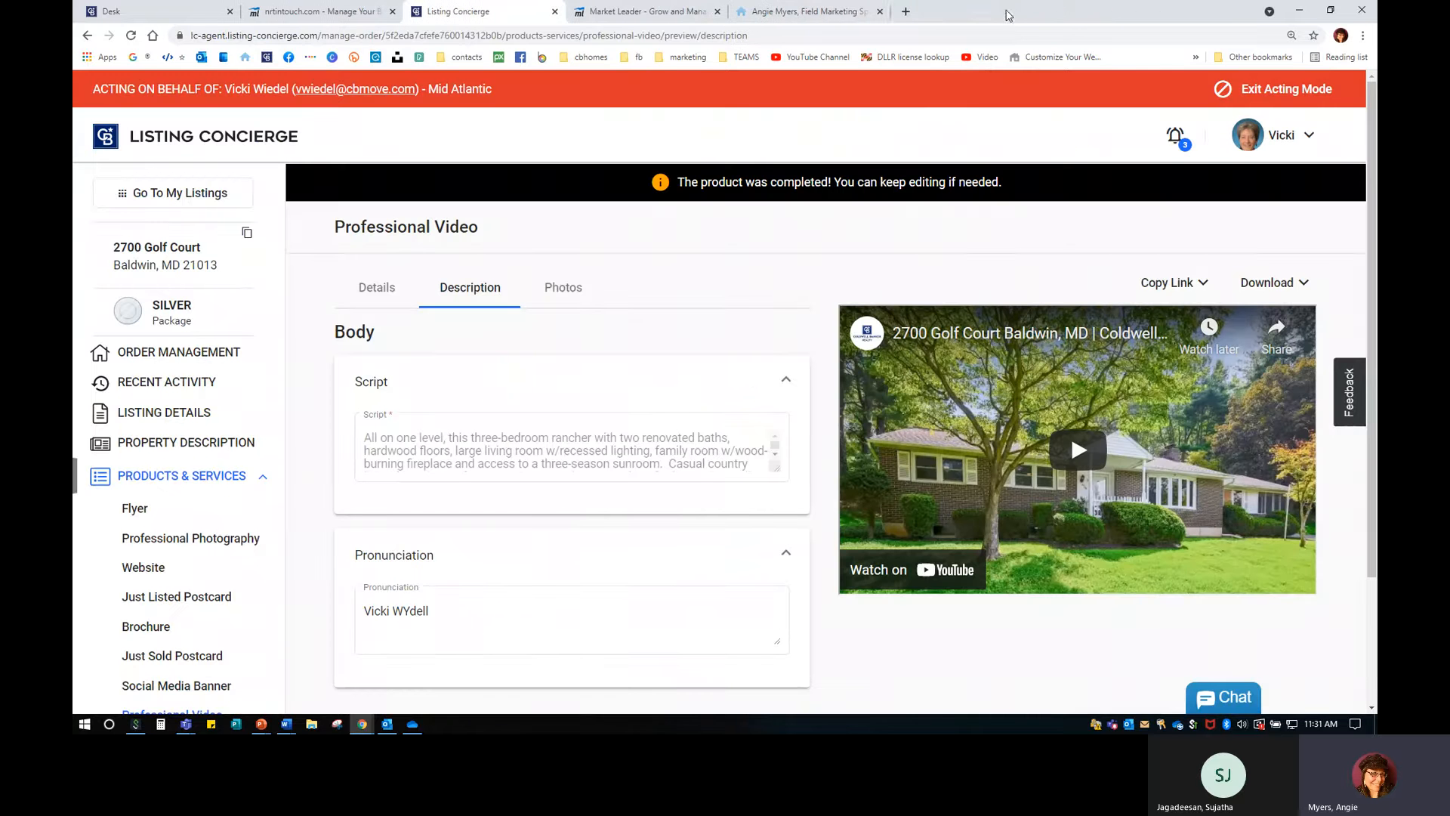
left_click(829, 15)
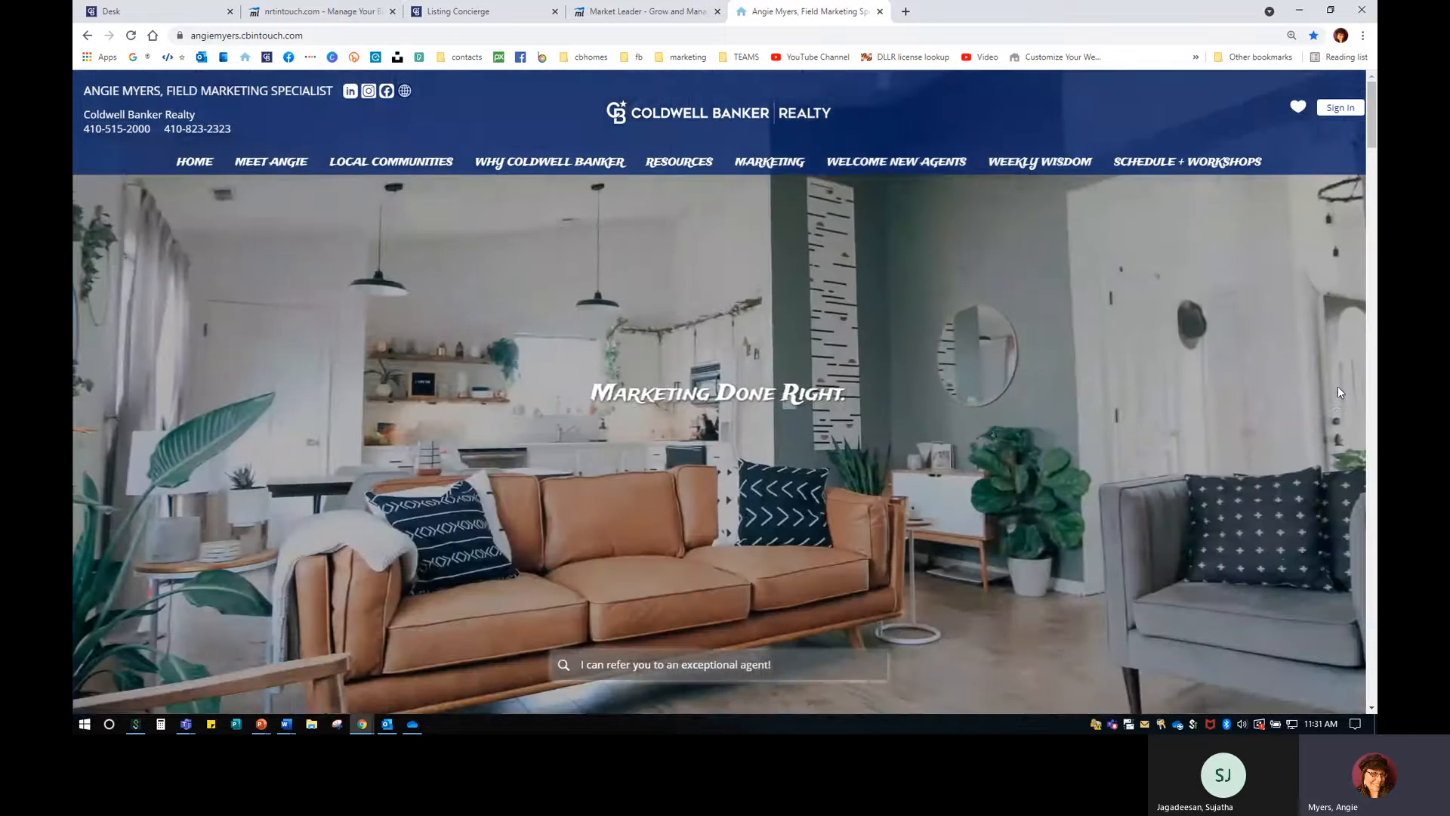
scroll(1338, 392, "down", 5)
scroll(1339, 392, "down", 4)
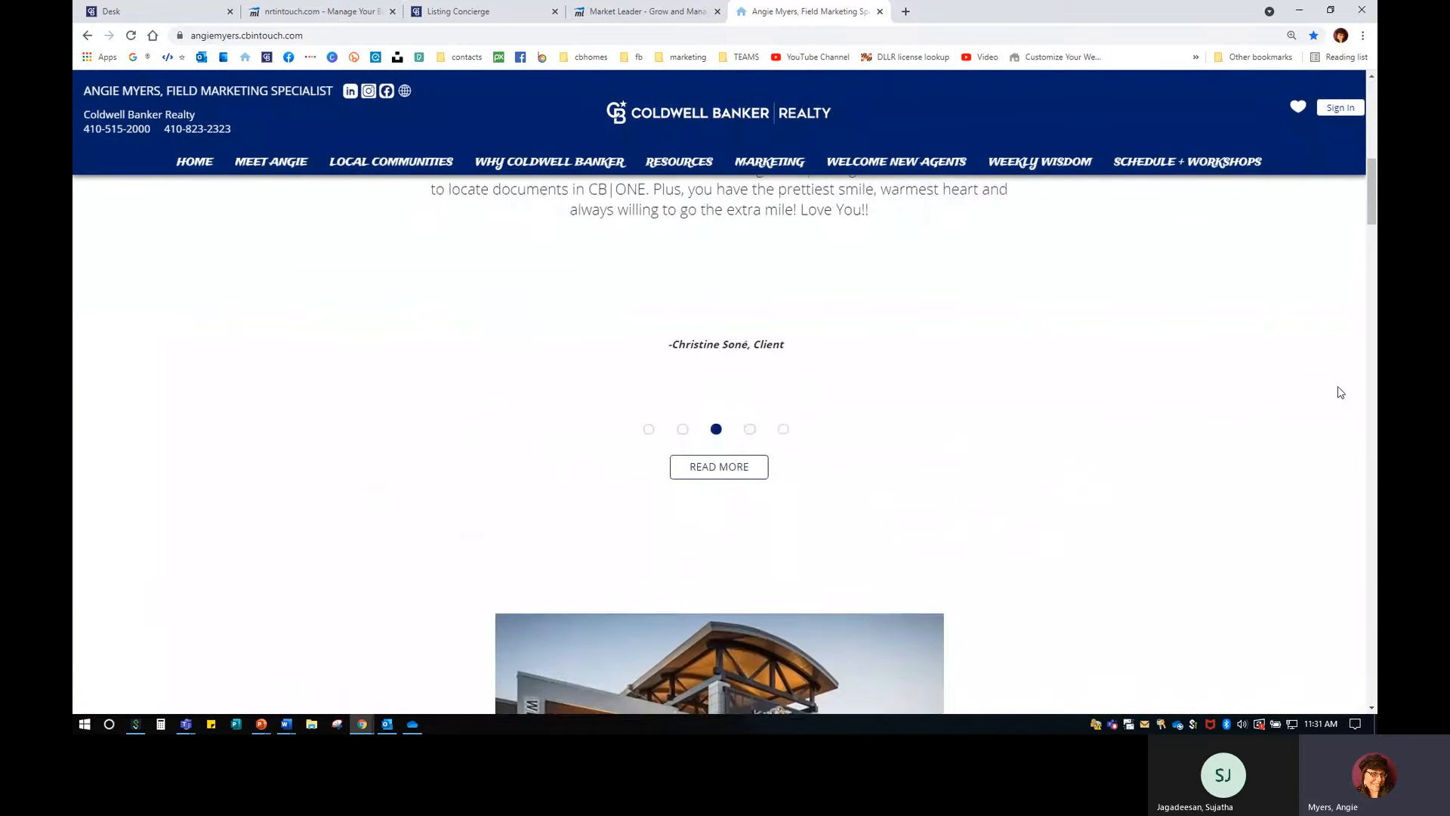
scroll(1344, 389, "down", 5)
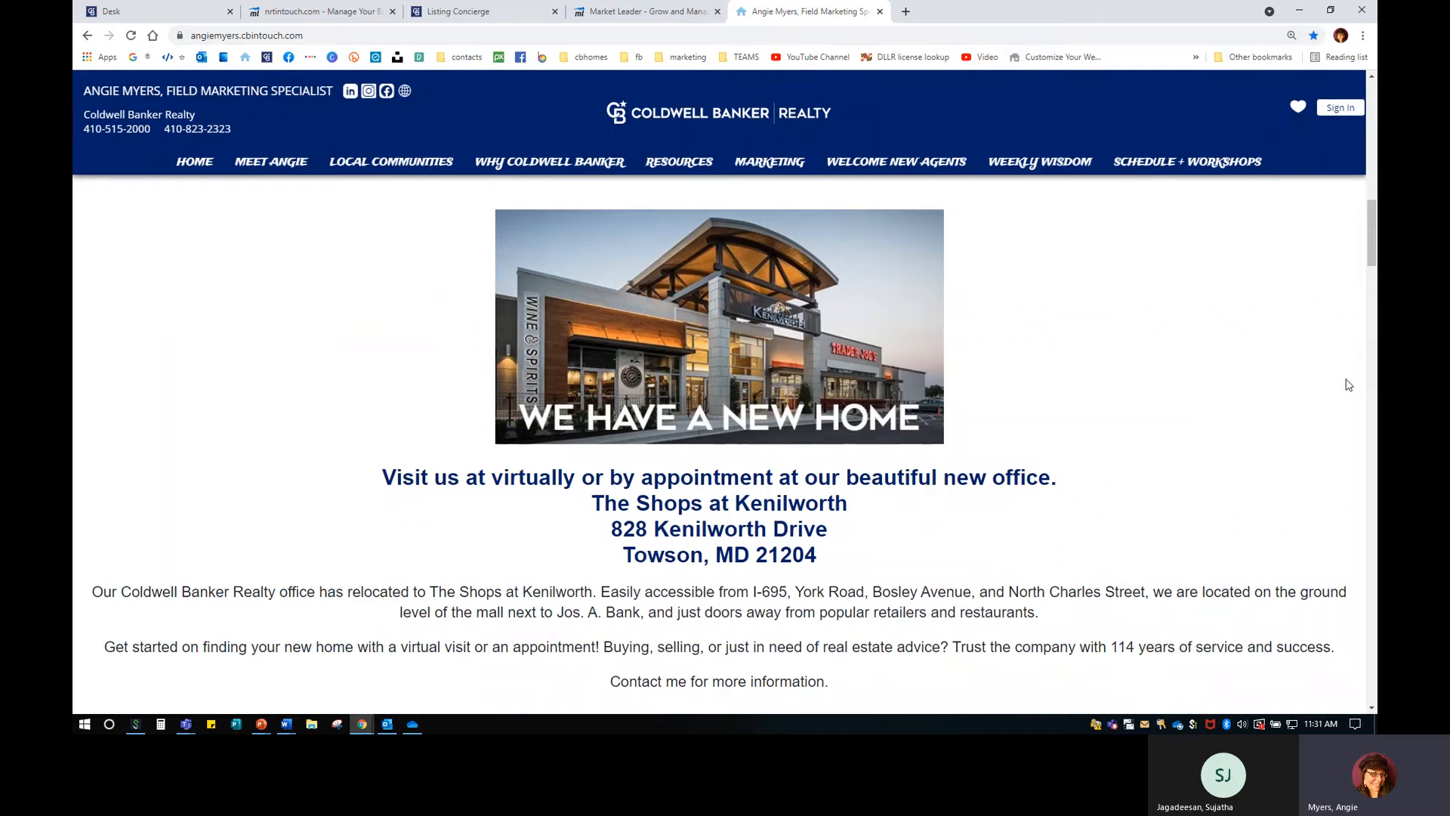
scroll(1349, 385, "down", 12)
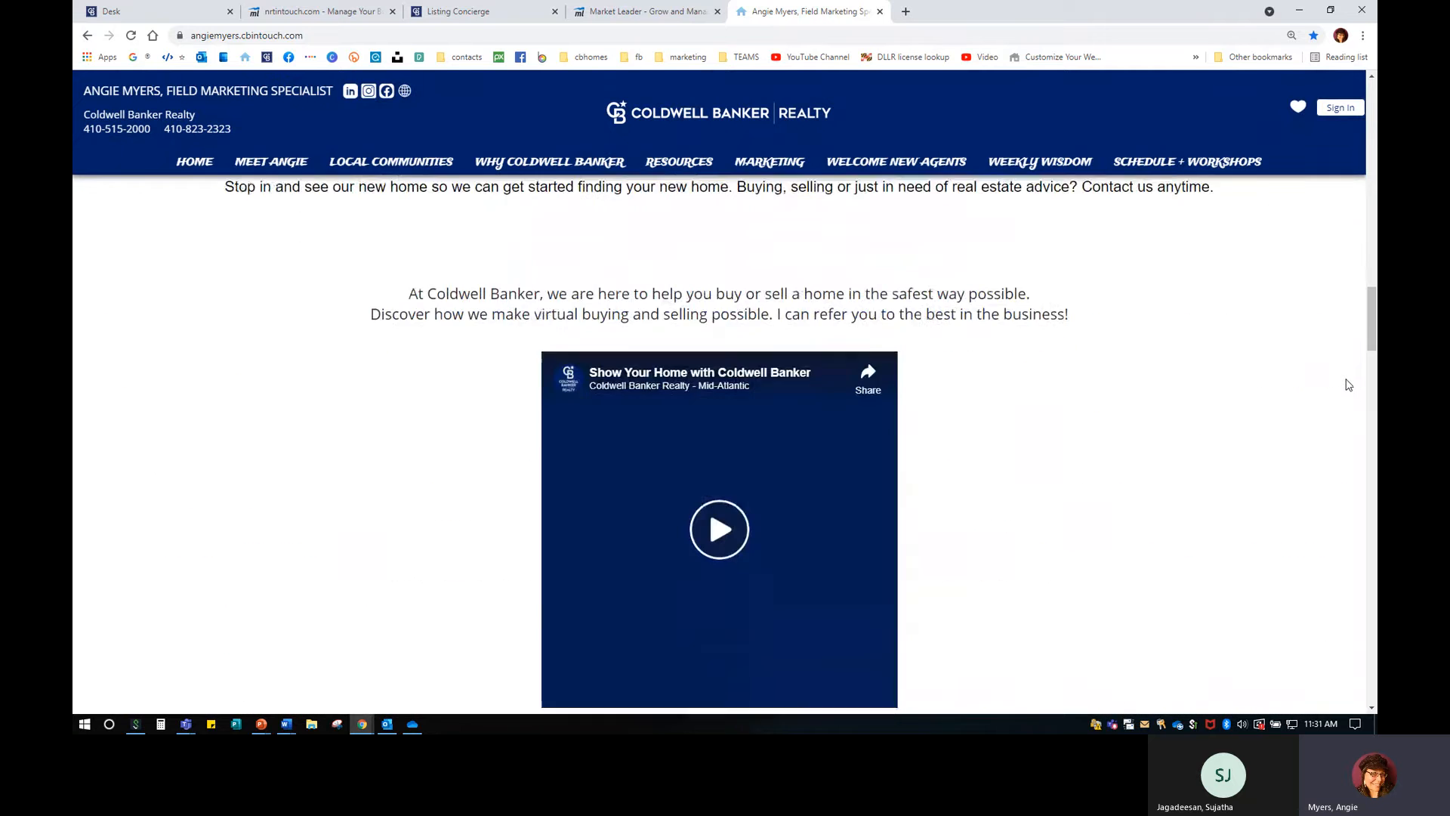
scroll(1349, 385, "down", 15)
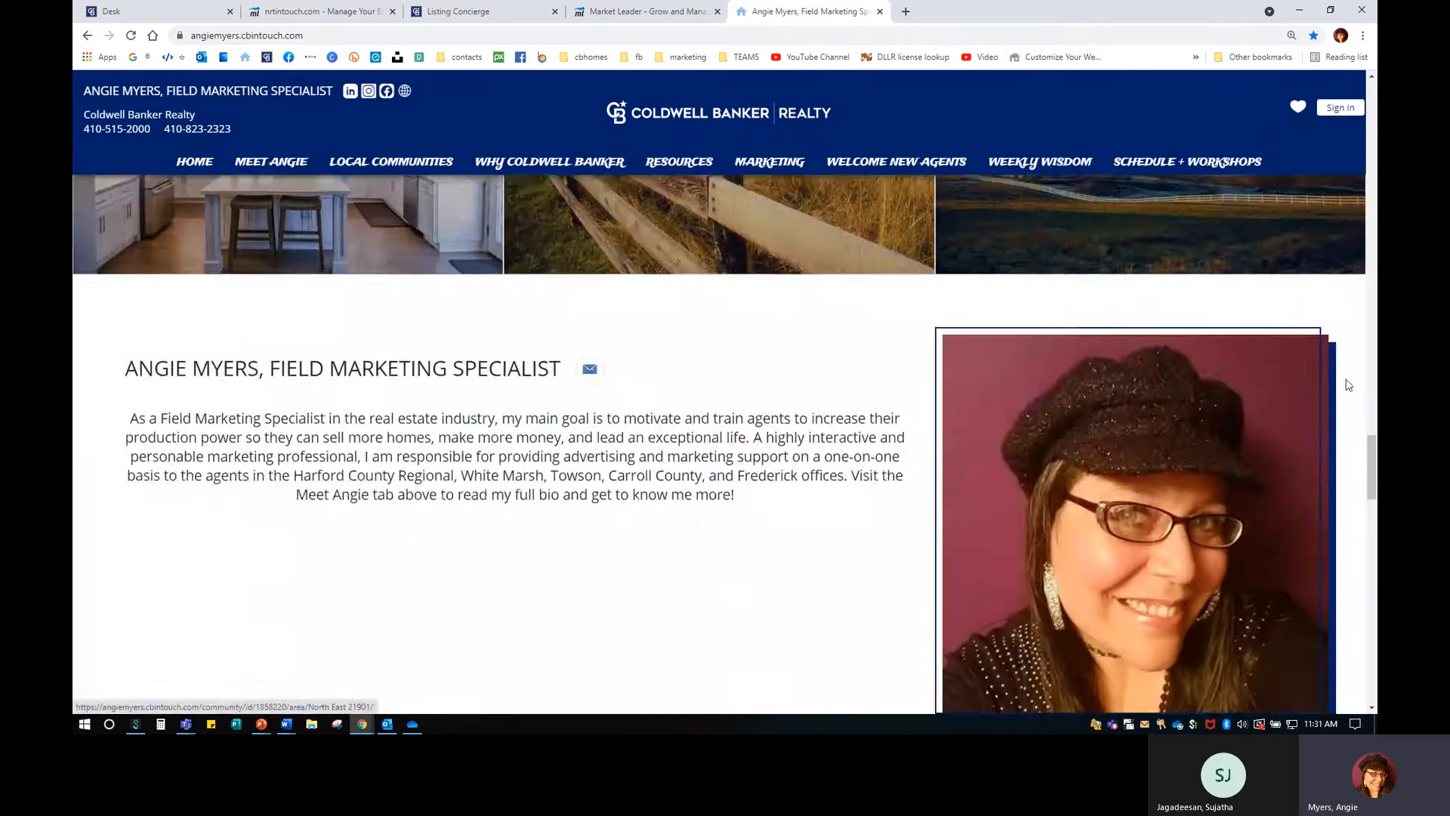
scroll(1349, 386, "down", 10)
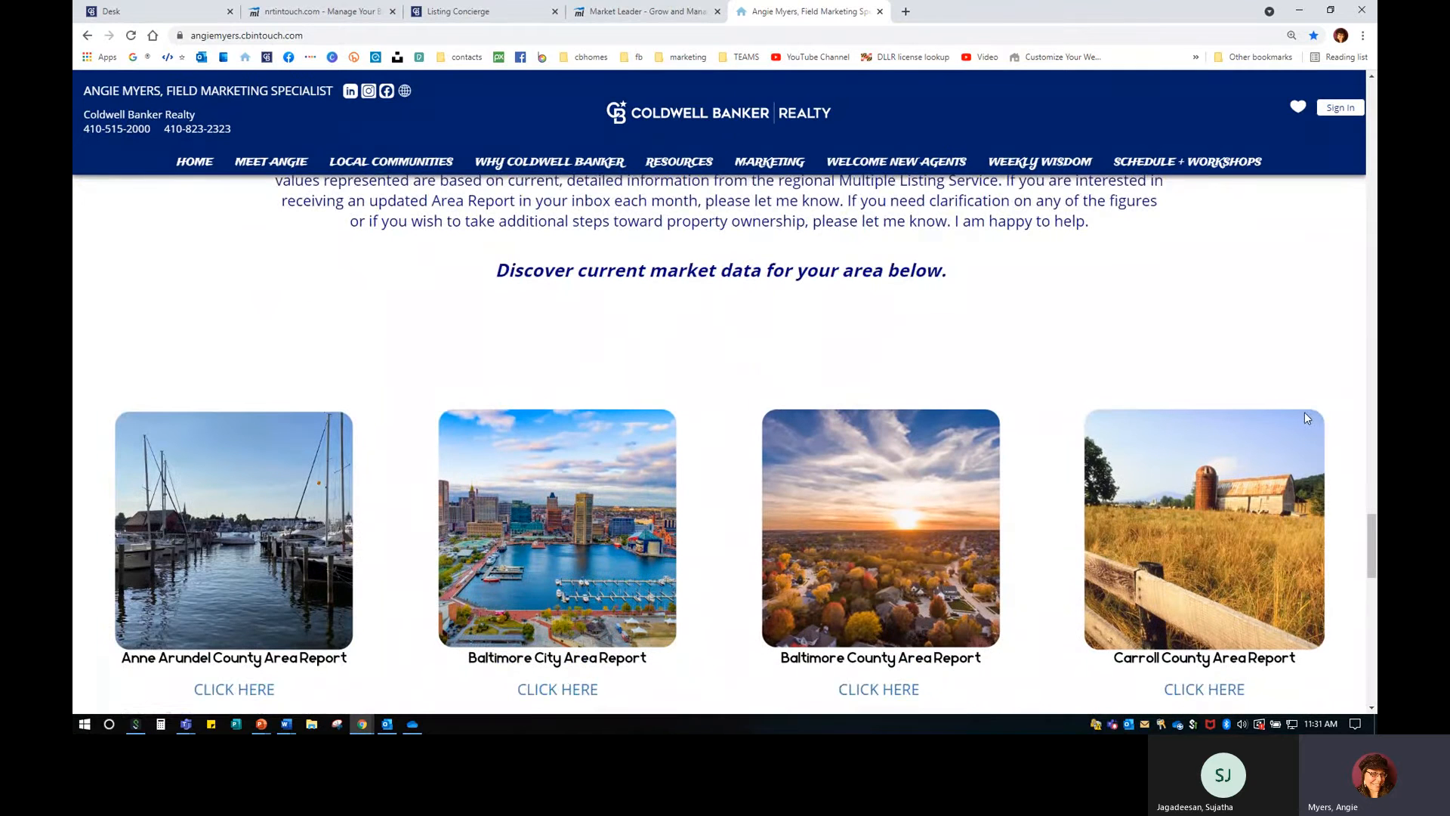
scroll(1306, 417, "down", 2)
scroll(1304, 432, "up", 4)
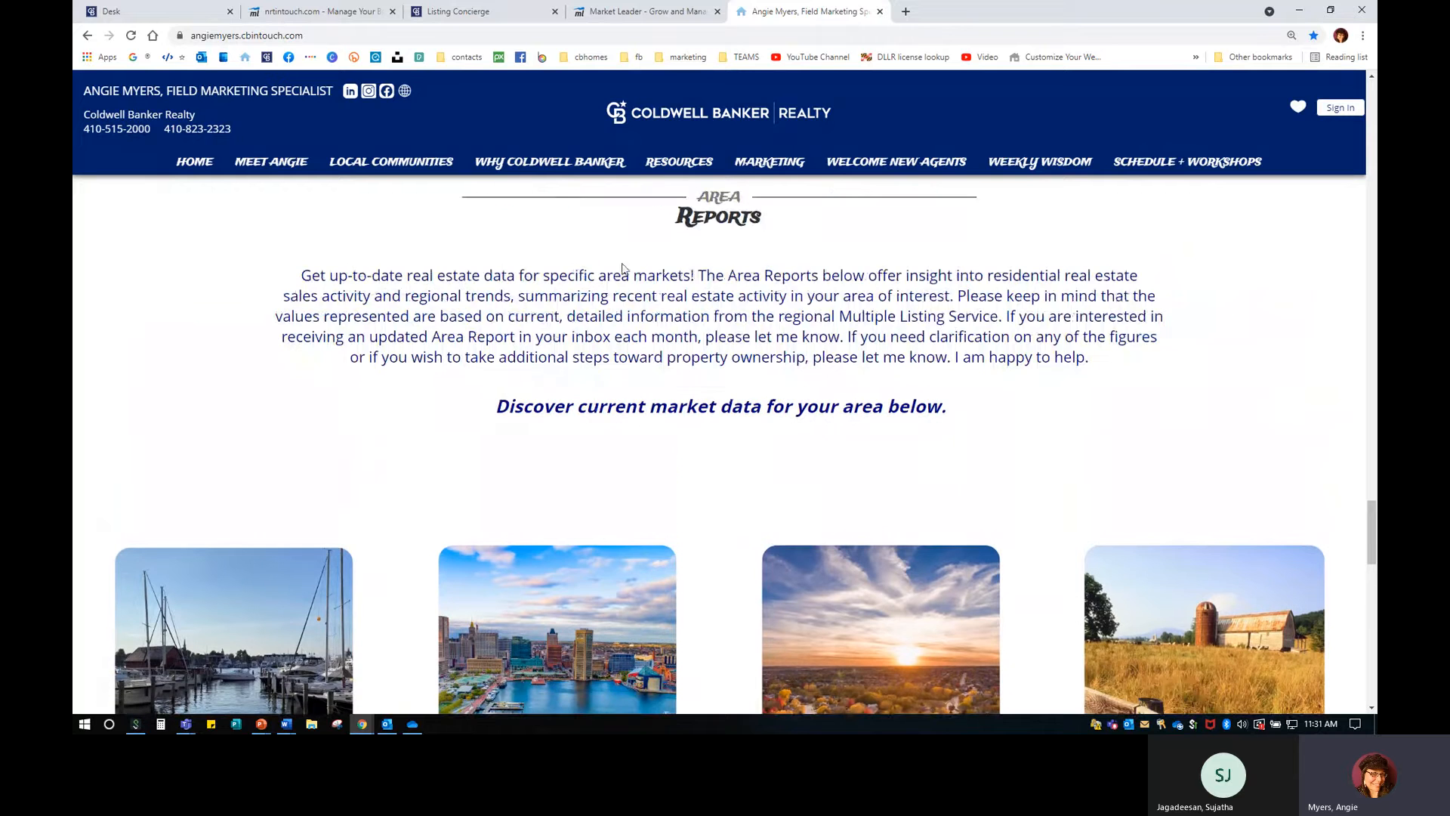
Highlight the Area Reports intro paragraph and review the county report links below it.
left_click_drag(302, 277, 1126, 377)
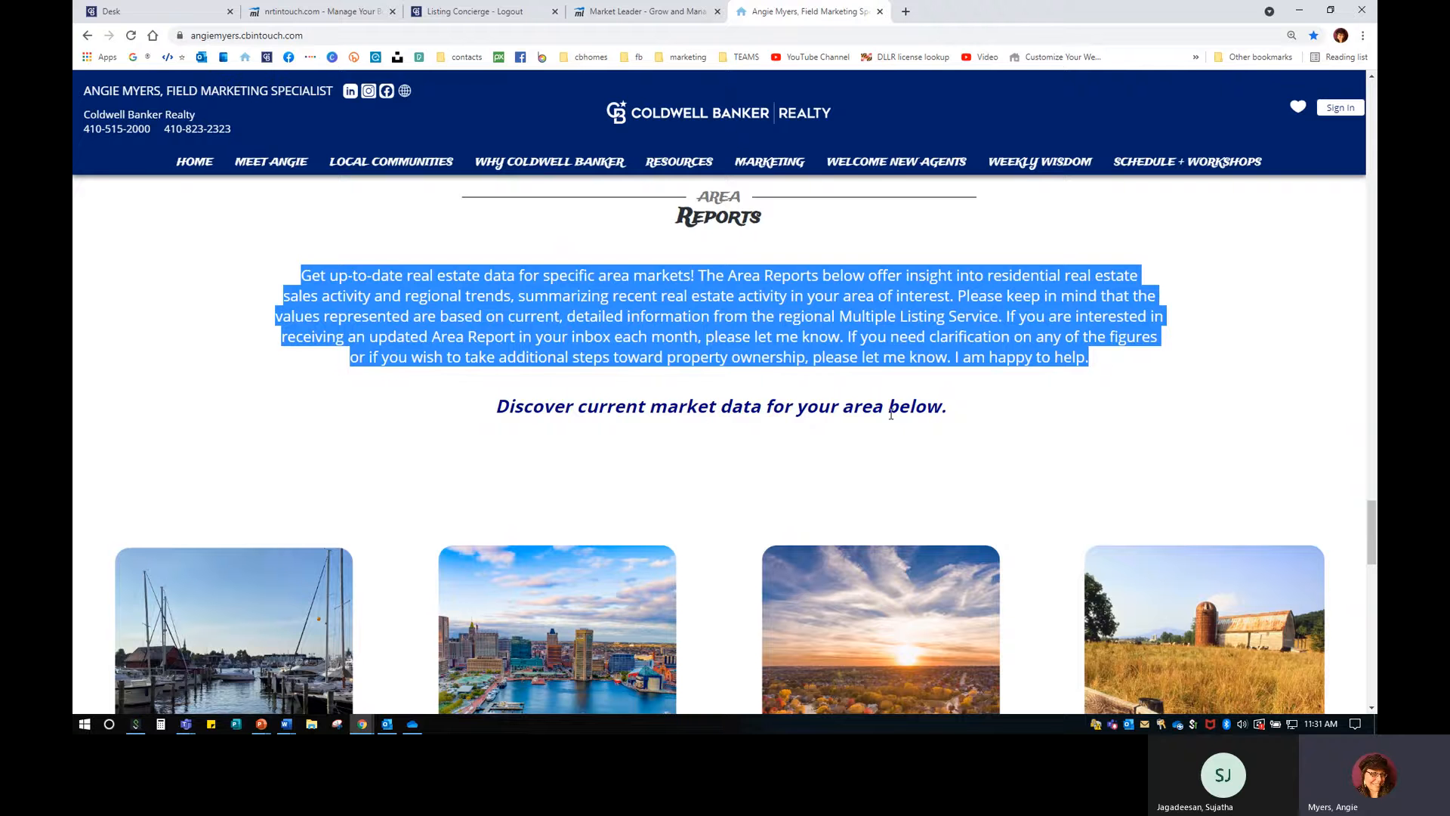
scroll(924, 648, "down", 5)
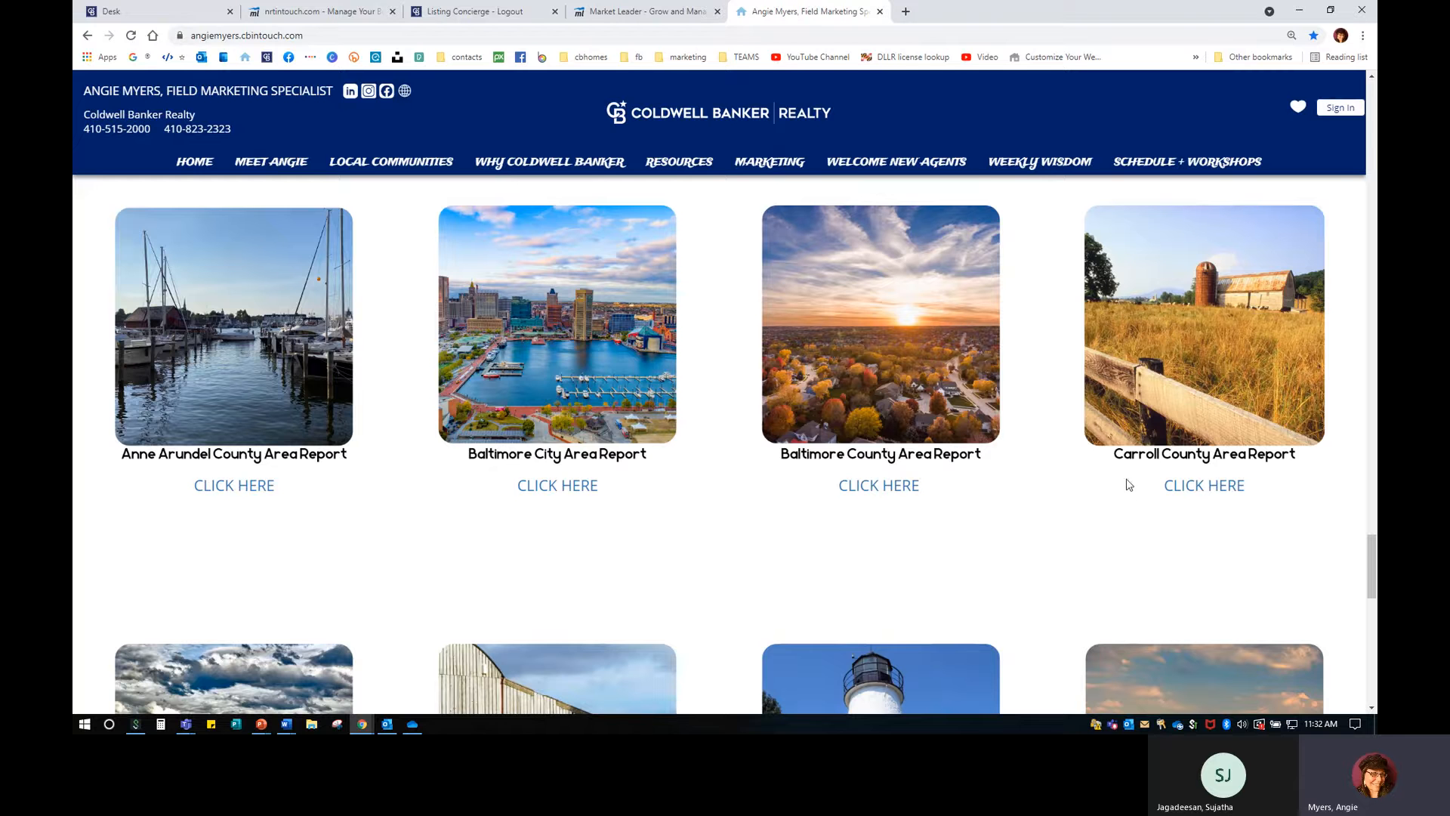
scroll(1130, 483, "down", 3)
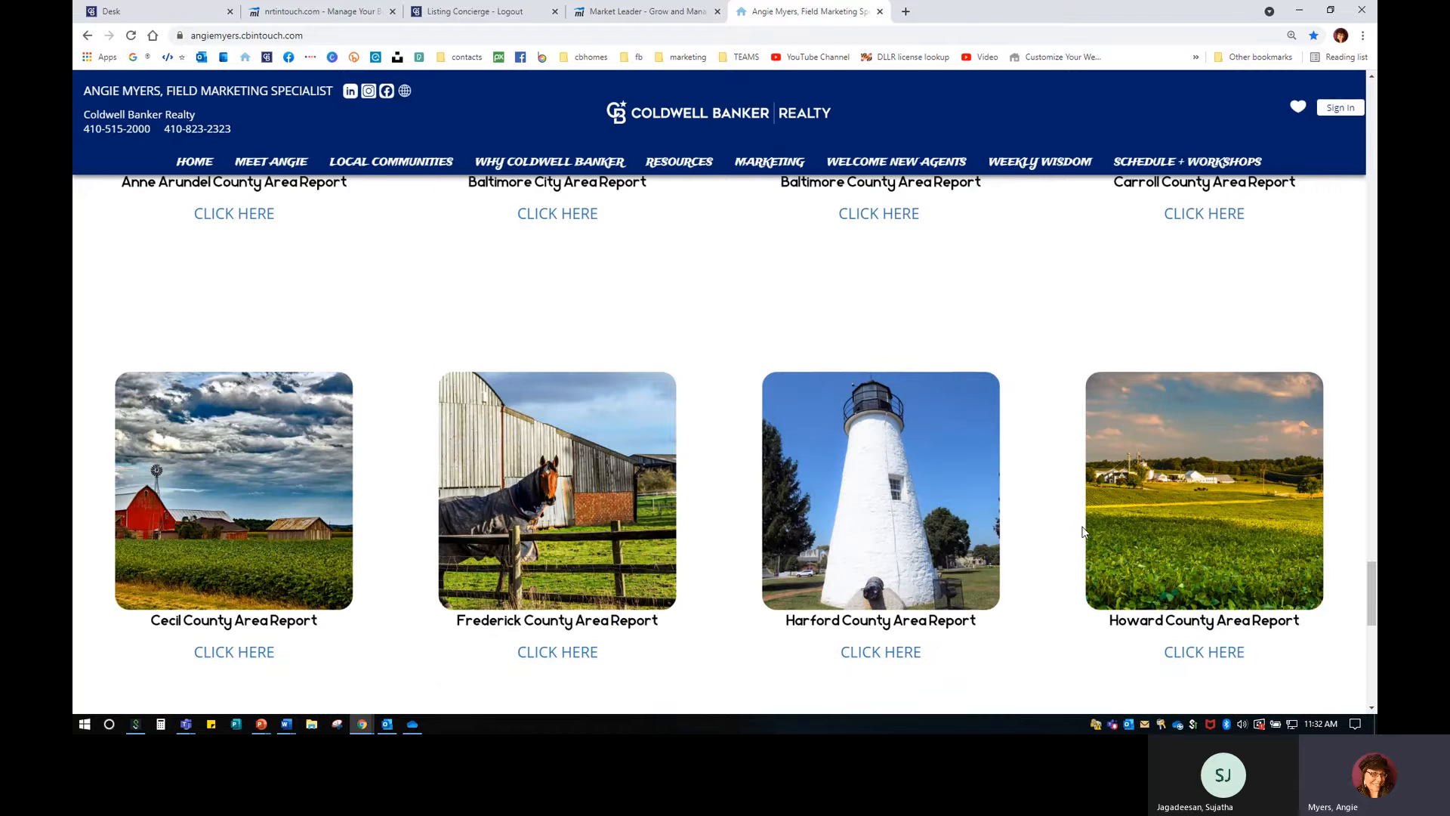
scroll(1072, 527, "up", 1)
scroll(1084, 531, "down", 2)
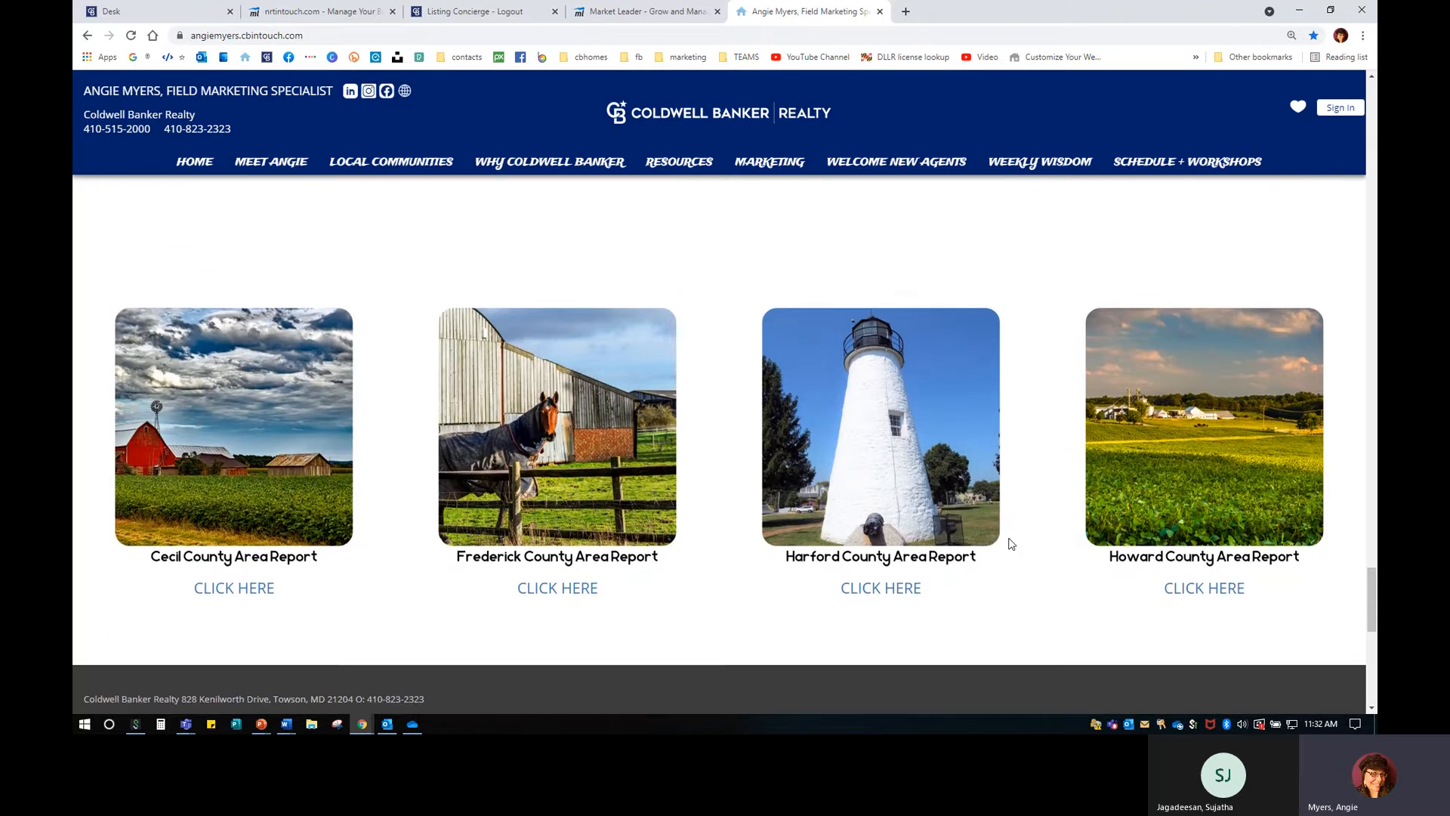
scroll(982, 468, "up", 3)
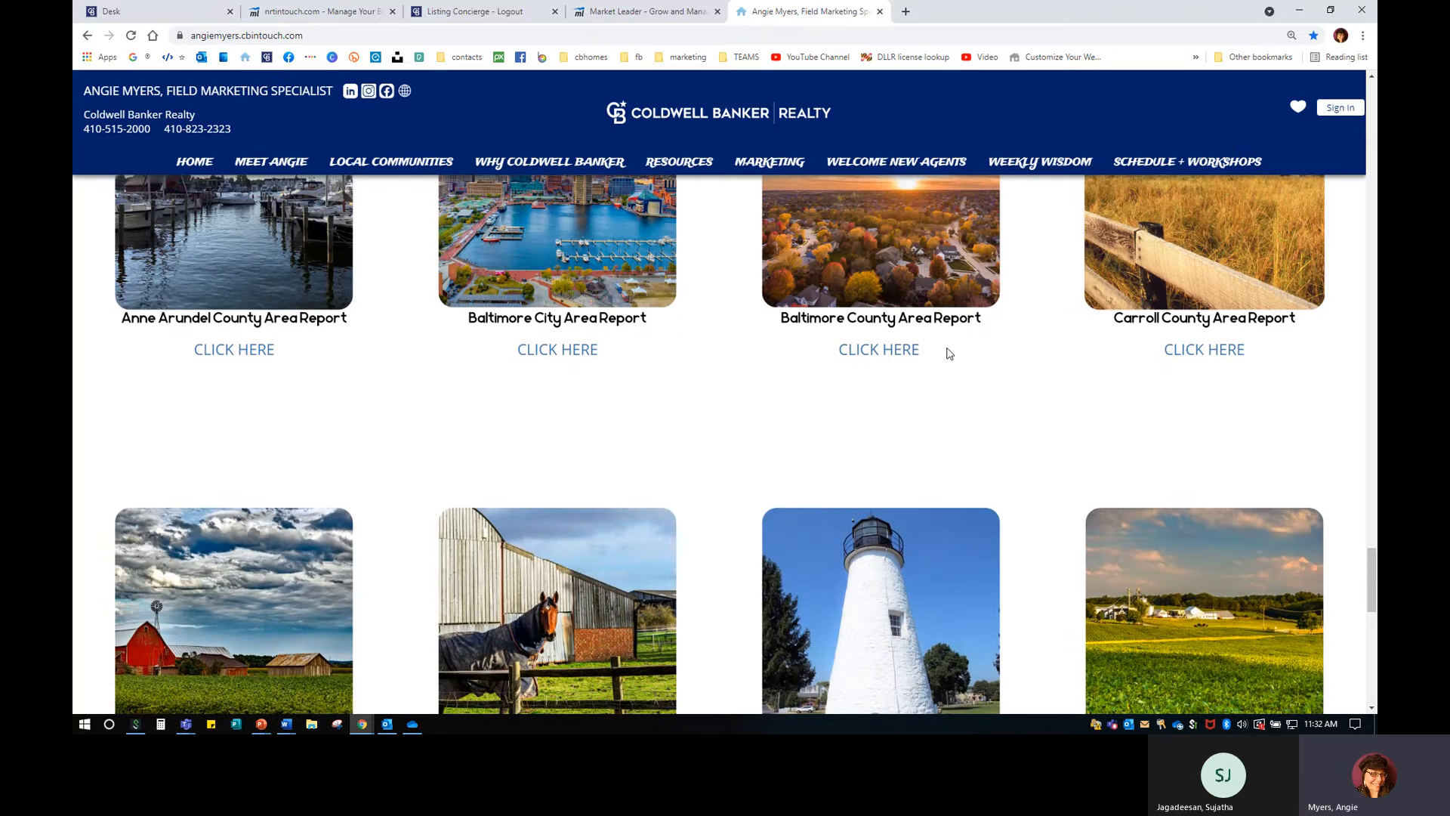
left_click(887, 359)
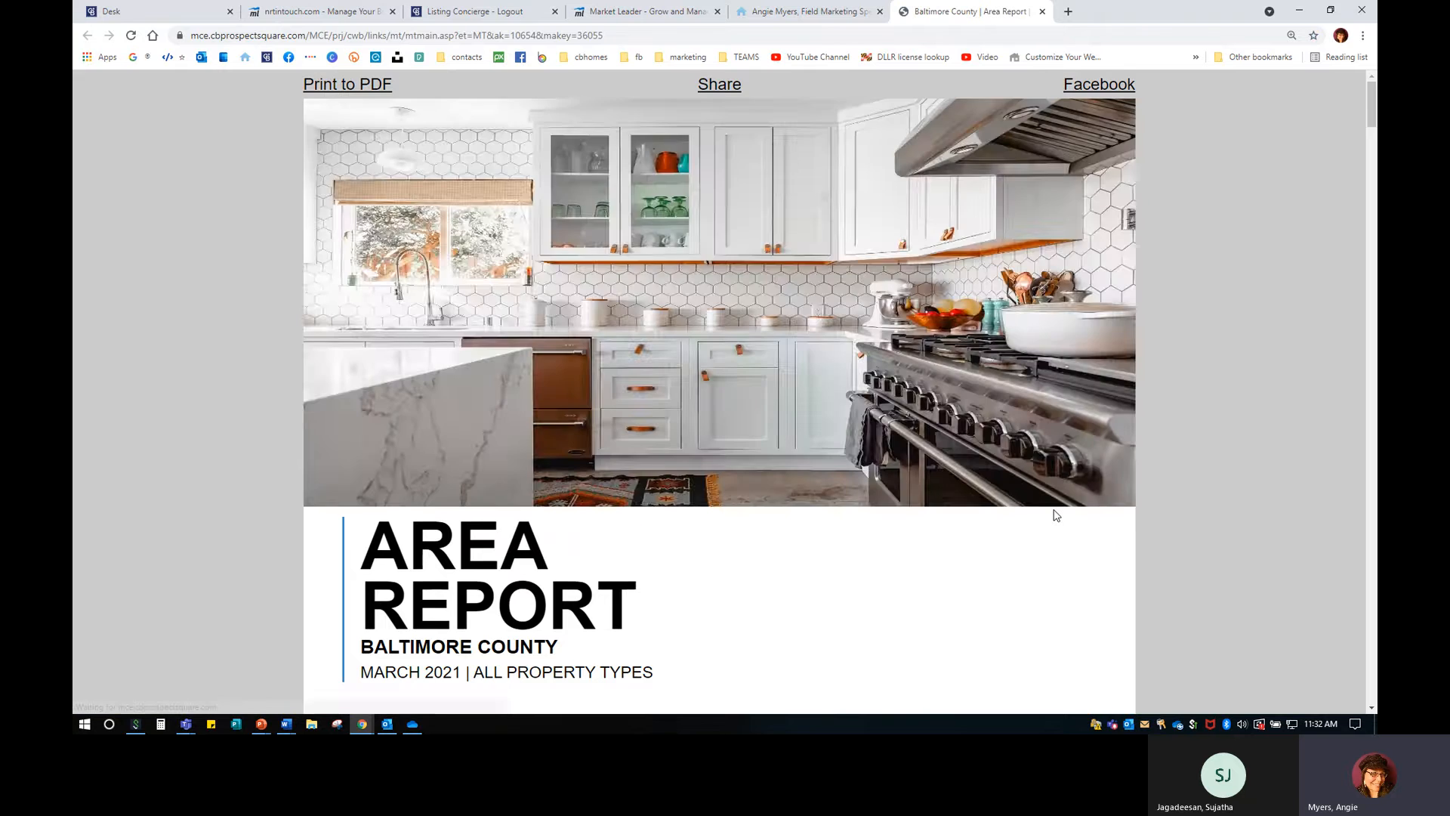
scroll(1056, 515, "down", 7)
scroll(1055, 515, "down", 3)
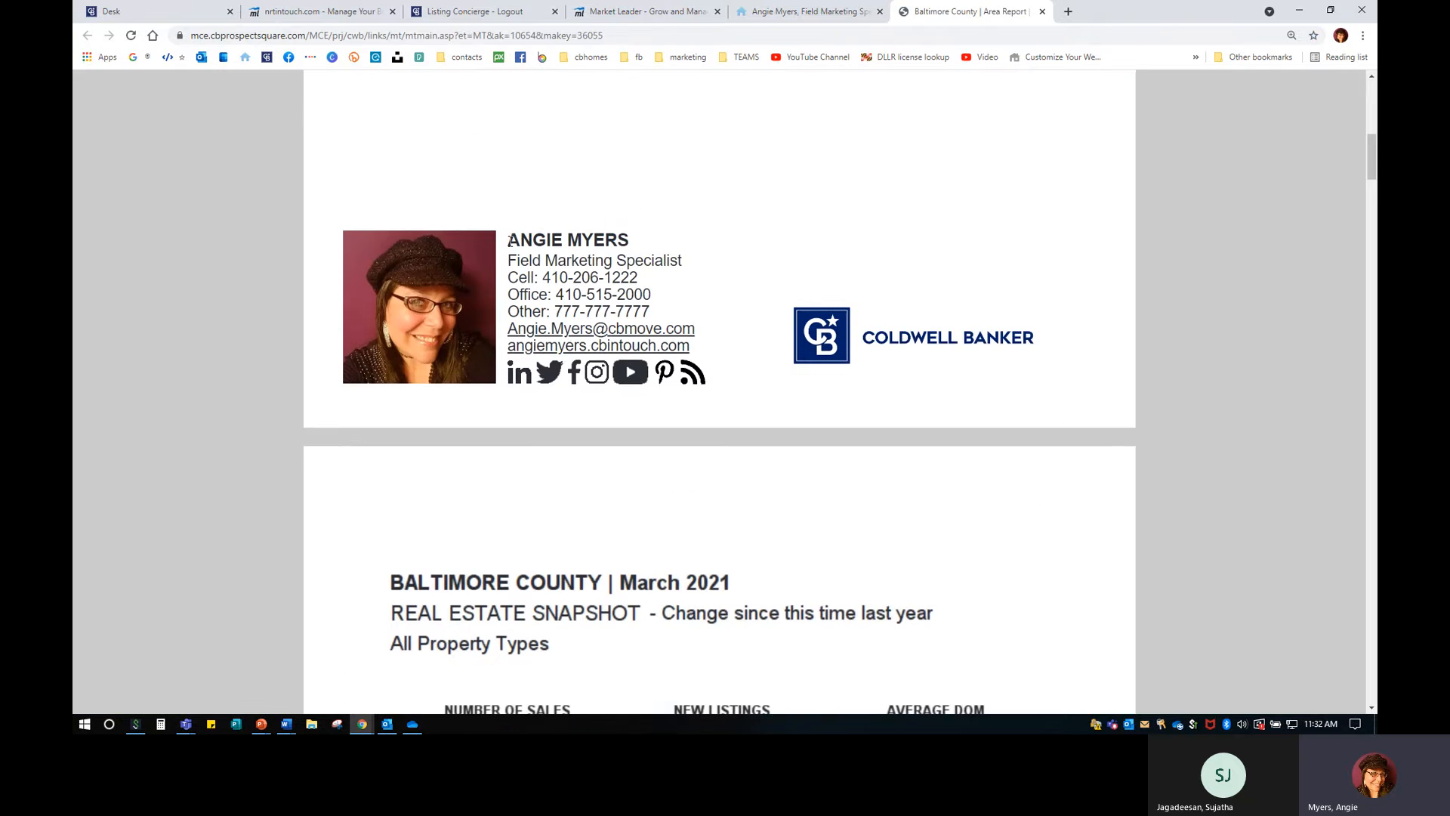
left_click_drag(508, 239, 699, 374)
left_click(735, 369)
scroll(740, 406, "down", 1)
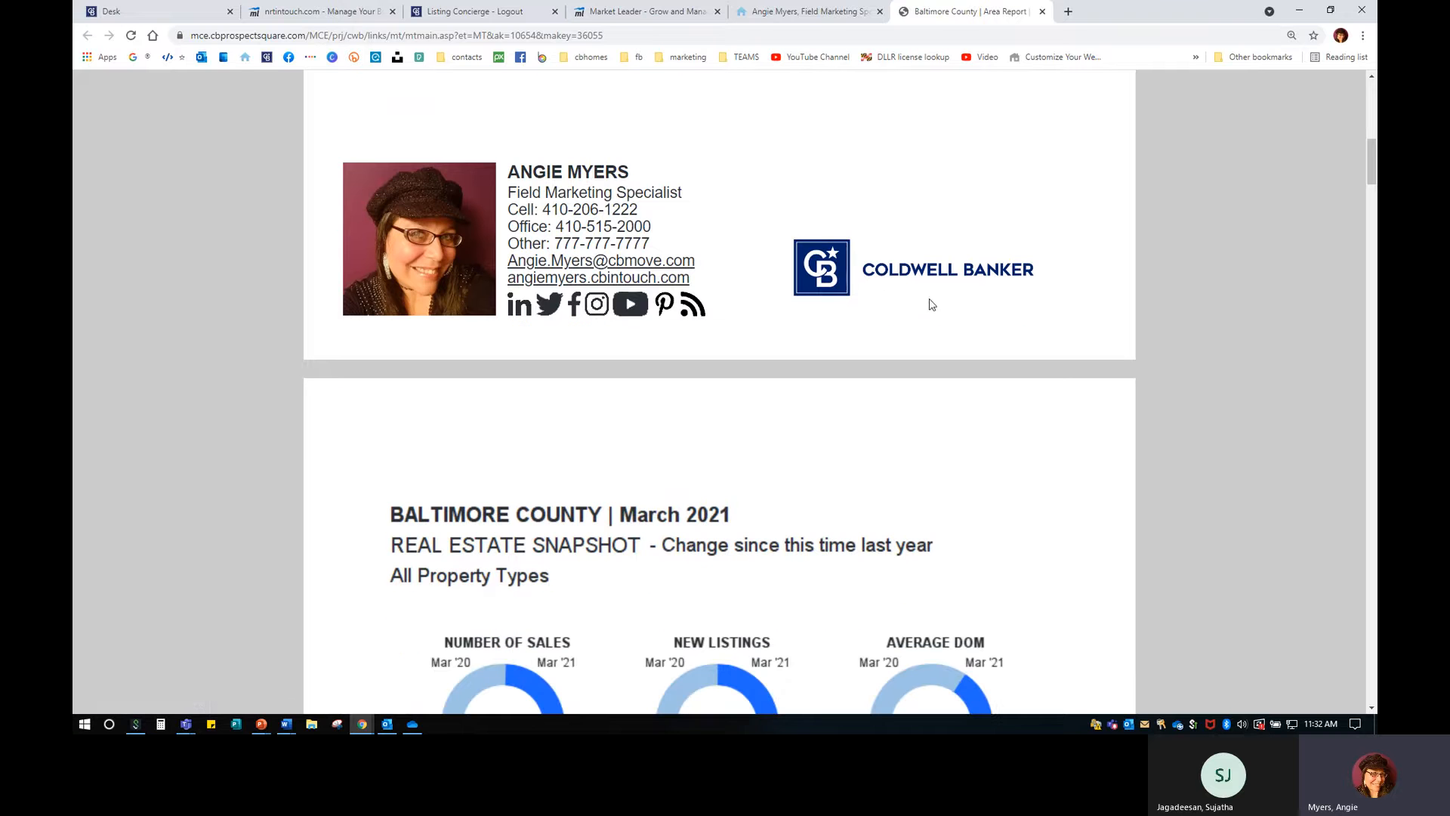
scroll(734, 493, "down", 4)
scroll(737, 493, "down", 1)
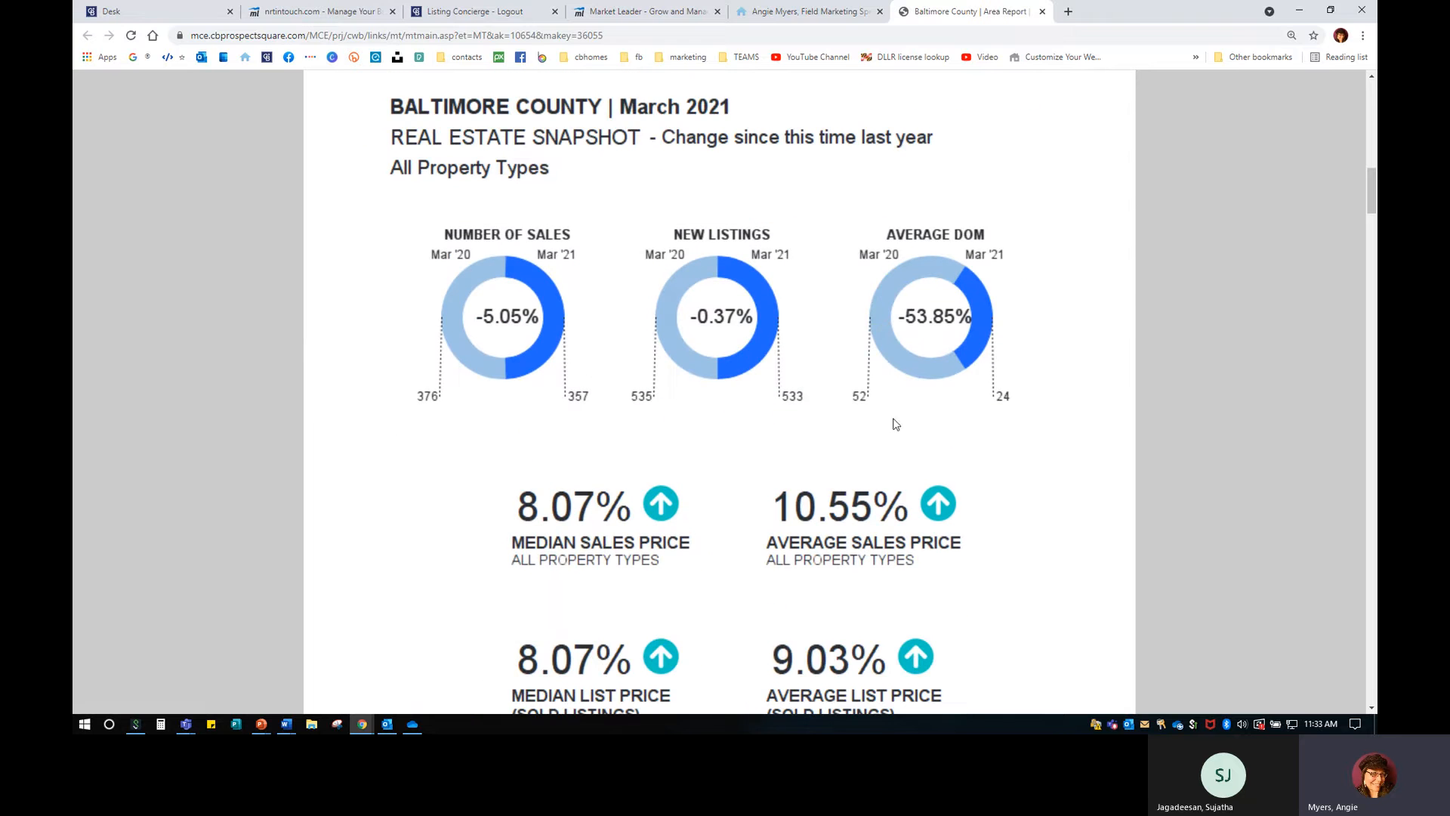
scroll(764, 571, "down", 9)
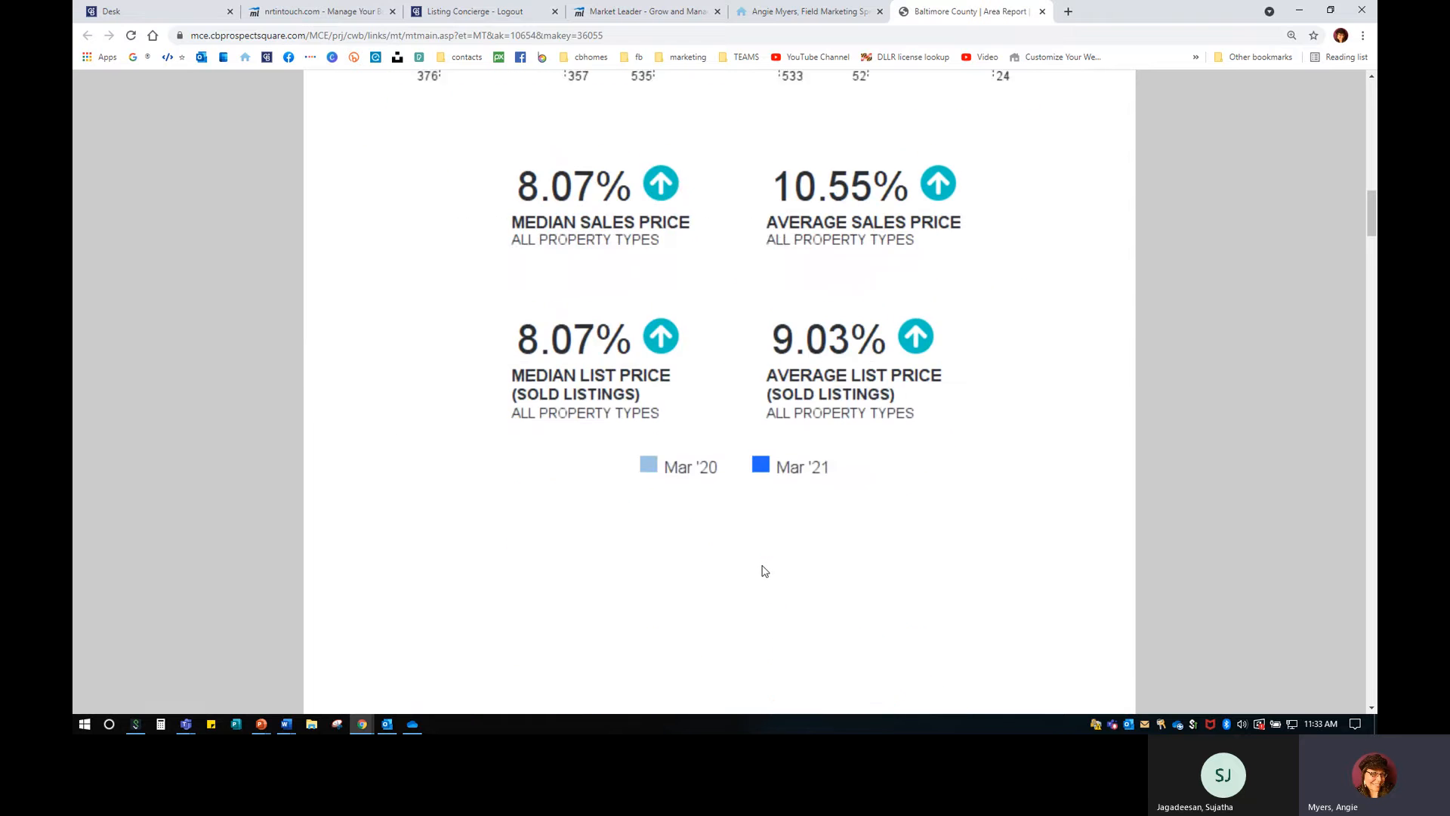
scroll(764, 571, "down", 5)
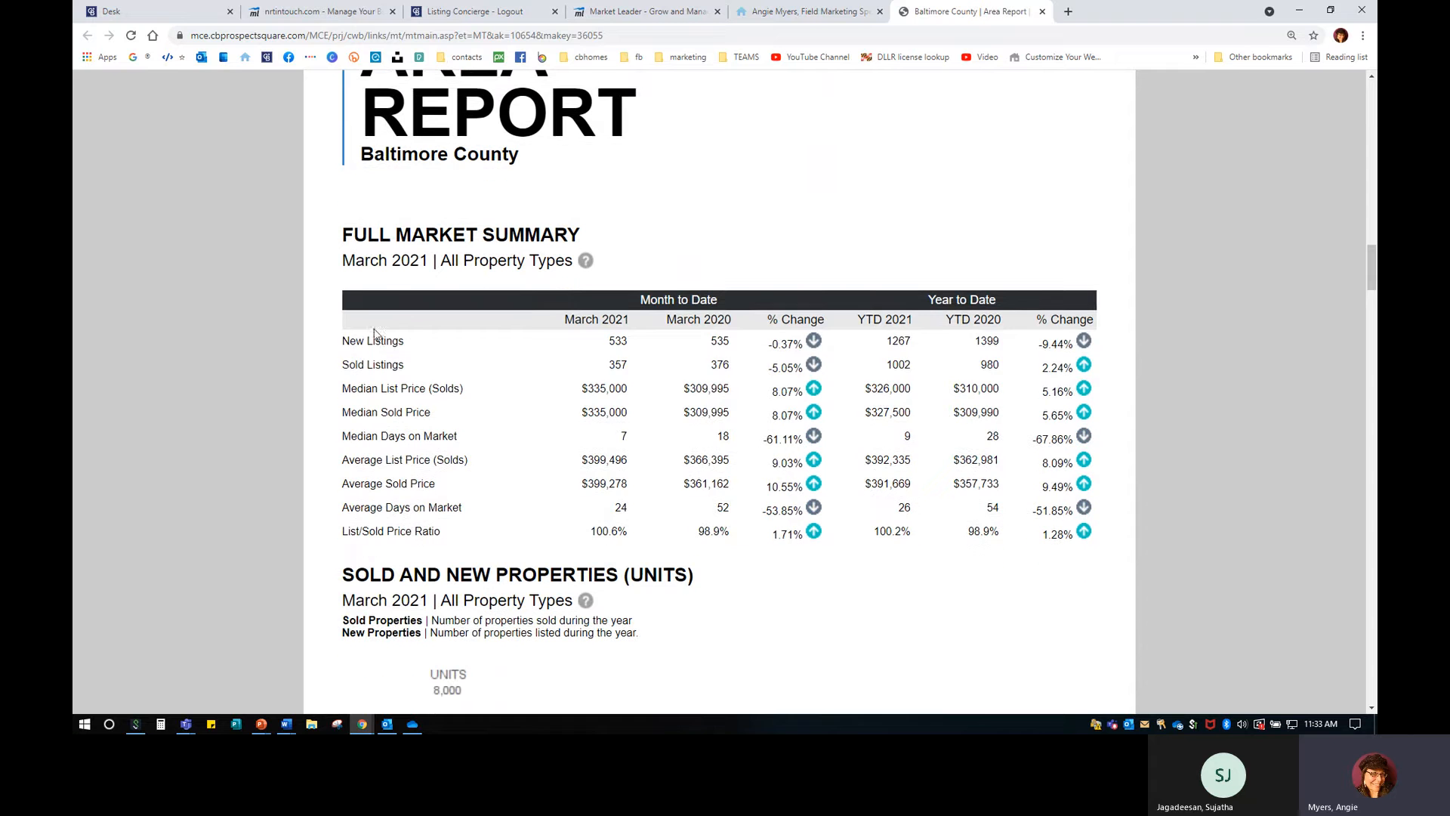
left_click_drag(343, 340, 1093, 539)
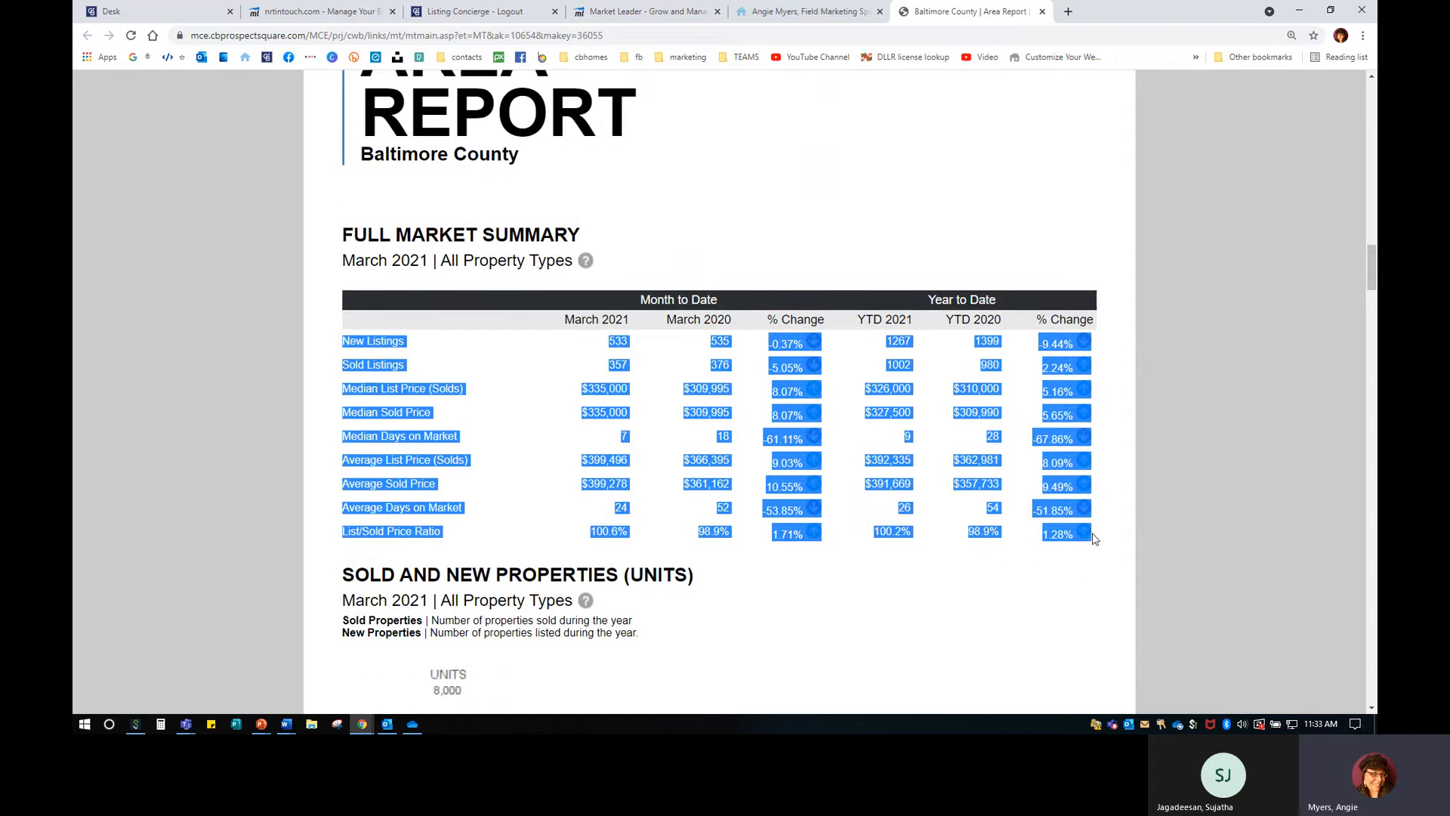
left_click(640, 539)
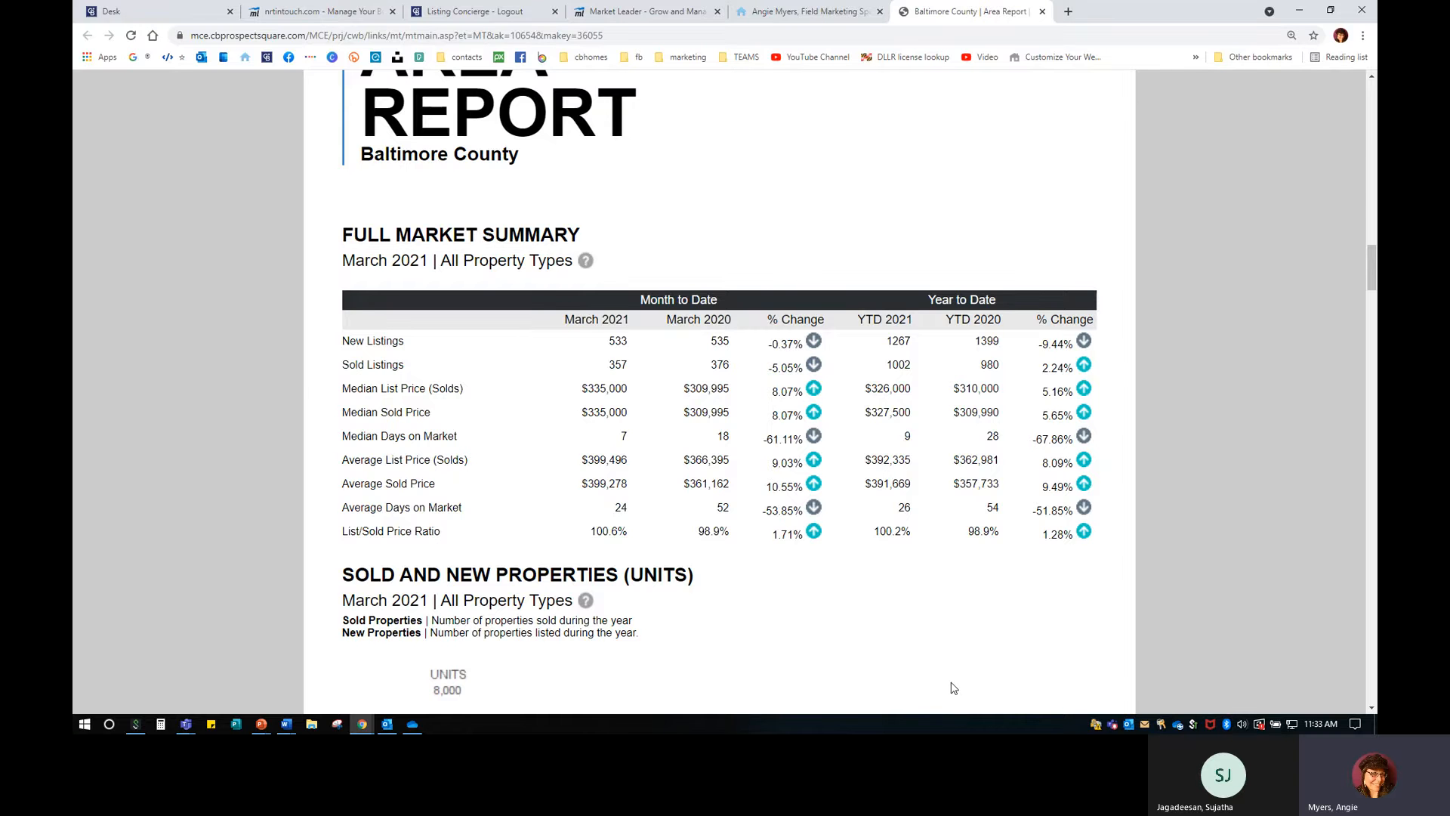
scroll(954, 687, "up", 15)
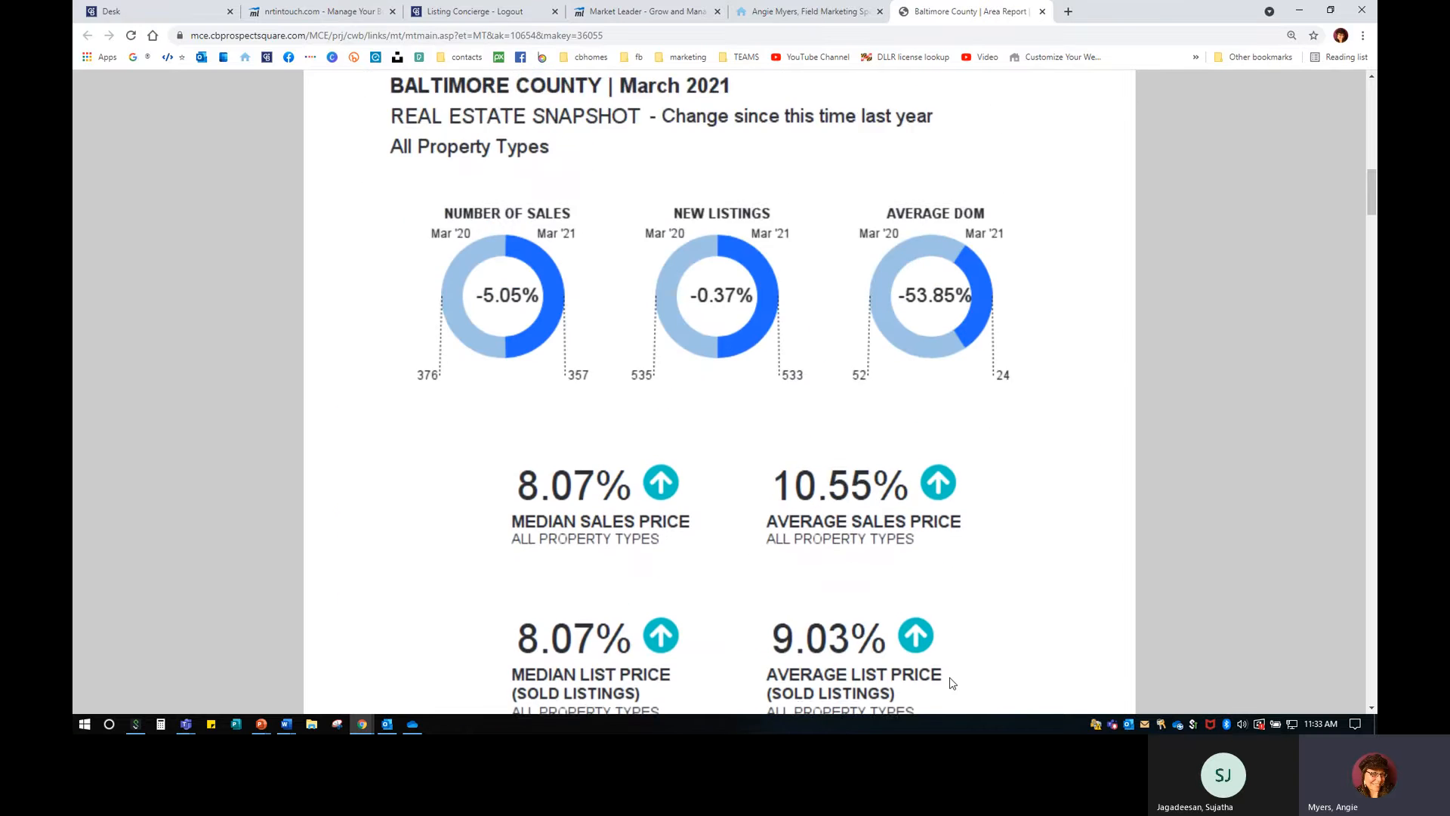
Scroll back up through the Baltimore County area report snapshot.
scroll(952, 682, "up", 1)
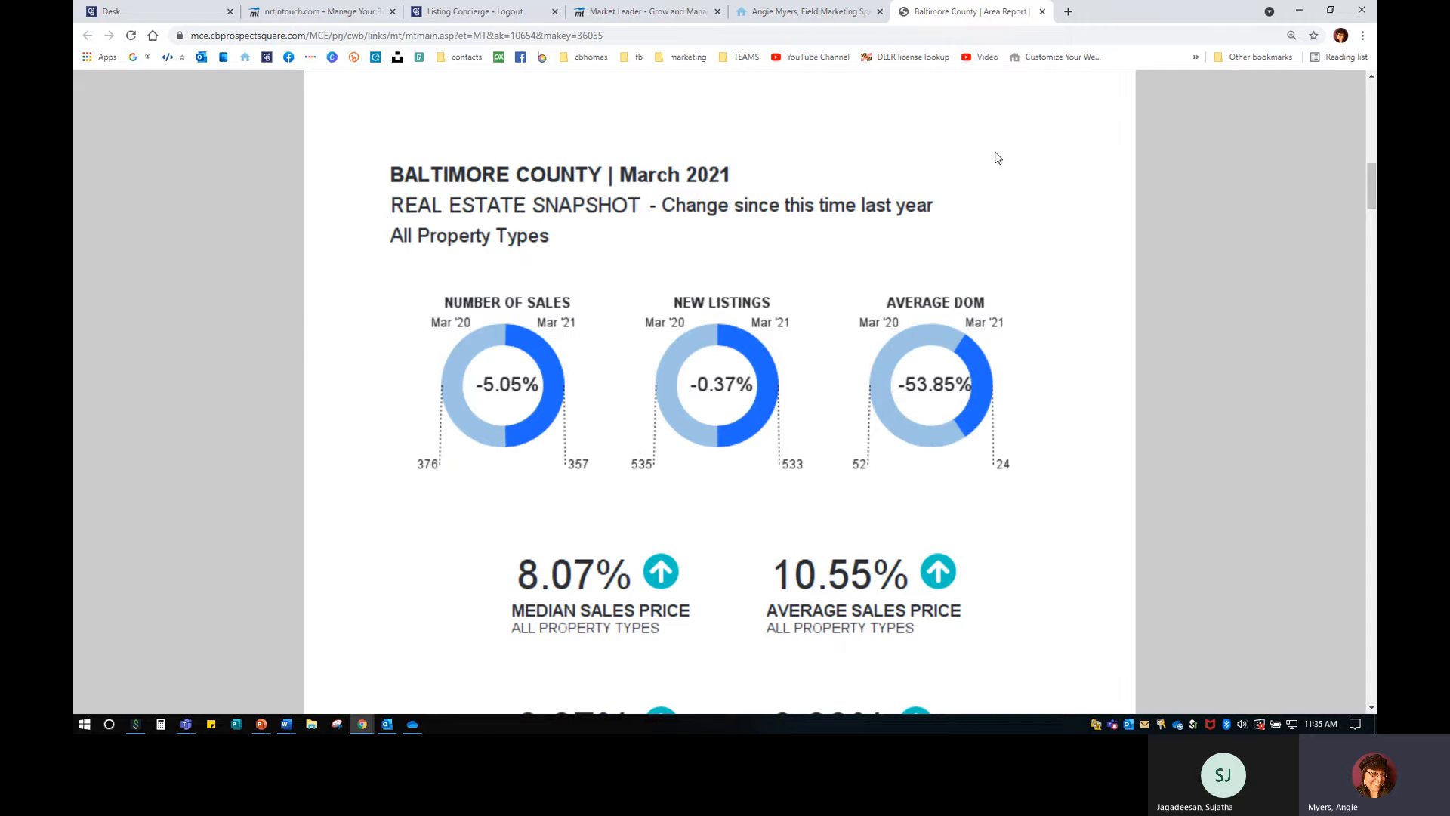
Close the Baltimore County report and load sandybratcher.com in a new tab, down to its quarterly reports.
left_click(1042, 11)
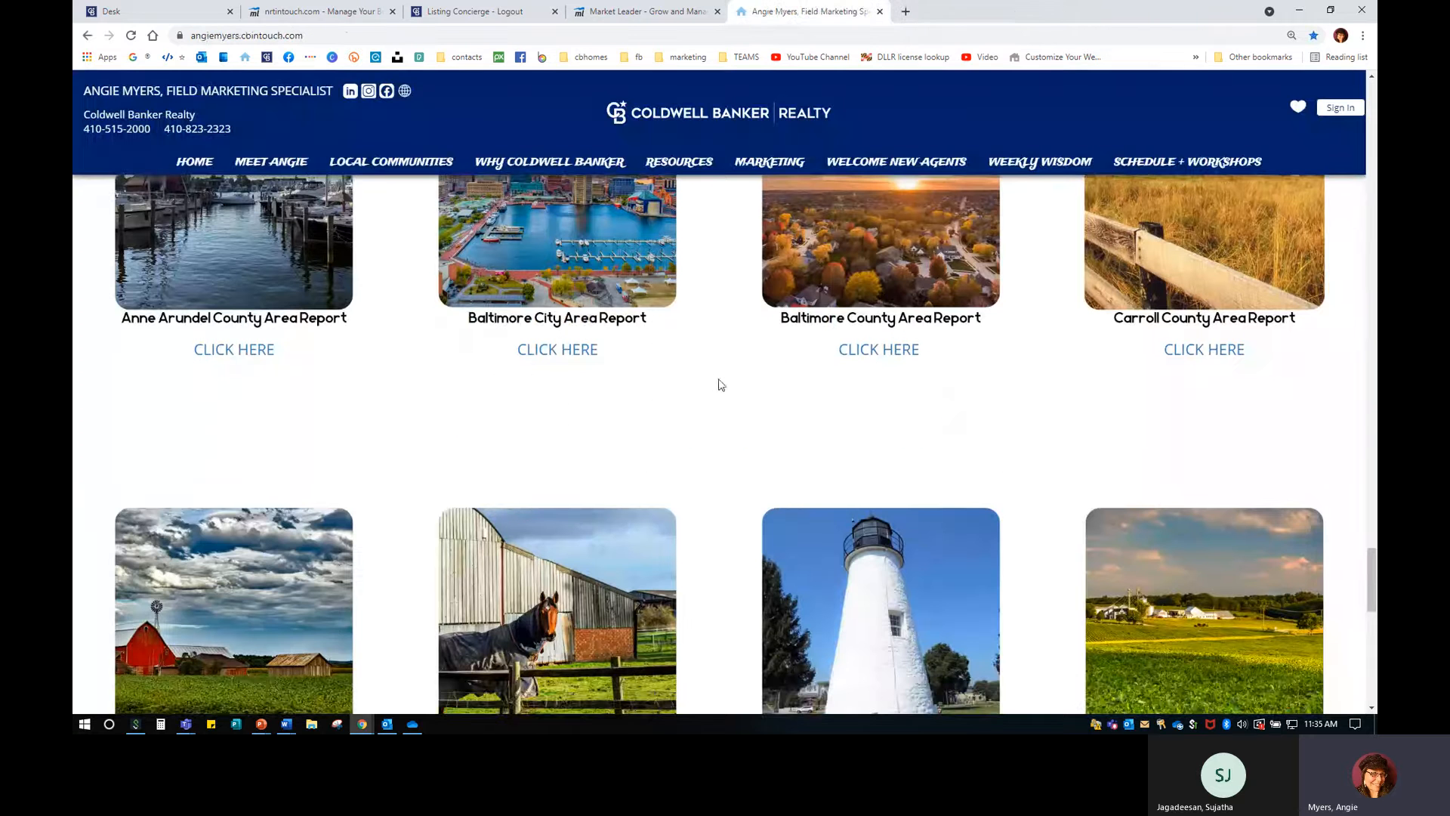
scroll(755, 437, "up", 2)
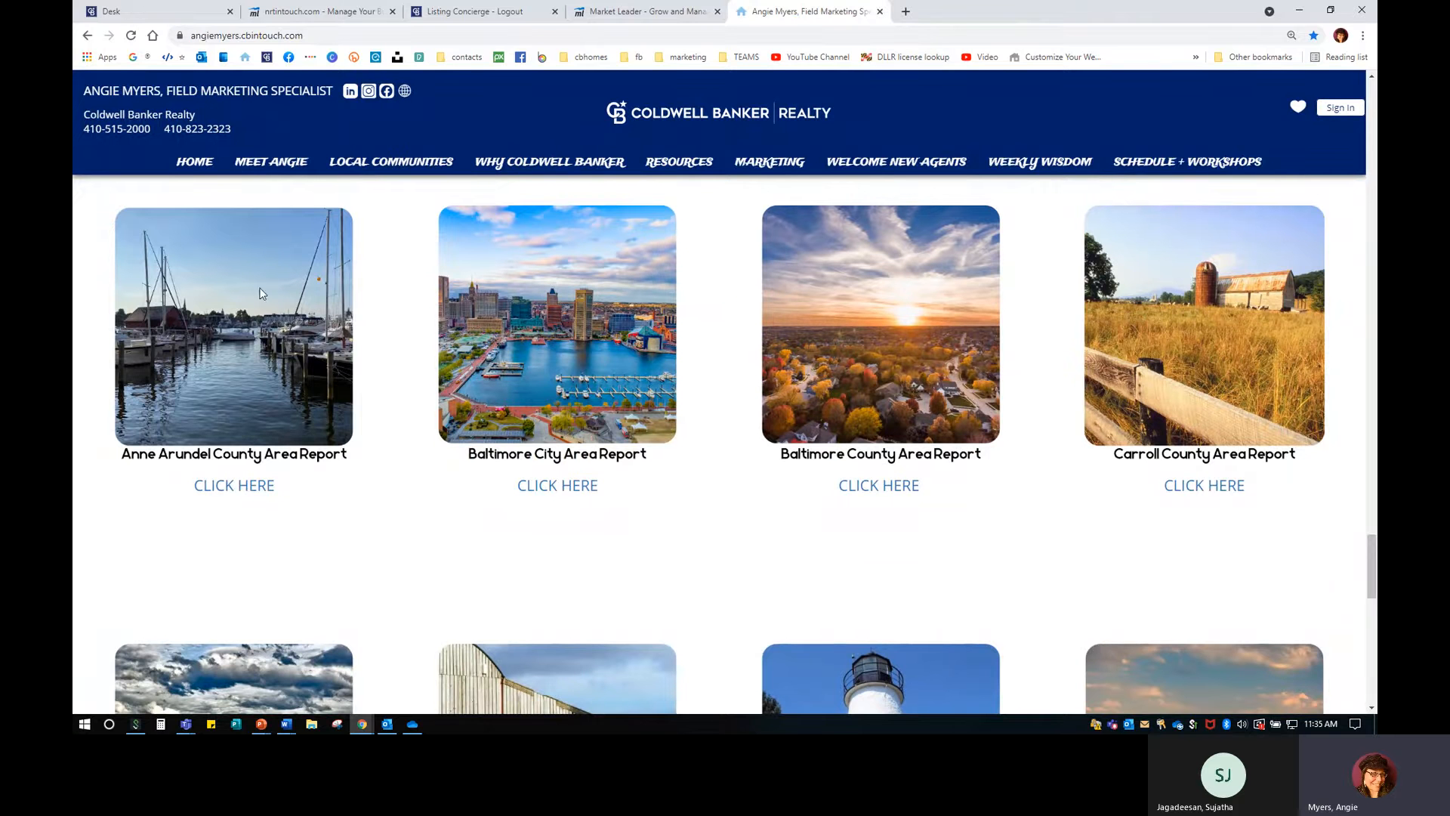
left_click(906, 11)
type("sandybratcher.com")
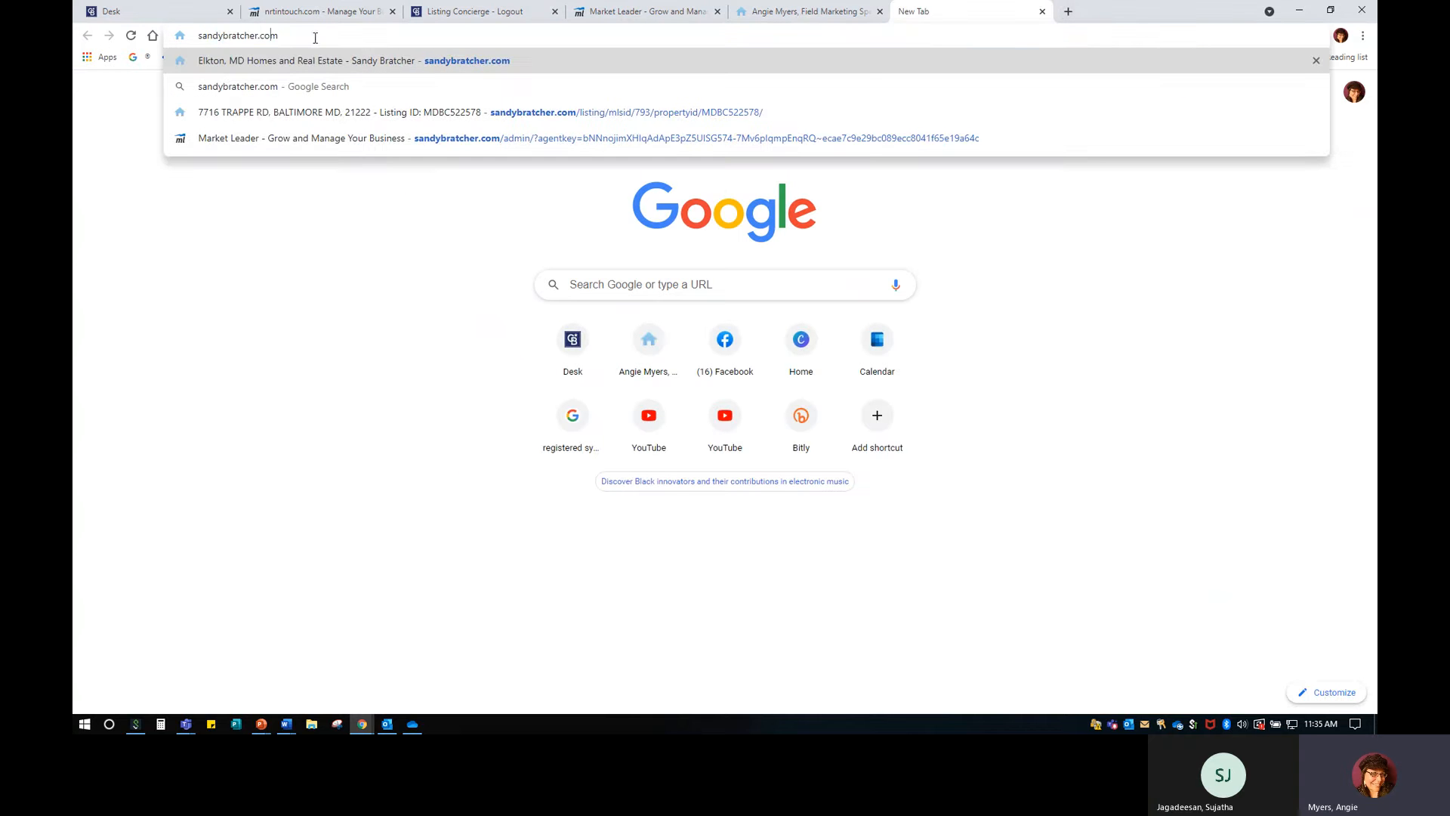
key("Return")
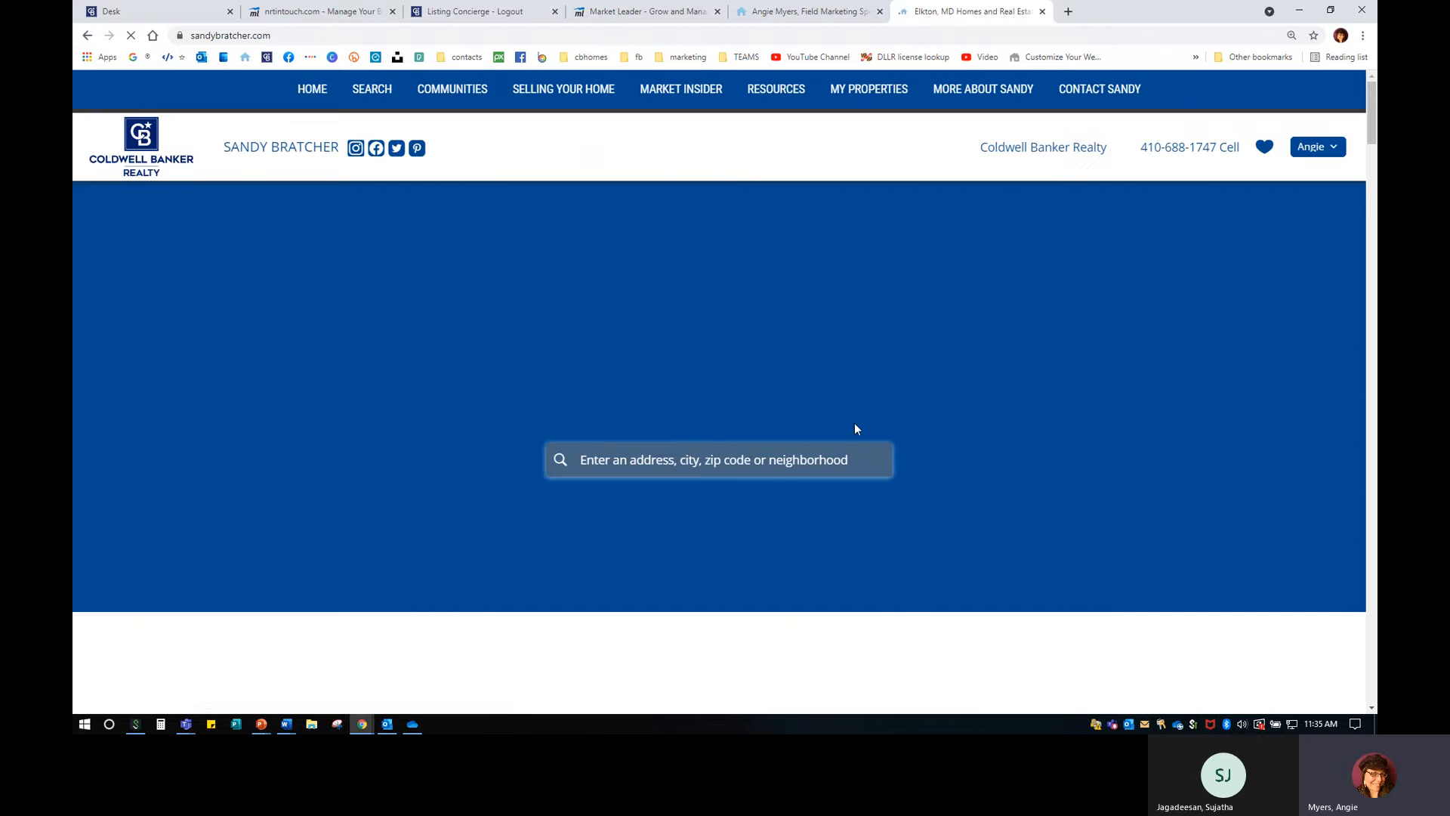
scroll(910, 456, "down", 3)
scroll(910, 459, "down", 7)
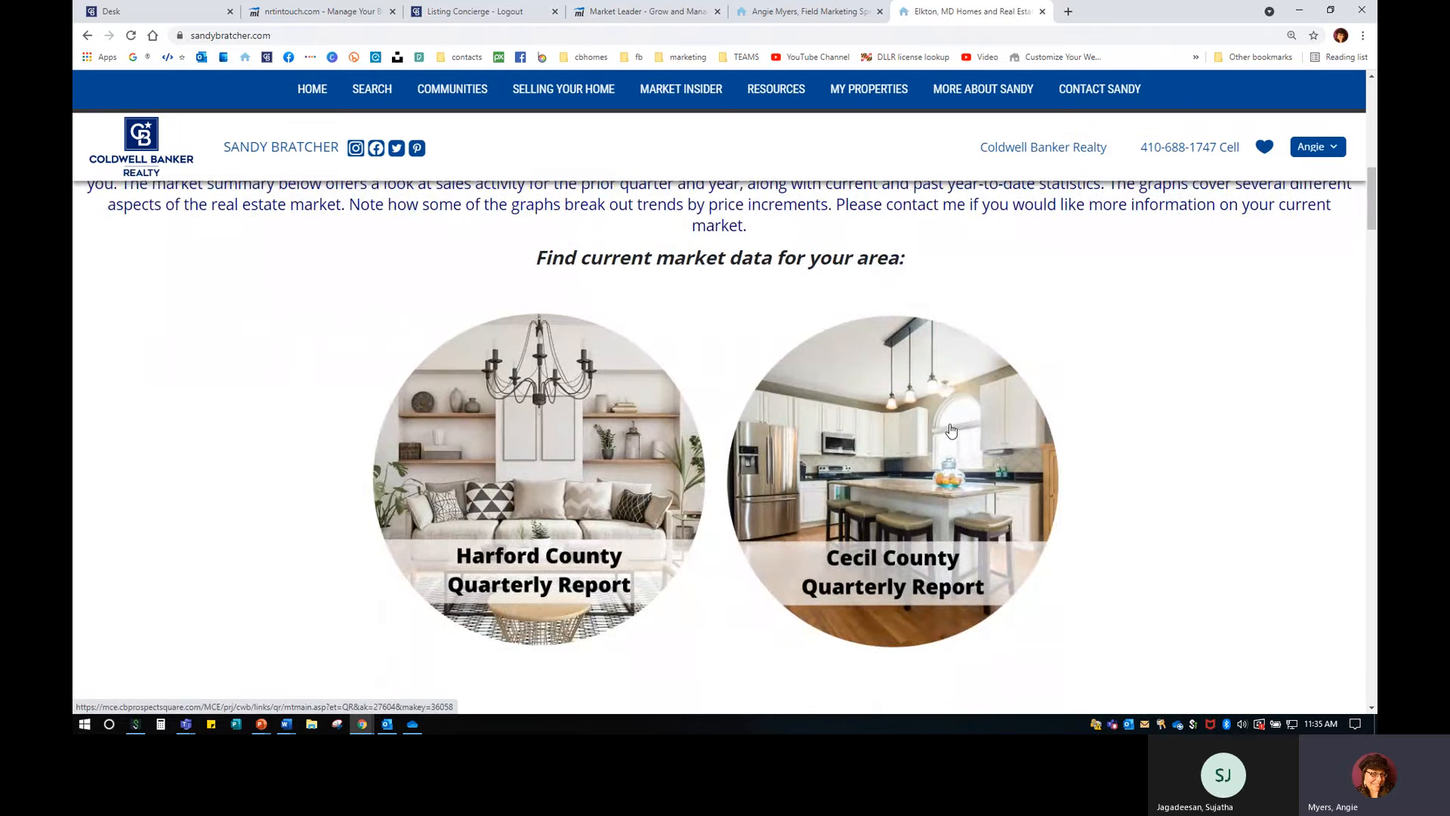
scroll(951, 431, "down", 1)
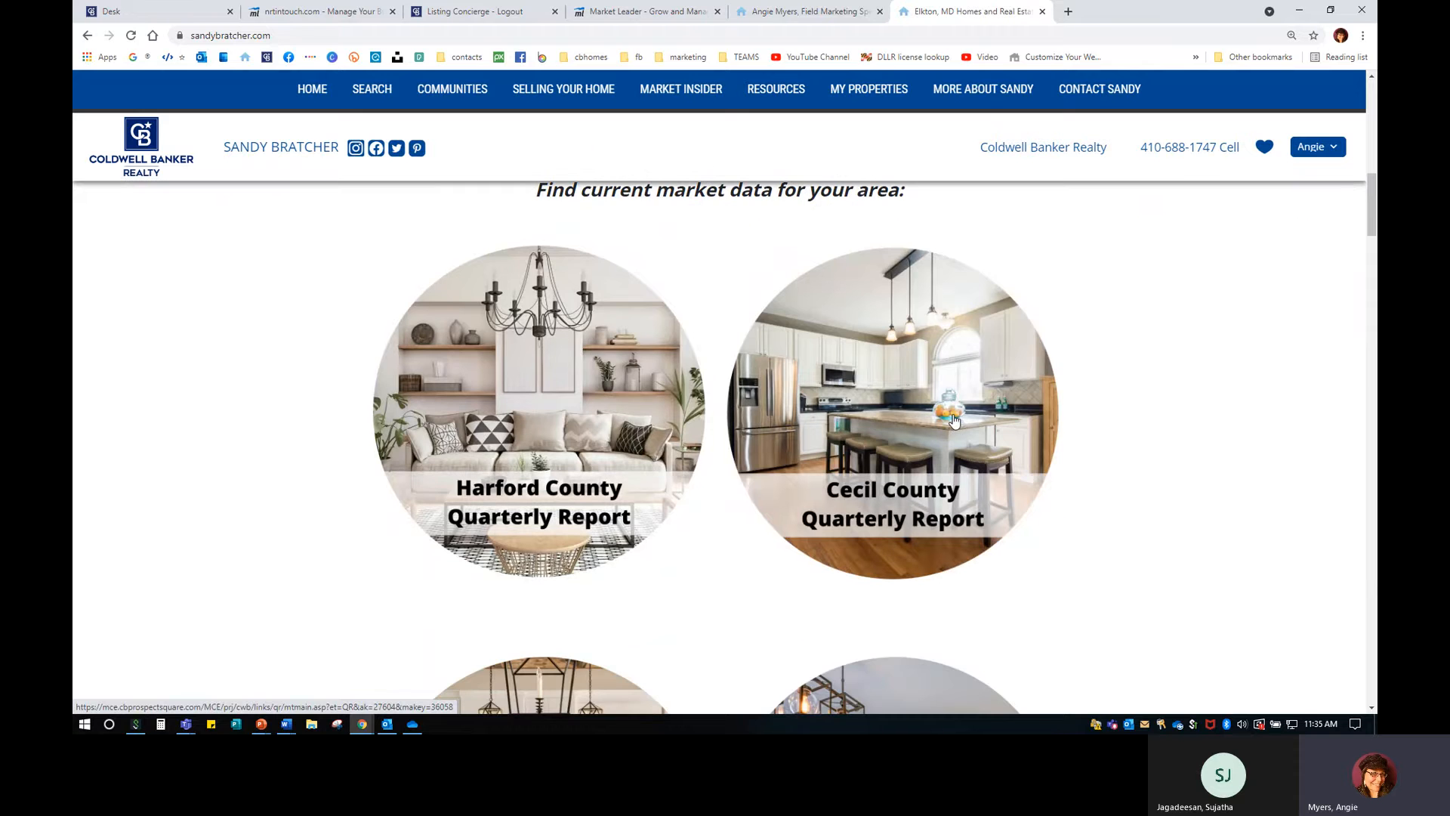
Preview the Harford County Quarterly Report, then close it and look over the sandybratcher.com page.
left_click(568, 374)
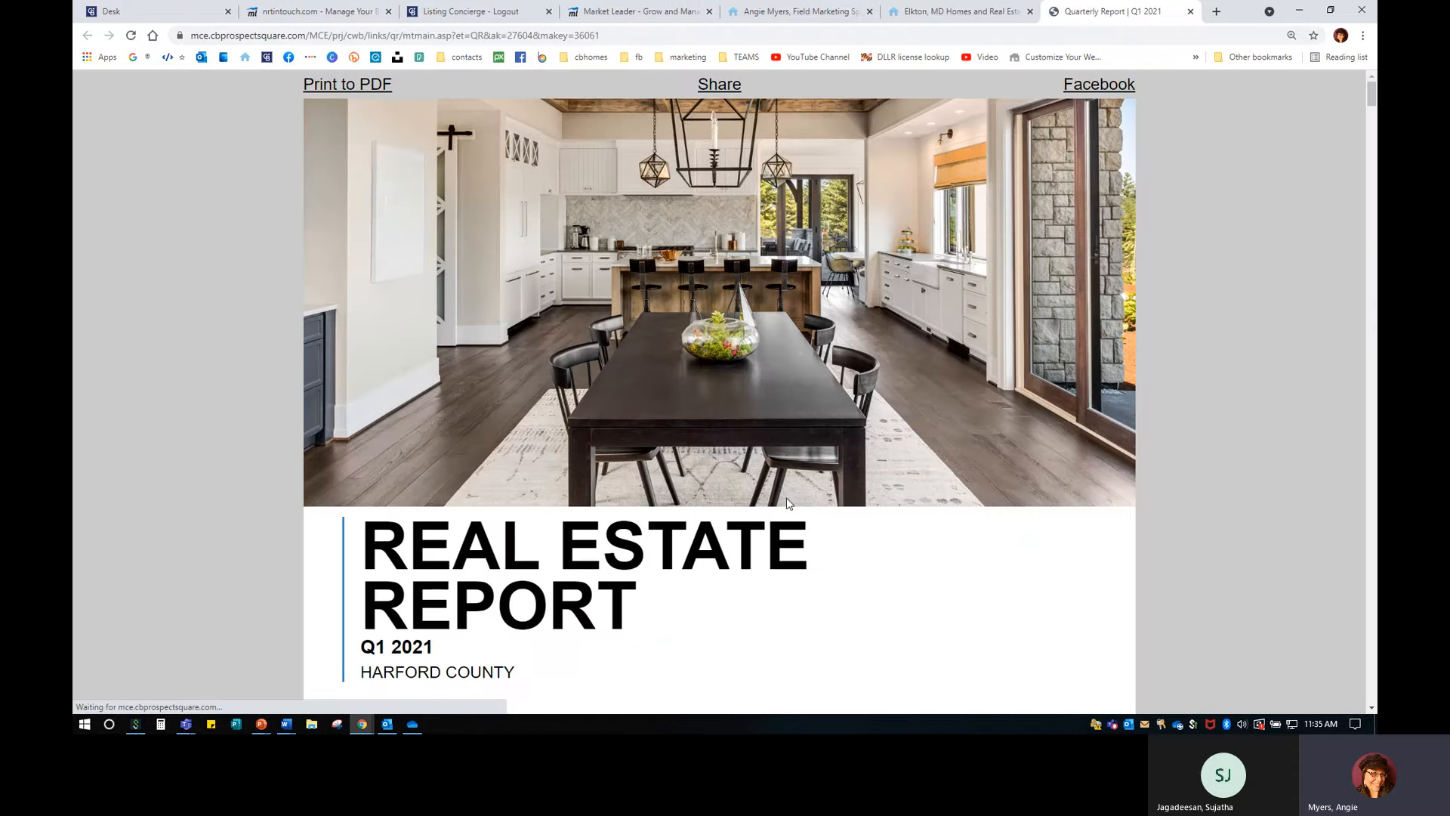
scroll(793, 502, "down", 1)
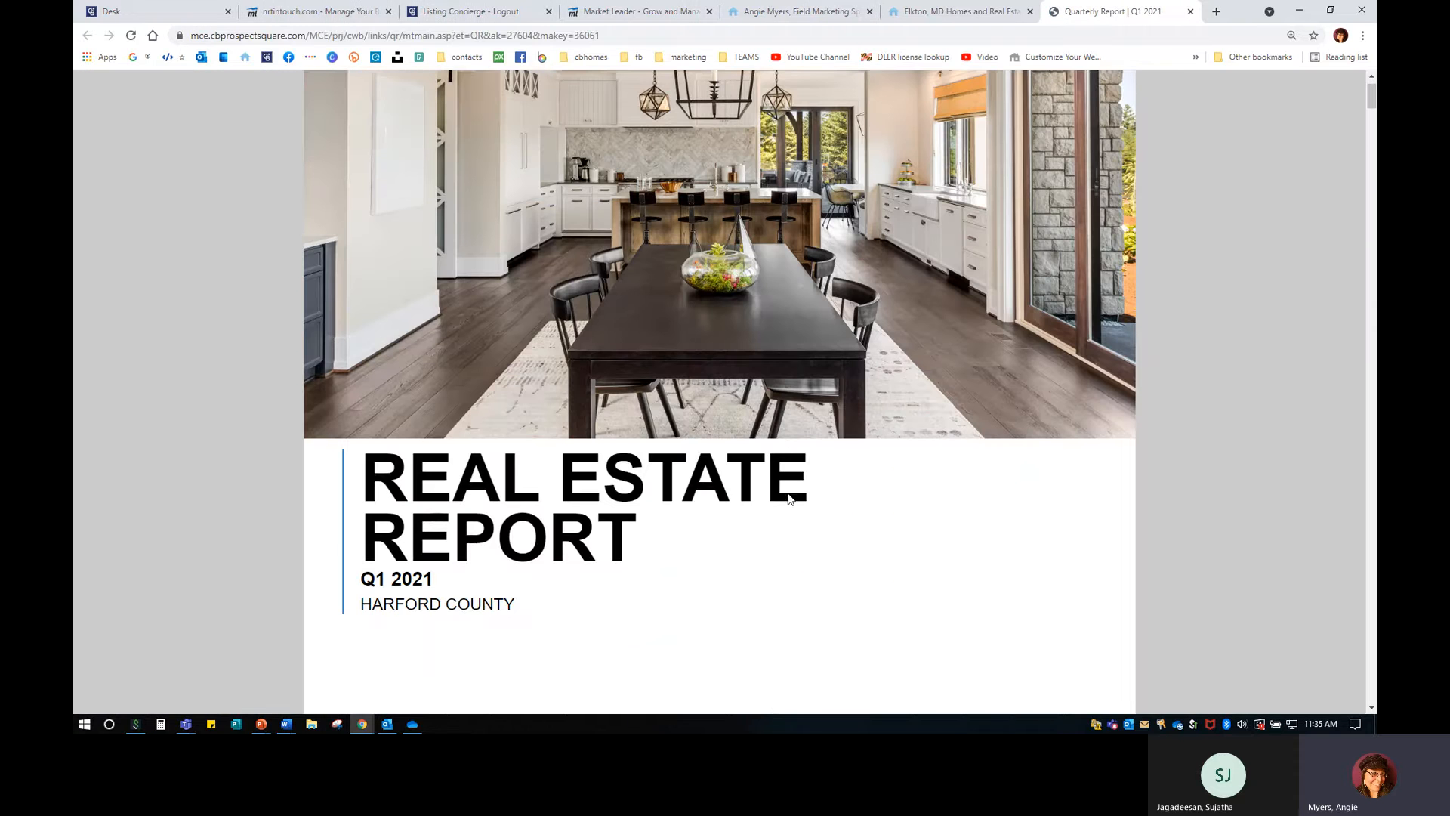
left_click(1190, 11)
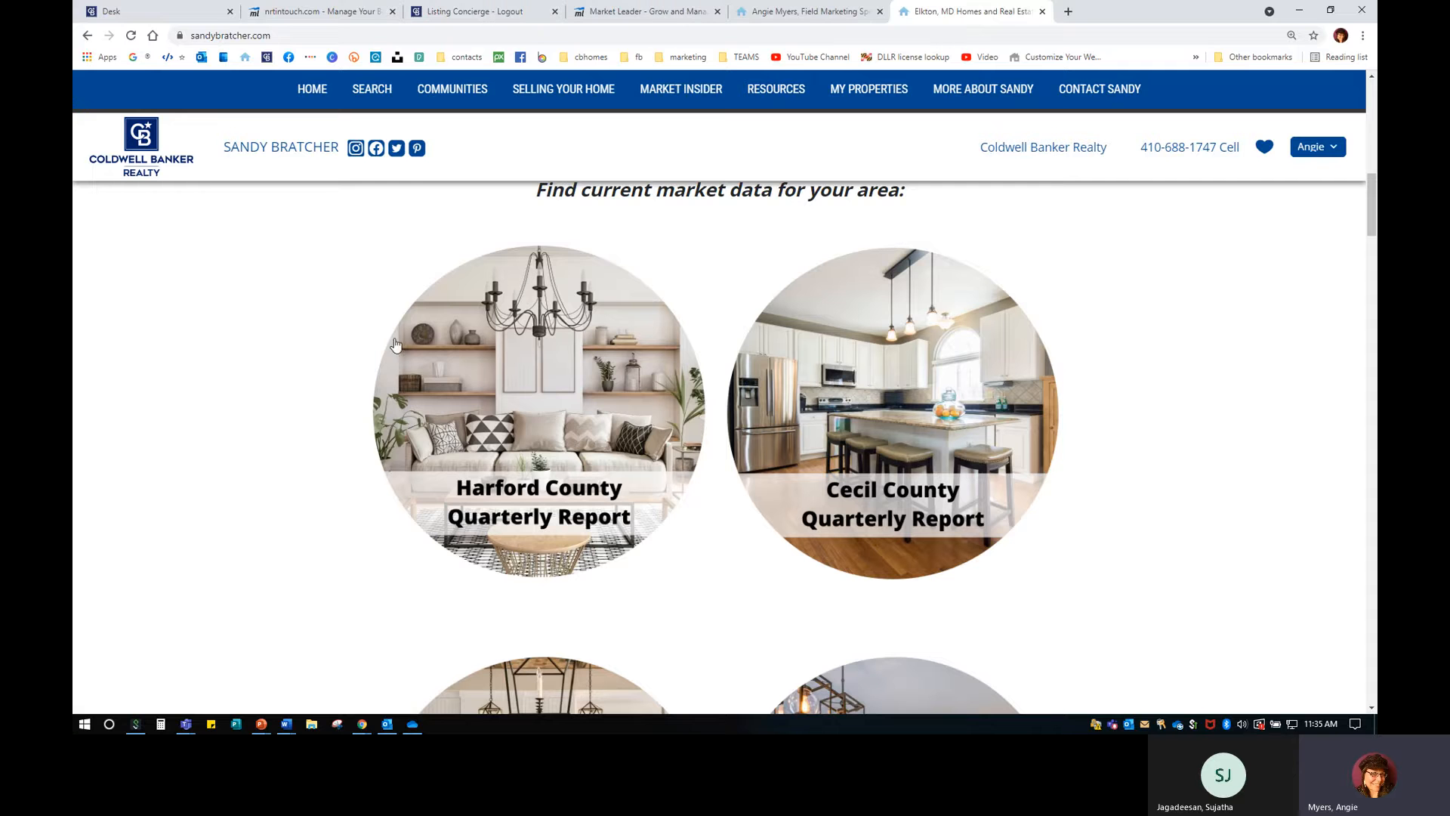
scroll(480, 420, "down", 2)
scroll(480, 420, "down", 2)
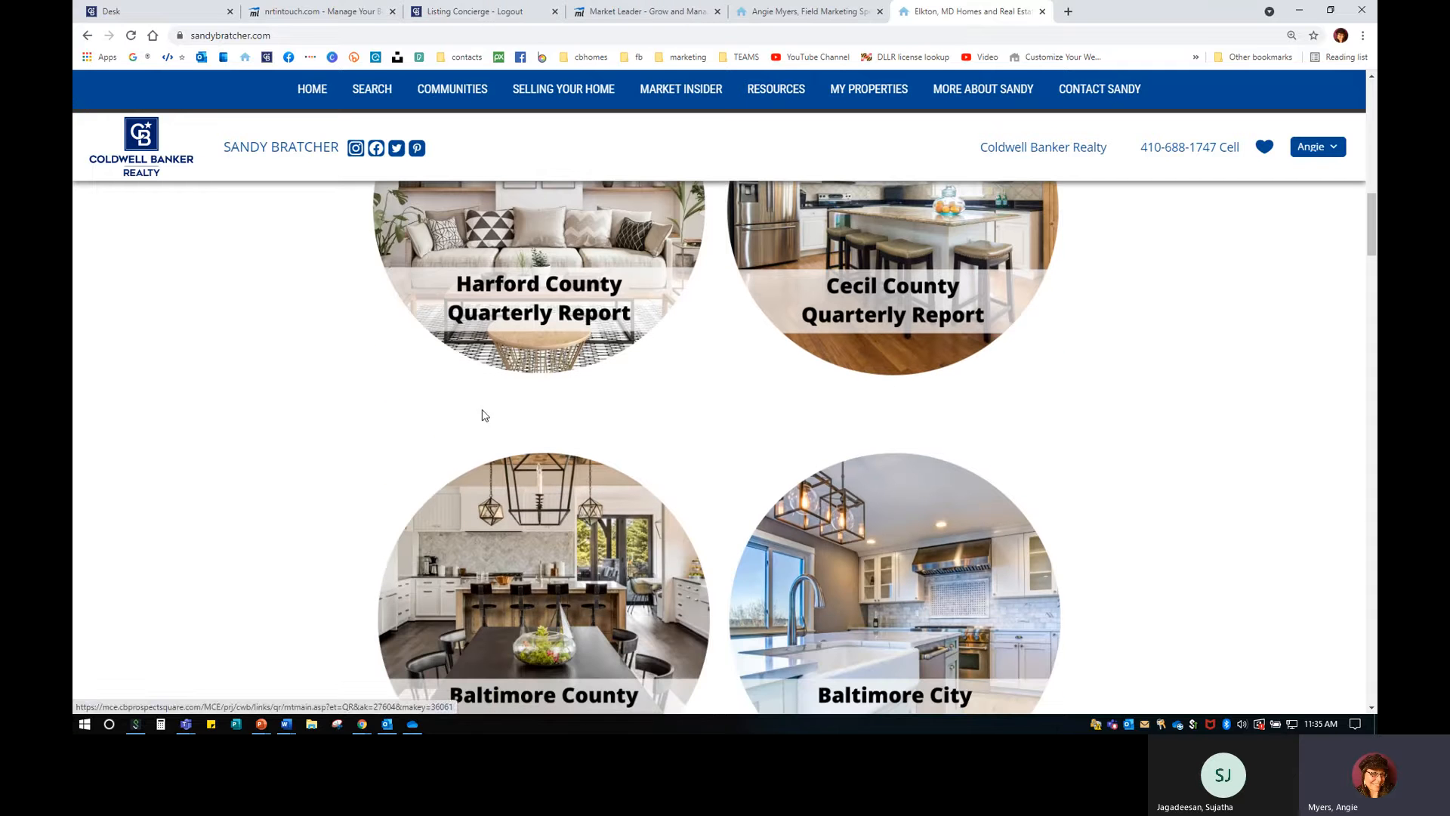
scroll(484, 414, "up", 2)
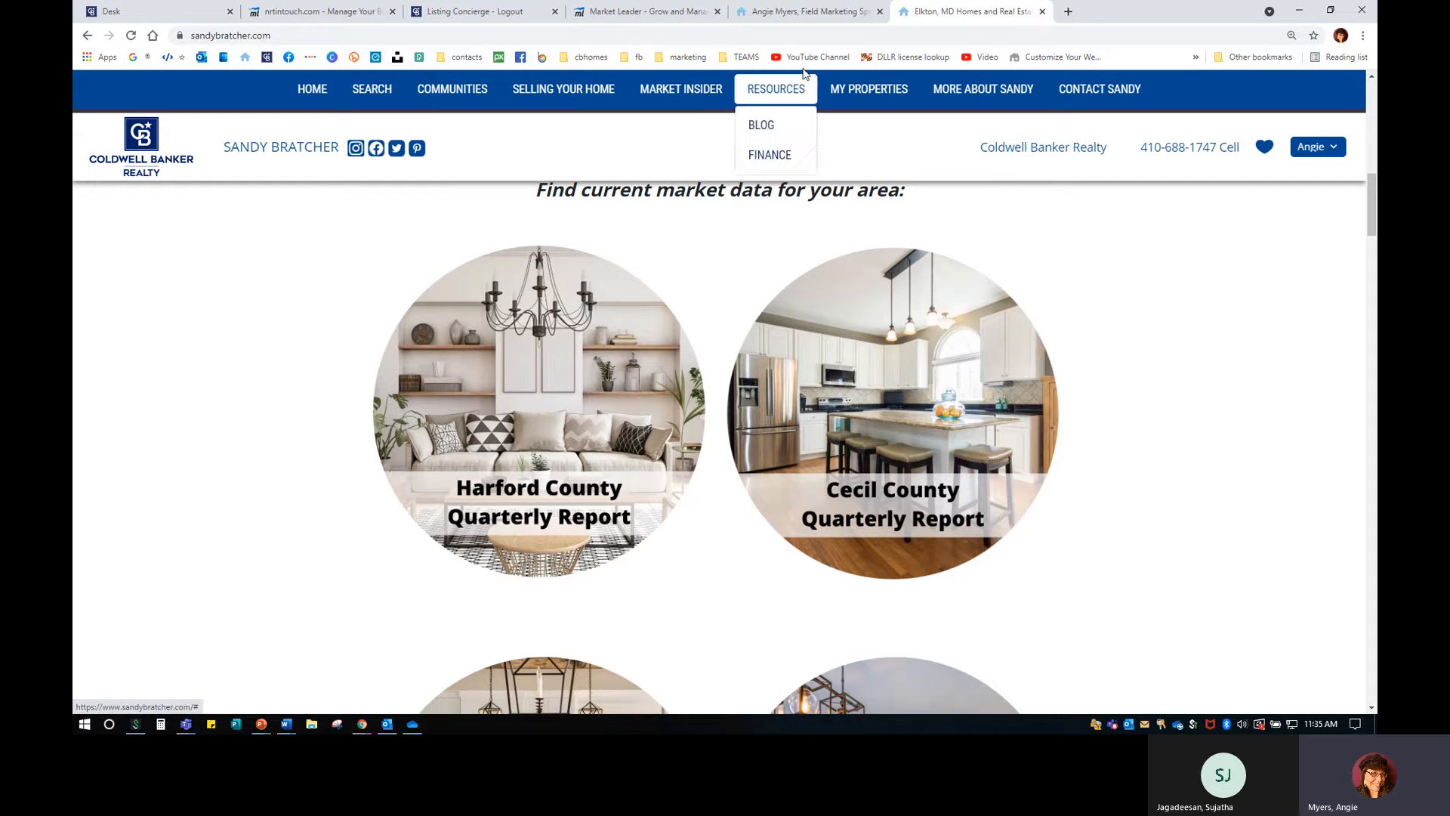
Return to the agent's own website, then switch to the Desk apps dashboard.
left_click(796, 11)
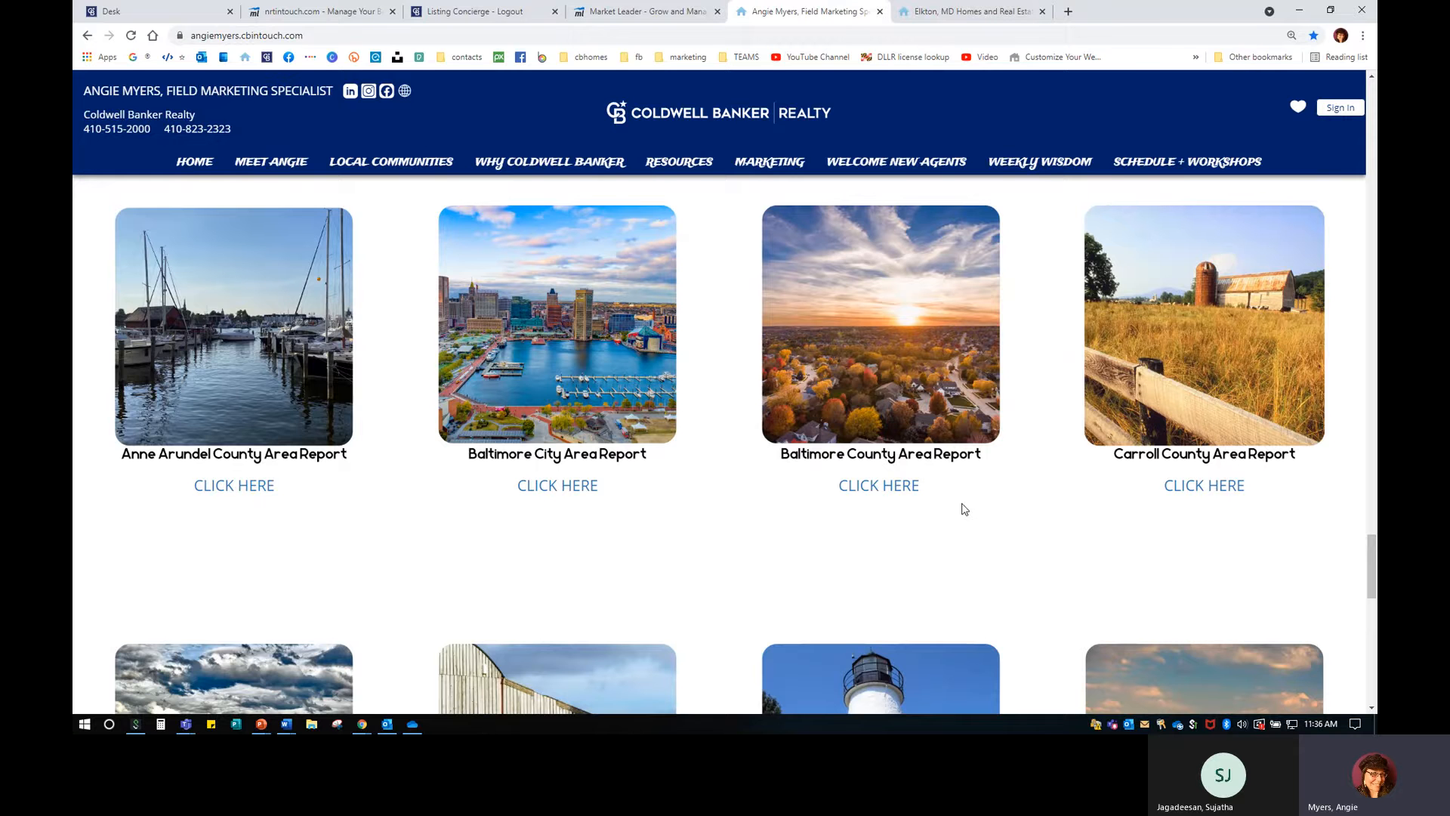
scroll(977, 524, "down", 5)
scroll(981, 523, "down", 1)
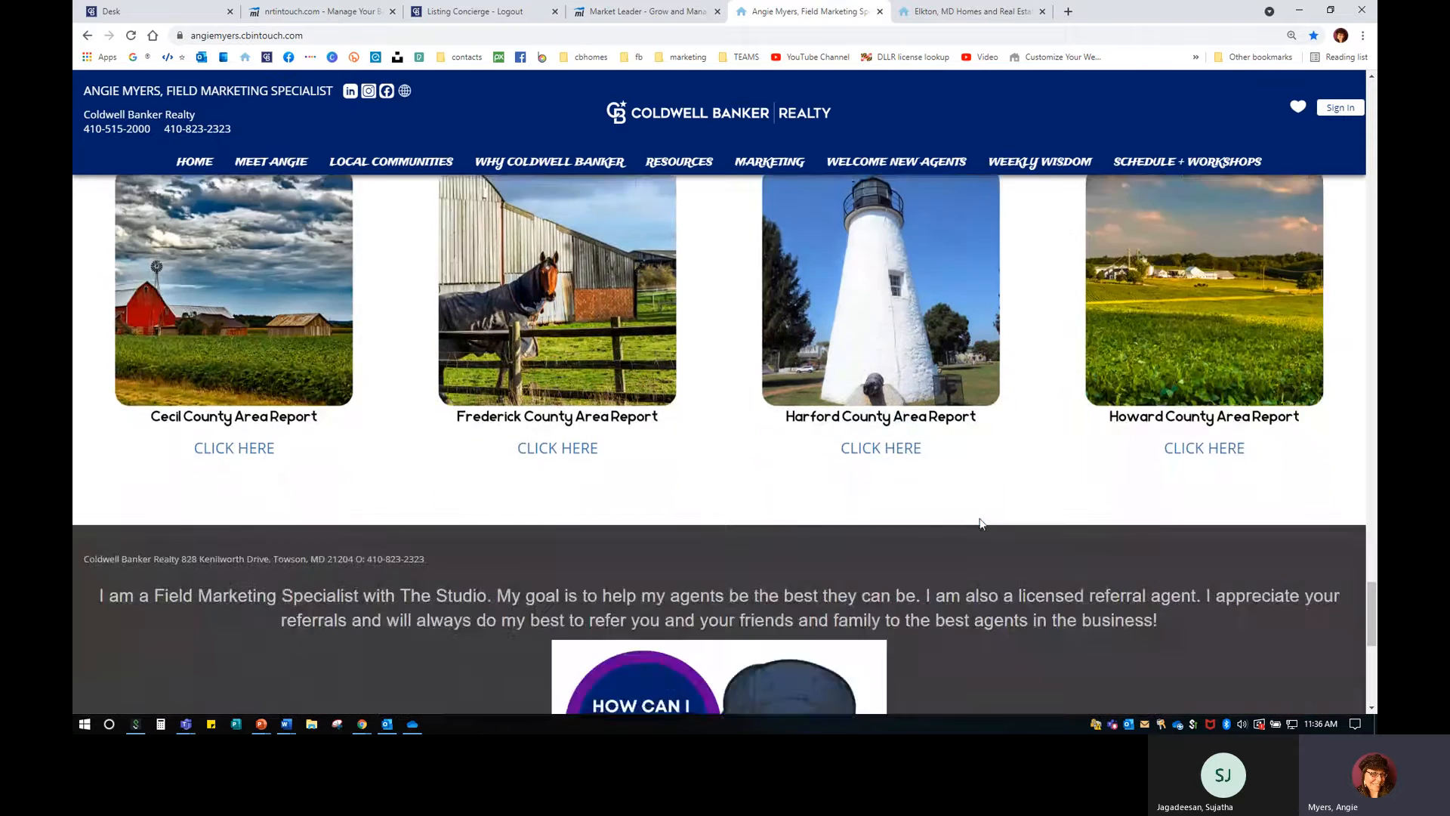
scroll(981, 522, "up", 3)
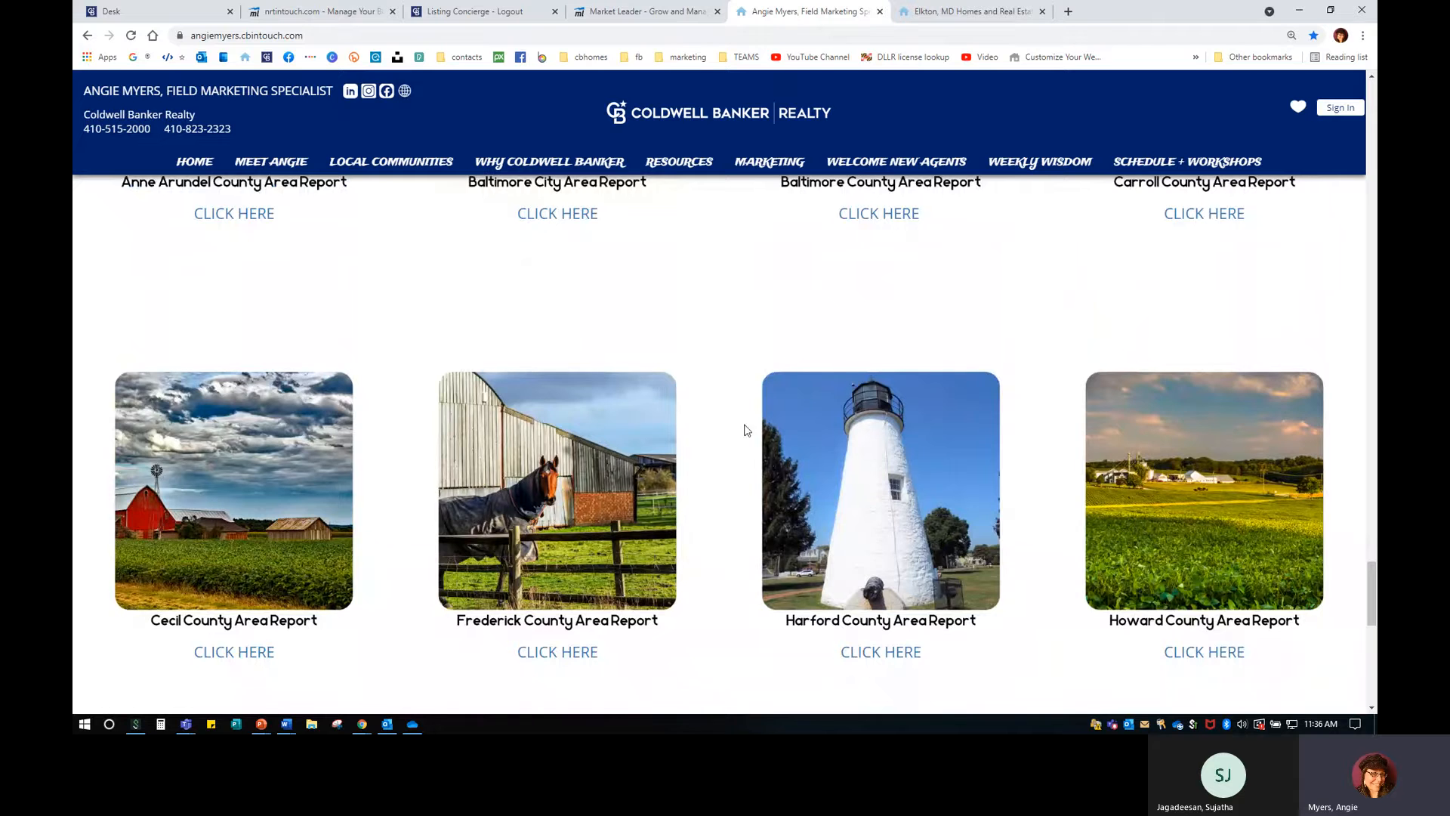
scroll(499, 346, "up", 4)
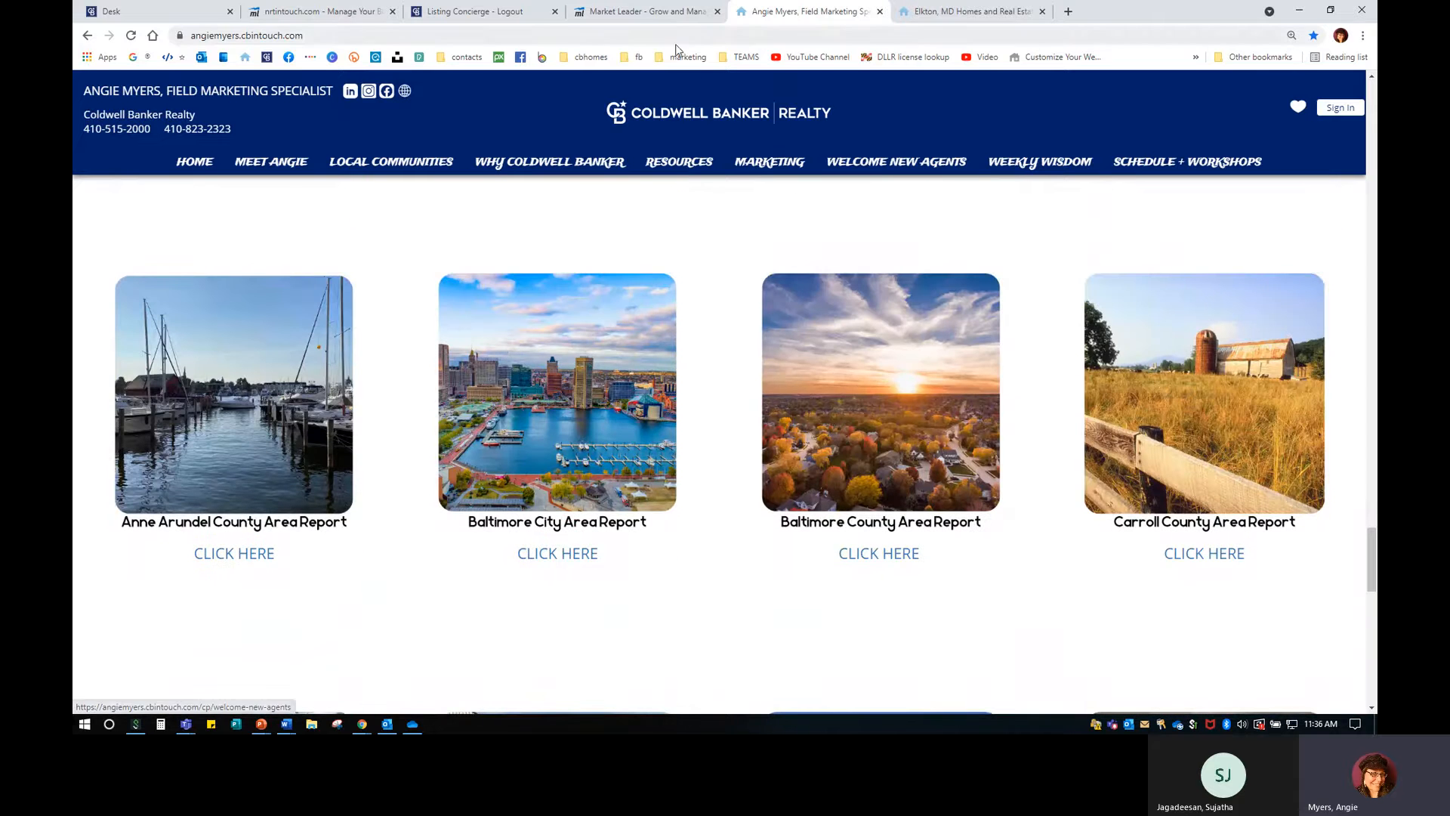
left_click(128, 11)
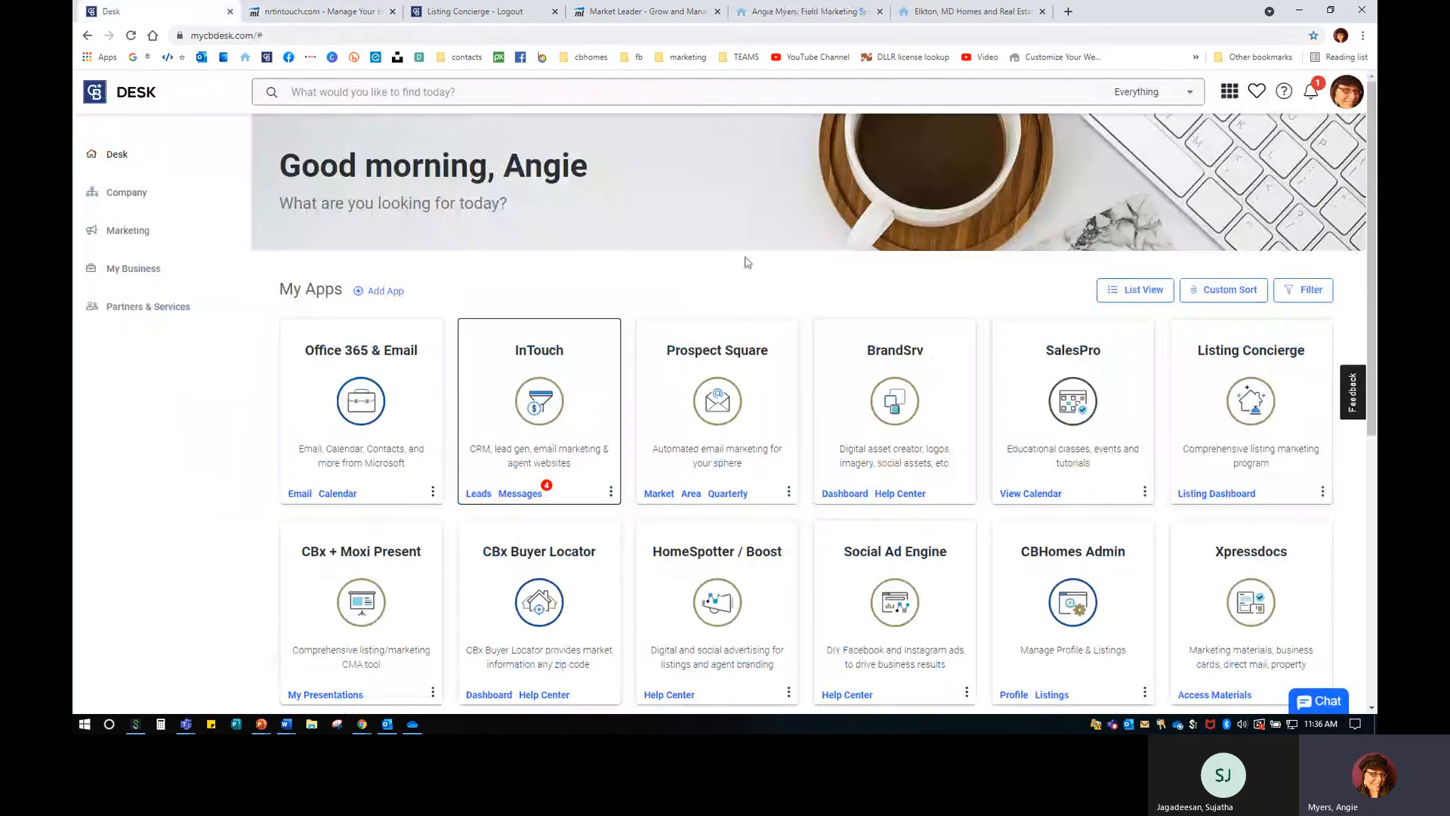
Launch Prospect Square from the Desk apps and submit the sign-in.
left_click(740, 393)
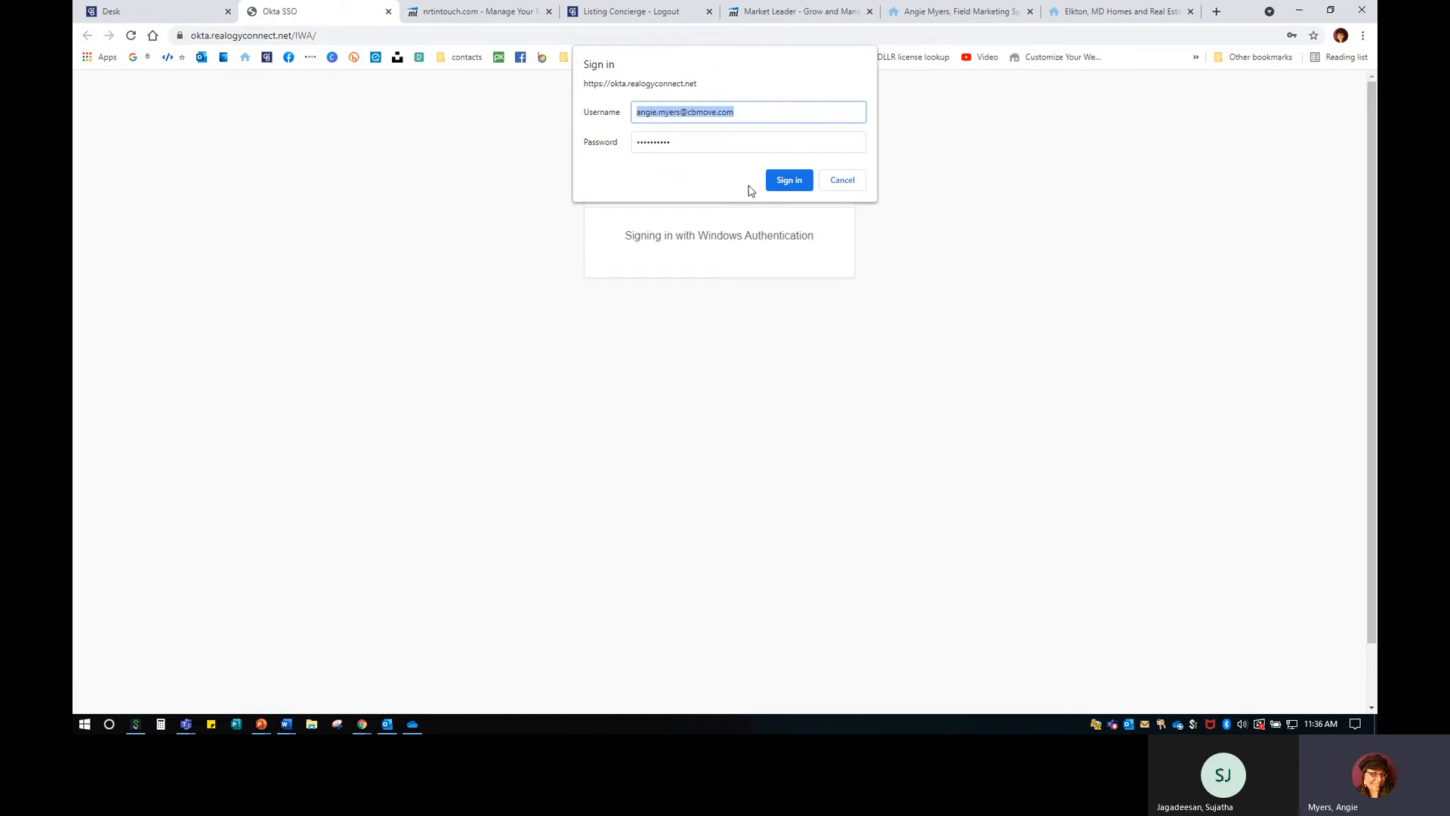
left_click(788, 179)
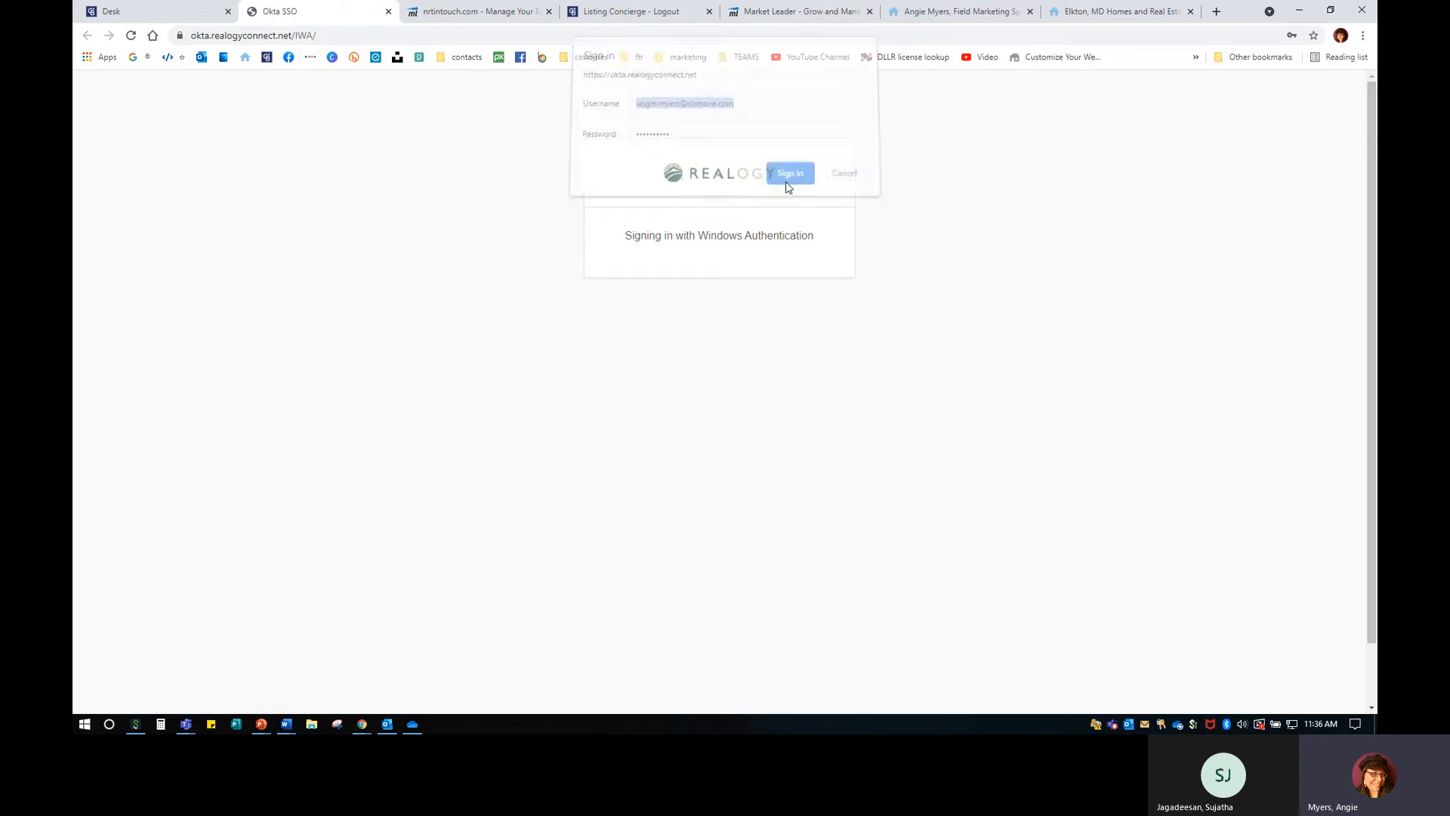
left_click(701, 141)
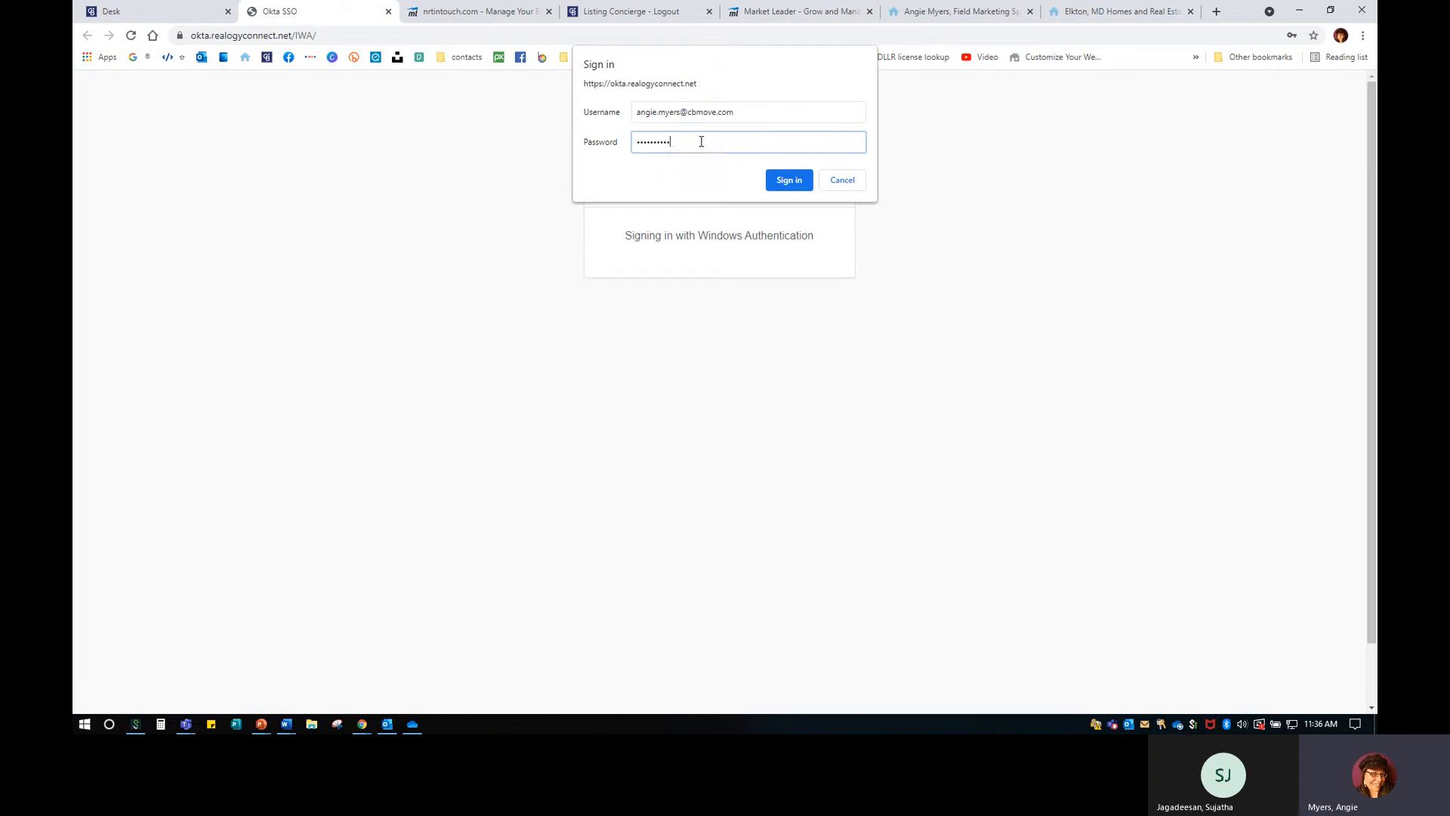
left_click(791, 181)
left_click(800, 179)
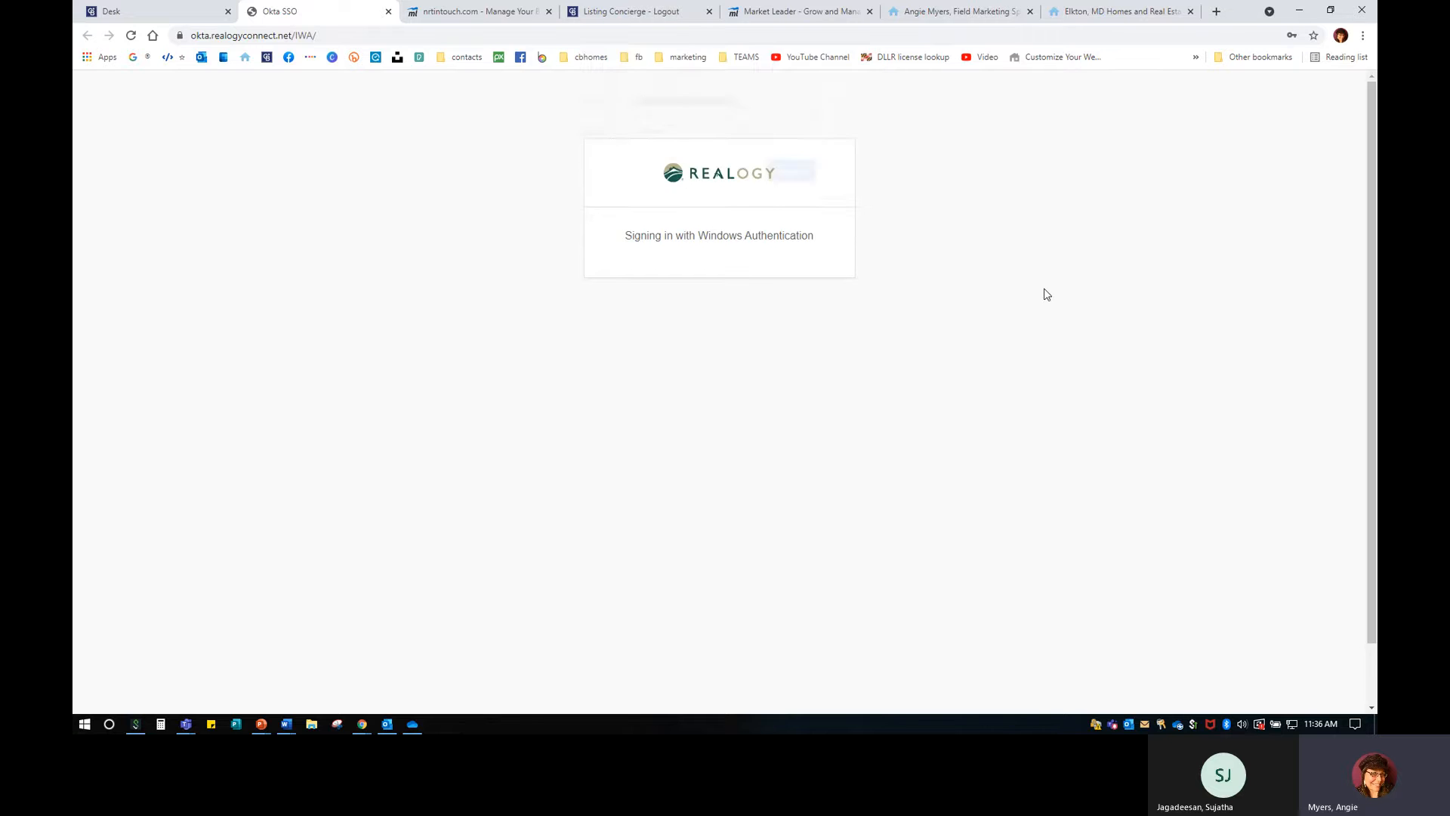
left_click(847, 177)
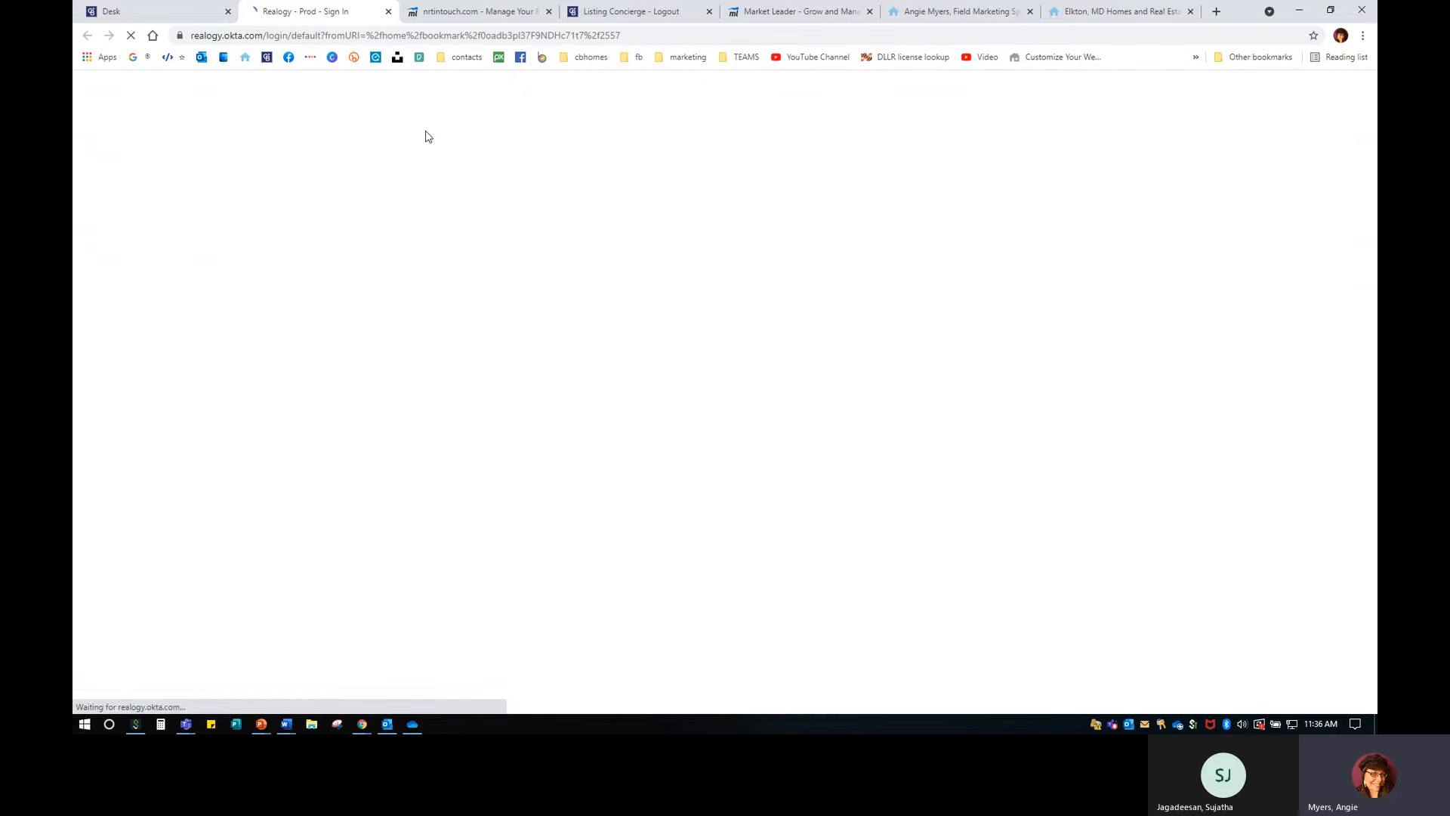
Complete the Realogy sign-in with the saved password, update it in Chrome, and confirm the login.
left_click(688, 474)
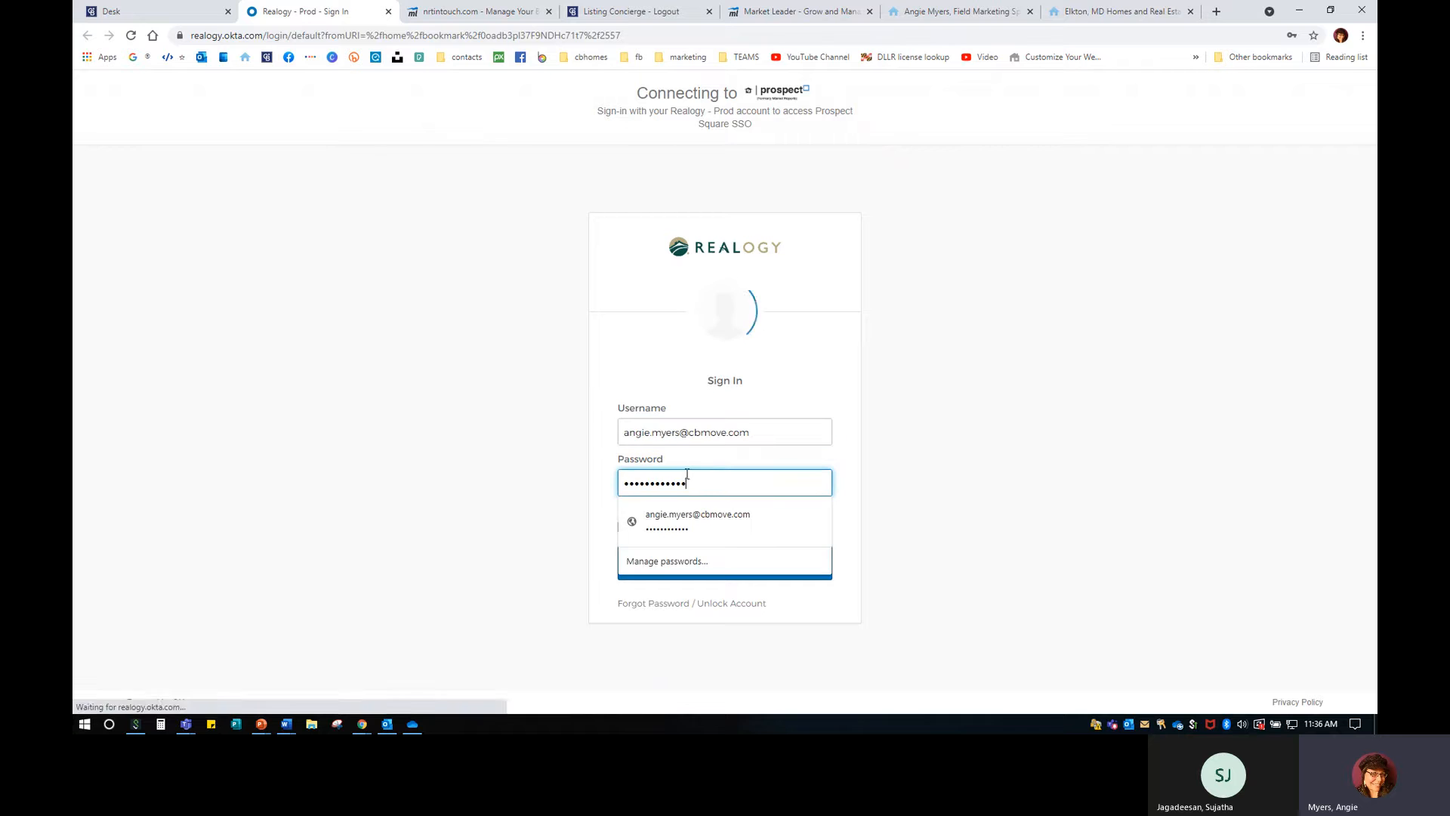
left_click(757, 566)
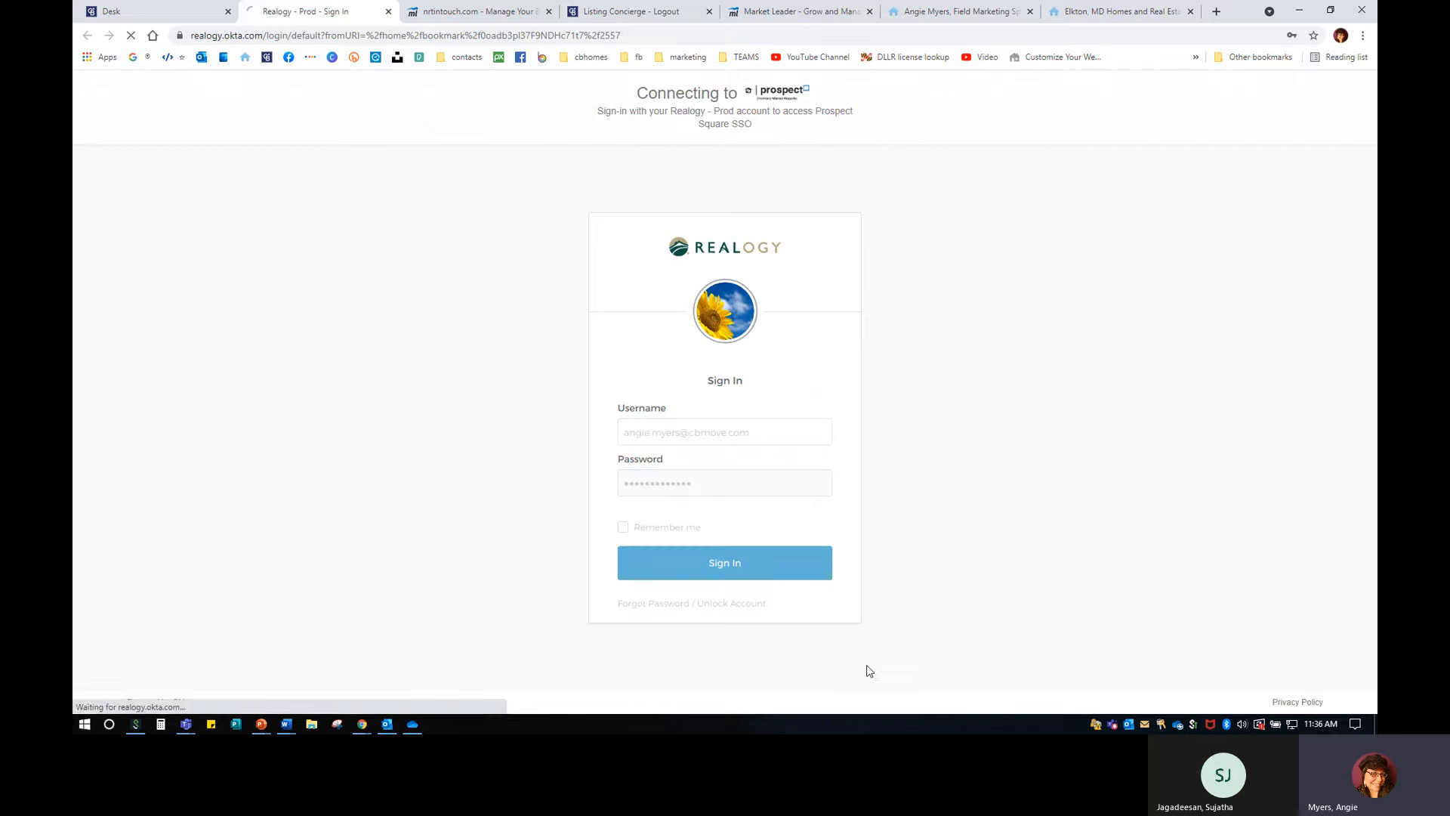
left_click(1190, 257)
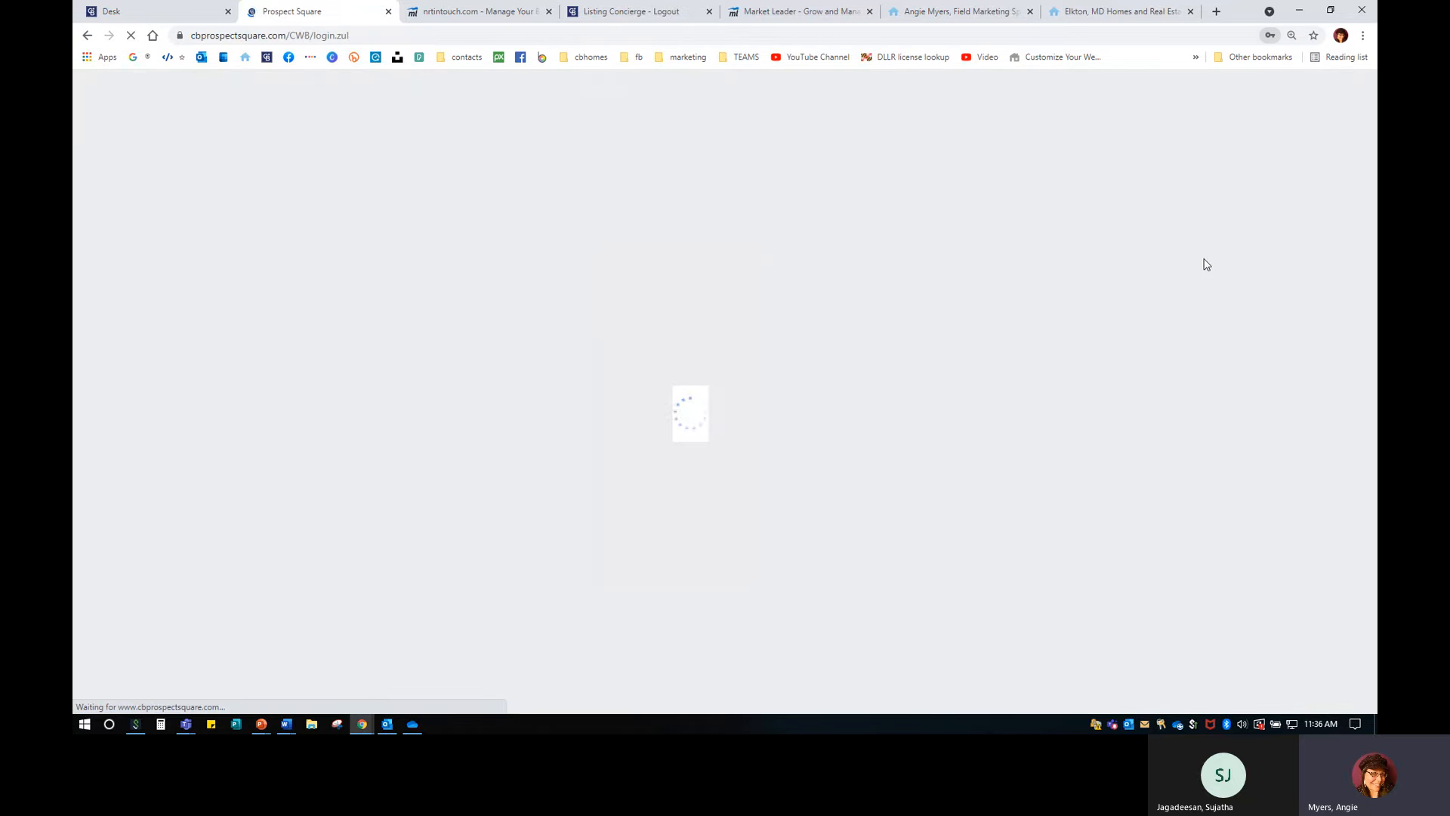
left_click(899, 475)
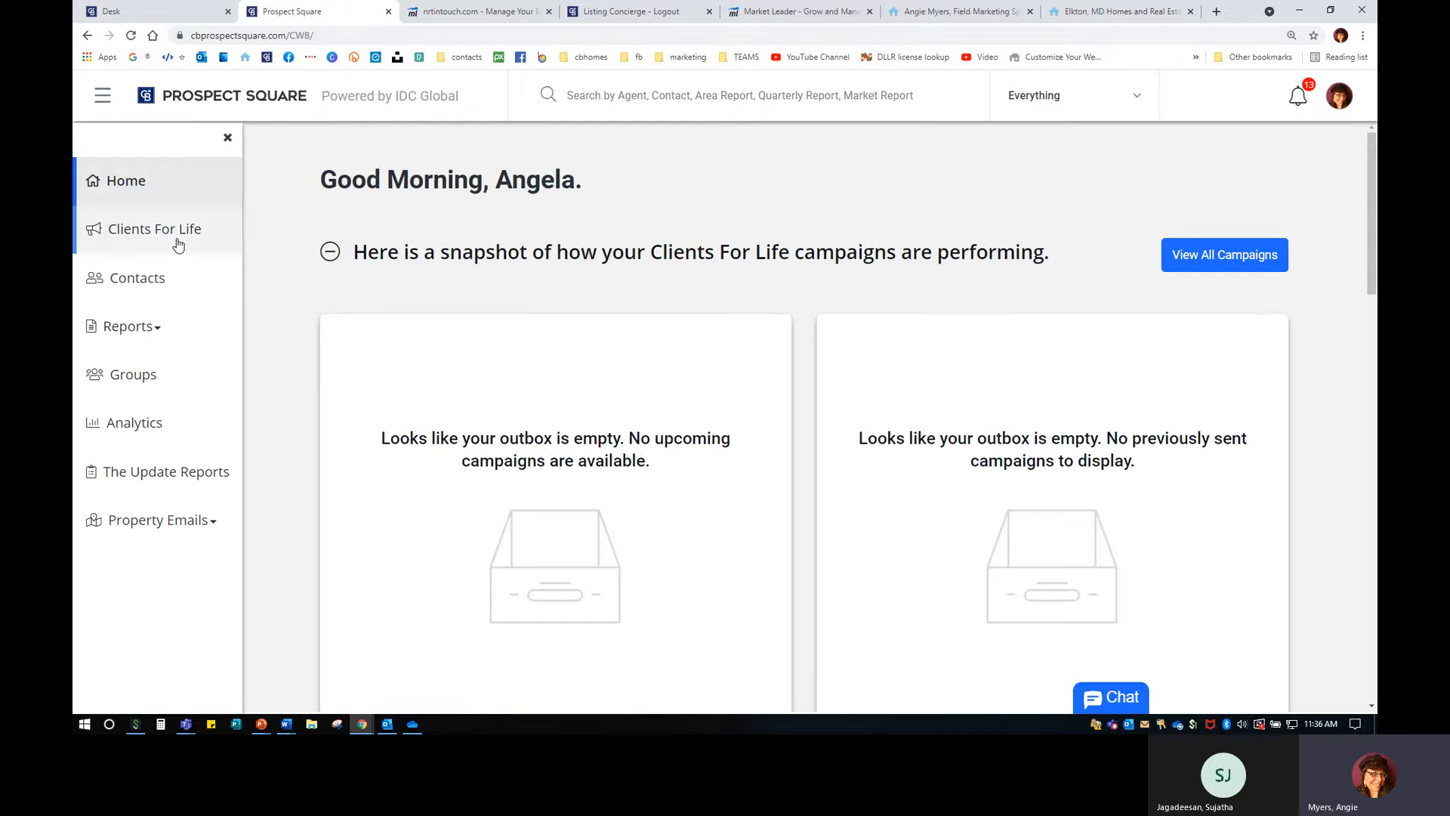
left_click(127, 329)
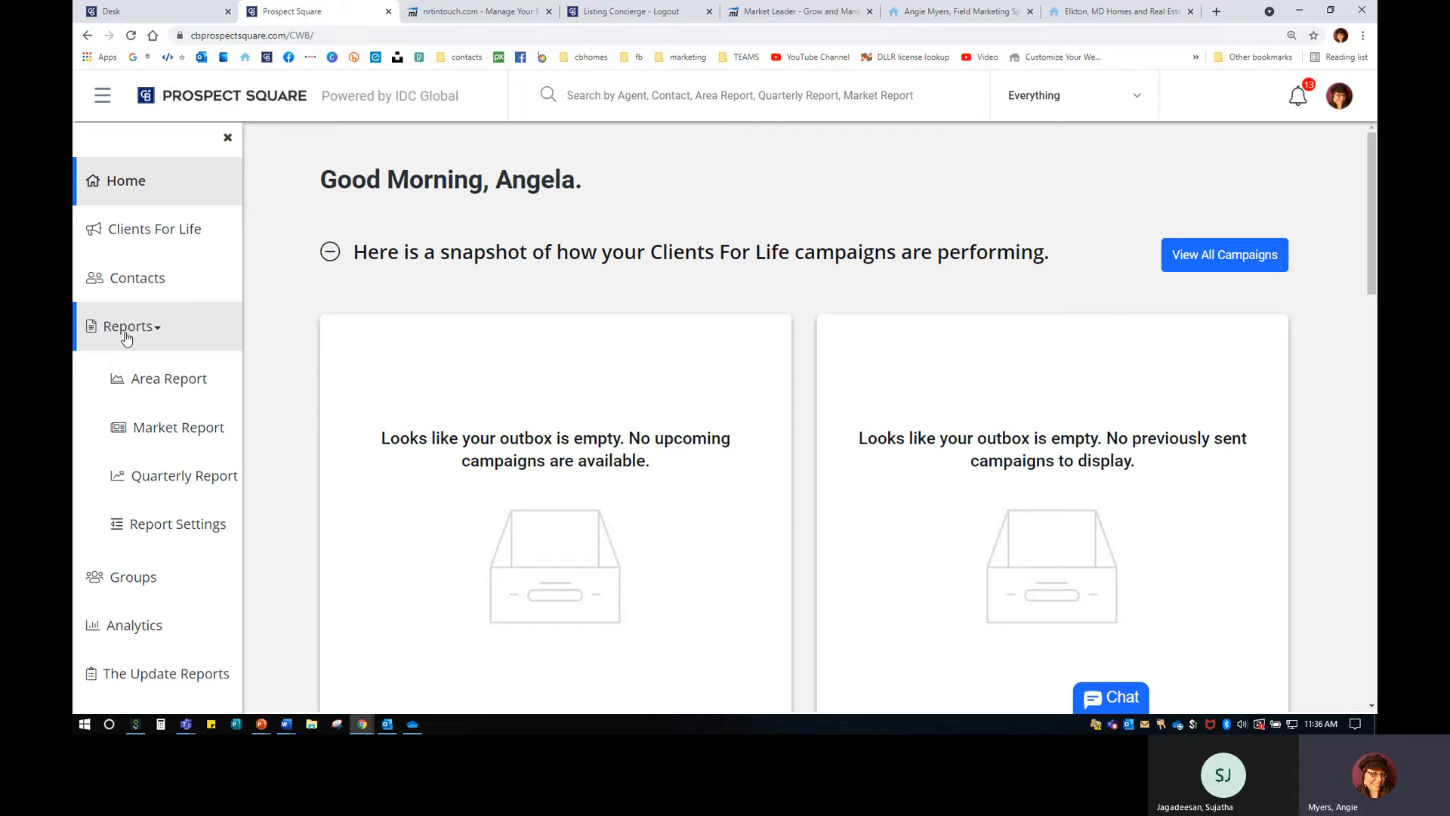
Open Area Report under Reports and switch to its PREVIEW AND SHARE list.
left_click(187, 381)
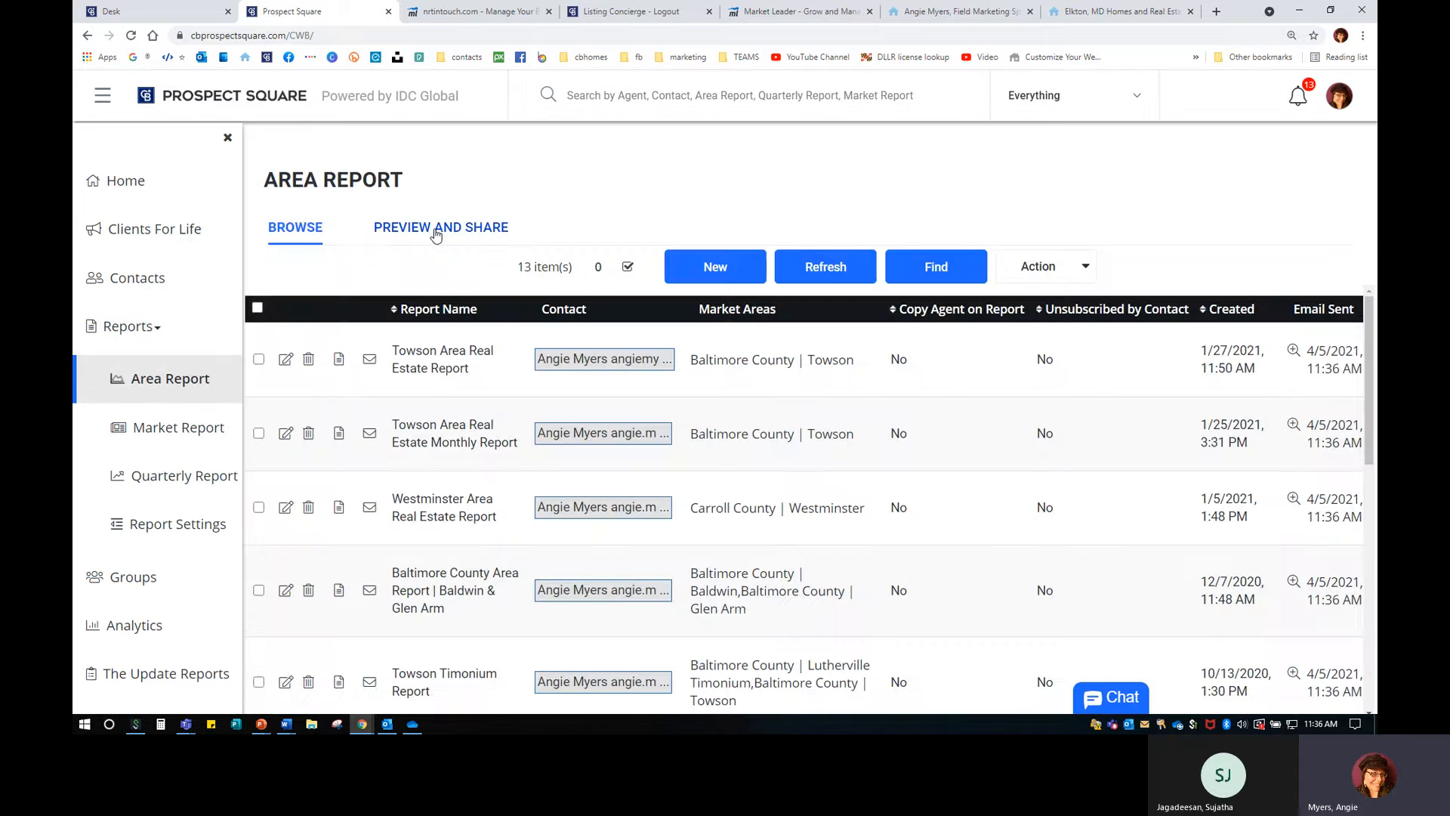
left_click(436, 235)
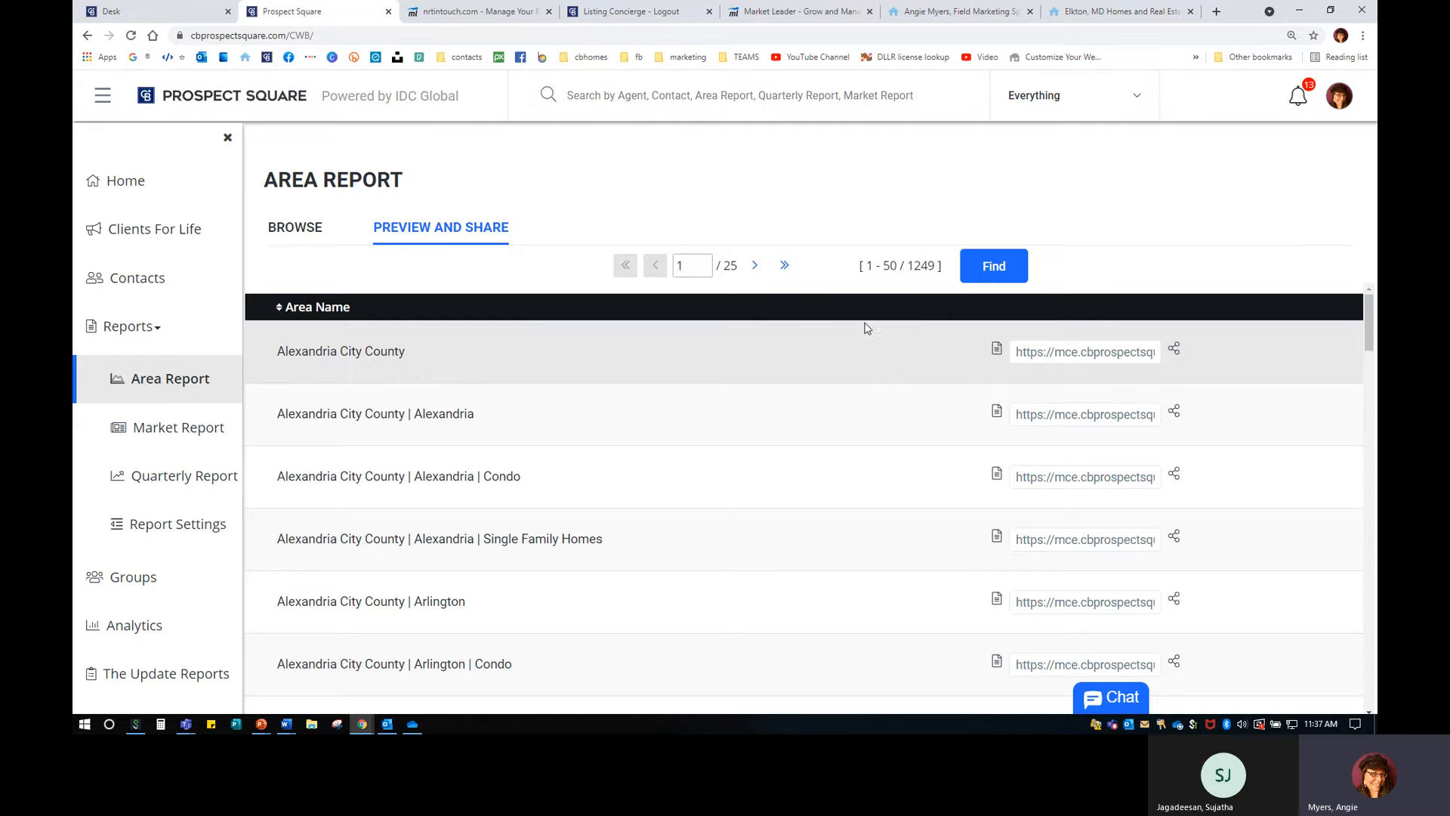
Filter the area reports by the MA - Baltimore County (MD) region and run the search.
left_click(980, 277)
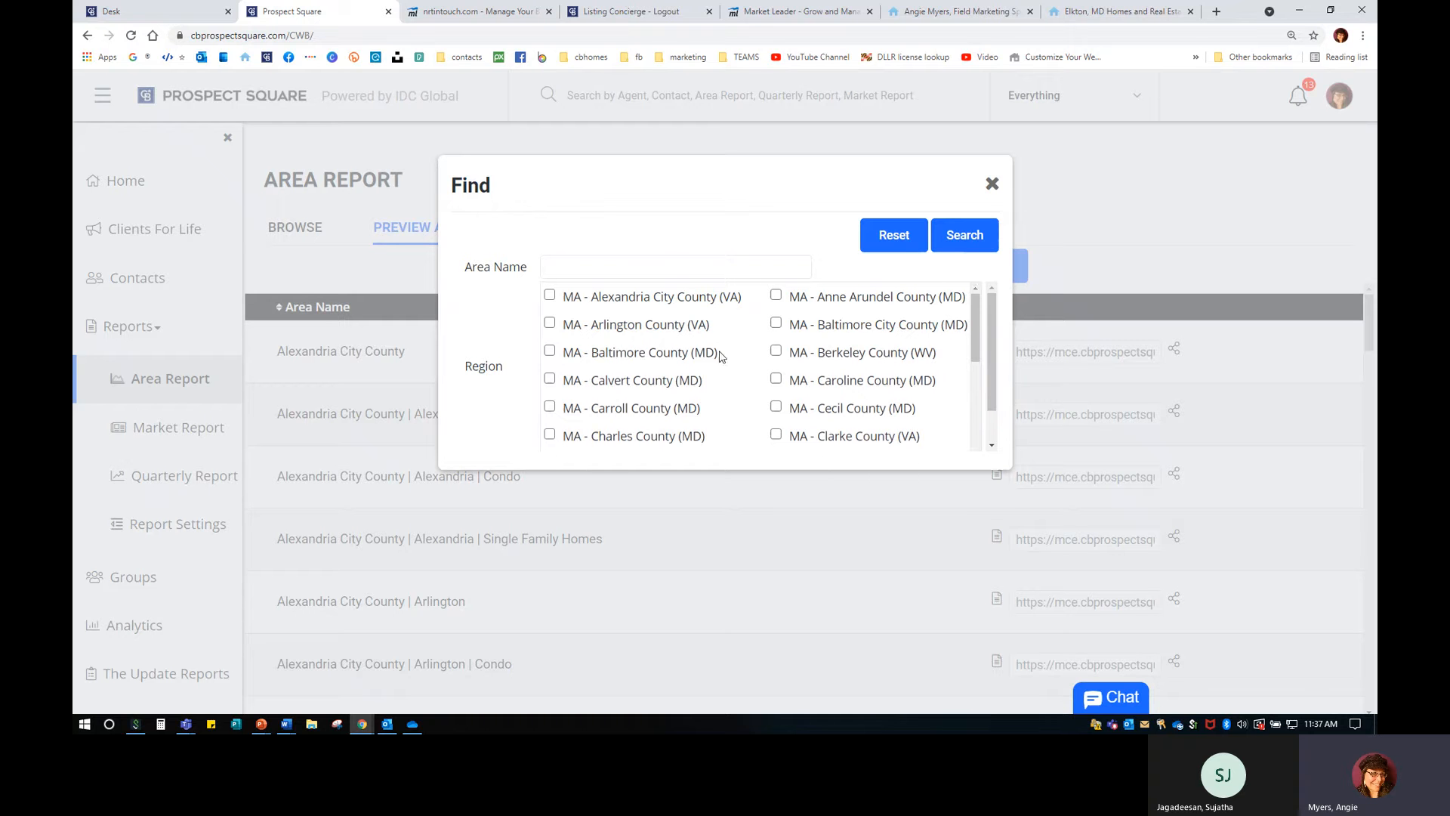
scroll(721, 357, "down", 2)
scroll(719, 356, "down", 1)
scroll(722, 358, "up", 3)
scroll(720, 355, "down", 4)
scroll(706, 329, "up", 2)
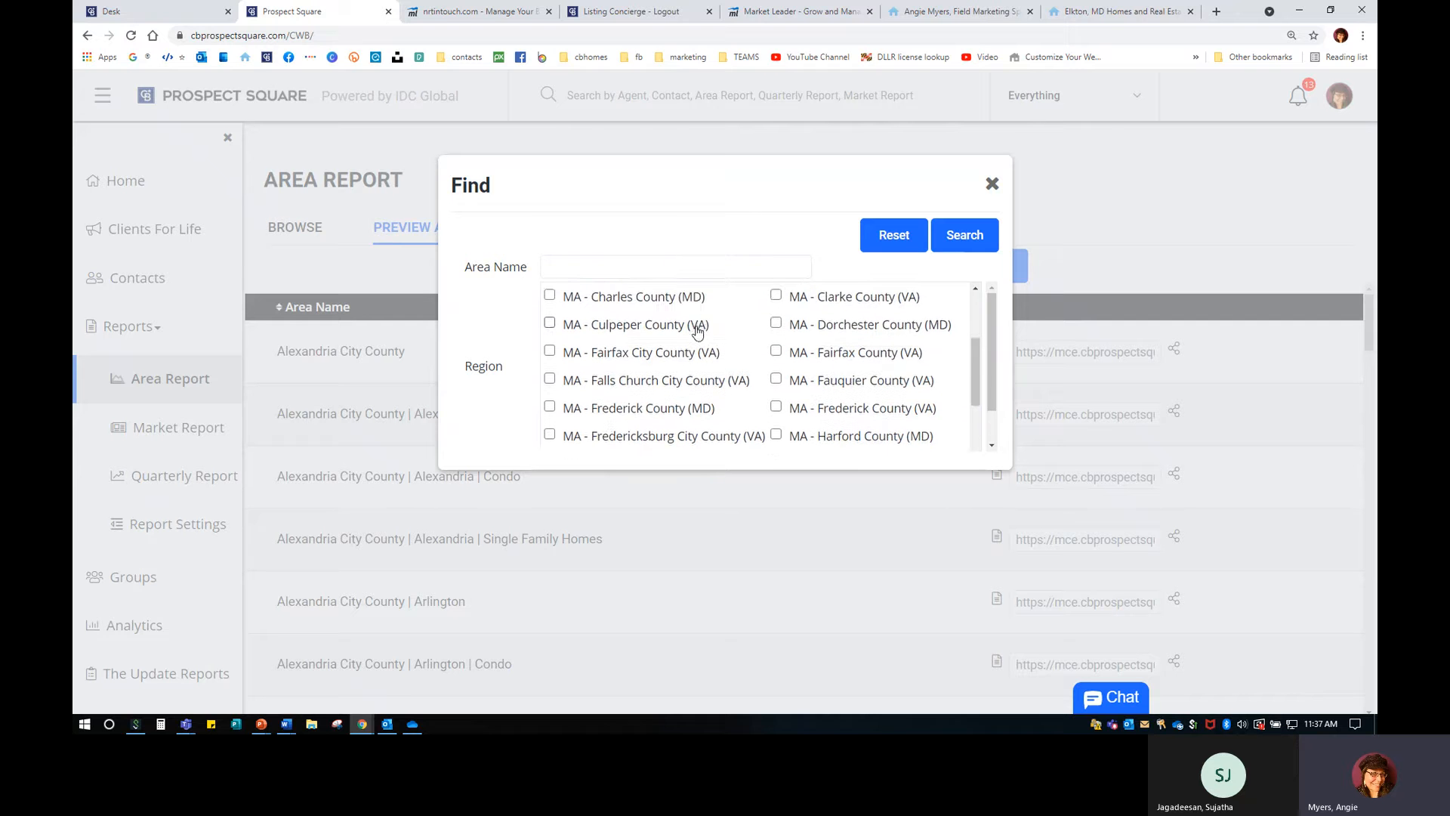
scroll(698, 331, "down", 1)
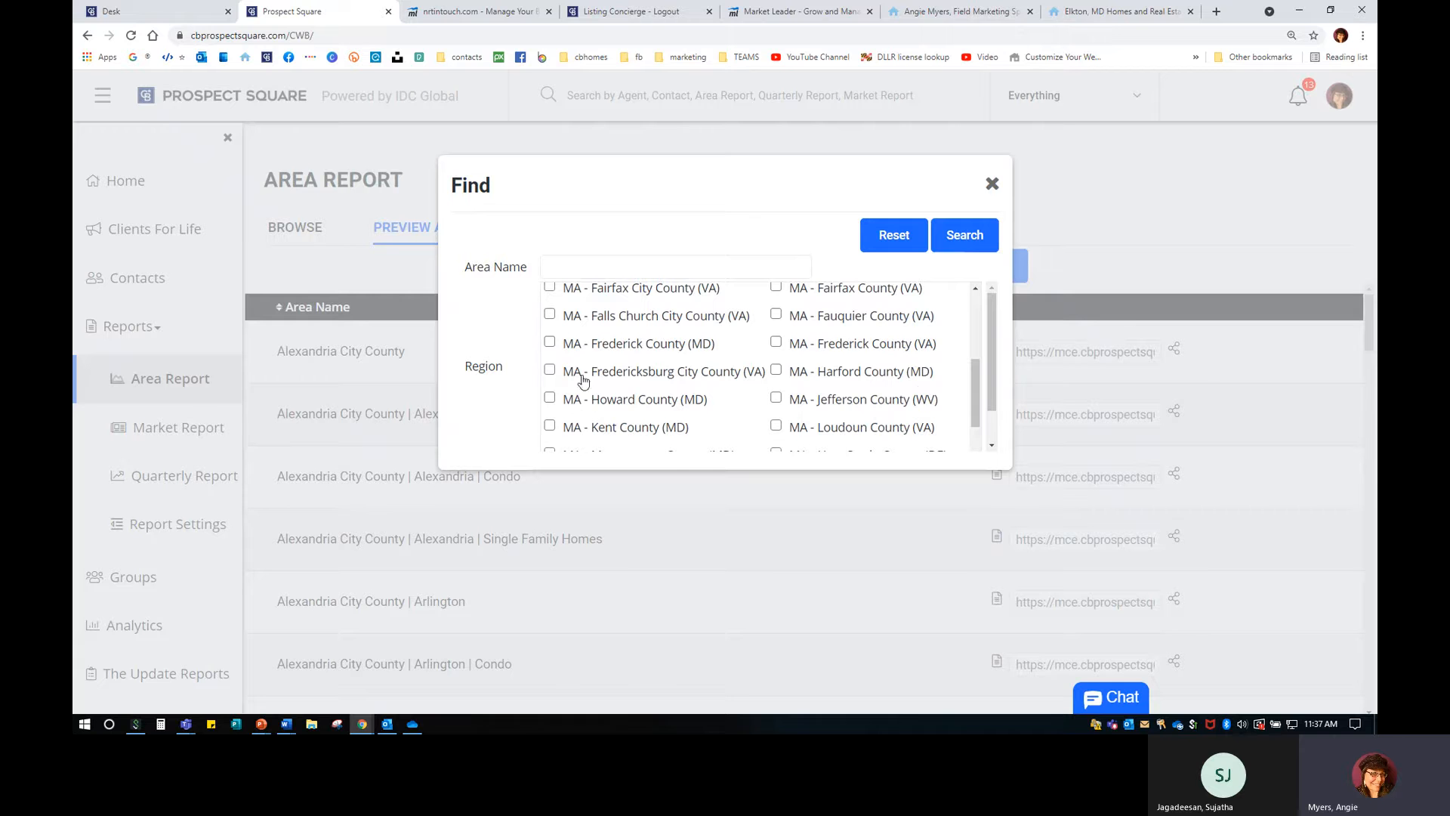
scroll(793, 412, "up", 1)
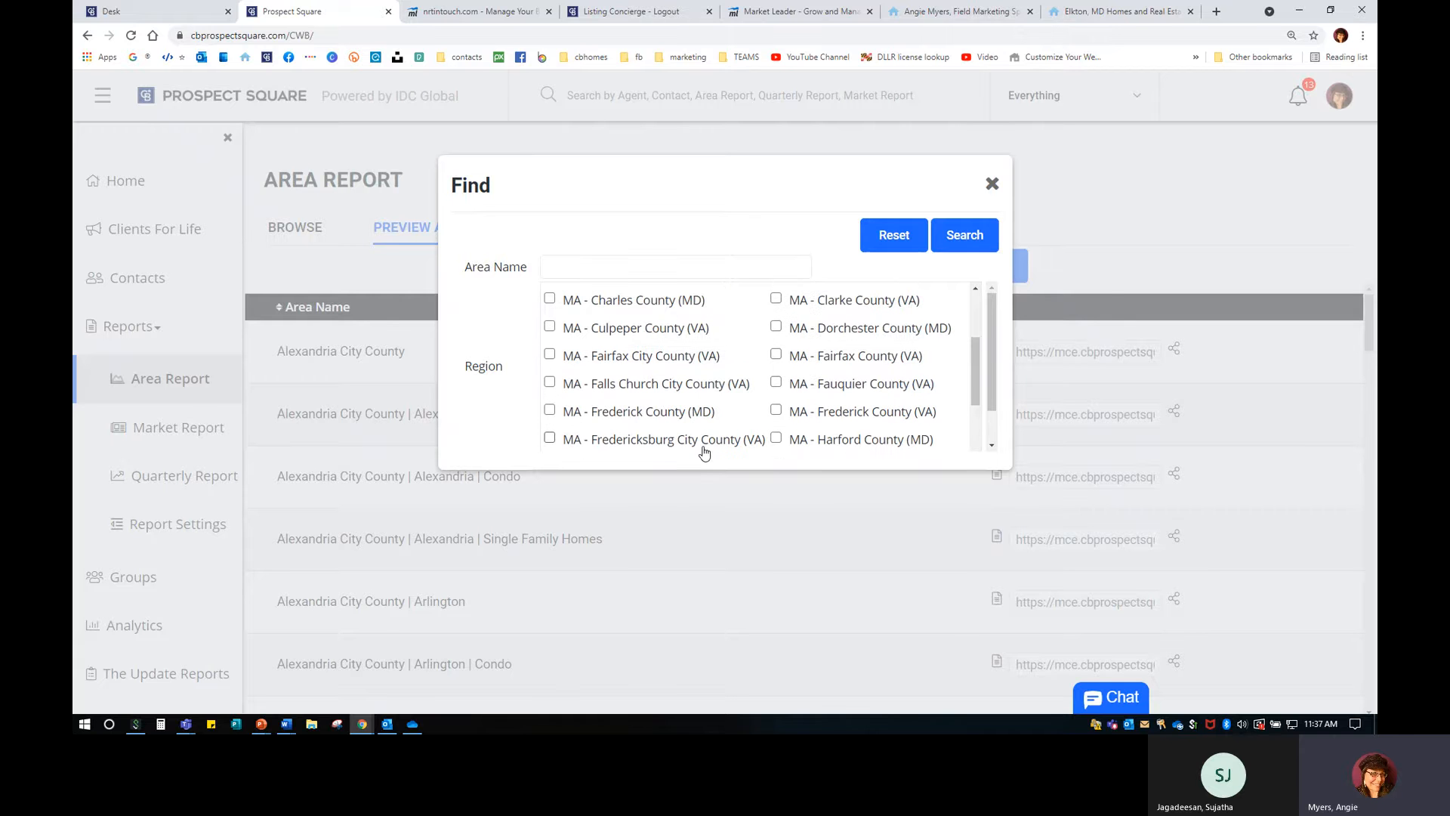
scroll(867, 437, "up", 3)
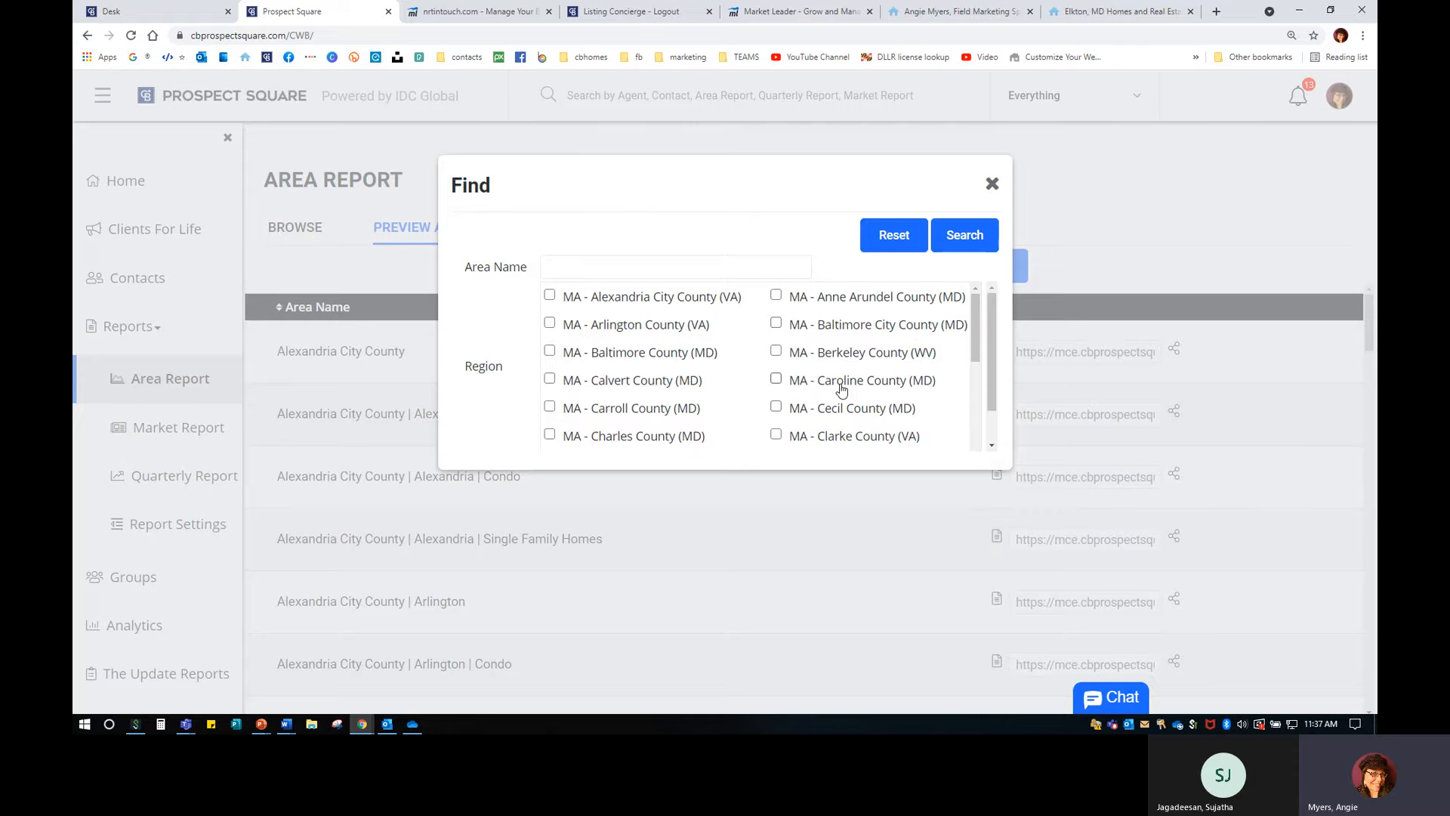
left_click(551, 352)
left_click(966, 236)
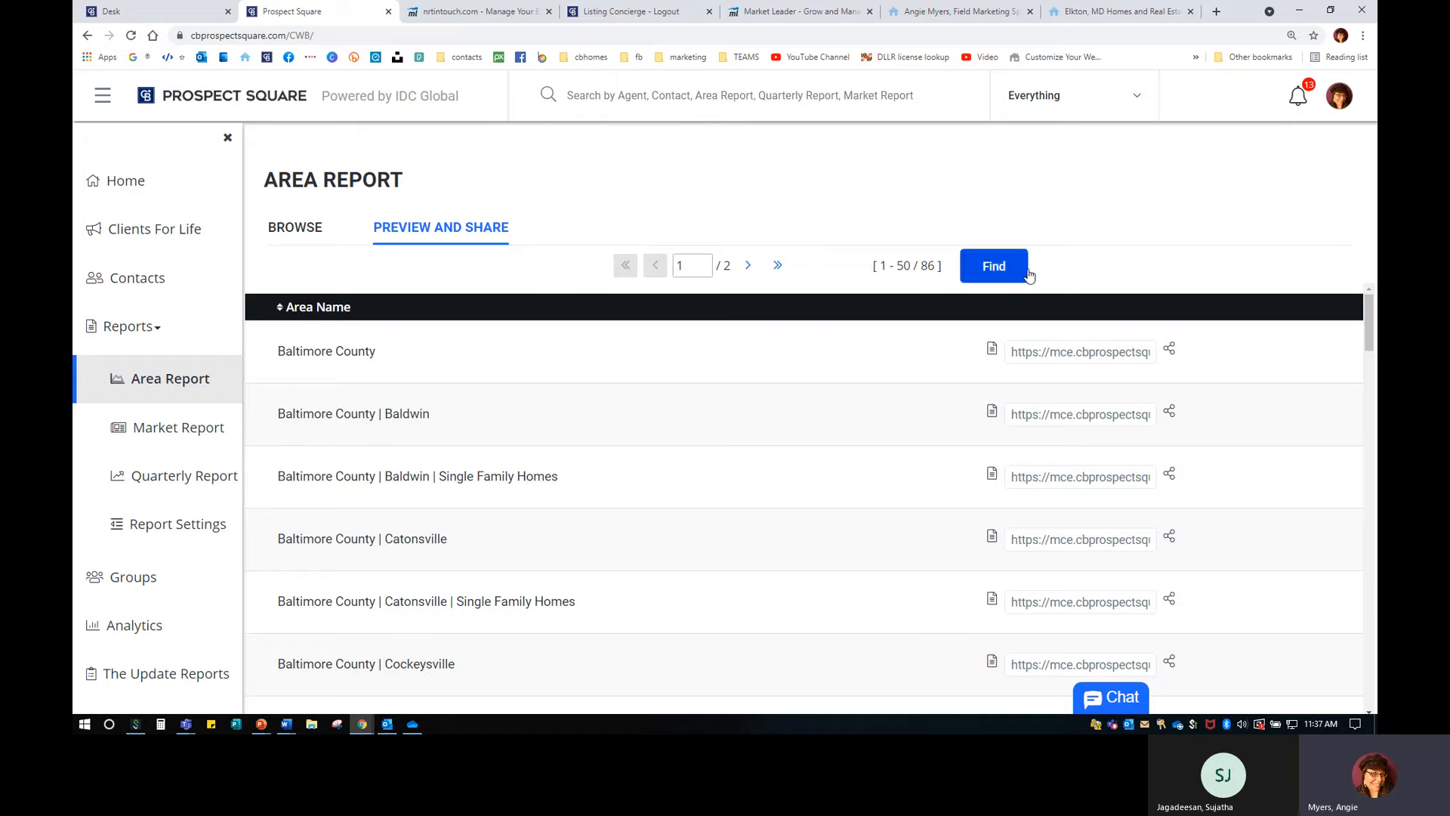
Preview the Baltimore County area report, then close the preview.
key("ctrl")
key("ctrl")
key("ctrl")
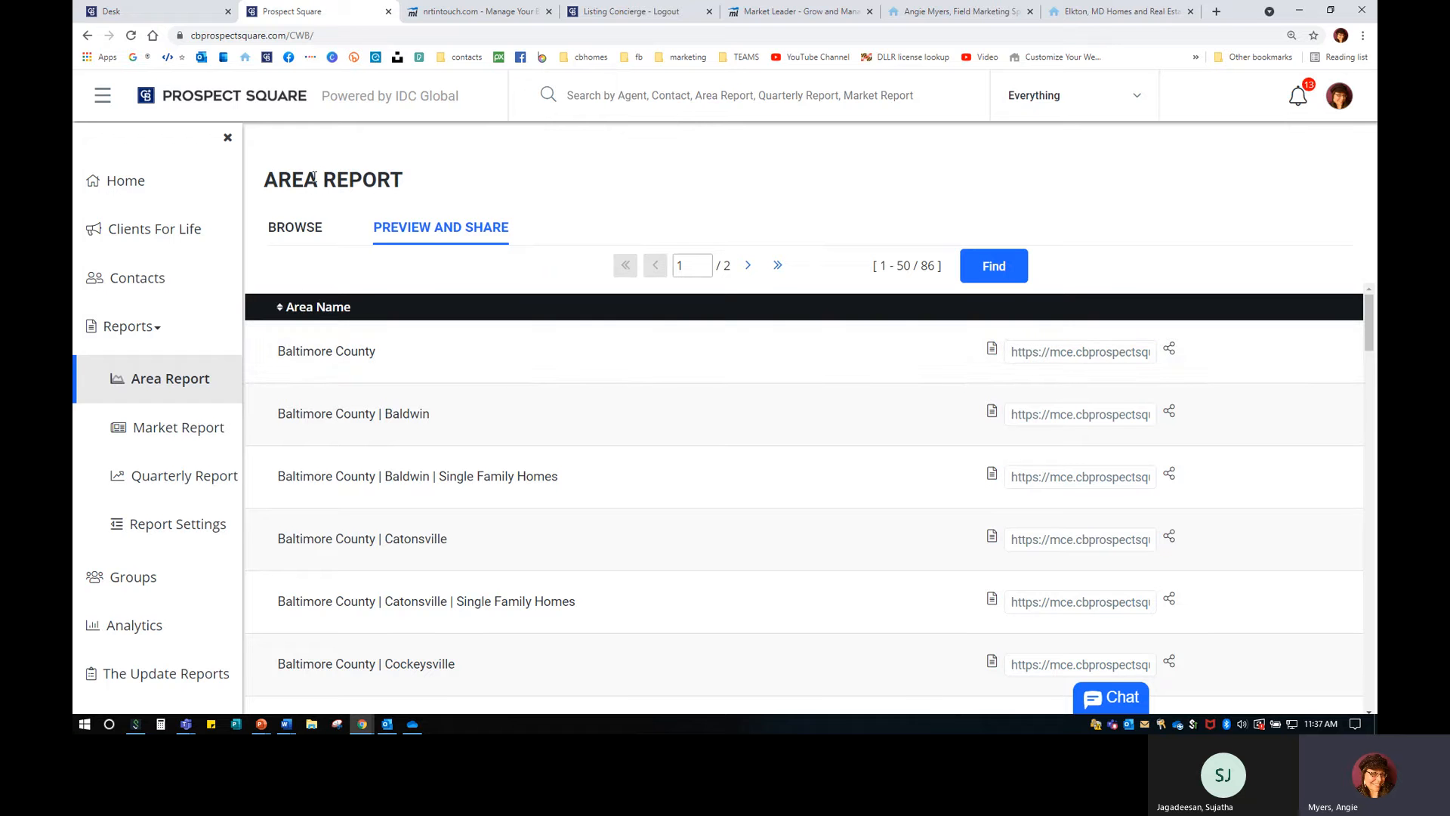
left_click(992, 349)
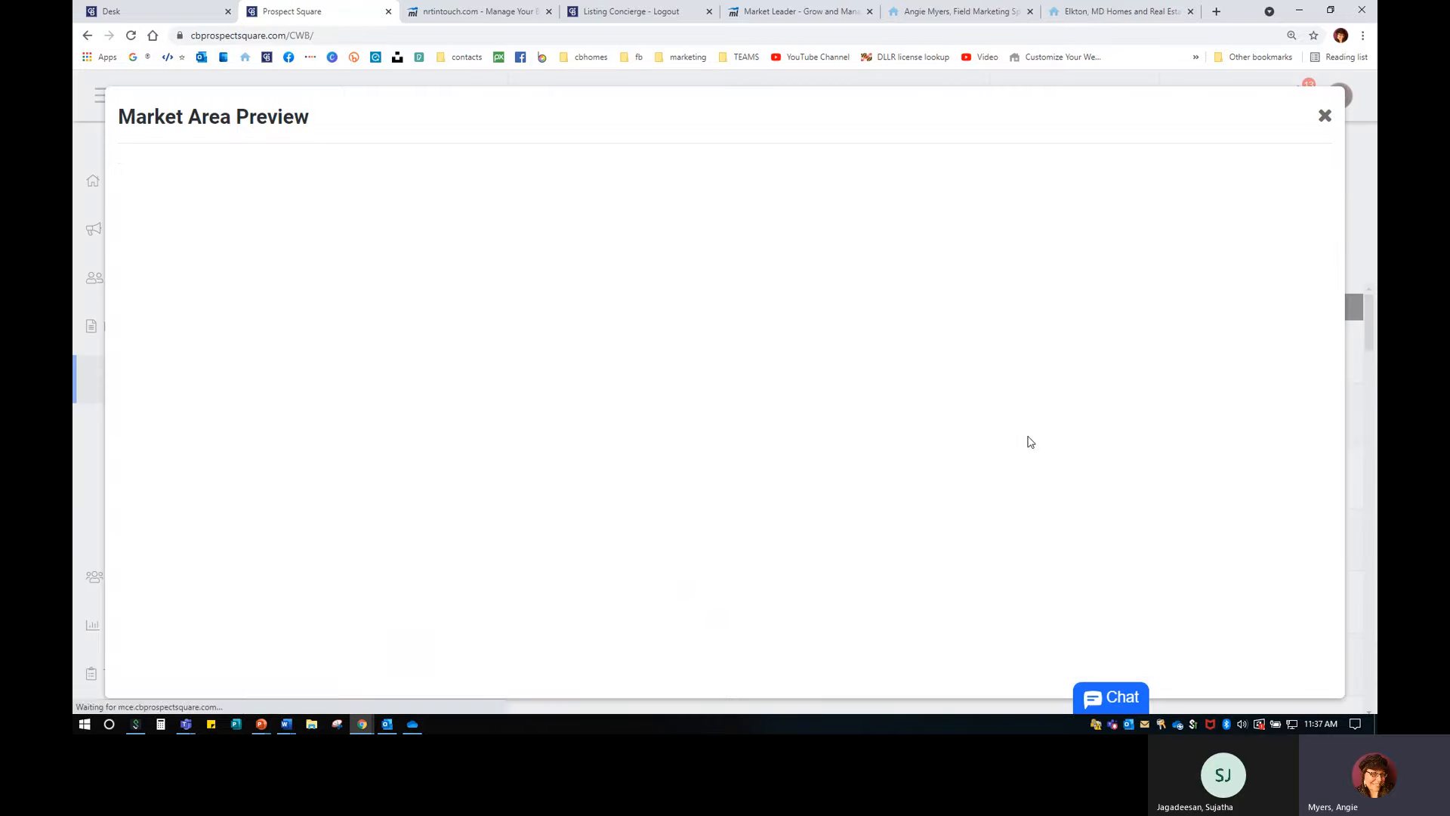
scroll(780, 511, "down", 1)
scroll(779, 511, "down", 5)
scroll(779, 512, "up", 7)
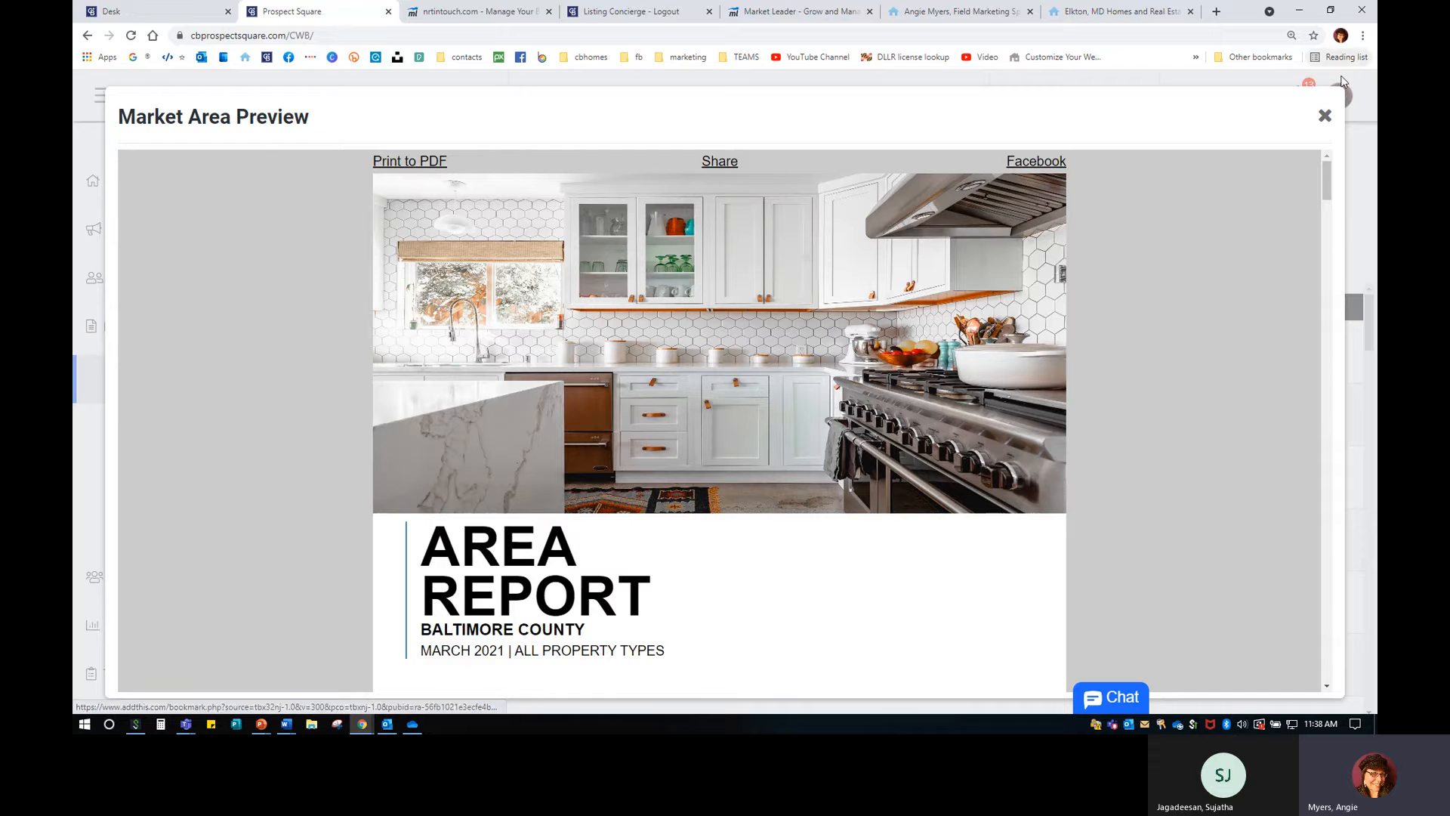
left_click(1323, 118)
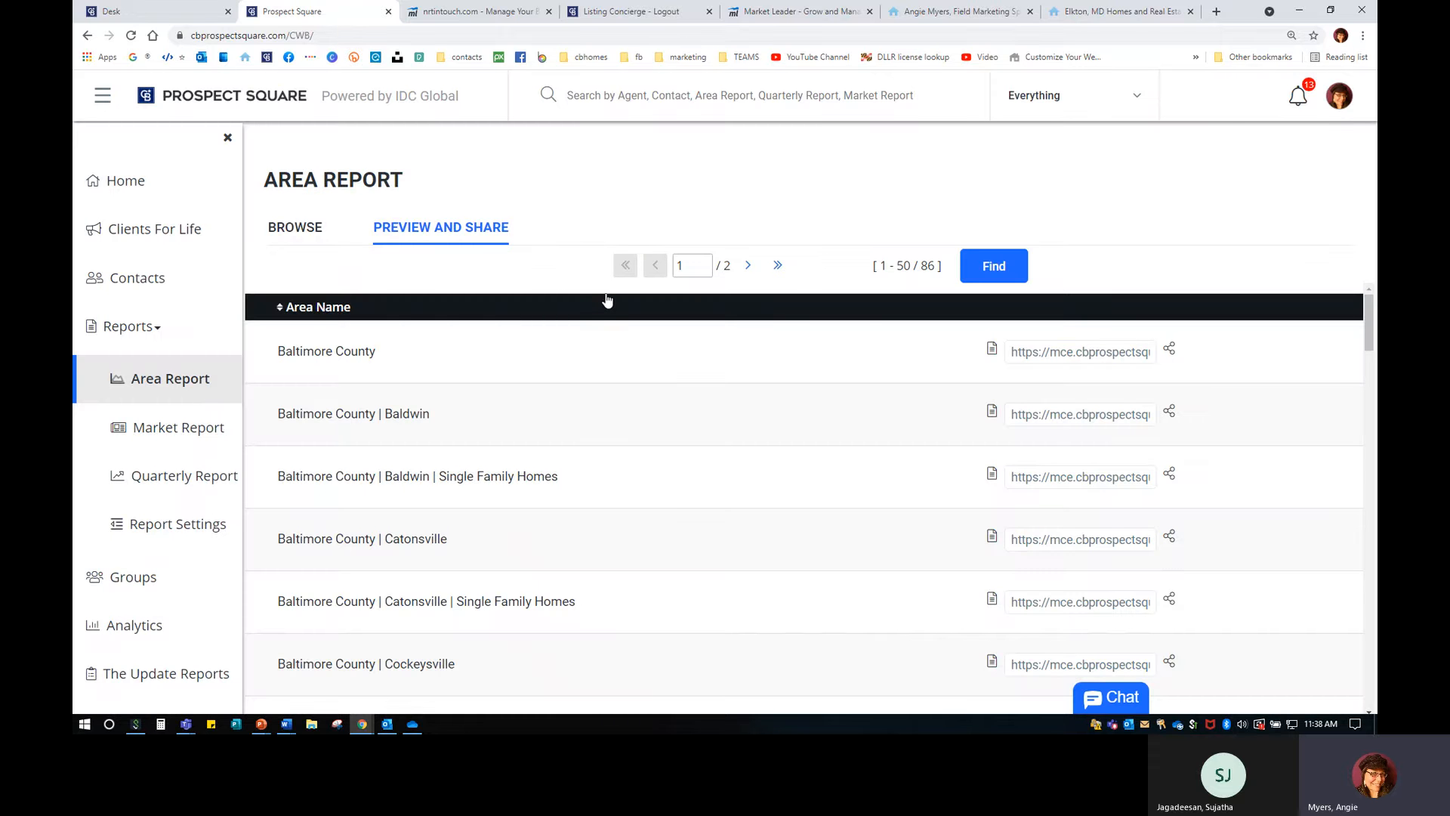
Select and copy the Baltimore County report's shareable link.
left_click(1022, 353)
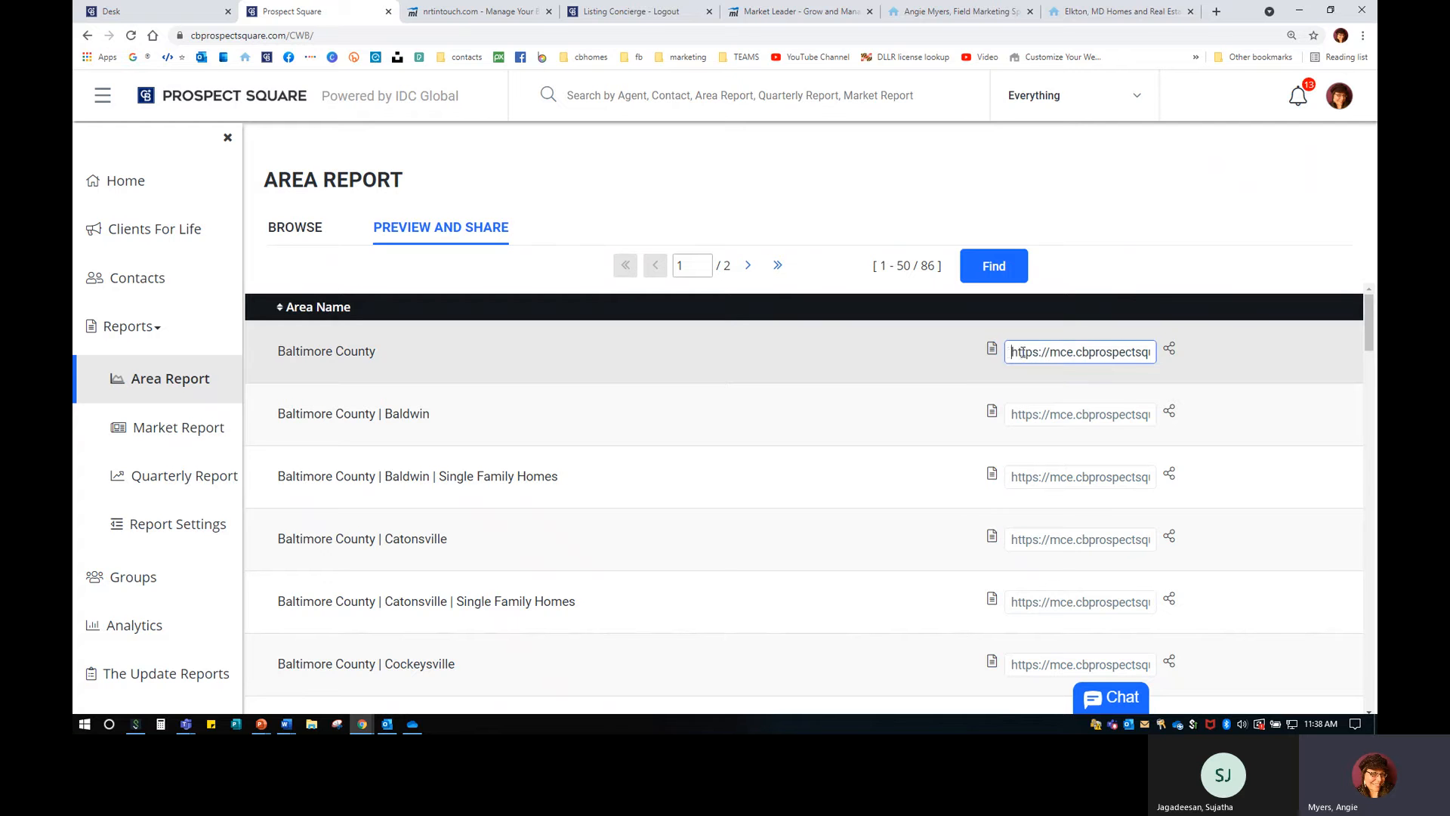
left_click_drag(1022, 352, 1097, 340)
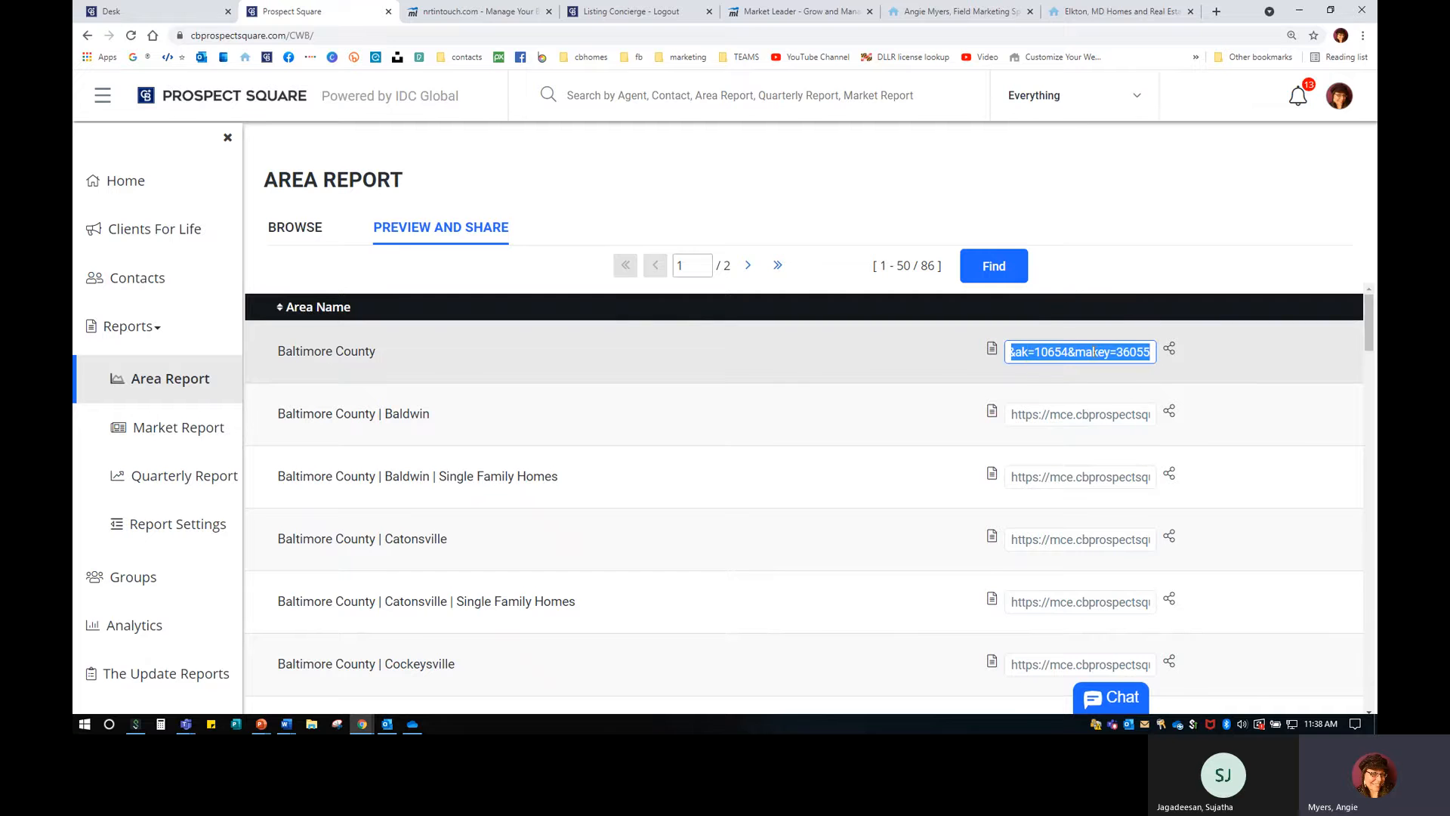
right_click(1093, 352)
left_click(1124, 403)
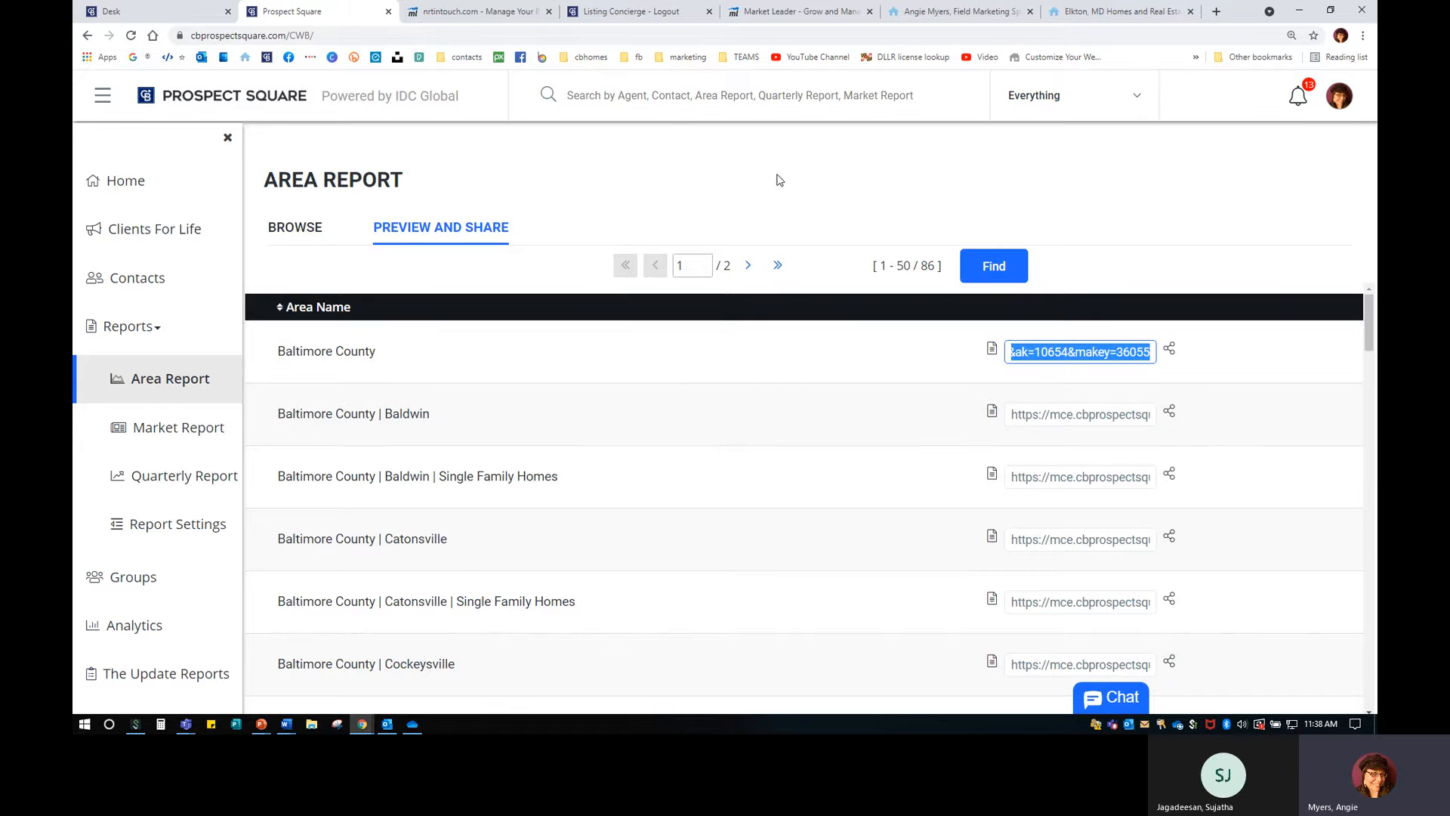
From Website > Pages in Market Leader, edit the Home page and bring up the + Widget choices.
left_click(796, 12)
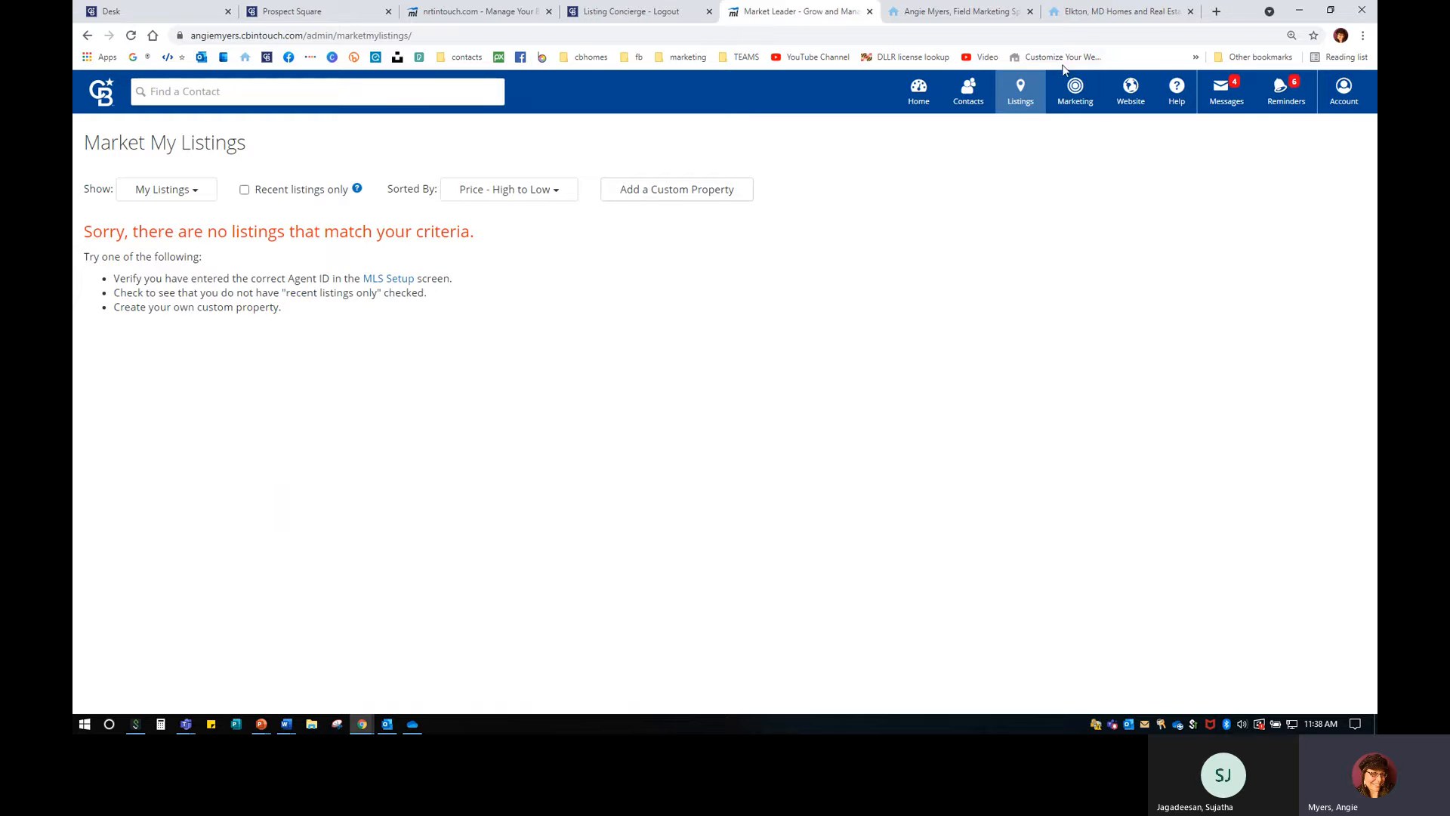
left_click(1142, 134)
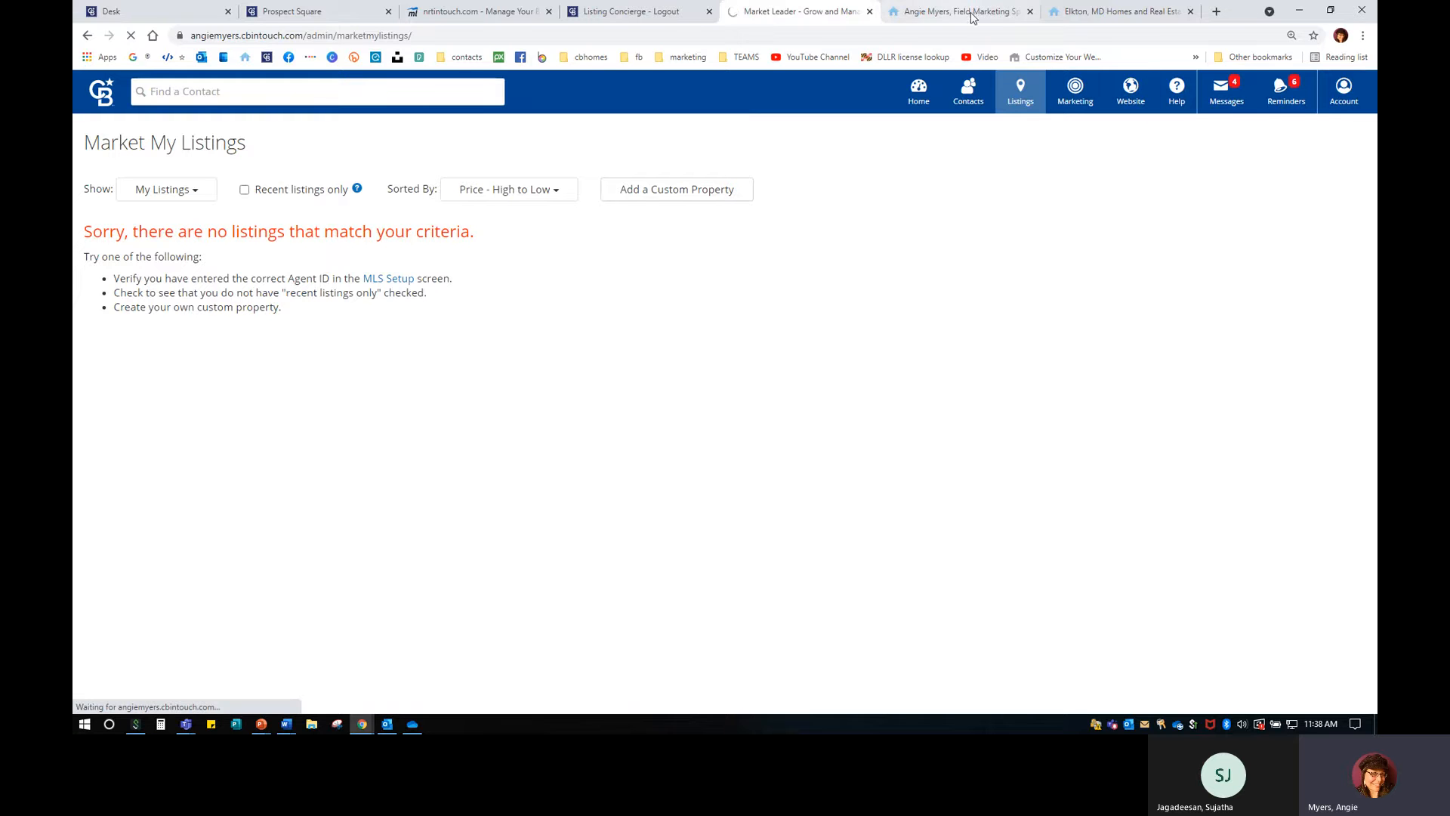
left_click(710, 13)
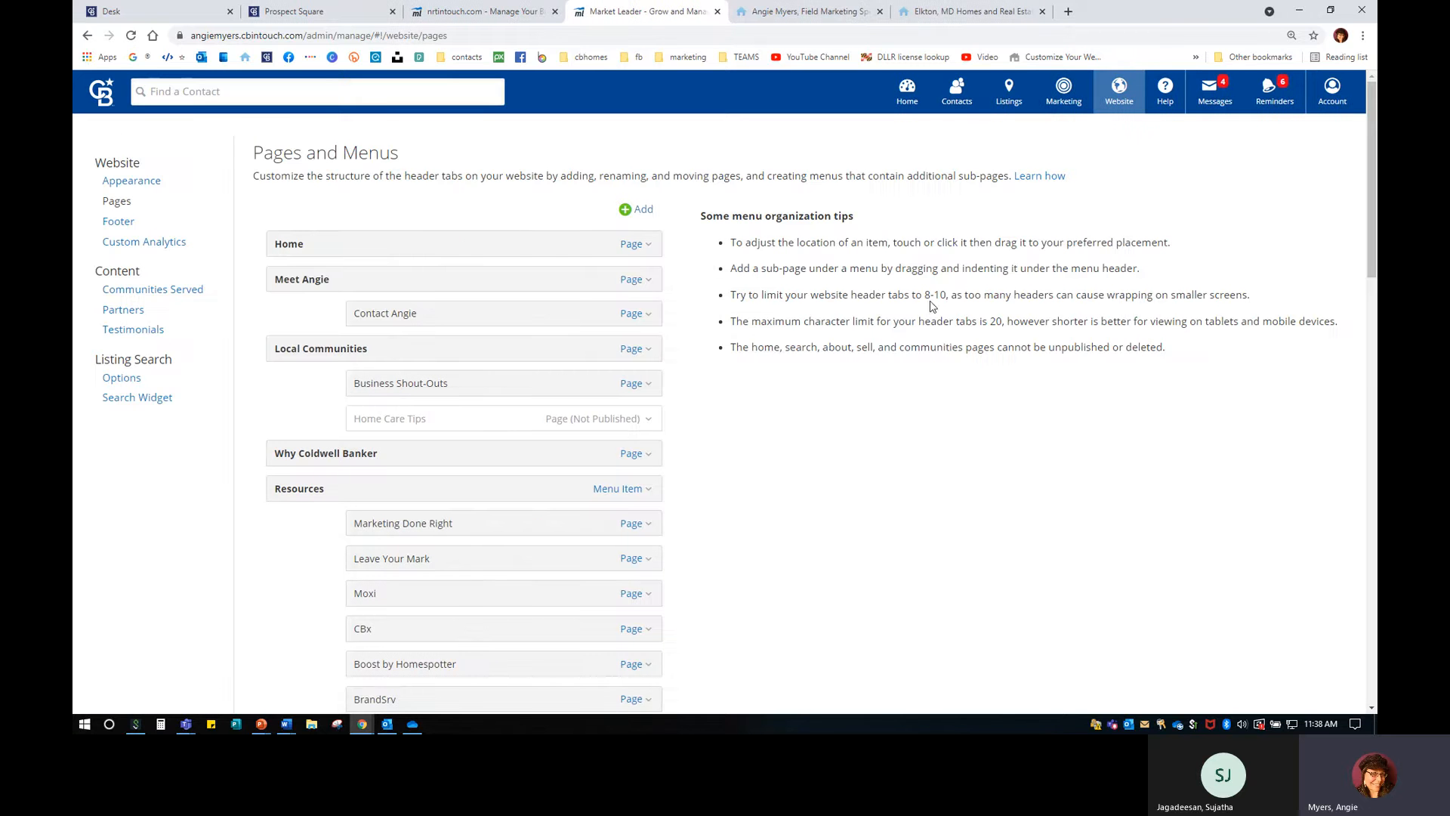
left_click(627, 246)
left_click(561, 274)
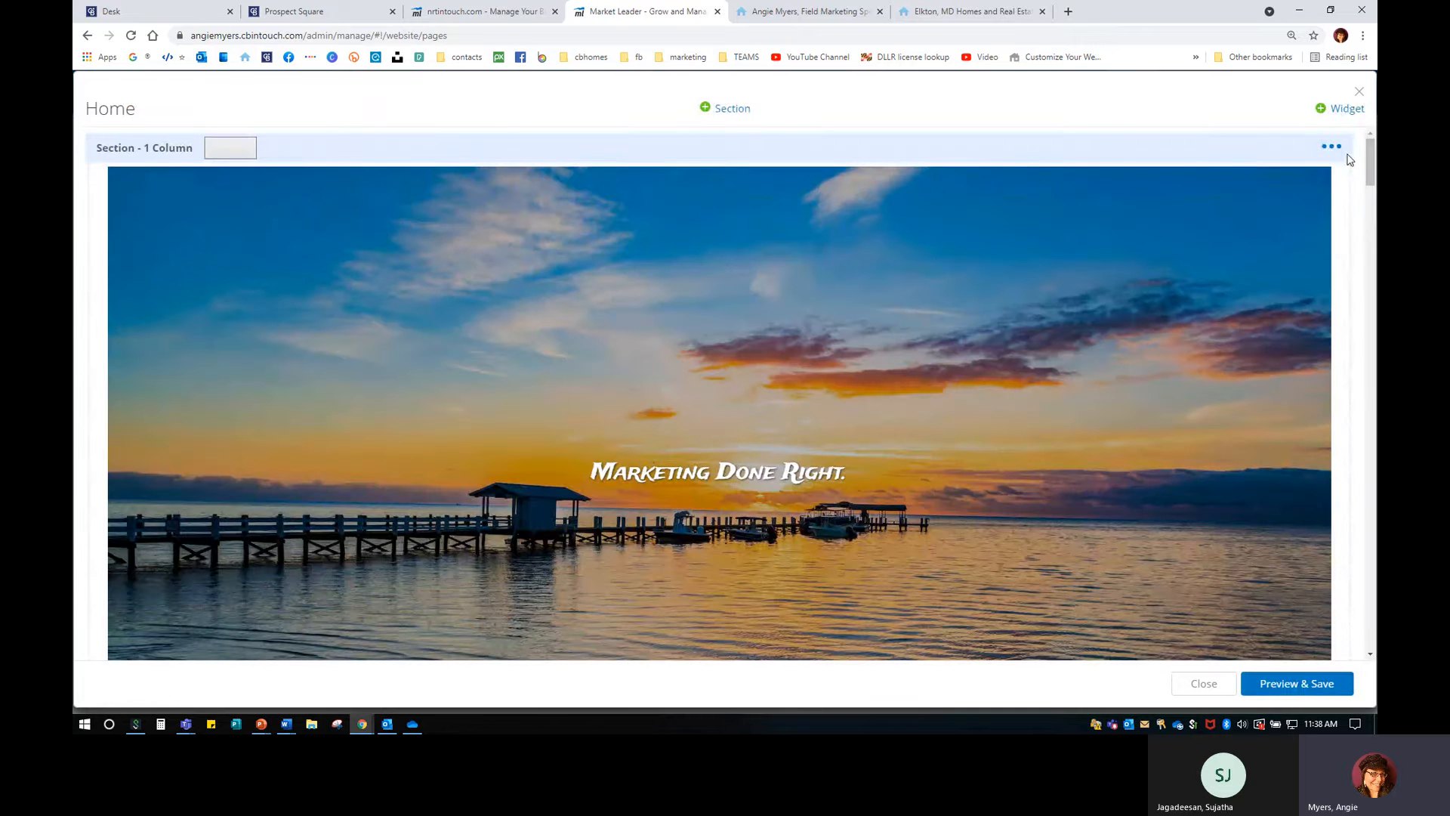
left_click(1342, 113)
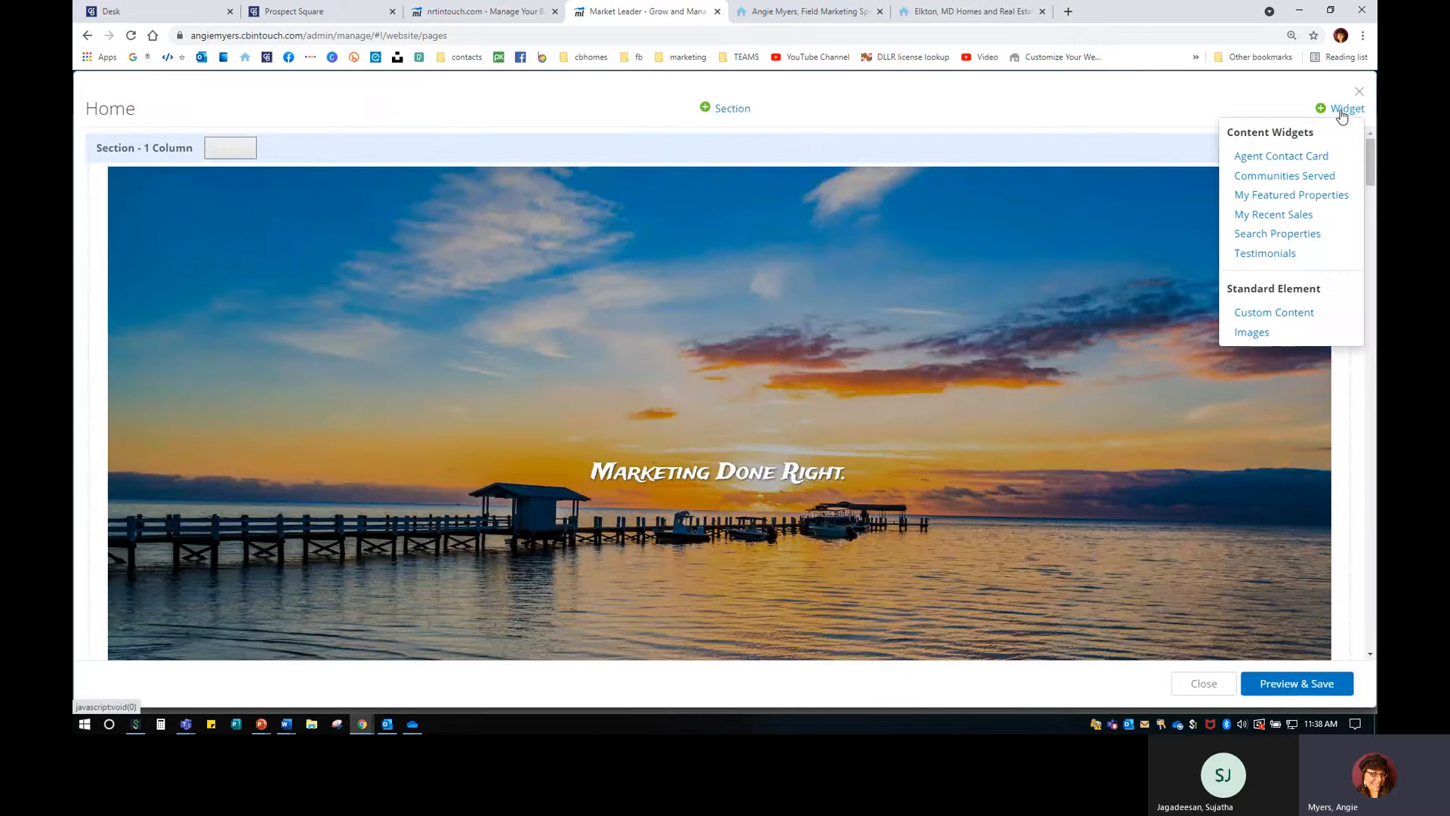
Add a Custom Content widget headlined 'Real Estate Area Report' and continue to its content.
left_click(1294, 311)
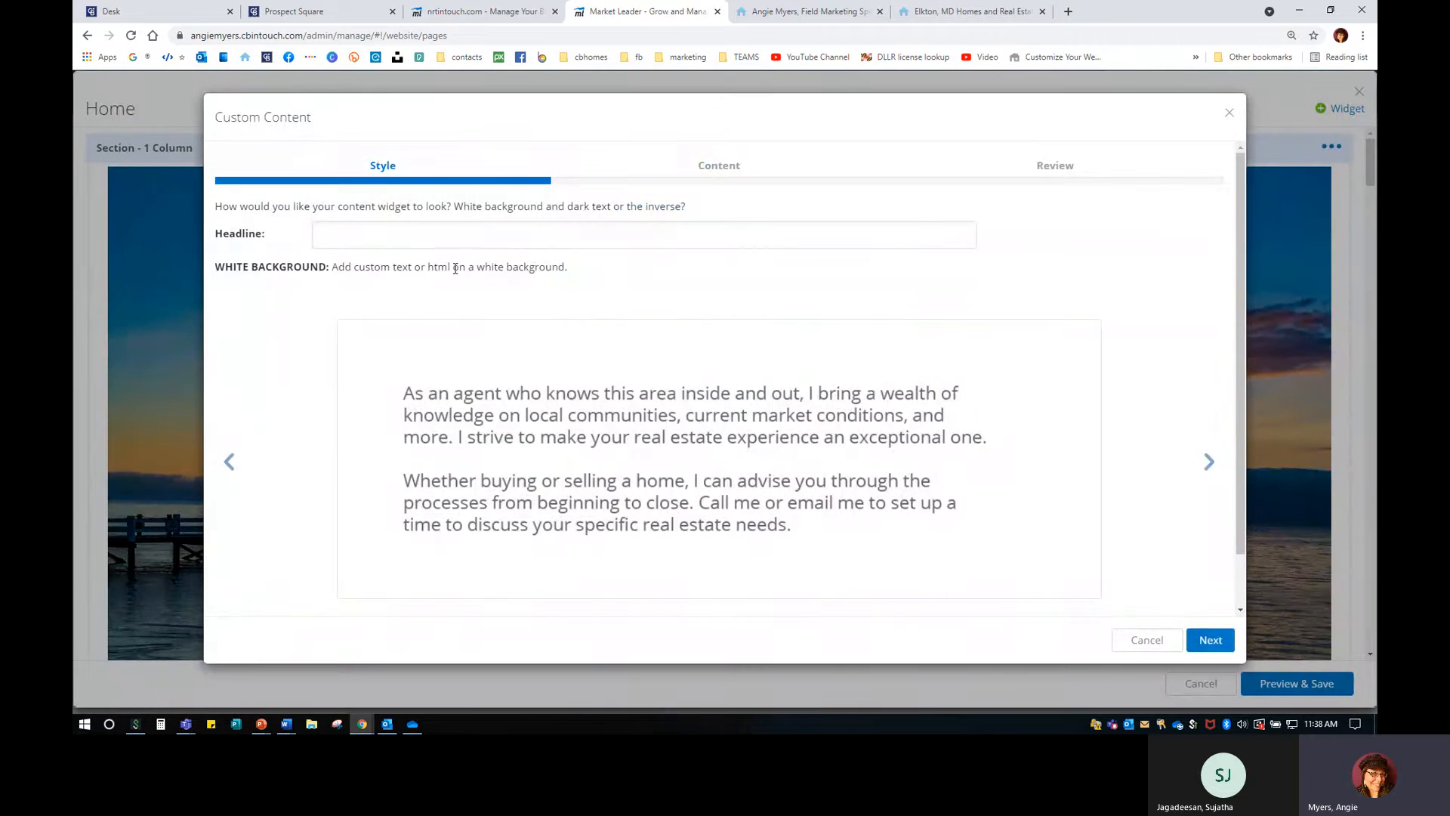
left_click(588, 231)
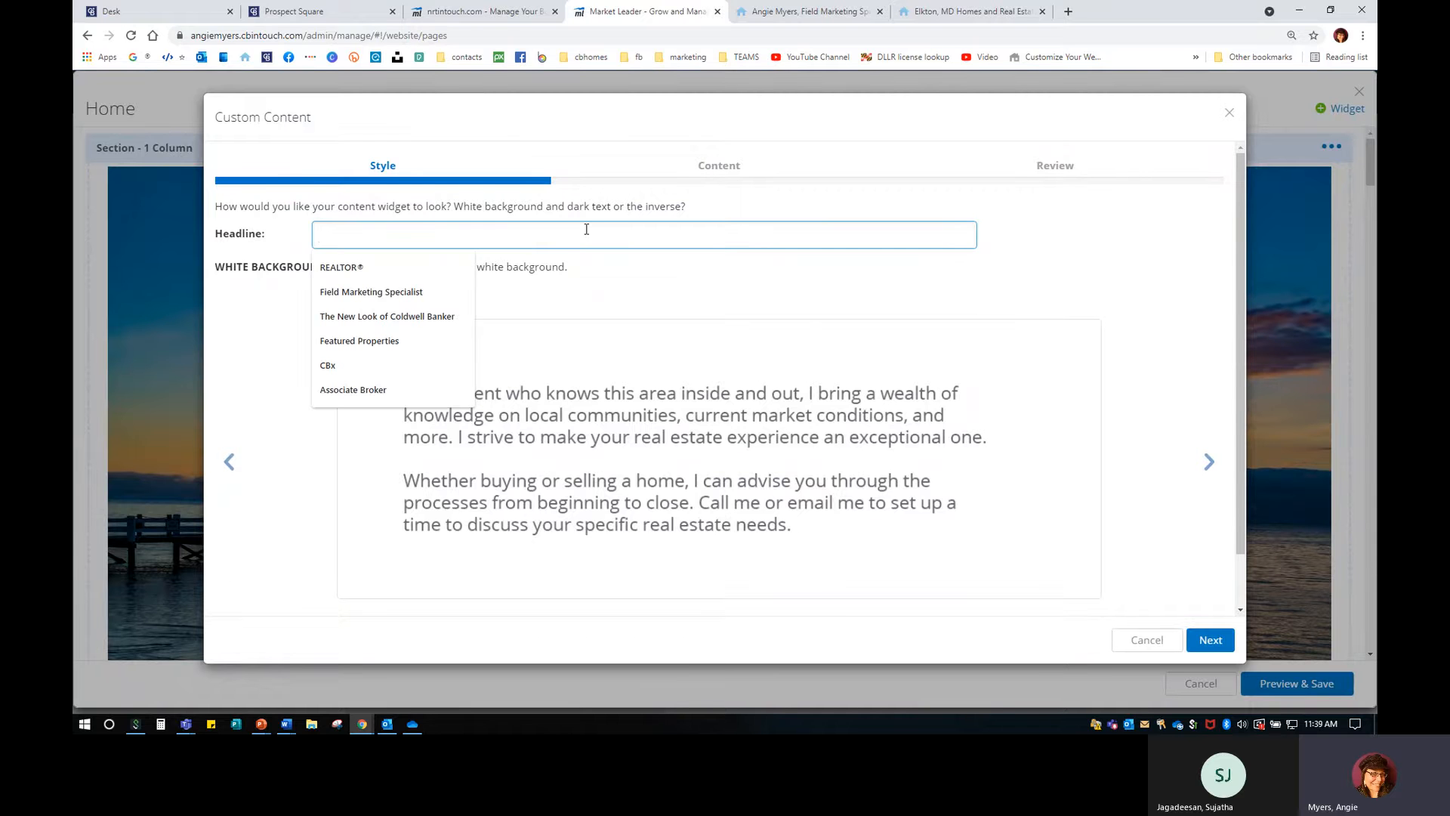
type("Real Esta")
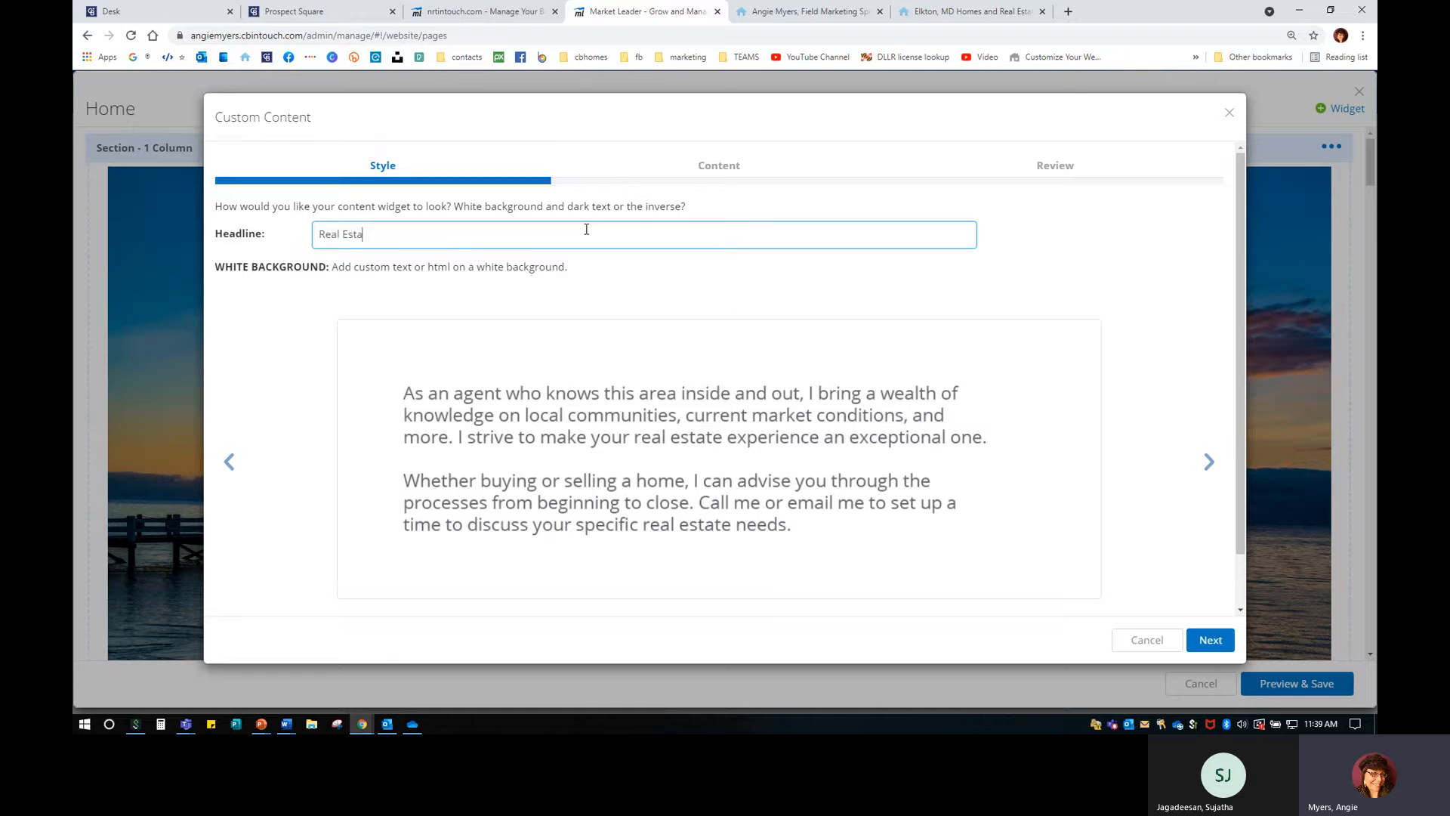
type("te Area Reports")
left_click(1211, 640)
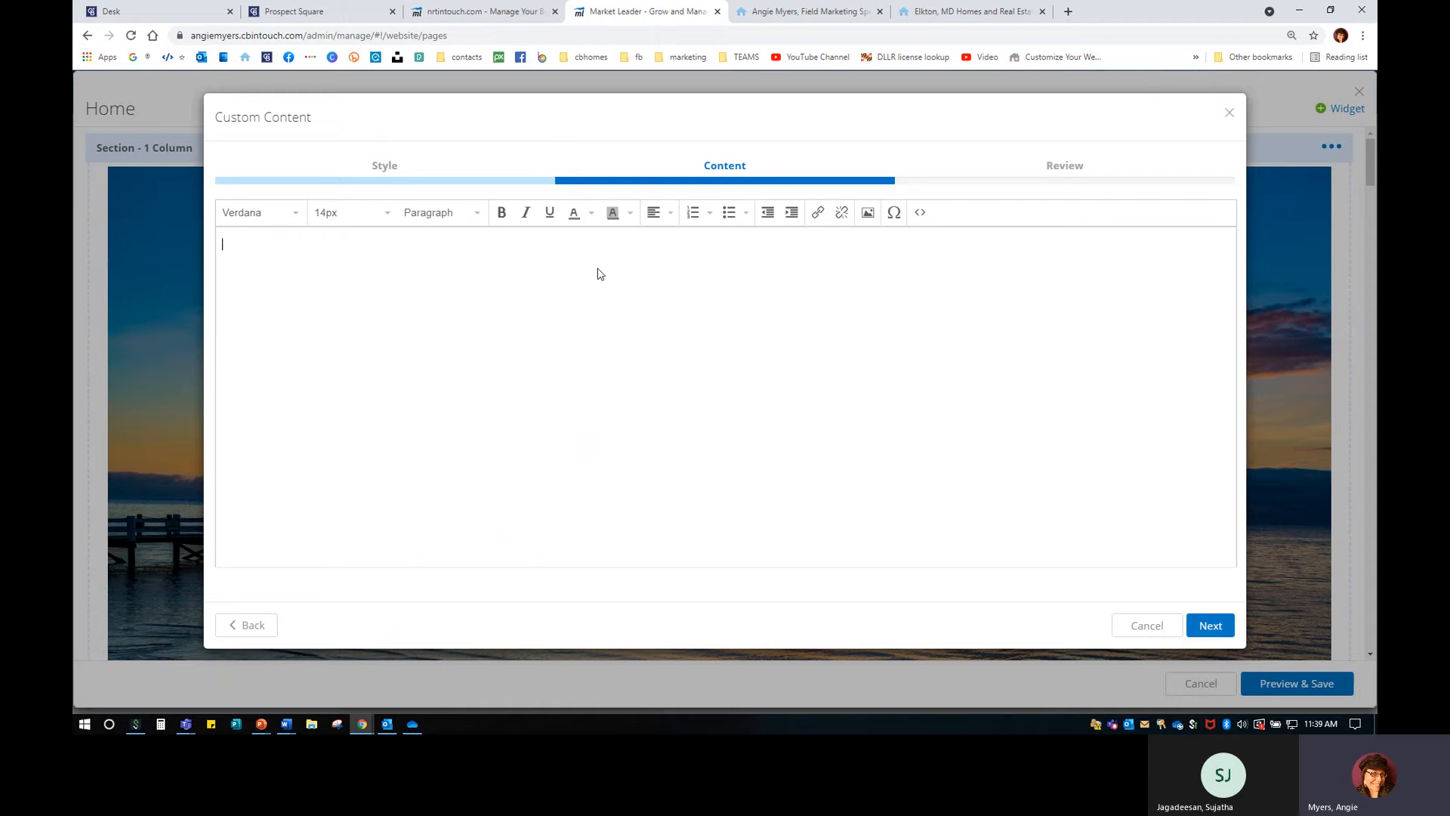
Type the caption 'Discover what's new in Baltimore County! View the Real Estate Area Report here!'.
type("Discover what's new in Baltimore County")
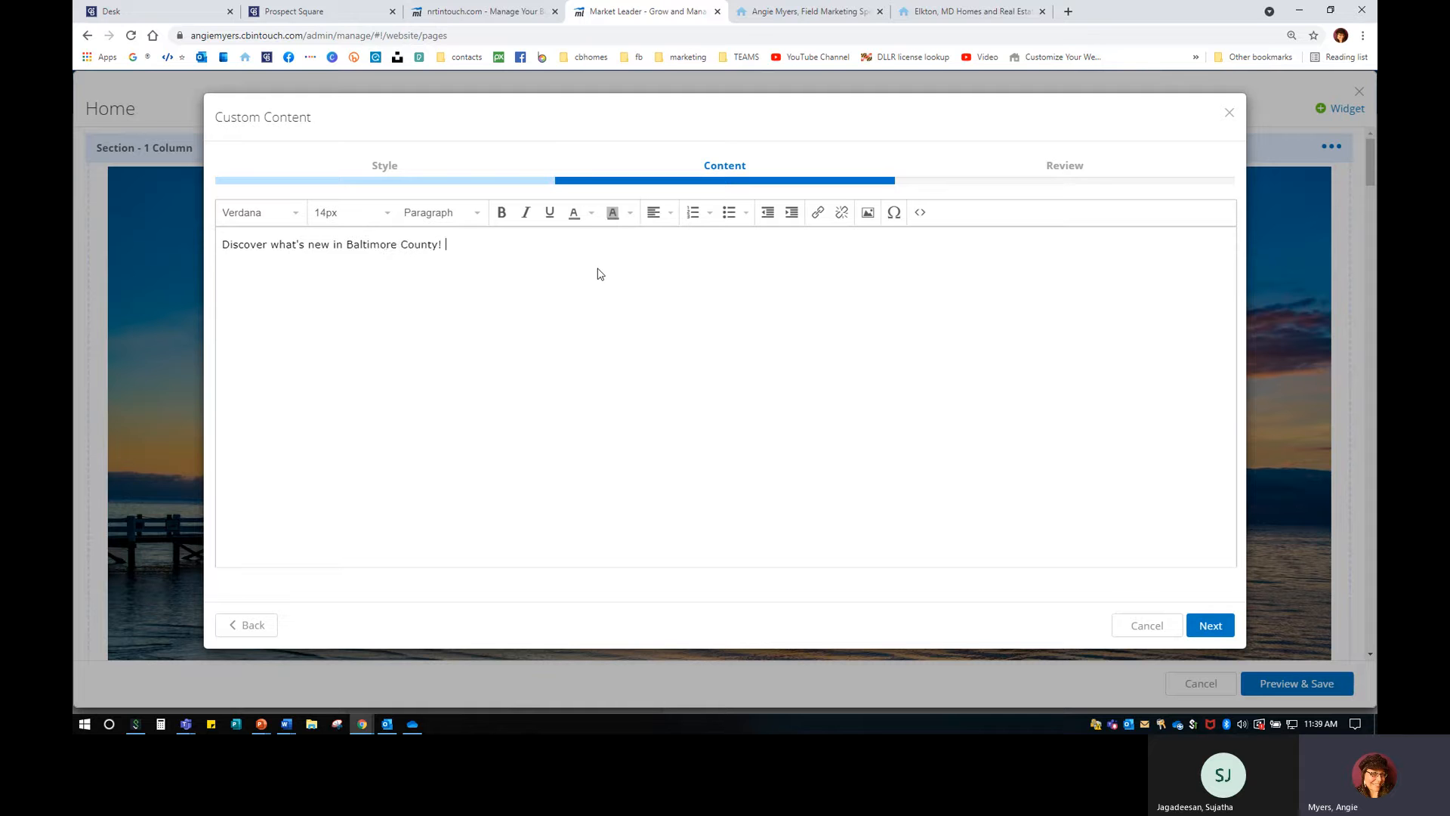
type("! Acces")
key("BackSpace")
key("BackSpace")
type("View the Real Estsate")
key("BackSpace")
type("ate Area REpor")
key("BackSpace")
type("epor")
key("BackSpace")
key("BackSpace")
key("BackSpace")
key("BackSpace")
type("eport here")
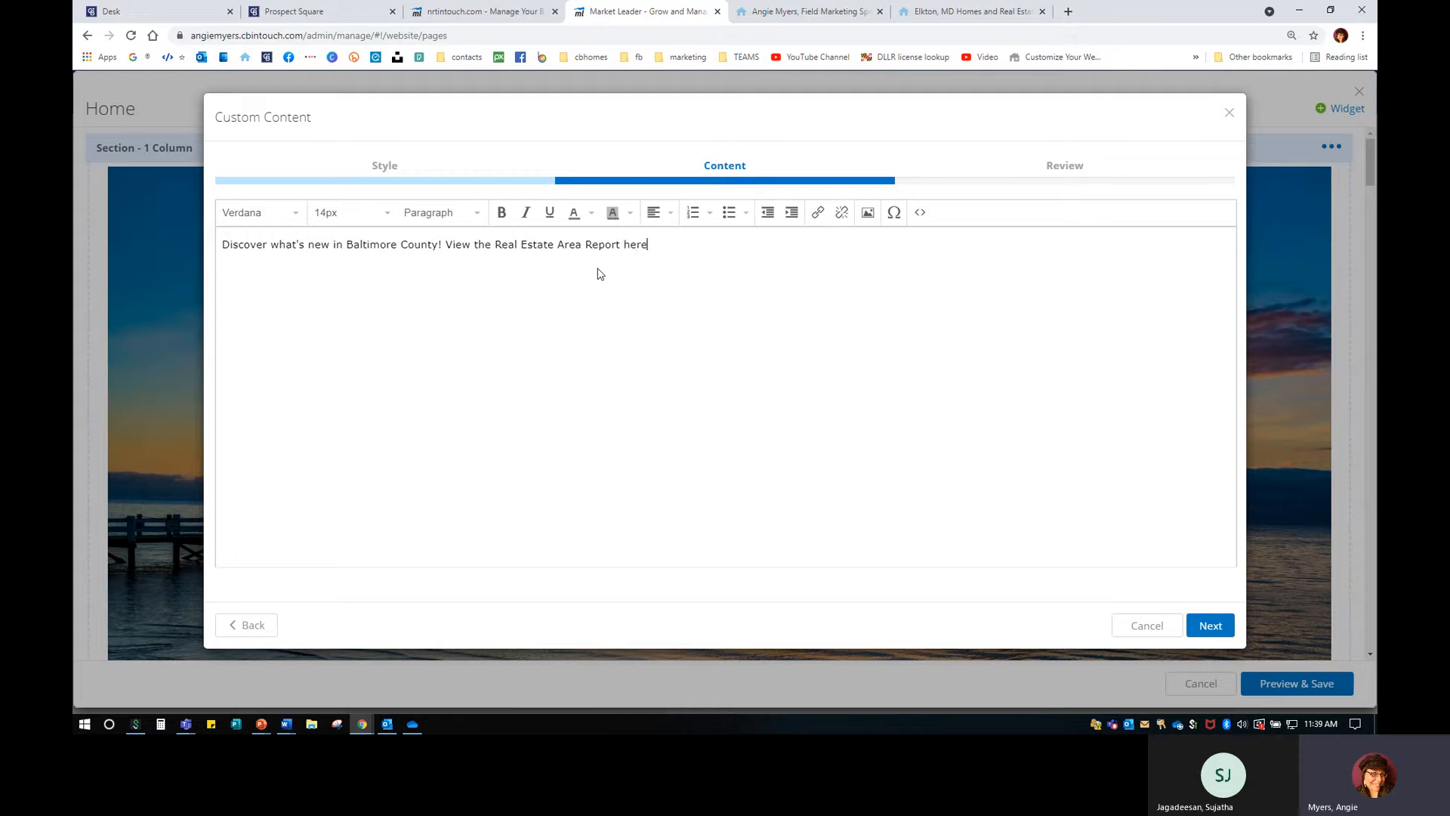
type("!")
Set the caption to 16px and select 'View the Real Estate Area Report here!'.
left_click_drag(653, 244, 213, 243)
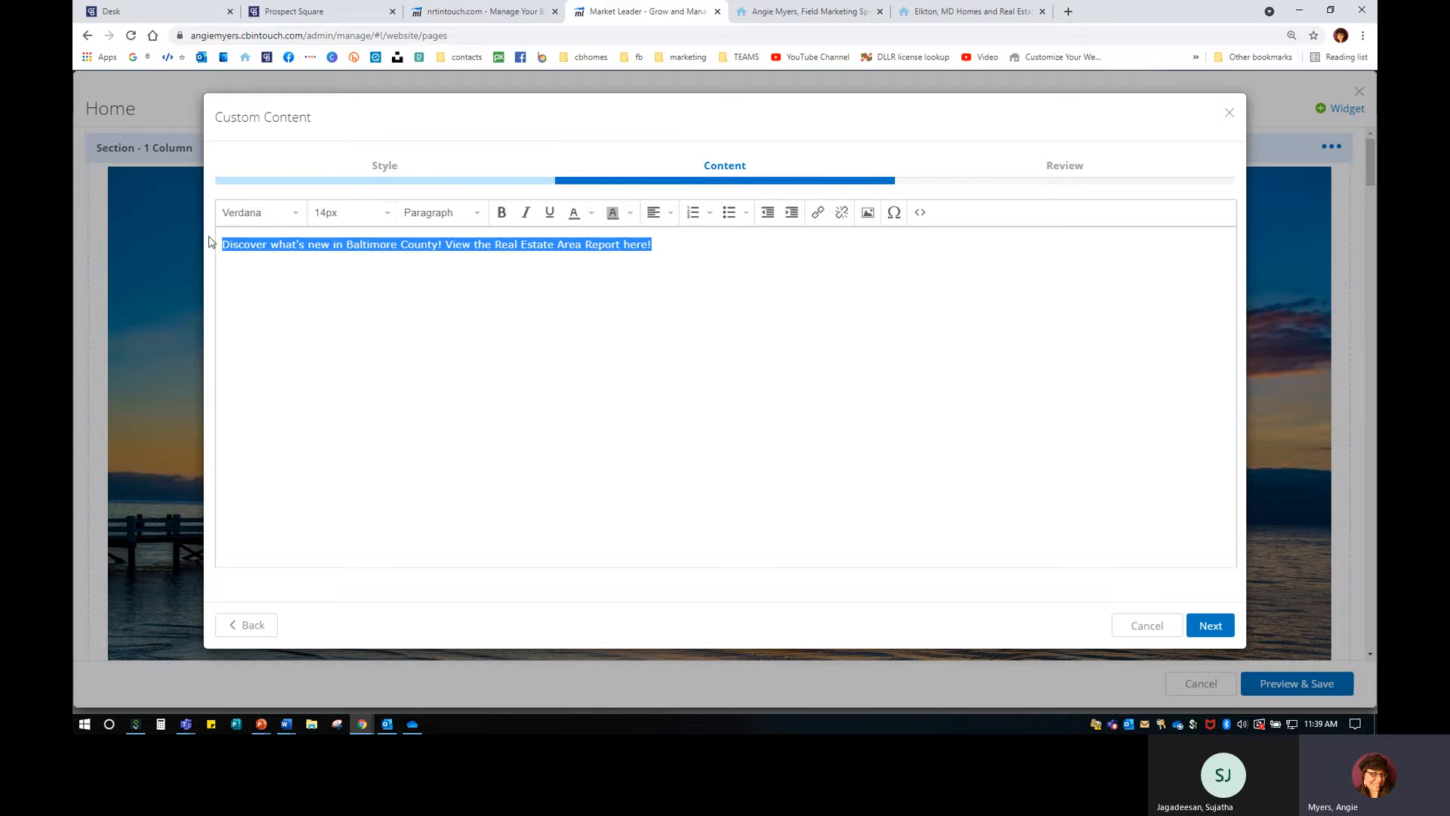
left_click(317, 212)
left_click(336, 370)
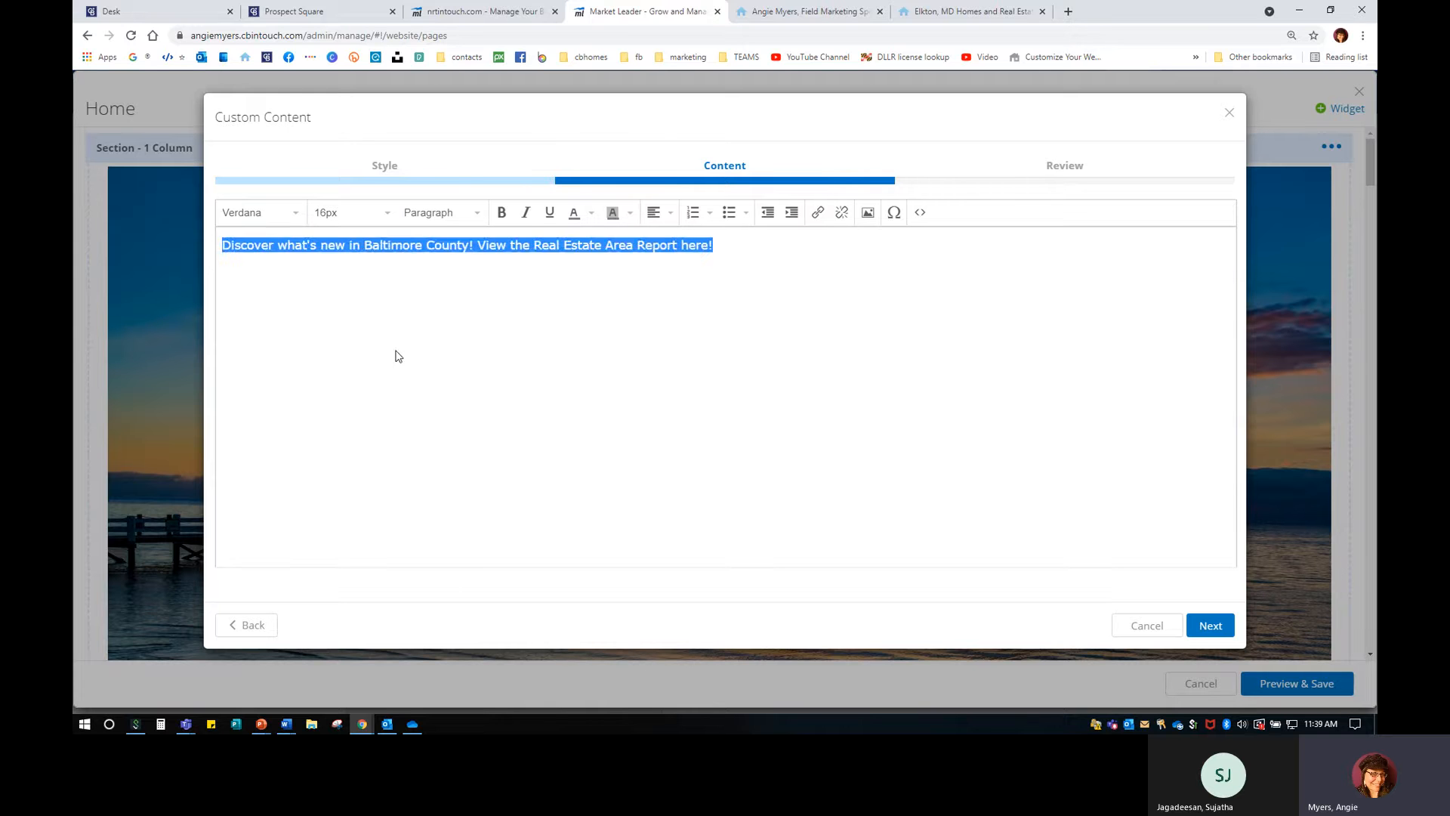
left_click(591, 290)
left_click_drag(717, 246, 480, 245)
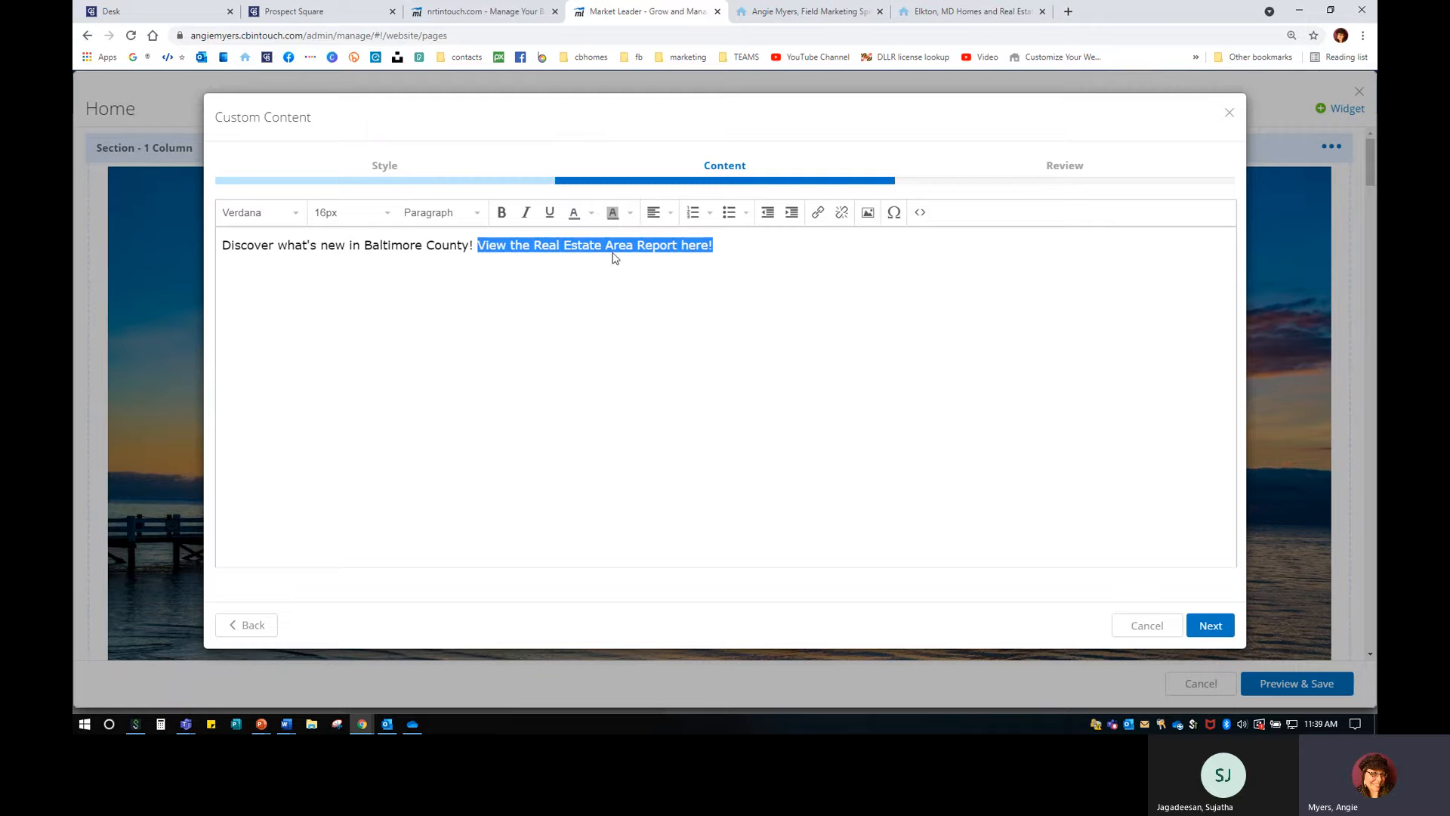
Copy the Baltimore County area report link from the Prospect Square report list.
left_click(478, 13)
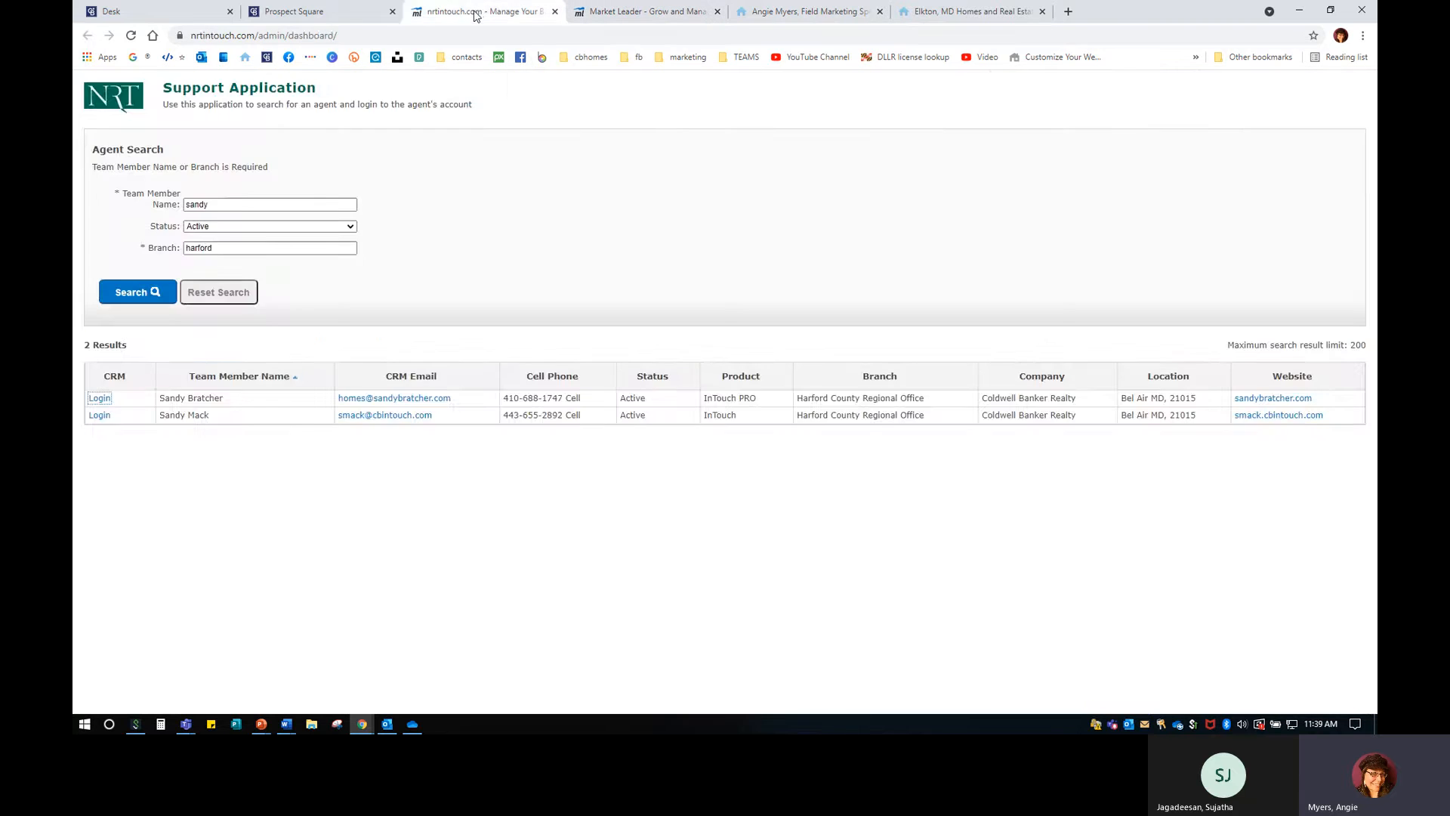
left_click(340, 13)
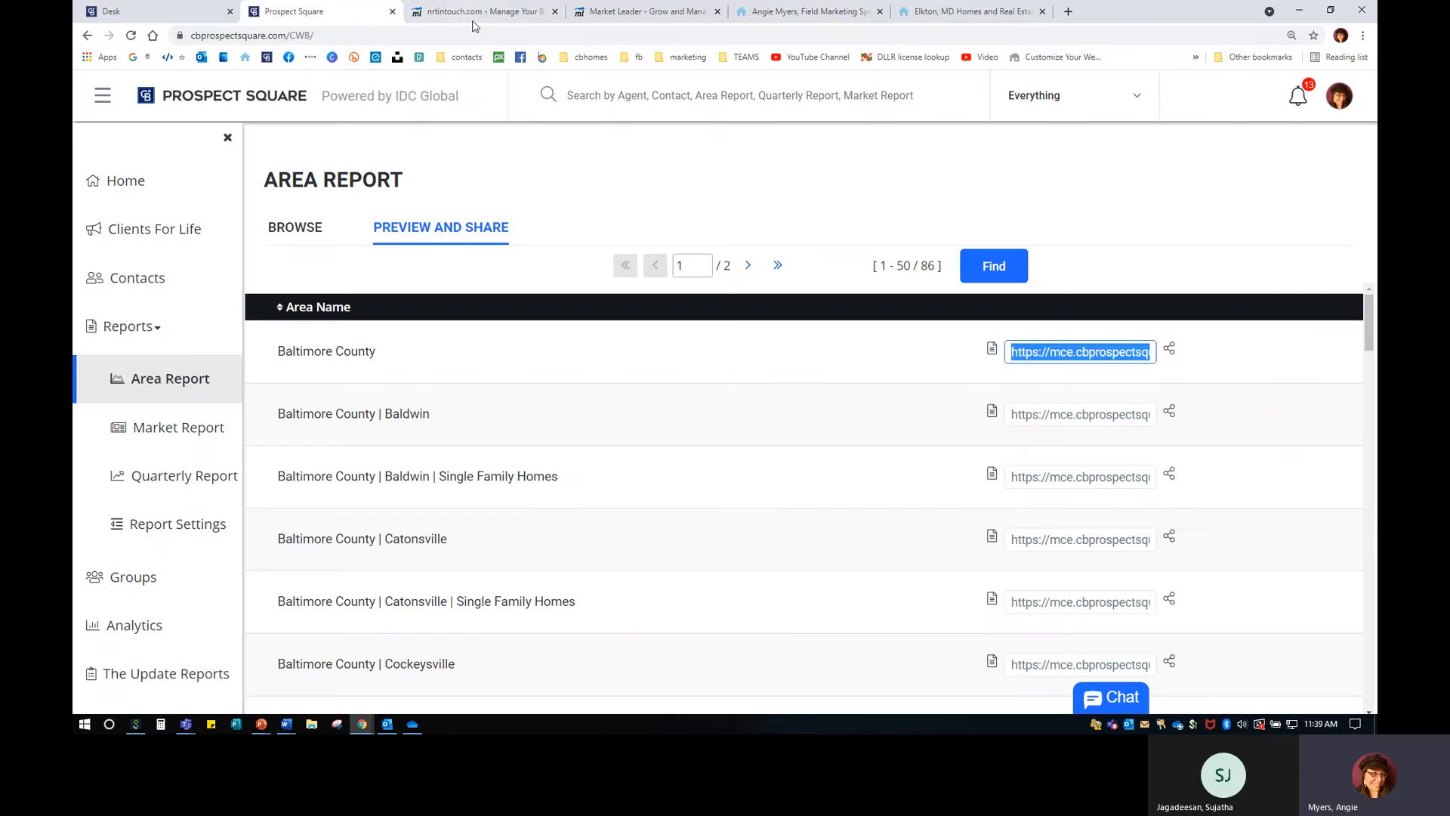
right_click(1055, 349)
left_click(1090, 410)
left_click(556, 12)
left_click(521, 11)
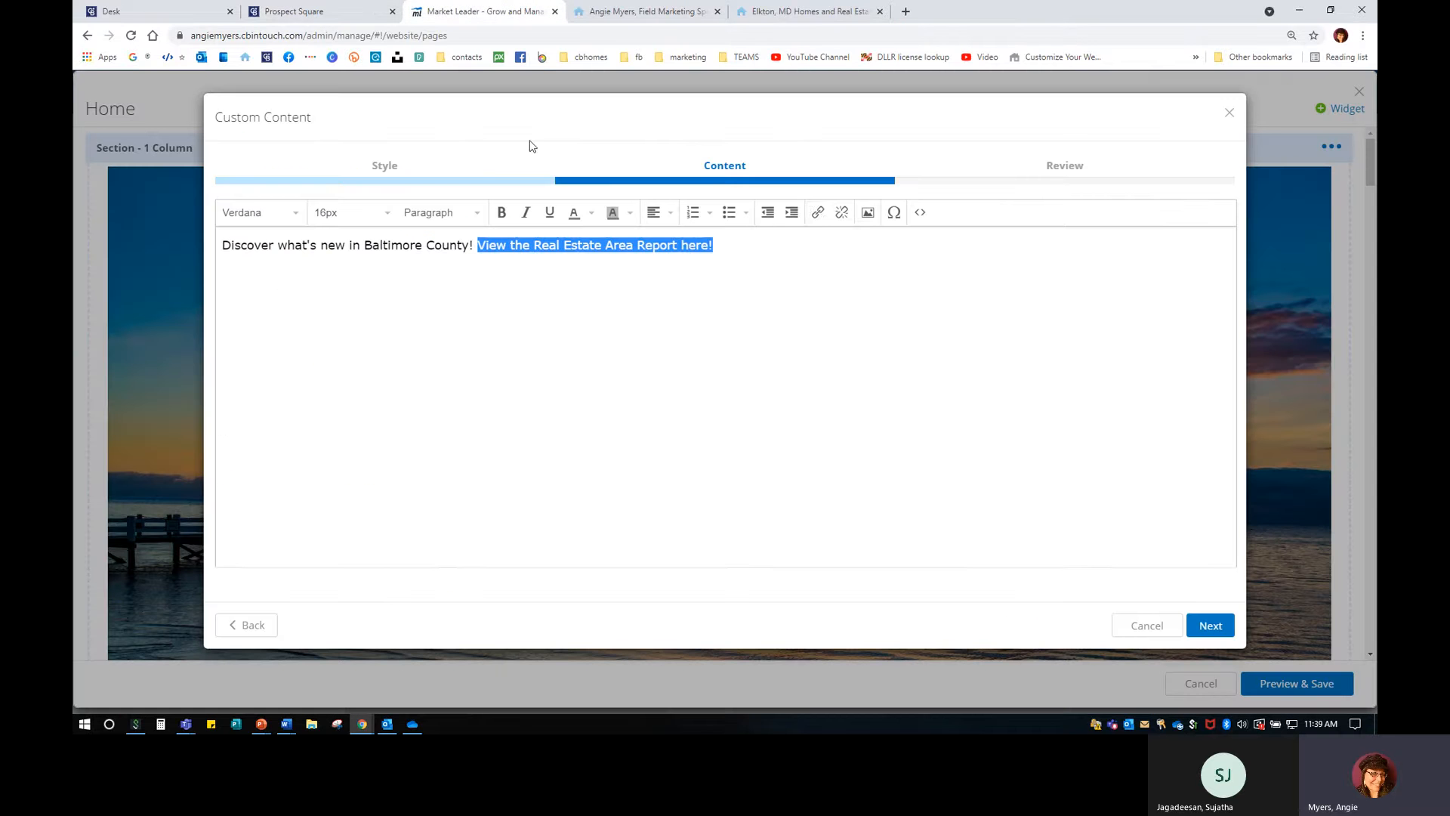
Link the report sentence to the copied Baltimore County URL, opening in a new window.
left_click(818, 212)
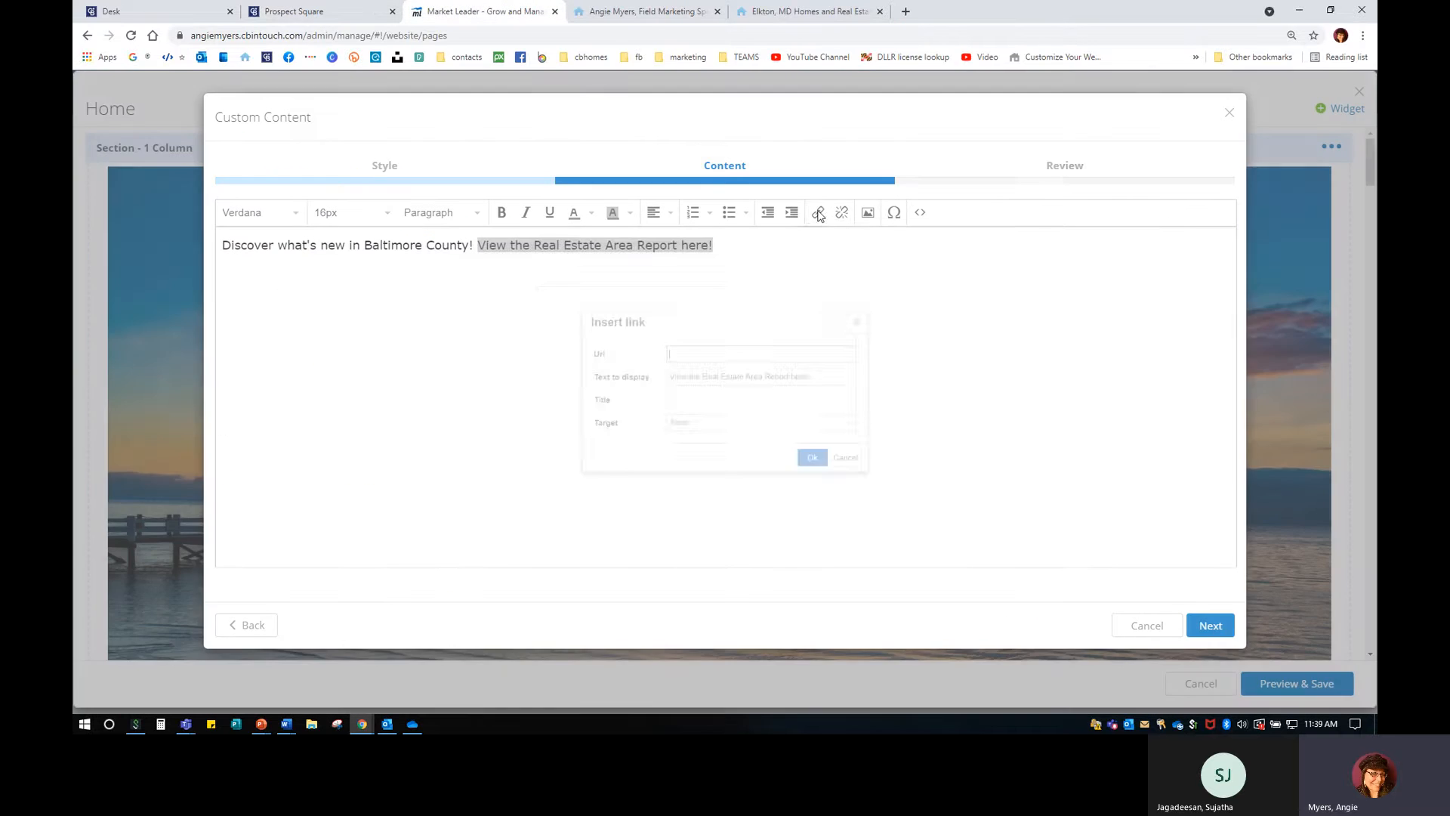
right_click(723, 350)
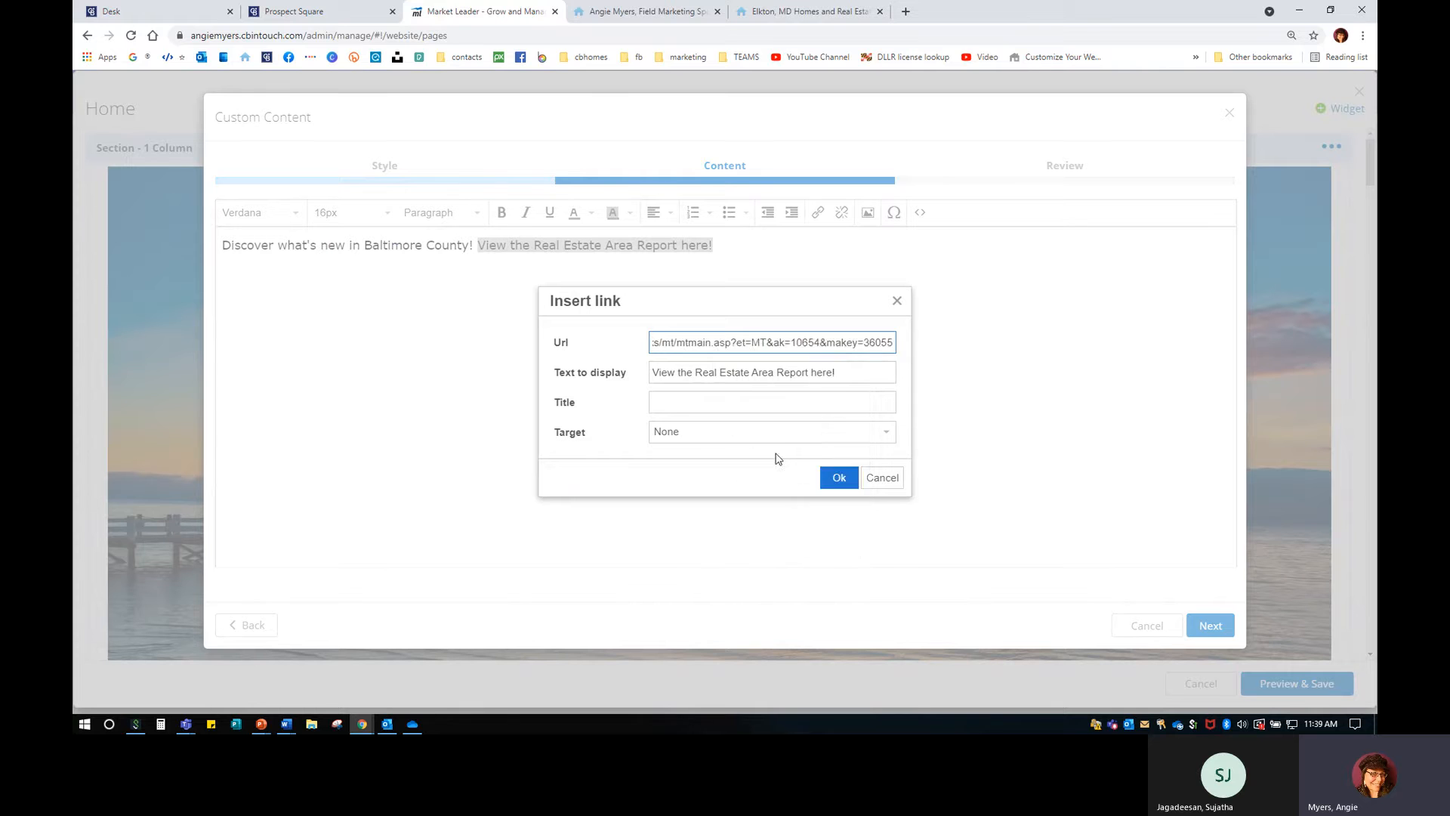
left_click(778, 459)
left_click(657, 434)
left_click(678, 483)
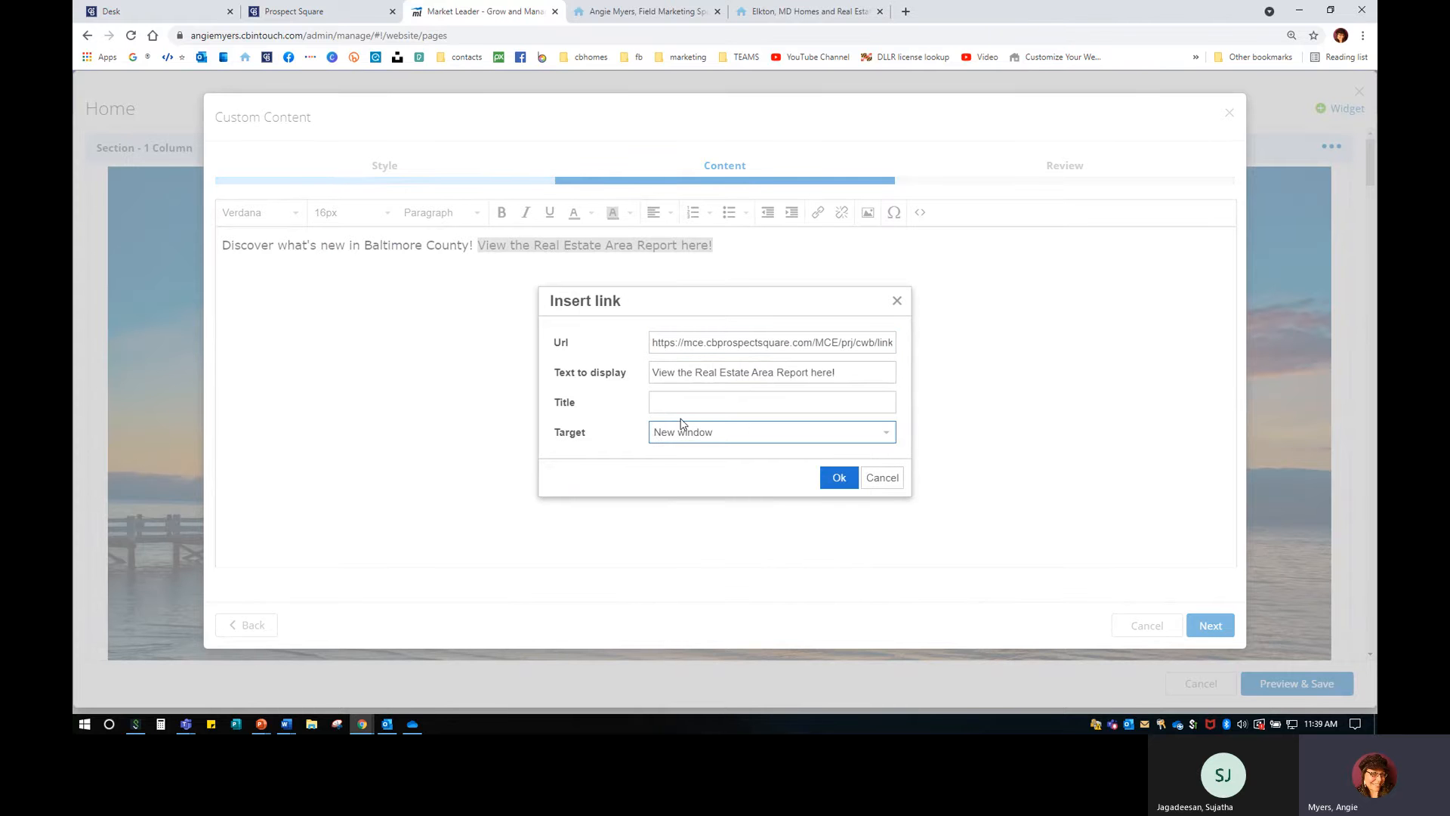
left_click(842, 477)
On a new line, insert the Baltimore County Area Report image with its suggested description.
left_click(656, 310)
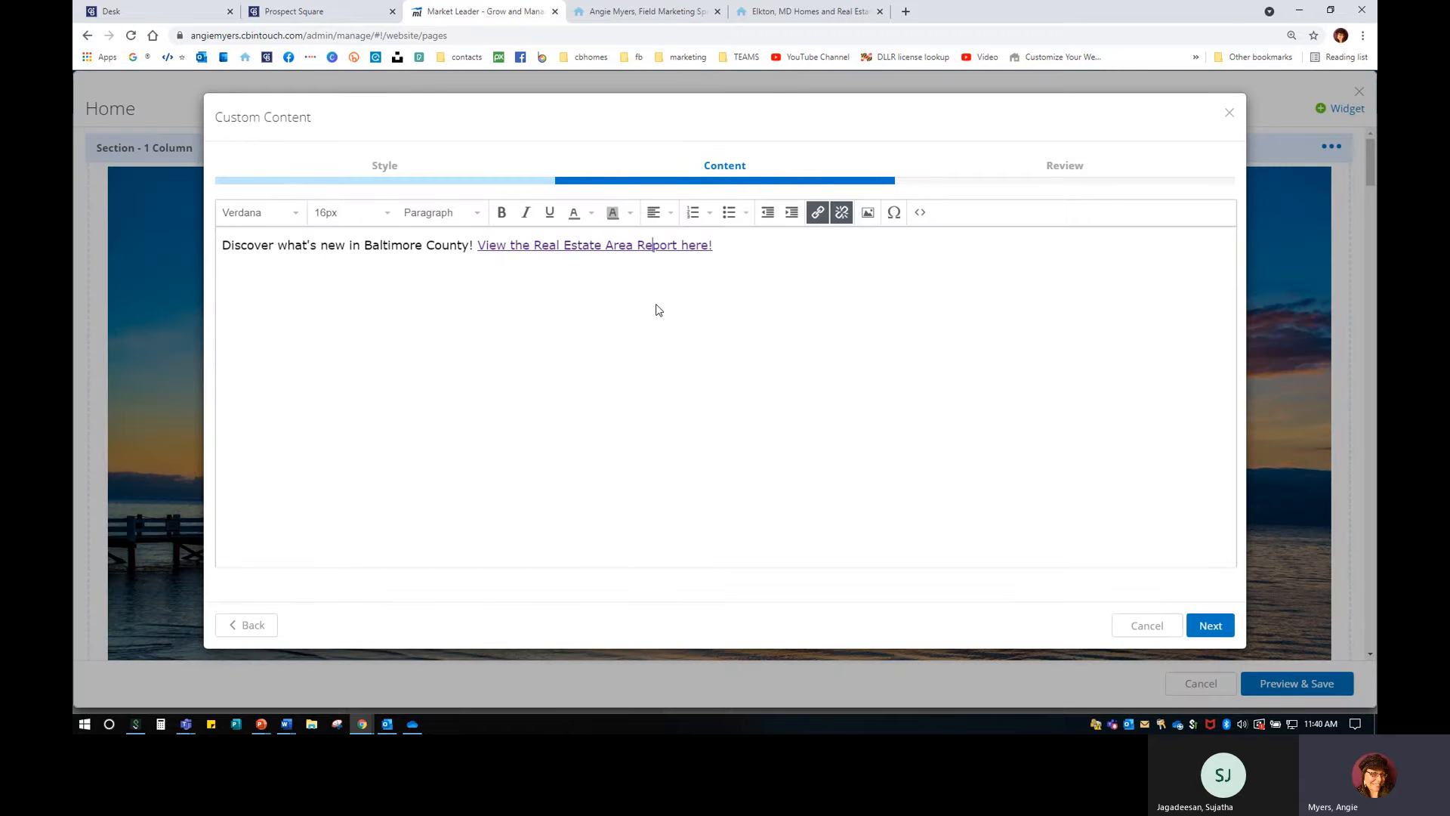
left_click(741, 242)
key("Return")
key("Return")
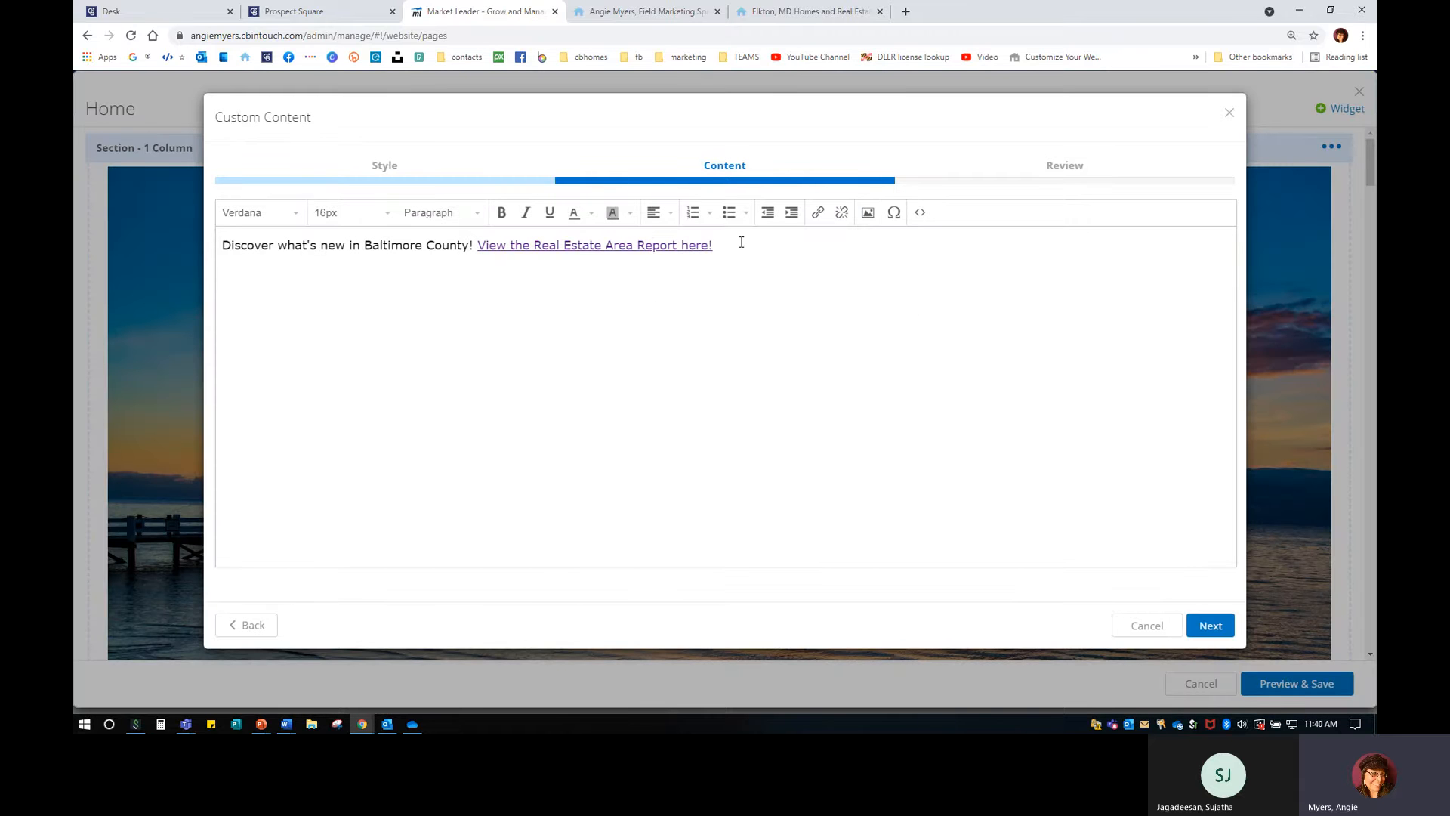
left_click(868, 213)
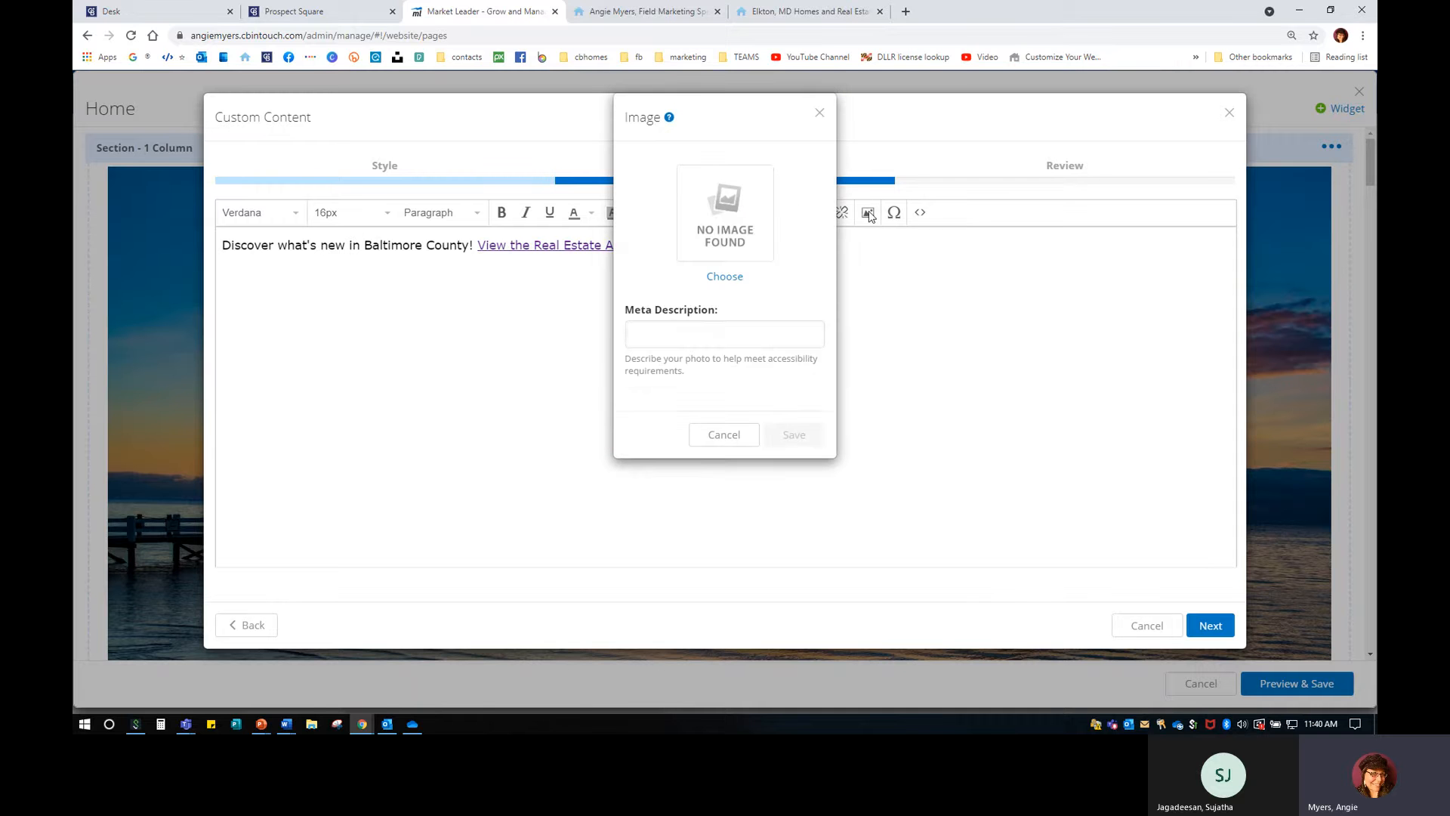
left_click(732, 277)
left_click(462, 210)
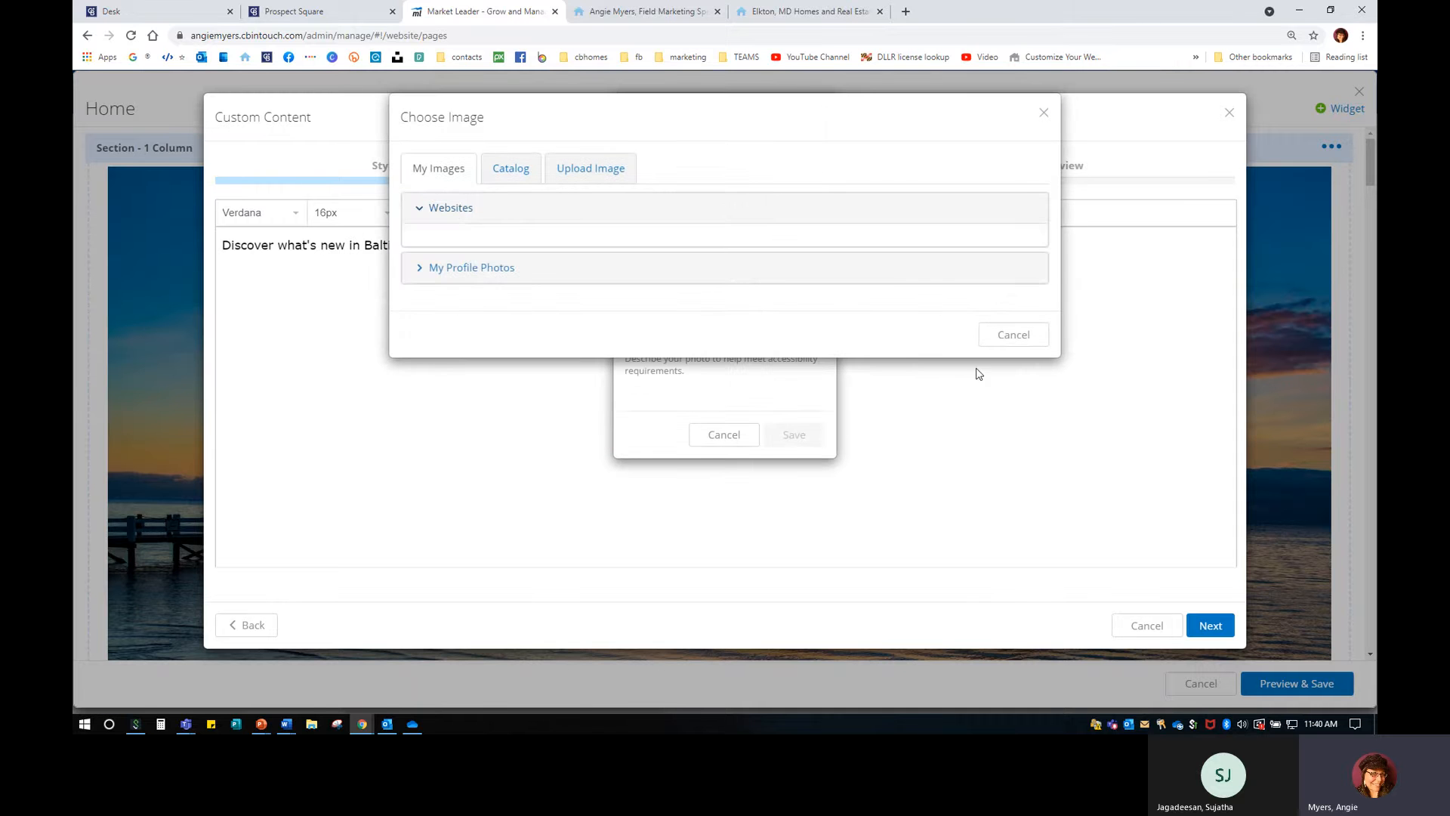
left_click_drag(1053, 160, 1063, 623)
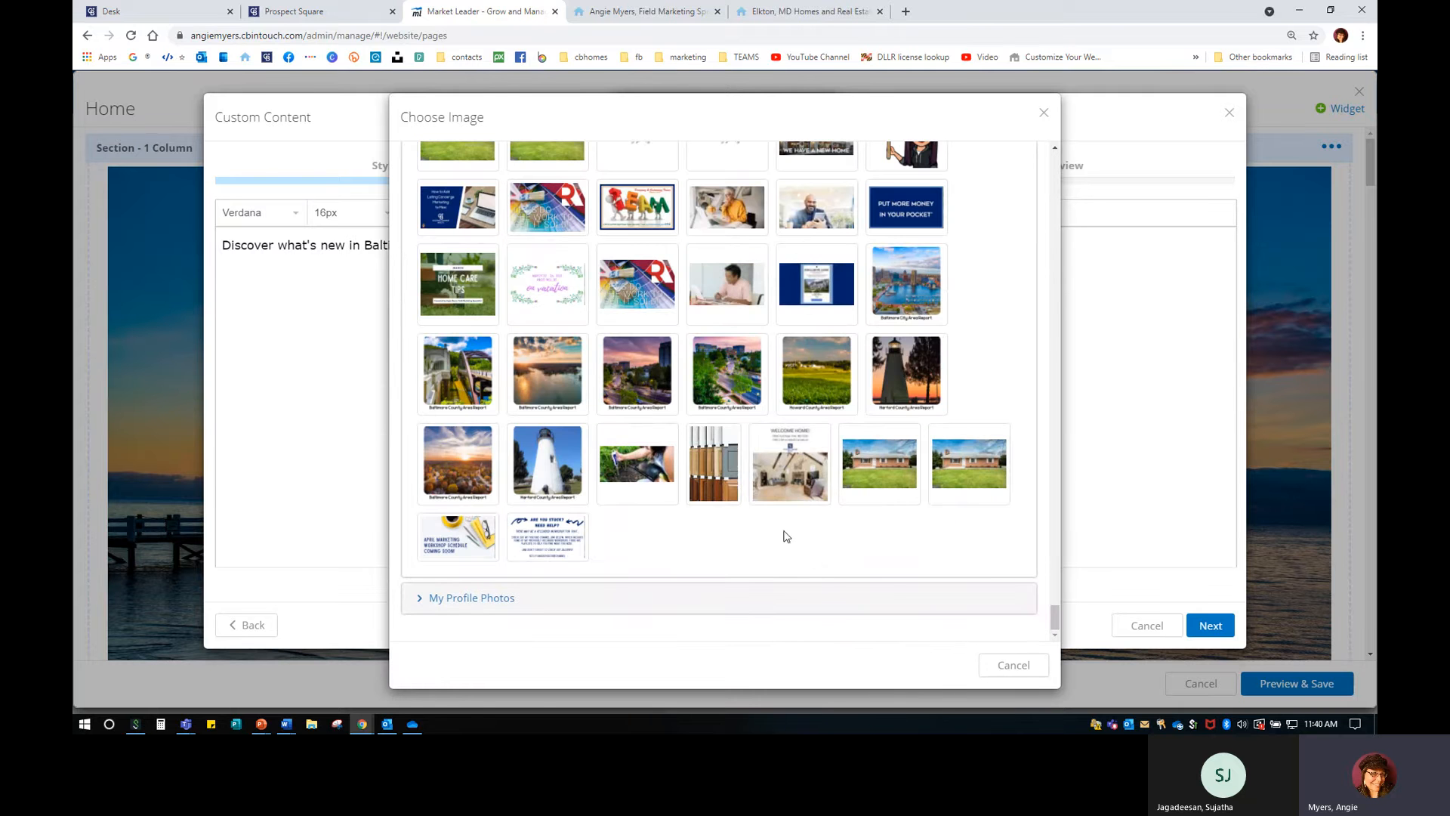
left_click(463, 467)
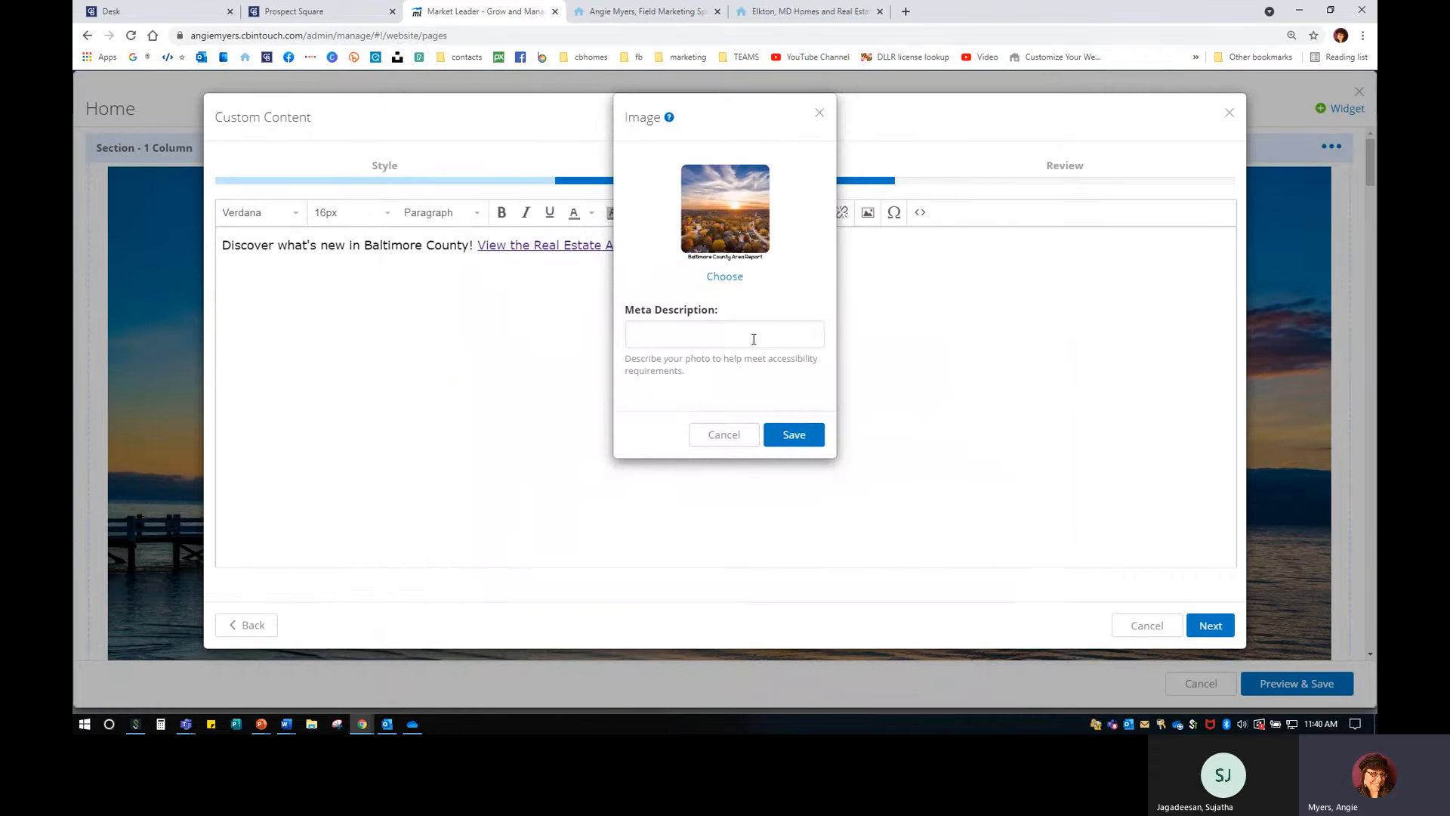
left_click(753, 338)
left_click(749, 366)
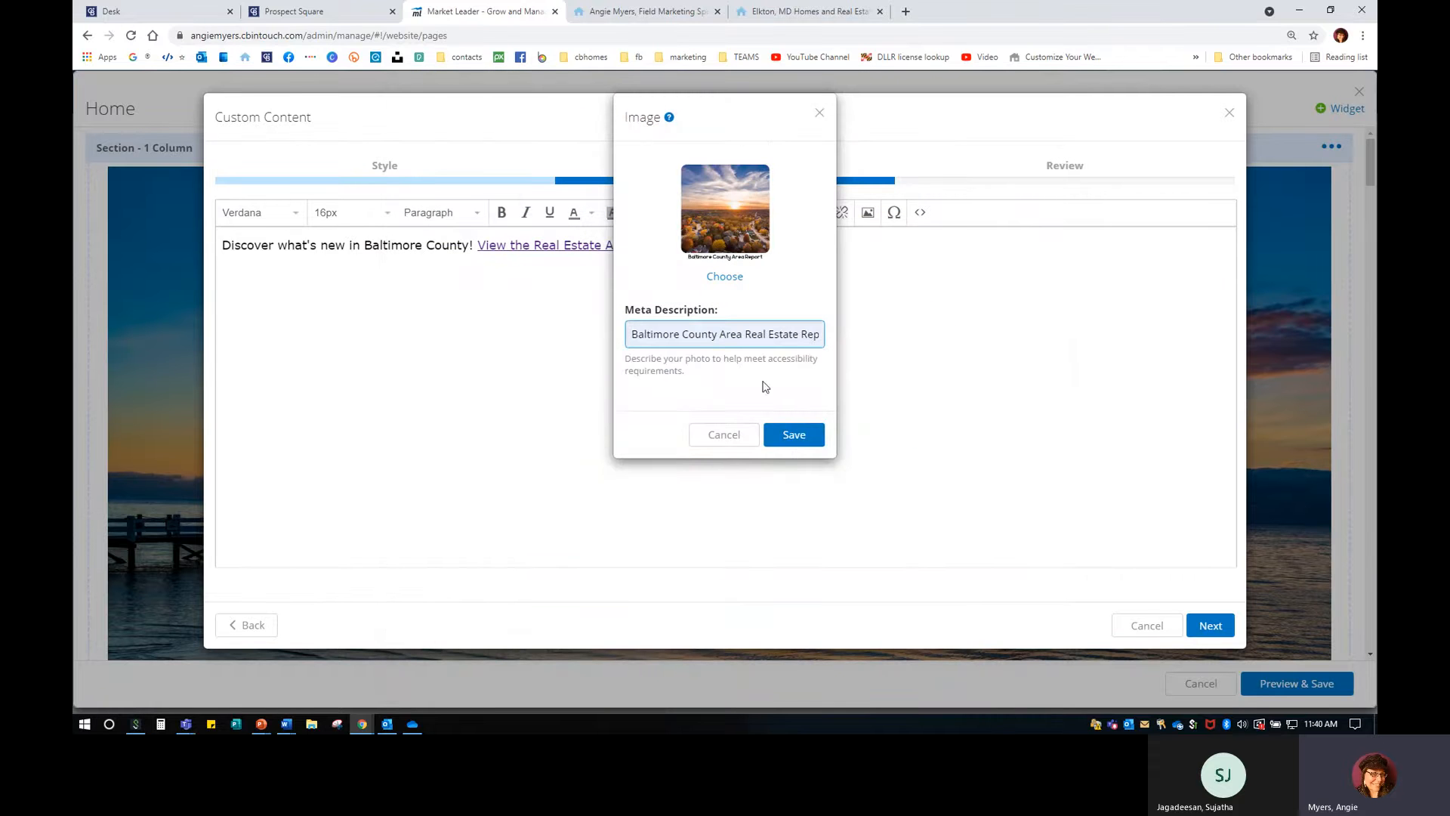
left_click(796, 438)
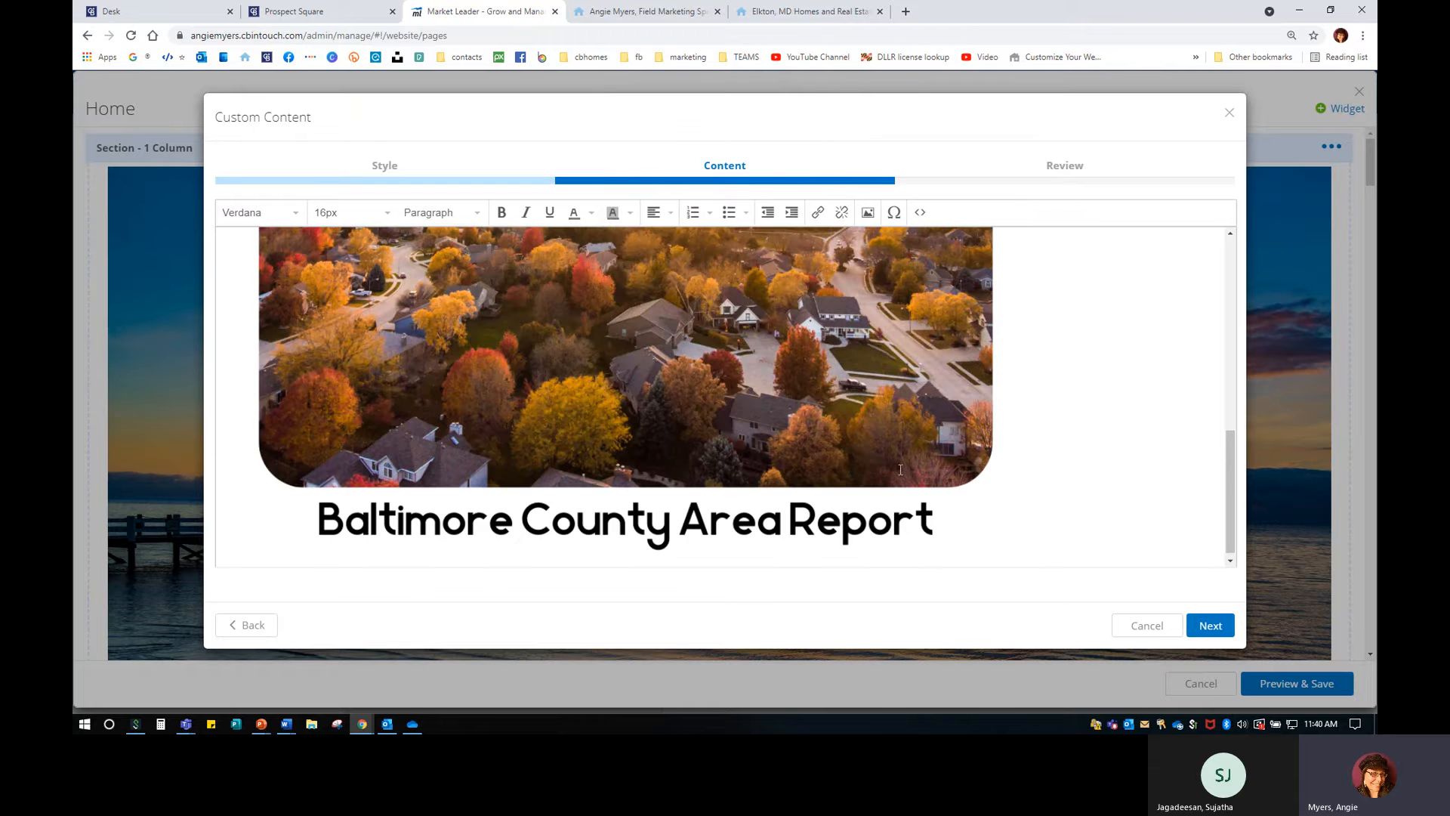
Shrink the inserted county report image by its corners, then select all the content.
left_click(1021, 542)
left_click_drag(1028, 562, 603, 345)
scroll(551, 445, "up", 2)
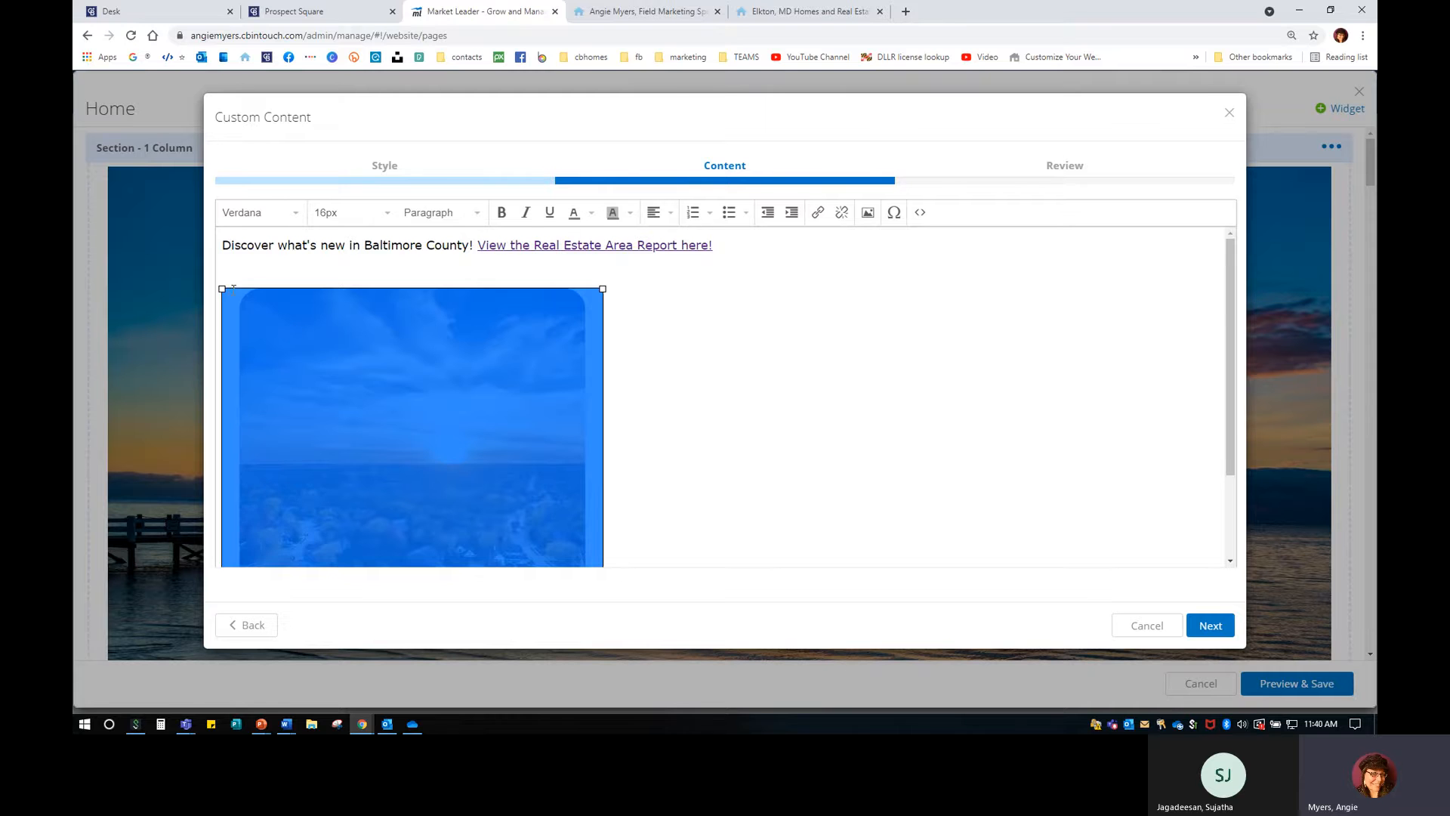
left_click_drag(221, 287, 408, 475)
left_click(459, 375)
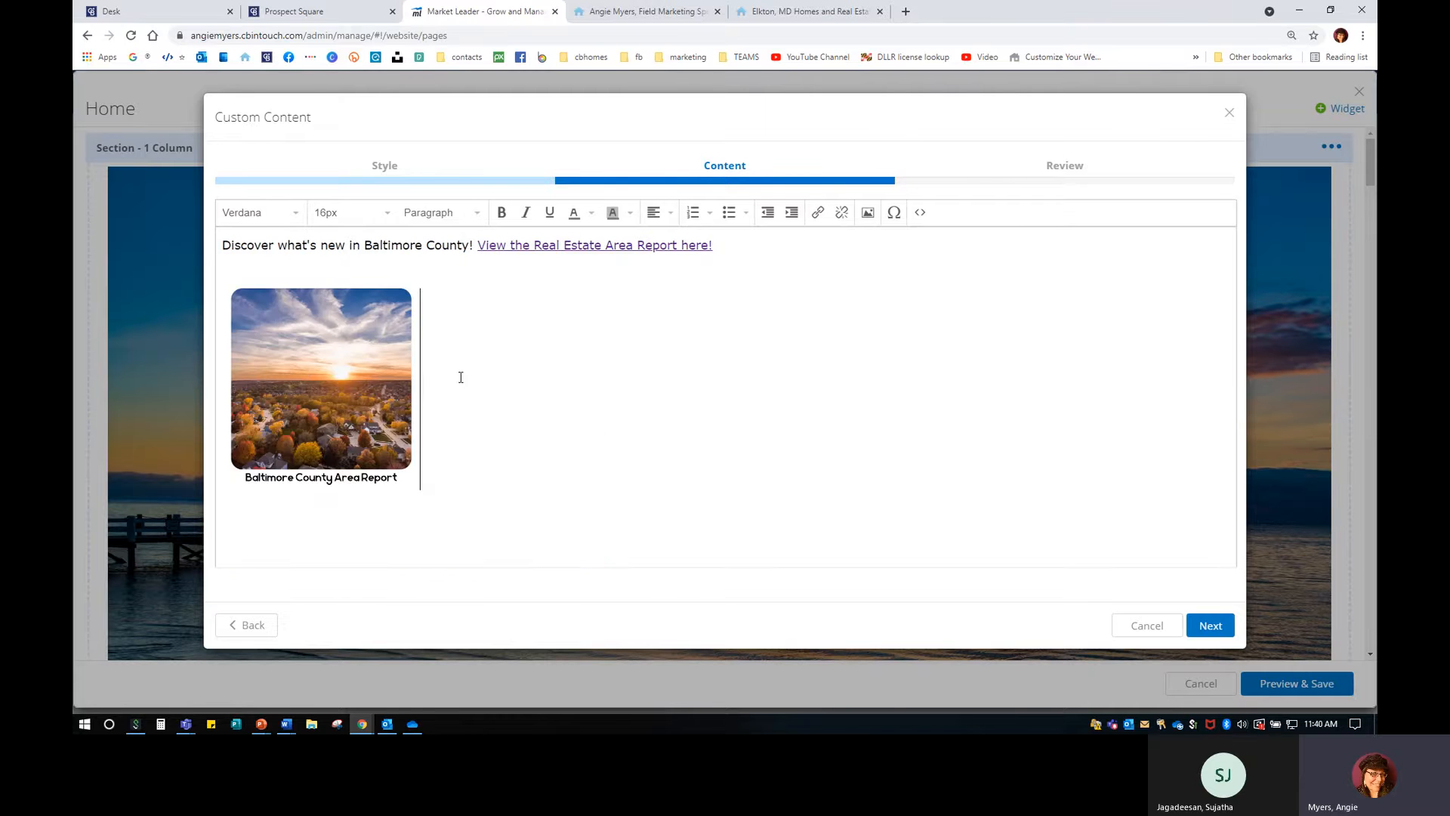
key("ctrl+a")
Centre the caption and image and remove the blank line above the image.
left_click(670, 212)
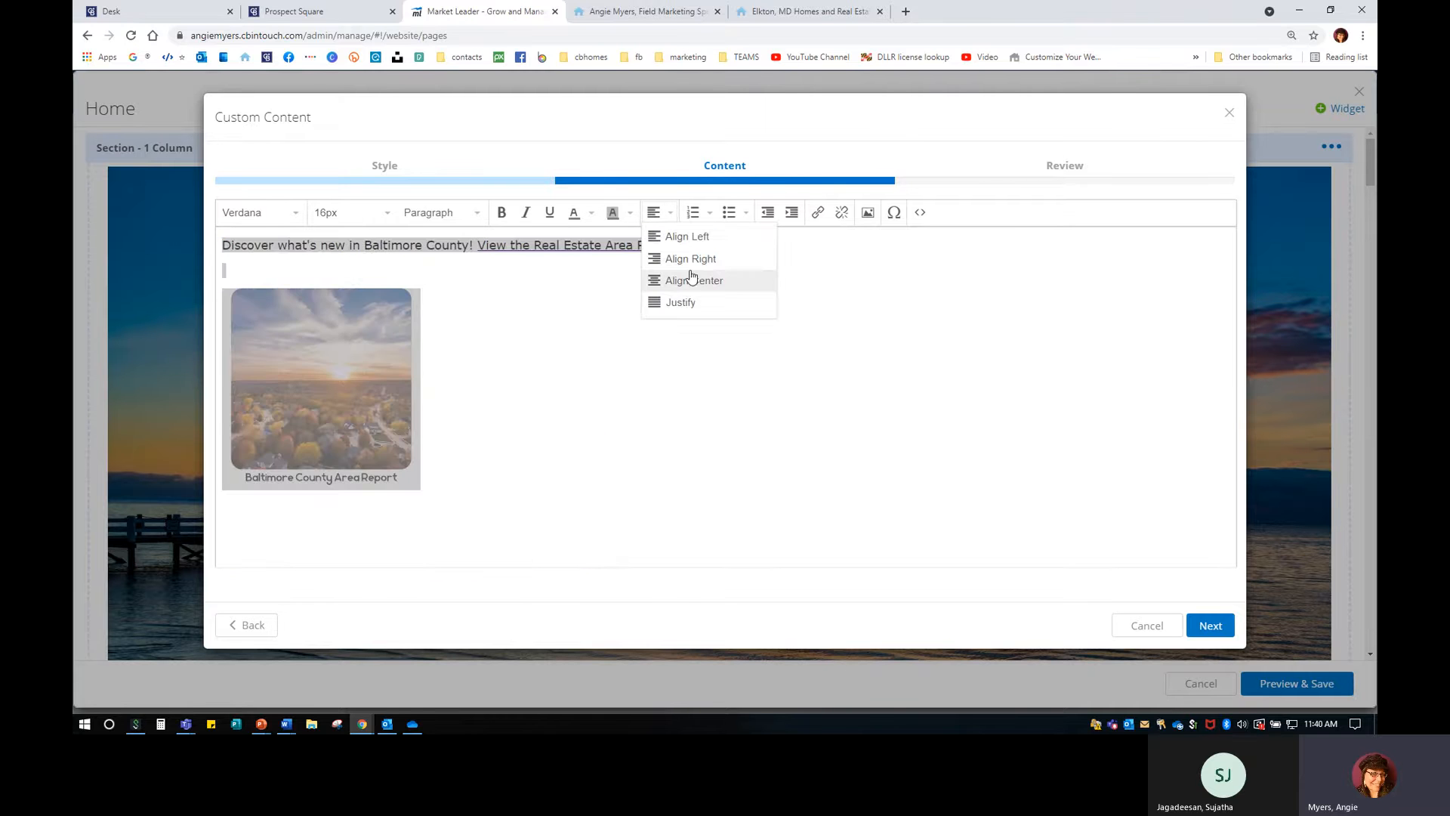
left_click(691, 281)
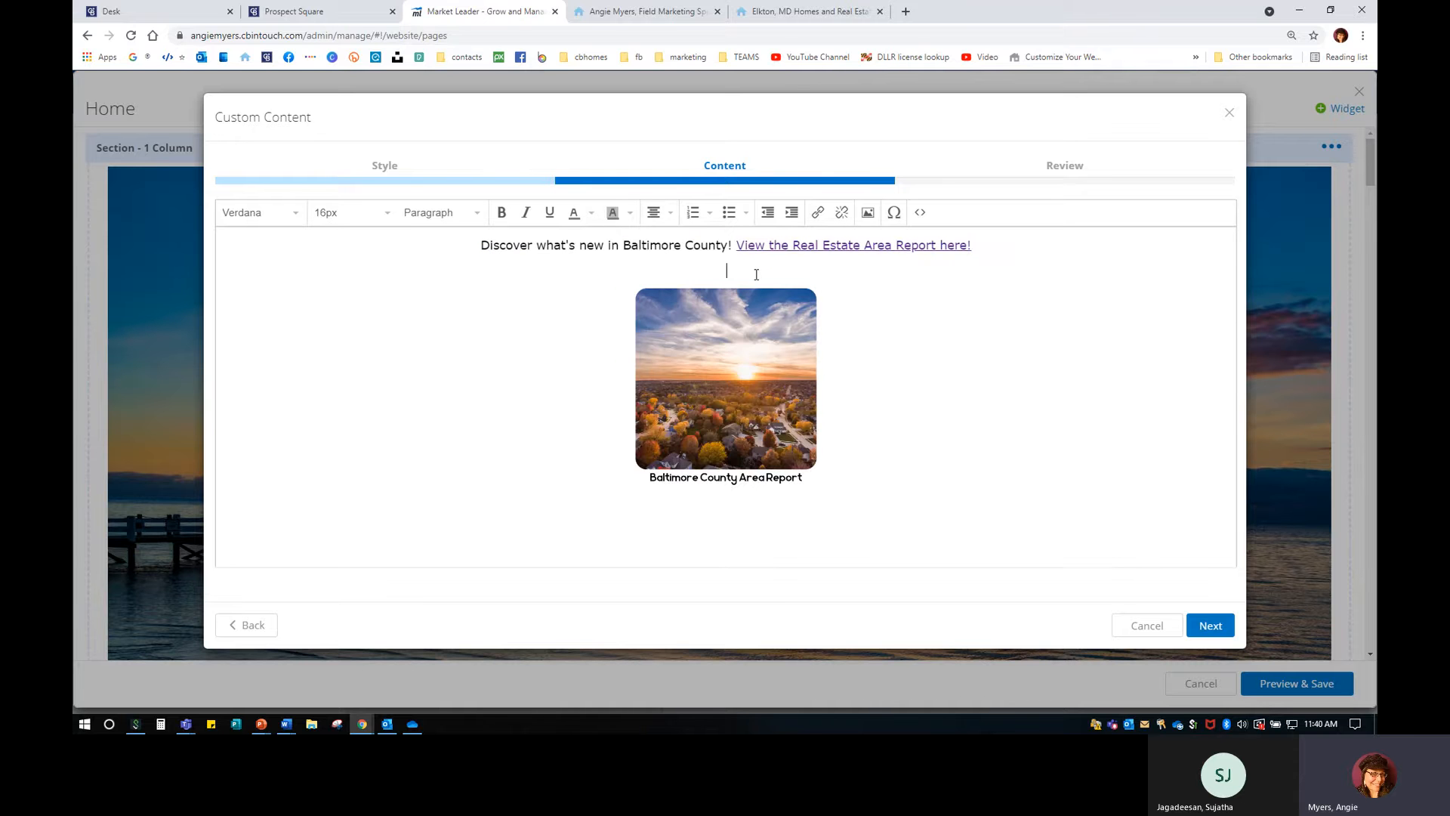
key("BackSpace")
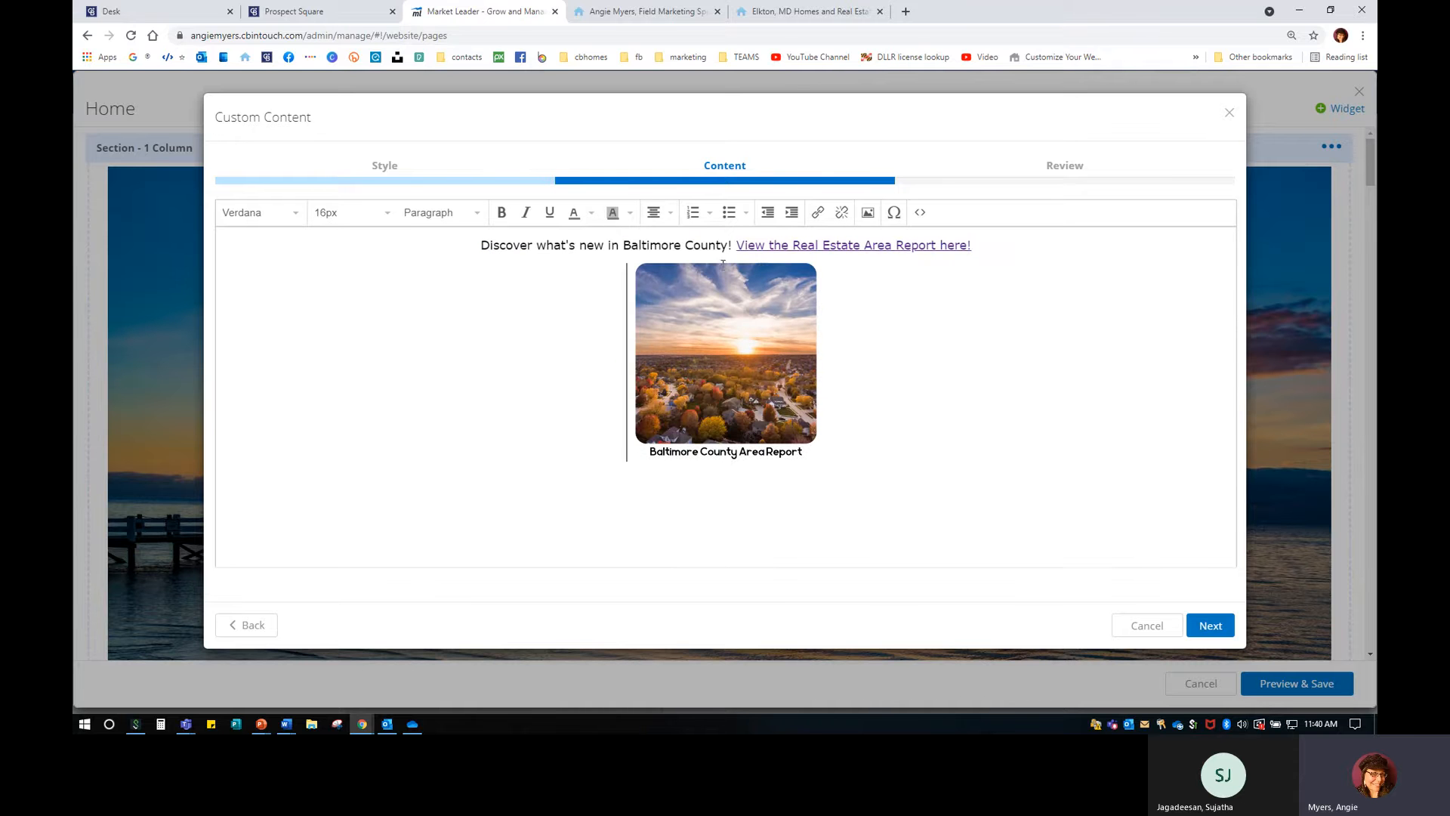
Move the report link from the heading to a new line below the image.
left_click_drag(734, 246, 979, 248)
key("ctrl+c")
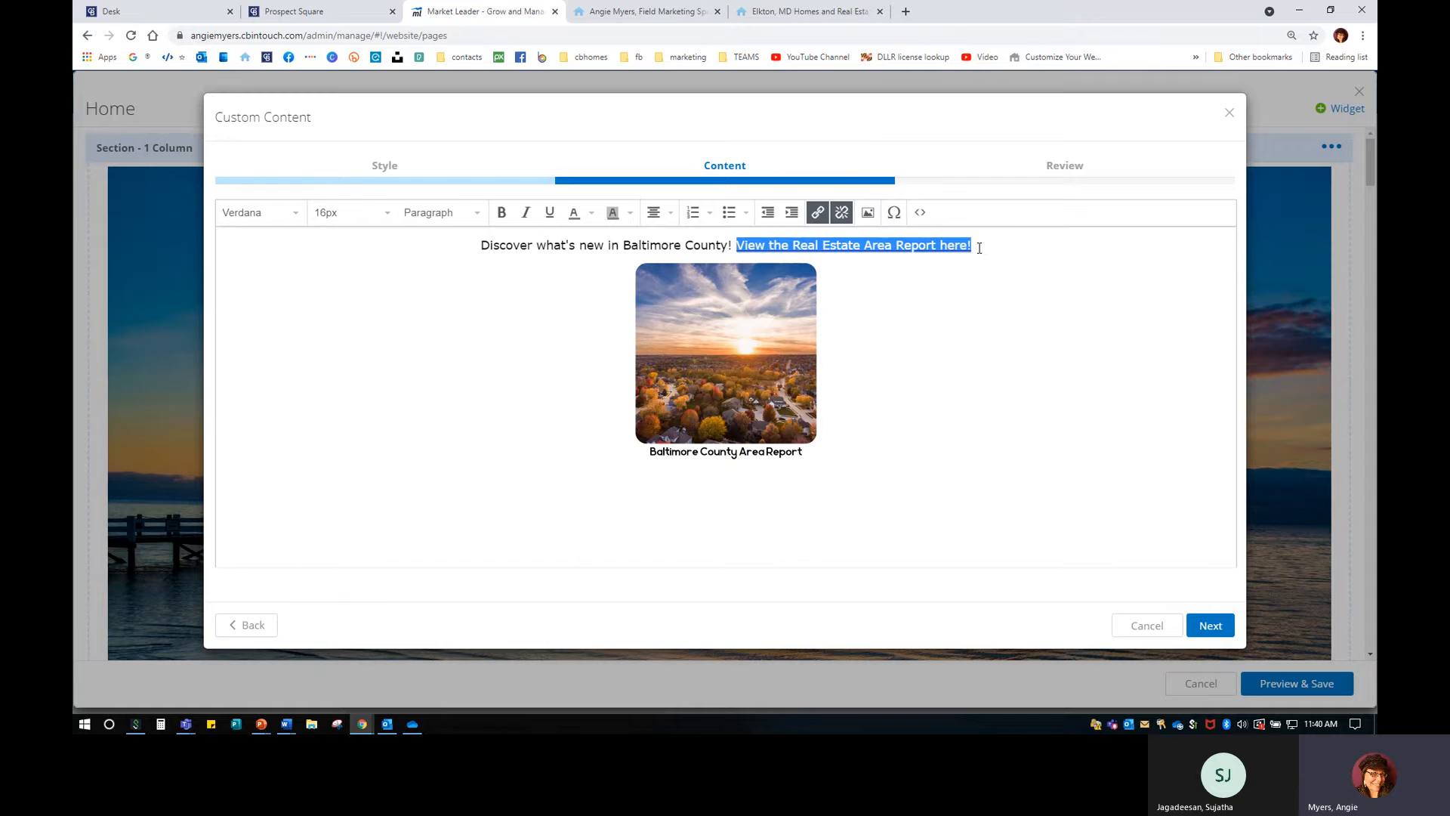
left_click(913, 384)
key("Return")
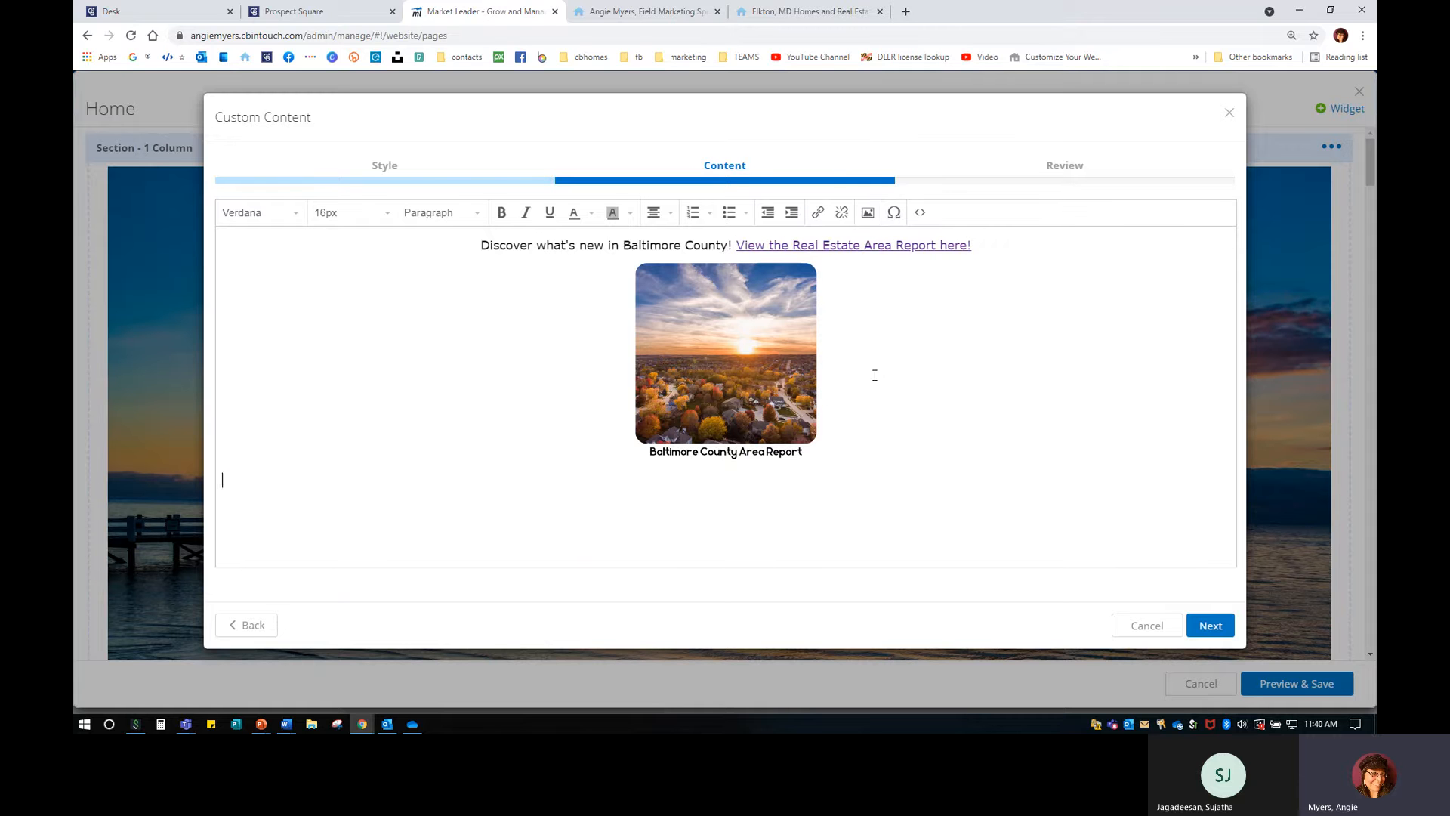
key("ctrl+v")
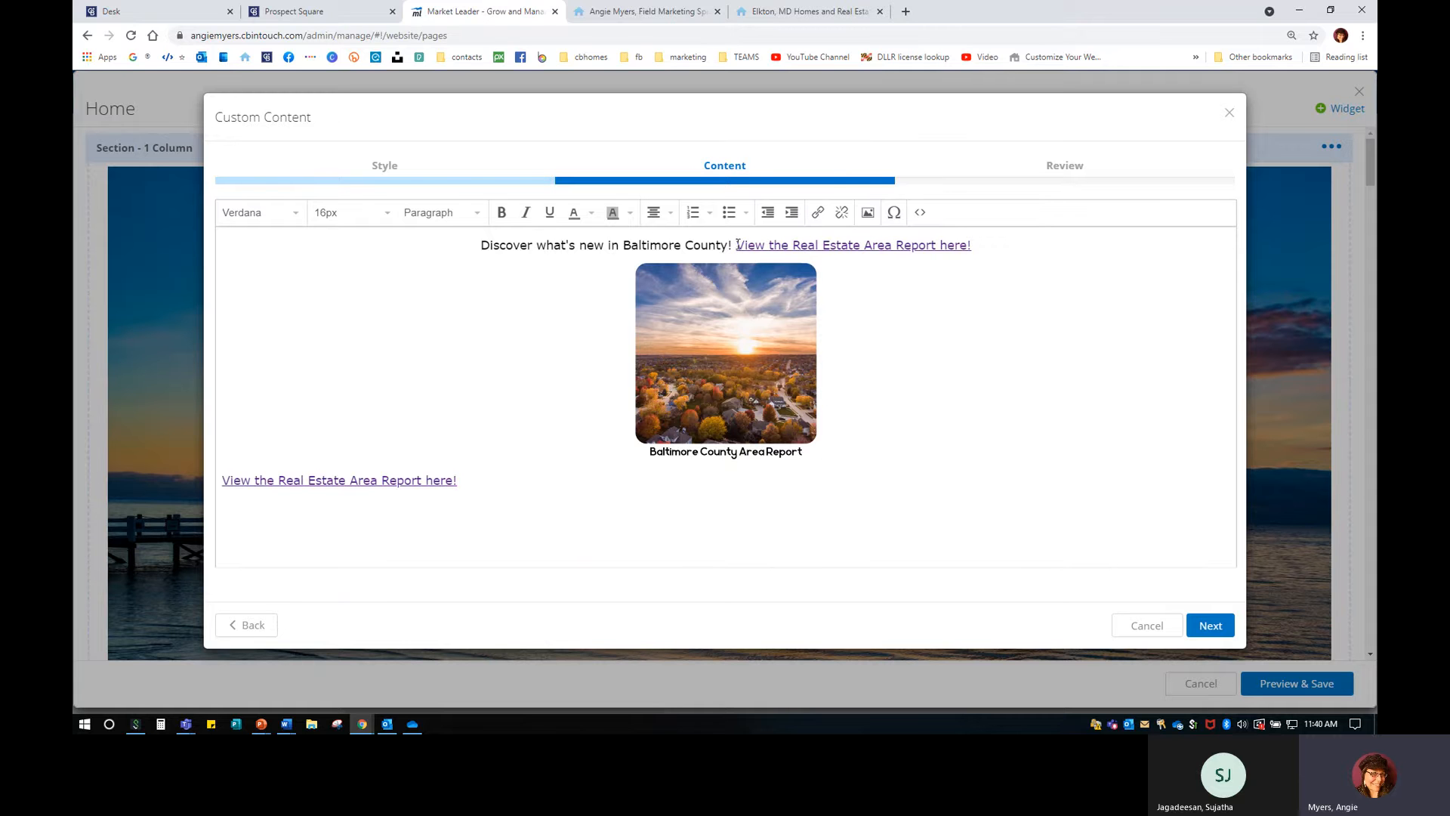
left_click_drag(738, 245, 1023, 244)
key("BackSpace")
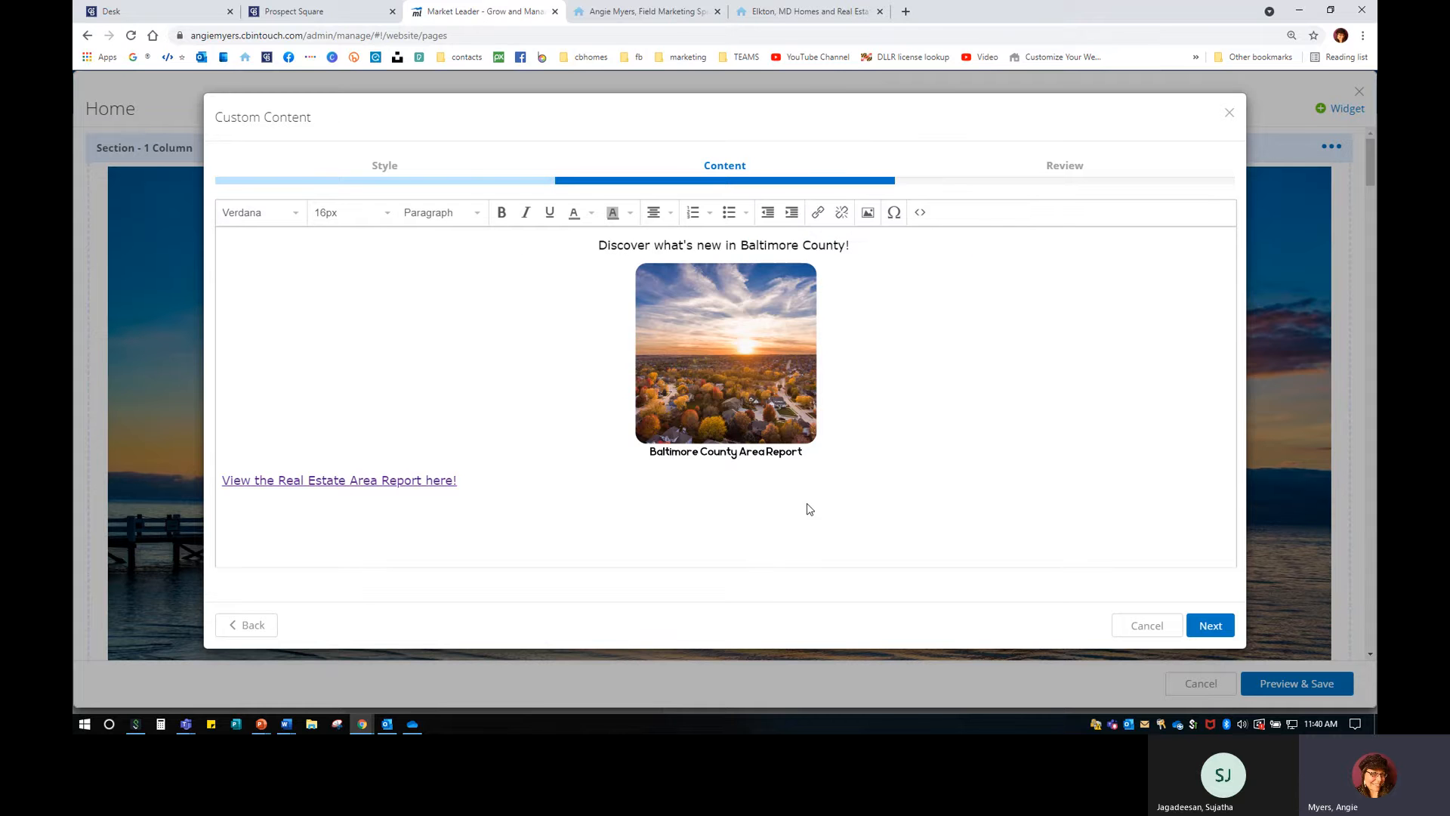
Centre the link and heading lines, then advance the widget to Review.
left_click_drag(807, 509, 503, 227)
left_click(654, 212)
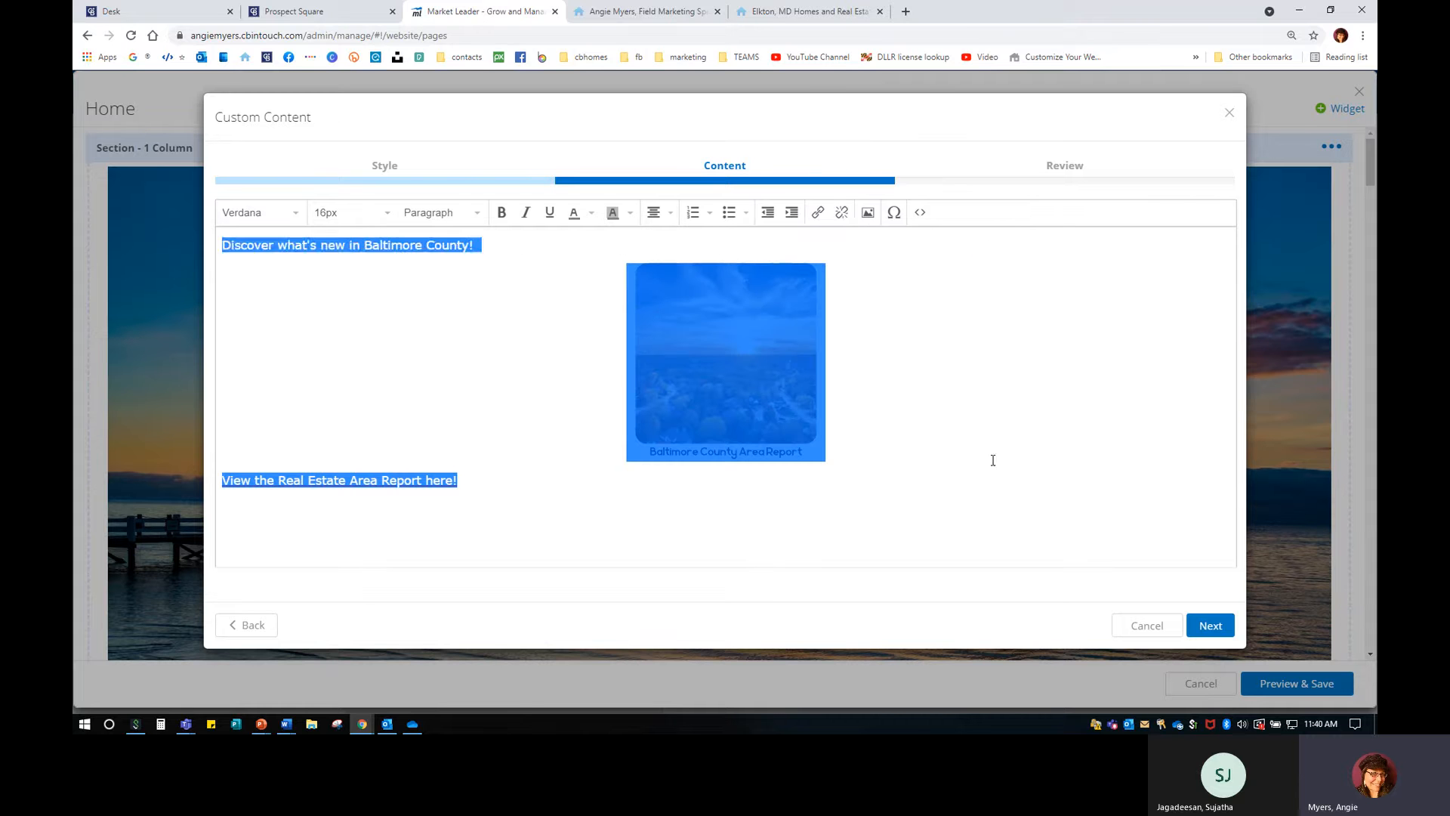
left_click(993, 459)
left_click(657, 214)
left_click(545, 246)
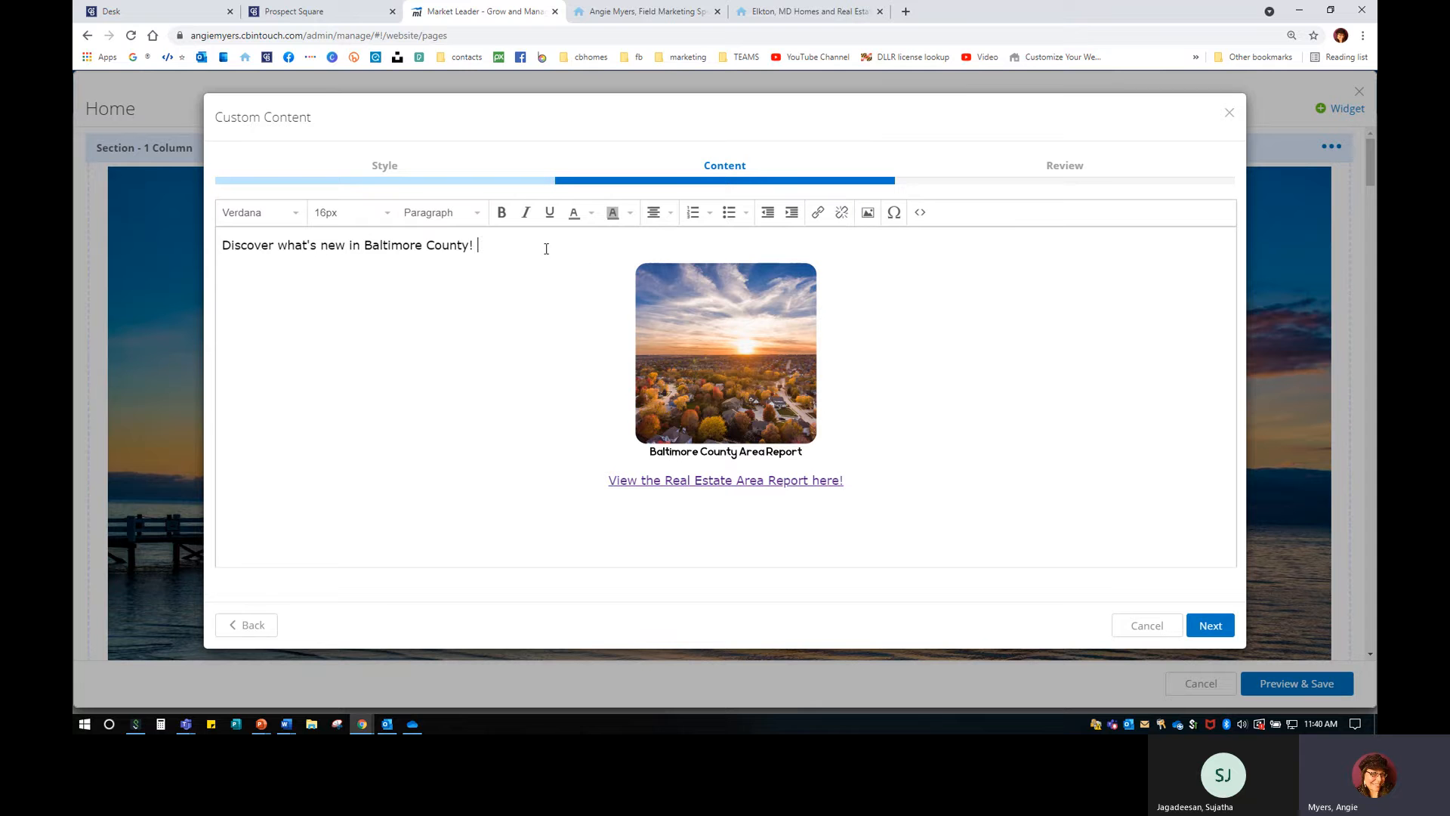
left_click(654, 212)
triple_click(702, 241)
left_click(965, 353)
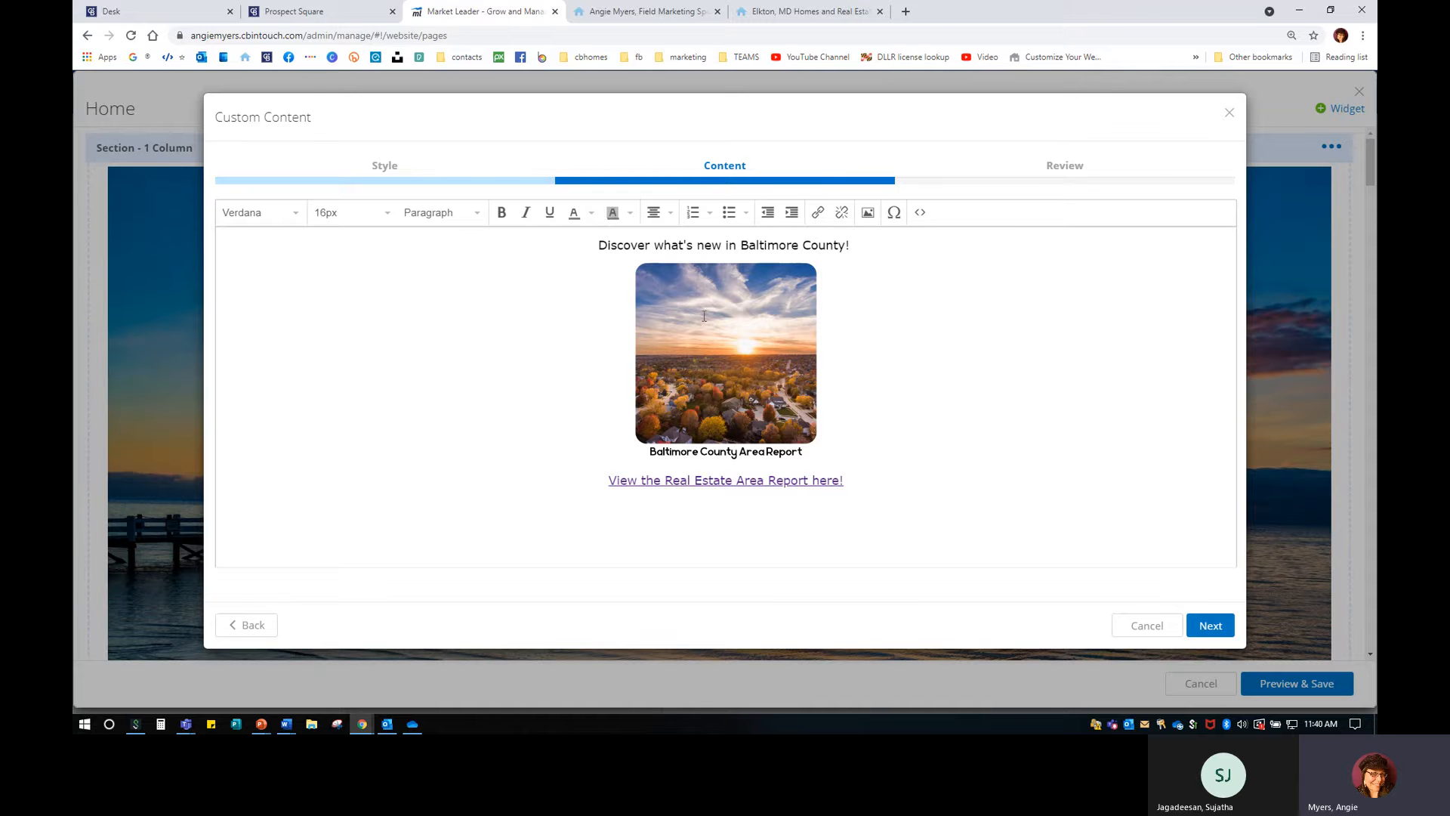
left_click(1203, 624)
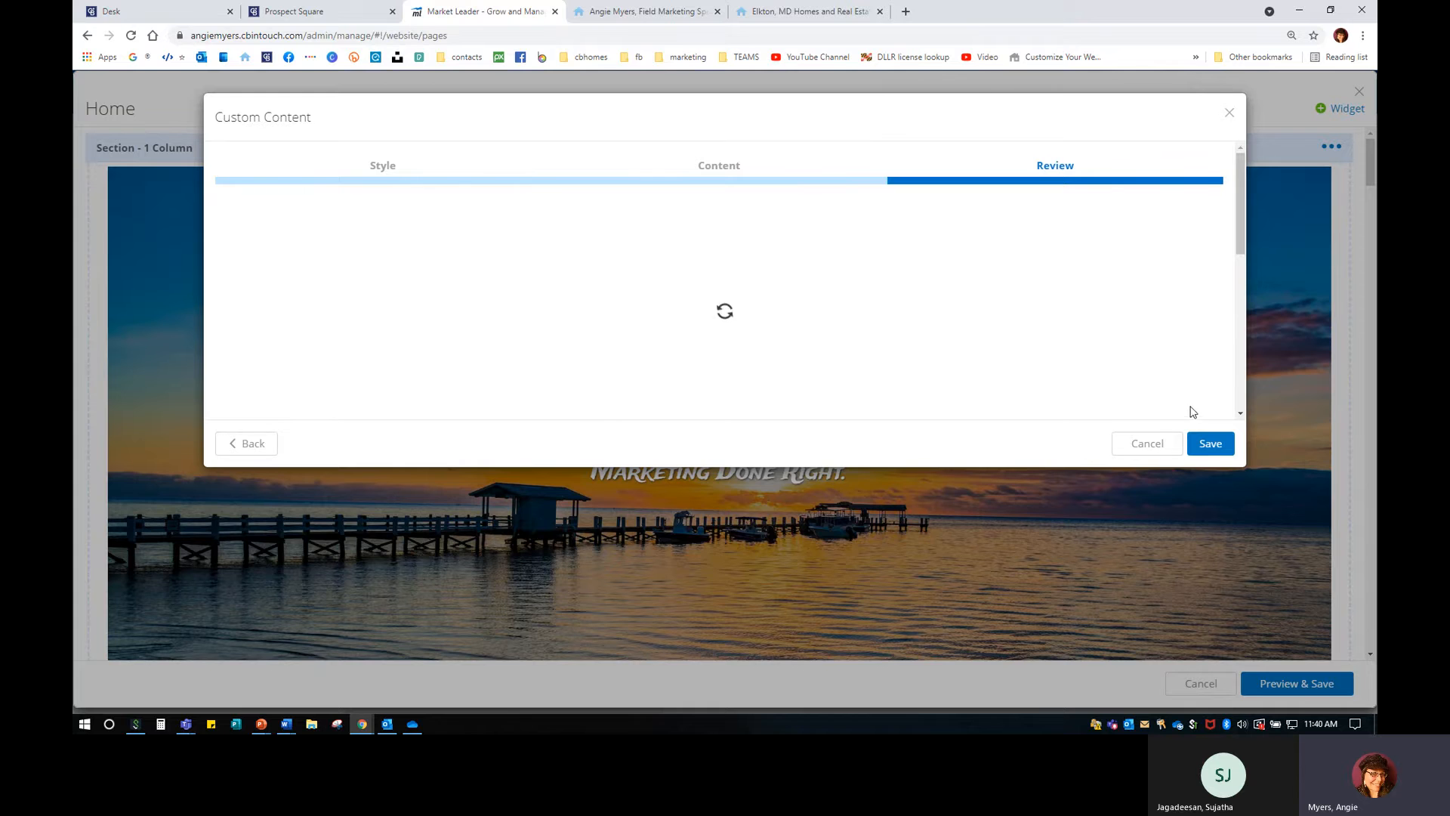
Save the Custom Content widget and the Home page, then bring up the sandybratcher.com site.
left_click(1211, 443)
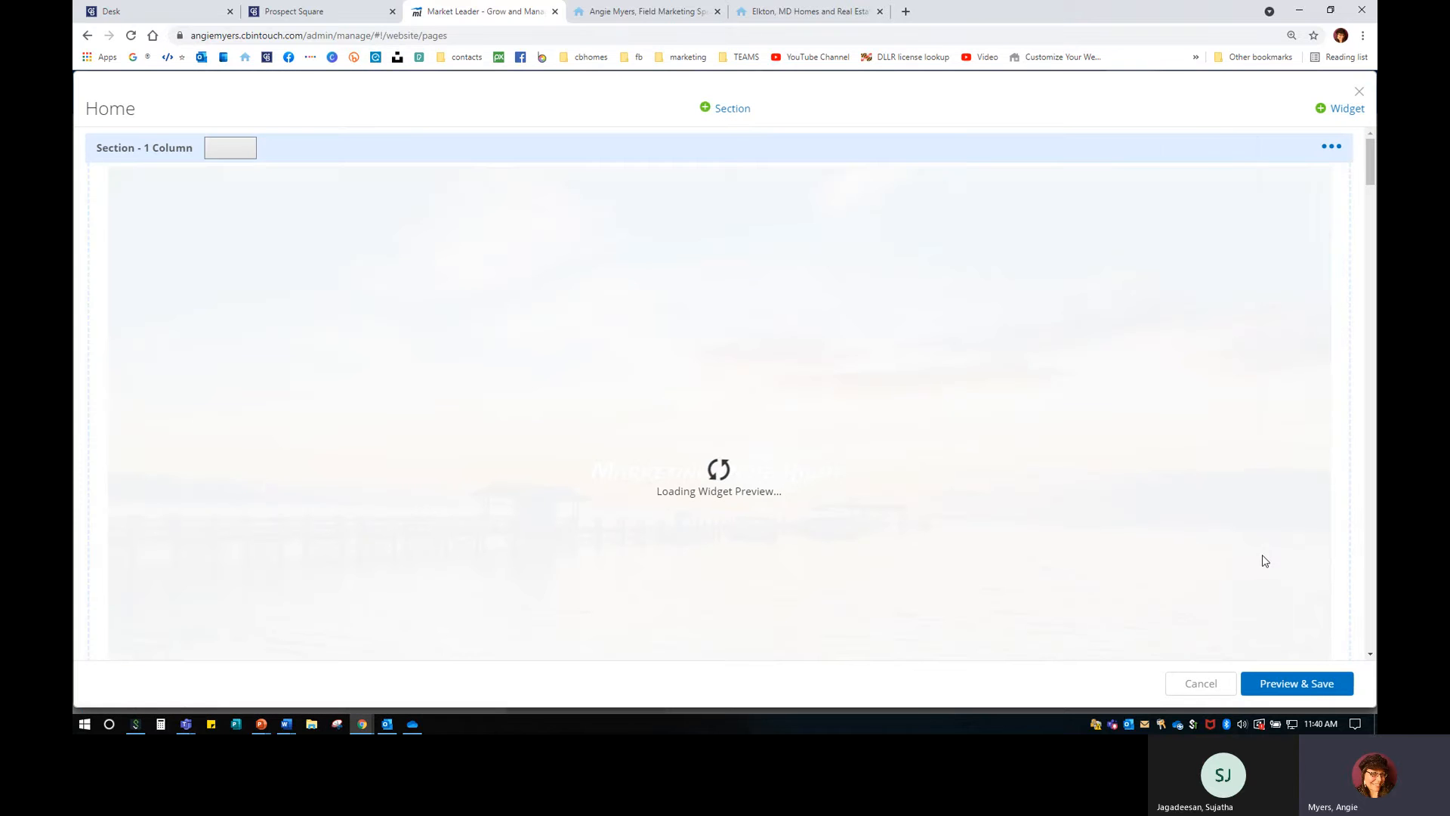
scroll(683, 555, "down", 3)
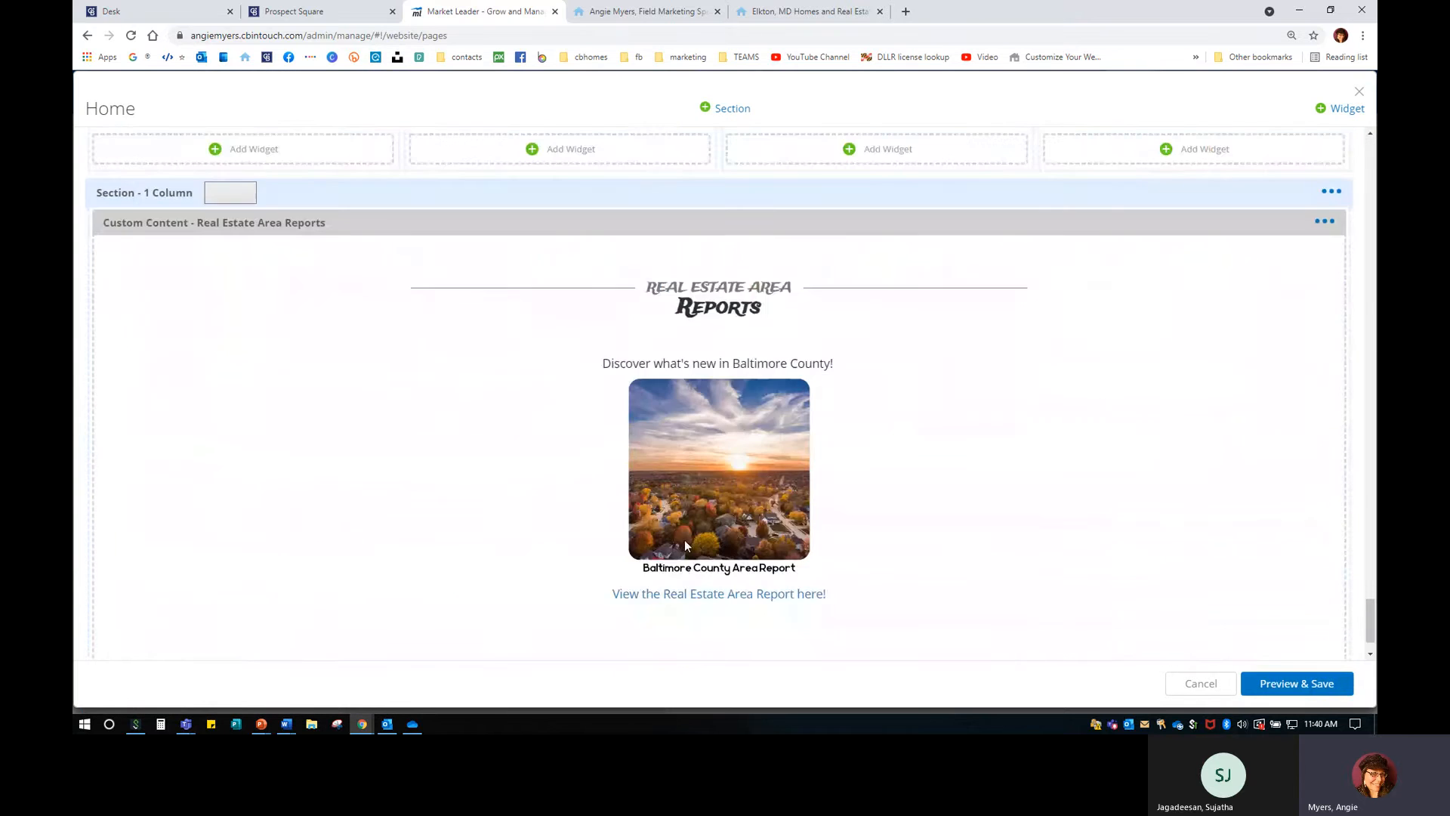
left_click(1297, 683)
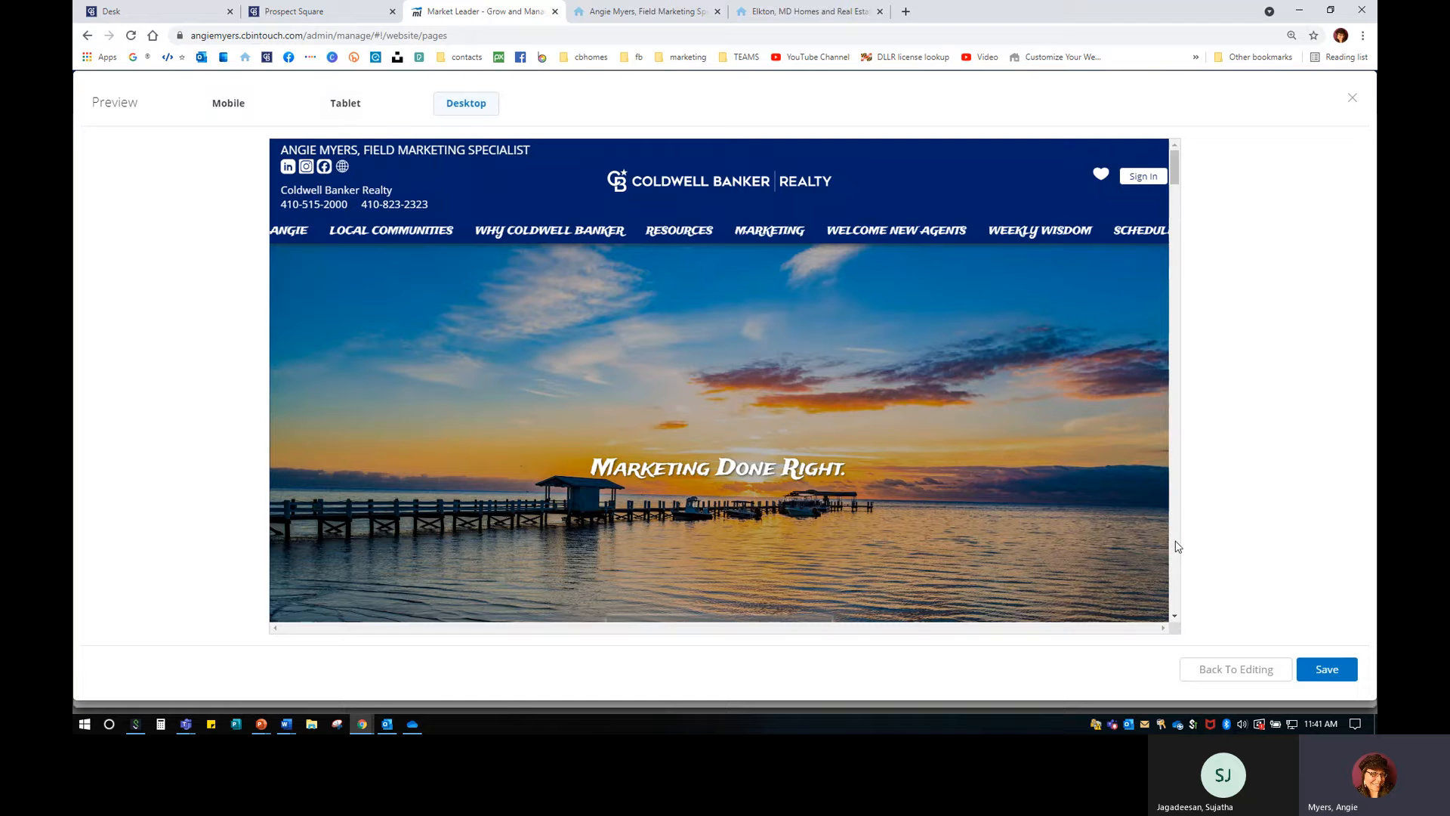
left_click(1331, 671)
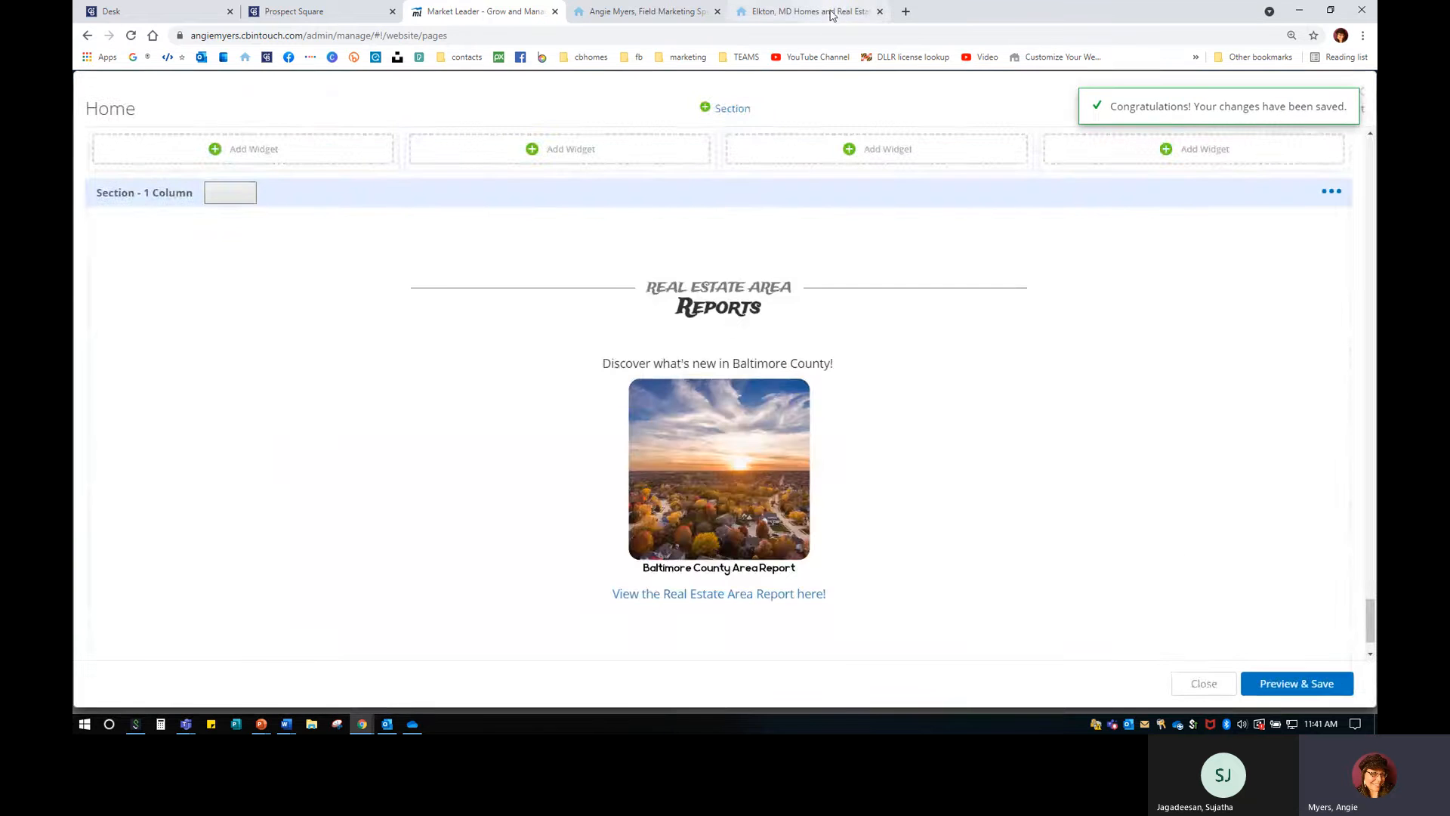
left_click(831, 13)
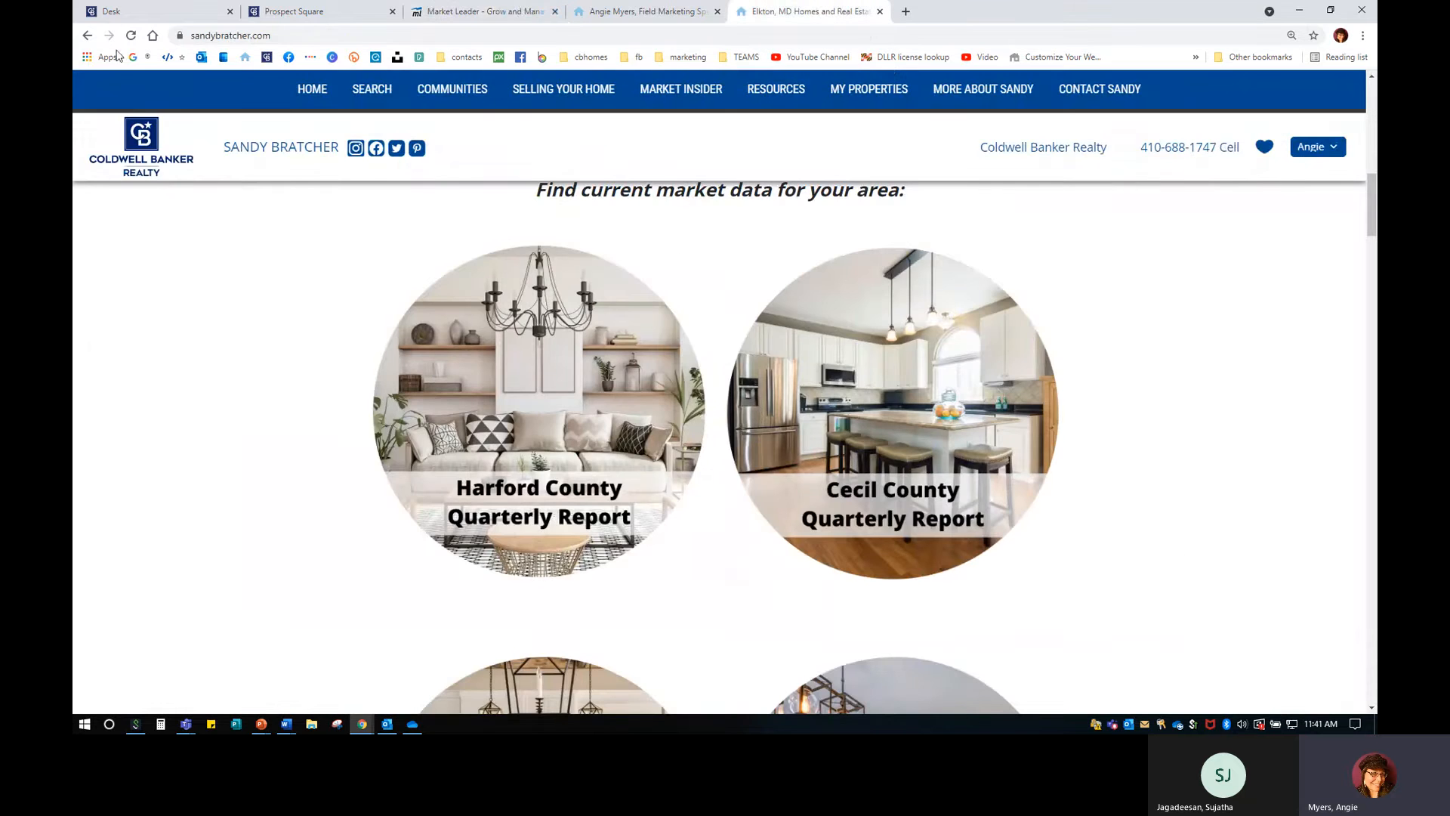
Load angiemyers.cbintouch.com from the bookmark, close the old site tab, and scroll to Area Reports.
left_click(153, 36)
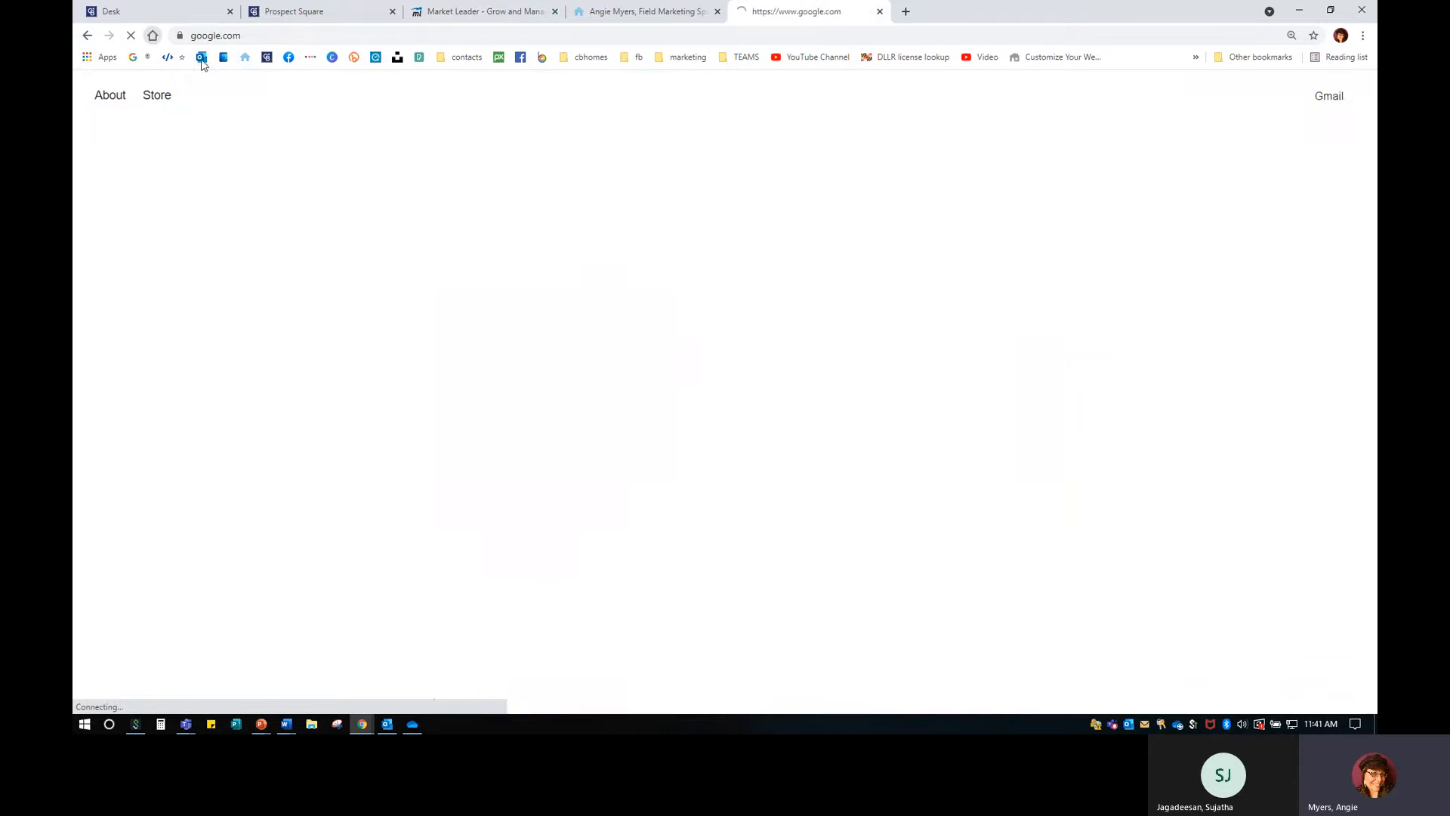
left_click(245, 56)
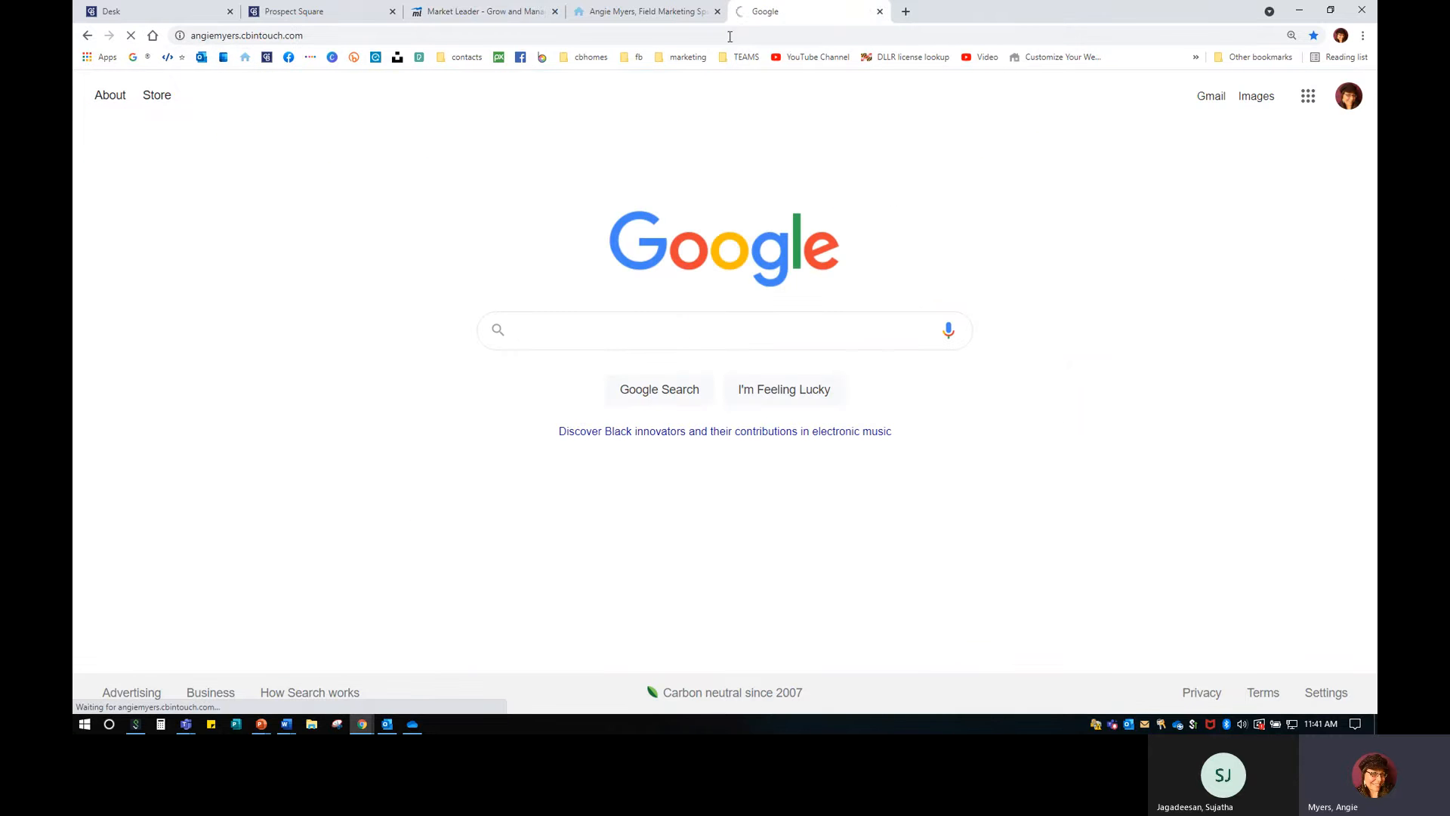
left_click(717, 11)
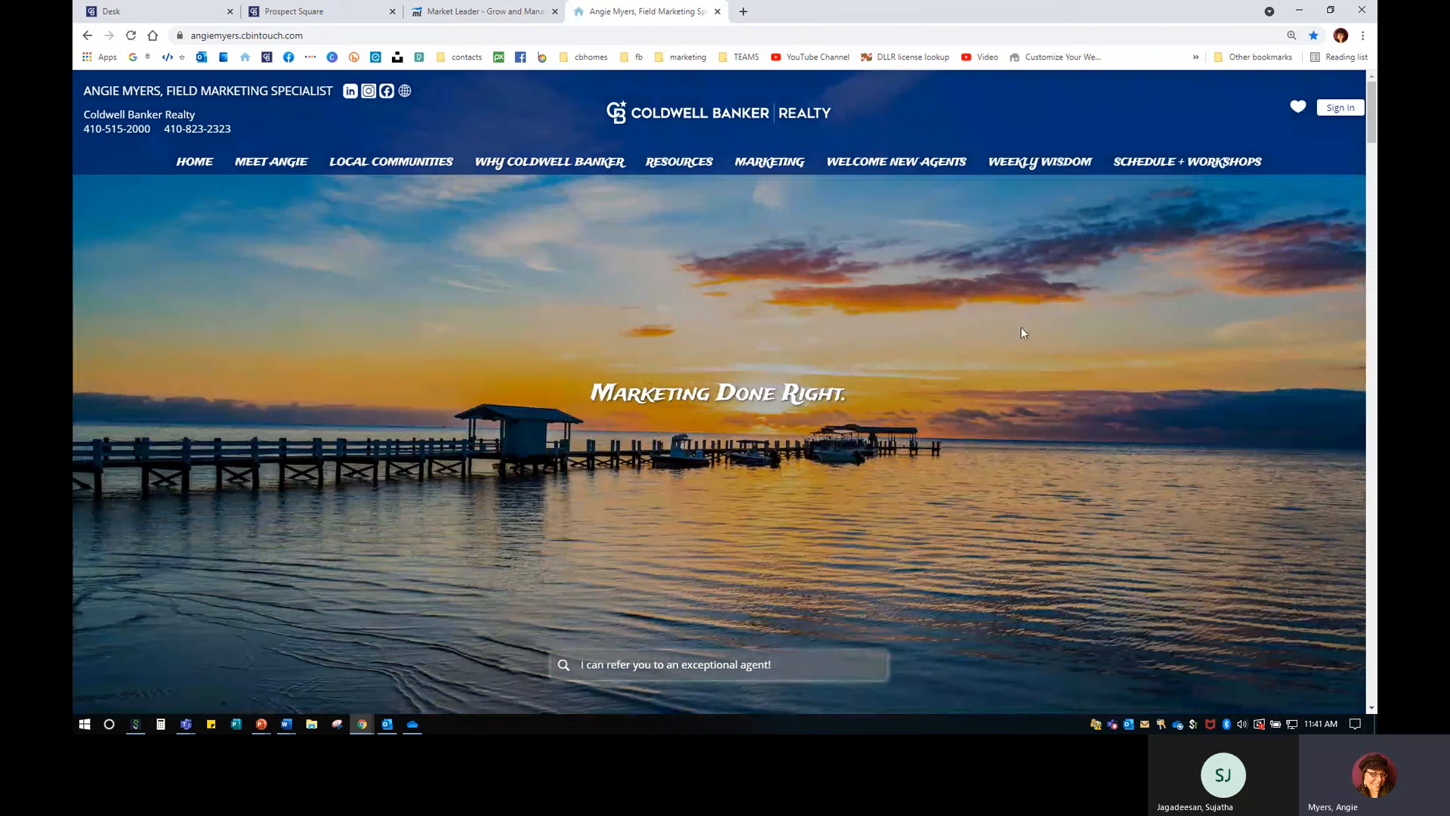
scroll(1021, 332, "down", 15)
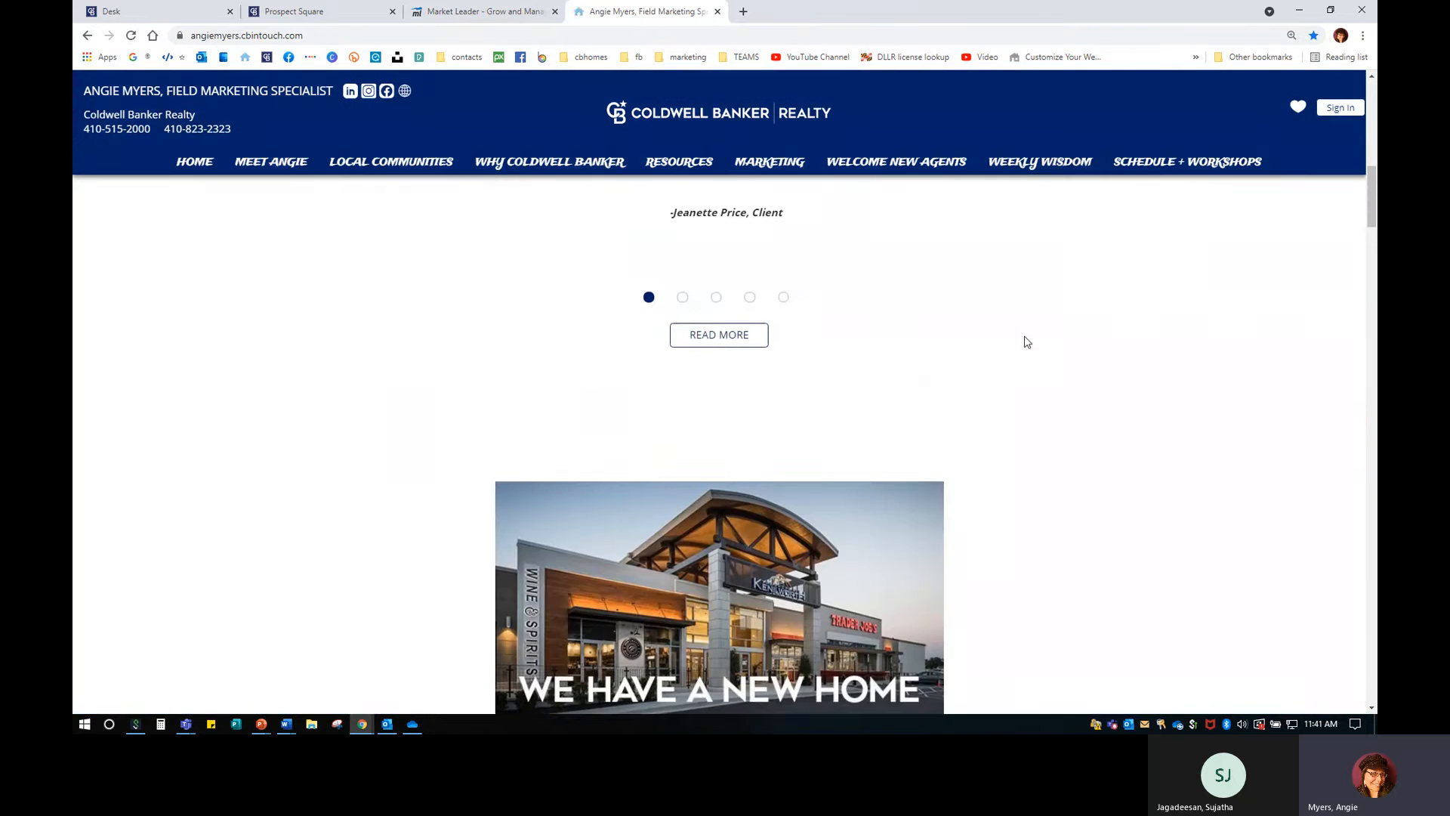
scroll(1028, 351, "down", 20)
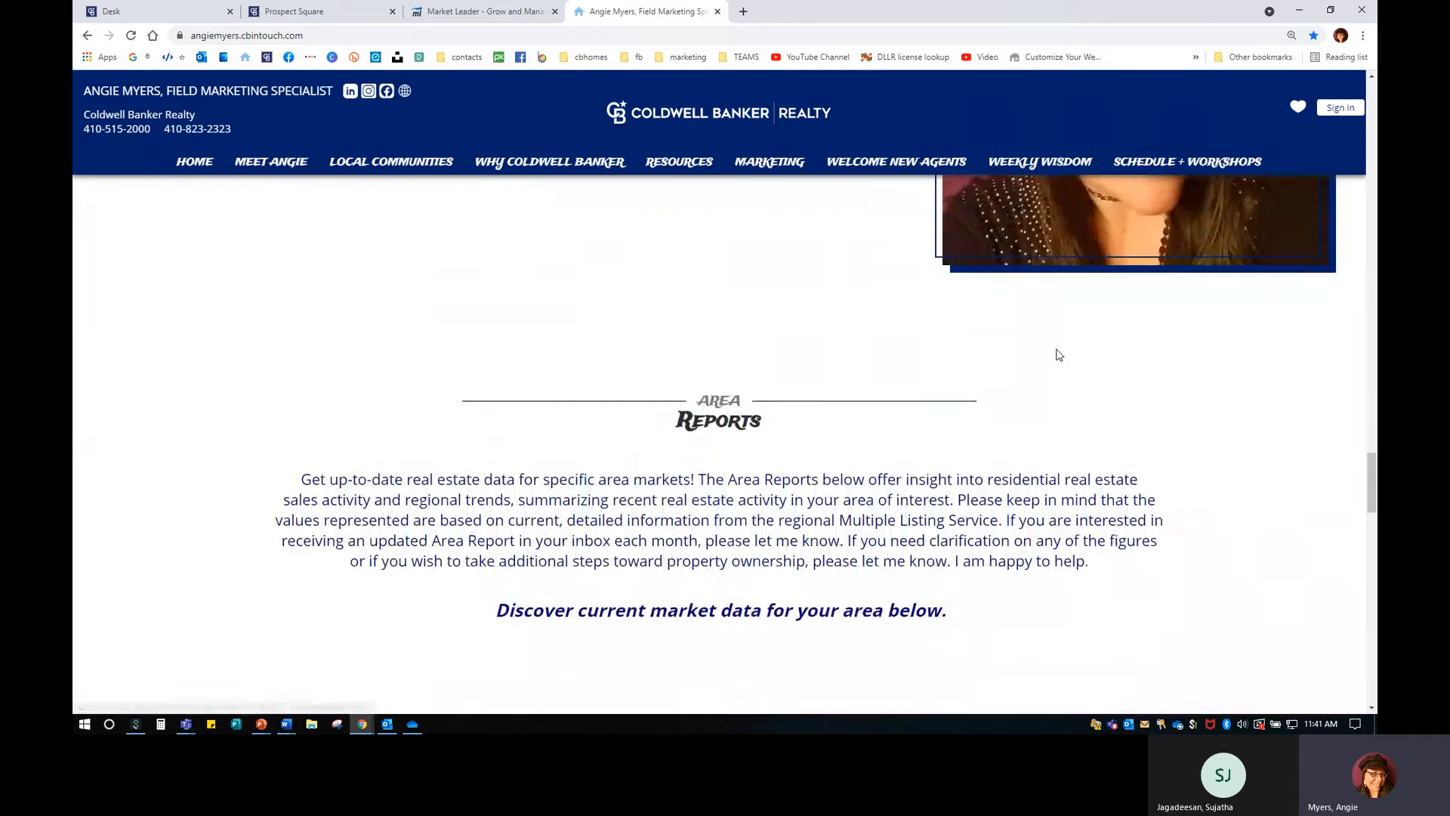
scroll(1059, 355, "down", 10)
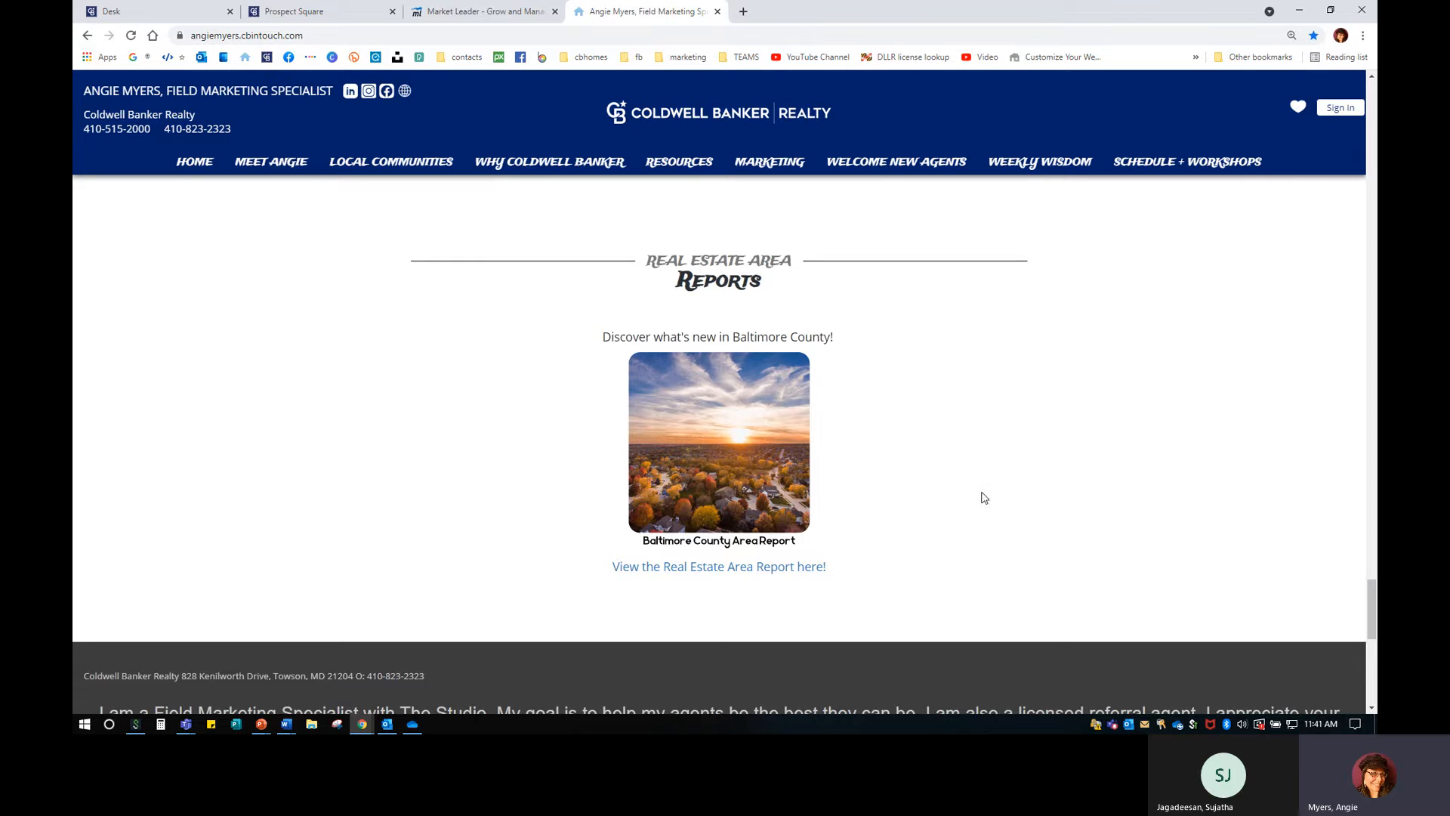
Delete the Real Estate Area Reports widget from the Home page.
left_click(488, 15)
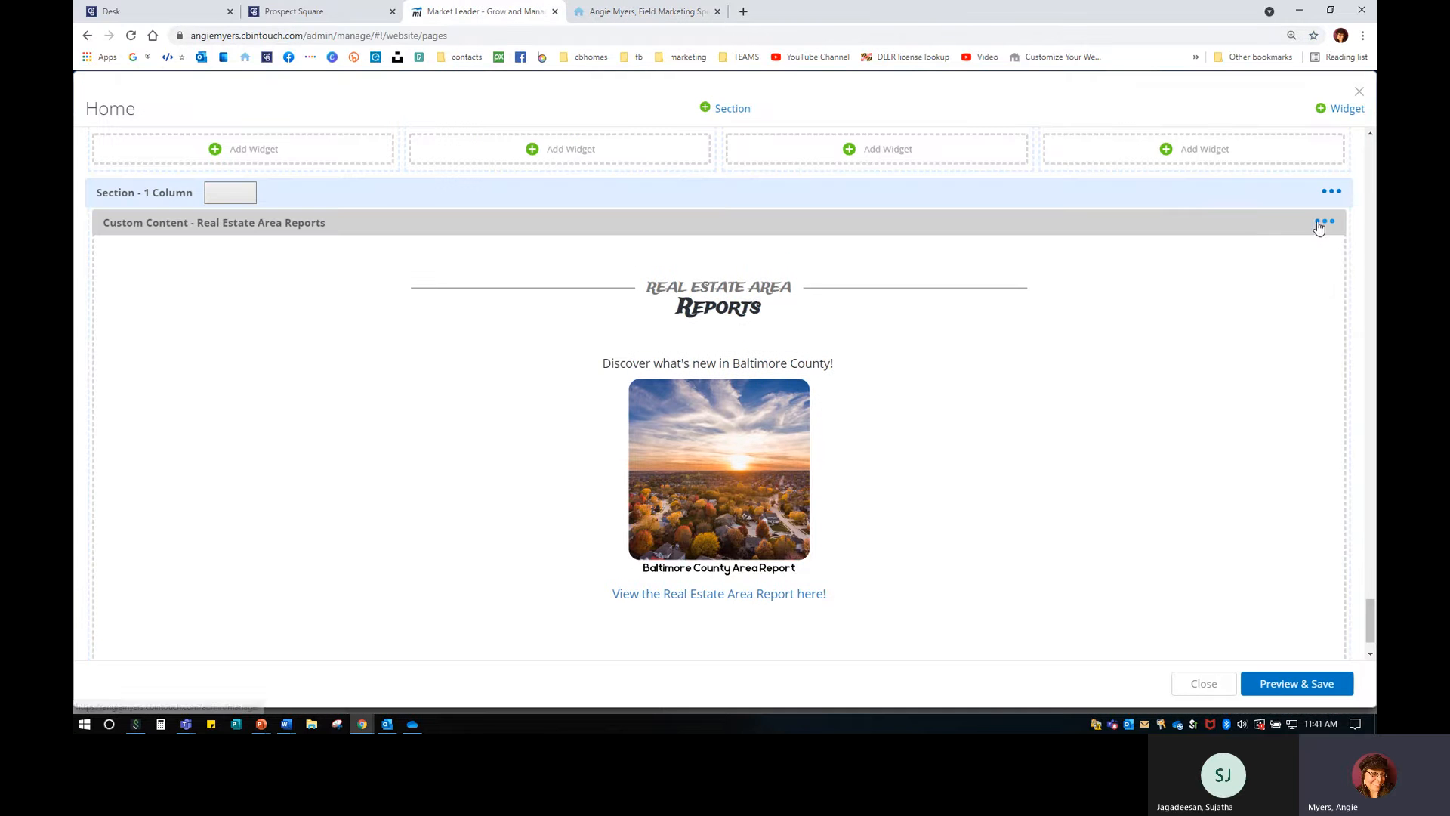
left_click(1324, 221)
left_click(1248, 287)
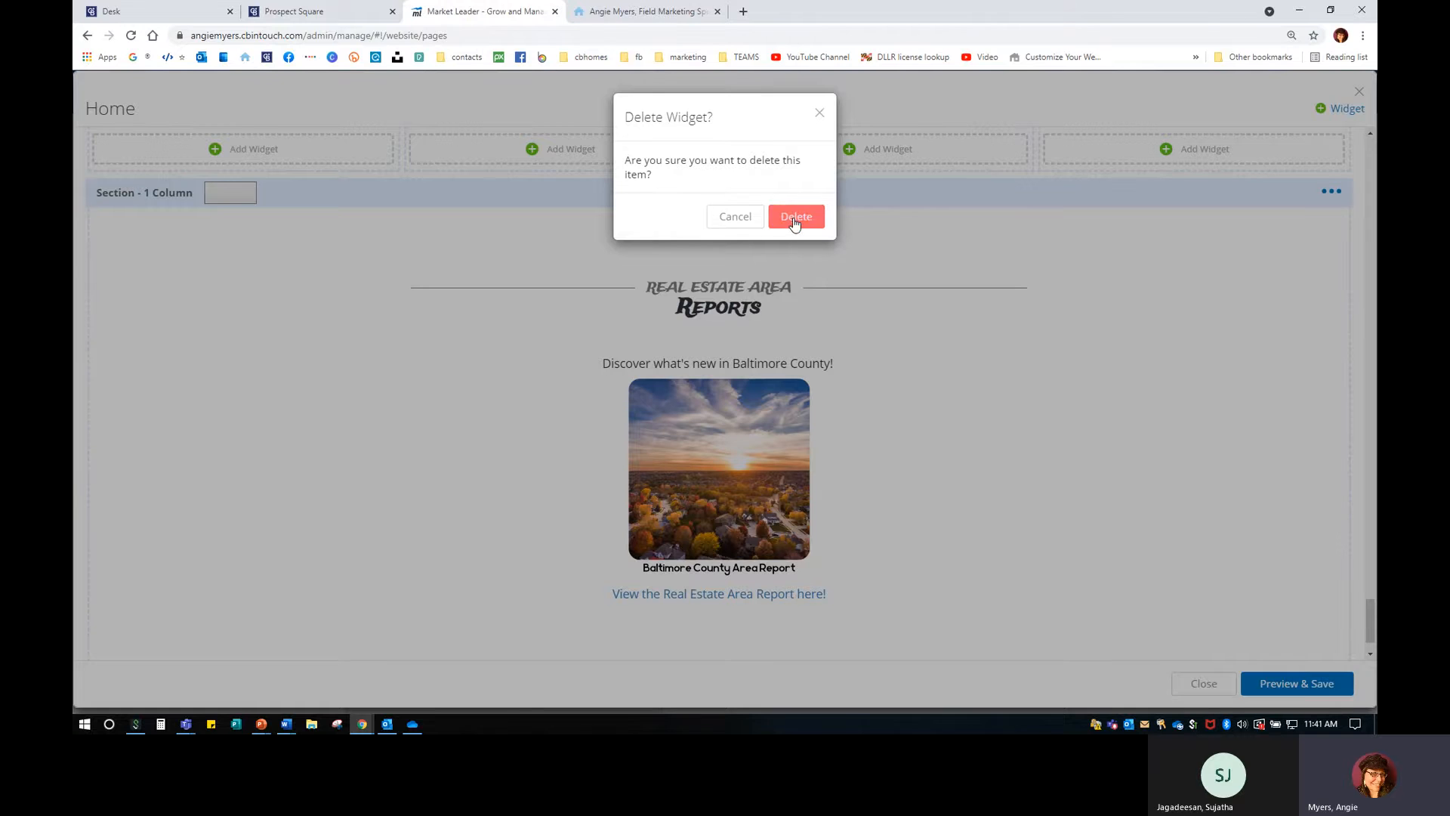
left_click(795, 221)
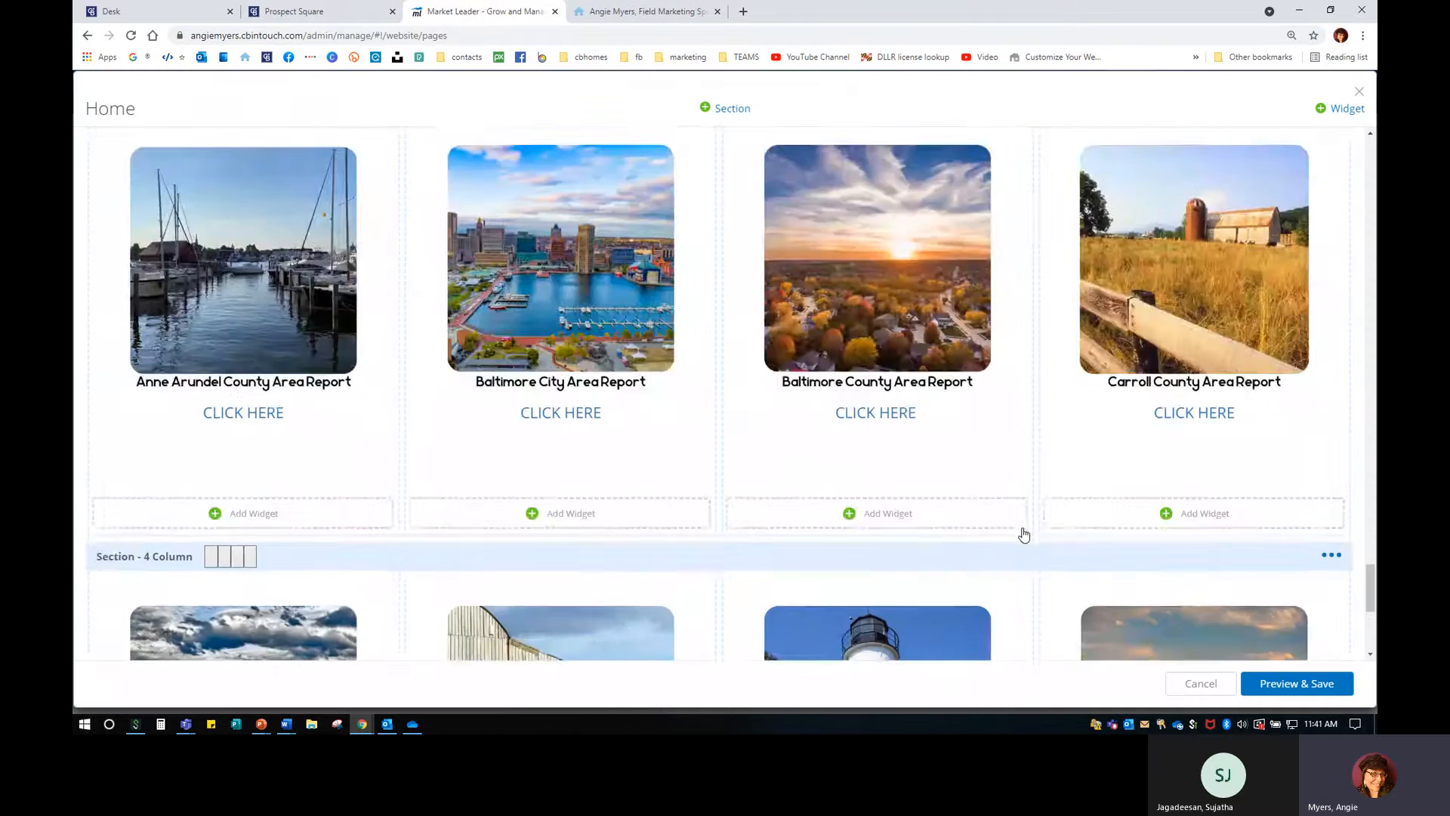
Add a new four-column section to the Home page.
left_click(732, 108)
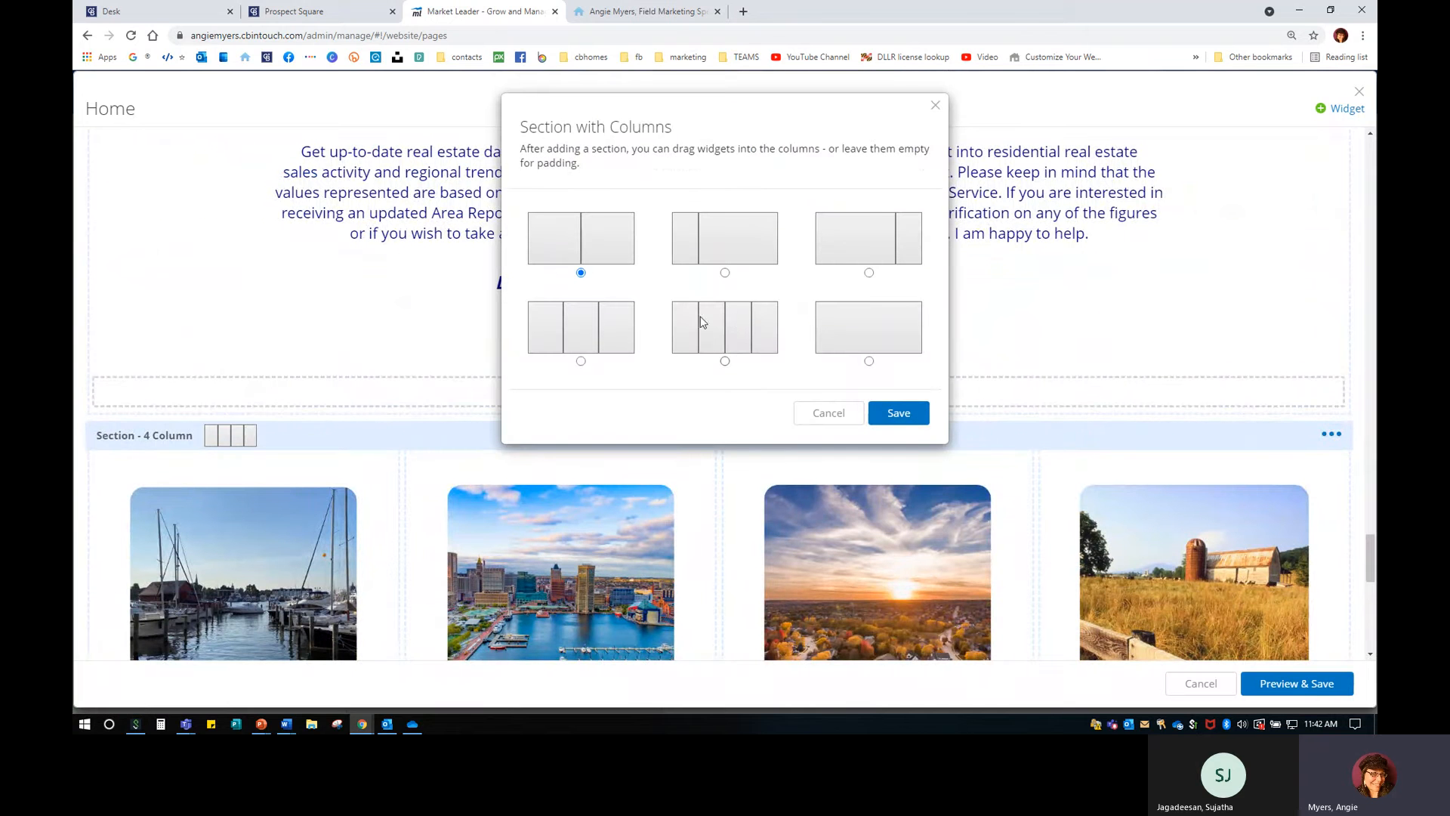
key("ctrl")
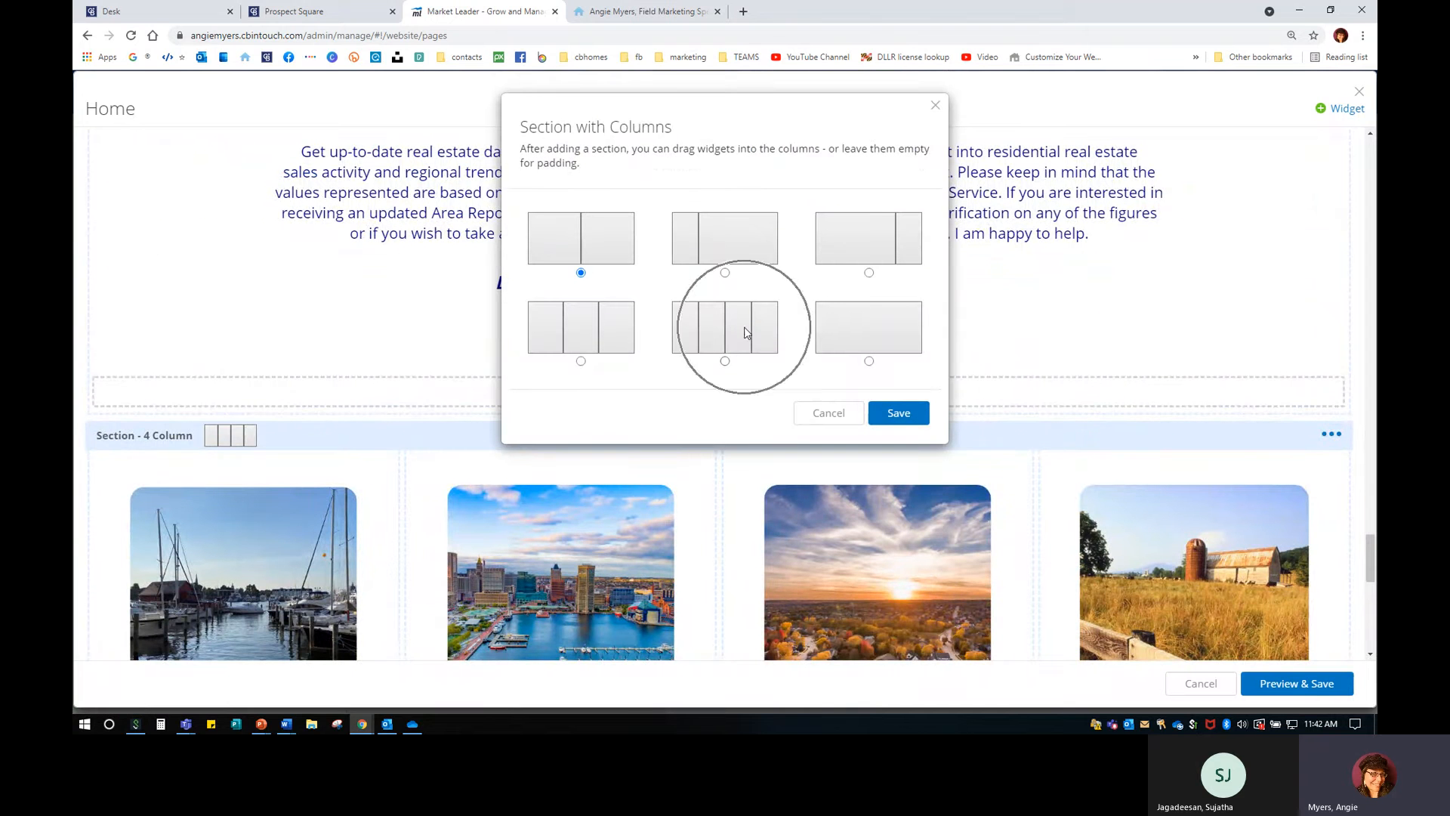
key("ctrl")
key("ctrl")
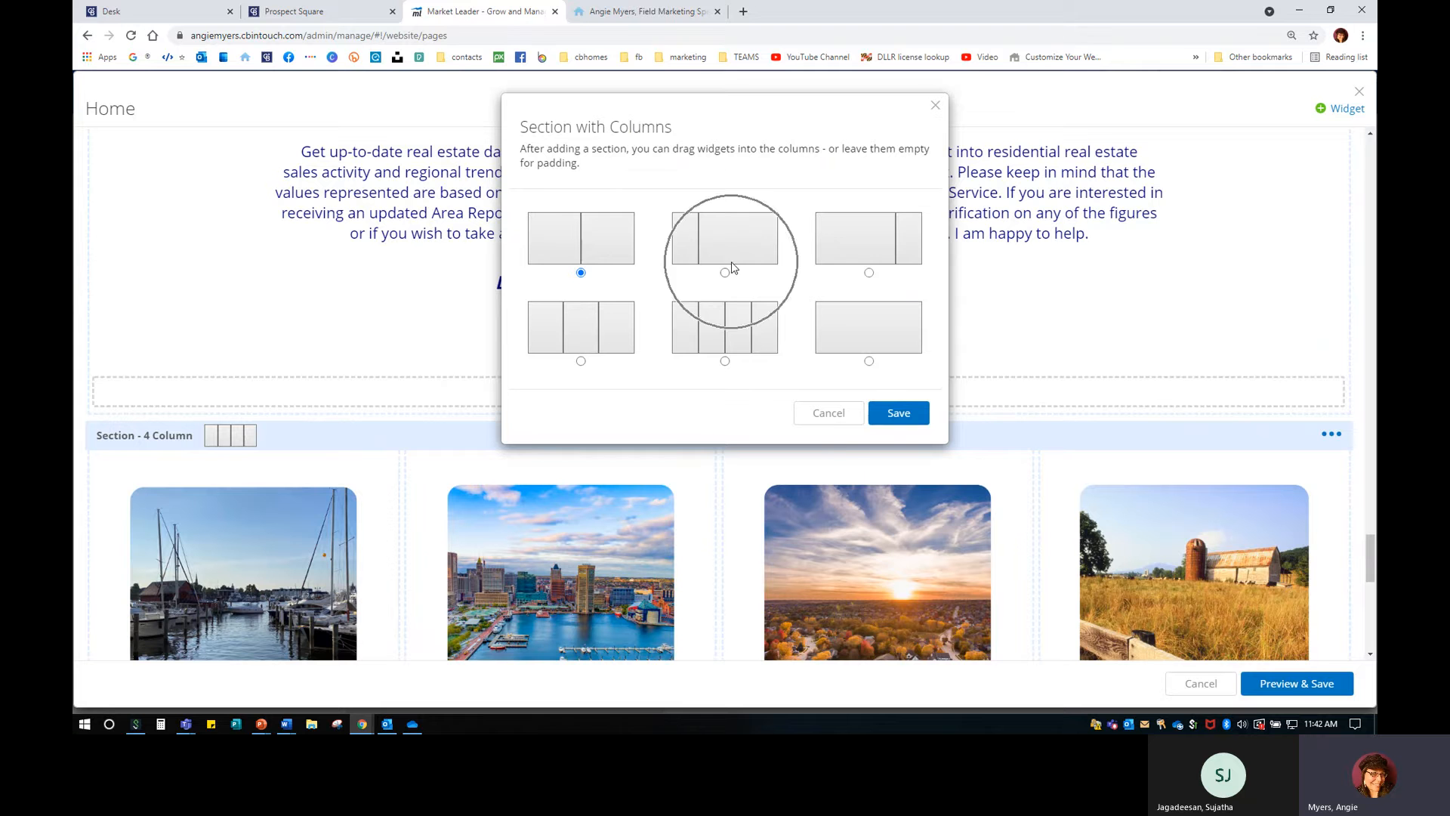
left_click(829, 412)
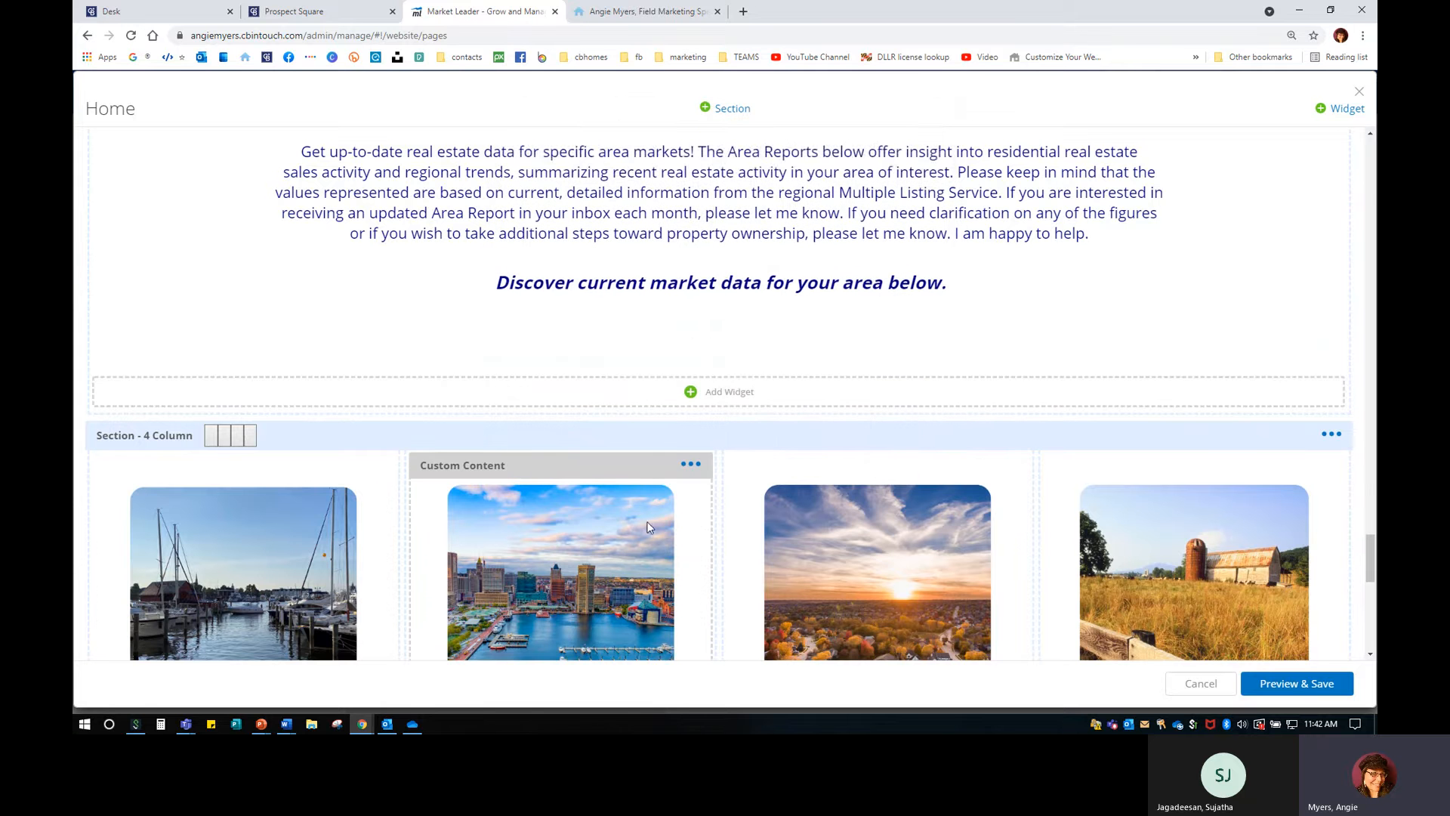
scroll(686, 509, "down", 2)
scroll(686, 454, "up", 3)
left_click(728, 109)
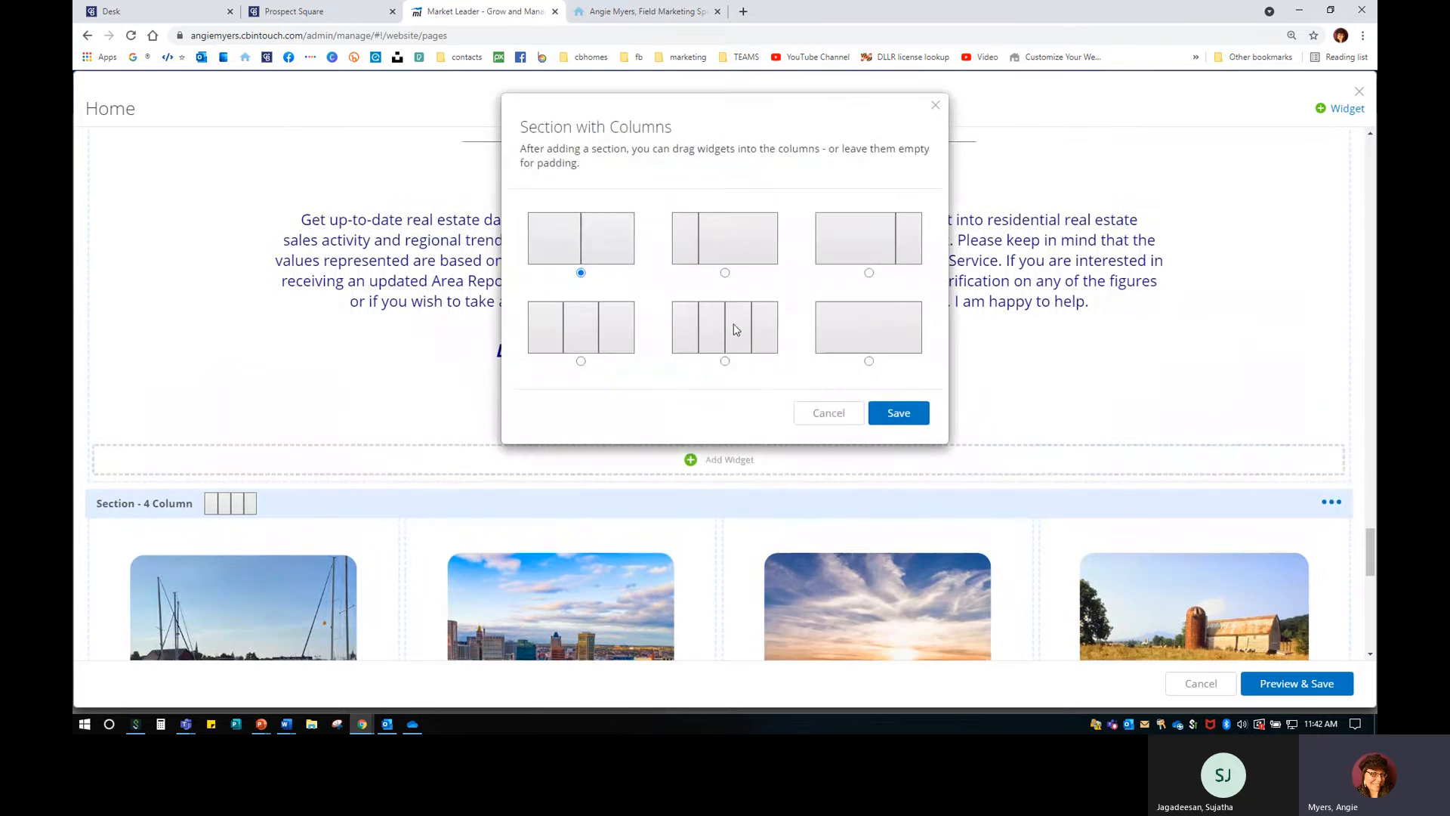
left_click(735, 332)
left_click(902, 412)
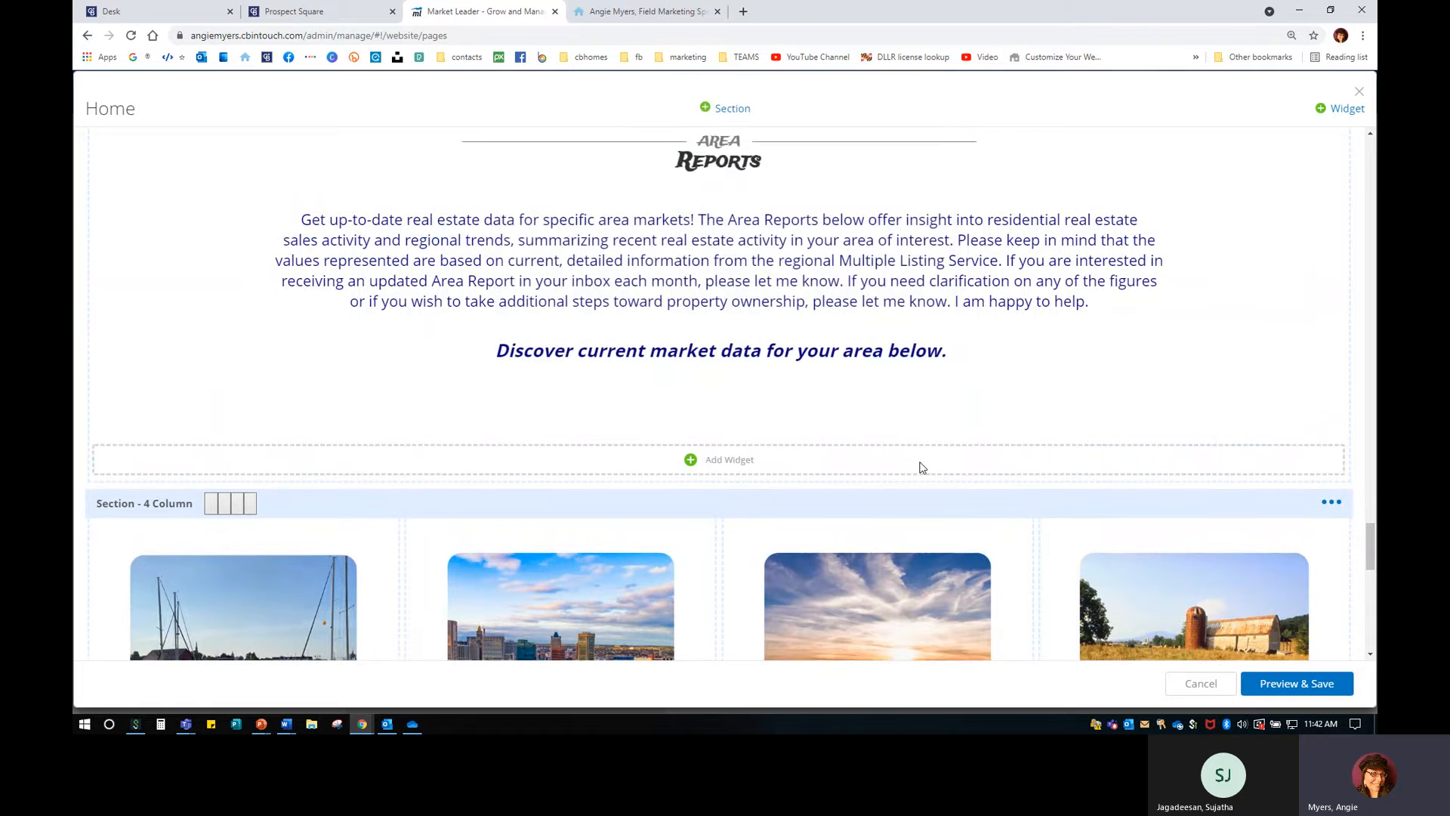
scroll(921, 469, "down", 10)
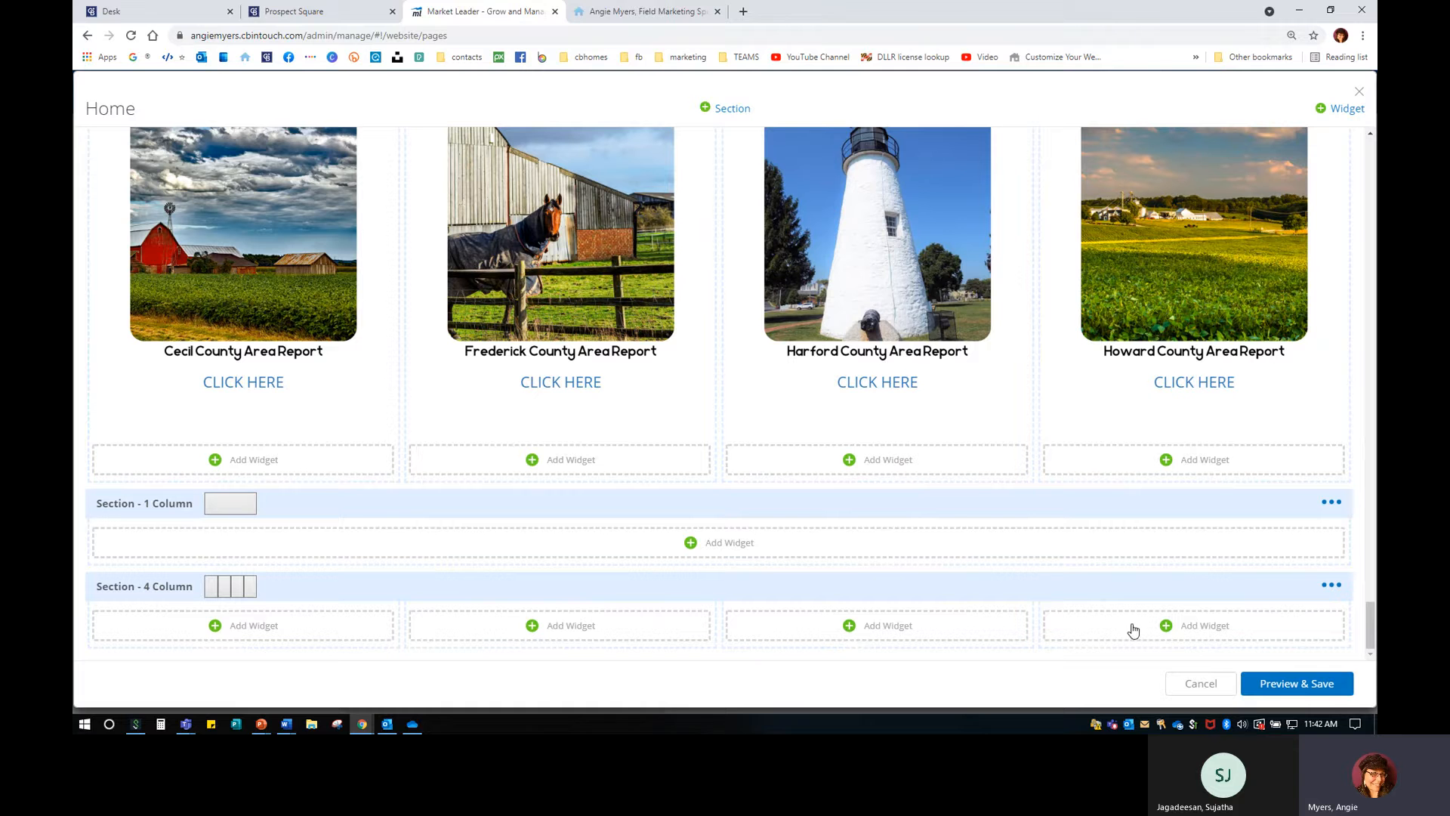
Add a new Custom Content widget and move to its empty content area.
left_click(243, 628)
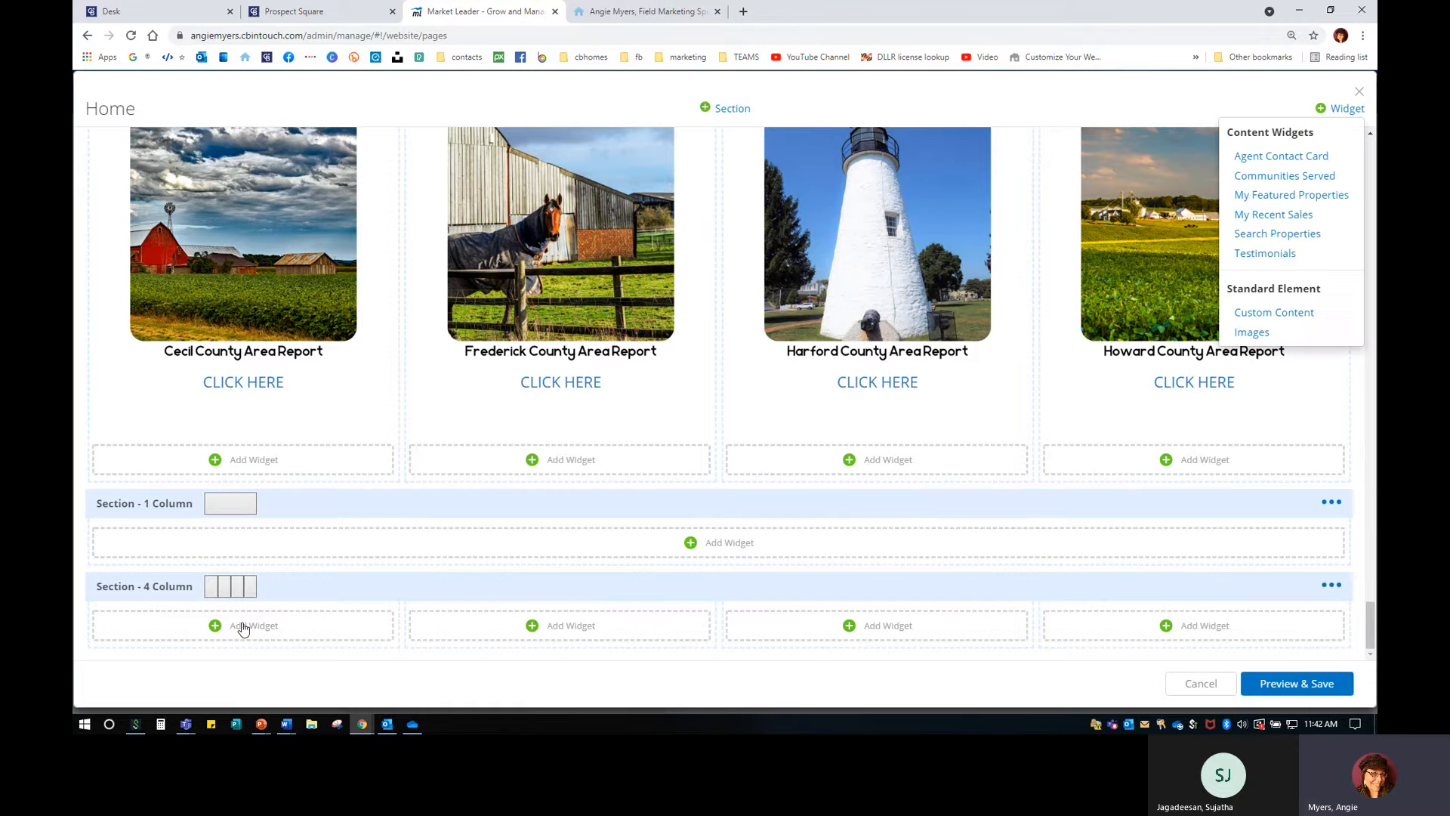
left_click(1306, 314)
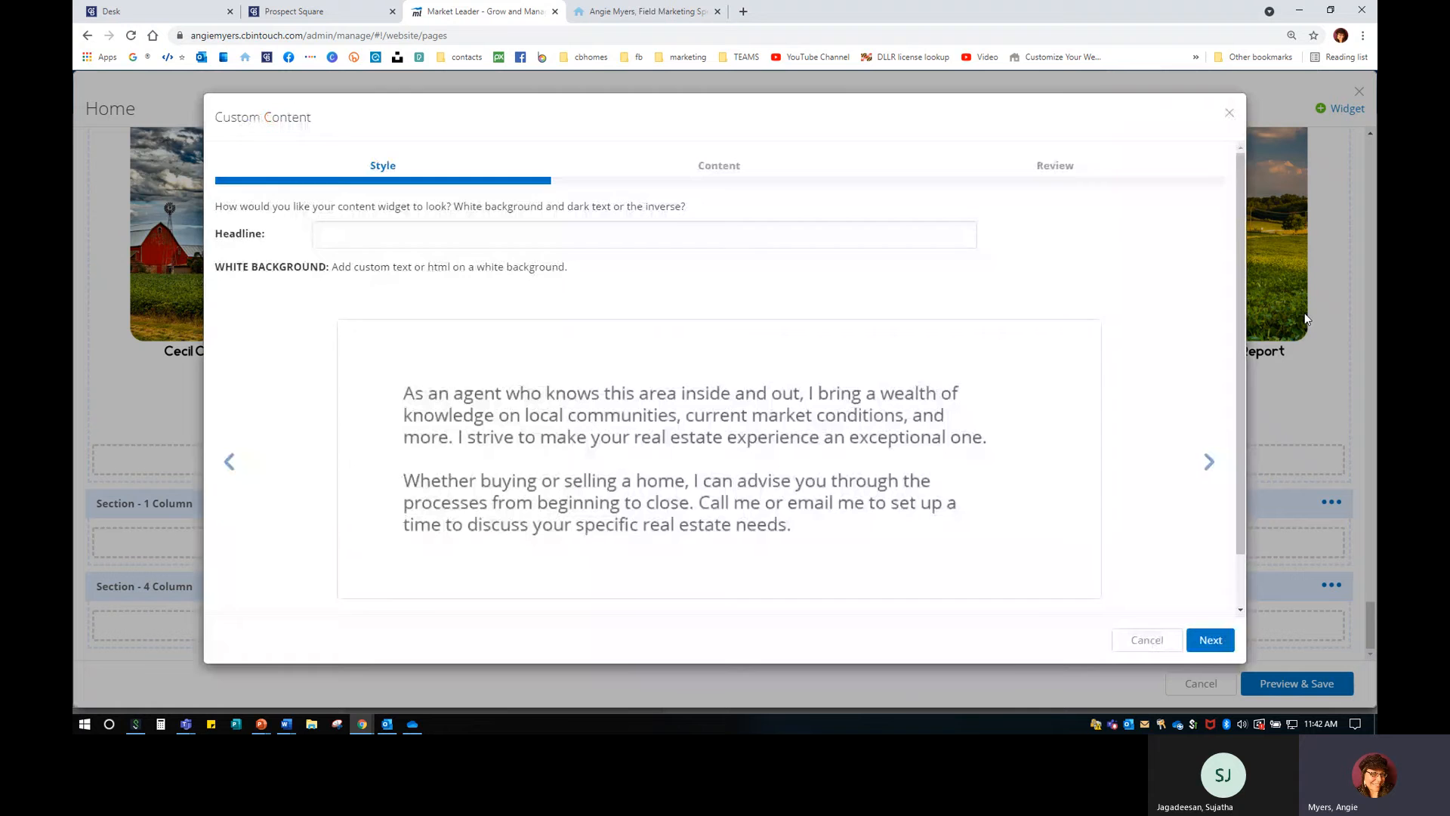
left_click(1211, 640)
left_click(612, 275)
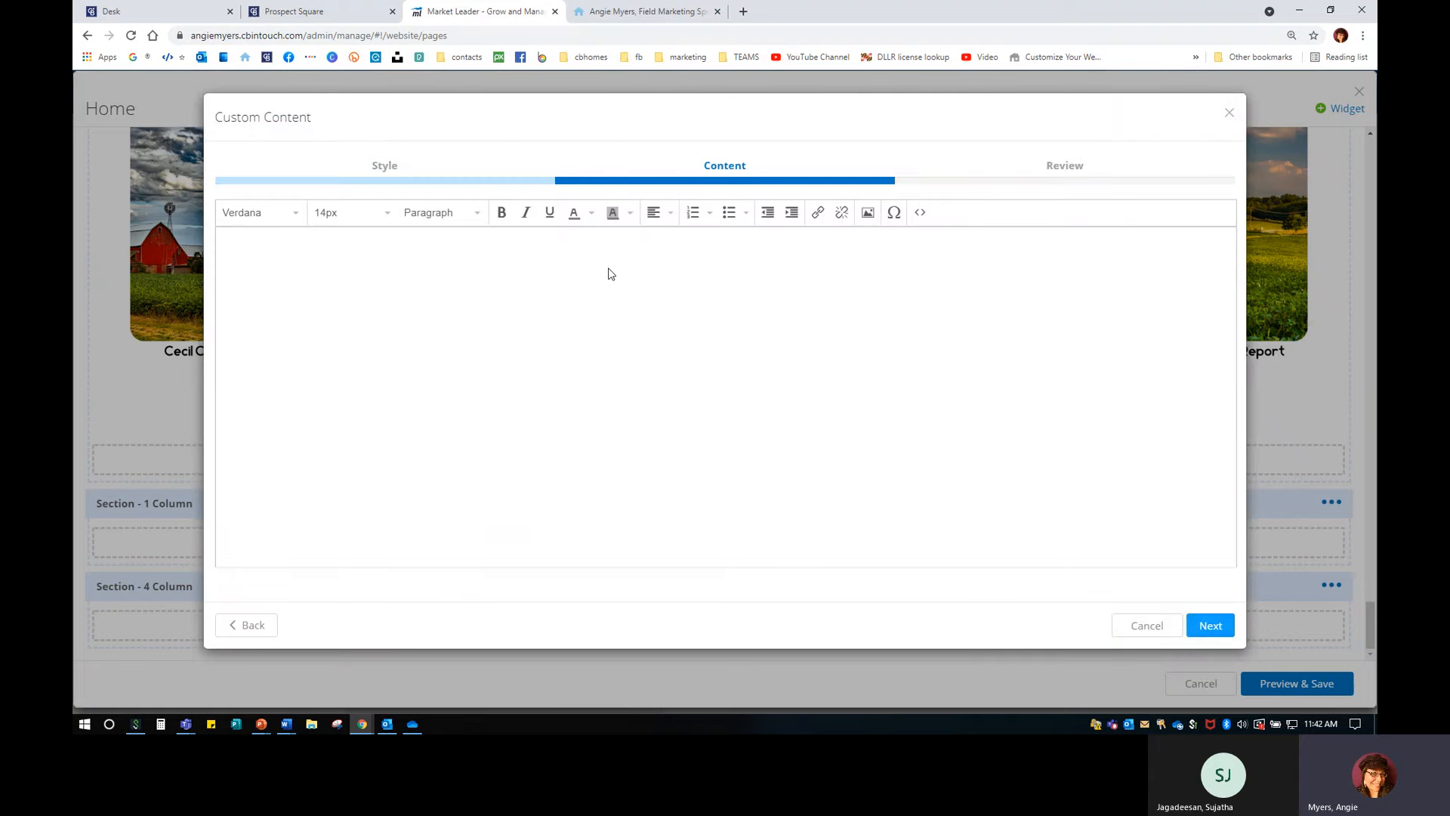
Upload the red barn photo 3.0.png from the 1-stock photo folder.
left_click(868, 215)
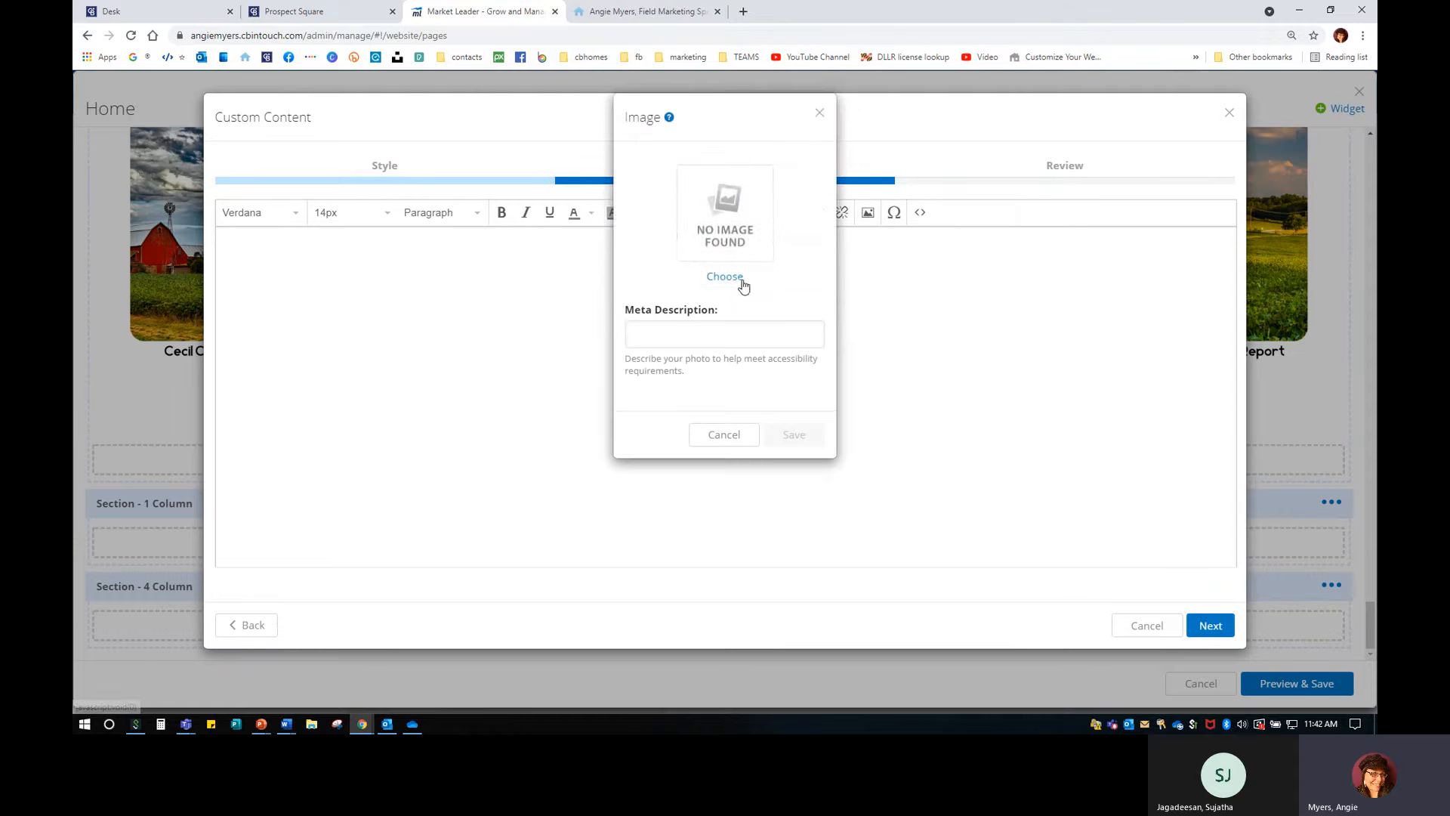
left_click(743, 282)
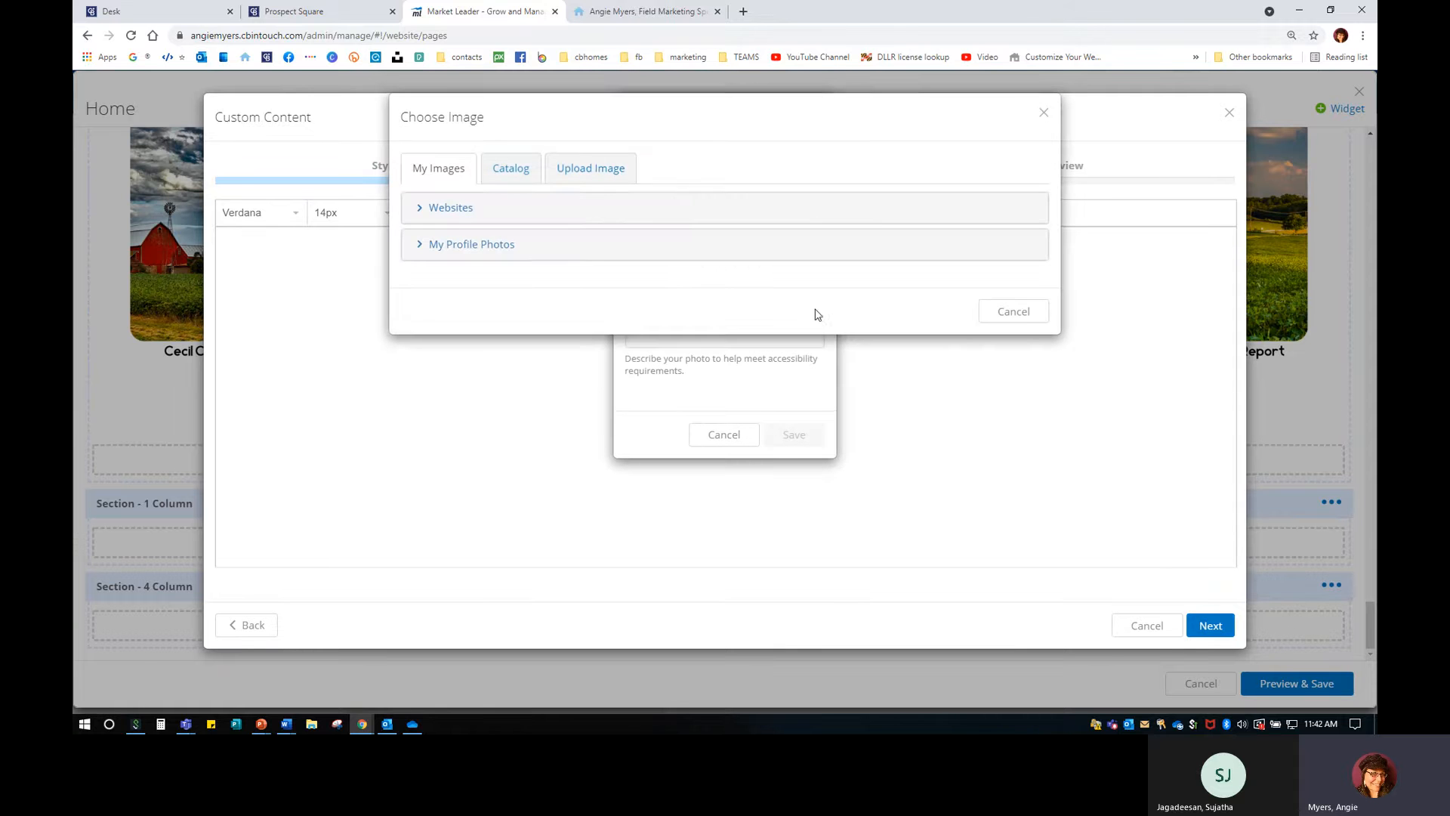
left_click(604, 174)
left_click(822, 228)
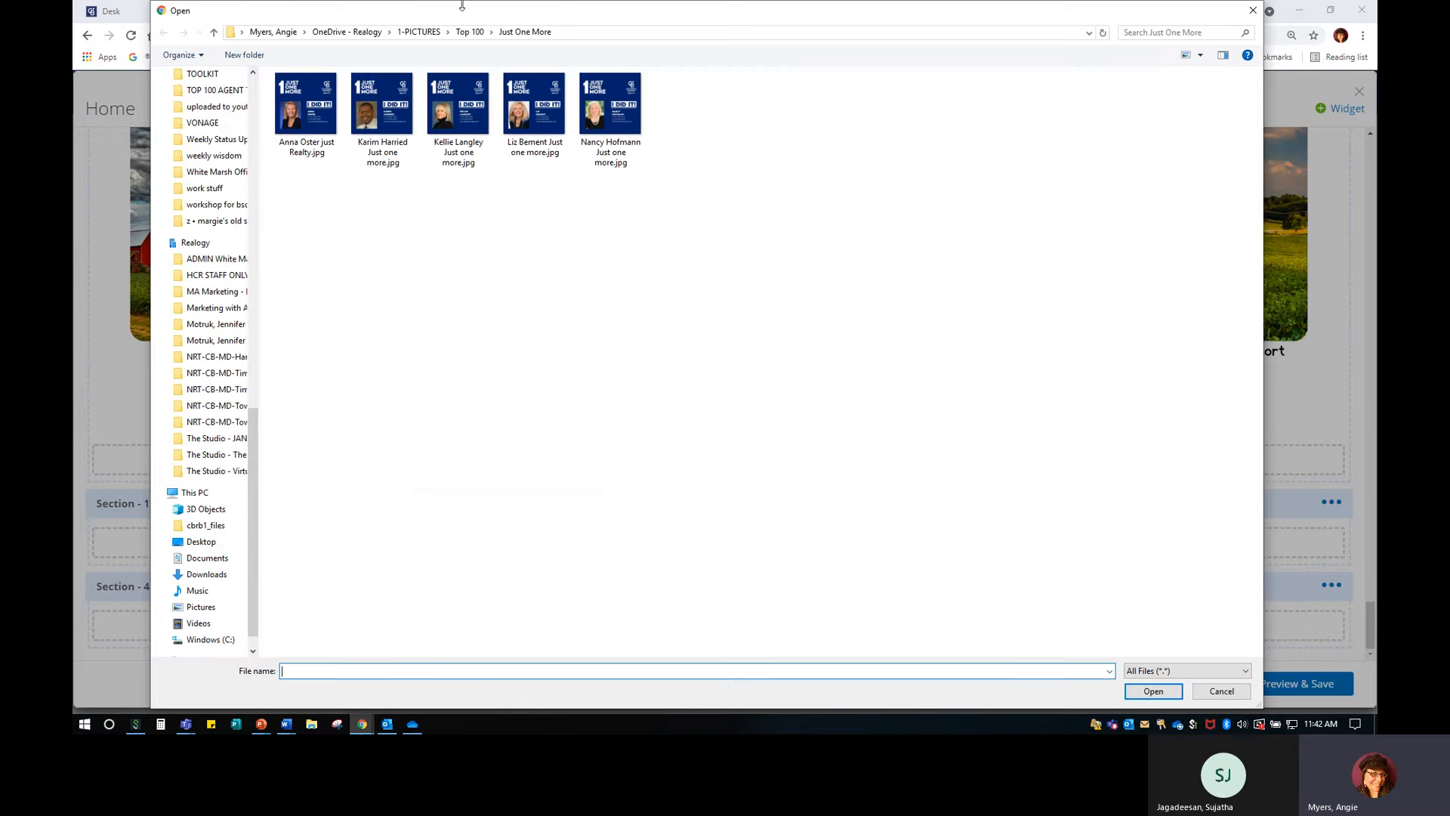
left_click(420, 31)
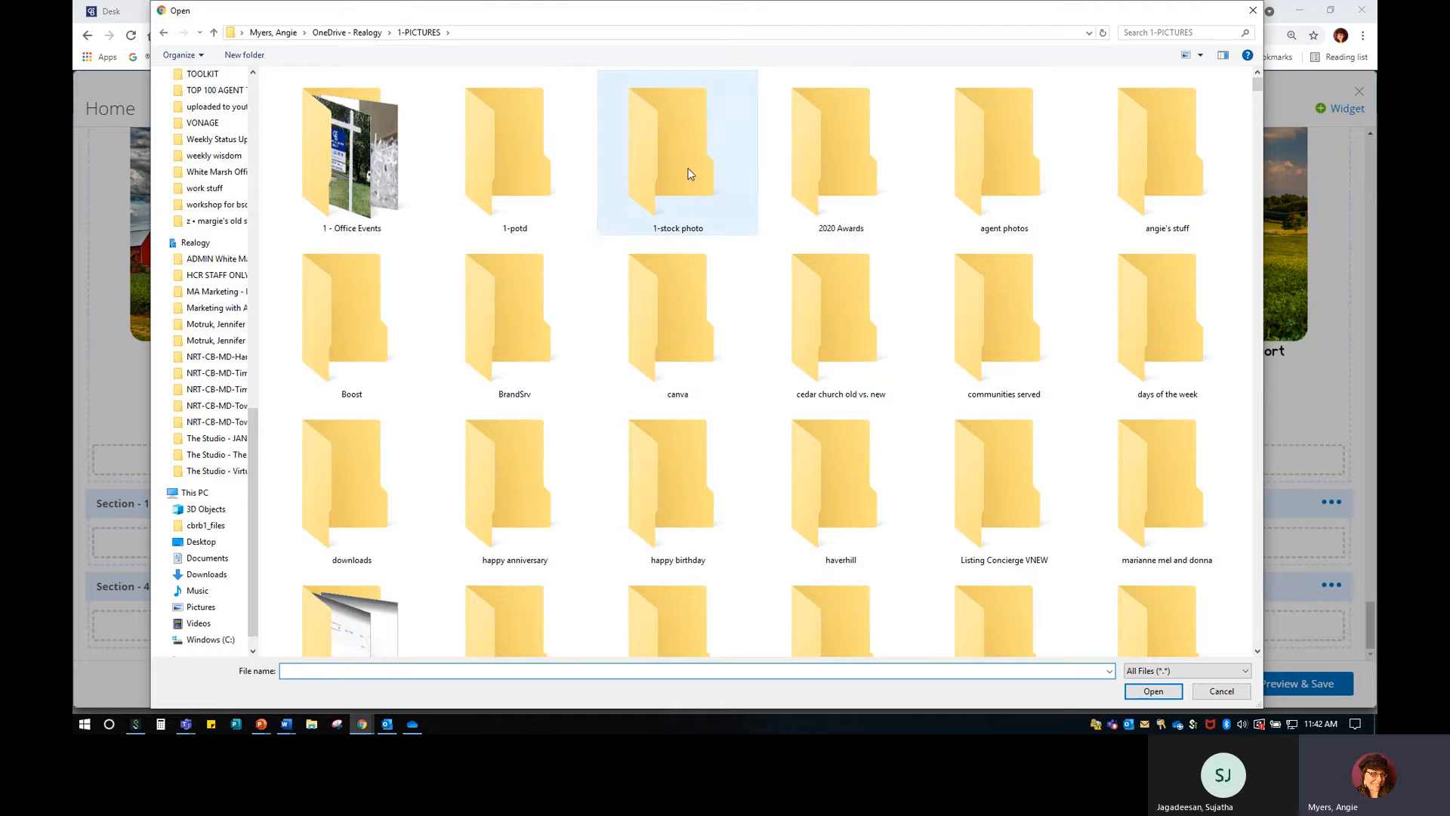
double_click(684, 174)
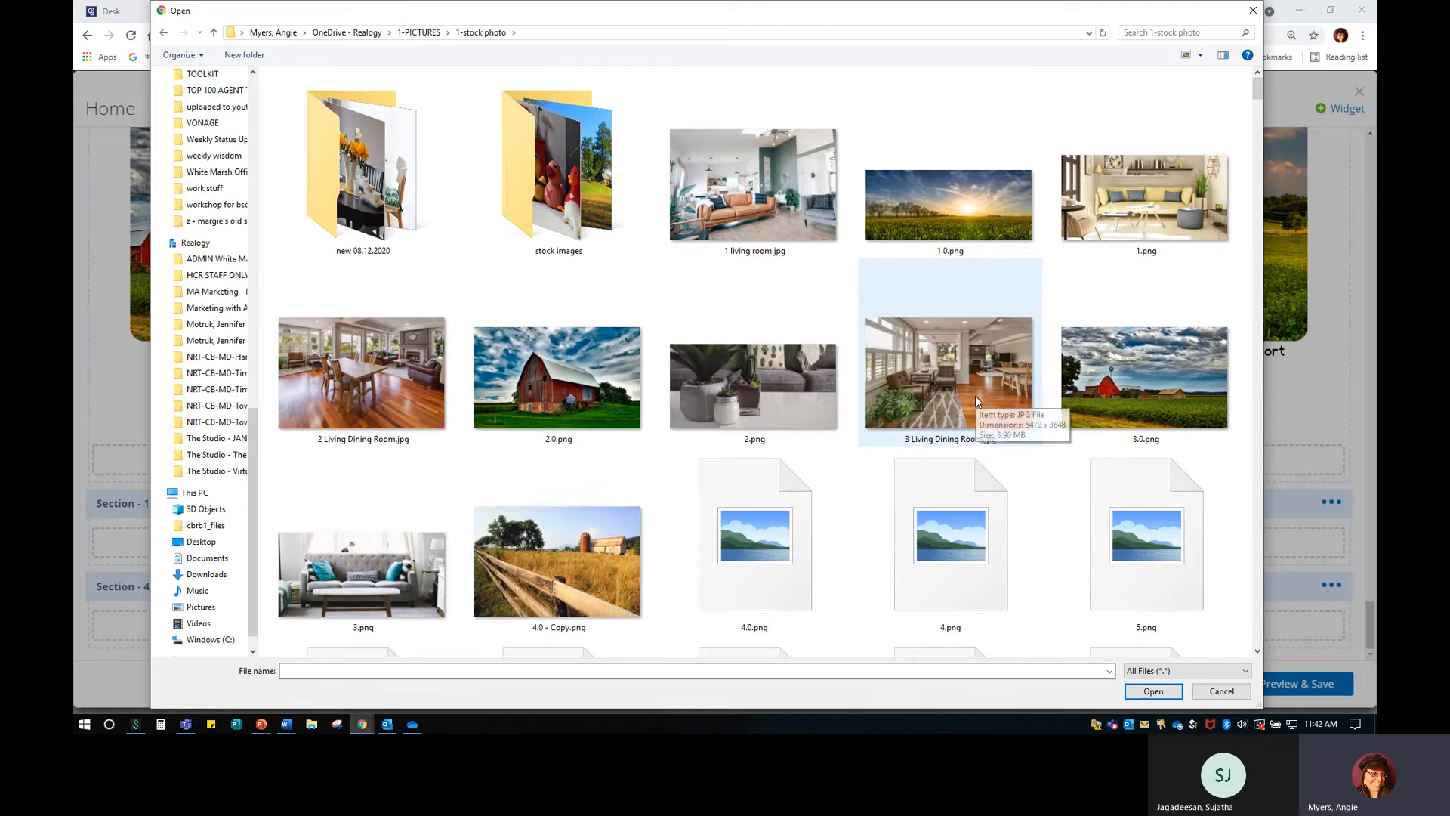
double_click(1199, 398)
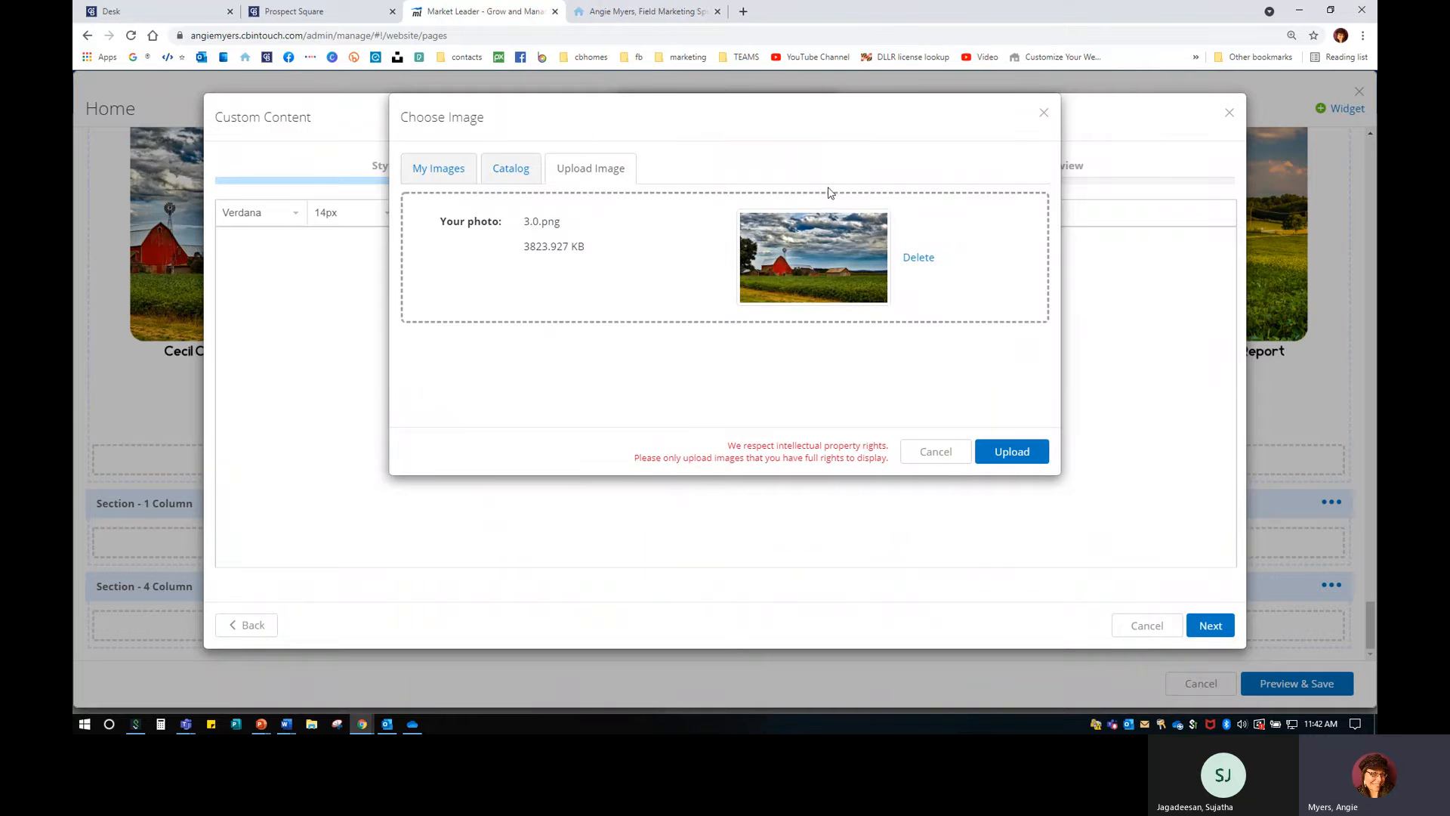
left_click(1027, 451)
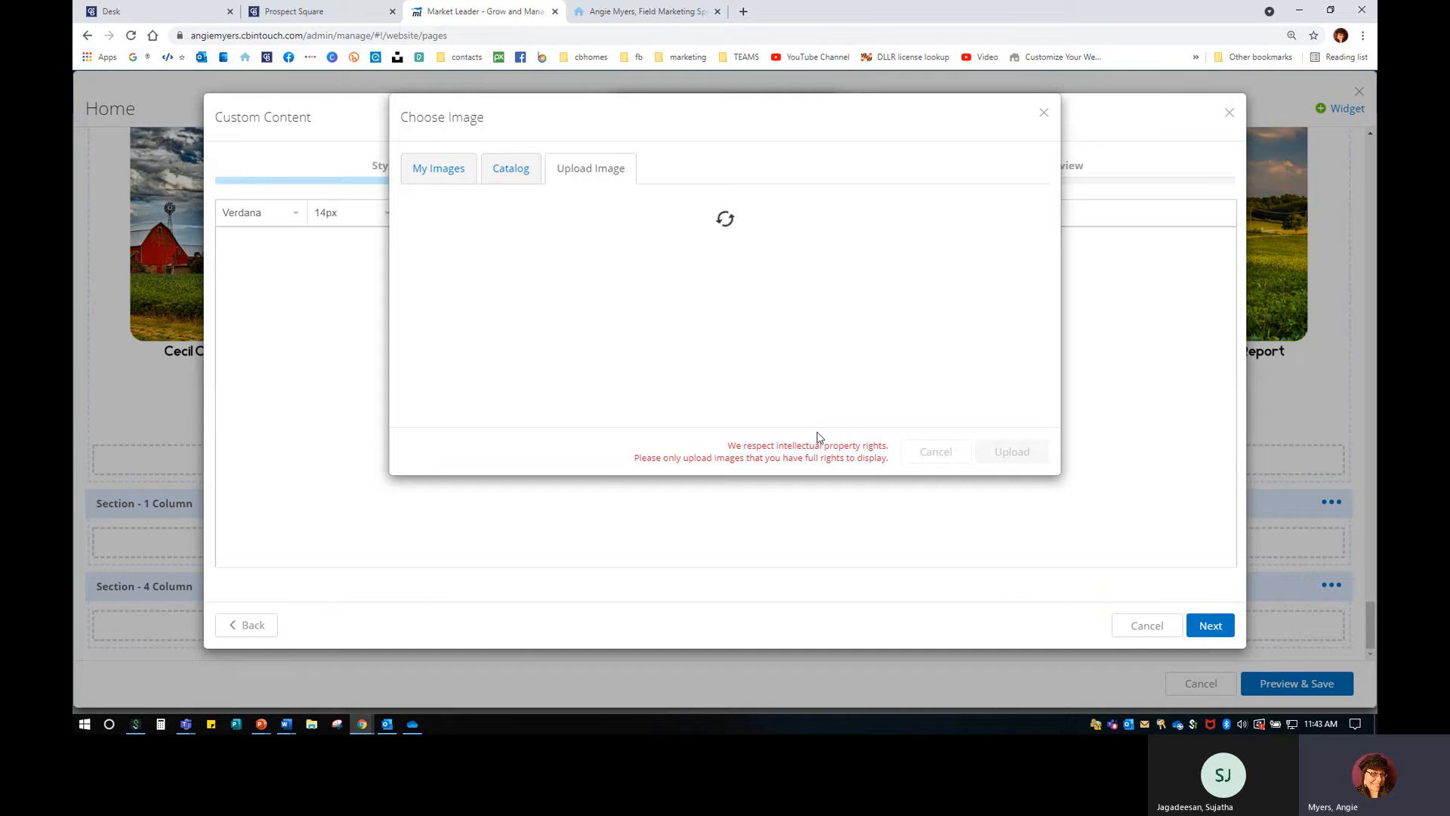
Describe the image as 'Baltimore County Area Real Estate Report' and insert it.
left_click(726, 340)
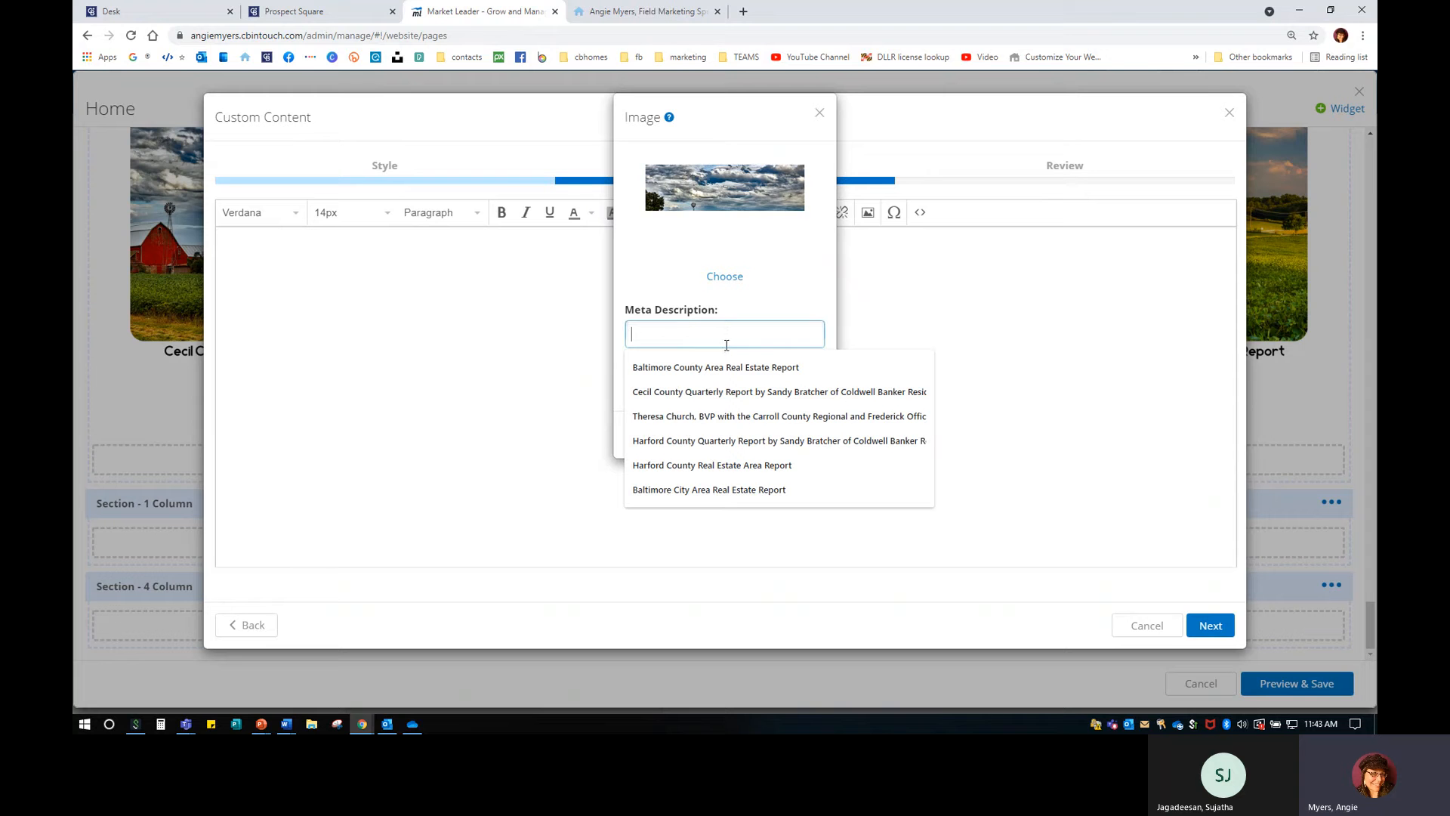
left_click(710, 367)
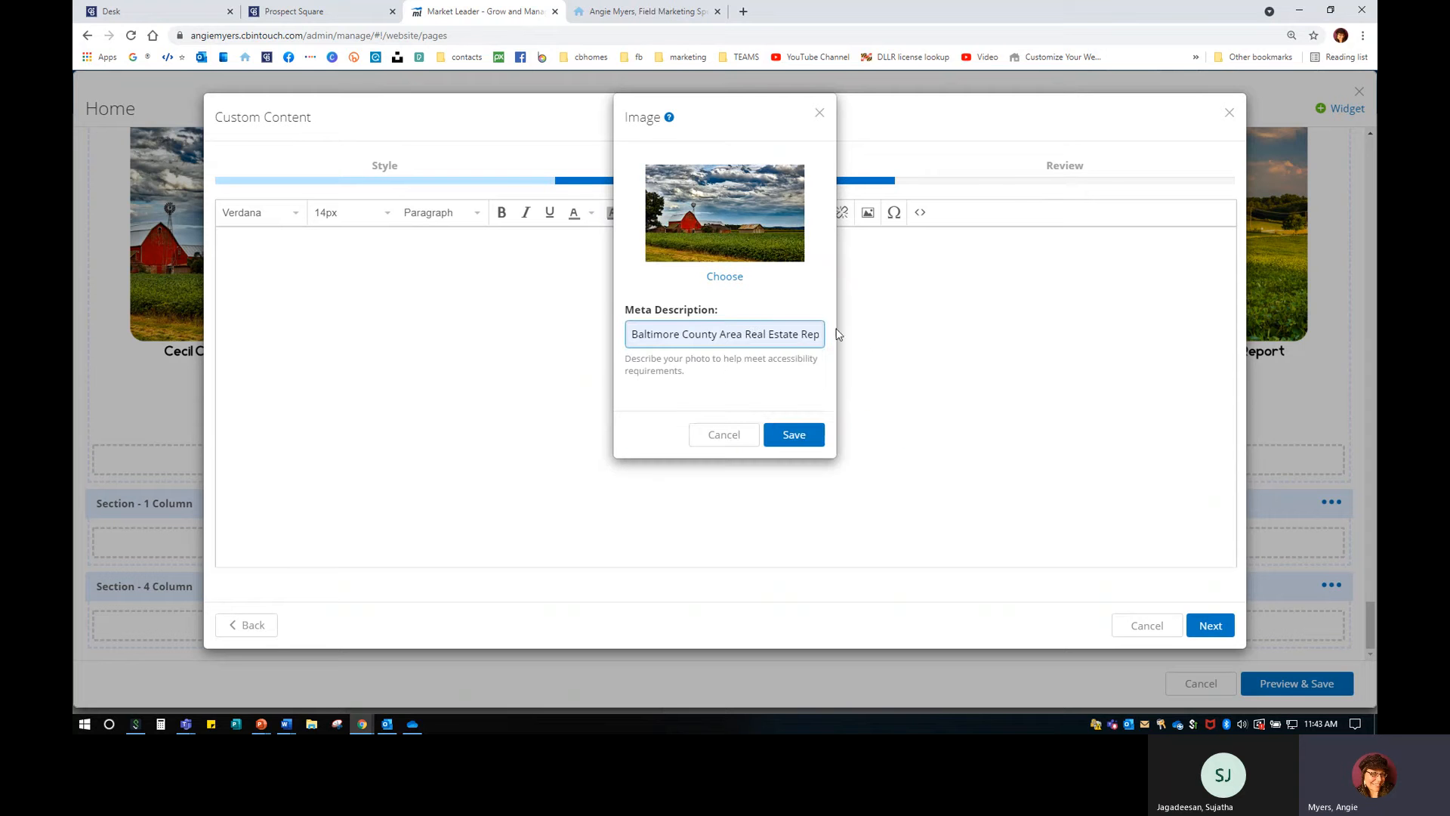
left_click(814, 436)
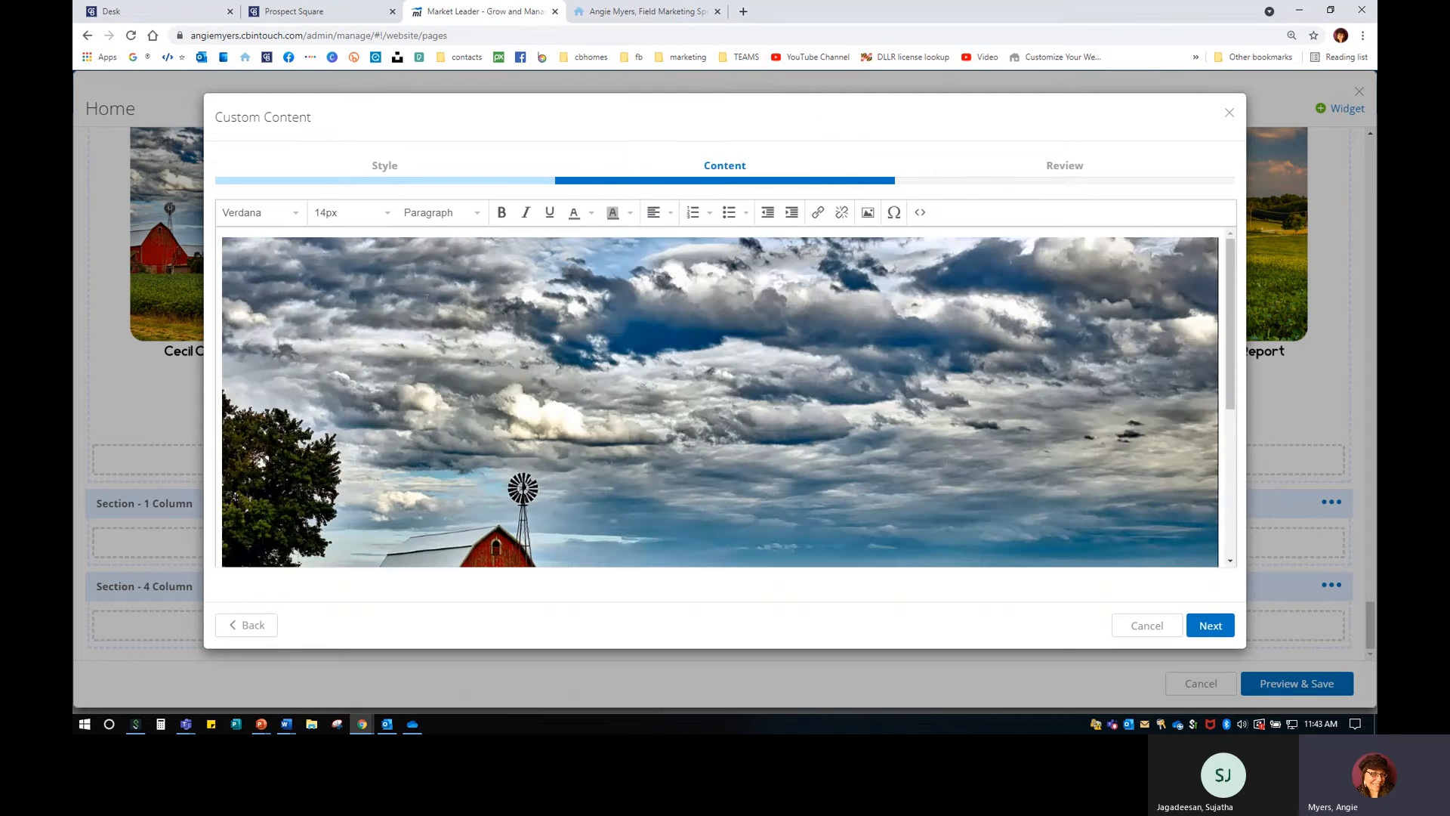
Shrink the barn image to about half width and centre it.
left_click(426, 297)
left_click_drag(221, 237, 658, 498)
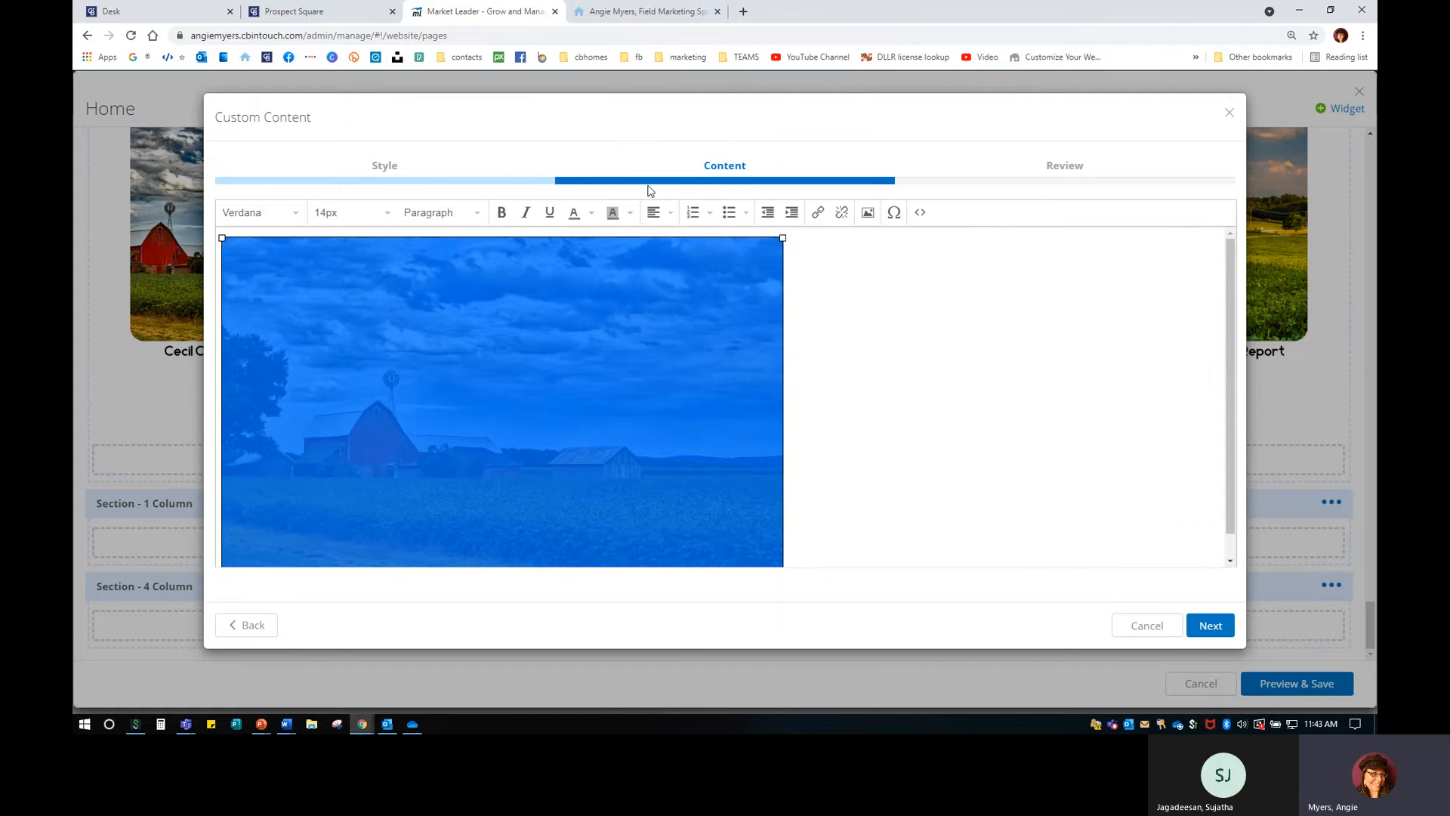
left_click(670, 213)
left_click(658, 279)
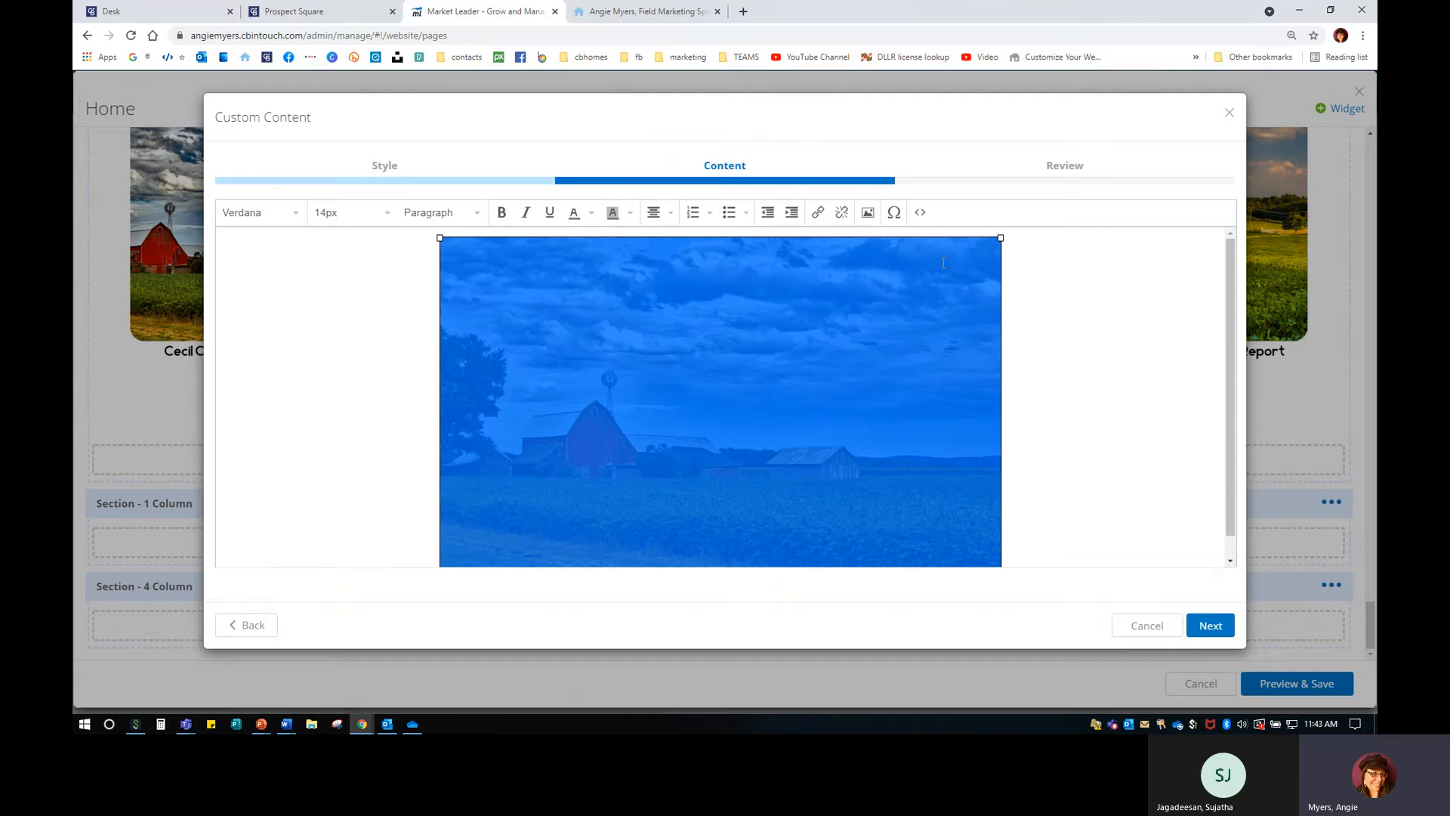
left_click_drag(1001, 239, 799, 408)
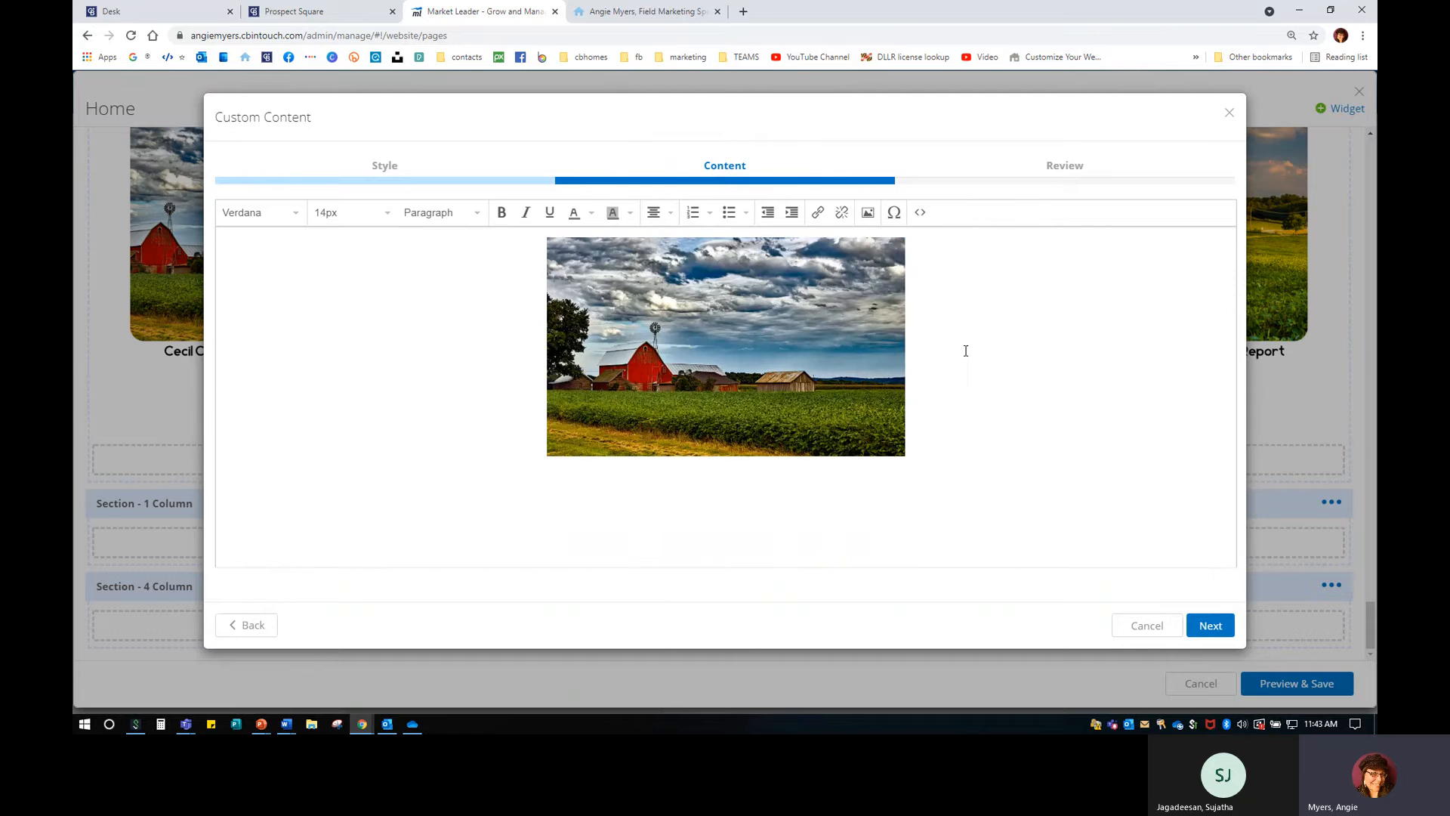
Add the centred caption 'Click here to view the most recent Real Estate Baltimore County Report!' below it.
key("Return")
key("Return")
left_click(660, 219)
type("Click here to view the most recent ")
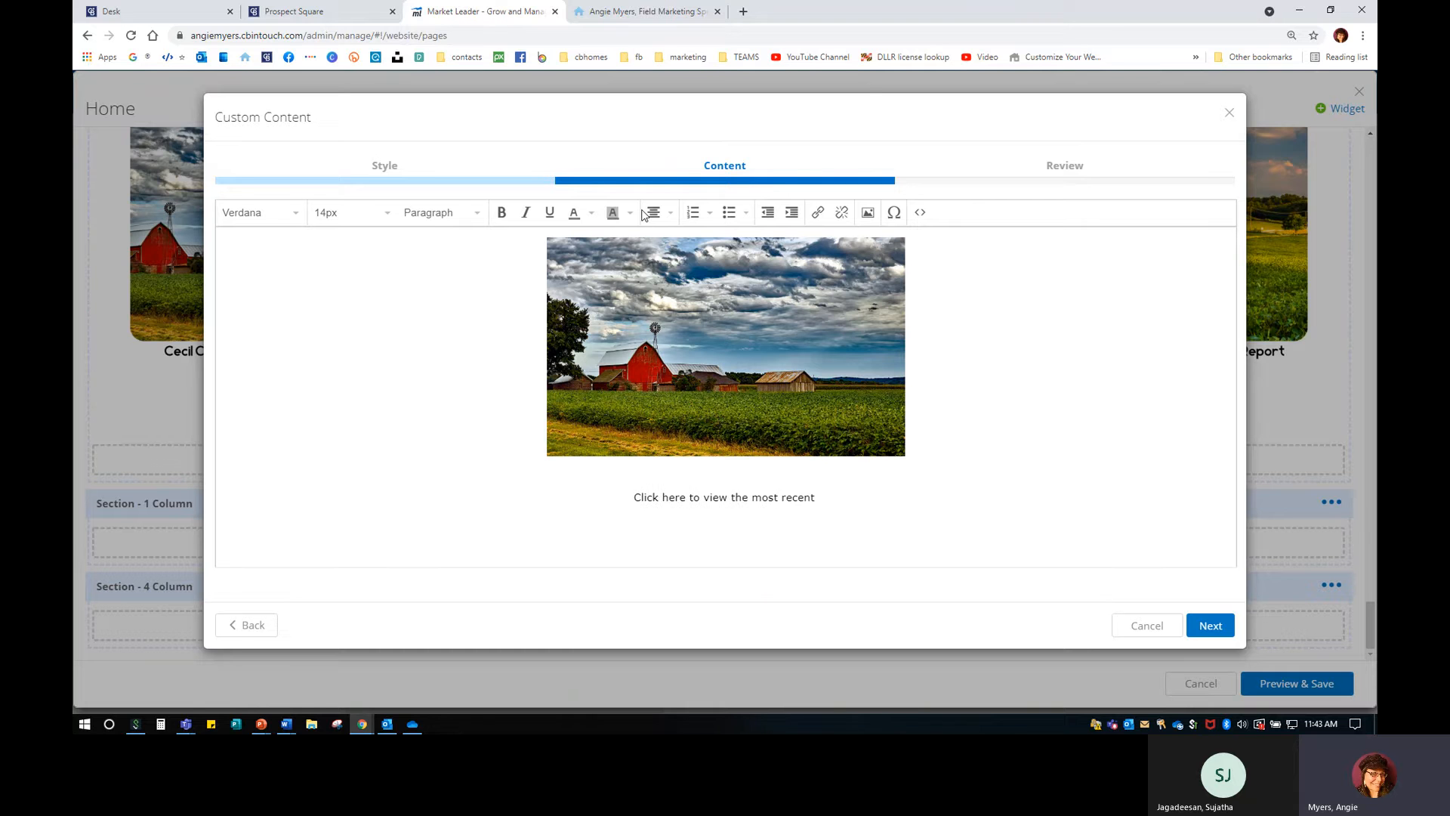
type("Real Es")
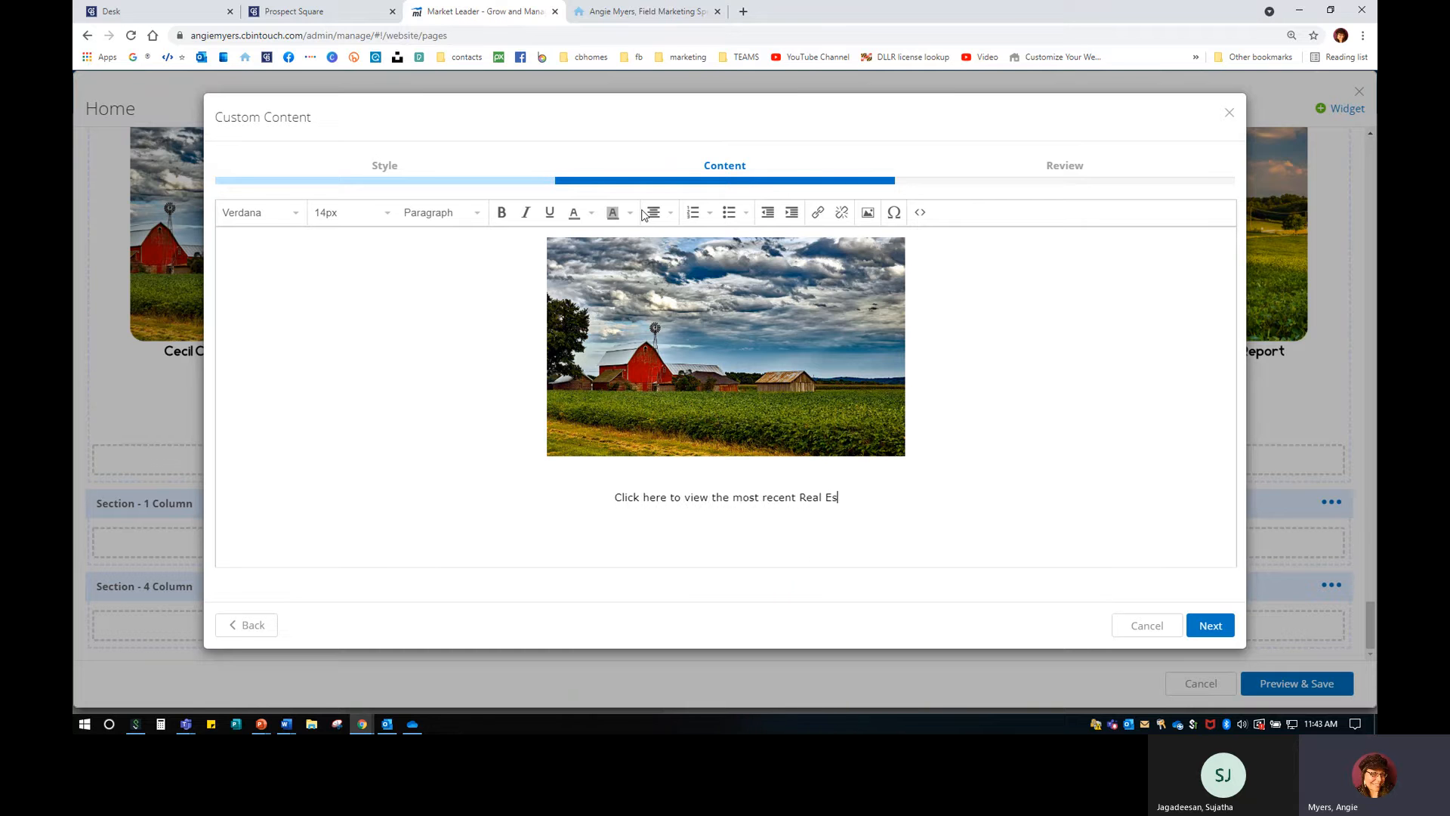
type("tate Baltimroe C")
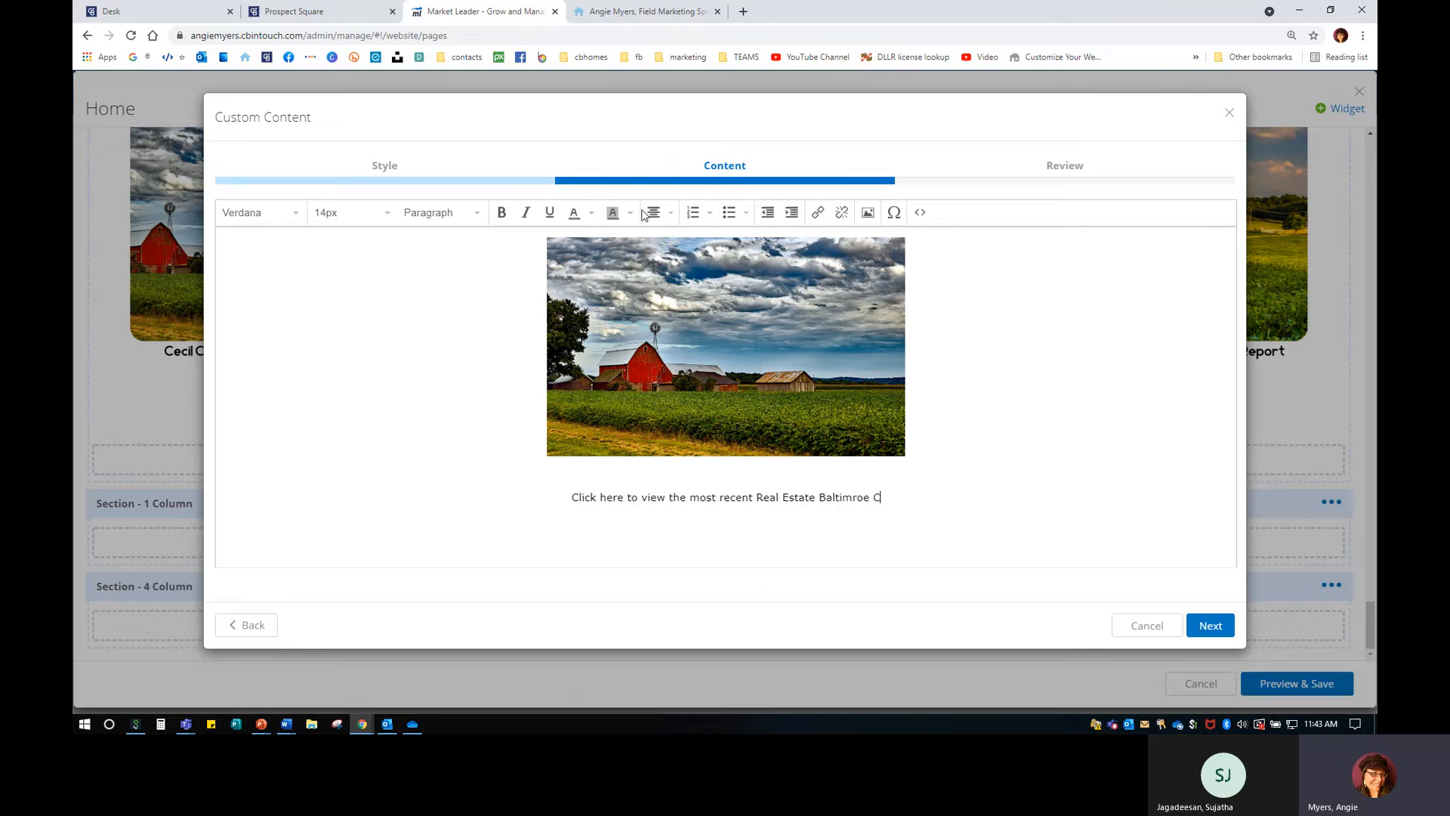
key("BackSpace")
key("BackSpace")
key("BackSpace")
key("BackSpace")
key("BackSpace")
type("ore Coun")
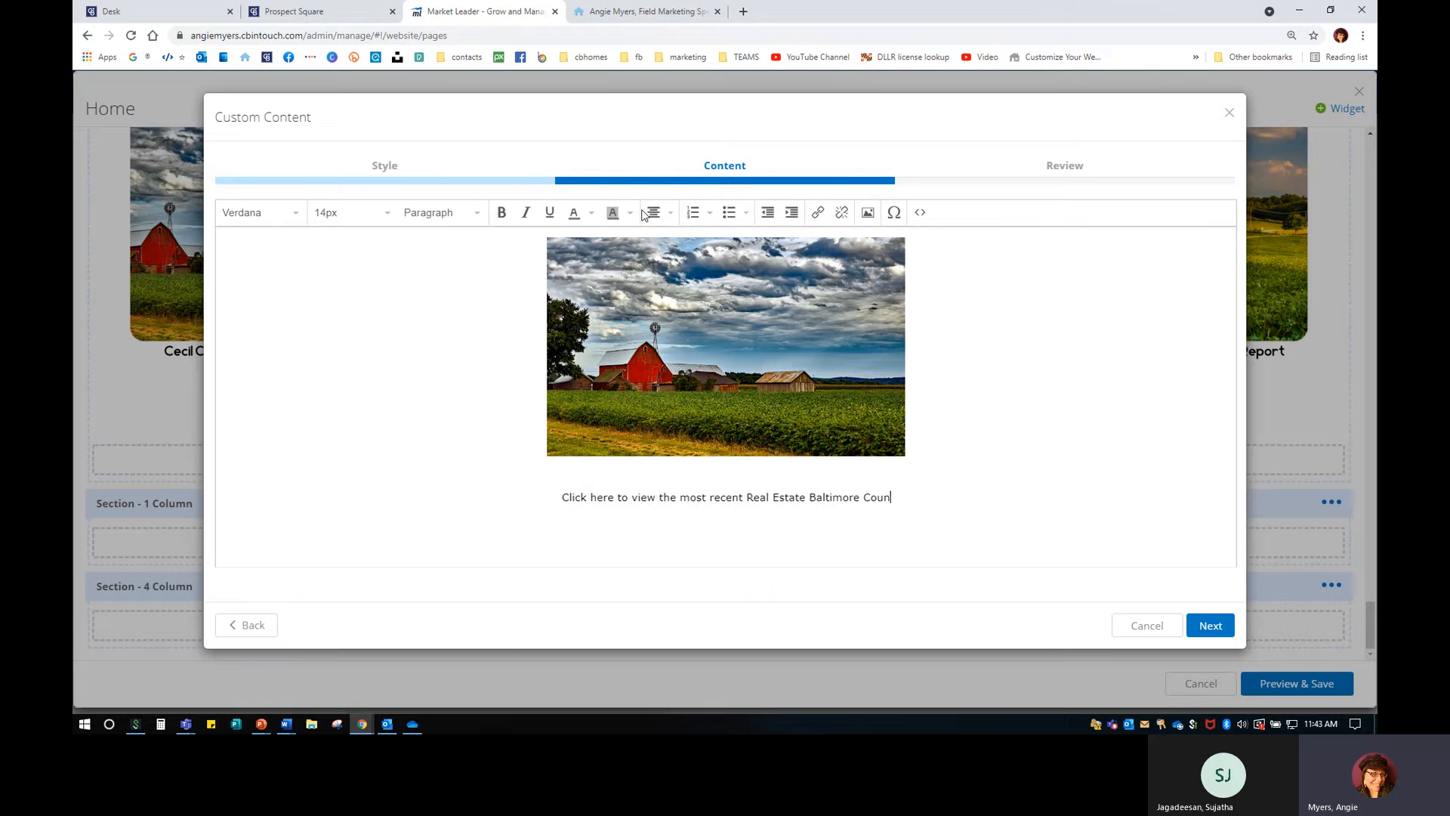
type("ty Report!")
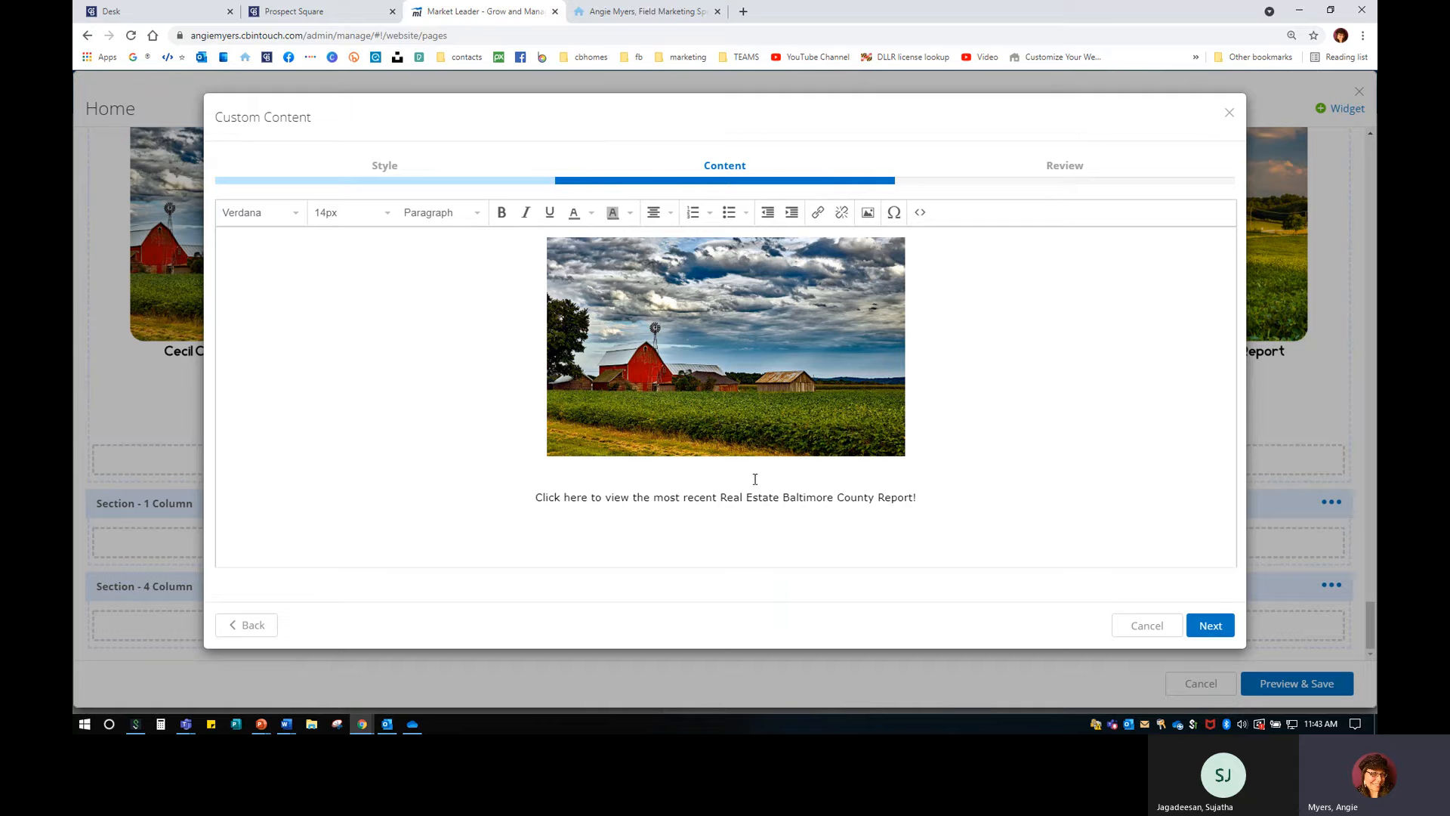
key("Delete")
left_click_drag(927, 471, 514, 461)
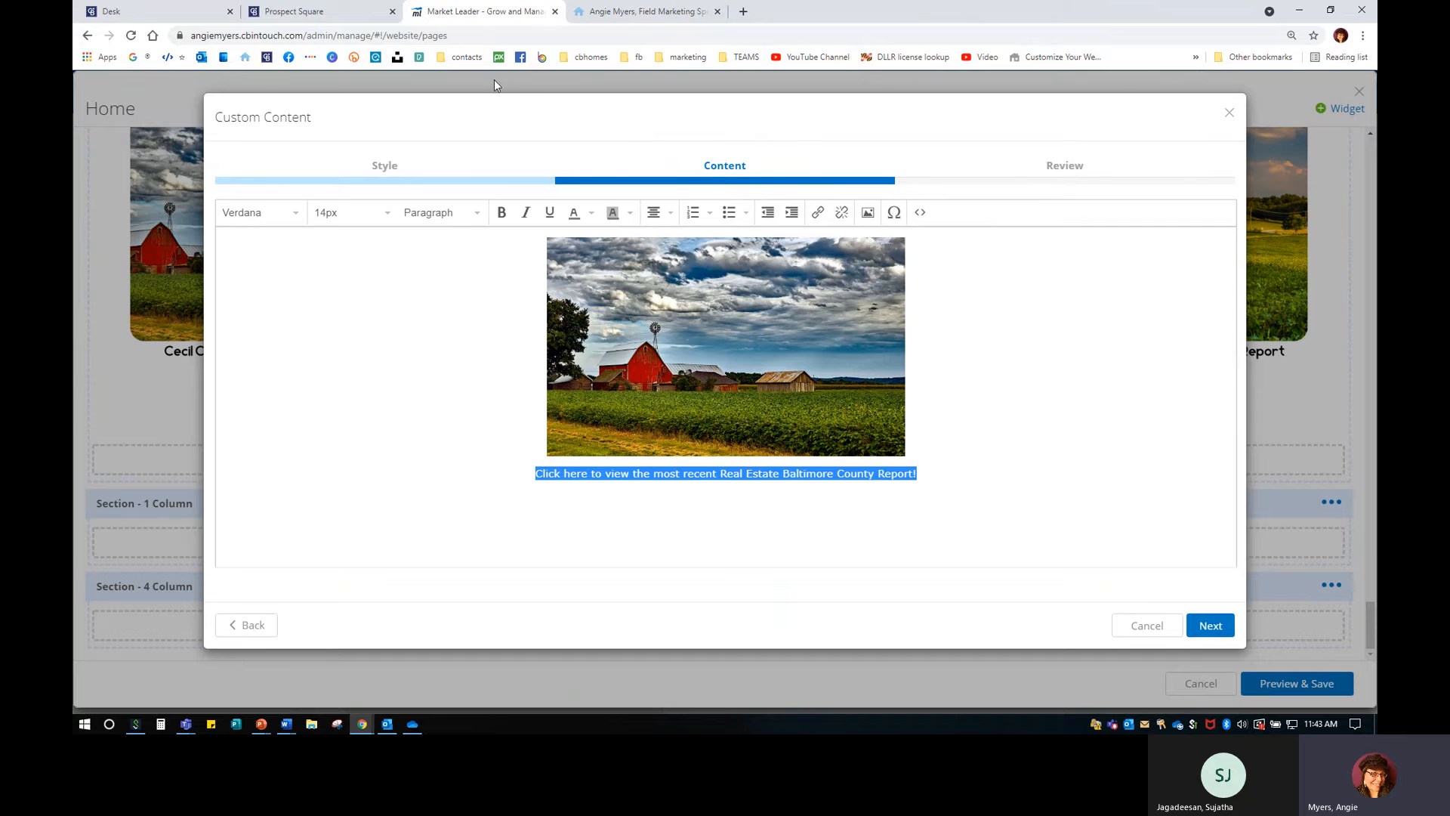
Copy the Baltimore County area report URL from the Prospect Square report list.
left_click(334, 12)
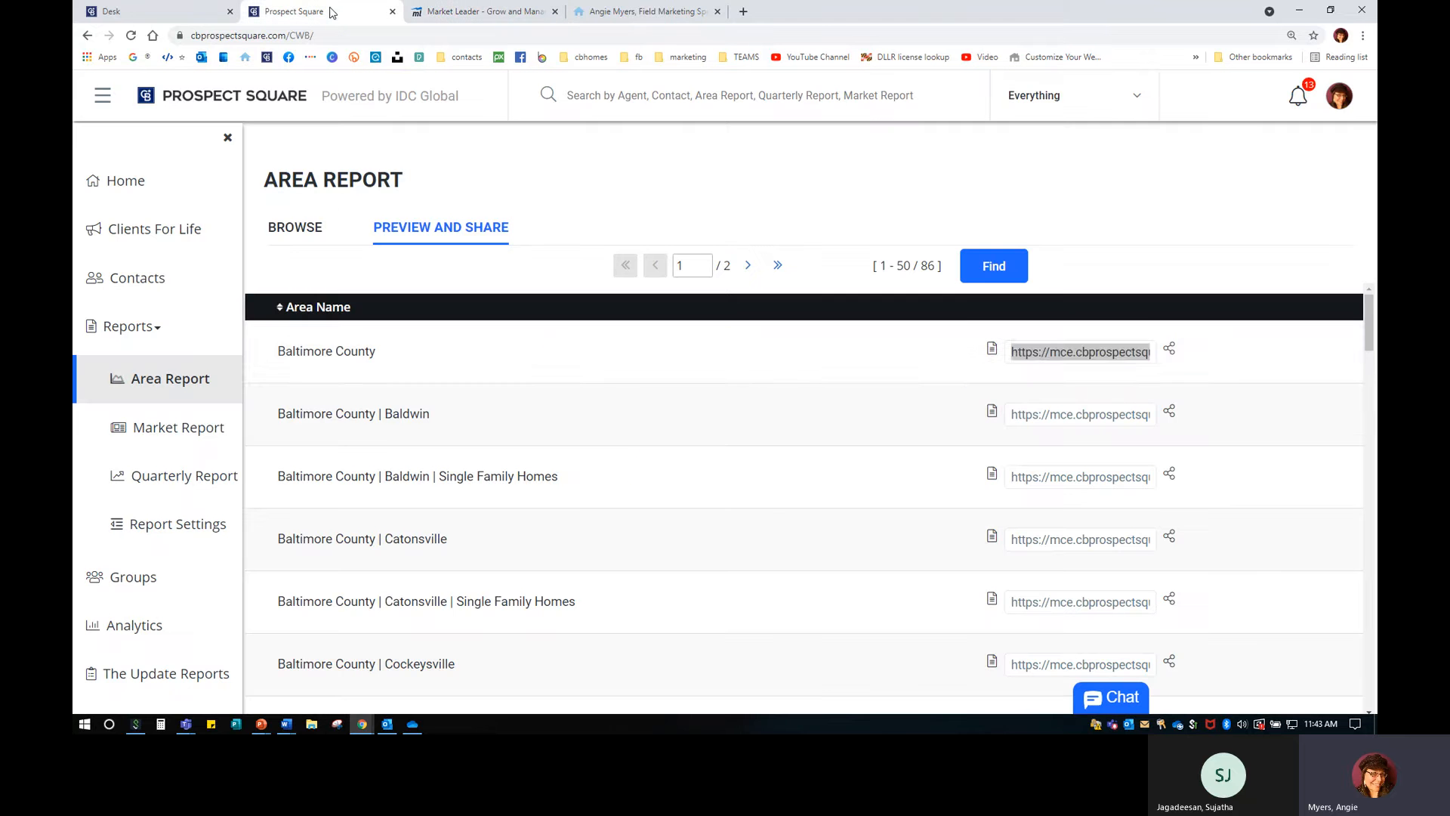
right_click(1048, 349)
left_click(1065, 404)
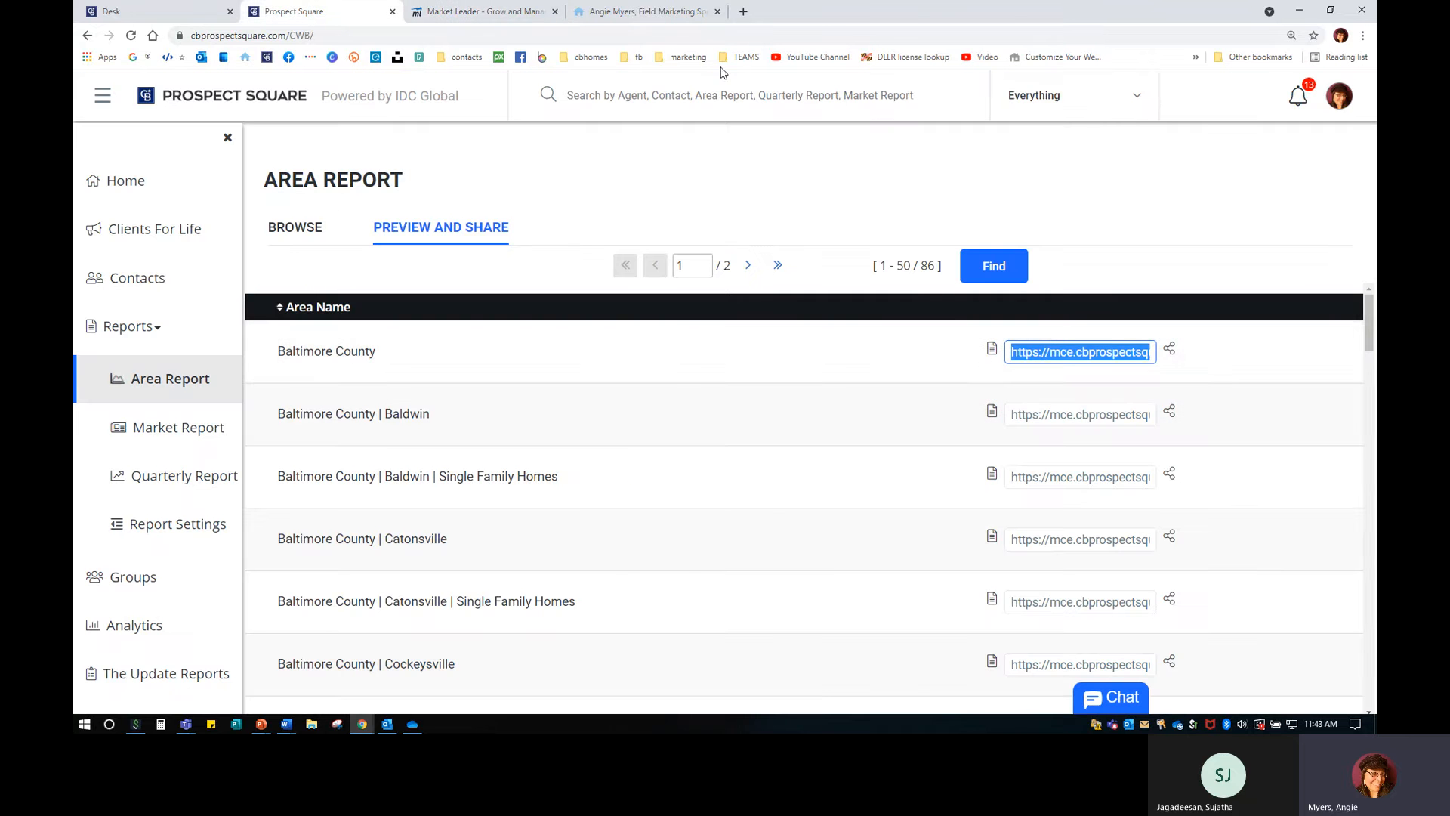
left_click(617, 12)
left_click(475, 14)
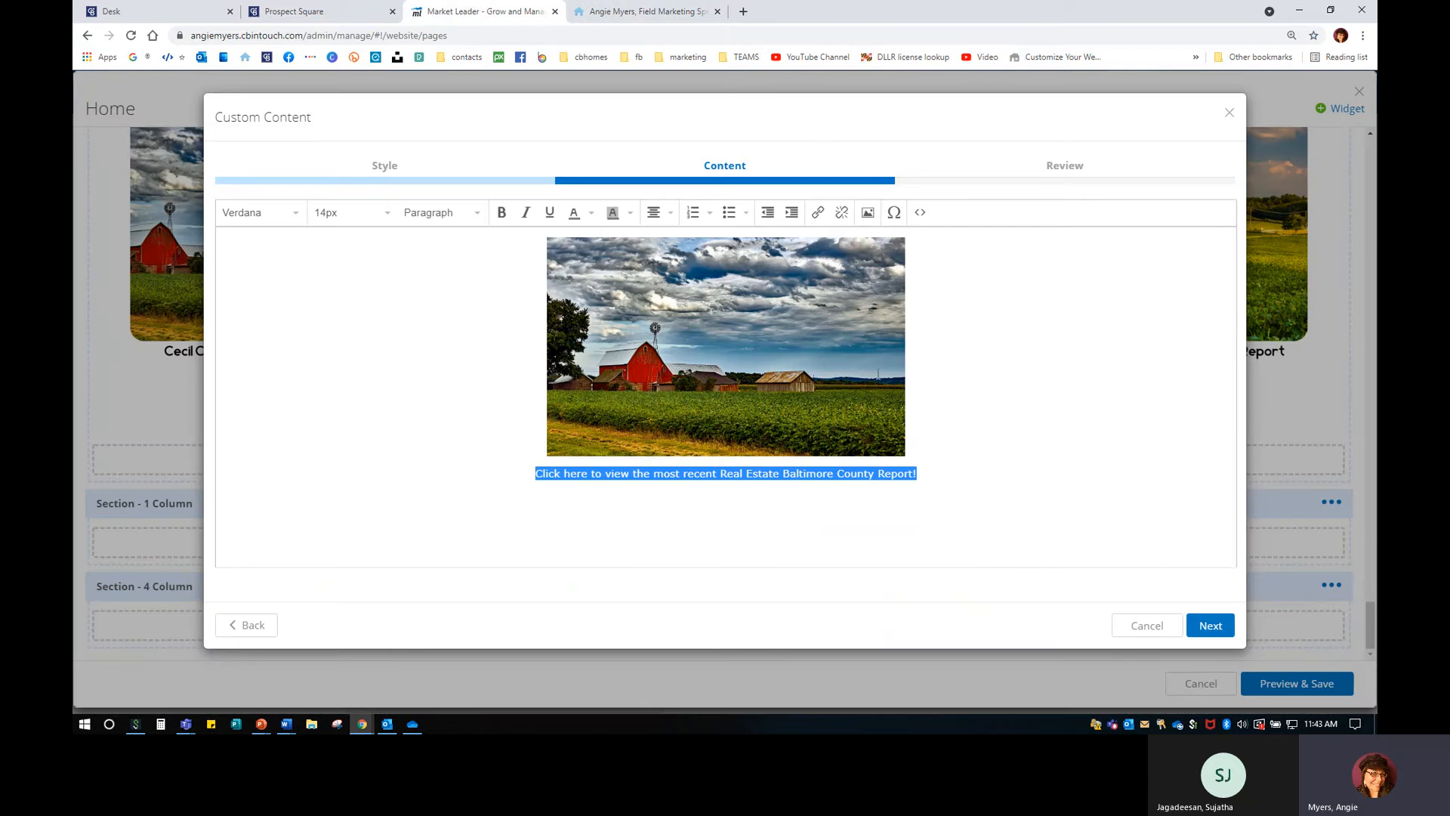
Link the caption to the Baltimore County report URL, opening in a new window.
left_click(818, 212)
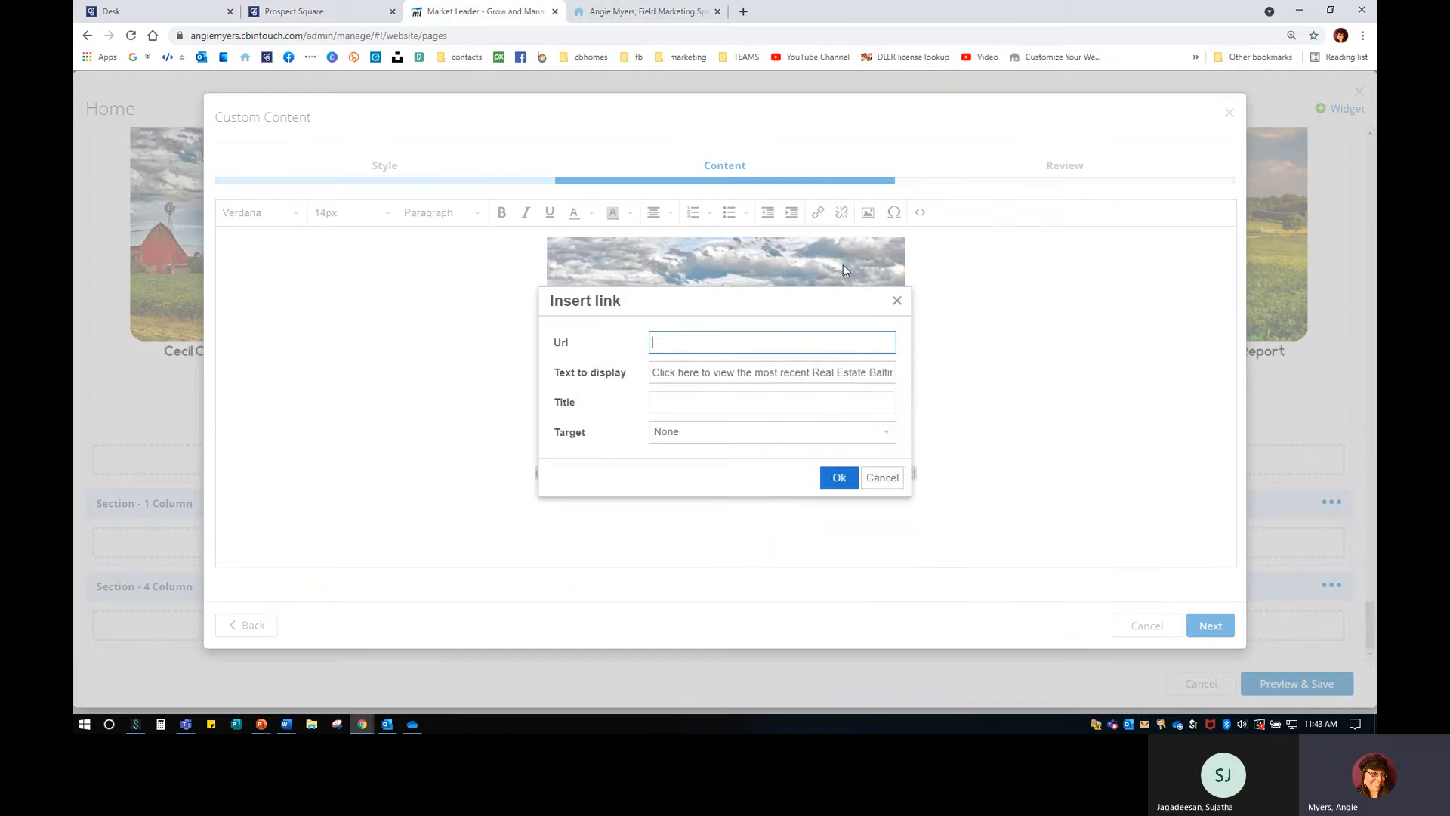
right_click(773, 340)
left_click(797, 456)
left_click(709, 438)
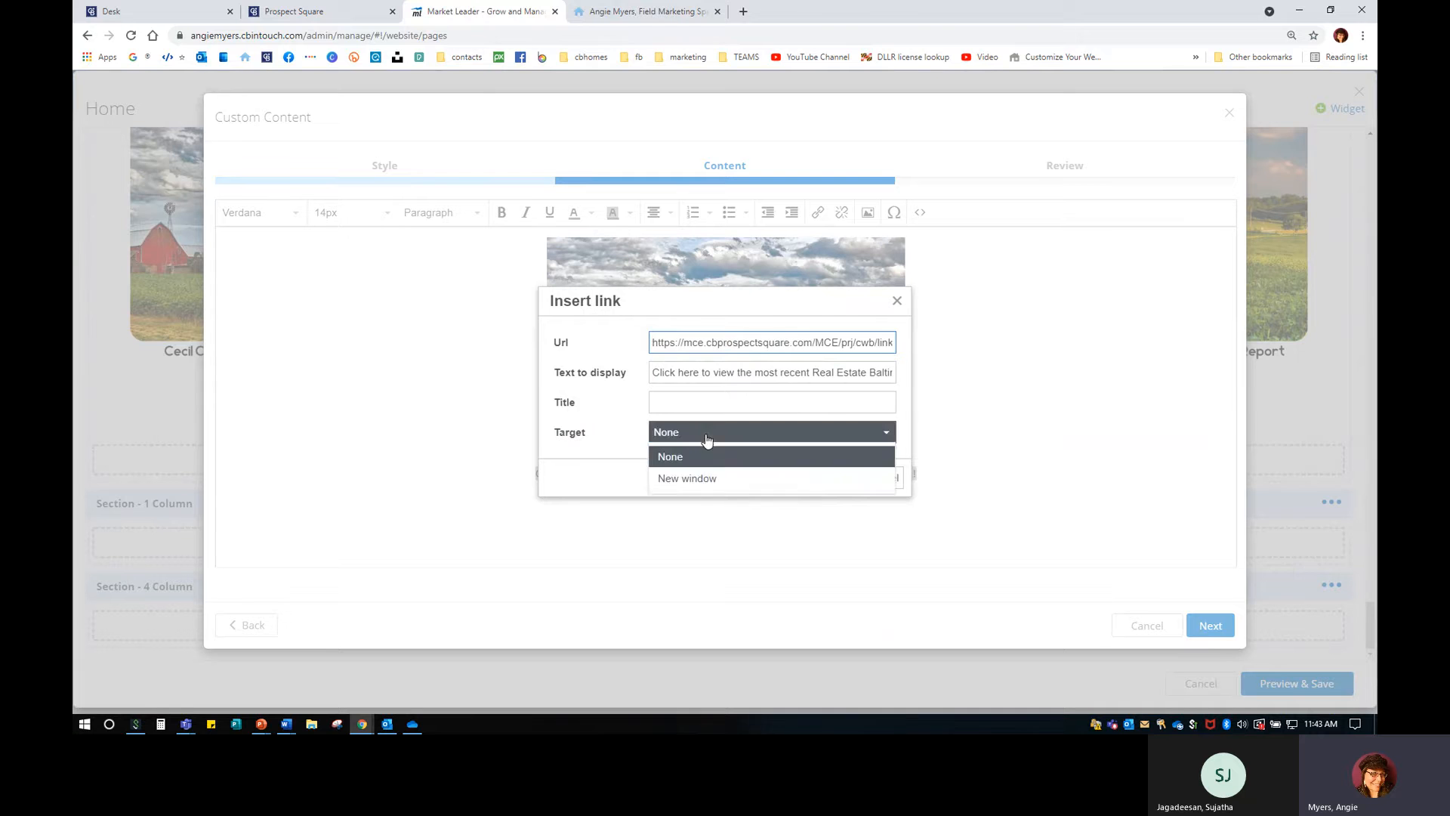
left_click(693, 478)
left_click(847, 486)
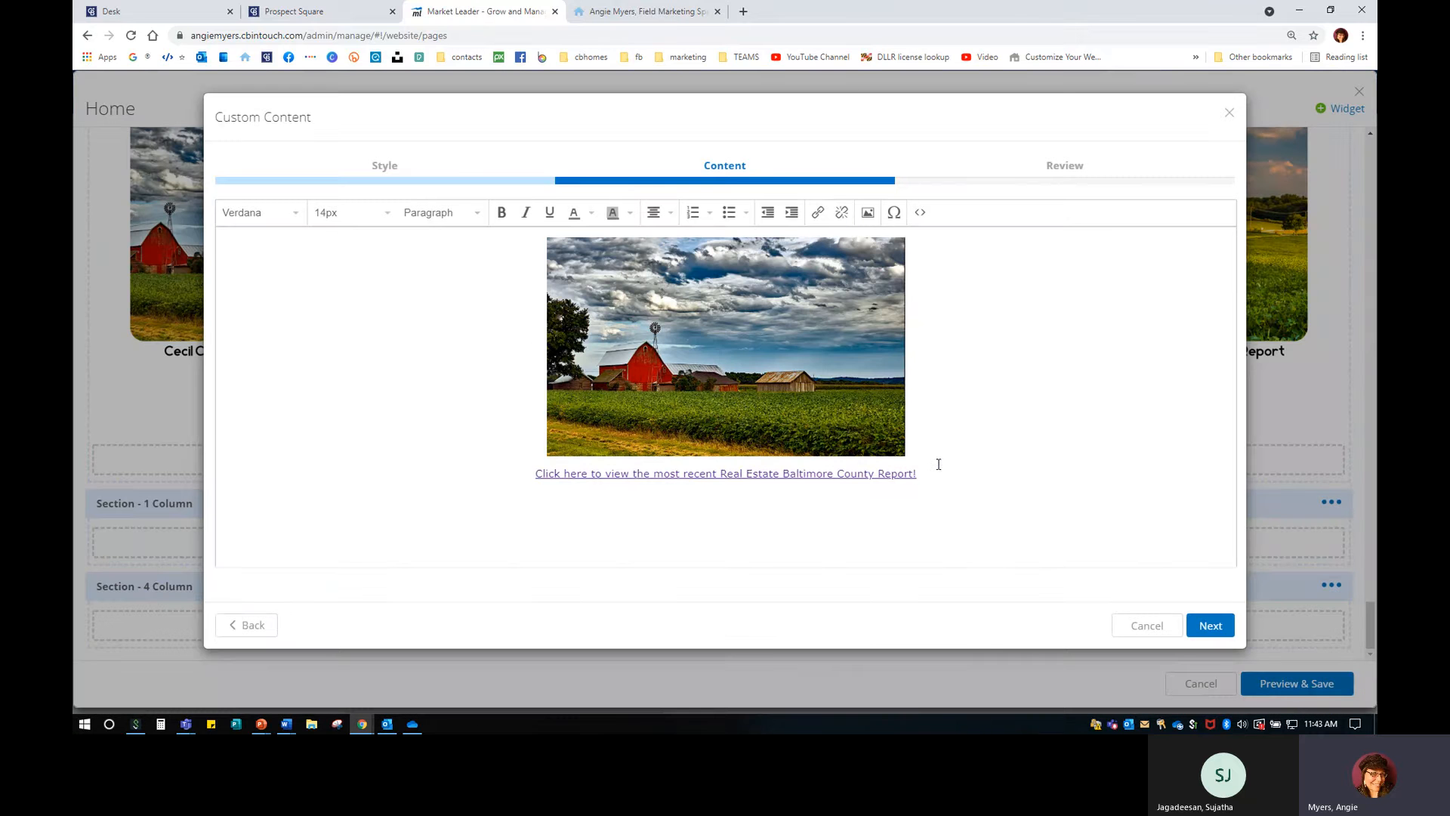
Link the barn image to the same report URL, opening in a new window.
left_click(776, 325)
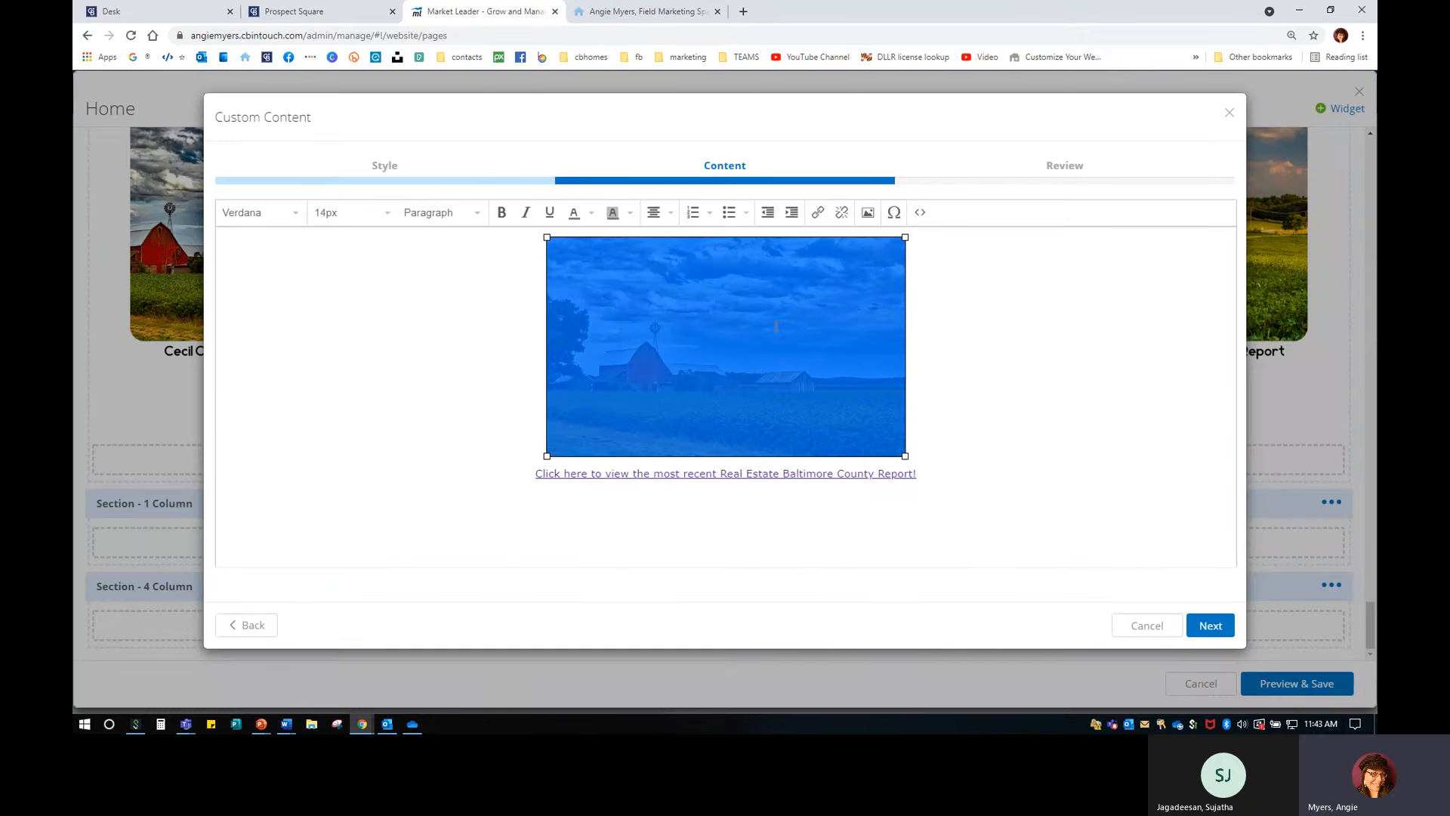
left_click(820, 216)
right_click(694, 367)
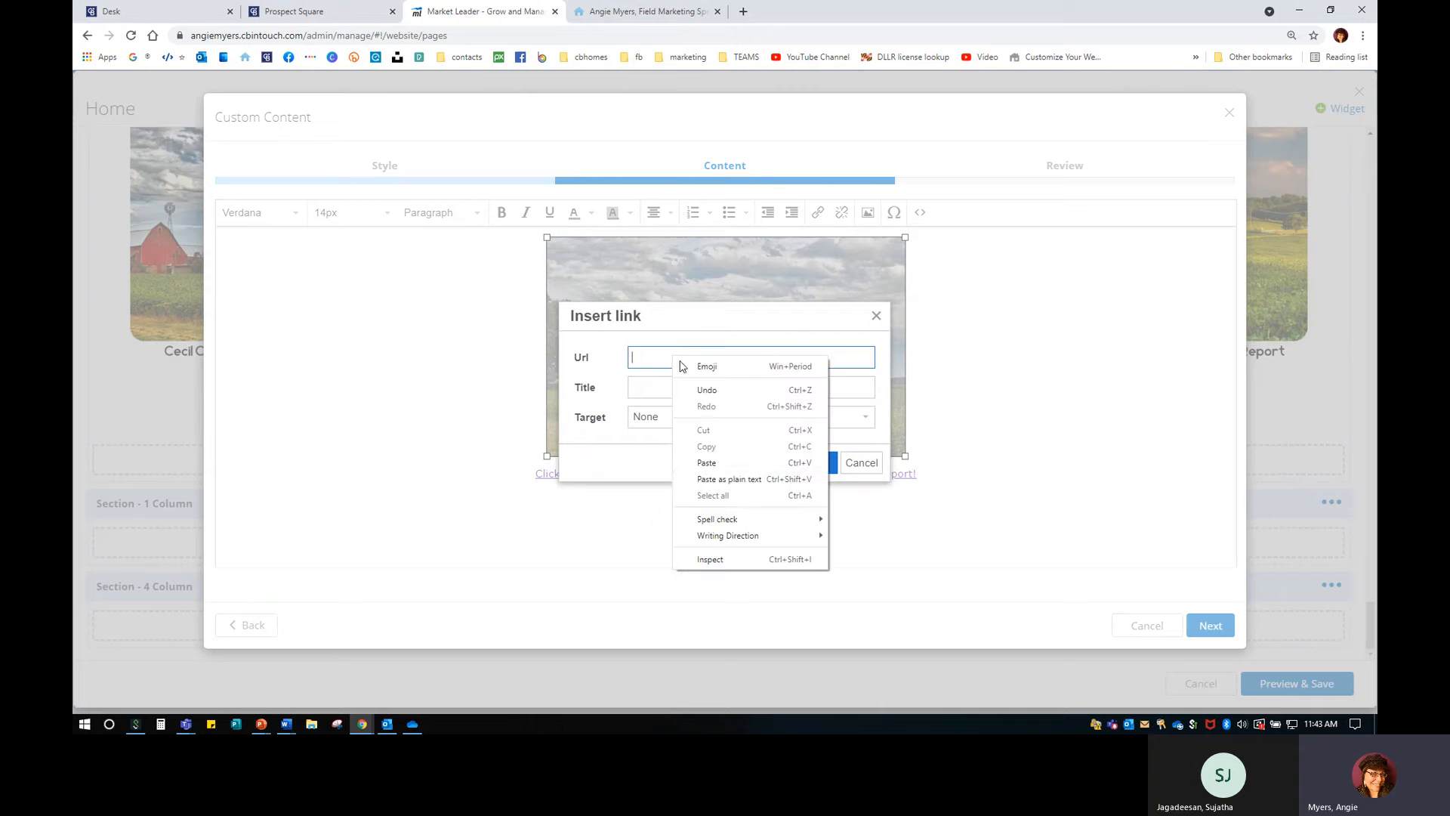
left_click(722, 475)
left_click(667, 421)
left_click(667, 462)
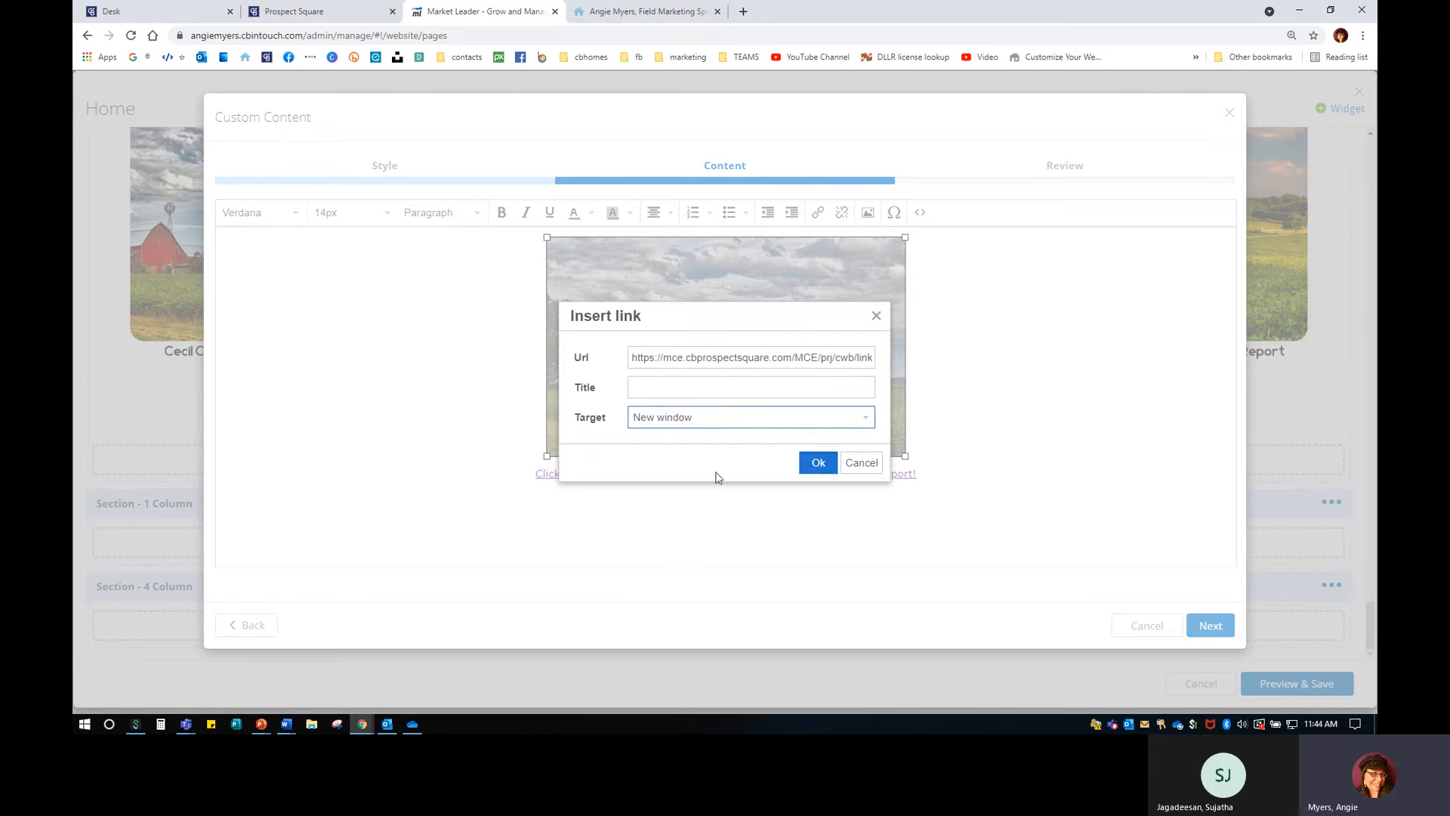
left_click(818, 462)
Enlarge the whole caption link to 18px and continue to the Review step.
left_click(932, 472)
left_click_drag(933, 473, 462, 478)
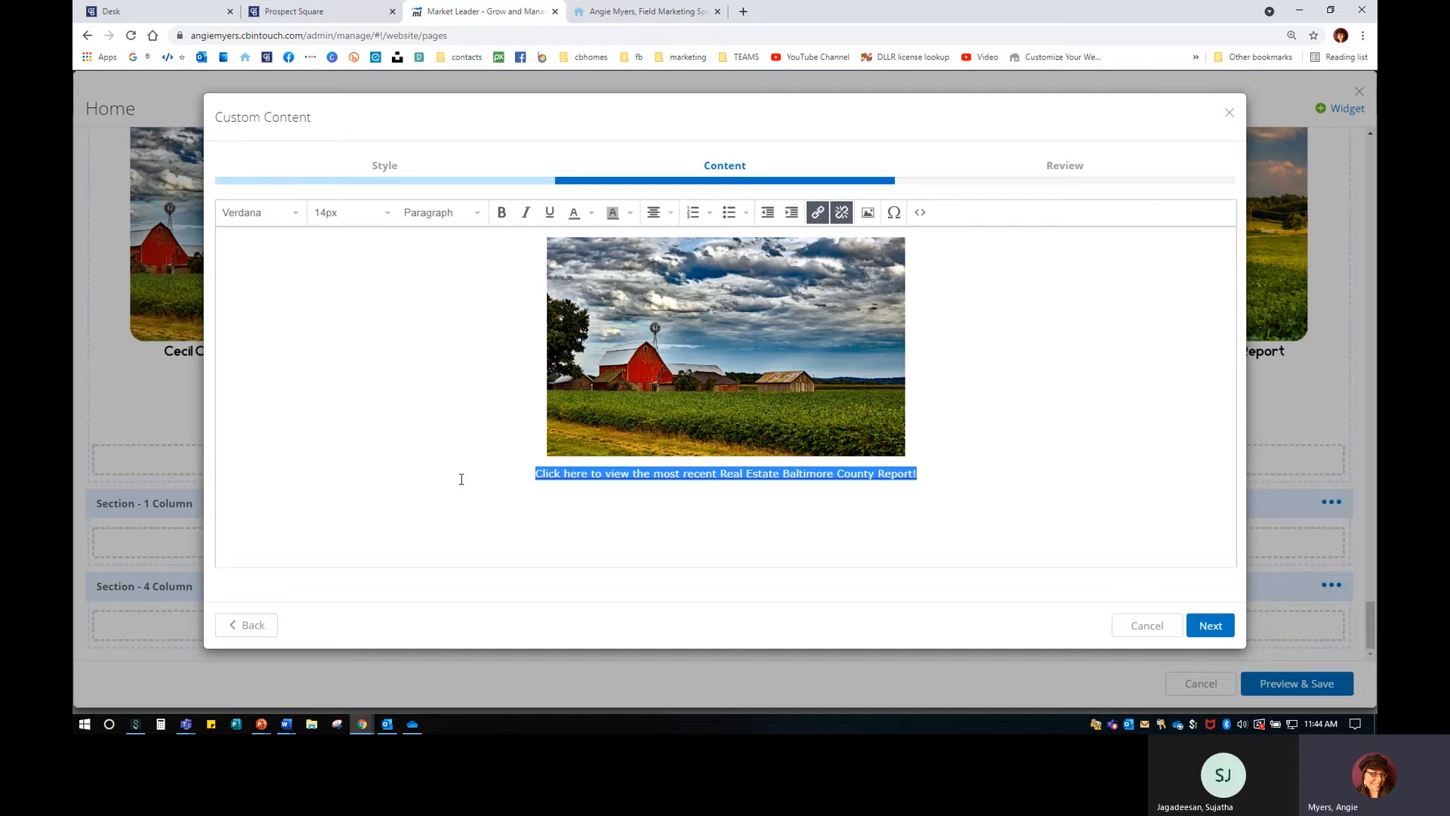
left_click(379, 215)
left_click(372, 369)
left_click(1000, 373)
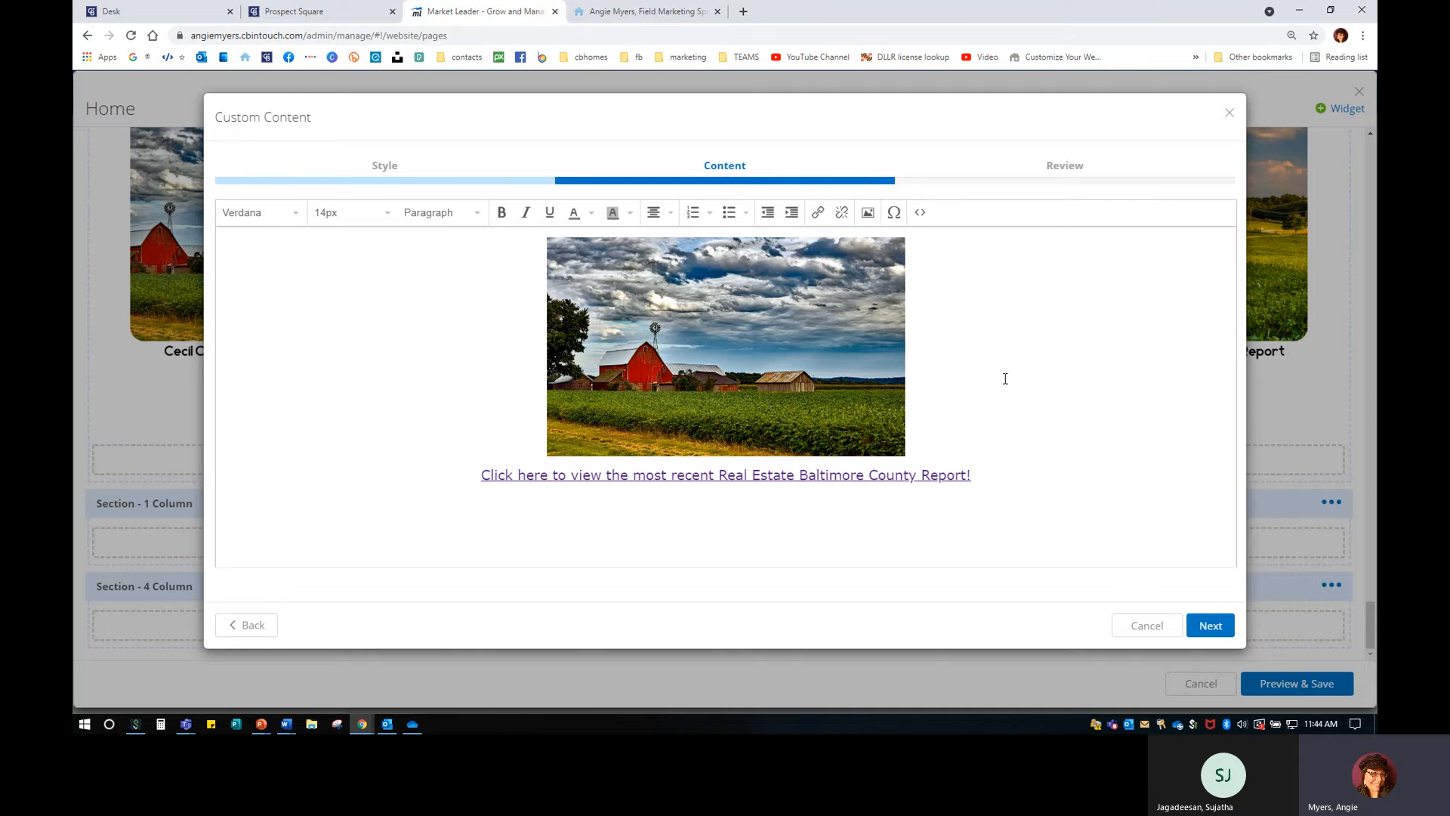
left_click(1204, 626)
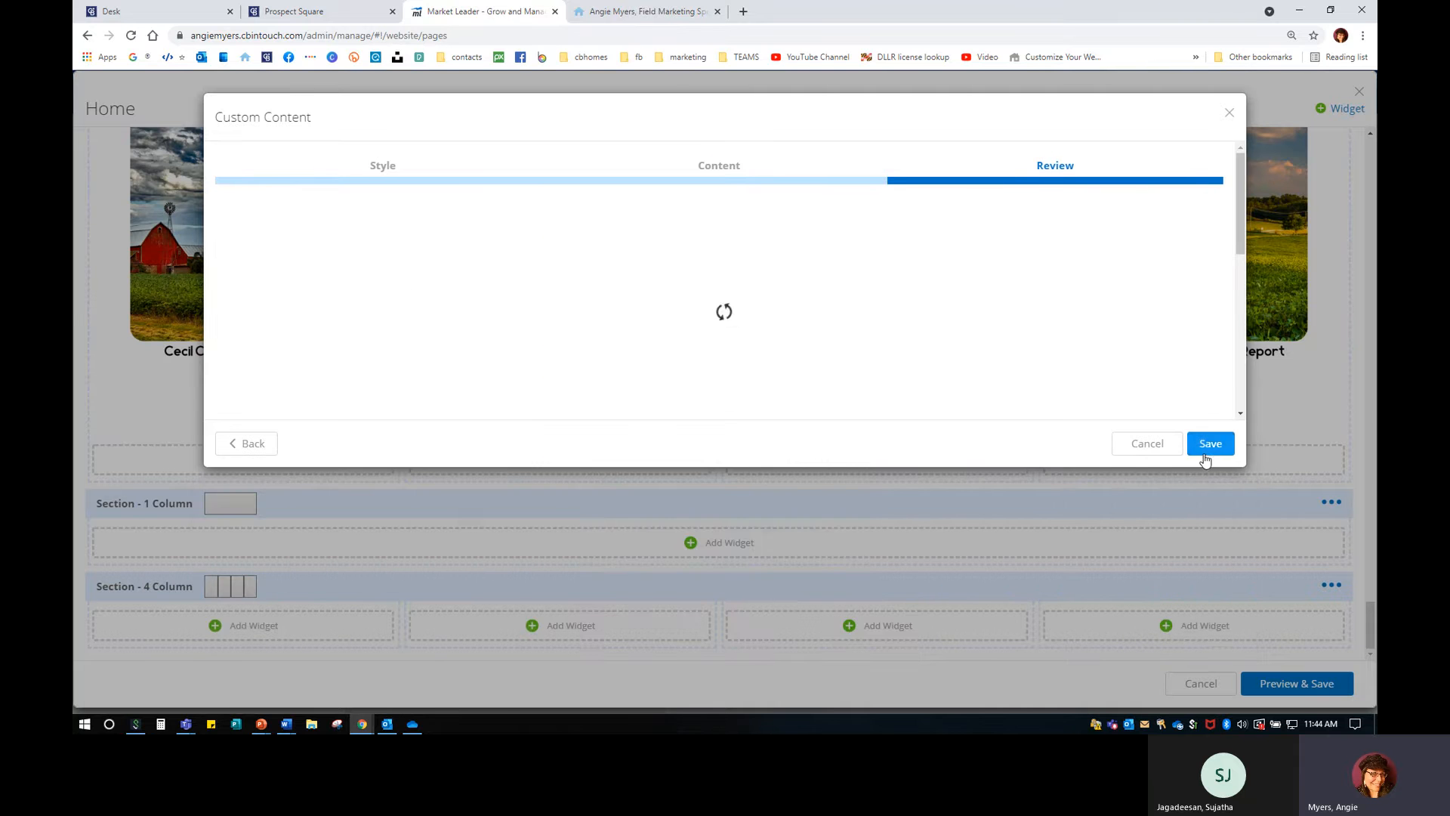
Save the Custom Content widget, check it in the Area Reports section, and open Preview & Save.
left_click(1207, 449)
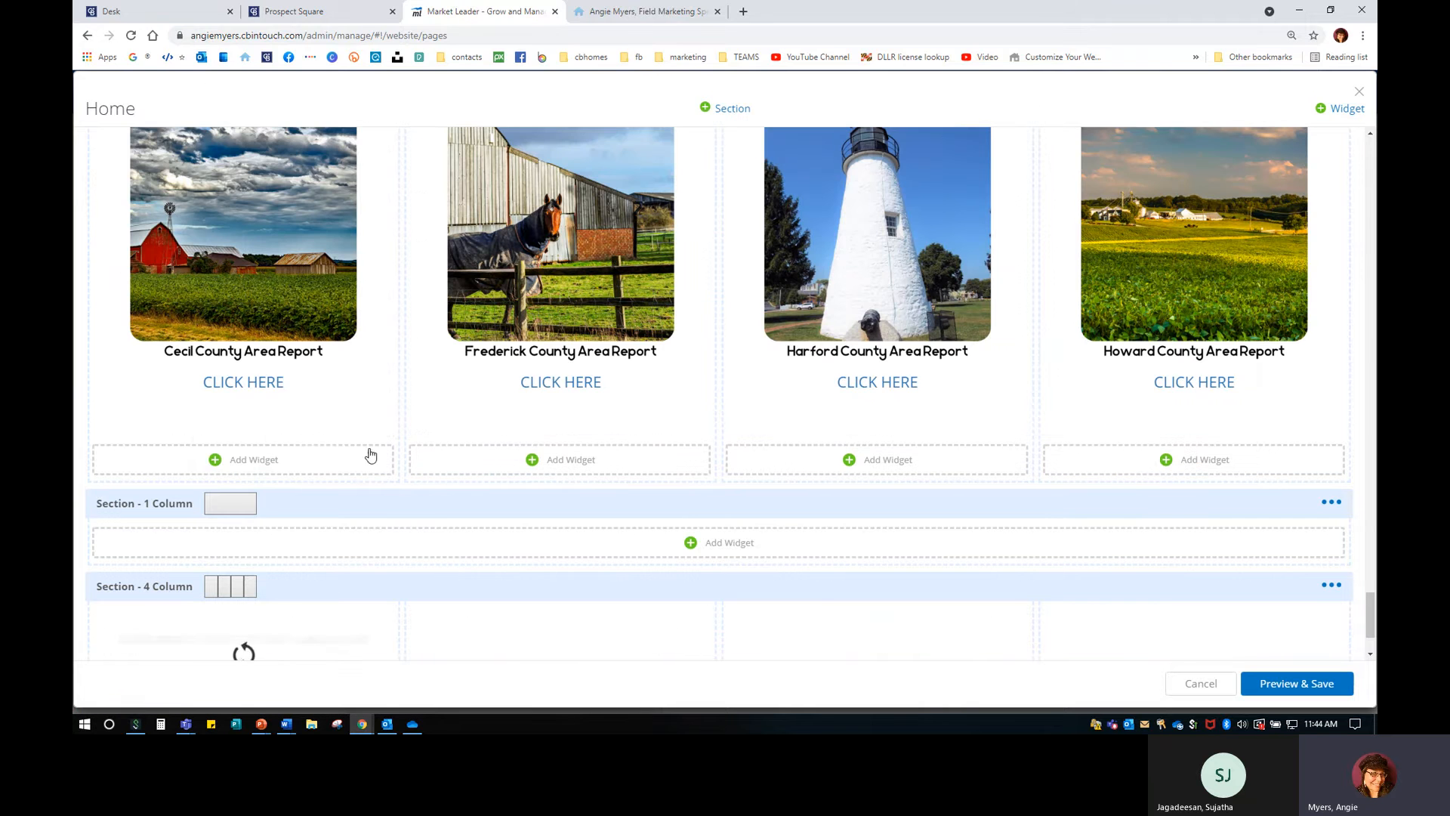
scroll(367, 450, "down", 2)
scroll(264, 543, "down", 3)
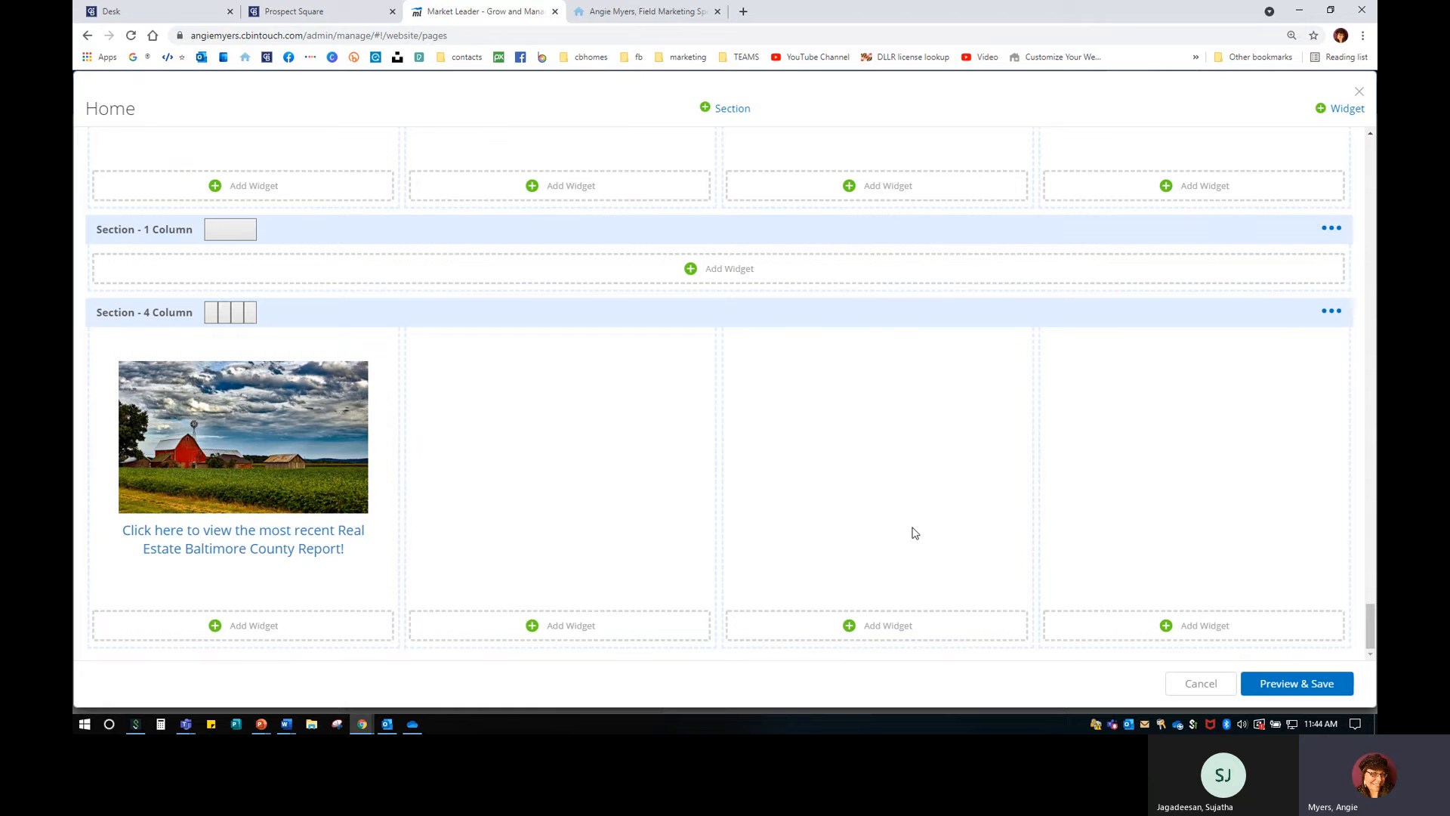
scroll(891, 512, "up", 5)
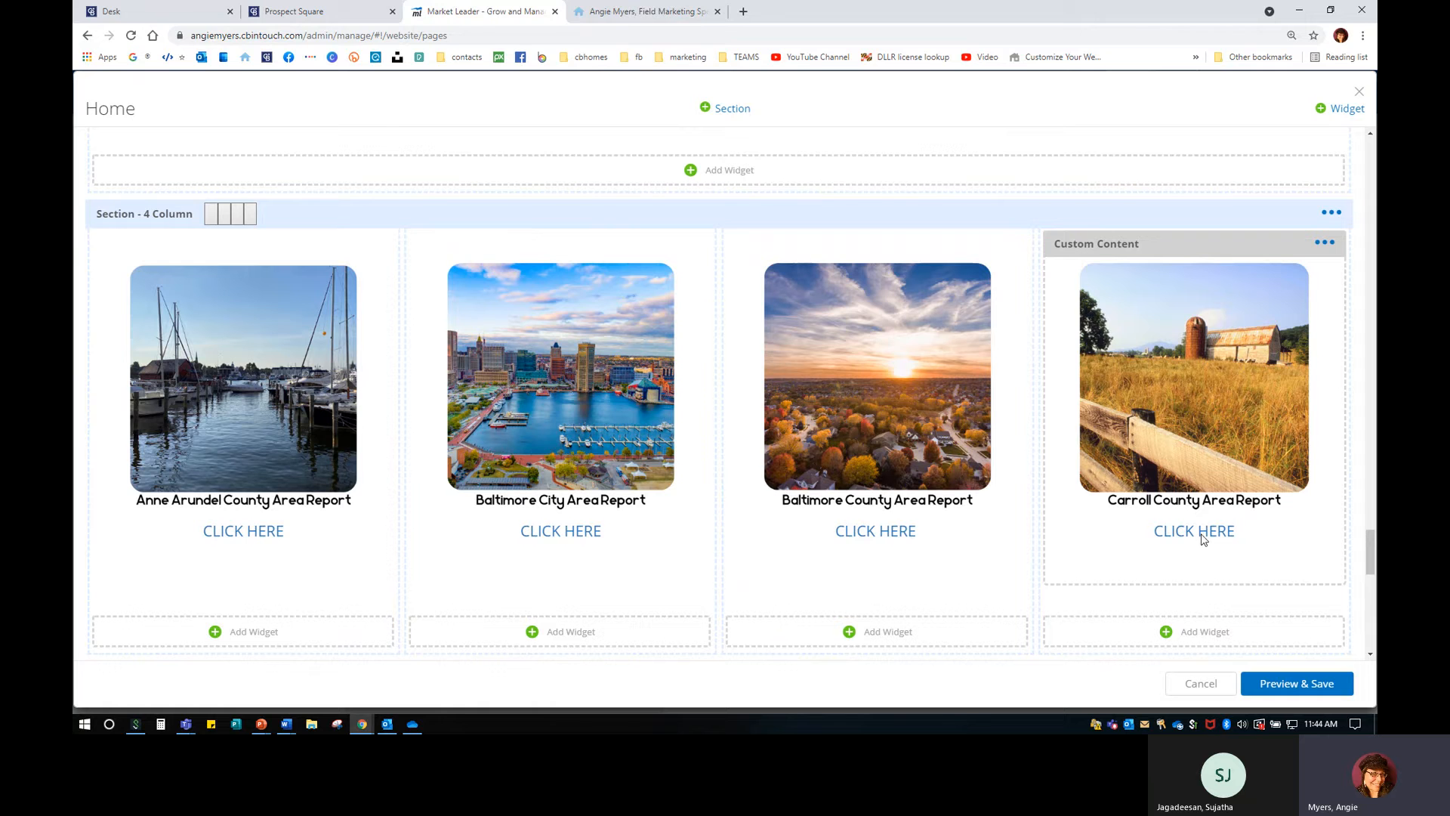
scroll(1203, 544, "down", 3)
left_click(1293, 683)
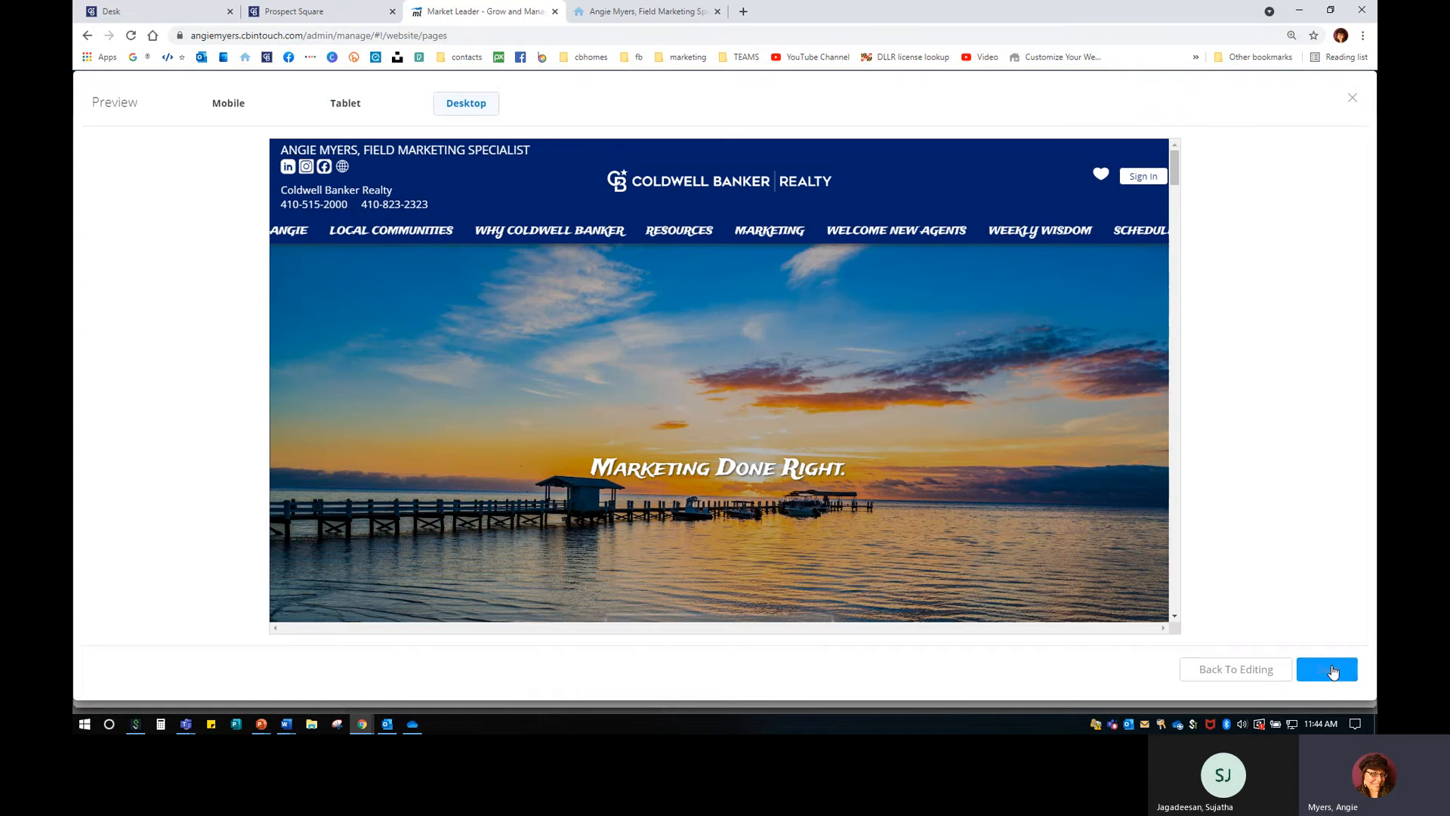
Save the homepage, reload the live agent site, and check the new Baltimore County barn card.
left_click(1327, 669)
left_click(646, 11)
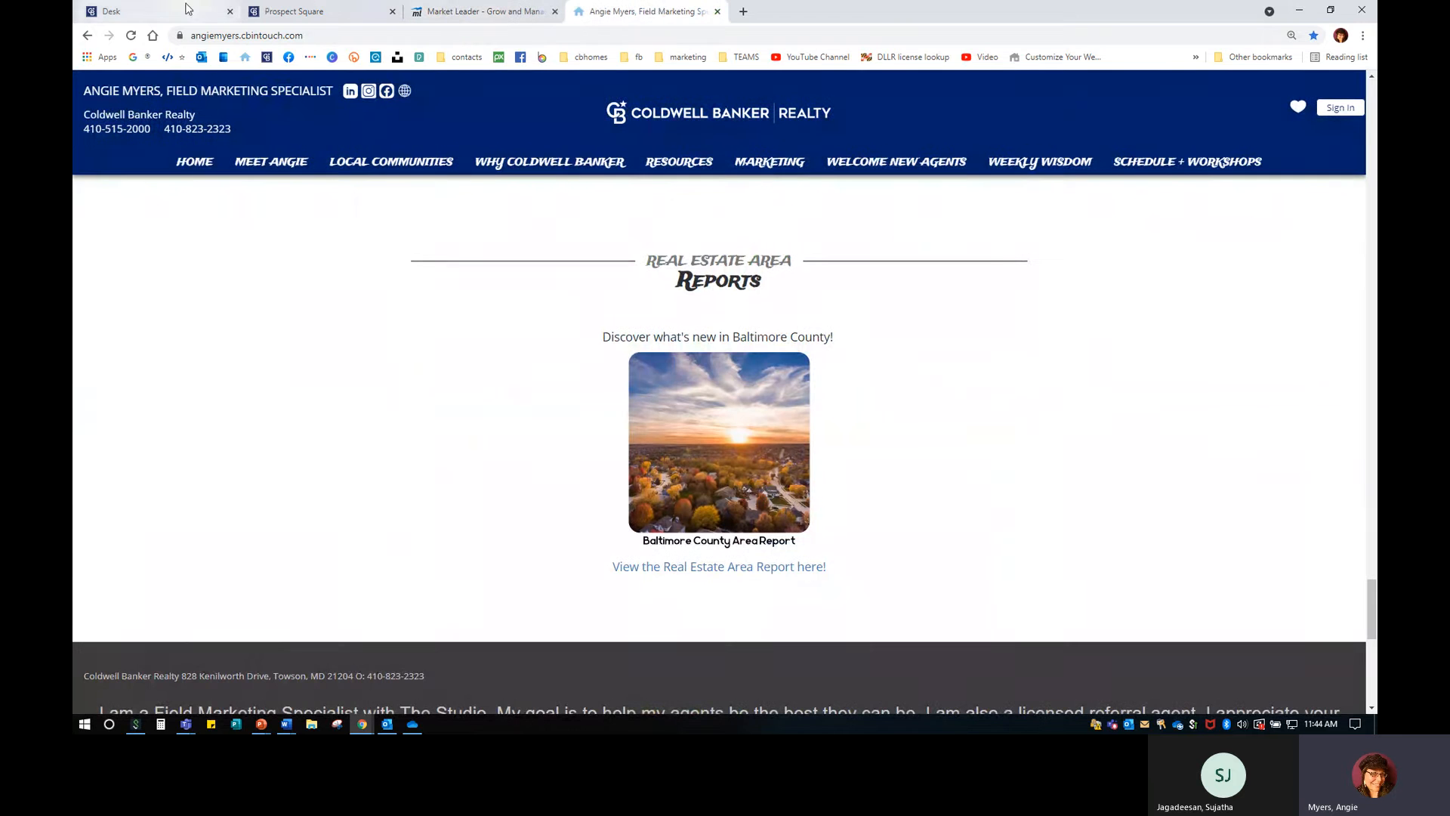
left_click(135, 38)
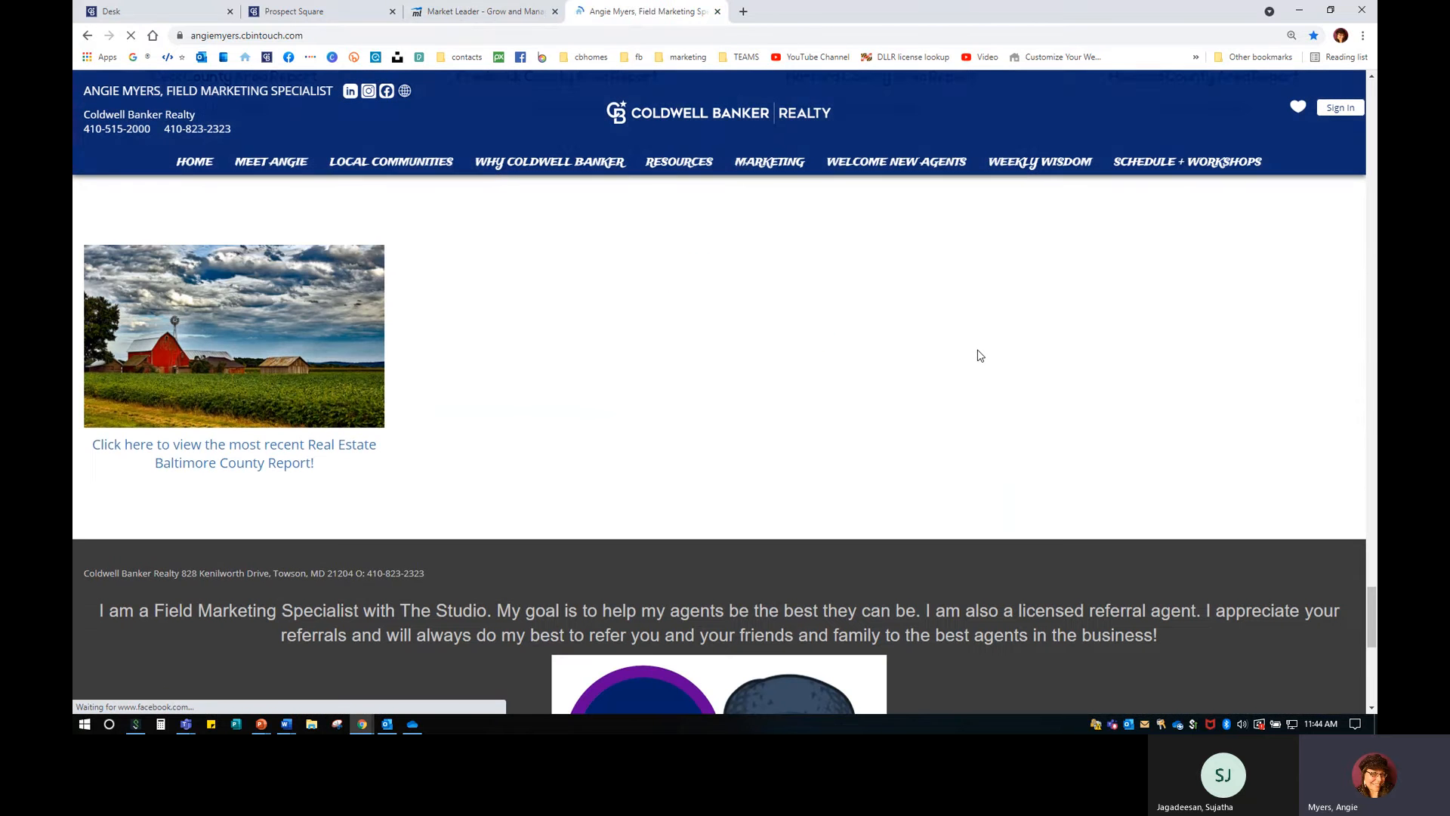
scroll(559, 423, "up", 2)
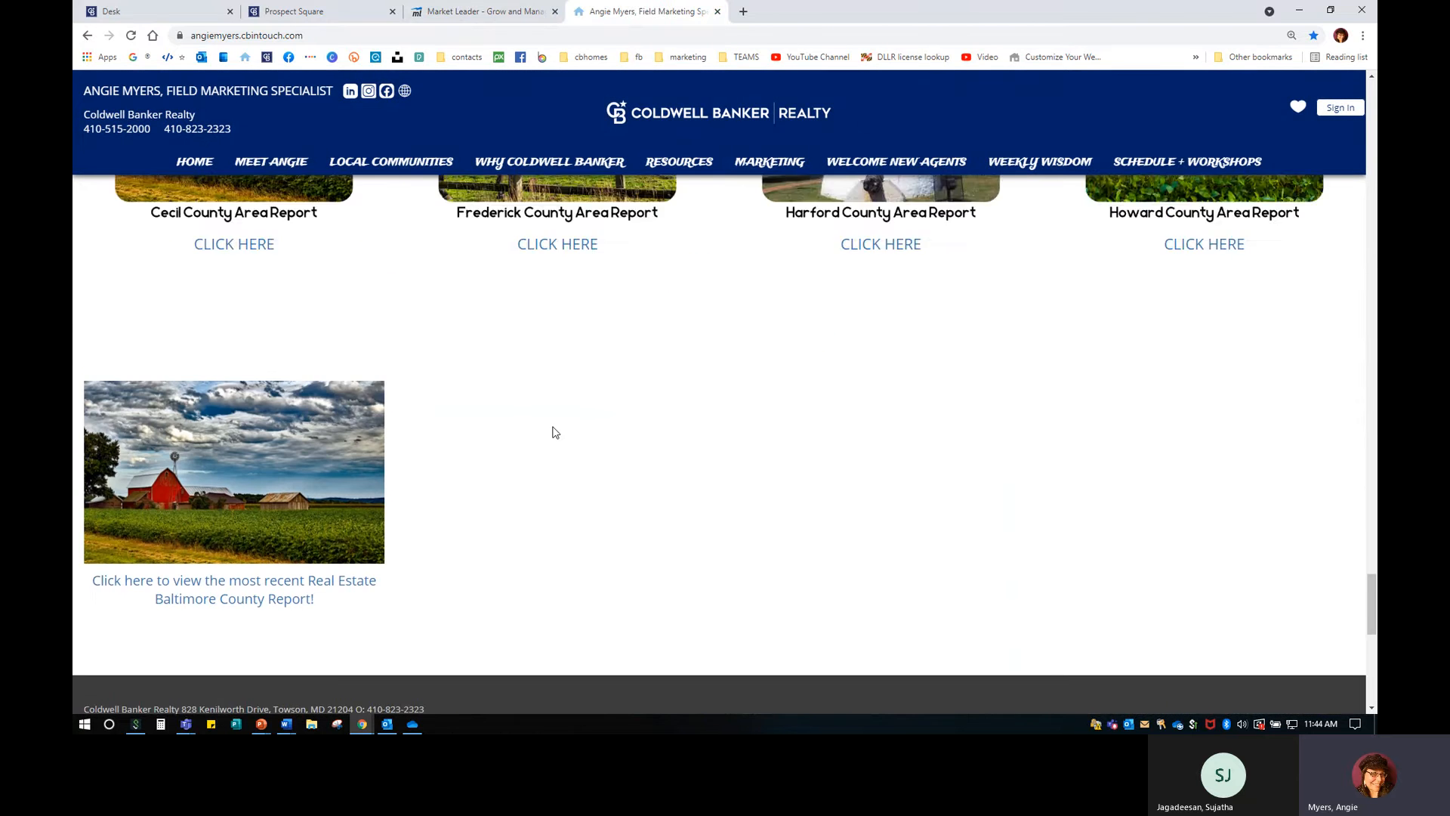
scroll(365, 487, "down", 1)
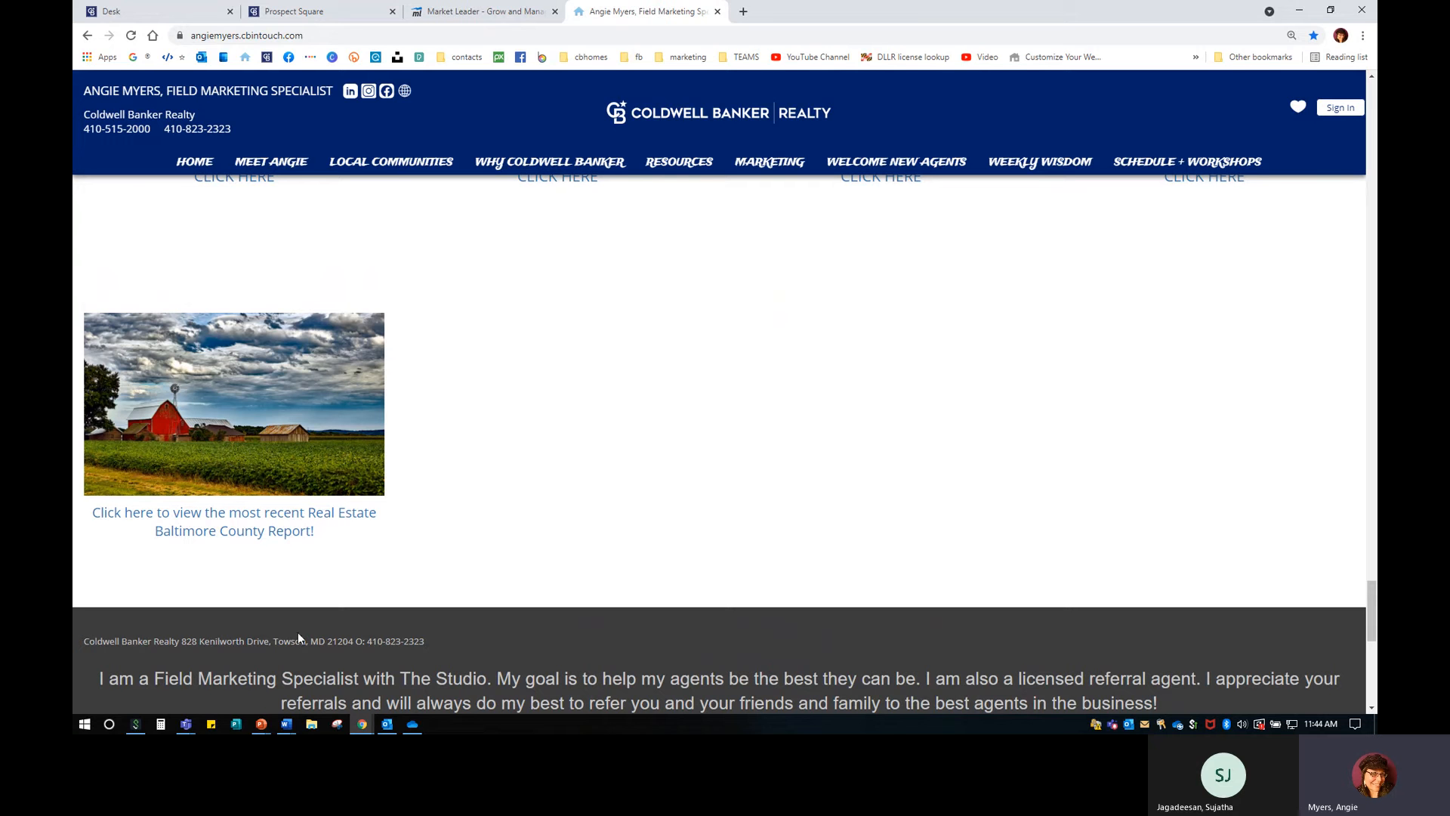
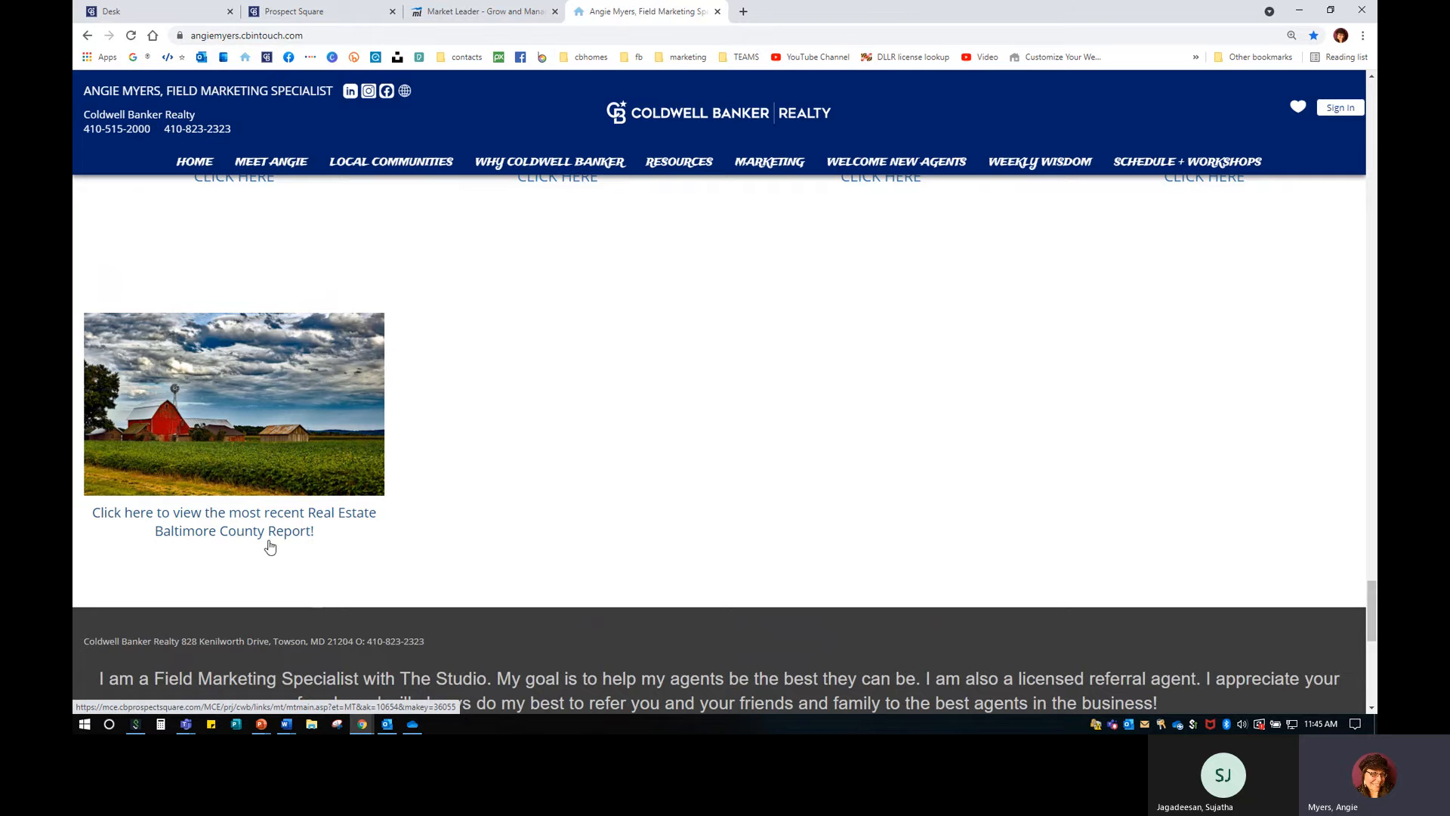
Open the linked Baltimore County area report, then close it and return to the site.
left_click(237, 528)
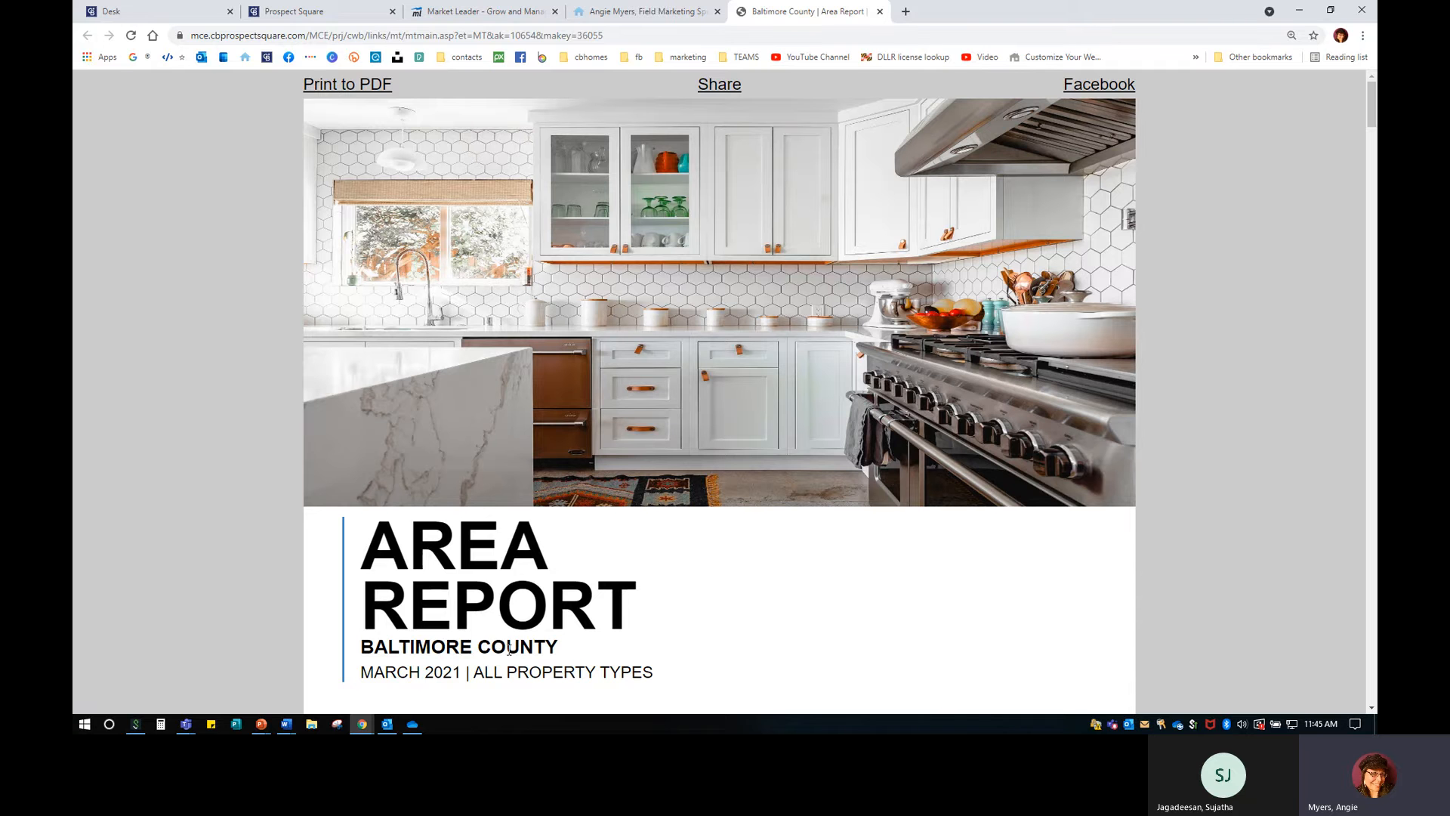
left_click(327, 11)
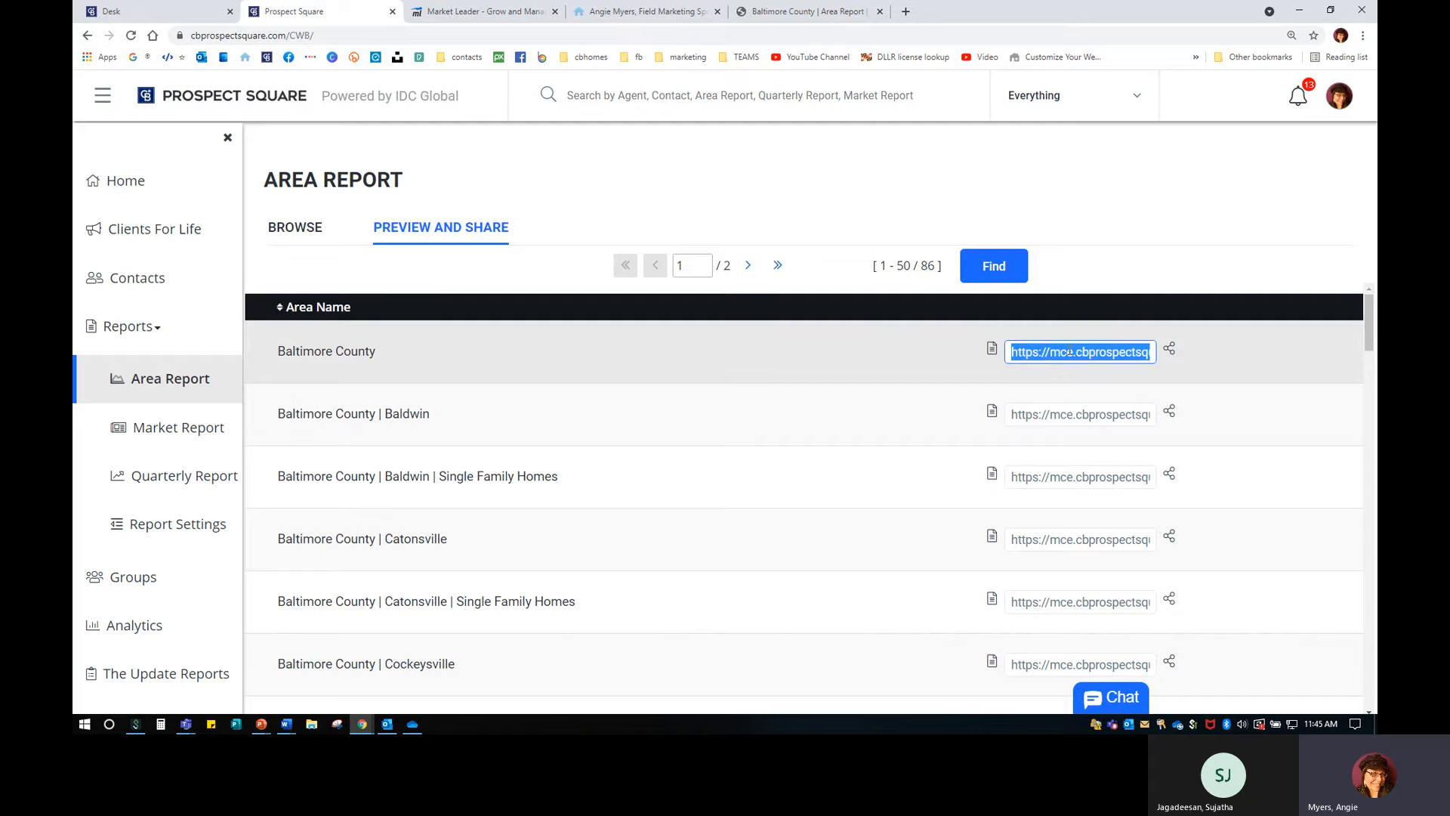
middle_click(793, 14)
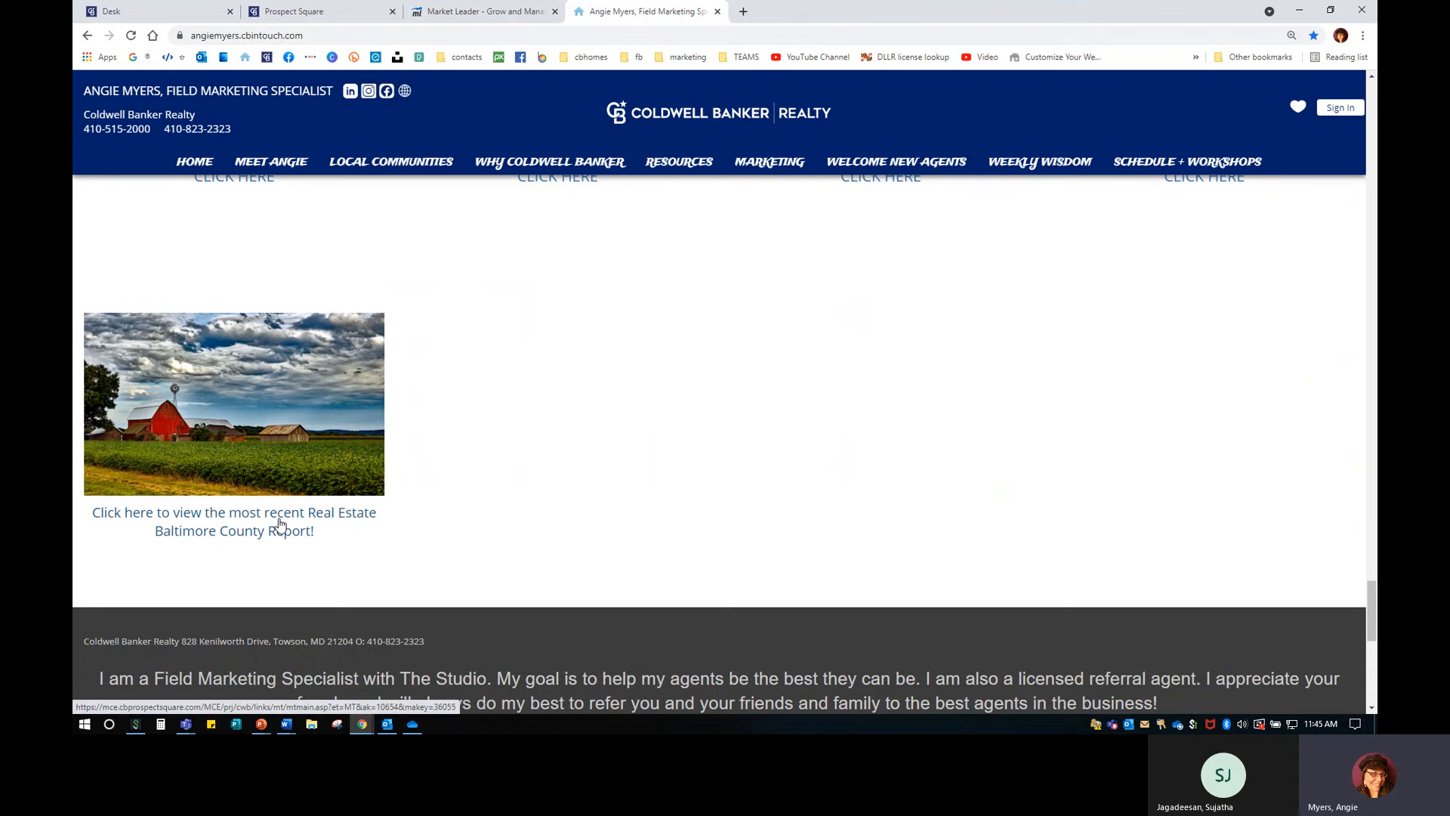
scroll(579, 534, "up", 1)
scroll(579, 534, "up", 6)
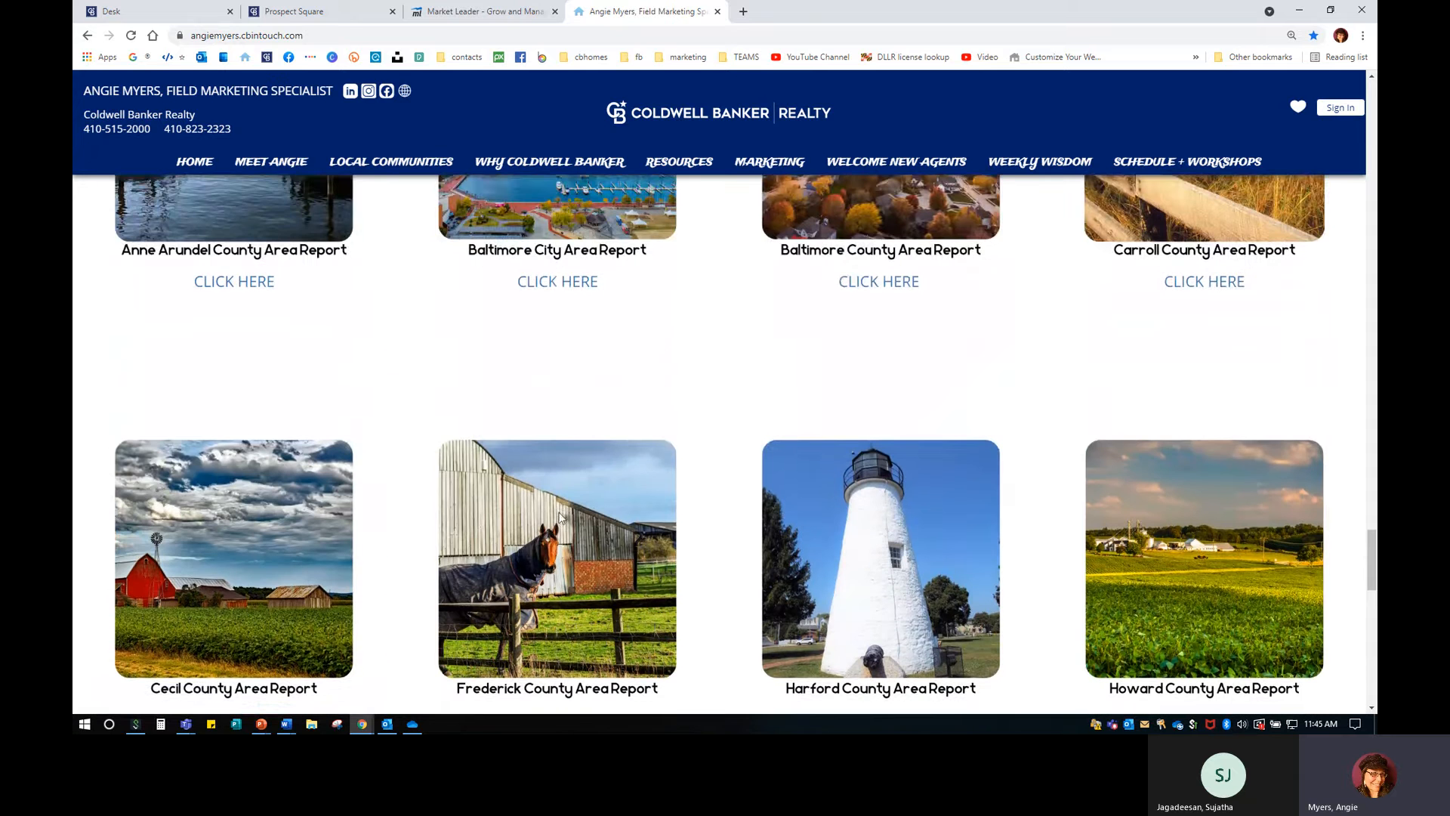
scroll(540, 533, "up", 3)
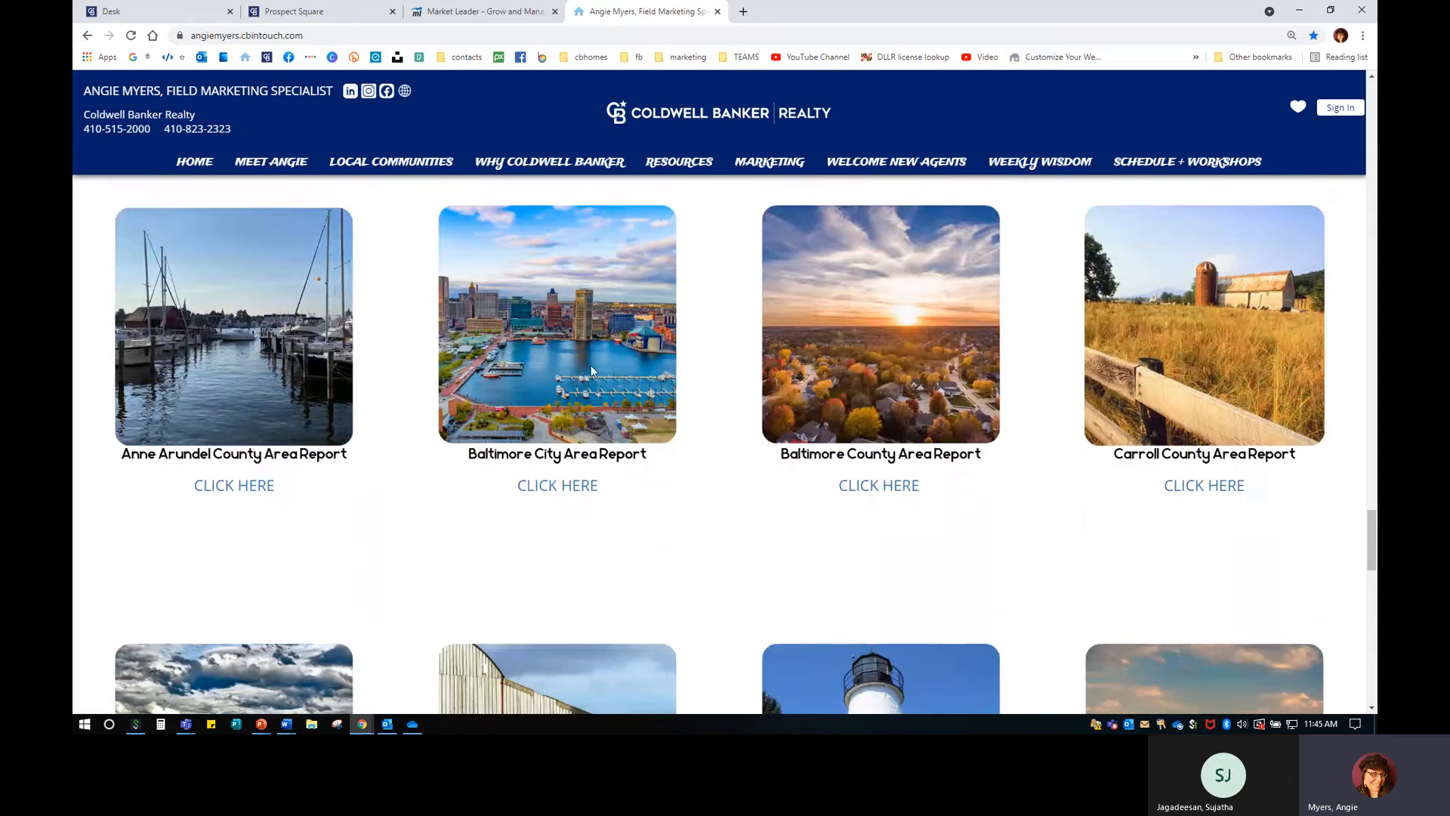
scroll(1212, 366, "down", 4)
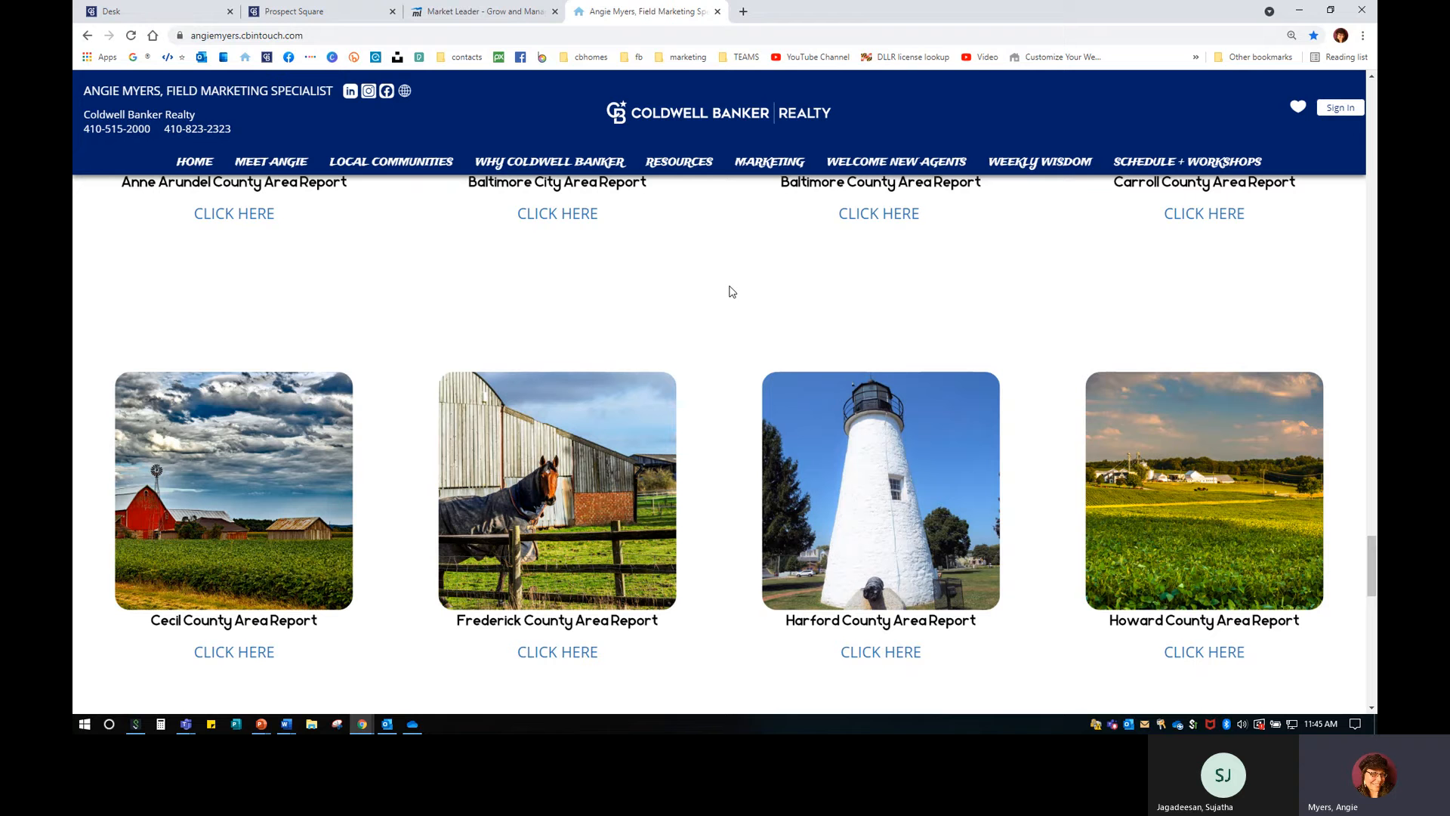
Delete the empty 1-column Home page section, then exit the editor without saving.
left_click(505, 11)
scroll(814, 492, "down", 7)
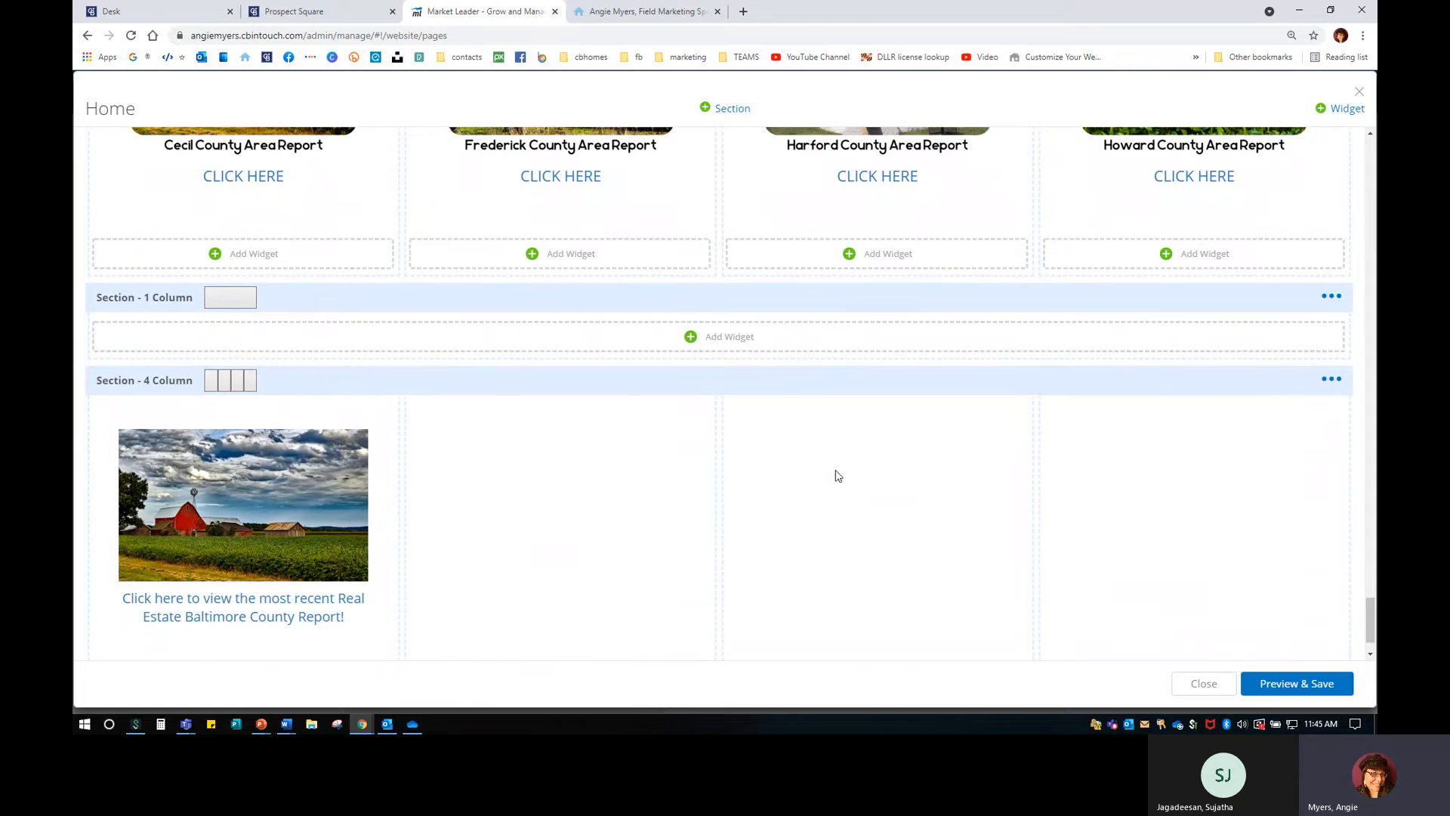
left_click(1330, 378)
left_click(1330, 296)
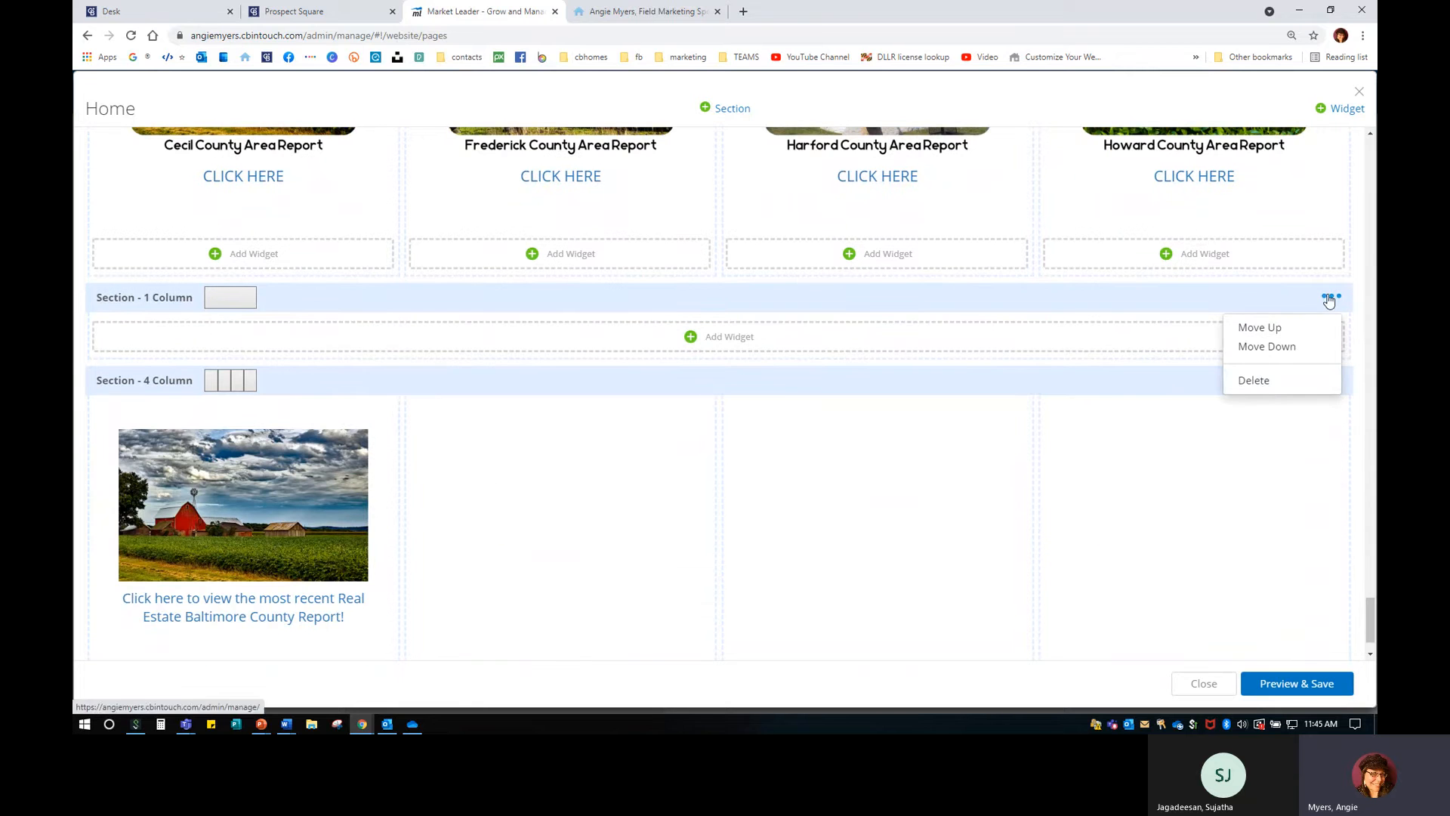
left_click(1255, 383)
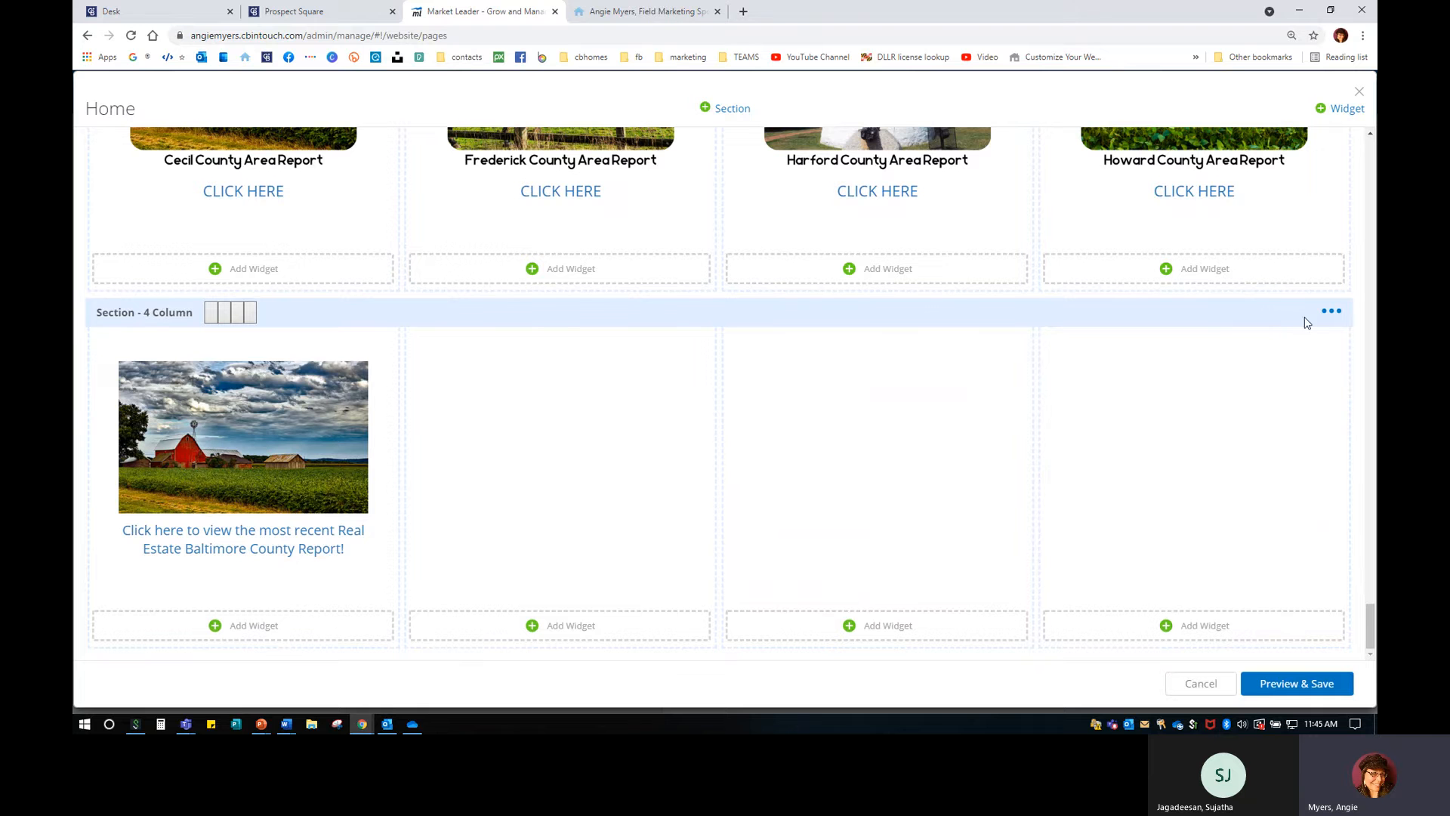
left_click(1331, 311)
left_click(880, 484)
left_click(1201, 682)
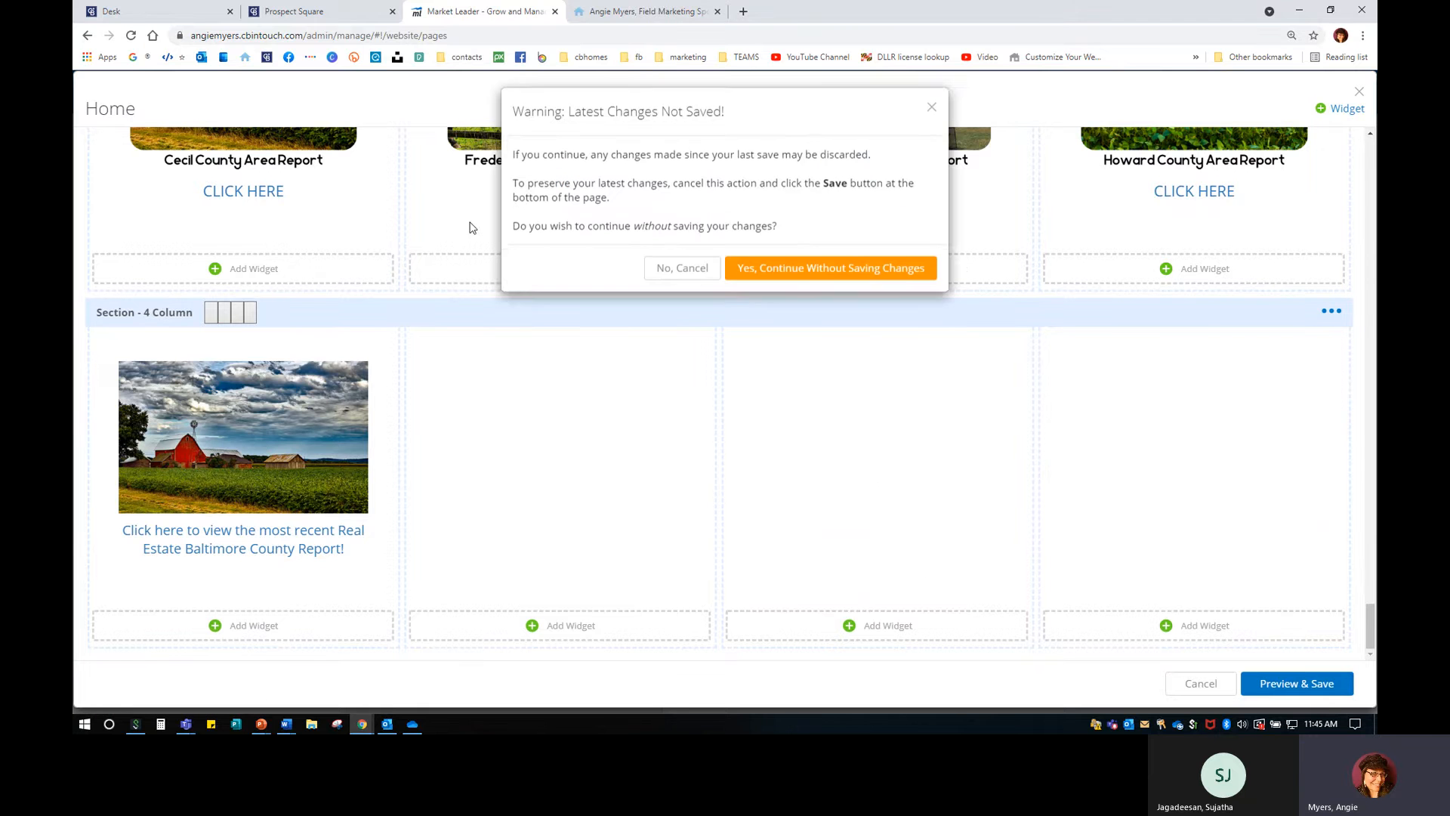
left_click(829, 278)
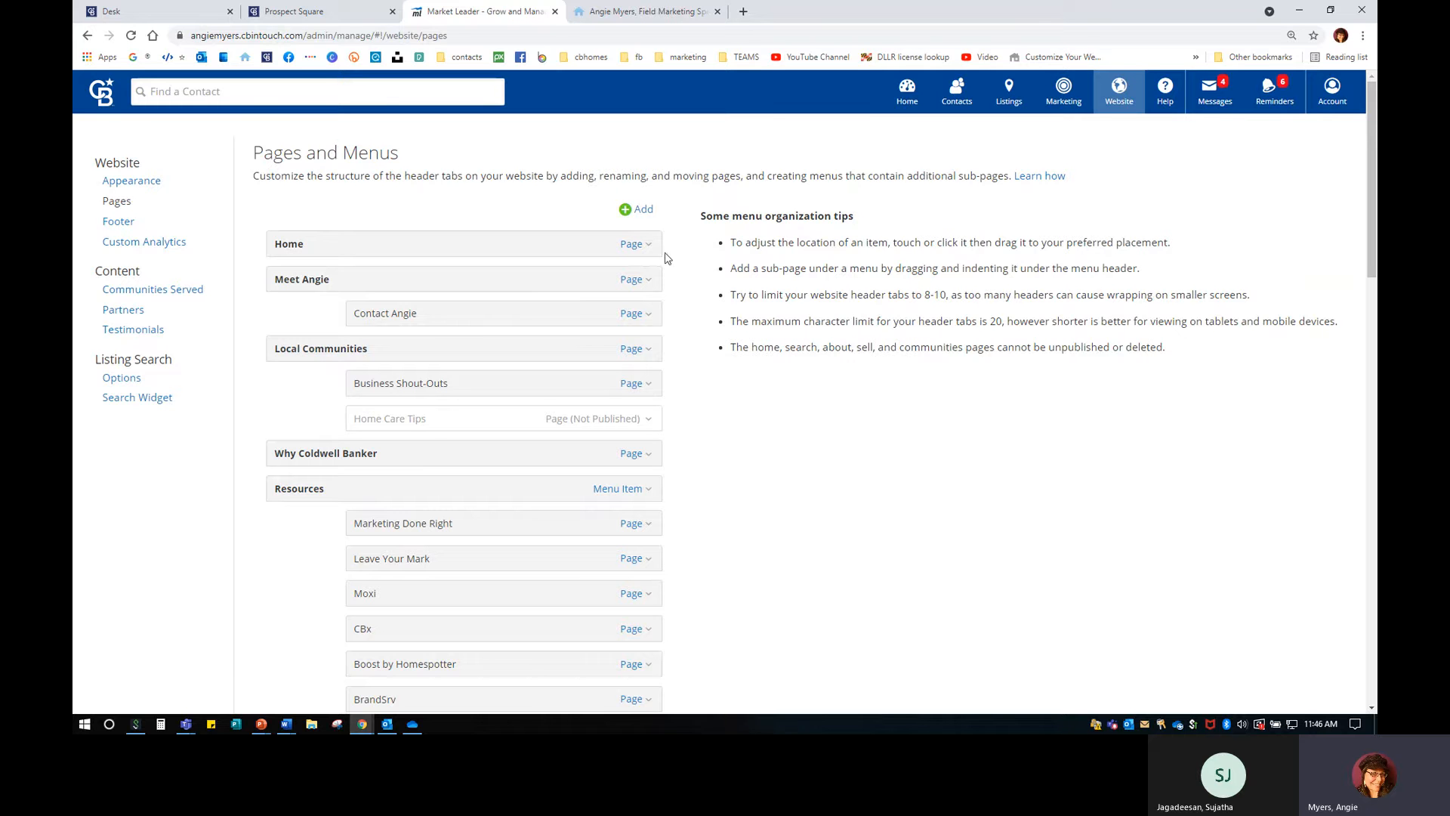
On the public site, go to Meet Angie > Local Communities.
left_click(667, 9)
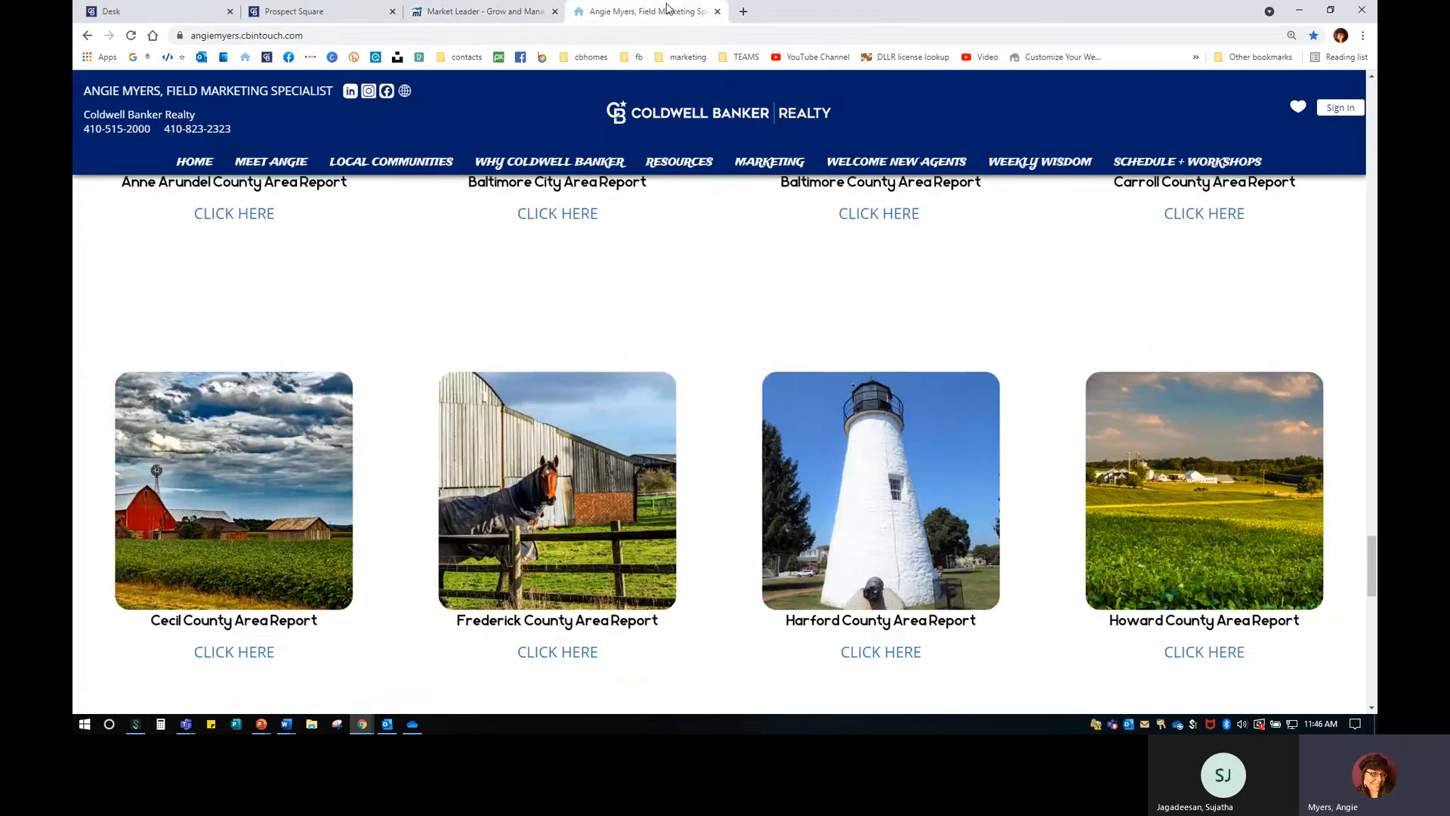
scroll(412, 383, "up", 3)
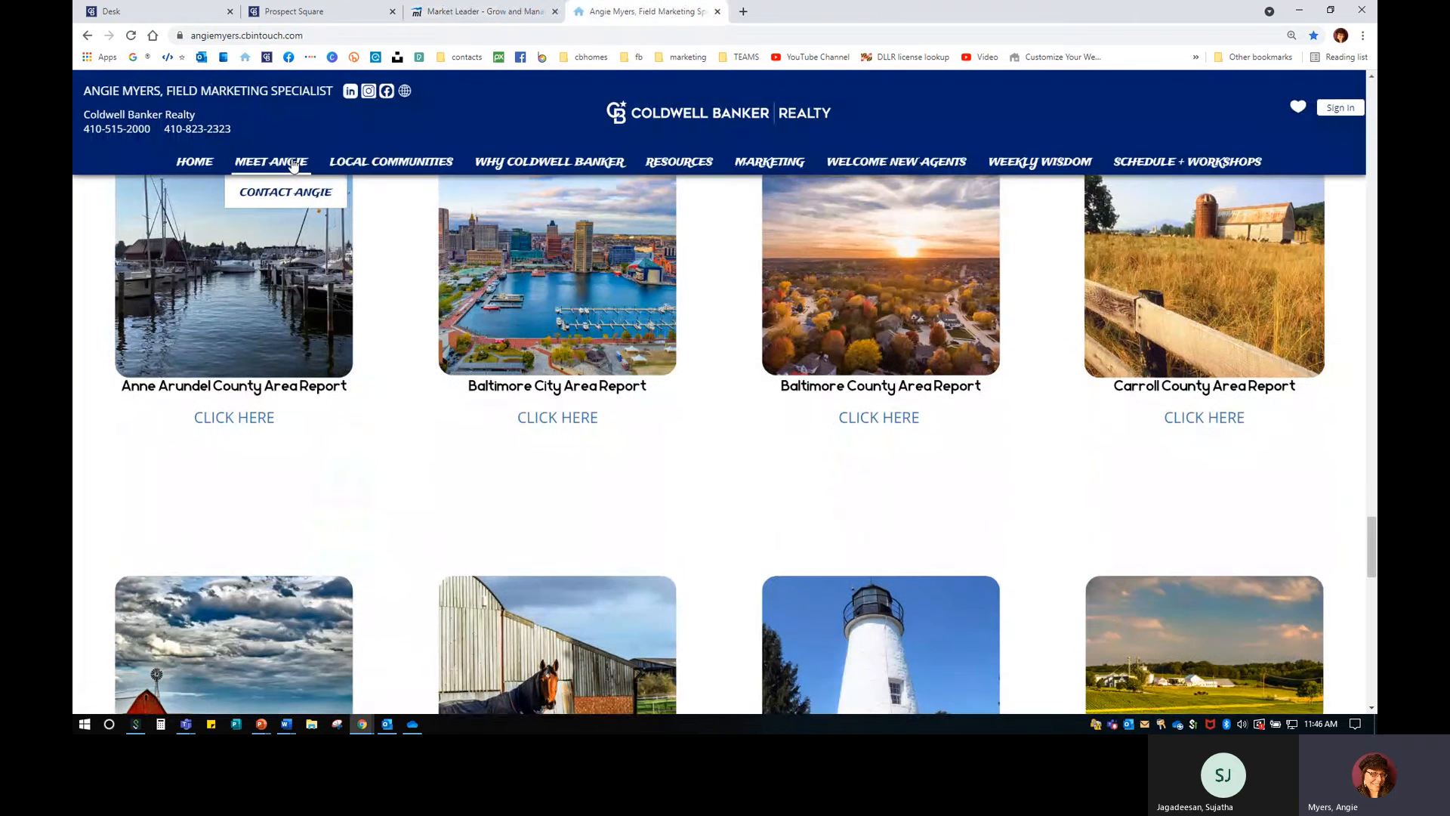
left_click(293, 164)
mouse_move(400, 165)
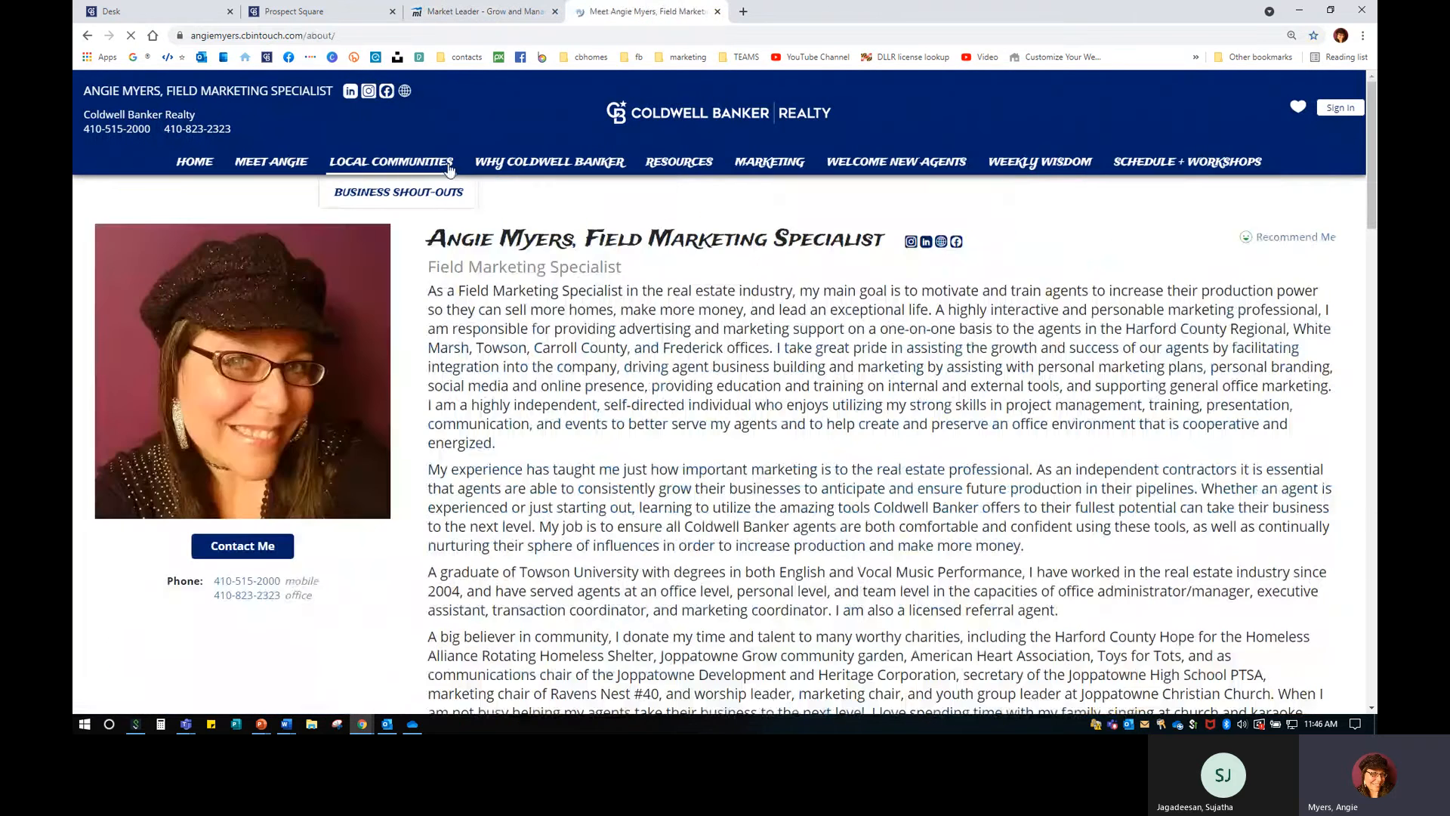
left_click(407, 165)
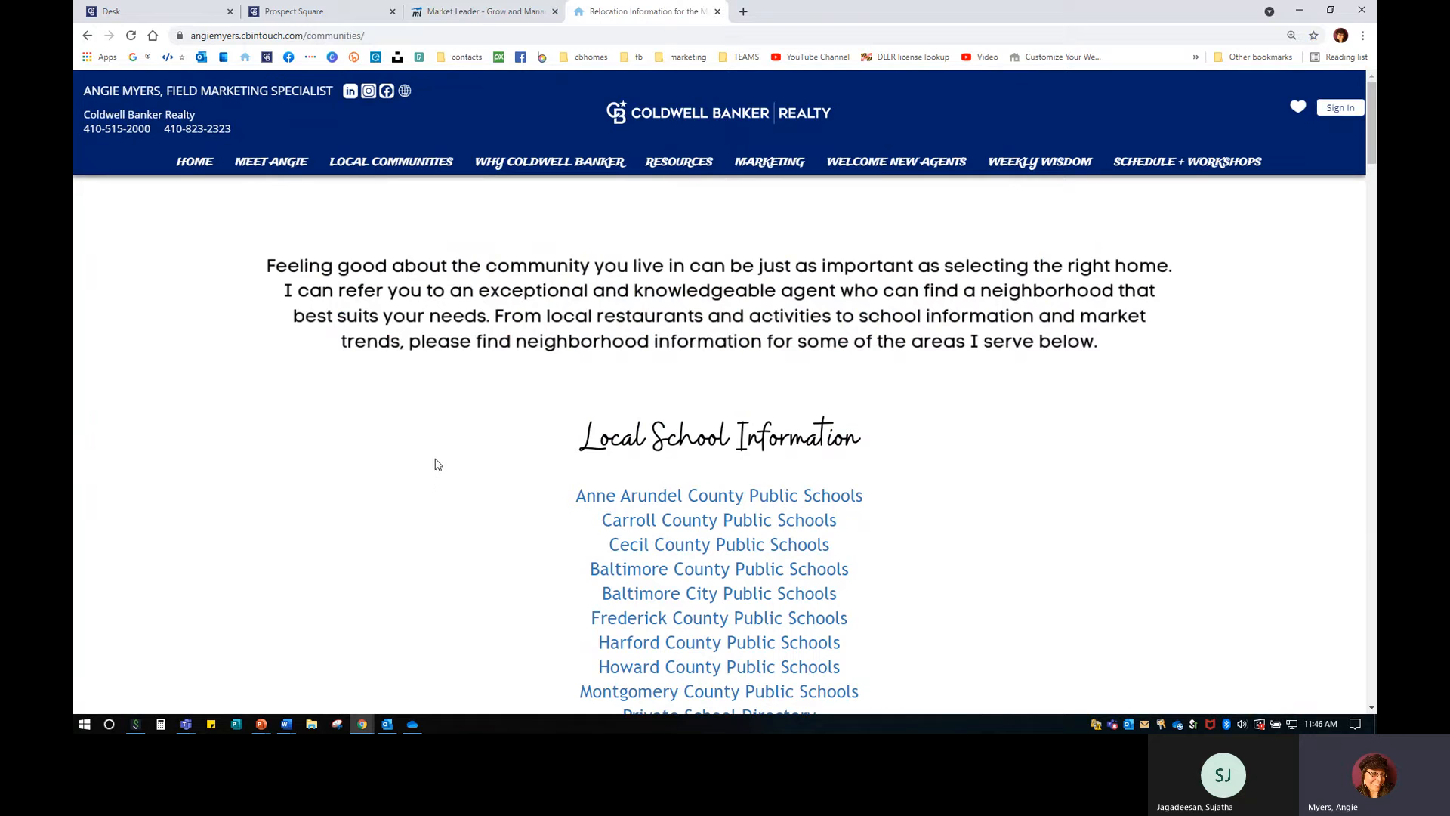
Check Pages and Menus, then review the Local Communities schools, libraries and sports teams.
left_click(467, 15)
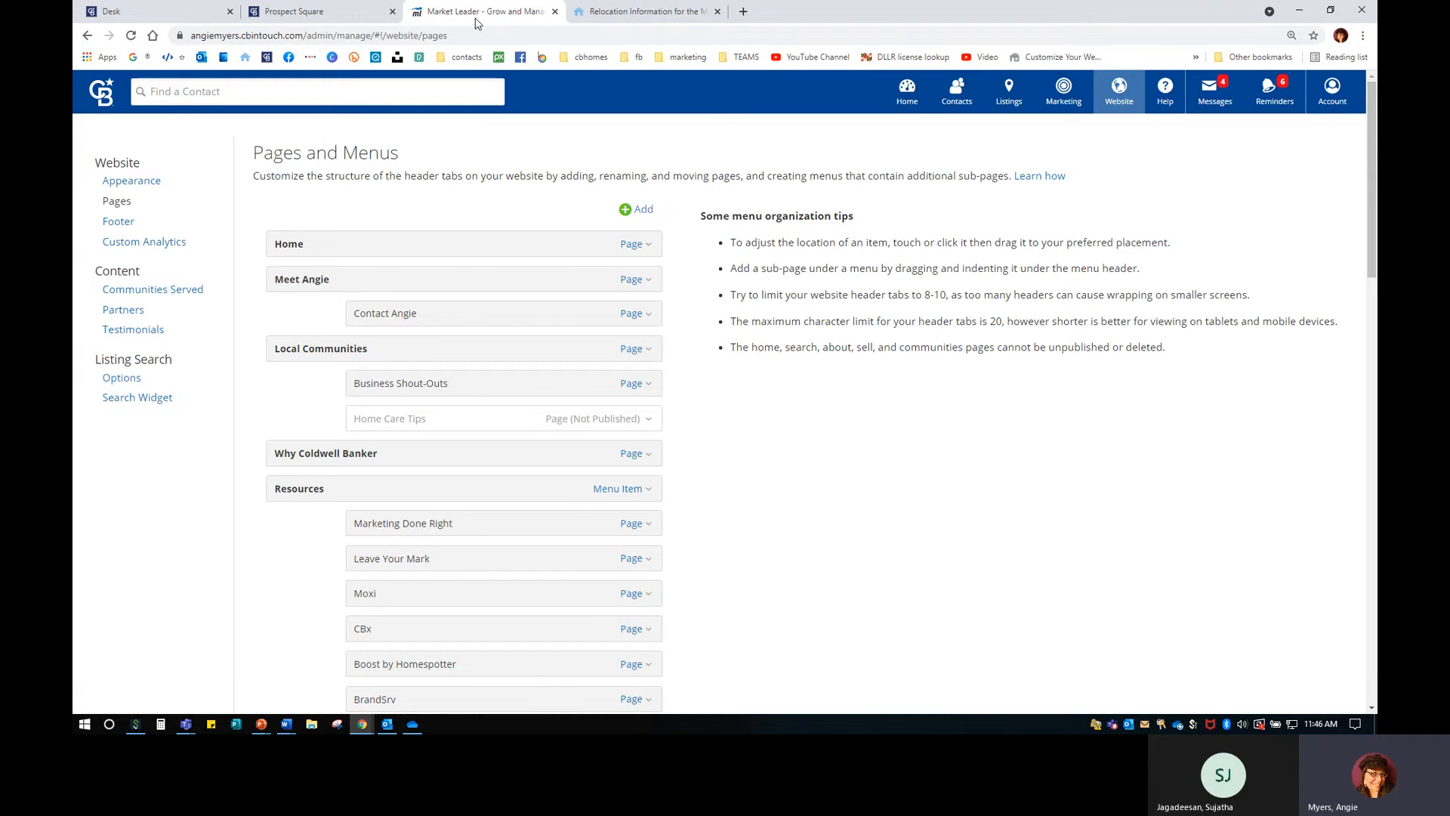
left_click(627, 12)
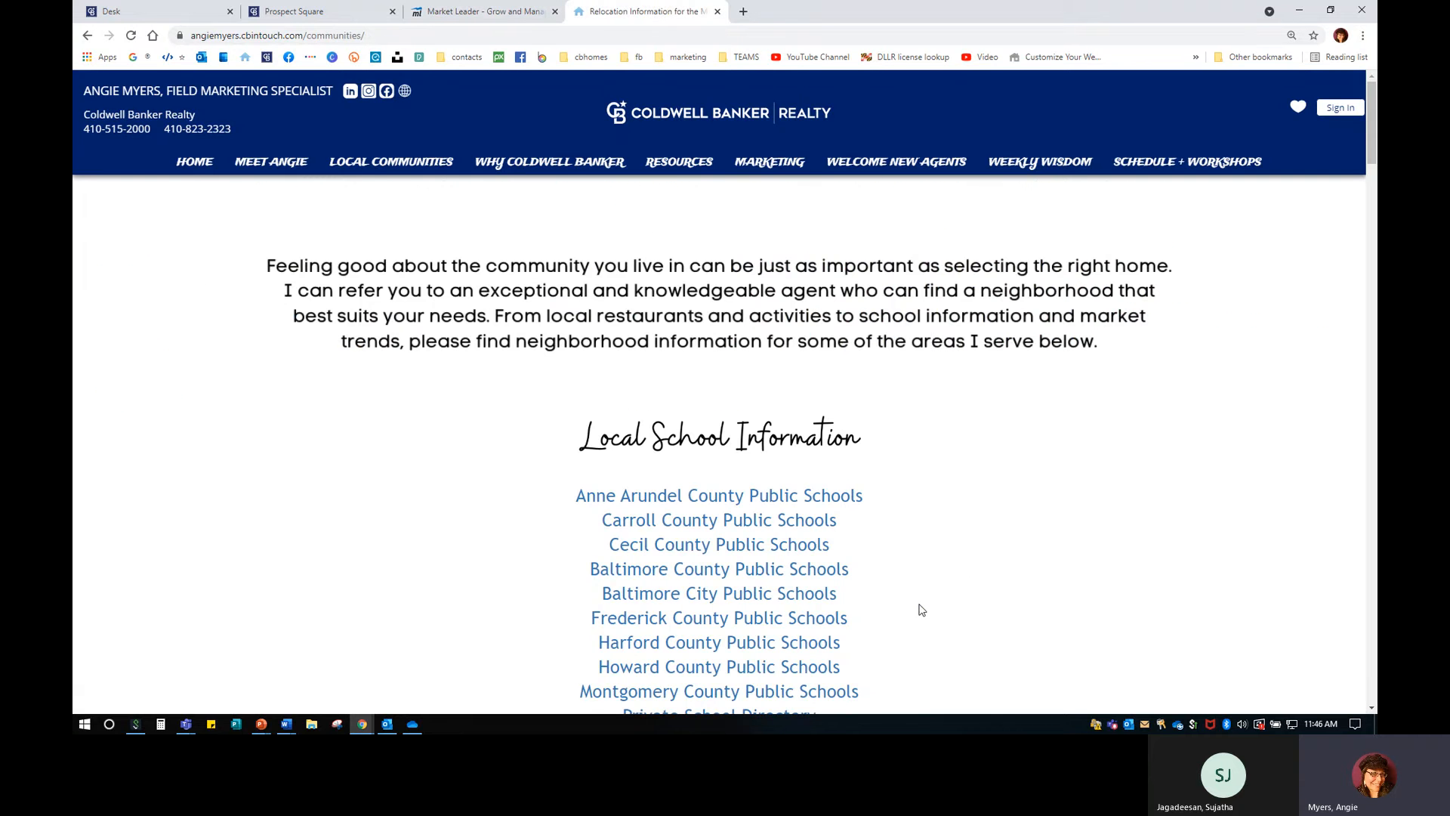
scroll(921, 610, "down", 12)
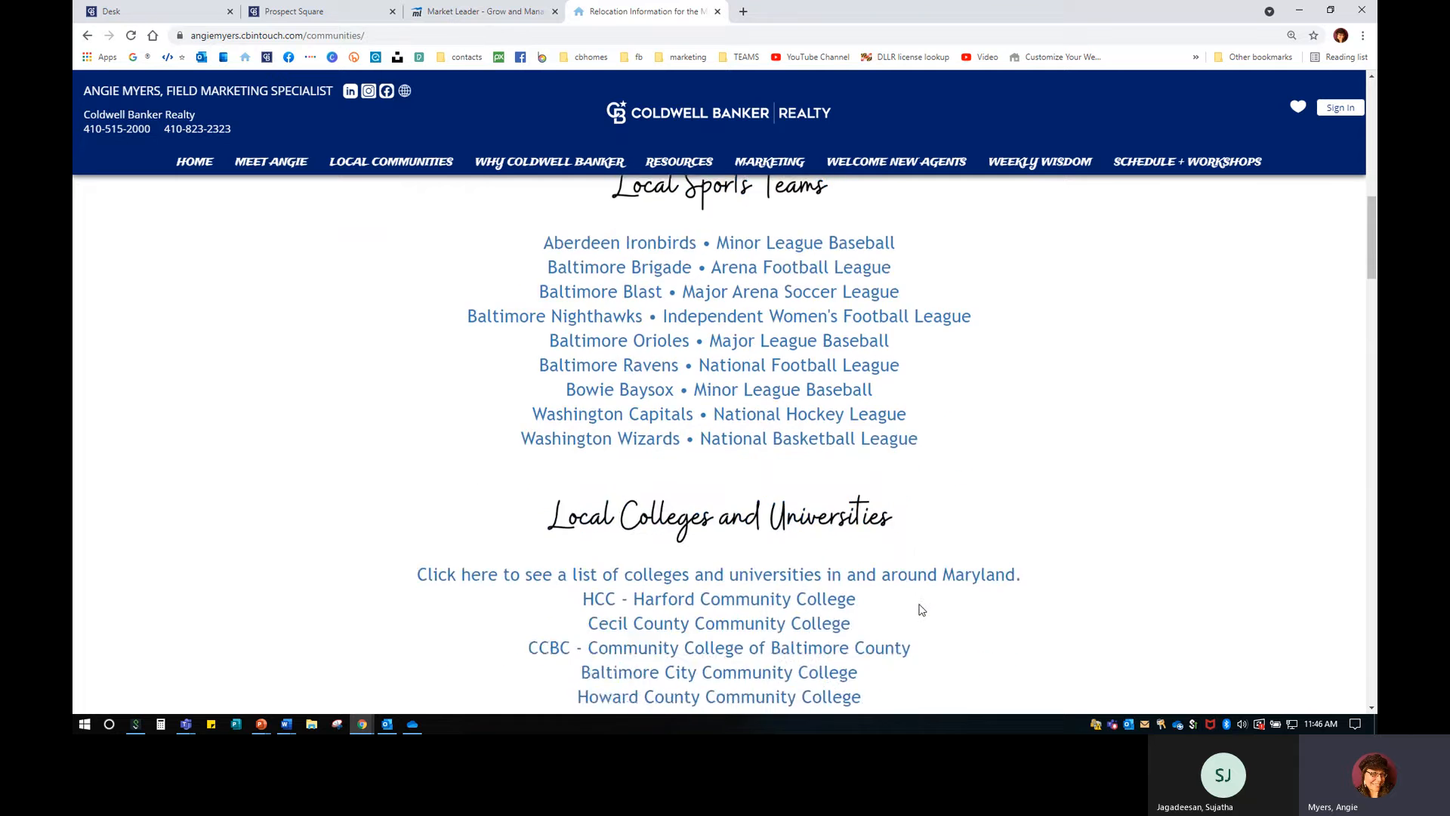
scroll(921, 610, "down", 6)
scroll(921, 611, "up", 10)
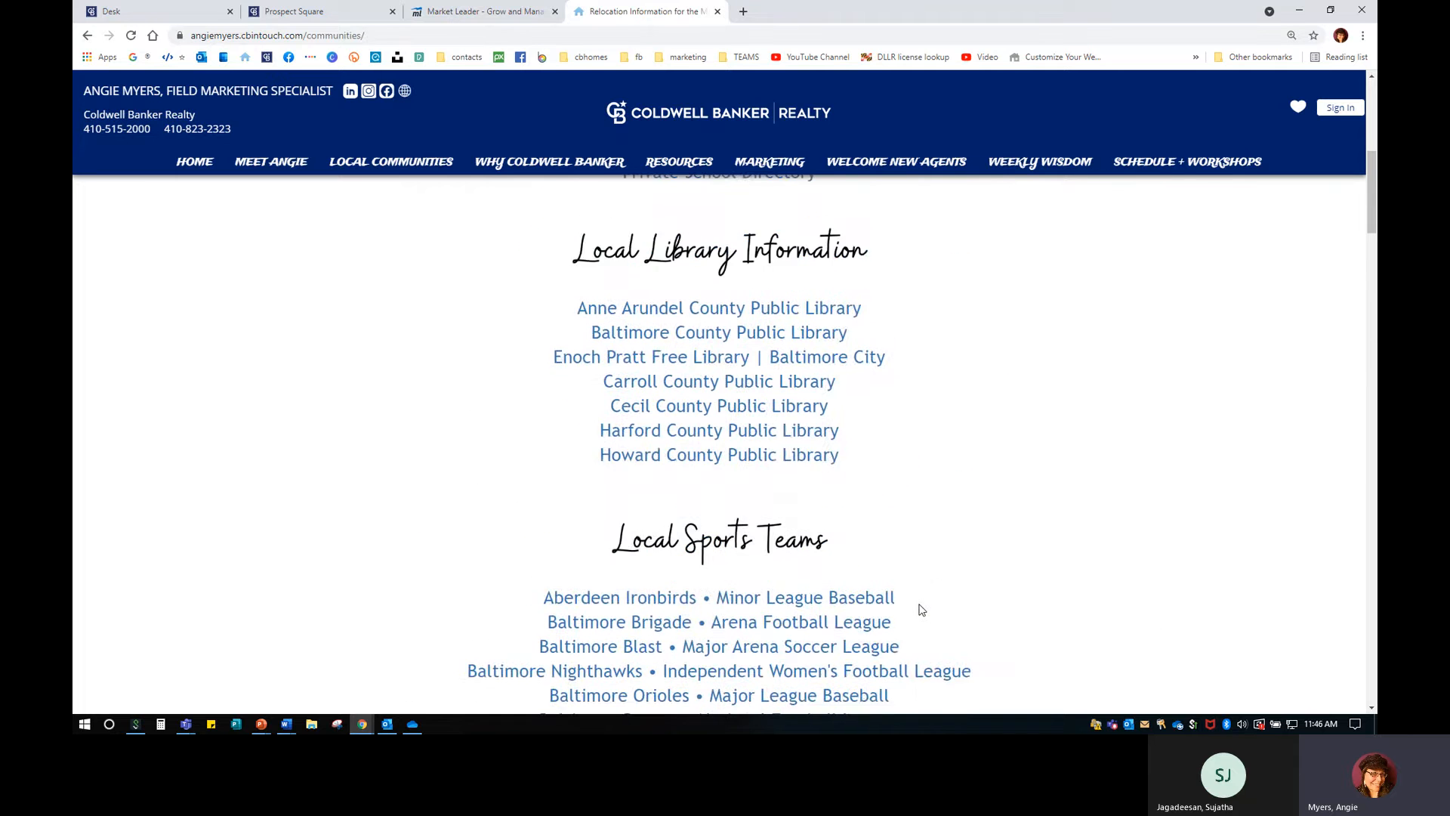
scroll(921, 610, "up", 5)
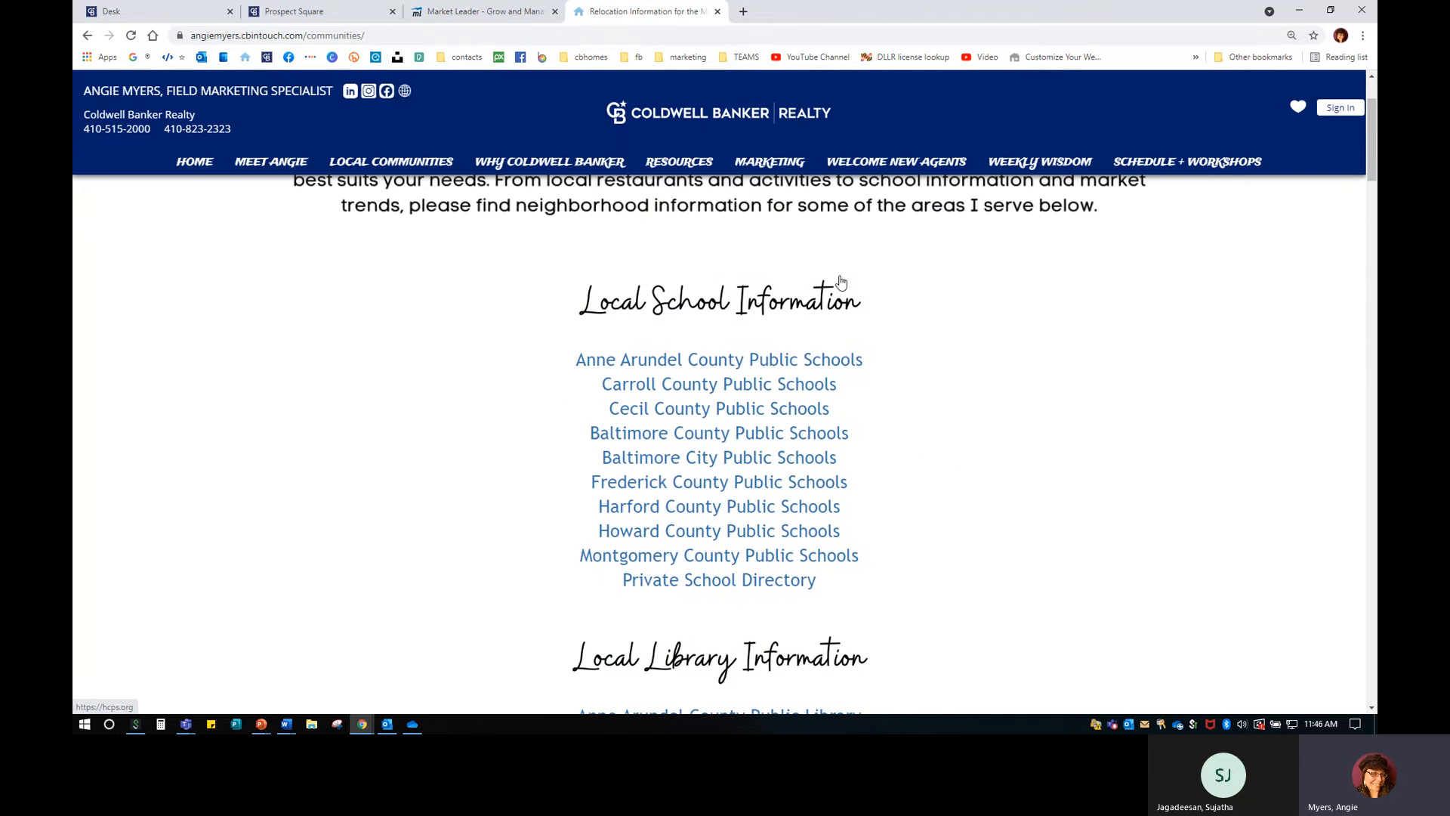
scroll(977, 563, "down", 4)
scroll(977, 563, "up", 4)
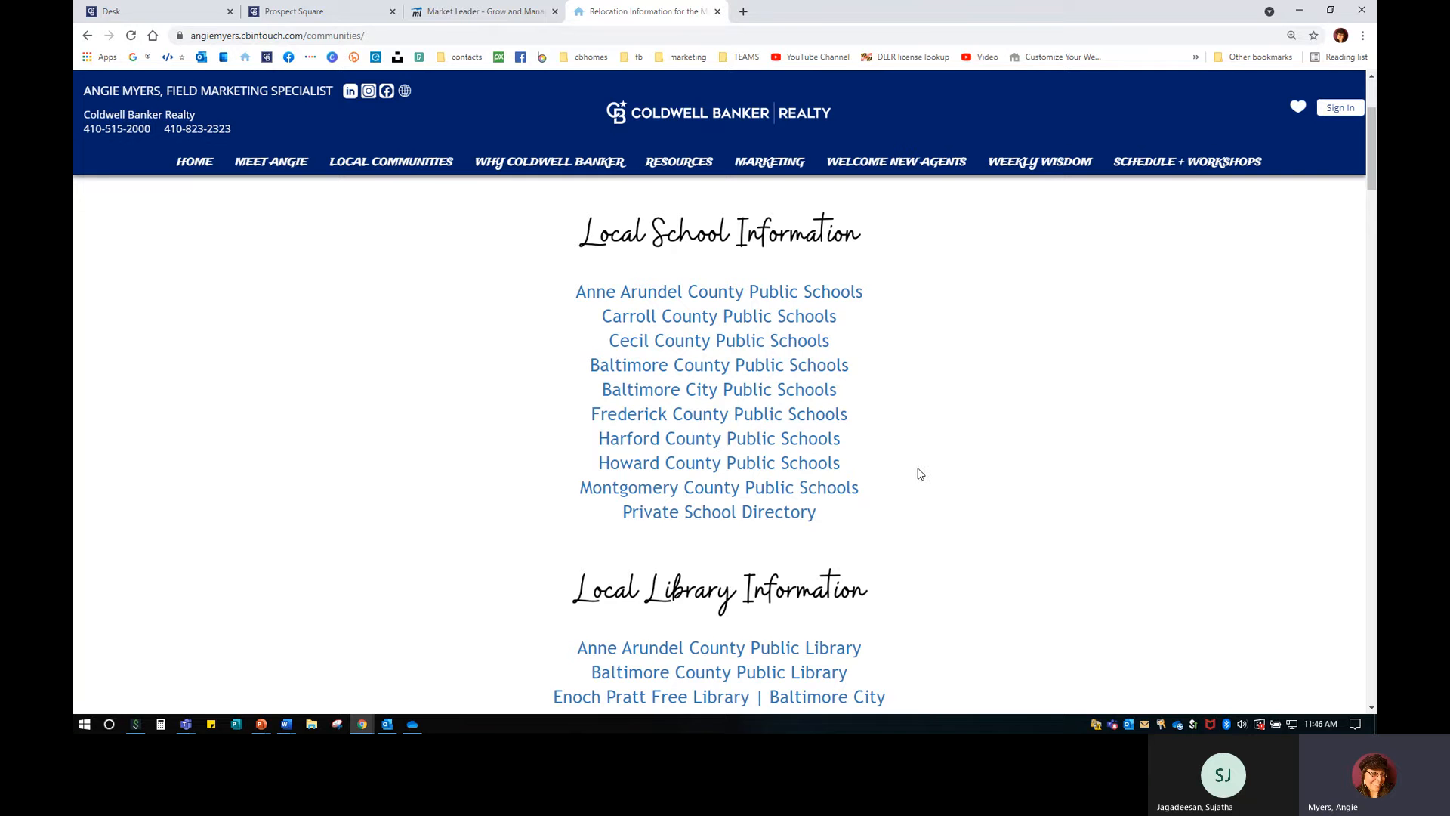
scroll(920, 473, "down", 3)
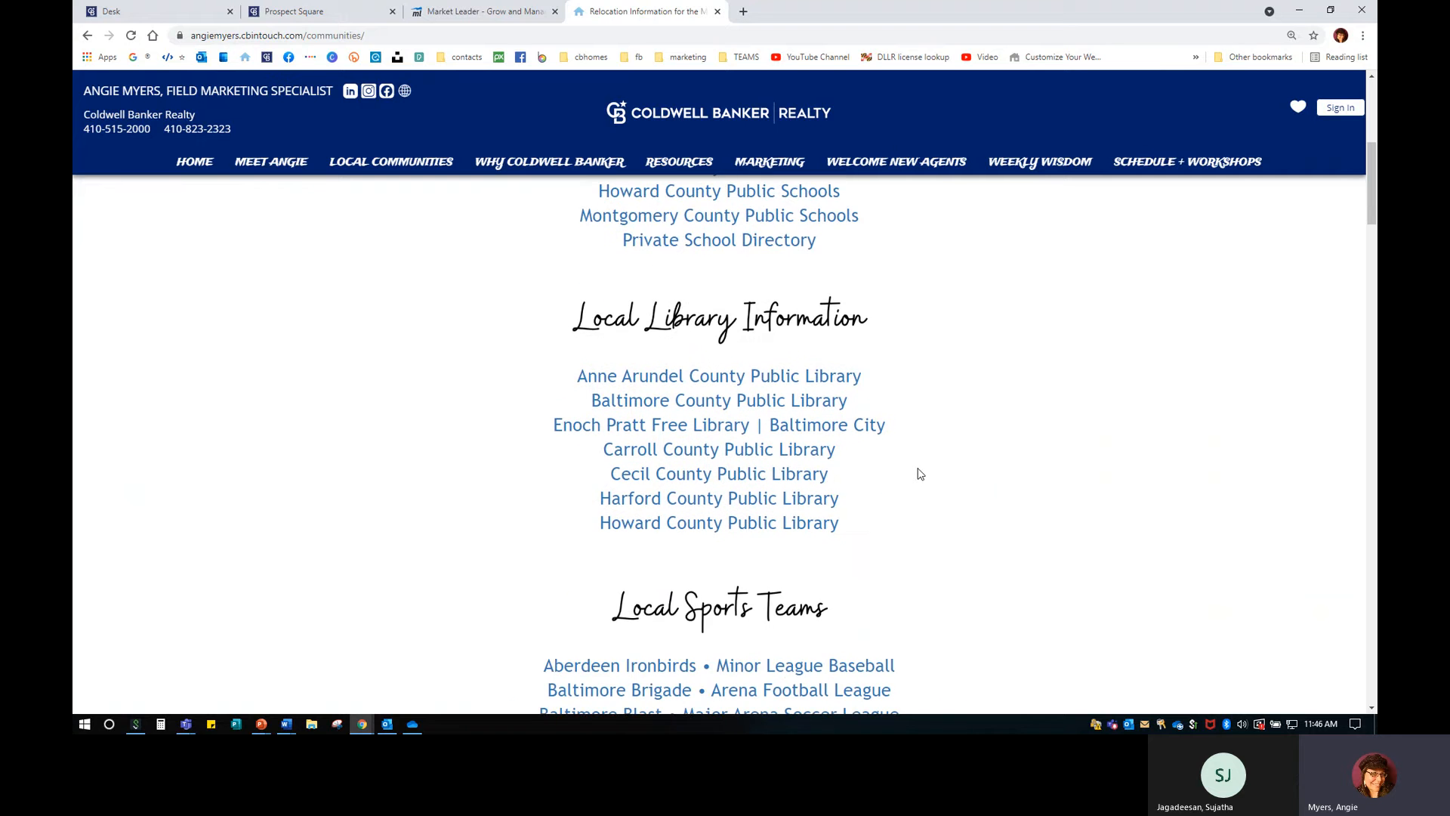
scroll(917, 473, "down", 2)
scroll(918, 473, "up", 2)
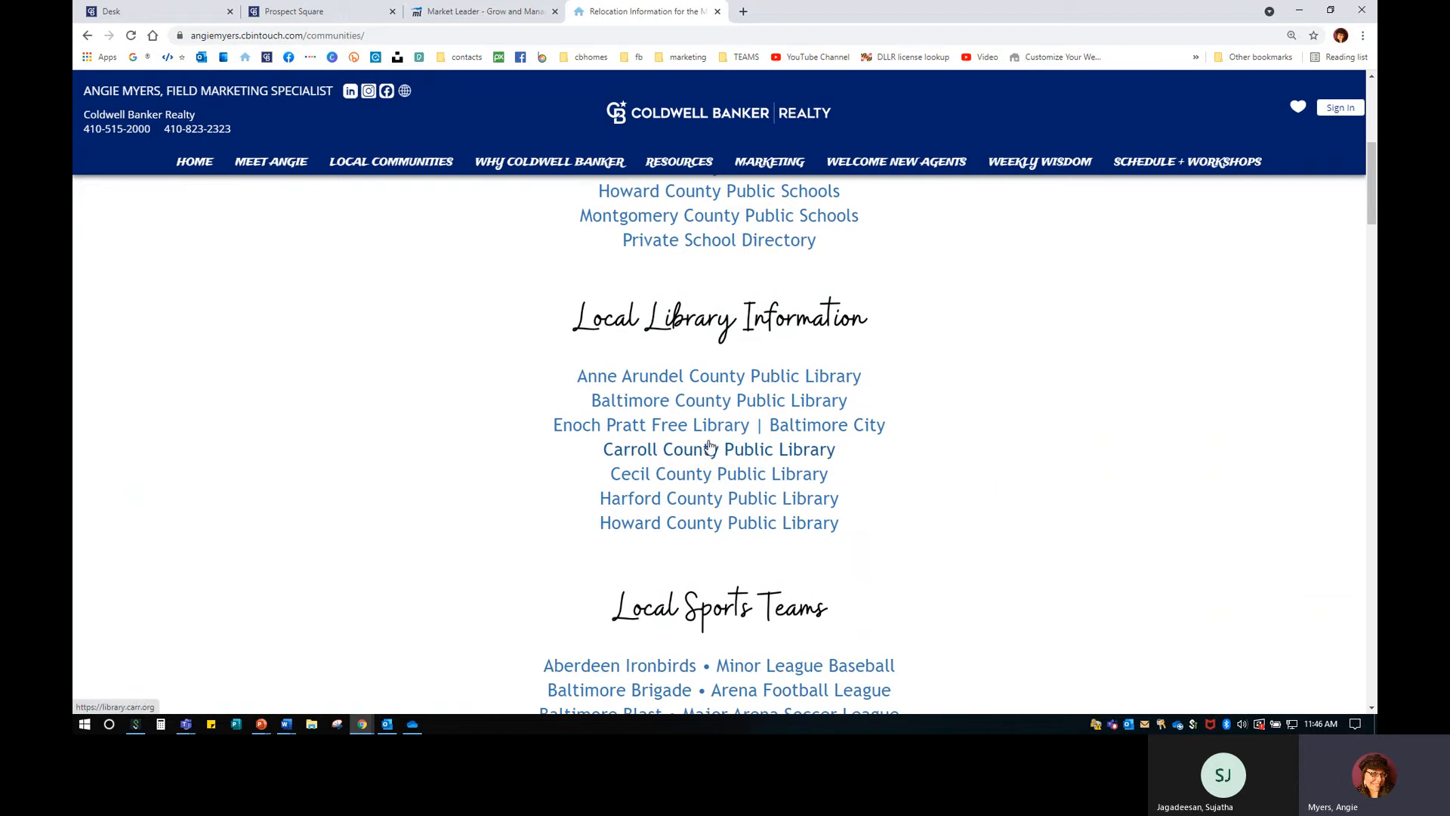
scroll(923, 495, "down", 2)
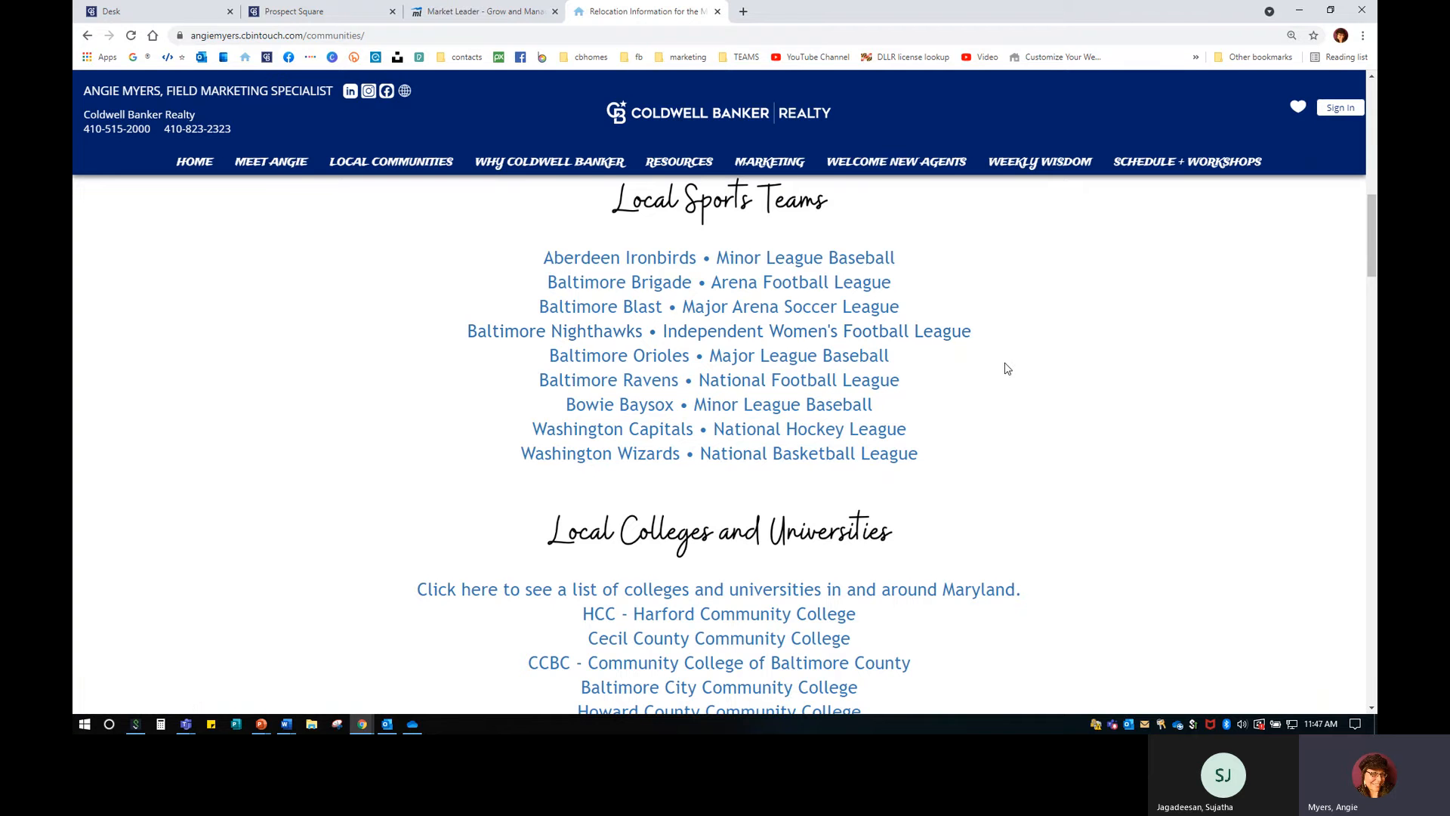
scroll(1012, 479, "down", 4)
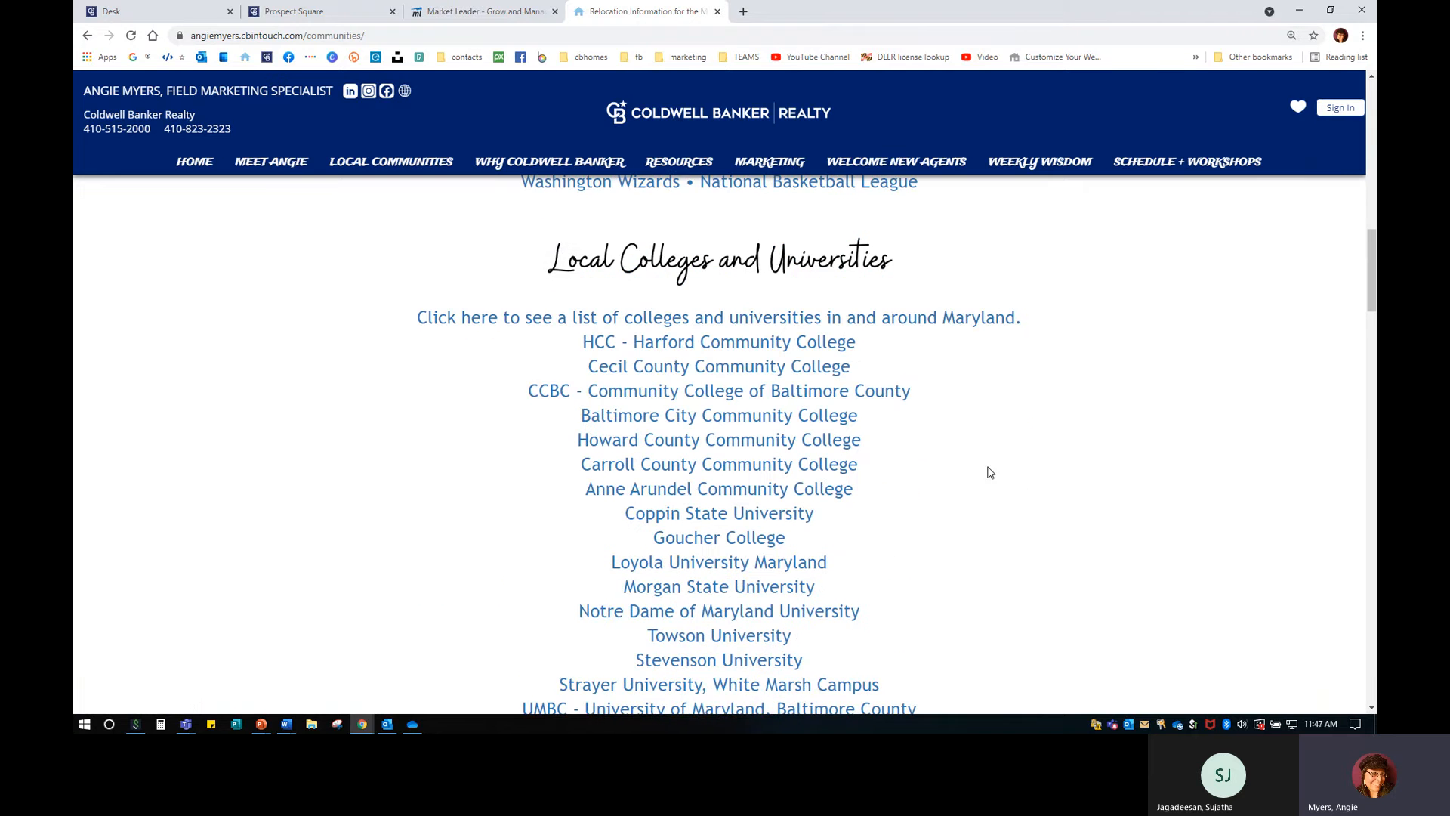
scroll(905, 550, "down", 1)
scroll(907, 551, "down", 3)
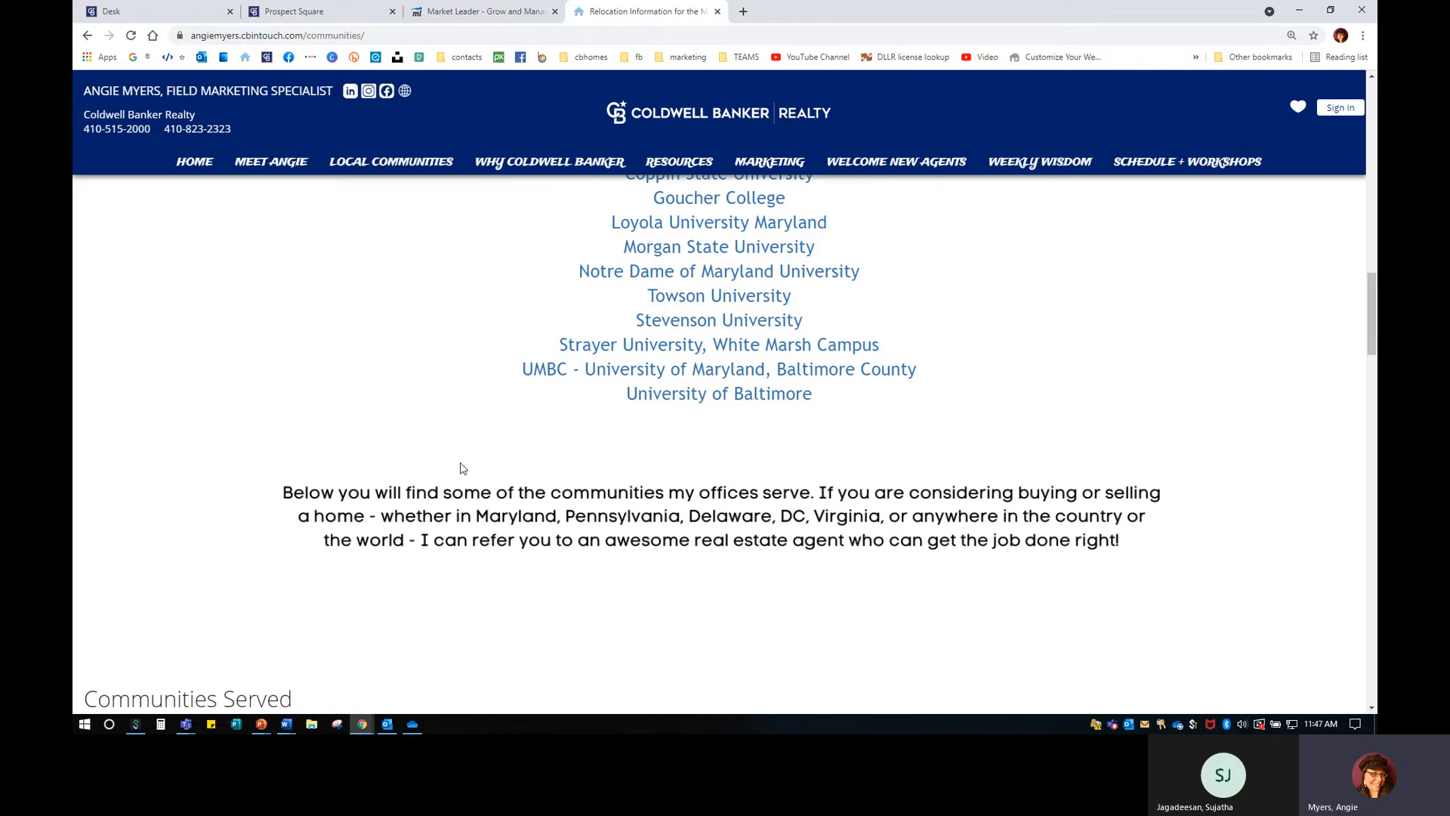
scroll(463, 468, "up", 3)
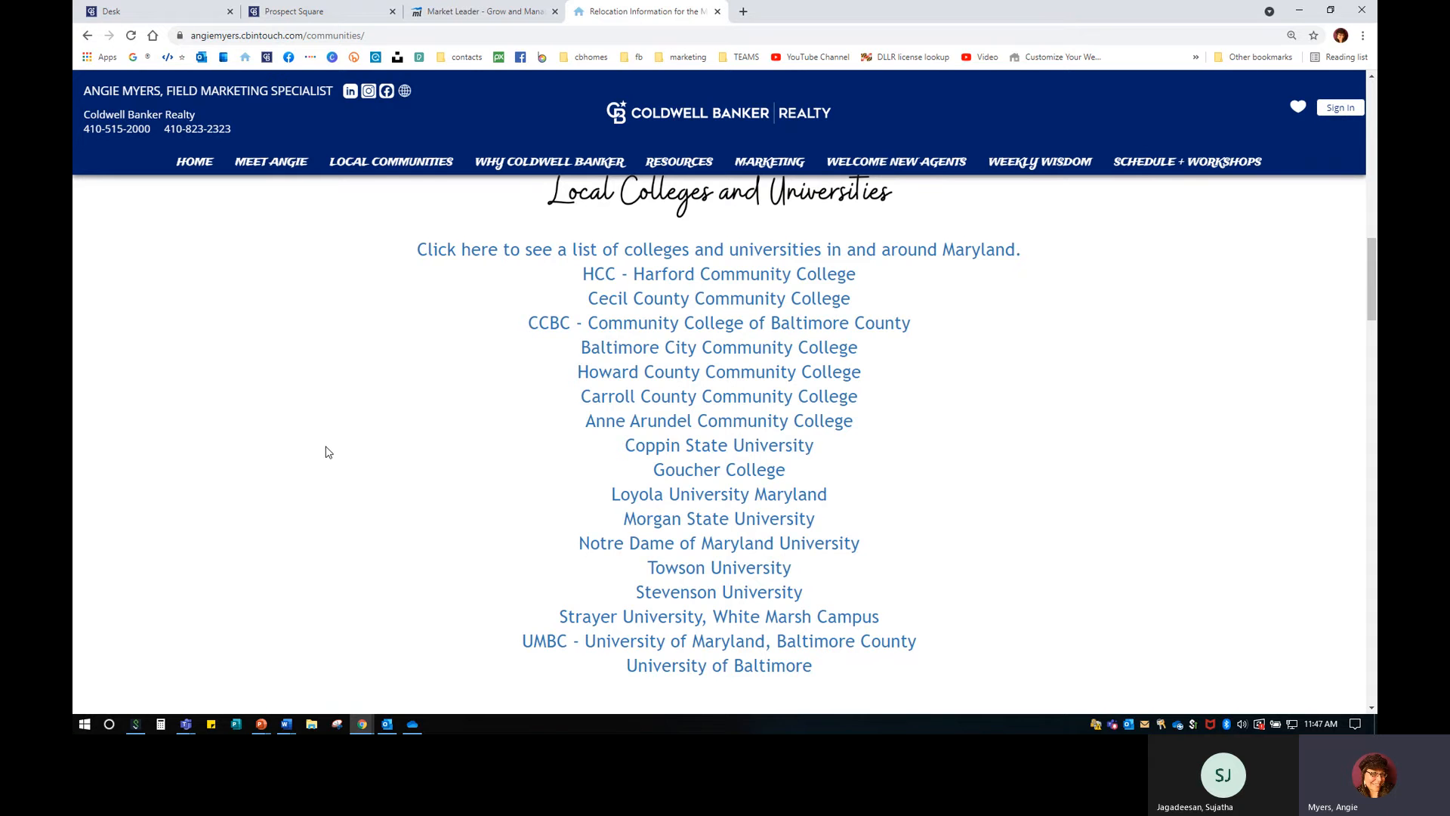
scroll(325, 452, "down", 15)
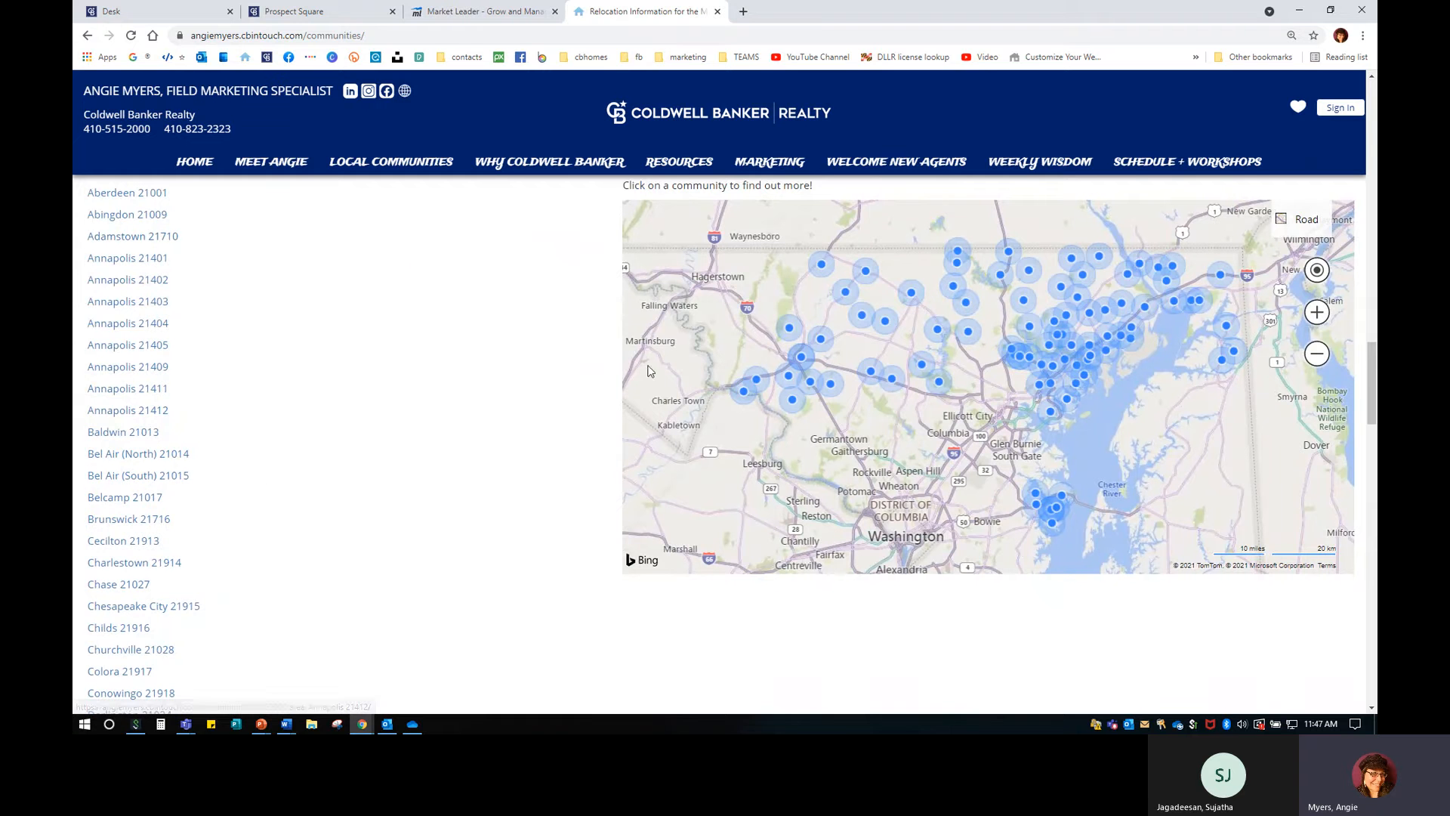
mouse_move(1101, 331)
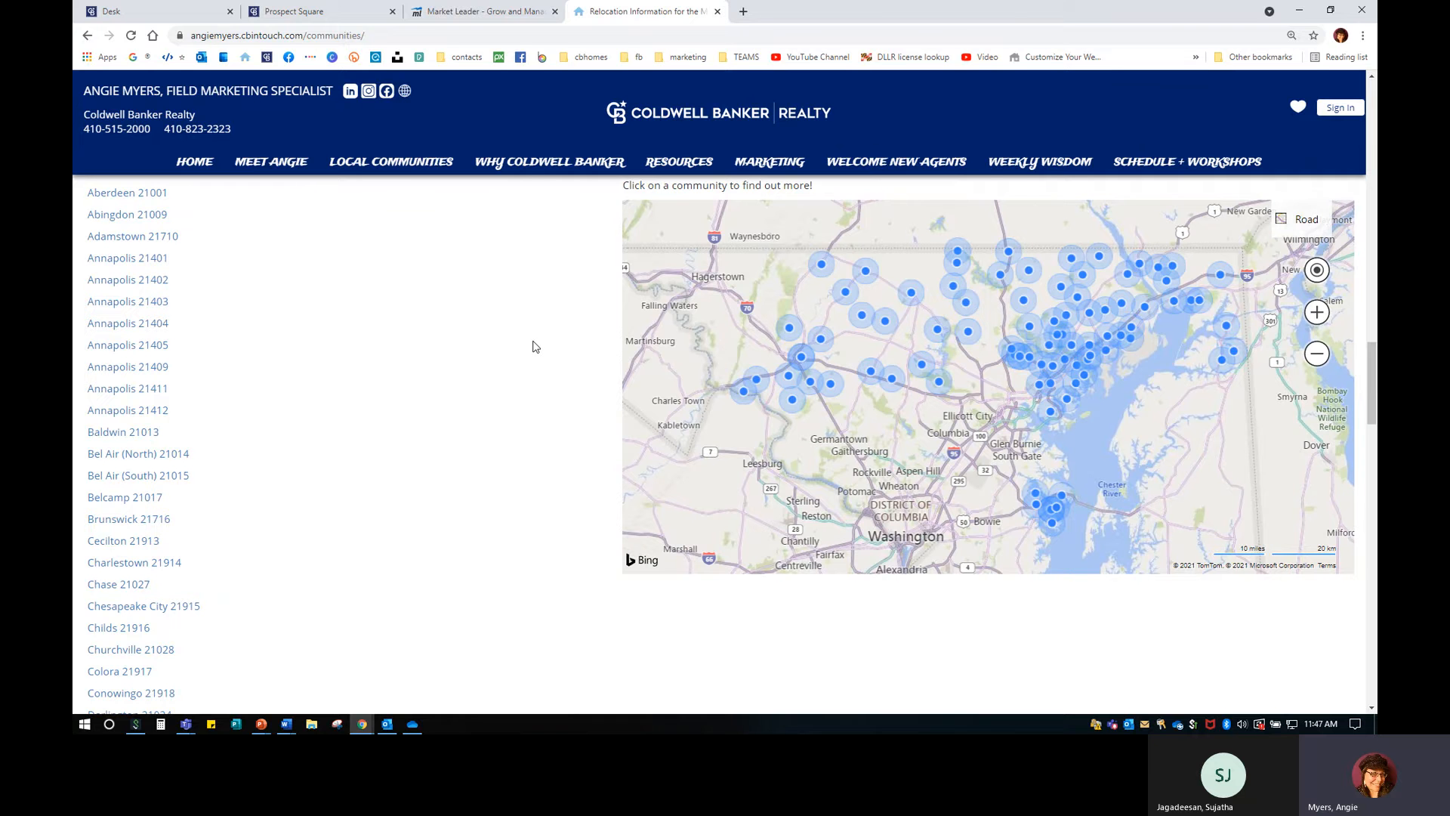
Open the admin Communities Served list and scroll through it.
left_click(508, 13)
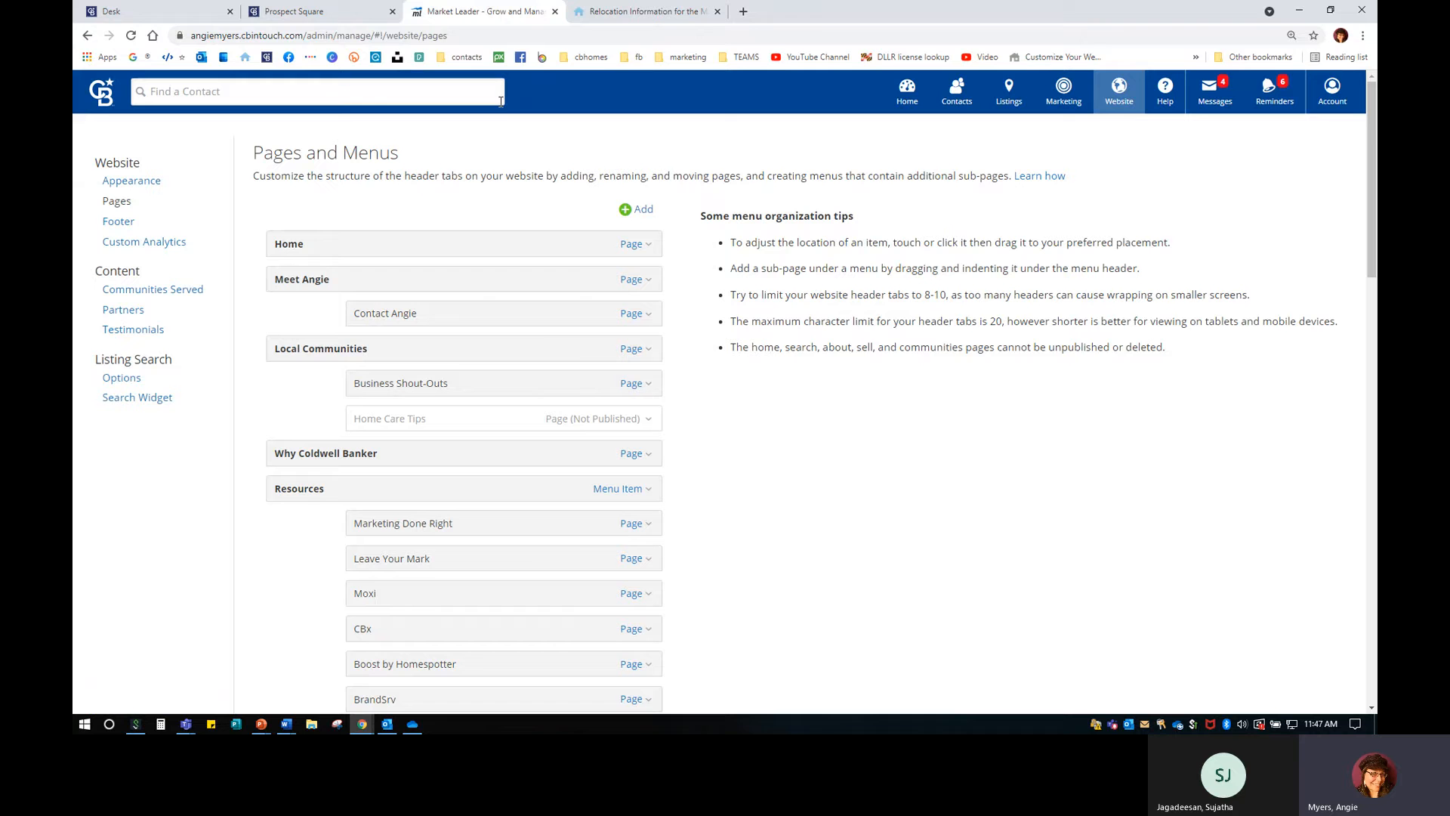
left_click(175, 291)
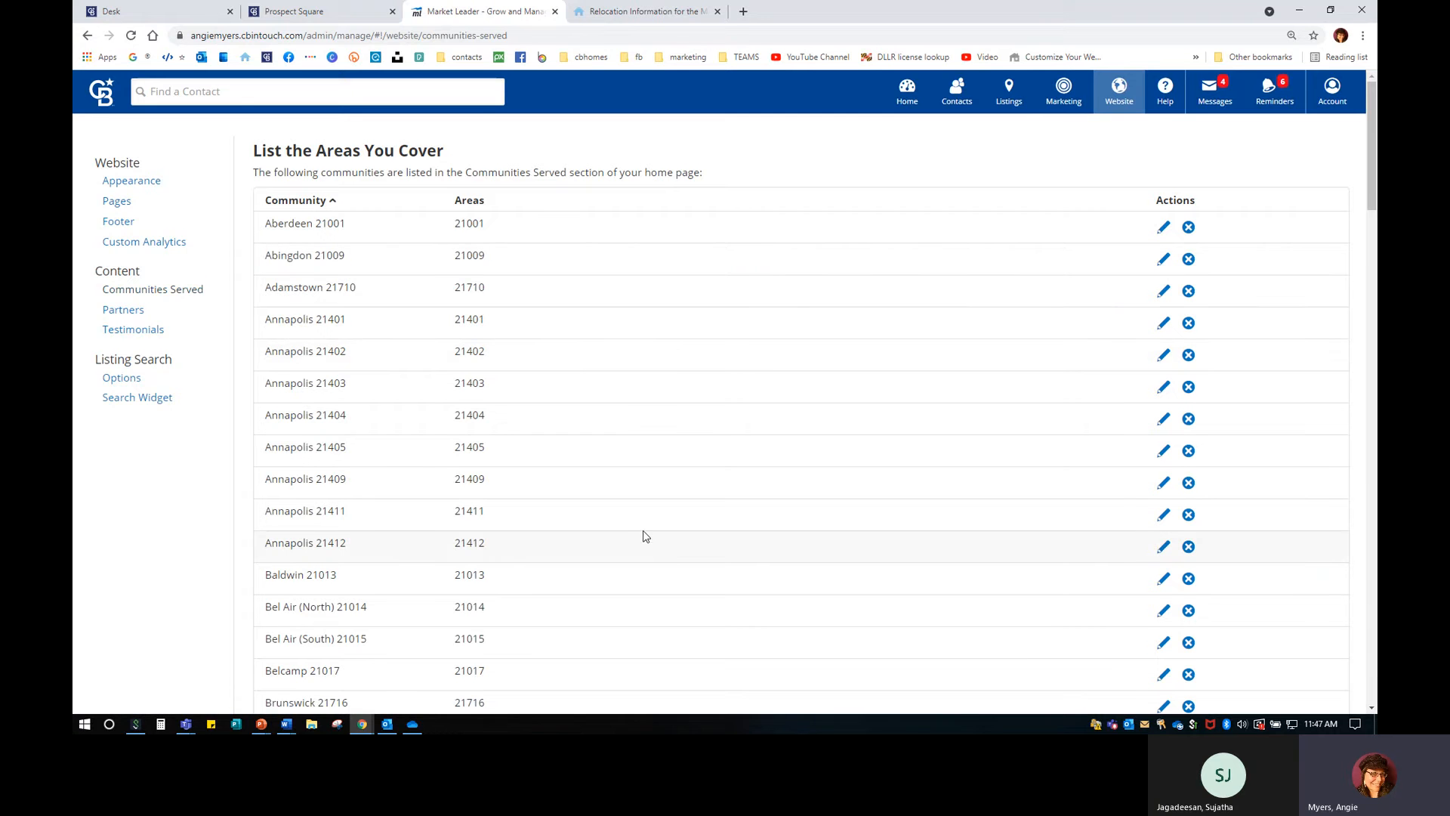
scroll(644, 536, "down", 10)
scroll(644, 536, "down", 10)
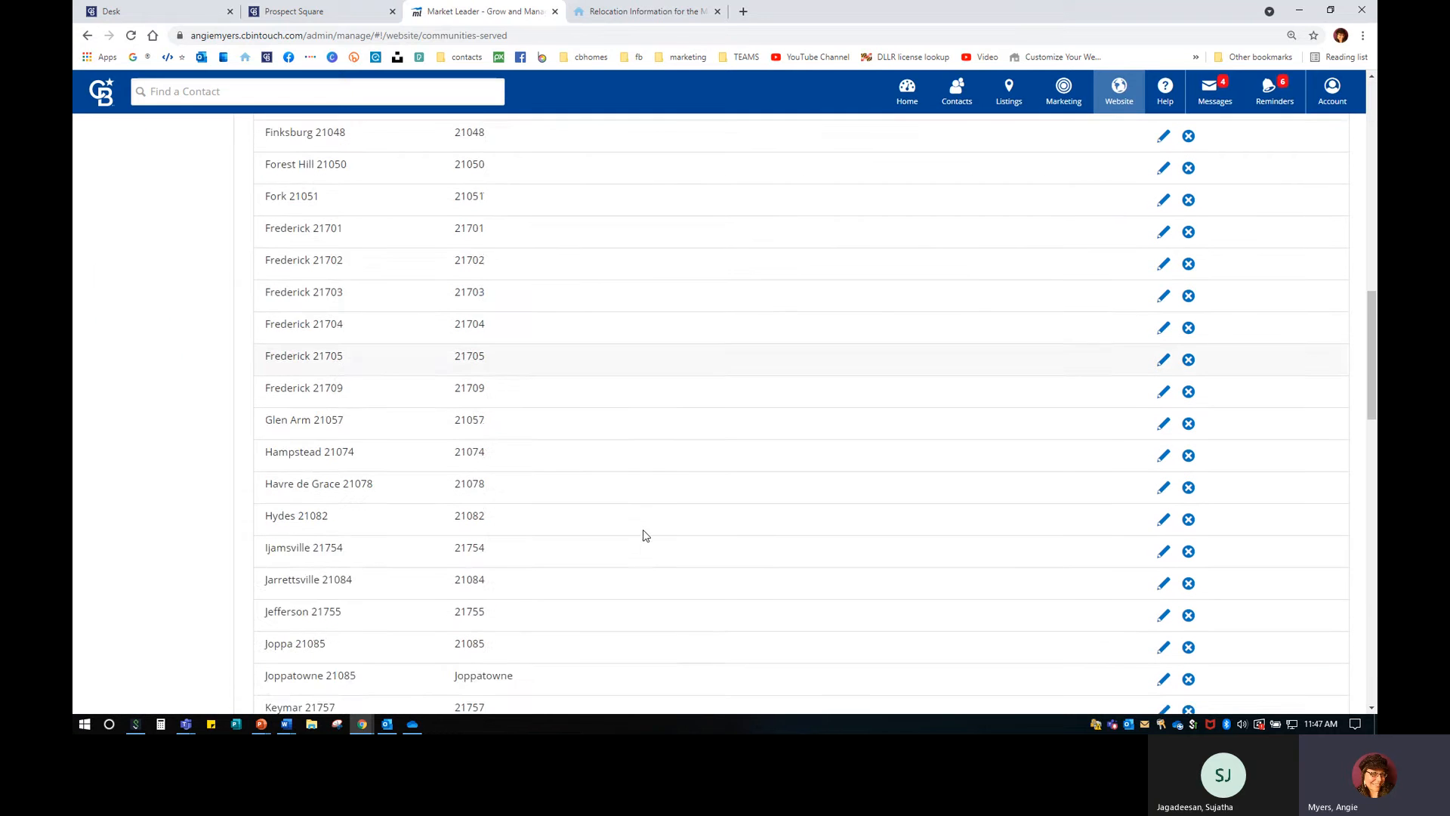
scroll(645, 528, "down", 12)
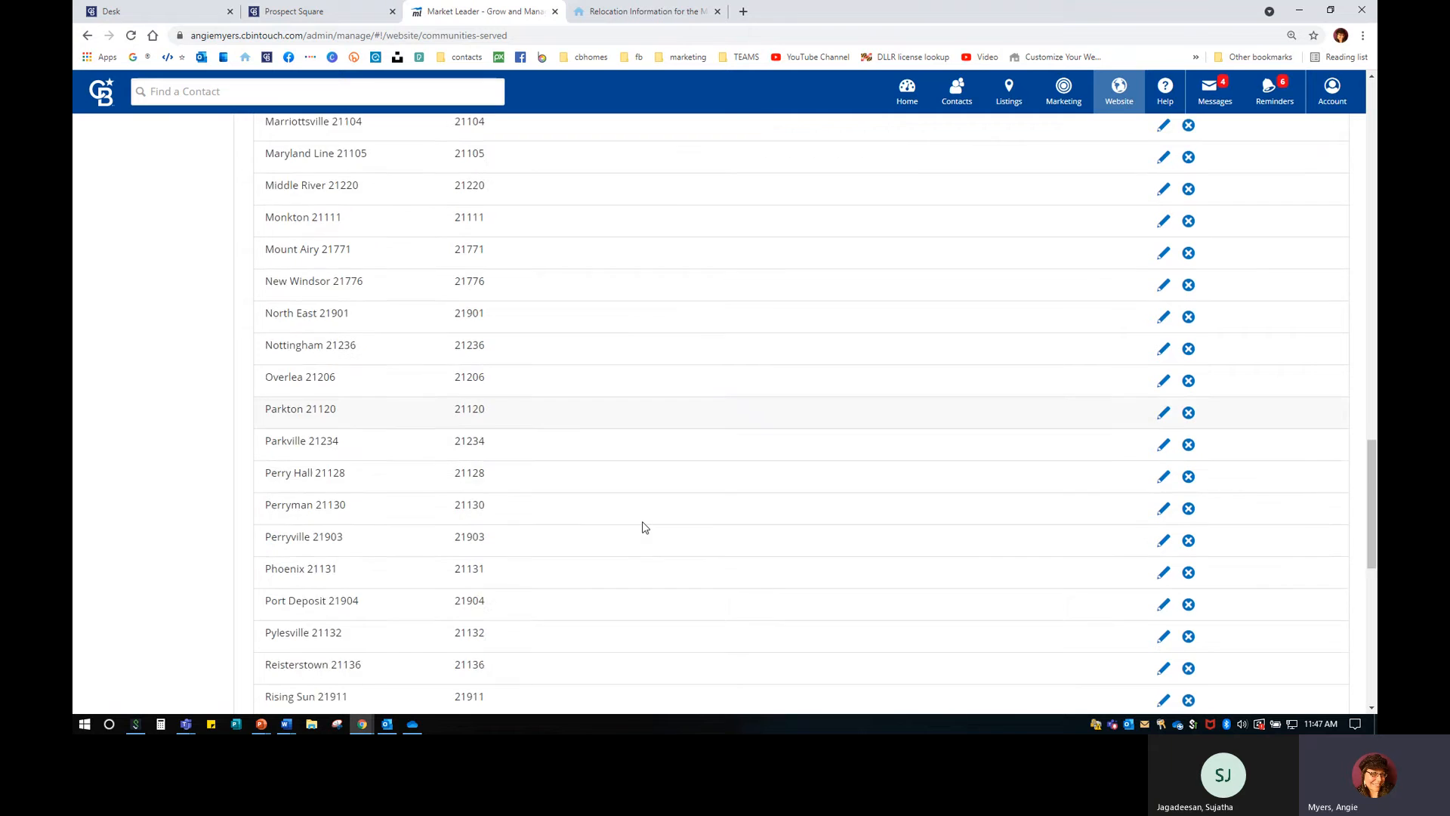
Start a new community, attempt to save it, then return to Communities Served.
left_click(320, 629)
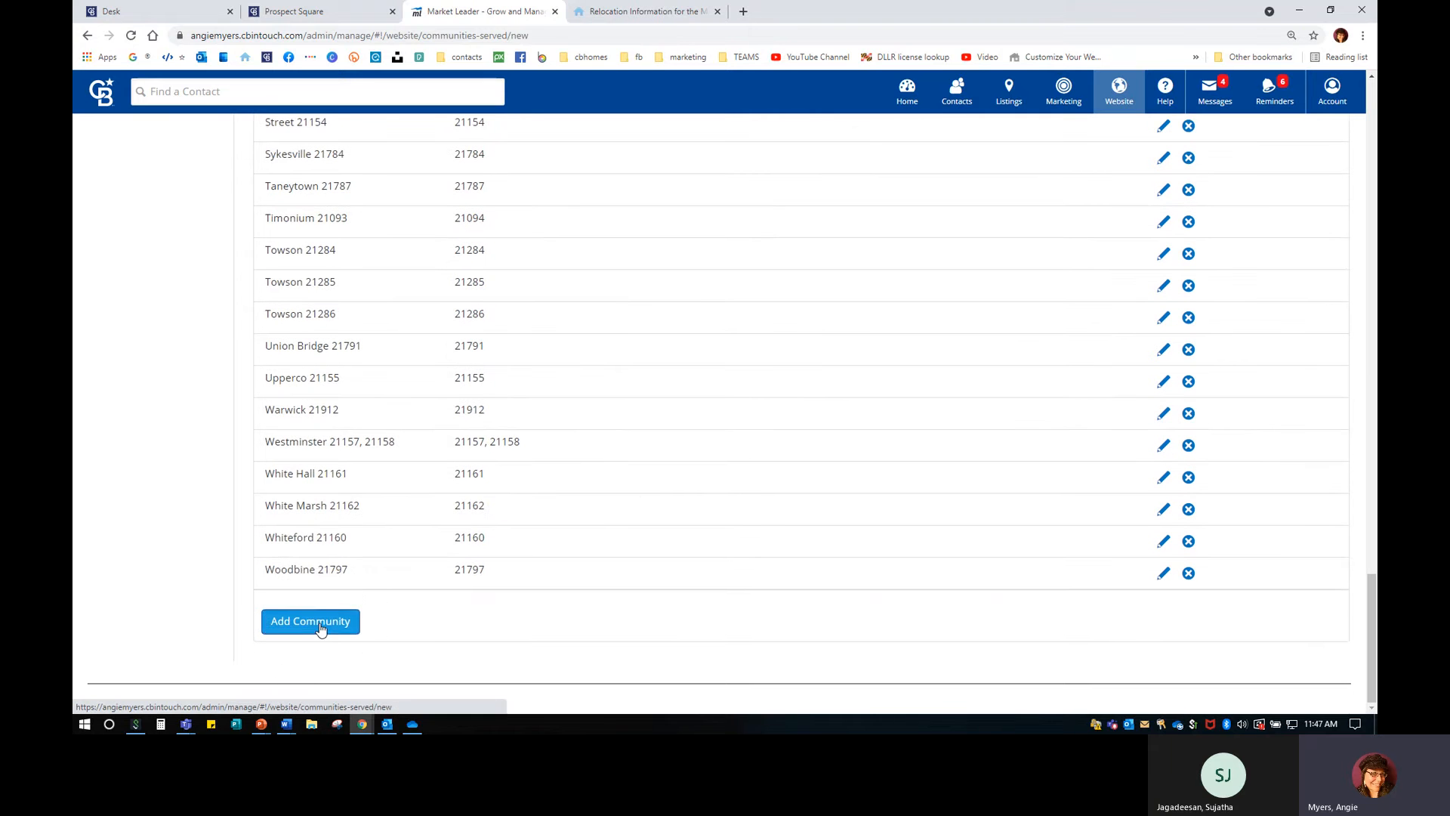
scroll(370, 230, "up", 4)
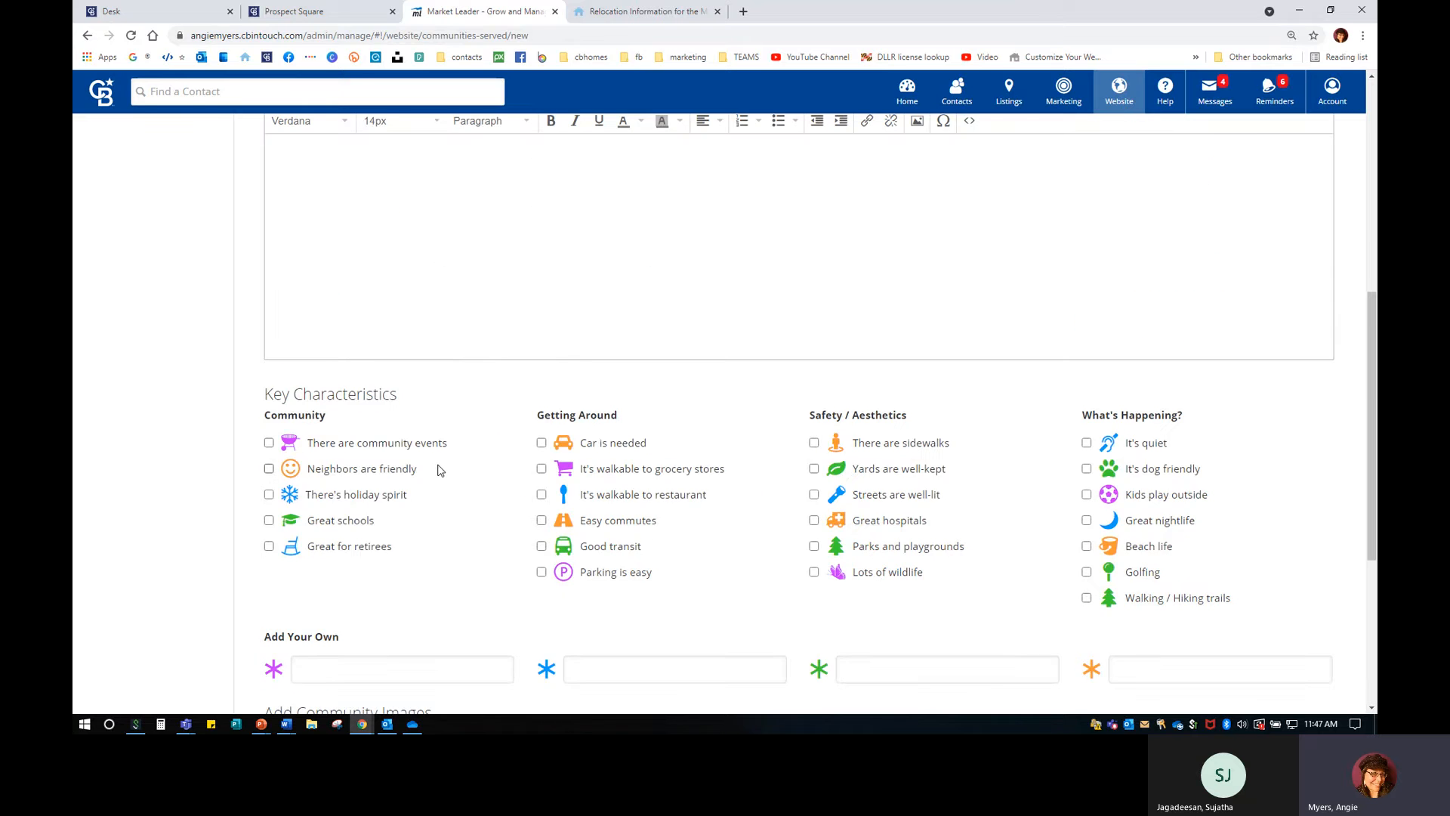
scroll(438, 469, "down", 5)
left_click(314, 646)
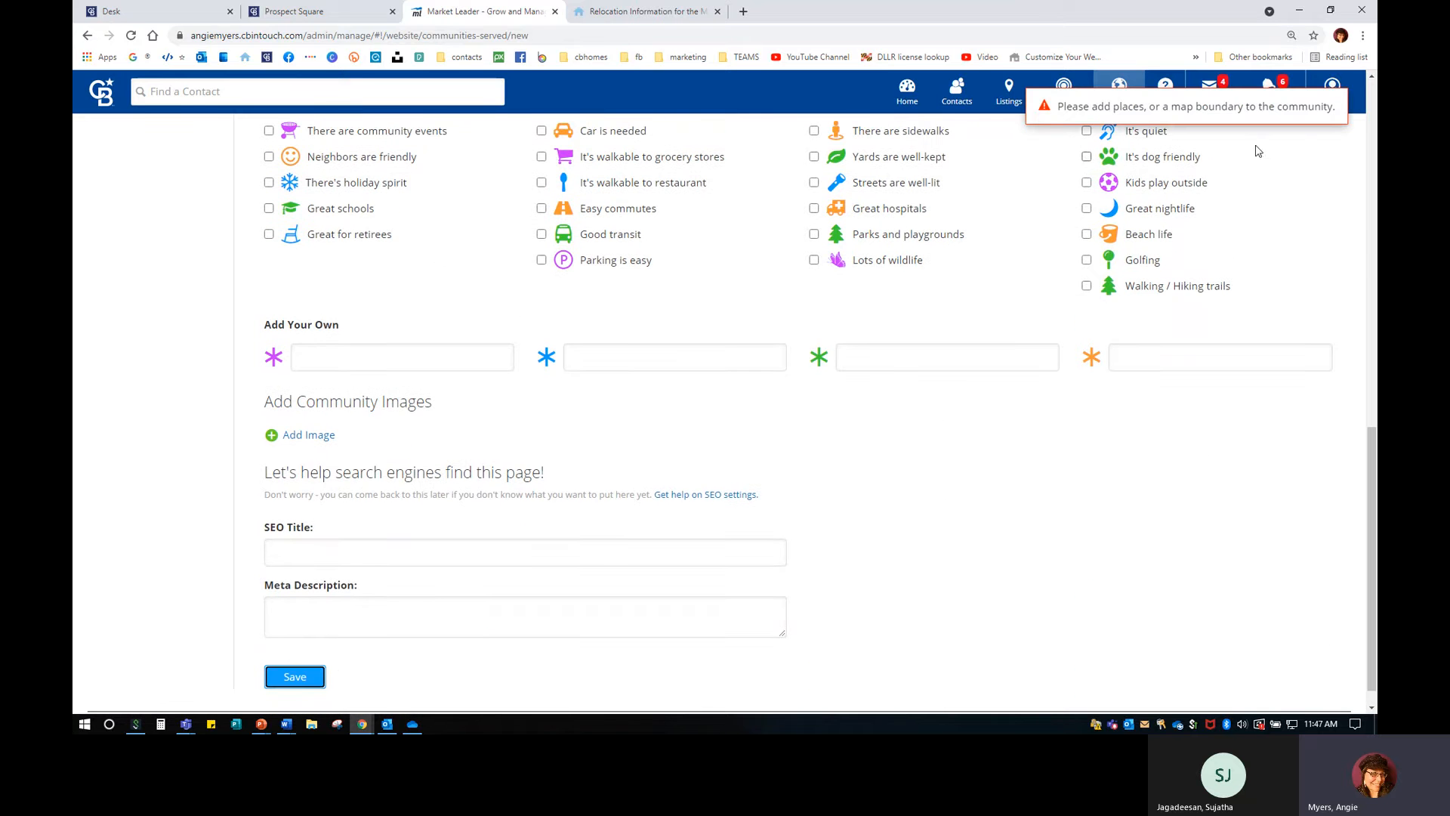
scroll(98, 291, "up", 10)
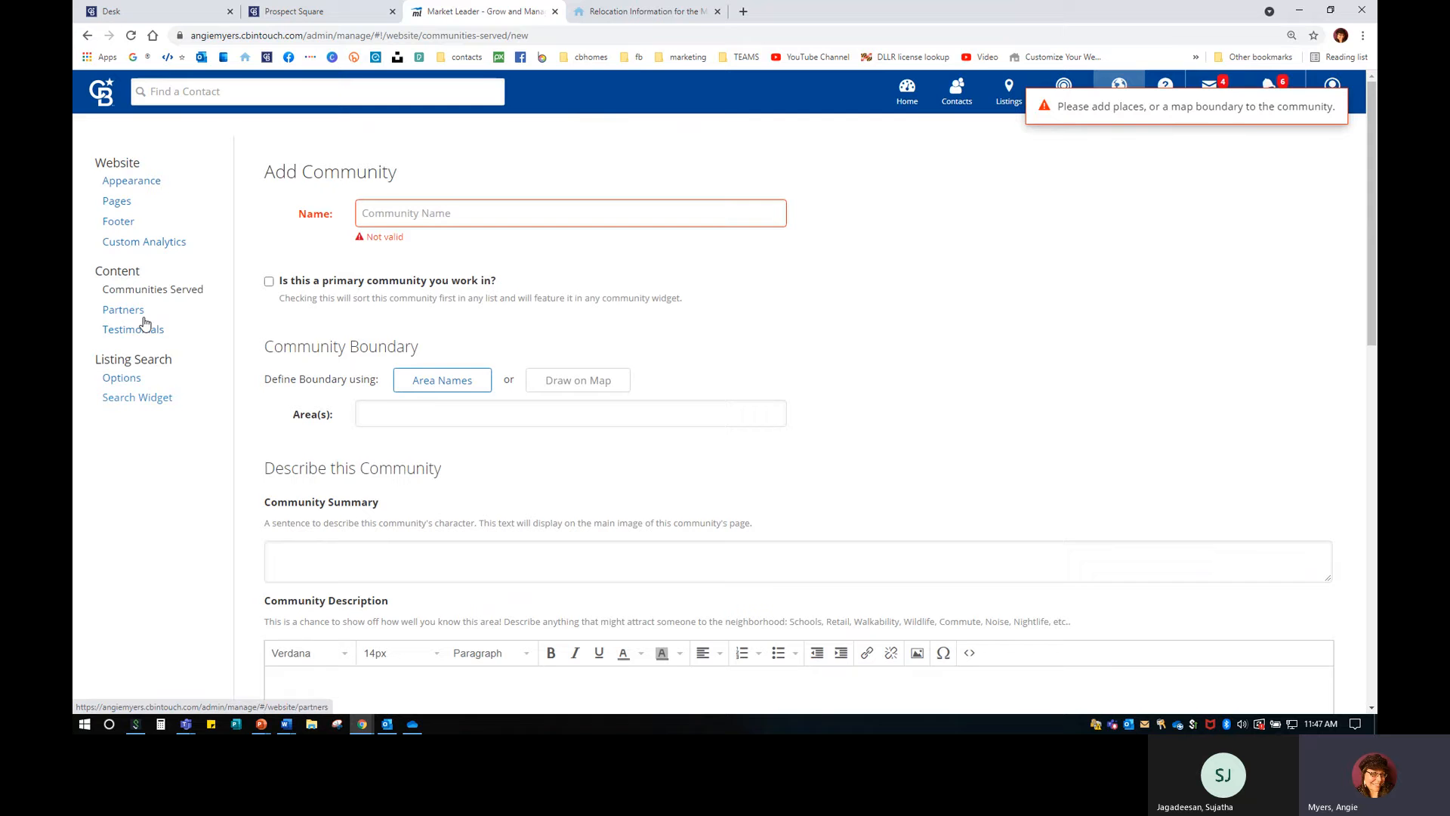
left_click(189, 291)
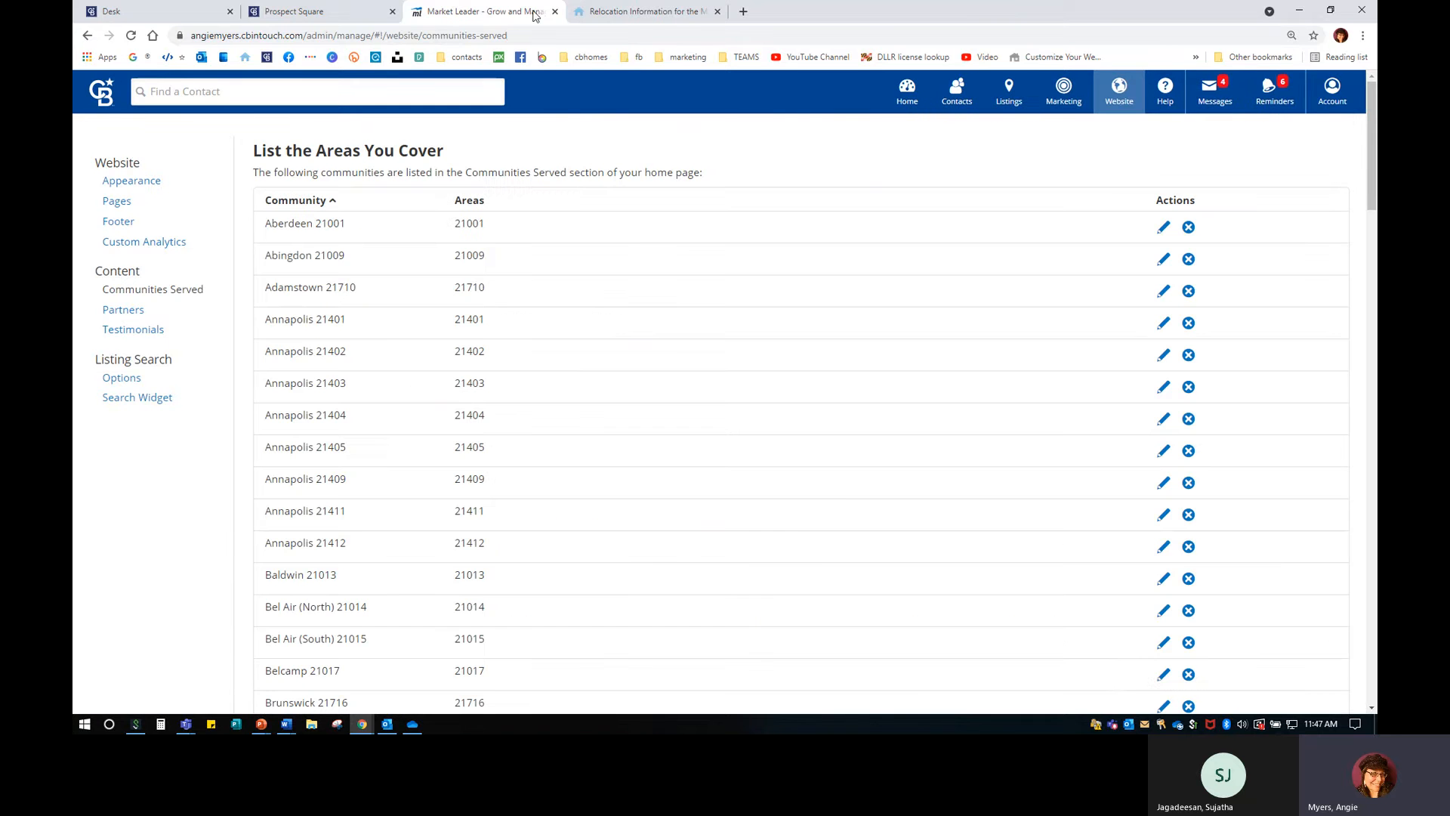
Scroll the public communities page down to Joppatowne 21085.
left_click(633, 11)
scroll(283, 458, "down", 7)
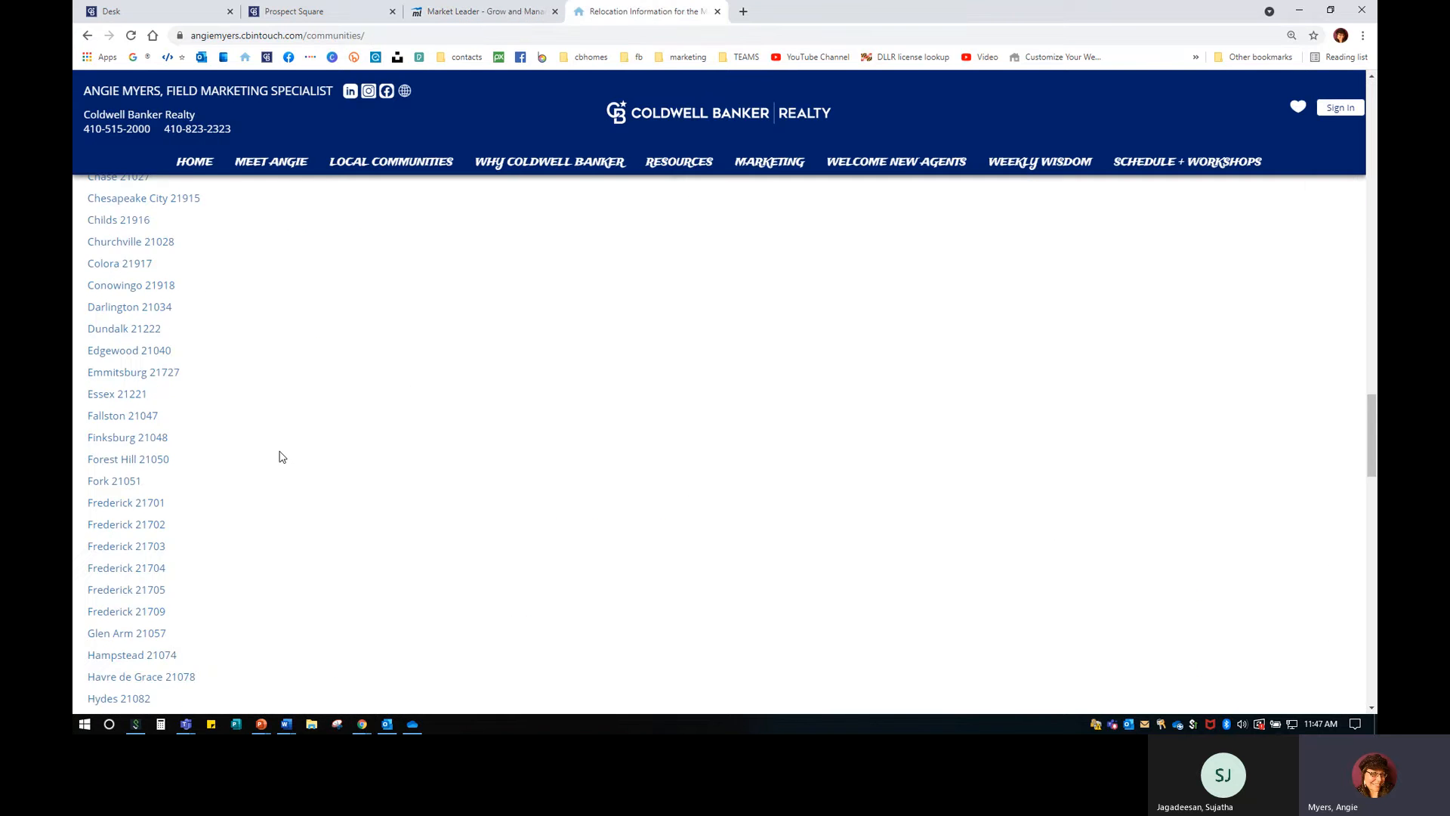
scroll(295, 458, "down", 1)
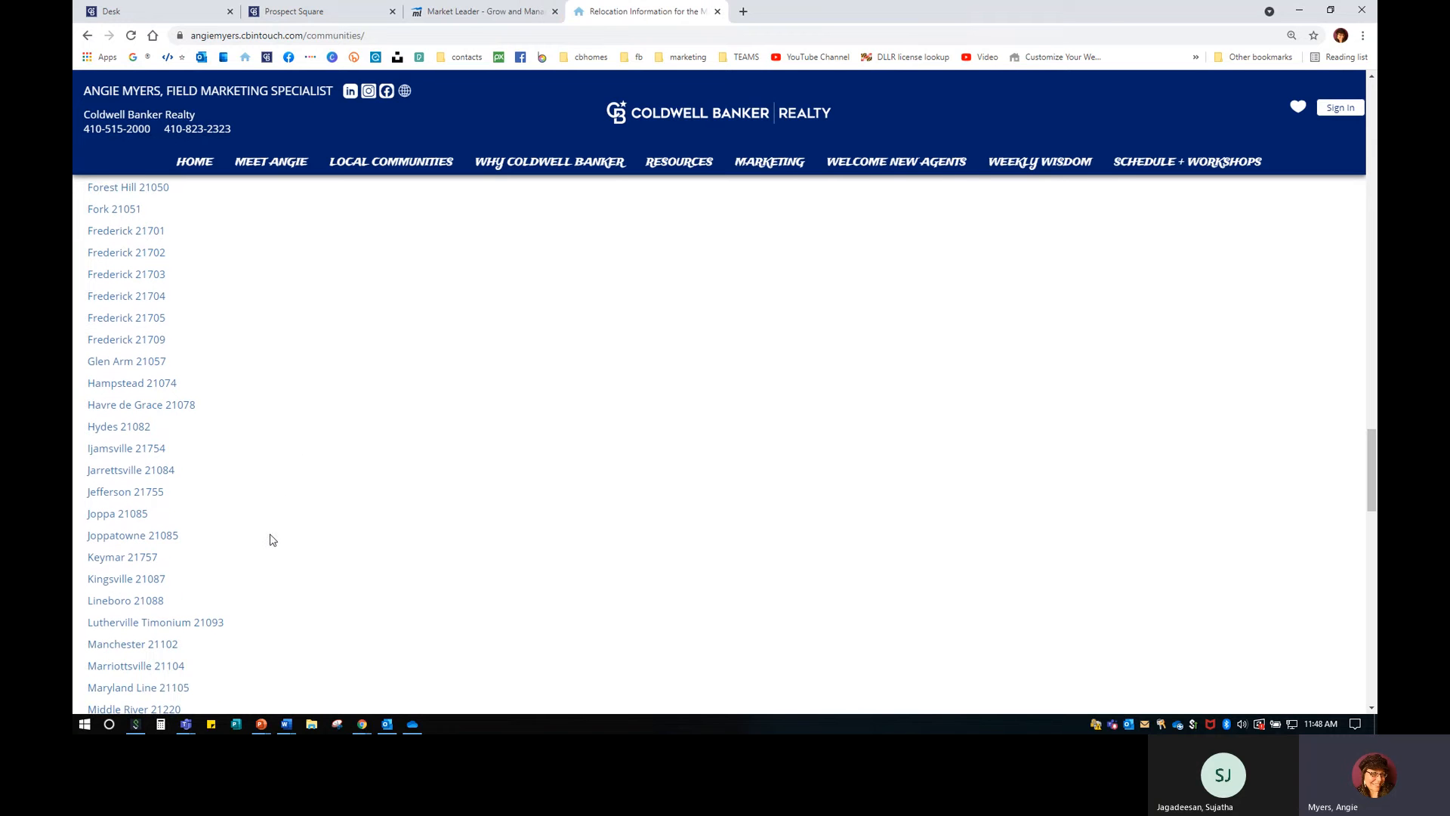
Open Joppatowne 21085 and scroll down to its Joppa Real Estate Area Report.
left_click(162, 537)
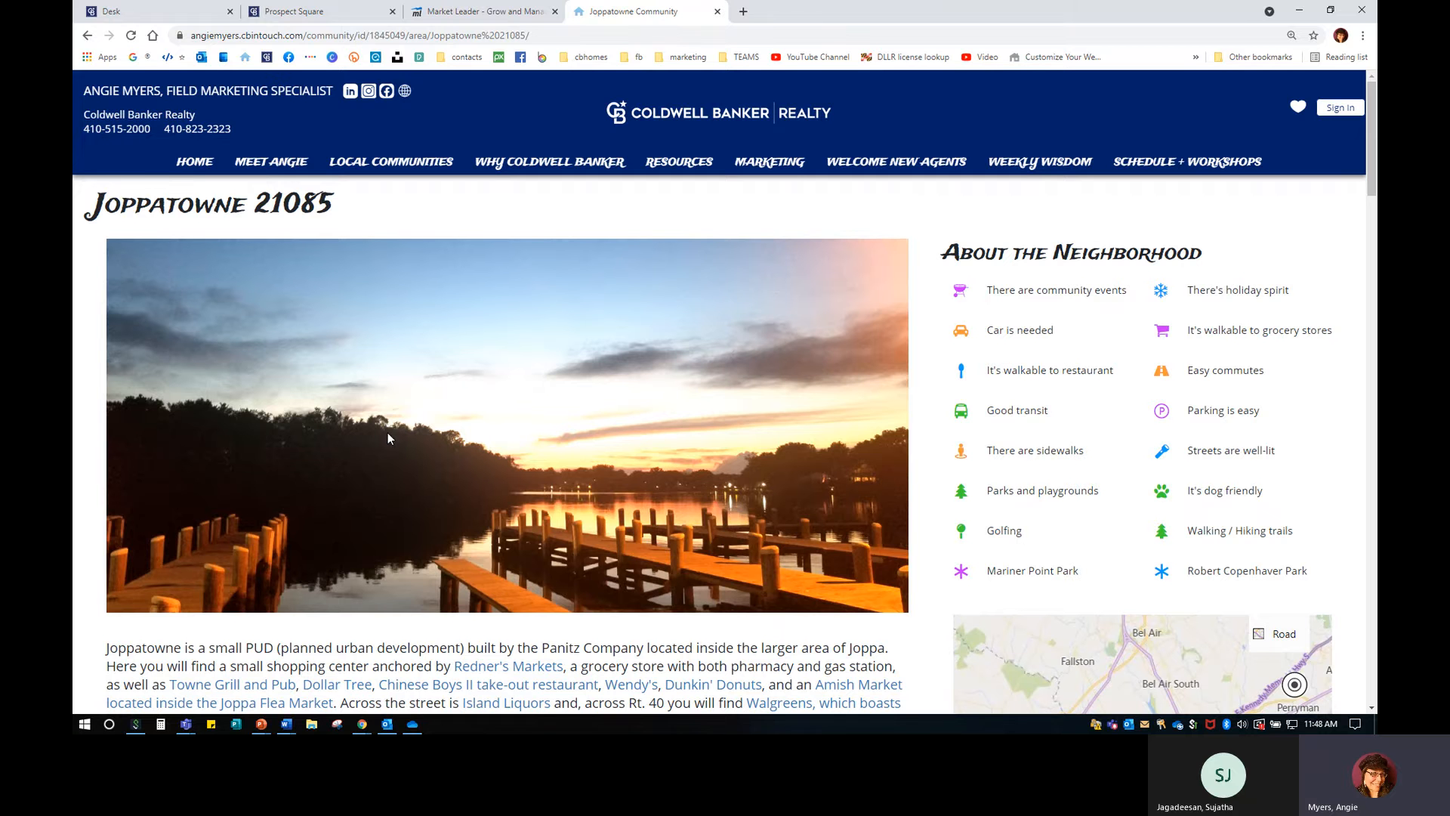
scroll(387, 433, "down", 2)
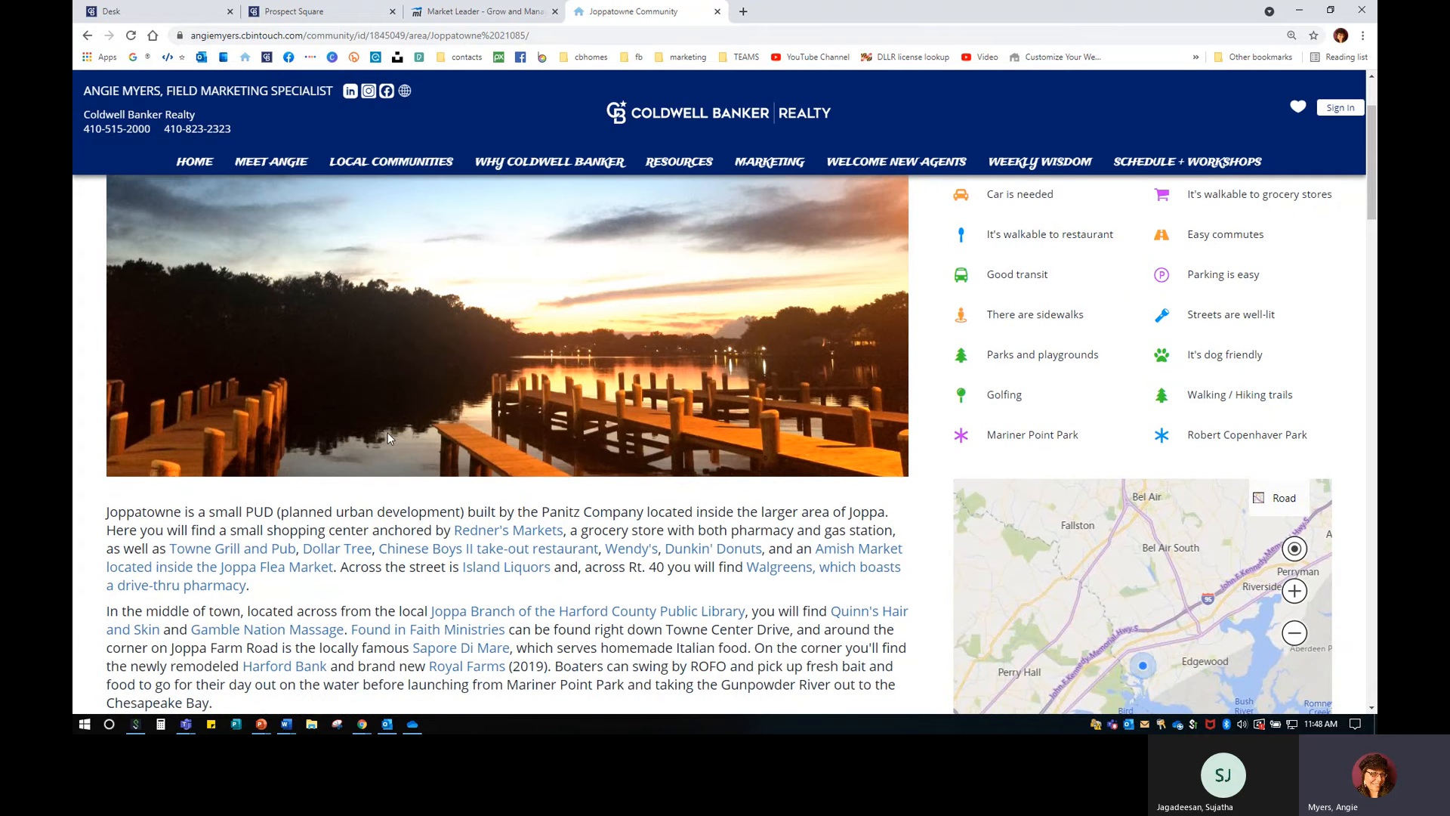
scroll(387, 436, "down", 3)
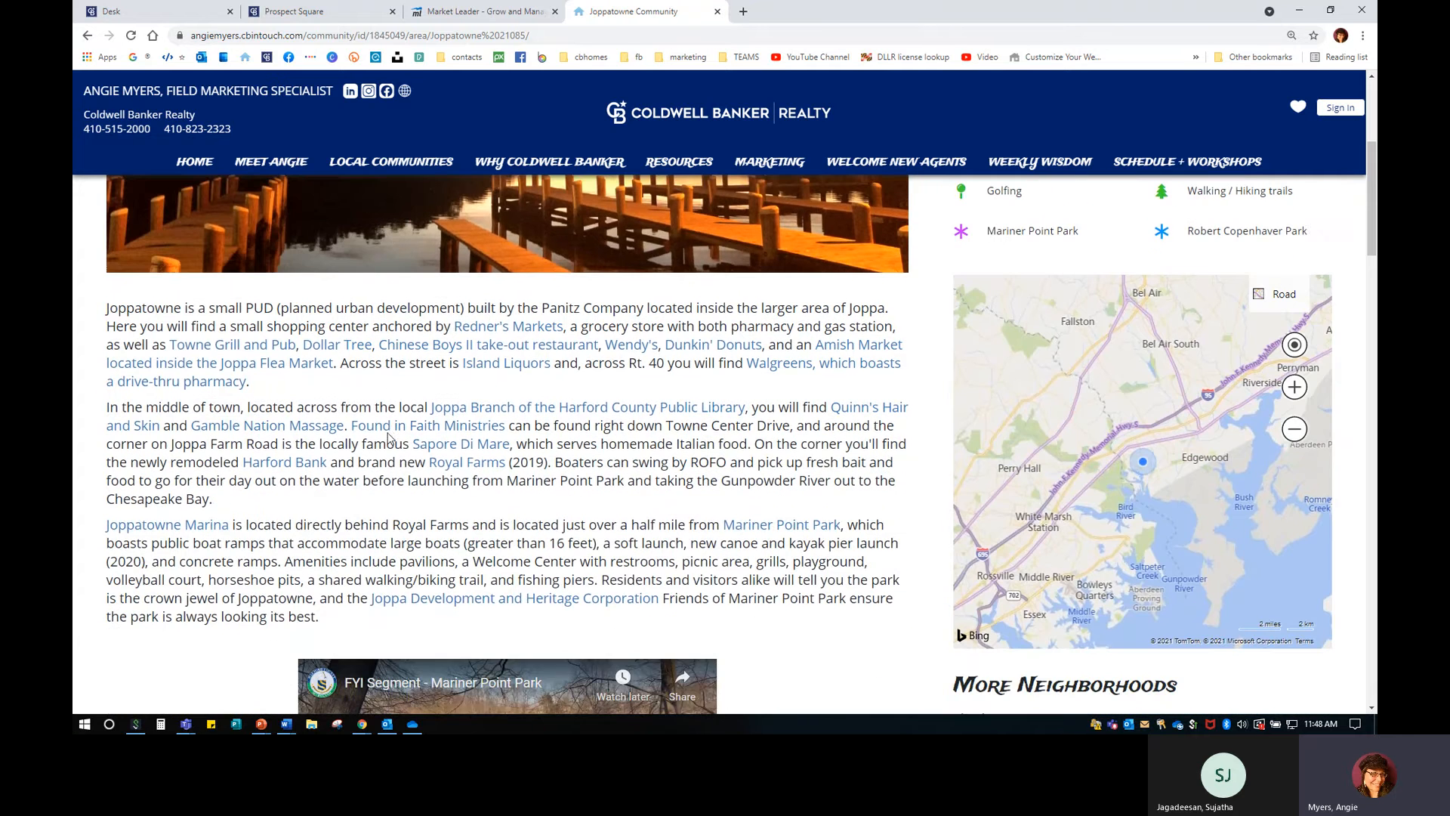
scroll(388, 437, "down", 1)
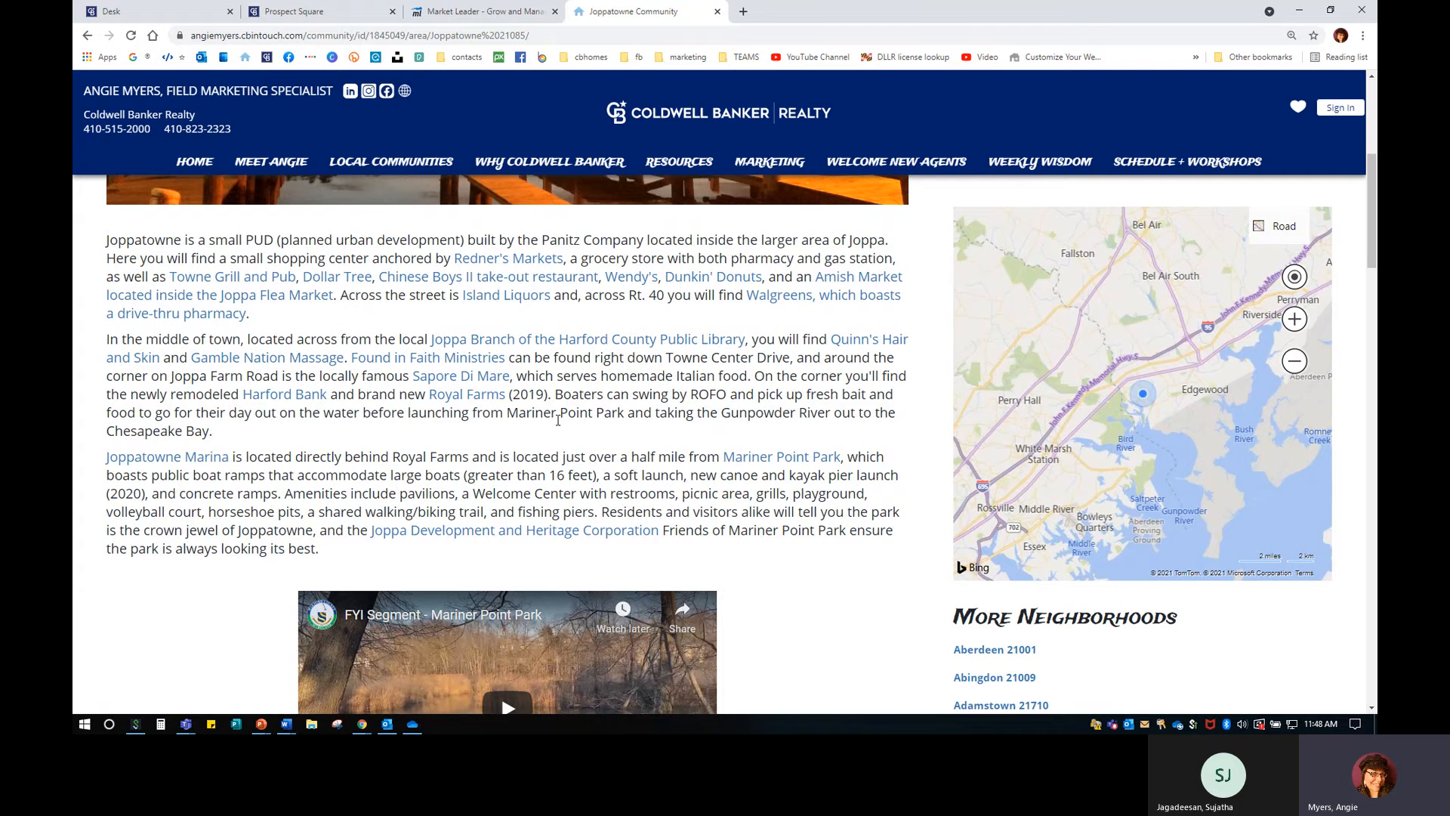
scroll(823, 491, "down", 3)
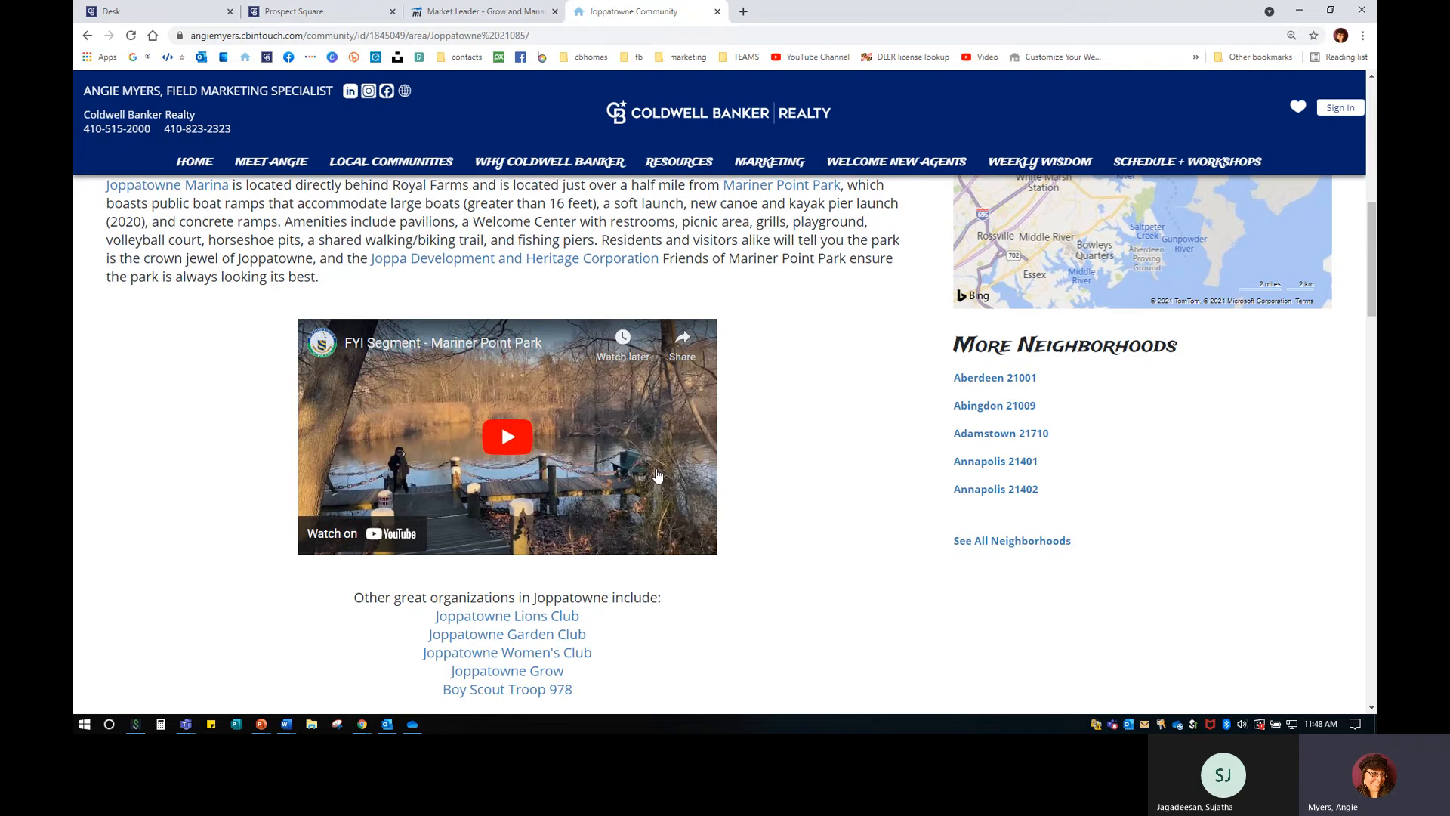
scroll(657, 476, "down", 2)
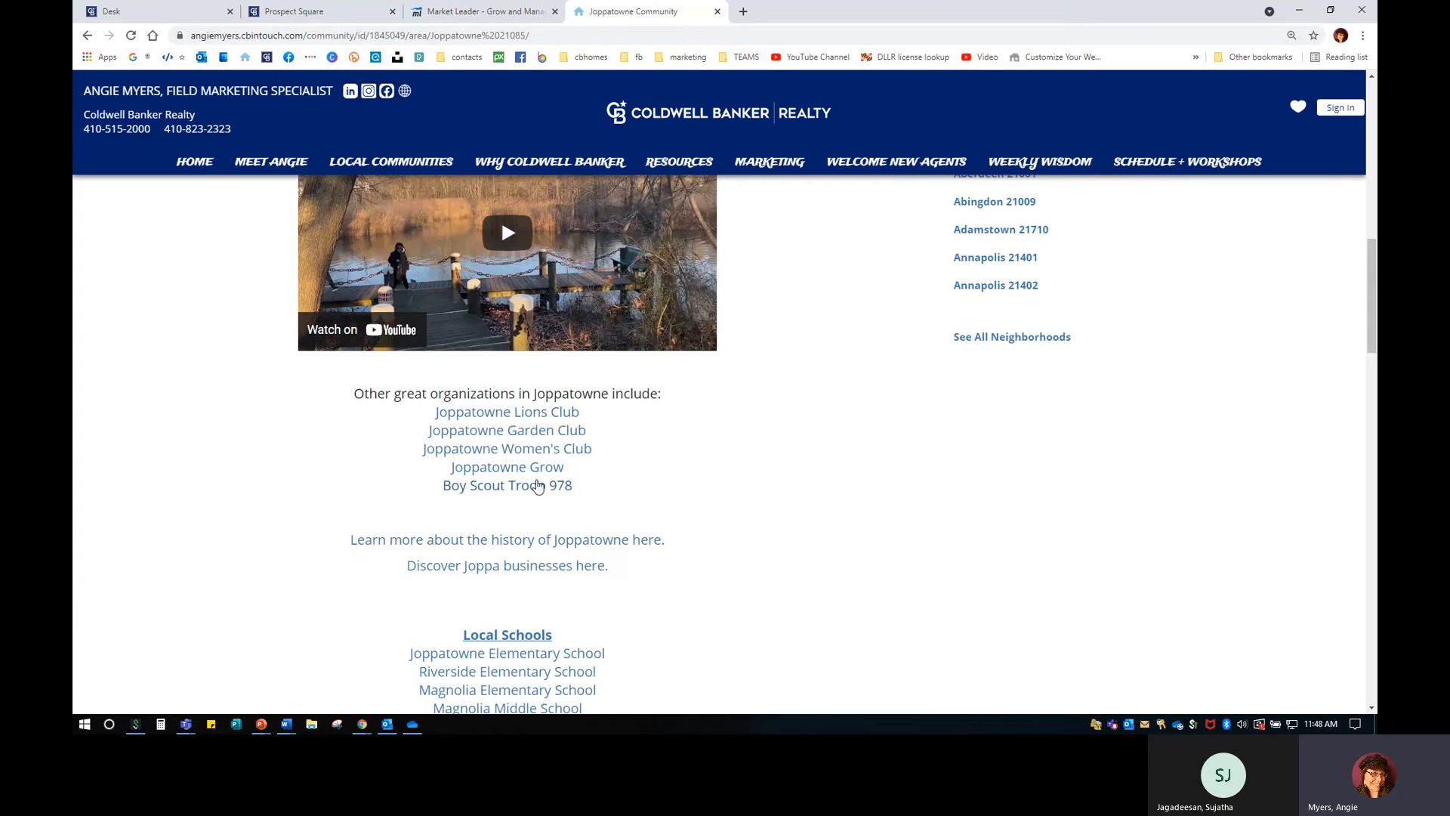
scroll(543, 501, "down", 3)
scroll(542, 502, "down", 4)
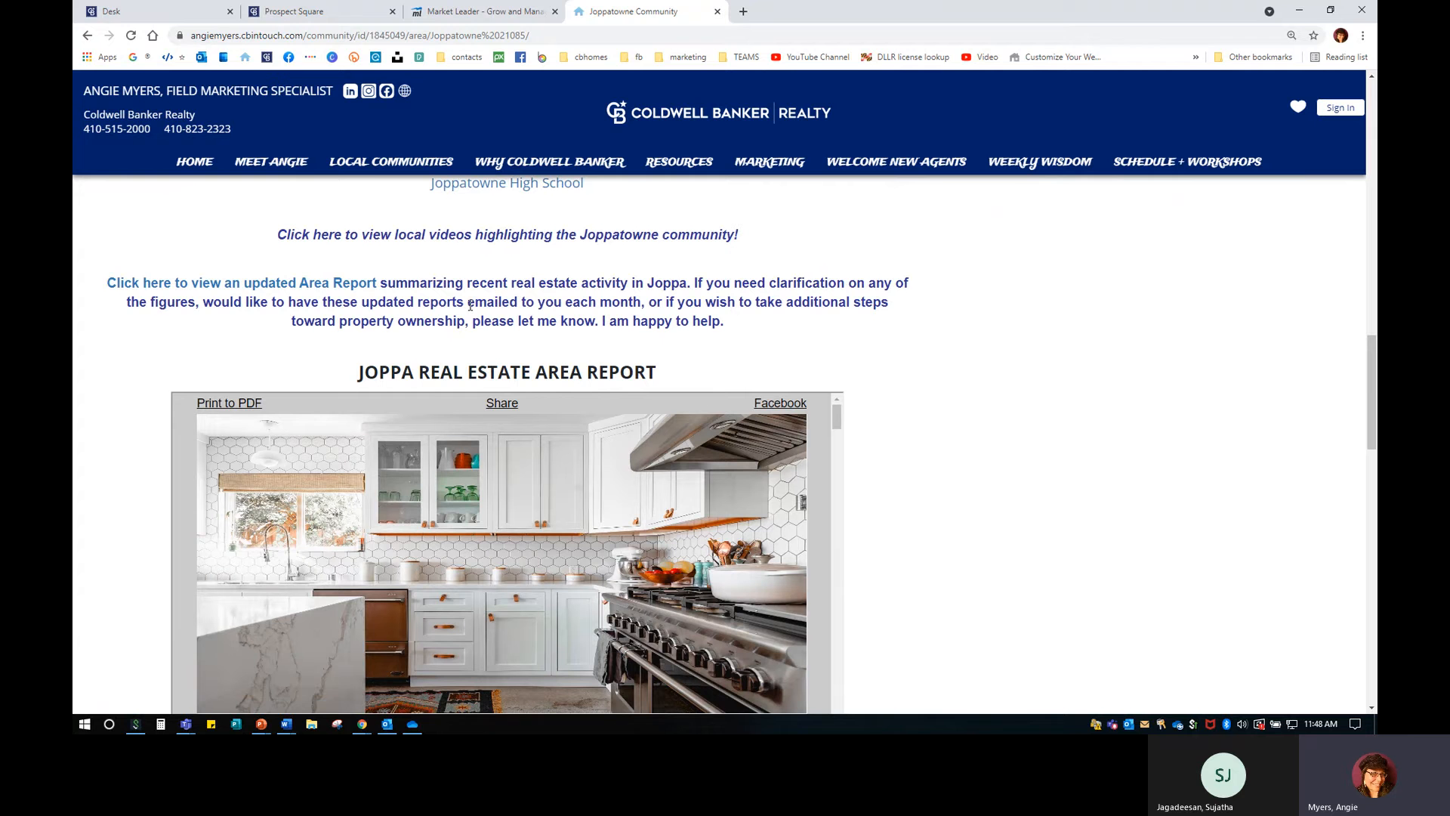
left_click_drag(107, 283, 761, 333)
left_click(761, 333)
left_click(320, 288)
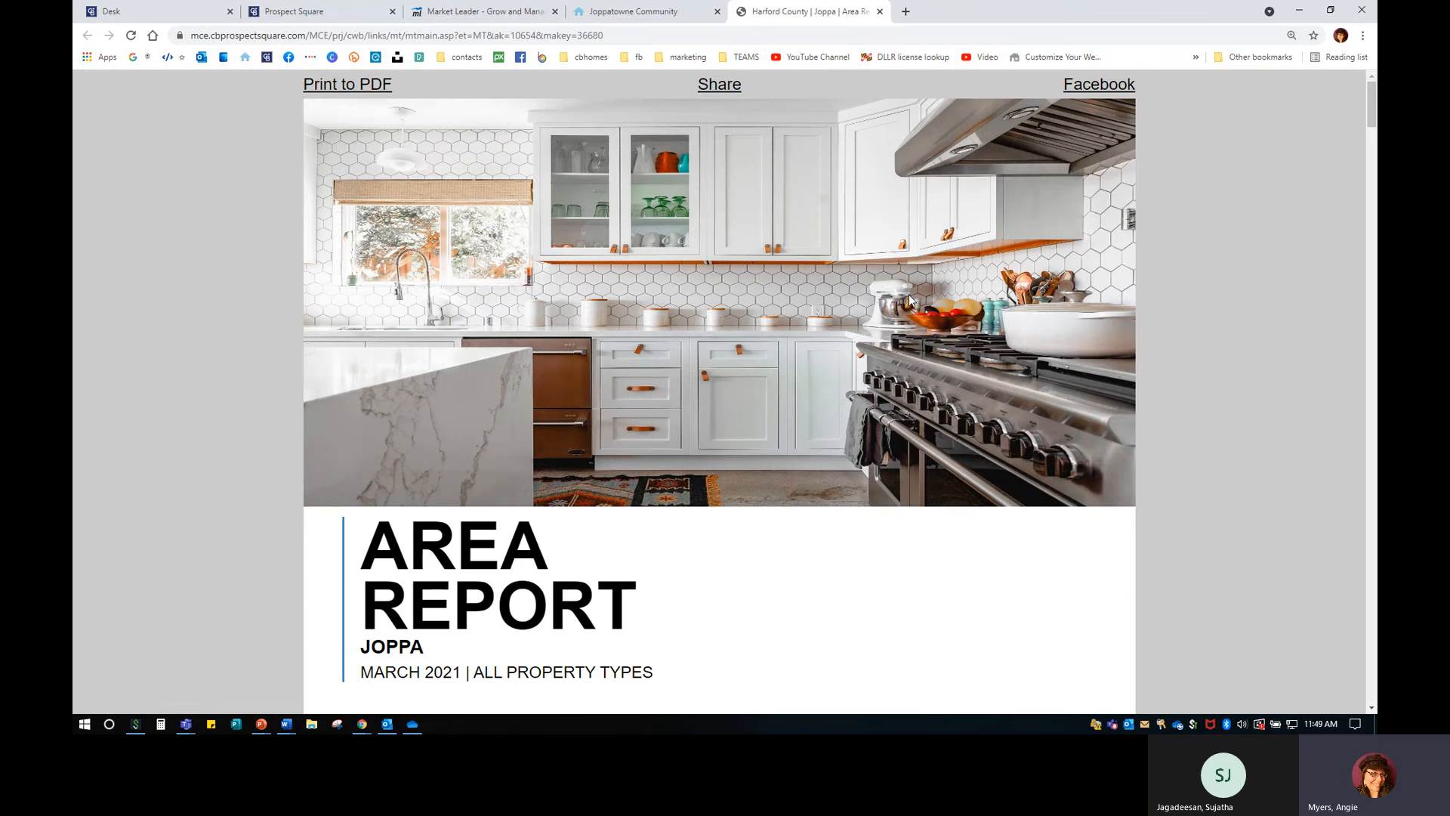
scroll(811, 390, "down", 2)
scroll(812, 393, "up", 2)
left_click(879, 11)
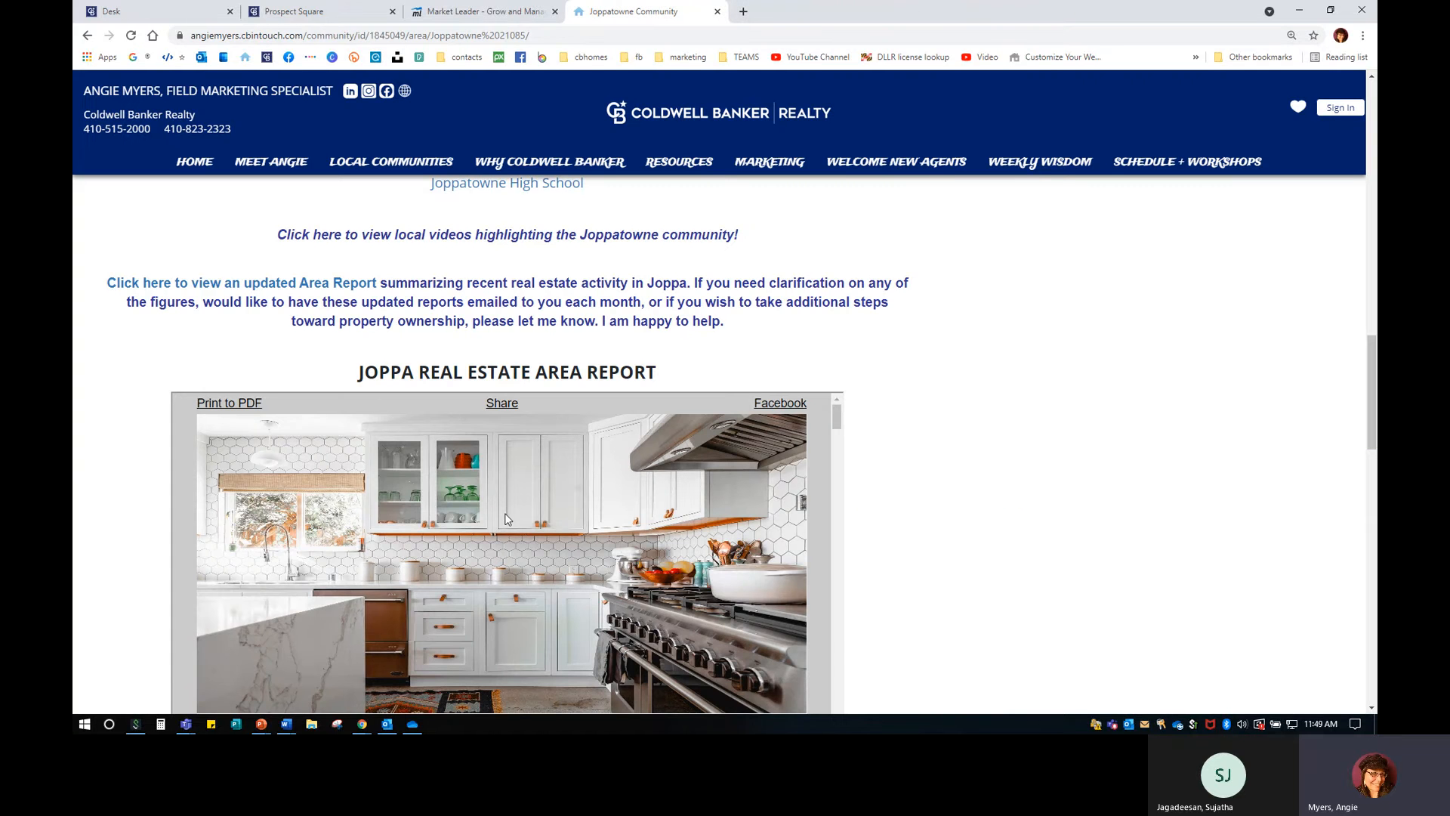
scroll(505, 518, "down", 2)
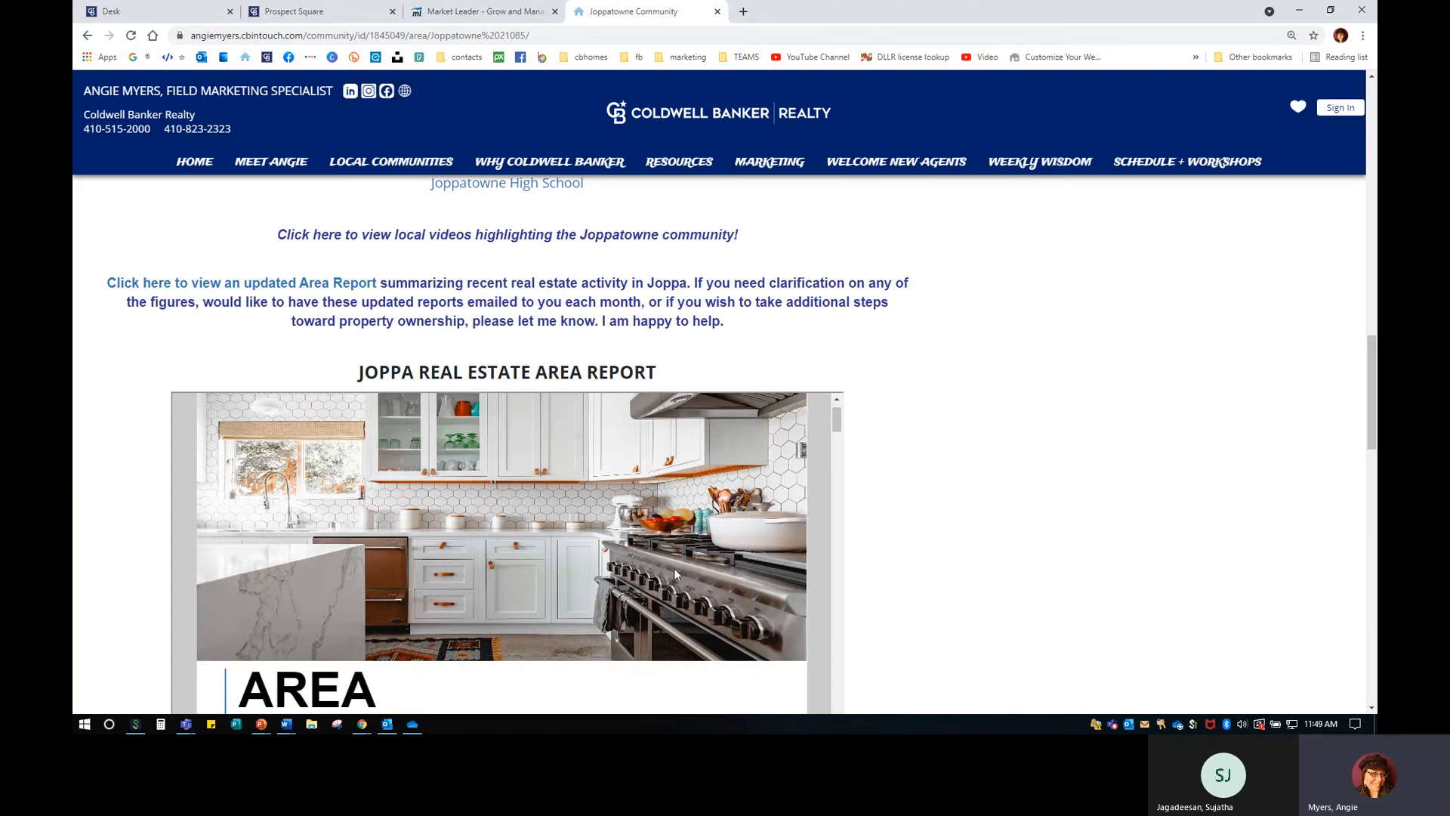
scroll(673, 568, "up", 2)
scroll(986, 492, "down", 2)
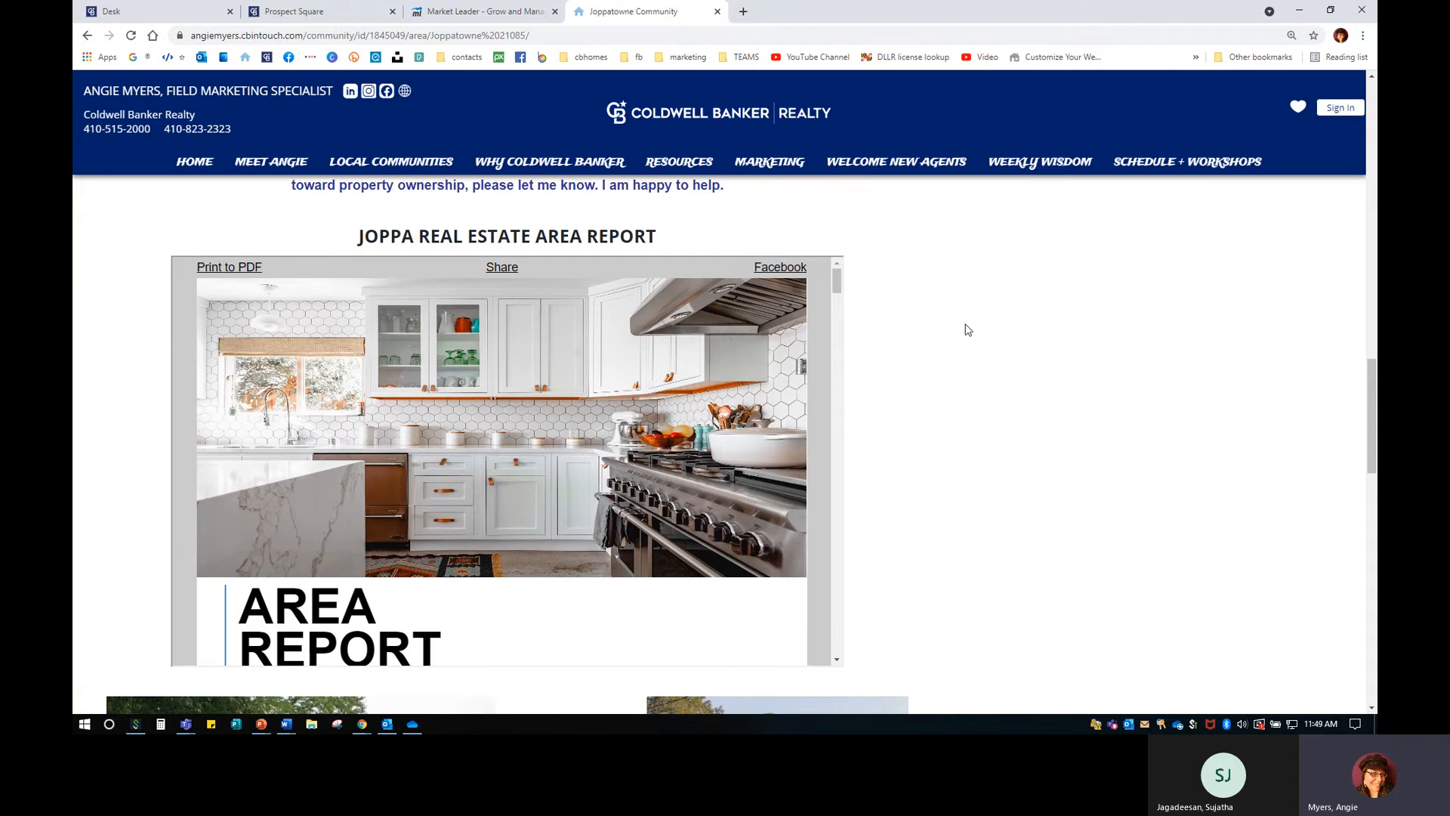
scroll(499, 429, "down", 6)
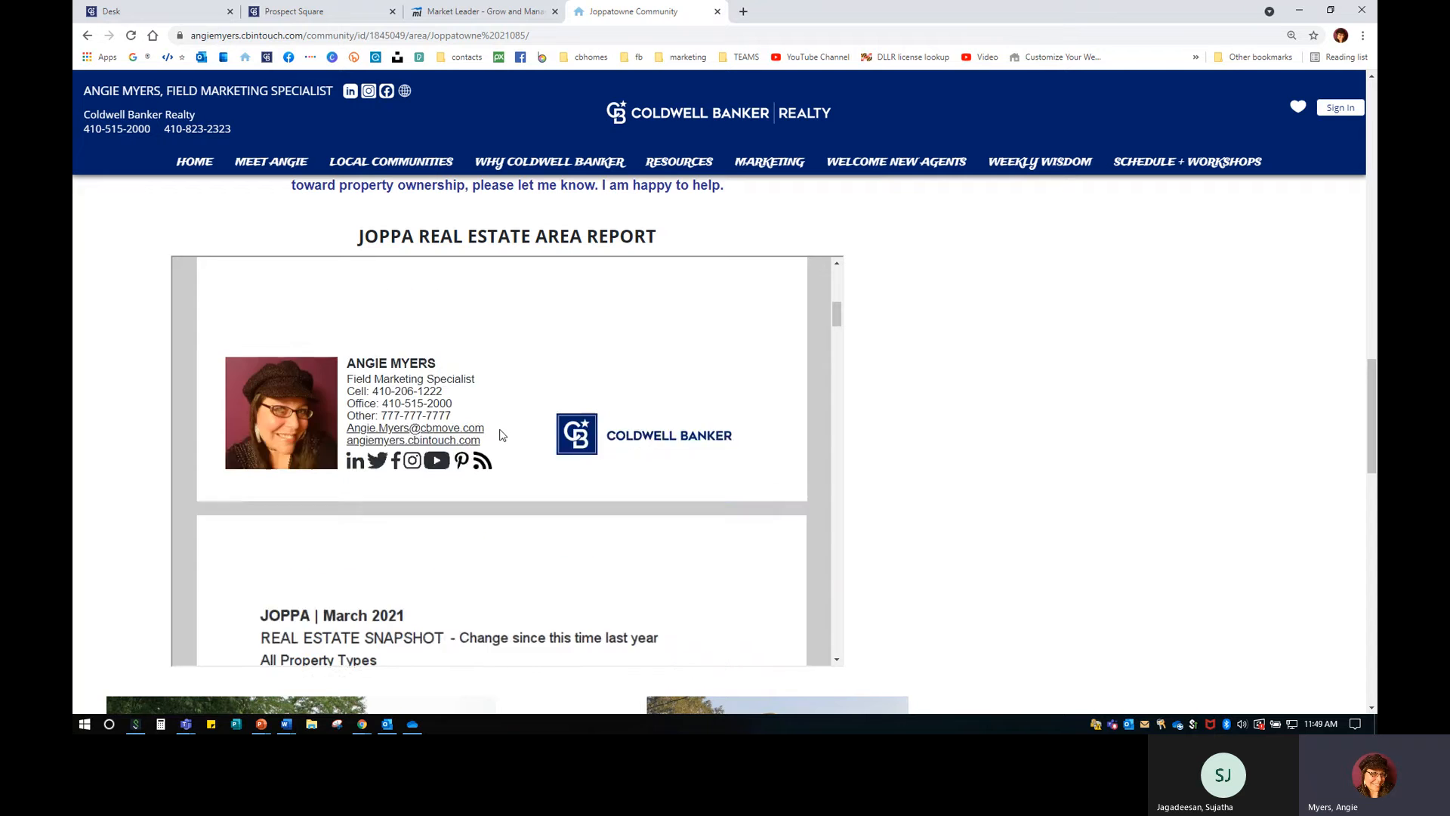
scroll(500, 435, "down", 10)
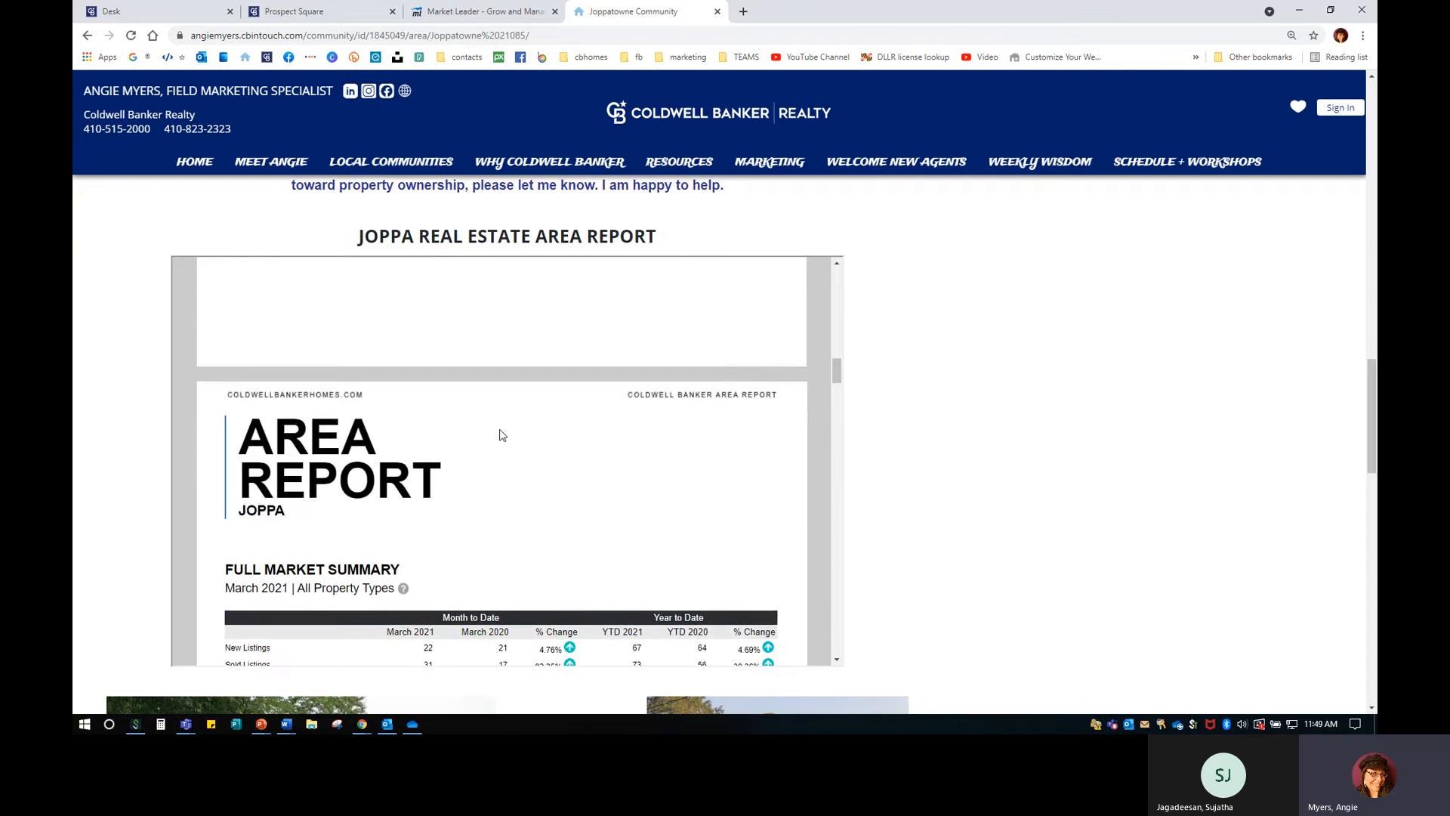
scroll(500, 435, "down", 10)
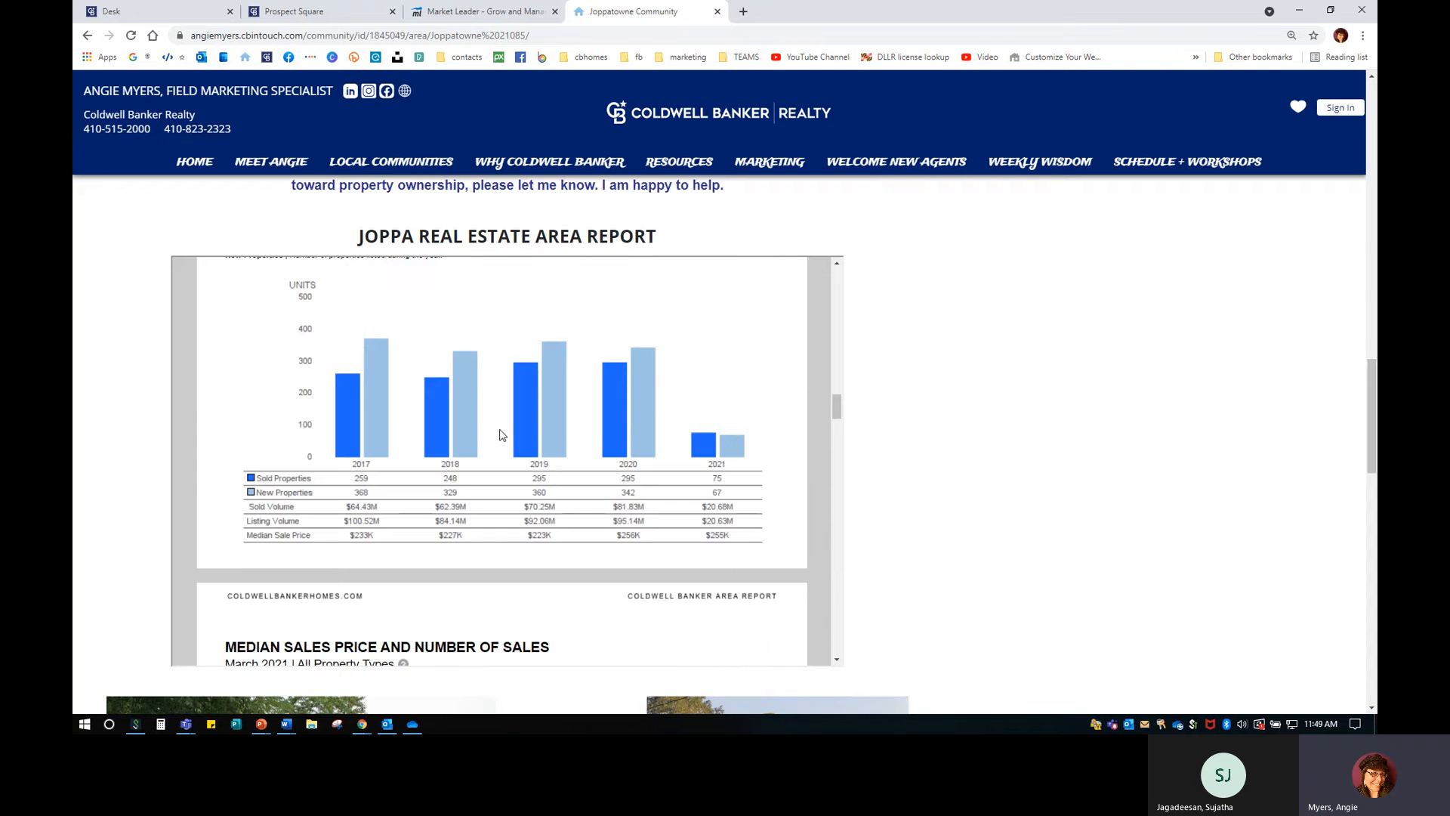
scroll(500, 435, "down", 15)
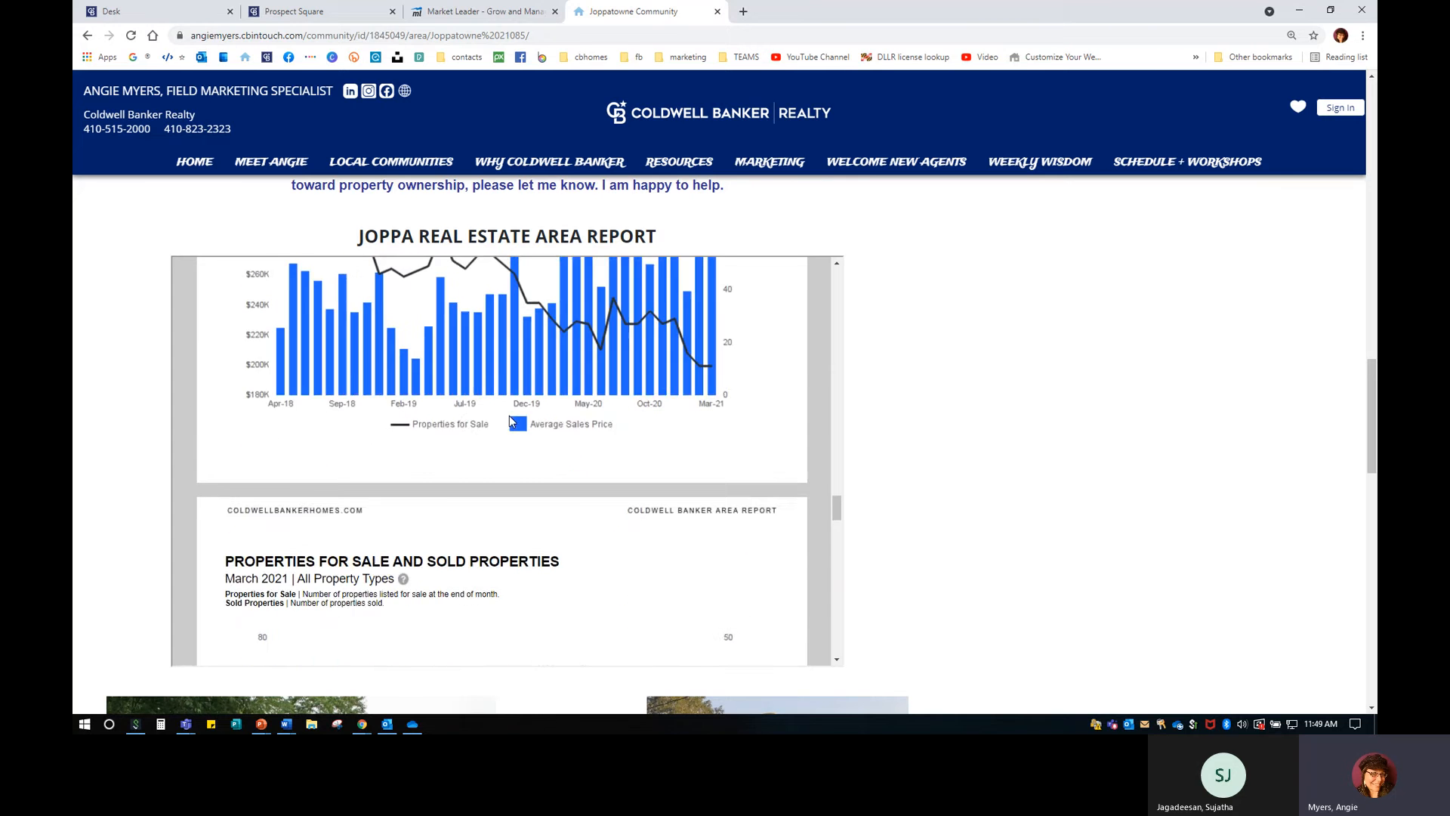
scroll(509, 417, "down", 15)
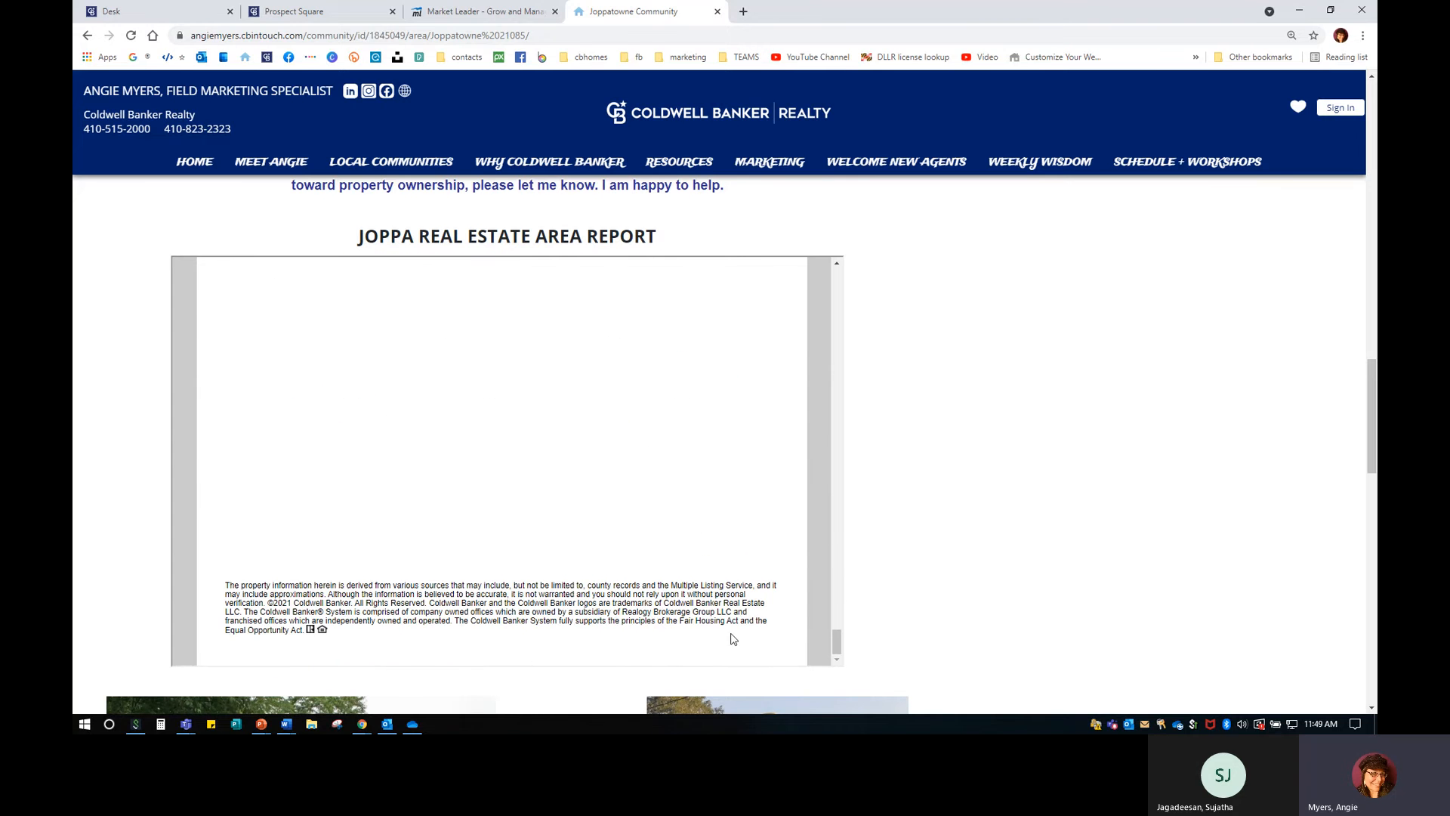
left_click_drag(837, 642, 837, 257)
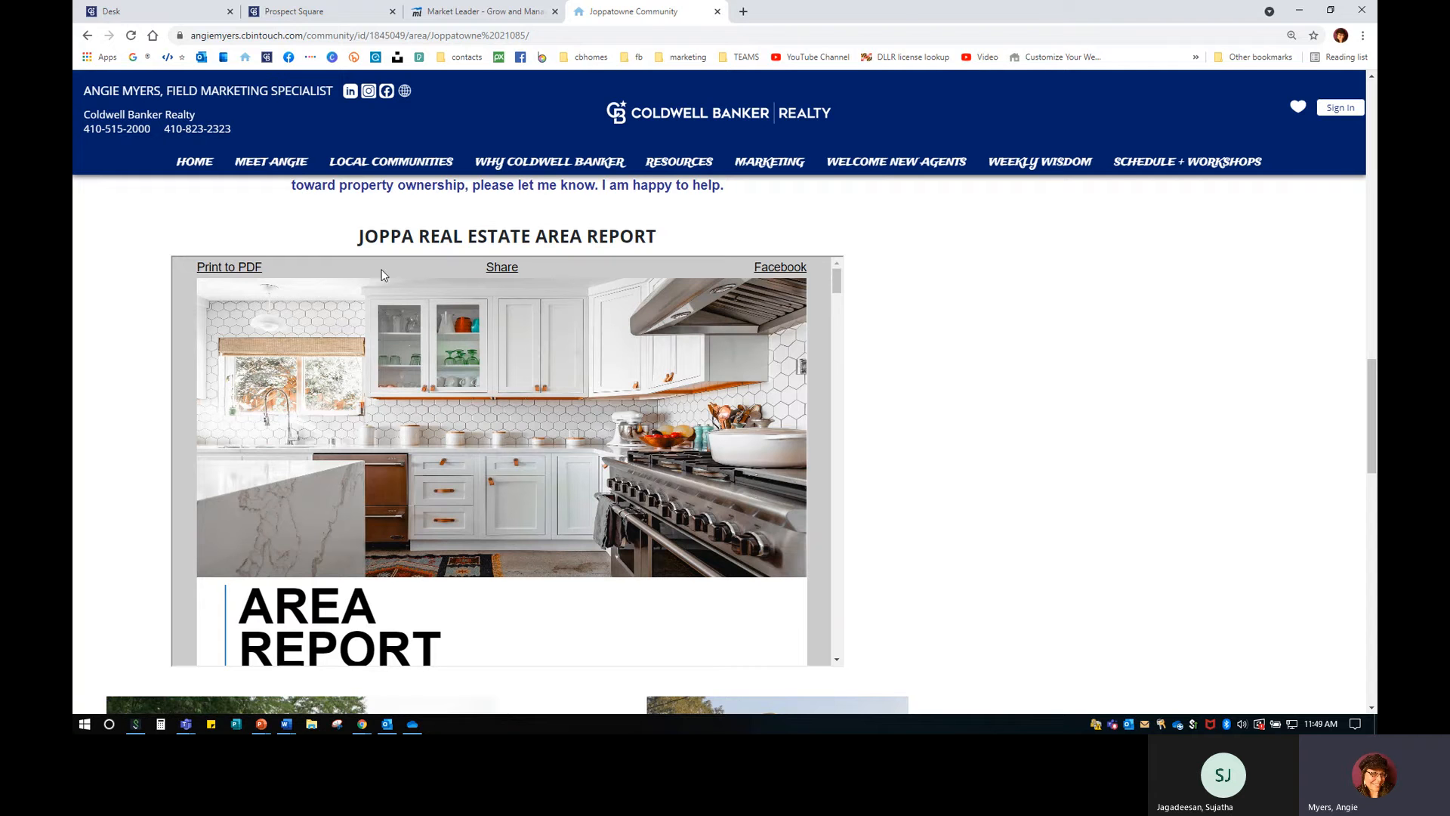
left_click(788, 271)
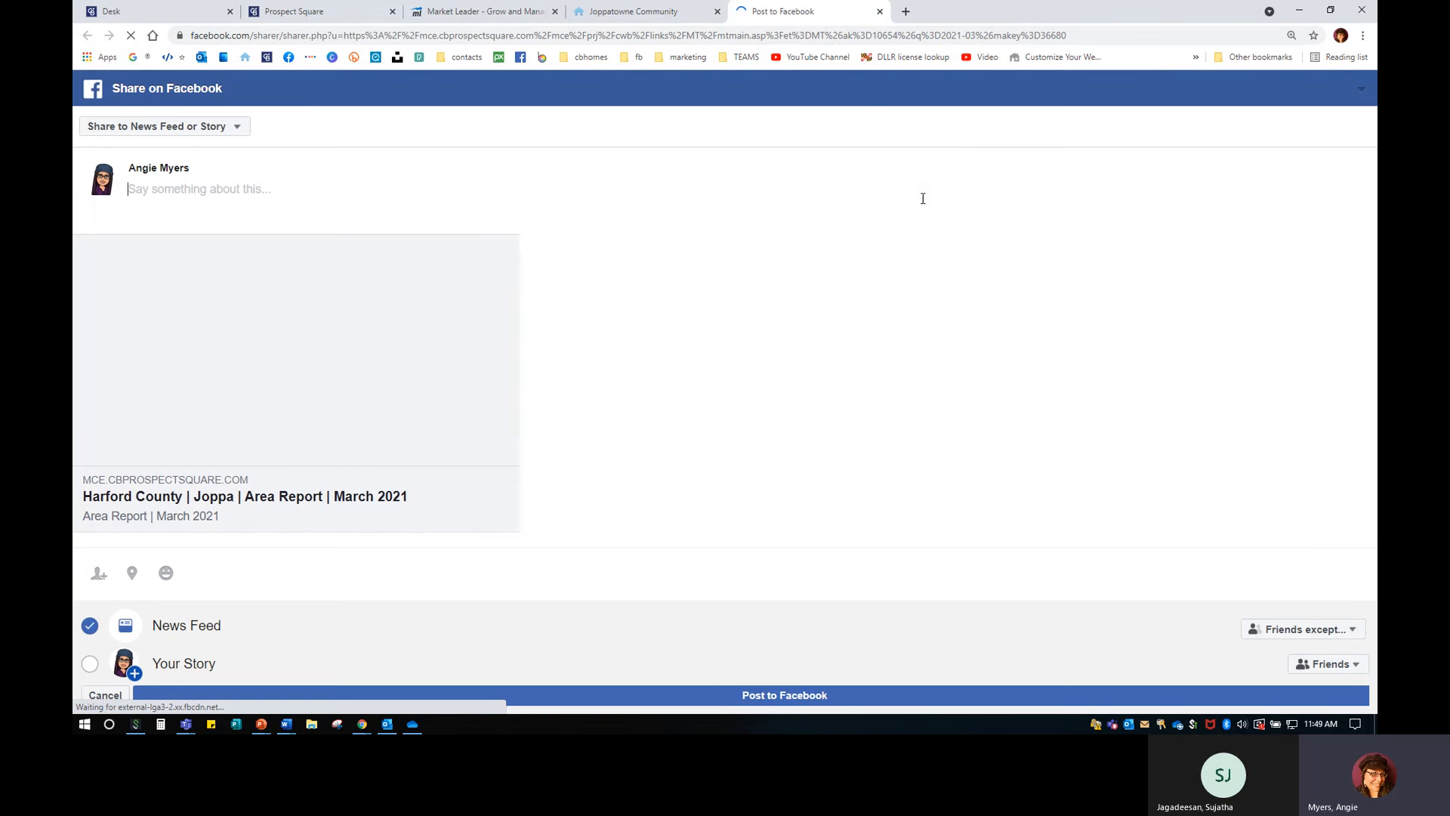
left_click(880, 11)
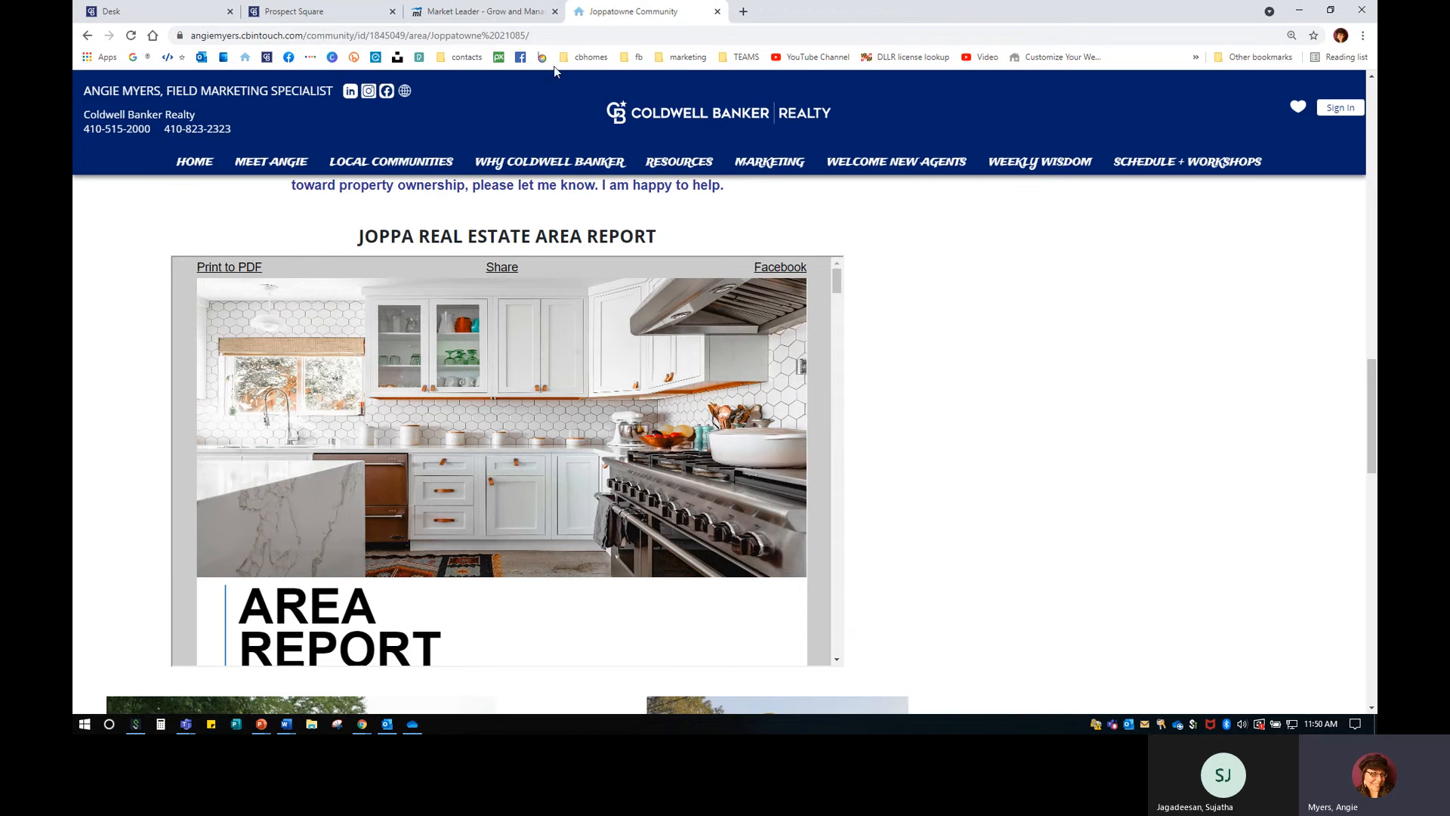
Edit Joppatowne 21085 and cancel adding a link to the Joppatowne Marina text.
left_click(493, 13)
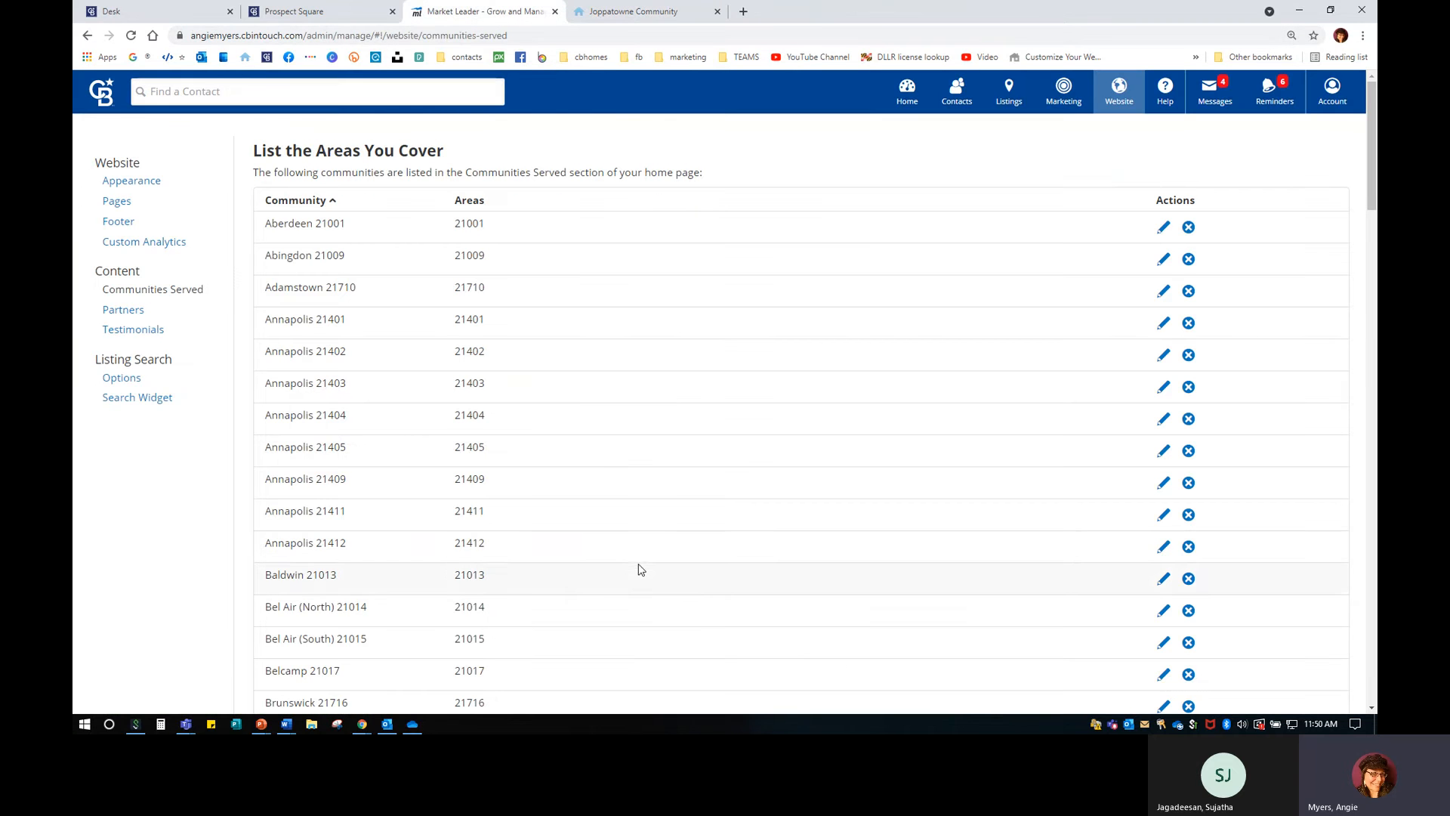
scroll(638, 564, "down", 5)
scroll(638, 564, "down", 10)
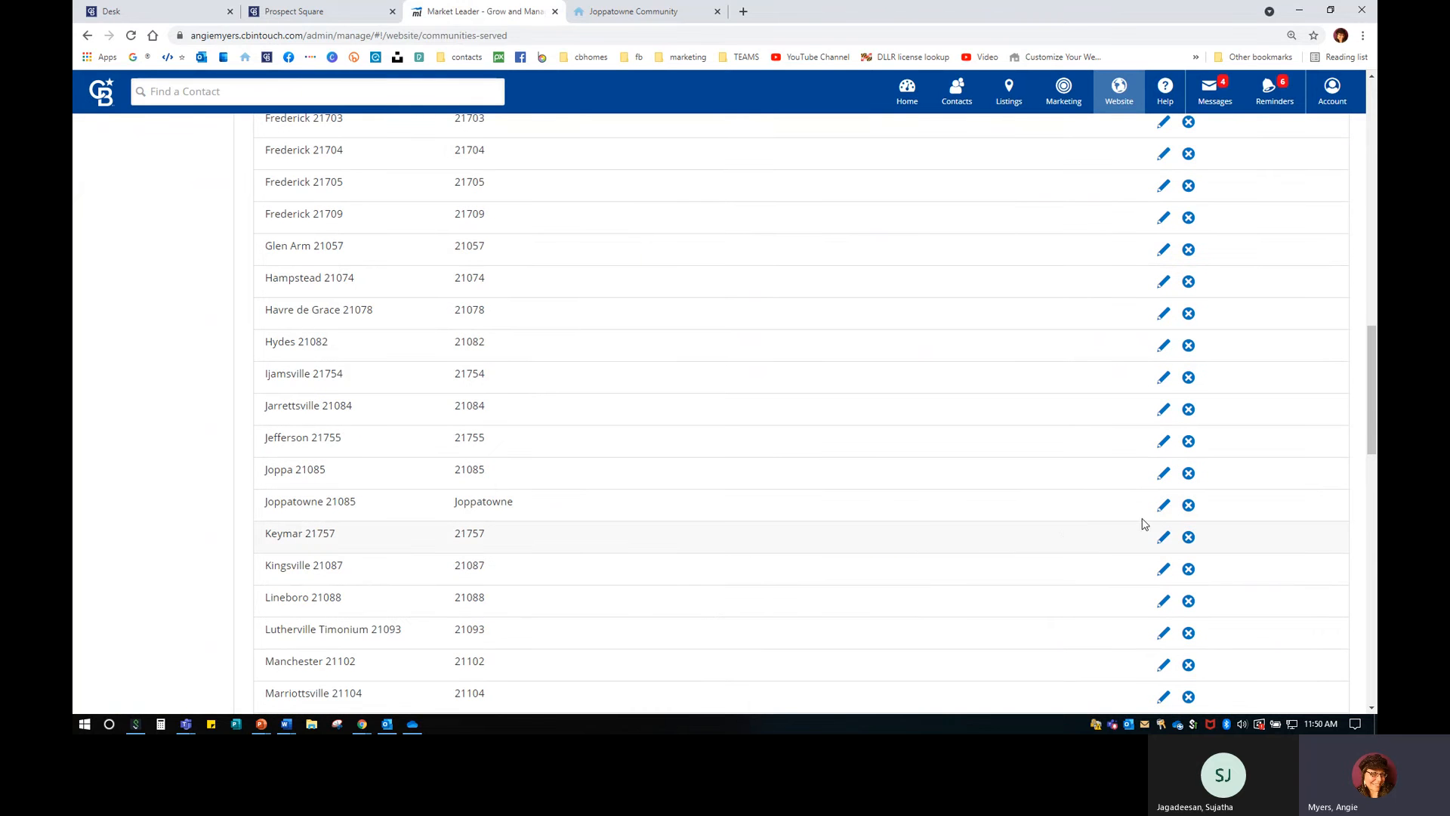
left_click(1163, 509)
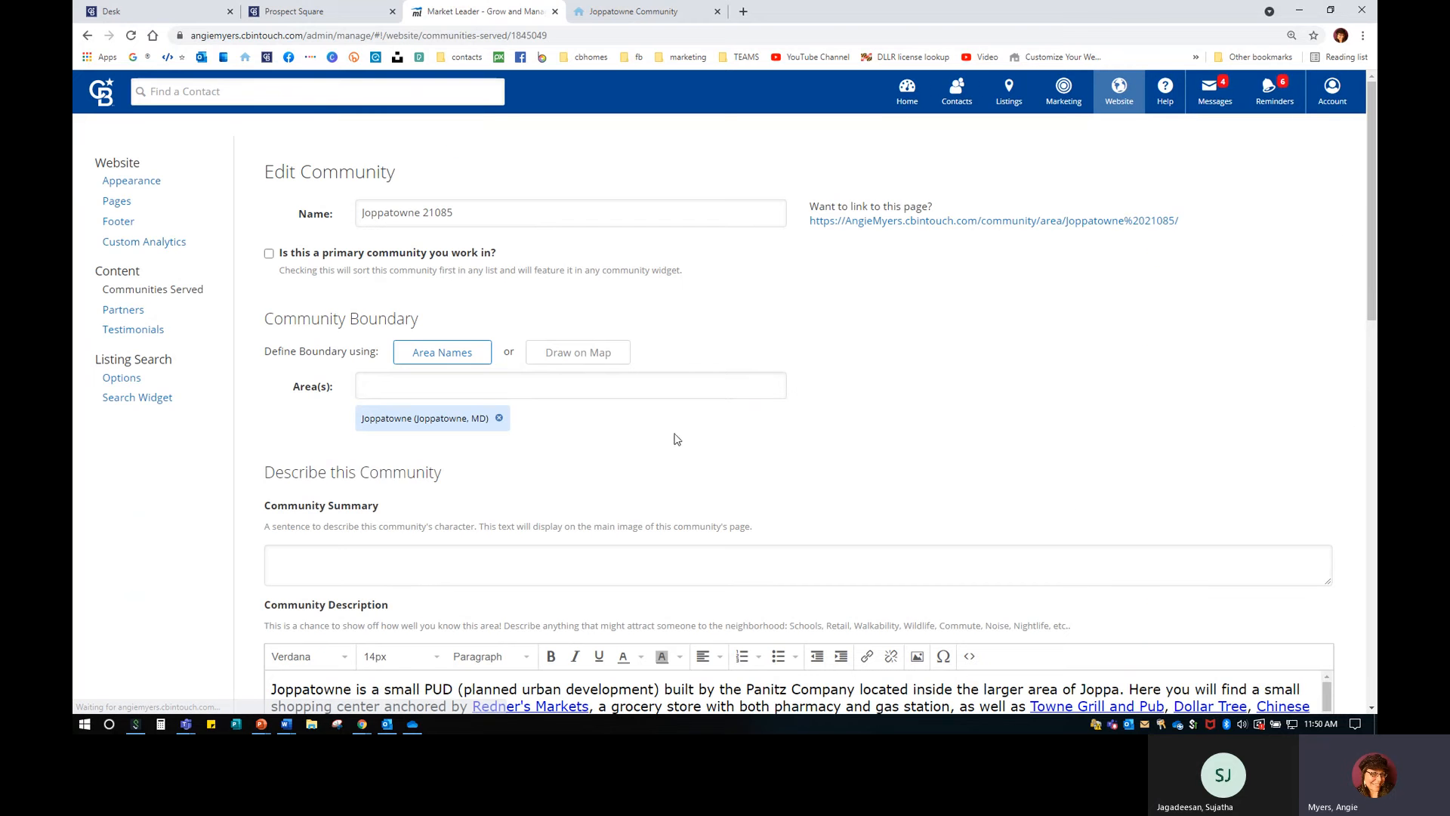
scroll(621, 435, "down", 8)
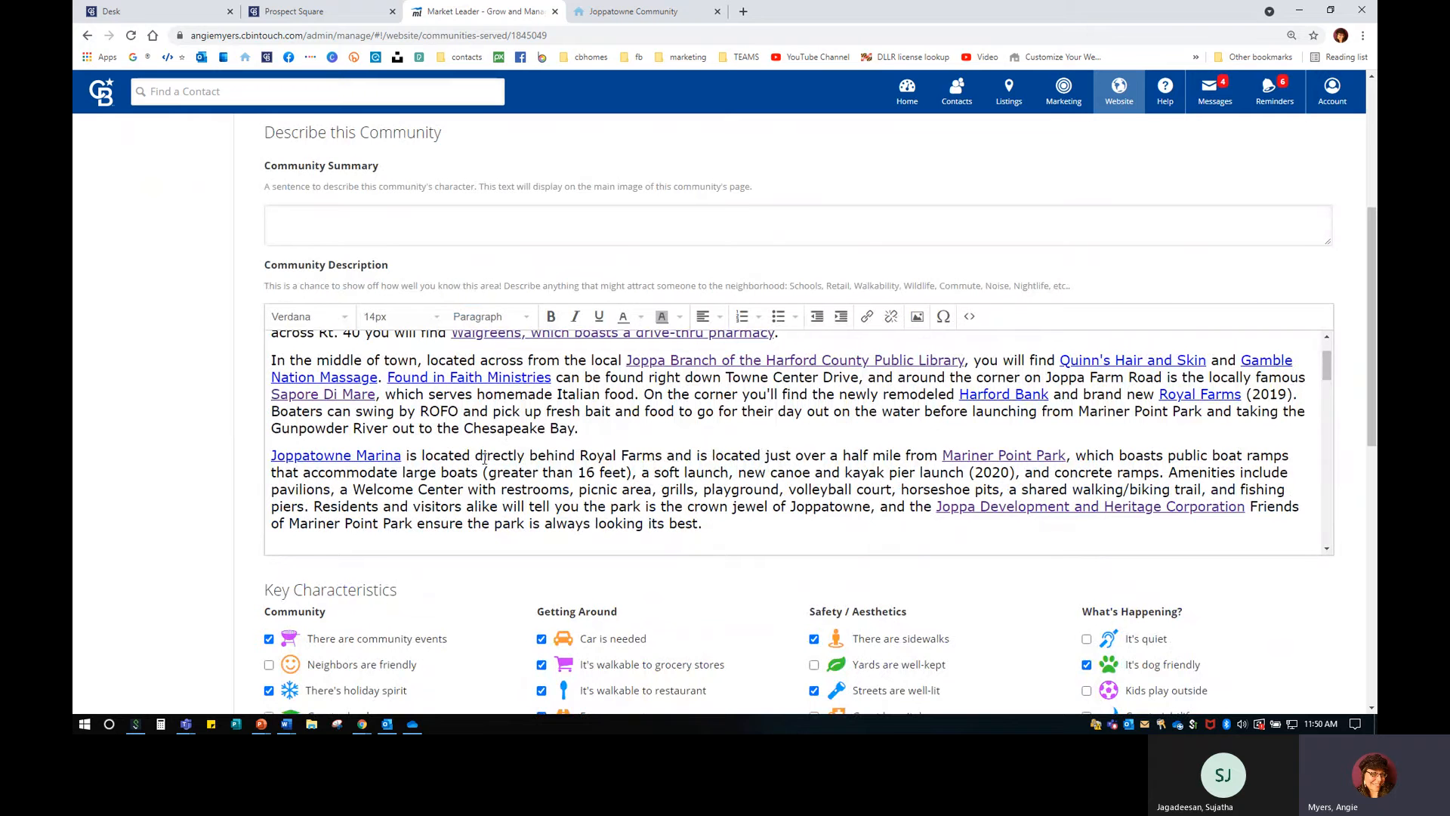
left_click_drag(485, 459, 745, 456)
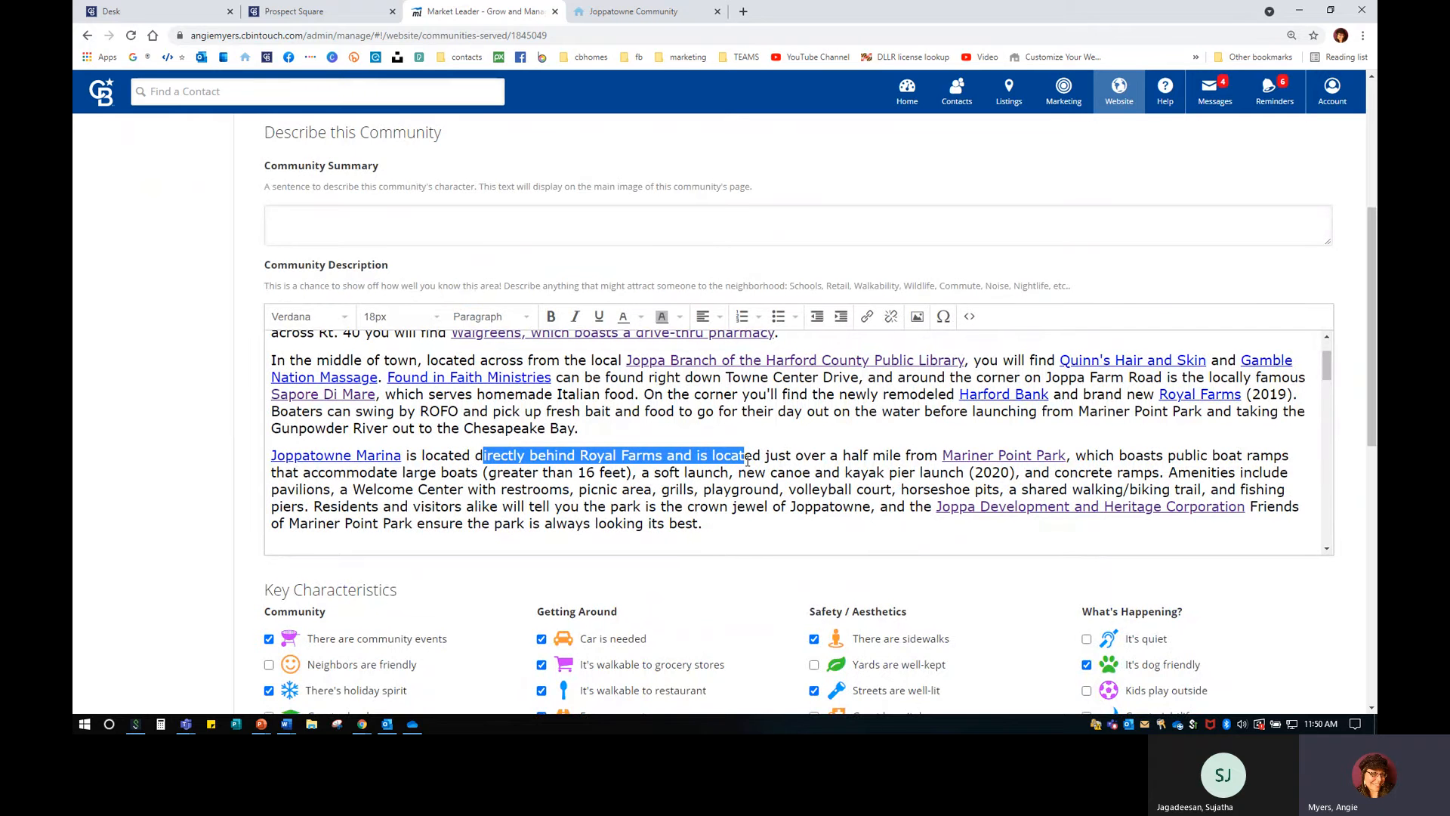
left_click(866, 317)
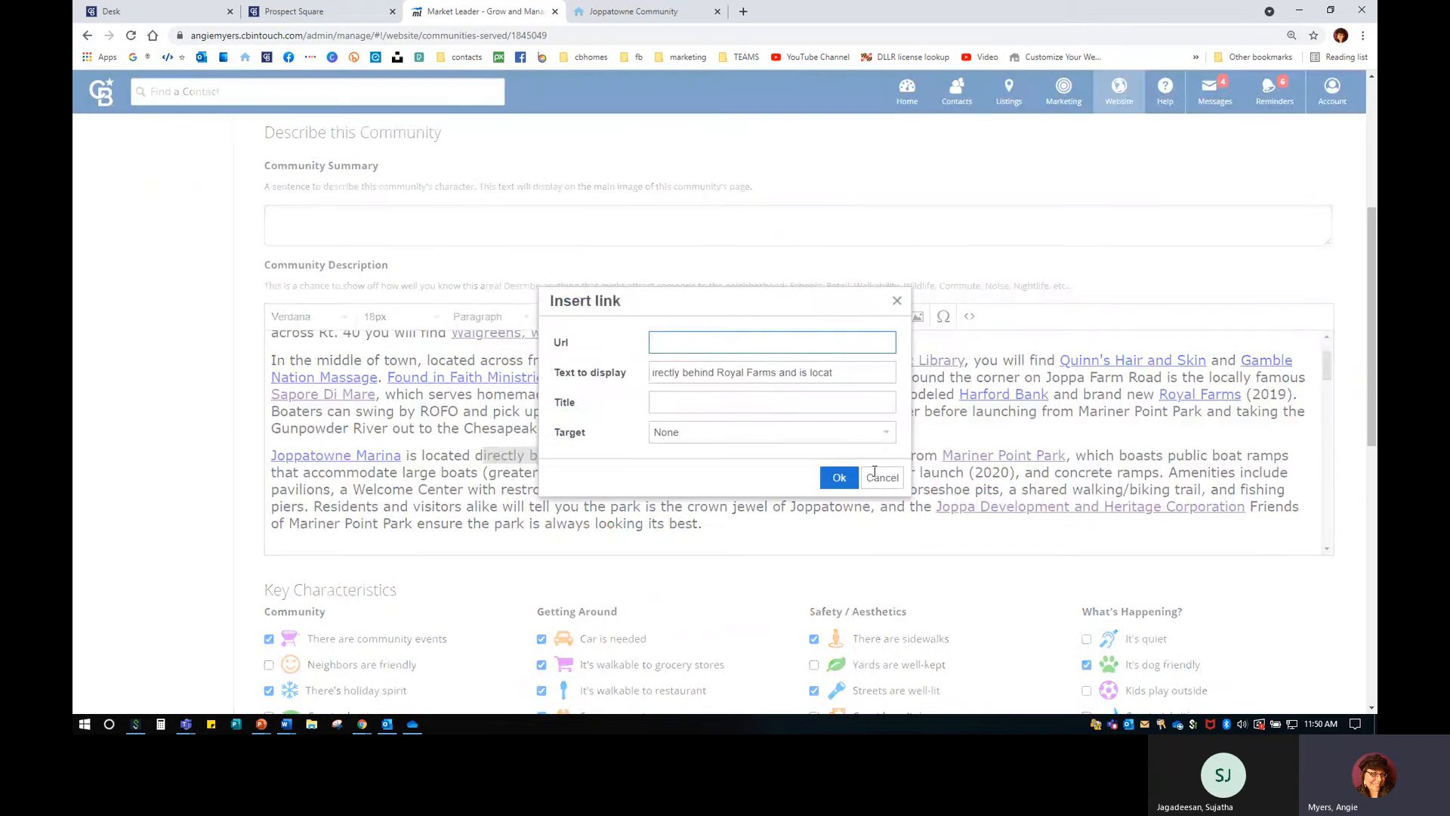
left_click(876, 476)
left_click(754, 426)
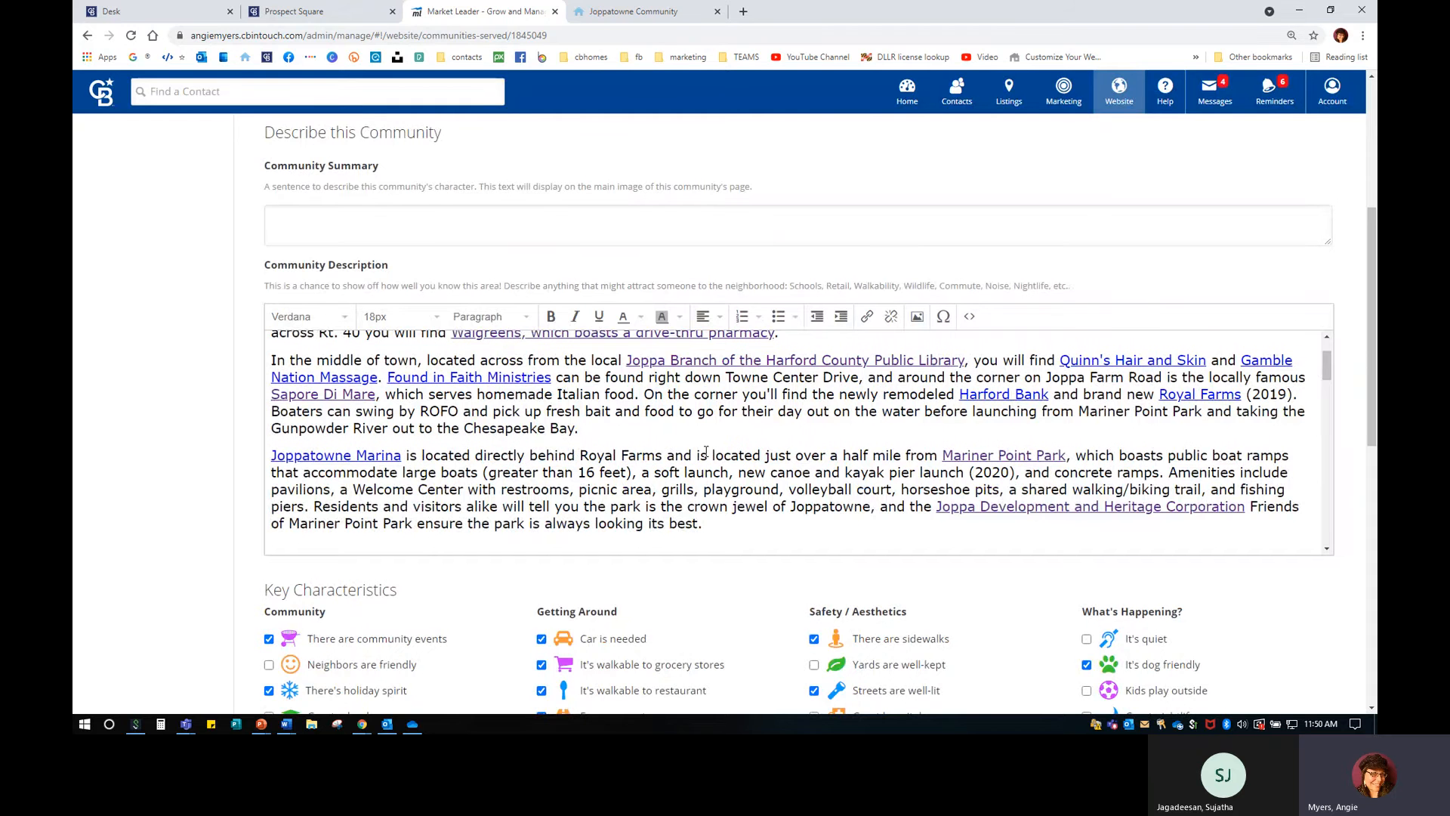
Review the description's local videos link, then view the live Joppatowne page.
scroll(708, 457, "up", 2)
scroll(710, 461, "down", 10)
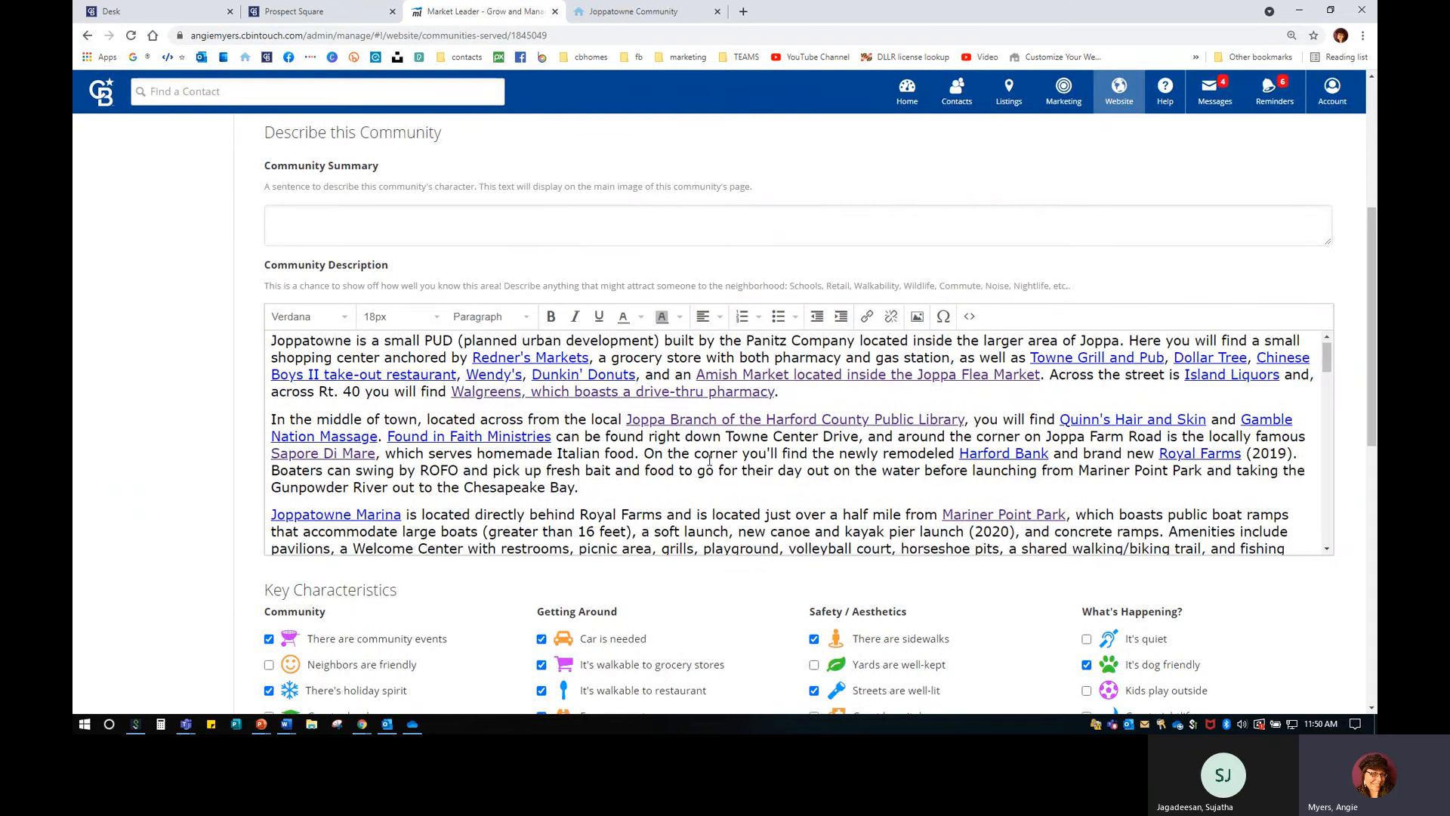
scroll(710, 461, "up", 3)
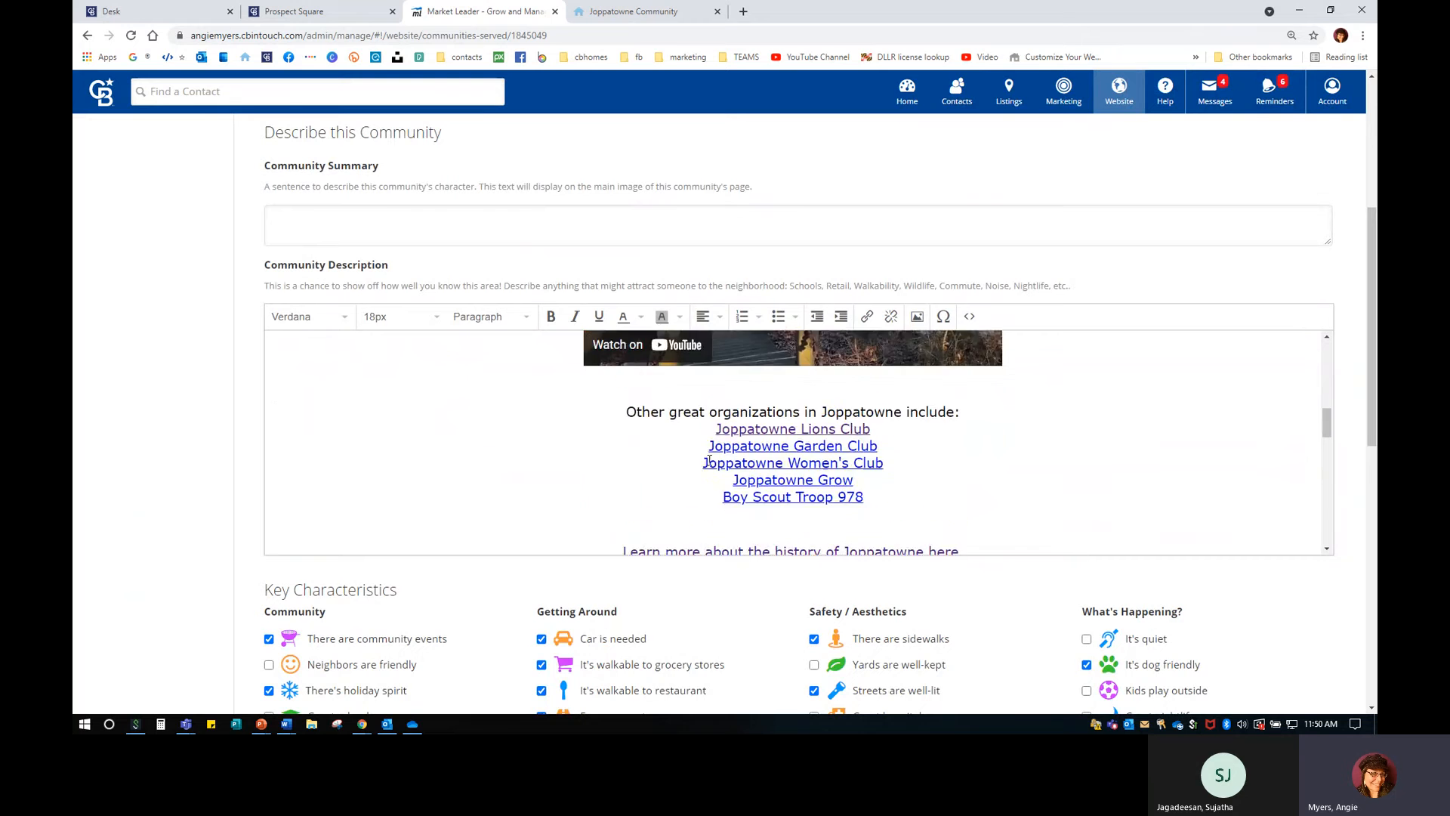
scroll(788, 484, "down", 6)
scroll(789, 483, "down", 4)
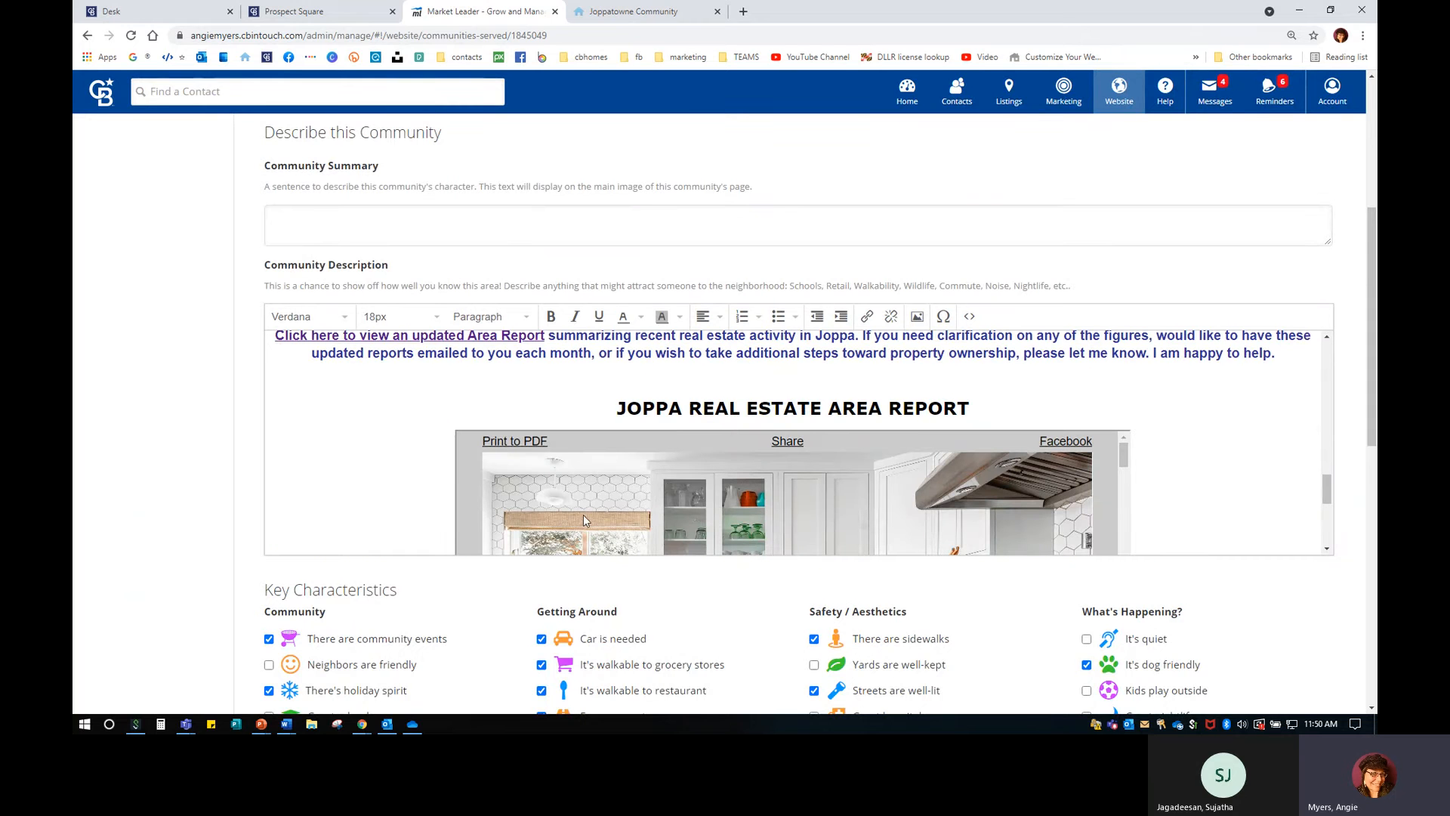
scroll(423, 460, "up", 1)
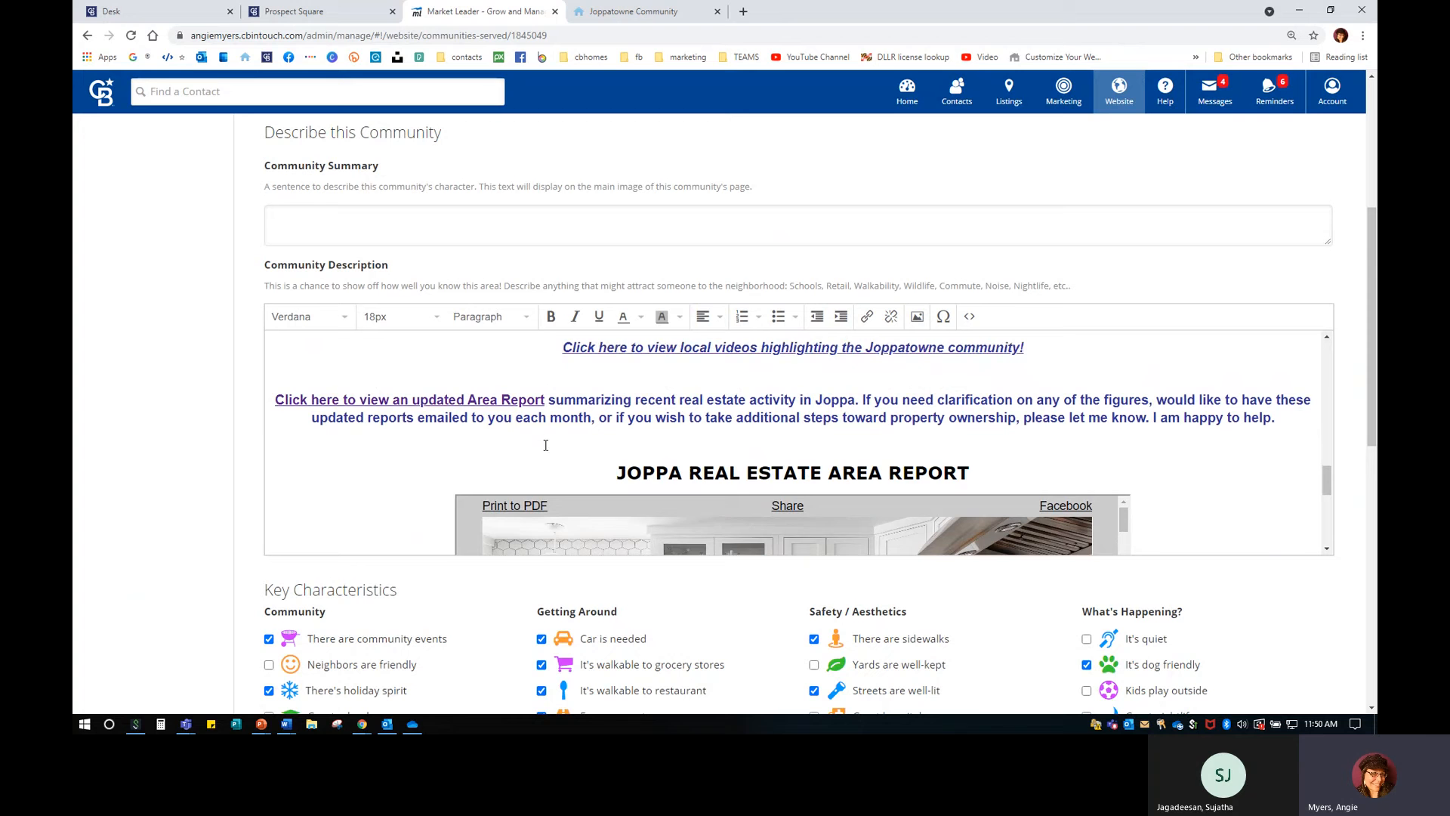
left_click(287, 403)
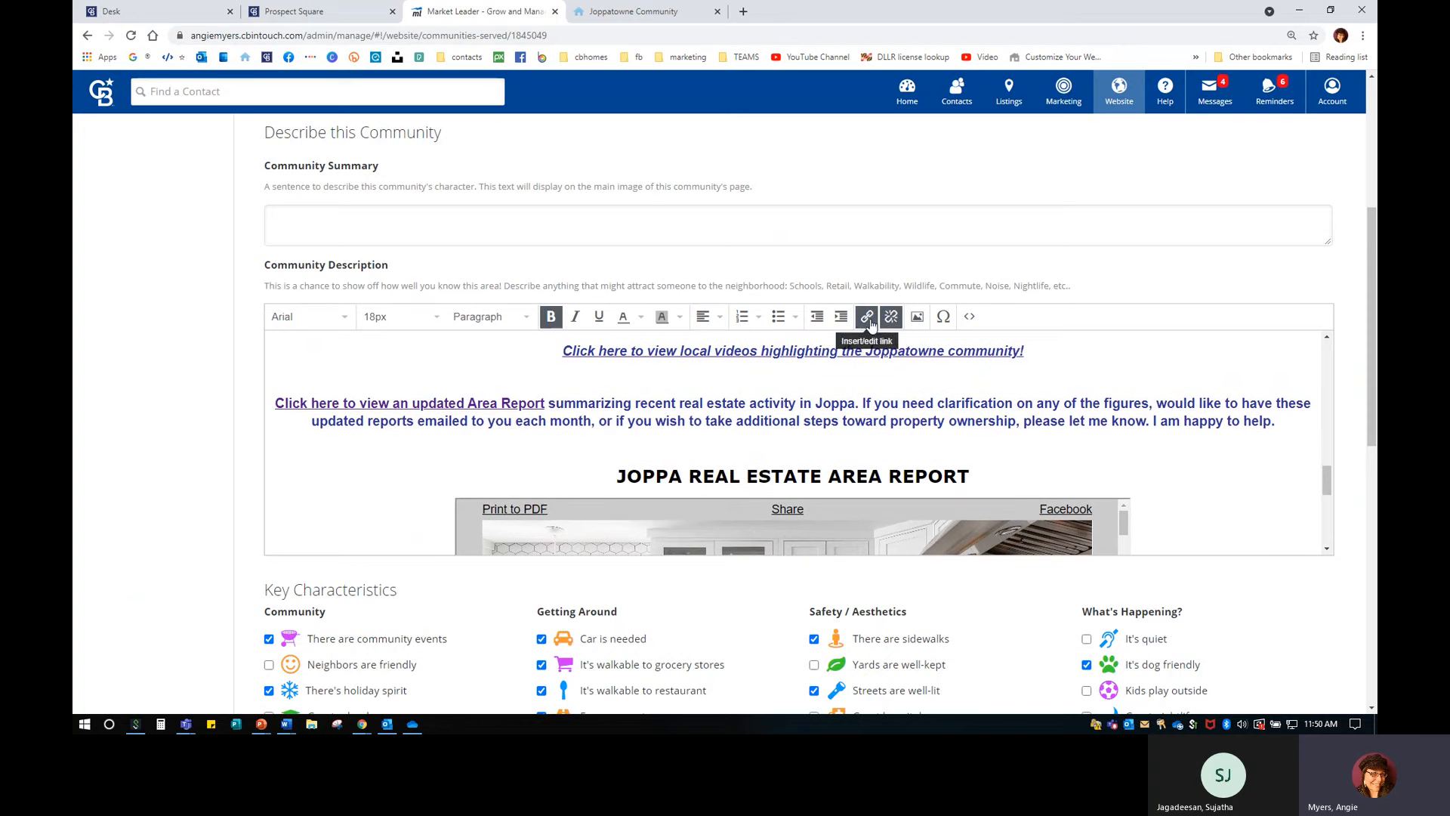
left_click(830, 378)
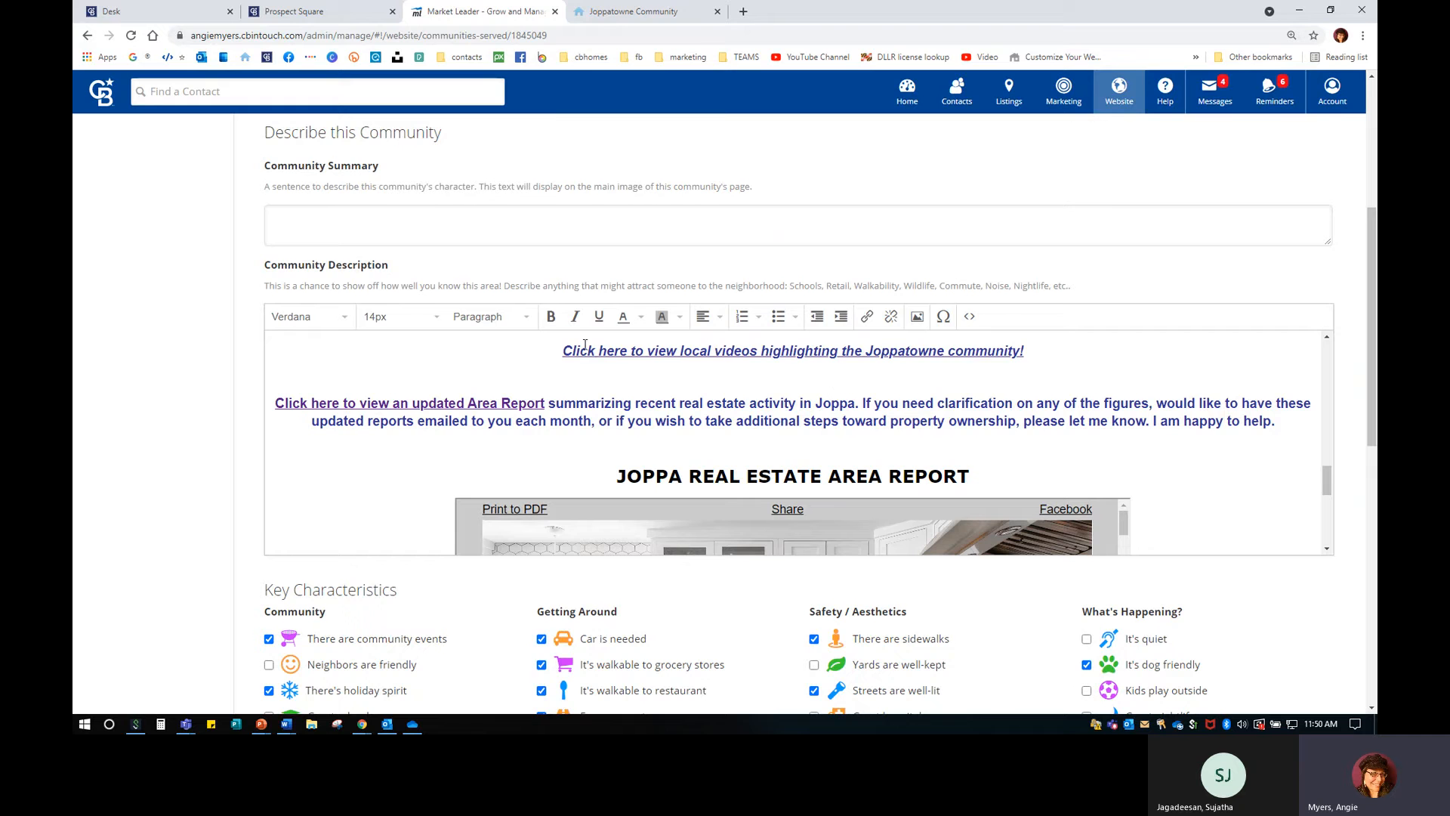
left_click(615, 12)
scroll(522, 349, "up", 3)
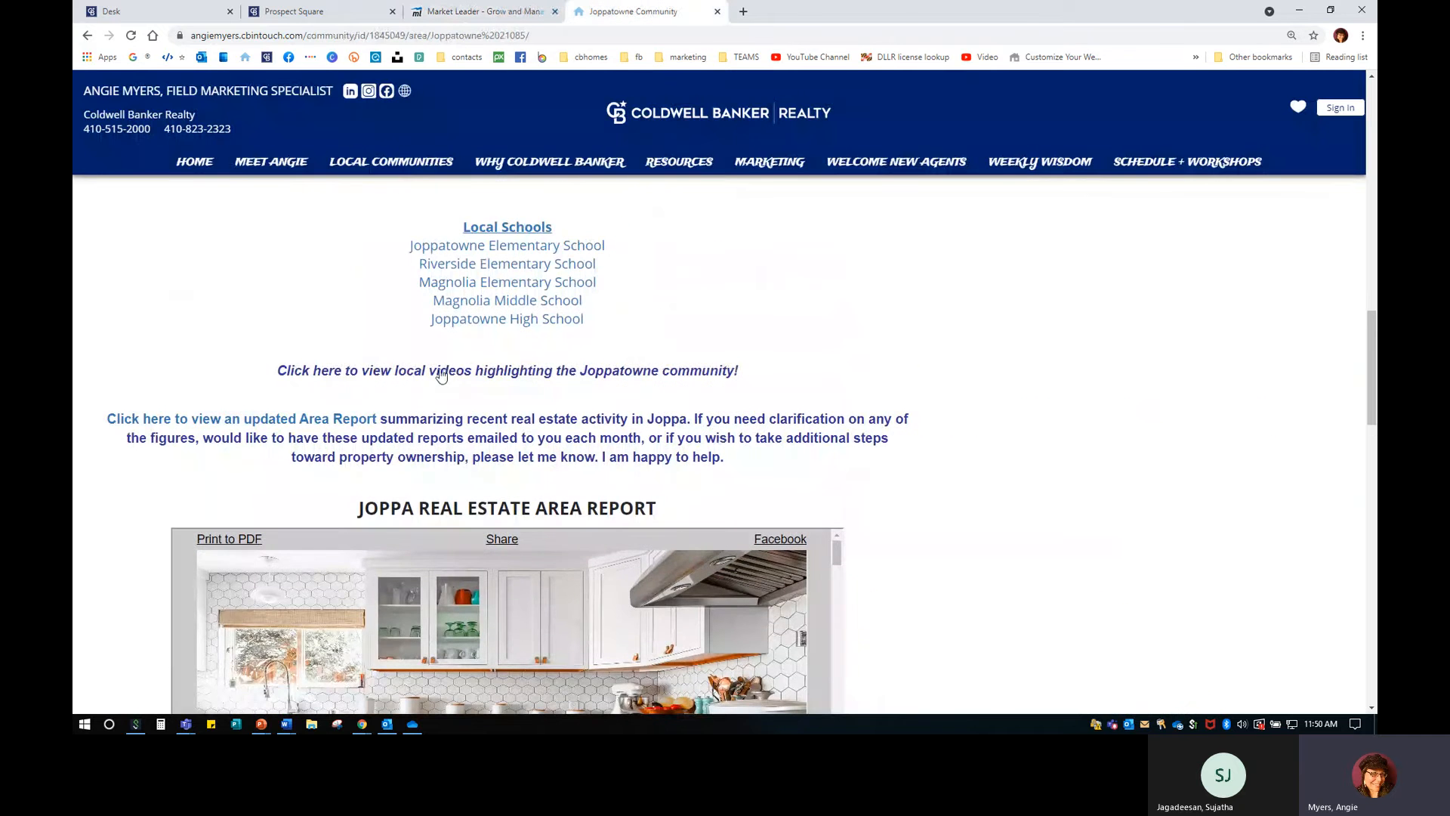
Preview the local videos presentation through the Marina, Amish Market and Flea Market slides.
left_click(442, 371)
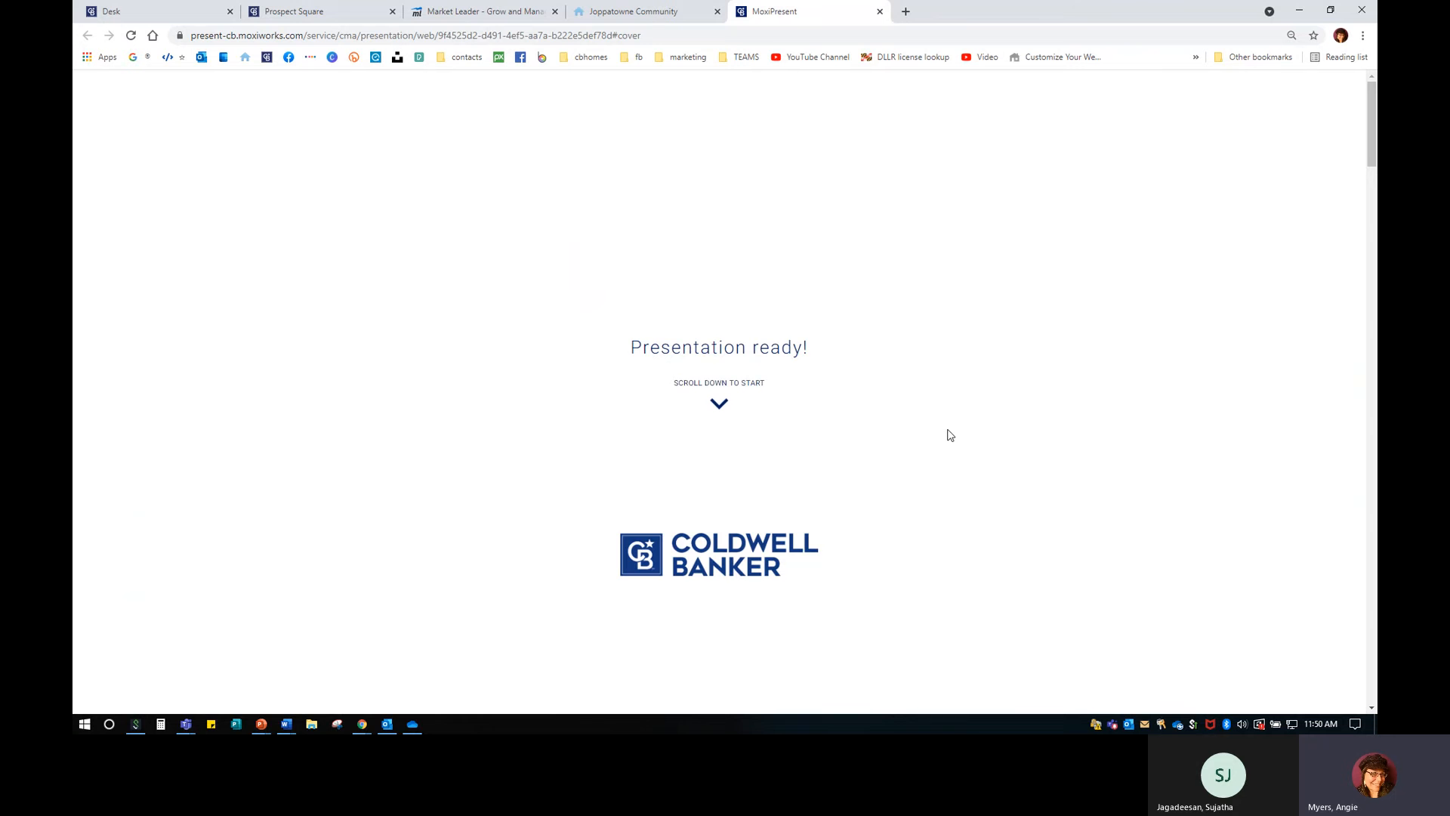
scroll(987, 469, "down", 3)
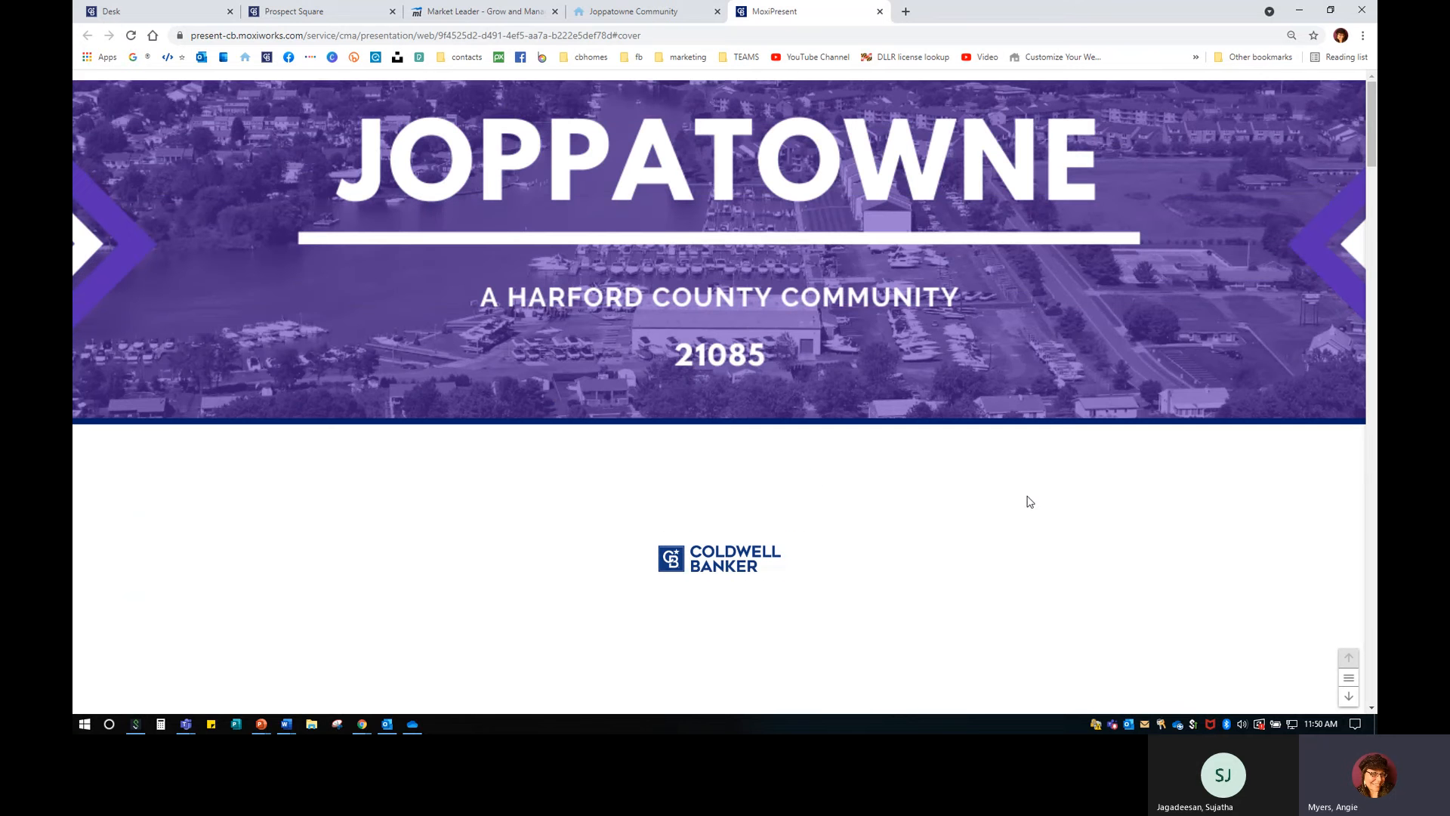
left_click(1349, 696)
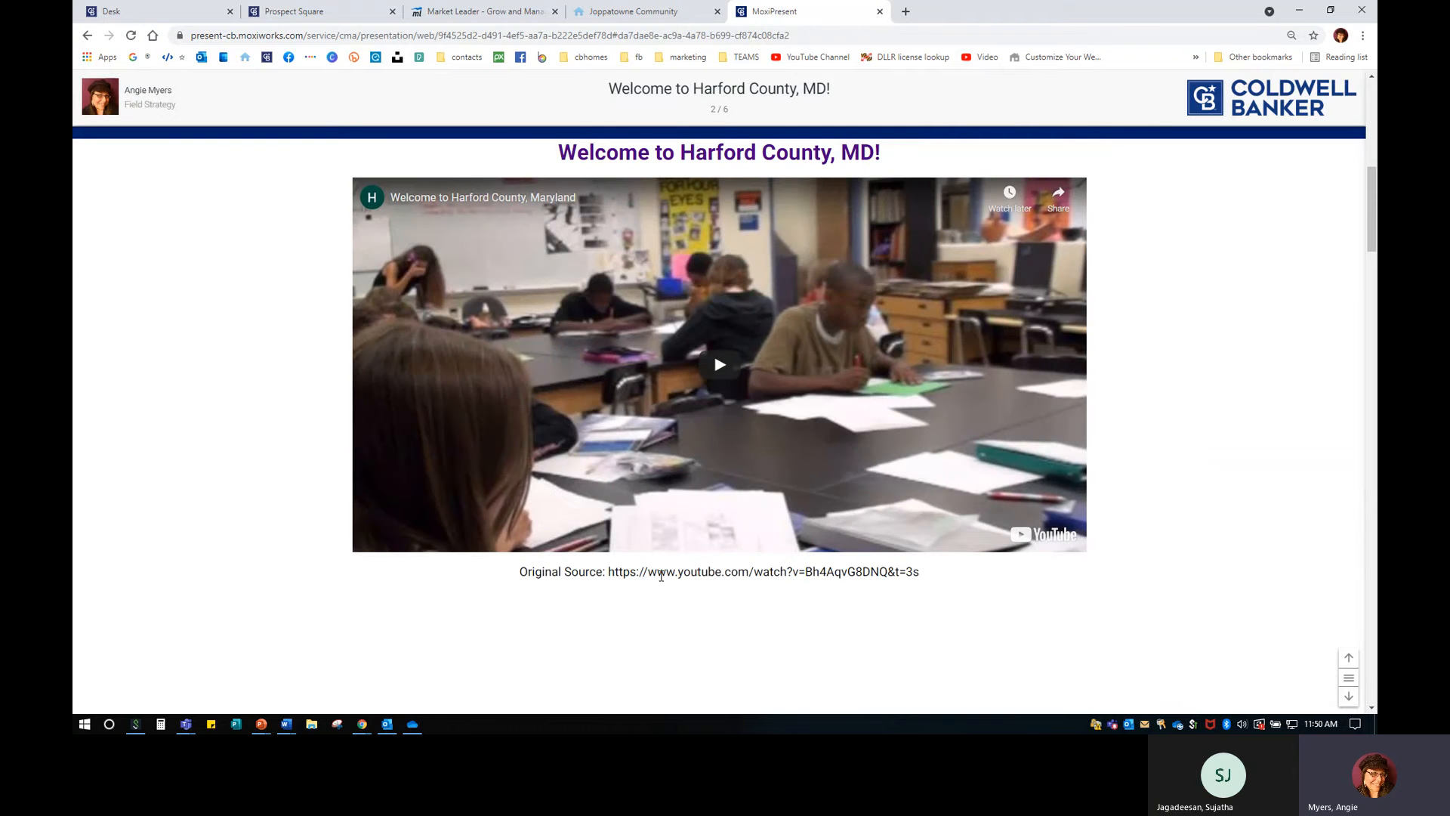
left_click_drag(520, 575, 926, 582)
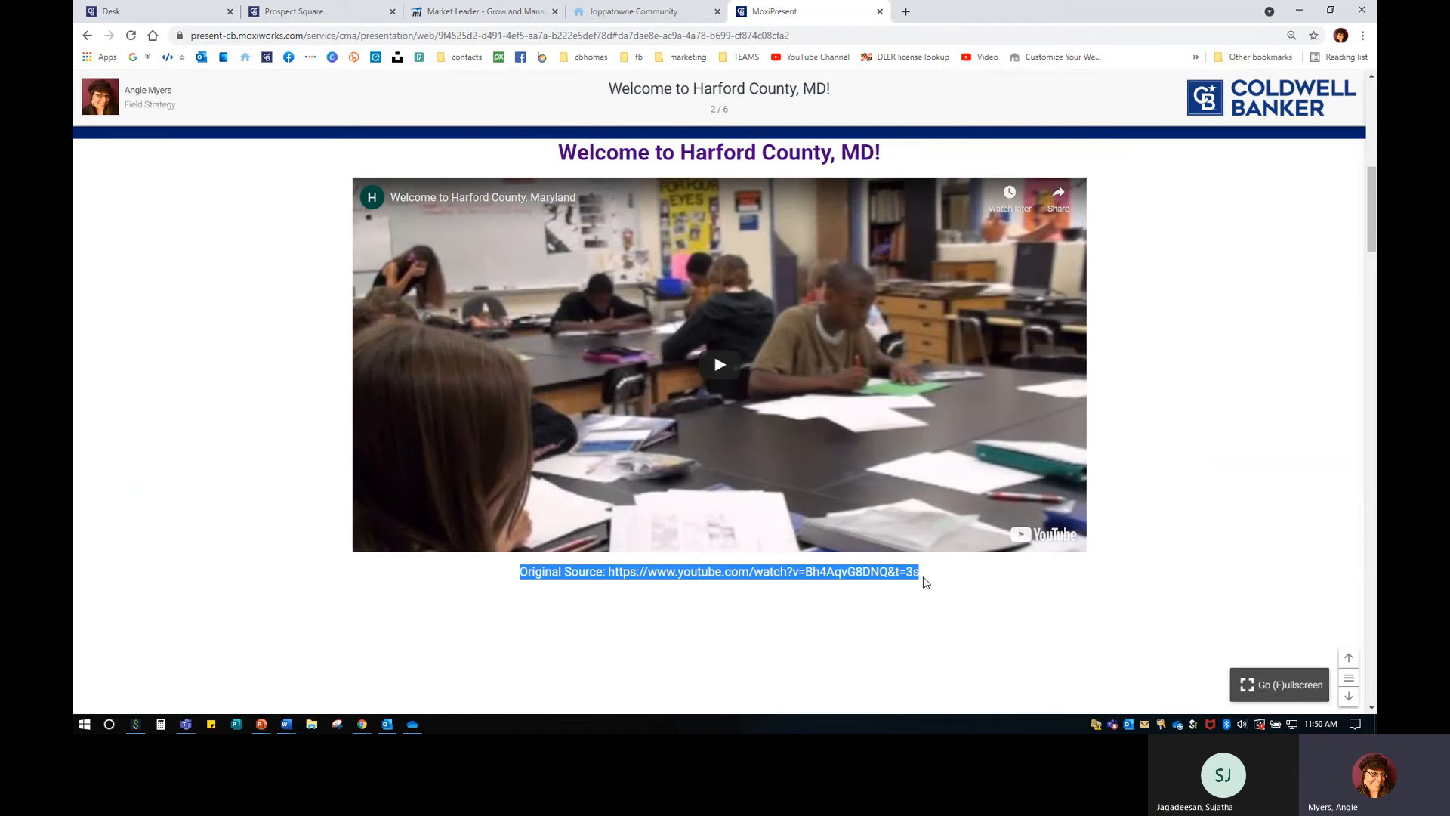
left_click(1346, 700)
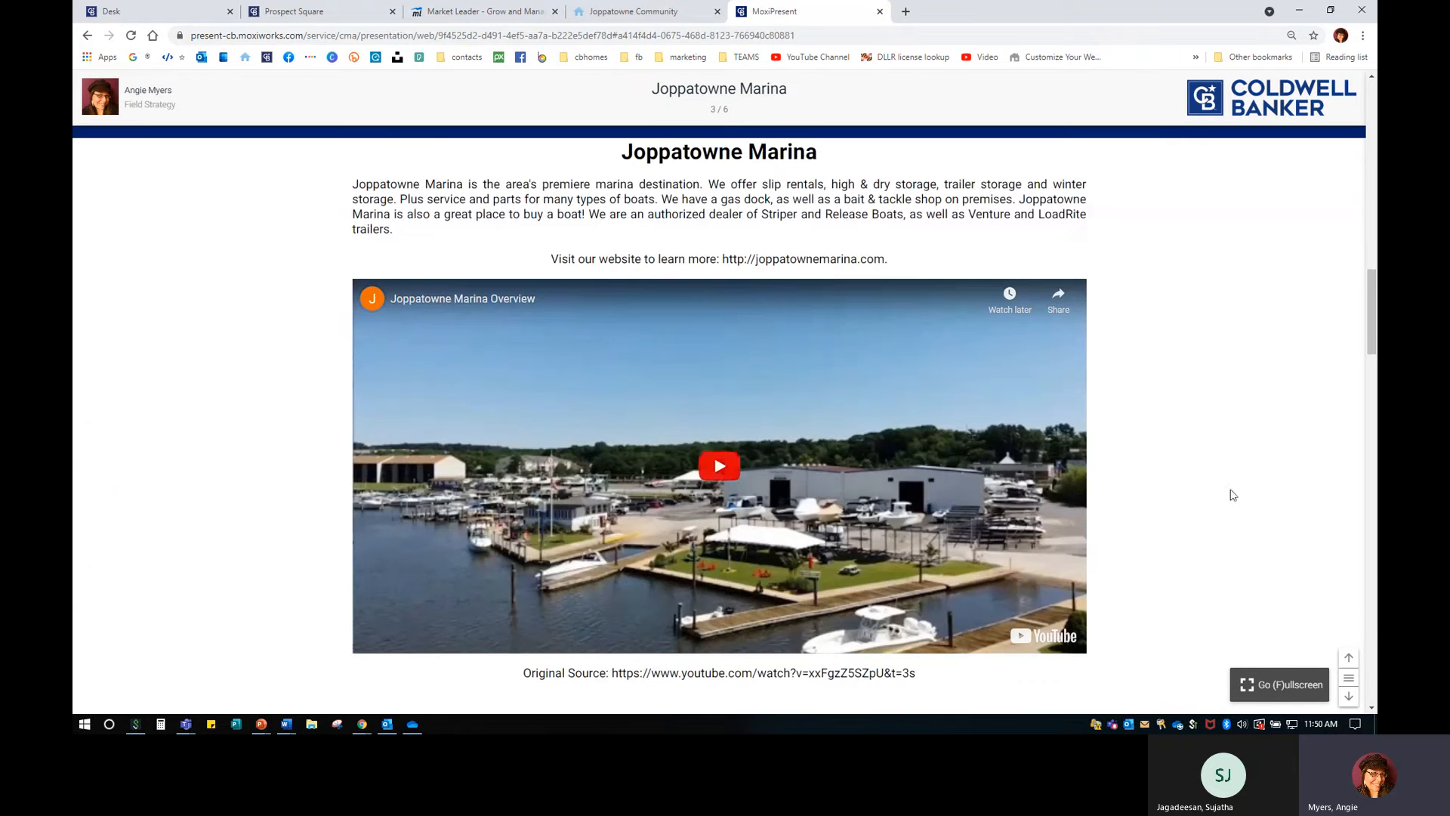
left_click(1348, 695)
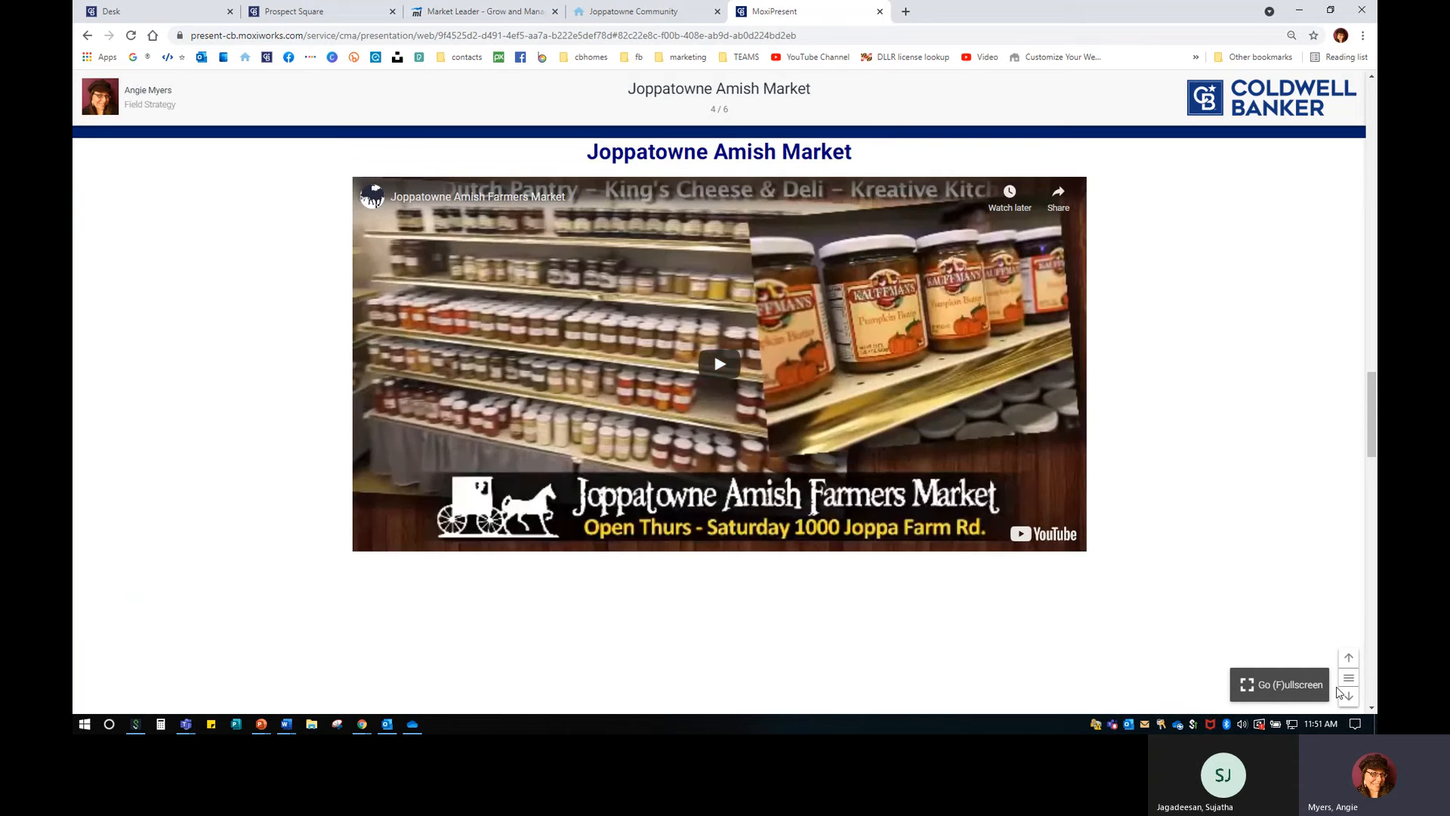
left_click(1348, 696)
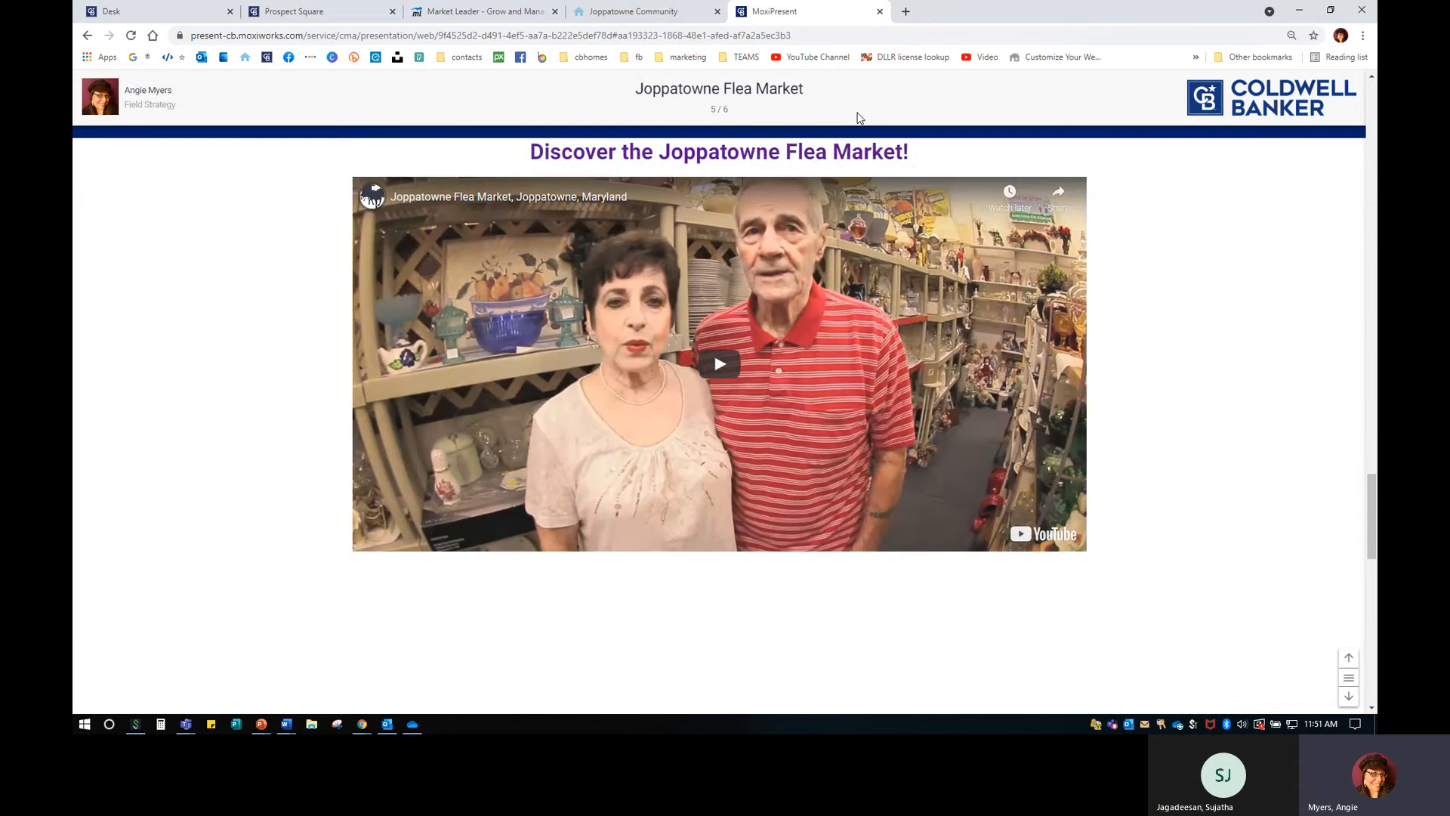
left_click(880, 11)
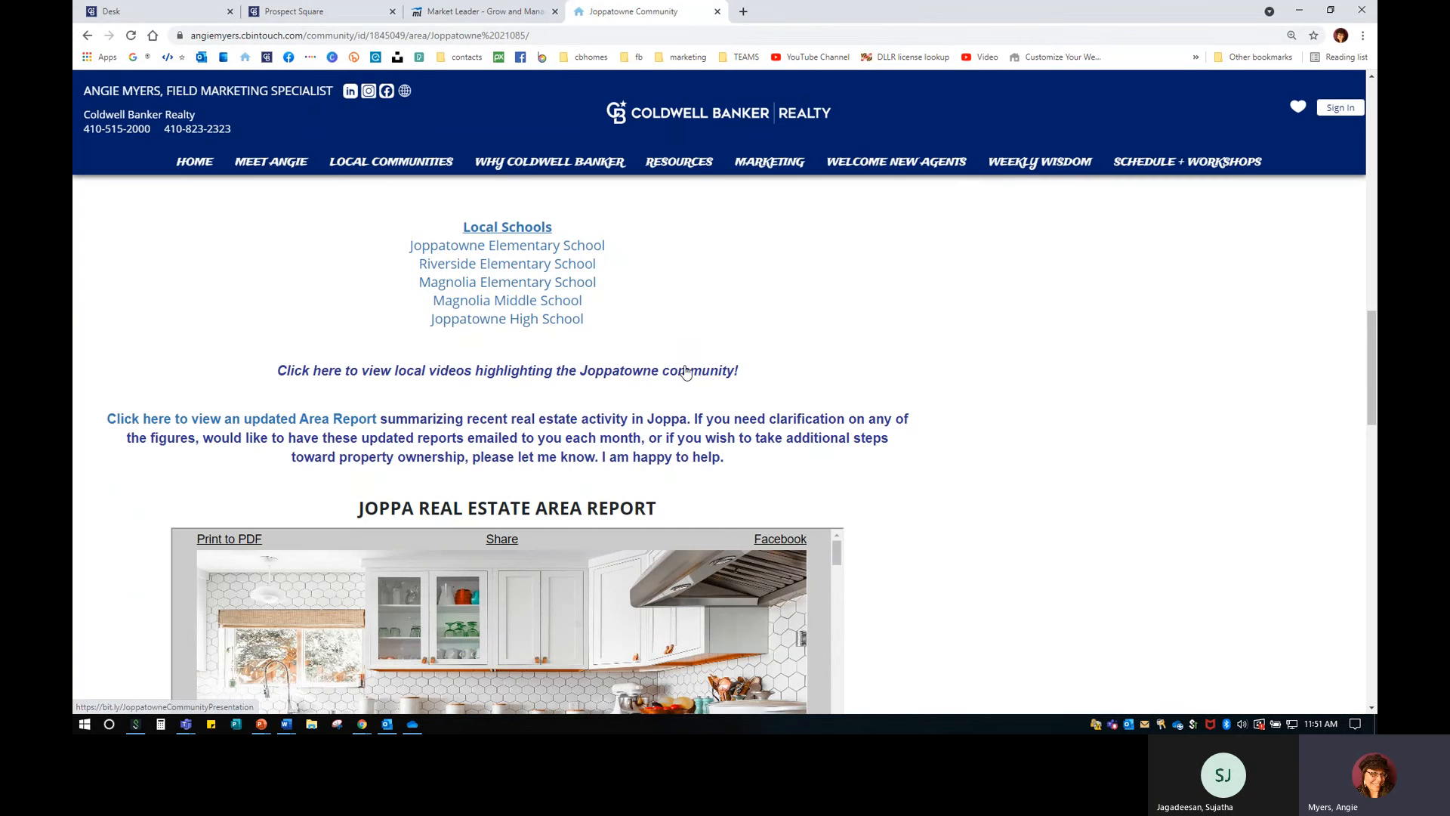
Select the local videos link line on the live page, then return to the editor.
left_click_drag(274, 371, 801, 369)
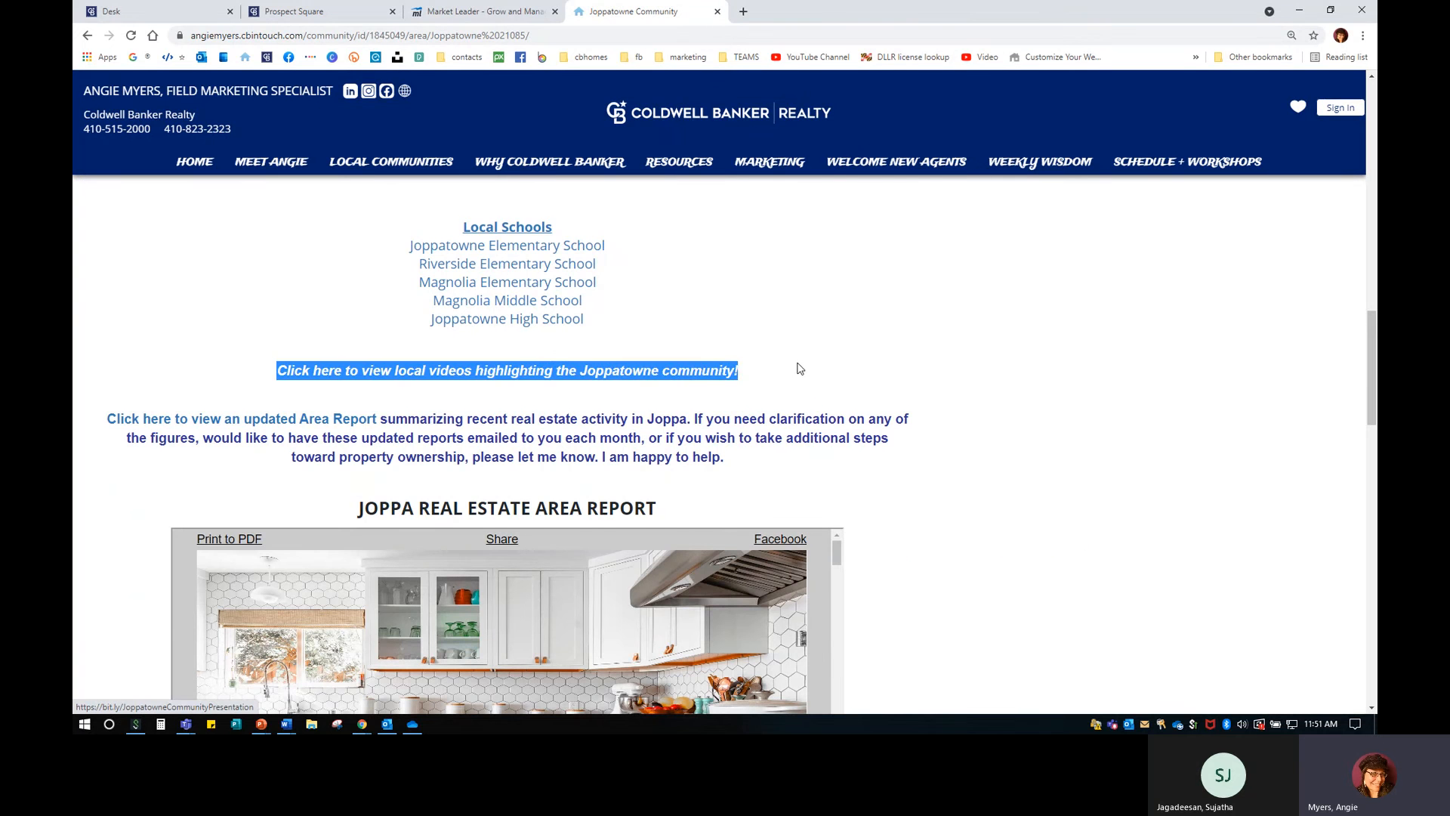
scroll(819, 358, "down", 3)
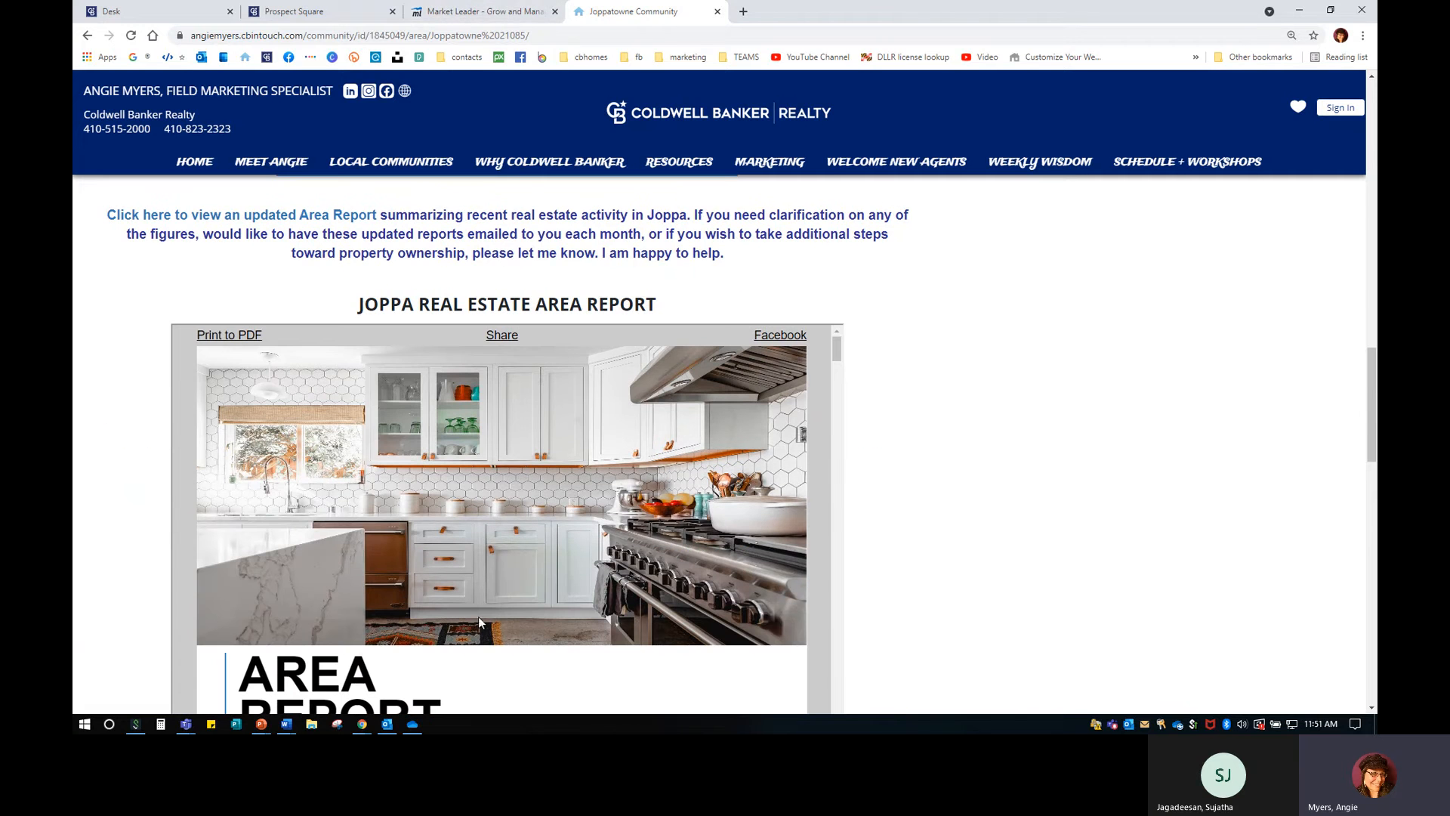
left_click(488, 13)
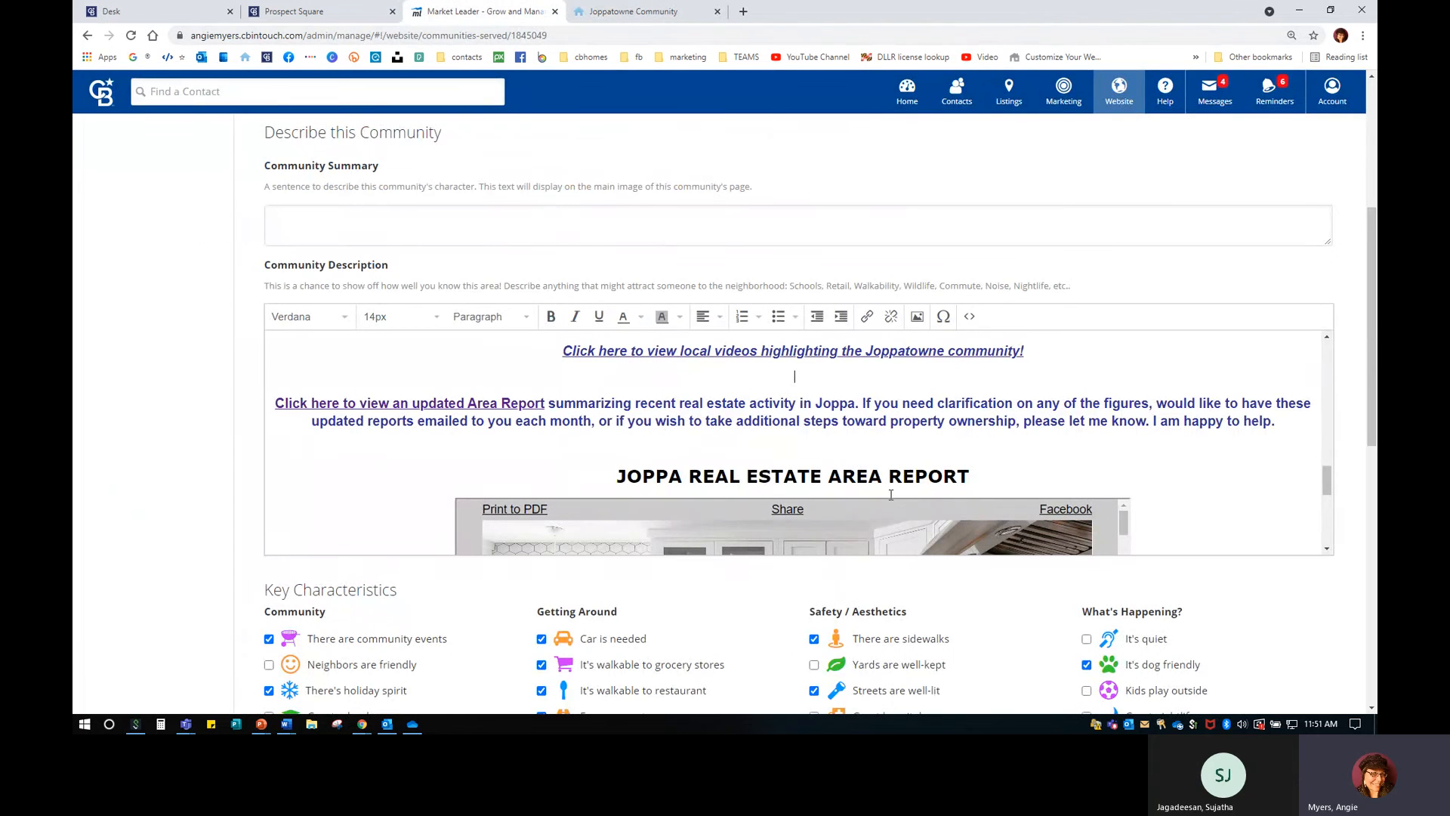
left_click(971, 317)
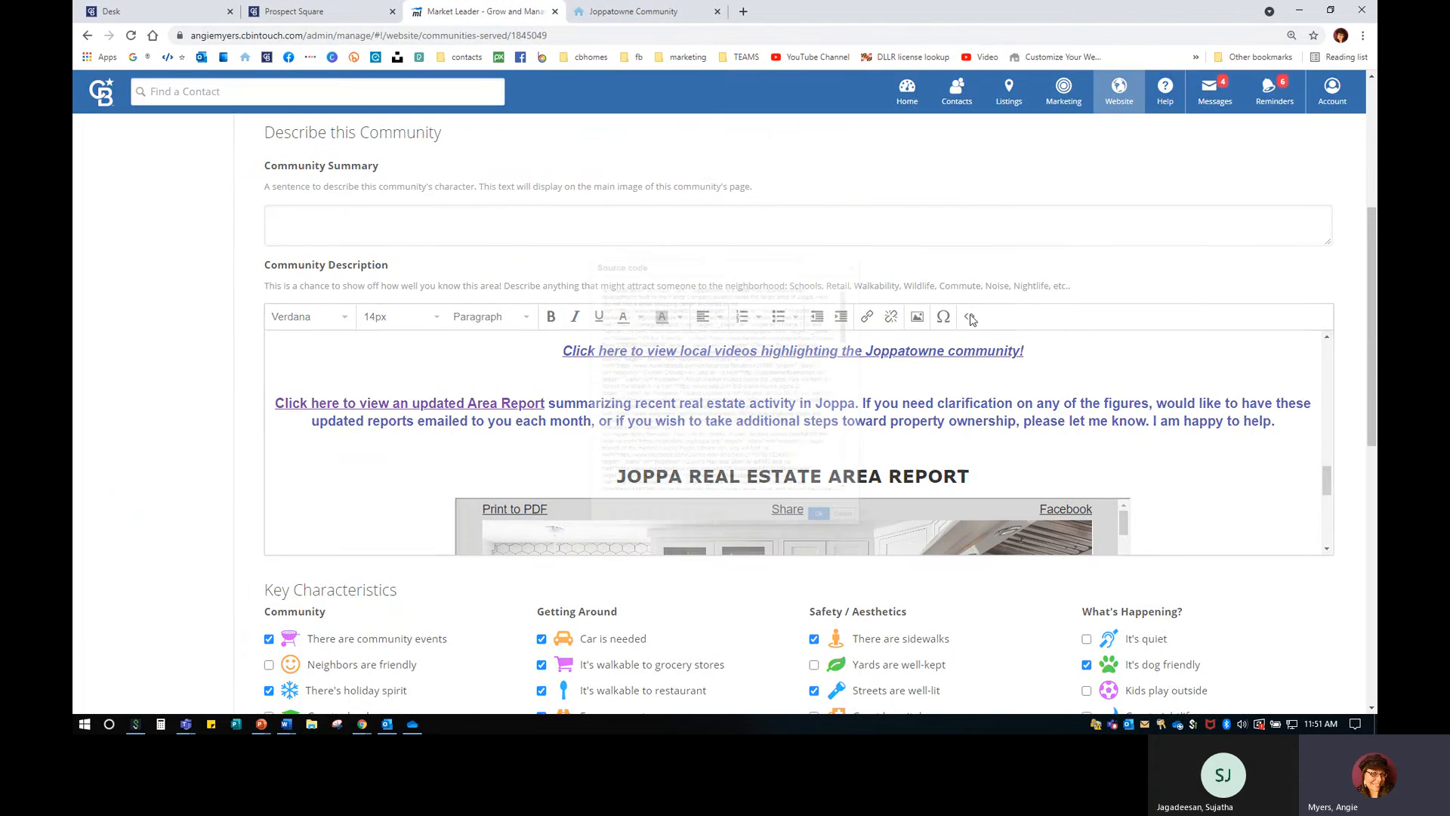
left_click_drag(936, 255, 933, 517)
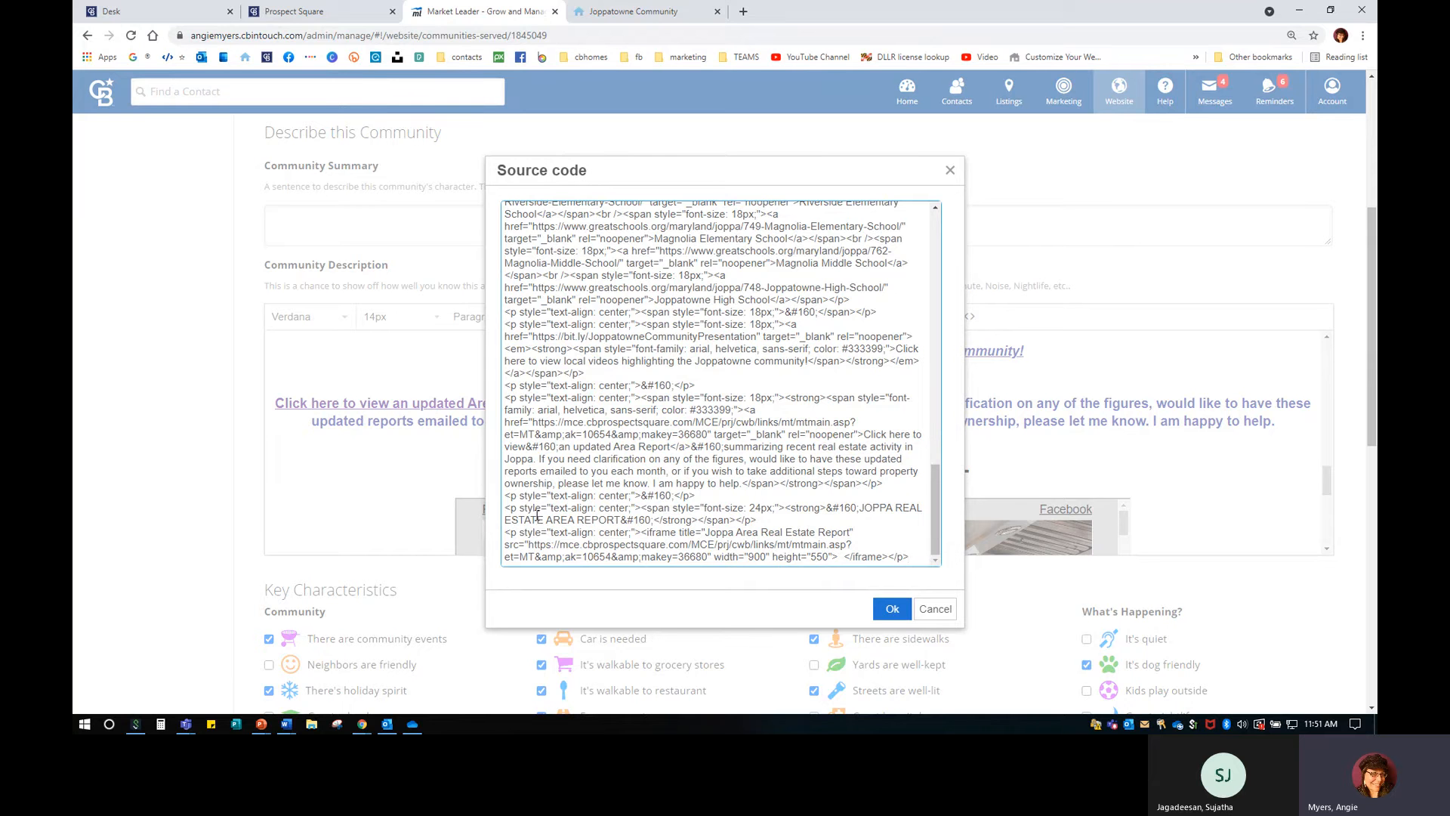
left_click_drag(506, 509, 917, 555)
right_click(742, 534)
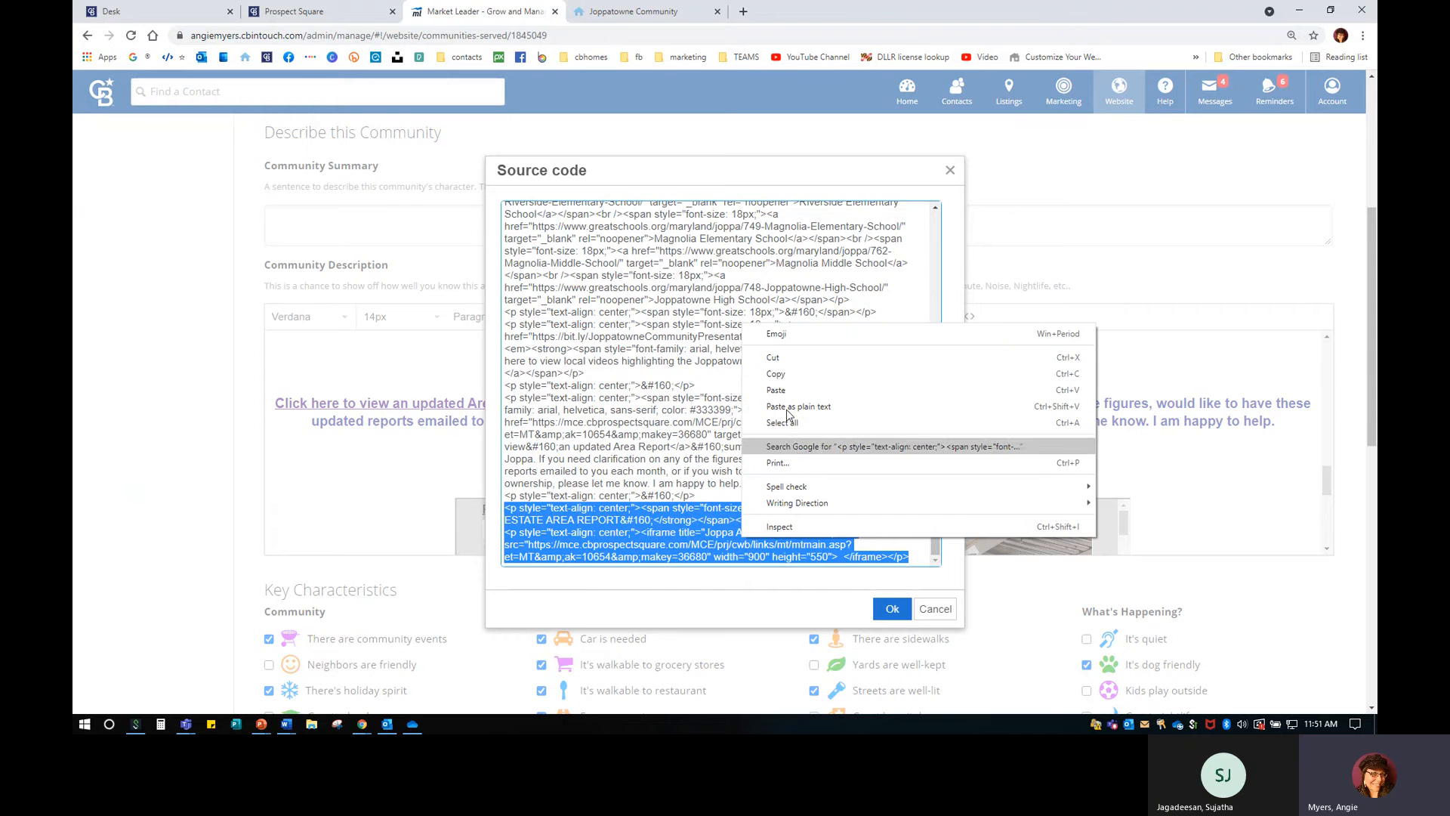
left_click(789, 376)
left_click(874, 521)
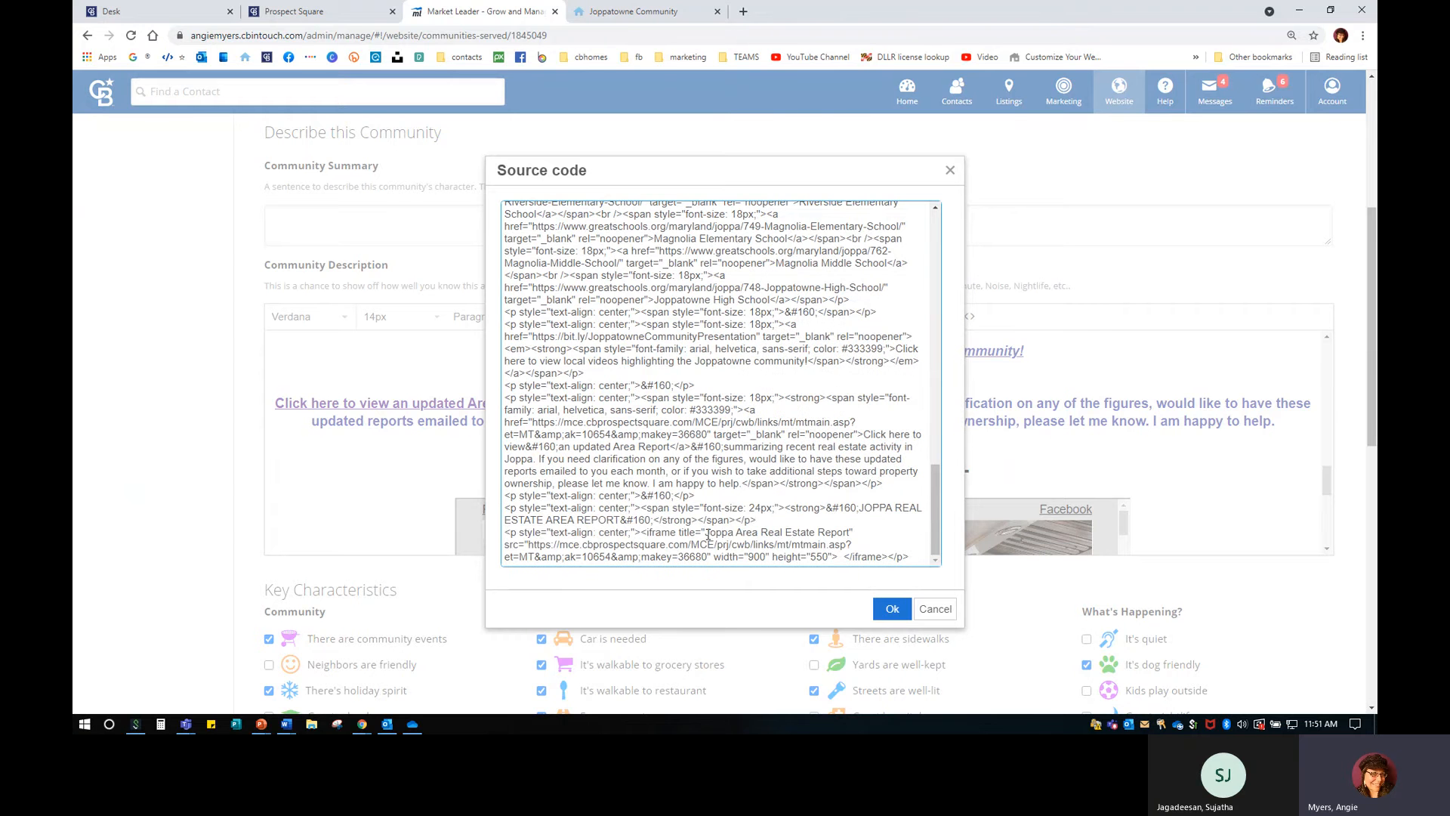
left_click_drag(706, 534, 849, 533)
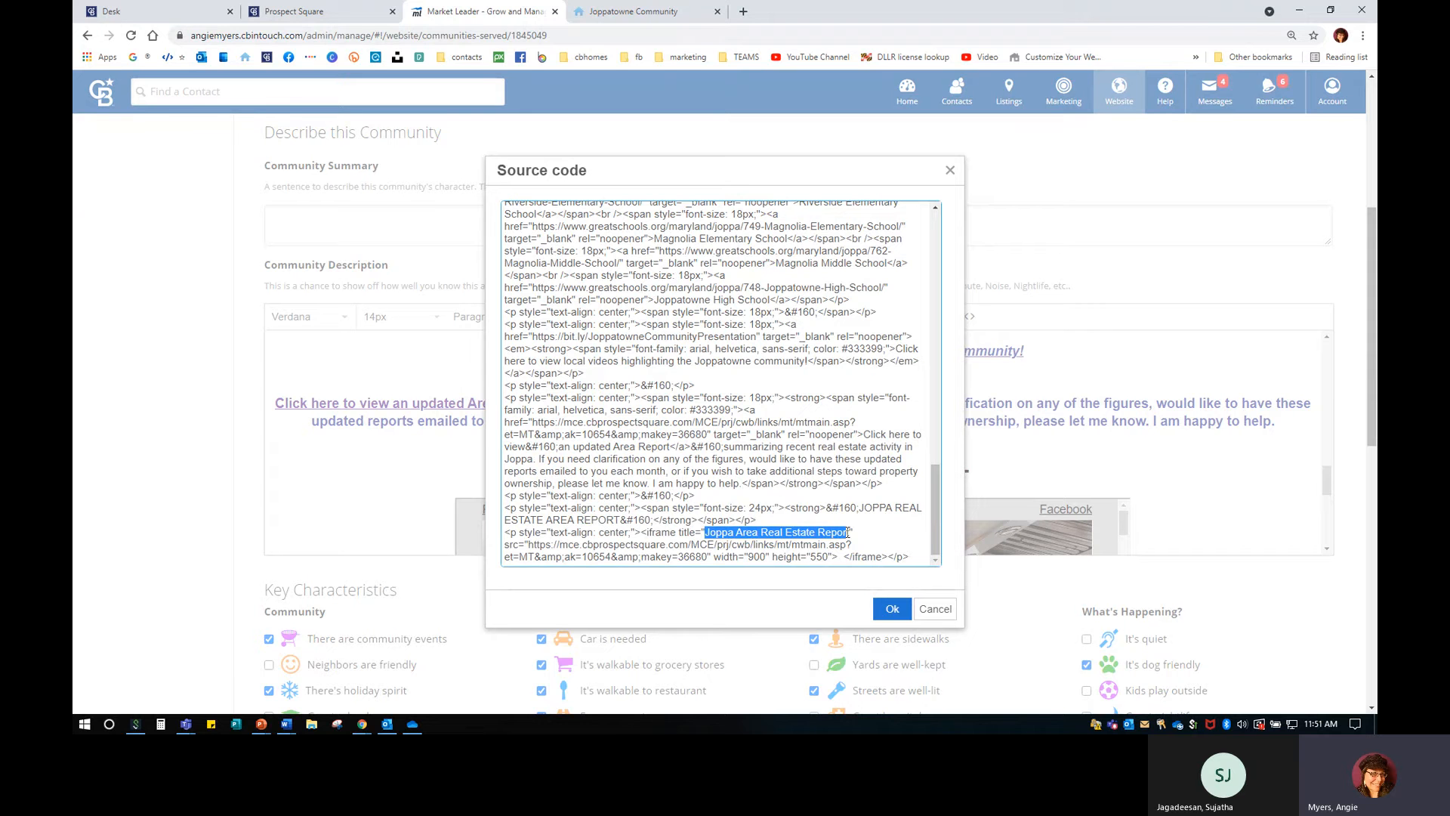
left_click(723, 521)
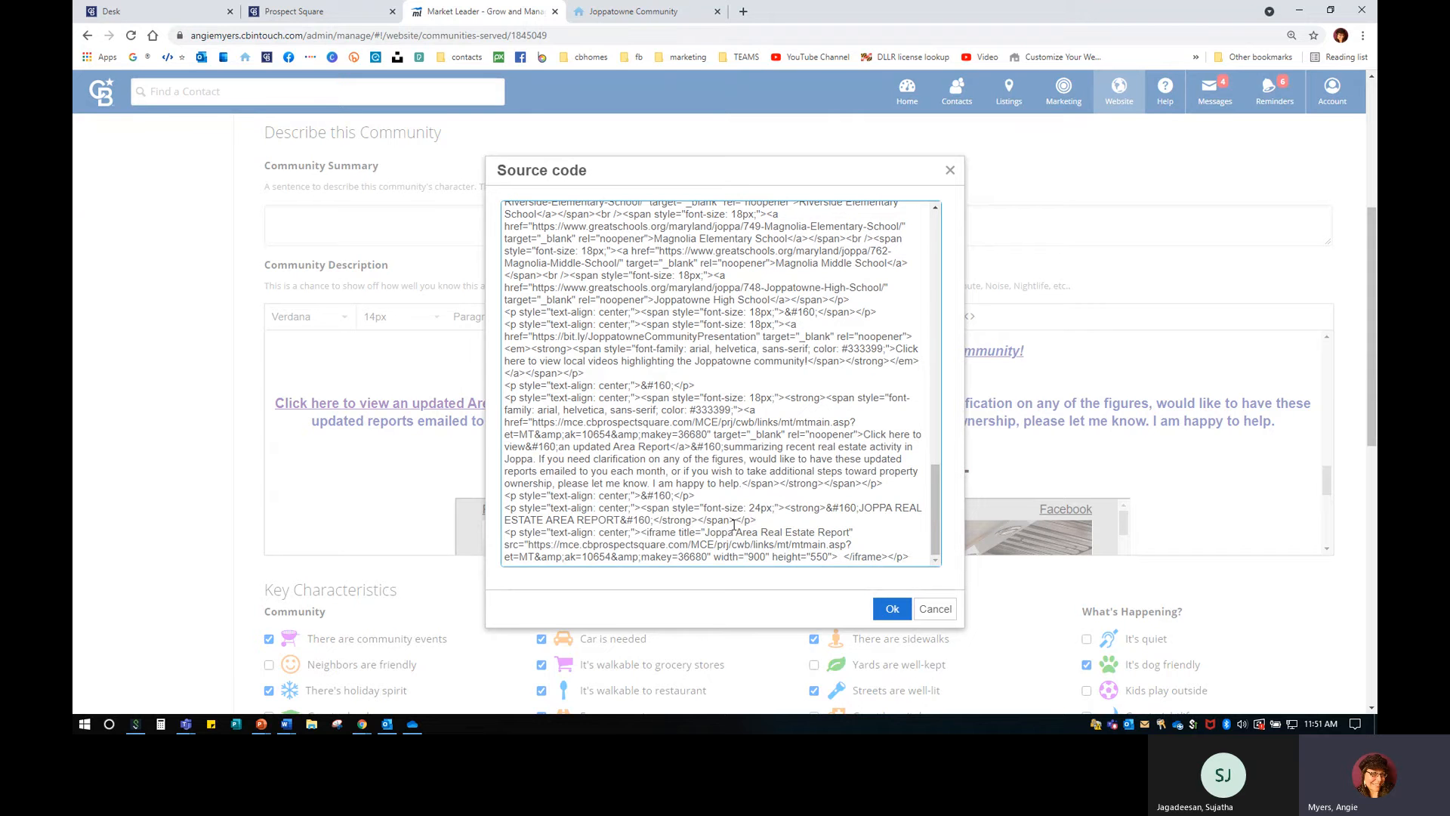
left_click_drag(733, 532, 705, 532)
left_click_drag(526, 543, 567, 533)
left_click(831, 545)
left_click(568, 544)
left_click(892, 608)
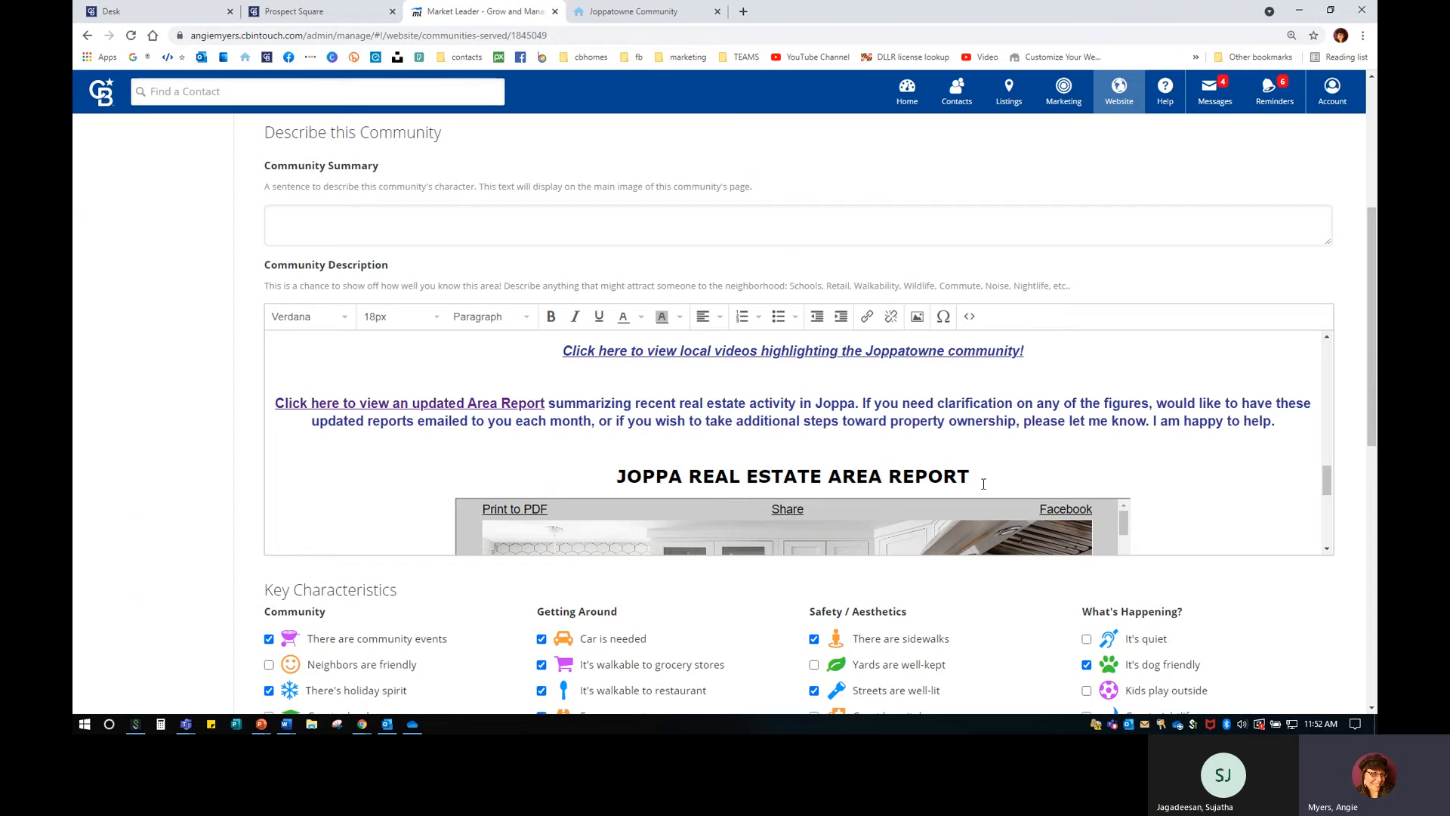
In the HTML source, retype 'Area' in the report embed title and apply it.
scroll(983, 483, "down", 2)
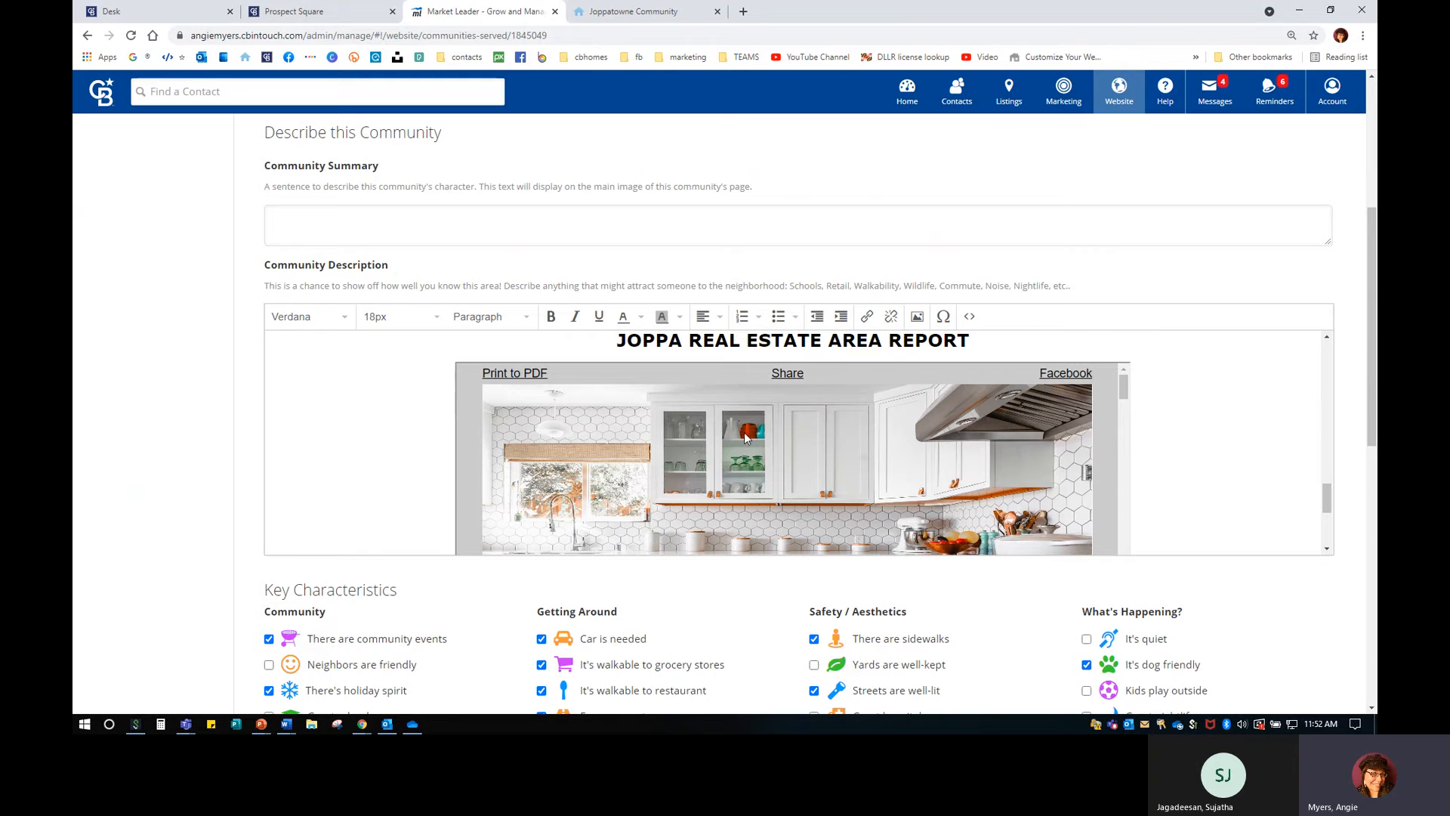
scroll(641, 472, "up", 2)
left_click_drag(616, 476, 978, 479)
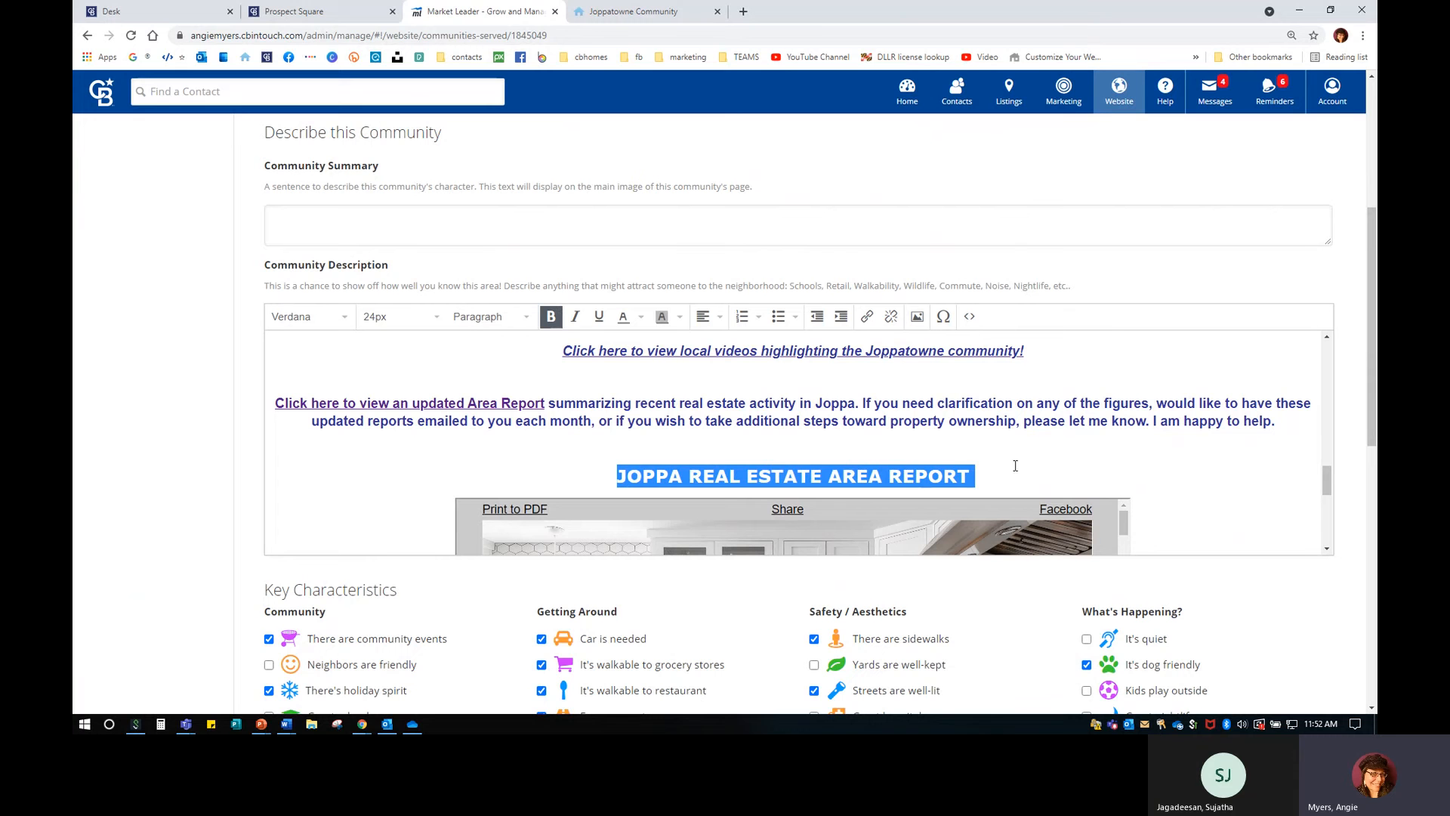
left_click(970, 316)
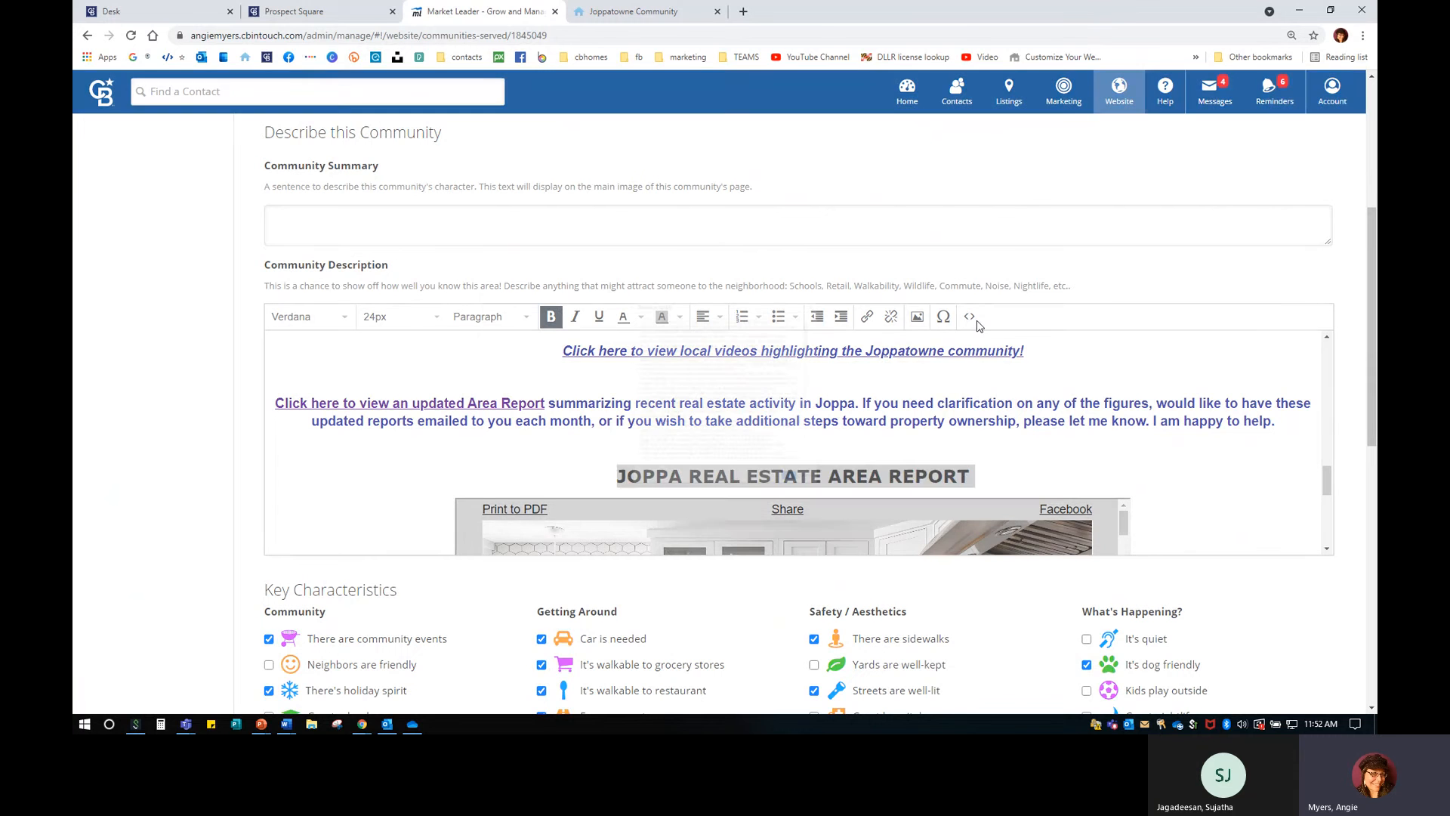
scroll(727, 471, "down", 5)
scroll(726, 472, "down", 10)
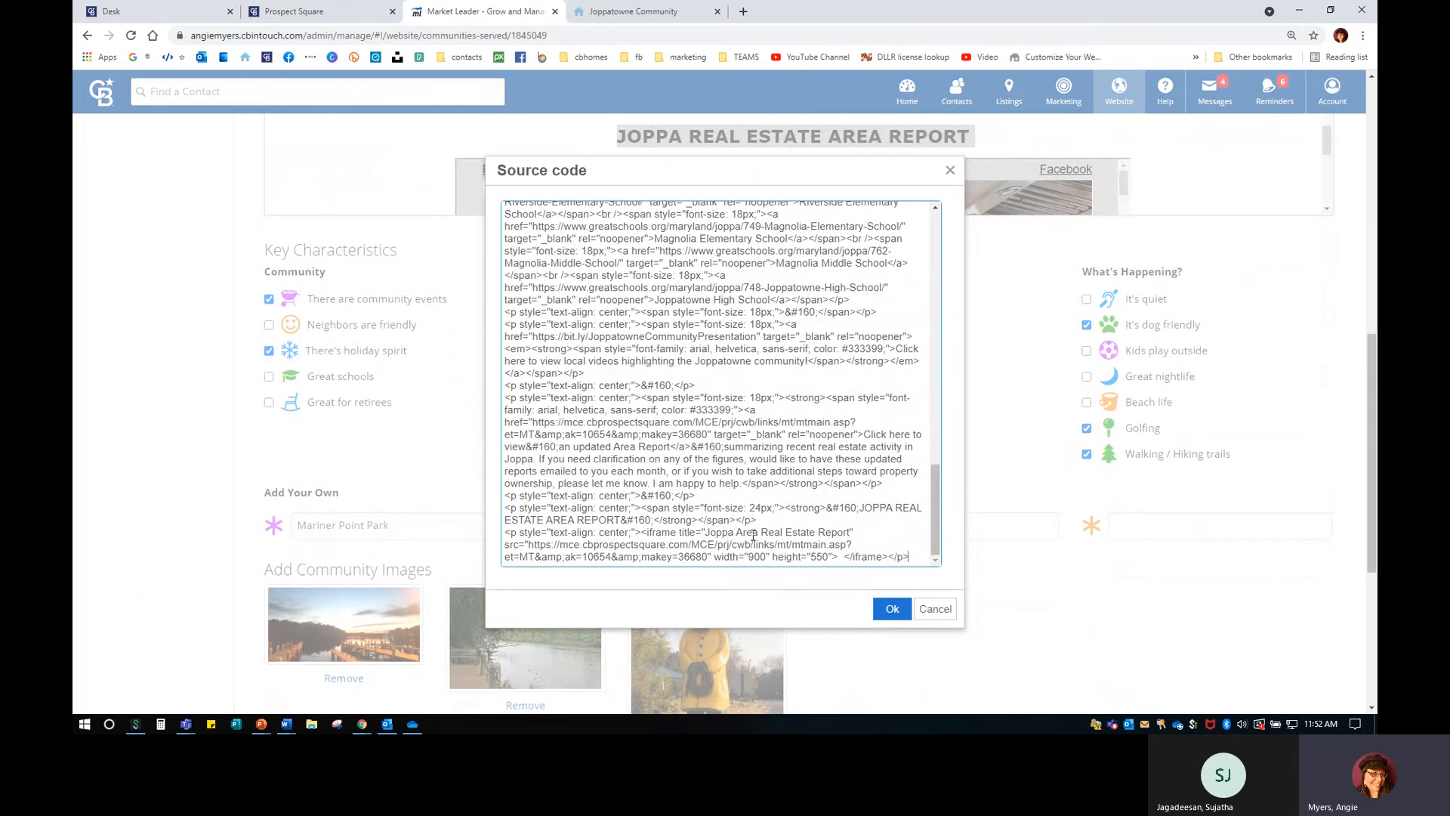
left_click_drag(762, 532, 739, 529)
key("BackSpace")
type("Area")
left_click(893, 610)
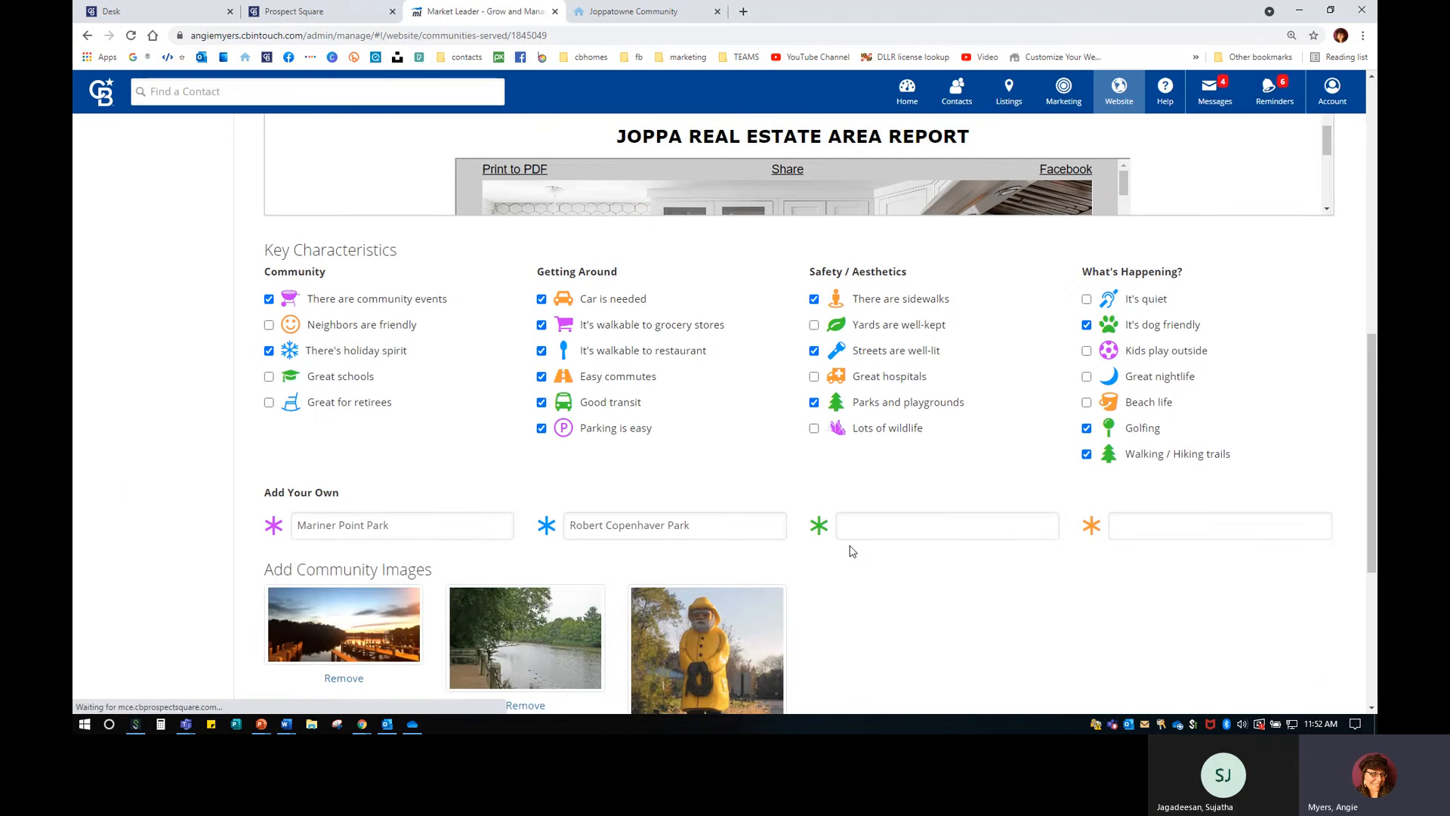
Check the formatting of the JOPPA REAL ESTATE AREA REPORT heading.
scroll(831, 469, "up", 2)
left_click_drag(615, 272, 1009, 276)
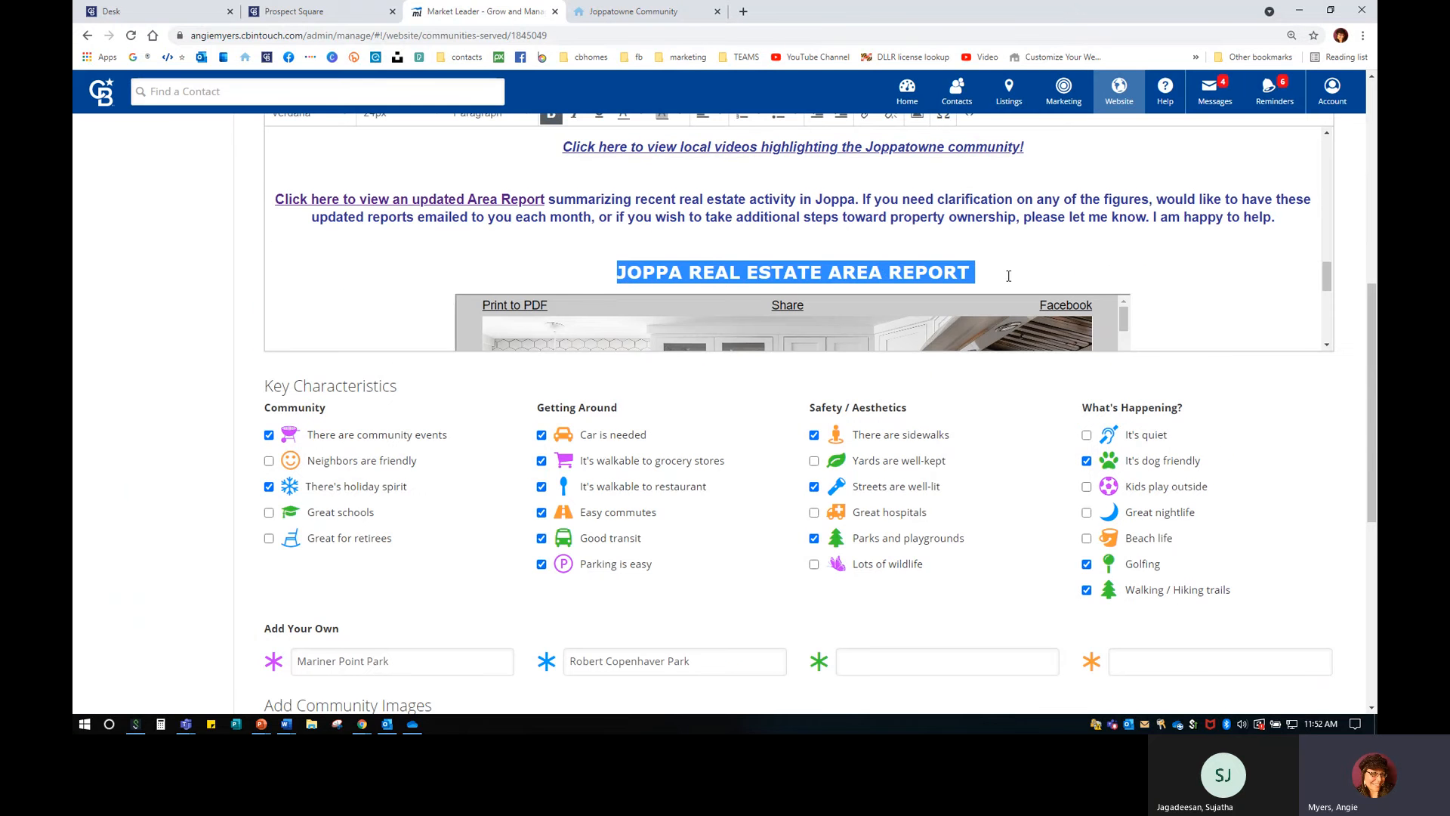
scroll(960, 361, "down", 2)
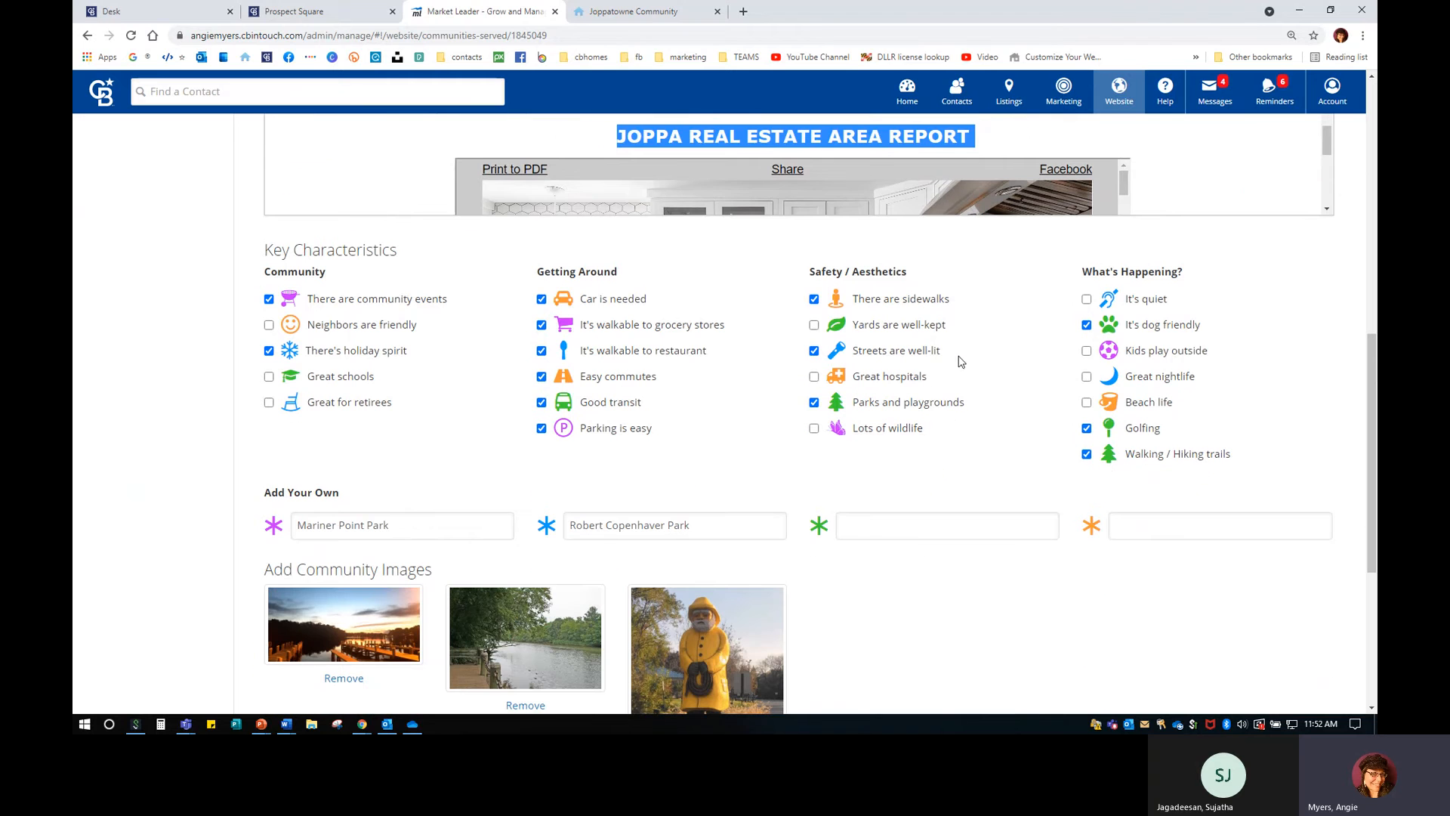
left_click(914, 627)
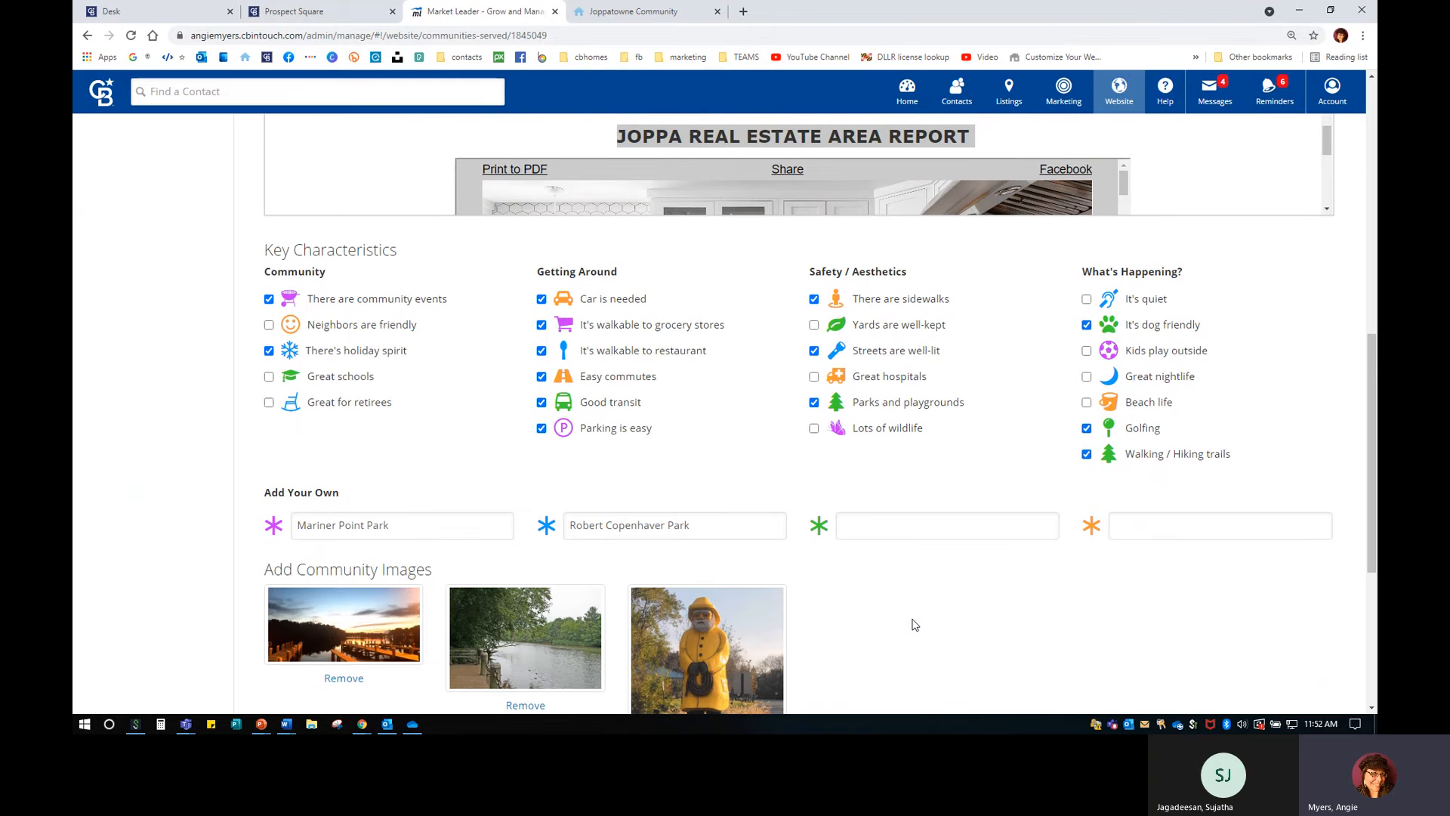
scroll(915, 624, "up", 5)
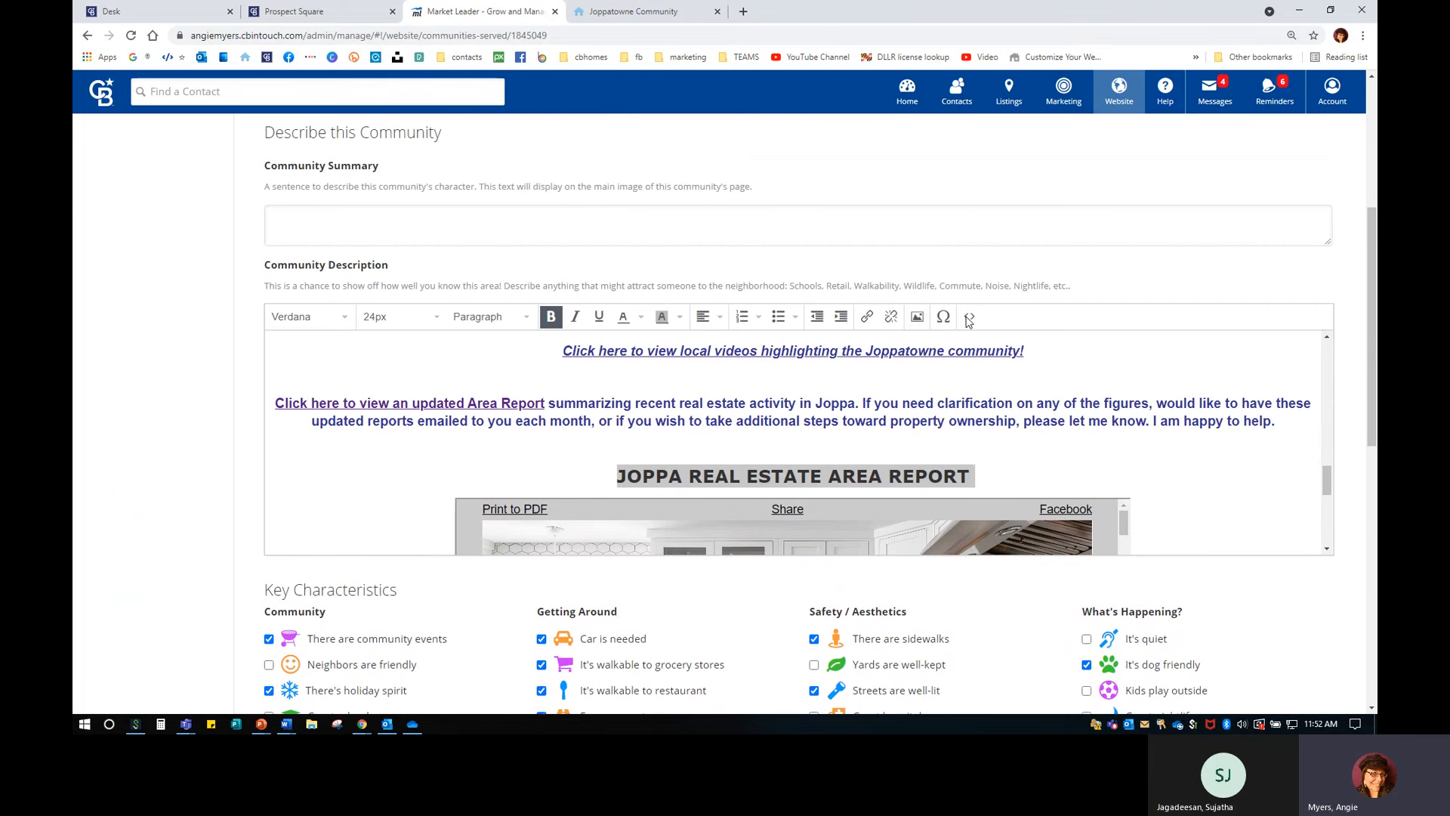
left_click(969, 317)
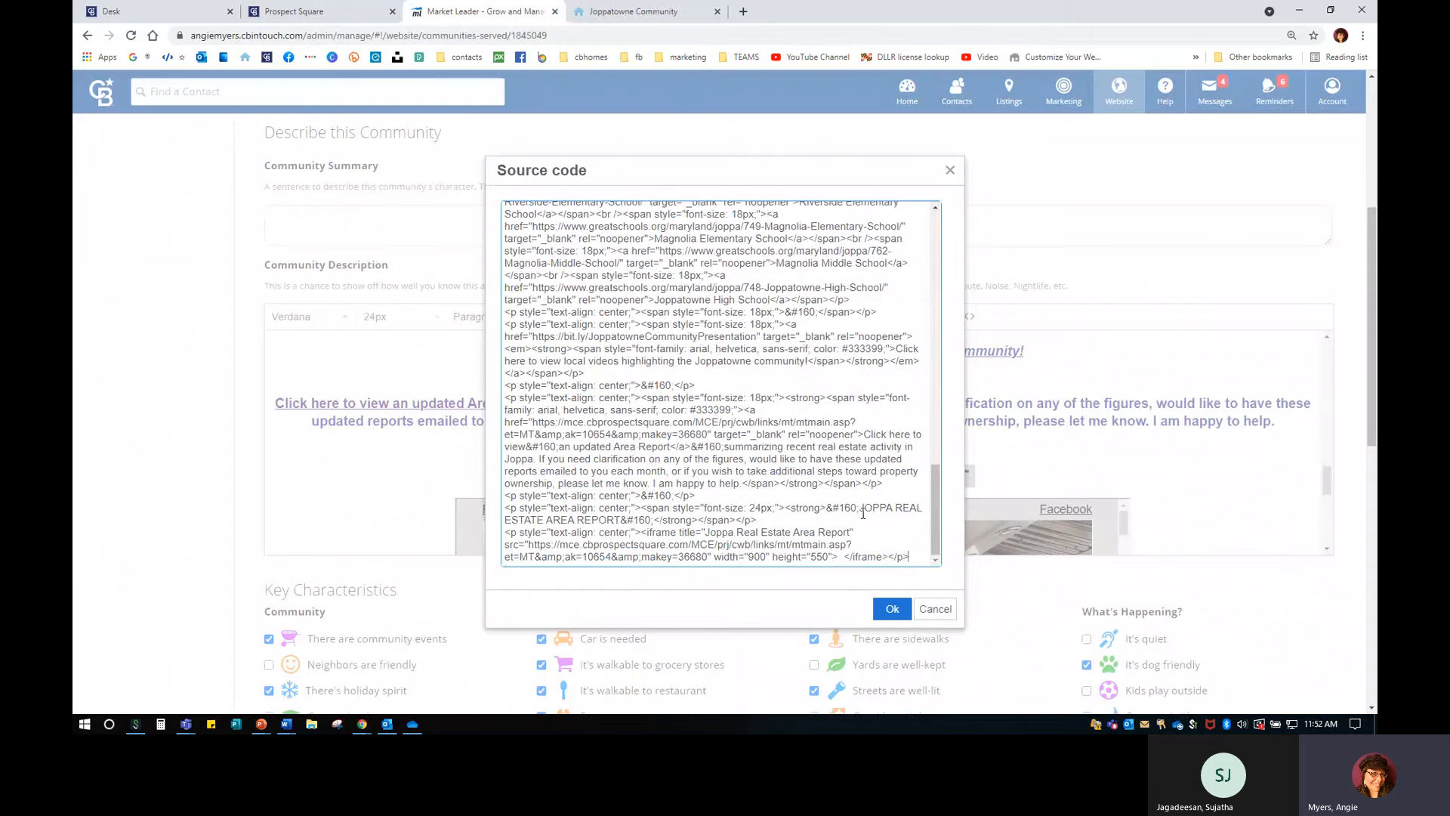
left_click_drag(861, 508, 621, 520)
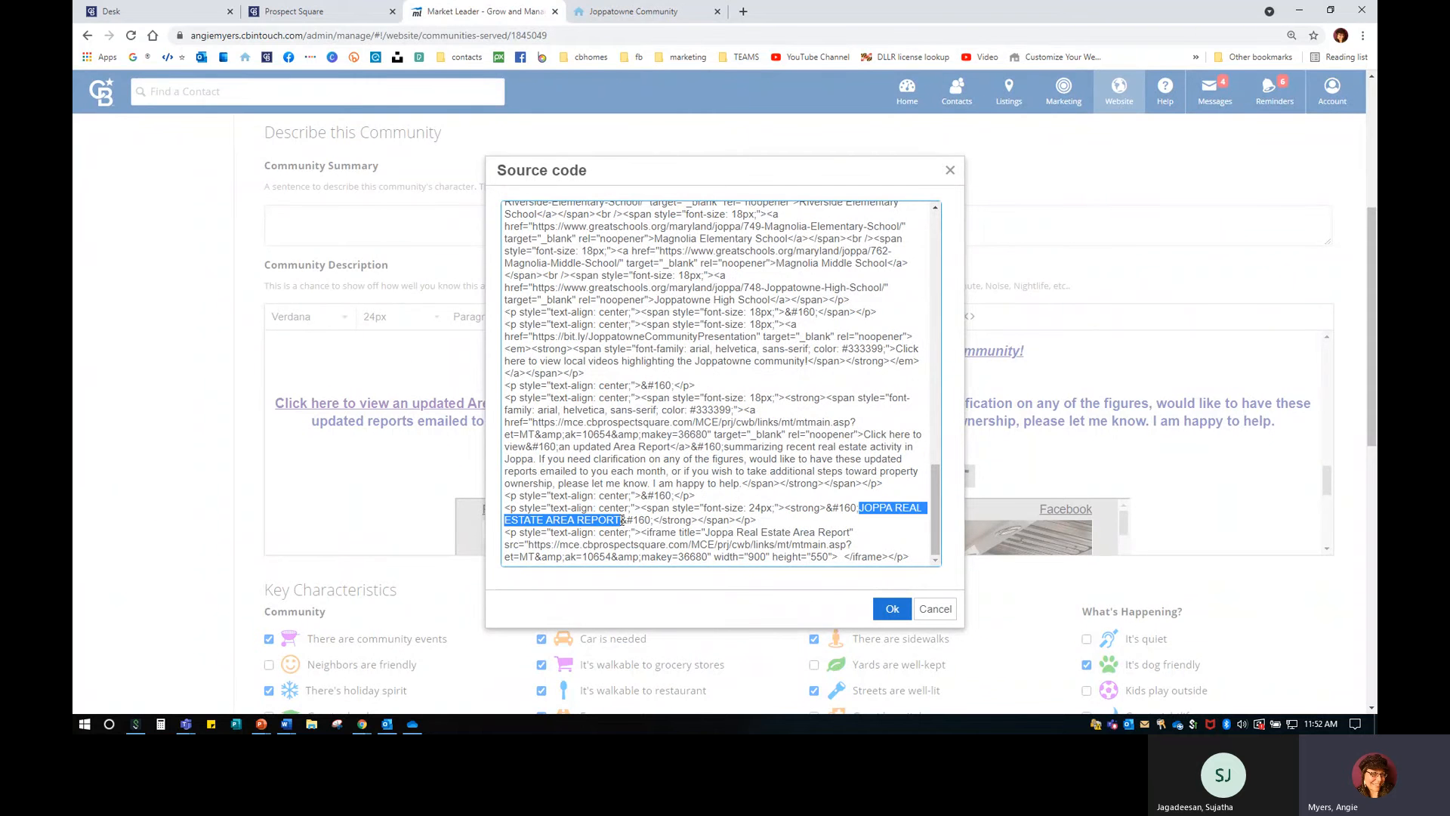
left_click(681, 544)
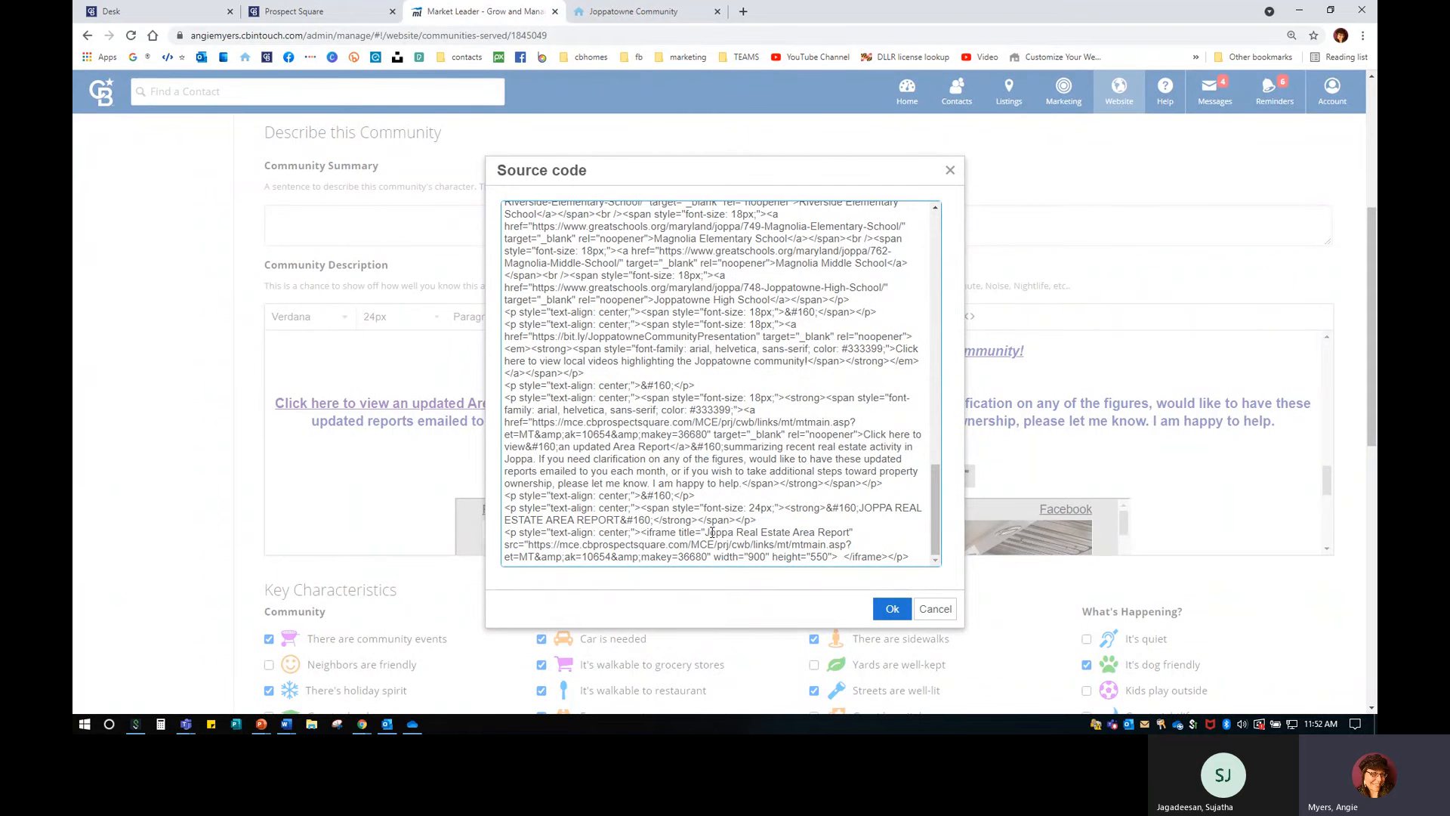
left_click_drag(705, 533, 850, 532)
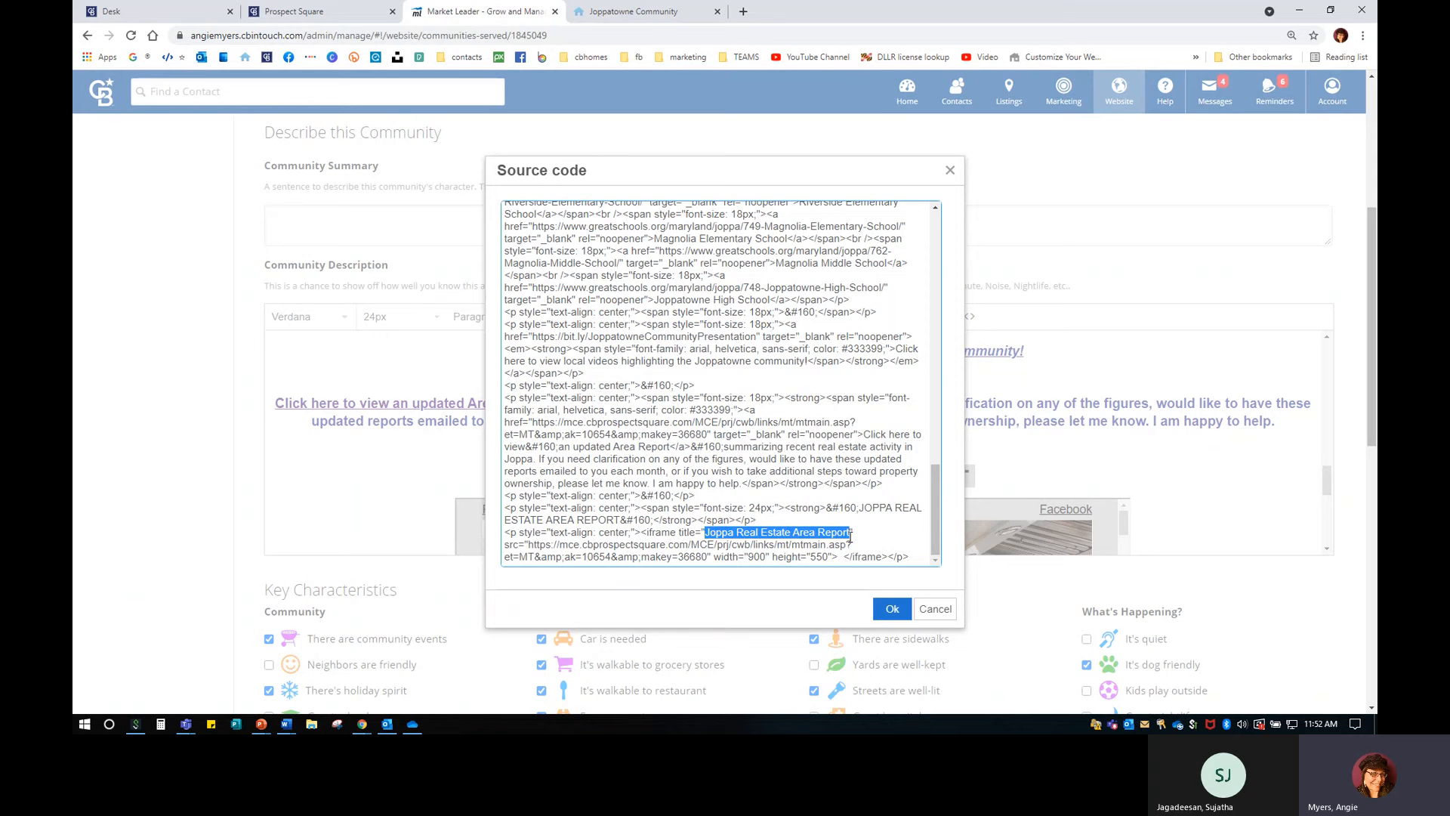
left_click_drag(528, 544, 852, 544)
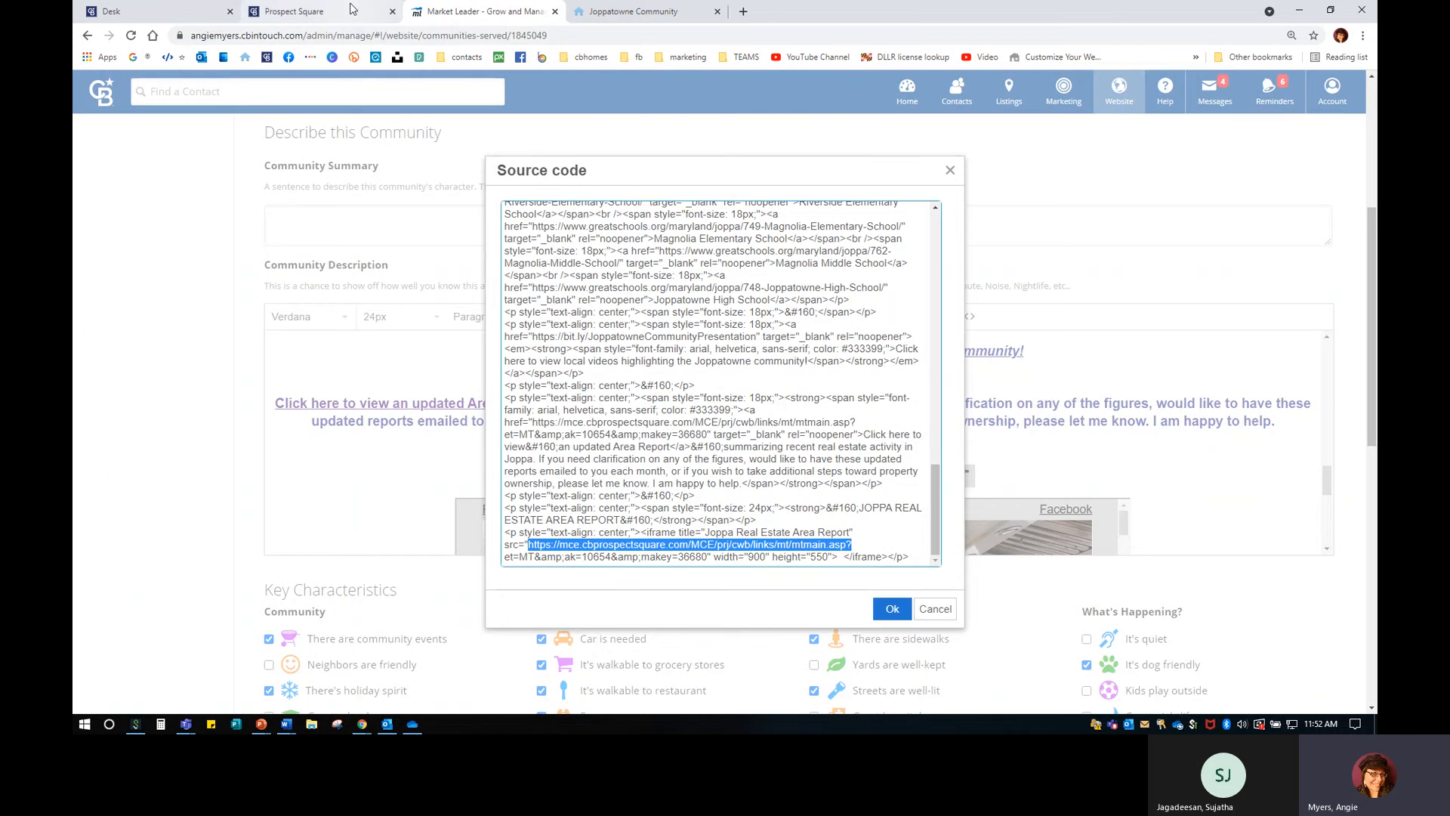
left_click(317, 11)
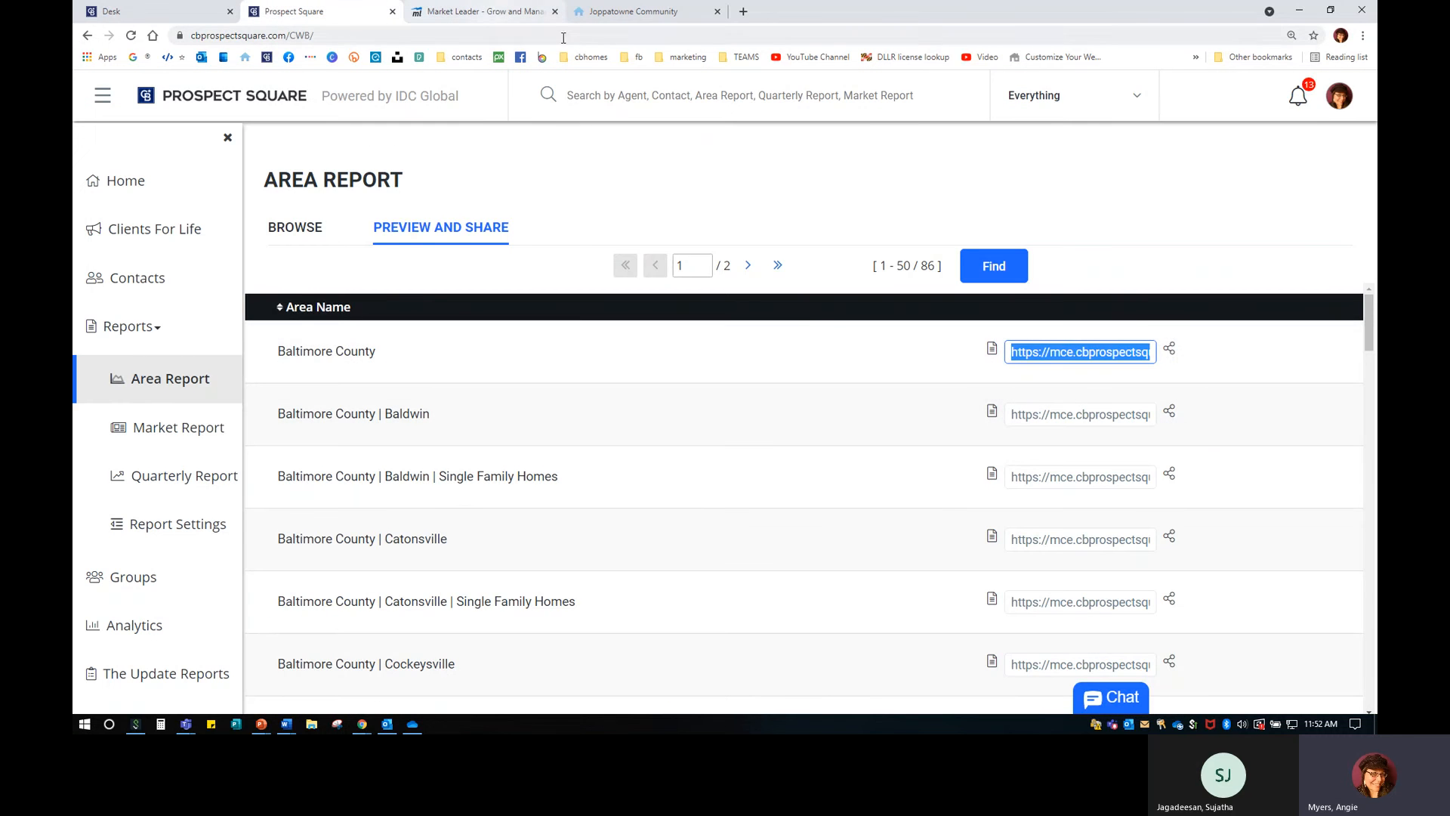
left_click(527, 18)
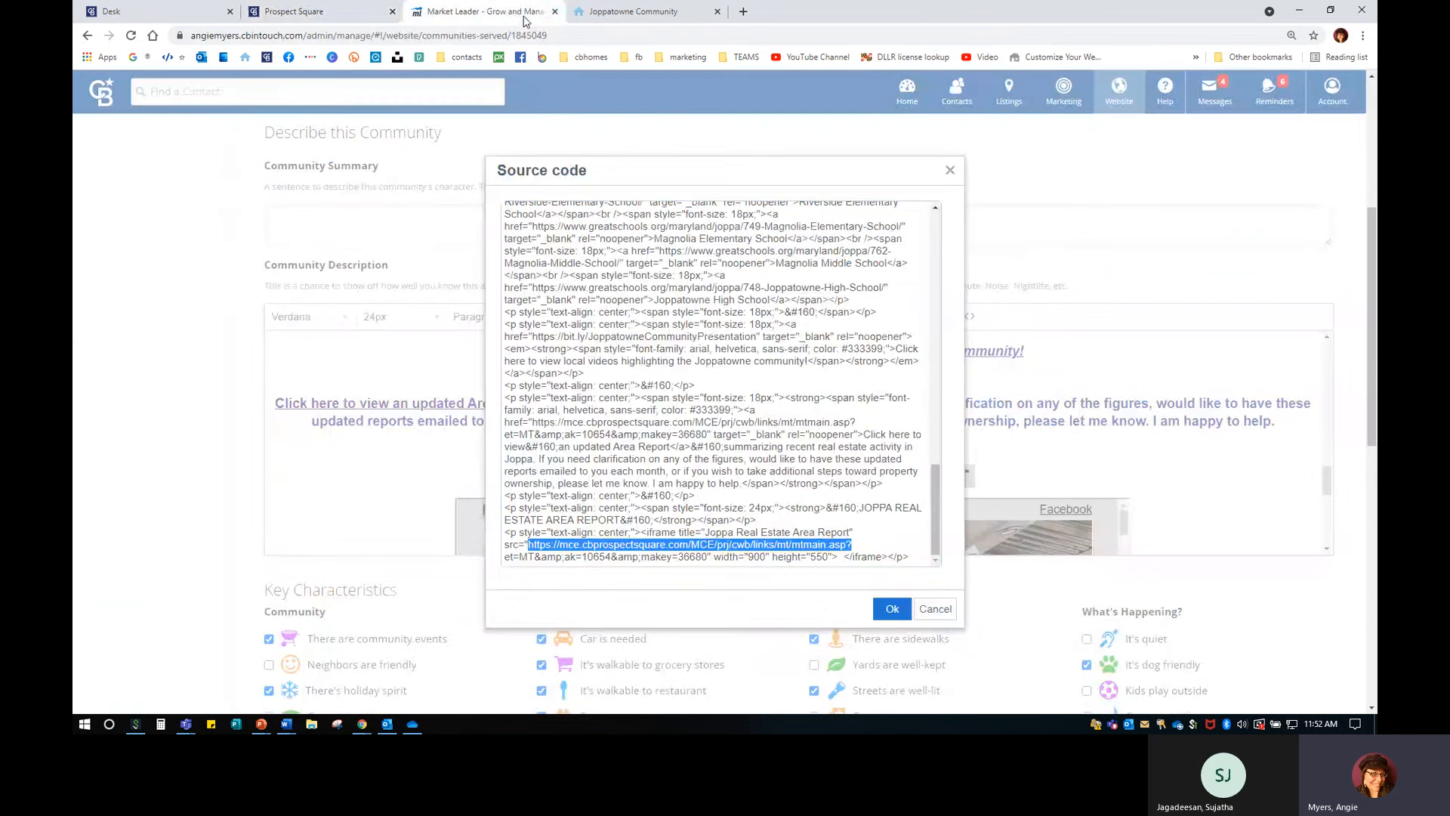
left_click(749, 559)
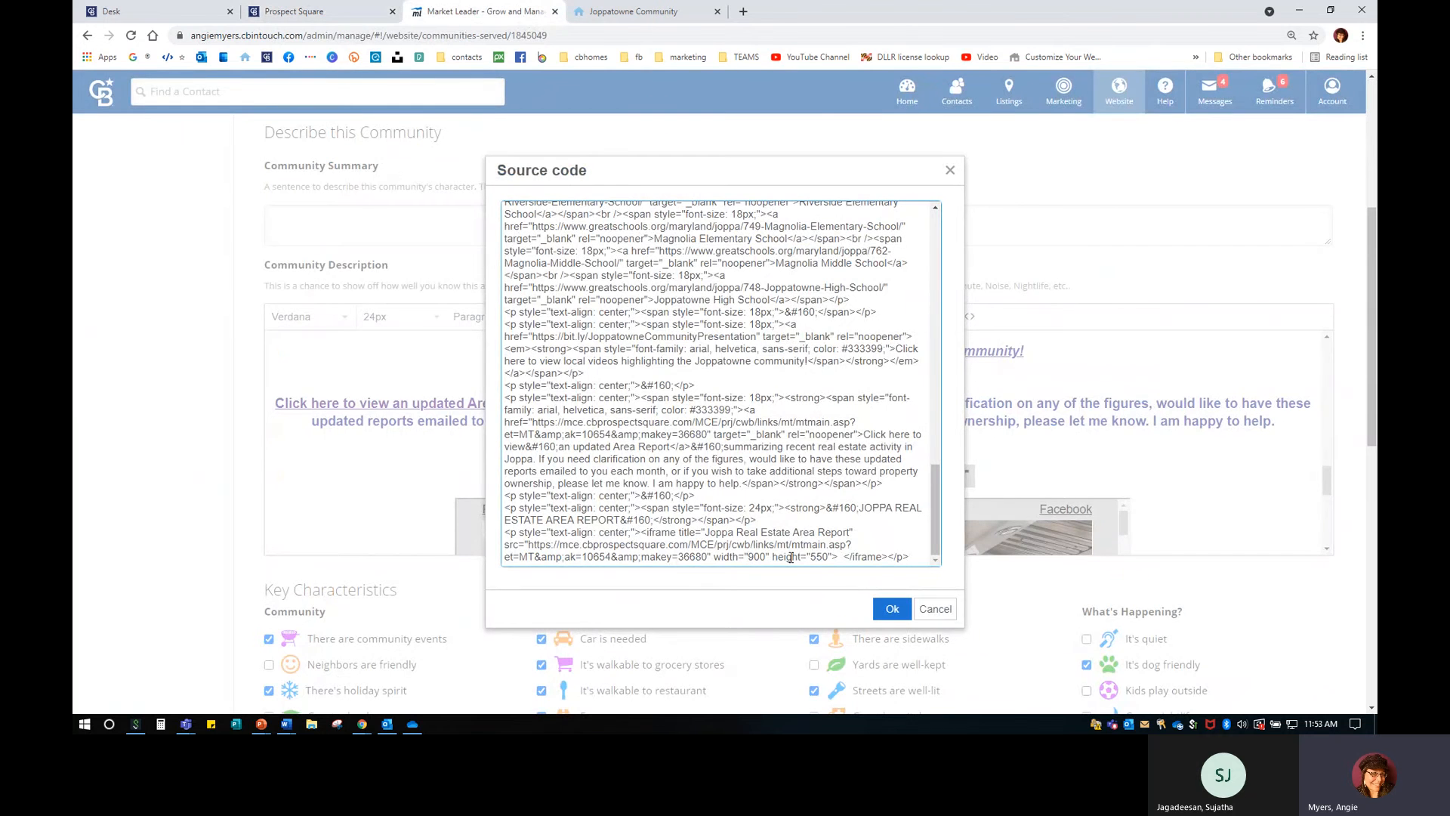
left_click(892, 609)
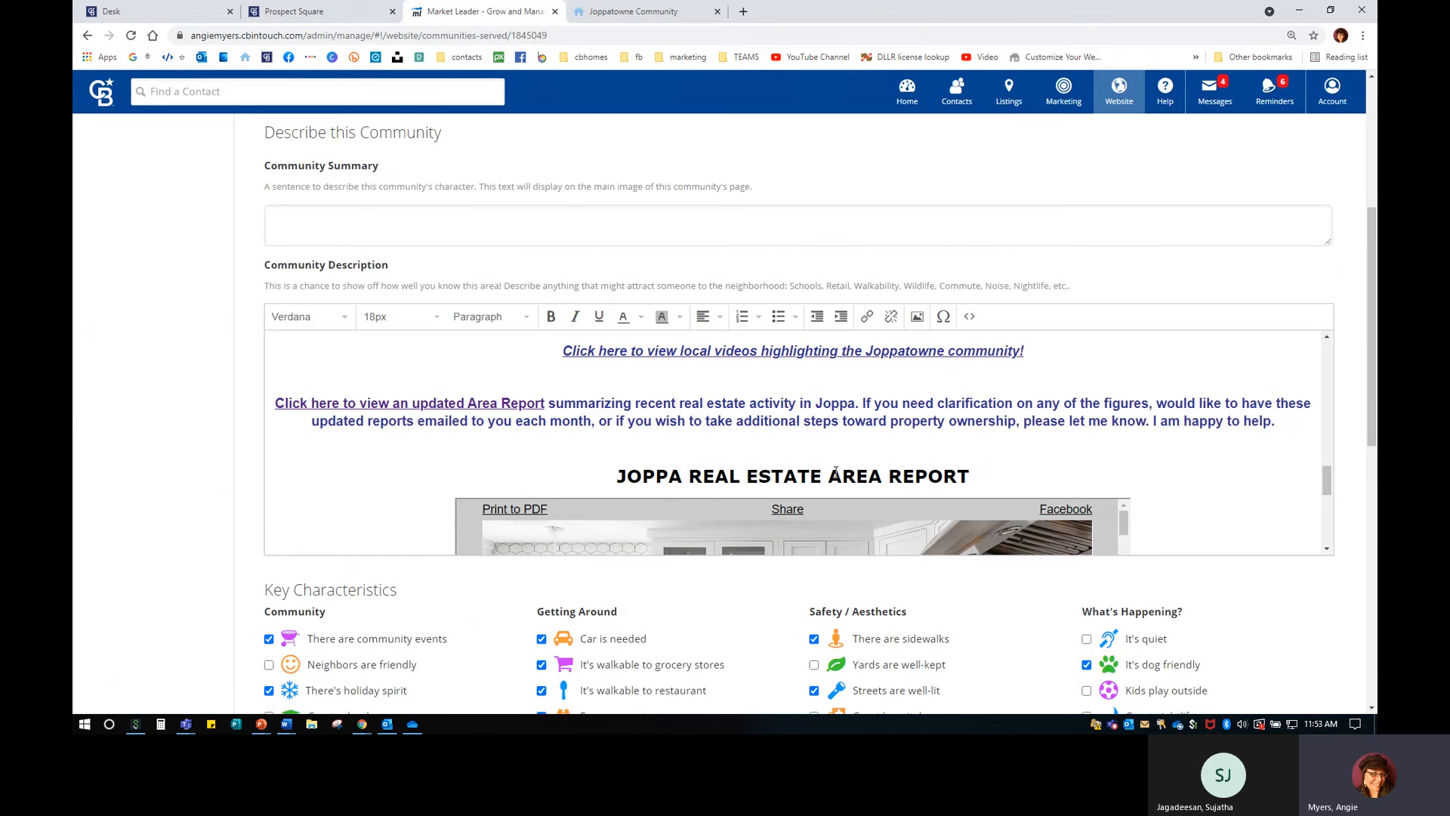
Save the Joppatowne community and switch to its live Joppatowne Community page.
scroll(815, 506, "down", 3)
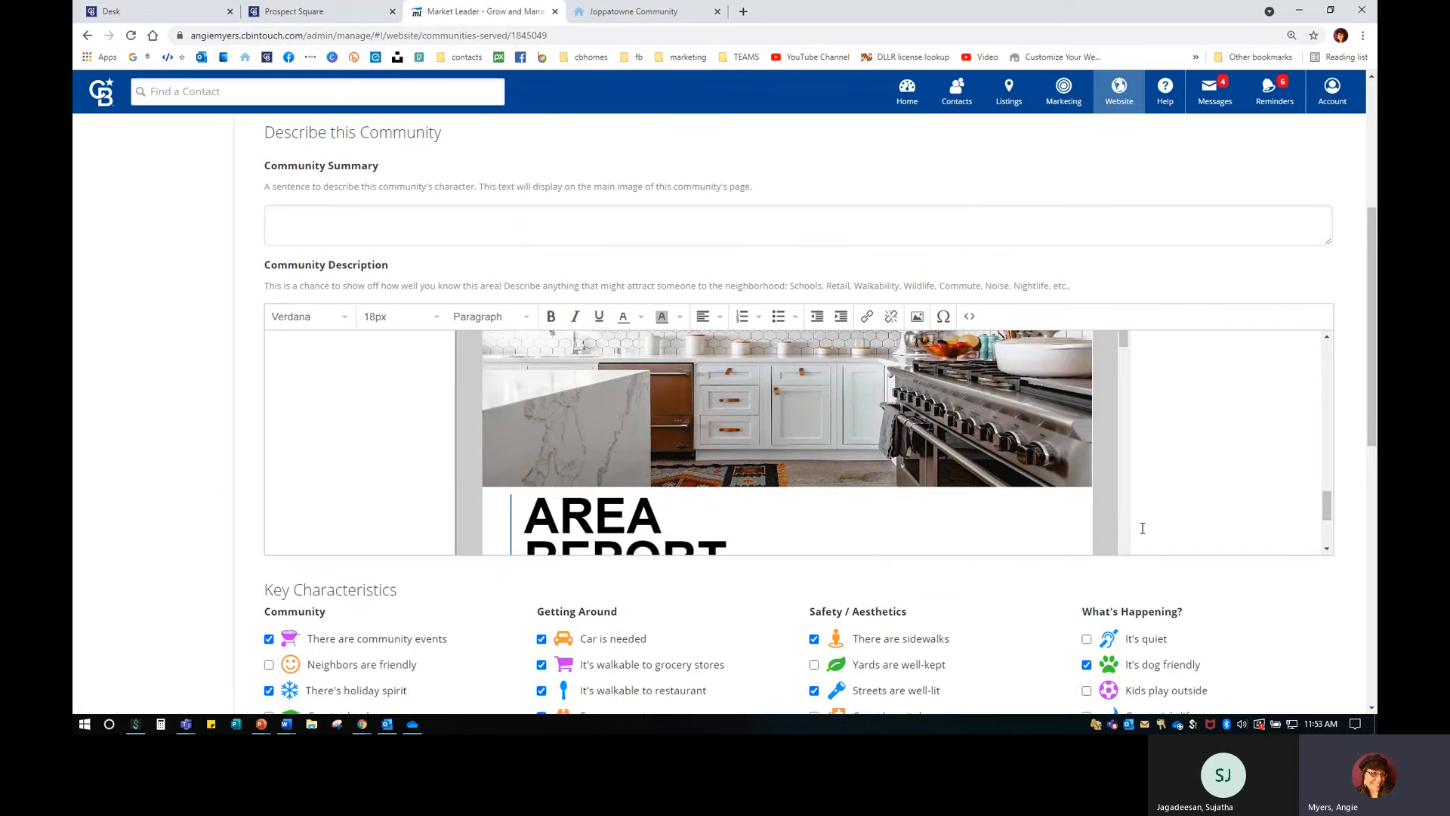
scroll(817, 469, "down", 12)
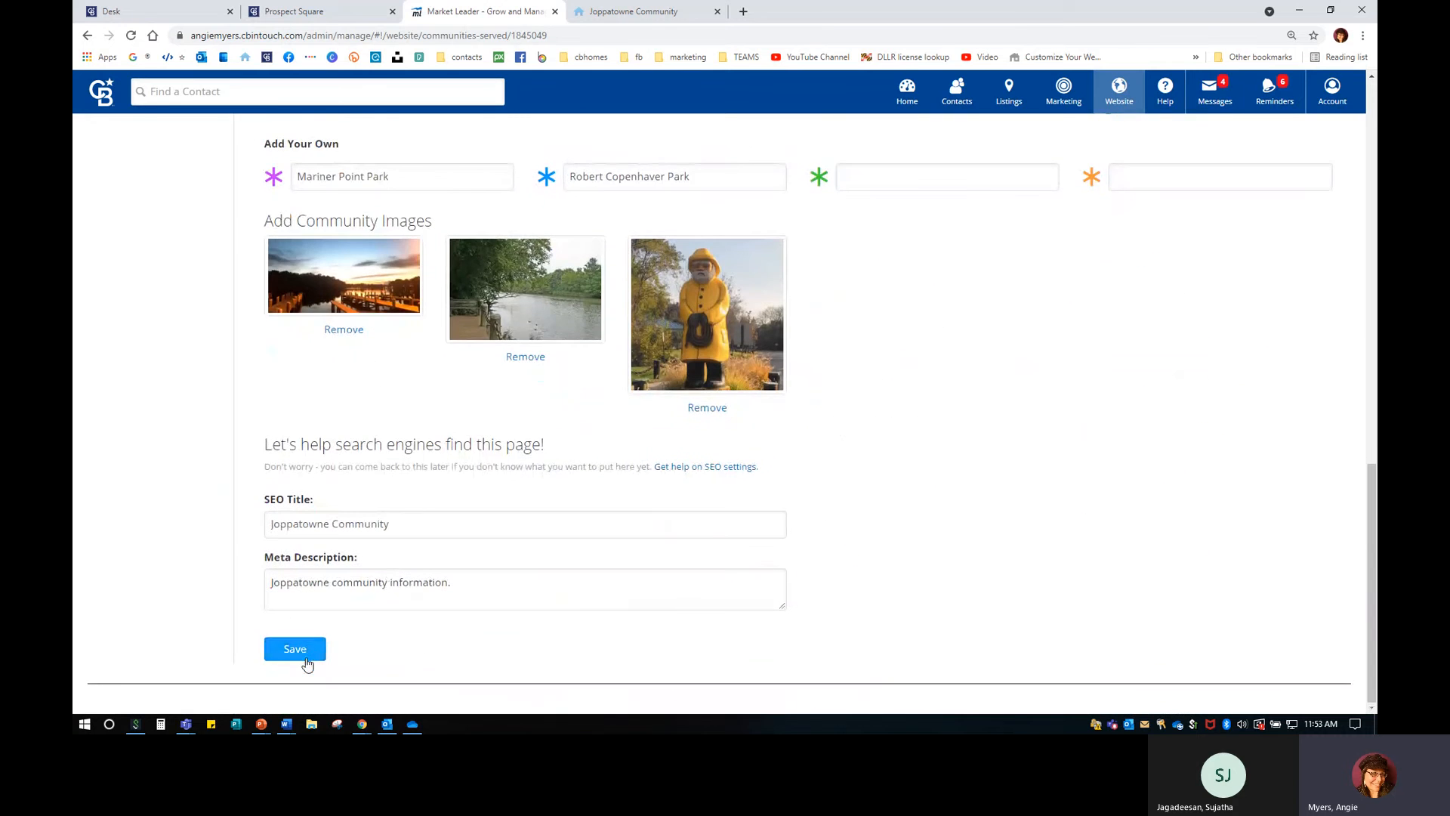
left_click(306, 651)
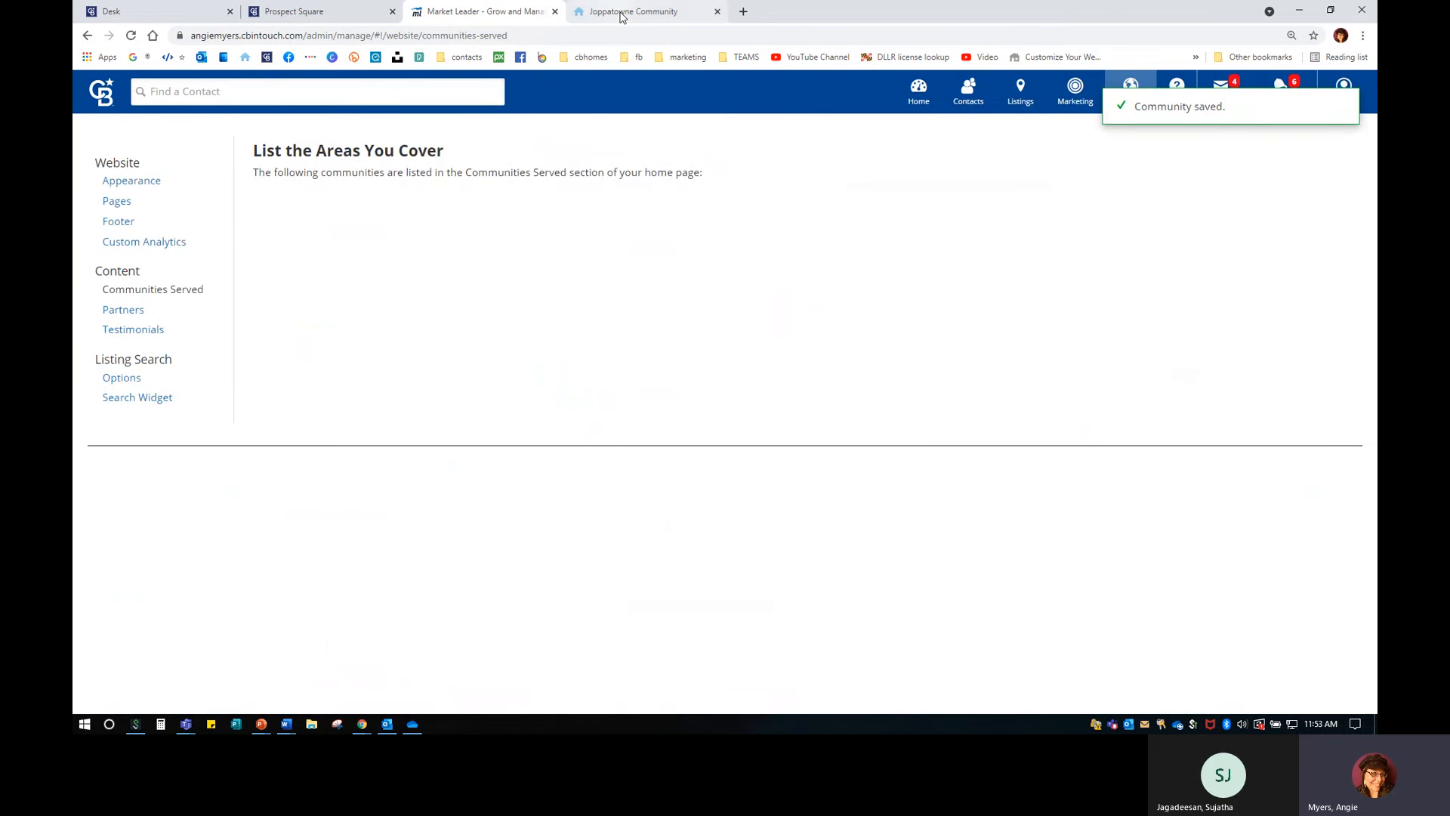
left_click(639, 11)
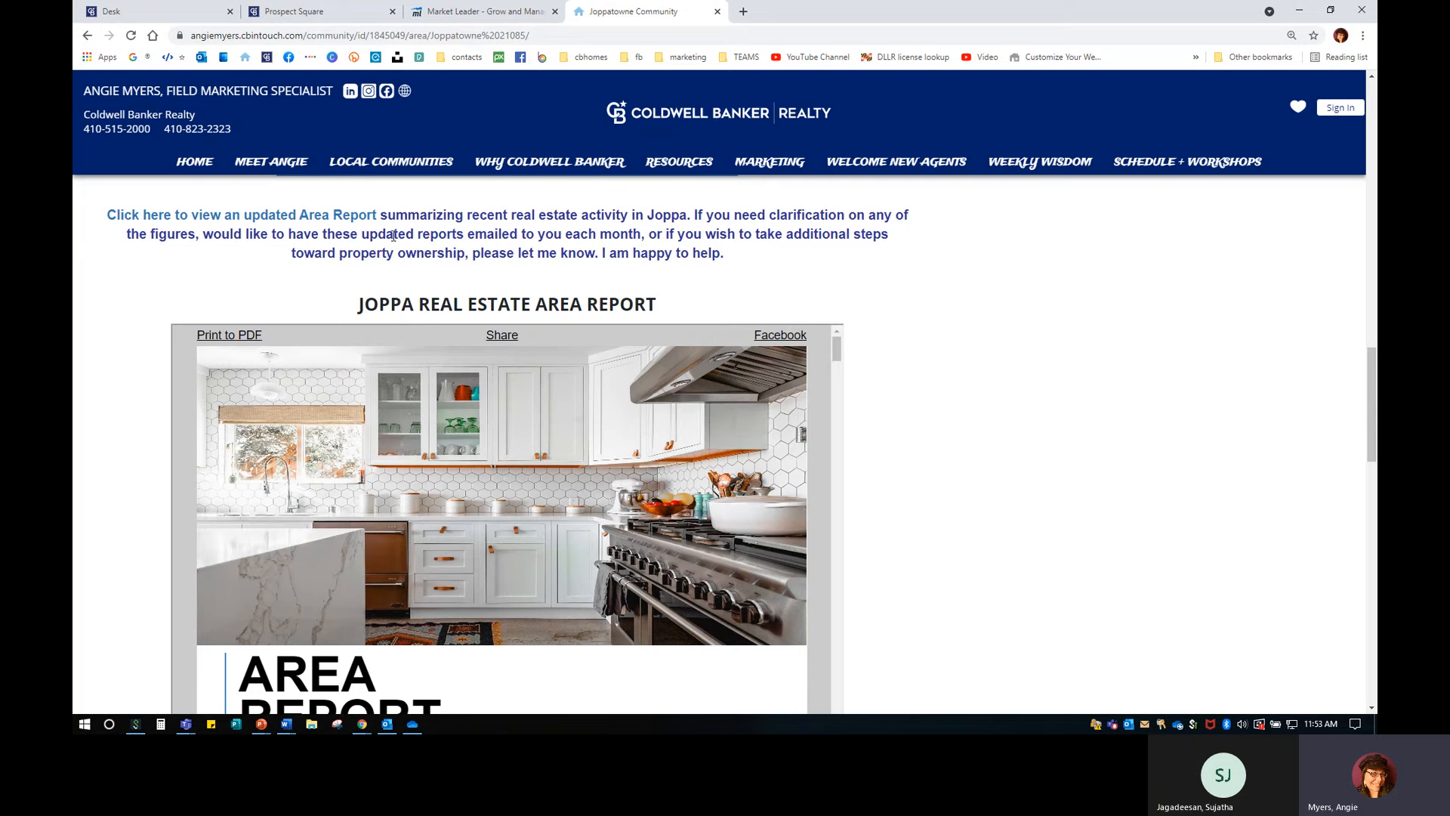
Open Aberdeen 21001 from the live site's Local Communities page.
left_click(377, 164)
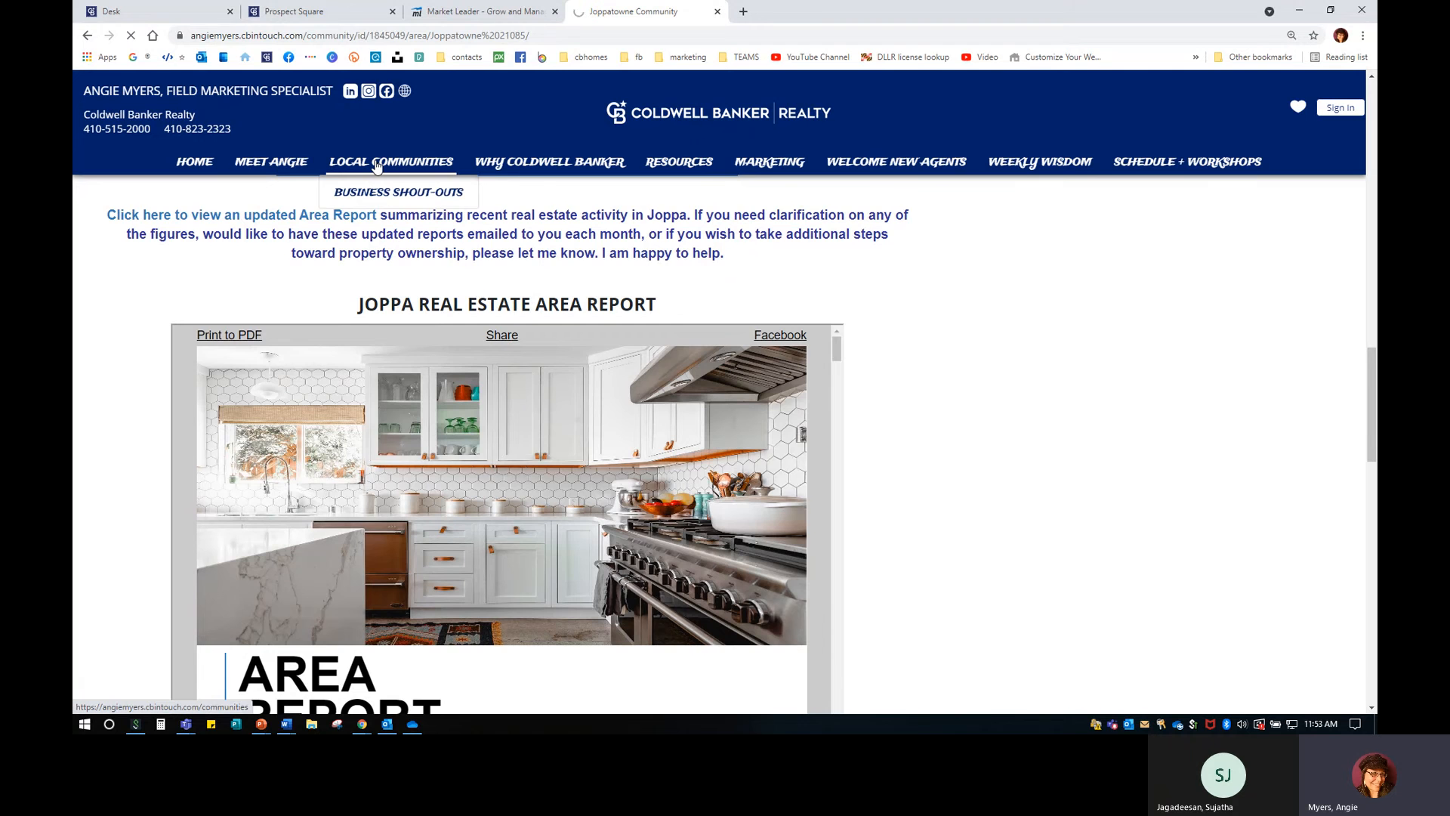
scroll(294, 541, "down", 7)
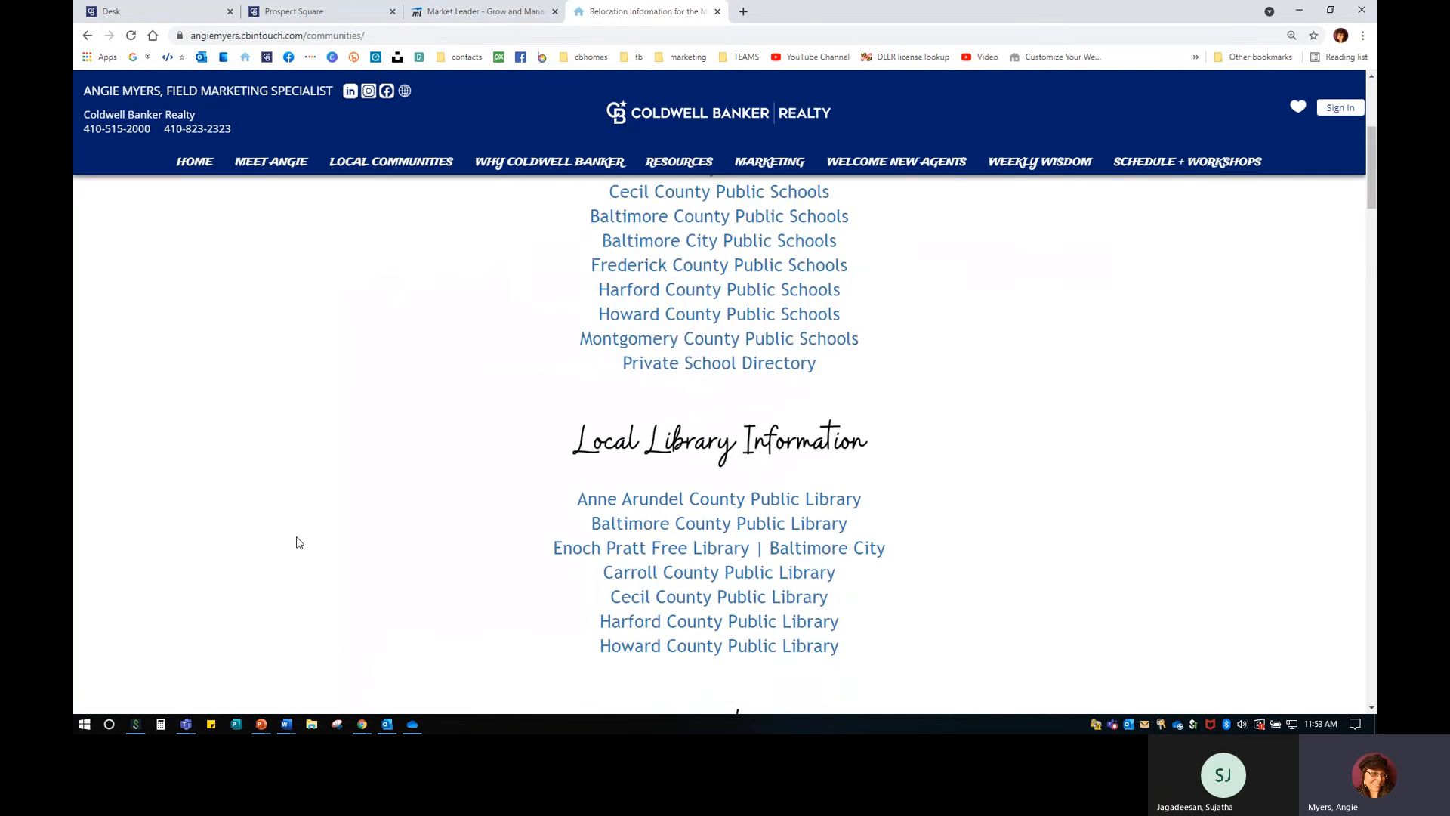
scroll(297, 542, "down", 15)
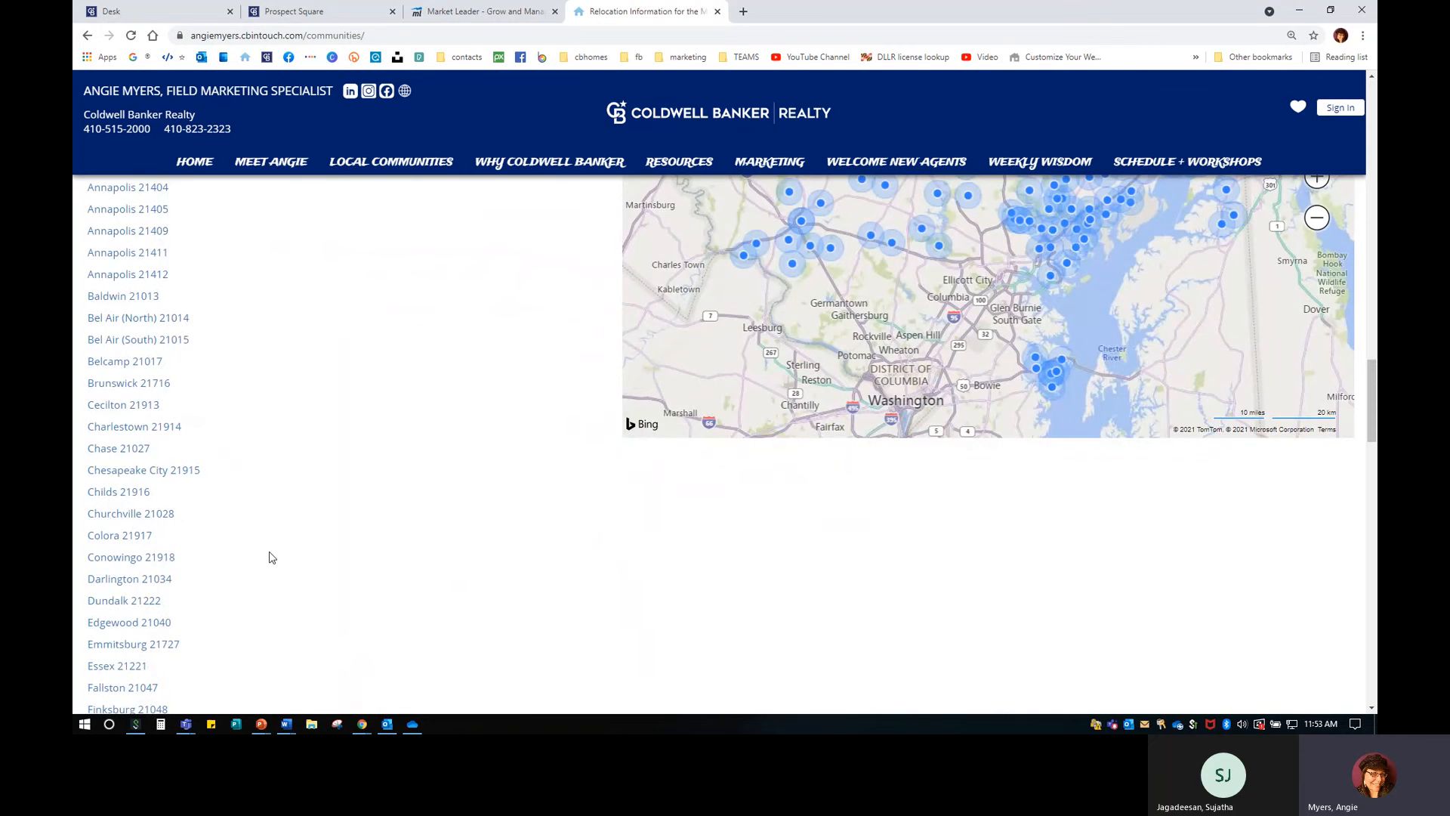
scroll(280, 593, "up", 4)
left_click(149, 327)
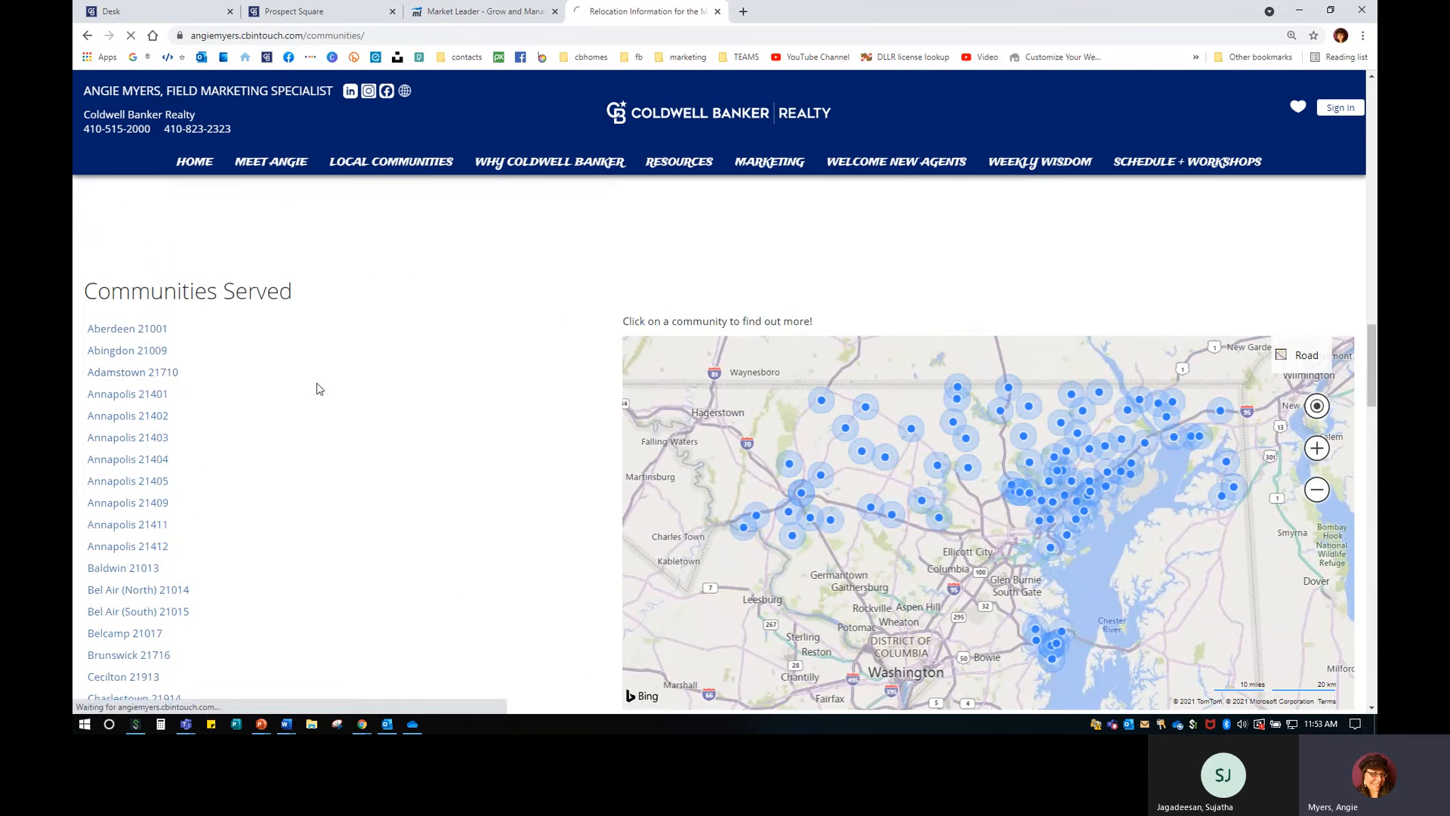
scroll(352, 527, "down", 7)
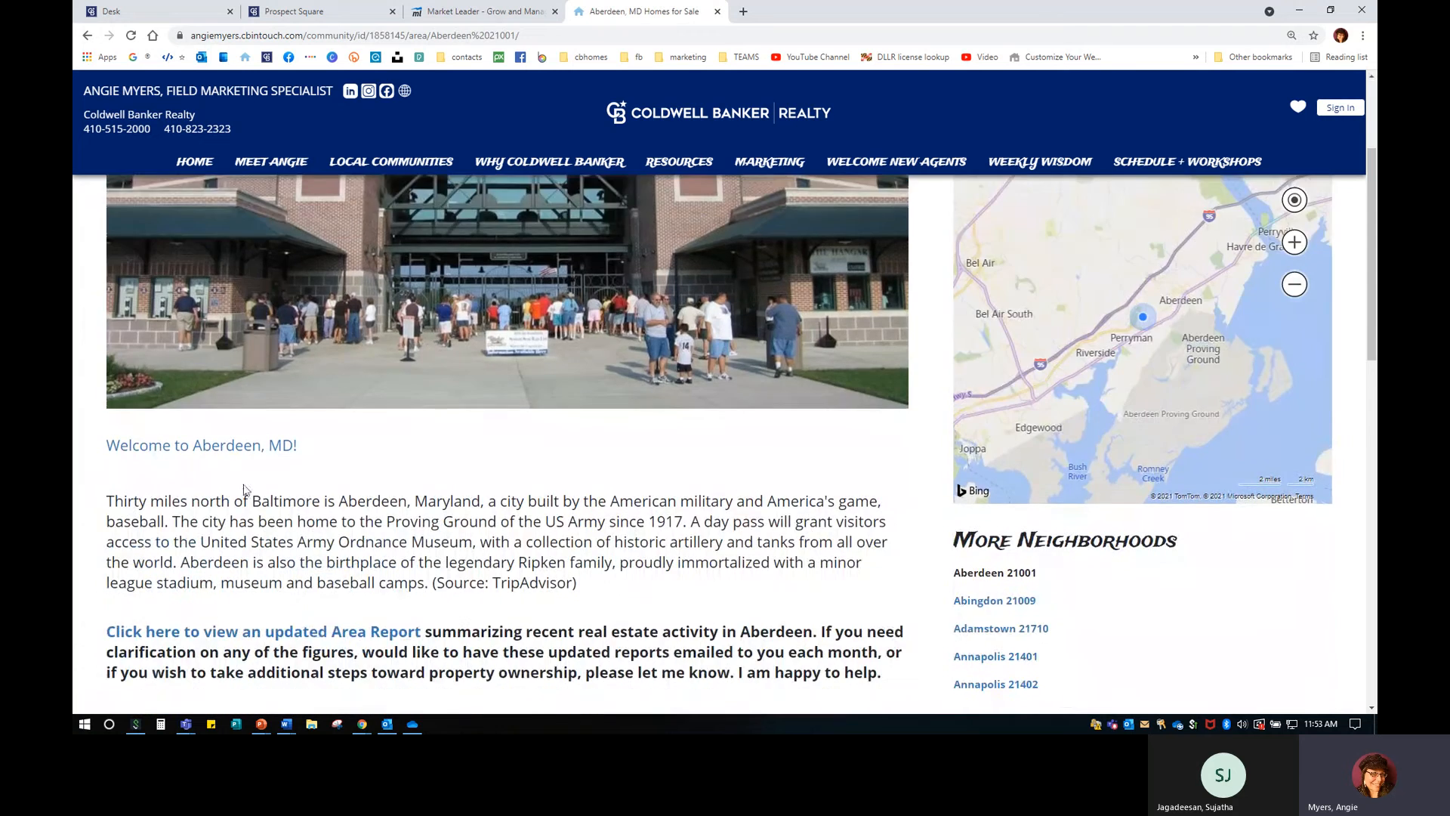
scroll(256, 495, "up", 3)
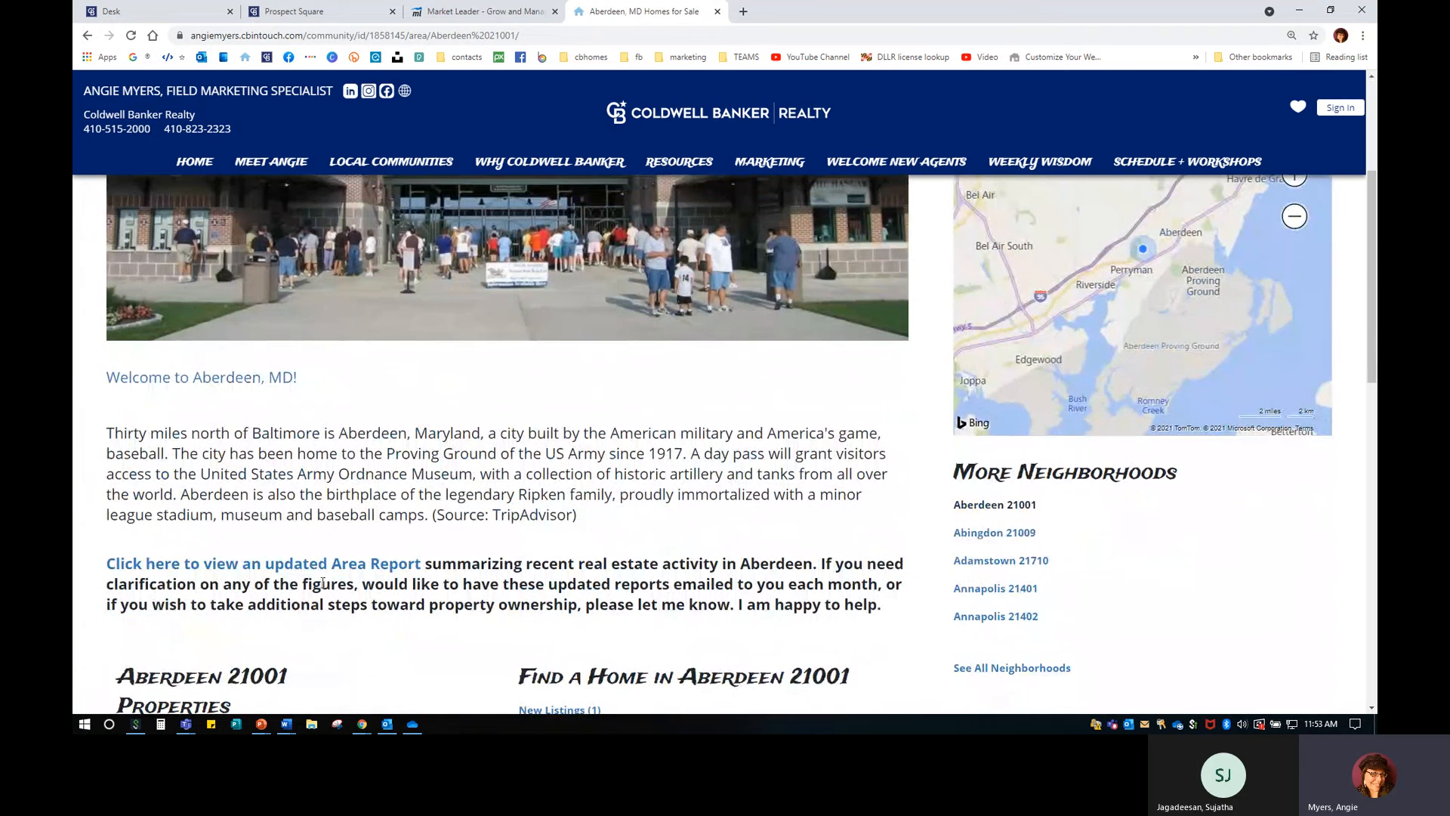
scroll(369, 398, "down", 2)
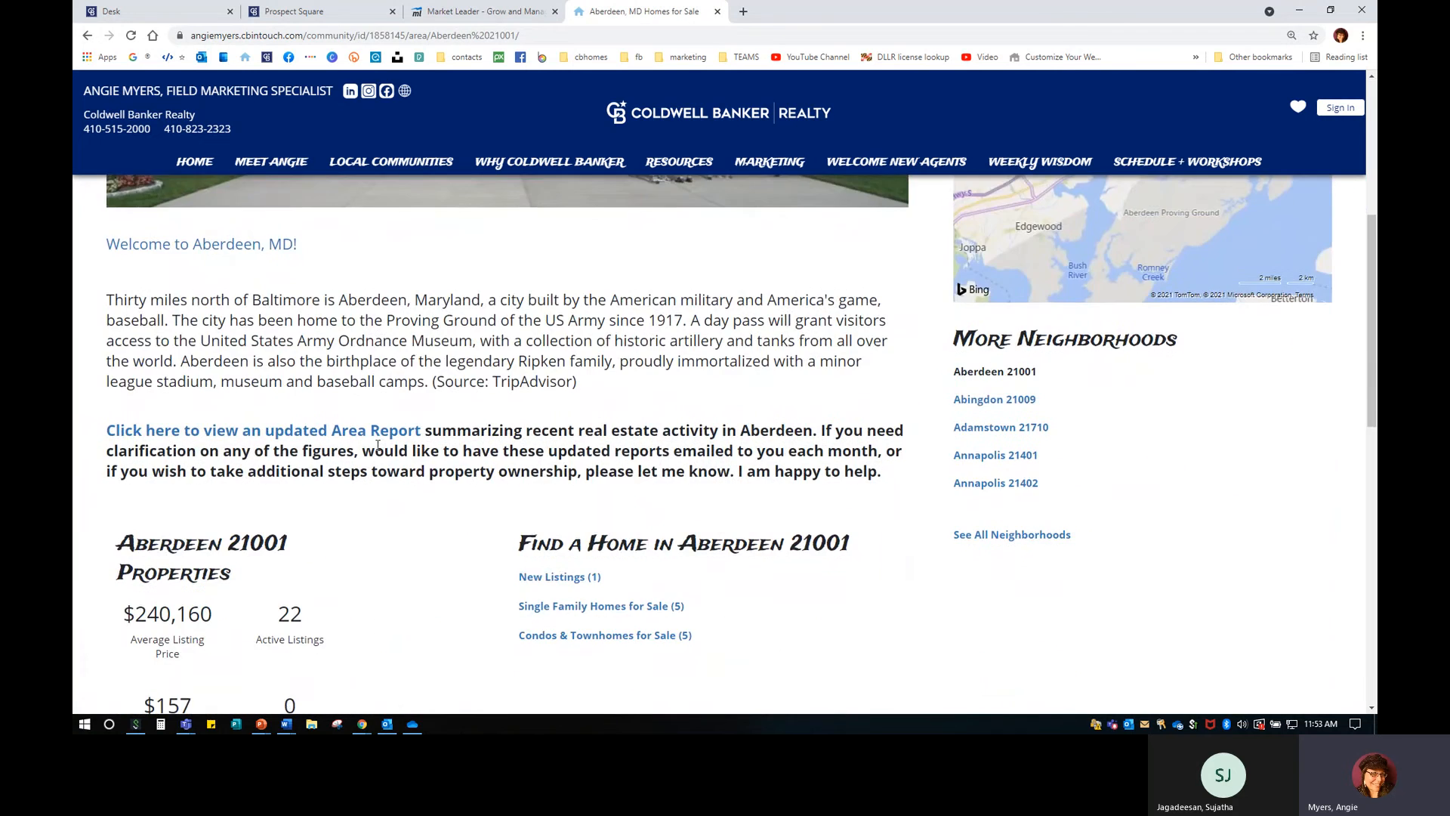
Verify Aberdeen's Area Report link opens its report, then close the report.
left_click(310, 436)
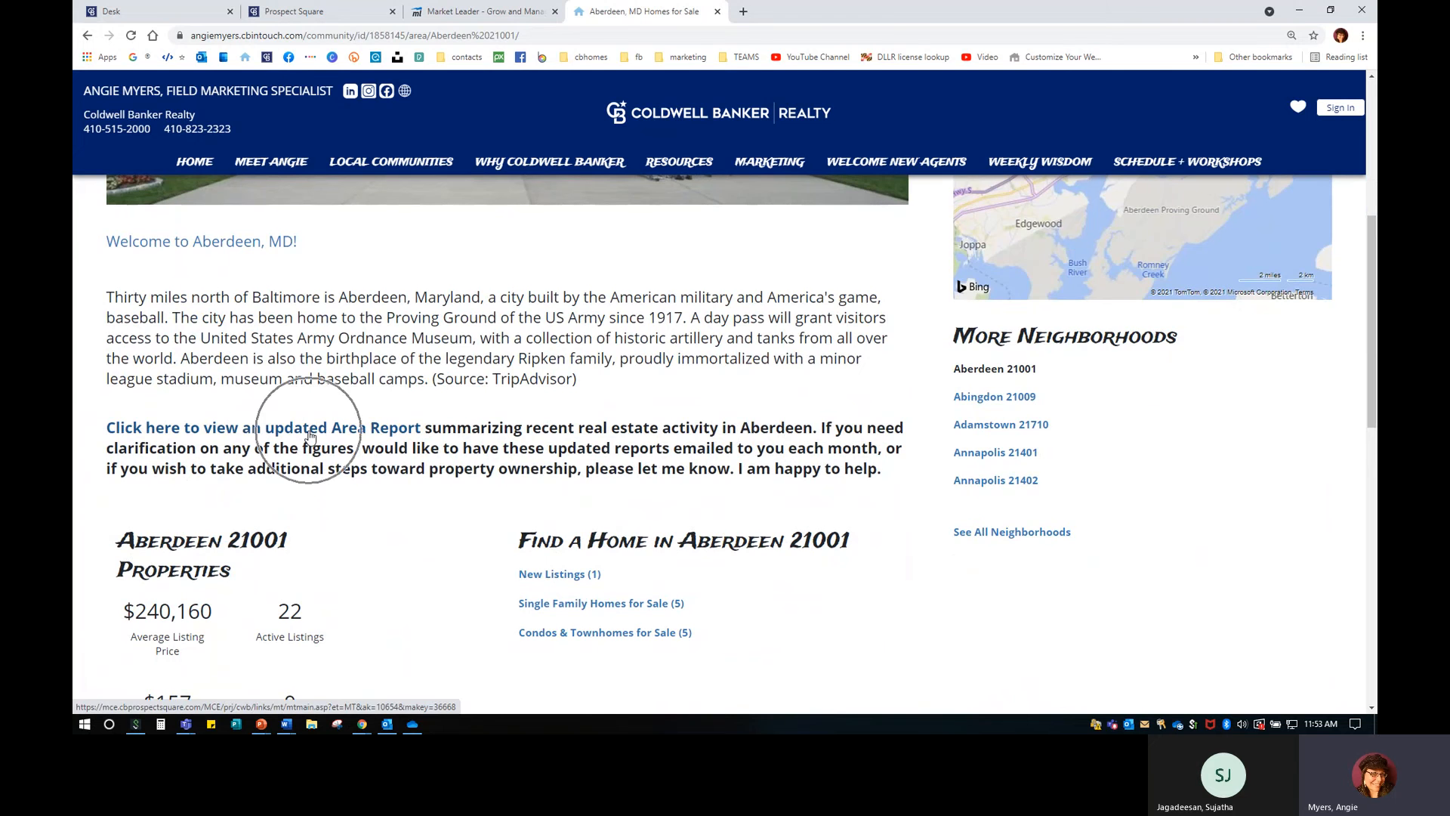
scroll(655, 536, "down", 2)
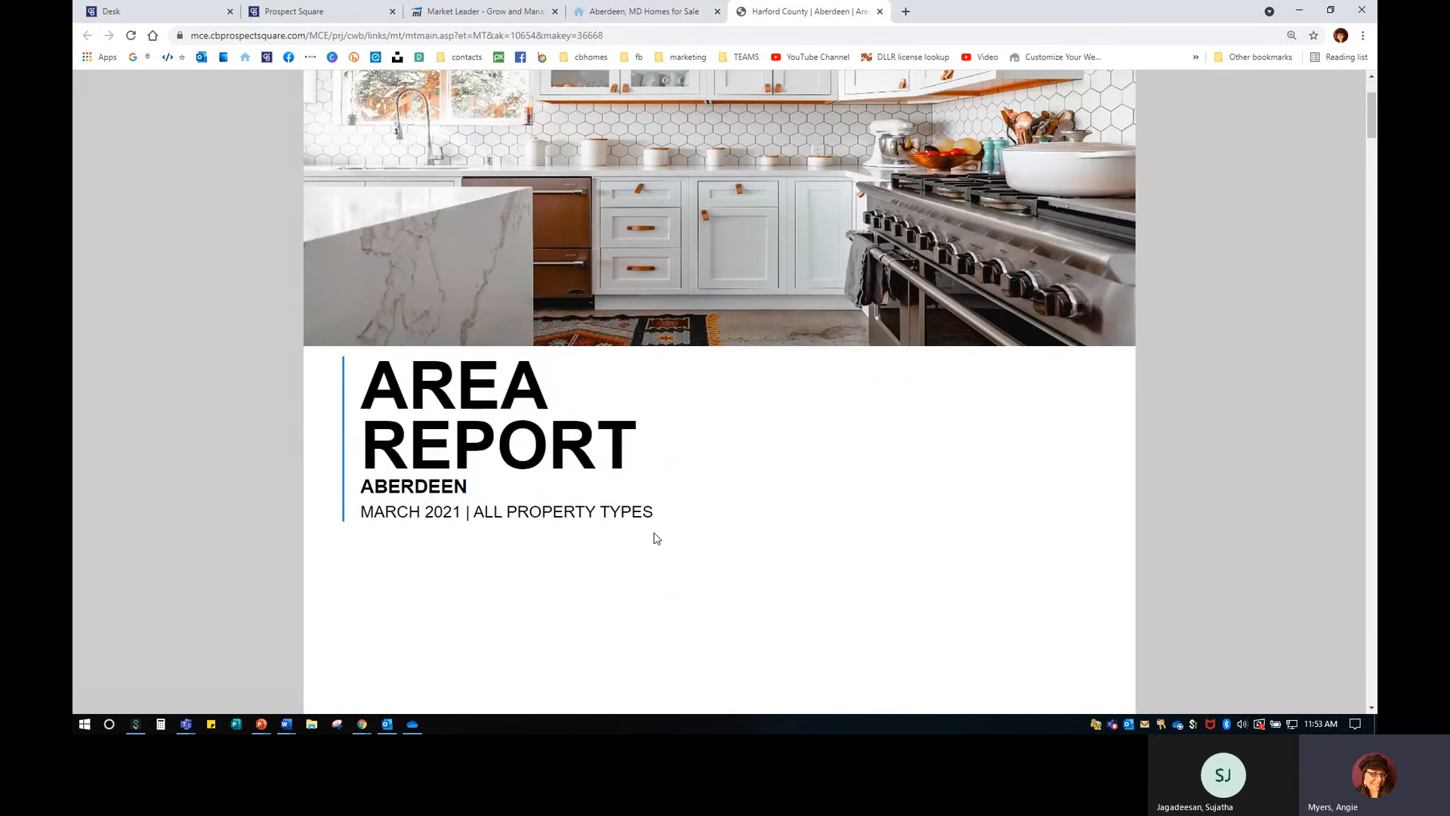
scroll(657, 537, "up", 1)
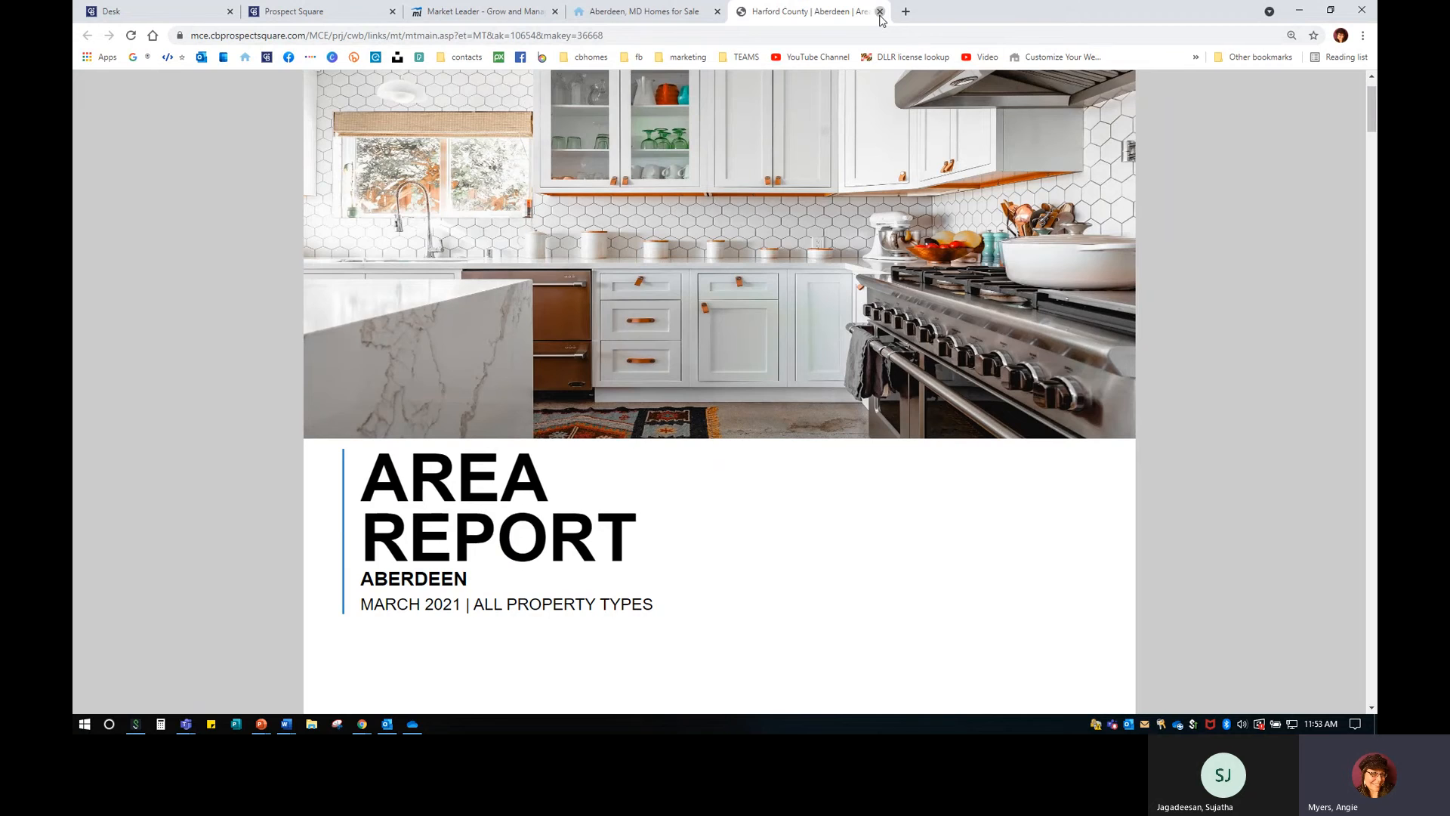
left_click(880, 11)
scroll(451, 571, "down", 1)
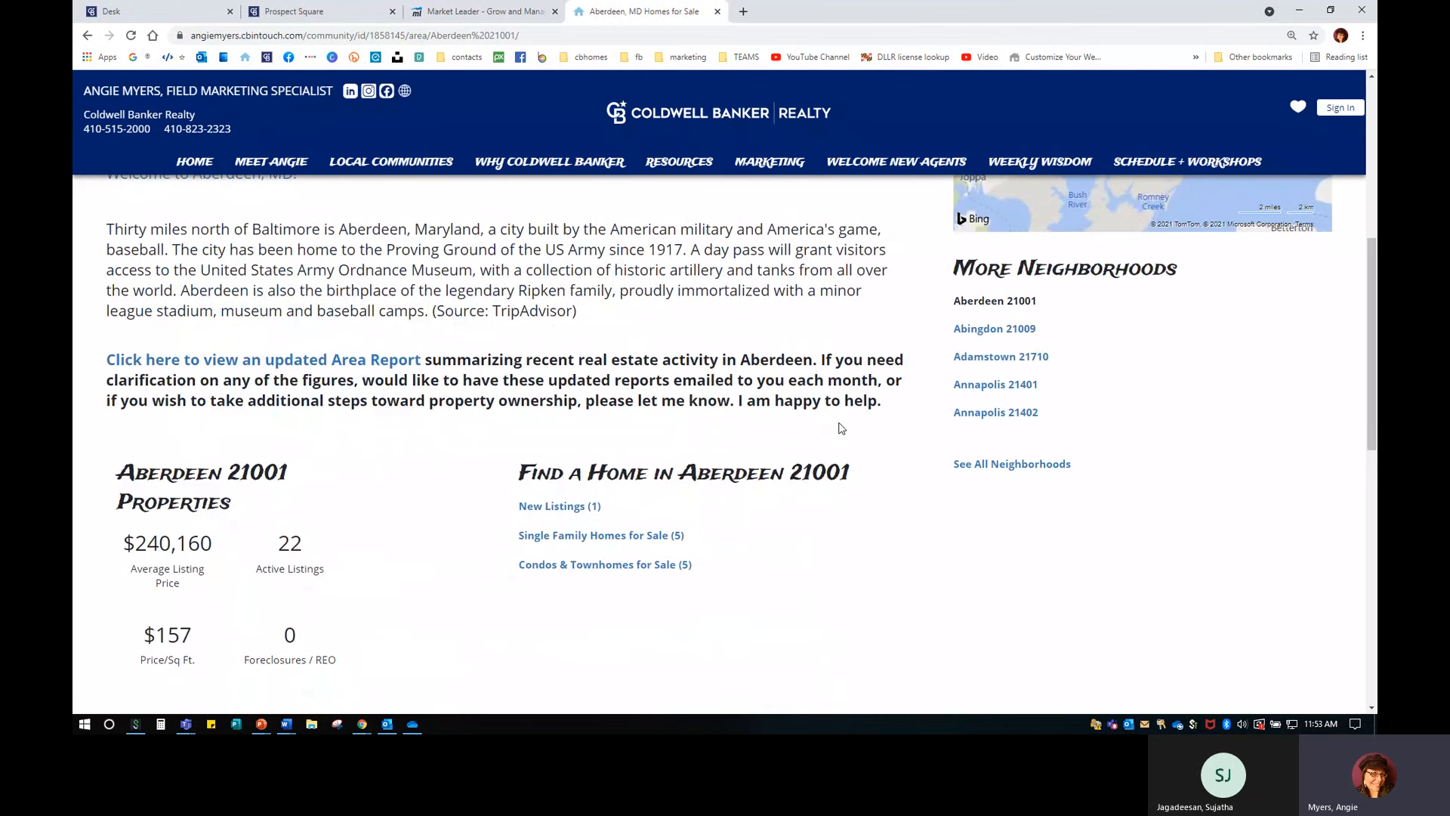
Visit the live Aberdeen and home pages, then scroll Communities Served to Joppatowne 21085.
left_click(483, 12)
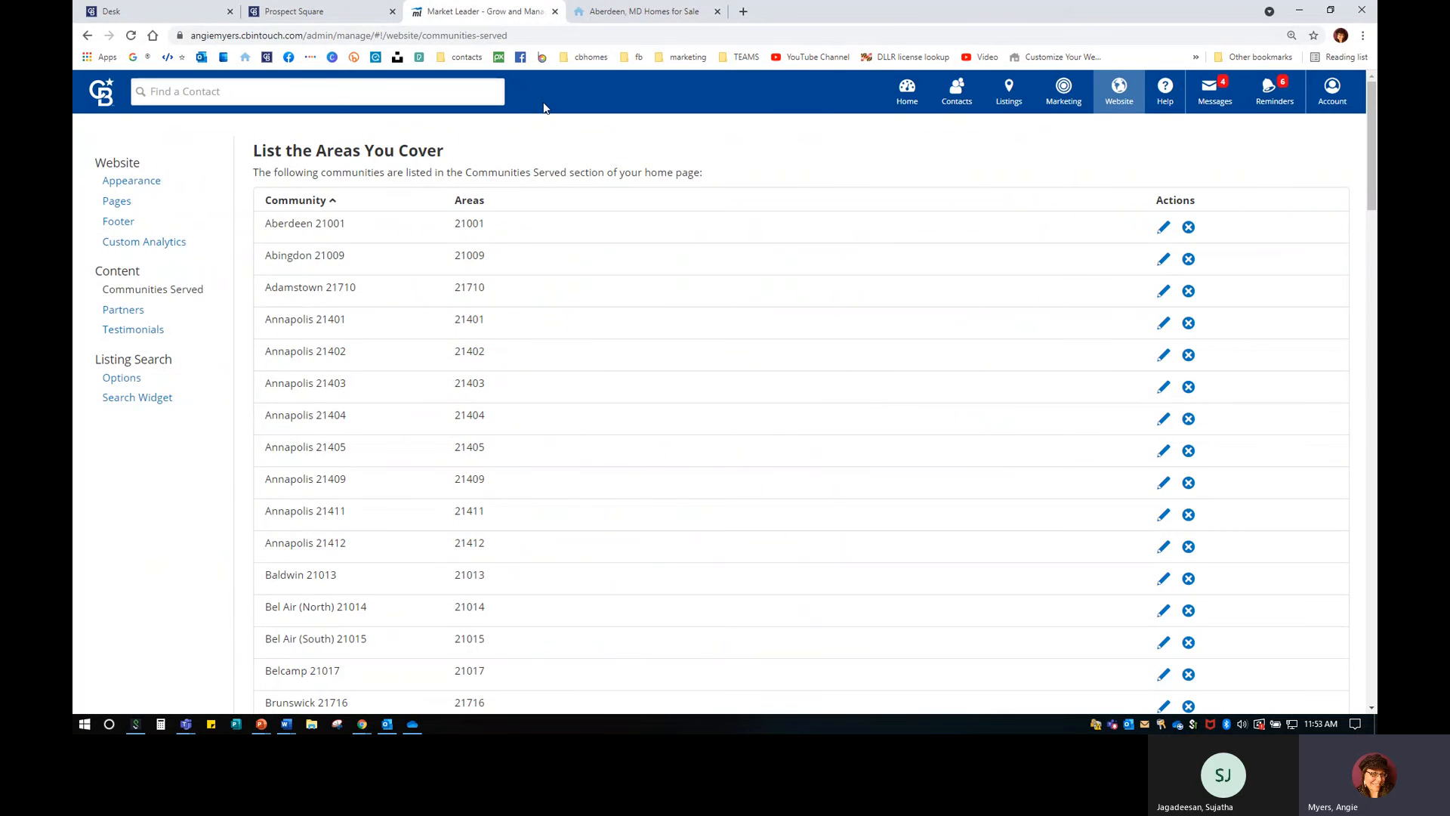
left_click(689, 19)
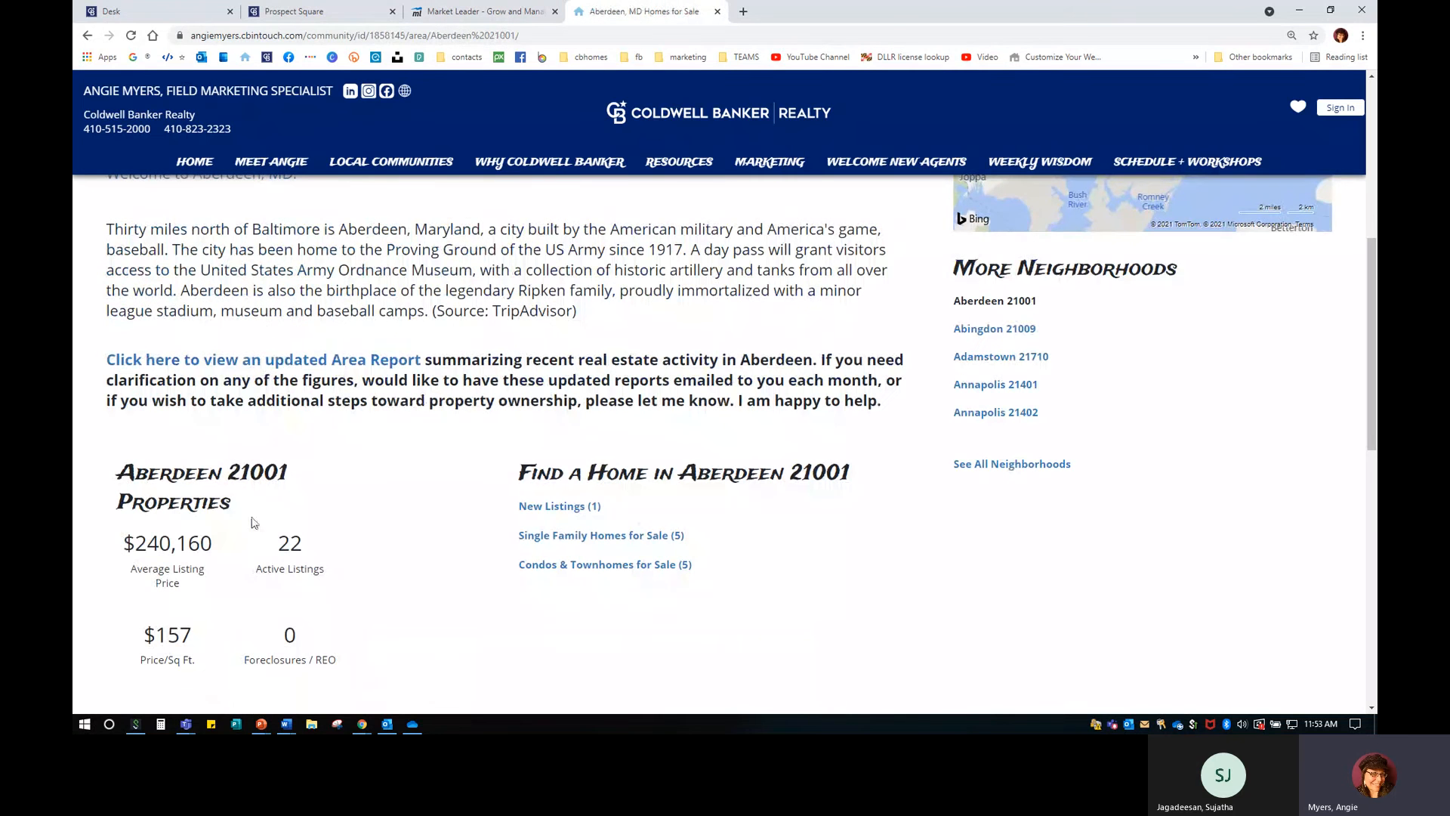
left_click(195, 161)
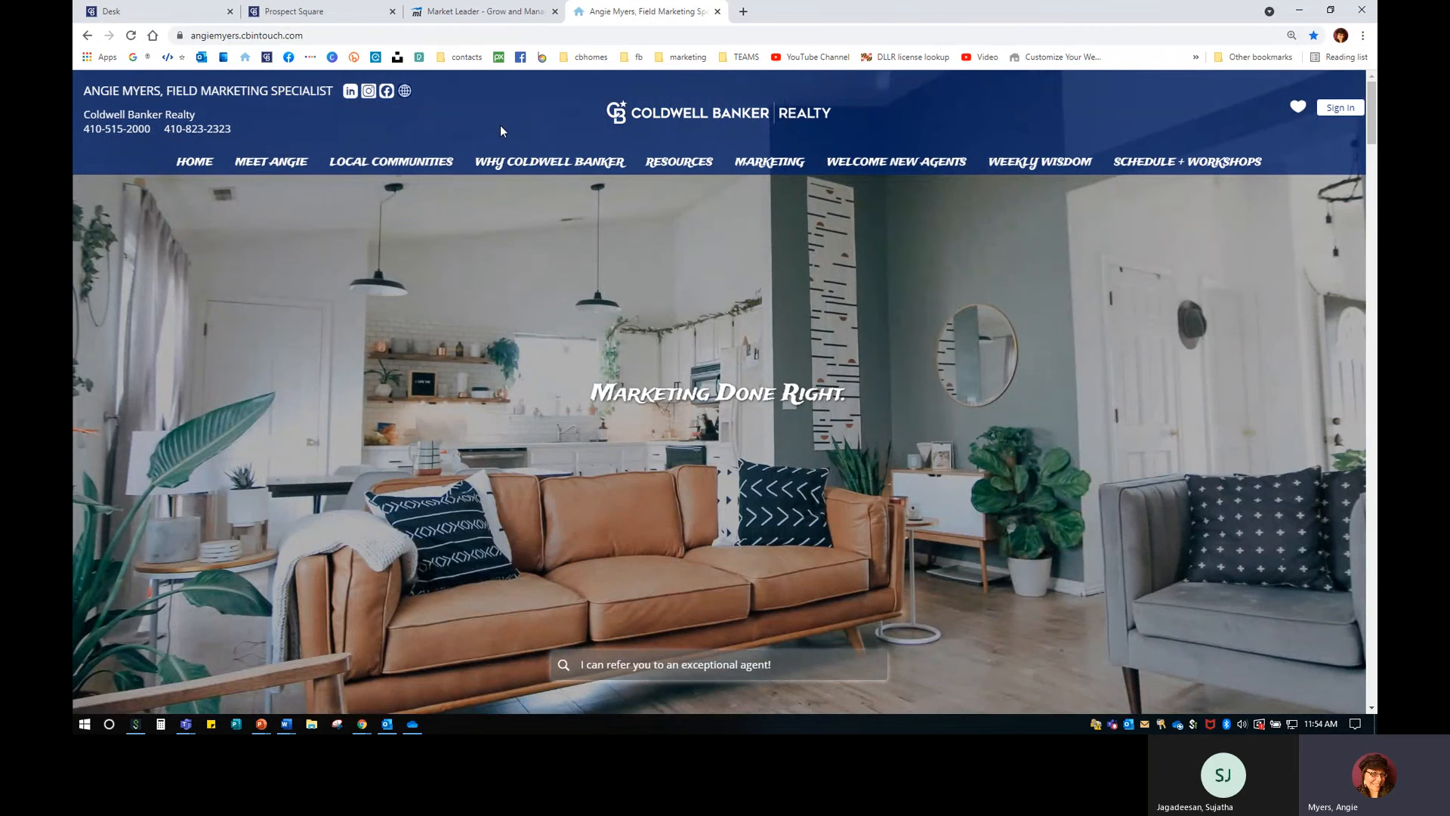
left_click(490, 13)
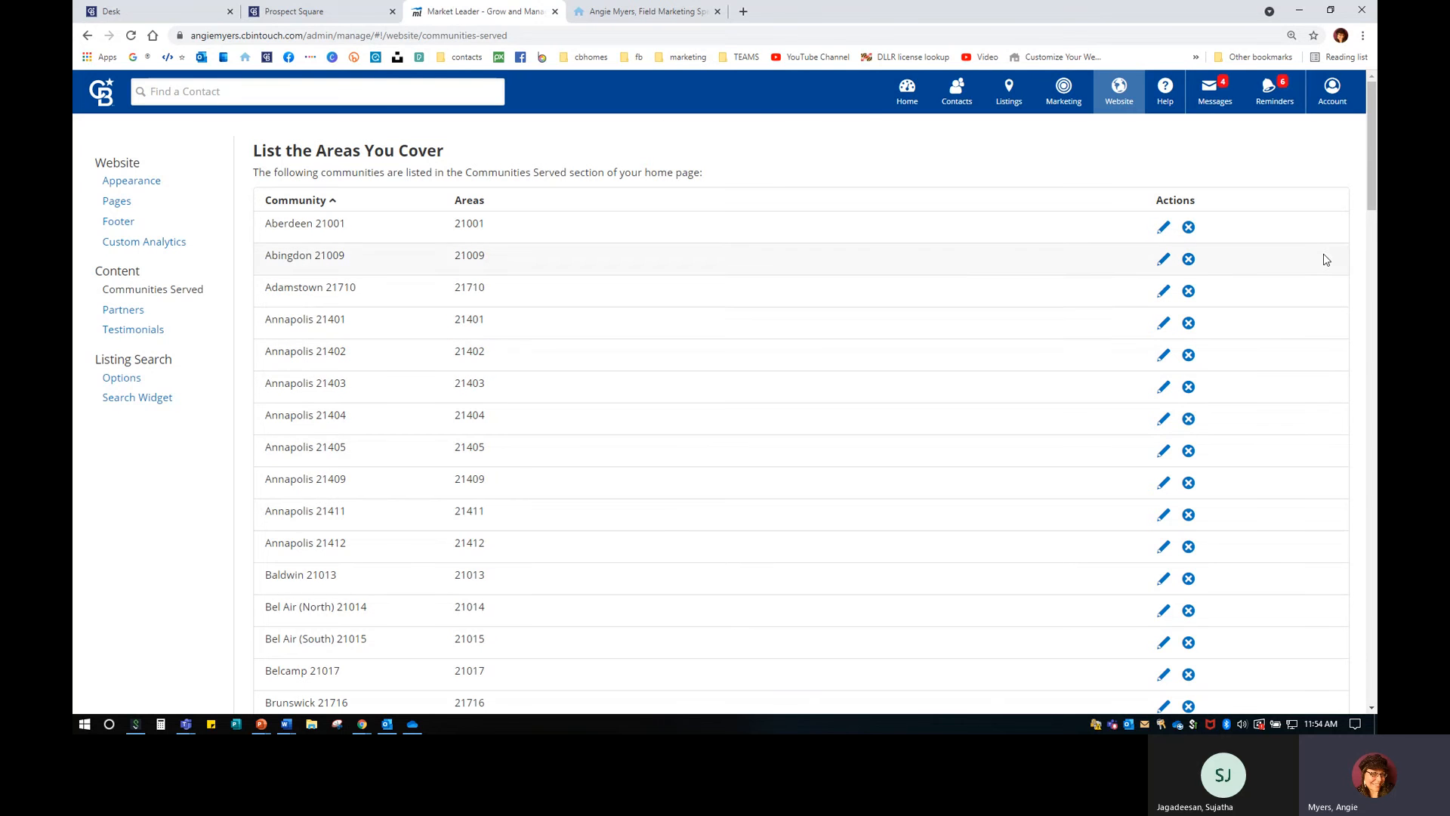
scroll(927, 420, "down", 5)
scroll(926, 420, "down", 8)
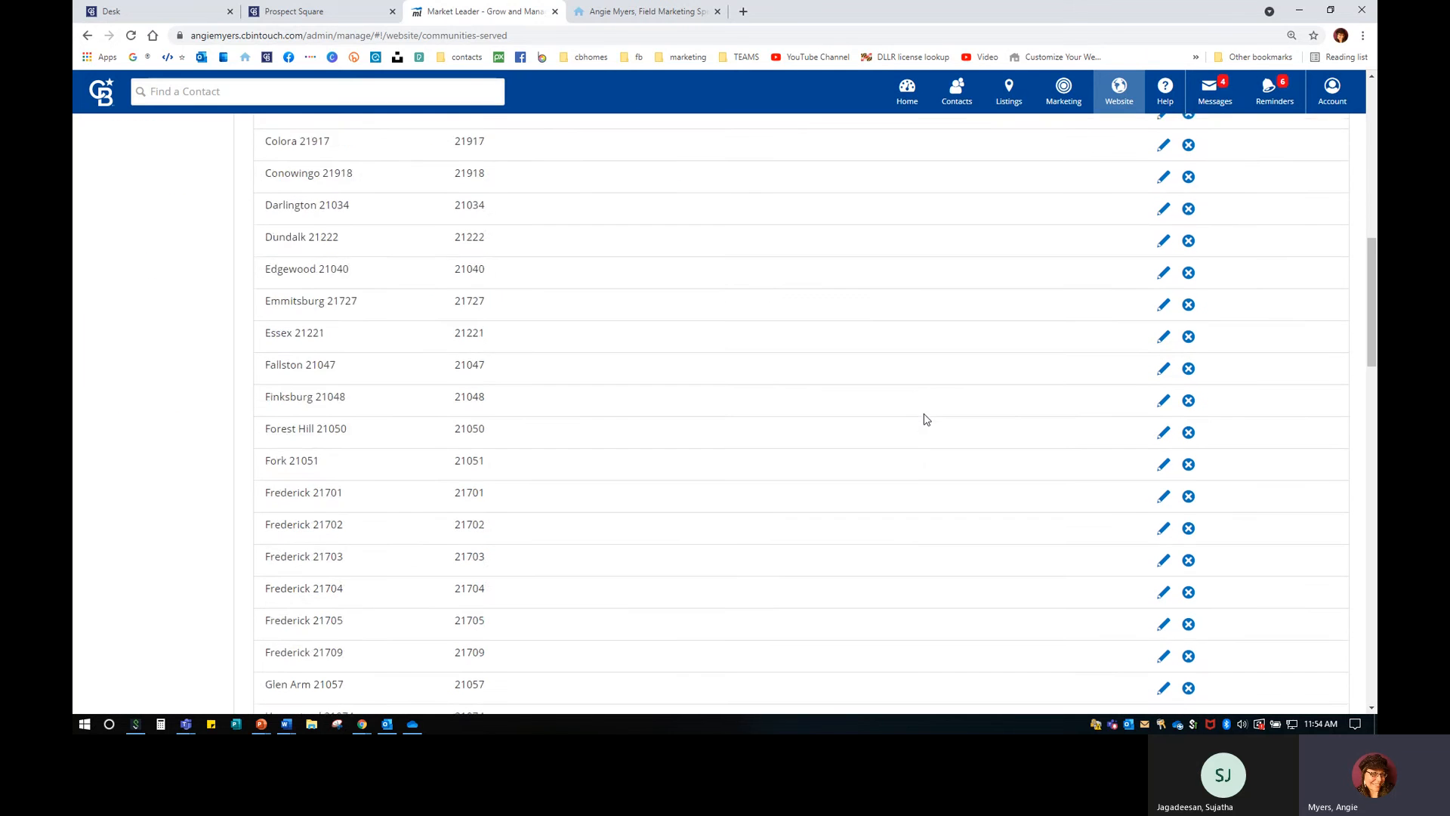
scroll(916, 456, "down", 2)
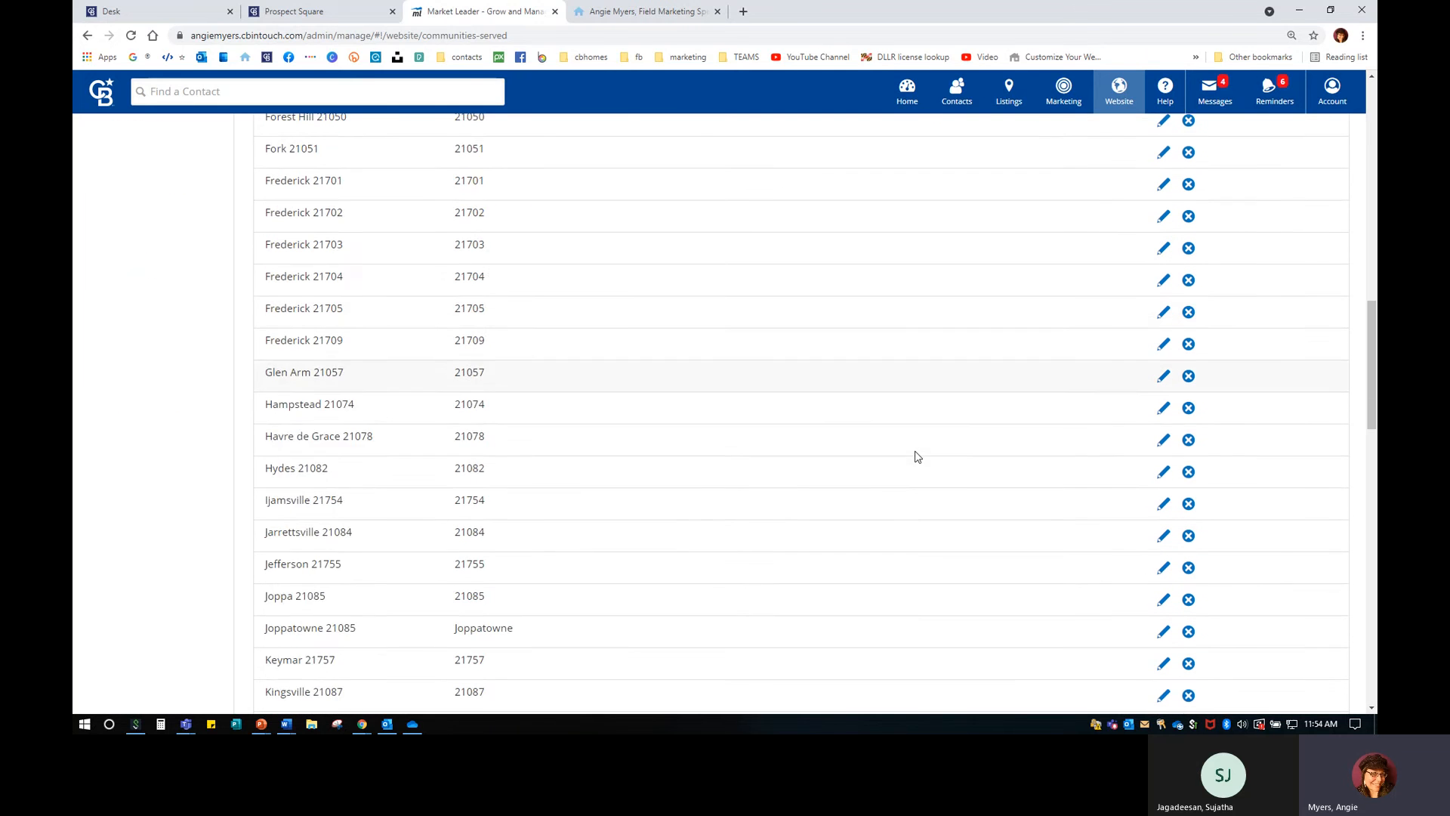
scroll(916, 457, "down", 1)
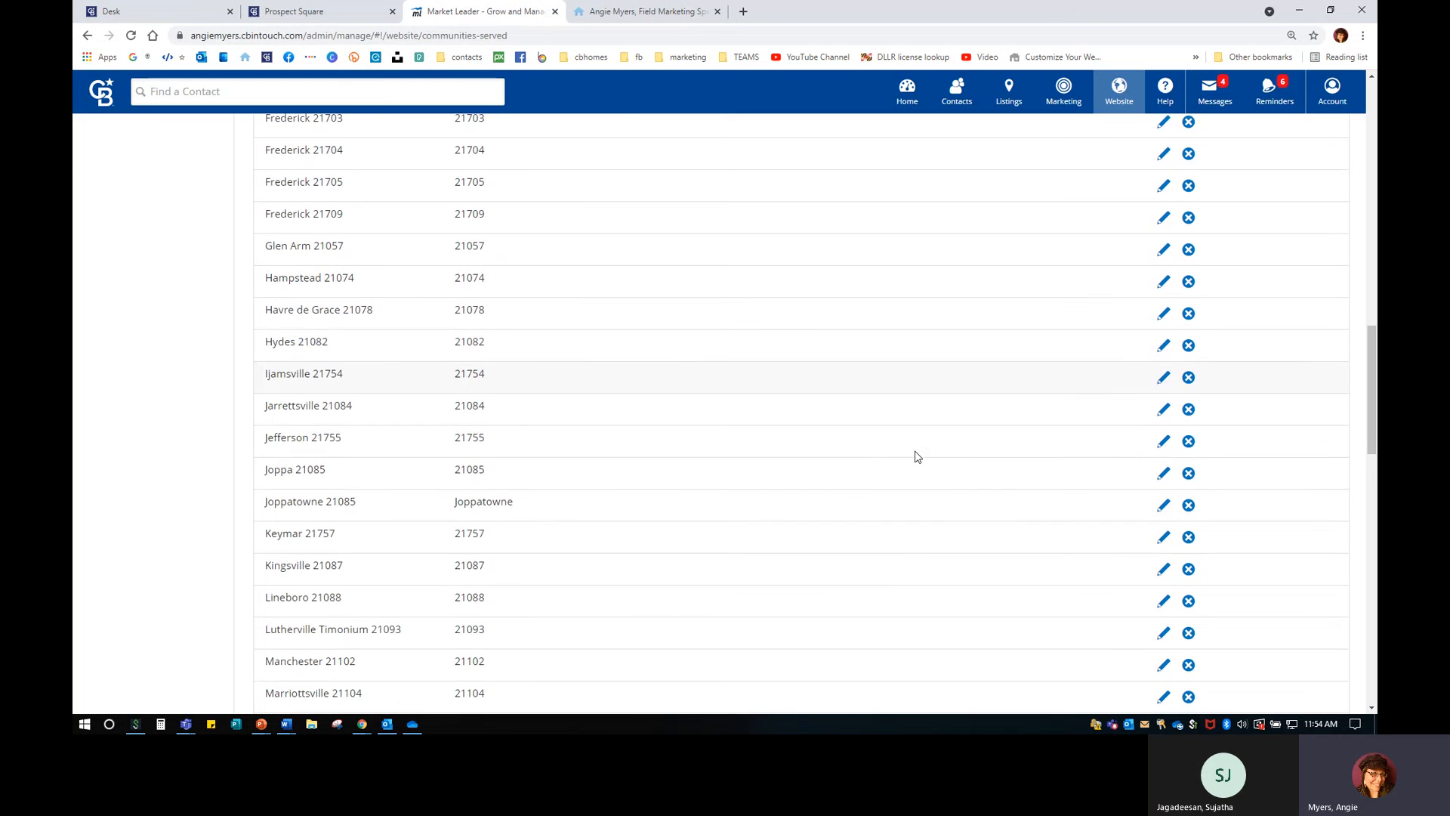
Open the Joppatowne 21085 community editor and scroll through its description, local videos link and area report.
left_click(1164, 506)
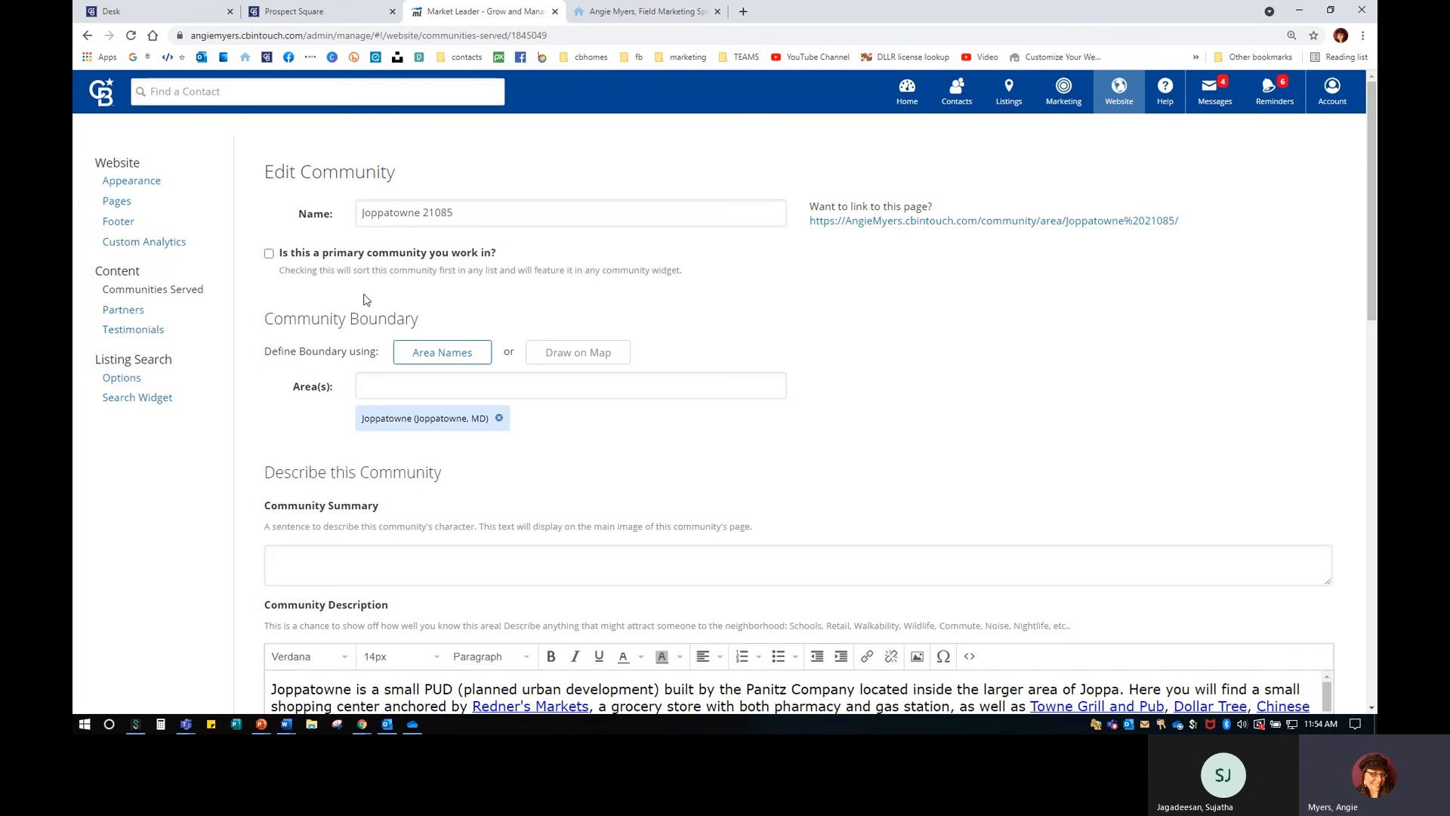
scroll(511, 429, "down", 3)
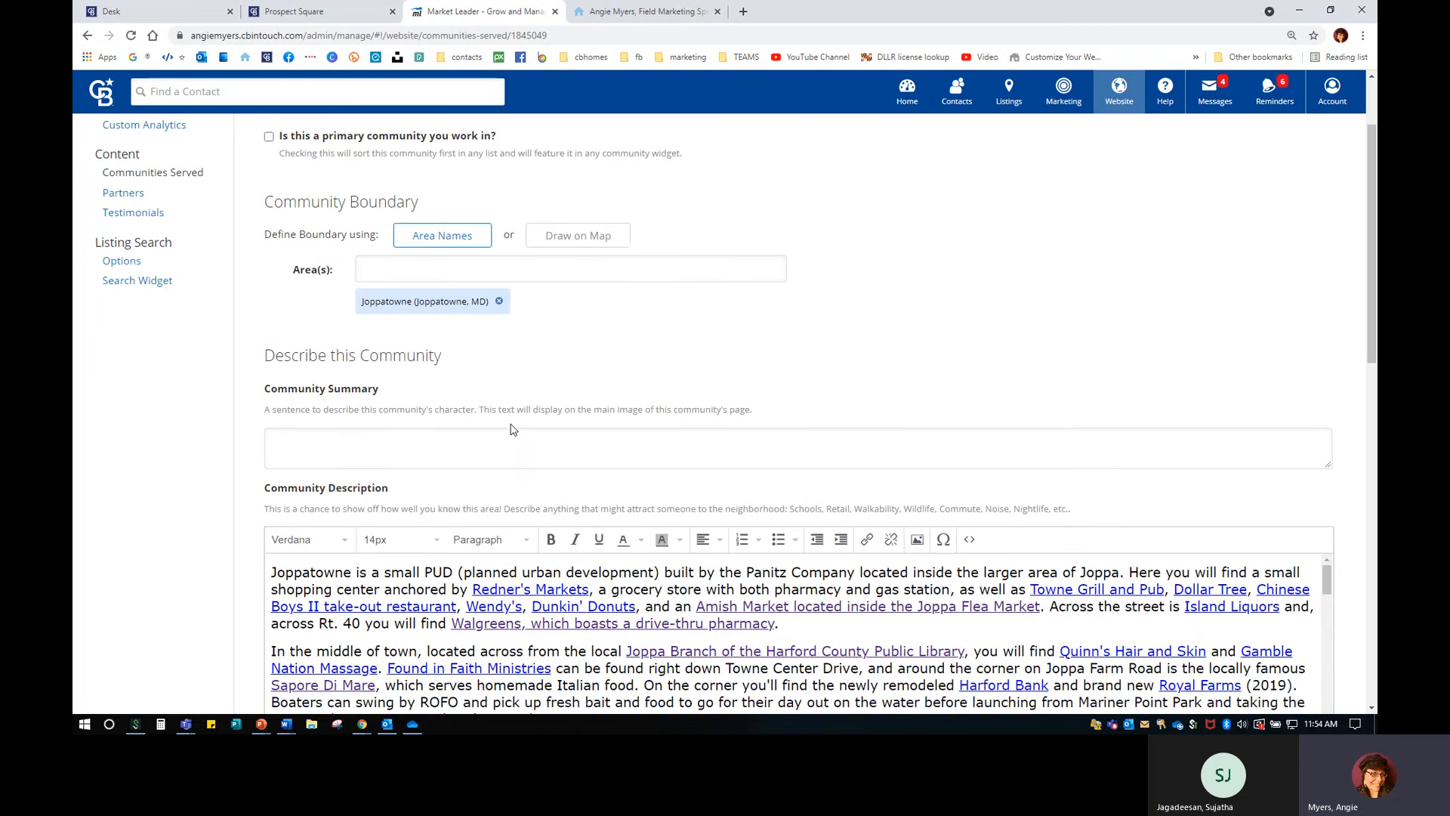
scroll(767, 625, "down", 3)
scroll(767, 625, "up", 1)
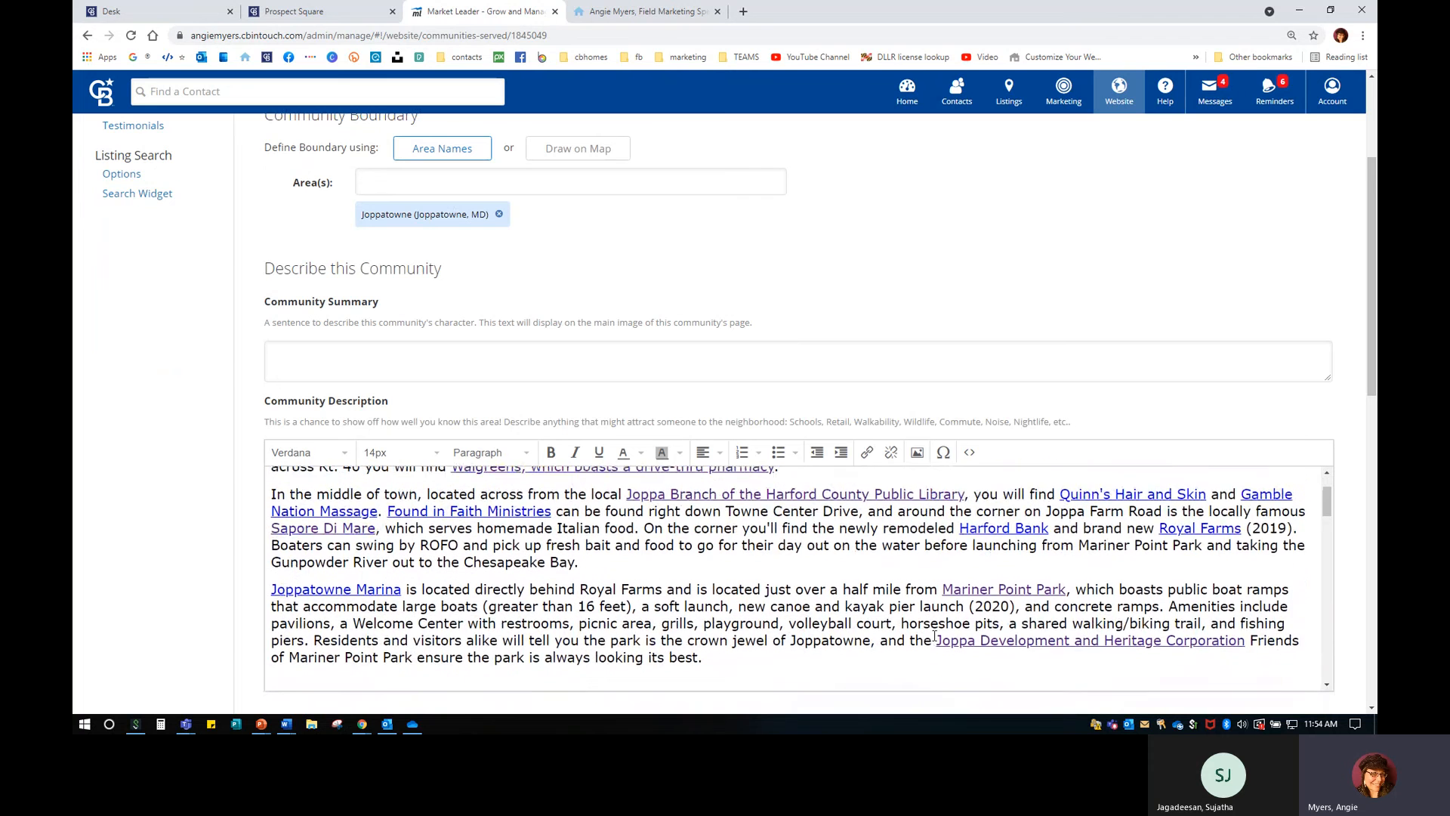
scroll(238, 555, "up", 1)
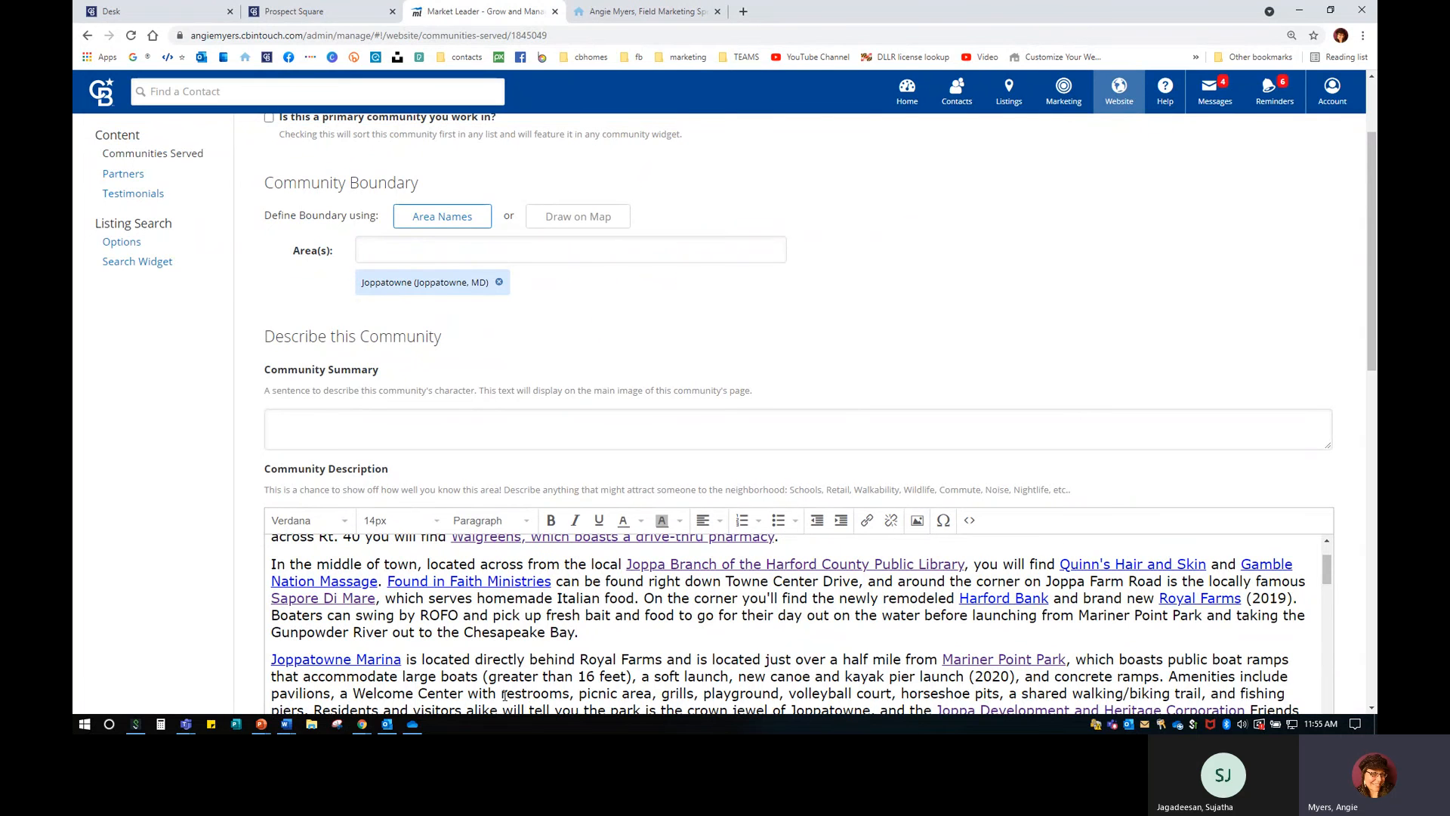
scroll(680, 663, "down", 2)
scroll(679, 663, "up", 2)
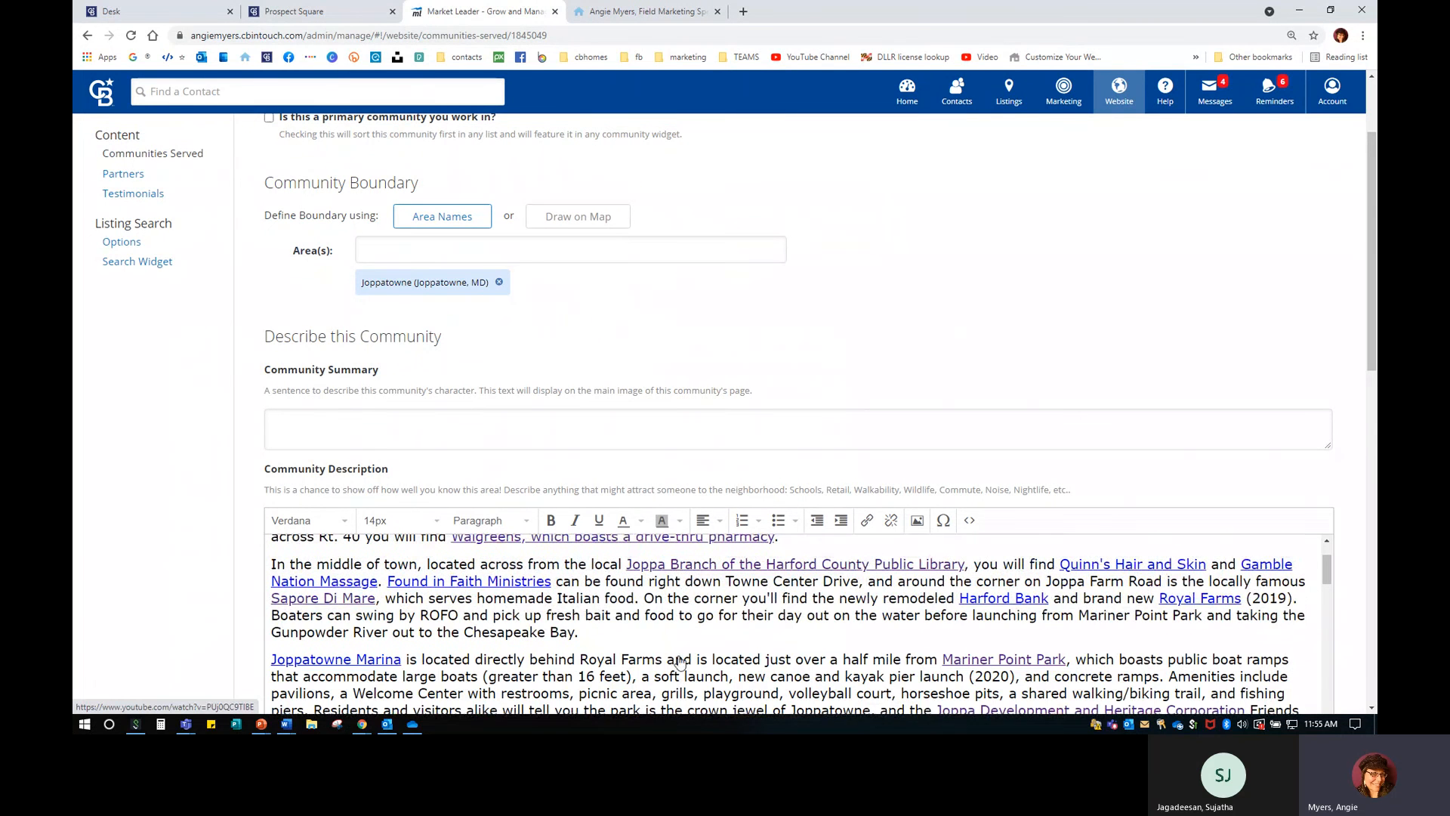
scroll(238, 576, "down", 1)
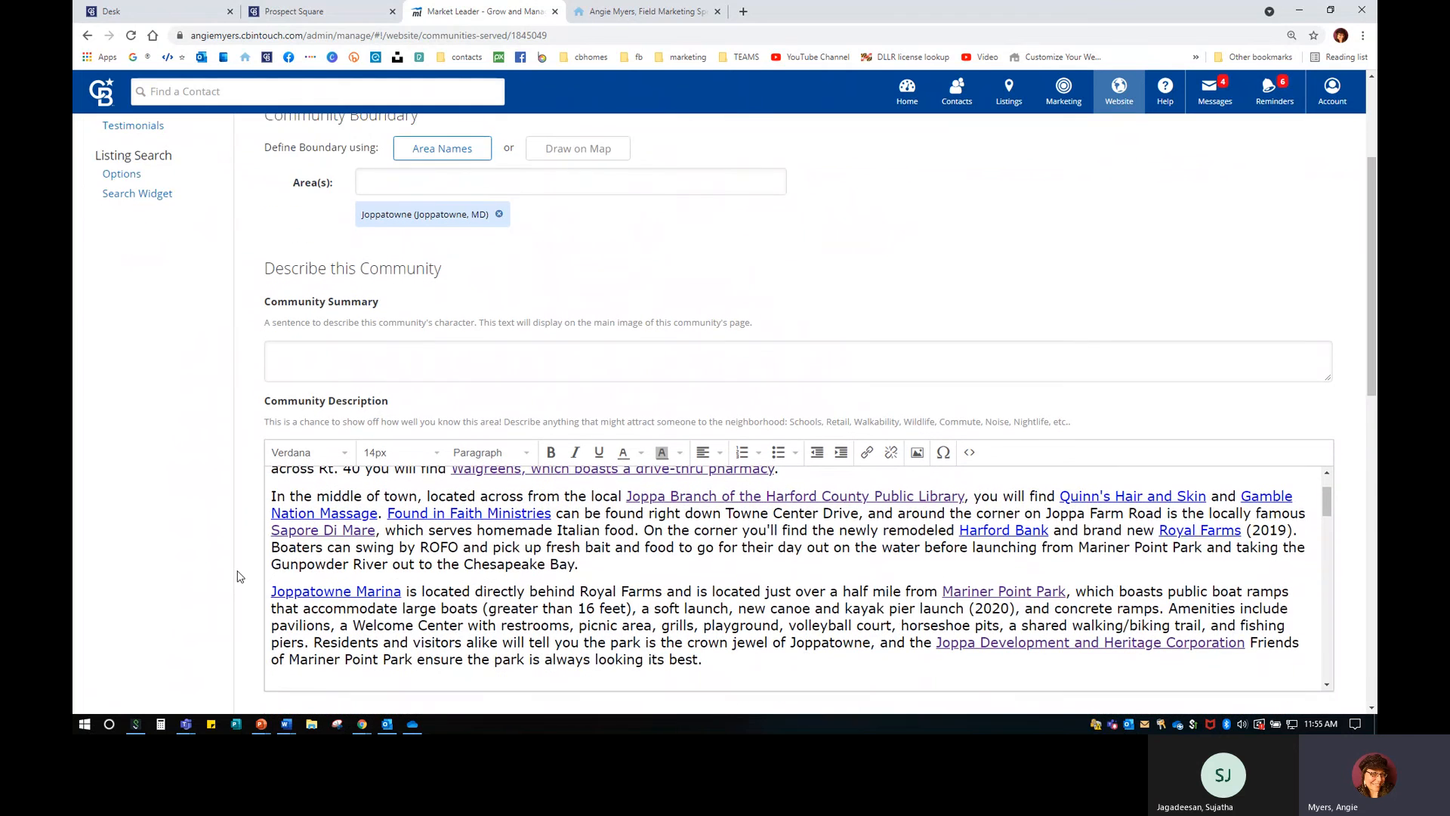
scroll(238, 575, "down", 1)
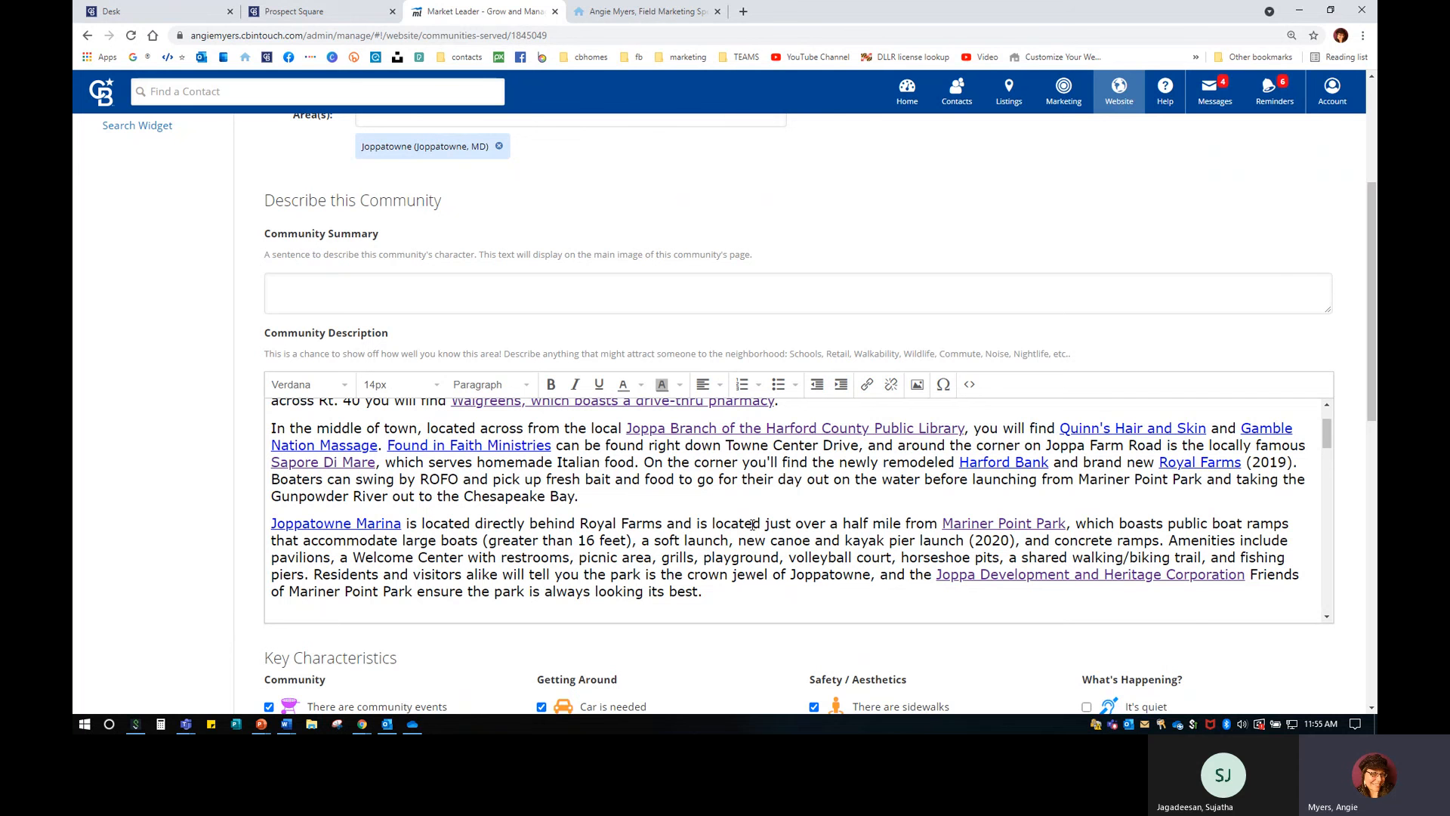
scroll(753, 523, "up", 2)
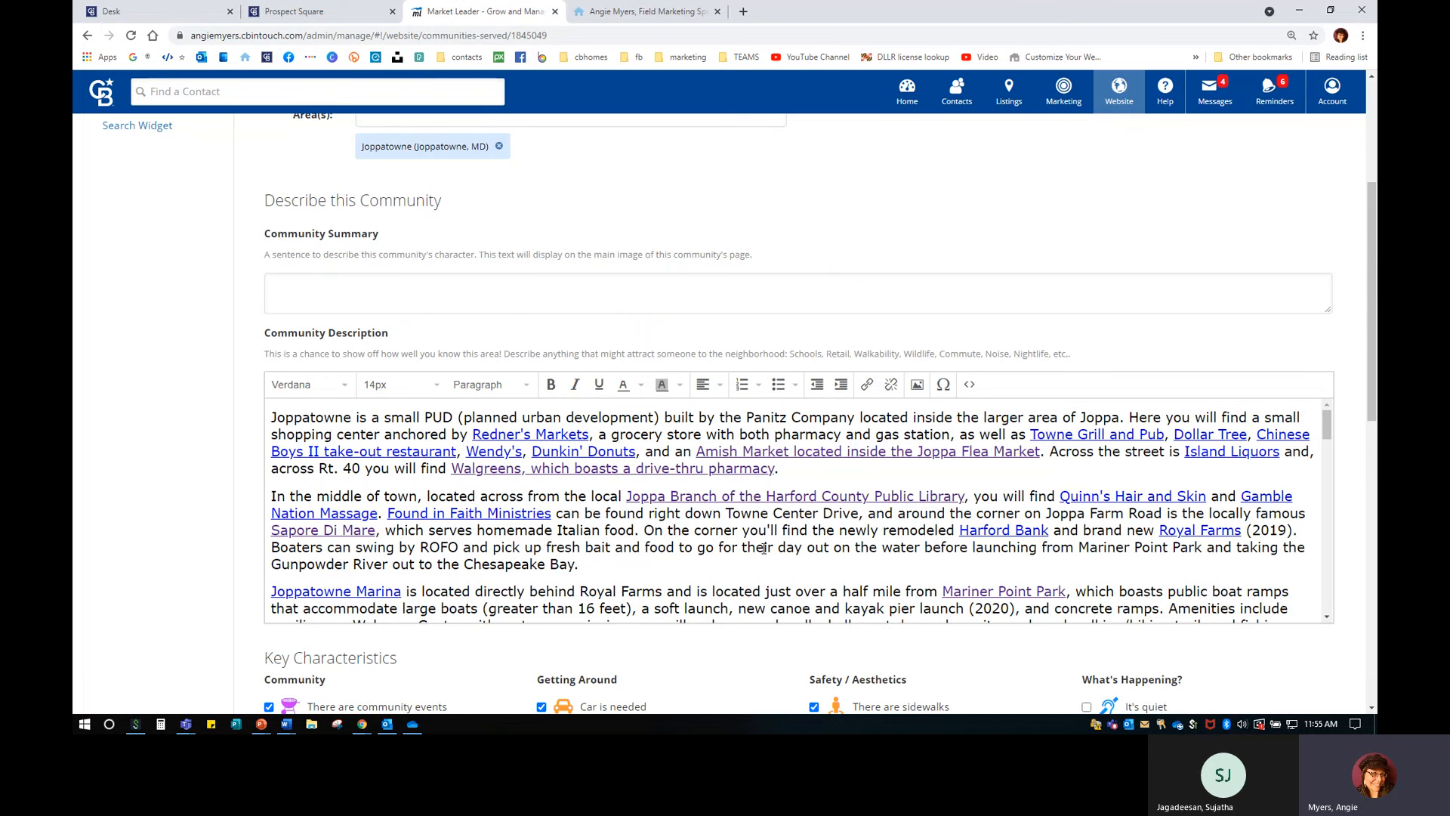
scroll(764, 548, "down", 8)
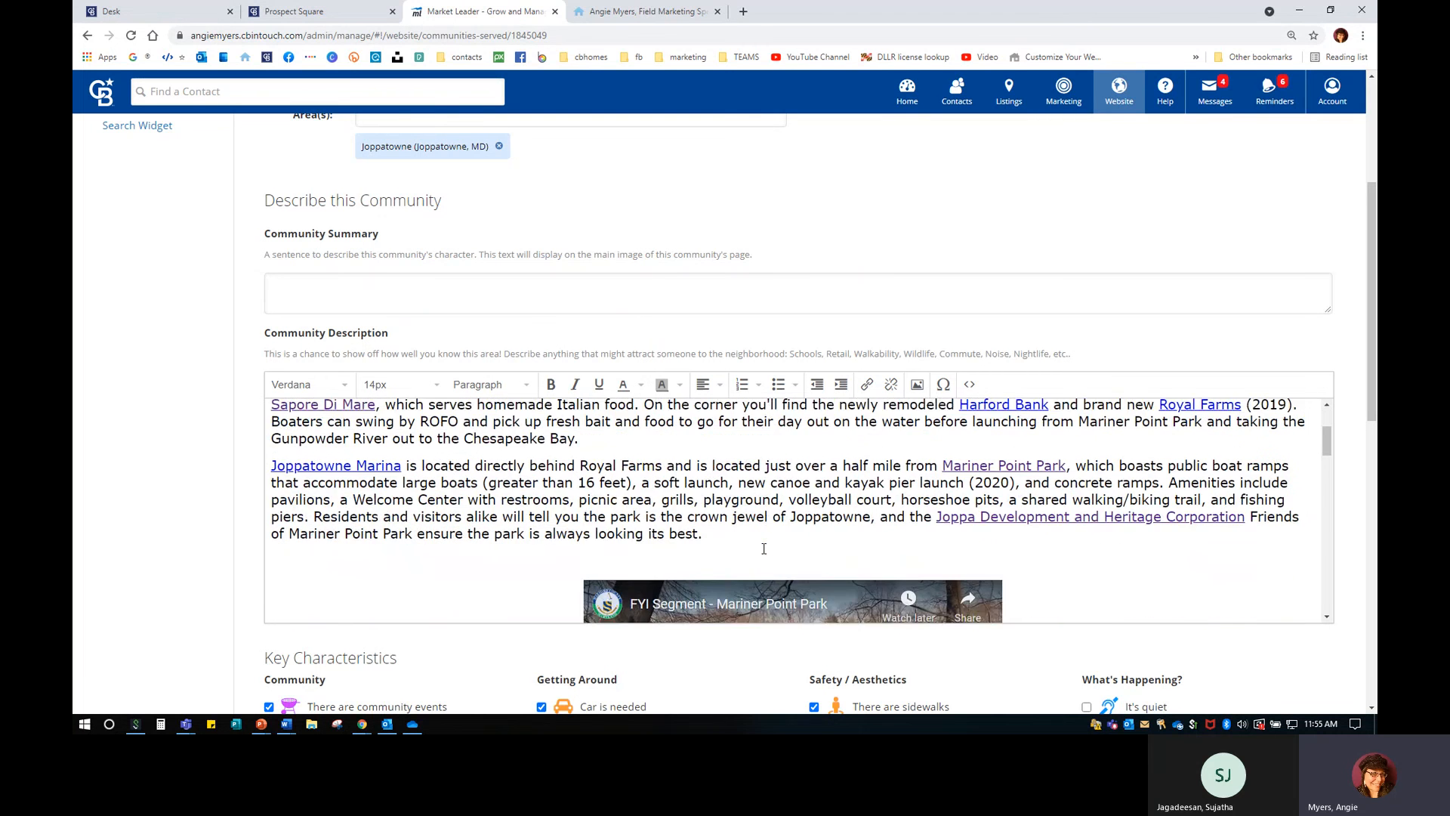
scroll(765, 549, "down", 5)
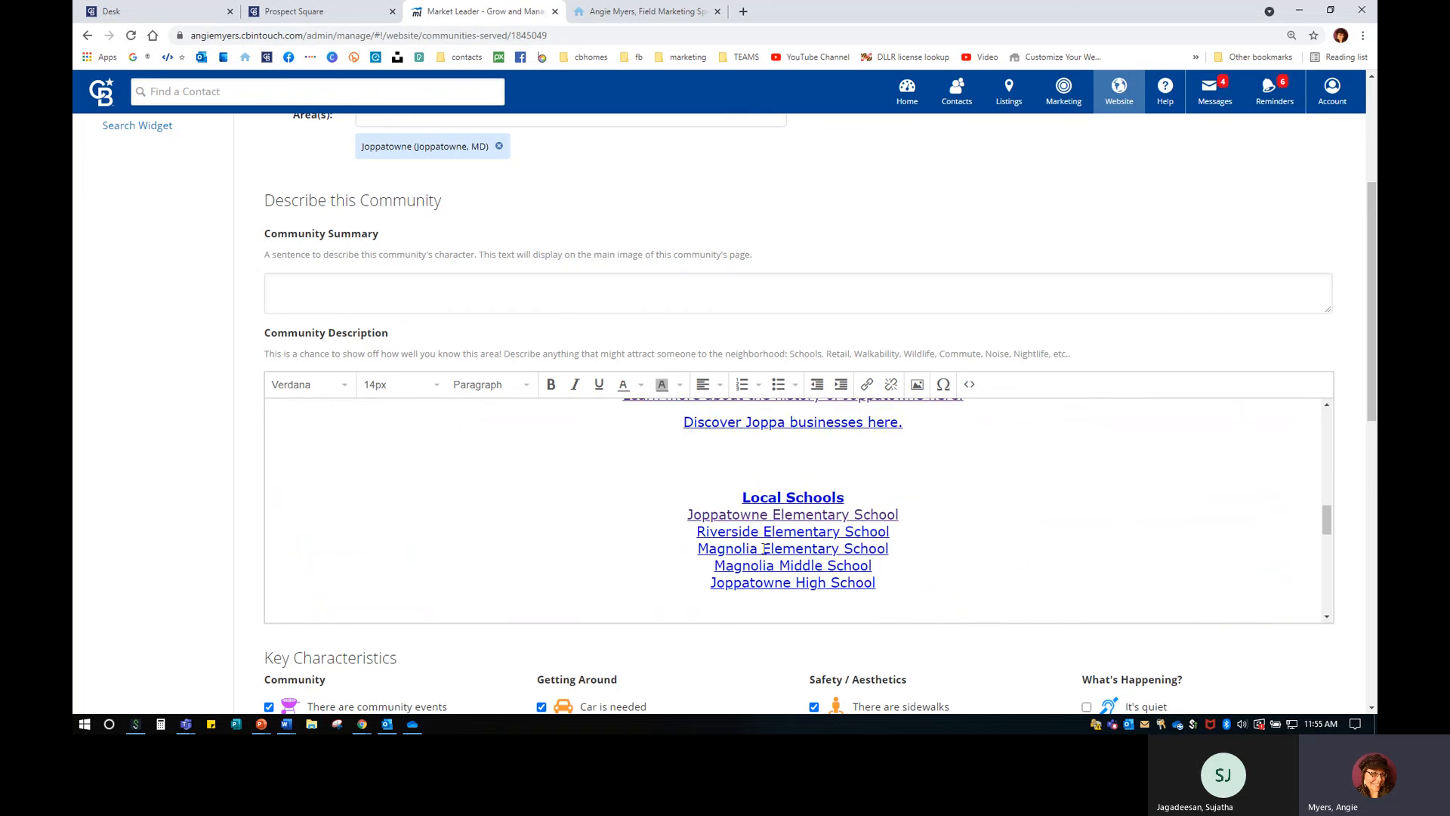
scroll(831, 470, "up", 1)
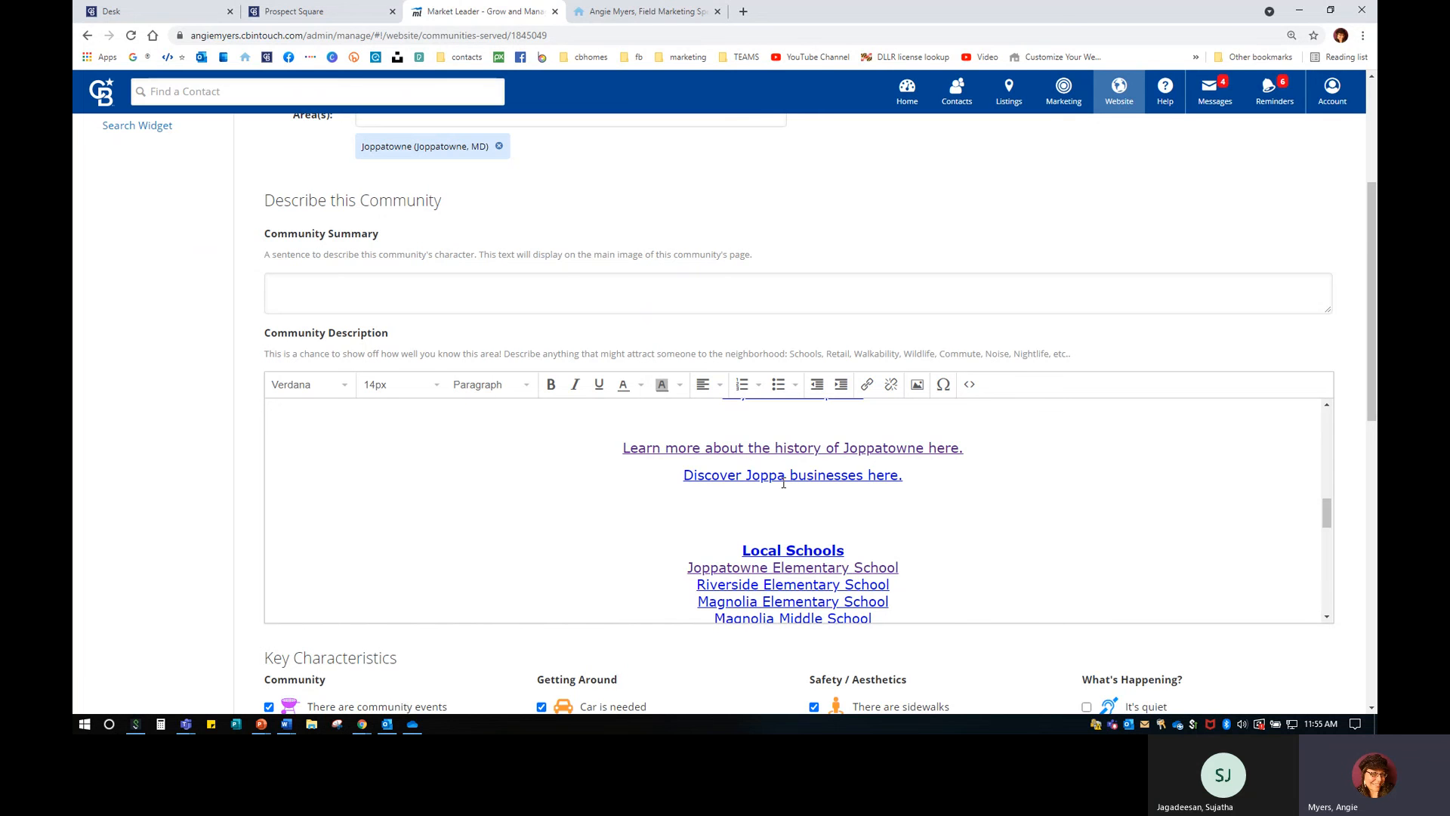
scroll(997, 544, "down", 3)
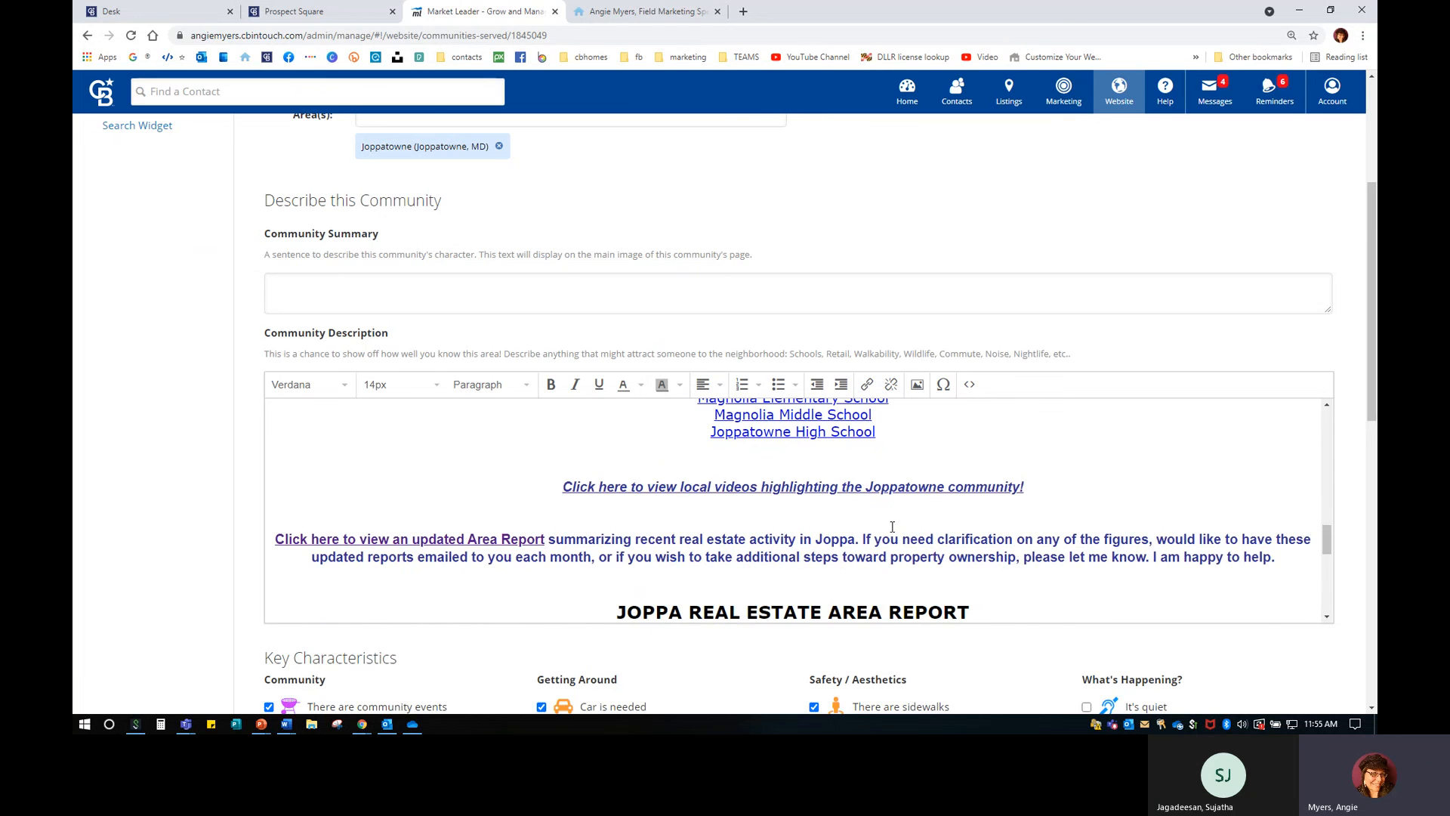
scroll(892, 526, "up", 1)
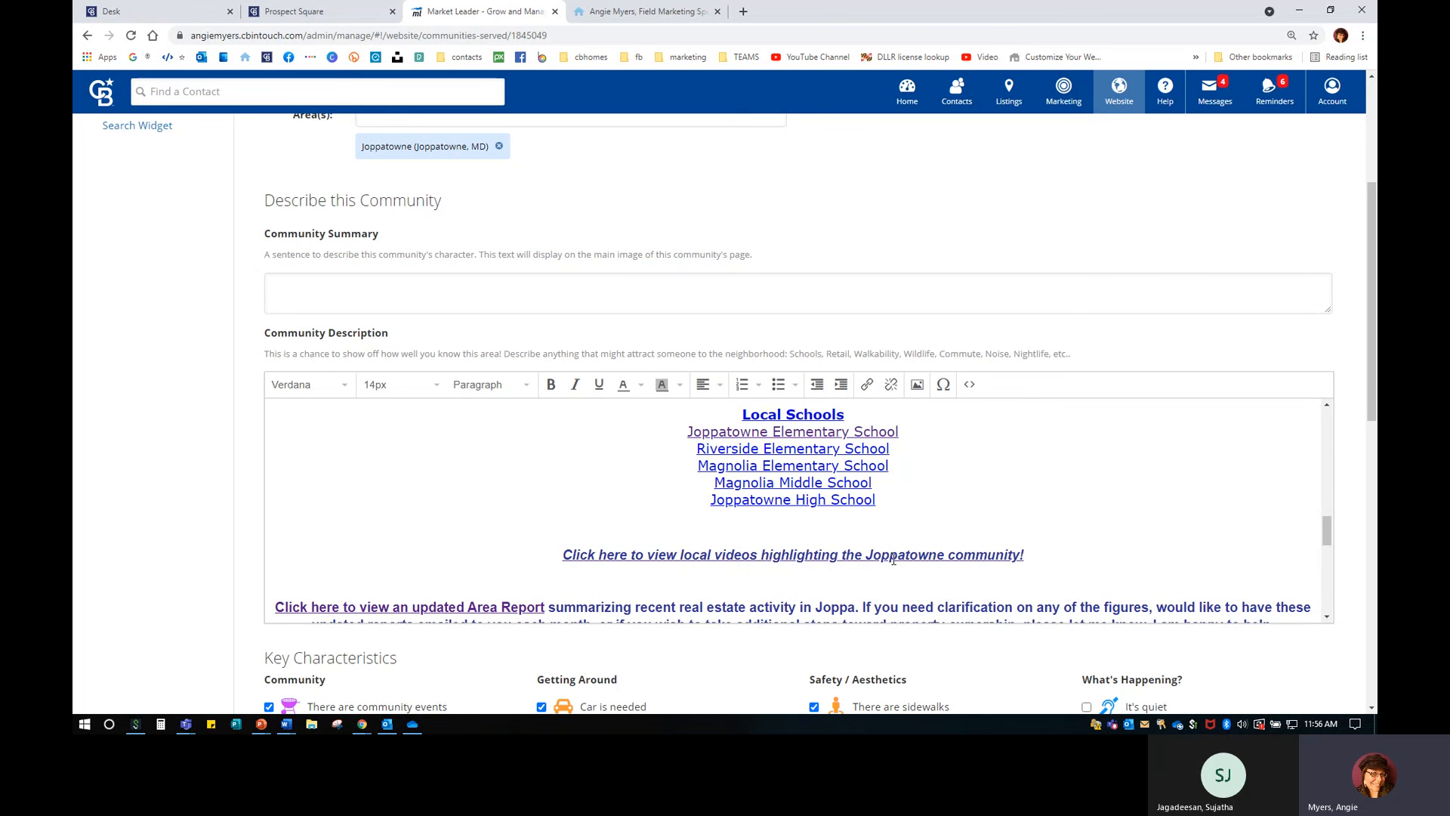
scroll(971, 531, "down", 8)
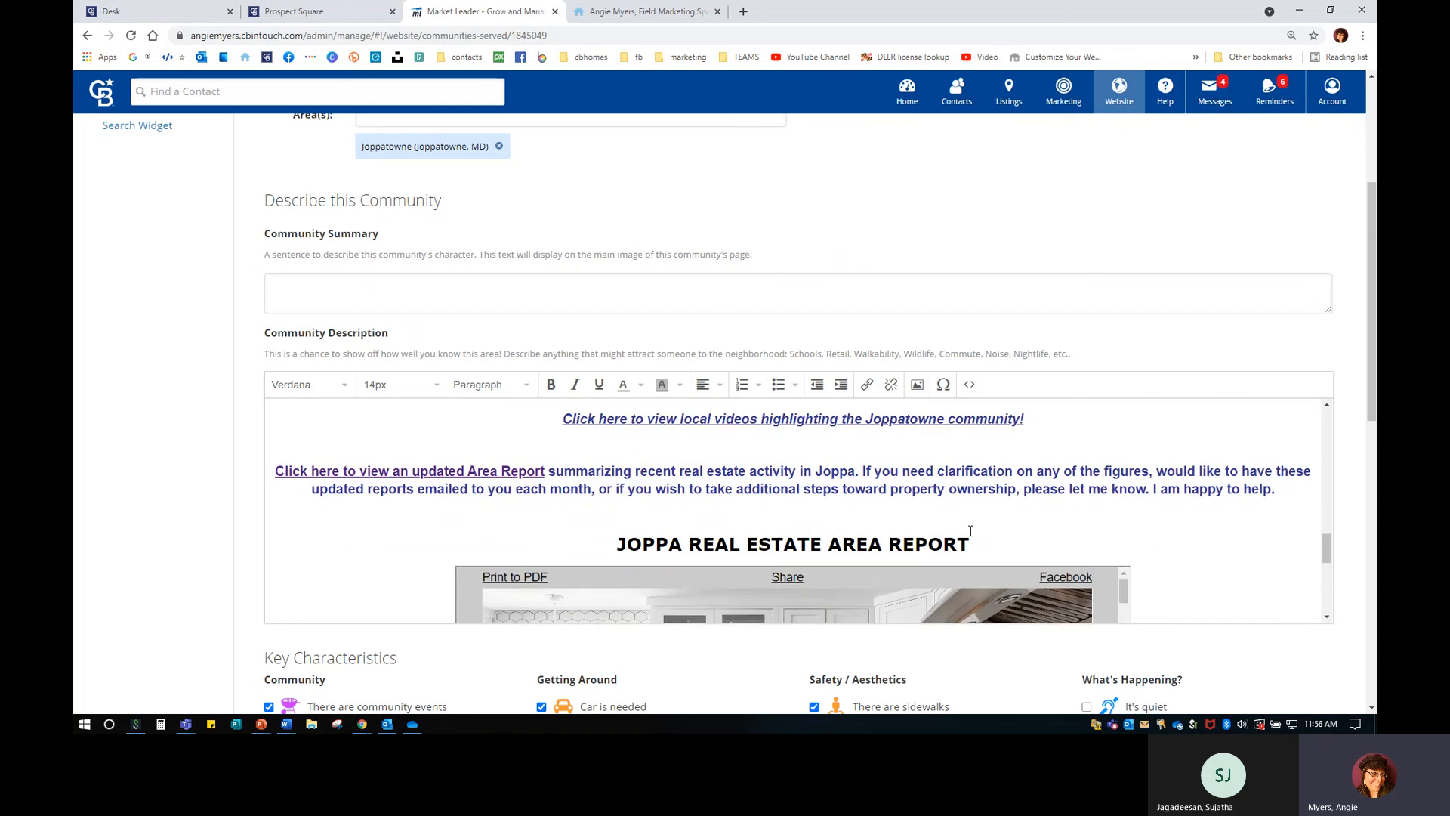
scroll(515, 664, "down", 5)
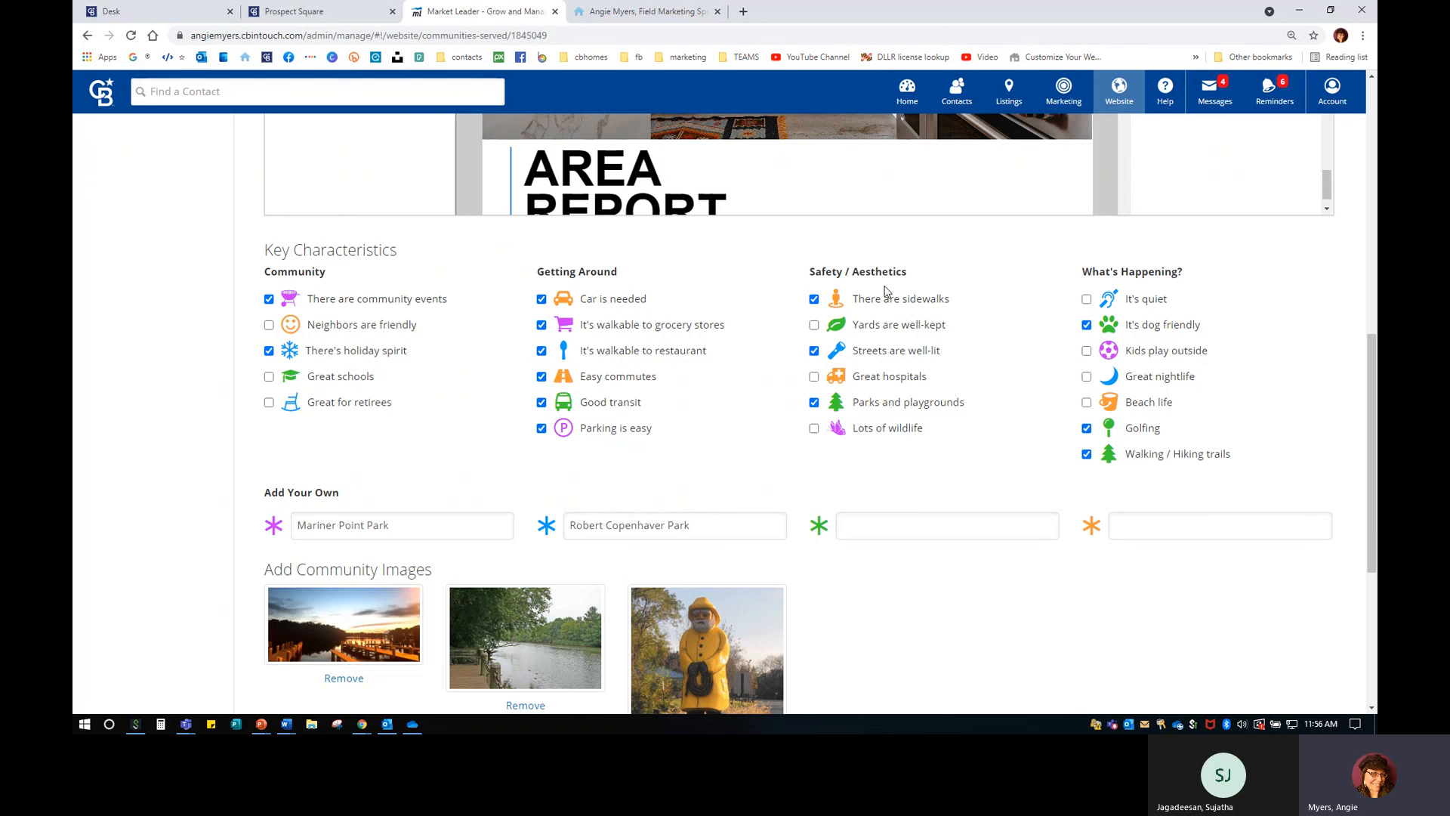
Enter 'Joppatowne Marina' as the third custom characteristic after Mariner Point Park and Robert Copenhaver Park.
scroll(920, 290, "down", 3)
left_click_drag(299, 321, 473, 321)
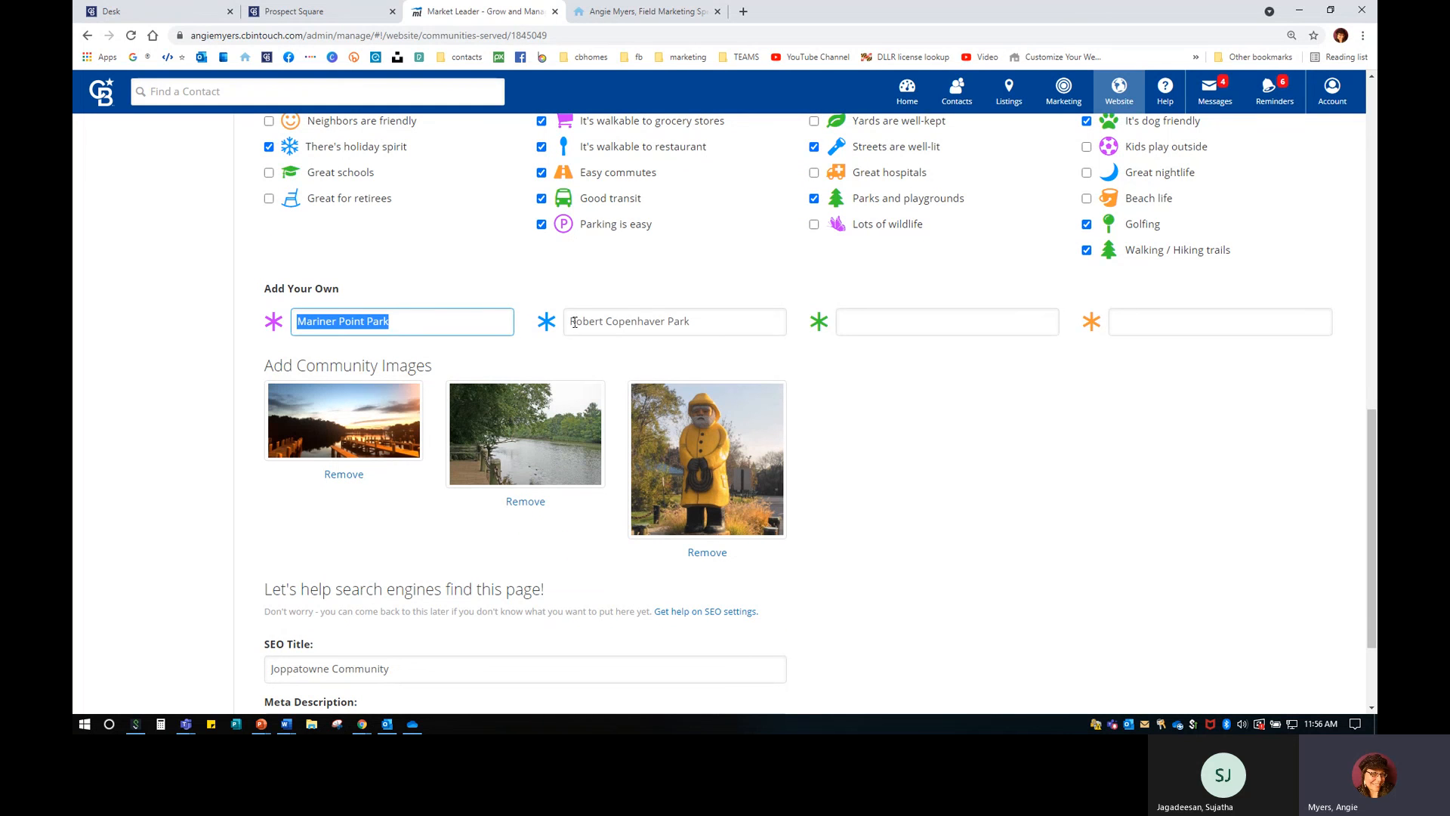
left_click_drag(575, 323, 874, 321)
left_click(741, 321)
left_click(921, 323)
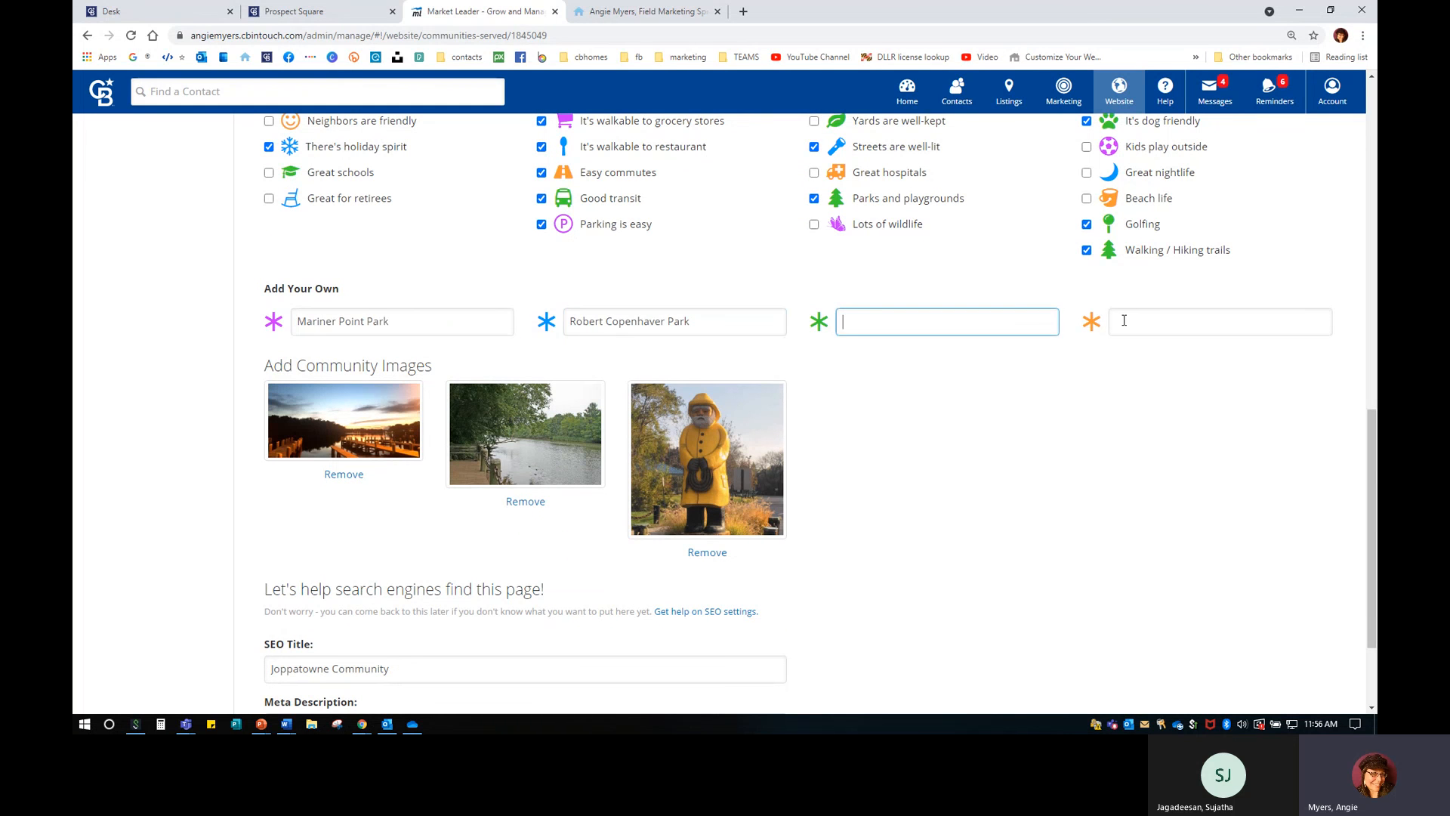
key("Tab")
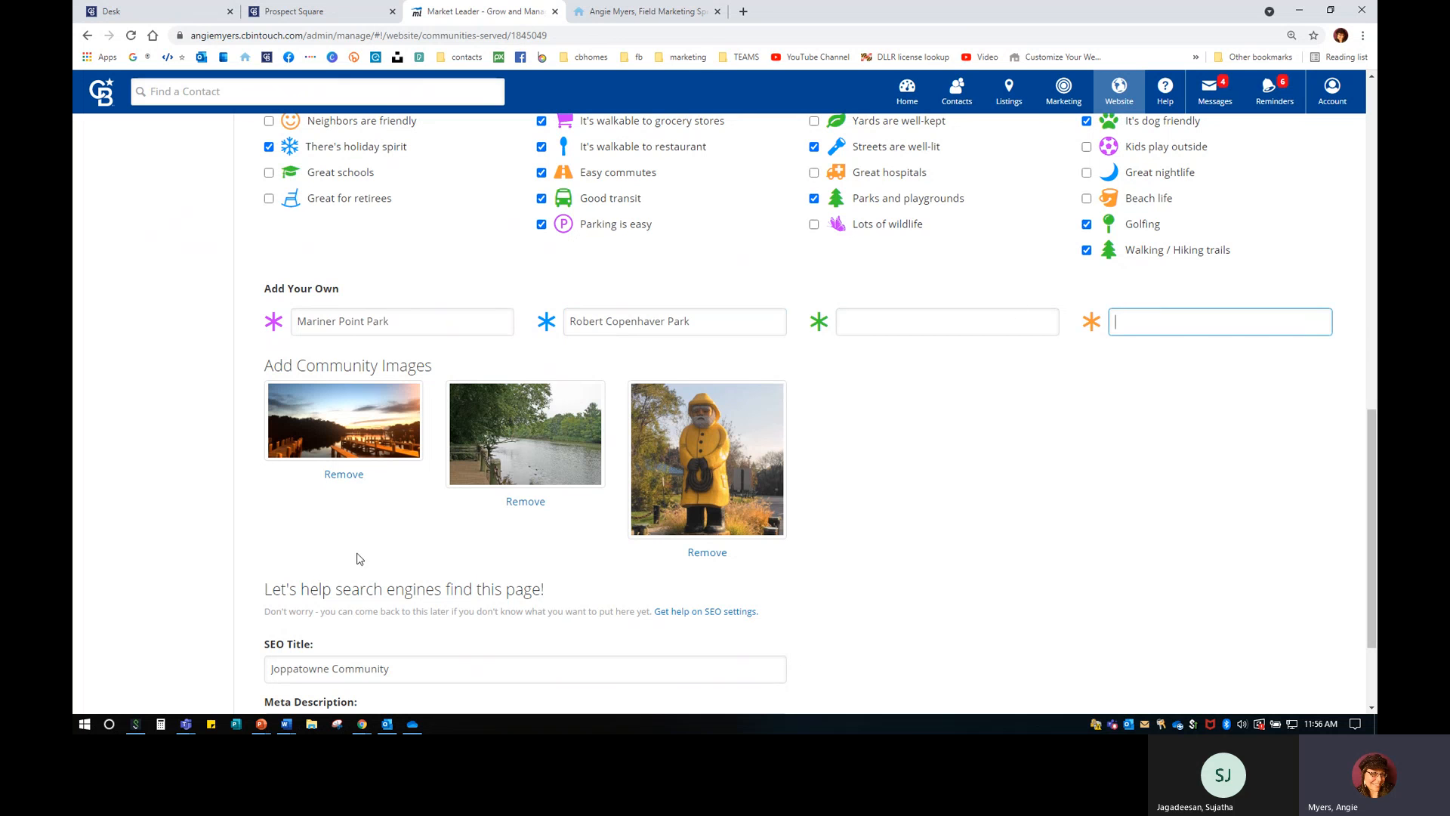
left_click(969, 317)
type("Joppatowne Marina")
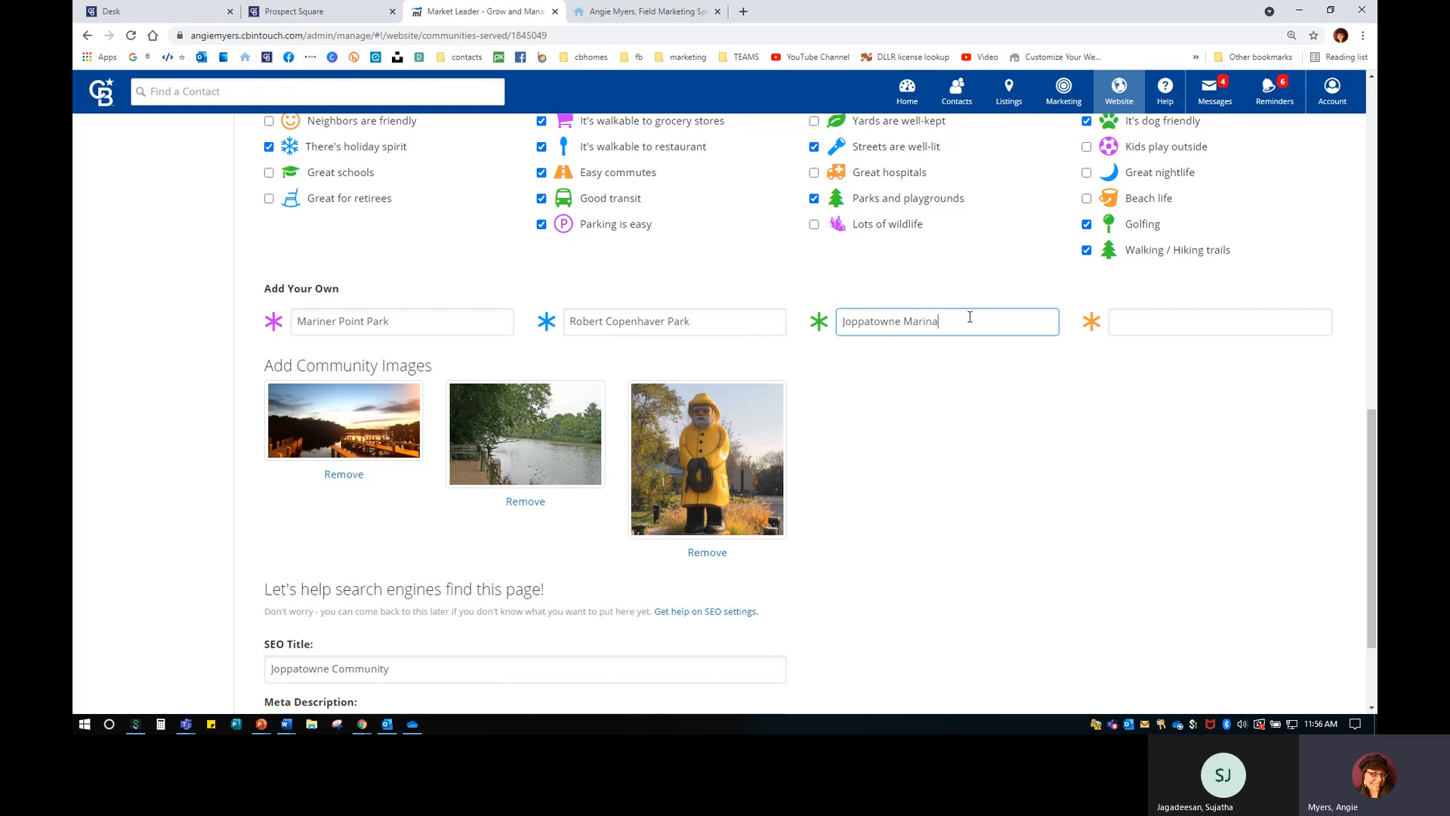
Save the Joppatowne community and switch to the live agent website.
scroll(327, 511, "down", 2)
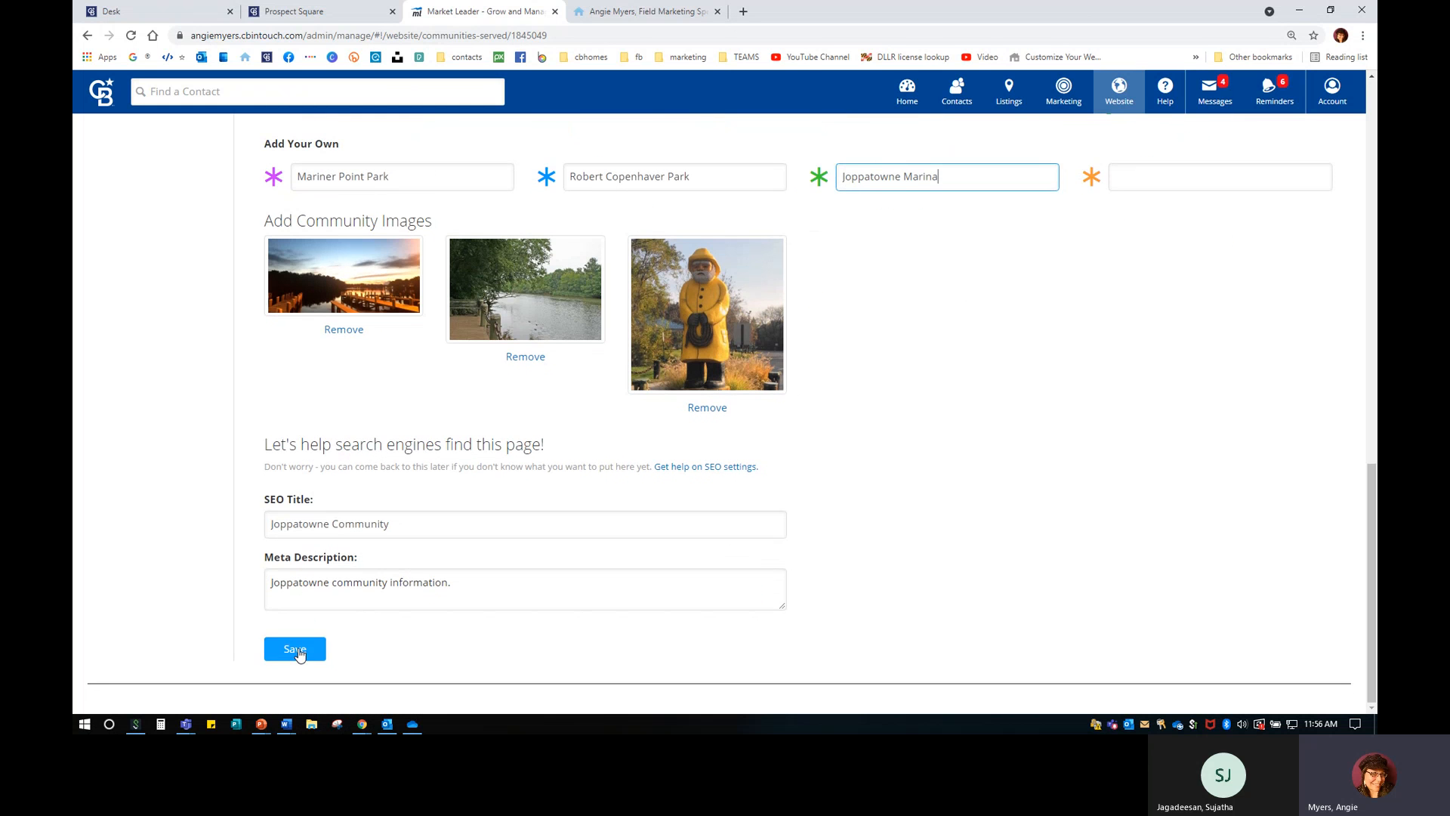
left_click(296, 651)
left_click(640, 11)
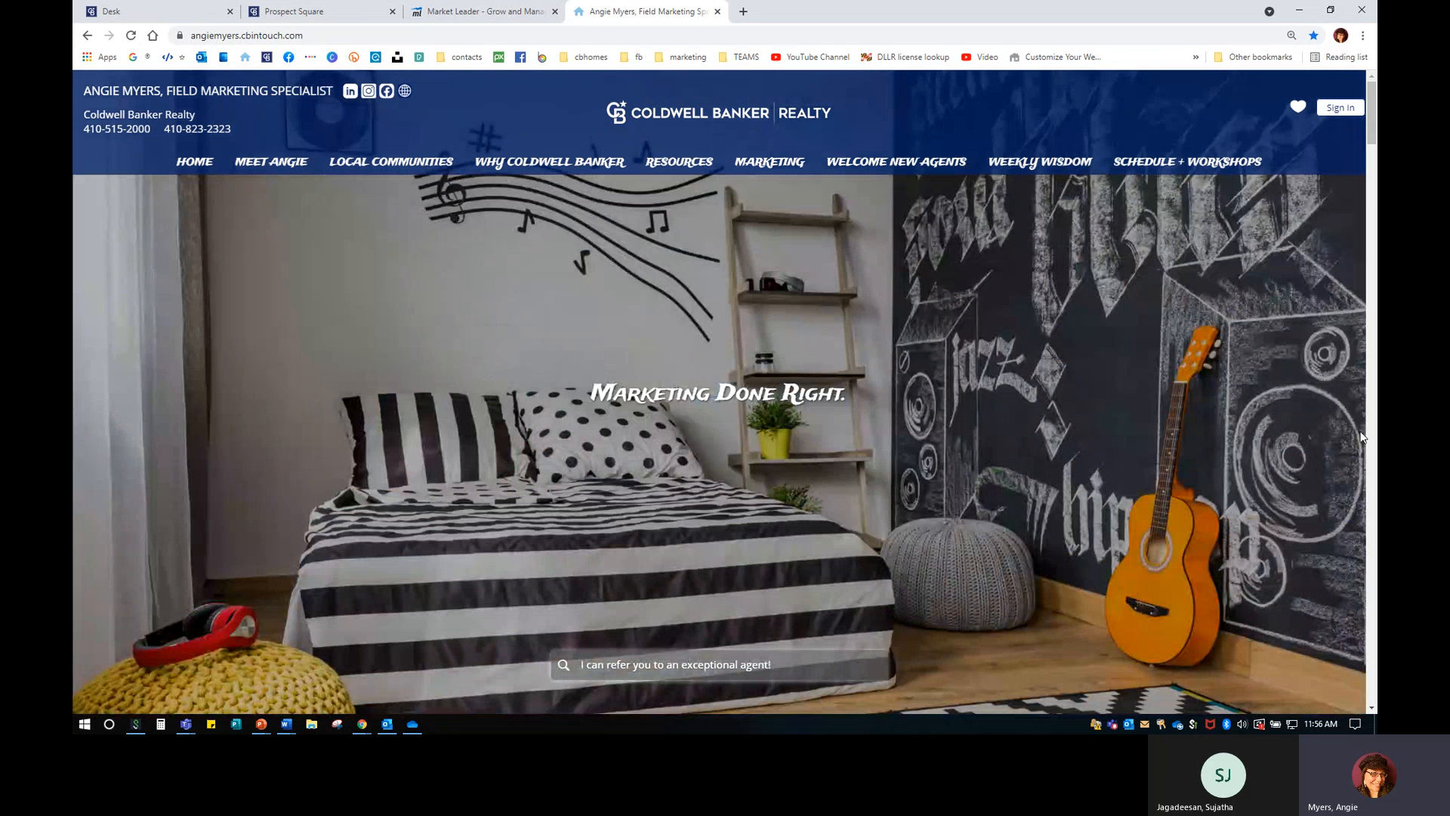
Maximize the Teams meeting window, dismiss the recording notice and show More actions.
left_click(186, 724)
left_click(245, 663)
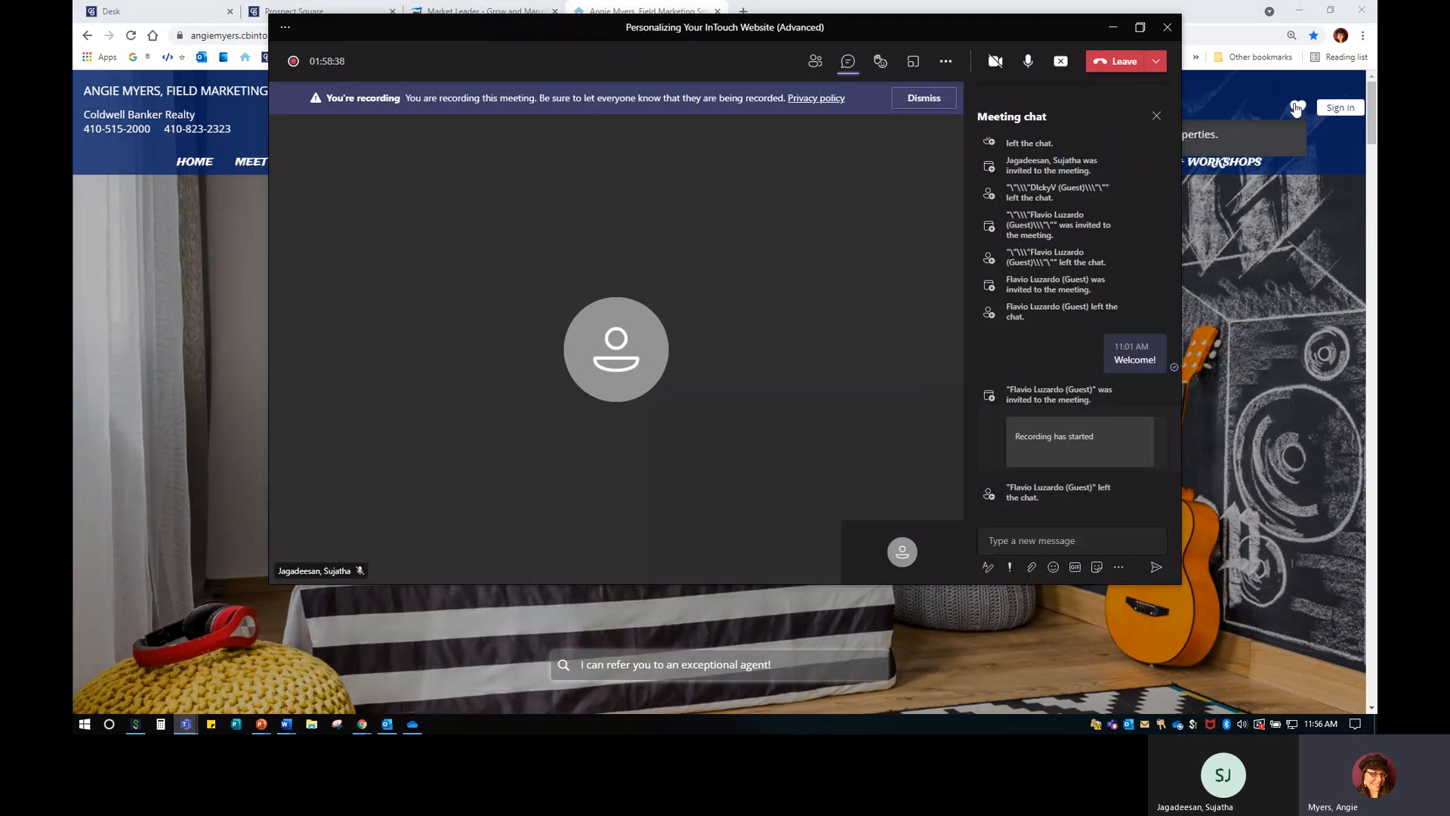
left_click(1138, 27)
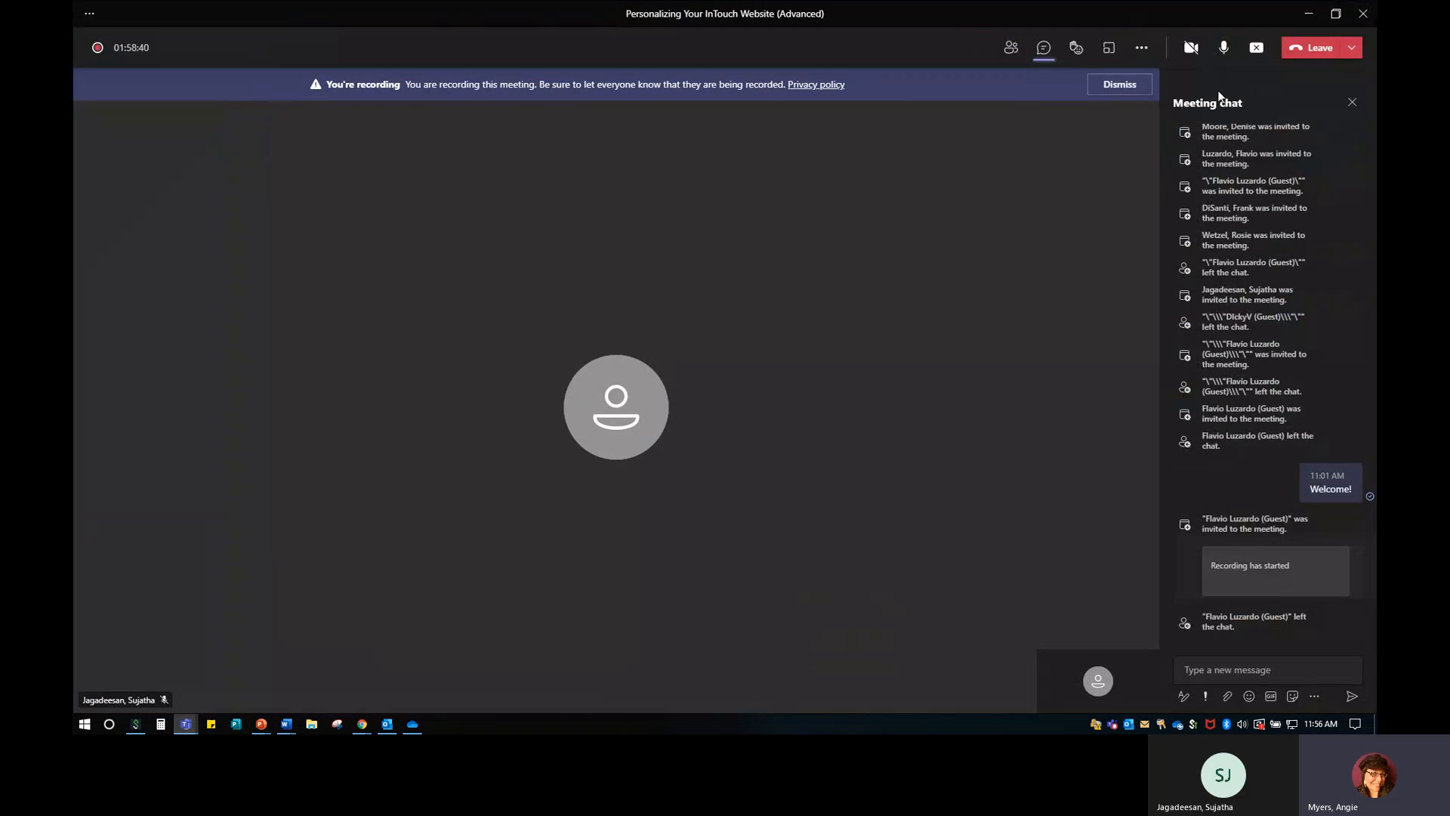
left_click(1131, 88)
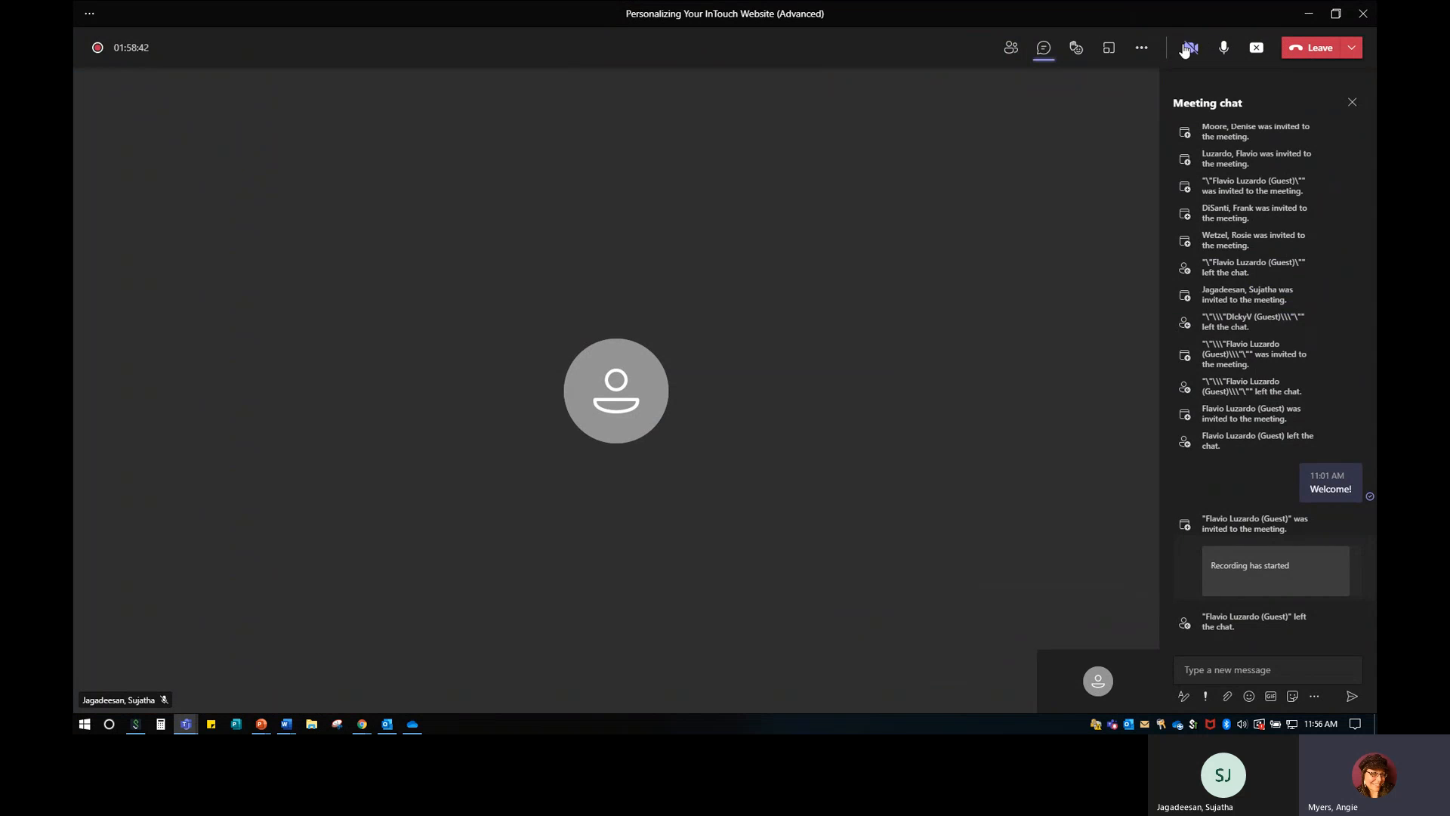
left_click(1142, 50)
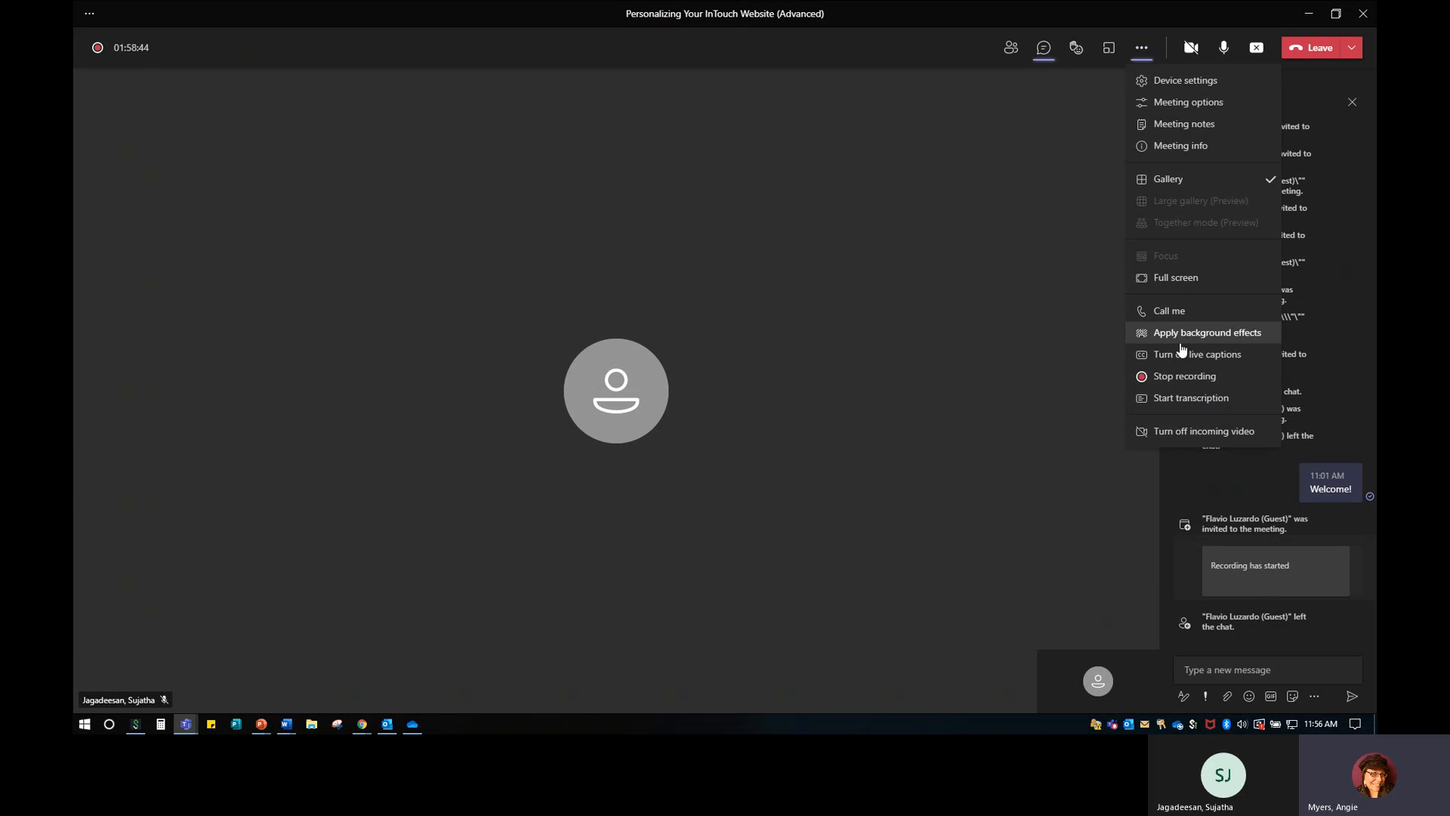